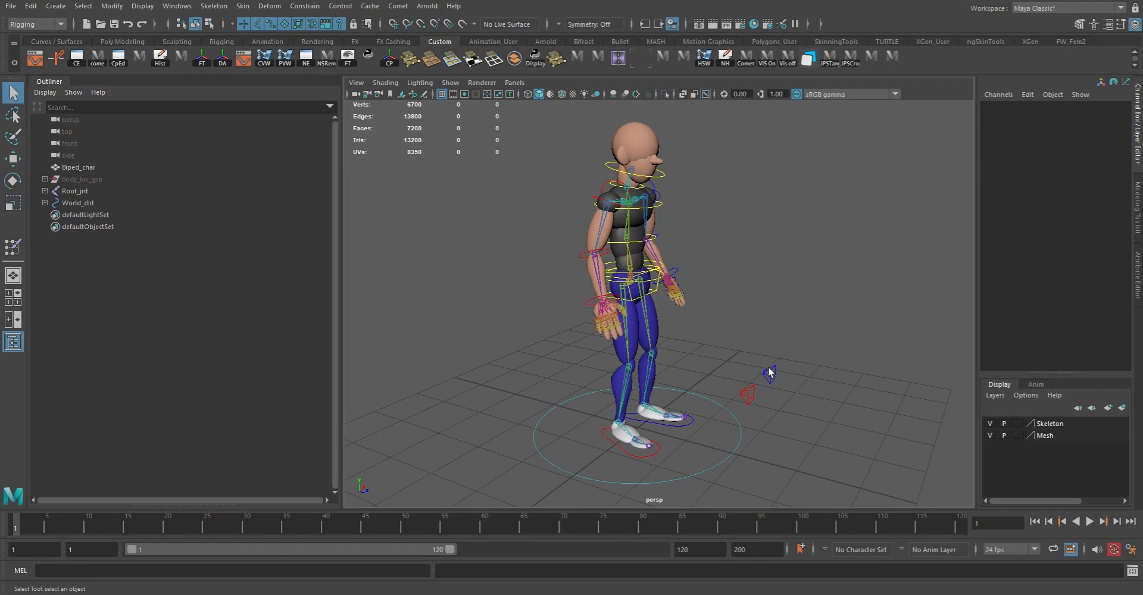
{"action": "left_click_drag", "start_coordinate": [782, 355], "coordinate": [601, 300], "text": "alt"}
{"action": "right_click_drag", "start_coordinate": [601, 299], "coordinate": [628, 309], "text": "alt"}
{"action": "left_click_drag", "start_coordinate": [629, 308], "coordinate": [668, 301], "text": "alt"}
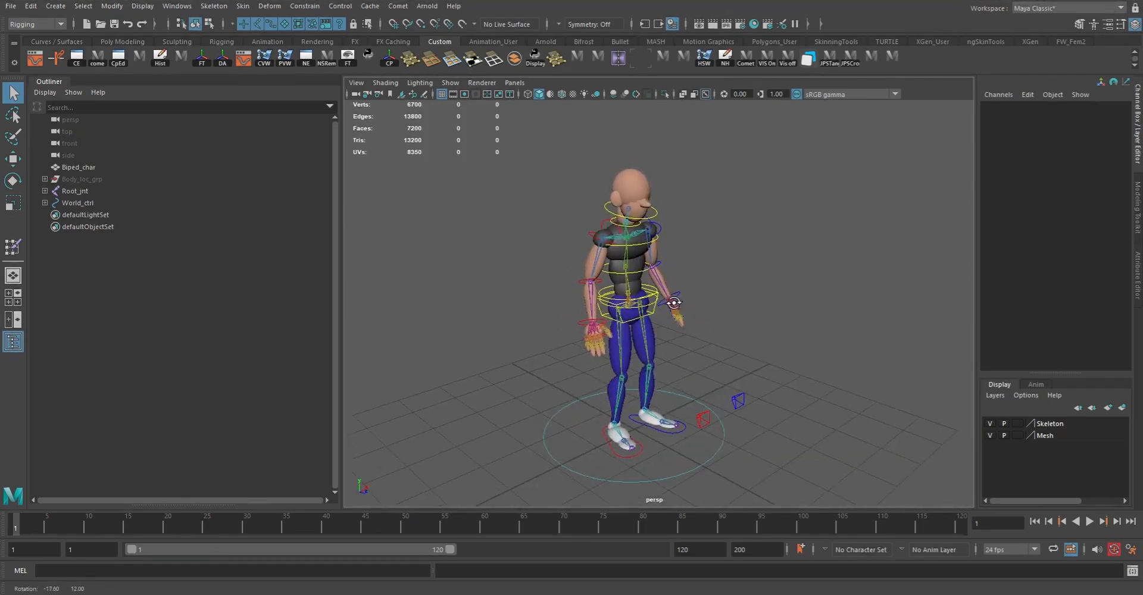
{"action": "right_click_drag", "start_coordinate": [637, 305], "coordinate": [663, 308], "text": "alt"}
{"action": "left_click_drag", "start_coordinate": [664, 309], "coordinate": [668, 301], "text": "alt"}
{"action": "right_click_drag", "start_coordinate": [635, 323], "coordinate": [571, 318], "text": "alt"}
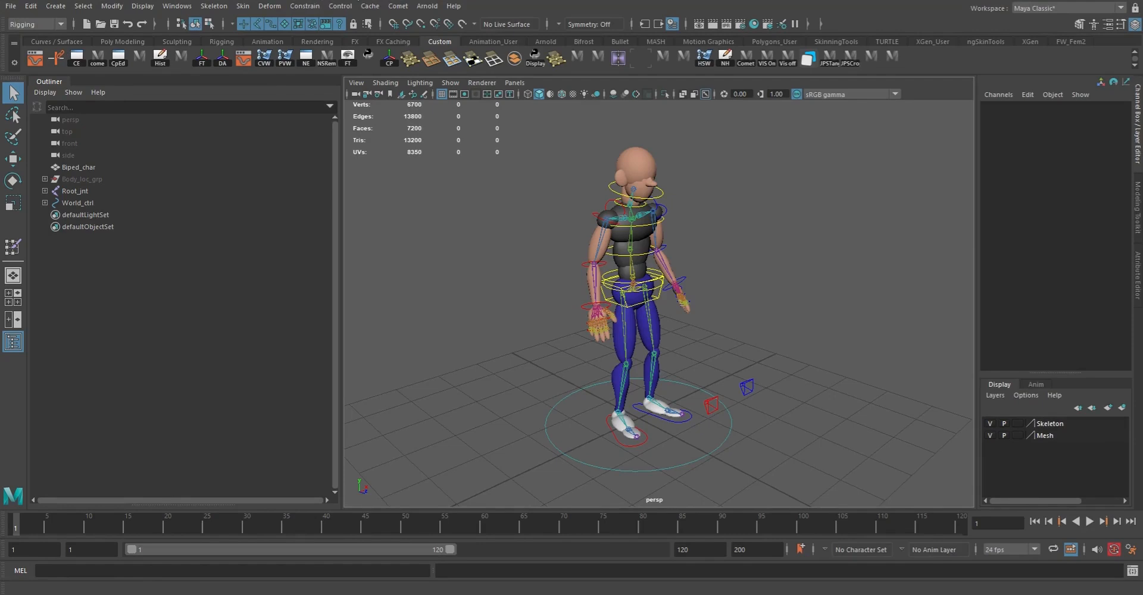
- Save the current biped rig scene under its existing file name
{"action": "left_click", "coordinate": [11, 6]}
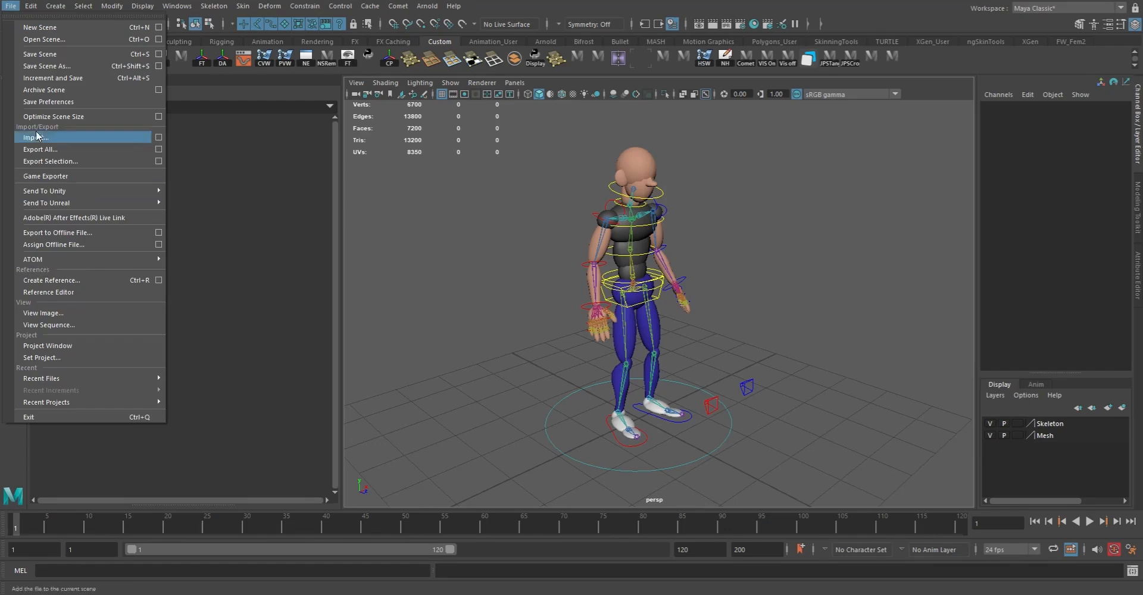
{"action": "left_click", "coordinate": [44, 54]}
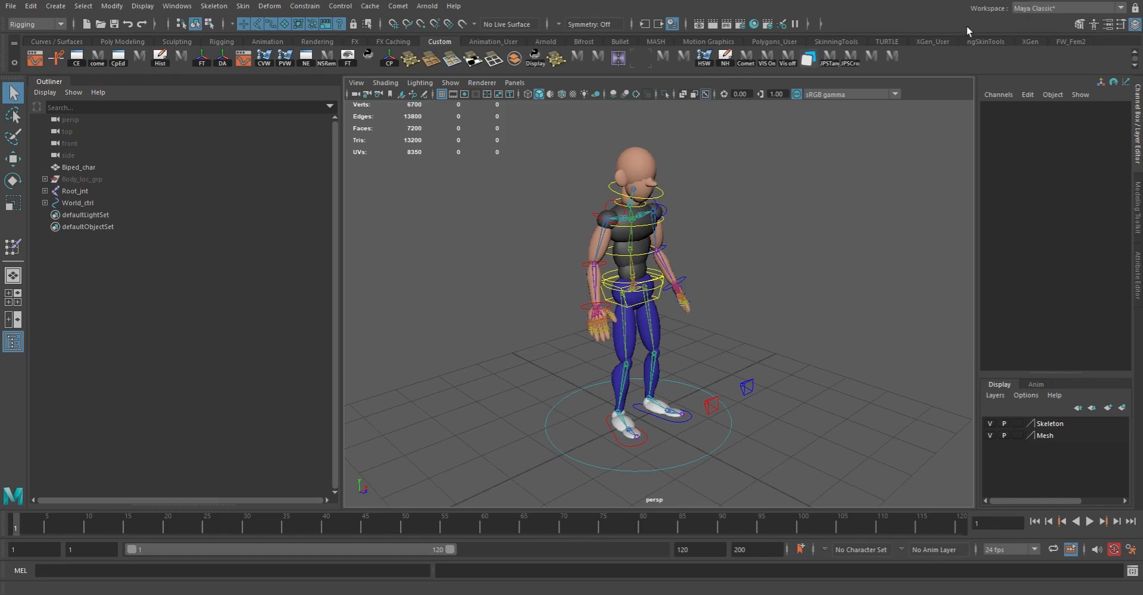
- Switch to the Animation workspace and give the perspective view more height above the Graph Editor
{"action": "left_click", "coordinate": [1050, 8]}
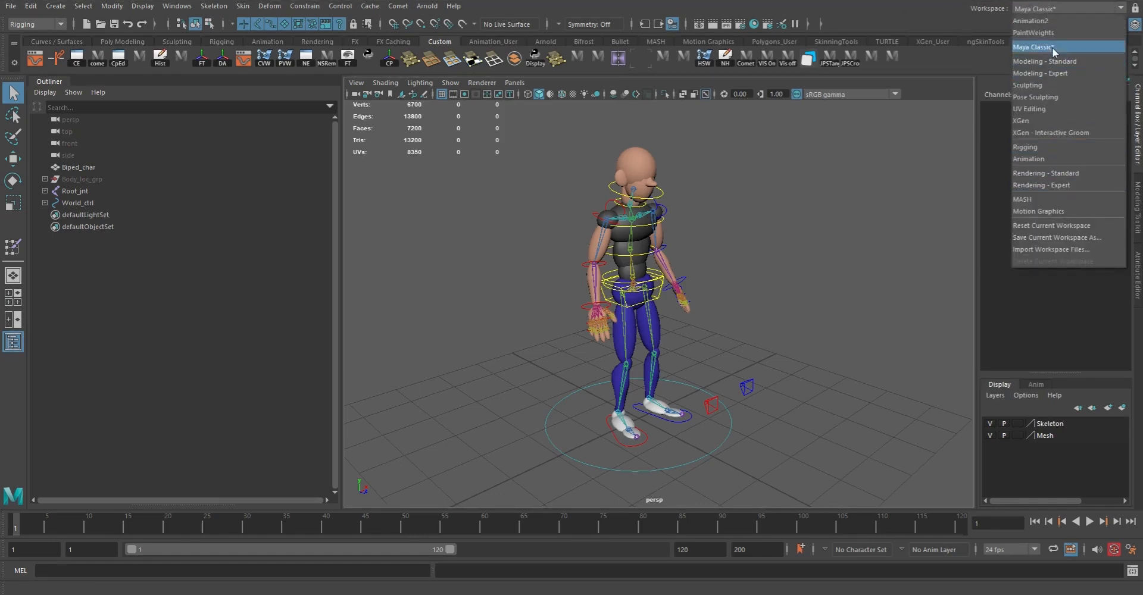
{"action": "left_click", "coordinate": [1037, 159]}
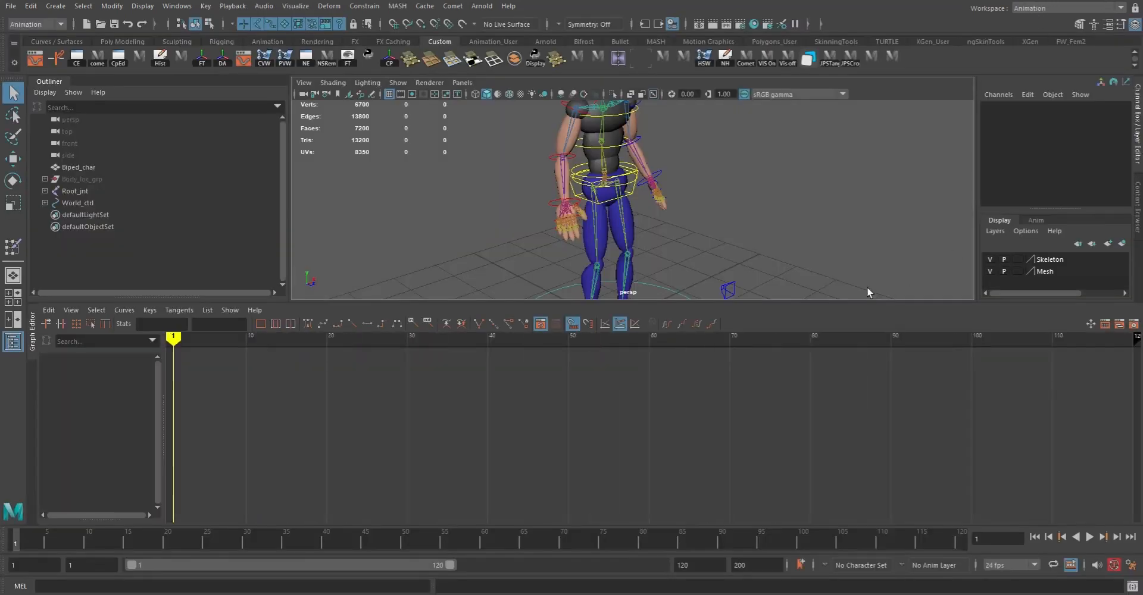
{"action": "left_click_drag", "start_coordinate": [806, 303], "coordinate": [811, 365]}
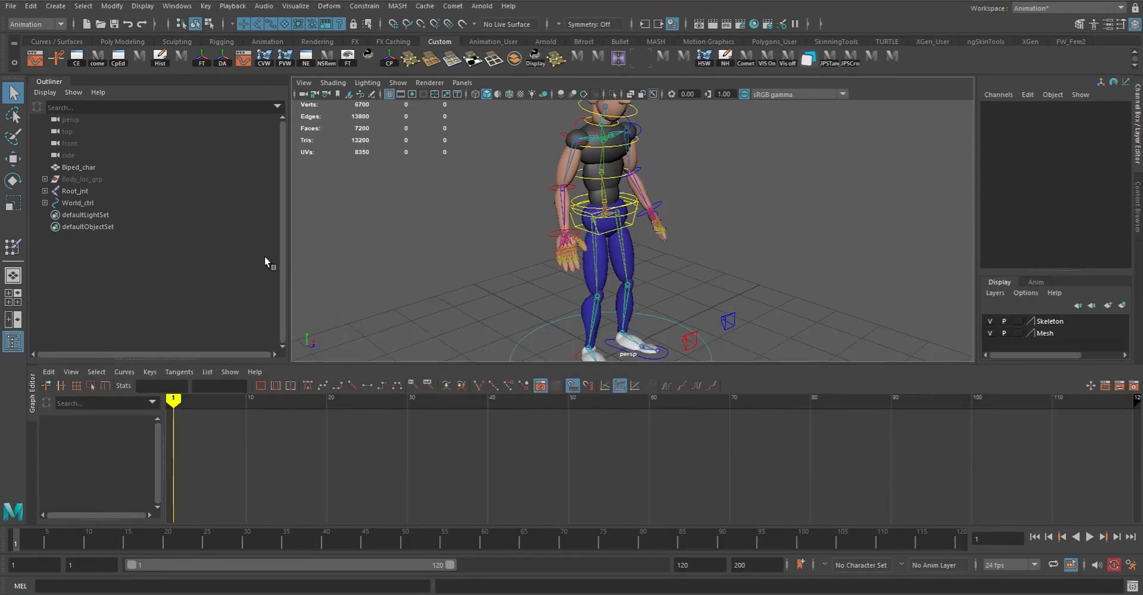
- Close the Outliner and frame the whole biped character in the widened perspective view
{"action": "right_click", "coordinate": [49, 80]}
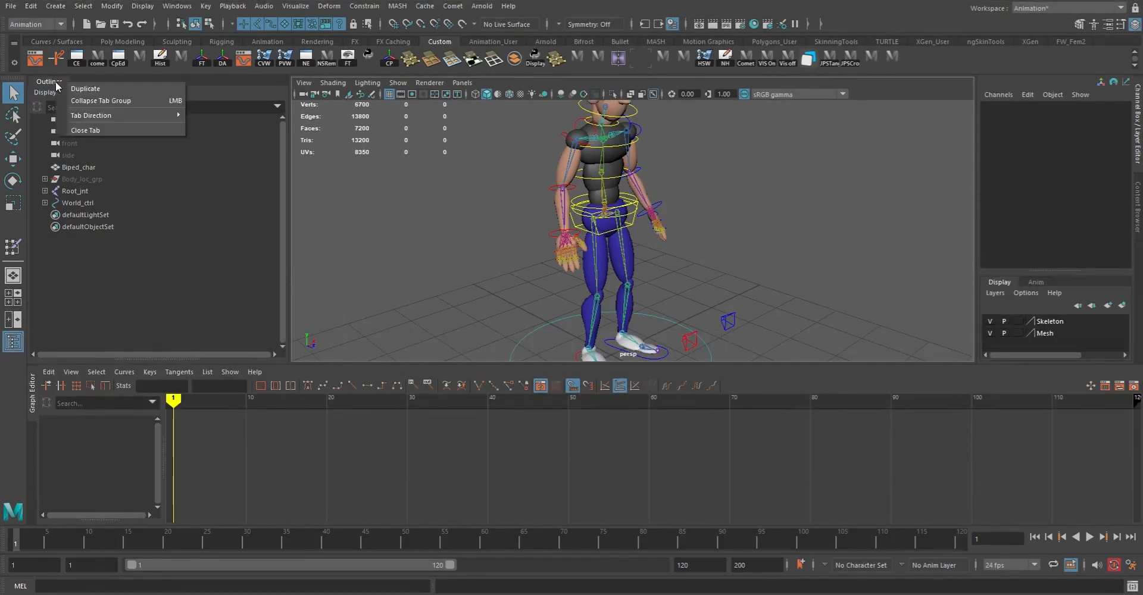
{"action": "left_click", "coordinate": [101, 129]}
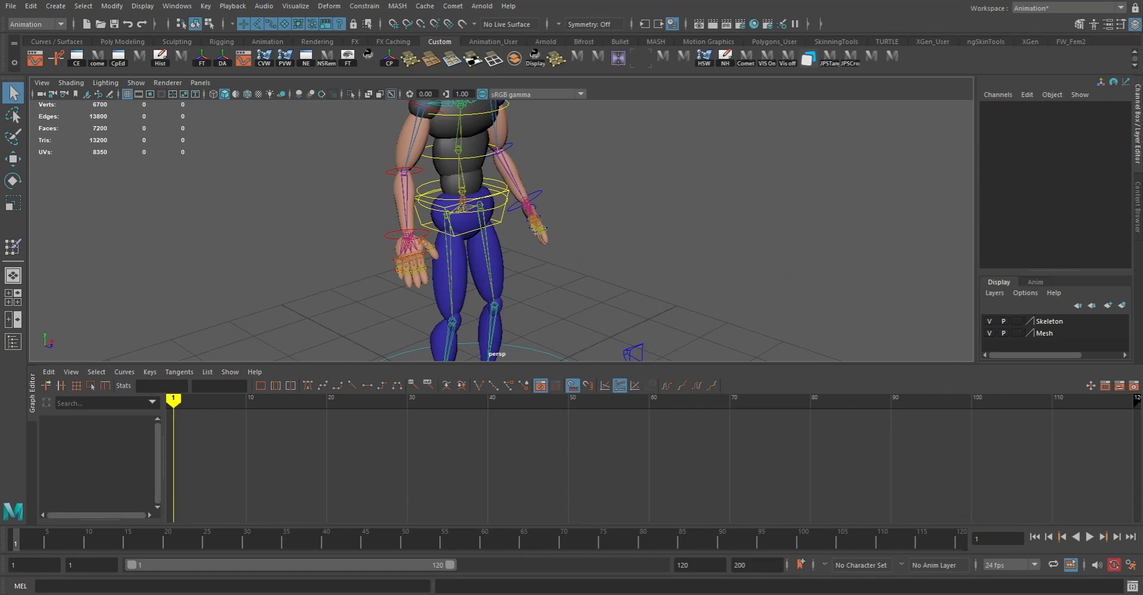
{"action": "right_click_drag", "start_coordinate": [673, 213], "coordinate": [464, 178], "text": "alt"}
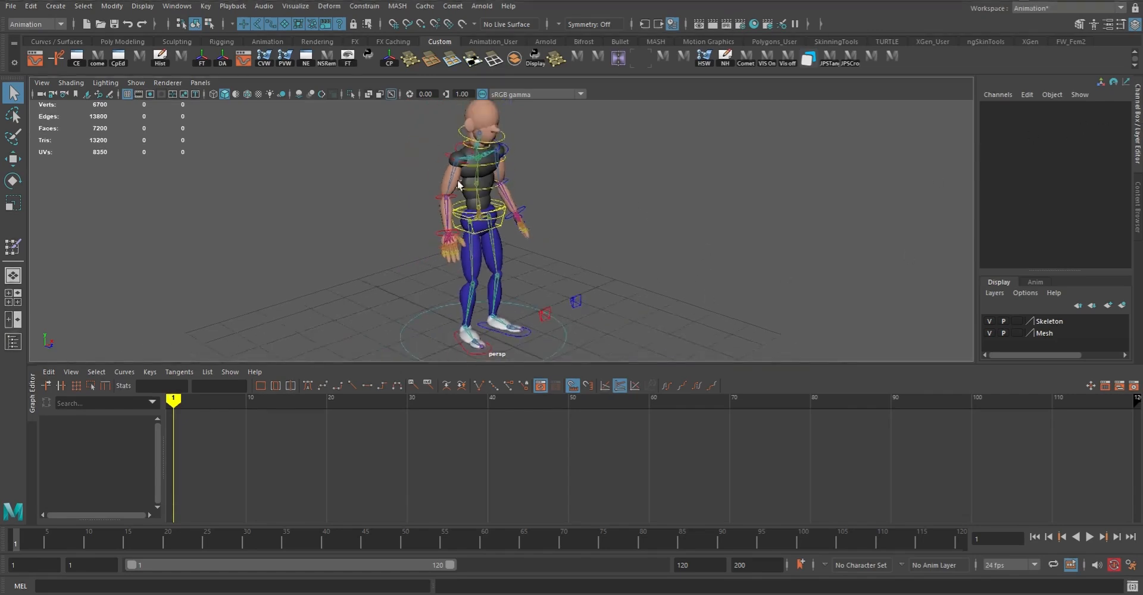
{"action": "middle_click_drag", "start_coordinate": [571, 221], "coordinate": [632, 234], "text": "alt"}
{"action": "left_click_drag", "start_coordinate": [633, 238], "coordinate": [607, 229], "text": "alt"}
{"action": "middle_click_drag", "start_coordinate": [628, 231], "coordinate": [636, 229], "text": "alt"}
{"action": "right_click_drag", "start_coordinate": [635, 229], "coordinate": [625, 230], "text": "alt"}
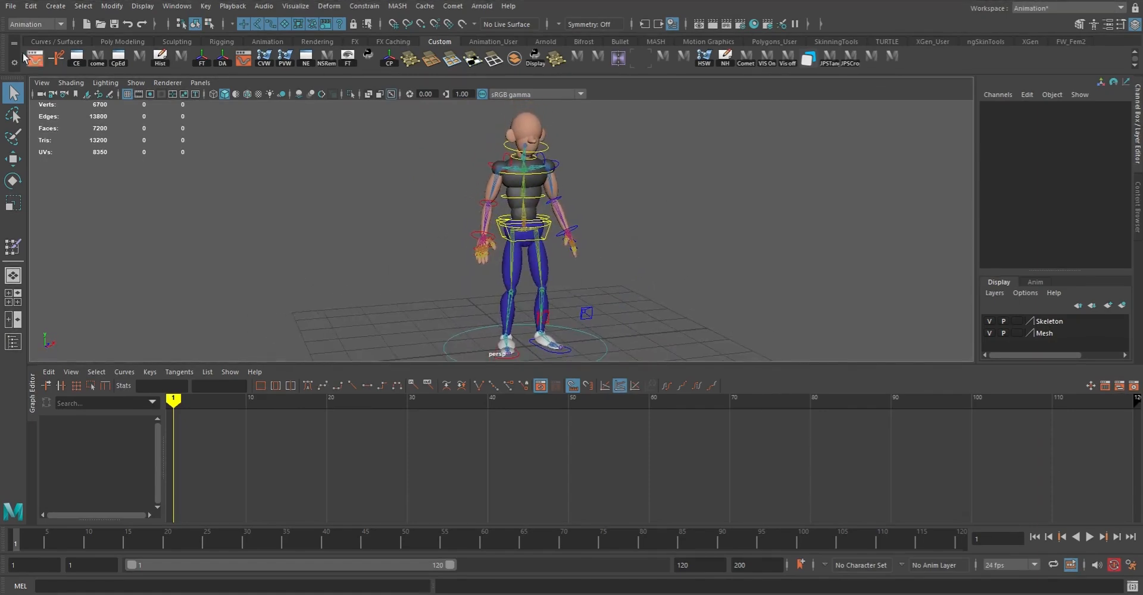
- Save the biped rig scene again and start a new empty scene
{"action": "left_click", "coordinate": [8, 8]}
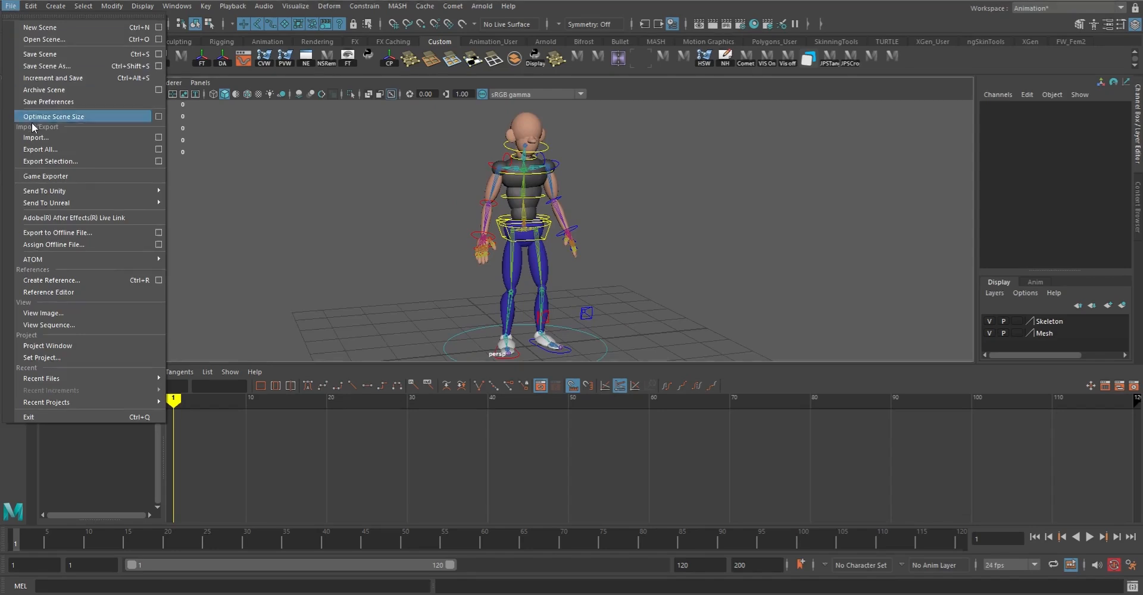
{"action": "left_click", "coordinate": [32, 53]}
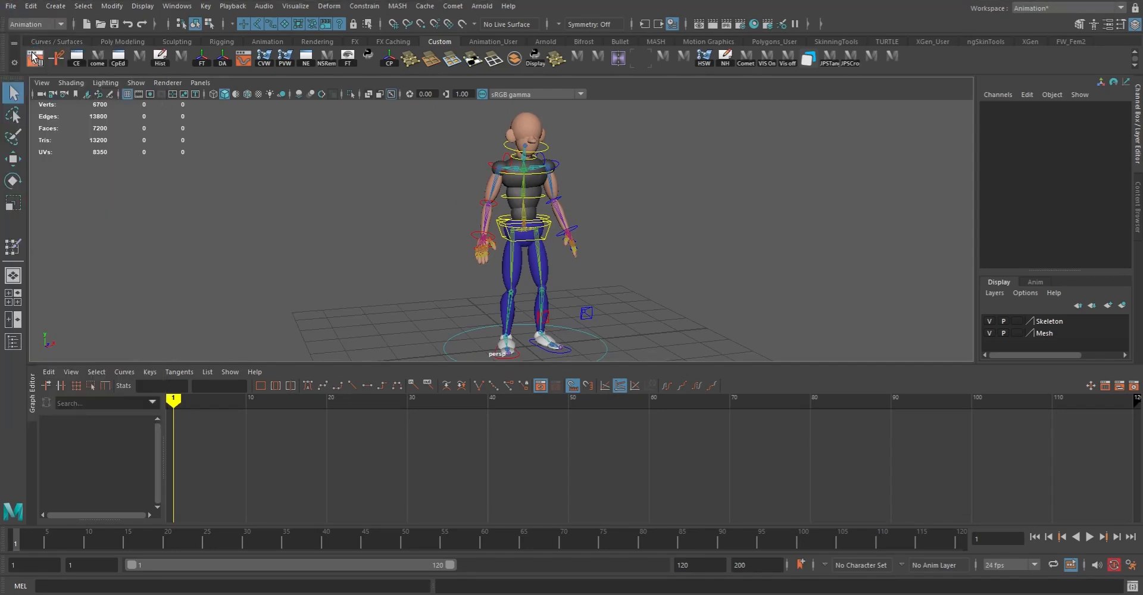
{"action": "left_click", "coordinate": [12, 7]}
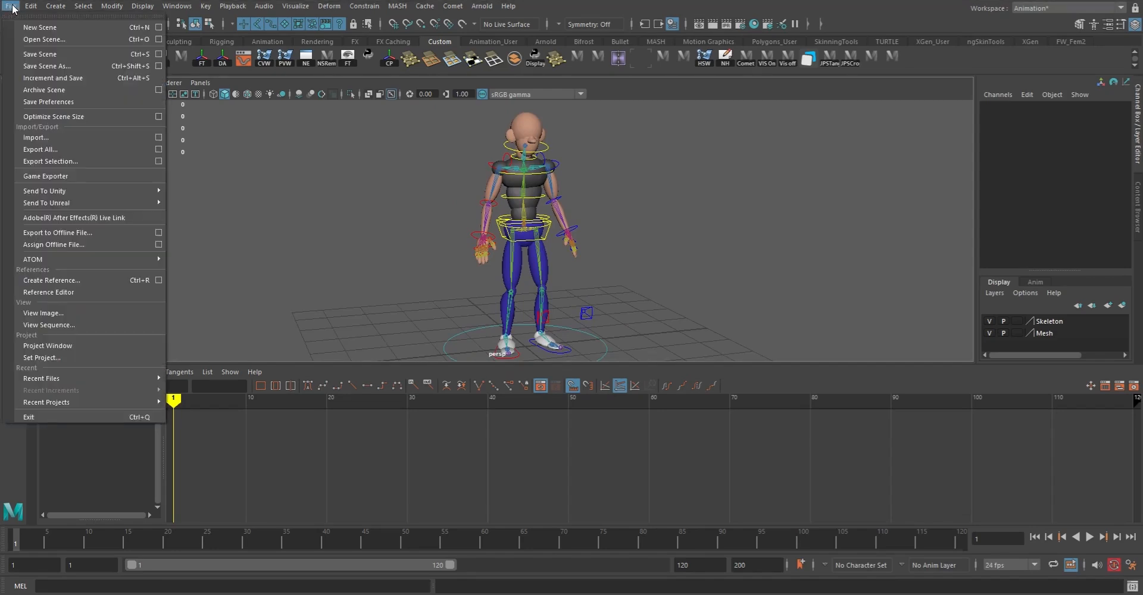
{"action": "left_click", "coordinate": [44, 30]}
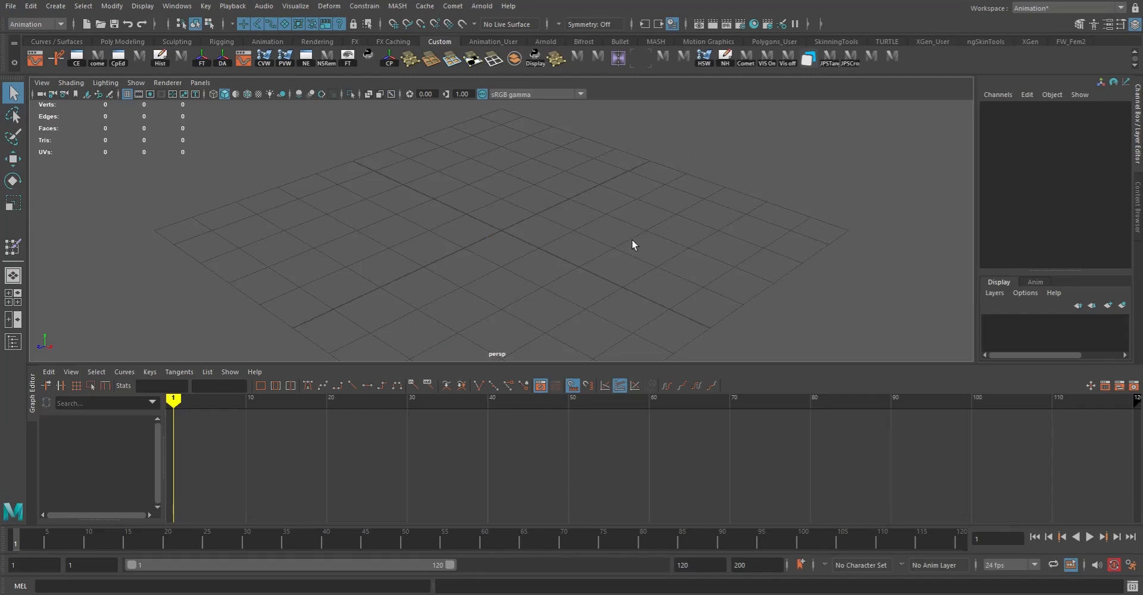
- Start creating a file reference and browse to the folder D:\Work\3dGenToolkit\Maya
{"action": "mouse_move", "coordinate": [500, 227]}
{"action": "left_mouse_down", "text": "alt"}
{"action": "mouse_move", "coordinate": [429, 215]}
{"action": "mouse_move", "coordinate": [533, 219]}
{"action": "mouse_move", "coordinate": [482, 209]}
{"action": "mouse_move", "coordinate": [446, 209]}
{"action": "mouse_move", "coordinate": [531, 230]}
{"action": "mouse_move", "coordinate": [500, 207]}
{"action": "left_mouse_up", "text": "alt"}
{"action": "left_click", "coordinate": [11, 7]}
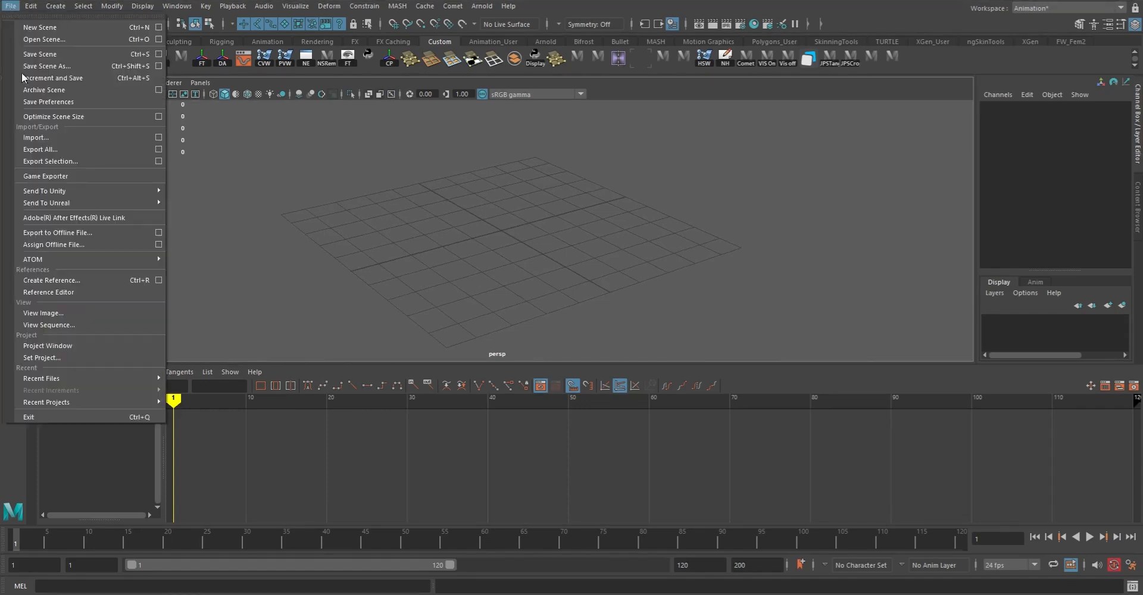
{"action": "left_click", "coordinate": [50, 281]}
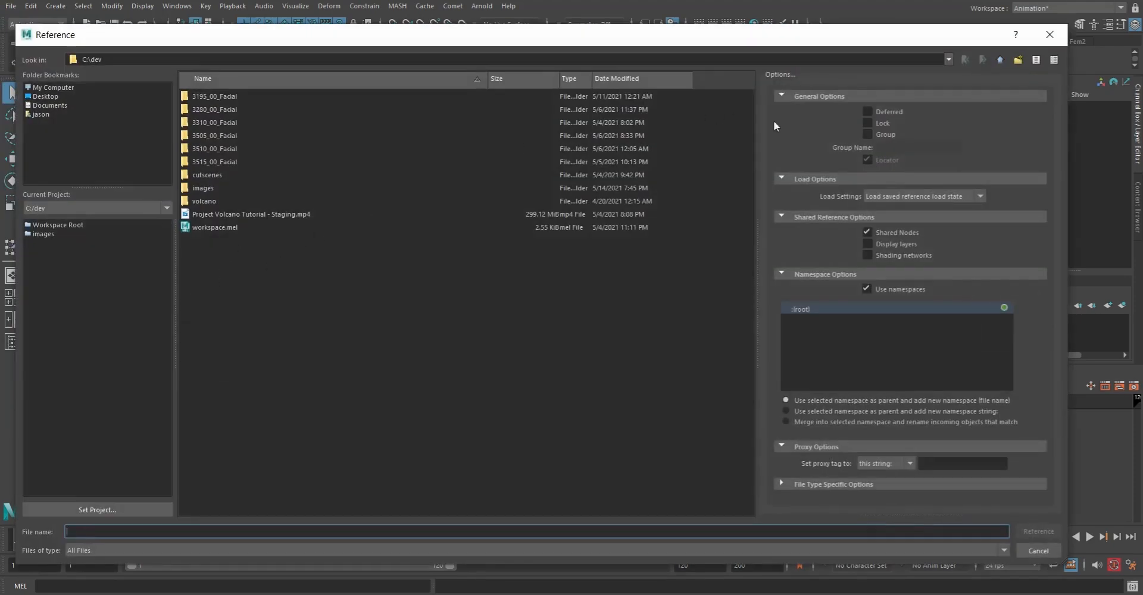
{"action": "left_click", "coordinate": [948, 56]}
{"action": "left_click", "coordinate": [98, 87]}
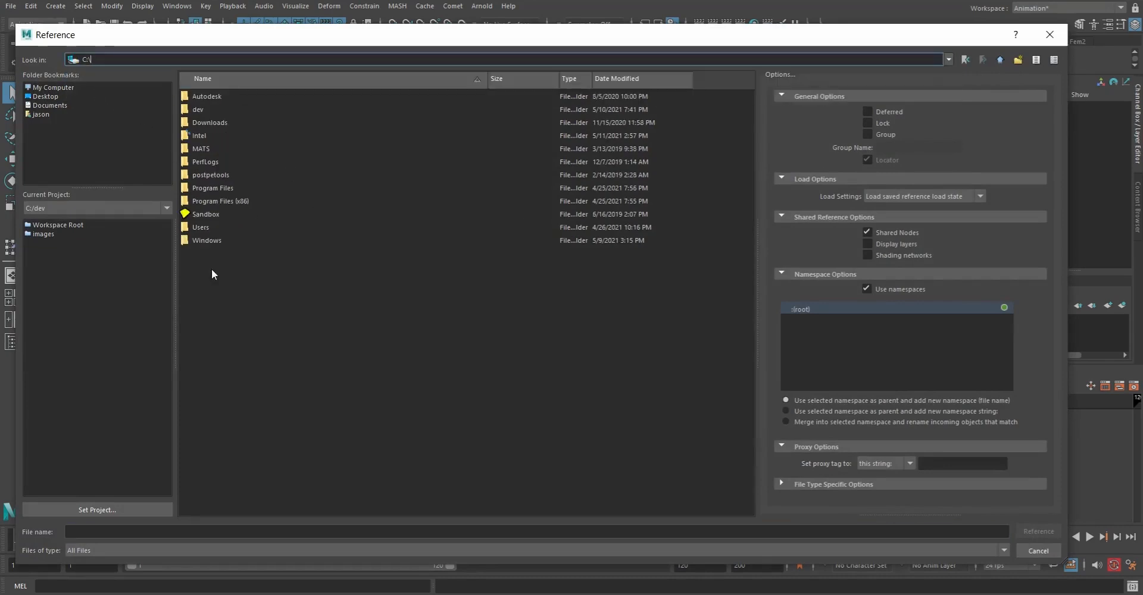
{"action": "left_click", "coordinate": [948, 60]}
{"action": "left_click", "coordinate": [99, 83]}
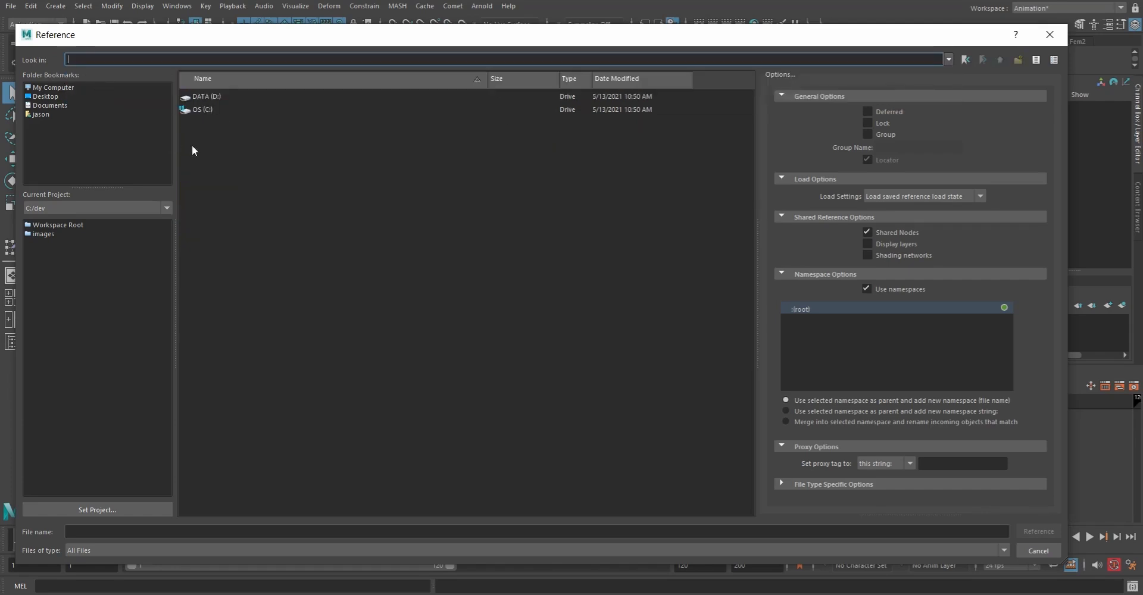
{"action": "double_click", "coordinate": [208, 96]}
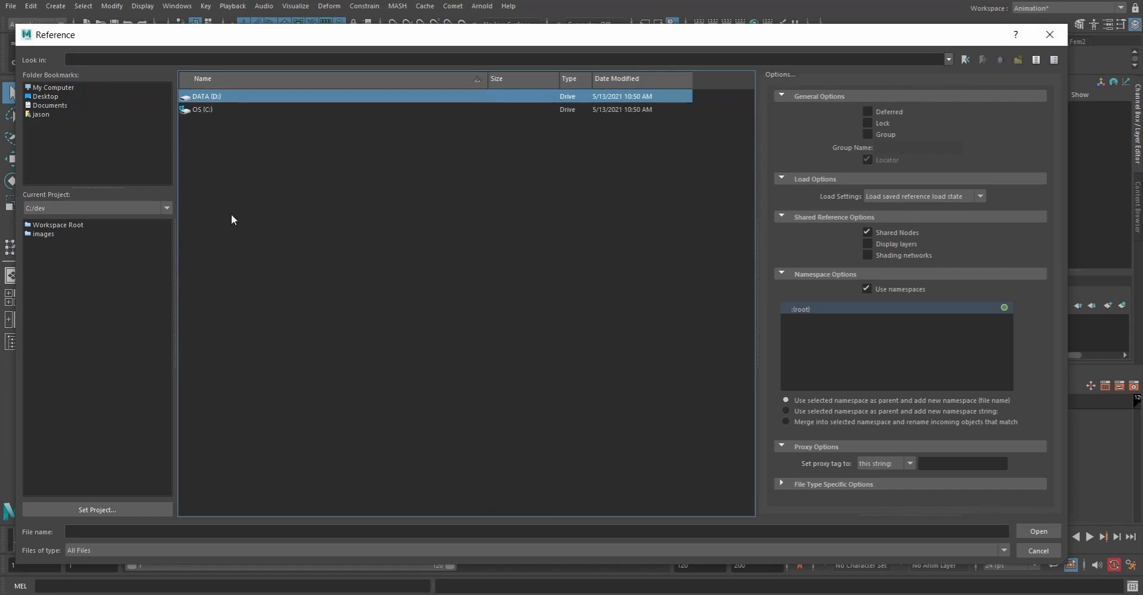
{"action": "left_click", "coordinate": [203, 255]}
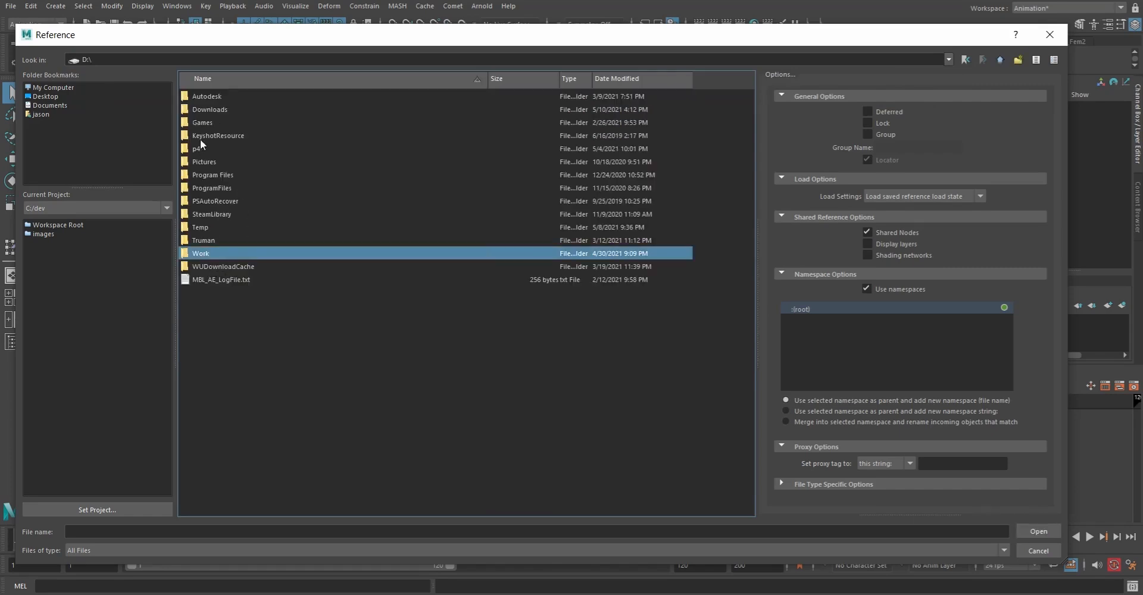
{"action": "double_click", "coordinate": [206, 107]}
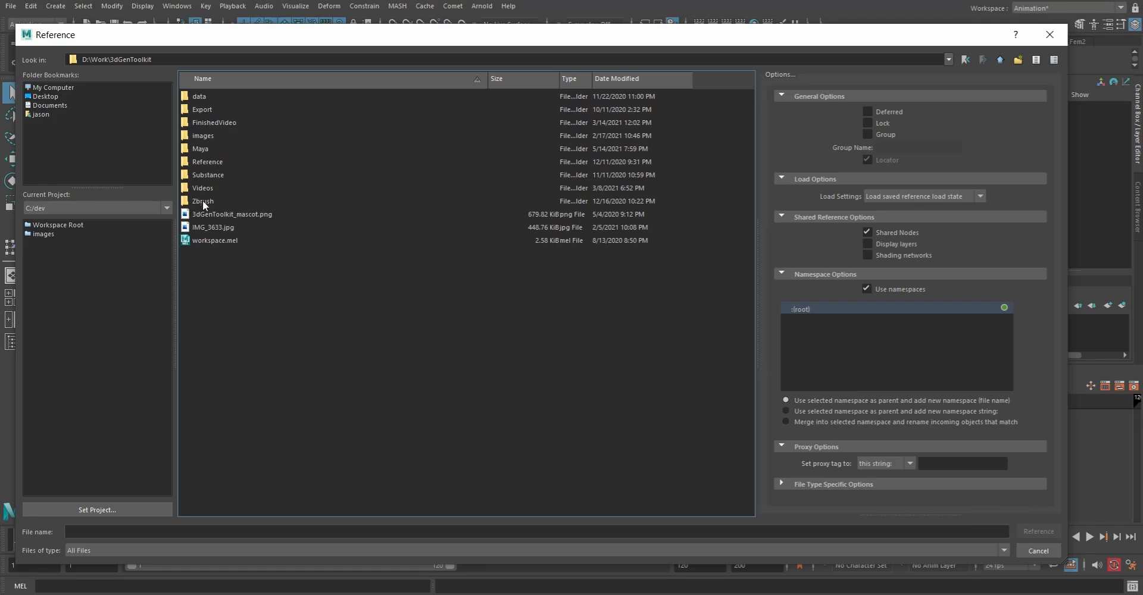
{"action": "double_click", "coordinate": [204, 148]}
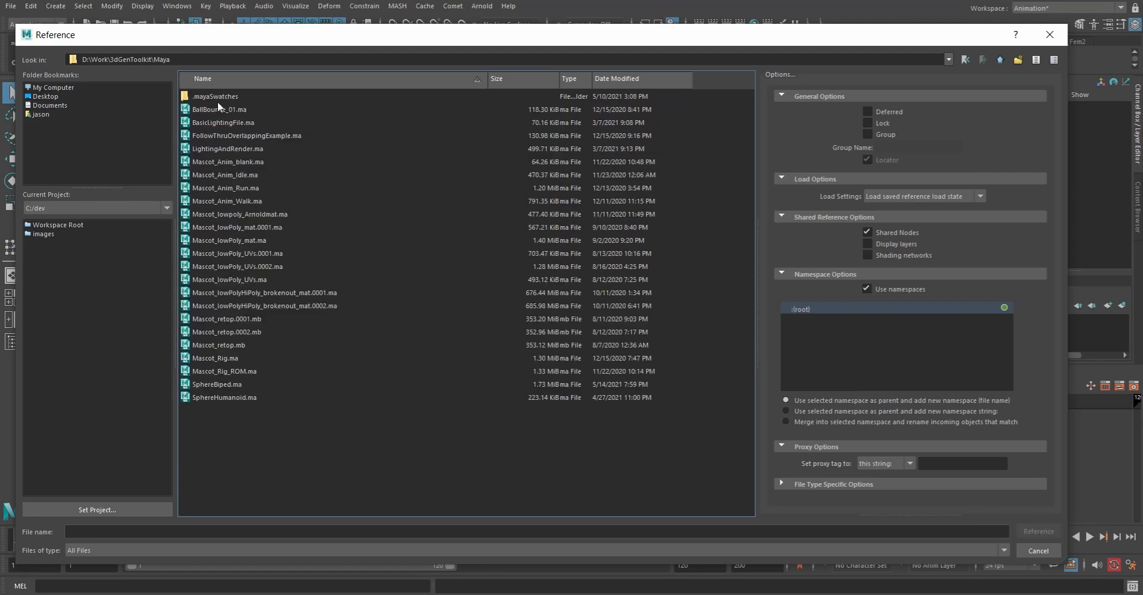
- Reference SphereBiped.ma into the scene with namespaces enabled and frame the whole character
{"action": "left_click", "coordinate": [225, 386]}
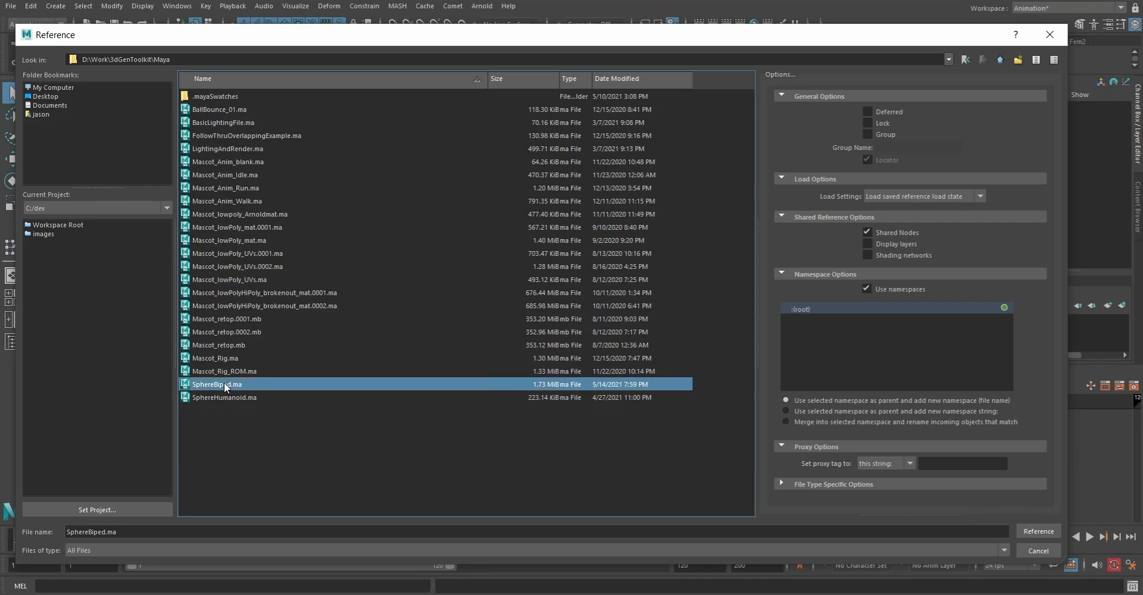
{"action": "left_click", "coordinate": [1038, 532]}
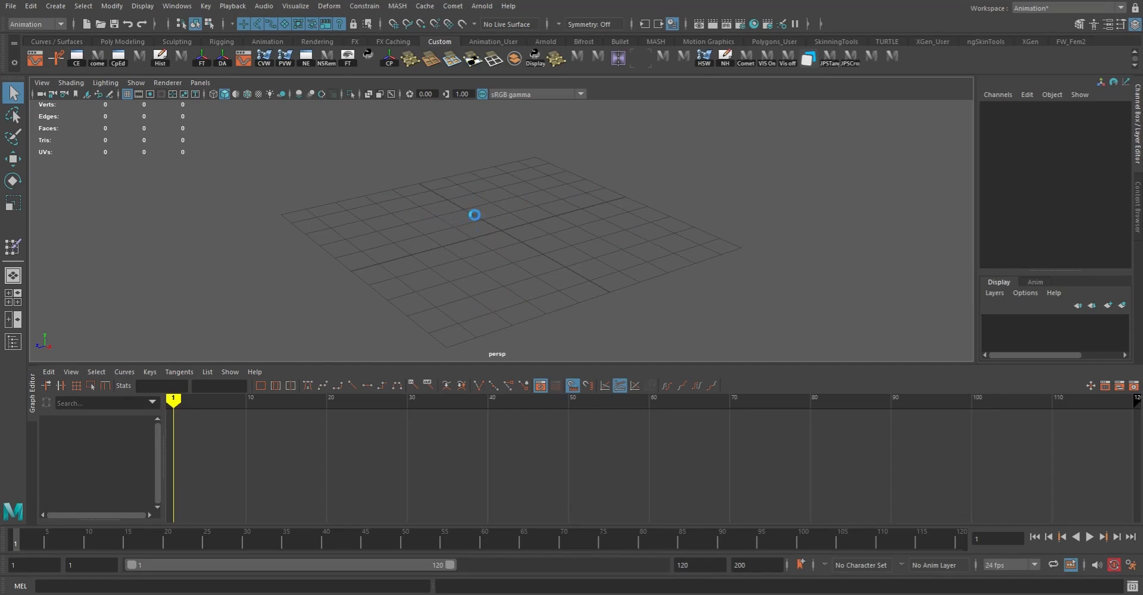
{"action": "left_click_drag", "start_coordinate": [481, 259], "coordinate": [617, 250], "text": "alt"}
{"action": "middle_click_drag", "start_coordinate": [505, 189], "coordinate": [530, 257], "text": "alt"}
{"action": "right_click_drag", "start_coordinate": [530, 256], "coordinate": [432, 198], "text": "alt"}
{"action": "left_click_drag", "start_coordinate": [432, 196], "coordinate": [403, 195], "text": "alt"}
{"action": "right_click_drag", "start_coordinate": [476, 231], "coordinate": [543, 237], "text": "alt"}
{"action": "middle_click_drag", "start_coordinate": [567, 217], "coordinate": [542, 237], "text": "alt"}
{"action": "right_click_drag", "start_coordinate": [542, 237], "coordinate": [516, 234], "text": "alt"}
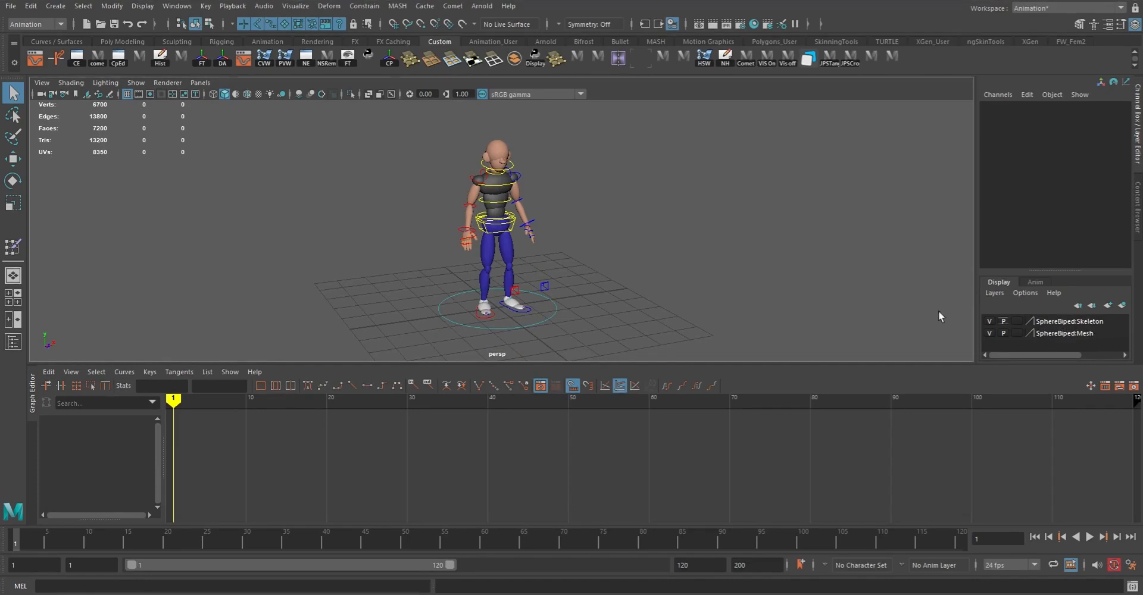
- Discard the scene containing the namespaced rig reference and start another new empty scene
{"action": "left_click", "coordinate": [10, 5]}
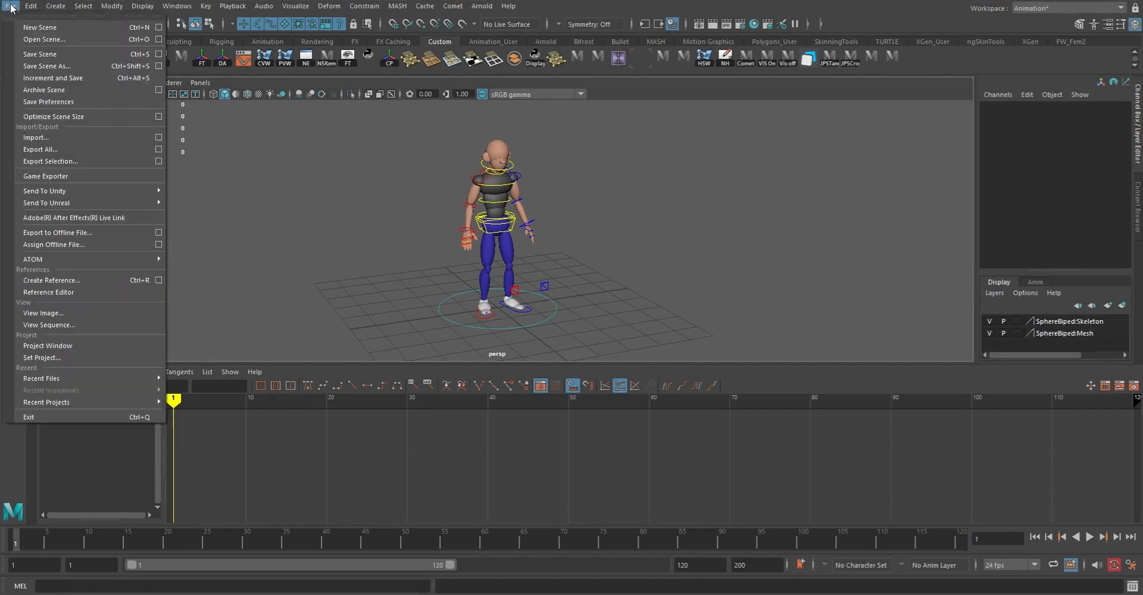
{"action": "left_click", "coordinate": [46, 28]}
{"action": "left_click", "coordinate": [580, 299]}
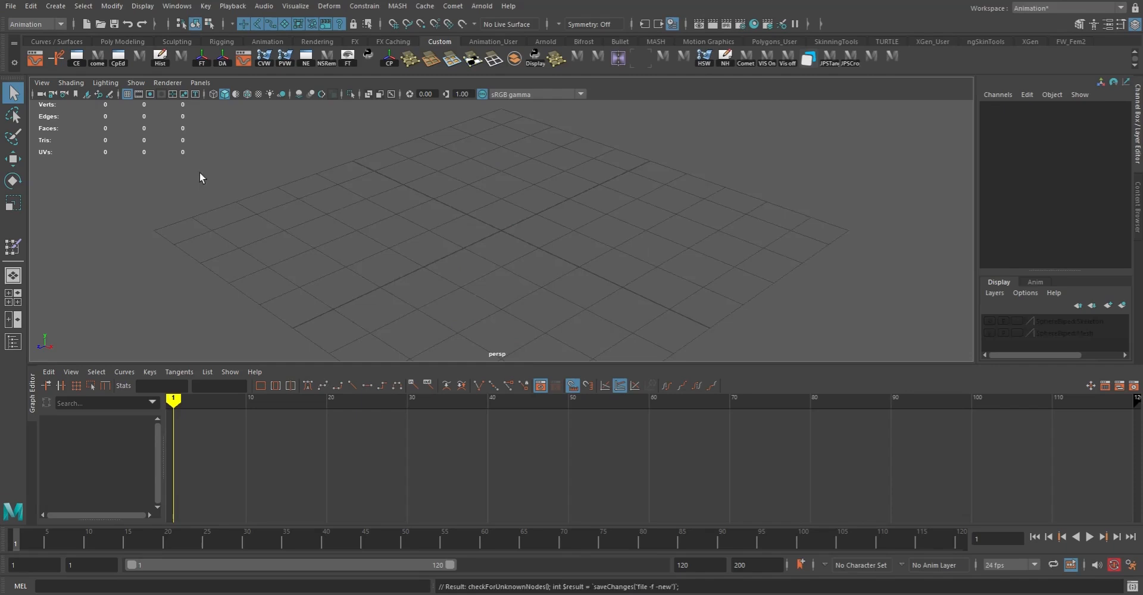
- Turn off Use namespaces in the options for creating a reference
{"action": "left_click", "coordinate": [10, 6]}
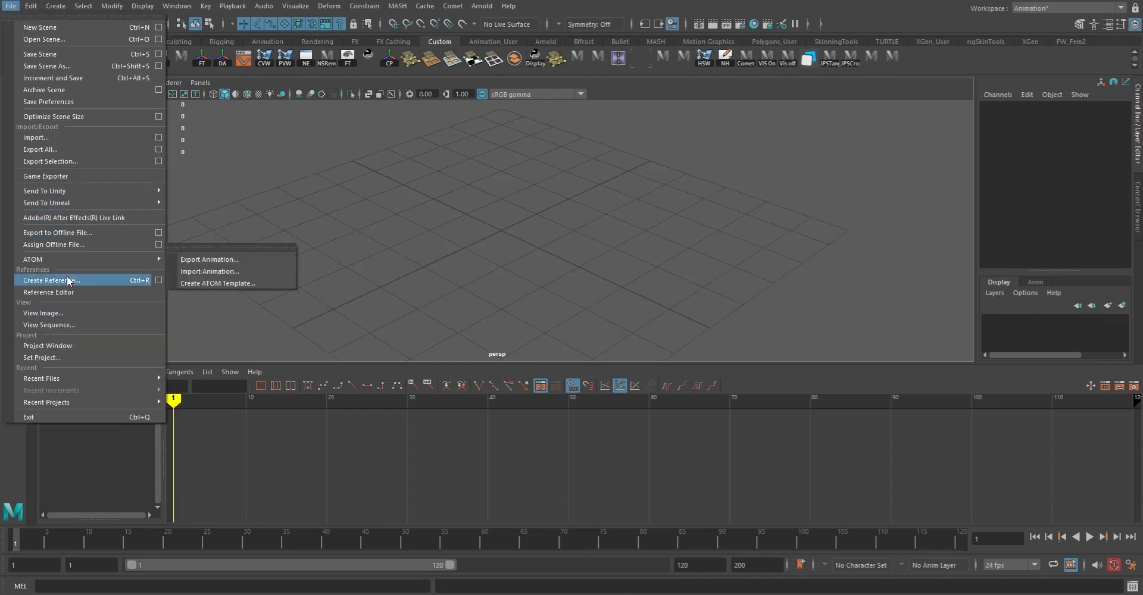
{"action": "left_click", "coordinate": [159, 280]}
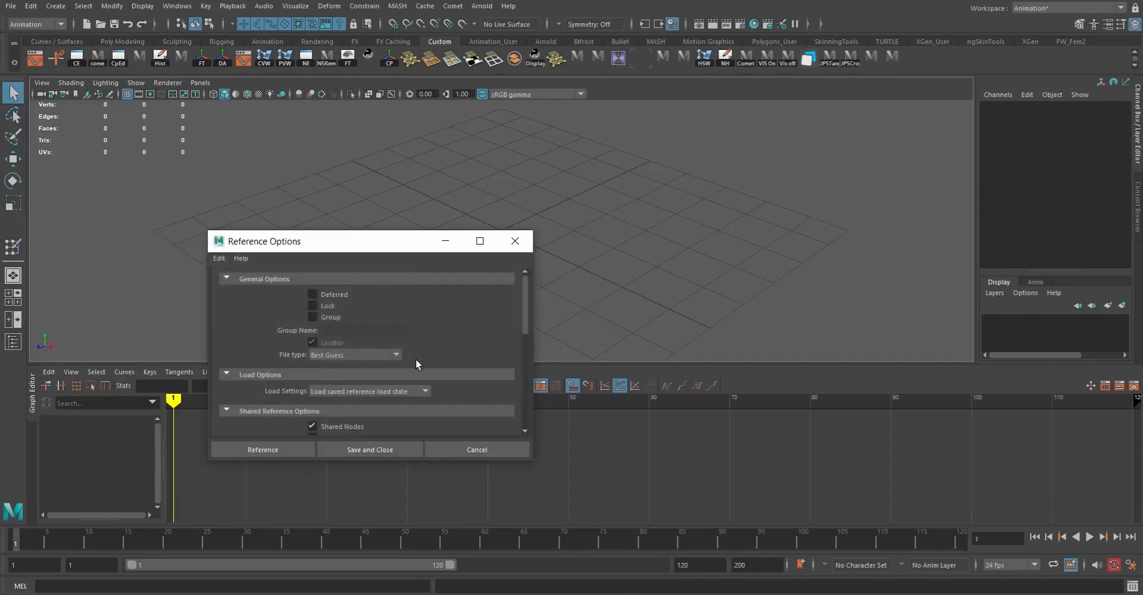
{"action": "scroll", "coordinate": [404, 386], "scroll_direction": "down", "scroll_amount": 3}
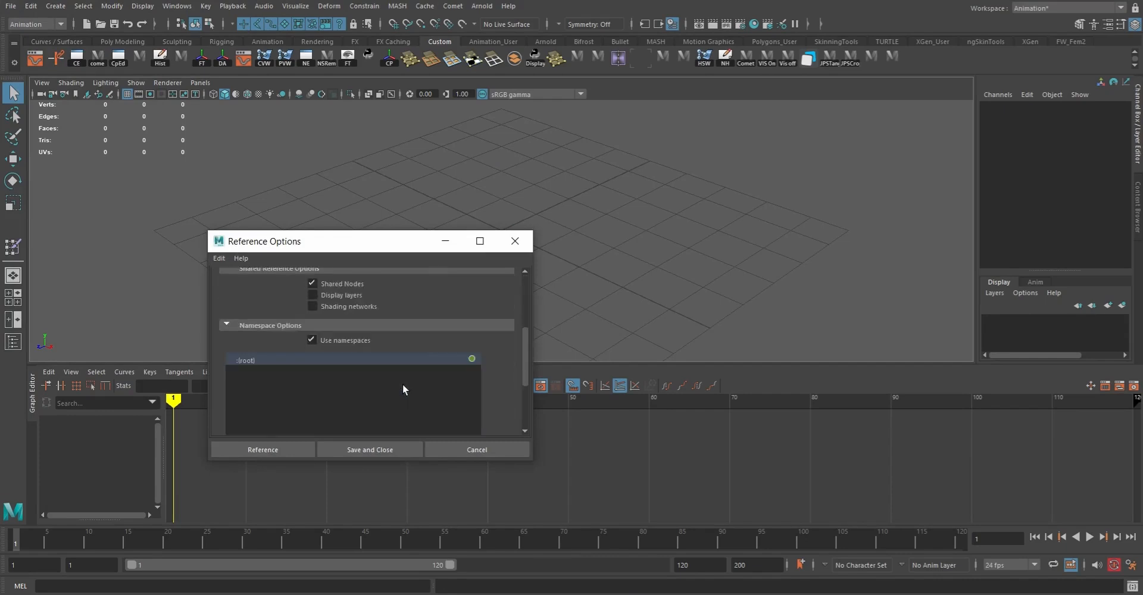
{"action": "left_click", "coordinate": [312, 340]}
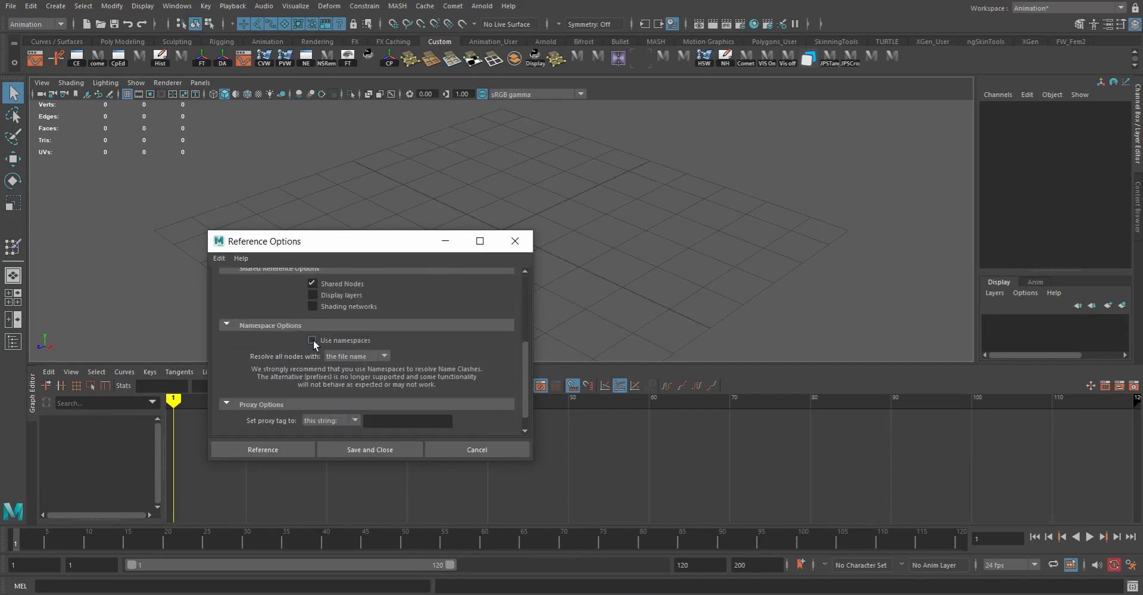
- Reference SphereBiped.ma into the empty scene, resolving all nodes with the file name
{"action": "left_click", "coordinate": [262, 448]}
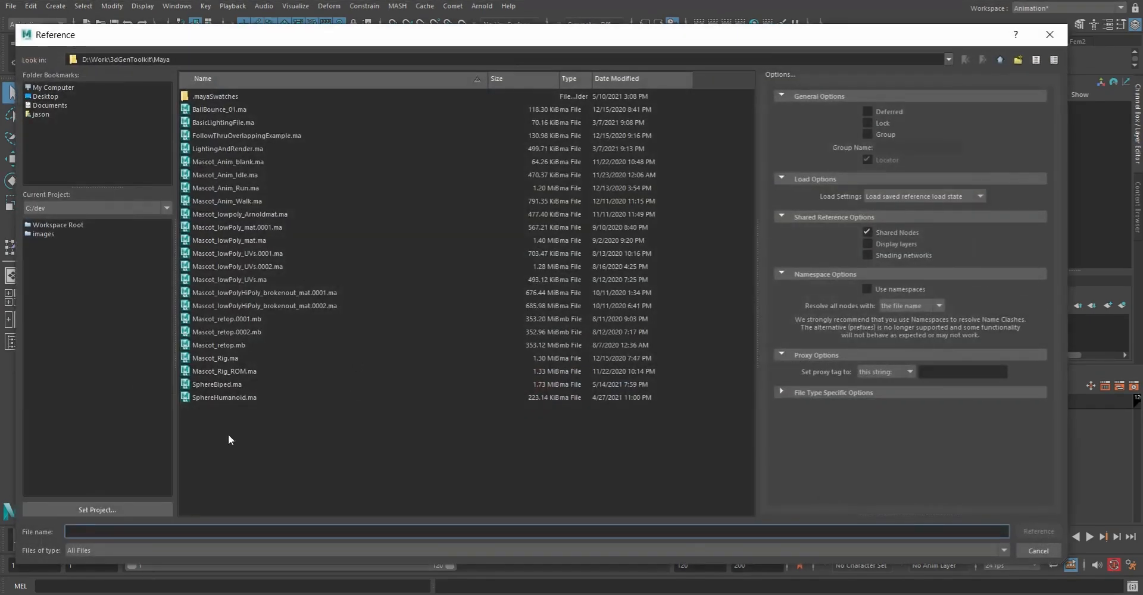
{"action": "left_click", "coordinate": [217, 385]}
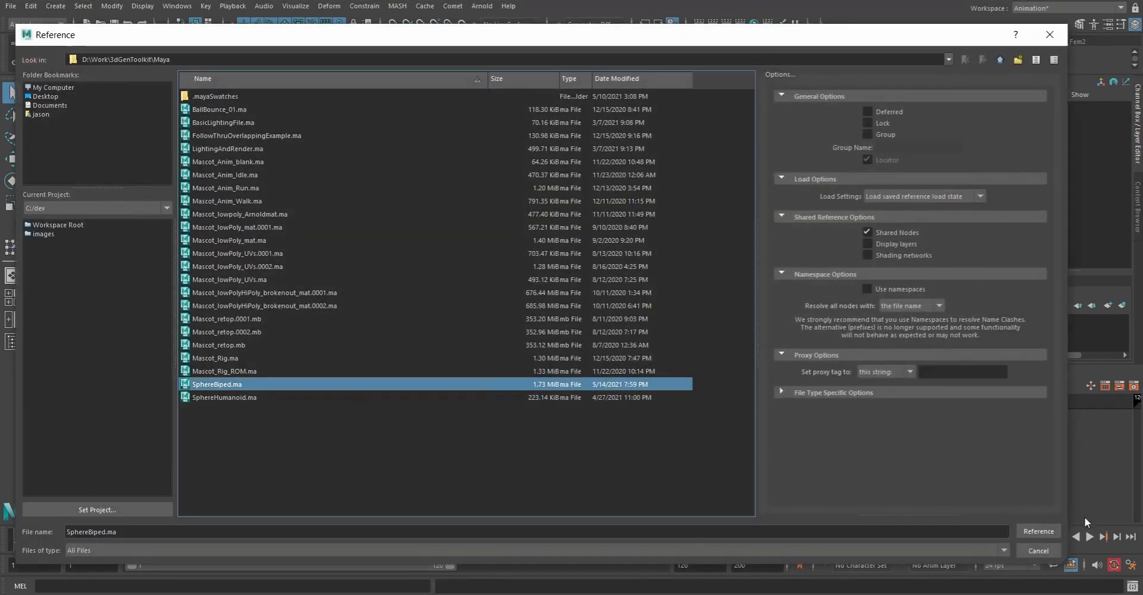
{"action": "left_click", "coordinate": [1040, 531]}
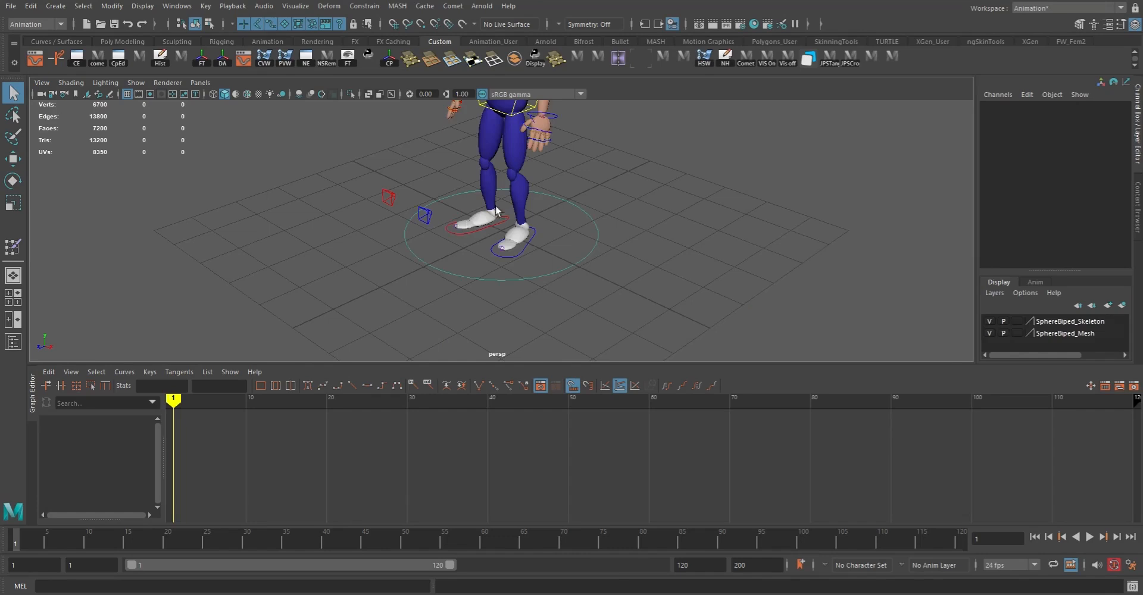
- Select the world control circle around the character's feet and examine its node name and the display layer names
{"action": "left_click", "coordinate": [591, 253]}
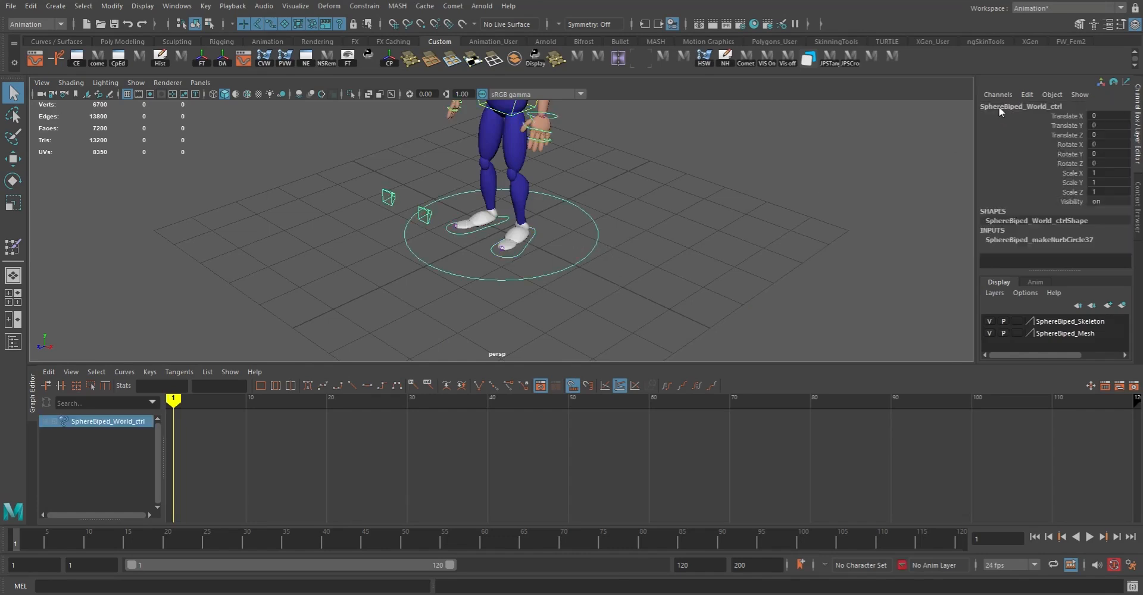
{"action": "left_click_drag", "start_coordinate": [776, 263], "coordinate": [683, 218], "text": "alt"}
{"action": "middle_click_drag", "start_coordinate": [683, 218], "coordinate": [722, 288], "text": "alt"}
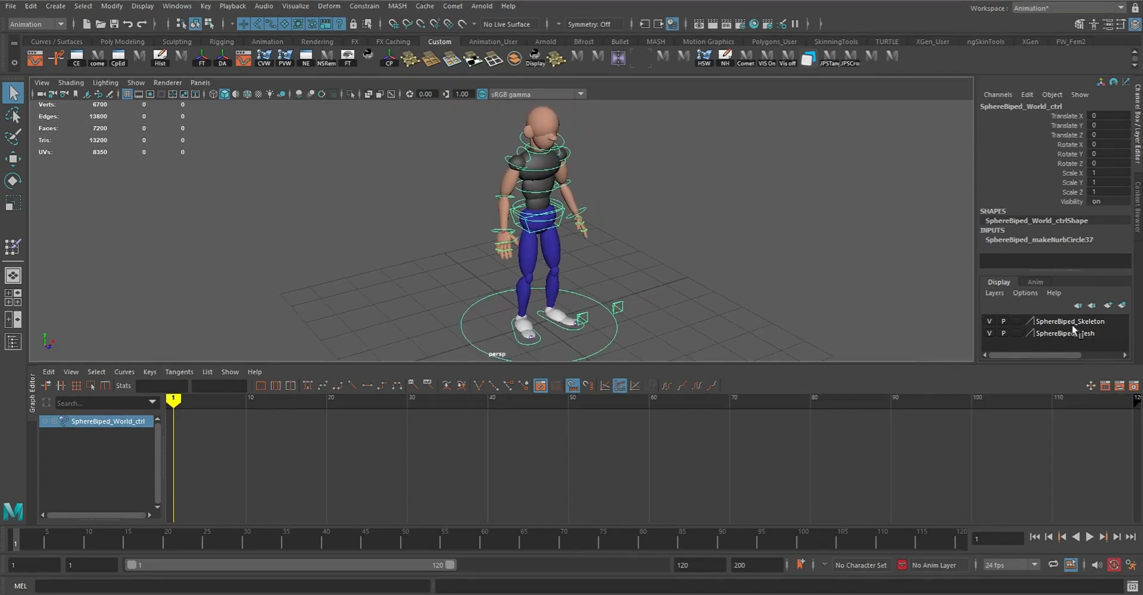
{"action": "left_click", "coordinate": [10, 6]}
{"action": "mouse_move", "coordinate": [79, 209]}
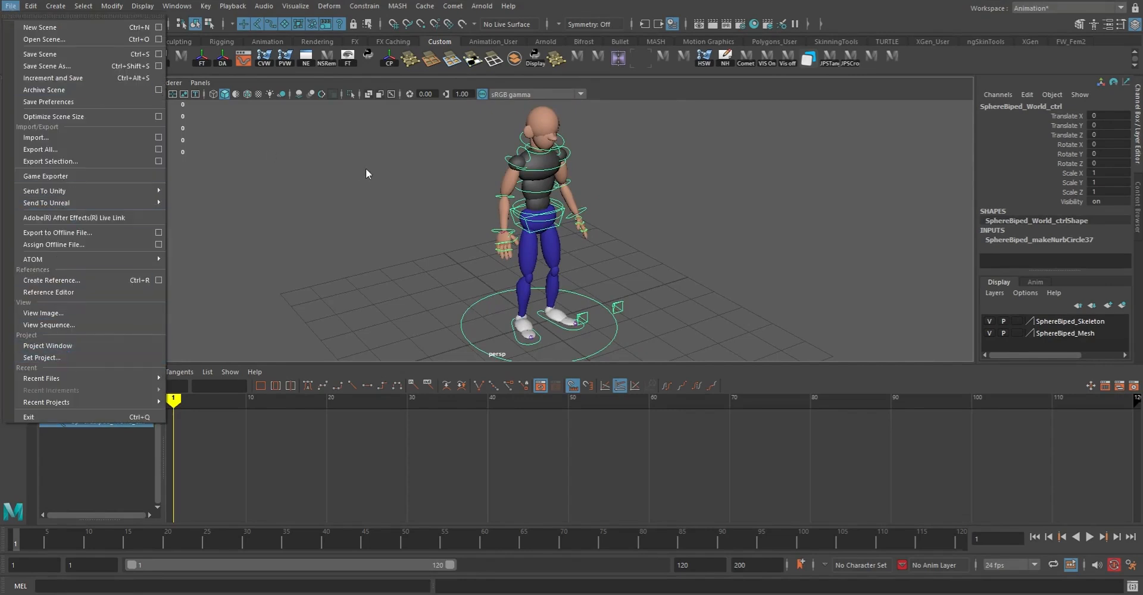
{"action": "left_click", "coordinate": [356, 231]}
{"action": "left_click", "coordinate": [356, 231]}
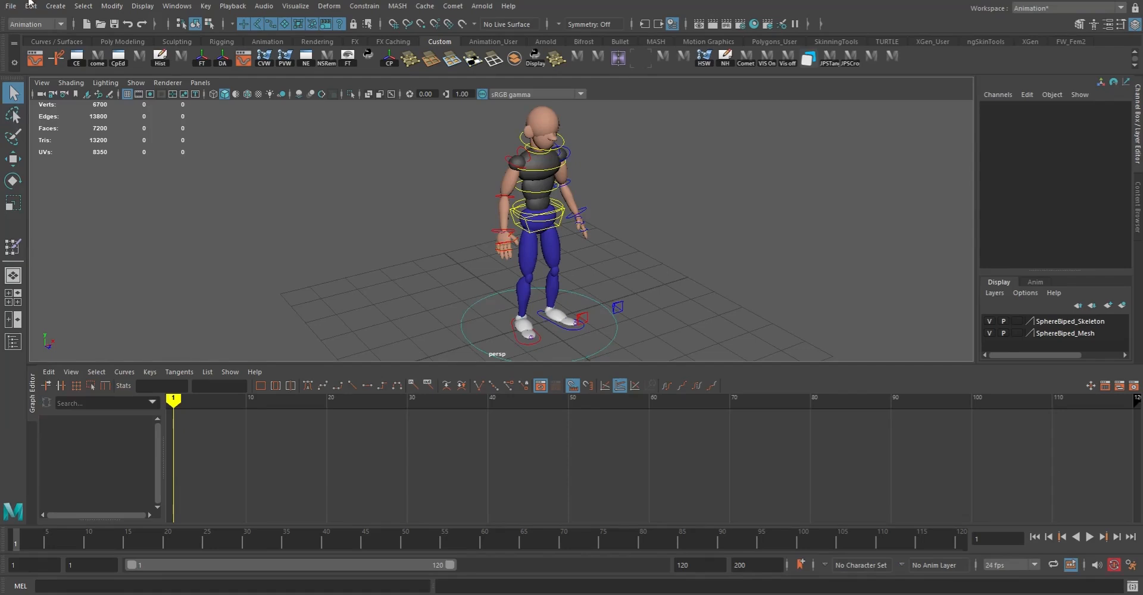
- Inspect the SphereBiped.ma entry and the available reference commands in the Reference Editor, then close the editor
{"action": "left_click", "coordinate": [11, 6]}
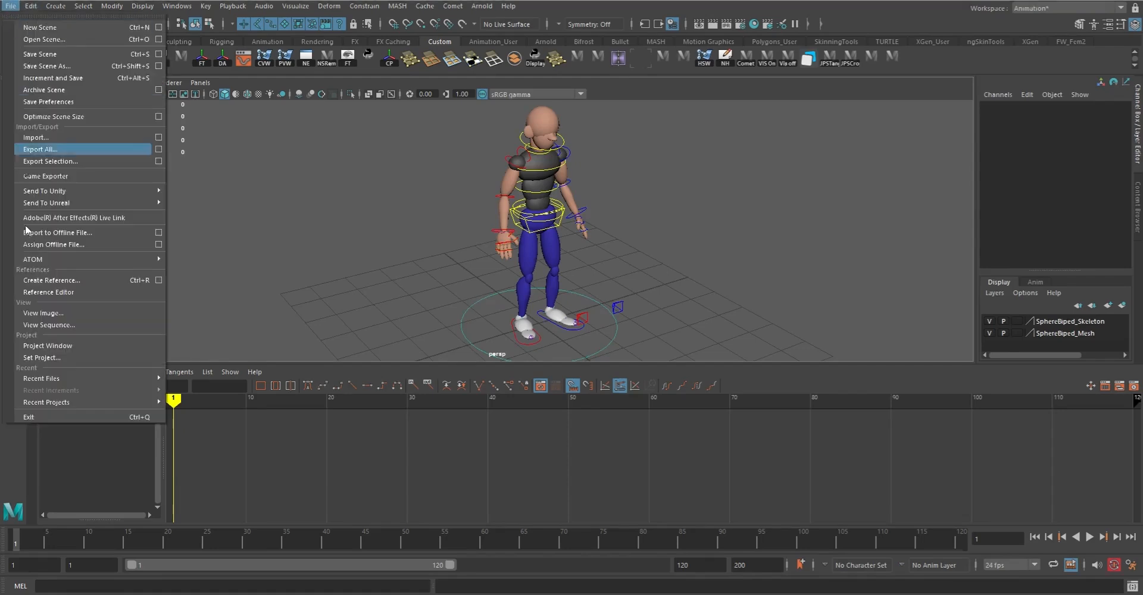
{"action": "left_click", "coordinate": [52, 293]}
{"action": "left_click", "coordinate": [241, 227]}
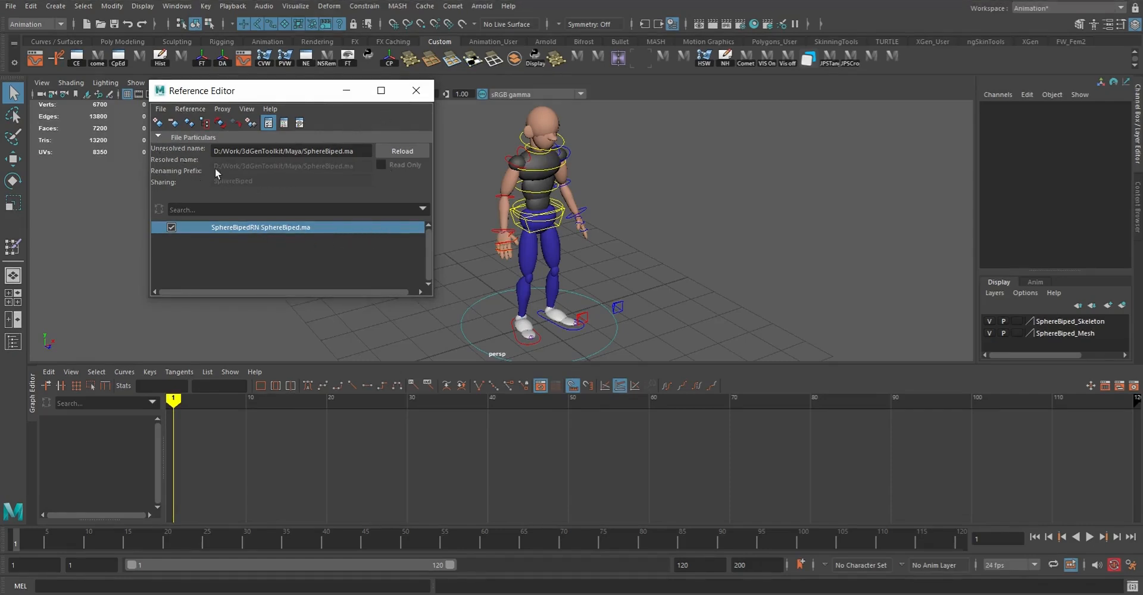
{"action": "left_click", "coordinate": [192, 109]}
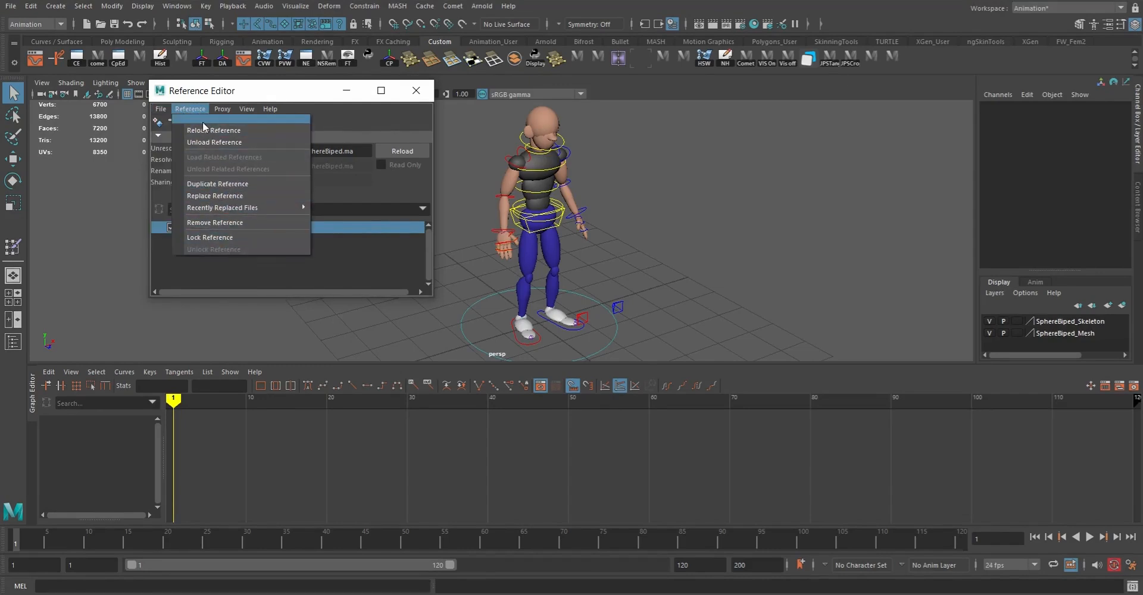
{"action": "mouse_move", "coordinate": [230, 113]}
{"action": "mouse_move", "coordinate": [161, 110]}
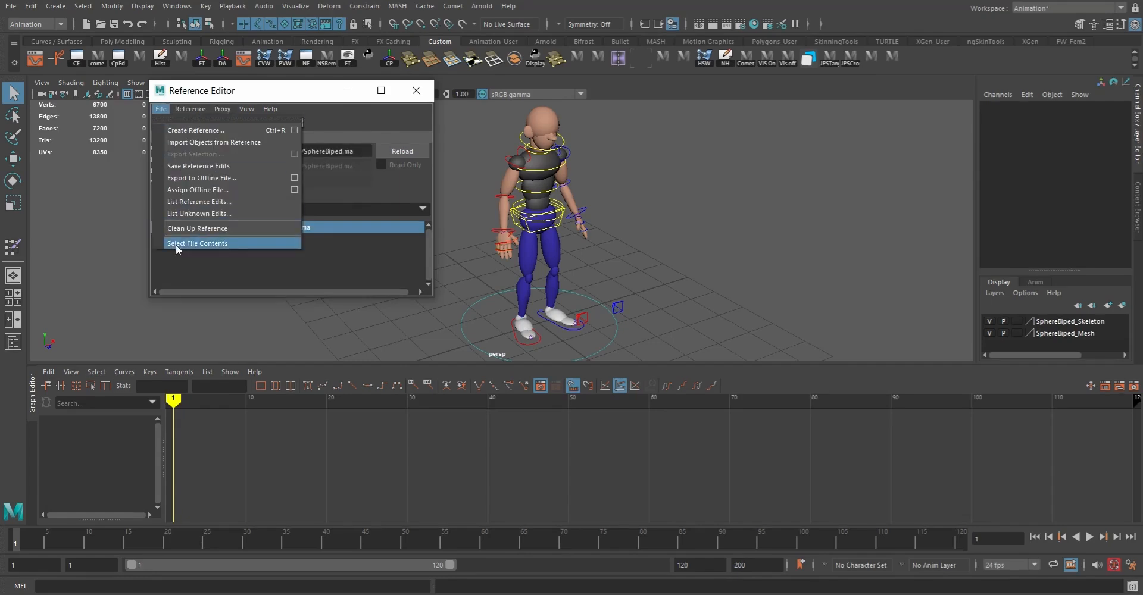
{"action": "left_click", "coordinate": [319, 95]}
{"action": "left_click", "coordinate": [417, 90]}
- Start a new empty scene without saving the one that uses file-name prefixes
{"action": "left_click", "coordinate": [10, 5]}
{"action": "left_click", "coordinate": [32, 23]}
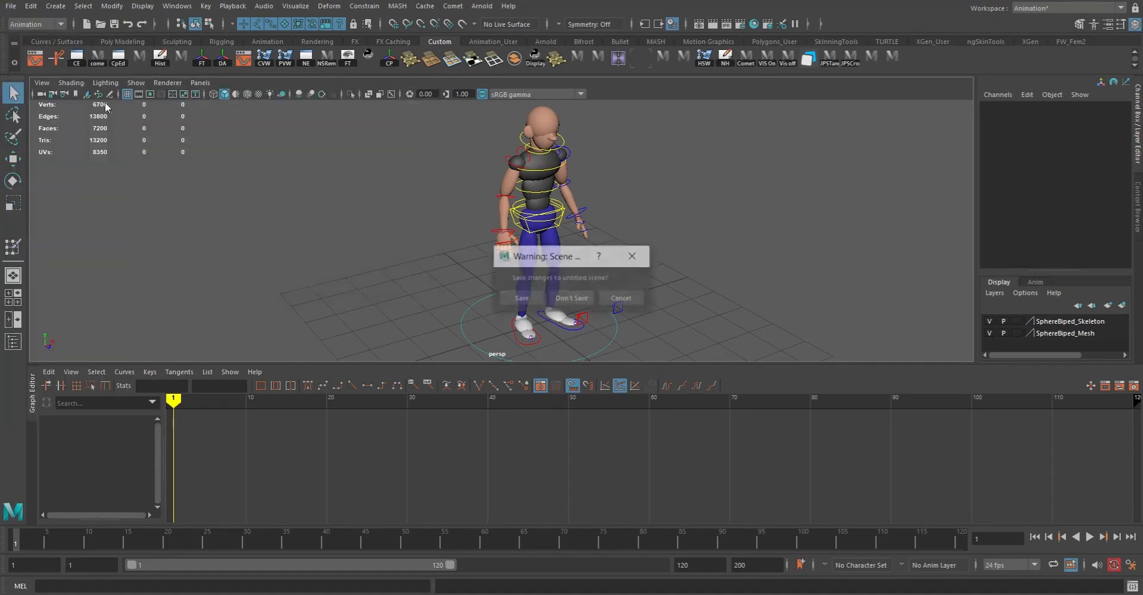
{"action": "left_click", "coordinate": [569, 302]}
- Reference SphereBiped.ma with namespaces off, resolving all nodes with "this string" and leaving the string empty
{"action": "left_click", "coordinate": [18, 8]}
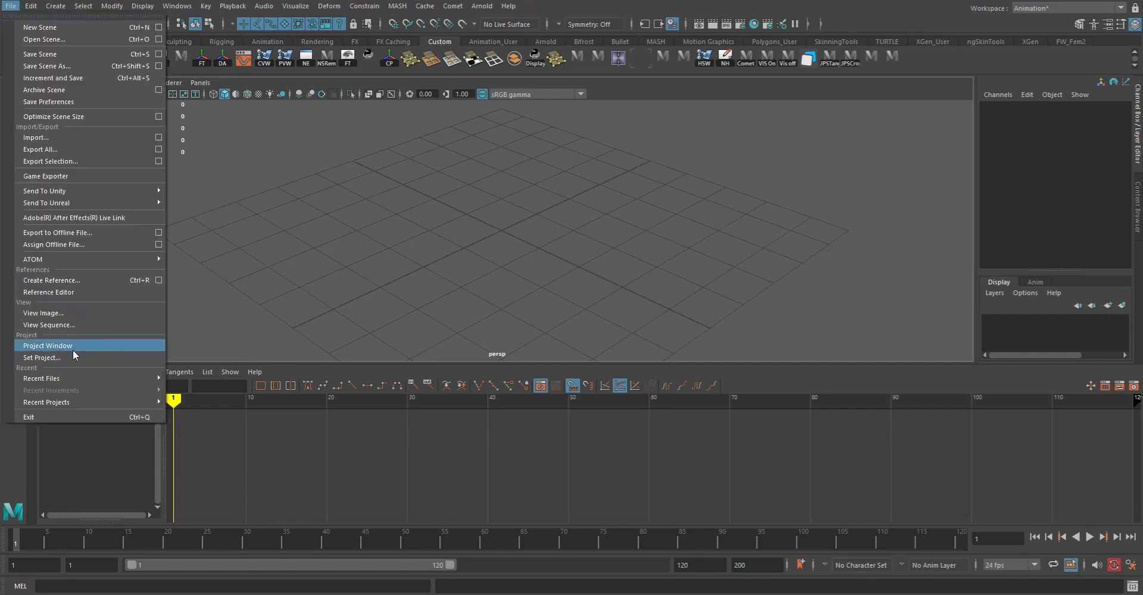
{"action": "left_click", "coordinate": [49, 280]}
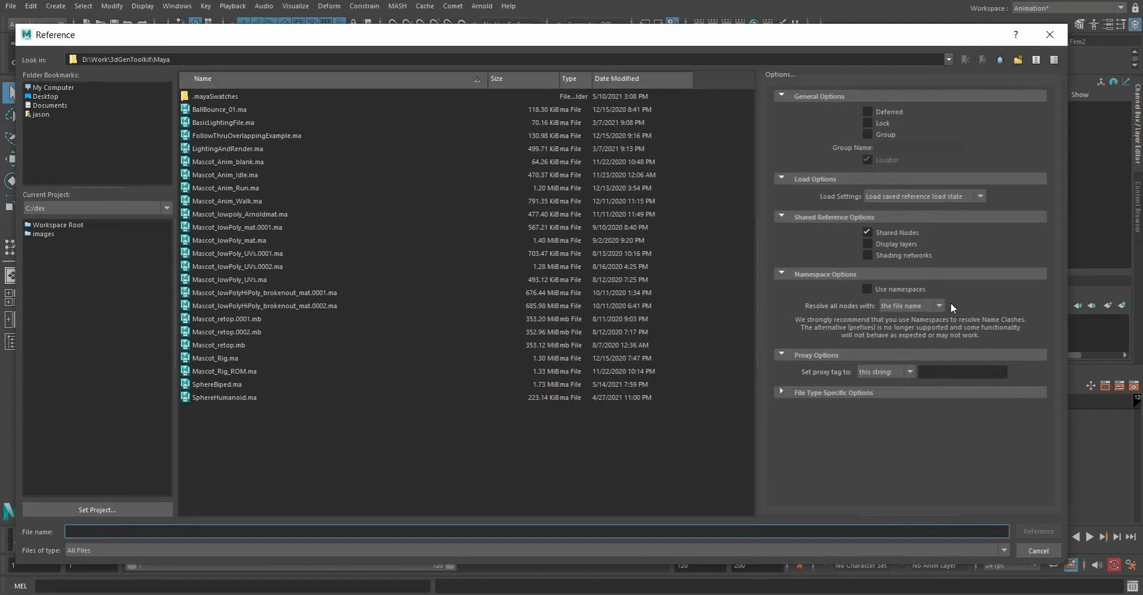
{"action": "left_click", "coordinate": [778, 393]}
{"action": "left_click", "coordinate": [914, 197]}
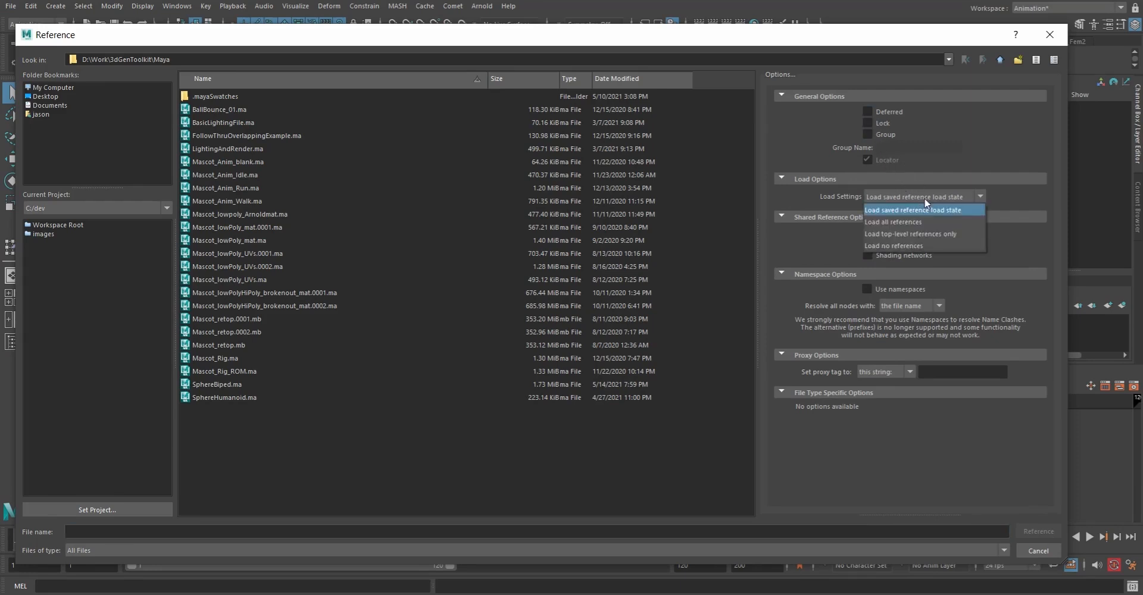
{"action": "left_click", "coordinate": [940, 197]}
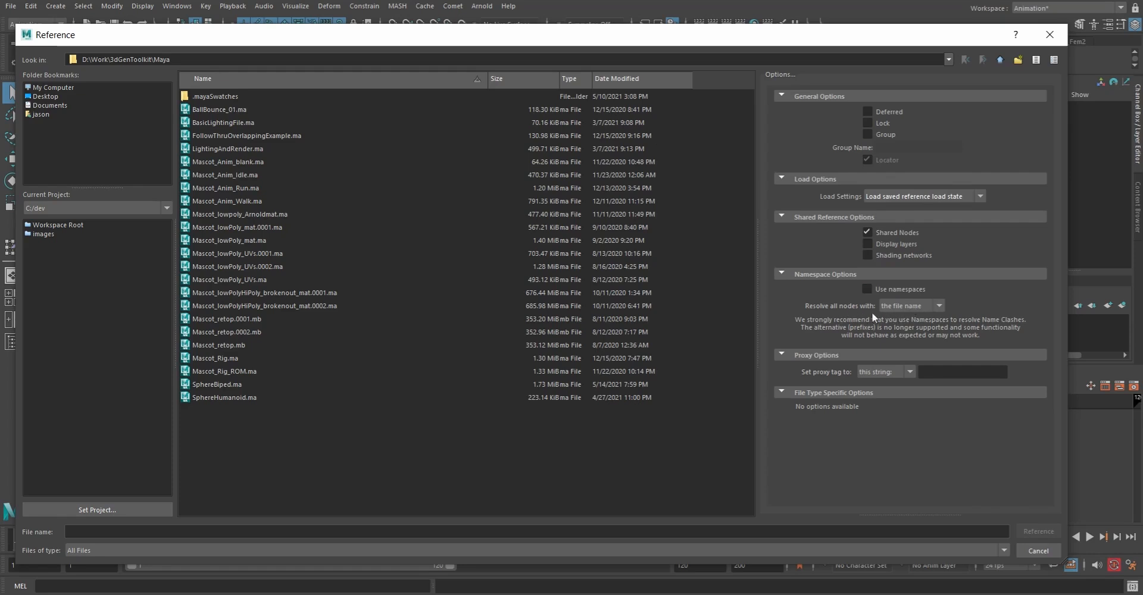
{"action": "left_click", "coordinate": [906, 306]}
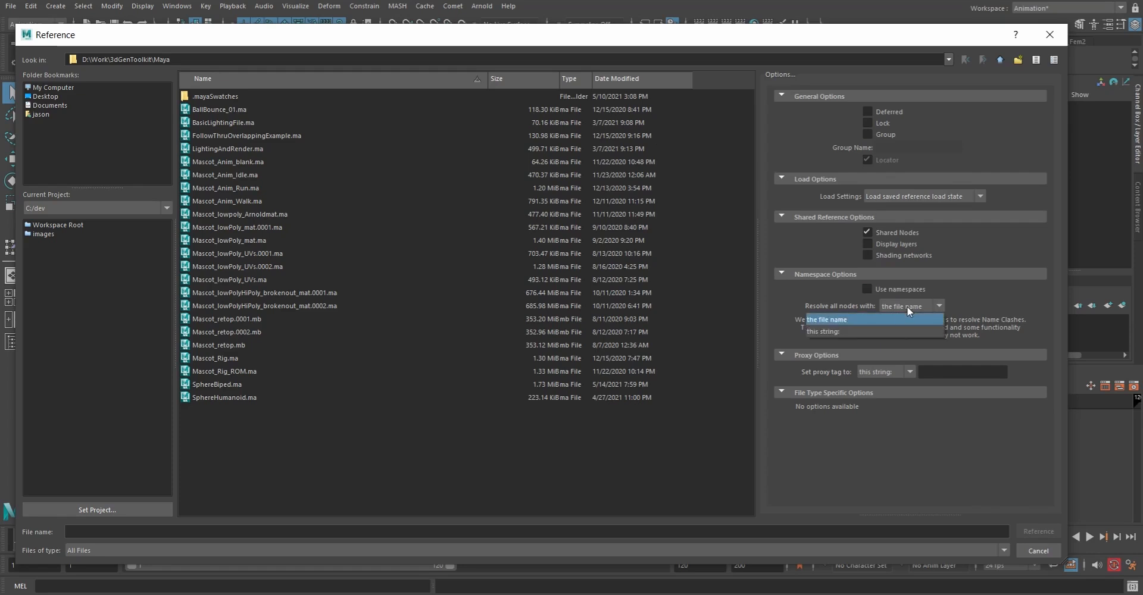
{"action": "left_click", "coordinate": [830, 332]}
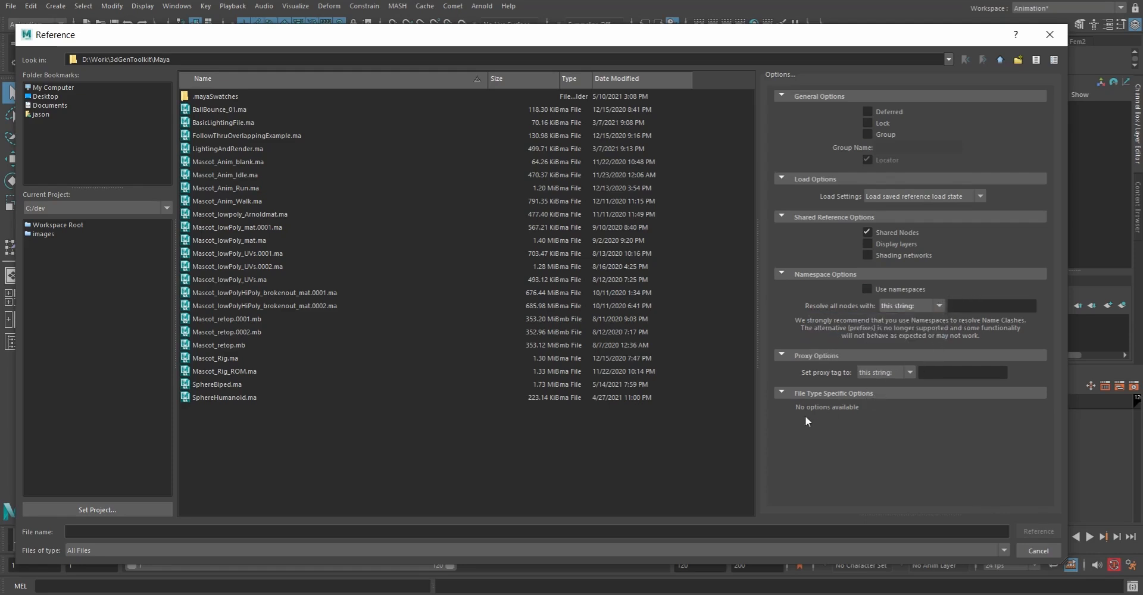
{"action": "left_click", "coordinate": [221, 385]}
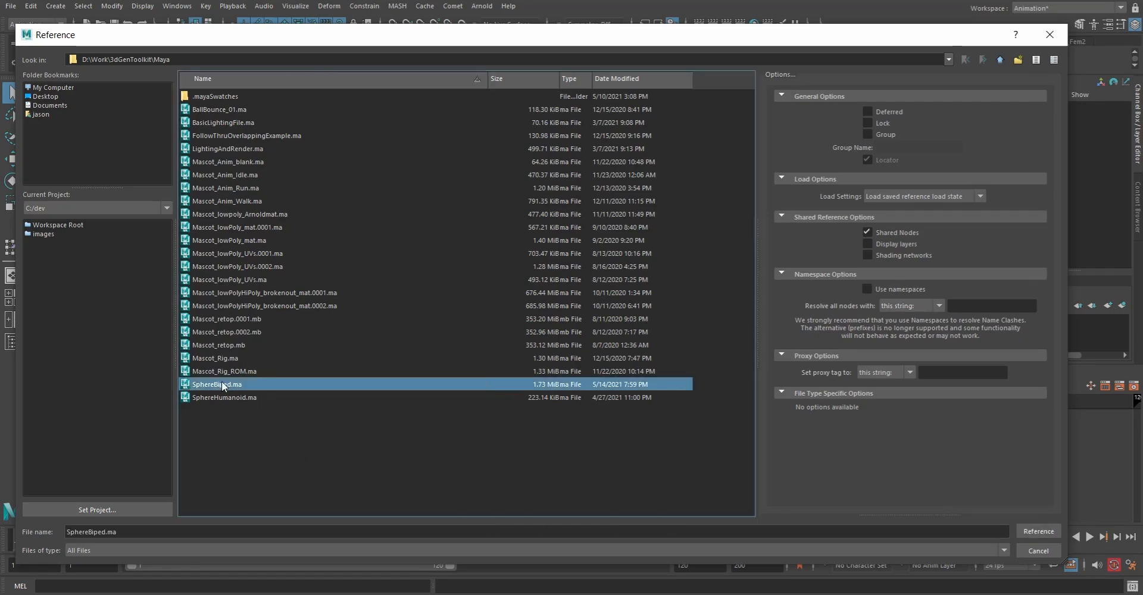
{"action": "left_click", "coordinate": [1042, 532]}
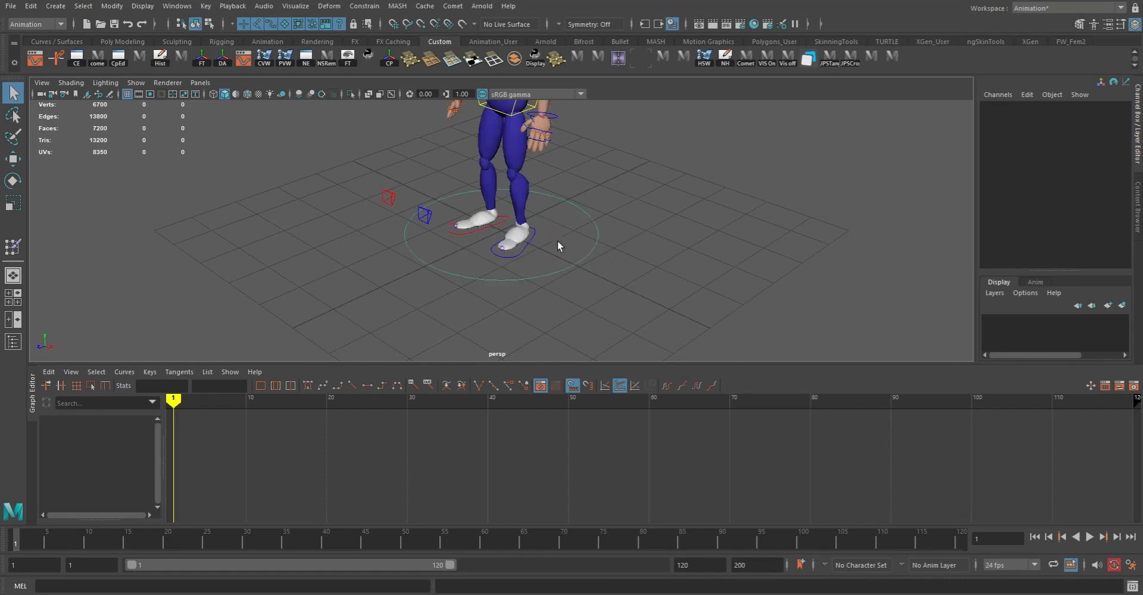
- Select the world control circle of the referenced rig and check its node name
{"action": "left_click_drag", "start_coordinate": [503, 244], "coordinate": [588, 250], "text": "alt"}
{"action": "left_click_drag", "start_coordinate": [591, 240], "coordinate": [618, 272]}
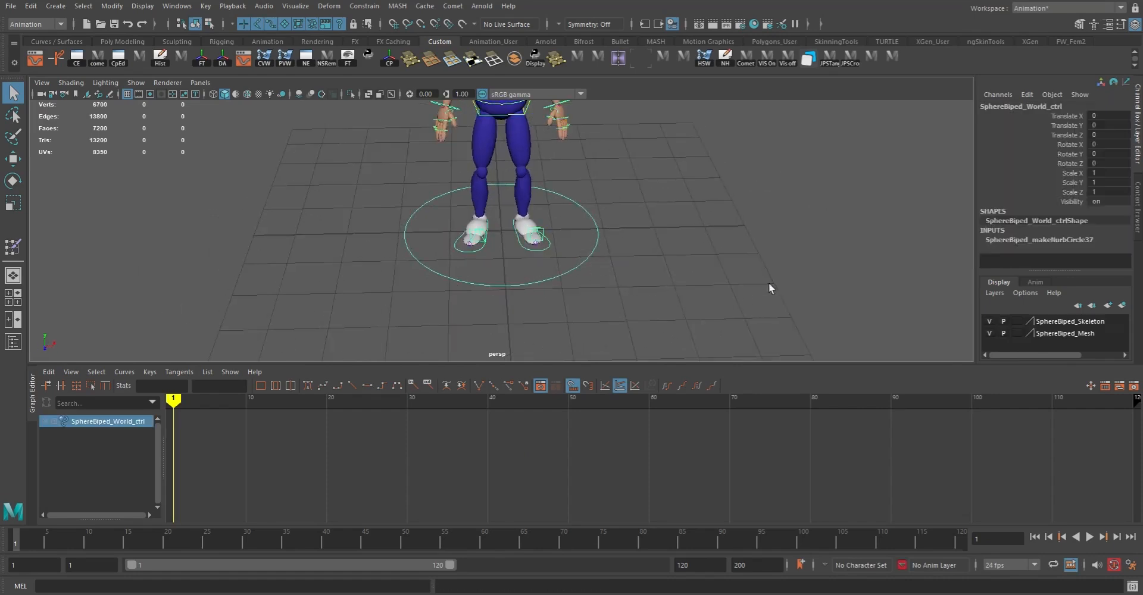
{"action": "left_click_drag", "start_coordinate": [730, 223], "coordinate": [710, 202], "text": "alt"}
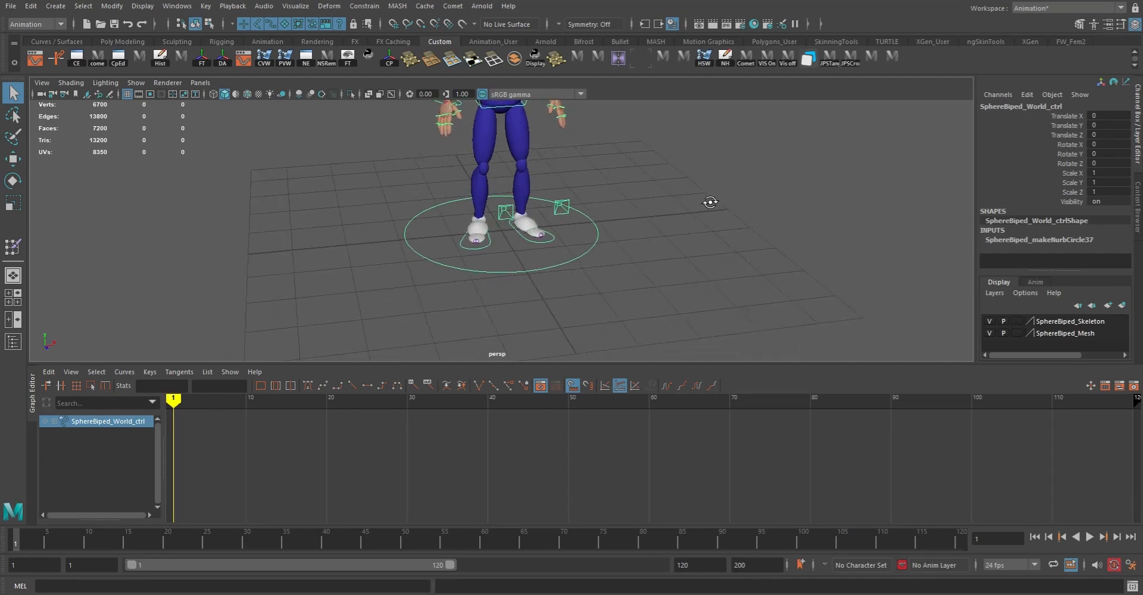
{"action": "middle_click_drag", "start_coordinate": [623, 146], "coordinate": [666, 199], "text": "alt"}
{"action": "right_click_drag", "start_coordinate": [666, 199], "coordinate": [591, 173], "text": "alt"}
{"action": "left_click_drag", "start_coordinate": [591, 174], "coordinate": [602, 177], "text": "alt"}
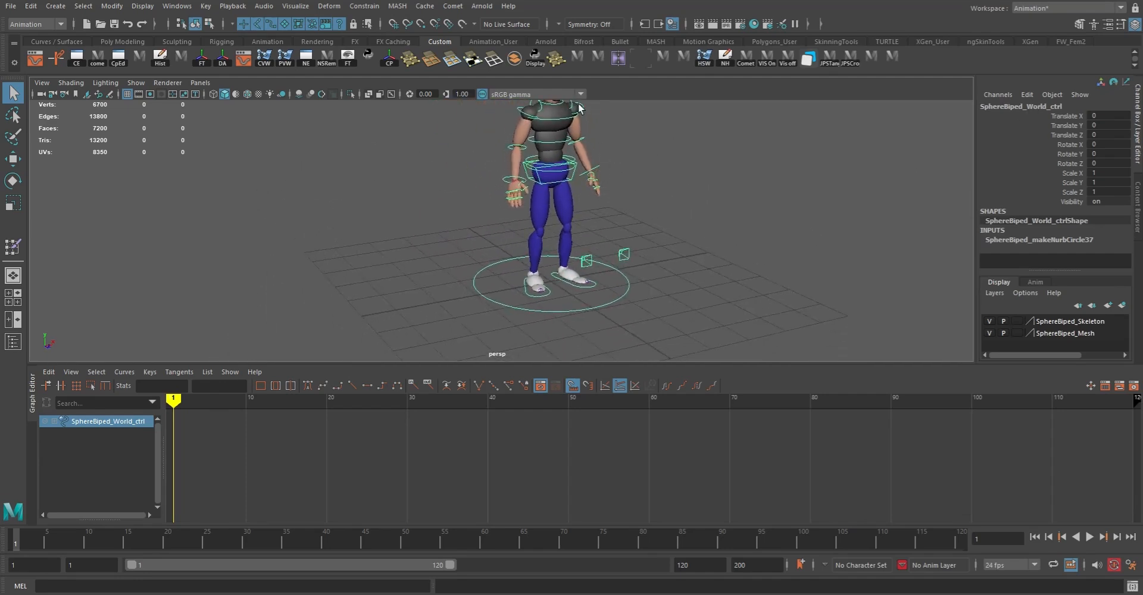
- Select the hips control and the spine controls in turn to check their node names
{"action": "middle_click_drag", "start_coordinate": [577, 103], "coordinate": [581, 165], "text": "alt"}
{"action": "left_click_drag", "start_coordinate": [572, 236], "coordinate": [599, 232]}
{"action": "right_click_drag", "start_coordinate": [599, 232], "coordinate": [629, 244], "text": "alt"}
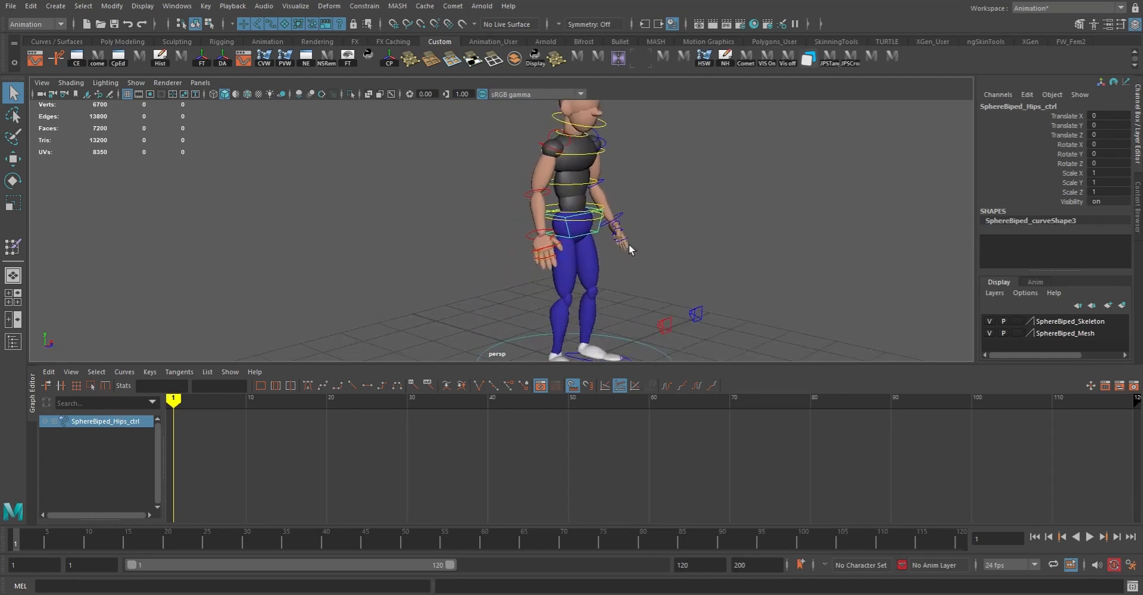
{"action": "left_click", "coordinate": [604, 156]}
{"action": "left_click", "coordinate": [582, 181]}
{"action": "left_click_drag", "start_coordinate": [642, 204], "coordinate": [596, 227], "text": "alt"}
{"action": "left_click", "coordinate": [537, 192]}
{"action": "middle_click_drag", "start_coordinate": [643, 215], "coordinate": [606, 204], "text": "alt"}
{"action": "left_click_drag", "start_coordinate": [606, 204], "coordinate": [555, 298], "text": "alt"}
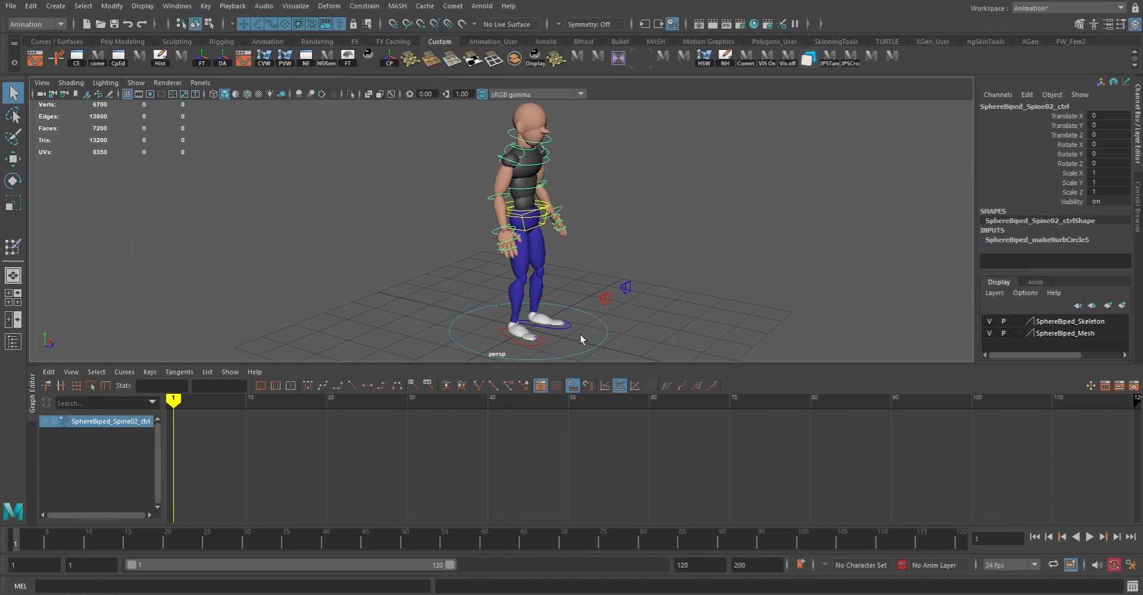
- Select the world control again and examine the full character from the side
{"action": "left_click", "coordinate": [609, 332]}
{"action": "left_click_drag", "start_coordinate": [608, 332], "coordinate": [508, 286], "text": "alt"}
{"action": "middle_click_drag", "start_coordinate": [543, 288], "coordinate": [518, 287], "text": "alt"}
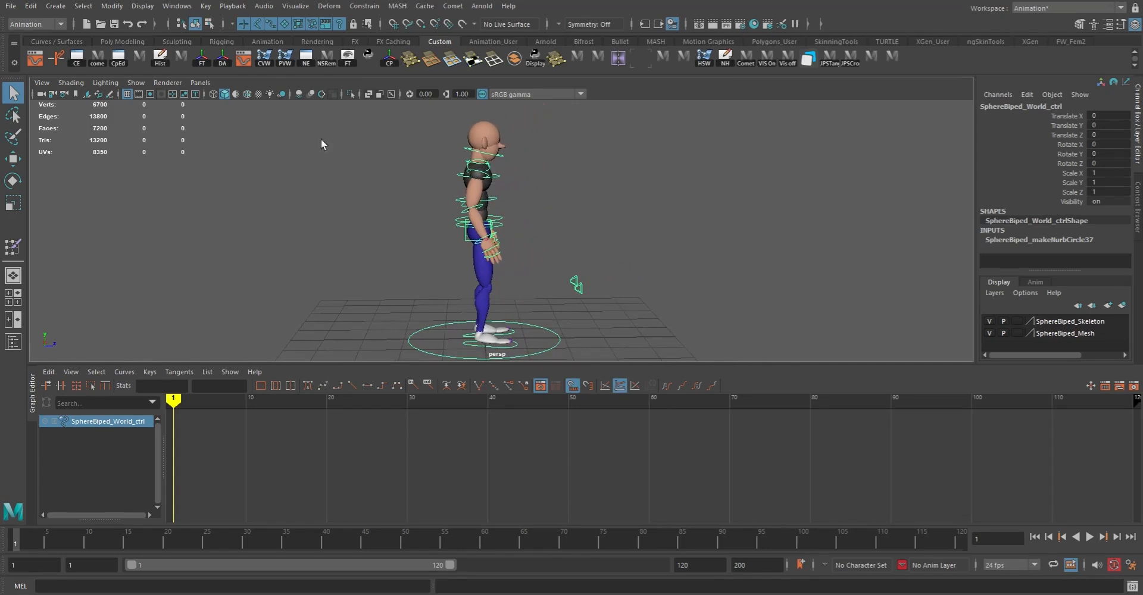
{"action": "right_click_drag", "start_coordinate": [829, 59], "coordinate": [854, 99]}
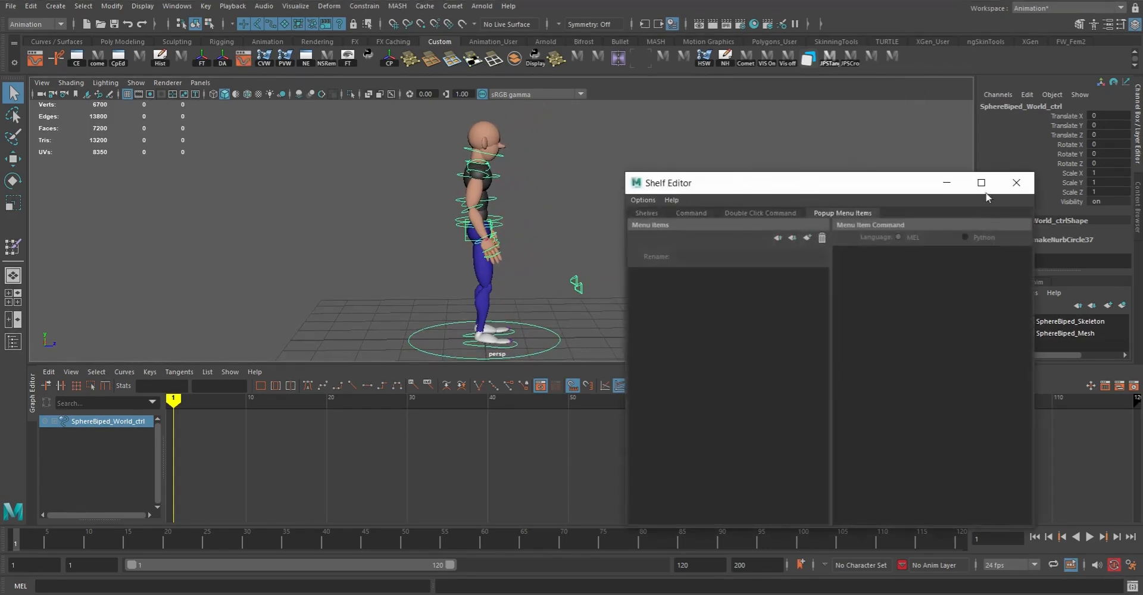
{"action": "left_click", "coordinate": [1016, 182]}
{"action": "left_click_drag", "start_coordinate": [569, 264], "coordinate": [595, 254], "text": "alt"}
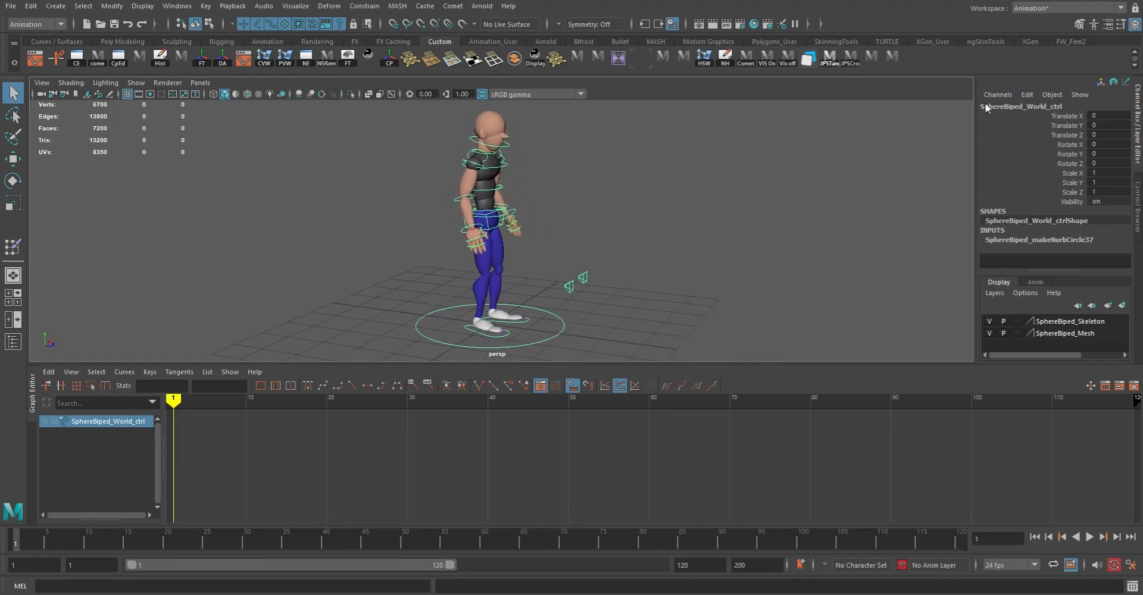
{"action": "mouse_move", "coordinate": [611, 344]}
{"action": "left_mouse_down", "text": "alt"}
{"action": "mouse_move", "coordinate": [655, 332]}
{"action": "mouse_move", "coordinate": [619, 327]}
{"action": "left_mouse_up", "text": "alt"}
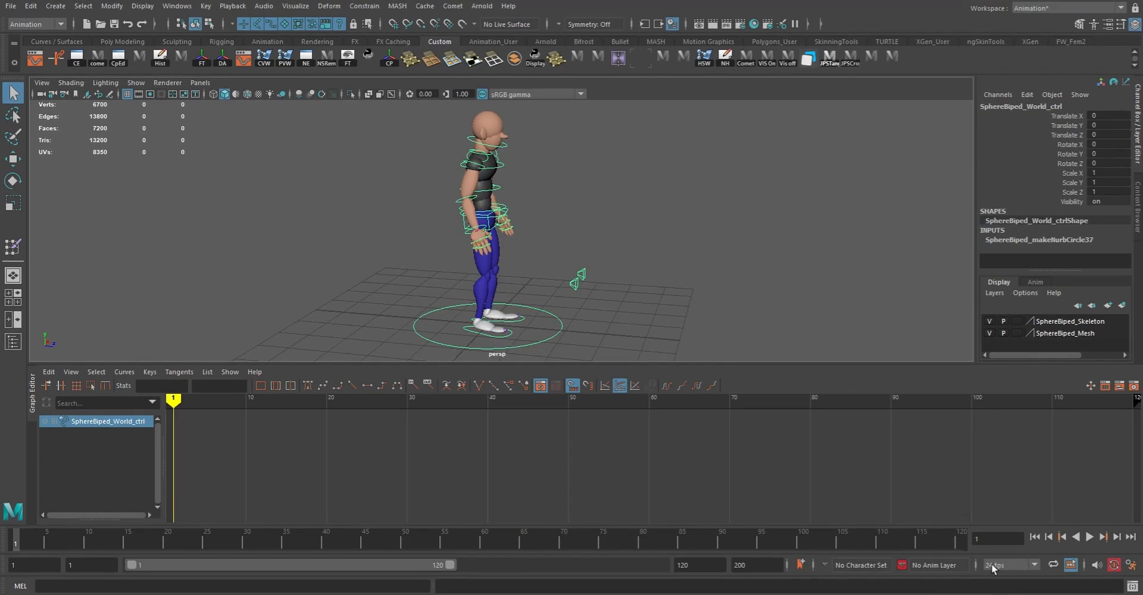
- Set the scene's playback frame rate to 30 fps
{"action": "left_click", "coordinate": [1016, 567]}
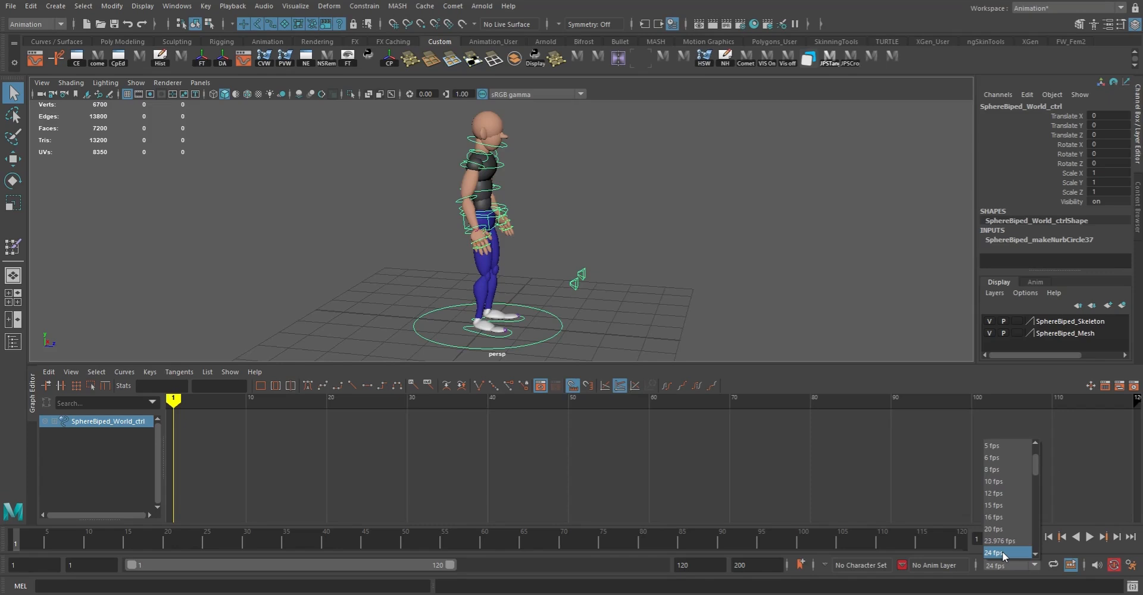
{"action": "left_click_drag", "start_coordinate": [1036, 465], "coordinate": [1037, 472]}
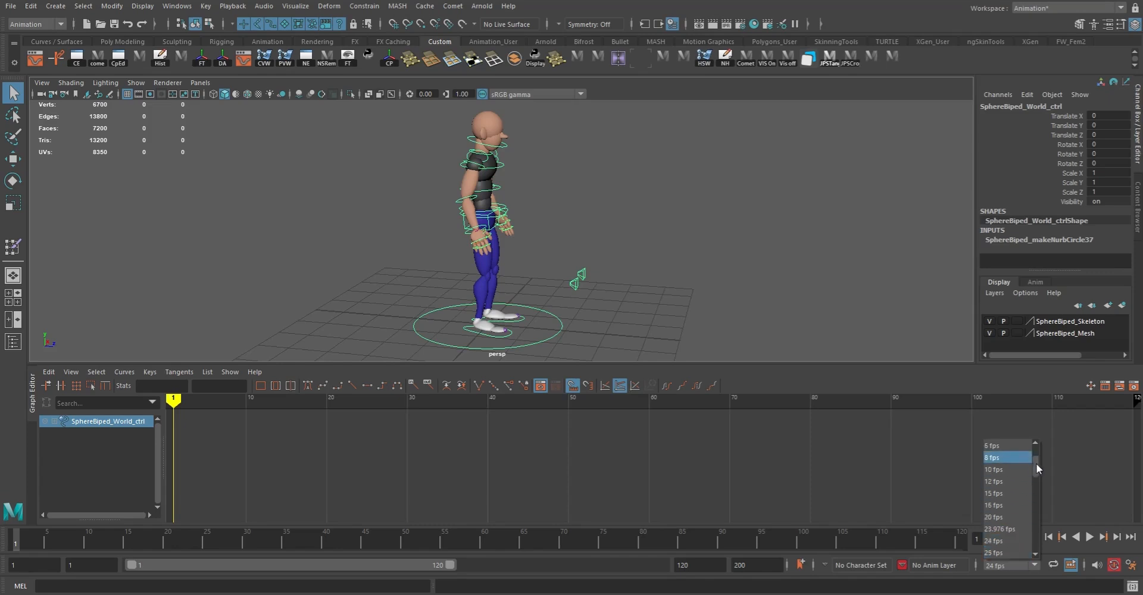
{"action": "left_click", "coordinate": [1002, 553]}
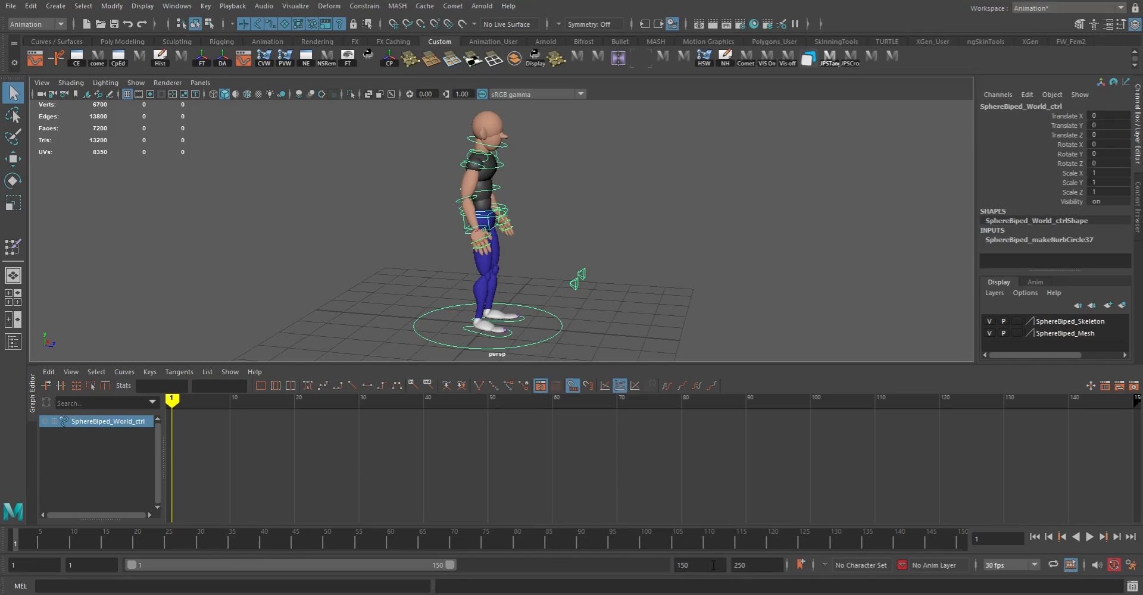
- Set both the playback range end and the animation end to frame 30
{"action": "double_click", "coordinate": [700, 566]}
{"action": "type", "text": "30"}
{"action": "key", "text": "Return"}
{"action": "double_click", "coordinate": [756, 567]}
{"action": "type", "text": "30"}
{"action": "key", "text": "Return"}
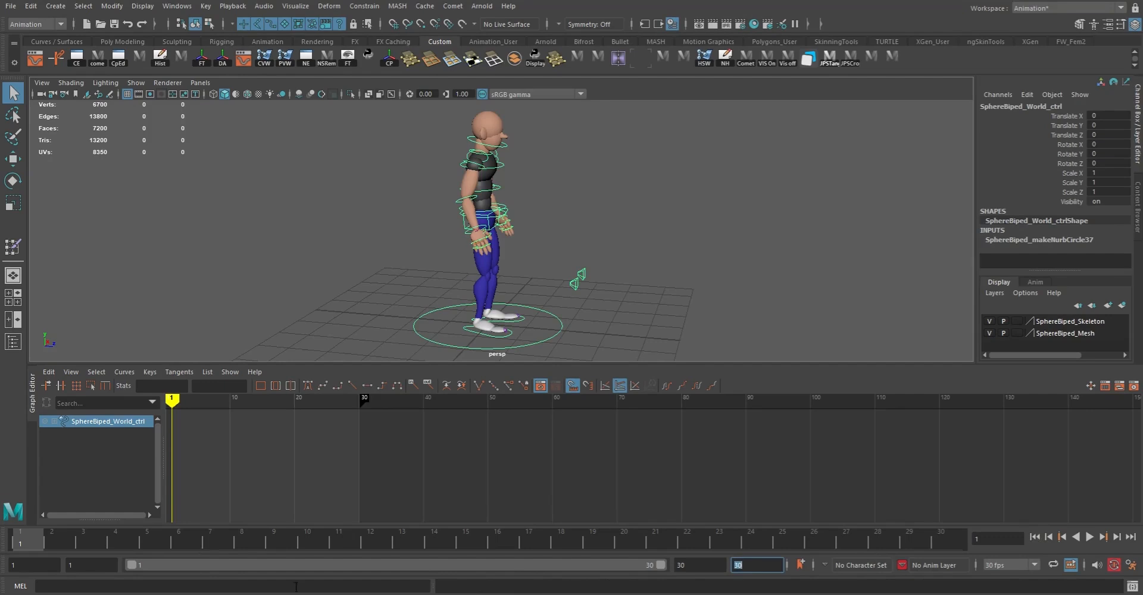
- Set both the animation start and the playback range start to frame 0
{"action": "left_click", "coordinate": [48, 566]}
{"action": "type", "text": "0"}
{"action": "key", "text": "Return"}
{"action": "left_click", "coordinate": [92, 566]}
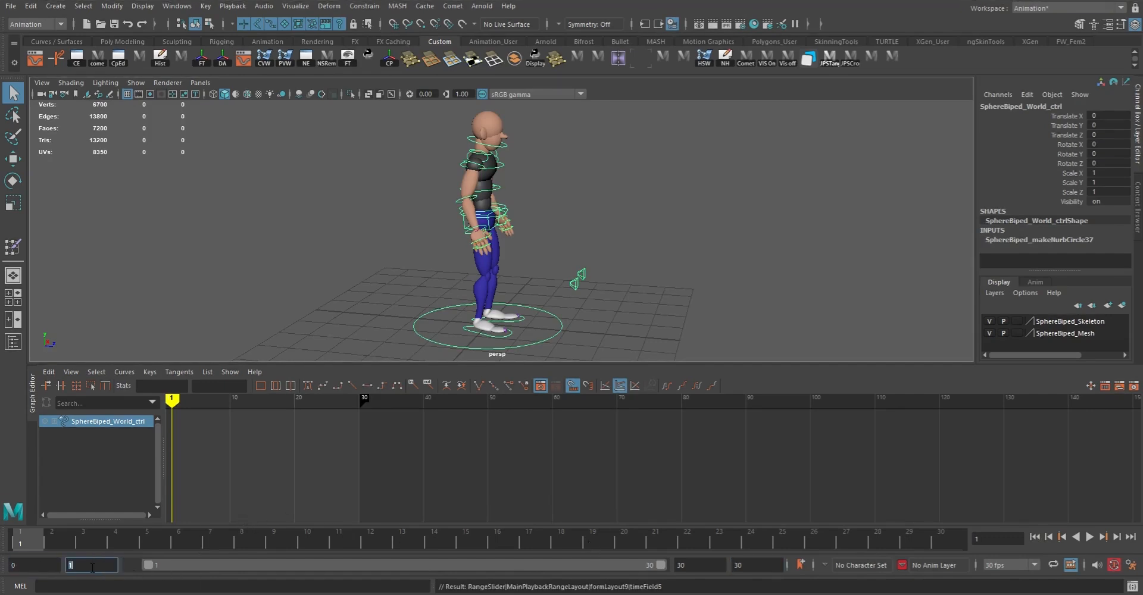
{"action": "type", "text": "0"}
{"action": "key", "text": "Return"}
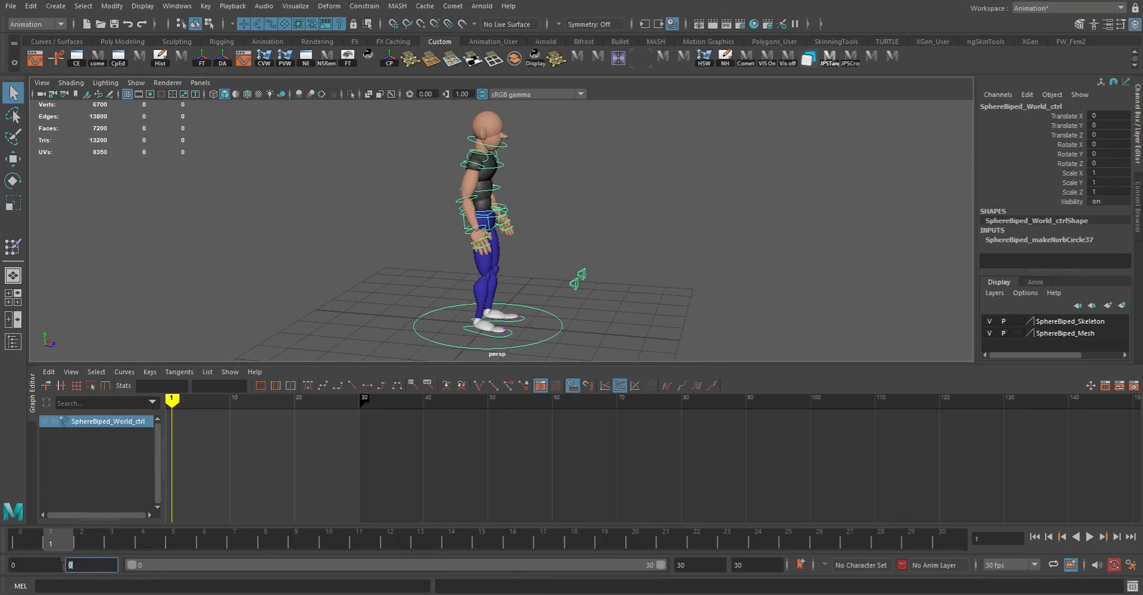
- Move the current time to frame 0 and play back the timeline
{"action": "left_click_drag", "start_coordinate": [48, 543], "coordinate": [5, 539]}
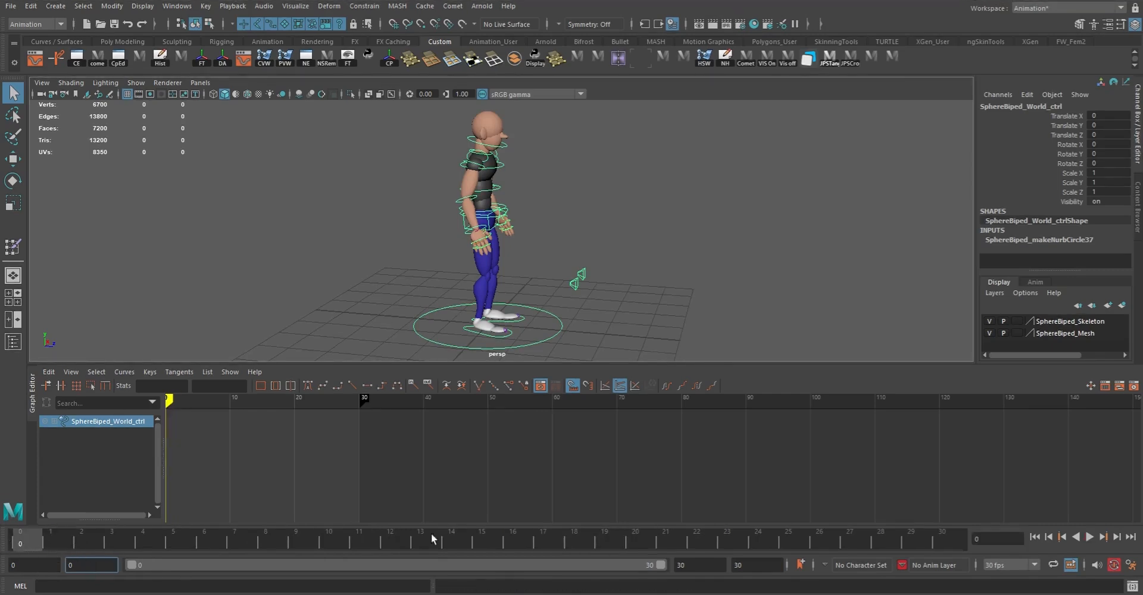
{"action": "left_click", "coordinate": [28, 566]}
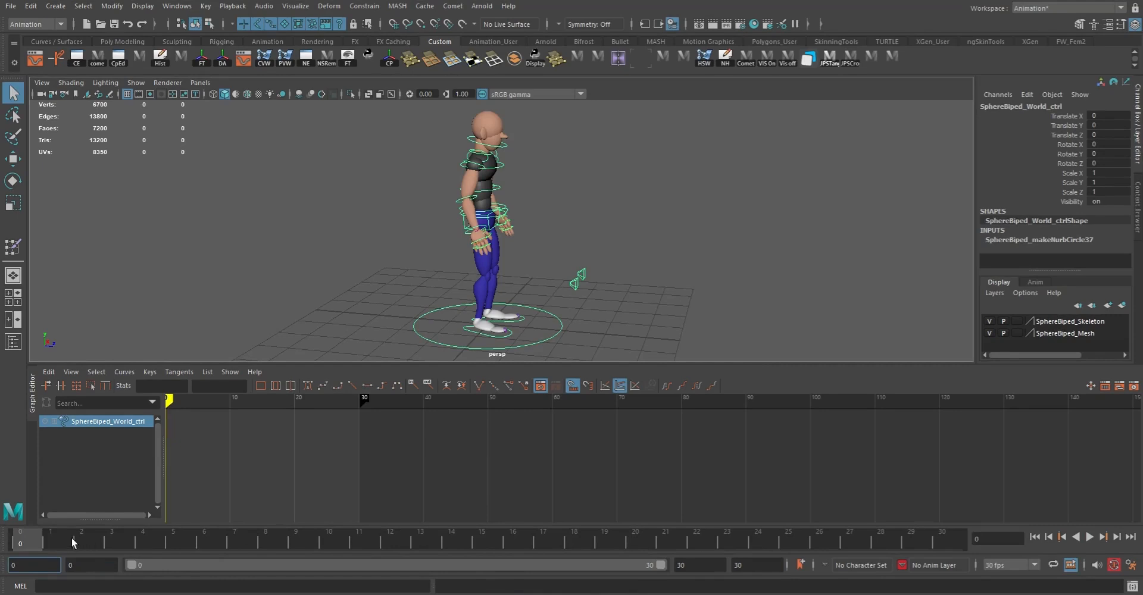
{"action": "mouse_move", "coordinate": [20, 539]}
{"action": "left_mouse_down"}
{"action": "mouse_move", "coordinate": [165, 536]}
{"action": "mouse_move", "coordinate": [20, 542]}
{"action": "left_mouse_up"}
{"action": "key", "text": "alt+v"}
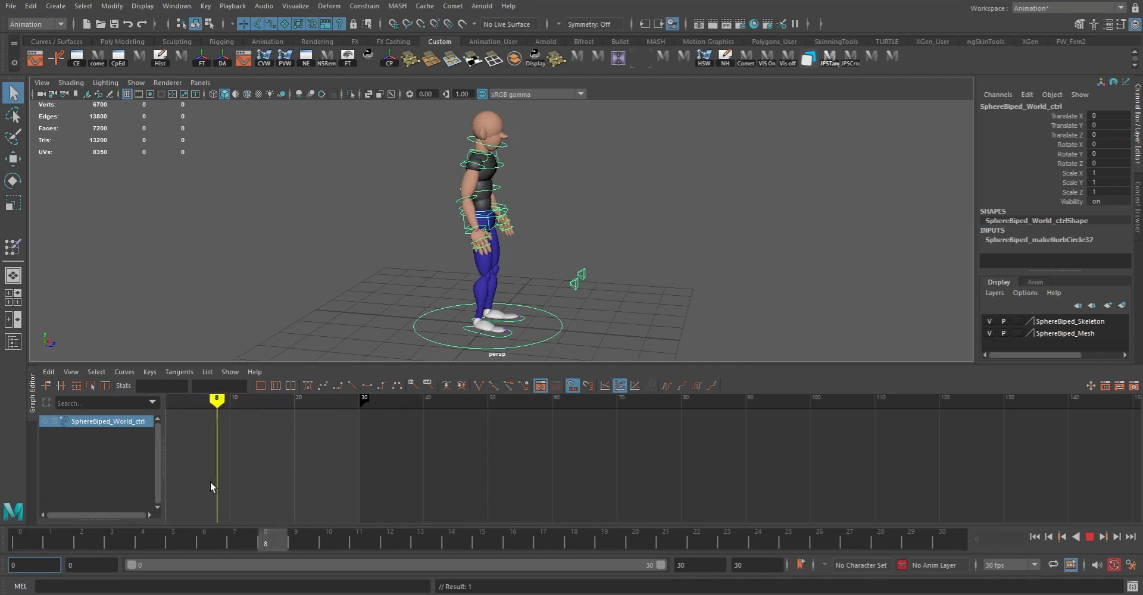
- Return the timeline to frame 0 and select the rig's root control around the pelvis
{"action": "left_click_drag", "start_coordinate": [228, 478], "coordinate": [2, 483]}
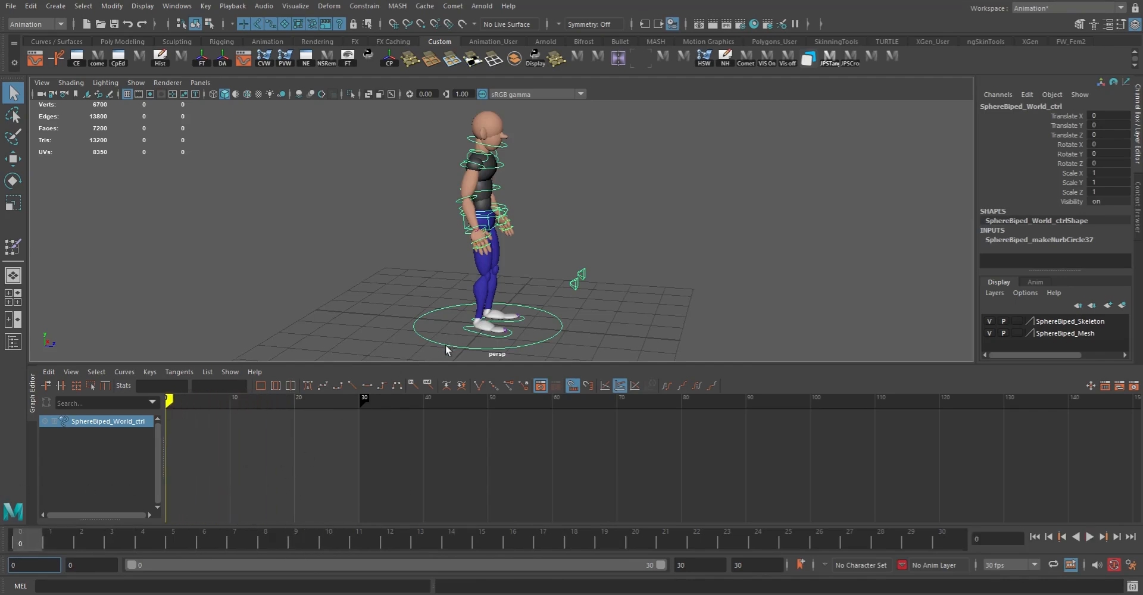
{"action": "left_click_drag", "start_coordinate": [530, 242], "coordinate": [401, 260], "text": "alt"}
{"action": "right_click_drag", "start_coordinate": [402, 260], "coordinate": [639, 272], "text": "alt"}
{"action": "right_click_drag", "start_coordinate": [446, 226], "coordinate": [582, 255], "text": "alt"}
{"action": "left_click_drag", "start_coordinate": [582, 255], "coordinate": [488, 219], "text": "alt"}
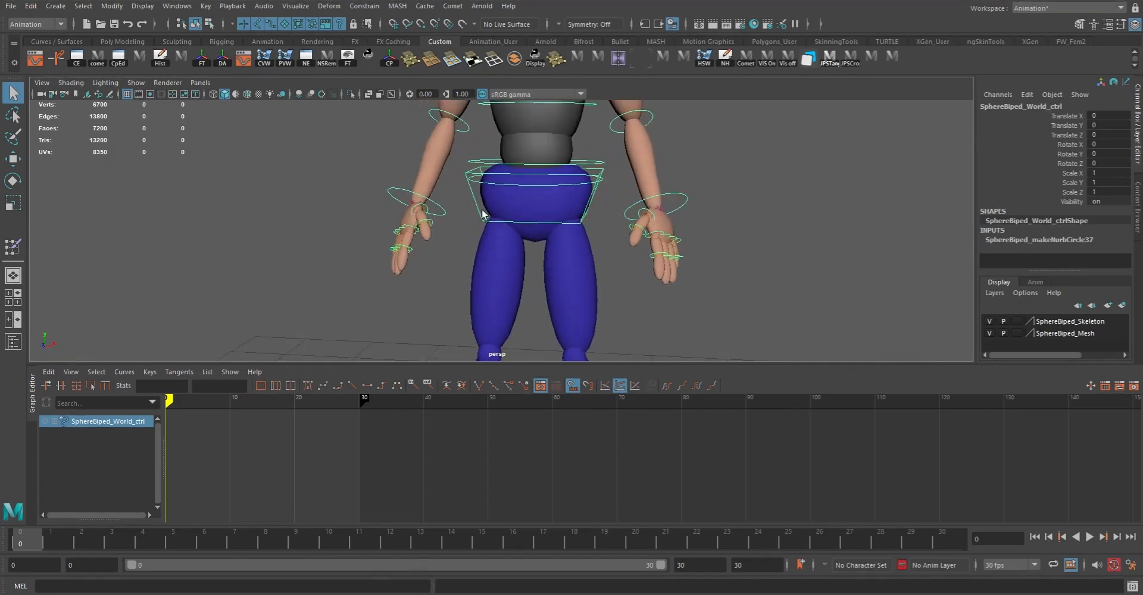
{"action": "left_click", "coordinate": [474, 180]}
- Switch the viewport to the left orthographic view with the whole character framed
{"action": "left_click_drag", "start_coordinate": [572, 277], "coordinate": [521, 253], "text": "alt"}
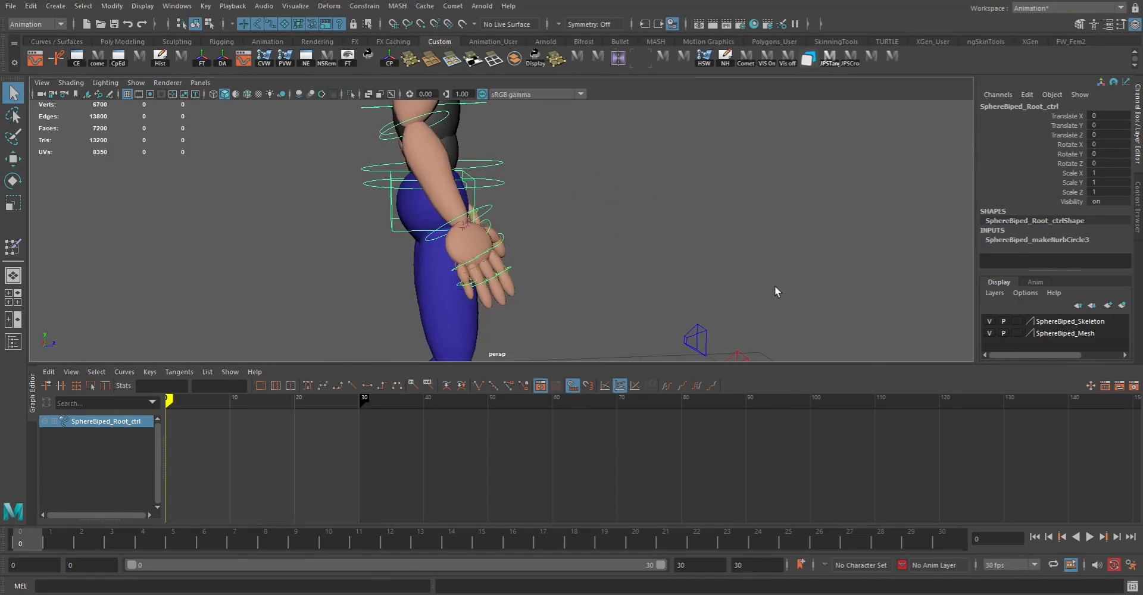
{"action": "right_click_drag", "start_coordinate": [715, 254], "coordinate": [530, 200], "text": "alt"}
{"action": "key", "text": "space"}
{"action": "left_click_drag", "start_coordinate": [641, 216], "coordinate": [717, 216]}
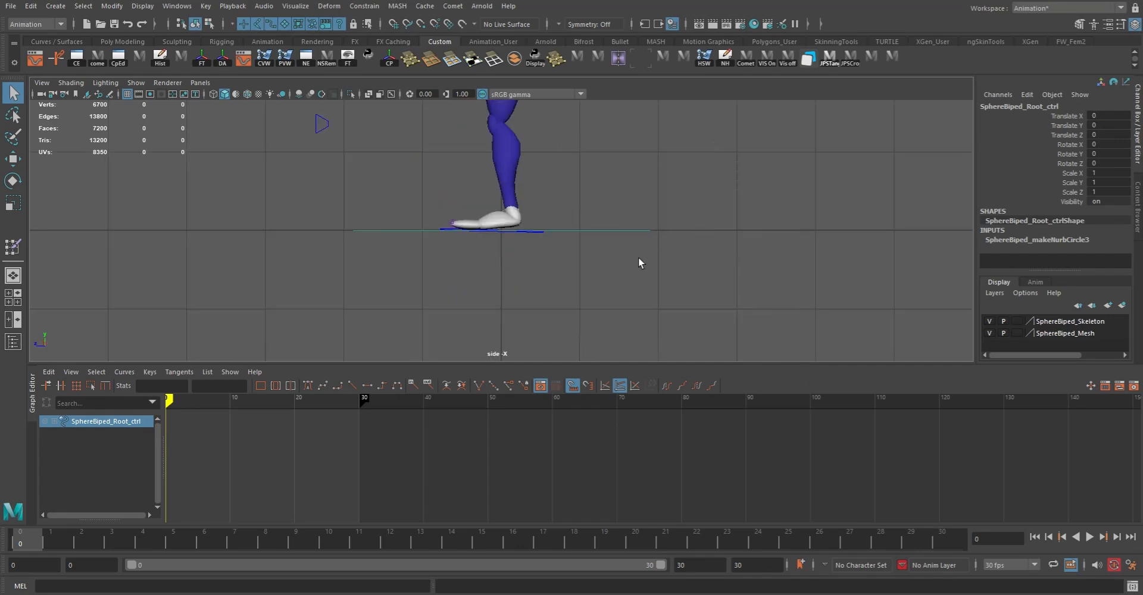
{"action": "key", "text": "space"}
{"action": "left_click_drag", "start_coordinate": [638, 259], "coordinate": [581, 248]}
{"action": "key", "text": "a"}
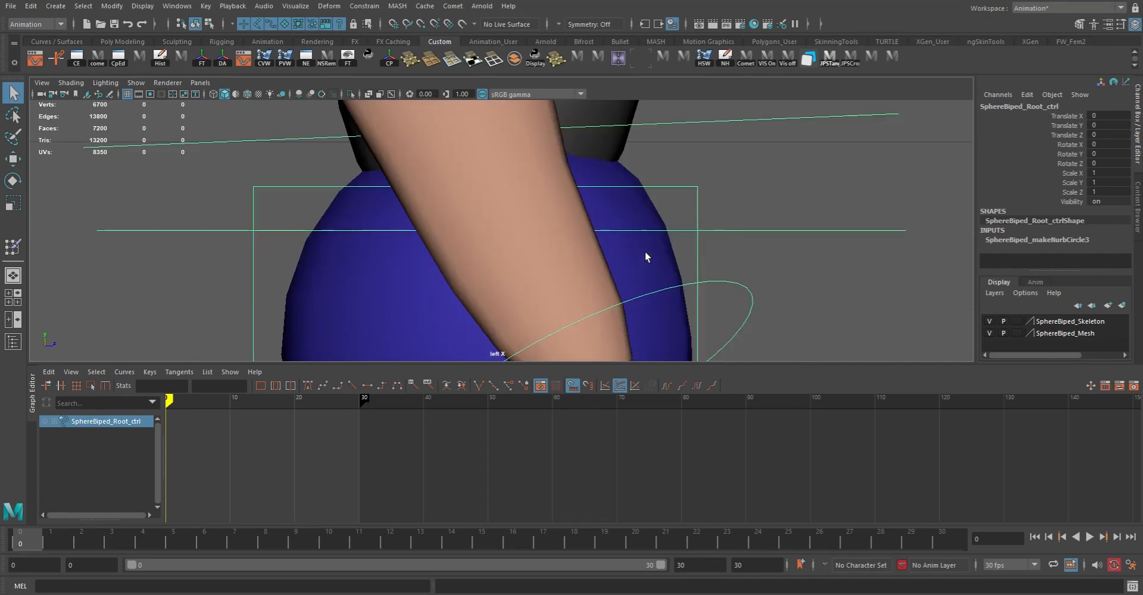
{"action": "scroll", "coordinate": [598, 251], "scroll_direction": "down", "scroll_amount": 1}
{"action": "mouse_move", "coordinate": [561, 269]}
{"action": "middle_mouse_down", "text": "alt"}
{"action": "mouse_move", "coordinate": [584, 238]}
{"action": "mouse_move", "coordinate": [559, 264]}
{"action": "middle_mouse_up", "text": "alt"}
- Shift the root control to about Translate Y -0.171 and Z 0.995, and lean it forward to about 5.8° on X
{"action": "key", "text": "w"}
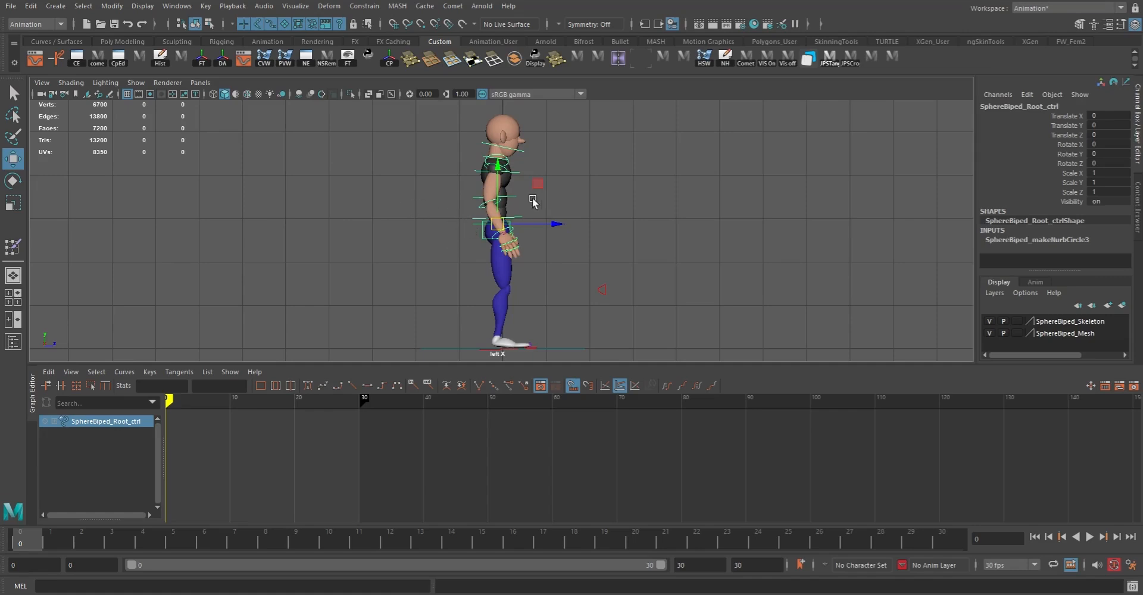
{"action": "left_click_drag", "start_coordinate": [560, 225], "coordinate": [571, 223]}
{"action": "left_click_drag", "start_coordinate": [516, 166], "coordinate": [516, 171]}
{"action": "left_click_drag", "start_coordinate": [570, 227], "coordinate": [575, 227]}
{"action": "key", "text": "e"}
{"action": "left_click_drag", "start_coordinate": [562, 189], "coordinate": [569, 194]}
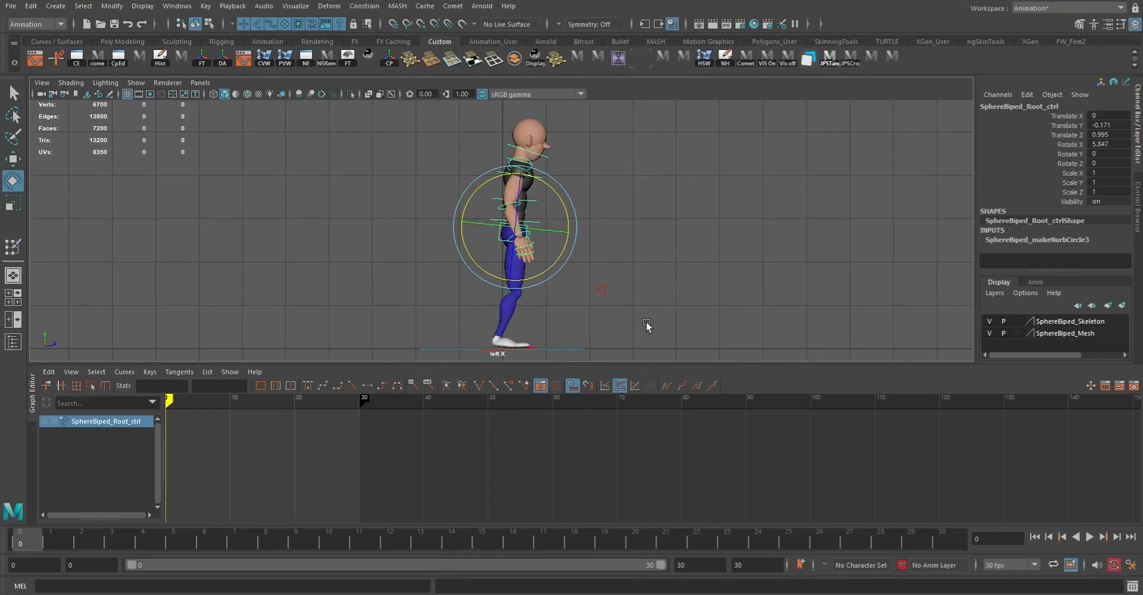
- In the perspective view, move the left foot control forward to about Translate X -0.31 and Z 2.456
{"action": "key", "text": "space"}
{"action": "left_click_drag", "start_coordinate": [648, 323], "coordinate": [484, 309]}
{"action": "left_click", "coordinate": [541, 312]}
{"action": "left_click_drag", "start_coordinate": [590, 337], "coordinate": [652, 314], "text": "alt"}
{"action": "key", "text": "w"}
{"action": "left_click_drag", "start_coordinate": [471, 309], "coordinate": [428, 300], "text": "alt"}
{"action": "left_click_drag", "start_coordinate": [582, 305], "coordinate": [566, 351]}
- Turn the left foot control to about -9.5° on Y
{"action": "key", "text": "e"}
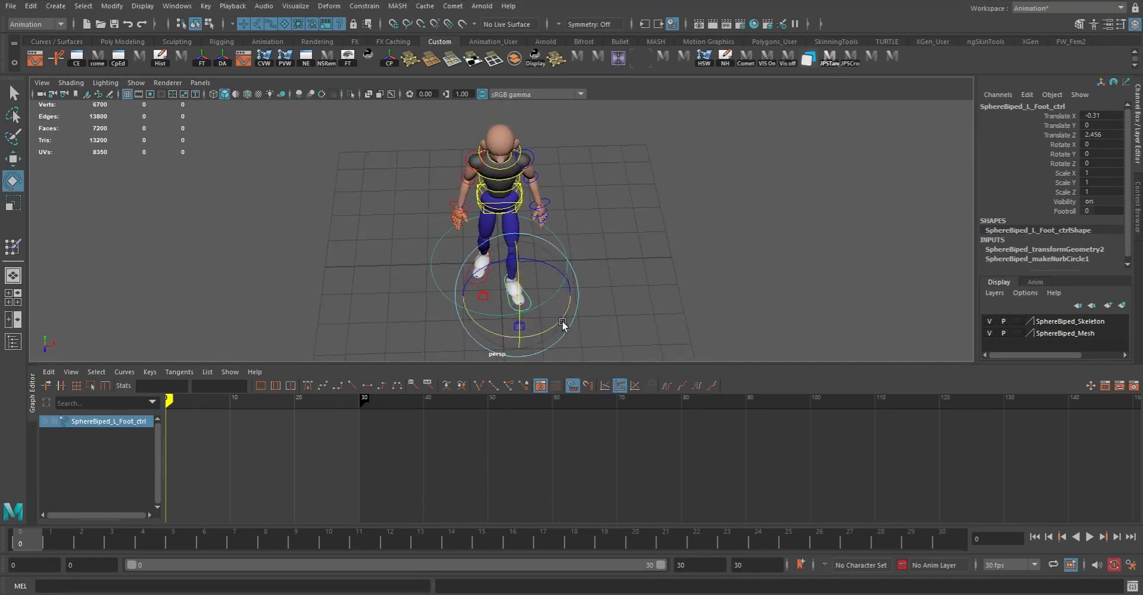
{"action": "key", "text": "q"}
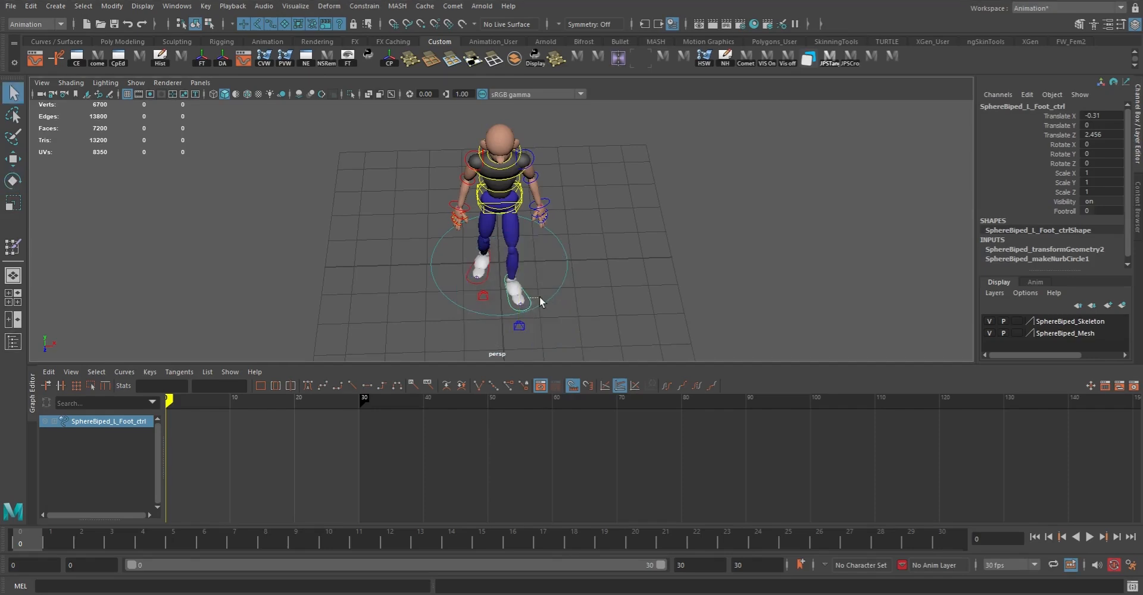
{"action": "key", "text": "e"}
{"action": "left_click_drag", "start_coordinate": [555, 320], "coordinate": [637, 298]}
- Set the left foot's Footroll to -5 and move the foot forward to about Translate Z 2.763
{"action": "left_click", "coordinate": [1065, 211]}
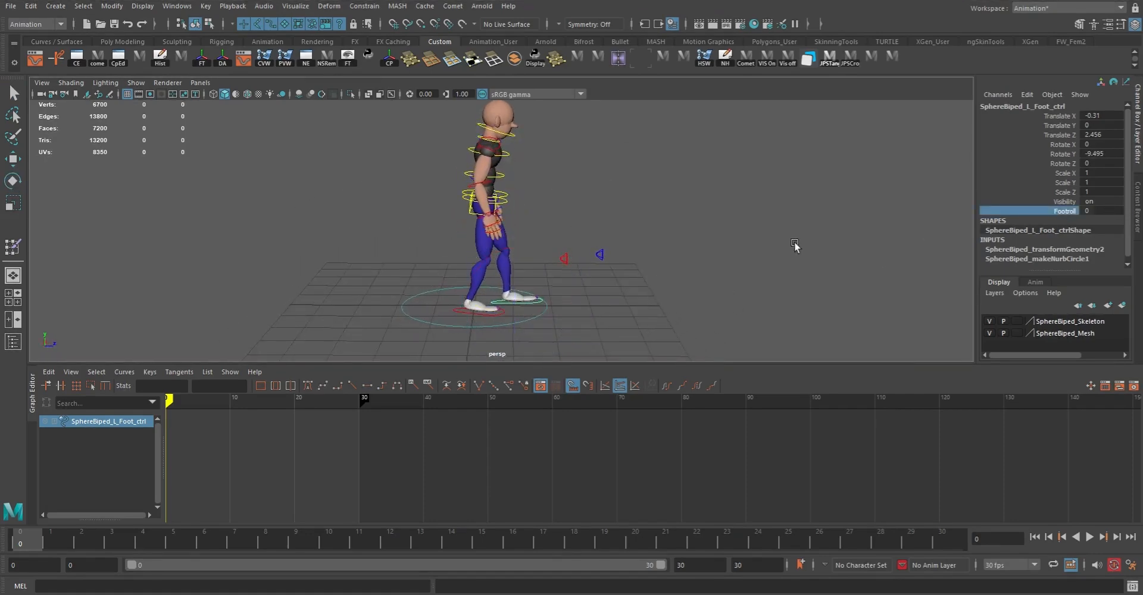
{"action": "middle_click_drag", "start_coordinate": [778, 229], "coordinate": [673, 235]}
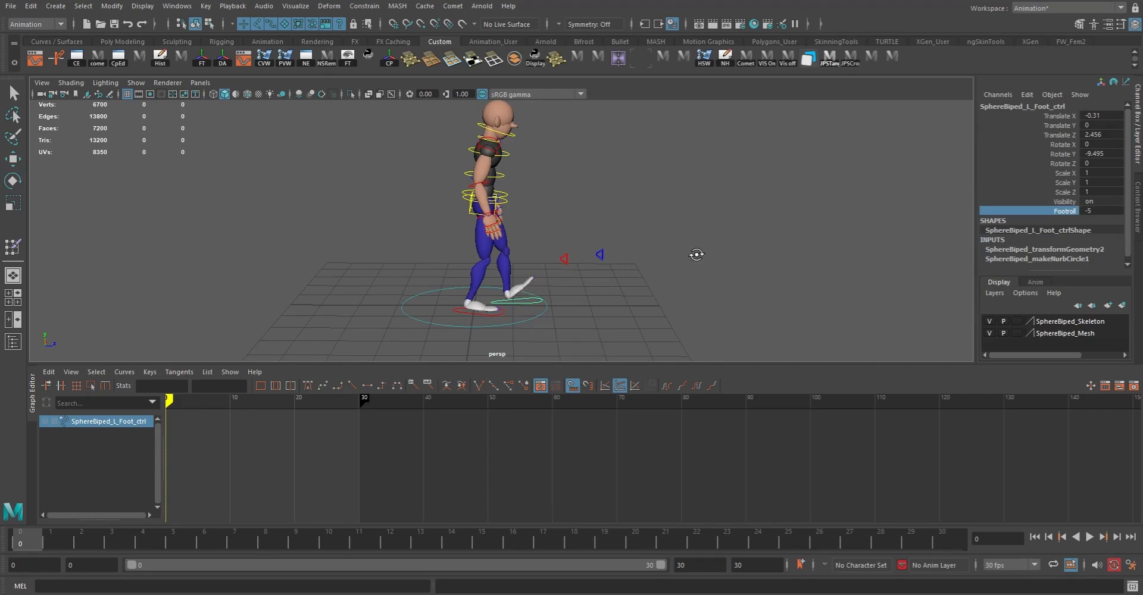
{"action": "left_click_drag", "start_coordinate": [697, 255], "coordinate": [669, 265], "text": "alt"}
{"action": "key", "text": "w"}
{"action": "left_click_drag", "start_coordinate": [574, 302], "coordinate": [512, 215]}
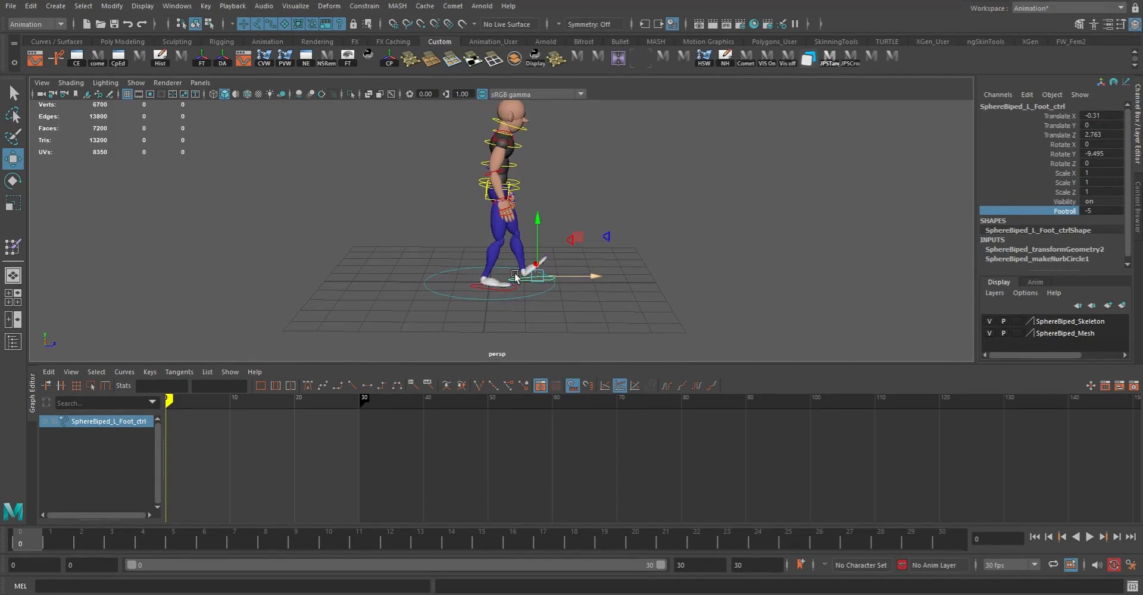
- Move the right foot control back to about Translate Z -3.589 and set its Foot Roll to 10
{"action": "left_click", "coordinate": [501, 292]}
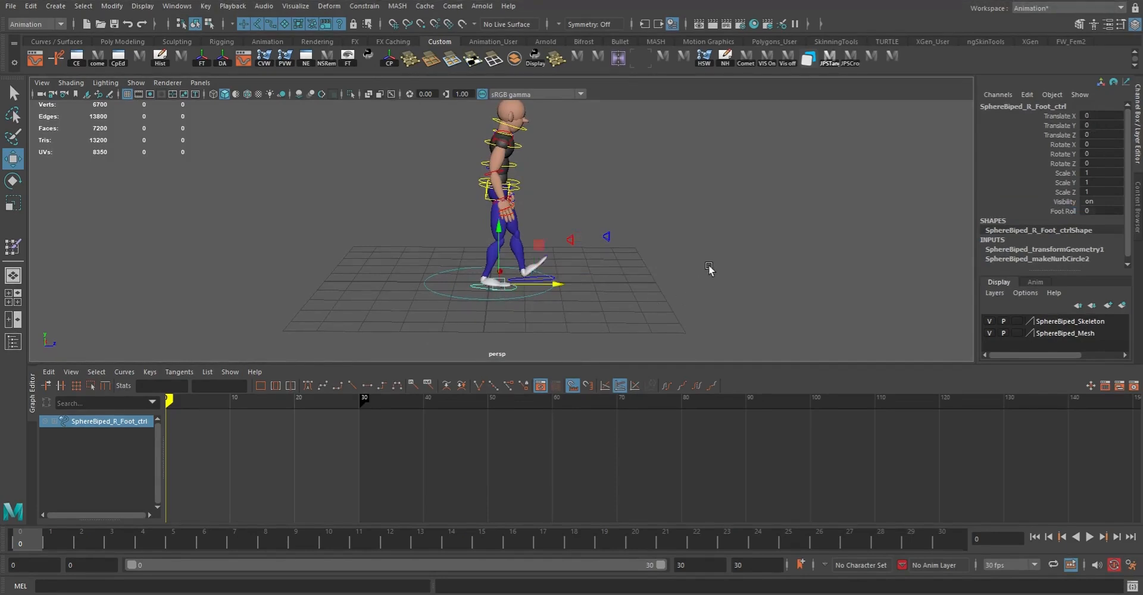
{"action": "left_click_drag", "start_coordinate": [557, 285], "coordinate": [542, 284]}
{"action": "left_click_drag", "start_coordinate": [531, 277], "coordinate": [502, 269]}
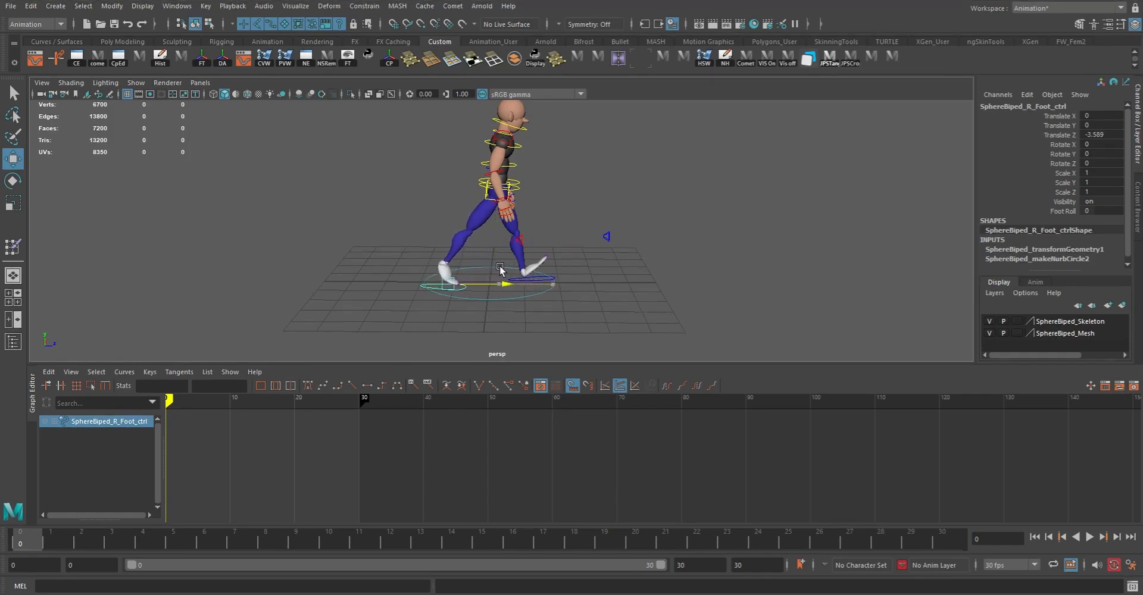
{"action": "left_click", "coordinate": [1062, 211]}
{"action": "middle_click_drag", "start_coordinate": [734, 218], "coordinate": [813, 213]}
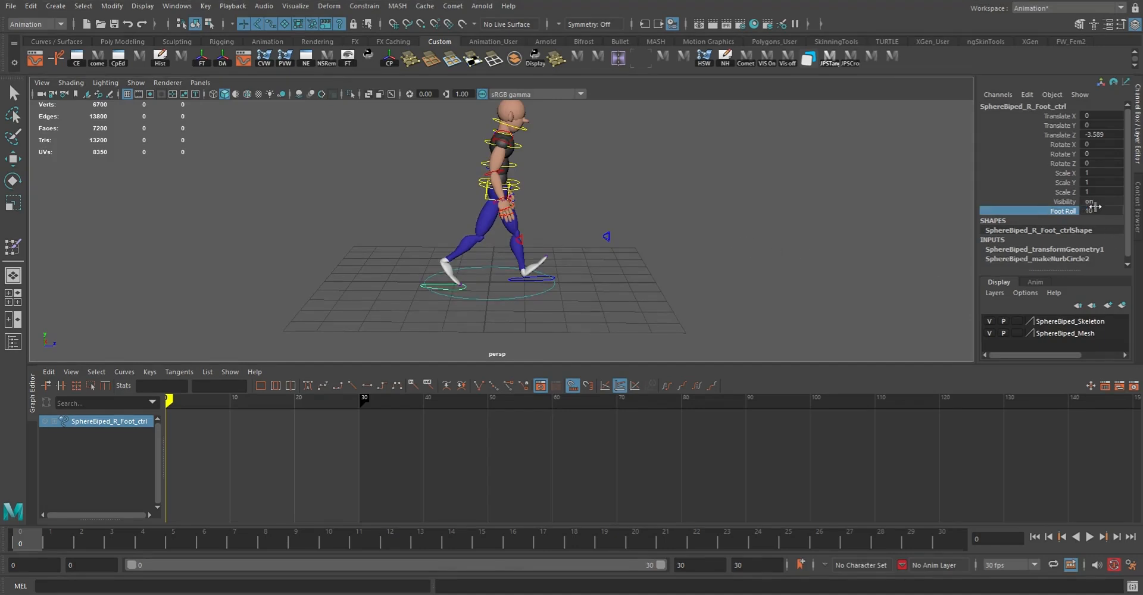
- Fine-tune the placement of the foot controls for the walking stance, checking the pose from other angles
{"action": "key", "text": "w"}
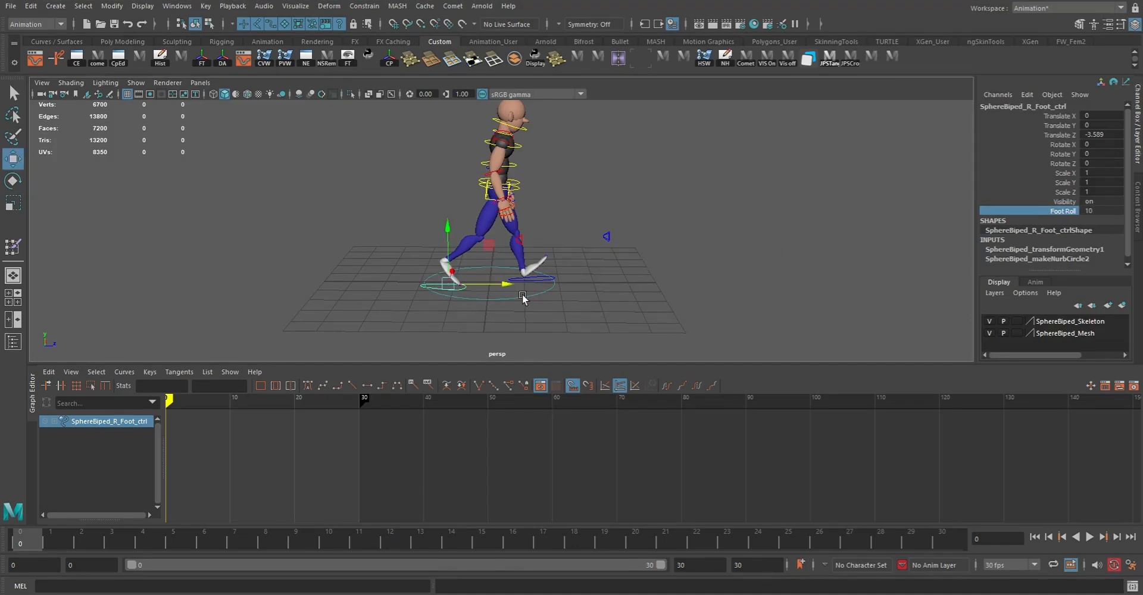
{"action": "left_click_drag", "start_coordinate": [514, 284], "coordinate": [596, 250]}
{"action": "left_click_drag", "start_coordinate": [598, 337], "coordinate": [506, 222], "text": "alt"}
{"action": "left_click", "coordinate": [595, 326]}
{"action": "key", "text": "q"}
{"action": "left_click", "coordinate": [489, 325]}
{"action": "key", "text": "w"}
{"action": "key", "text": "e"}
{"action": "key", "text": "w"}
{"action": "key", "text": "q"}
- Rotate the hips control to about -13.1° on Y and tilt it to about -2.9° on Z
{"action": "left_click", "coordinate": [508, 213]}
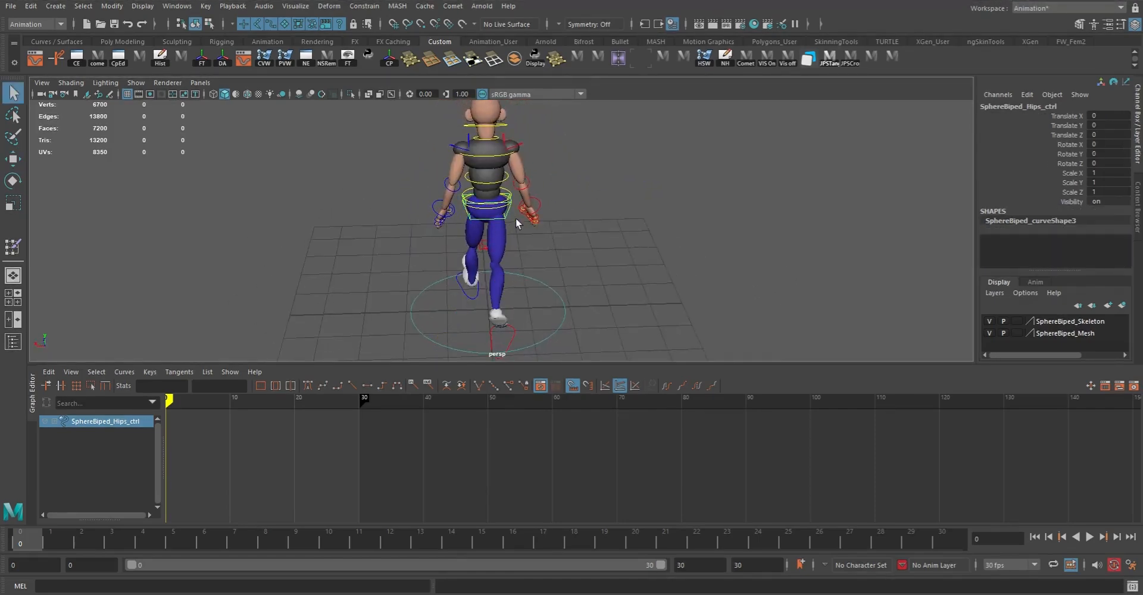
{"action": "key", "text": "e"}
{"action": "right_click_drag", "start_coordinate": [450, 234], "coordinate": [600, 322], "text": "alt"}
{"action": "left_click_drag", "start_coordinate": [599, 322], "coordinate": [550, 263], "text": "alt"}
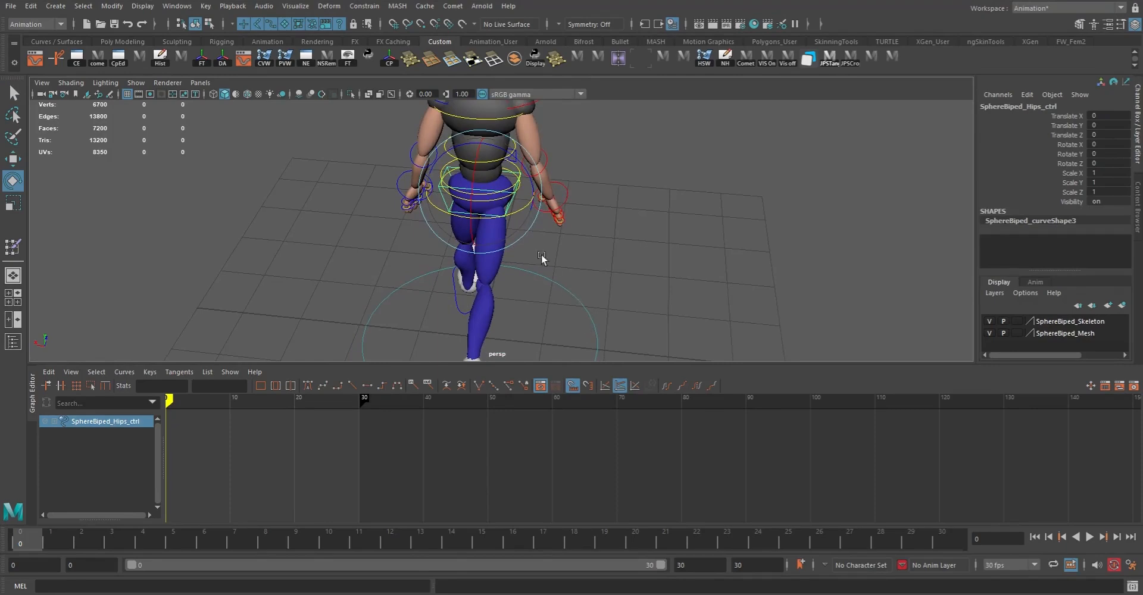
{"action": "left_click_drag", "start_coordinate": [533, 211], "coordinate": [516, 212]}
{"action": "left_click_drag", "start_coordinate": [584, 252], "coordinate": [337, 235], "text": "alt"}
{"action": "left_click_drag", "start_coordinate": [645, 278], "coordinate": [631, 266], "text": "alt"}
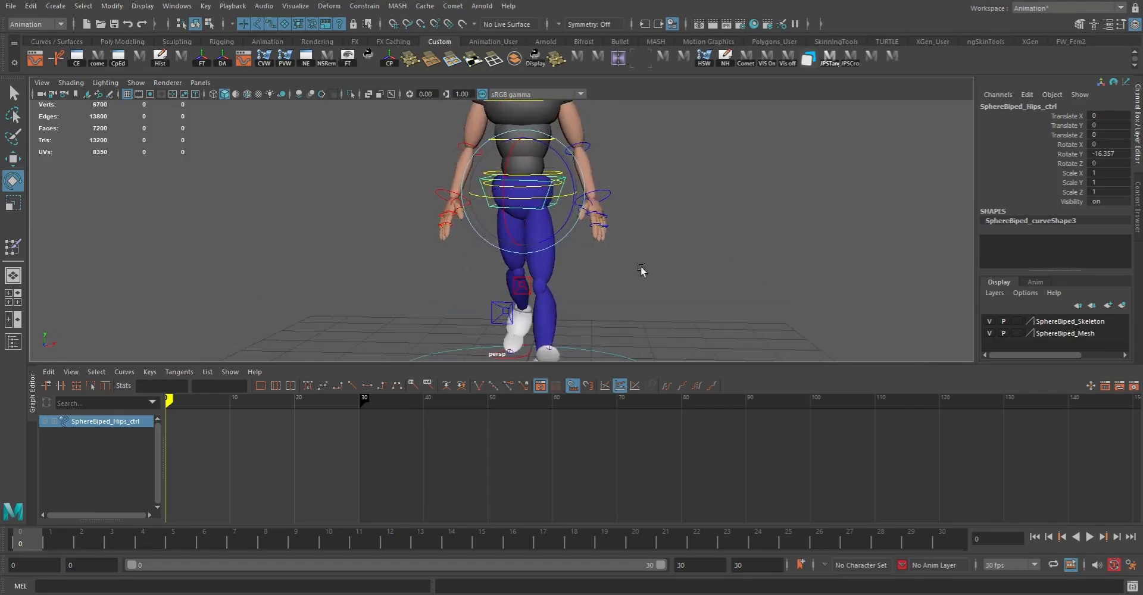
{"action": "middle_click_drag", "start_coordinate": [696, 274], "coordinate": [701, 271]}
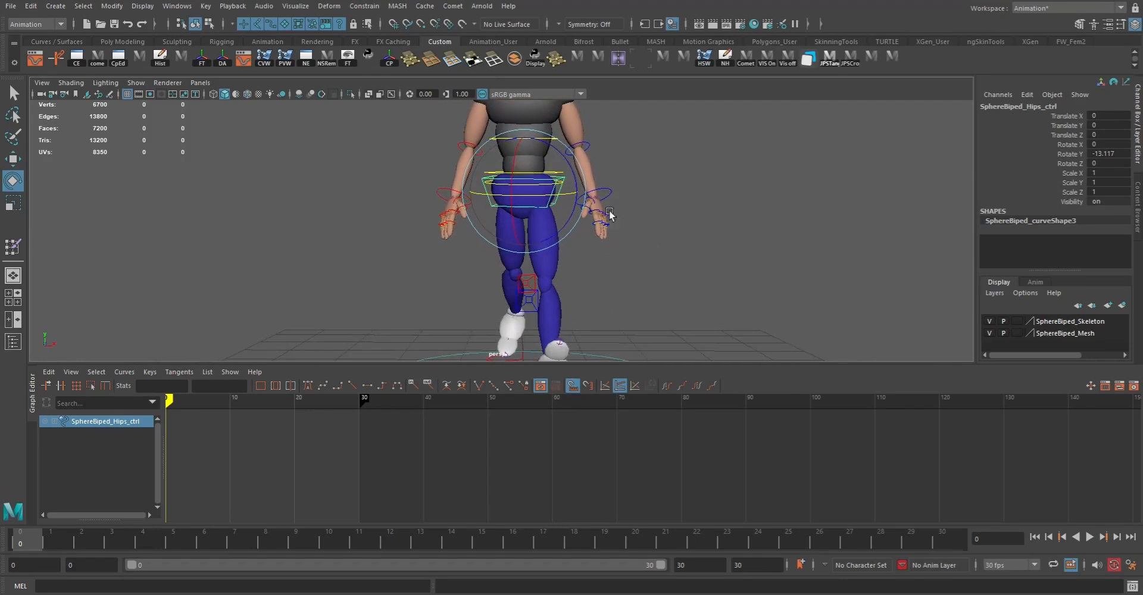
{"action": "left_click_drag", "start_coordinate": [570, 168], "coordinate": [575, 168]}
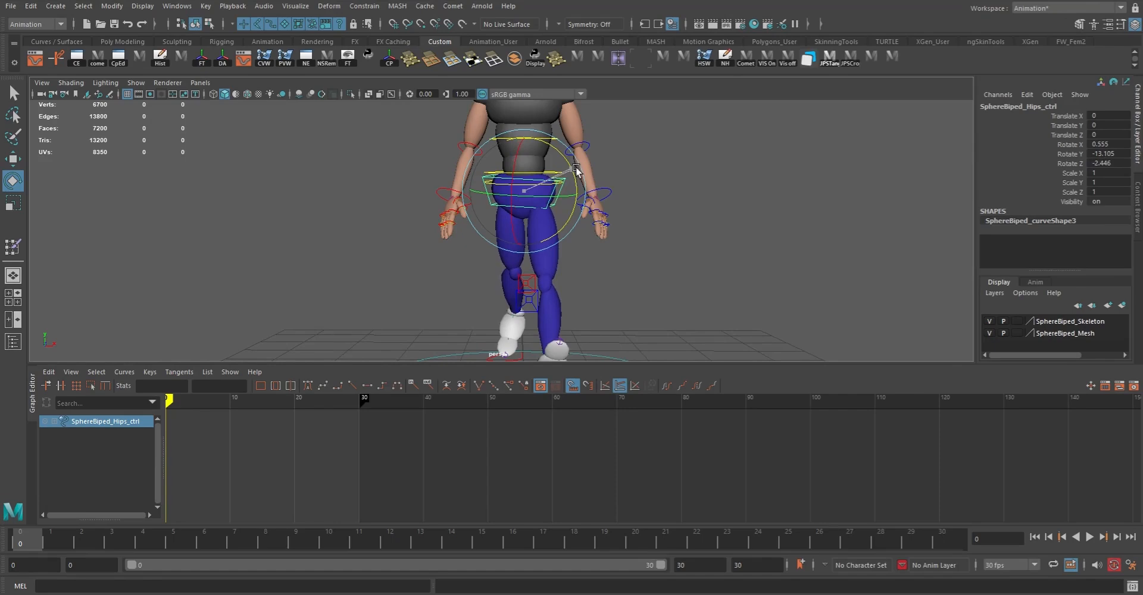
{"action": "left_click_drag", "start_coordinate": [577, 170], "coordinate": [569, 243], "text": "alt"}
- Select the two spine controls and the chest control and rotate them together to about 12.6° on Y
{"action": "key", "text": "q"}
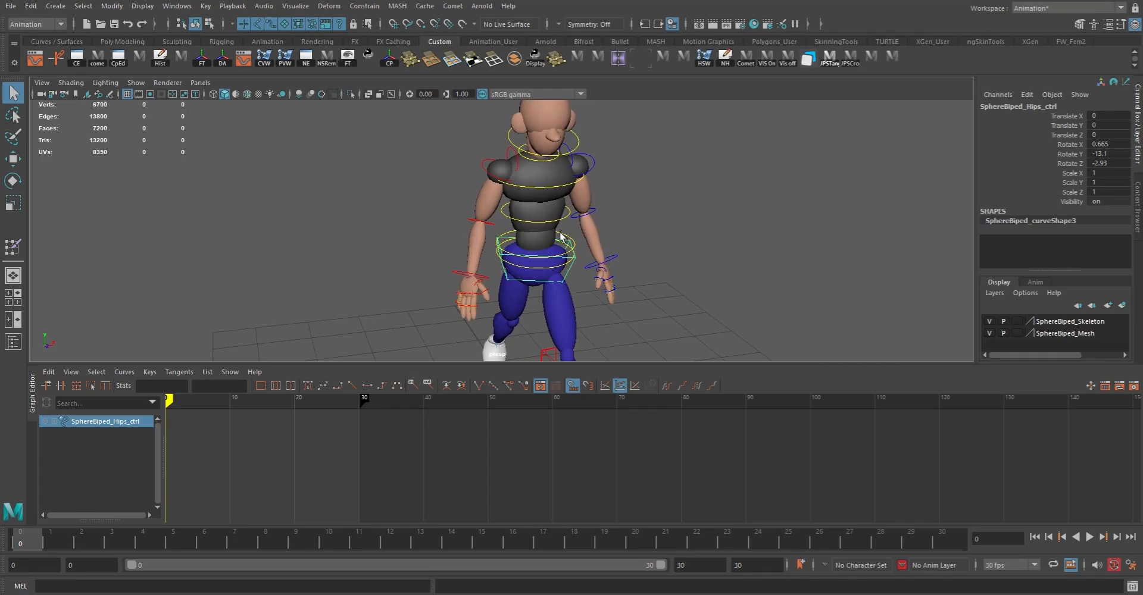
{"action": "left_click", "coordinate": [562, 237]}
{"action": "left_click", "coordinate": [569, 218], "text": "shift"}
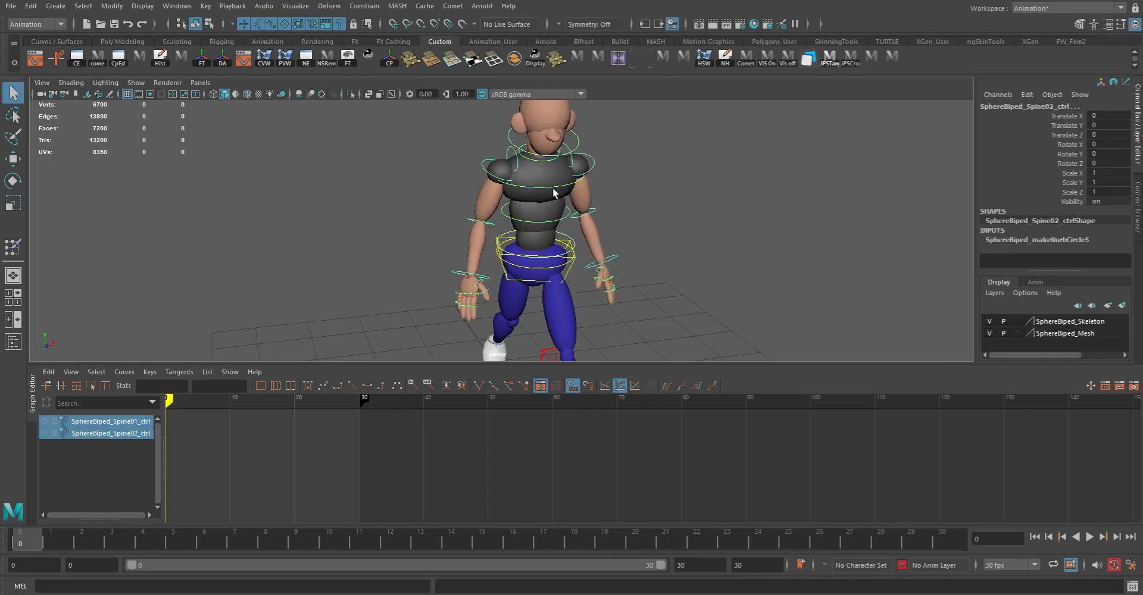
{"action": "left_click", "coordinate": [553, 191], "text": "shift"}
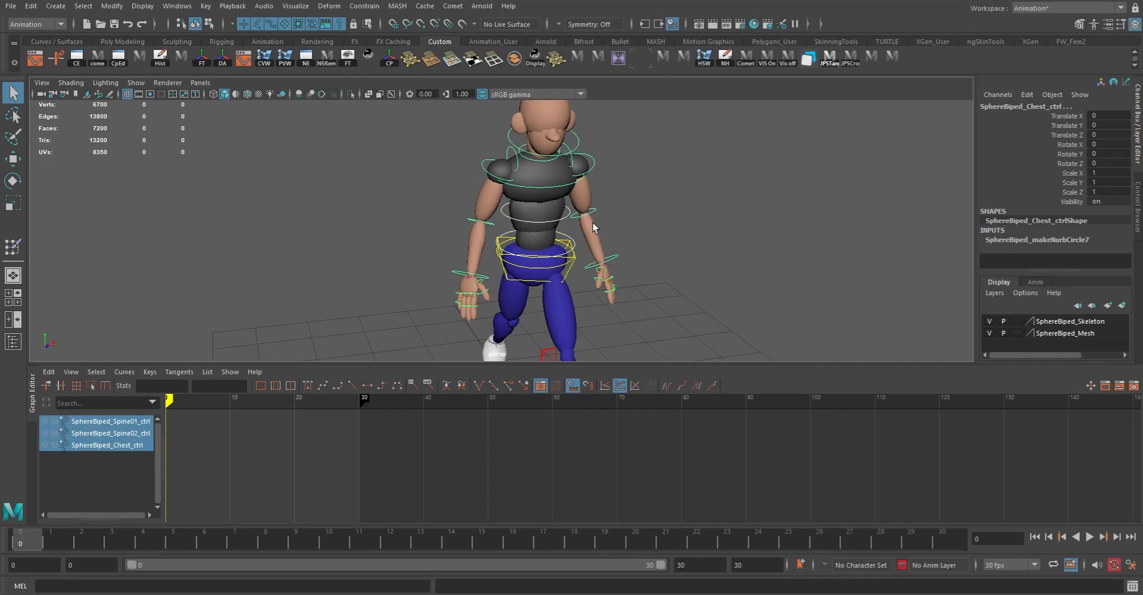
{"action": "key", "text": "e"}
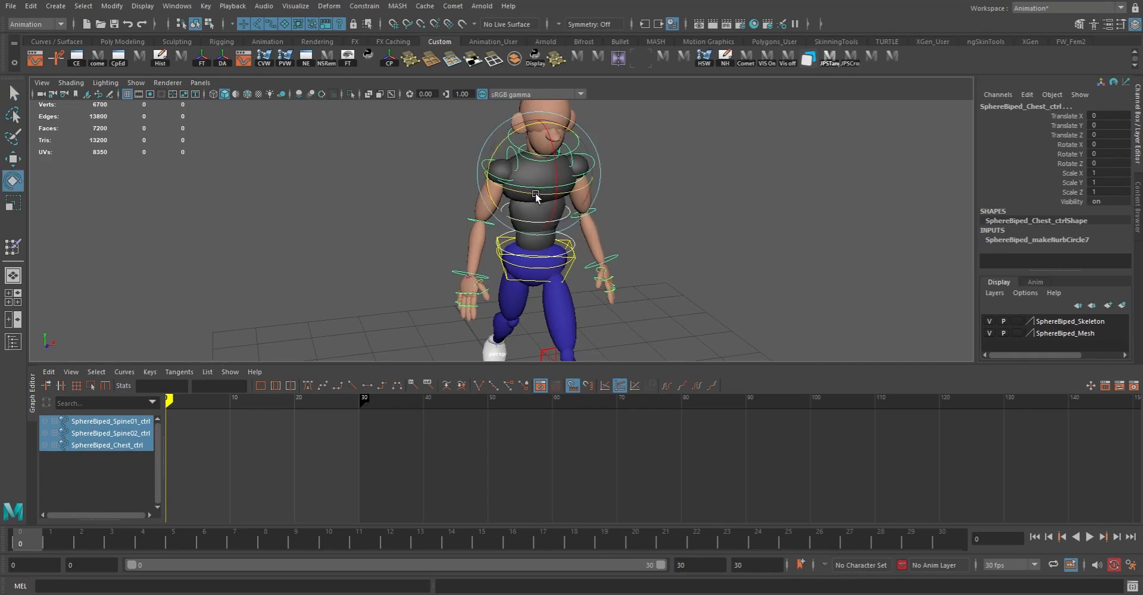
{"action": "middle_click_drag", "start_coordinate": [665, 260], "coordinate": [686, 259]}
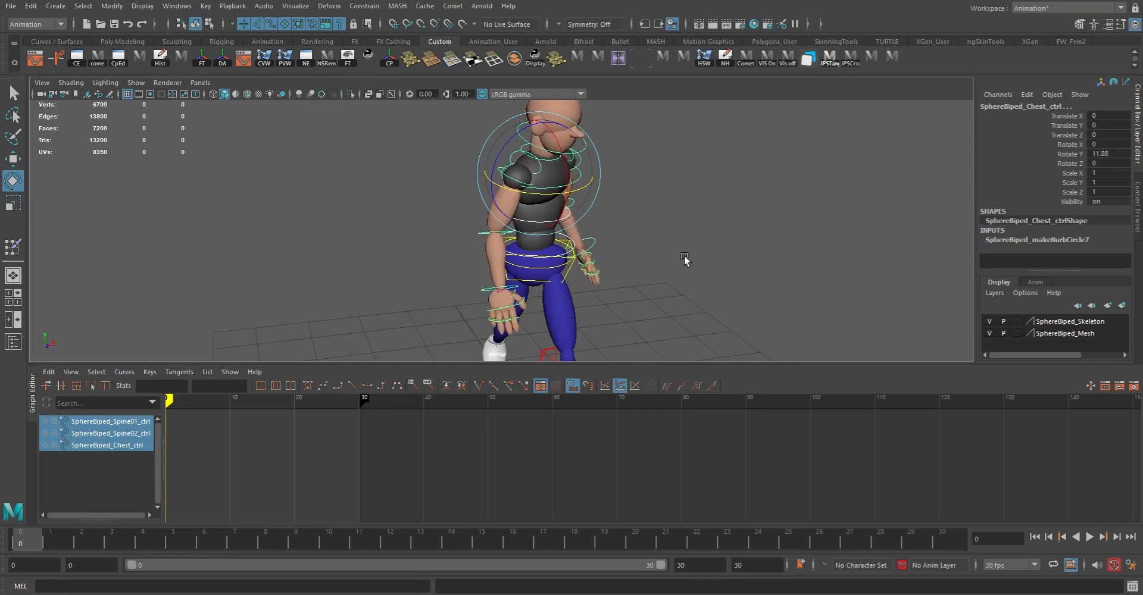
{"action": "left_click_drag", "start_coordinate": [686, 257], "coordinate": [595, 282], "text": "alt"}
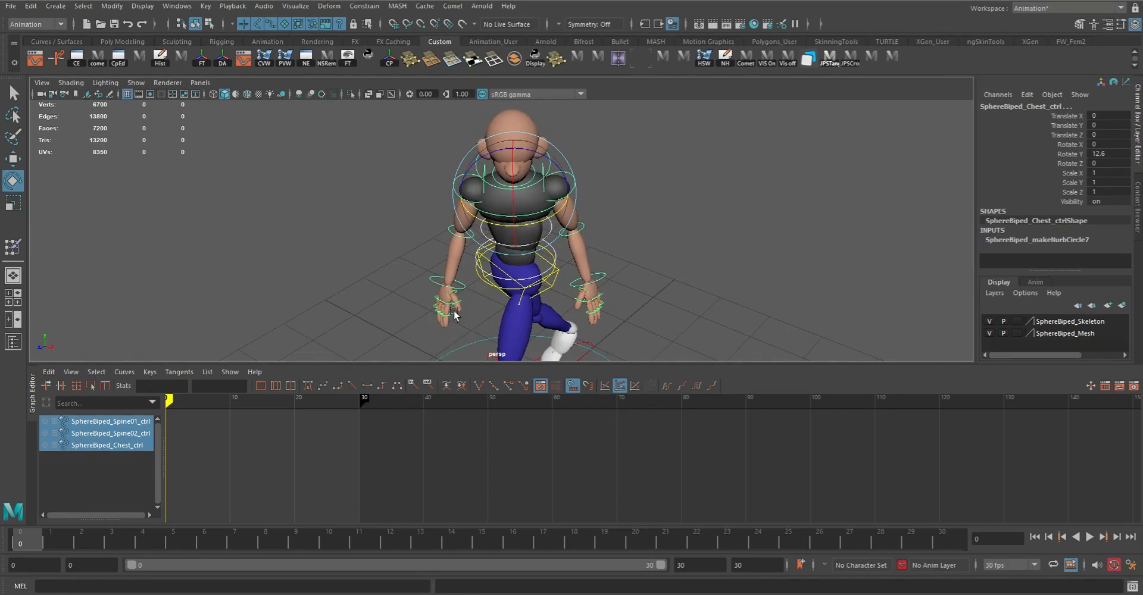
- Refine the spine and chest rotation to about -0.2° on X, 11.5° on Y and -1.0° on Z
{"action": "left_click_drag", "start_coordinate": [588, 272], "coordinate": [625, 264], "text": "alt"}
{"action": "left_click_drag", "start_coordinate": [543, 221], "coordinate": [646, 234]}
{"action": "right_click_drag", "start_coordinate": [646, 234], "coordinate": [479, 232], "text": "alt"}
{"action": "left_click_drag", "start_coordinate": [566, 229], "coordinate": [596, 251], "text": "alt"}
{"action": "key", "text": "e"}
{"action": "left_click_drag", "start_coordinate": [504, 141], "coordinate": [508, 147]}
- Select the neck and head controls and turn them together to about -19.2° on Y
{"action": "key", "text": "q"}
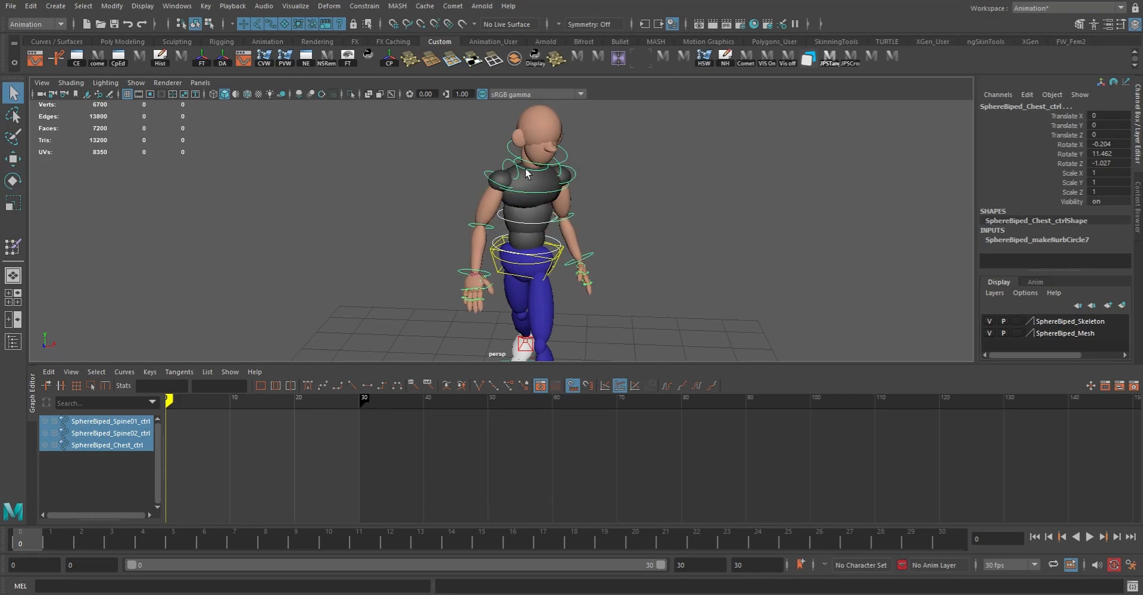
{"action": "left_click", "coordinate": [526, 173]}
{"action": "left_click", "coordinate": [521, 174]}
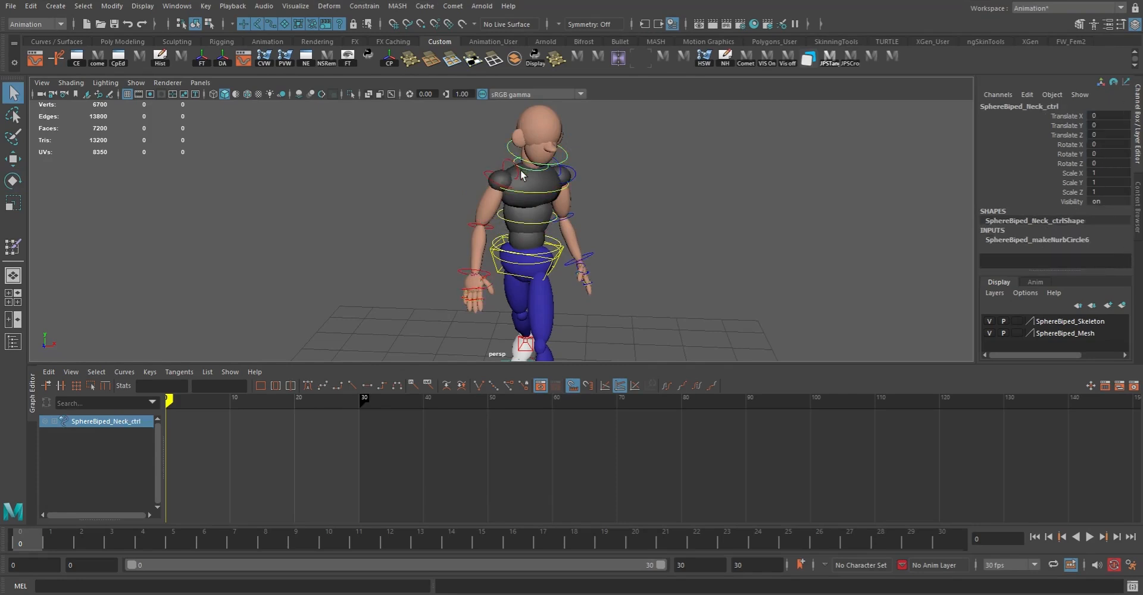
{"action": "left_click", "coordinate": [510, 157], "text": "shift"}
{"action": "key", "text": "e"}
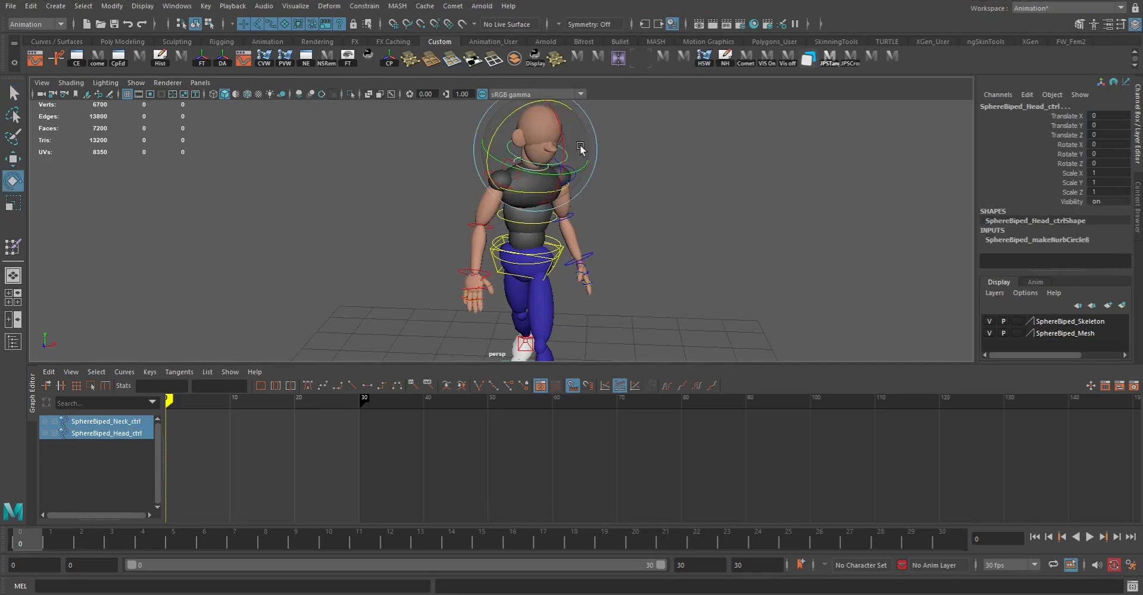
{"action": "left_click_drag", "start_coordinate": [548, 171], "coordinate": [529, 173]}
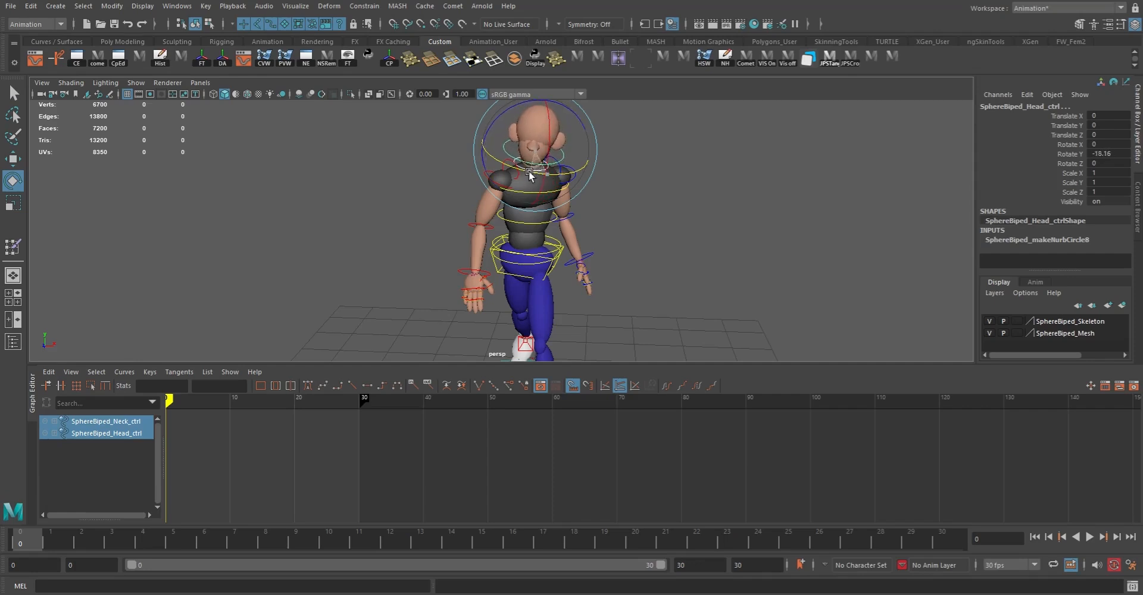
- Adjust the head control alone to about -1.1° on X, -16.8° on Y and 6.8° on Z
{"action": "key", "text": "q"}
{"action": "left_click", "coordinate": [567, 164]}
{"action": "key", "text": "e"}
{"action": "left_click_drag", "start_coordinate": [576, 149], "coordinate": [272, 186]}
{"action": "right_click_drag", "start_coordinate": [272, 186], "coordinate": [512, 245], "text": "alt"}
{"action": "left_click_drag", "start_coordinate": [521, 207], "coordinate": [685, 238], "text": "alt"}
{"action": "left_click_drag", "start_coordinate": [607, 227], "coordinate": [532, 236], "text": "alt"}
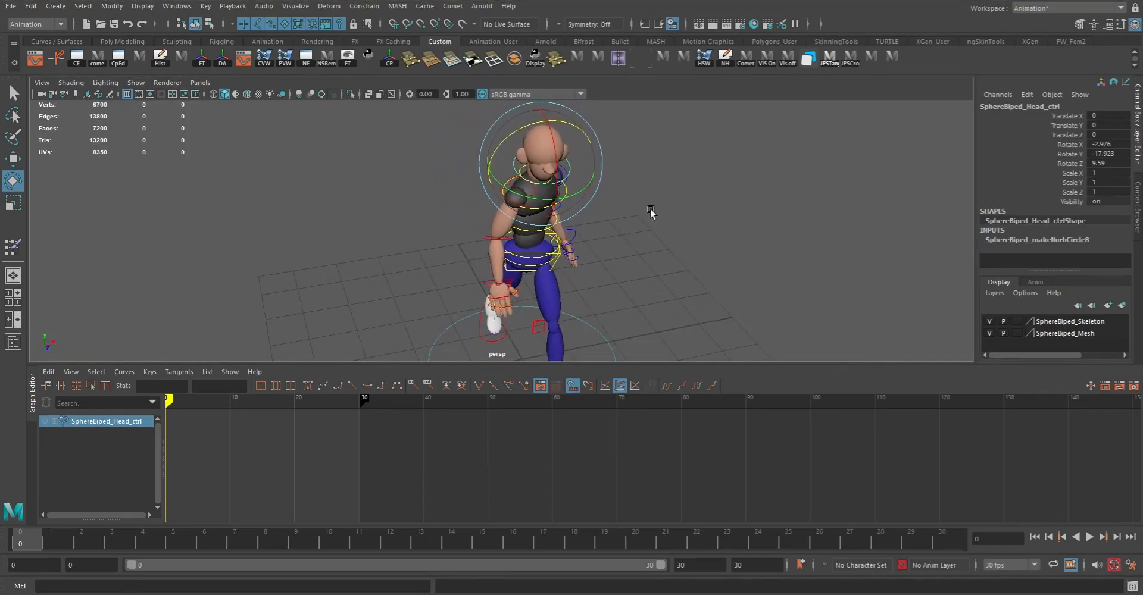
{"action": "left_click_drag", "start_coordinate": [536, 222], "coordinate": [568, 133], "text": "alt"}
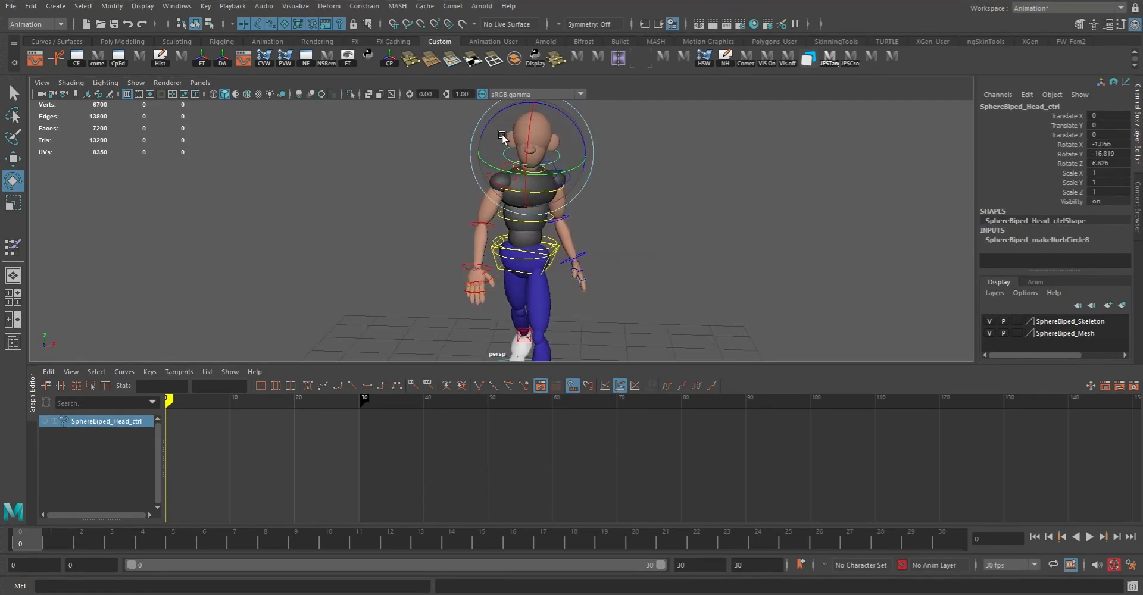
{"action": "left_click_drag", "start_coordinate": [535, 134], "coordinate": [576, 190], "text": "alt"}
- Rotate the right clavicle control to about -8.7° on X and -7.3° on Y
{"action": "key", "text": "q"}
{"action": "left_click", "coordinate": [549, 185]}
{"action": "key", "text": "e"}
{"action": "key", "text": "q"}
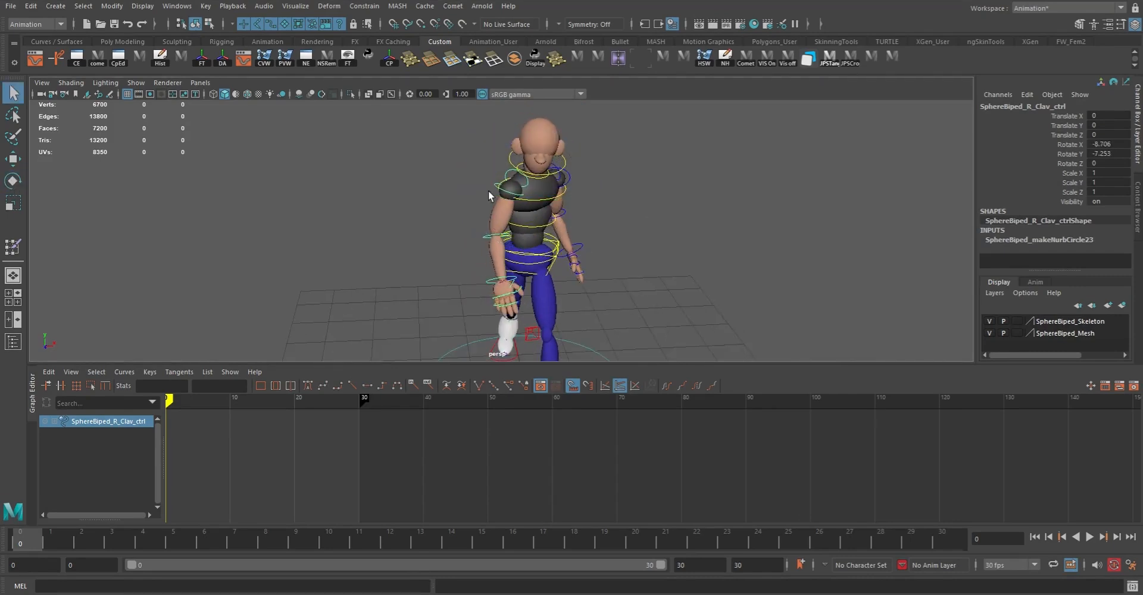
- Swing the right arm control forward to about -43.9° on Y
{"action": "left_click_drag", "start_coordinate": [527, 224], "coordinate": [549, 138], "text": "alt"}
{"action": "key", "text": "e"}
{"action": "key", "text": "q"}
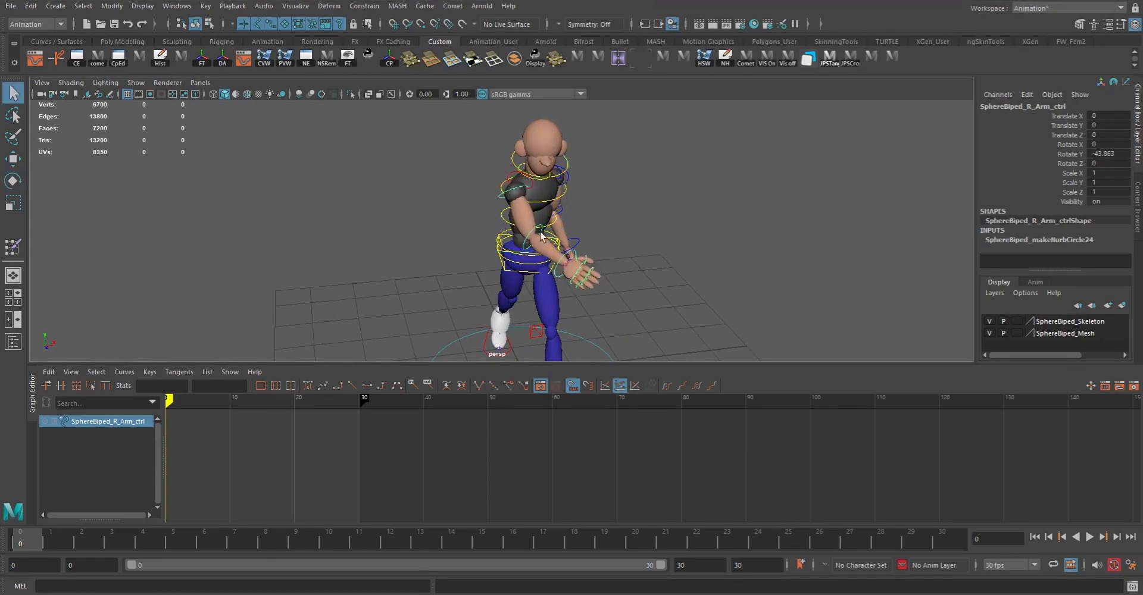
- Bend the right elbow control to about -30.6° on Y
{"action": "key", "text": "e"}
{"action": "left_click_drag", "start_coordinate": [577, 225], "coordinate": [609, 271]}
{"action": "key", "text": "q"}
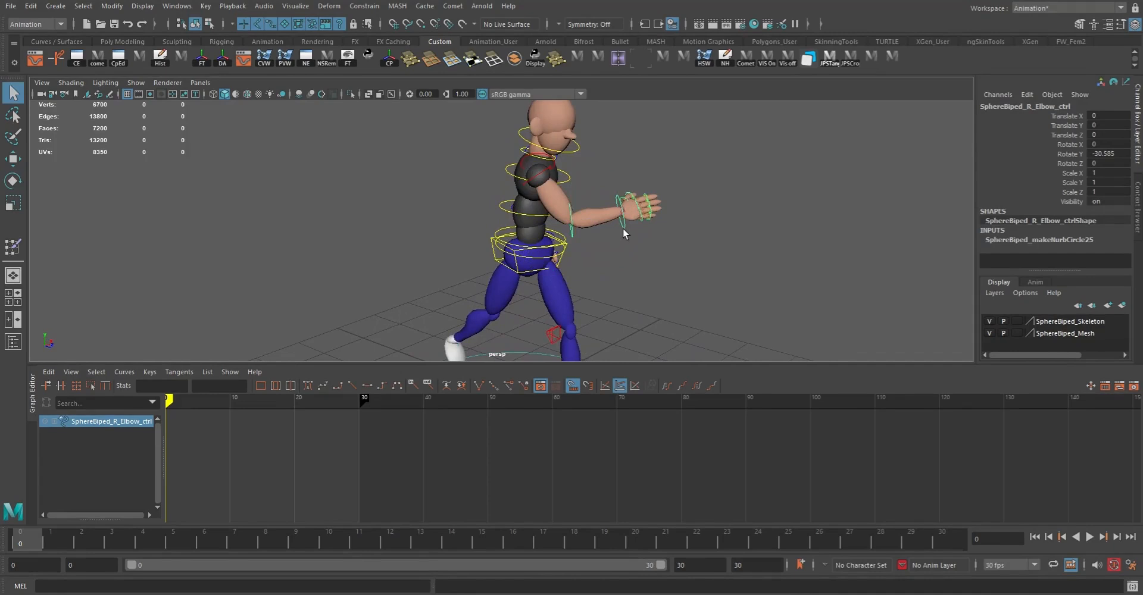
- Rotate the right hand control to about -9.9° on X and -5.3° on Y
{"action": "left_click", "coordinate": [623, 226]}
{"action": "key", "text": "e"}
{"action": "left_click_drag", "start_coordinate": [657, 231], "coordinate": [492, 233]}
{"action": "right_click_drag", "start_coordinate": [492, 234], "coordinate": [670, 281], "text": "alt"}
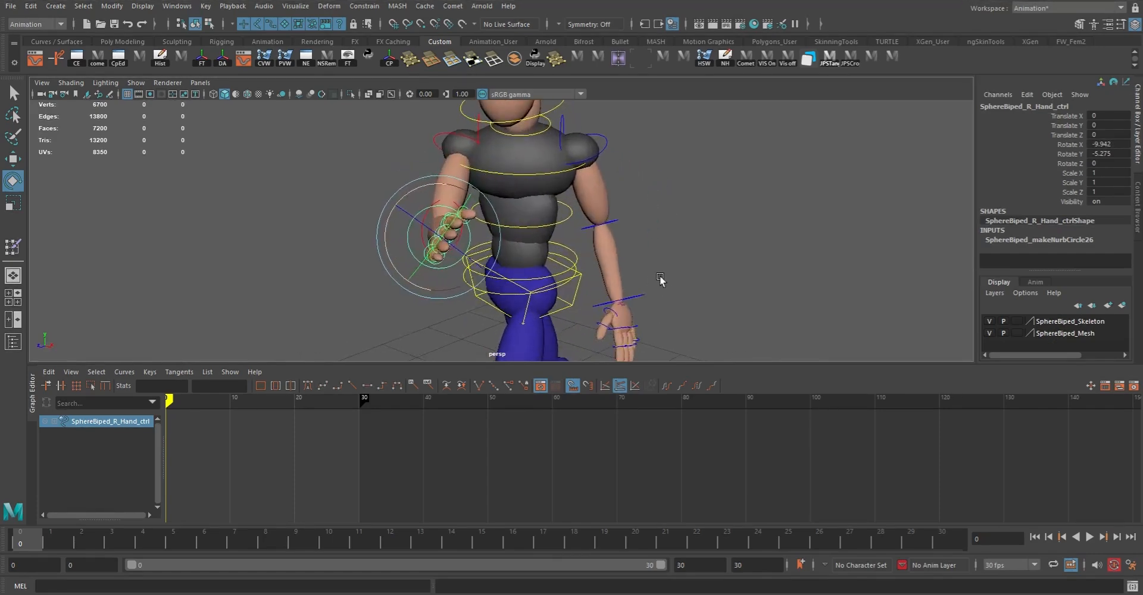
- Select both right pinky controls and curl the pinky inward
{"action": "left_click_drag", "start_coordinate": [669, 281], "coordinate": [705, 291], "text": "alt"}
{"action": "right_click_drag", "start_coordinate": [704, 291], "coordinate": [792, 266], "text": "alt"}
{"action": "middle_click_drag", "start_coordinate": [792, 266], "coordinate": [587, 250], "text": "alt"}
{"action": "right_click_drag", "start_coordinate": [587, 250], "coordinate": [677, 288], "text": "alt"}
{"action": "key", "text": "q"}
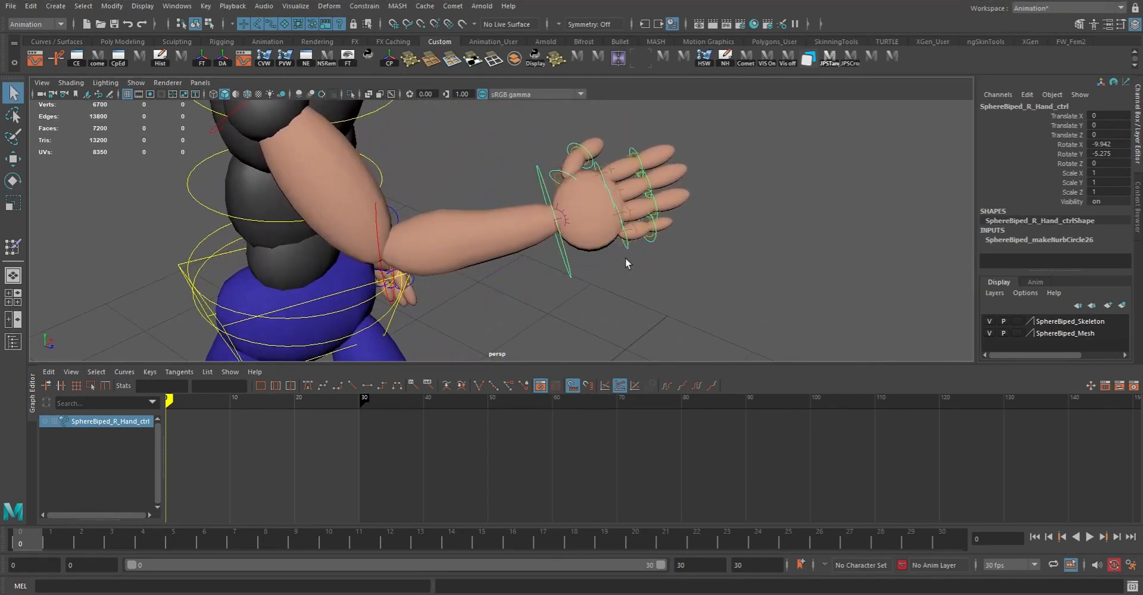
{"action": "left_click", "coordinate": [653, 241], "text": "shift"}
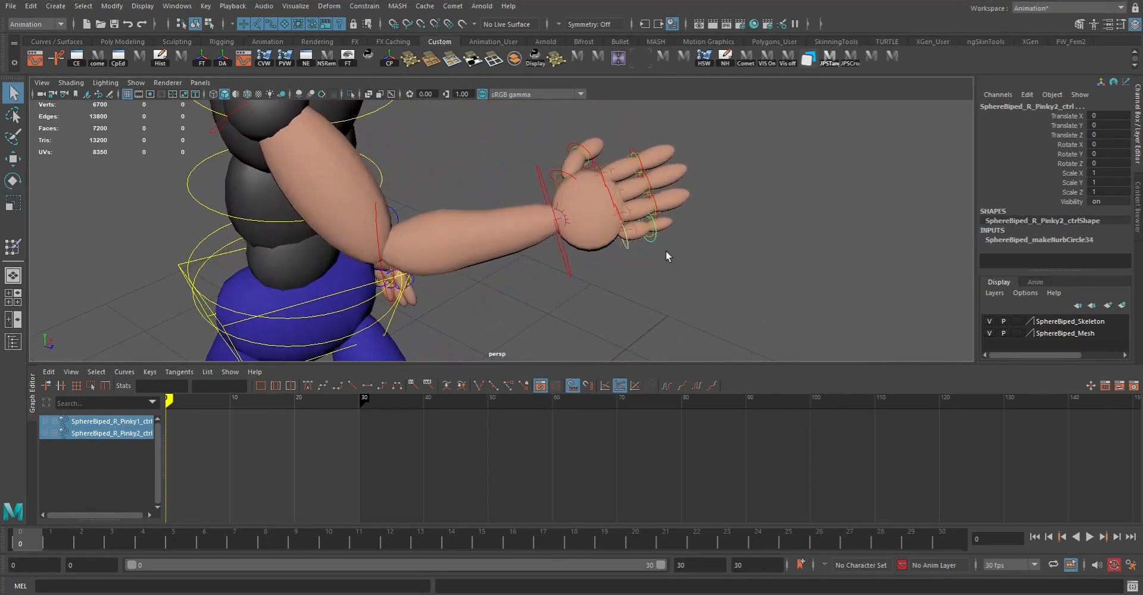
{"action": "key", "text": "e"}
{"action": "left_click_drag", "start_coordinate": [688, 202], "coordinate": [699, 214]}
{"action": "left_click_drag", "start_coordinate": [734, 226], "coordinate": [638, 226], "text": "alt"}
{"action": "key", "text": "q"}
{"action": "left_click", "coordinate": [534, 168]}
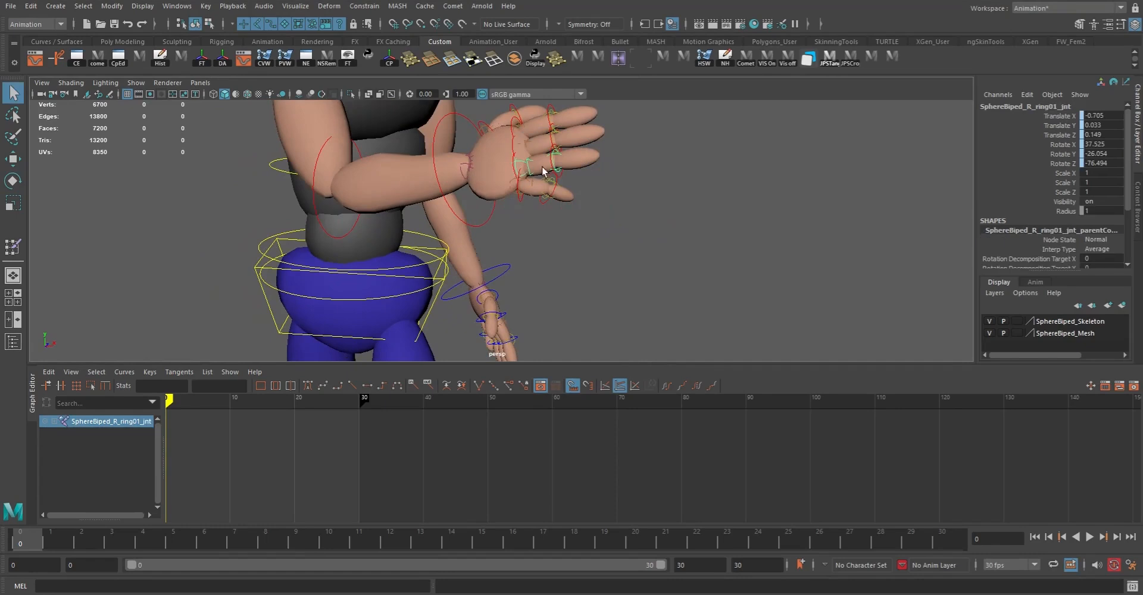
{"action": "left_click", "coordinate": [560, 185]}
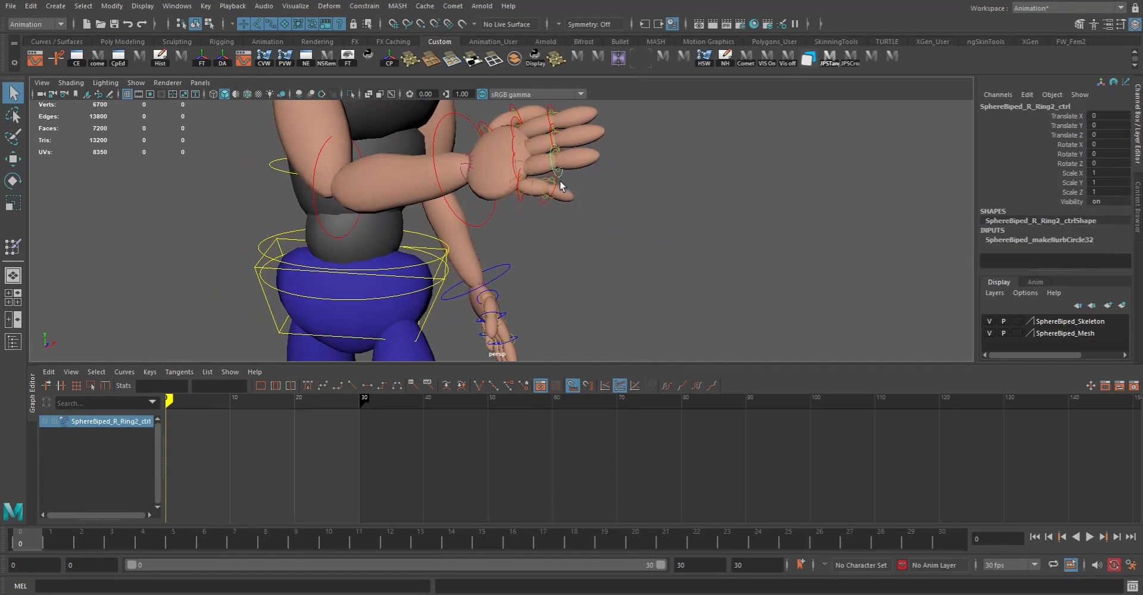
{"action": "left_click", "coordinate": [513, 162], "text": "shift"}
{"action": "key", "text": "e"}
{"action": "key", "text": "q"}
{"action": "left_click", "coordinate": [513, 156]}
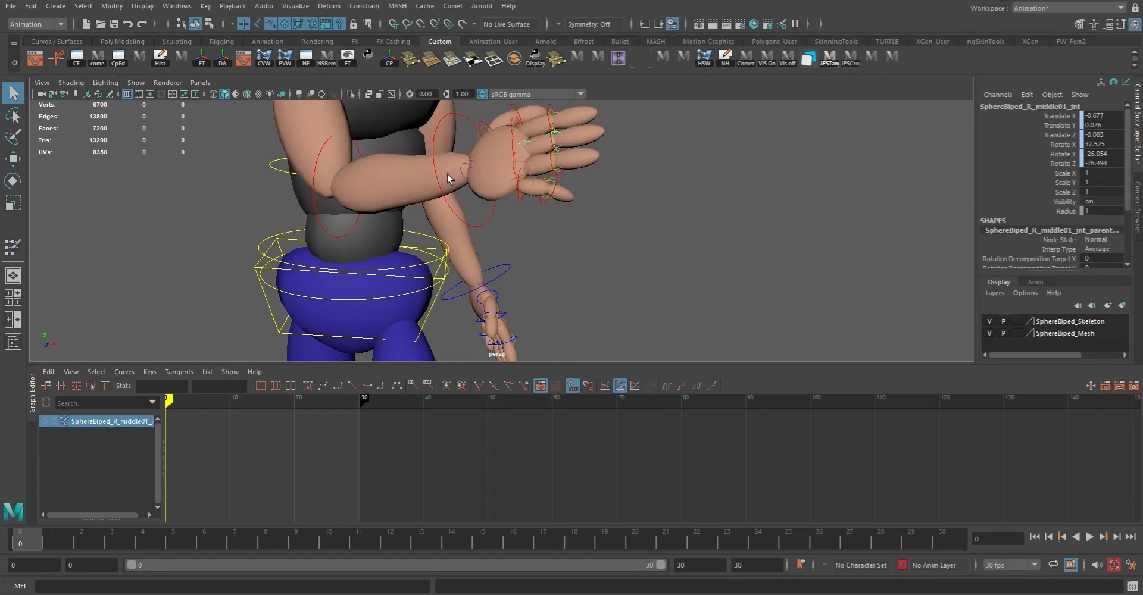
- Hide the joints in the perspective viewport
{"action": "left_click", "coordinate": [136, 83]}
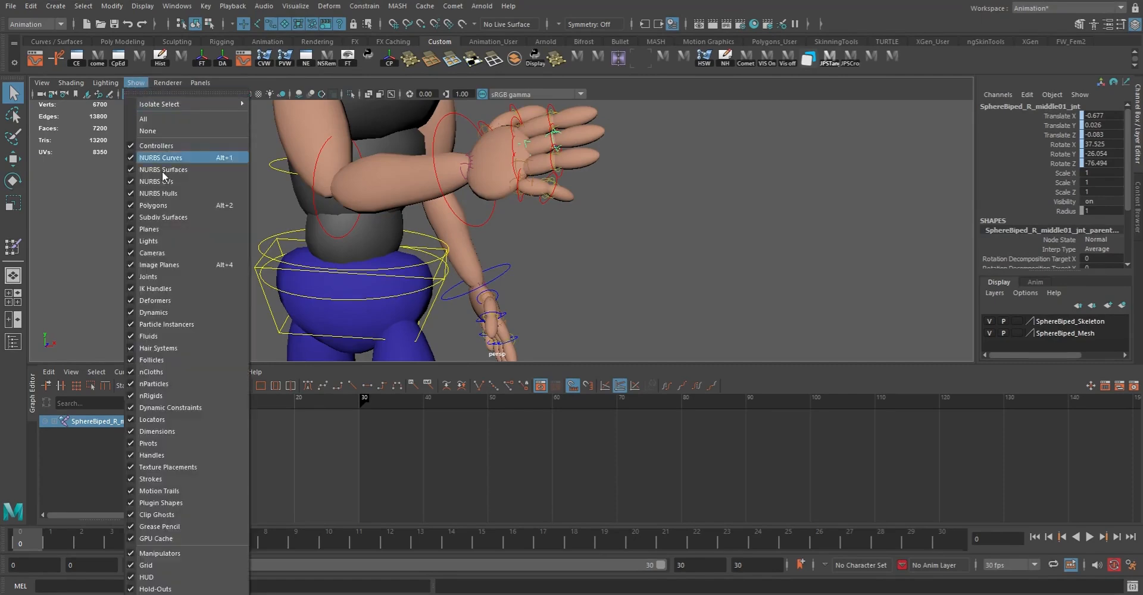
{"action": "left_click", "coordinate": [159, 278]}
{"action": "left_click_drag", "start_coordinate": [580, 196], "coordinate": [604, 262], "text": "alt"}
- Curl both right ring finger controls to about -42.5° on Z
{"action": "left_click", "coordinate": [635, 257]}
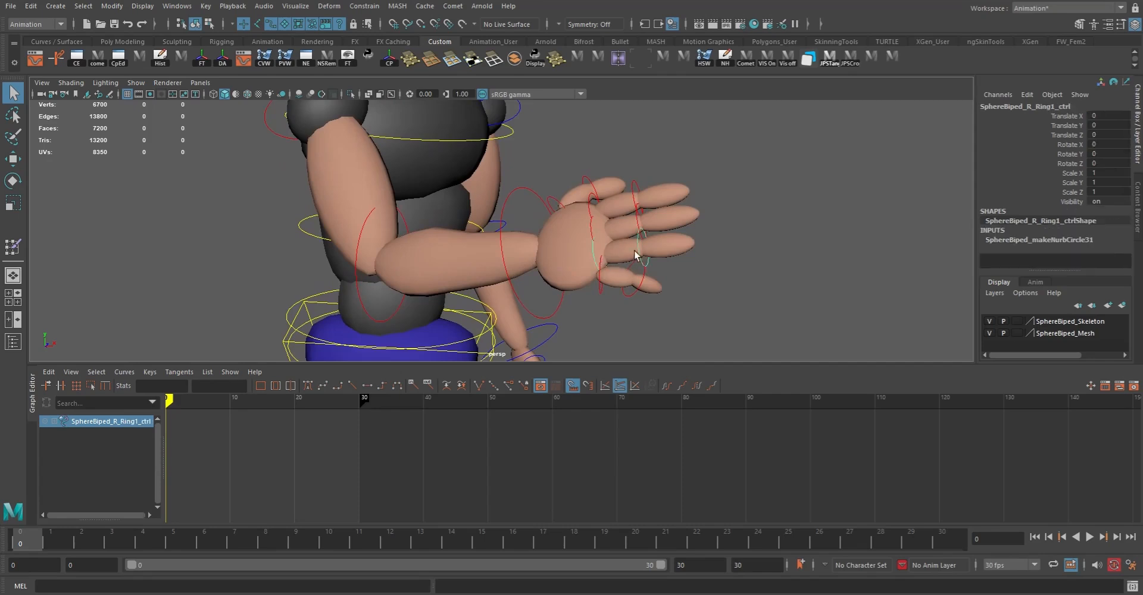
{"action": "key", "text": "e"}
{"action": "left_click_drag", "start_coordinate": [686, 231], "coordinate": [699, 241]}
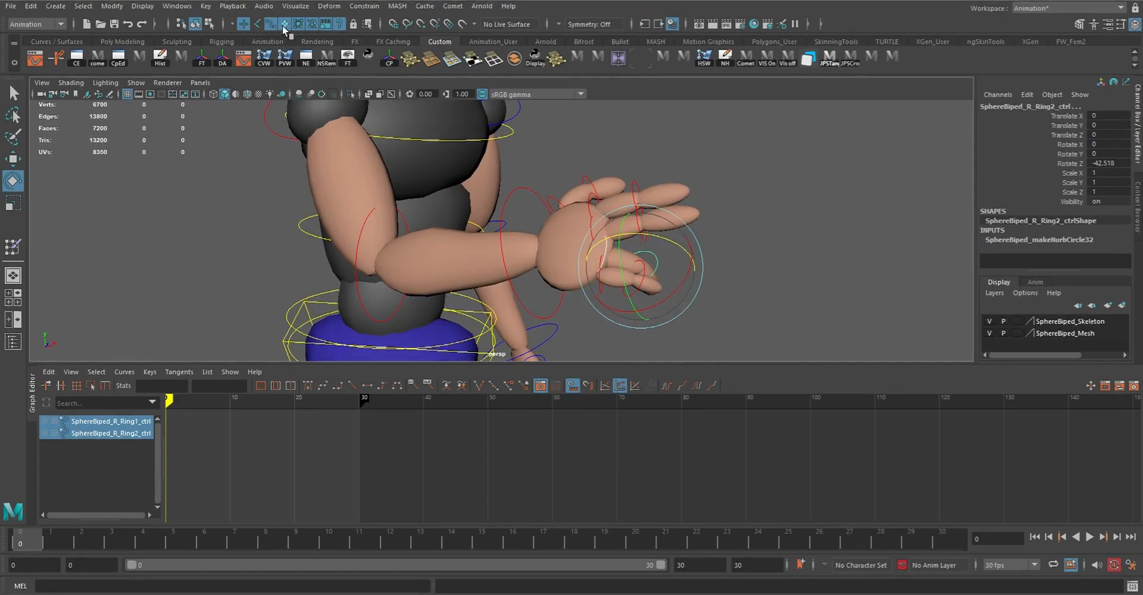
{"action": "key", "text": "q"}
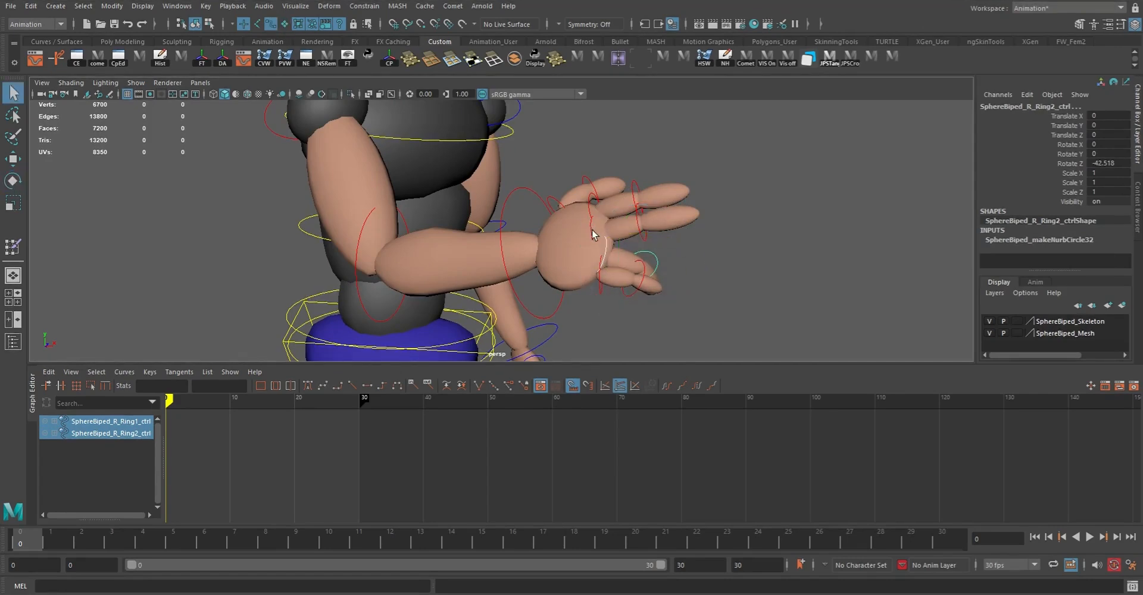
- Curl both right middle finger controls to about -33° on Z and adjust the curl of the neighbouring finger
{"action": "key", "text": "e"}
{"action": "left_click_drag", "start_coordinate": [658, 187], "coordinate": [693, 209]}
{"action": "key", "text": "q"}
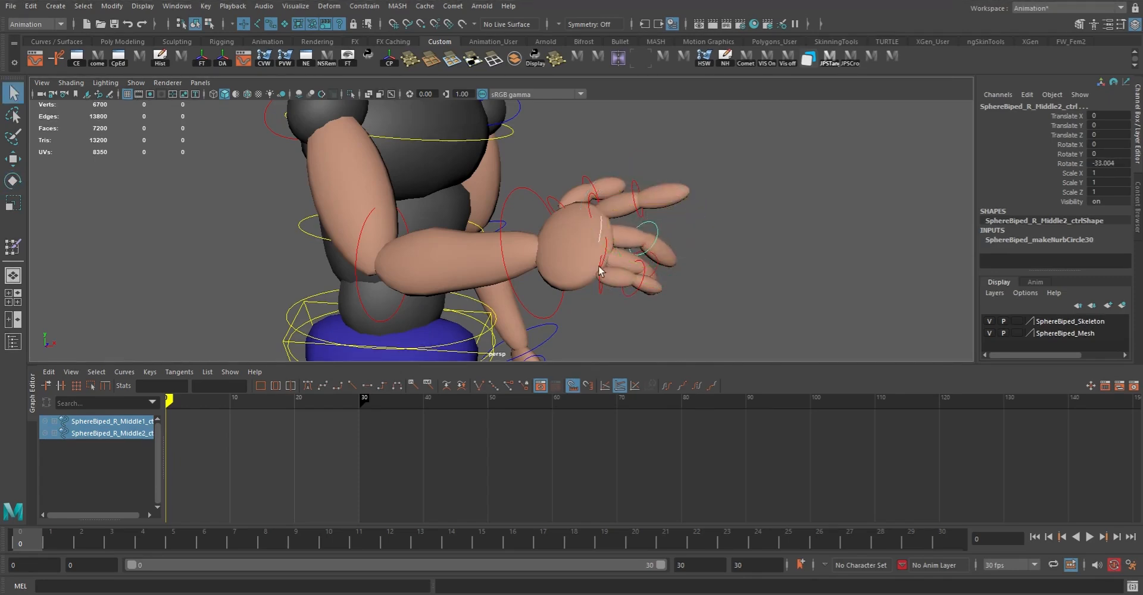
{"action": "left_click", "coordinate": [656, 272]}
{"action": "key", "text": "e"}
{"action": "left_click_drag", "start_coordinate": [673, 238], "coordinate": [400, 273]}
{"action": "key", "text": "q"}
- Curl both right pointer finger controls to about -21° on Z
{"action": "left_click", "coordinate": [308, 202]}
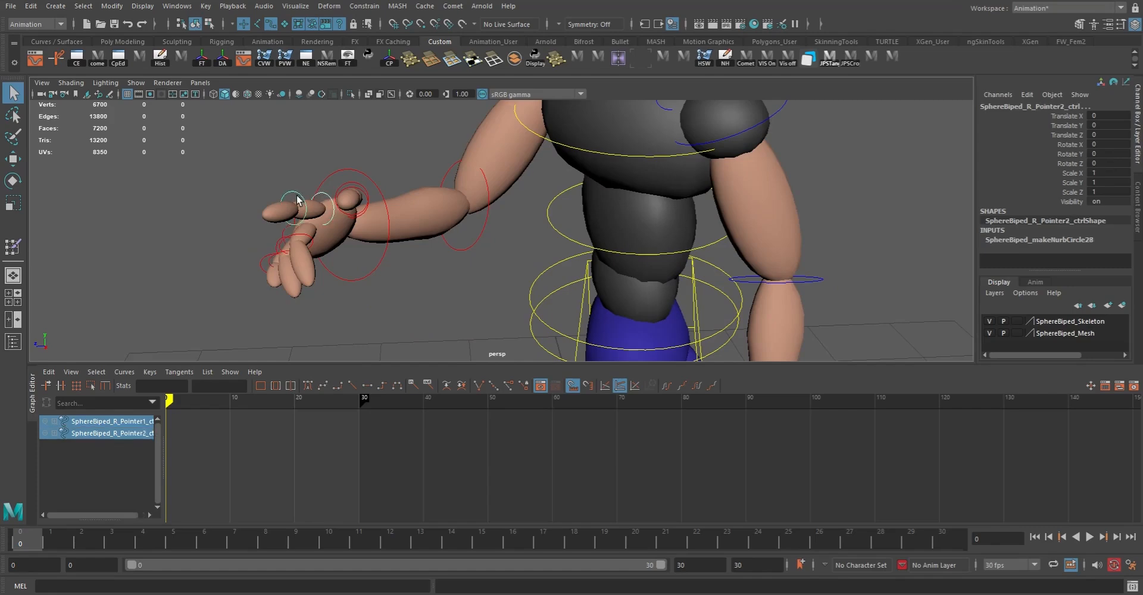
{"action": "key", "text": "e"}
{"action": "left_click_drag", "start_coordinate": [285, 253], "coordinate": [312, 256], "text": "alt"}
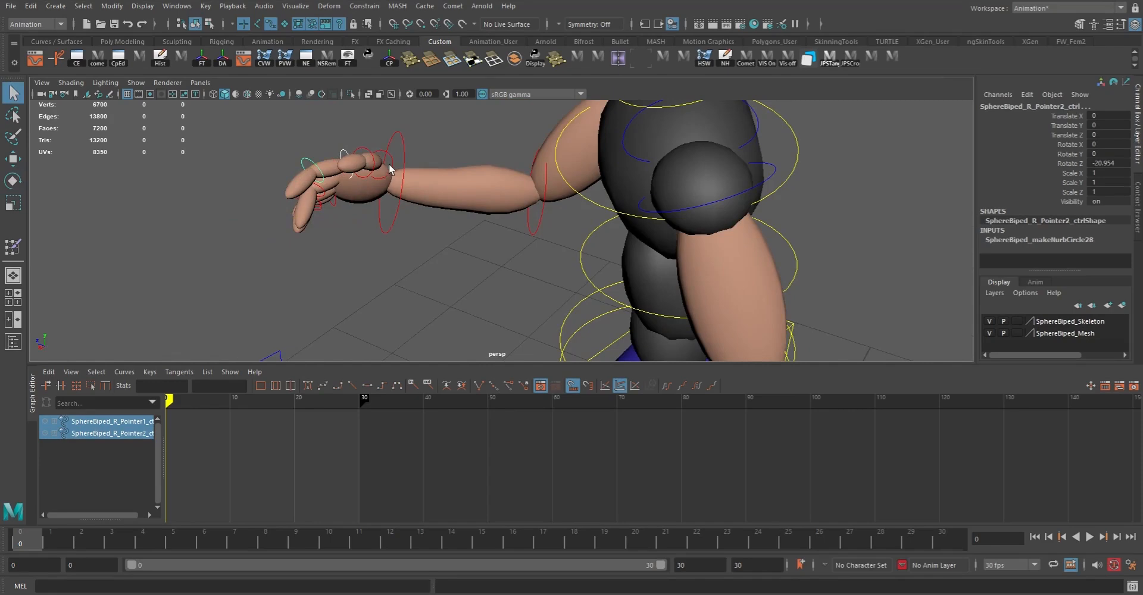
- Rotate the right thumb's base control to about 8.4° on X, 26.3° on Y and -27.5° on Z
{"action": "left_click", "coordinate": [371, 172]}
{"action": "key", "text": "e"}
{"action": "left_click_drag", "start_coordinate": [389, 141], "coordinate": [380, 159]}
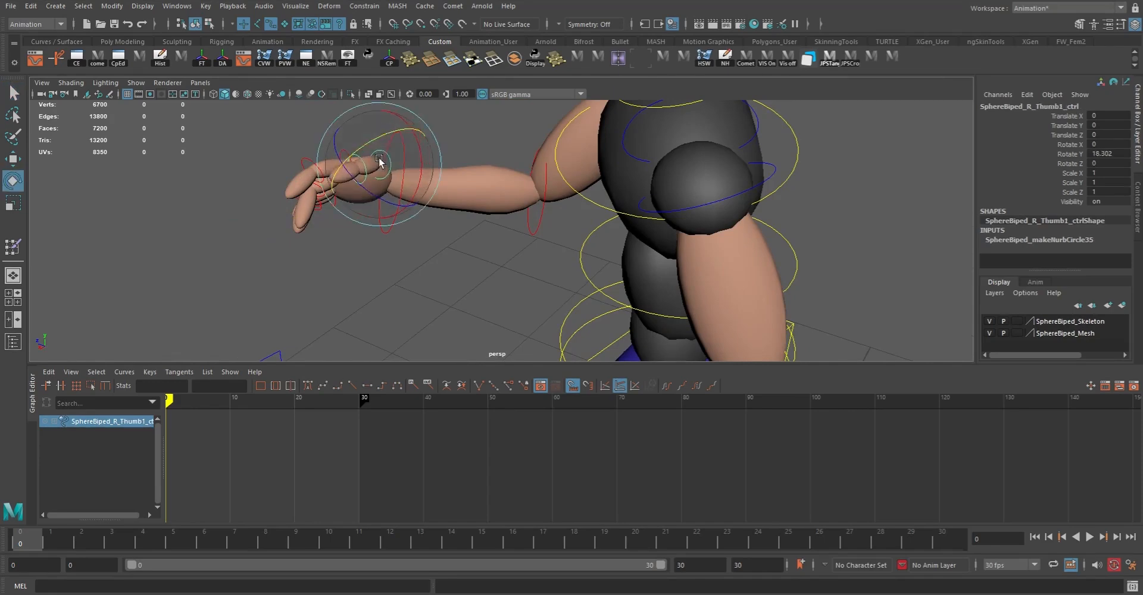
{"action": "left_click_drag", "start_coordinate": [391, 196], "coordinate": [396, 203]}
{"action": "left_click_drag", "start_coordinate": [396, 202], "coordinate": [315, 198], "text": "alt"}
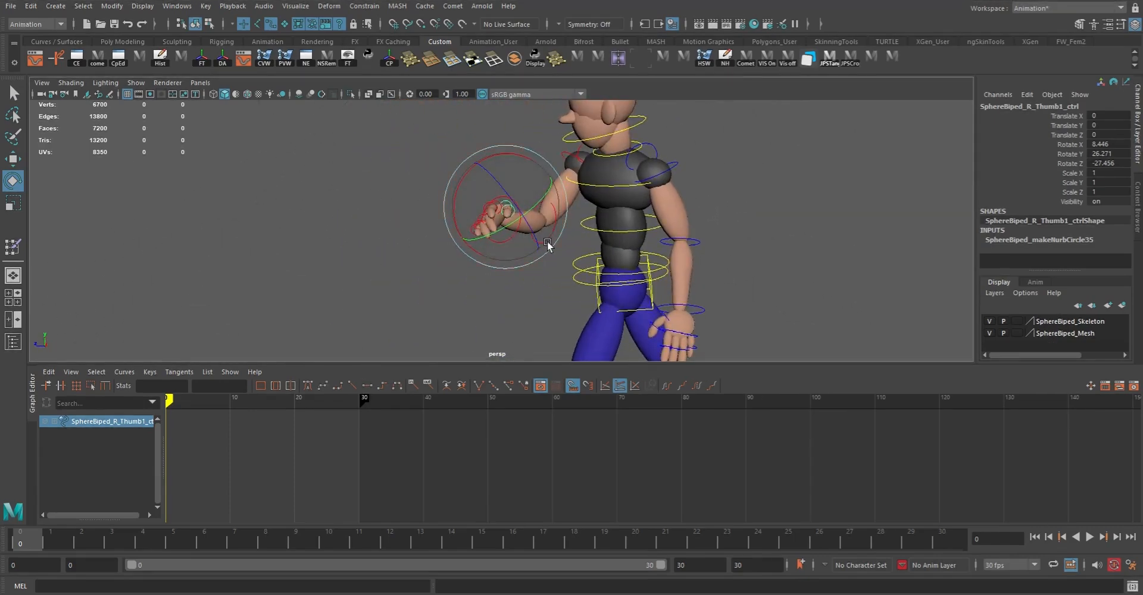
- Rotate the left clavicle control to about -1.8° on X, 20.8° on Y and -4.9° on Z
{"action": "left_click_drag", "start_coordinate": [496, 265], "coordinate": [477, 243], "text": "alt"}
{"action": "key", "text": "q"}
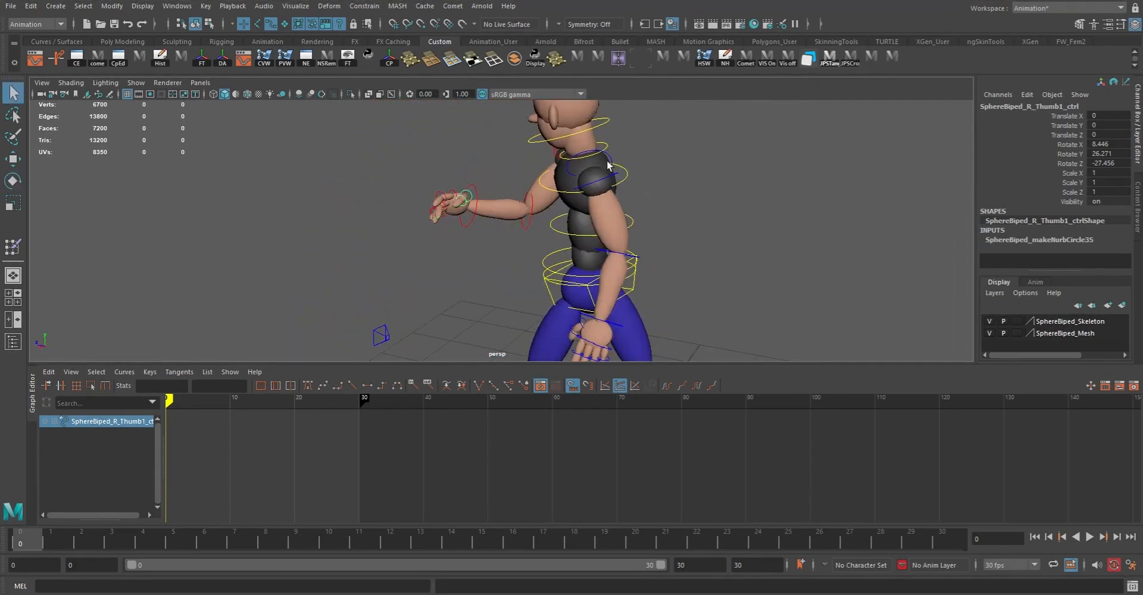
{"action": "left_click_drag", "start_coordinate": [626, 185], "coordinate": [617, 158]}
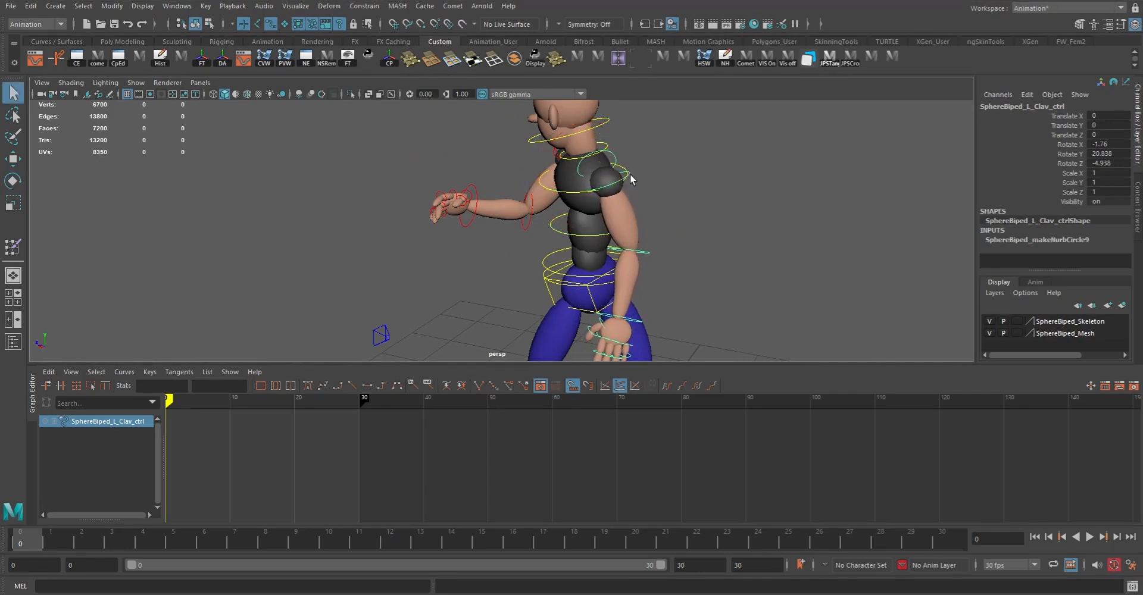
- Swing the left arm control backward to about 40.9° on X, 9.1° on Y and 23.7° on Z
{"action": "left_click", "coordinate": [575, 159]}
{"action": "key", "text": "e"}
{"action": "left_click_drag", "start_coordinate": [570, 157], "coordinate": [621, 153]}
{"action": "left_click_drag", "start_coordinate": [622, 153], "coordinate": [546, 187], "text": "alt"}
{"action": "left_click_drag", "start_coordinate": [549, 223], "coordinate": [550, 223]}
{"action": "left_click_drag", "start_coordinate": [565, 257], "coordinate": [440, 268], "text": "alt"}
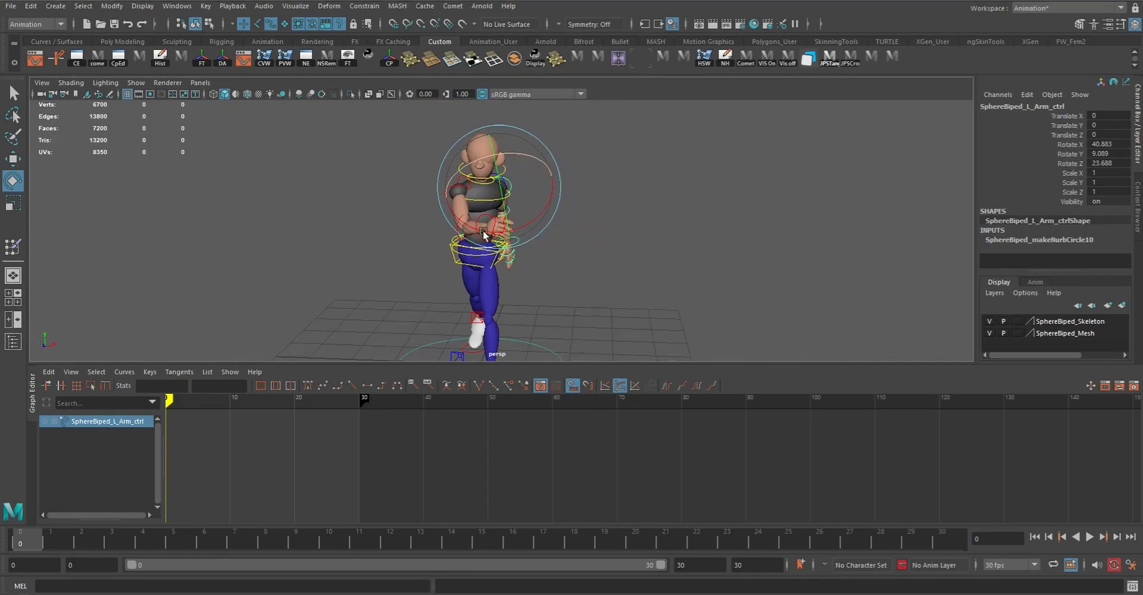
- Rotate the right arm control to about -23.8° on X, -41.2° on Y and 9.6° on Z
{"action": "key", "text": "q"}
{"action": "left_click", "coordinate": [444, 190]}
{"action": "key", "text": "e"}
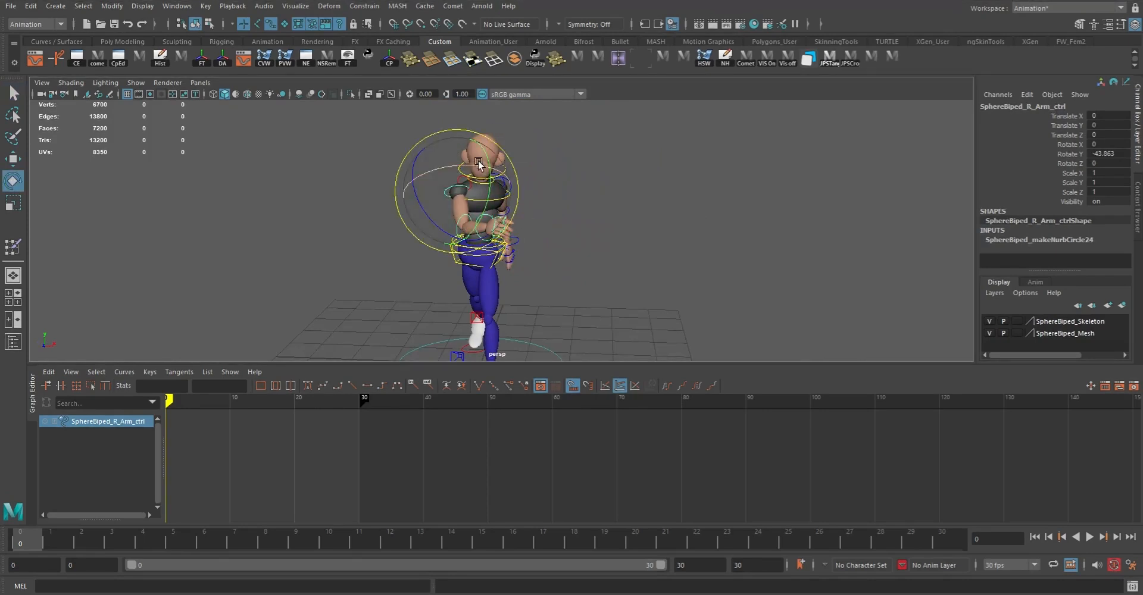
{"action": "left_click_drag", "start_coordinate": [460, 165], "coordinate": [511, 213], "text": "alt"}
{"action": "left_click_drag", "start_coordinate": [440, 239], "coordinate": [433, 292]}
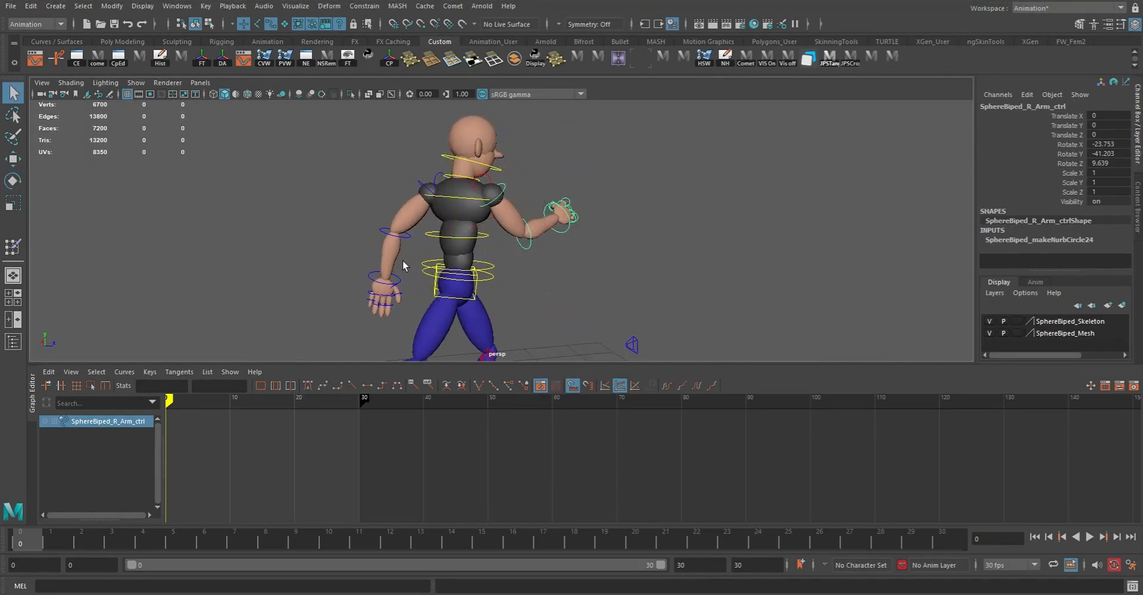
- Refine the left arm control to about 41.3° X, 11.5° Y and 25.8° Z, and turn the left elbow to about 0.3° on Y
{"action": "left_click", "coordinate": [423, 187]}
{"action": "key", "text": "e"}
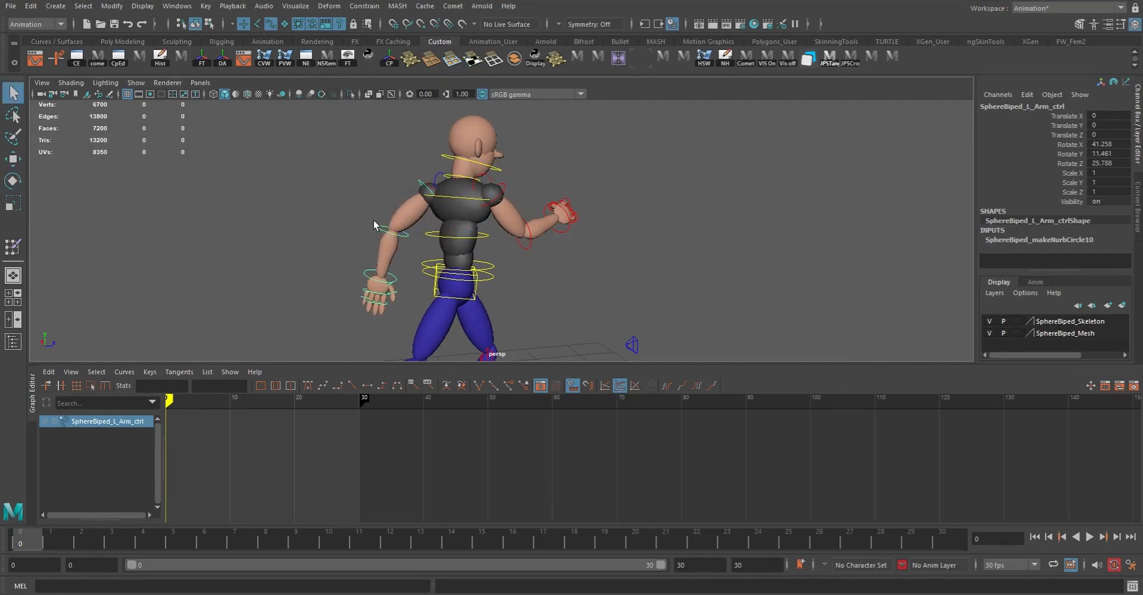
{"action": "left_click", "coordinate": [381, 231]}
{"action": "key", "text": "e"}
{"action": "left_click_drag", "start_coordinate": [372, 188], "coordinate": [376, 195]}
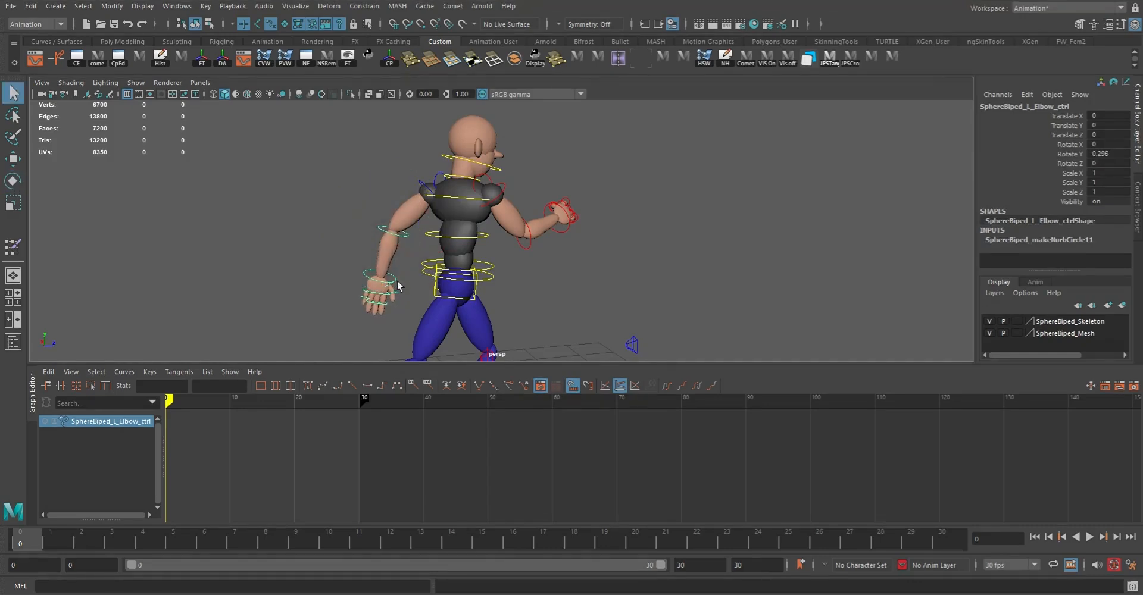
- Rotate the left hand control to about -32.3° on X
{"action": "left_click_drag", "start_coordinate": [395, 283], "coordinate": [424, 299]}
{"action": "left_click_drag", "start_coordinate": [435, 302], "coordinate": [737, 288], "text": "alt"}
{"action": "left_click_drag", "start_coordinate": [494, 273], "coordinate": [525, 254], "text": "alt"}
- Examine the left hand and the overall arm pose from several angles
{"action": "right_click_drag", "start_coordinate": [525, 255], "coordinate": [684, 306], "text": "alt"}
{"action": "middle_click_drag", "start_coordinate": [671, 280], "coordinate": [655, 178], "text": "alt"}
{"action": "right_click_drag", "start_coordinate": [655, 178], "coordinate": [606, 230], "text": "alt"}
{"action": "left_click_drag", "start_coordinate": [606, 230], "coordinate": [527, 219], "text": "alt"}
{"action": "right_click_drag", "start_coordinate": [526, 220], "coordinate": [778, 242], "text": "alt"}
{"action": "middle_click_drag", "start_coordinate": [778, 241], "coordinate": [592, 221], "text": "alt"}
{"action": "left_click_drag", "start_coordinate": [591, 221], "coordinate": [618, 228], "text": "alt"}
{"action": "middle_click_drag", "start_coordinate": [657, 212], "coordinate": [589, 205], "text": "alt"}
{"action": "right_click_drag", "start_coordinate": [589, 205], "coordinate": [464, 168], "text": "alt"}
{"action": "left_click_drag", "start_coordinate": [465, 169], "coordinate": [473, 191], "text": "alt"}
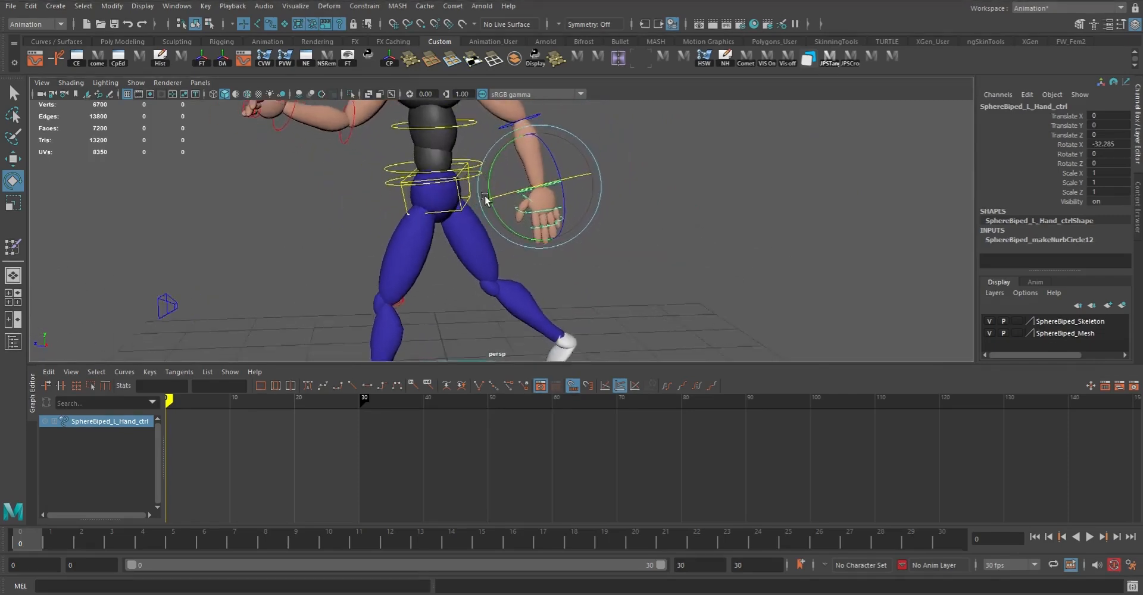
{"action": "right_click_drag", "start_coordinate": [472, 192], "coordinate": [518, 198], "text": "alt"}
{"action": "left_click_drag", "start_coordinate": [518, 197], "coordinate": [472, 165], "text": "alt"}
{"action": "right_click_drag", "start_coordinate": [473, 165], "coordinate": [570, 316], "text": "alt"}
{"action": "middle_click_drag", "start_coordinate": [569, 317], "coordinate": [472, 269], "text": "alt"}
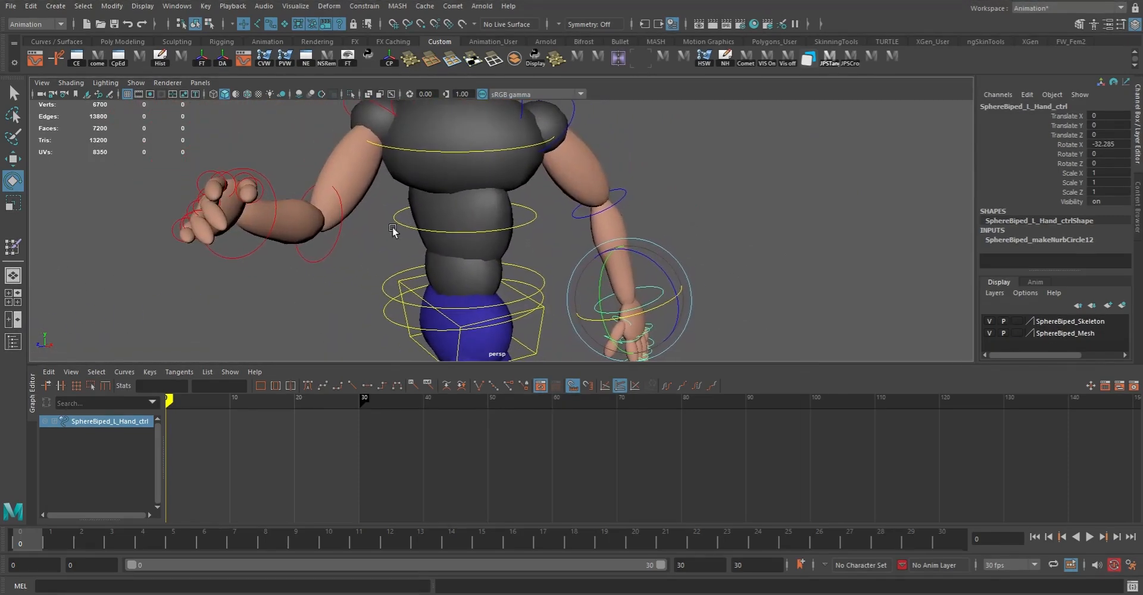
- Rotate both left thumb controls together to about -0.9° on X, 10.1° on Y and -5.1° on Z
{"action": "middle_click_drag", "start_coordinate": [699, 290], "coordinate": [638, 179], "text": "alt"}
{"action": "left_click_drag", "start_coordinate": [638, 180], "coordinate": [491, 209], "text": "alt"}
{"action": "right_click_drag", "start_coordinate": [491, 209], "coordinate": [592, 220], "text": "alt"}
{"action": "key", "text": "q"}
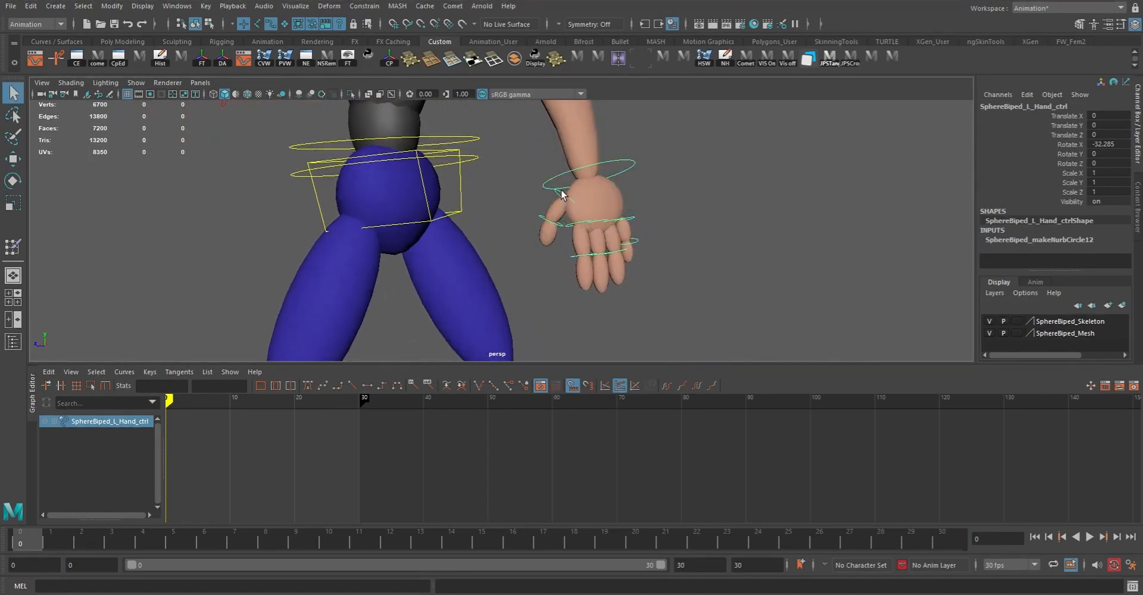
{"action": "left_click", "coordinate": [541, 217], "text": "shift"}
{"action": "key", "text": "e"}
{"action": "left_click_drag", "start_coordinate": [546, 170], "coordinate": [527, 216]}
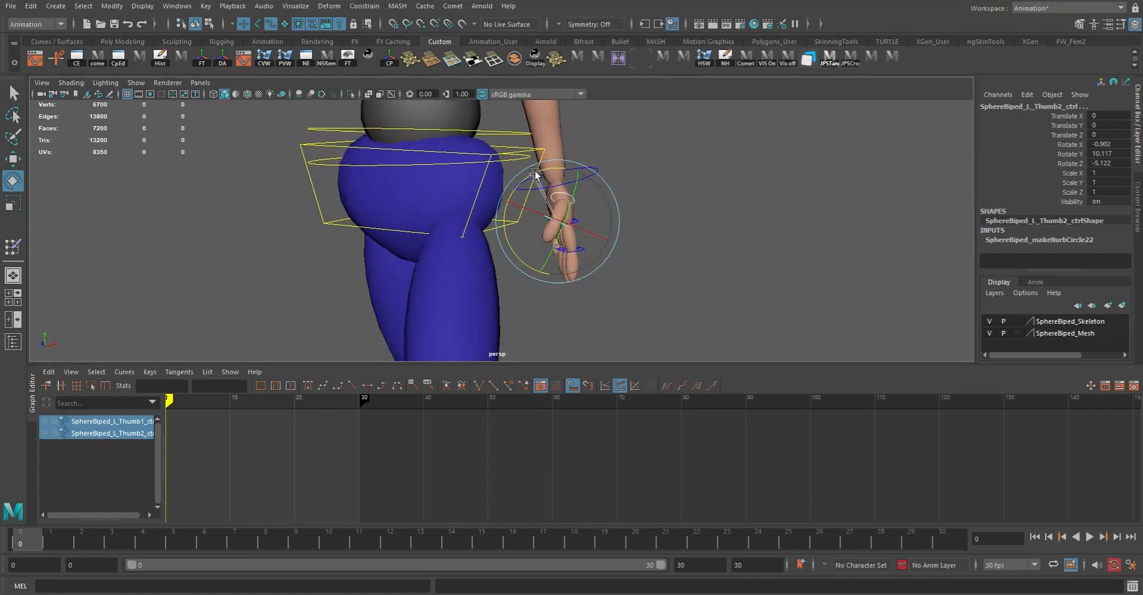
- Select the left pointer, middle, ring and pinky controls, curl them together, and undo the last rotation
{"action": "left_click_drag", "start_coordinate": [539, 174], "coordinate": [603, 268], "text": "alt"}
{"action": "key", "text": "q"}
{"action": "left_click", "coordinate": [600, 265]}
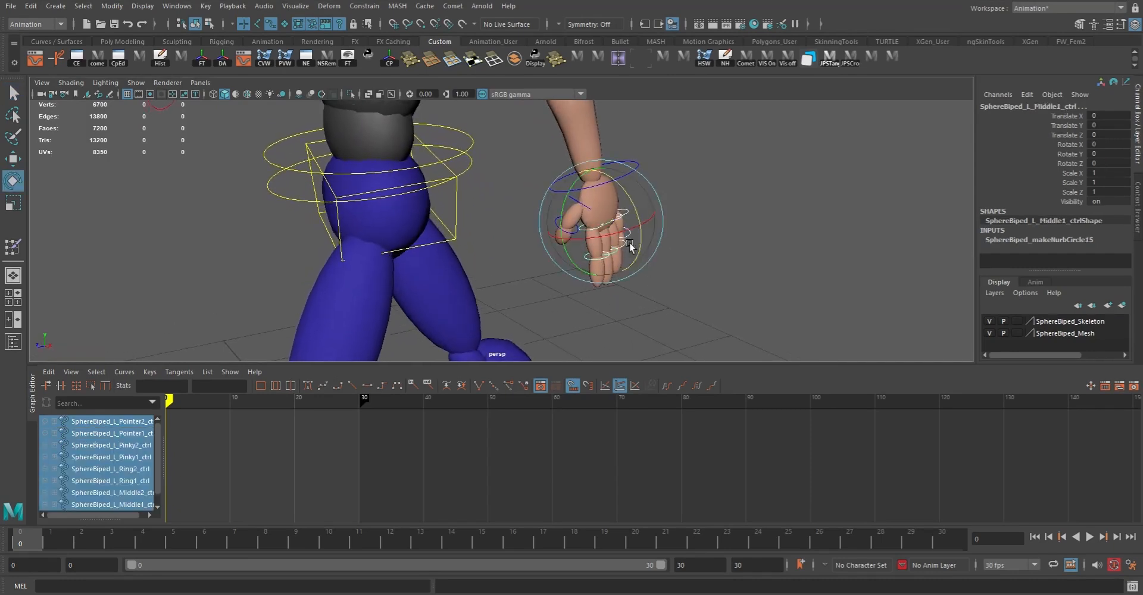
{"action": "left_click_drag", "start_coordinate": [628, 197], "coordinate": [703, 240]}
{"action": "left_click_drag", "start_coordinate": [586, 195], "coordinate": [596, 249]}
{"action": "key", "text": "ctrl+z"}
{"action": "key", "text": "q"}
- Exclude the left pointer finger and curl the middle, ring and pinky controls to about -36.8° on Z
{"action": "left_click_drag", "start_coordinate": [591, 198], "coordinate": [596, 275], "text": "ctrl"}
{"action": "key", "text": "e"}
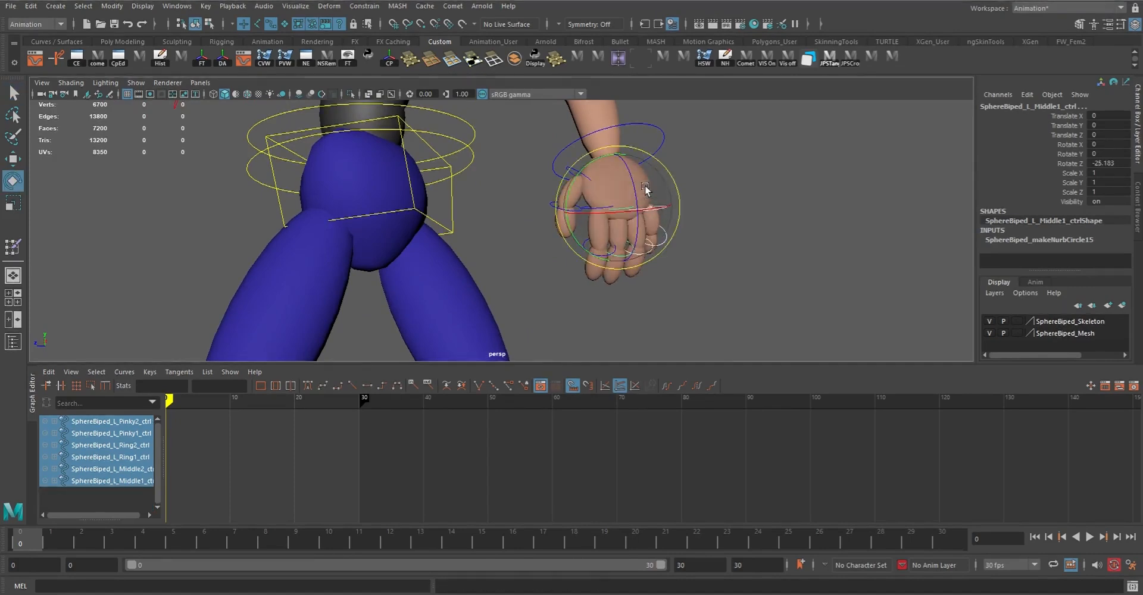
{"action": "left_click_drag", "start_coordinate": [634, 190], "coordinate": [629, 233], "text": "alt"}
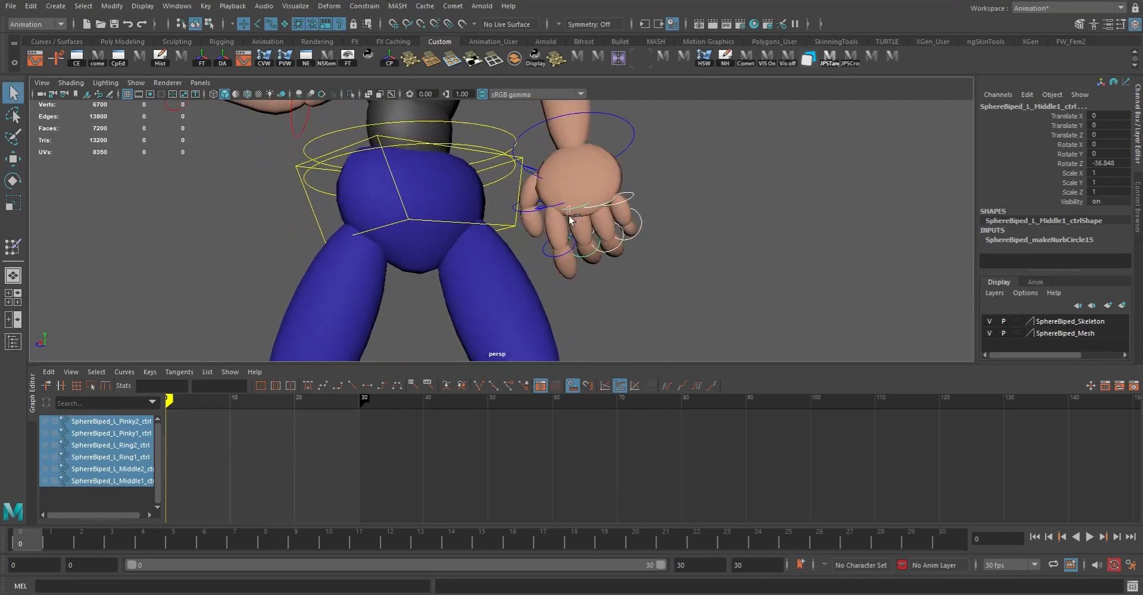
- Exclude the left middle finger and curl the ring and pinky controls to about -47.1° on Z
{"action": "left_click", "coordinate": [588, 274], "text": "ctrl"}
{"action": "key", "text": "e"}
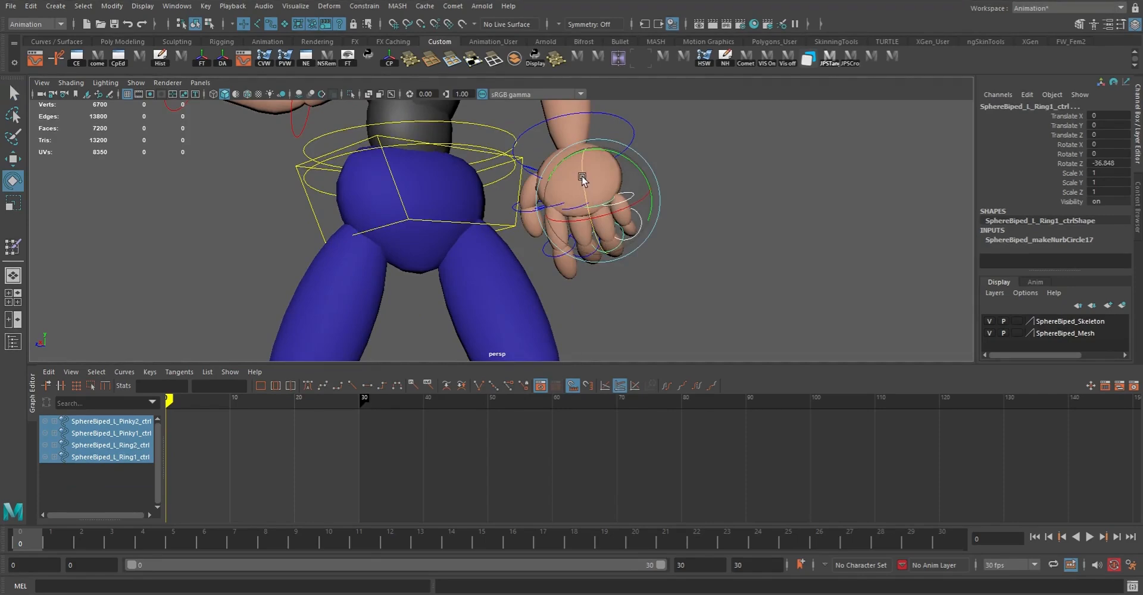
{"action": "left_click_drag", "start_coordinate": [587, 187], "coordinate": [564, 202]}
{"action": "key", "text": "q"}
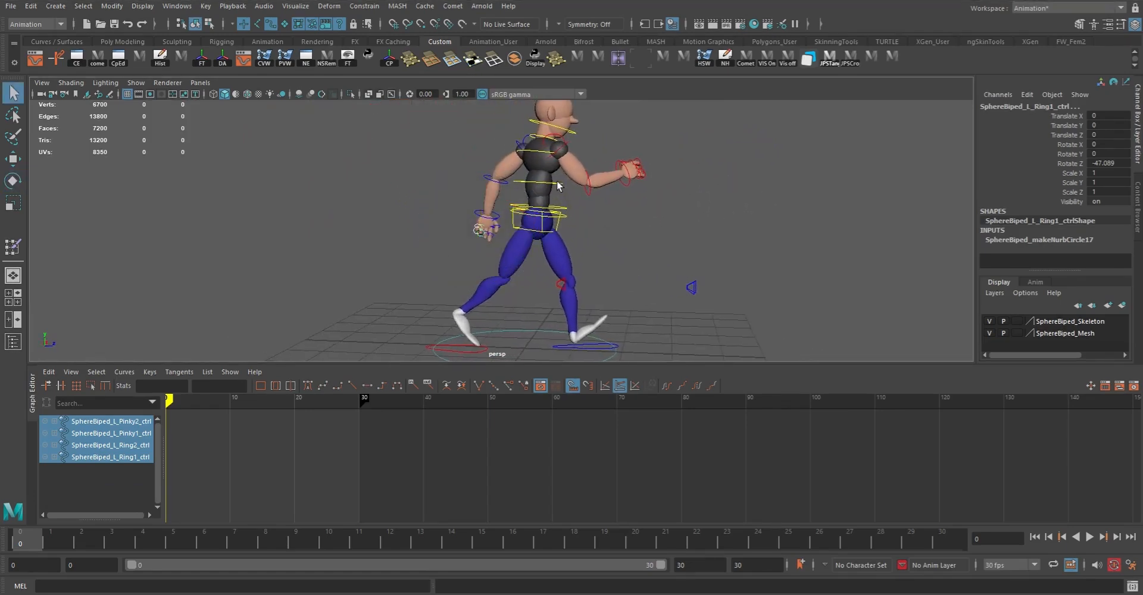
- Lean the lowest spine control forward to about 9.6° on X, 11.5° on Y and -1° on Z
{"action": "left_click", "coordinate": [563, 213]}
{"action": "key", "text": "e"}
{"action": "left_click_drag", "start_coordinate": [567, 166], "coordinate": [575, 172]}
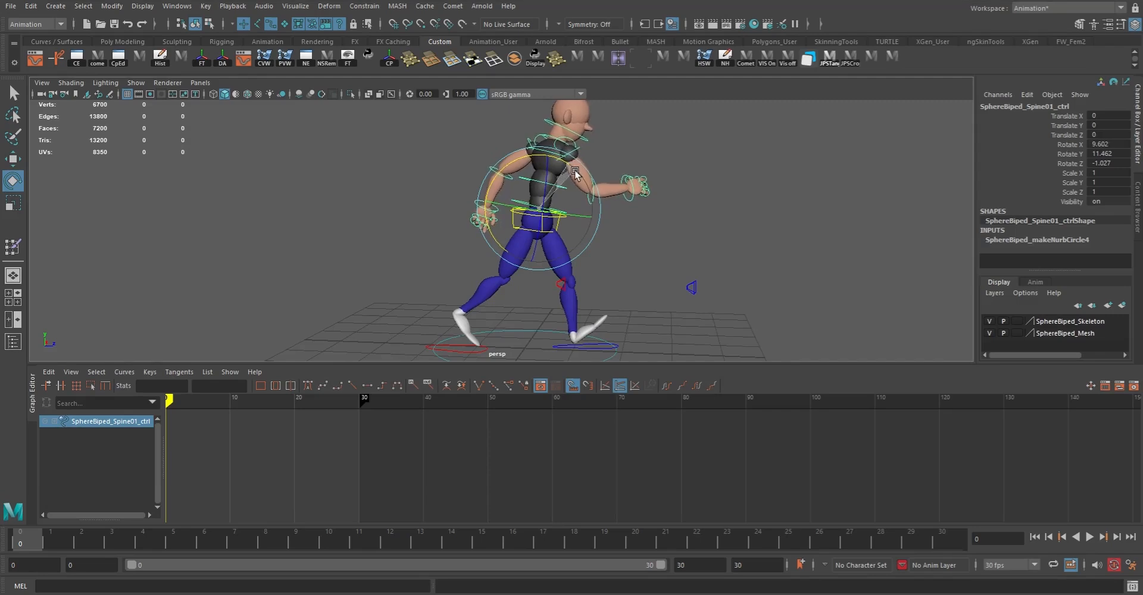
- Tilt the head control to about -15.5° on X and check the pose from the front
{"action": "key", "text": "q"}
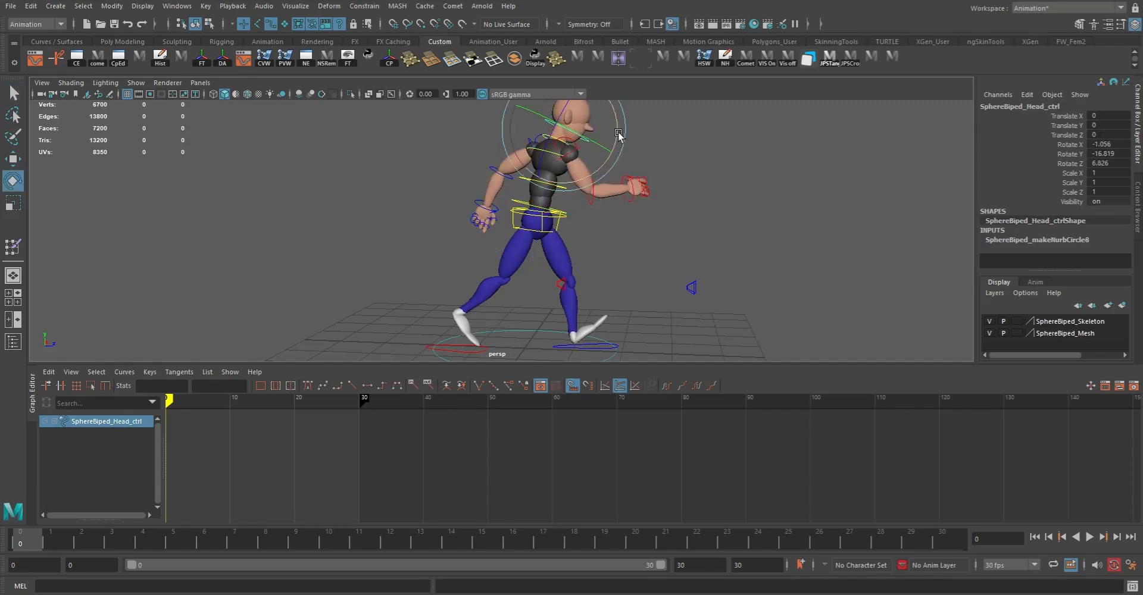
{"action": "left_click_drag", "start_coordinate": [649, 166], "coordinate": [623, 217], "text": "alt"}
{"action": "right_click_drag", "start_coordinate": [623, 217], "coordinate": [520, 212], "text": "alt"}
{"action": "left_click_drag", "start_coordinate": [520, 212], "coordinate": [444, 219], "text": "alt"}
{"action": "right_click_drag", "start_coordinate": [444, 219], "coordinate": [500, 234], "text": "alt"}
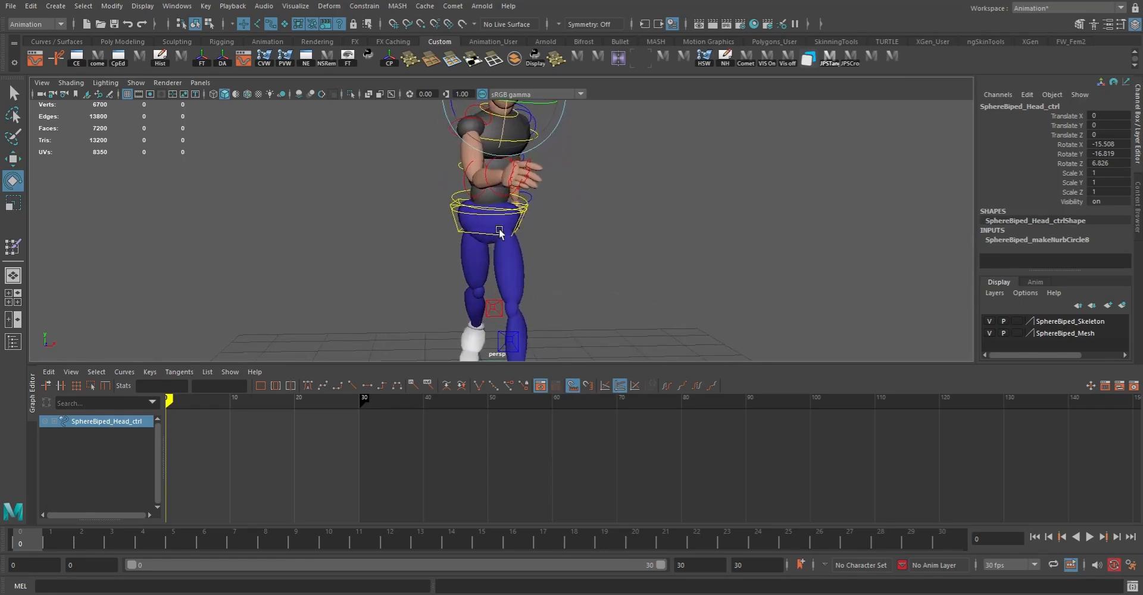
- Shift the root control sideways over the front leg to about 0.392 on Translate X
{"action": "left_click", "coordinate": [449, 199]}
{"action": "right_click_drag", "start_coordinate": [462, 218], "coordinate": [595, 261], "text": "alt"}
{"action": "left_click_drag", "start_coordinate": [595, 260], "coordinate": [548, 259], "text": "alt"}
{"action": "left_click", "coordinate": [479, 190]}
{"action": "left_click_drag", "start_coordinate": [489, 197], "coordinate": [544, 204], "text": "alt"}
{"action": "right_click_drag", "start_coordinate": [543, 204], "coordinate": [321, 184], "text": "alt"}
{"action": "left_click_drag", "start_coordinate": [493, 201], "coordinate": [472, 204], "text": "alt"}
{"action": "right_click_drag", "start_coordinate": [472, 203], "coordinate": [392, 187], "text": "alt"}
{"action": "left_click_drag", "start_coordinate": [393, 187], "coordinate": [414, 184], "text": "alt"}
{"action": "left_click_drag", "start_coordinate": [500, 175], "coordinate": [485, 172], "text": "alt"}
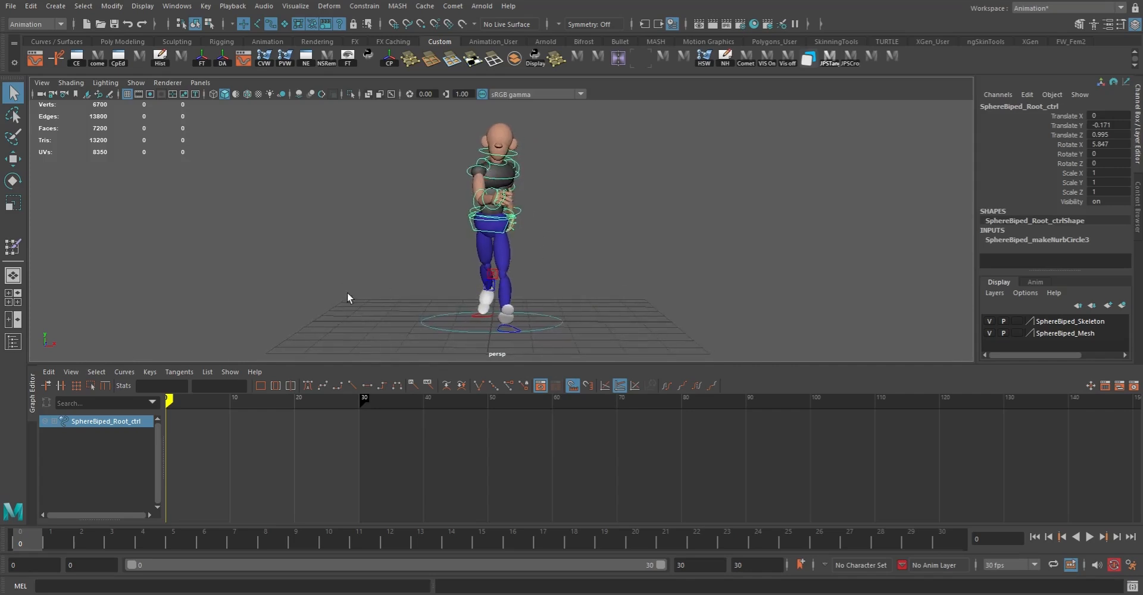
{"action": "key", "text": "w"}
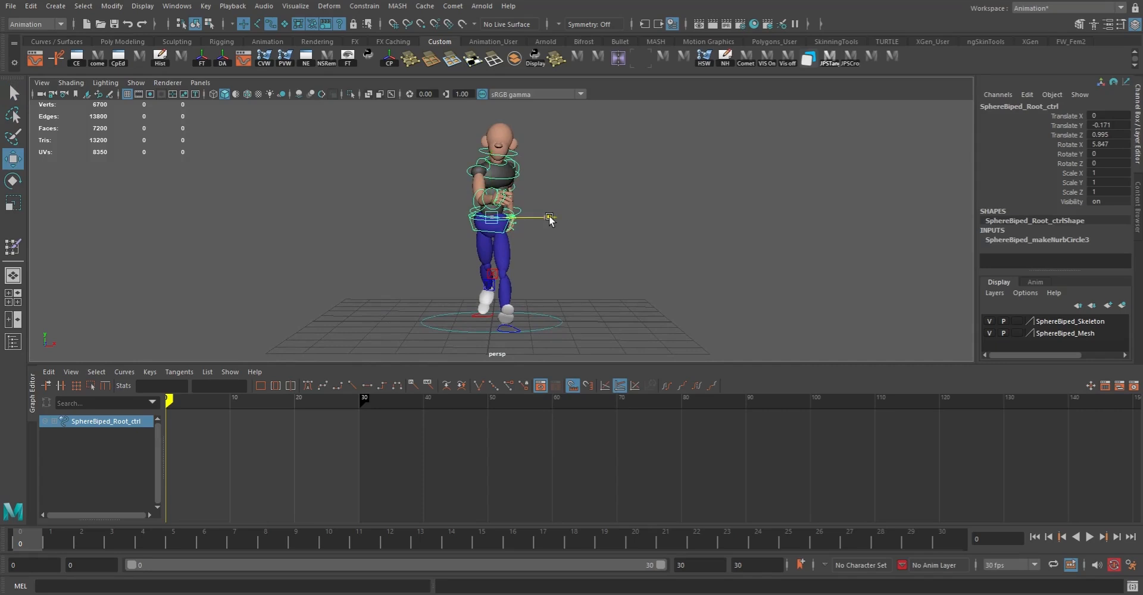
{"action": "left_click_drag", "start_coordinate": [554, 217], "coordinate": [555, 219]}
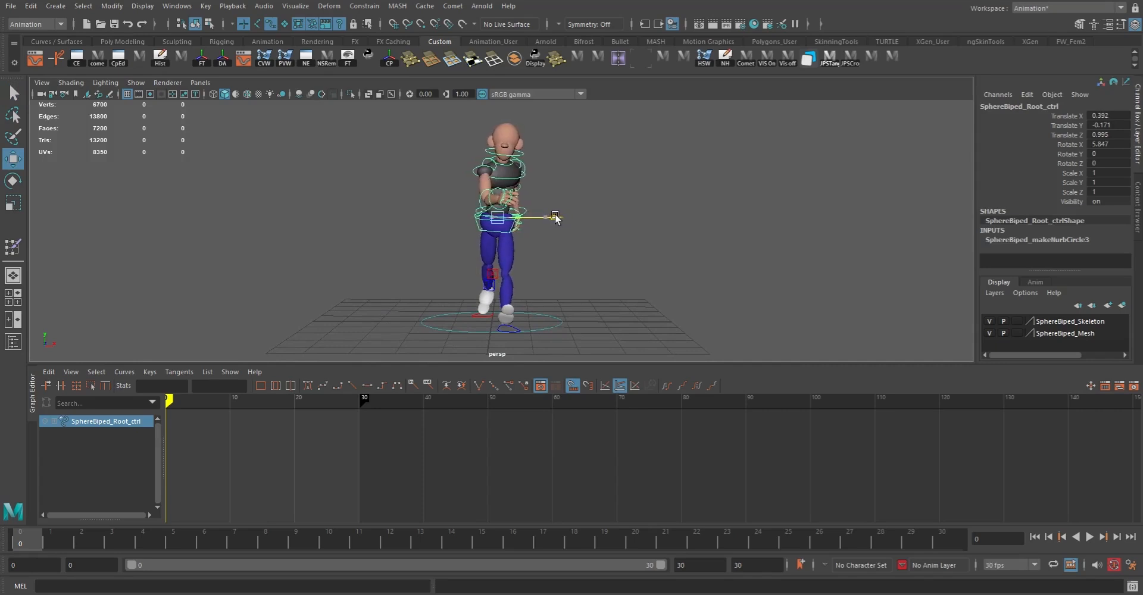
- Select all the rig controls and key only their translation and rotation channels at frame 0
{"action": "left_click_drag", "start_coordinate": [504, 310], "coordinate": [610, 273], "text": "alt"}
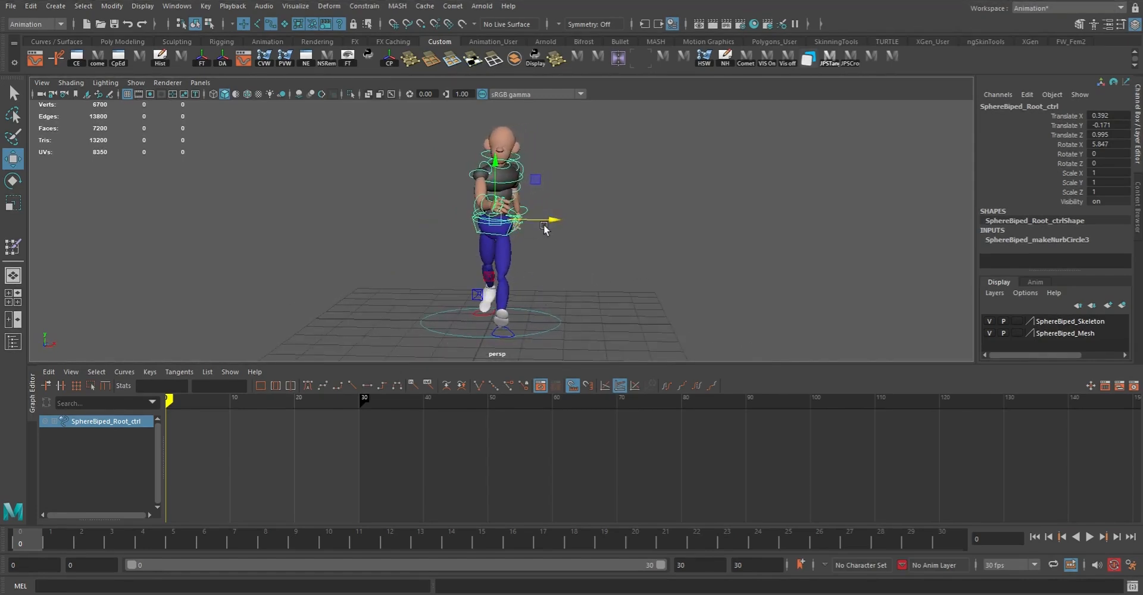
{"action": "left_click_drag", "start_coordinate": [551, 255], "coordinate": [558, 295], "text": "alt"}
{"action": "left_click_drag", "start_coordinate": [680, 298], "coordinate": [503, 269], "text": "alt"}
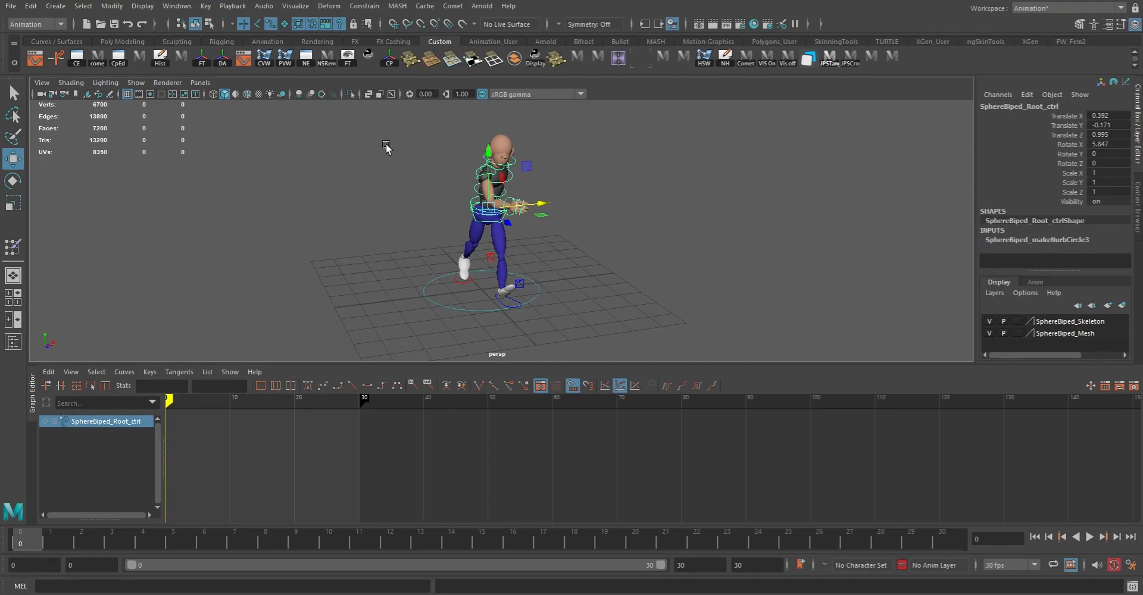
{"action": "left_click_drag", "start_coordinate": [366, 117], "coordinate": [650, 341]}
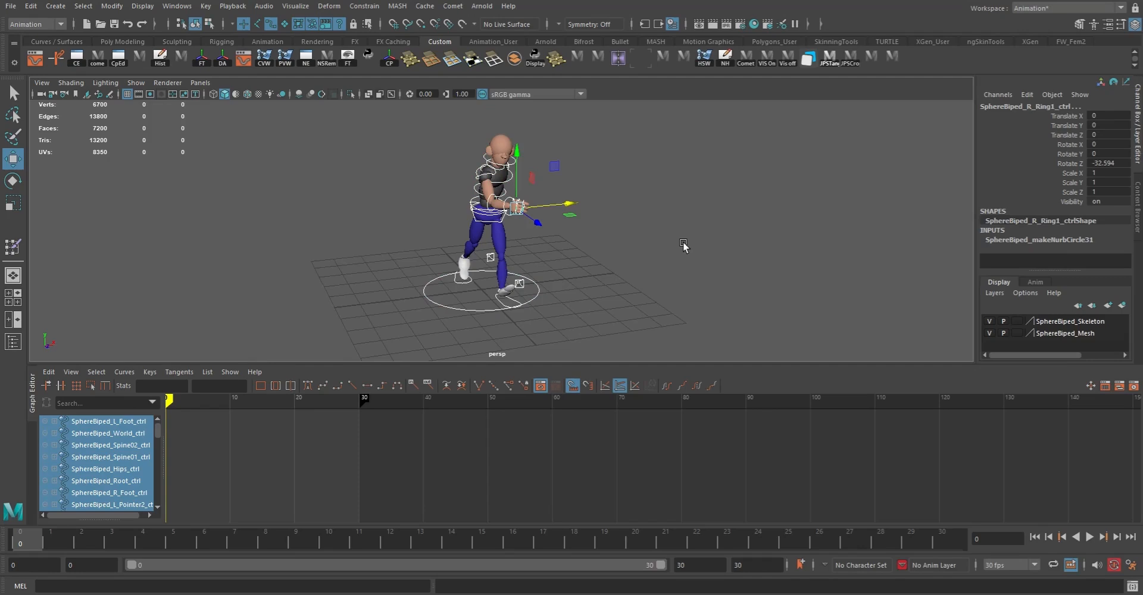
{"action": "key", "text": "shift+w"}
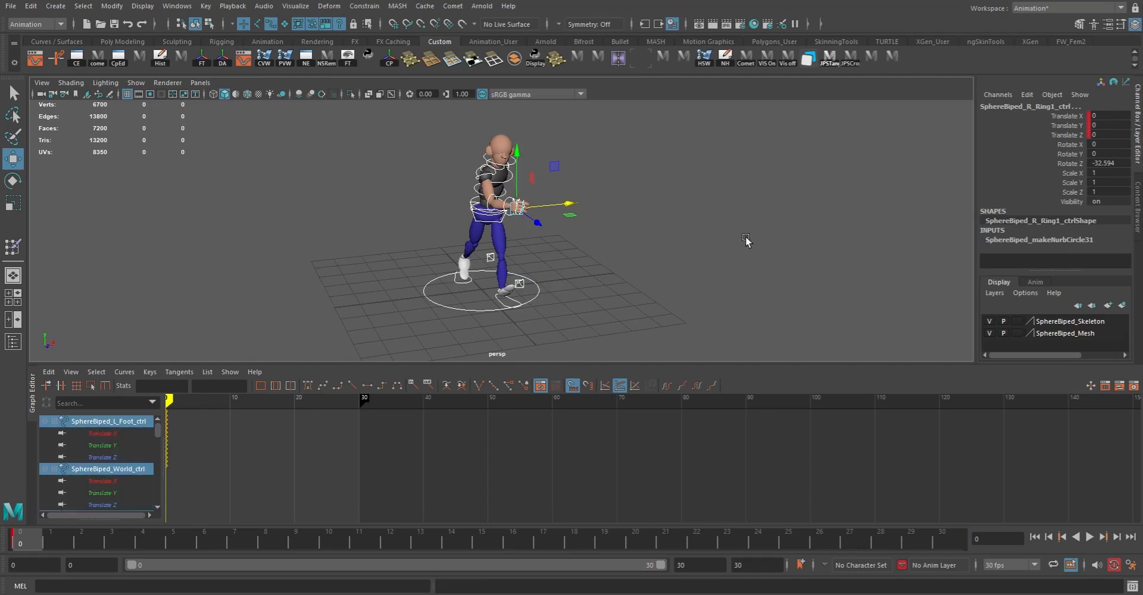
{"action": "key", "text": "shift+e"}
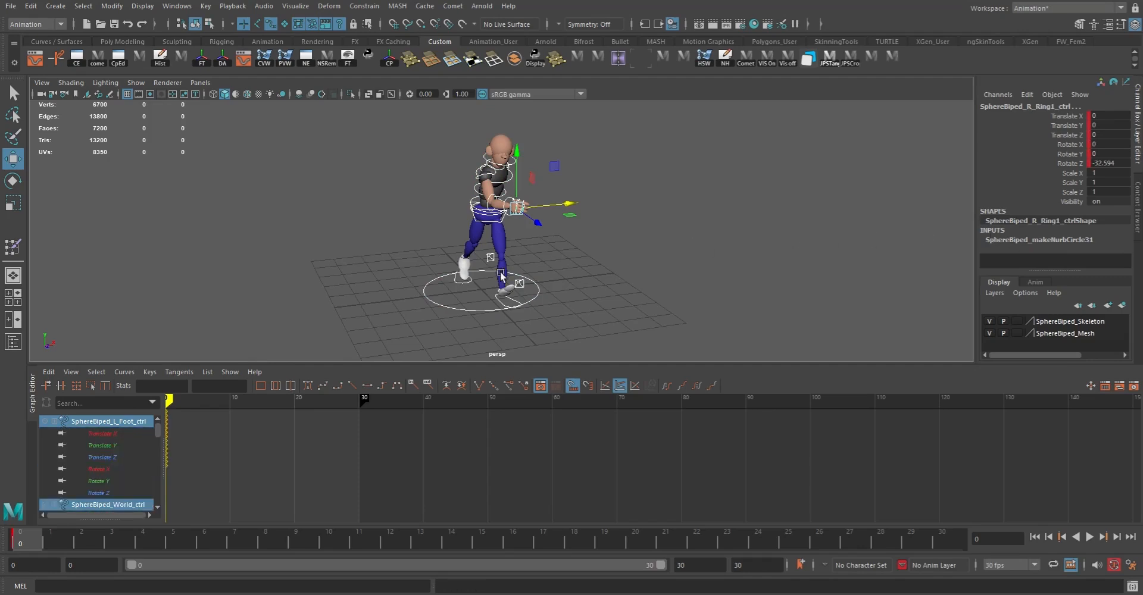
{"action": "key", "text": "q"}
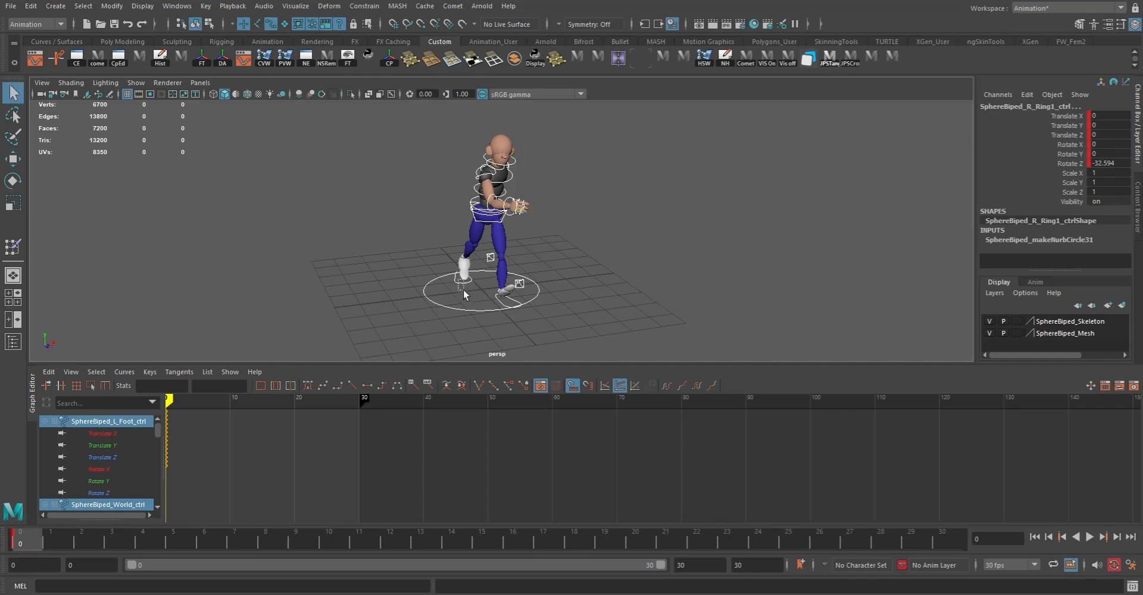
- Select both foot controls and key all their attributes at frame 0, including foot roll
{"action": "left_click", "coordinate": [509, 304]}
{"action": "left_click_drag", "start_coordinate": [503, 305], "coordinate": [495, 302], "text": "shift"}
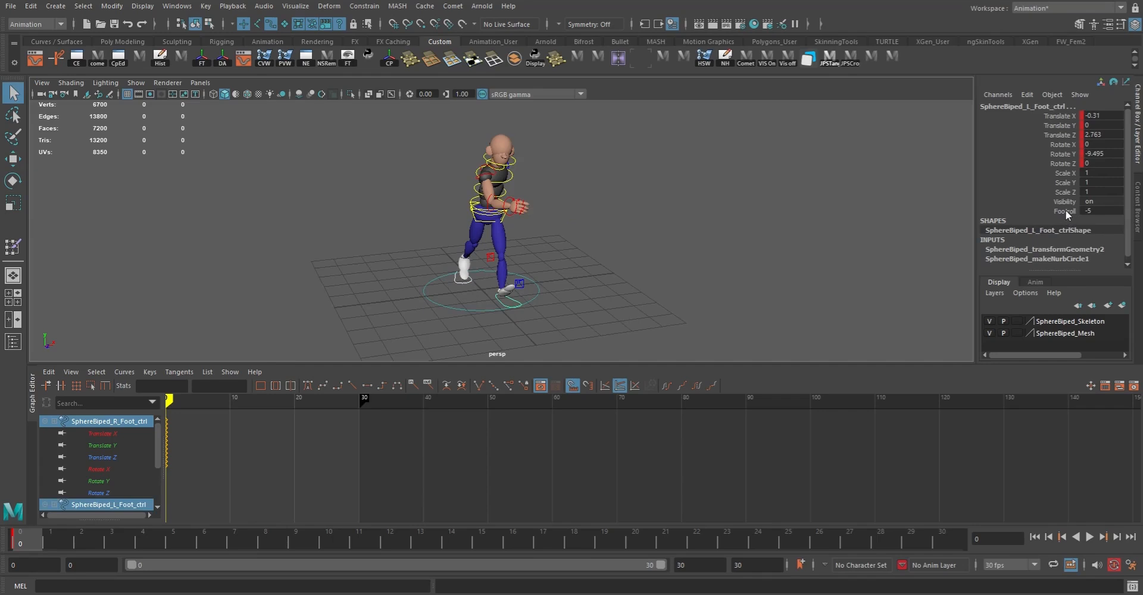
{"action": "left_click", "coordinate": [460, 283]}
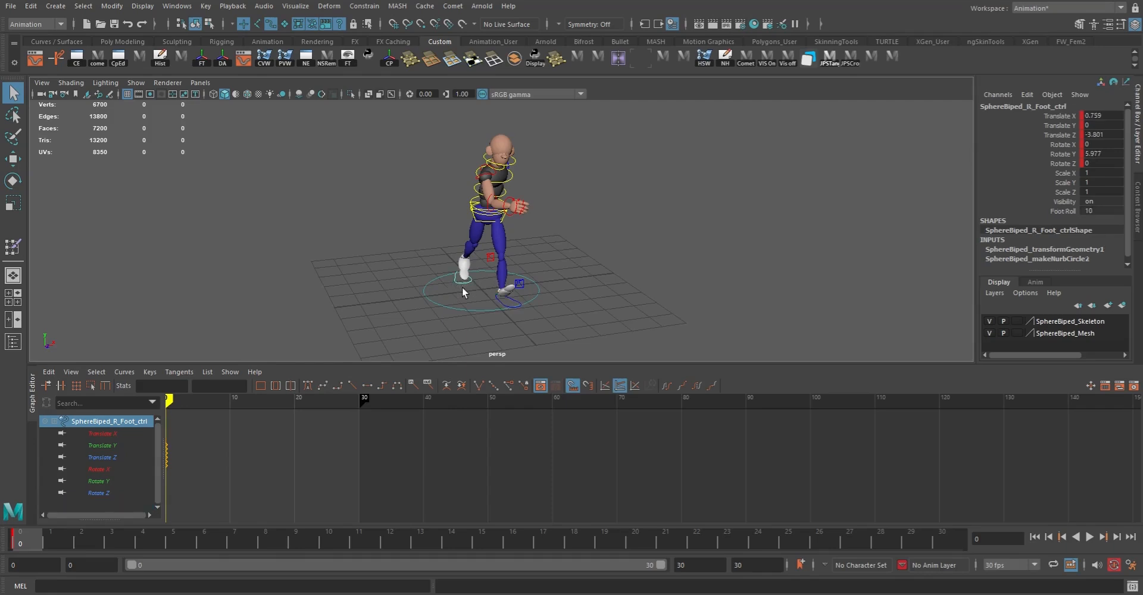
{"action": "left_click", "coordinate": [506, 307], "text": "shift"}
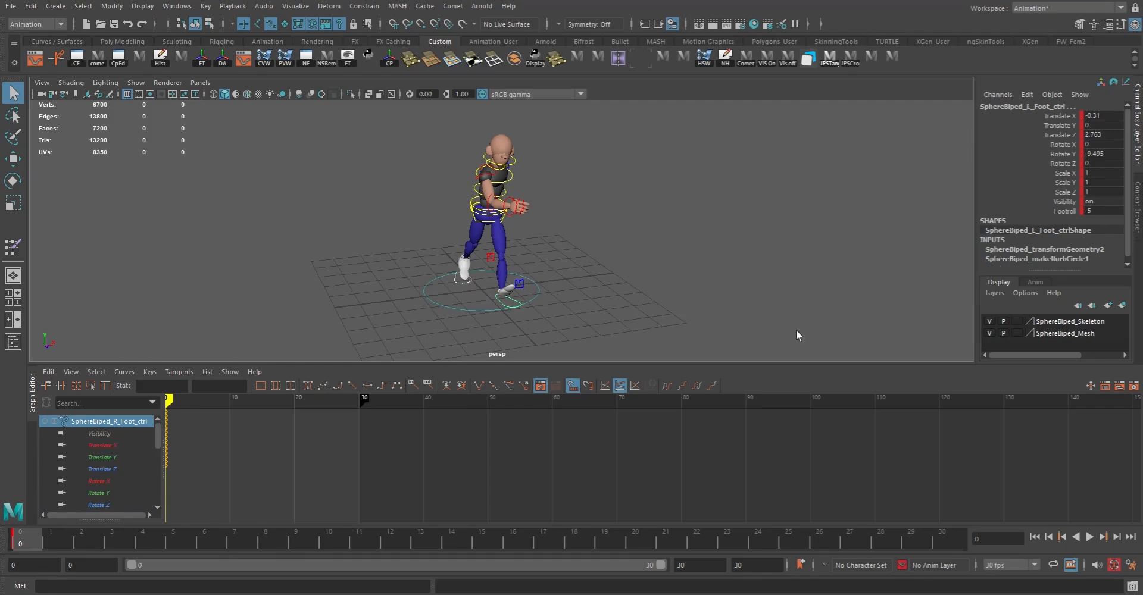
- Look through the Graph Editor's attribute display filters and the Select Attributes window for the foot controls
{"action": "left_click_drag", "start_coordinate": [430, 260], "coordinate": [491, 229], "text": "alt"}
{"action": "right_click_drag", "start_coordinate": [491, 238], "coordinate": [539, 295], "text": "alt"}
{"action": "left_click_drag", "start_coordinate": [459, 312], "coordinate": [620, 262], "text": "alt"}
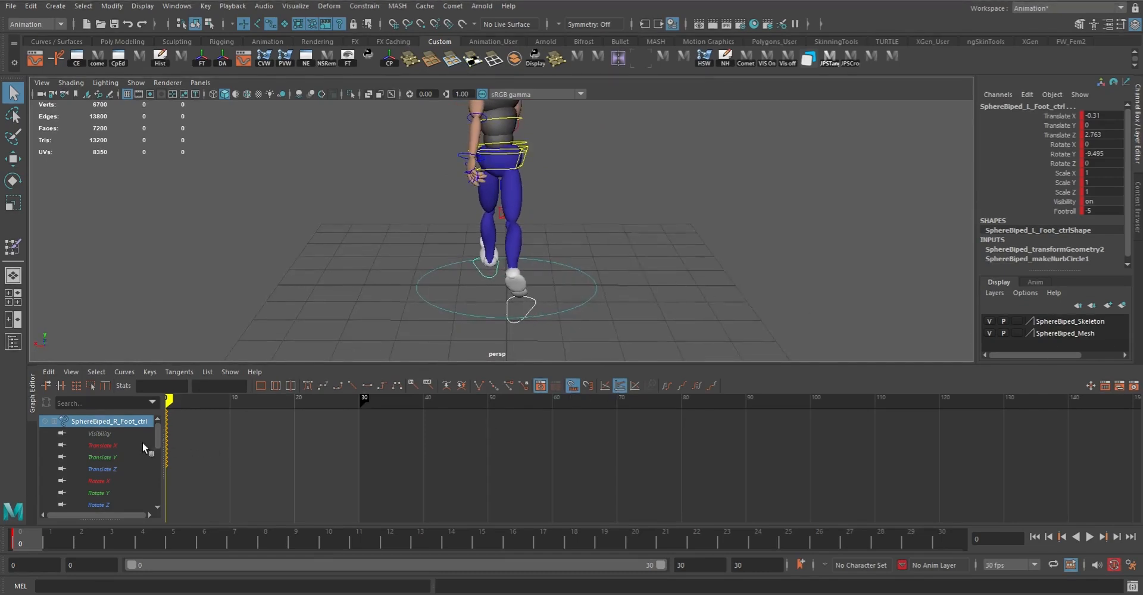
{"action": "left_click_drag", "start_coordinate": [158, 431], "coordinate": [102, 441]}
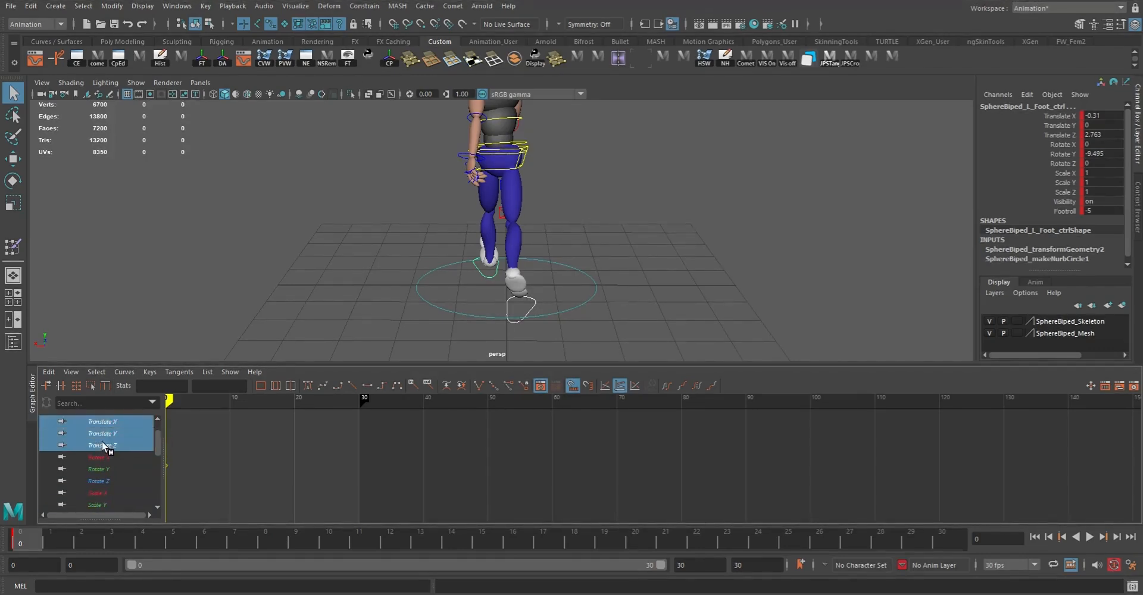
{"action": "left_click", "coordinate": [230, 372]}
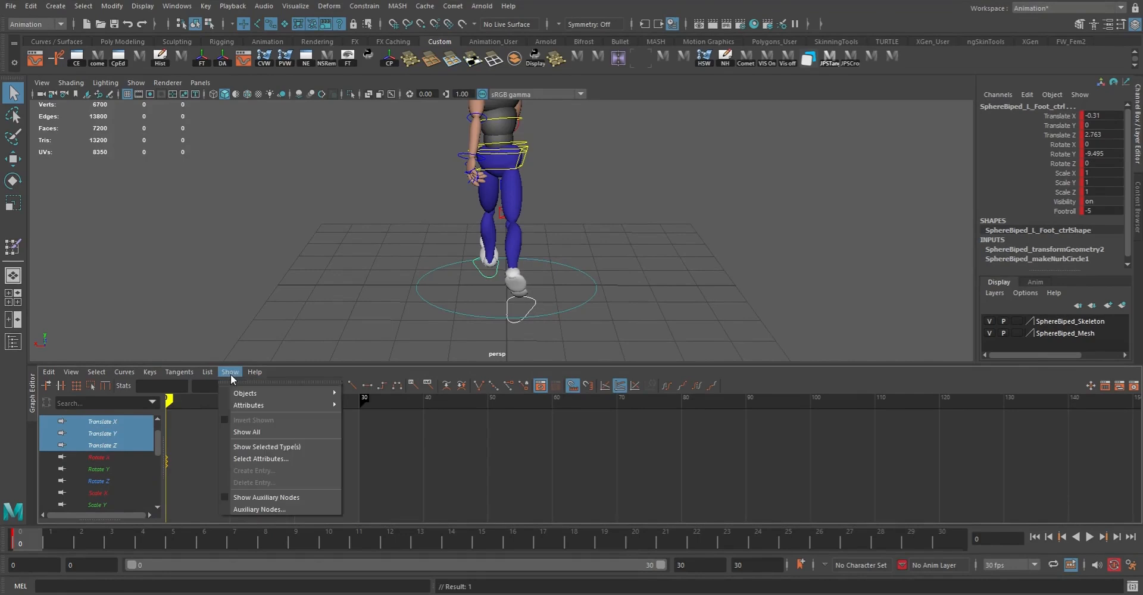
{"action": "mouse_move", "coordinate": [261, 401]}
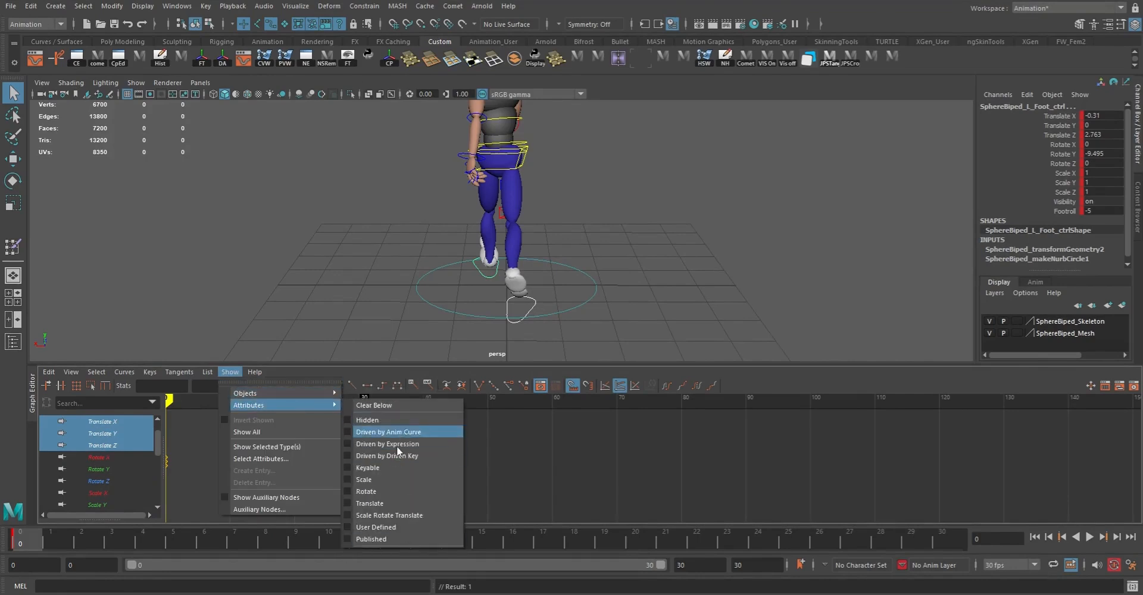
{"action": "left_click", "coordinate": [269, 457]}
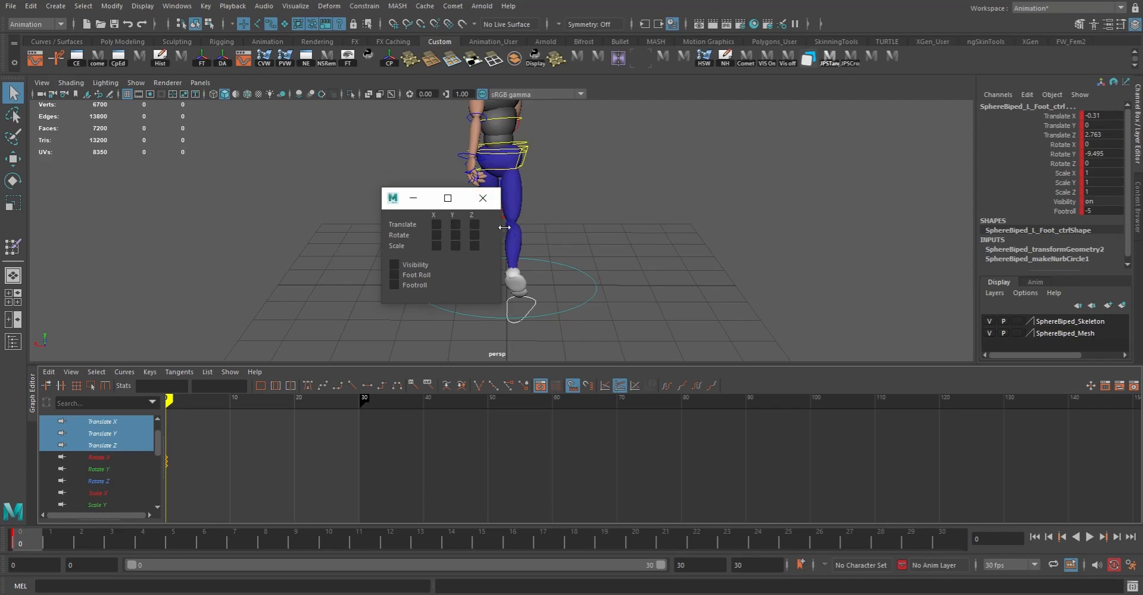
{"action": "left_click", "coordinate": [483, 199]}
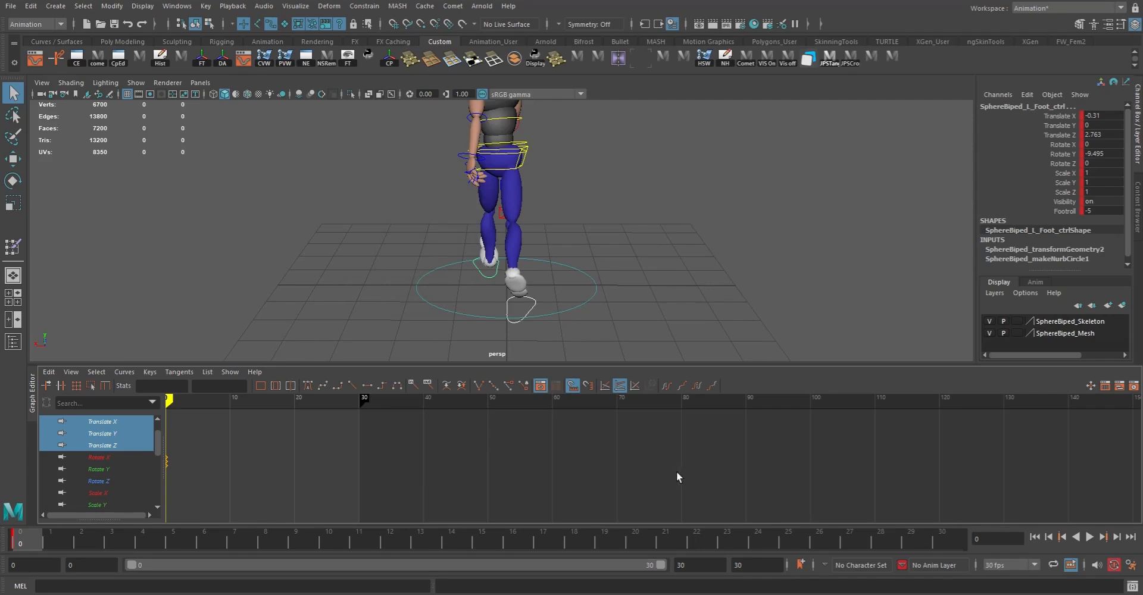
- Key every attribute of all the rig controls at frame 0 and check the root control's keys
{"action": "middle_click_drag", "start_coordinate": [712, 269], "coordinate": [717, 308], "text": "alt"}
{"action": "right_click_drag", "start_coordinate": [717, 308], "coordinate": [584, 277], "text": "alt"}
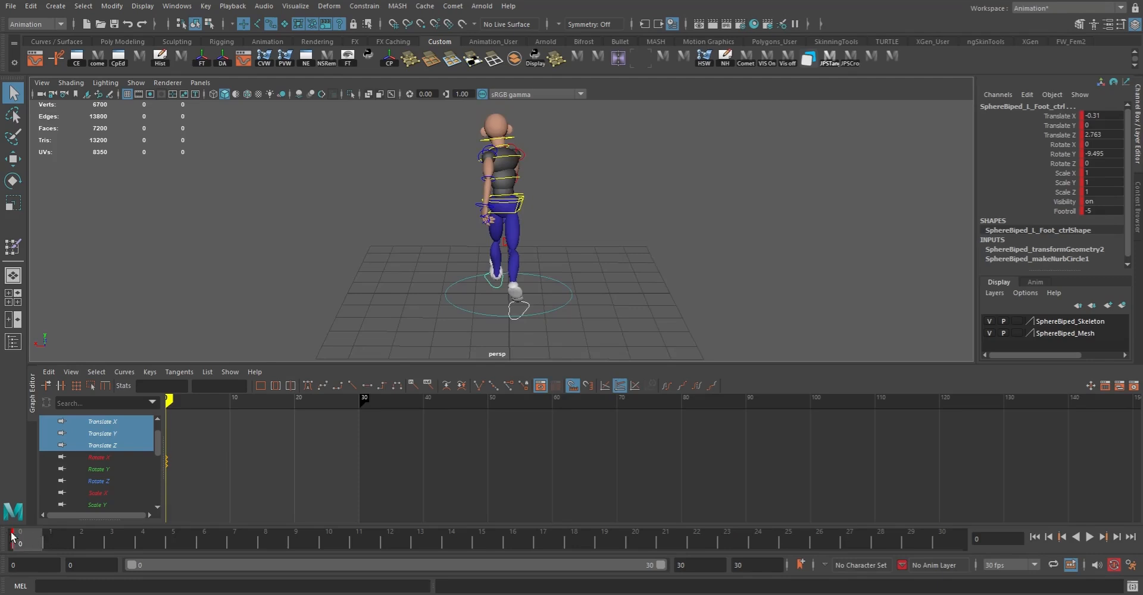
{"action": "left_click_drag", "start_coordinate": [369, 271], "coordinate": [423, 276], "text": "alt"}
{"action": "left_click_drag", "start_coordinate": [409, 110], "coordinate": [616, 283]}
{"action": "left_click_drag", "start_coordinate": [667, 342], "coordinate": [585, 269], "text": "alt"}
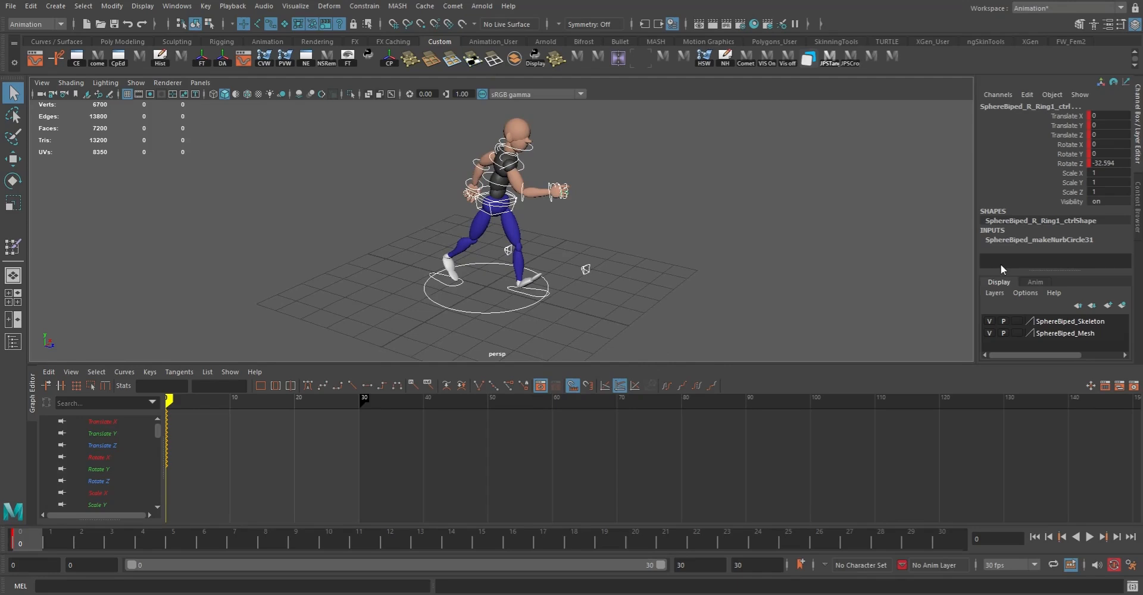
{"action": "key", "text": "s"}
{"action": "left_click", "coordinate": [494, 219]}
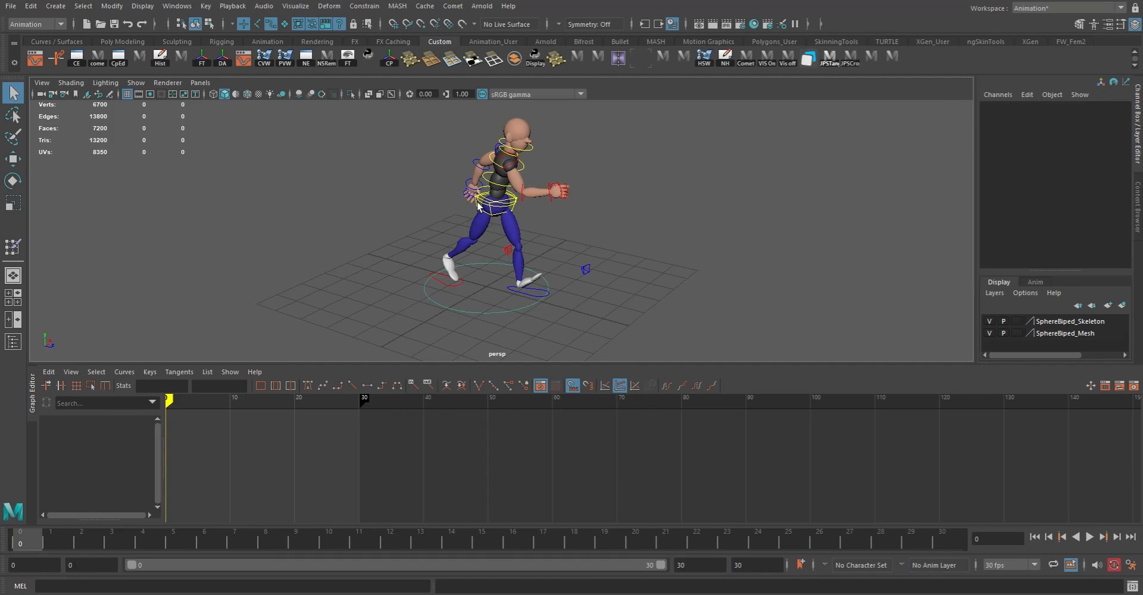
{"action": "left_click", "coordinate": [477, 201]}
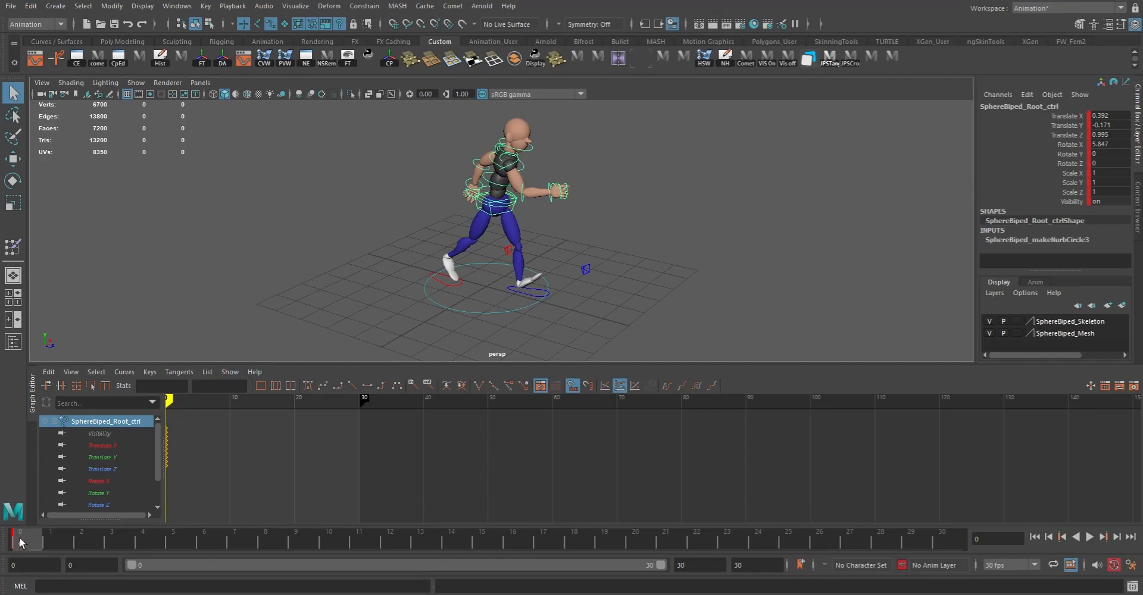
- Select all the rig controls and key the same contact pose on every attribute at frame 30
{"action": "left_click_drag", "start_coordinate": [372, 115], "coordinate": [681, 345]}
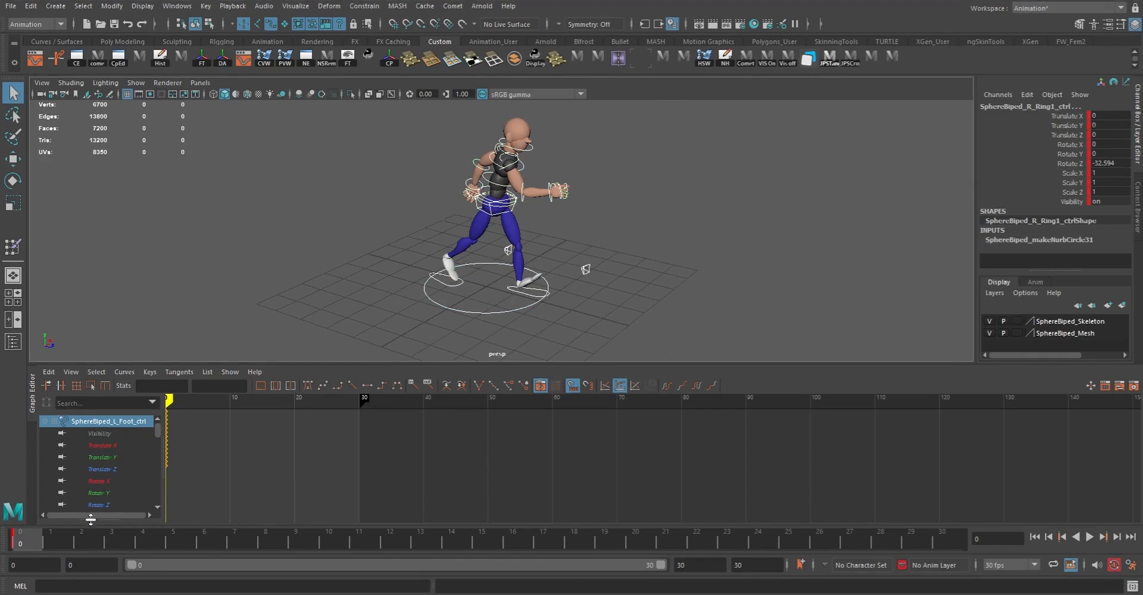
{"action": "left_click_drag", "start_coordinate": [62, 538], "coordinate": [941, 538]}
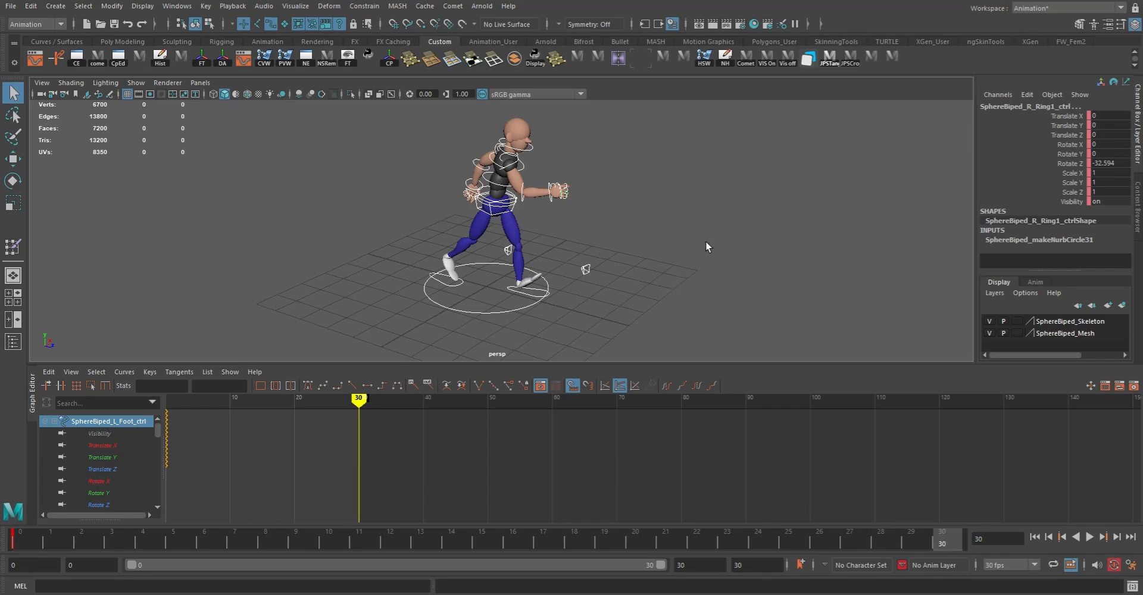
{"action": "key", "text": "s"}
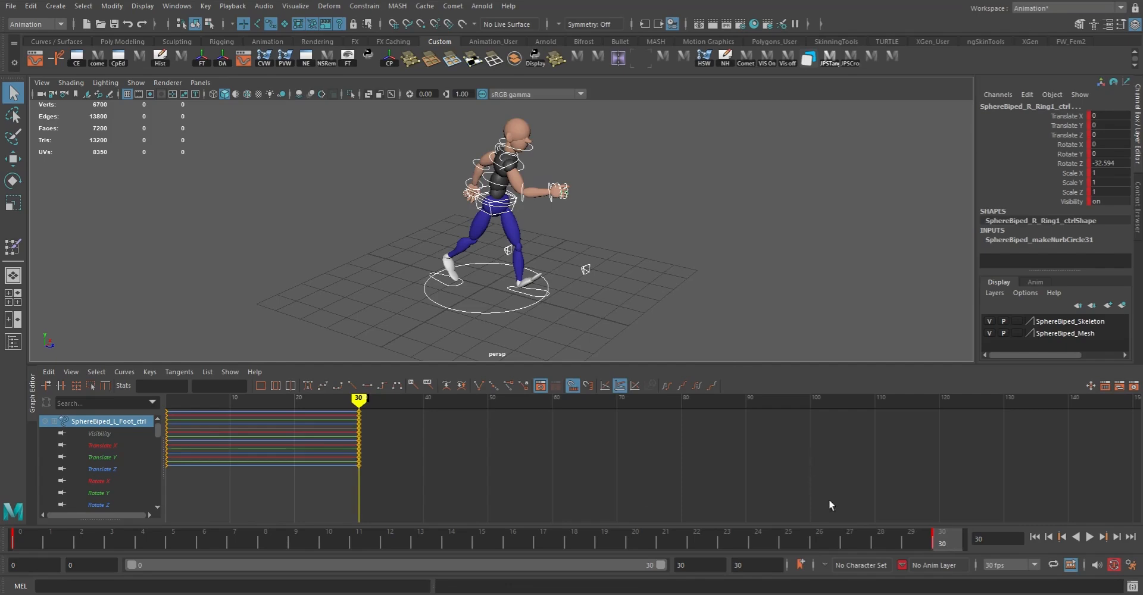
{"action": "key", "text": "space"}
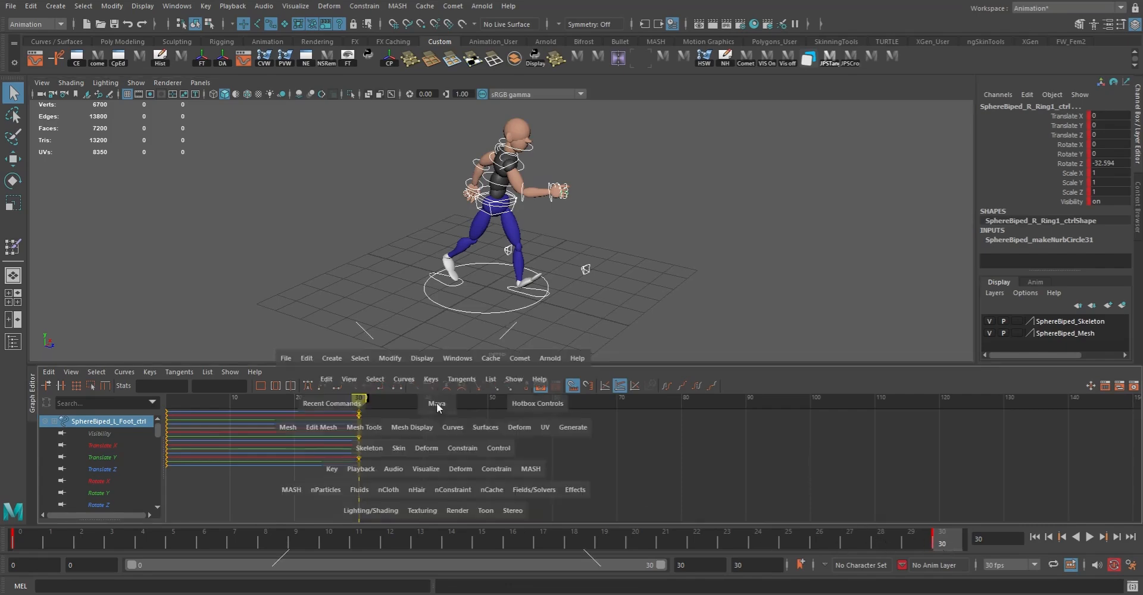
- Play the animation and compare the poses at frames 0 and 30
{"action": "left_click_drag", "start_coordinate": [665, 262], "coordinate": [722, 277], "text": "alt"}
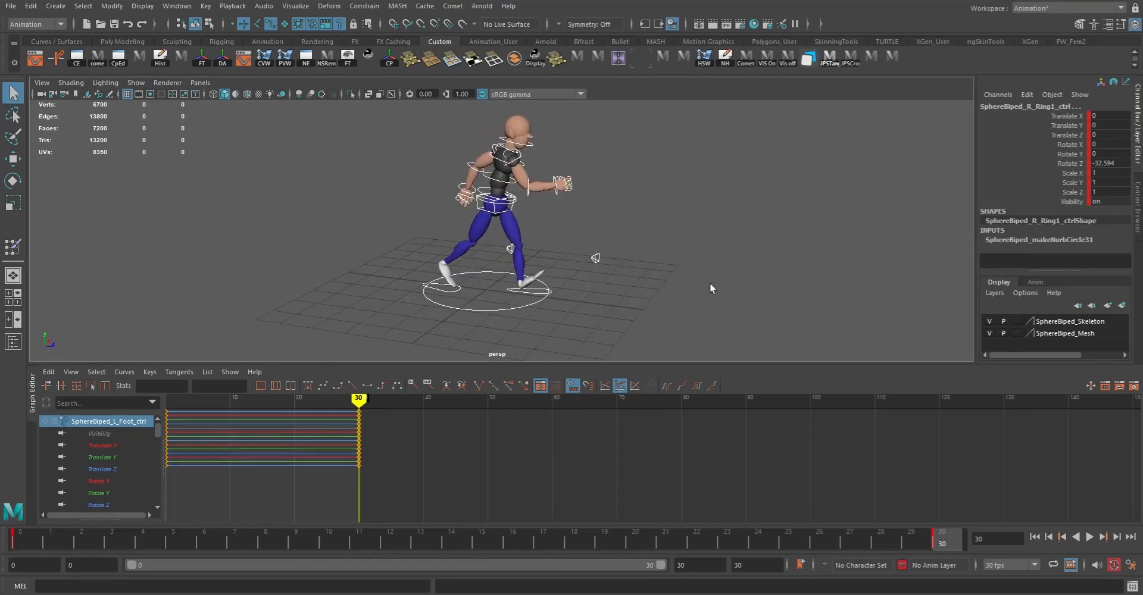
{"action": "key", "text": "alt+v"}
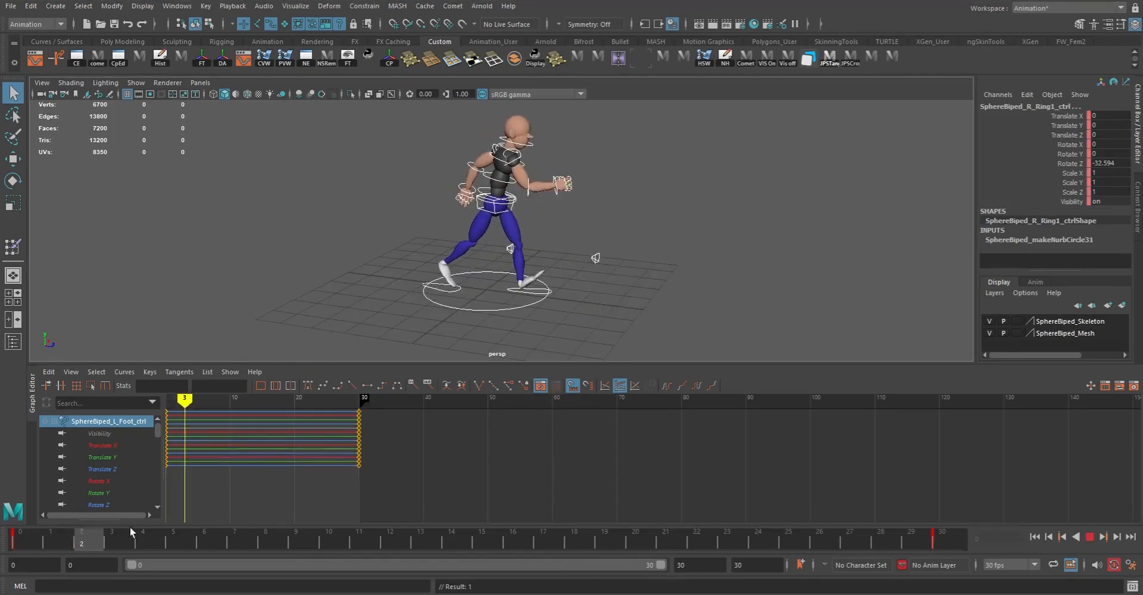
{"action": "left_click_drag", "start_coordinate": [113, 539], "coordinate": [1, 551]}
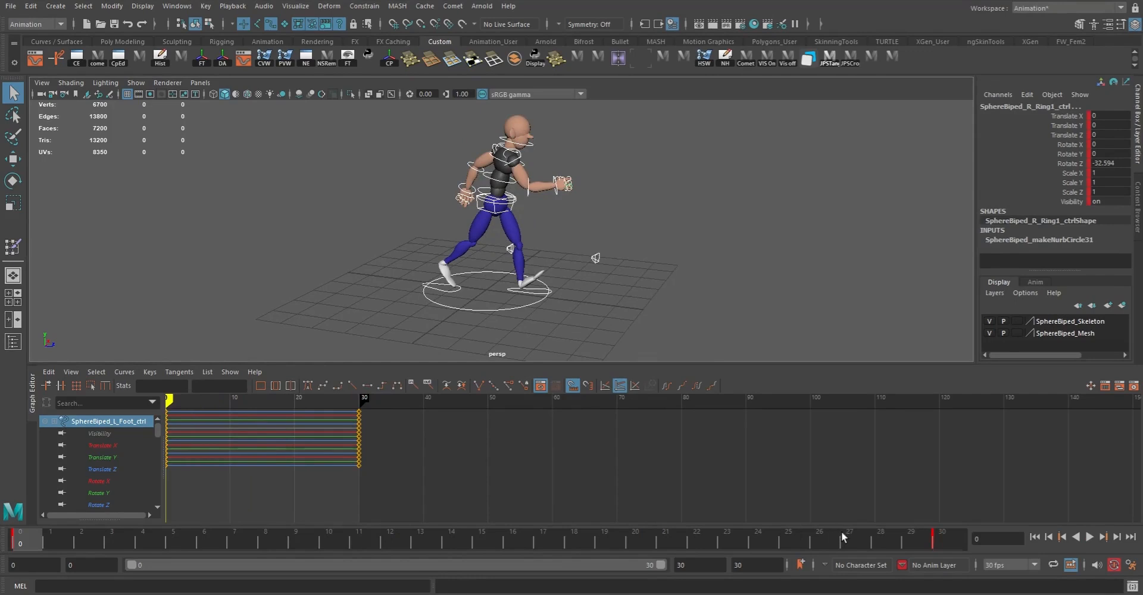
{"action": "left_click", "coordinate": [945, 541]}
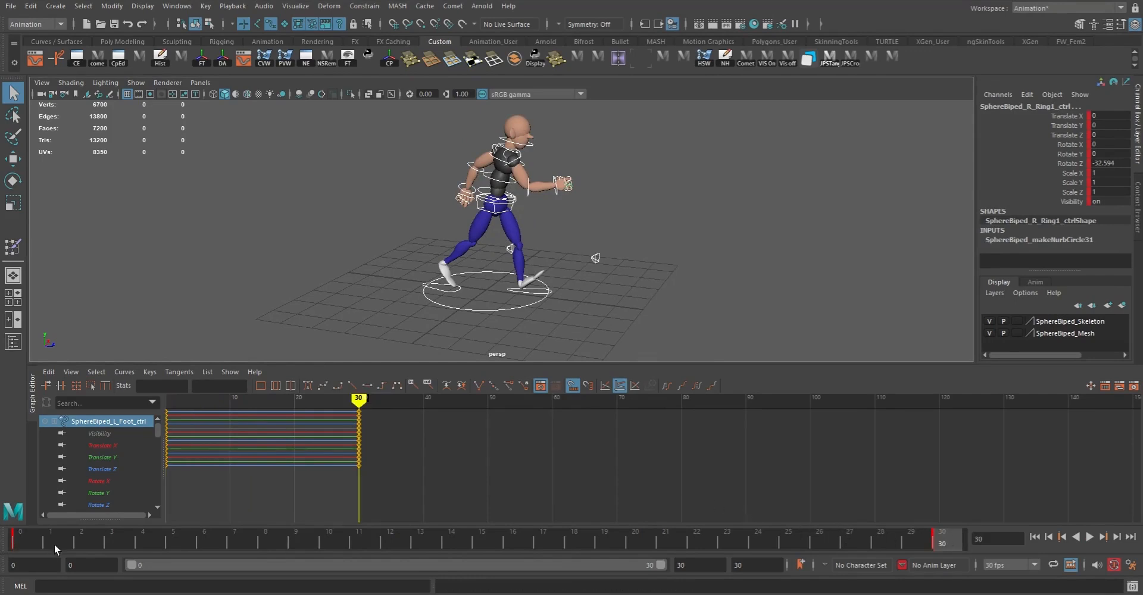
{"action": "left_click", "coordinate": [23, 540]}
{"action": "left_click", "coordinate": [944, 540]}
{"action": "left_click", "coordinate": [16, 543]}
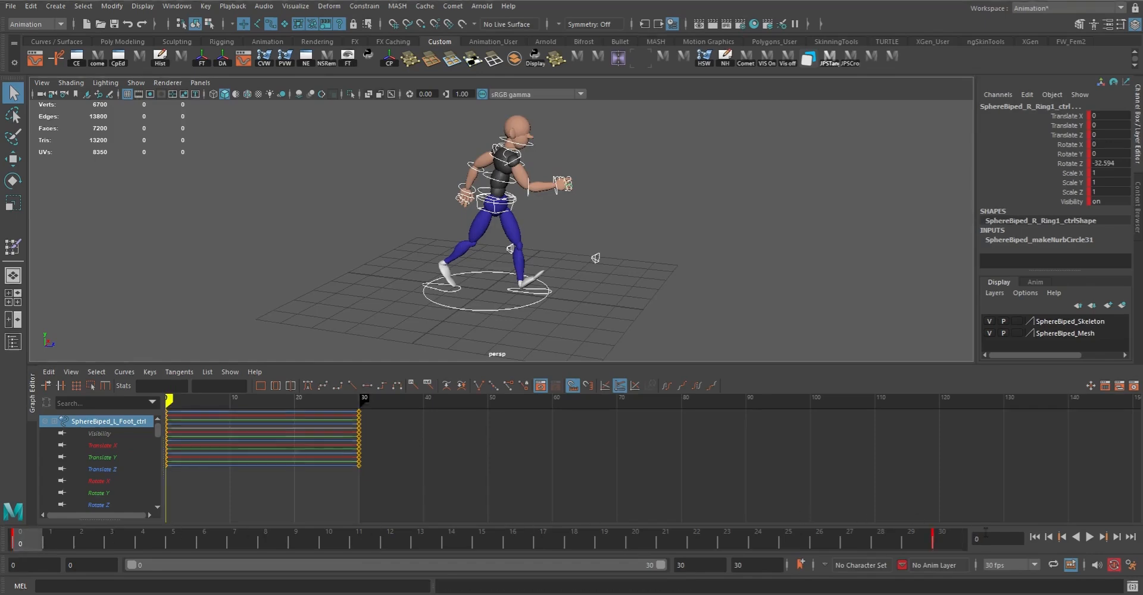
{"action": "left_click", "coordinate": [942, 541]}
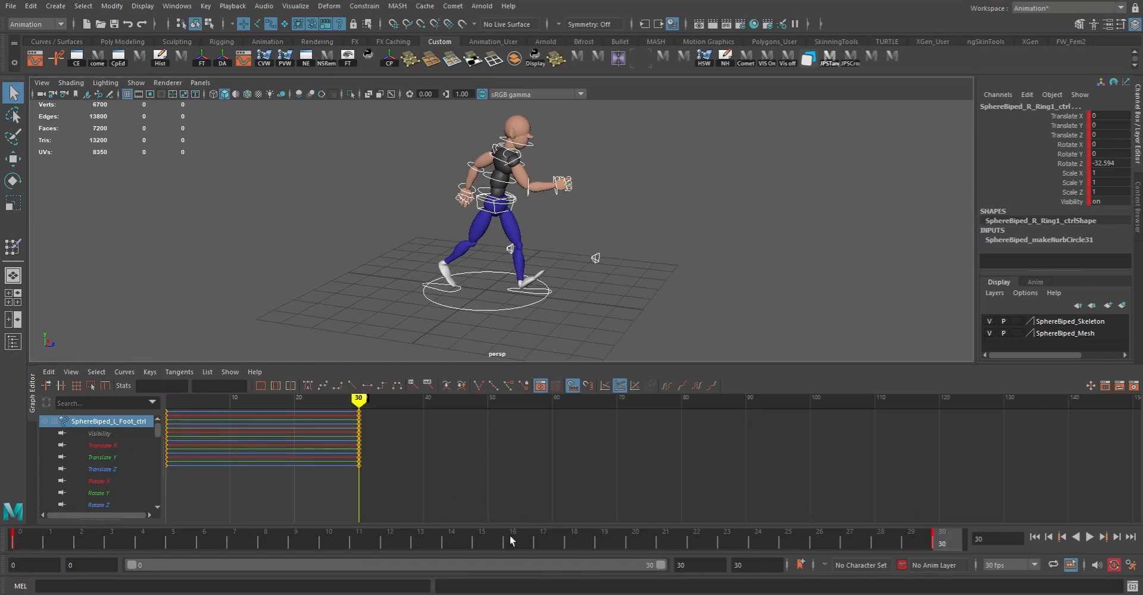
- Move the left foot control forward to about 3.1 on Translate Z at frame 0
{"action": "left_click_drag", "start_coordinate": [661, 359], "coordinate": [500, 353], "text": "alt"}
{"action": "left_click_drag", "start_coordinate": [493, 299], "coordinate": [483, 310], "text": "alt"}
{"action": "left_click", "coordinate": [492, 308]}
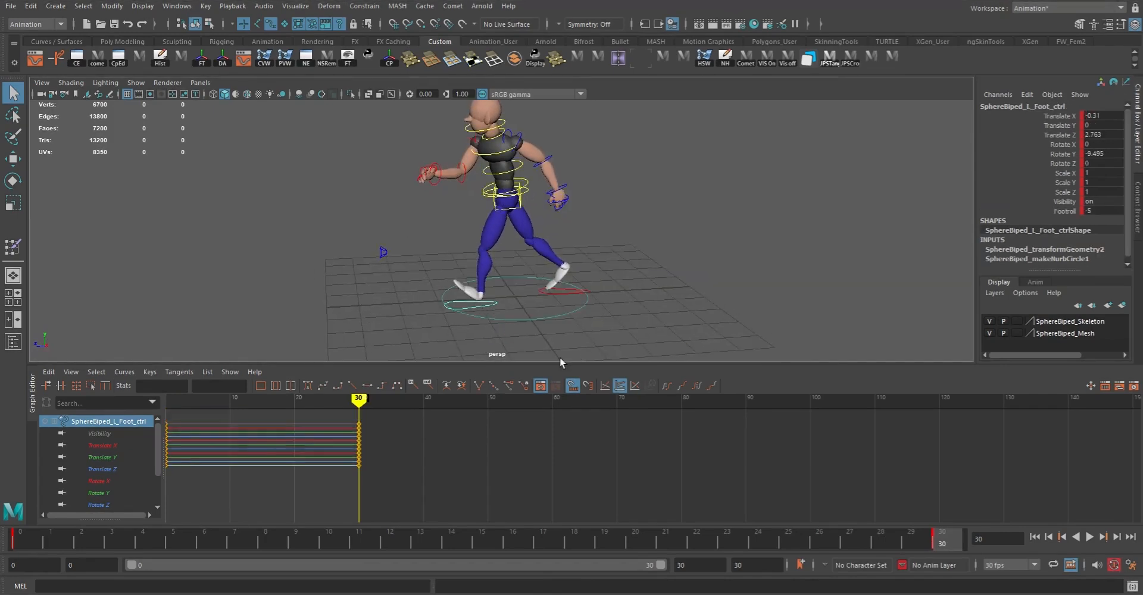
{"action": "left_click", "coordinate": [1034, 537]}
{"action": "key", "text": "w"}
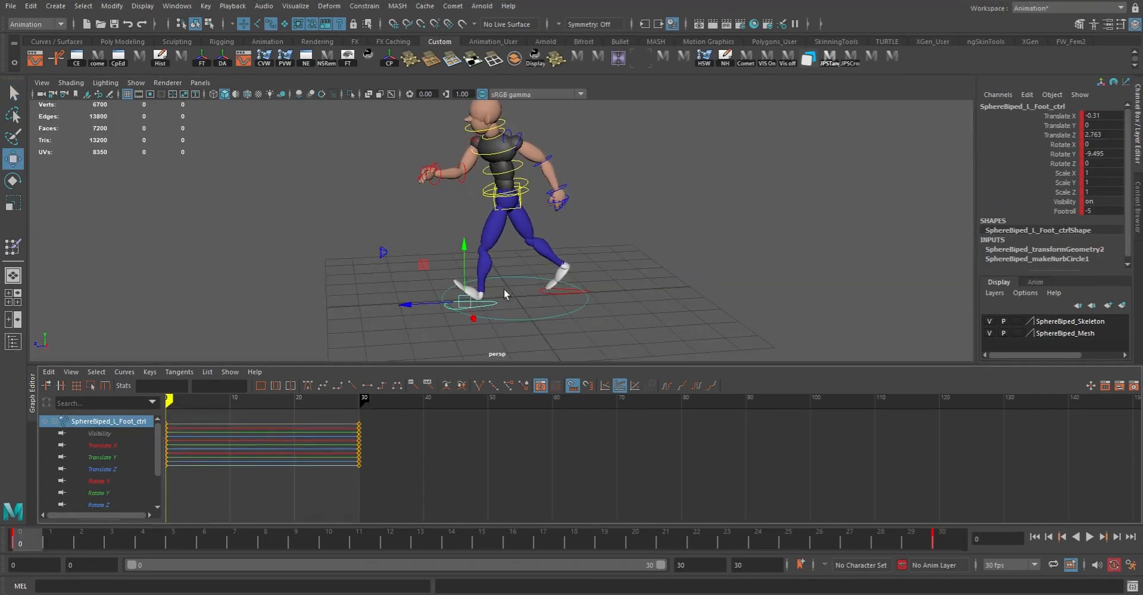
{"action": "left_click_drag", "start_coordinate": [407, 304], "coordinate": [402, 306]}
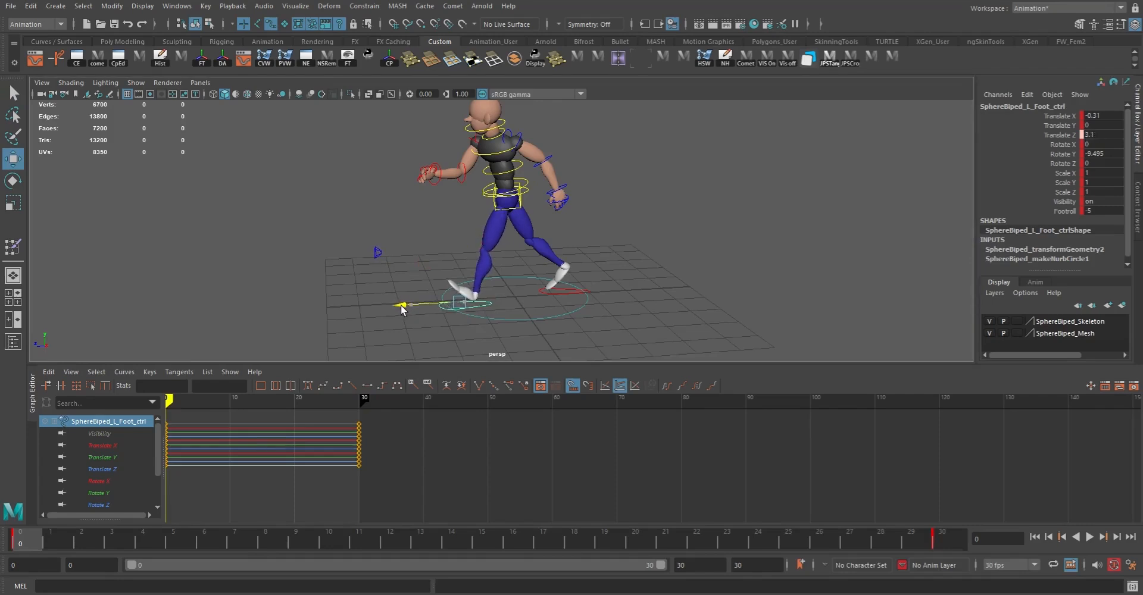
- Play the animation and check the left foot's pose at frame 30 against frame 0
{"action": "key", "text": "alt+v"}
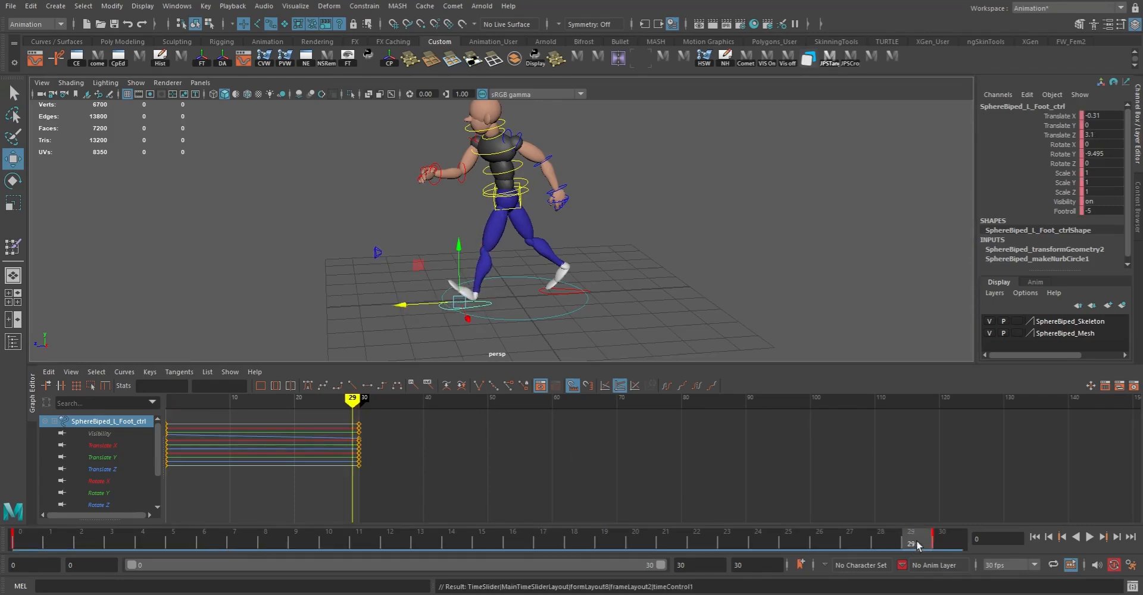
{"action": "left_click_drag", "start_coordinate": [961, 542], "coordinate": [964, 542]}
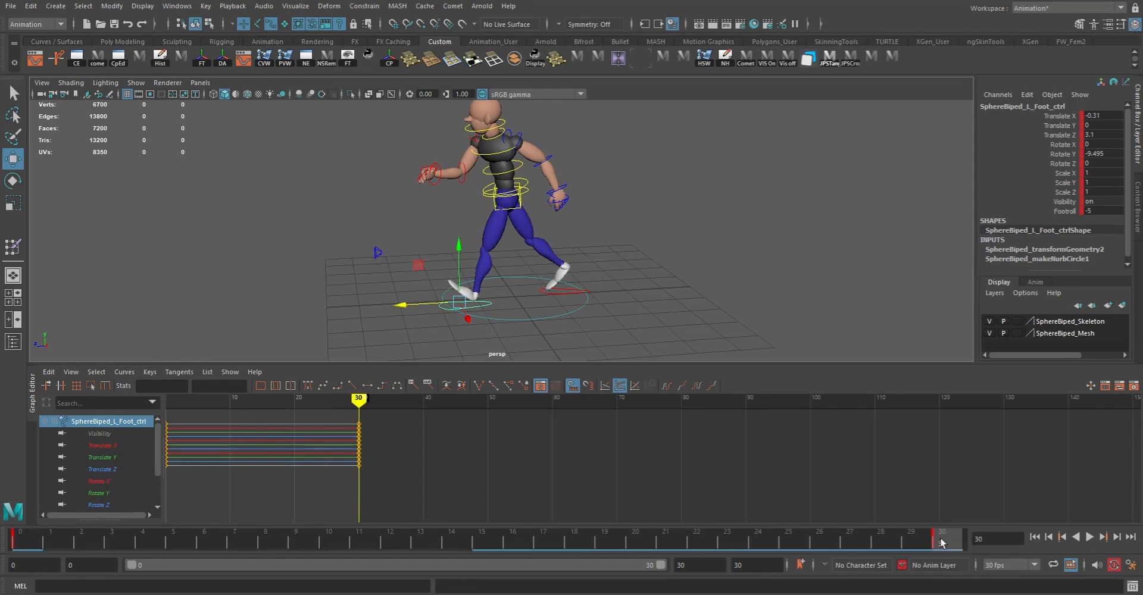
{"action": "key", "text": "alt+v"}
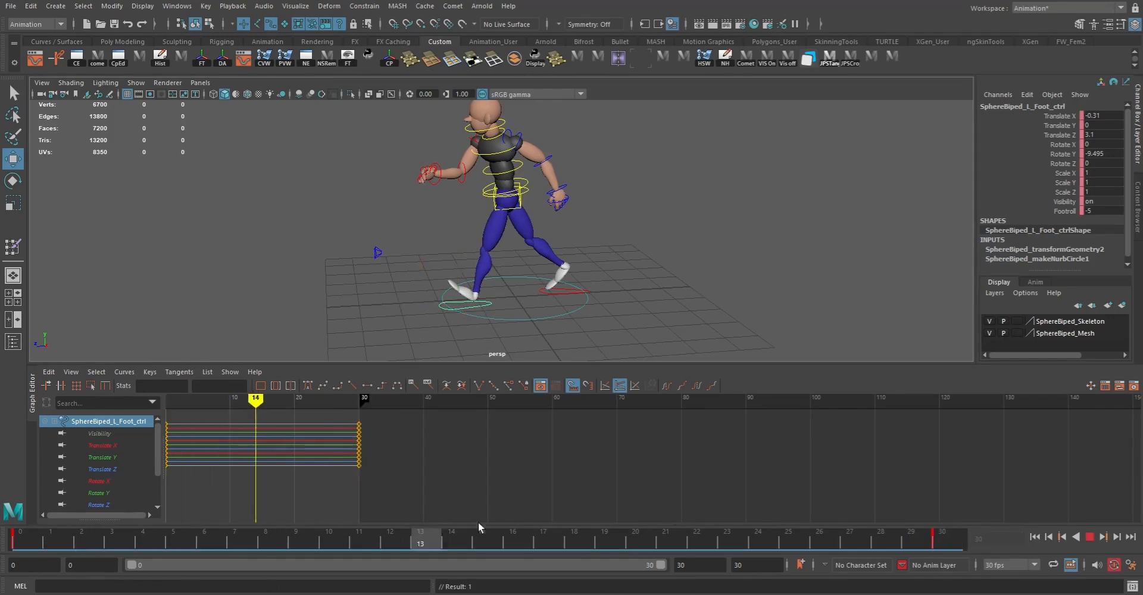
{"action": "left_click", "coordinate": [12, 546]}
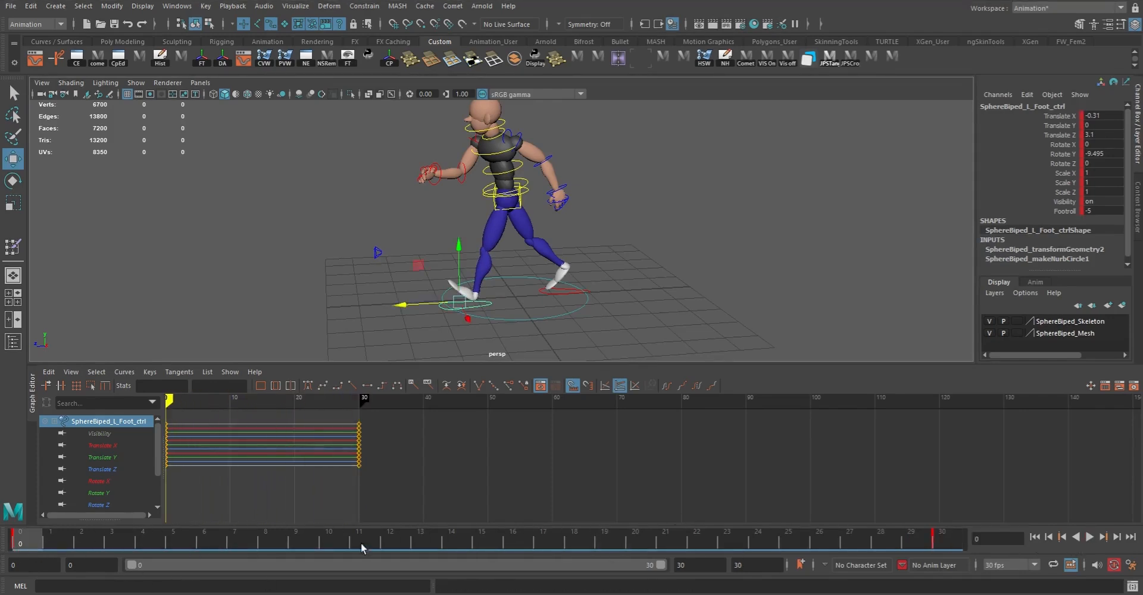
{"action": "left_click_drag", "start_coordinate": [688, 331], "coordinate": [525, 243], "text": "alt"}
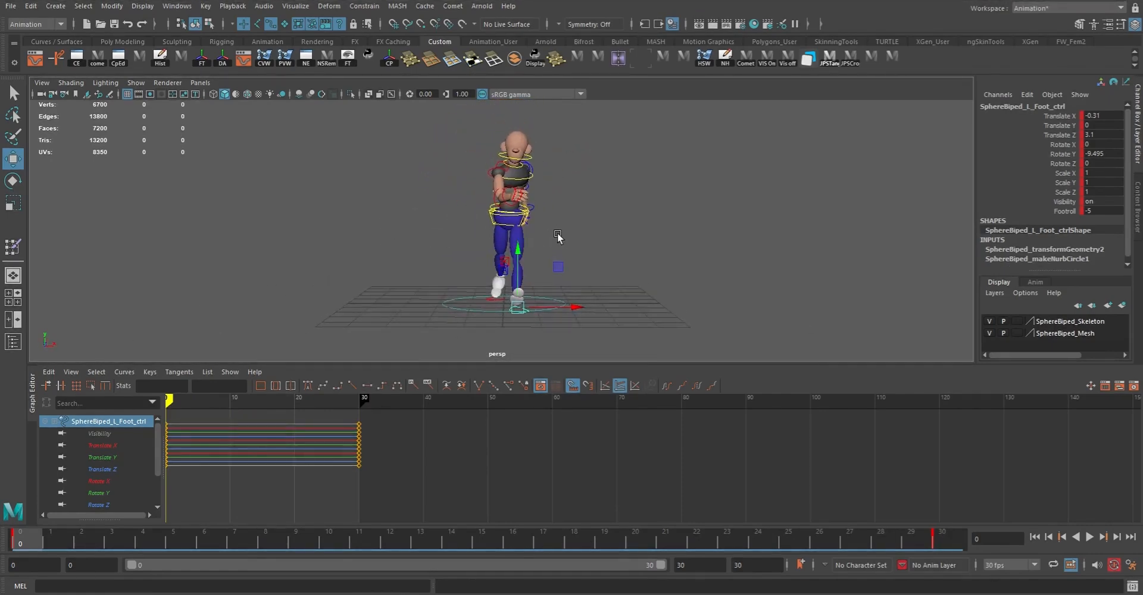
{"action": "left_click_drag", "start_coordinate": [467, 205], "coordinate": [587, 216], "text": "alt"}
{"action": "left_click_drag", "start_coordinate": [489, 207], "coordinate": [533, 221], "text": "alt"}
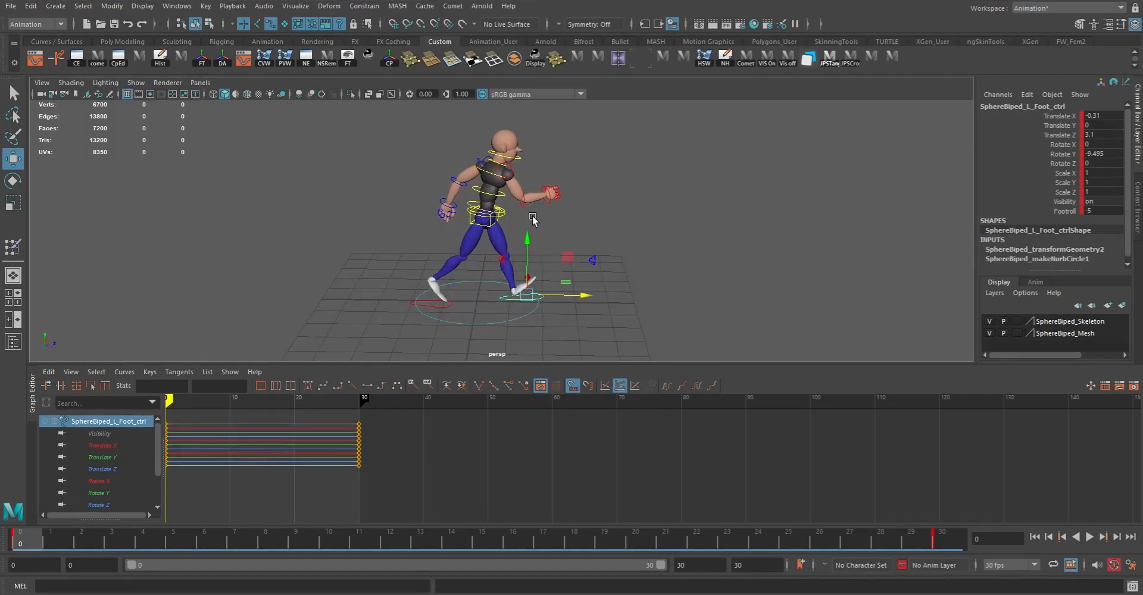
{"action": "left_click", "coordinate": [455, 7]}
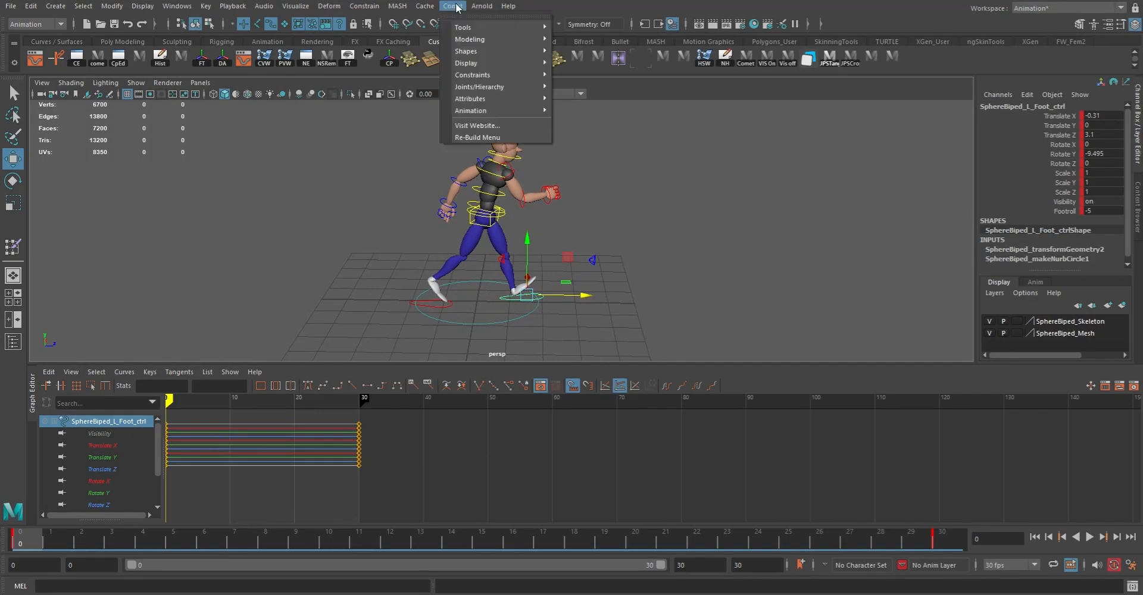
{"action": "left_click", "coordinate": [455, 7]}
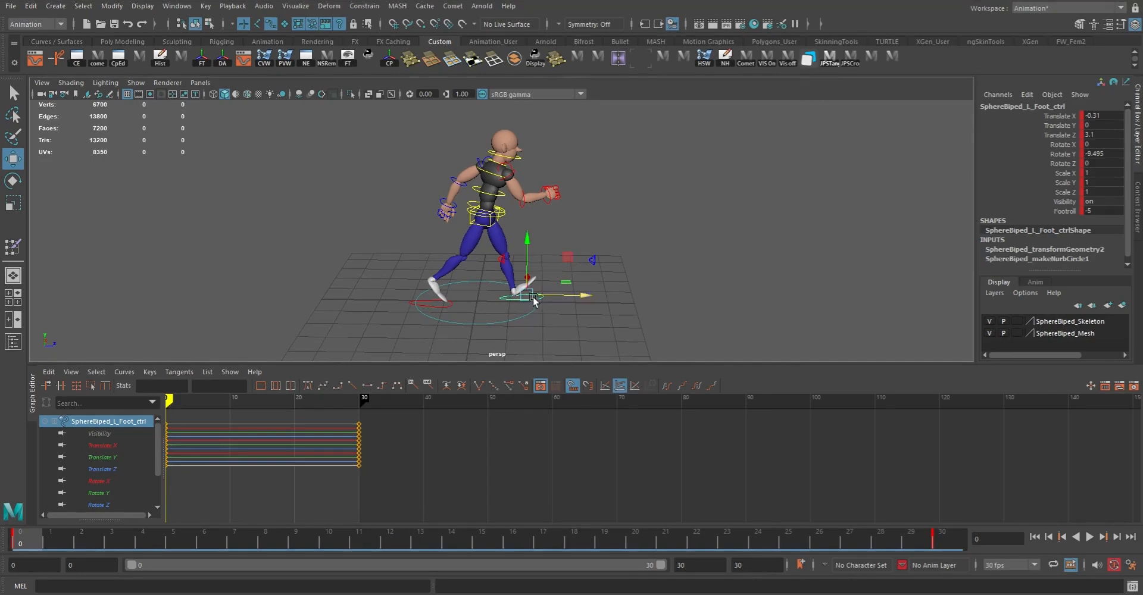
{"action": "left_click_drag", "start_coordinate": [574, 324], "coordinate": [480, 303], "text": "alt"}
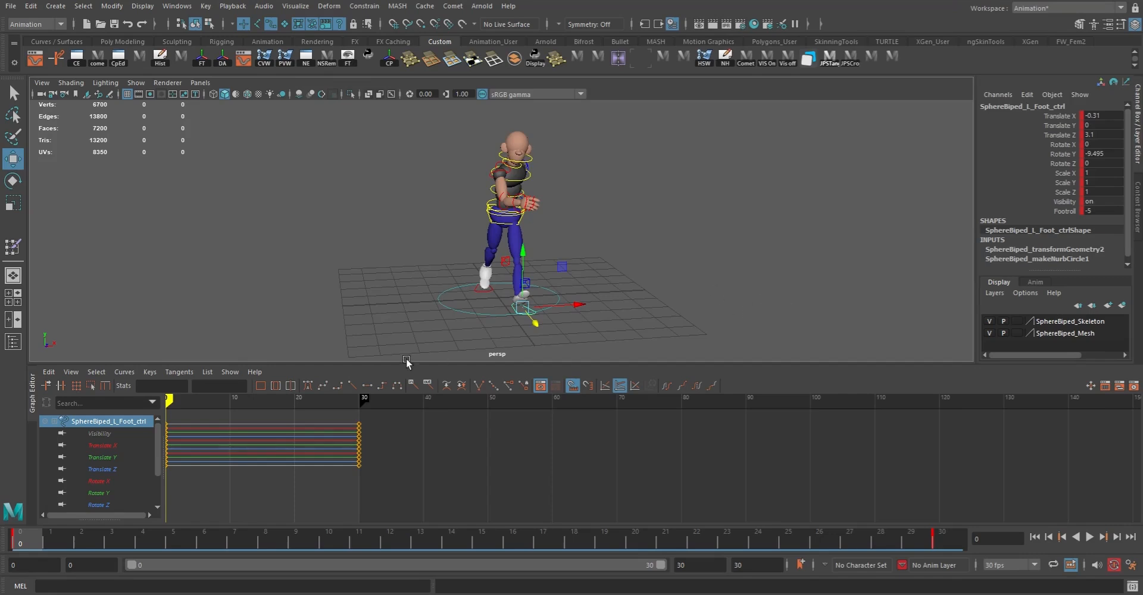
- Copy the left foot control's keys at frame 0
{"action": "left_click_drag", "start_coordinate": [559, 308], "coordinate": [649, 298], "text": "alt"}
{"action": "left_click_drag", "start_coordinate": [488, 273], "coordinate": [513, 276], "text": "alt"}
{"action": "left_click_drag", "start_coordinate": [417, 312], "coordinate": [477, 288], "text": "alt"}
{"action": "middle_click_drag", "start_coordinate": [477, 289], "coordinate": [485, 235], "text": "alt"}
{"action": "right_click_drag", "start_coordinate": [500, 298], "coordinate": [534, 311], "text": "alt"}
{"action": "left_click_drag", "start_coordinate": [533, 311], "coordinate": [554, 294], "text": "alt"}
{"action": "middle_click_drag", "start_coordinate": [498, 250], "coordinate": [485, 312], "text": "alt"}
{"action": "key", "text": "q"}
{"action": "left_click", "coordinate": [420, 326]}
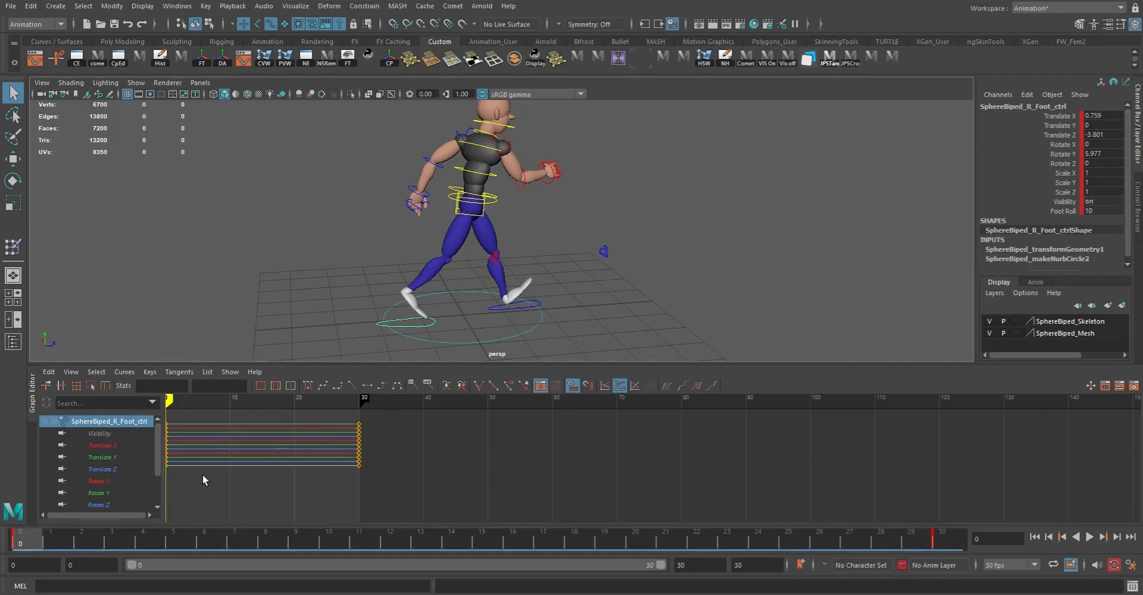
{"action": "left_click", "coordinate": [522, 309]}
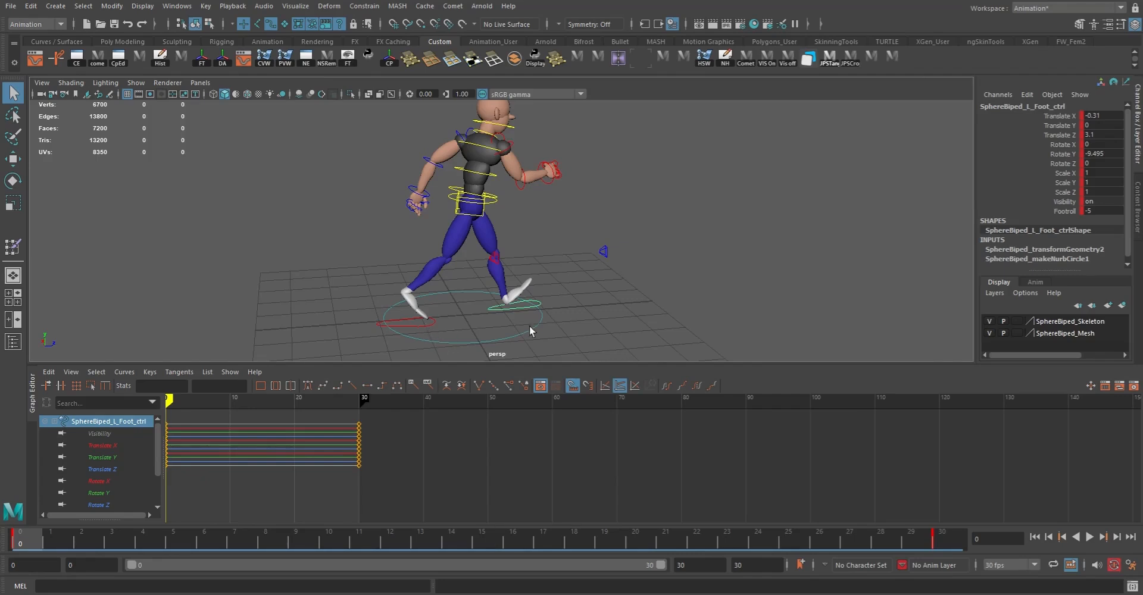
{"action": "right_click", "coordinate": [28, 542]}
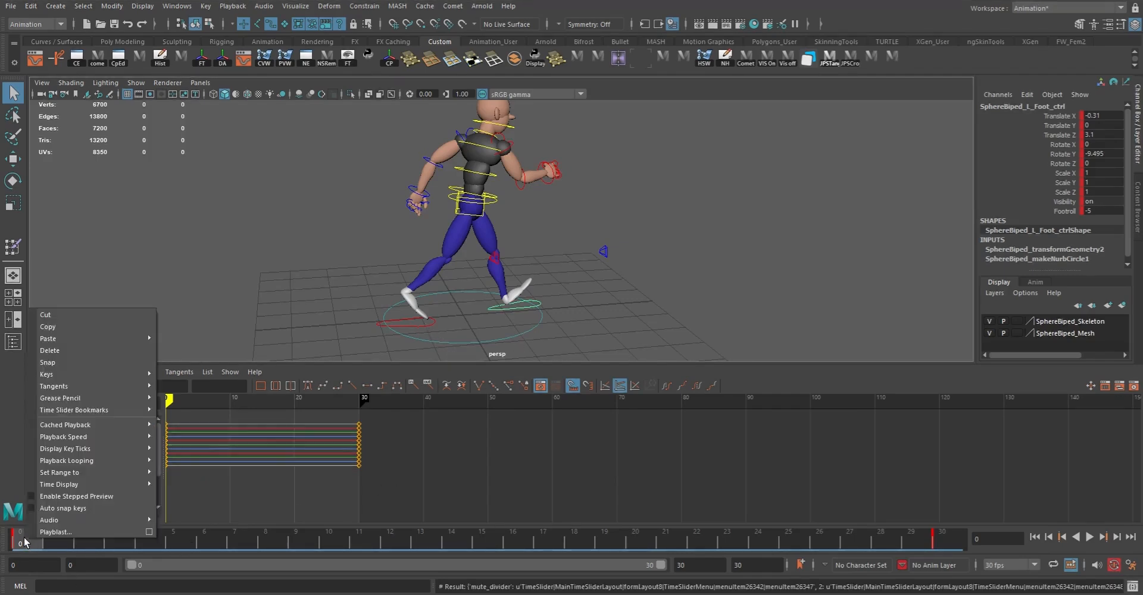
{"action": "left_click", "coordinate": [45, 331]}
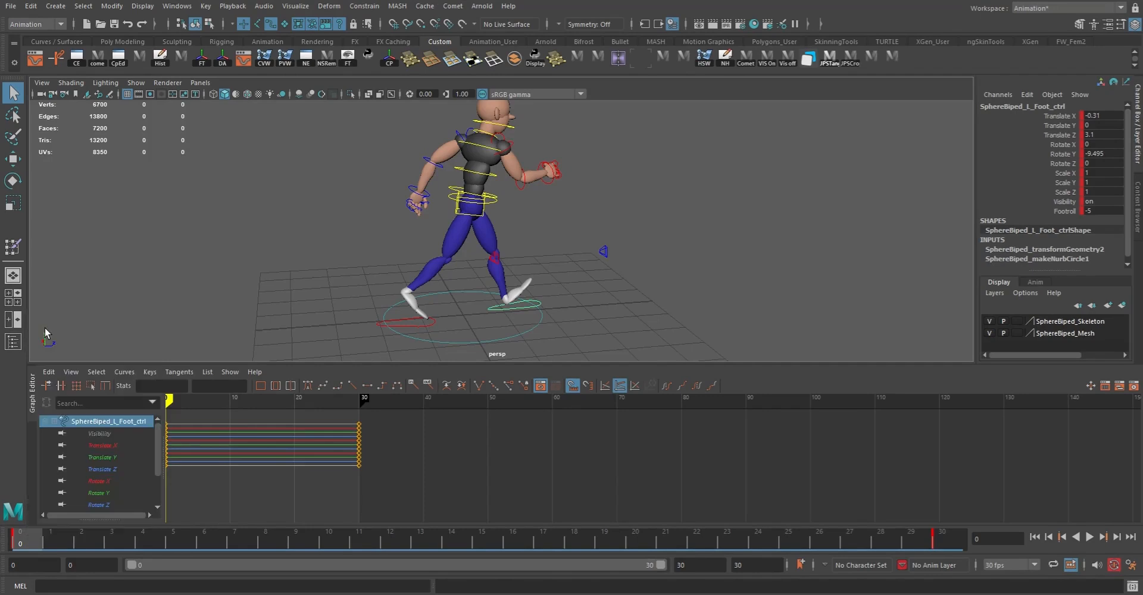
- Paste the copied left foot keys onto the right foot control at frame 15
{"action": "left_click", "coordinate": [418, 326]}
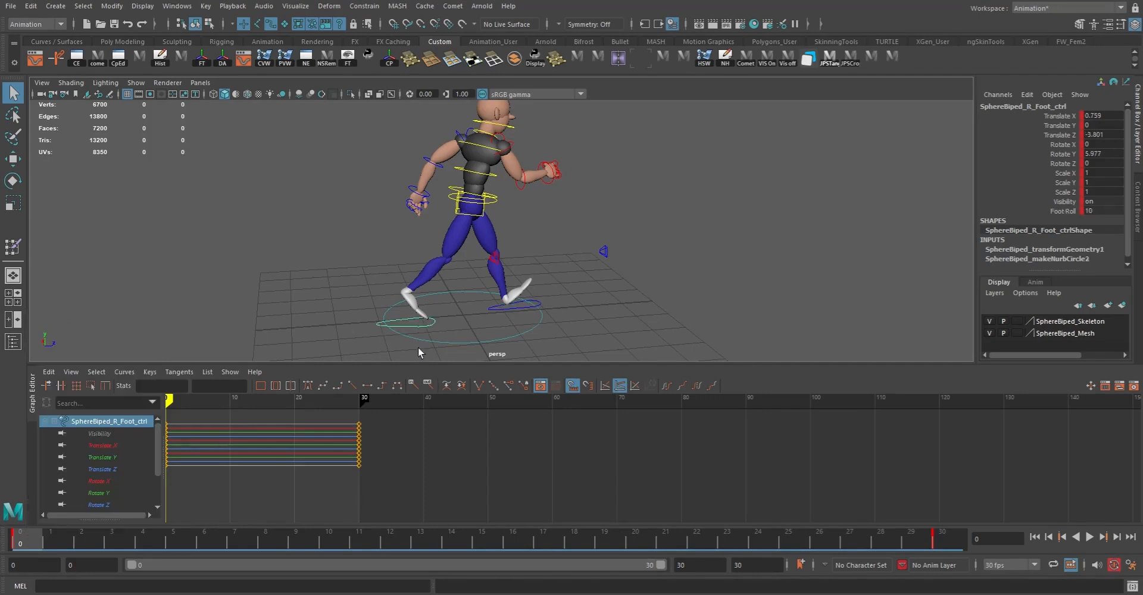
{"action": "left_click", "coordinate": [486, 546]}
{"action": "right_click", "coordinate": [487, 545]}
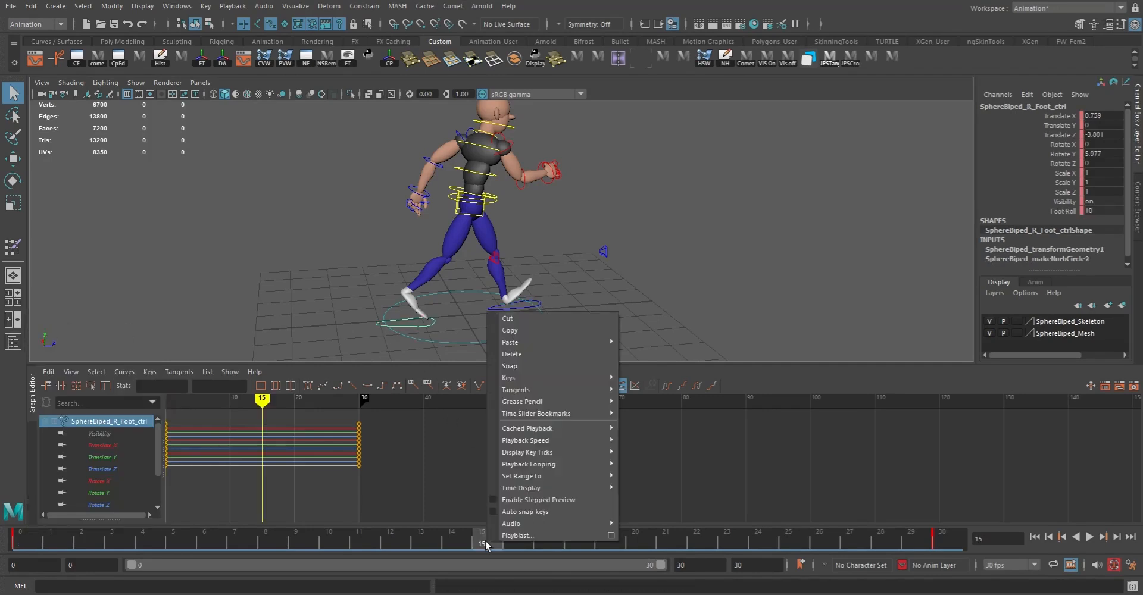
{"action": "mouse_move", "coordinate": [526, 342]}
{"action": "left_click", "coordinate": [665, 342]}
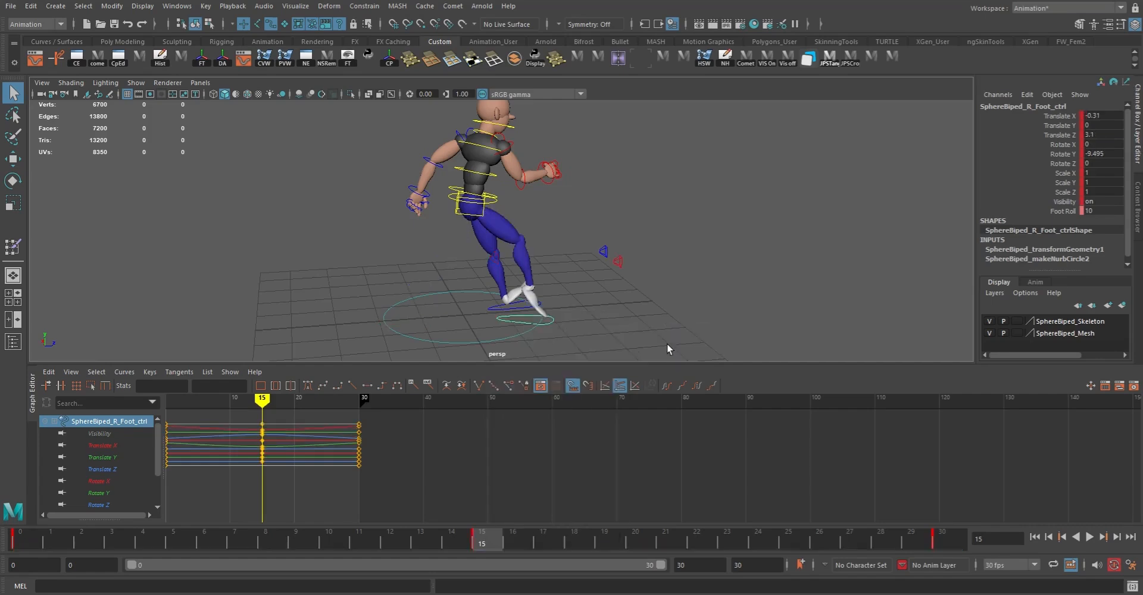
- Set the right foot control's Foot Roll to -5 at frame 15
{"action": "left_click_drag", "start_coordinate": [594, 312], "coordinate": [729, 303], "text": "alt"}
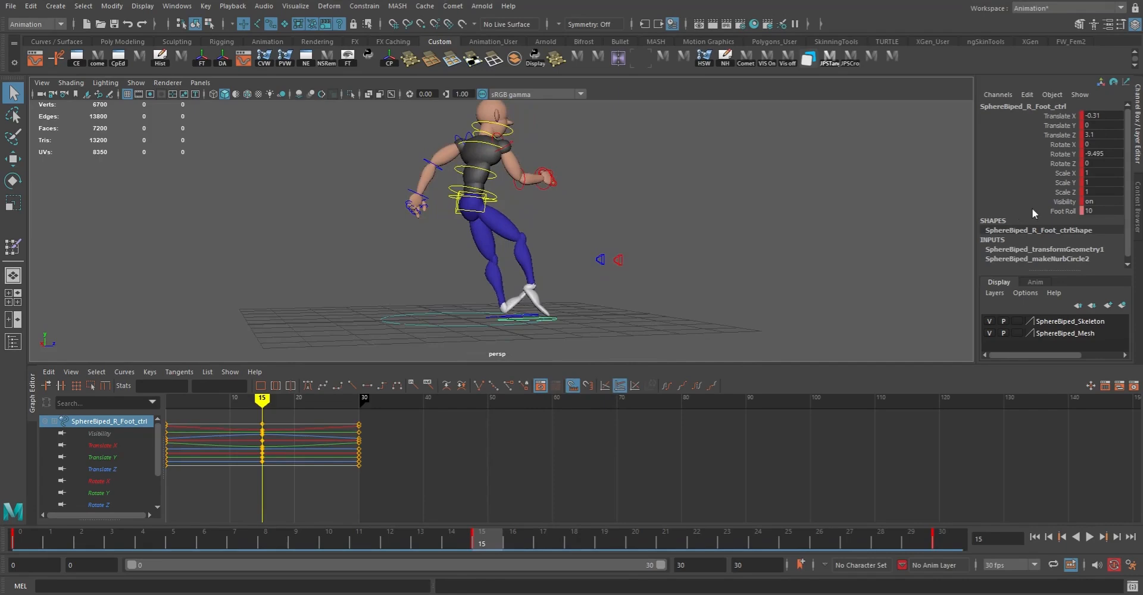
{"action": "left_click", "coordinate": [1060, 211]}
{"action": "middle_click_drag", "start_coordinate": [619, 250], "coordinate": [656, 270]}
{"action": "left_click_drag", "start_coordinate": [656, 269], "coordinate": [512, 275], "text": "alt"}
{"action": "right_click_drag", "start_coordinate": [511, 275], "coordinate": [615, 283], "text": "alt"}
{"action": "left_click_drag", "start_coordinate": [615, 283], "coordinate": [595, 335], "text": "alt"}
{"action": "middle_click_drag", "start_coordinate": [595, 335], "coordinate": [606, 227], "text": "alt"}
{"action": "left_click_drag", "start_coordinate": [606, 227], "coordinate": [607, 261], "text": "alt"}
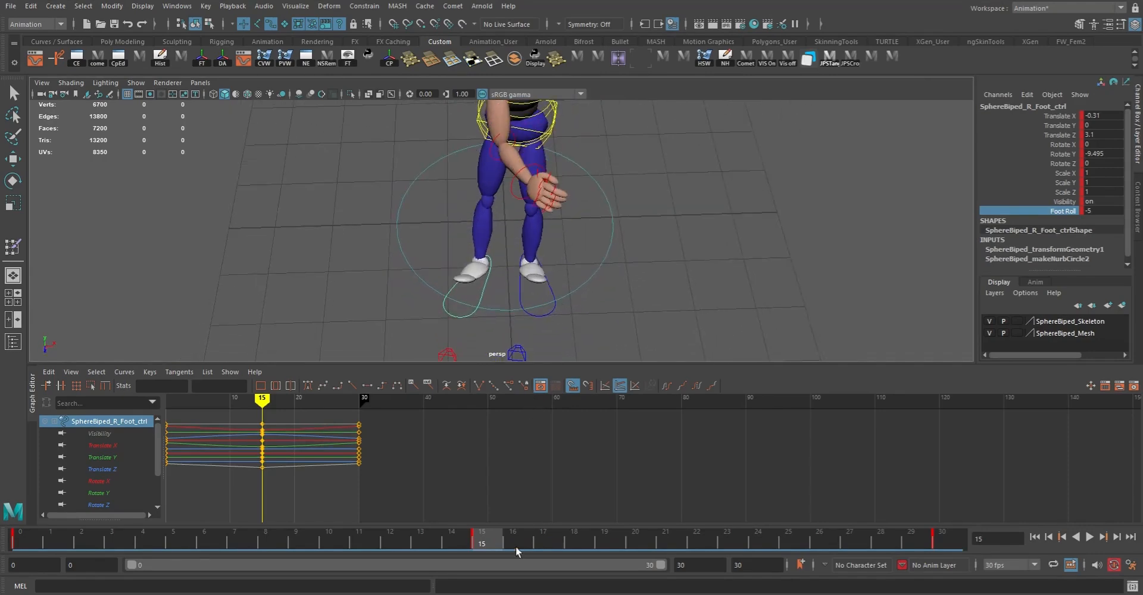
- Copy the right foot control's keys at frame 0 and paste them onto the left foot control at frame 15
{"action": "key", "text": "alt+v"}
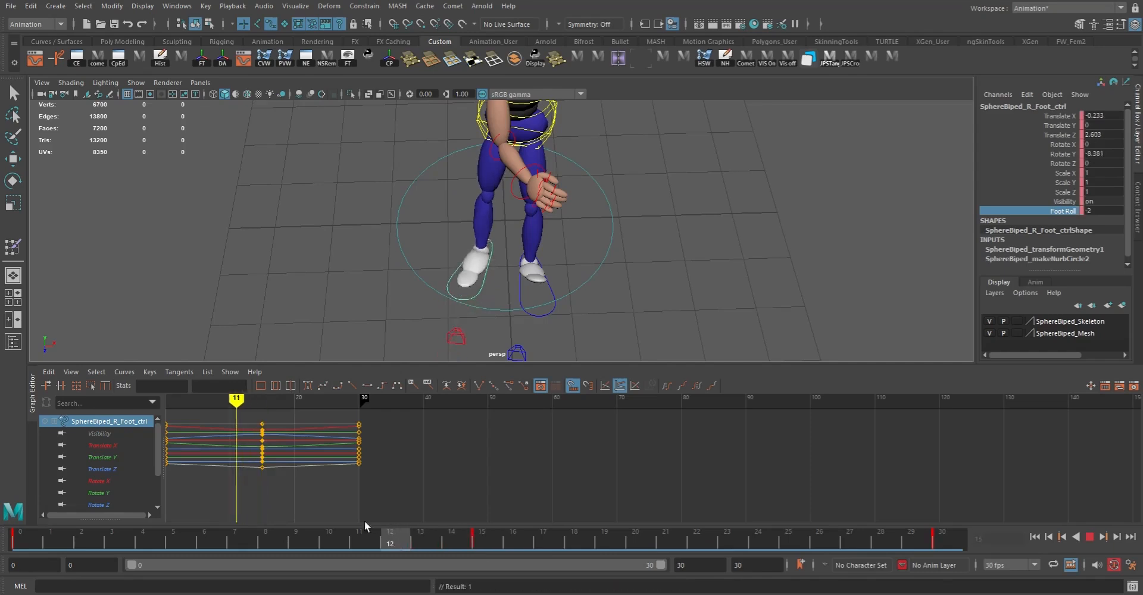
{"action": "key", "text": "alt+v"}
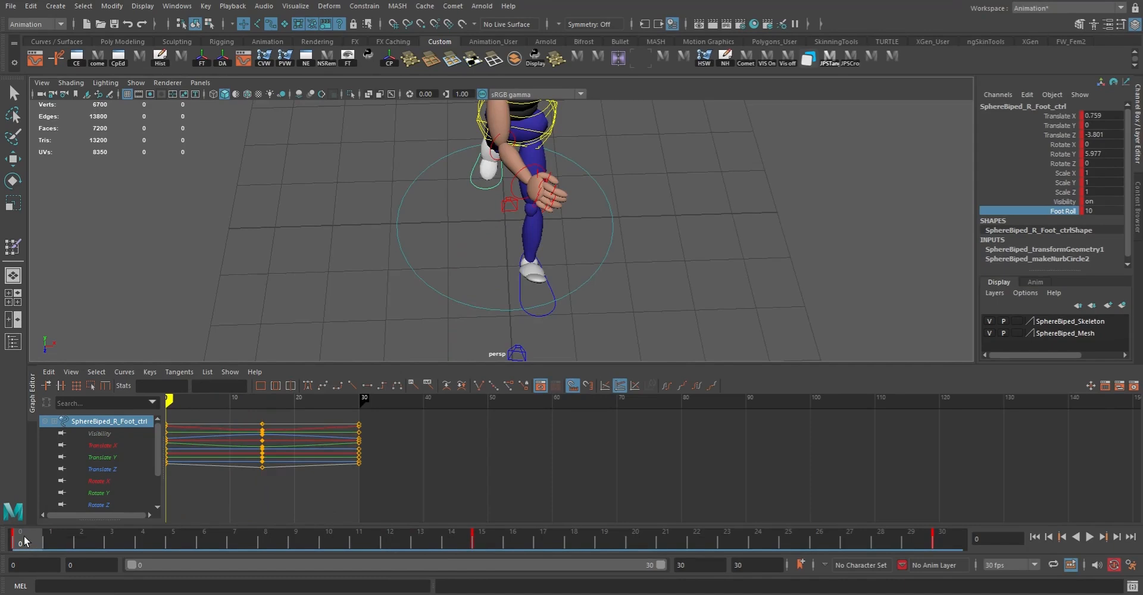
{"action": "right_click", "coordinate": [25, 541]}
{"action": "left_click", "coordinate": [64, 325]}
{"action": "left_click", "coordinate": [517, 297]}
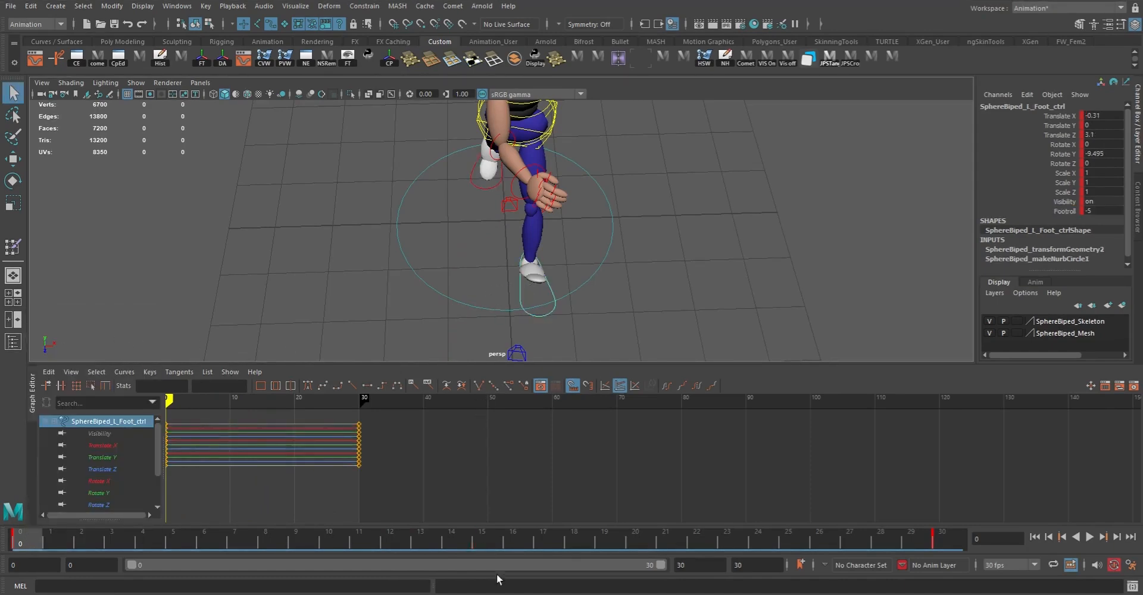
{"action": "left_click", "coordinate": [484, 537]}
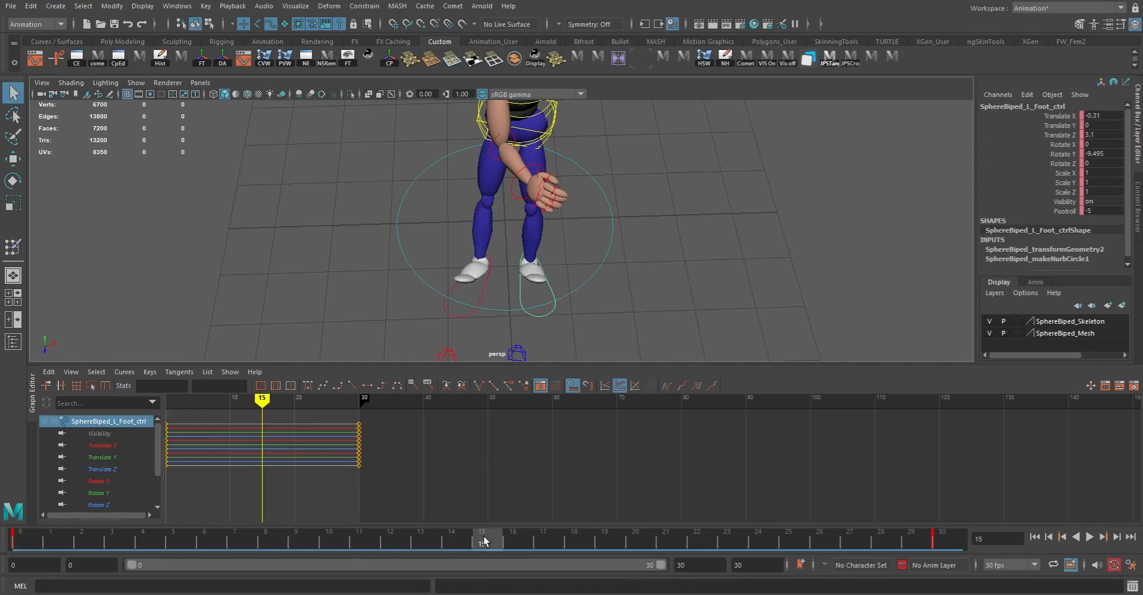
{"action": "right_click", "coordinate": [484, 540]}
{"action": "mouse_move", "coordinate": [548, 341]}
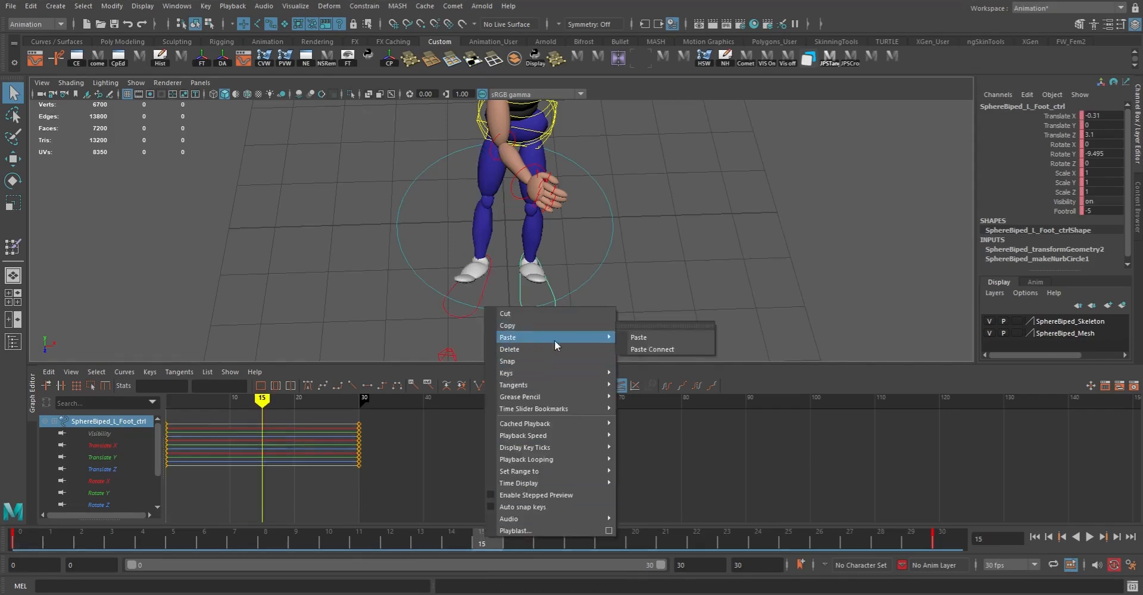
{"action": "left_click", "coordinate": [659, 336]}
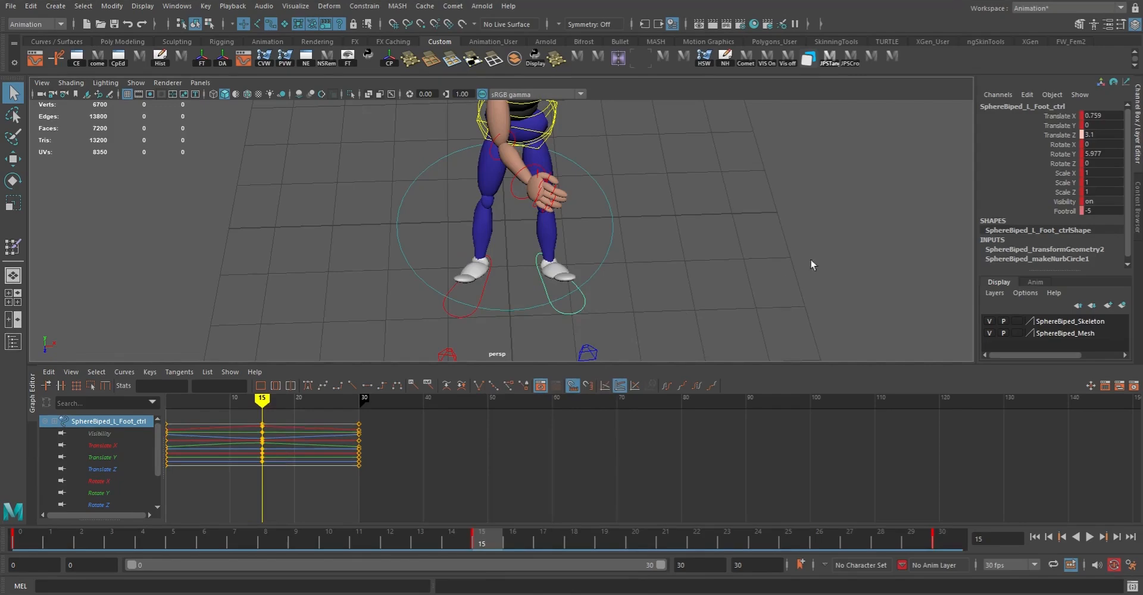
- Set the left foot control's Footroll to 10 at frame 15
{"action": "left_click_drag", "start_coordinate": [679, 244], "coordinate": [560, 328], "text": "alt"}
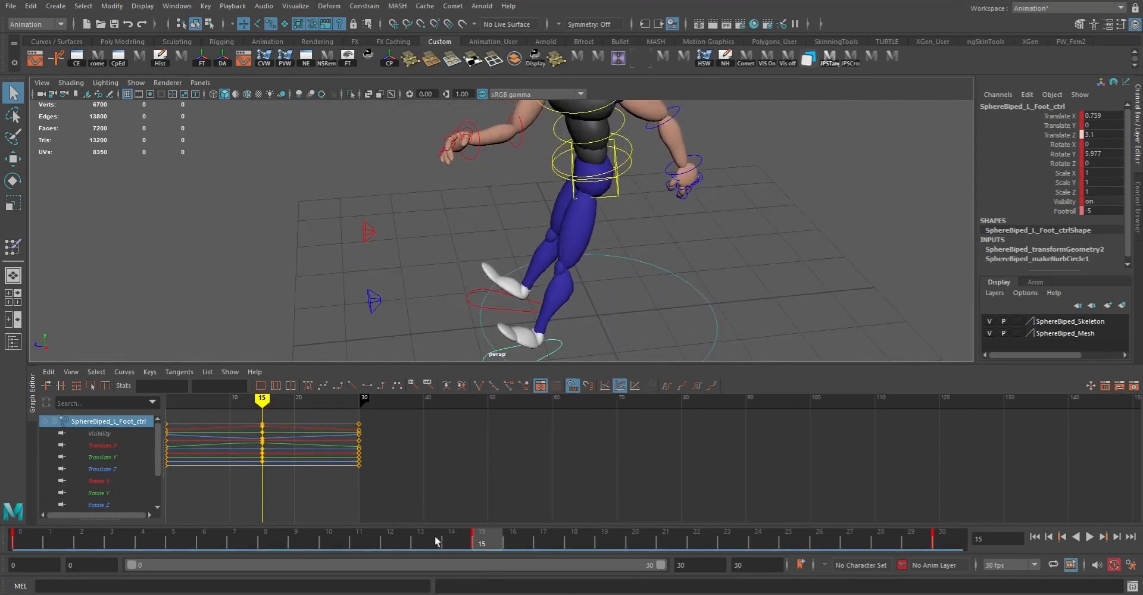
{"action": "key", "text": "alt+v"}
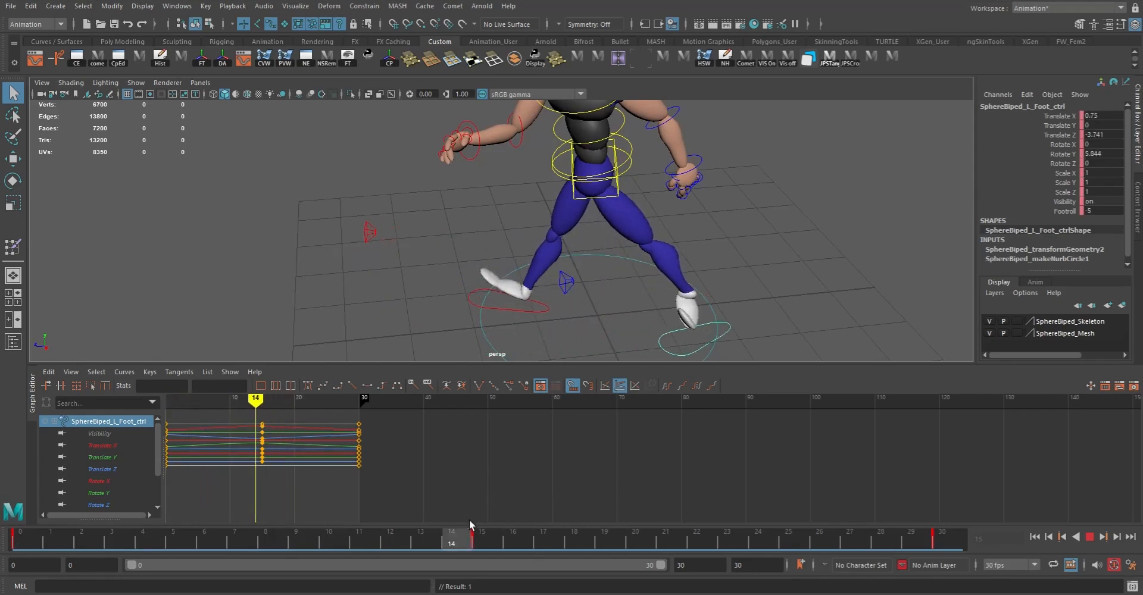
{"action": "key", "text": "alt+v"}
{"action": "left_click_drag", "start_coordinate": [757, 252], "coordinate": [866, 234], "text": "alt"}
{"action": "left_click", "coordinate": [1065, 211]}
{"action": "middle_click_drag", "start_coordinate": [851, 232], "coordinate": [954, 238]}
- At frame 15, set Translate X to -0.759 on the left foot control and 0.31 on the right foot control
{"action": "left_click_drag", "start_coordinate": [940, 241], "coordinate": [659, 209], "text": "alt"}
{"action": "key", "text": "w"}
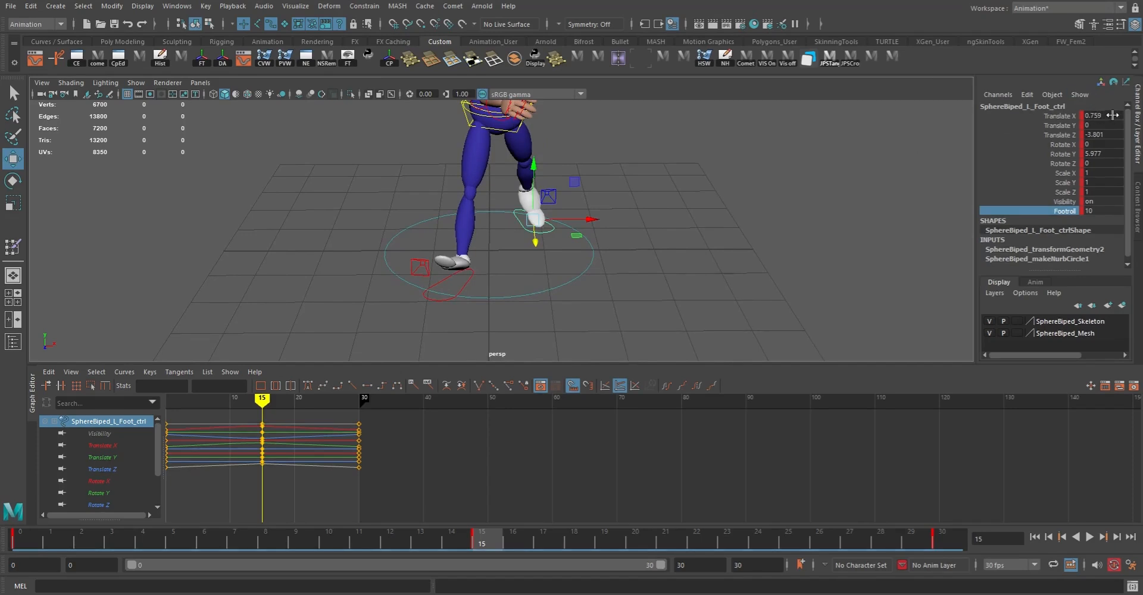
{"action": "left_click", "coordinate": [1085, 116]}
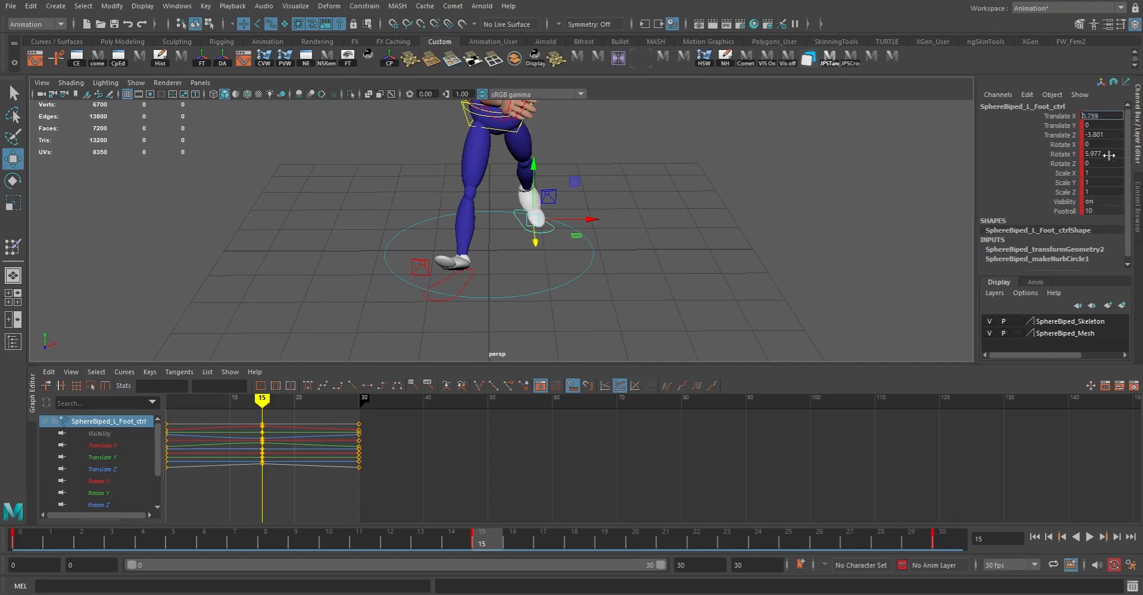
{"action": "key", "text": "Return"}
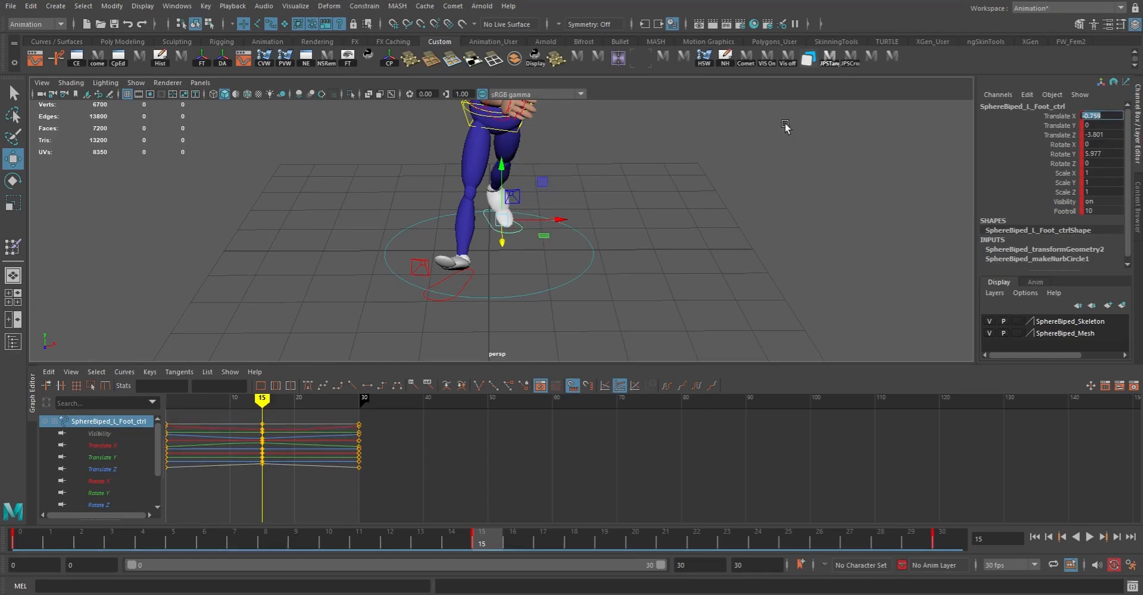
{"action": "left_click", "coordinate": [467, 283]}
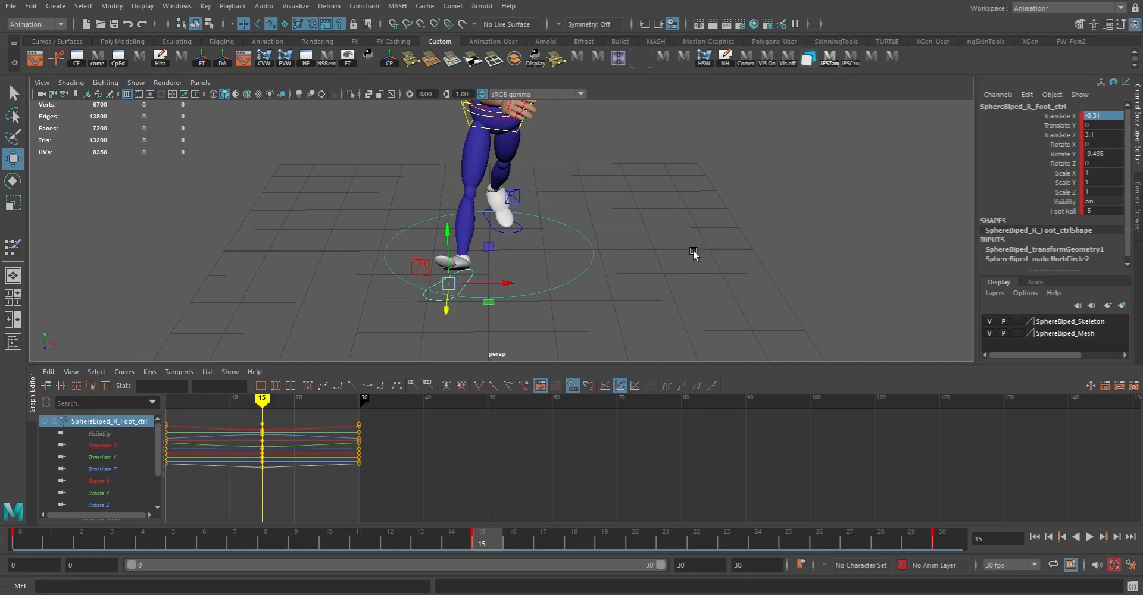
{"action": "left_click", "coordinate": [1100, 115]}
{"action": "key", "text": "Delete"}
{"action": "key", "text": "Return"}
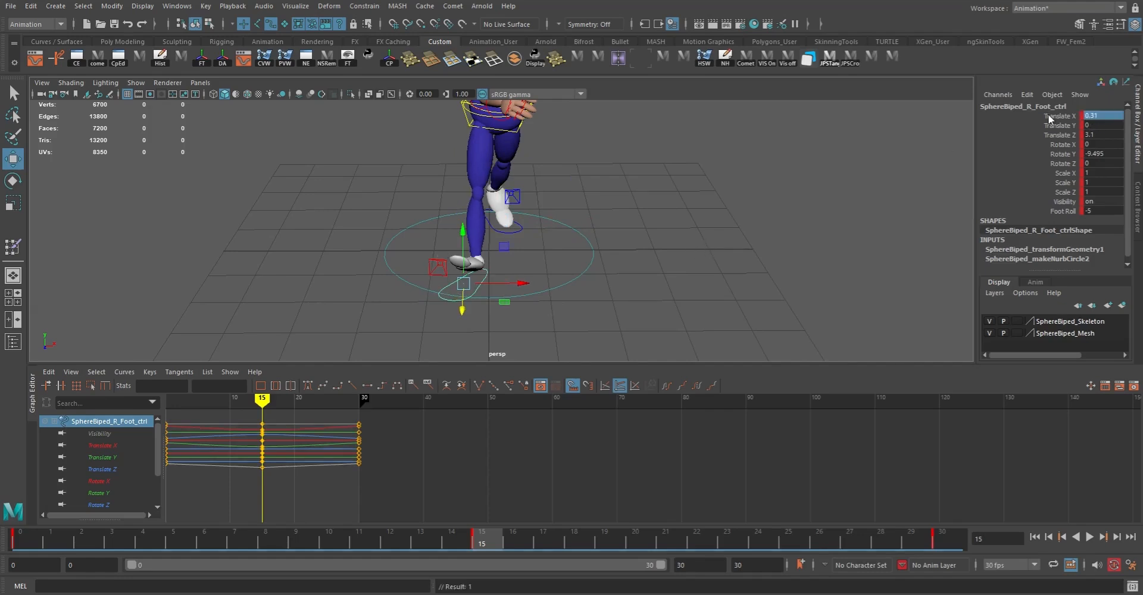
- Play the walk and compare the foot poses at frames 0, 15 and 30
{"action": "left_click_drag", "start_coordinate": [700, 228], "coordinate": [718, 203], "text": "alt"}
{"action": "key", "text": "alt+v"}
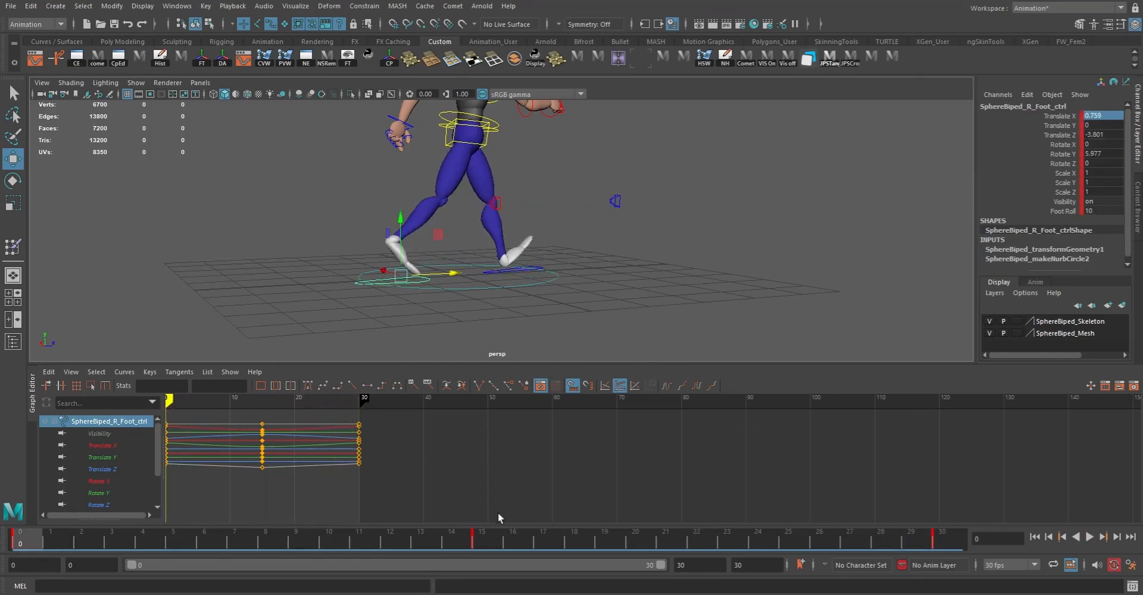
{"action": "key", "text": "Escape"}
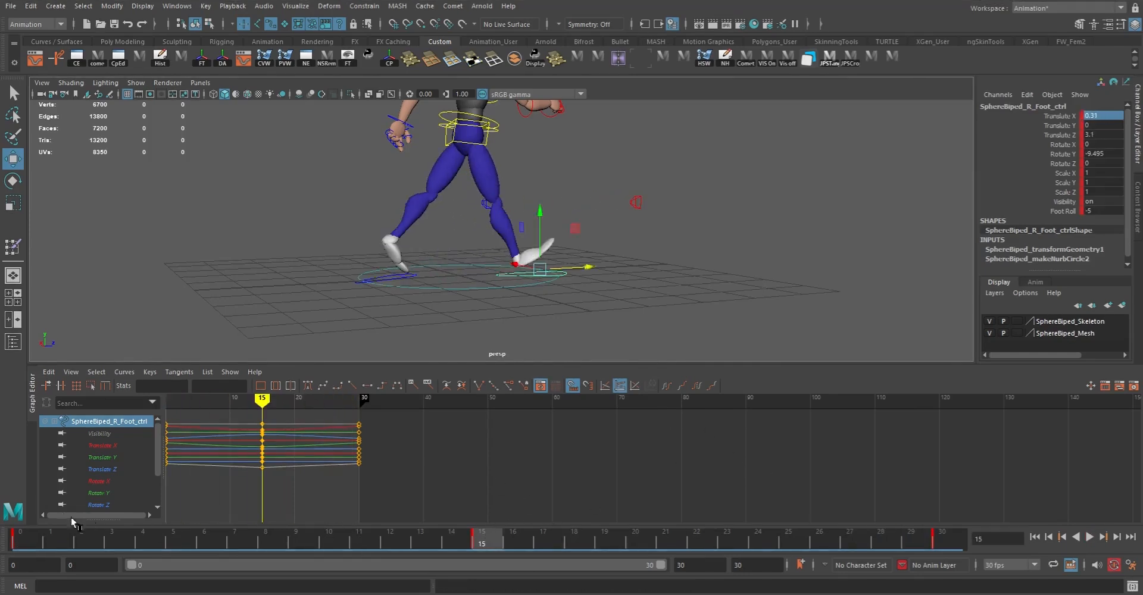
{"action": "left_click", "coordinate": [30, 535]}
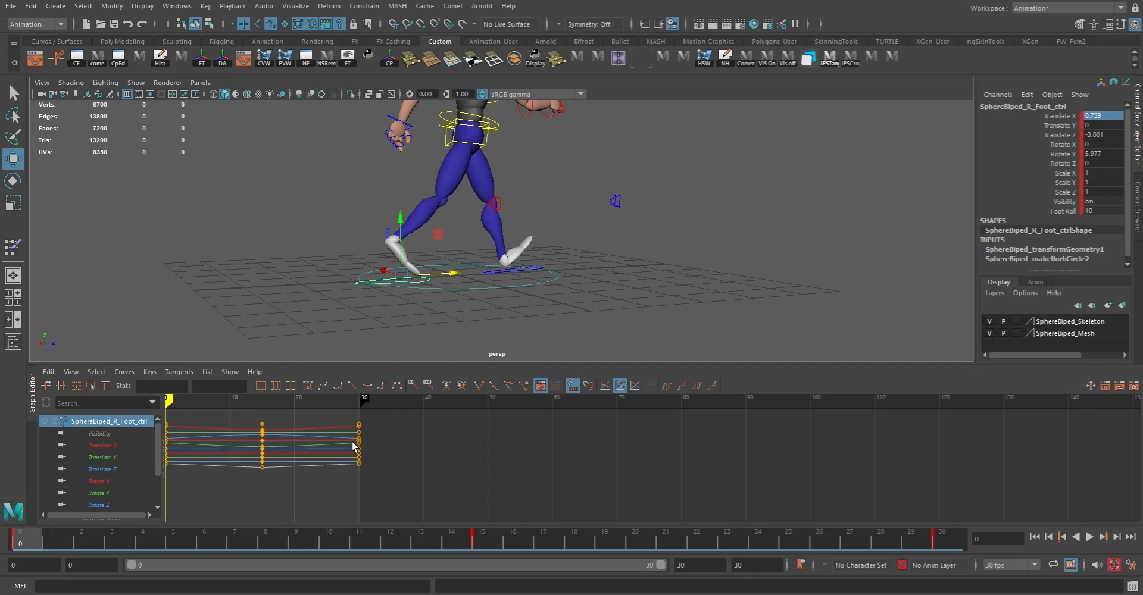
{"action": "key", "text": "comma"}
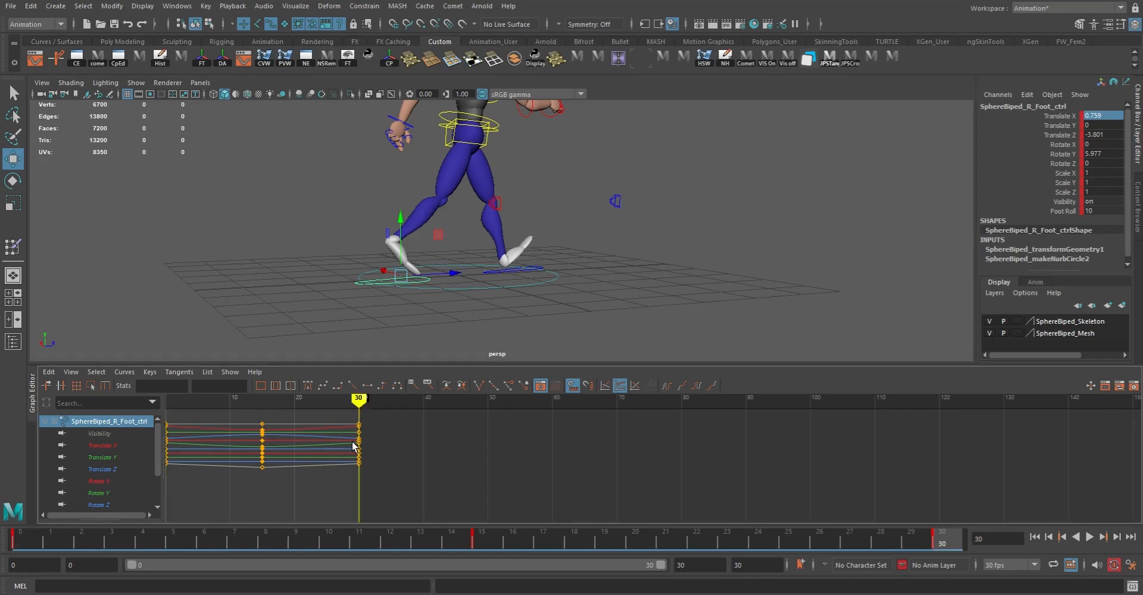
- Step through the keyed poses at frames 0, 15 and 30 to compare the mirrored foot positions
{"action": "key", "text": "period"}
{"action": "key", "text": "comma"}
{"action": "key", "text": "comma"}
{"action": "key", "text": "comma"}
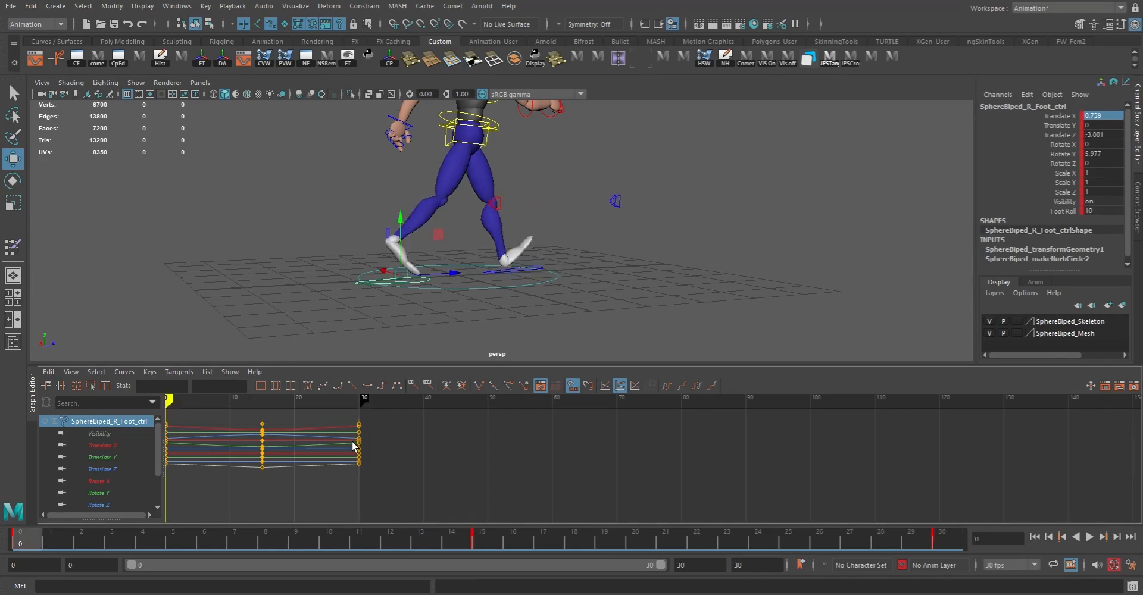
{"action": "key", "text": "period"}
{"action": "key", "text": "period"}
{"action": "key", "text": "comma"}
{"action": "key", "text": "comma"}
{"action": "key", "text": "period"}
{"action": "key", "text": "period"}
- Copy the hips control's keys at frame 0 and paste them at frame 15
{"action": "left_click_drag", "start_coordinate": [493, 274], "coordinate": [447, 267], "text": "alt"}
{"action": "left_click", "coordinate": [437, 149]}
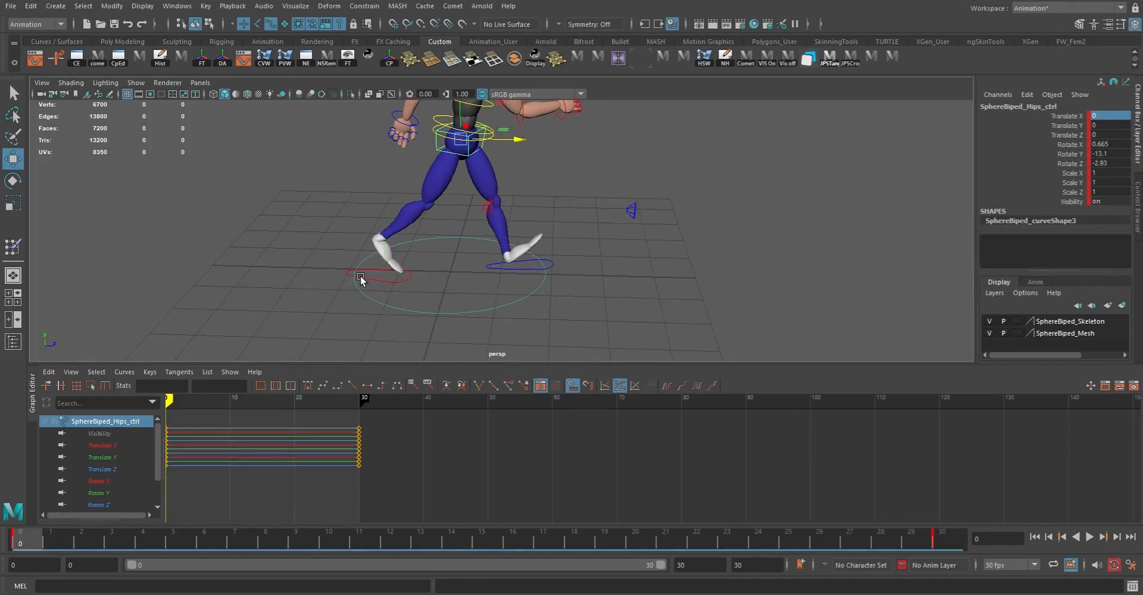
{"action": "right_click", "coordinate": [22, 544]}
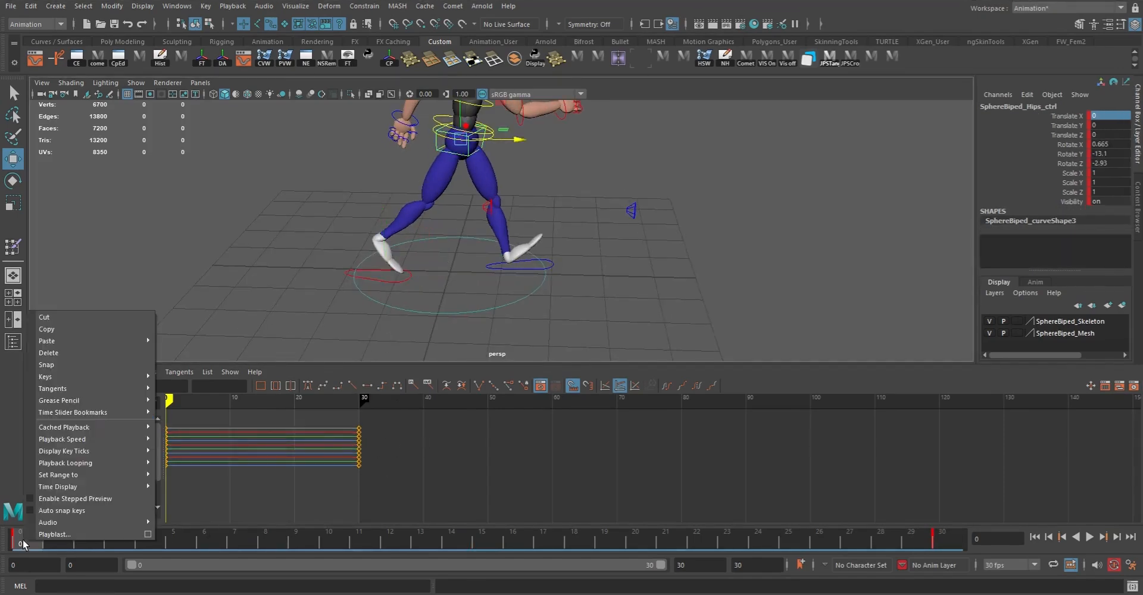
{"action": "left_click", "coordinate": [66, 329]}
{"action": "left_click", "coordinate": [480, 543]}
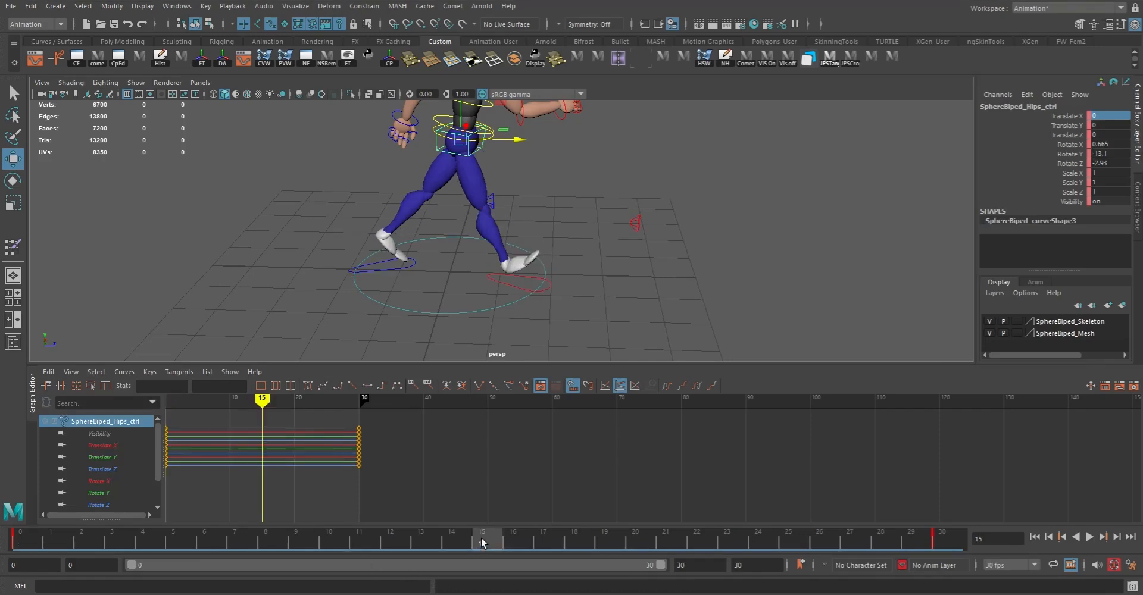
{"action": "right_click", "coordinate": [482, 543]}
{"action": "mouse_move", "coordinate": [509, 339]}
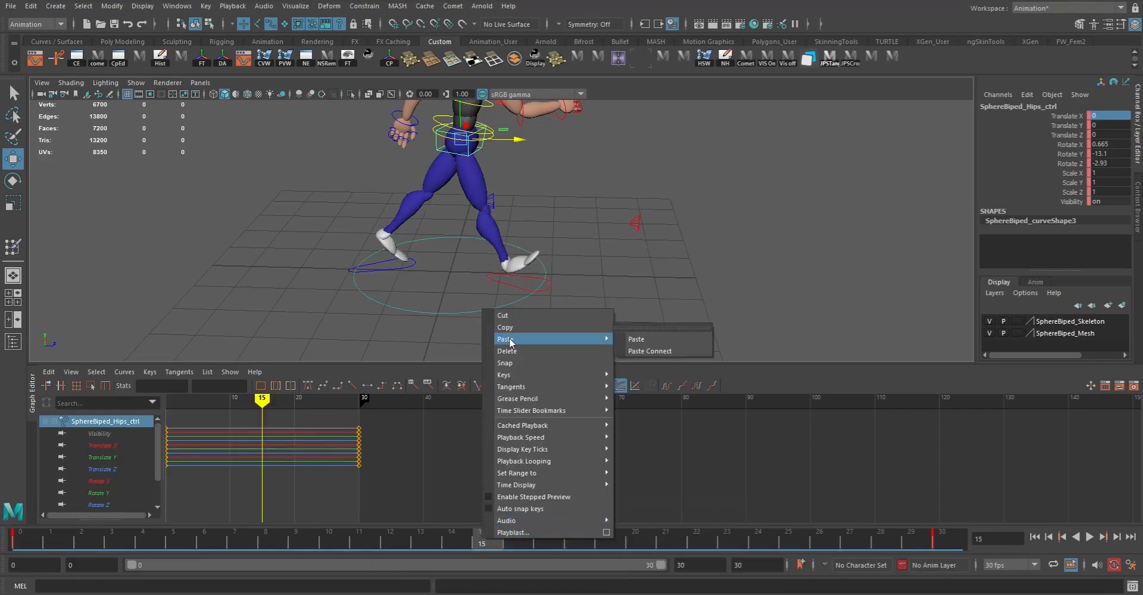
{"action": "left_click", "coordinate": [637, 339]}
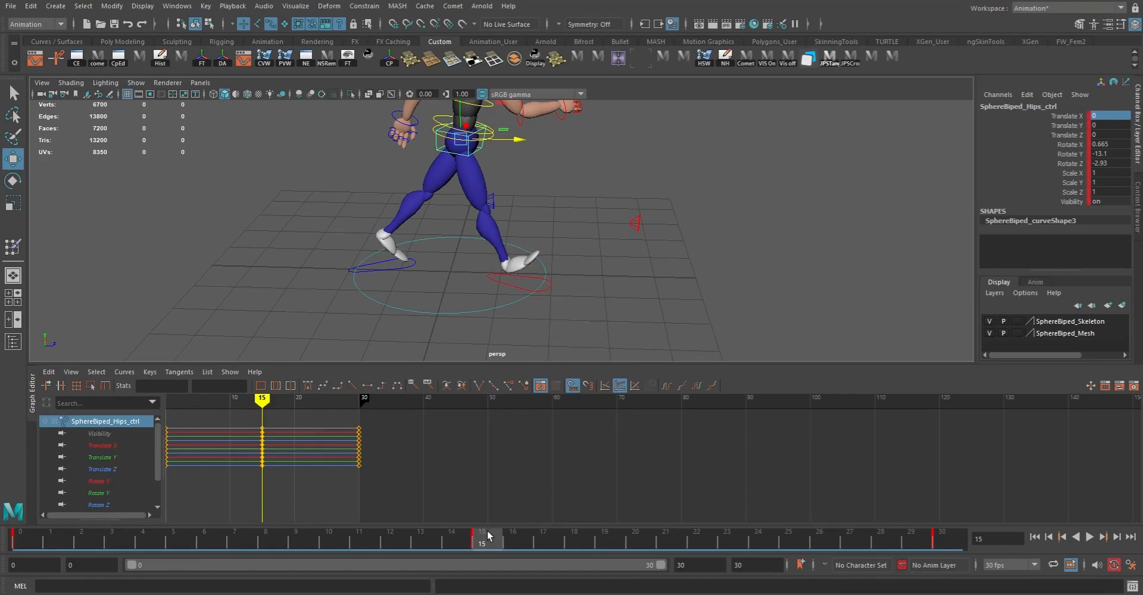
- Mirror the hips control's rotation at frame 15 by setting Rotate Y to 13.1 and Rotate Z to 2.93
{"action": "left_click_drag", "start_coordinate": [534, 173], "coordinate": [592, 198], "text": "alt"}
{"action": "scroll", "coordinate": [605, 262], "scroll_direction": "up", "scroll_amount": 3}
{"action": "left_click_drag", "start_coordinate": [605, 262], "coordinate": [631, 238], "text": "alt"}
{"action": "key", "text": "e"}
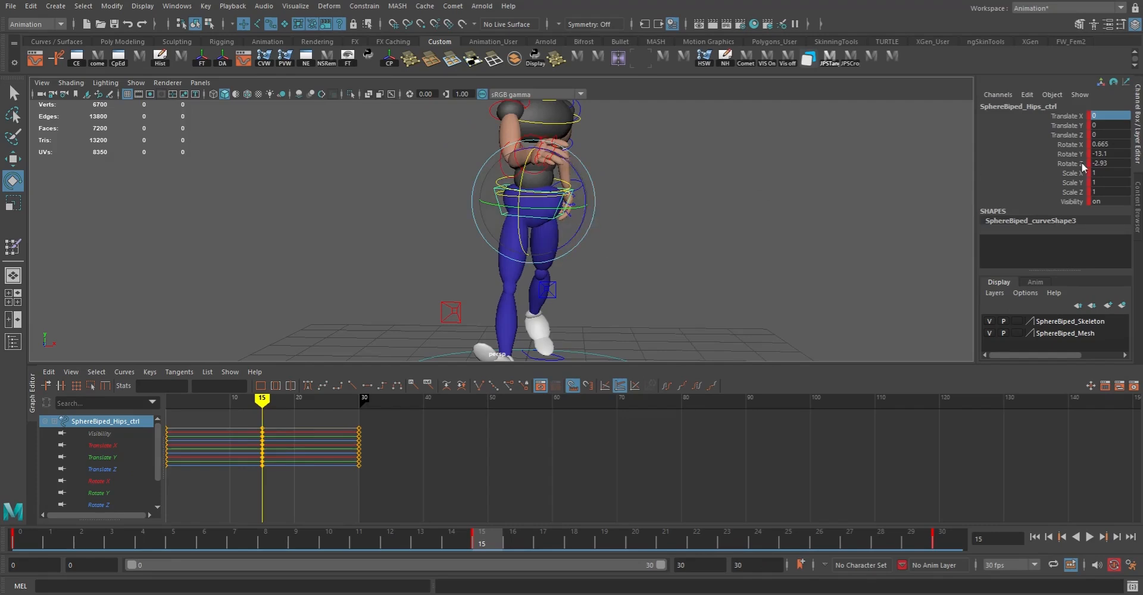
{"action": "double_click", "coordinate": [1101, 154]}
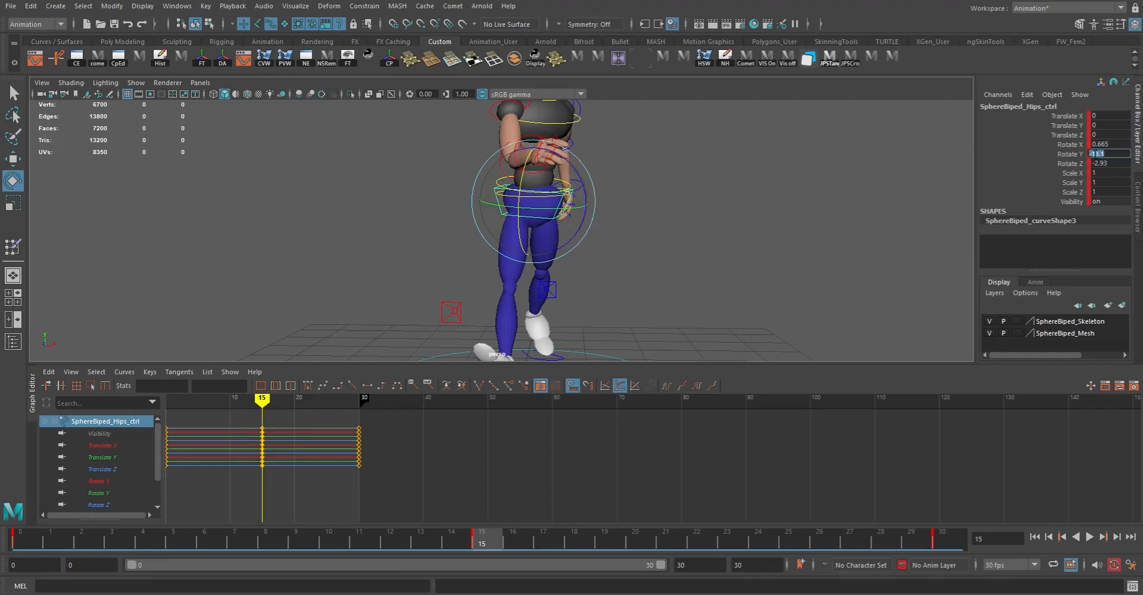
{"action": "key", "text": "Return"}
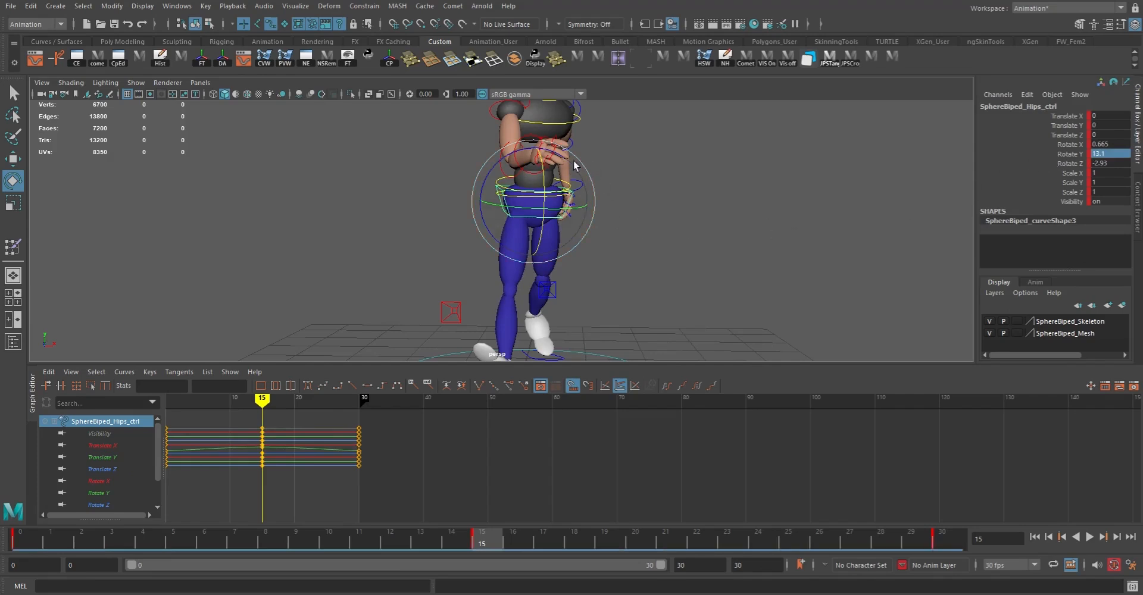
{"action": "double_click", "coordinate": [1096, 163]}
{"action": "left_click", "coordinate": [1061, 165]}
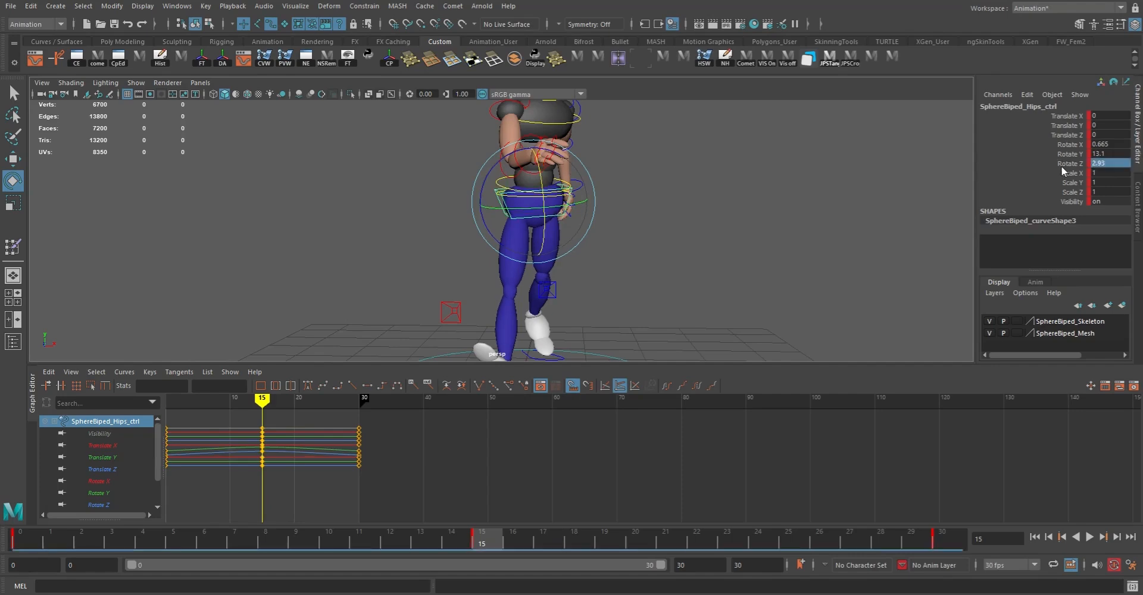
- Play the walk and check the hip rotation from several angles
{"action": "left_click_drag", "start_coordinate": [632, 219], "coordinate": [665, 207], "text": "alt"}
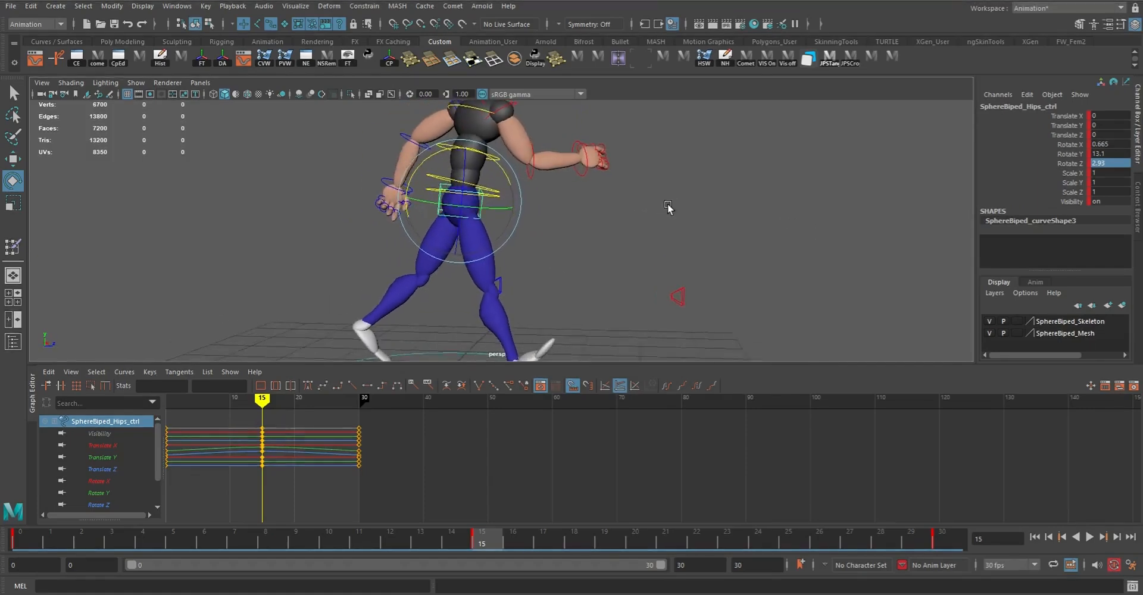
{"action": "key", "text": "super"}
{"action": "key", "text": "Escape"}
{"action": "left_click", "coordinate": [25, 539]}
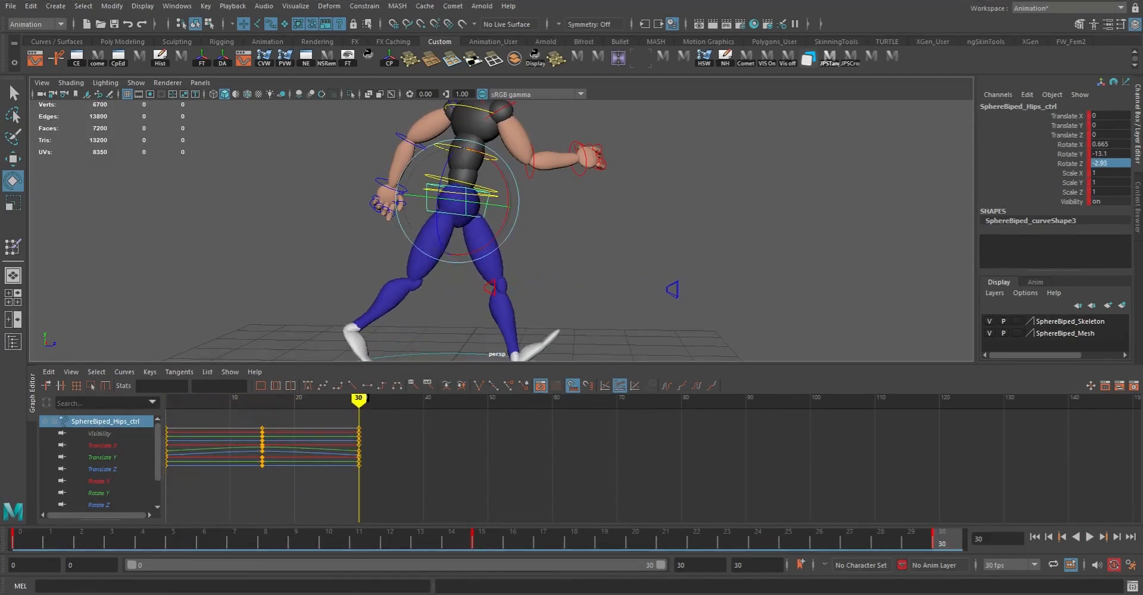
{"action": "left_click", "coordinate": [1090, 537]}
{"action": "left_click_drag", "start_coordinate": [662, 266], "coordinate": [784, 276], "text": "alt"}
{"action": "right_click_drag", "start_coordinate": [783, 275], "coordinate": [722, 260], "text": "alt"}
{"action": "left_click_drag", "start_coordinate": [722, 260], "coordinate": [682, 256], "text": "alt"}
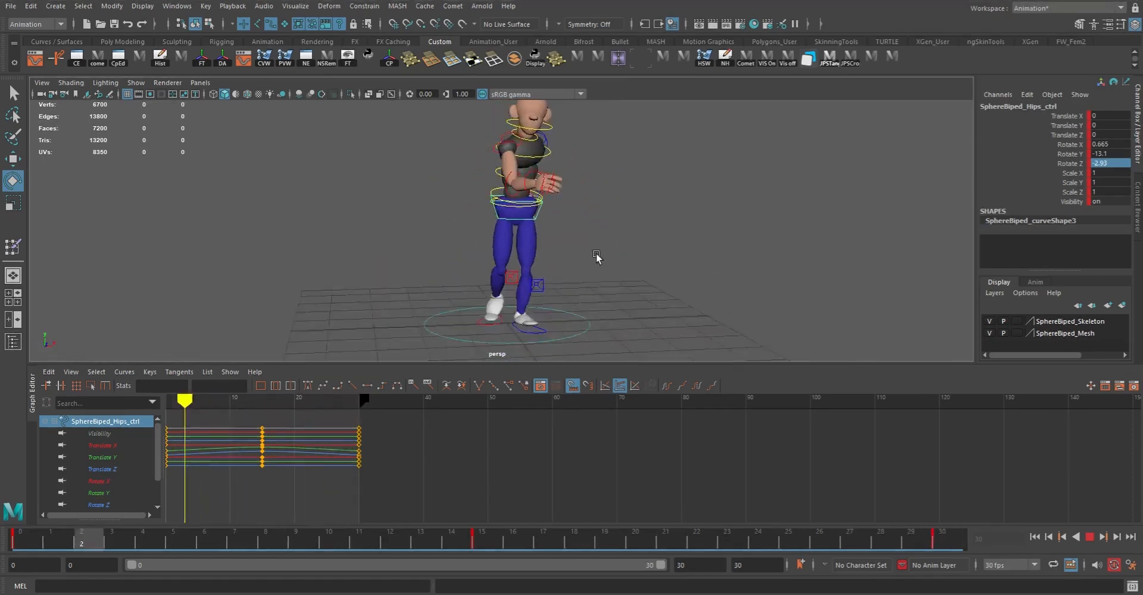
{"action": "left_click", "coordinate": [1090, 537]}
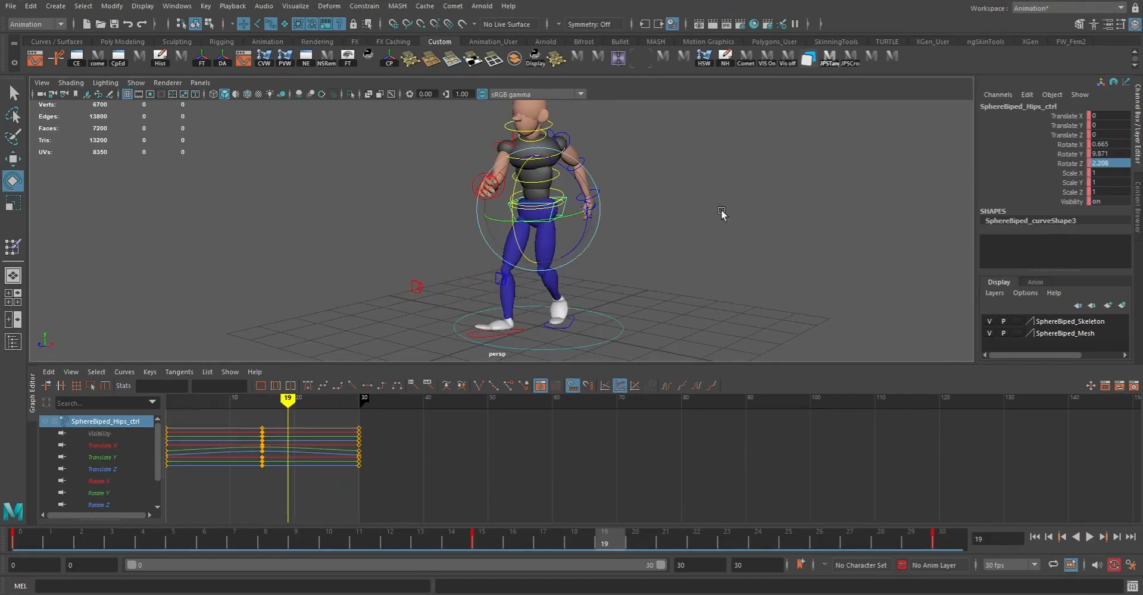
- Copy the root control's keys at frame 0 and paste them at frame 15
{"action": "left_click_drag", "start_coordinate": [529, 258], "coordinate": [462, 238], "text": "alt"}
{"action": "right_click_drag", "start_coordinate": [462, 237], "coordinate": [615, 245], "text": "alt"}
{"action": "left_click_drag", "start_coordinate": [614, 245], "coordinate": [490, 216], "text": "alt"}
{"action": "right_click_drag", "start_coordinate": [490, 215], "coordinate": [569, 267], "text": "alt"}
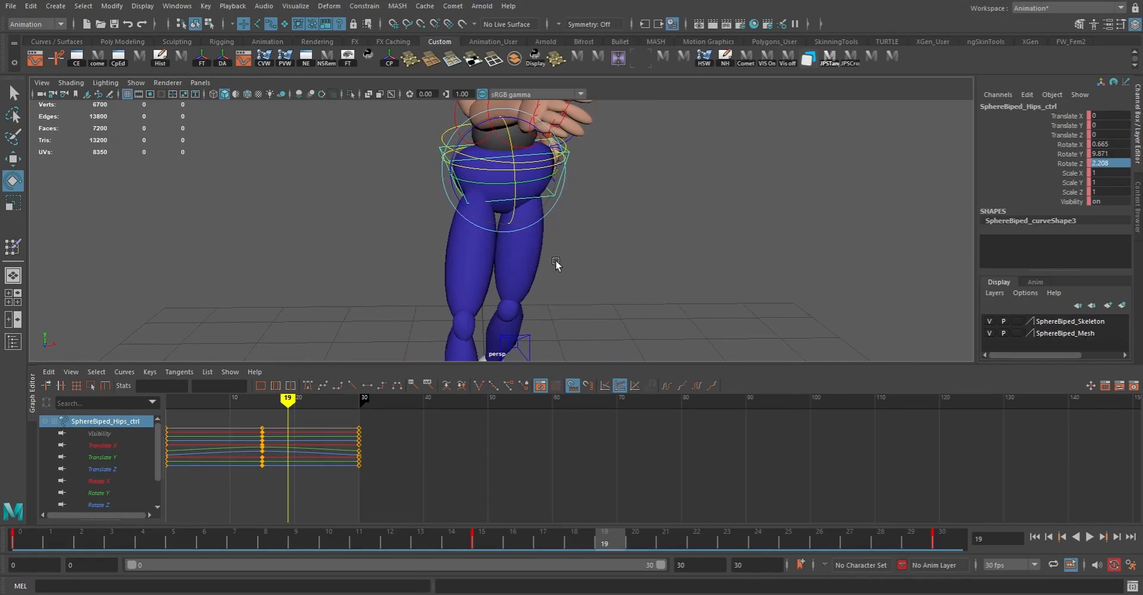
{"action": "key", "text": "q"}
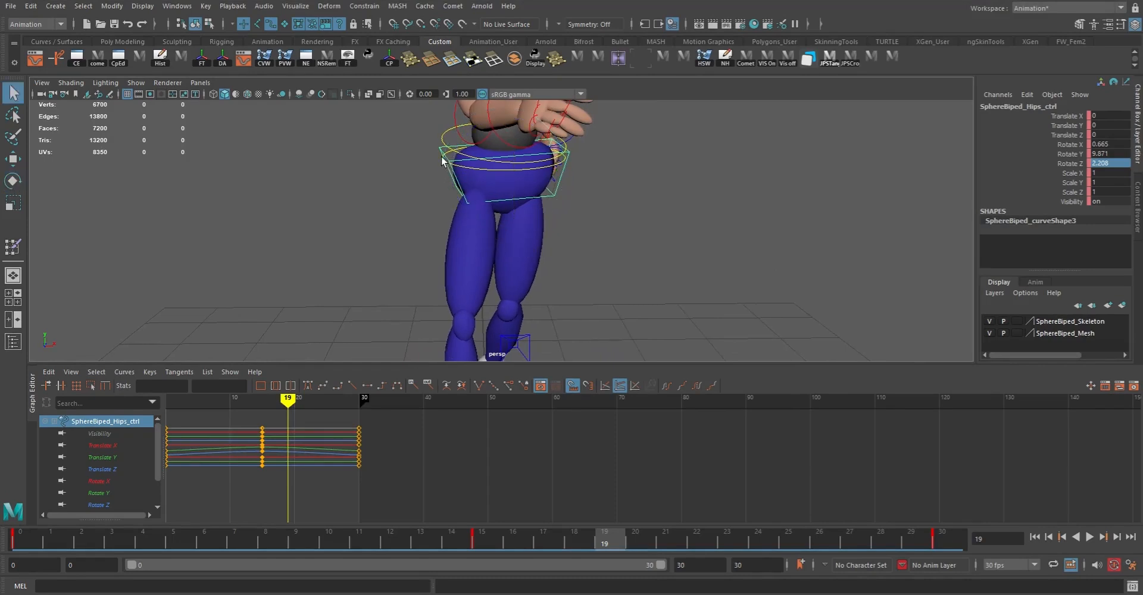
{"action": "left_click", "coordinate": [451, 158]}
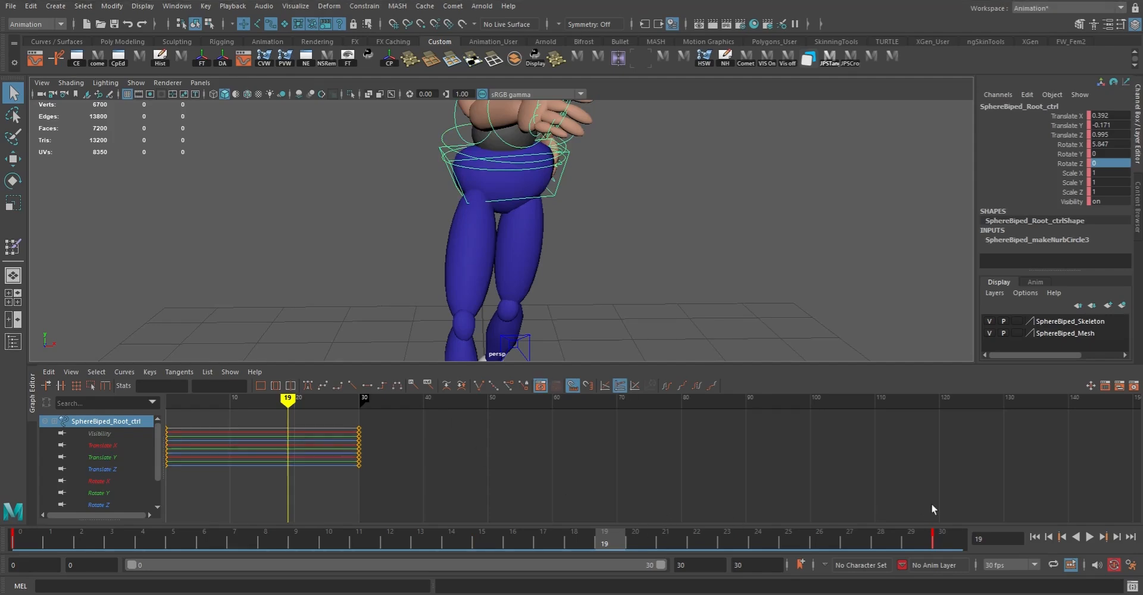
{"action": "left_click", "coordinate": [27, 539]}
{"action": "right_click", "coordinate": [25, 542]}
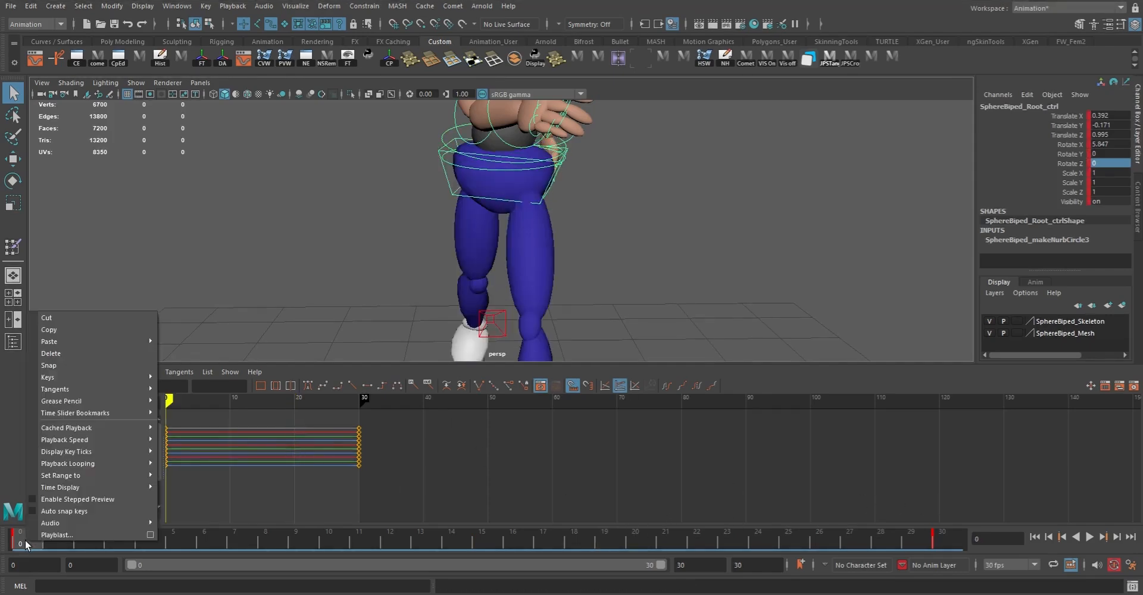
{"action": "left_click", "coordinate": [68, 330]}
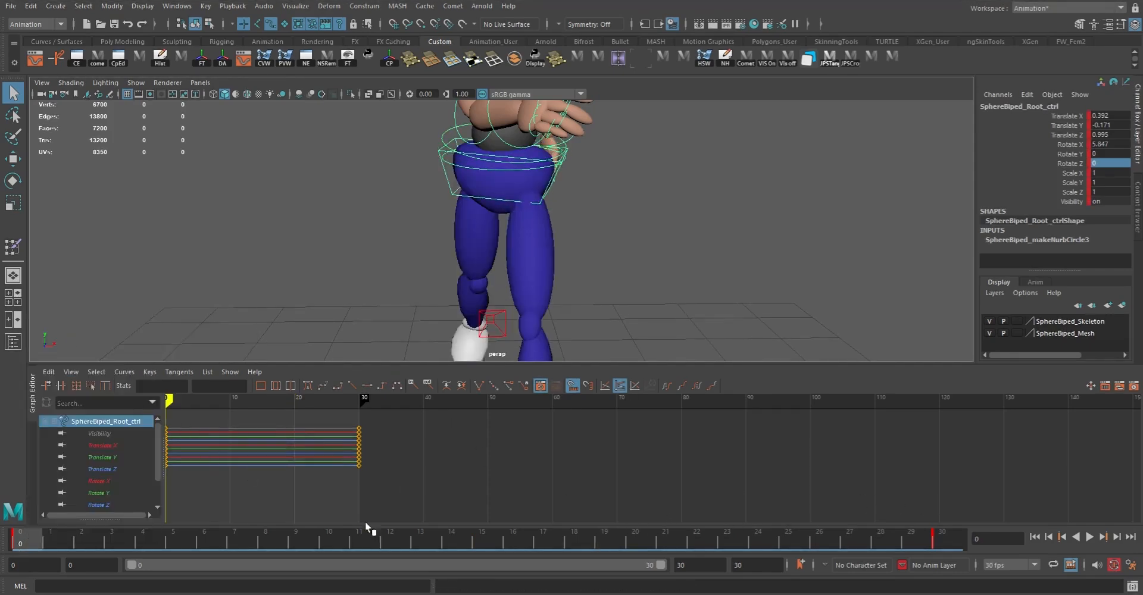
{"action": "left_click", "coordinate": [488, 541]}
{"action": "right_click", "coordinate": [489, 541]}
{"action": "mouse_move", "coordinate": [556, 342]}
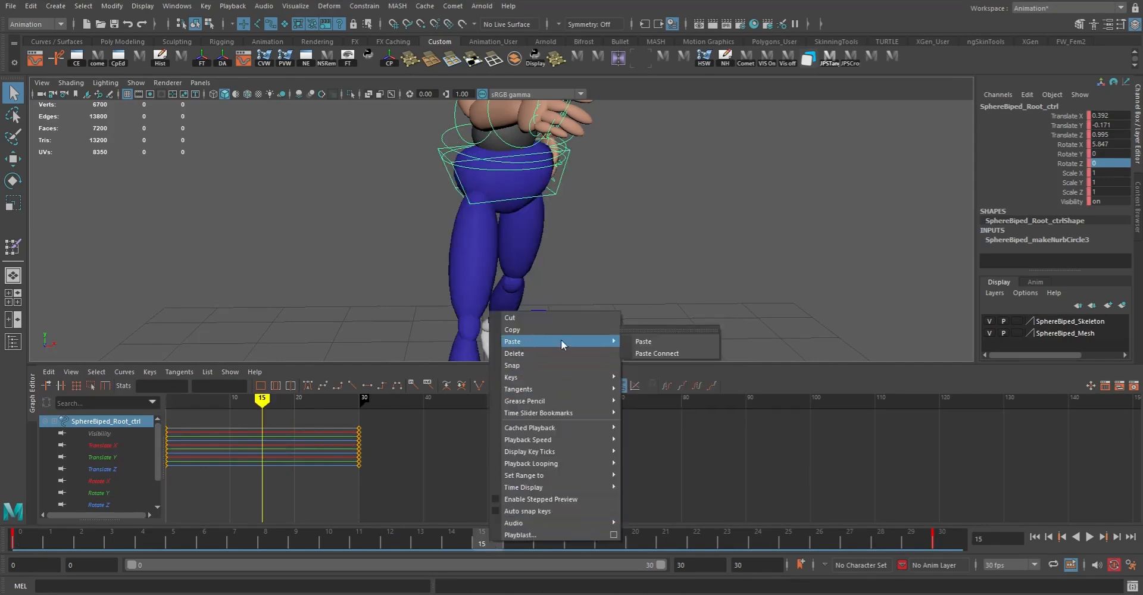
{"action": "left_click", "coordinate": [662, 342]}
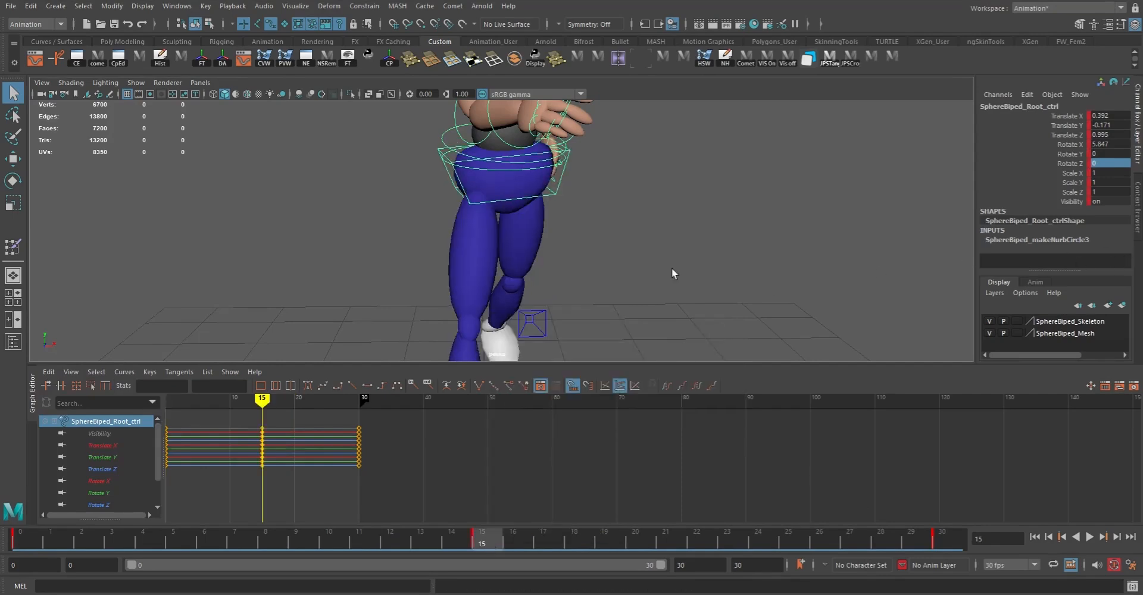
- Set the root control's Translate X to -0.392 at frame 15
{"action": "key", "text": "w"}
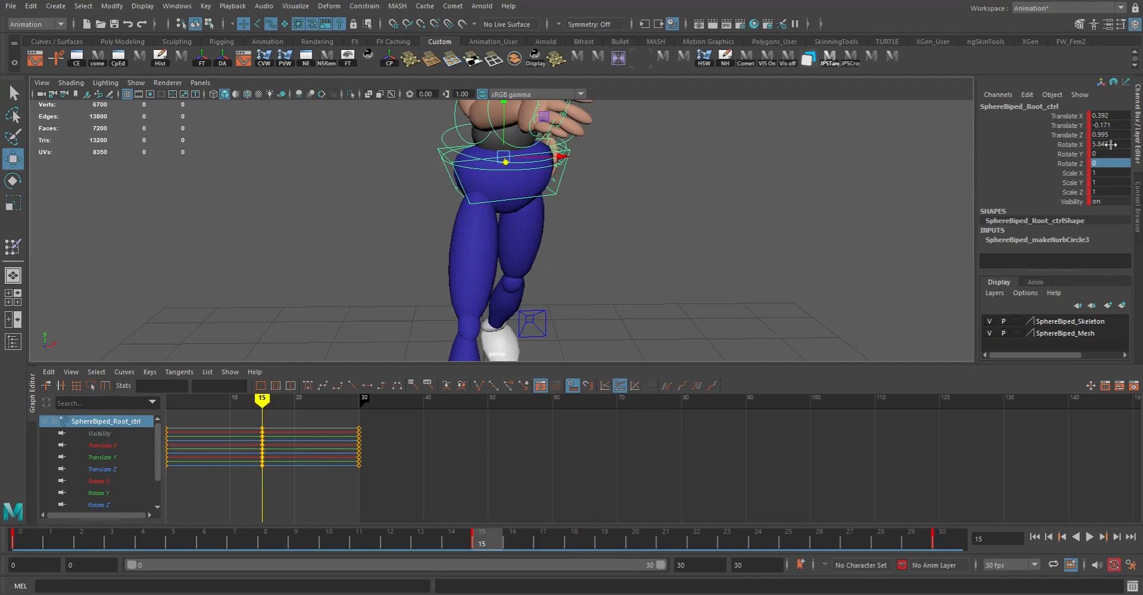
{"action": "double_click", "coordinate": [1088, 116]}
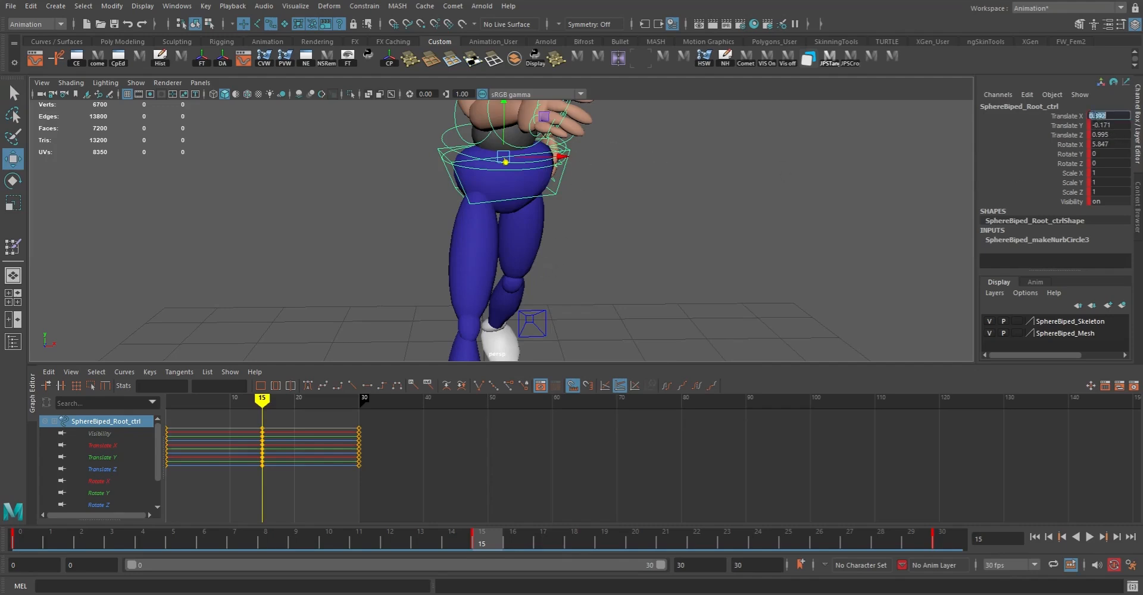
{"action": "left_click", "coordinate": [1090, 116]}
{"action": "type", "text": "-"}
{"action": "key", "text": "Return"}
{"action": "right_click_drag", "start_coordinate": [774, 224], "coordinate": [523, 198], "text": "alt"}
{"action": "mouse_move", "coordinate": [523, 198]}
{"action": "left_mouse_down", "text": "alt"}
{"action": "mouse_move", "coordinate": [508, 189]}
{"action": "mouse_move", "coordinate": [519, 205]}
{"action": "left_mouse_up", "text": "alt"}
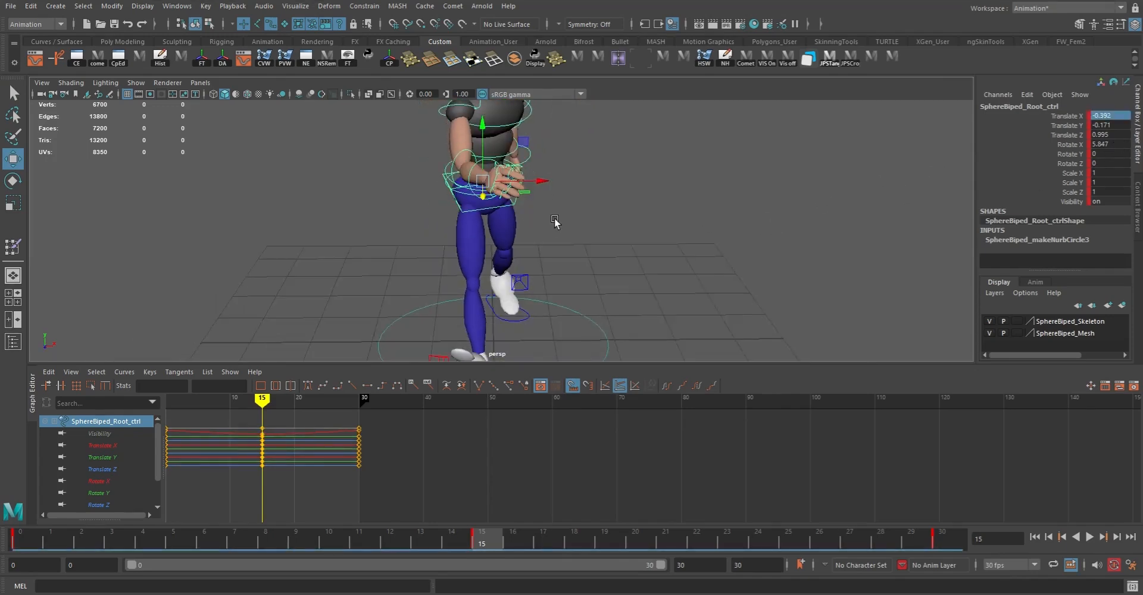
- Scrub and play the walk to check the body's side-to-side weight shift from front and side
{"action": "left_click_drag", "start_coordinate": [37, 545], "coordinate": [952, 538]}
{"action": "left_click", "coordinate": [1090, 538]}
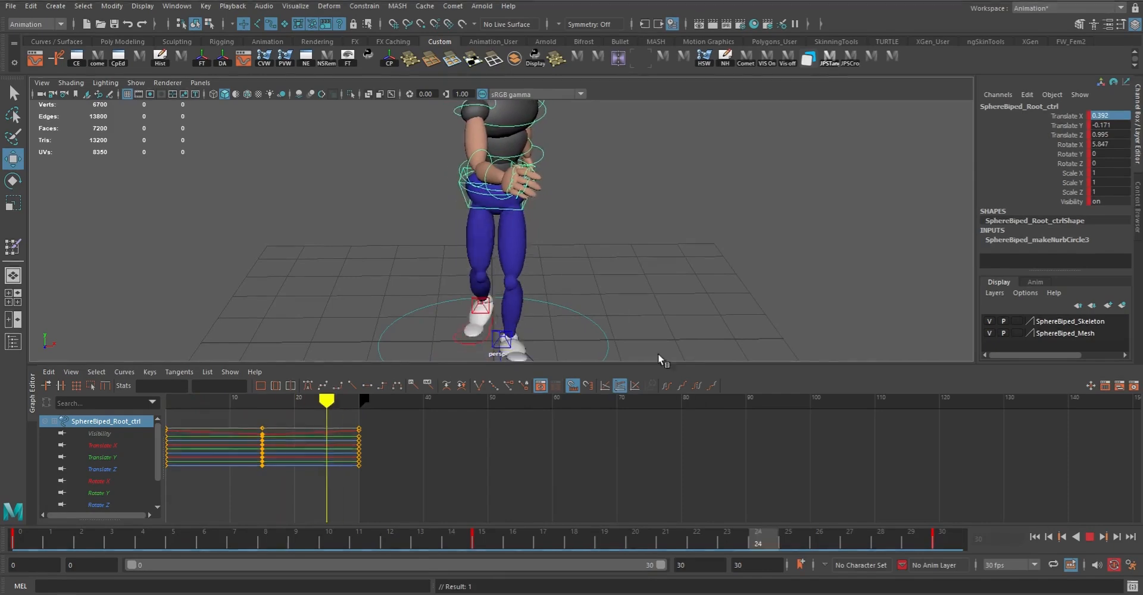
{"action": "left_click_drag", "start_coordinate": [617, 294], "coordinate": [641, 268], "text": "alt"}
{"action": "right_click_drag", "start_coordinate": [640, 268], "coordinate": [474, 264], "text": "alt"}
{"action": "left_click_drag", "start_coordinate": [474, 263], "coordinate": [436, 257], "text": "alt"}
{"action": "right_click_drag", "start_coordinate": [437, 257], "coordinate": [616, 315], "text": "alt"}
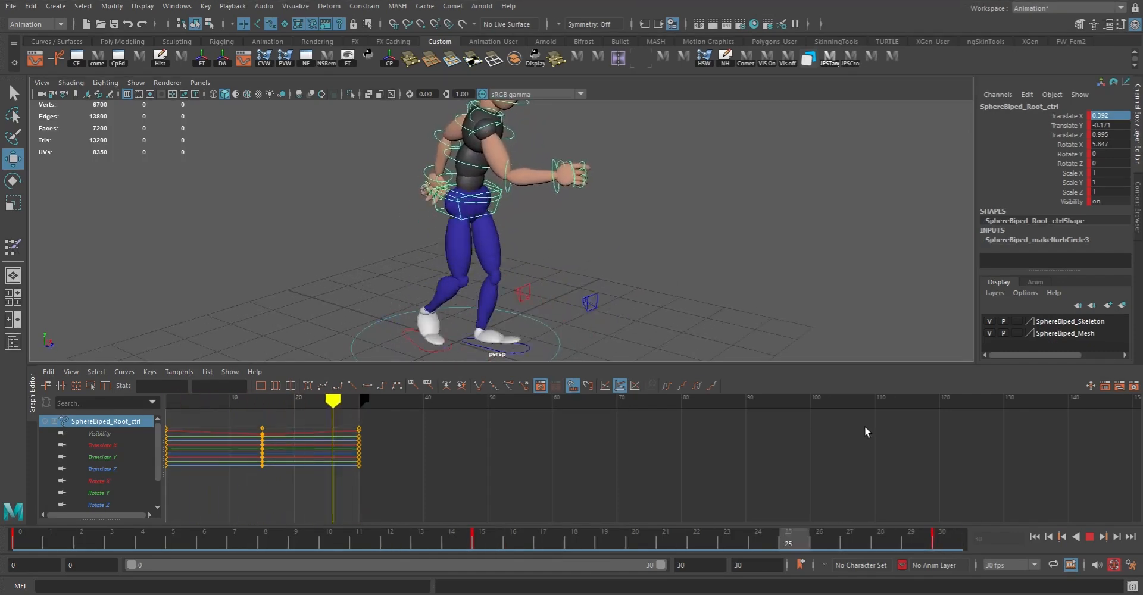
{"action": "left_click", "coordinate": [1093, 538]}
- At frame 15, rotate the right foot control to a Rotate Y of about 13.481 and shift its Translate X to about 0.475
{"action": "left_click_drag", "start_coordinate": [703, 309], "coordinate": [555, 287], "text": "alt"}
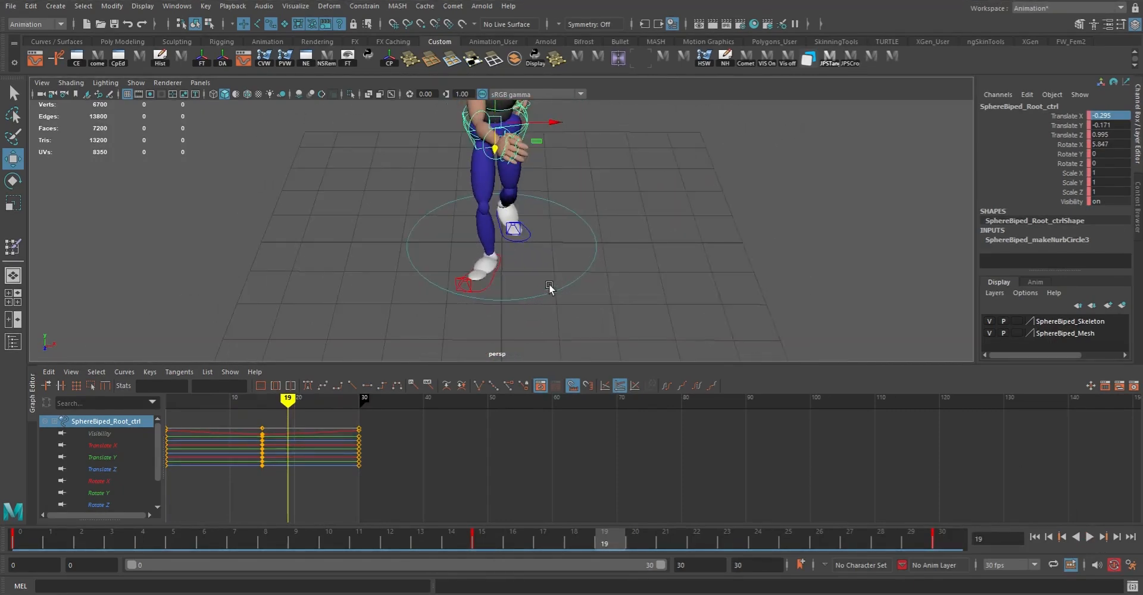
{"action": "left_click", "coordinate": [490, 283]}
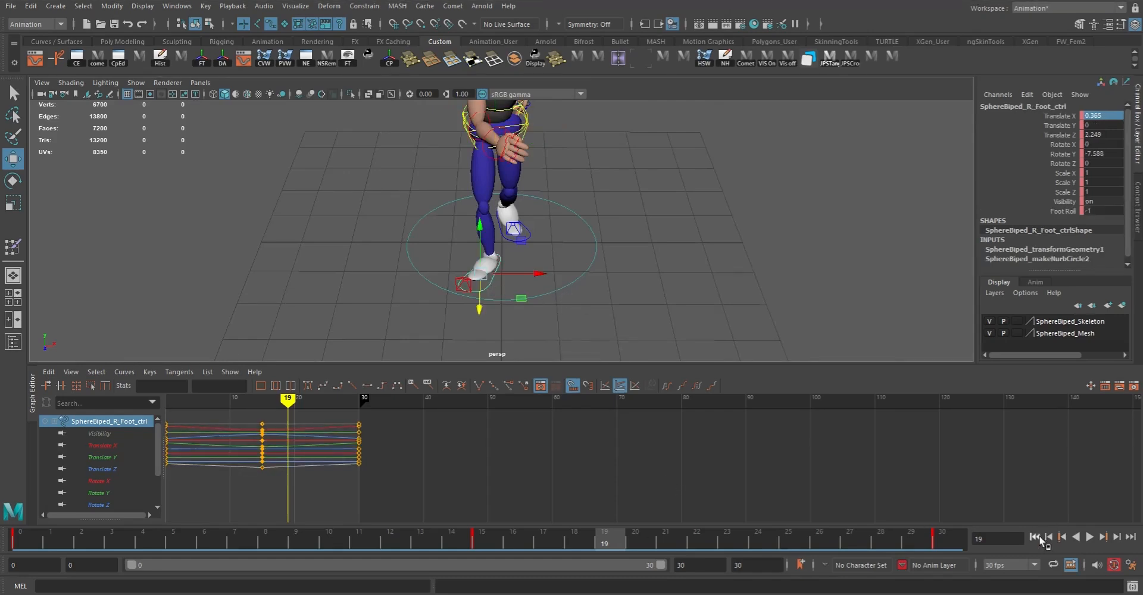
{"action": "left_click", "coordinate": [1034, 537]}
{"action": "left_click", "coordinate": [483, 547]}
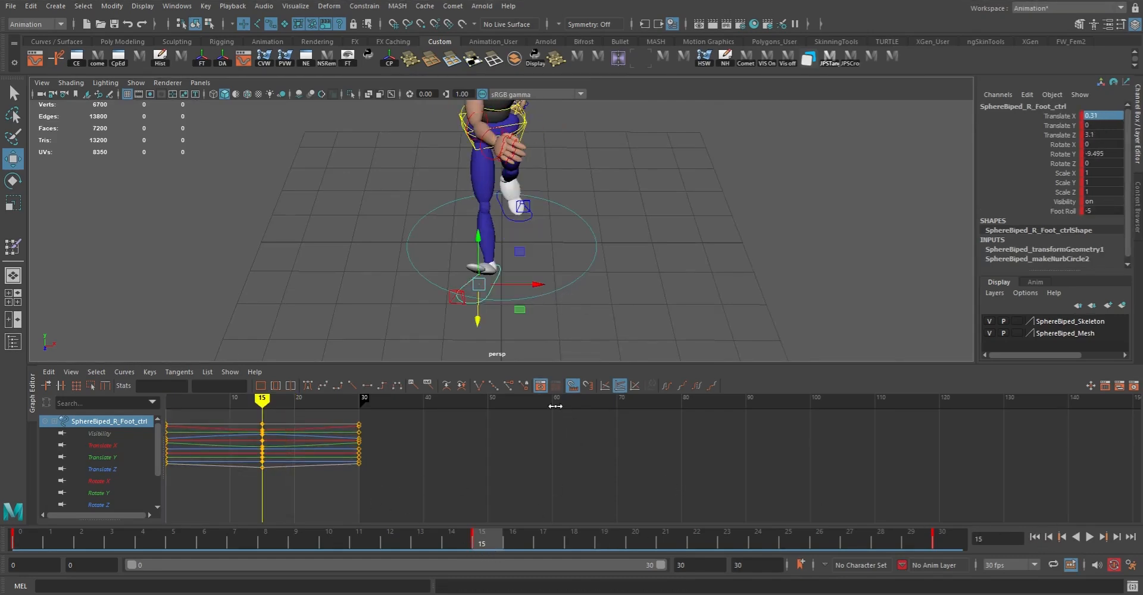
{"action": "key", "text": "e"}
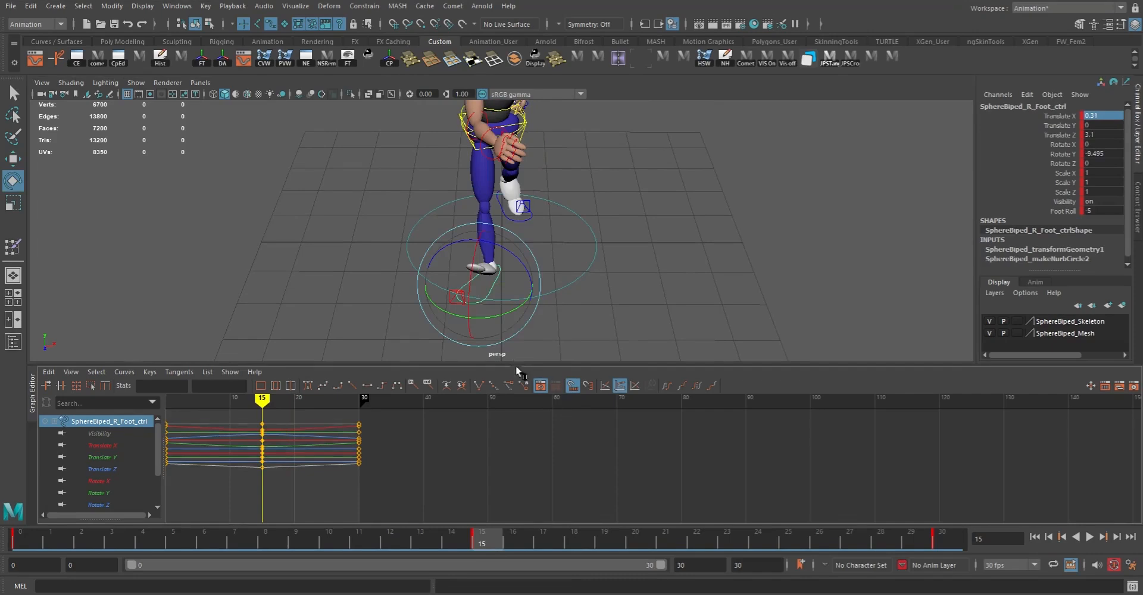
{"action": "left_click_drag", "start_coordinate": [505, 312], "coordinate": [286, 266]}
{"action": "key", "text": "w"}
{"action": "left_click_drag", "start_coordinate": [448, 209], "coordinate": [446, 233], "text": "alt"}
- Copy the keys of the Spine01, Spine02 and Chest controls at frame 0
{"action": "left_click_drag", "start_coordinate": [535, 205], "coordinate": [586, 250], "text": "alt"}
{"action": "right_click_drag", "start_coordinate": [586, 250], "coordinate": [620, 293], "text": "alt"}
{"action": "key", "text": "q"}
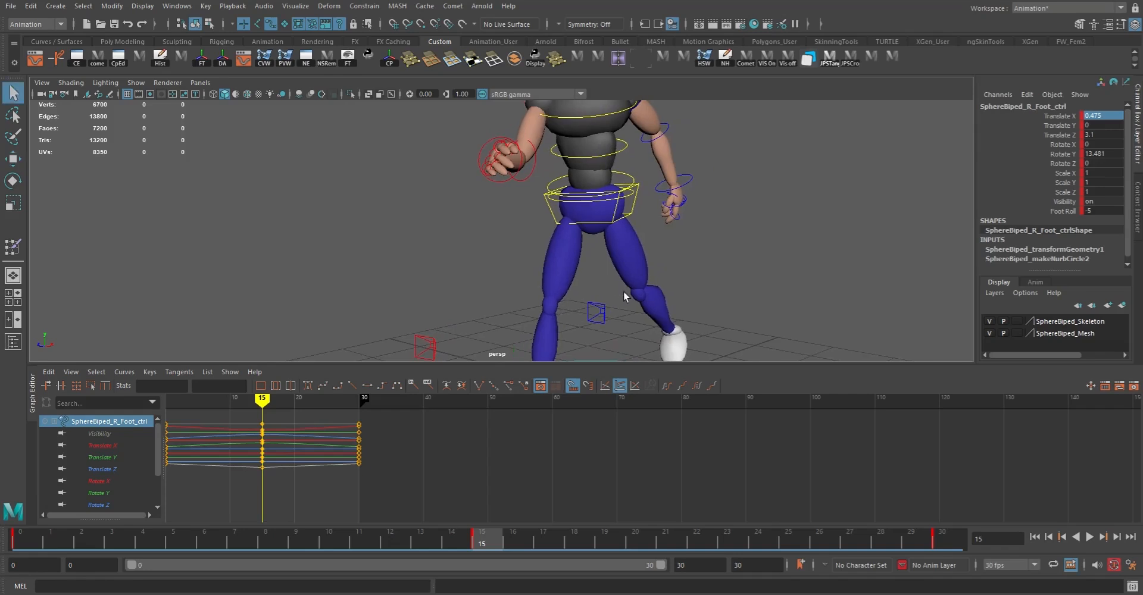
{"action": "left_click", "coordinate": [634, 180]}
{"action": "left_click", "coordinate": [626, 152], "text": "shift"}
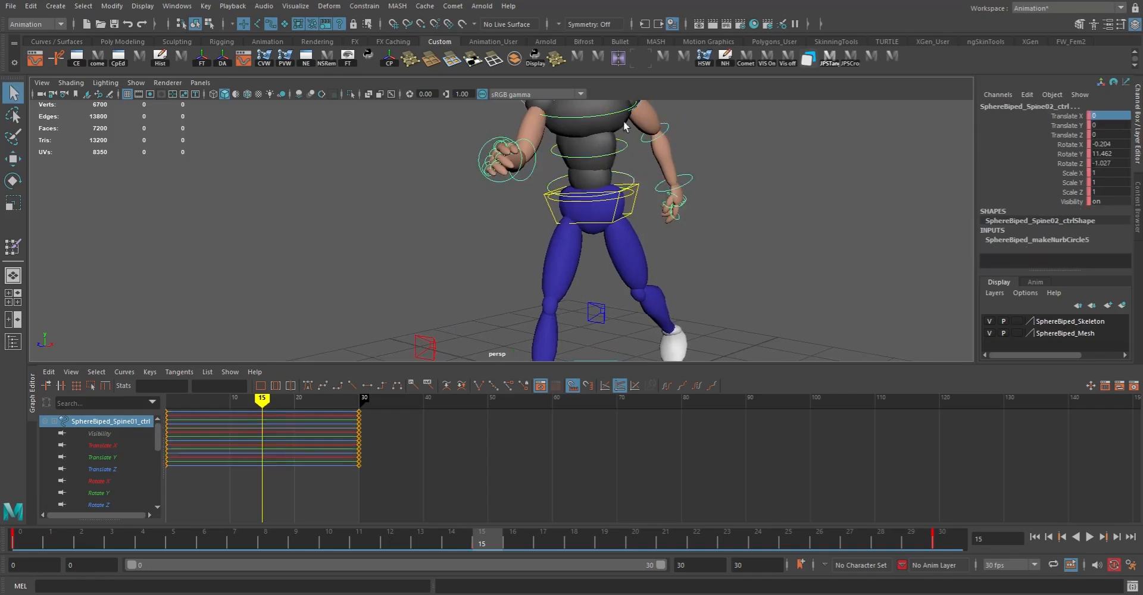
{"action": "left_click", "coordinate": [608, 116], "text": "shift"}
{"action": "middle_click_drag", "start_coordinate": [684, 179], "coordinate": [710, 256], "text": "alt"}
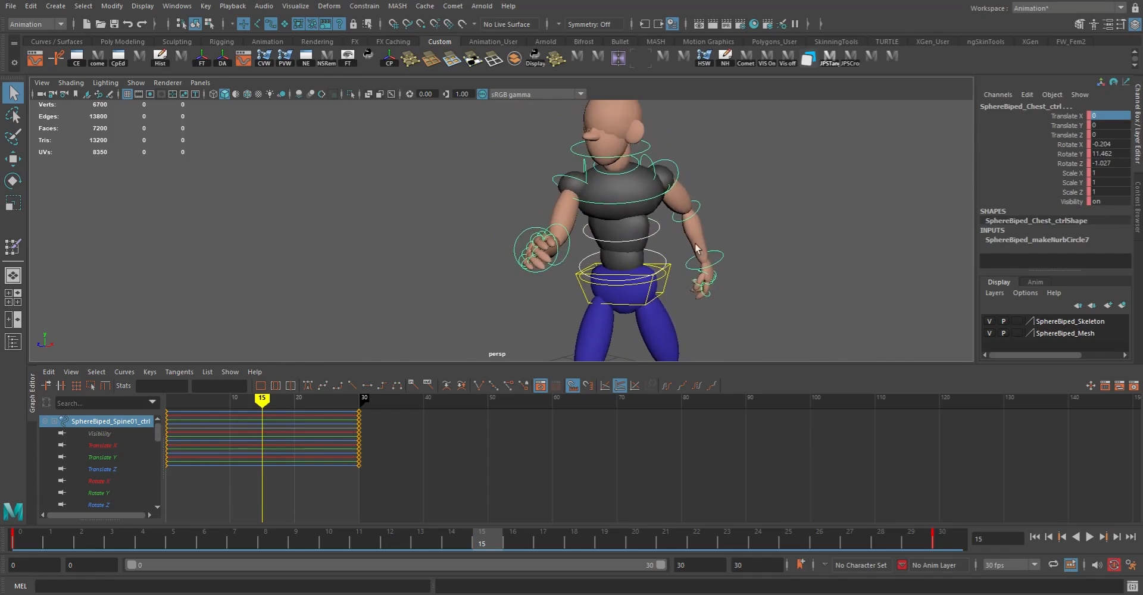
{"action": "left_click_drag", "start_coordinate": [597, 196], "coordinate": [661, 223], "text": "alt"}
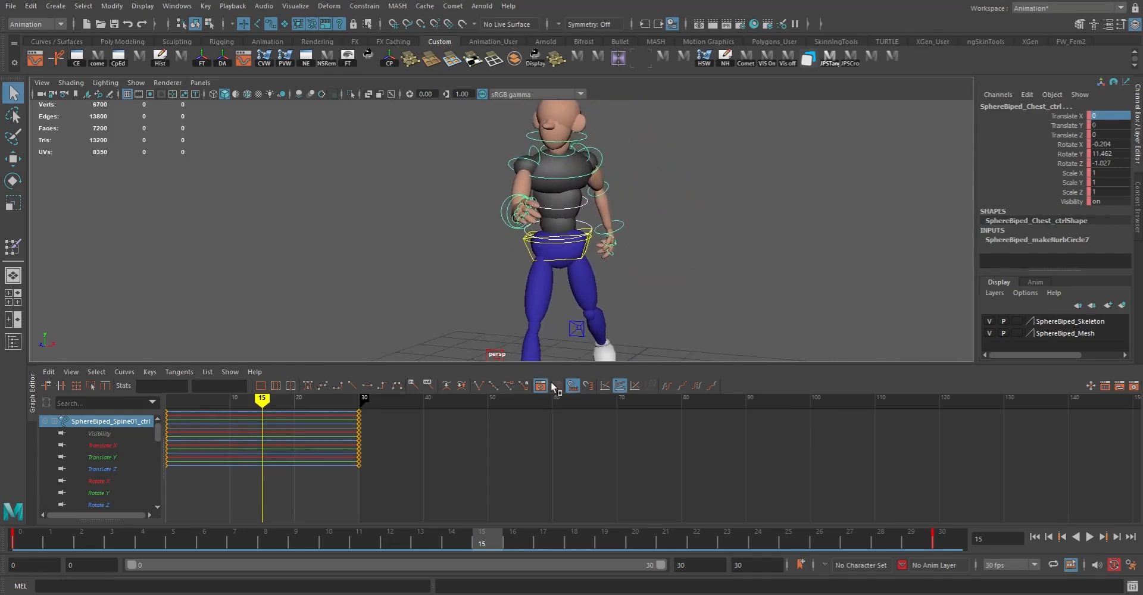
{"action": "left_click", "coordinate": [26, 540]}
{"action": "right_click", "coordinate": [24, 540]}
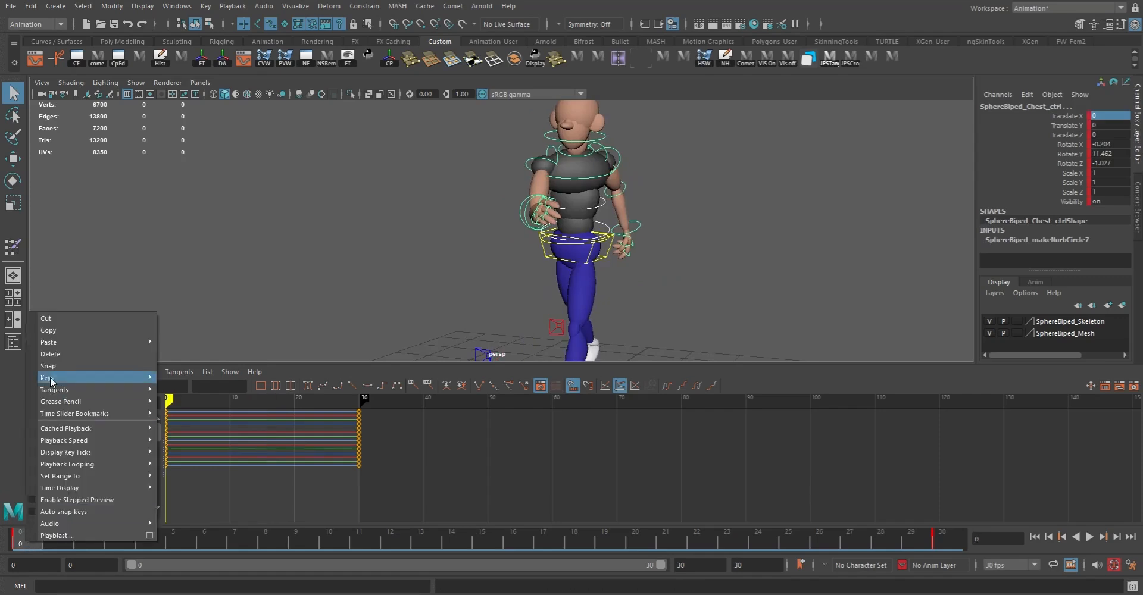
{"action": "left_click", "coordinate": [58, 333]}
- Paste the copied spine and chest keys onto the same three controls at frame 15
{"action": "left_click", "coordinate": [483, 541]}
{"action": "right_click", "coordinate": [483, 540]}
{"action": "mouse_move", "coordinate": [532, 338]}
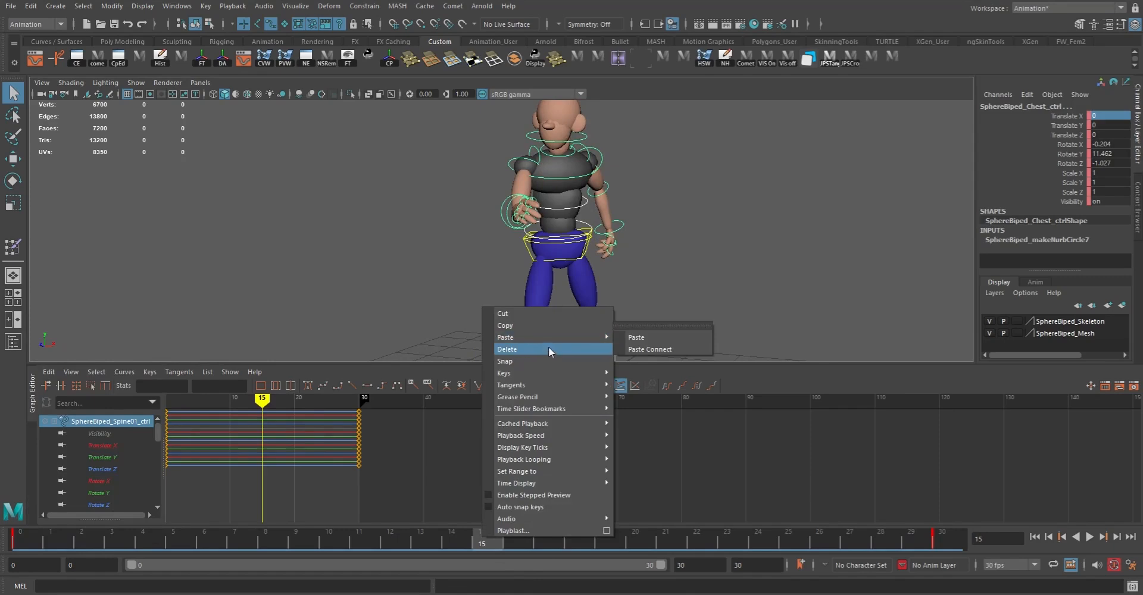
{"action": "left_click", "coordinate": [636, 337]}
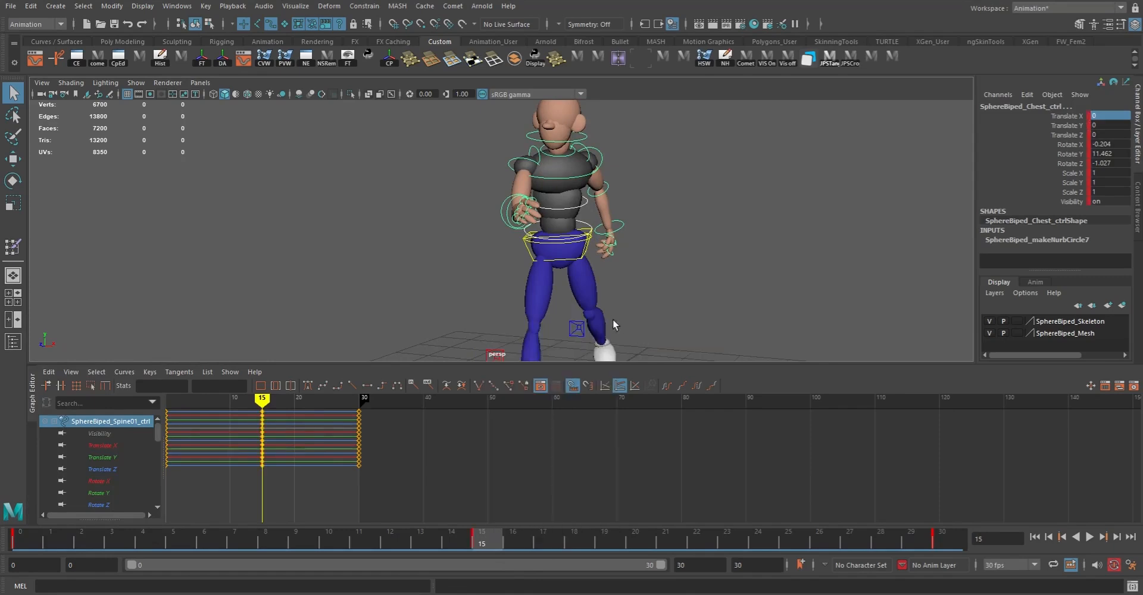
- Set the Spine01 control's Rotate Y to -11.462 at frame 15
{"action": "key", "text": "e"}
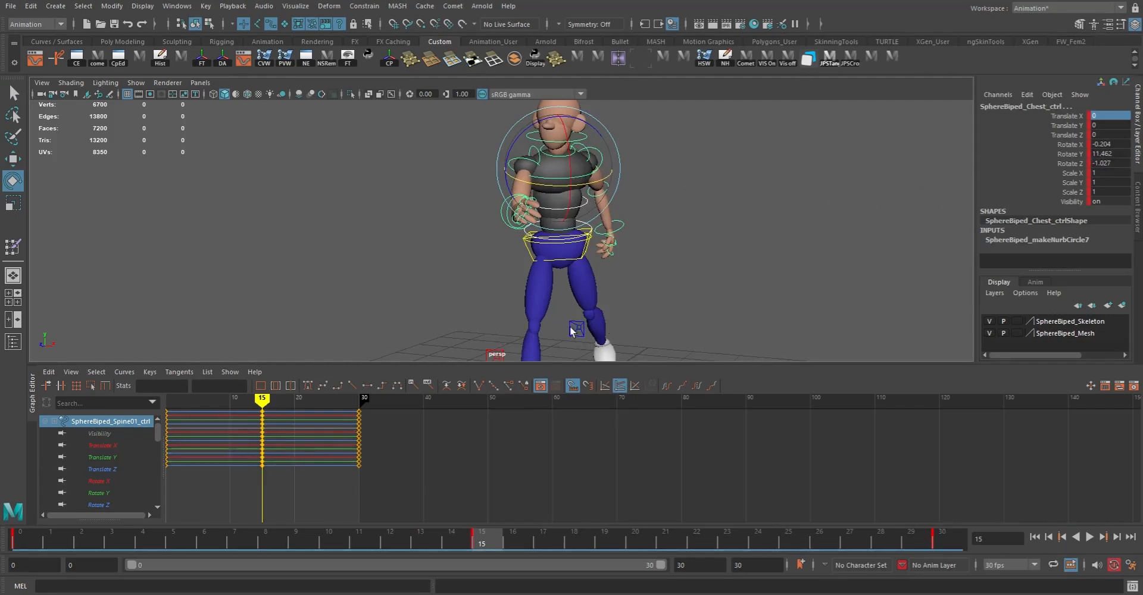
{"action": "key", "text": "q"}
{"action": "left_click", "coordinate": [582, 225]}
{"action": "double_click", "coordinate": [1096, 153]}
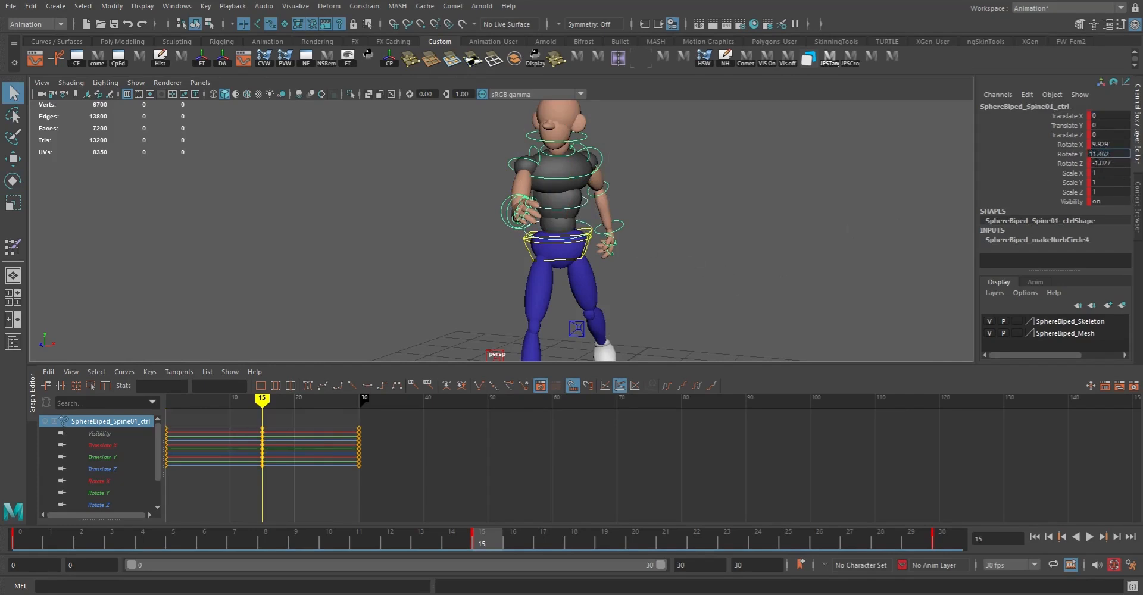
{"action": "type", "text": "-11.462"}
{"action": "key", "text": "Return"}
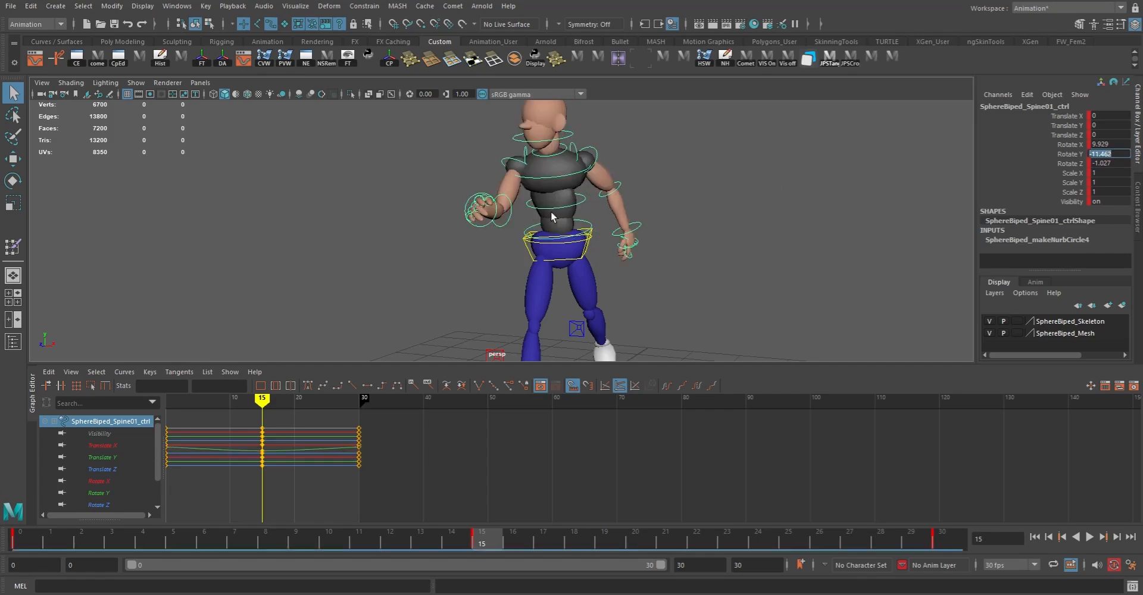
- Set the Spine02 control's Rotate Y to -11.462 at frame 15
{"action": "left_click", "coordinate": [591, 212]}
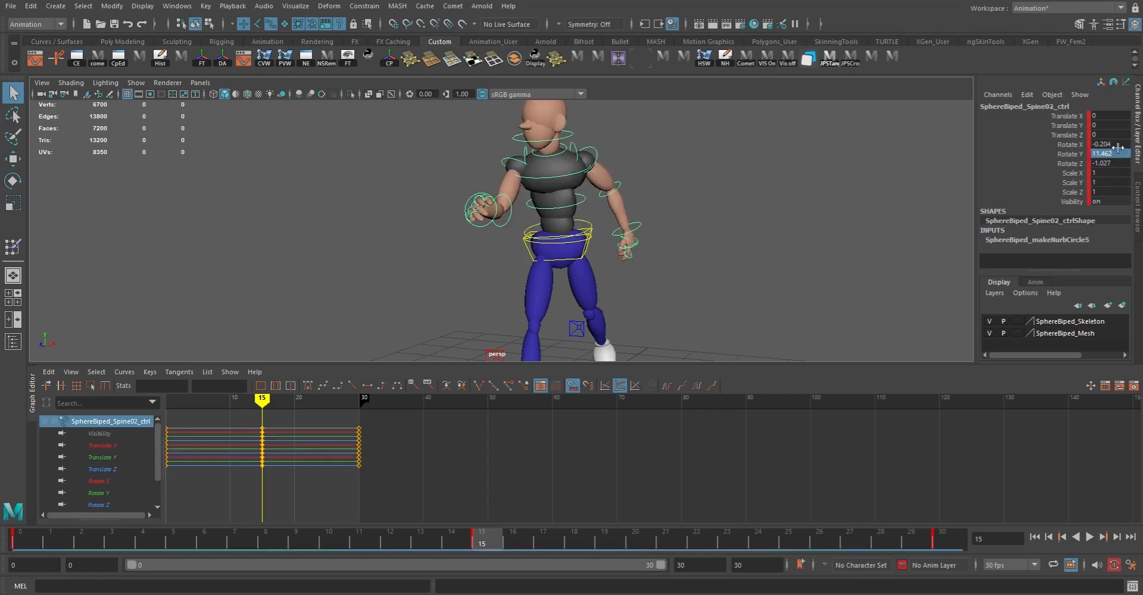
{"action": "left_click", "coordinate": [1087, 156]}
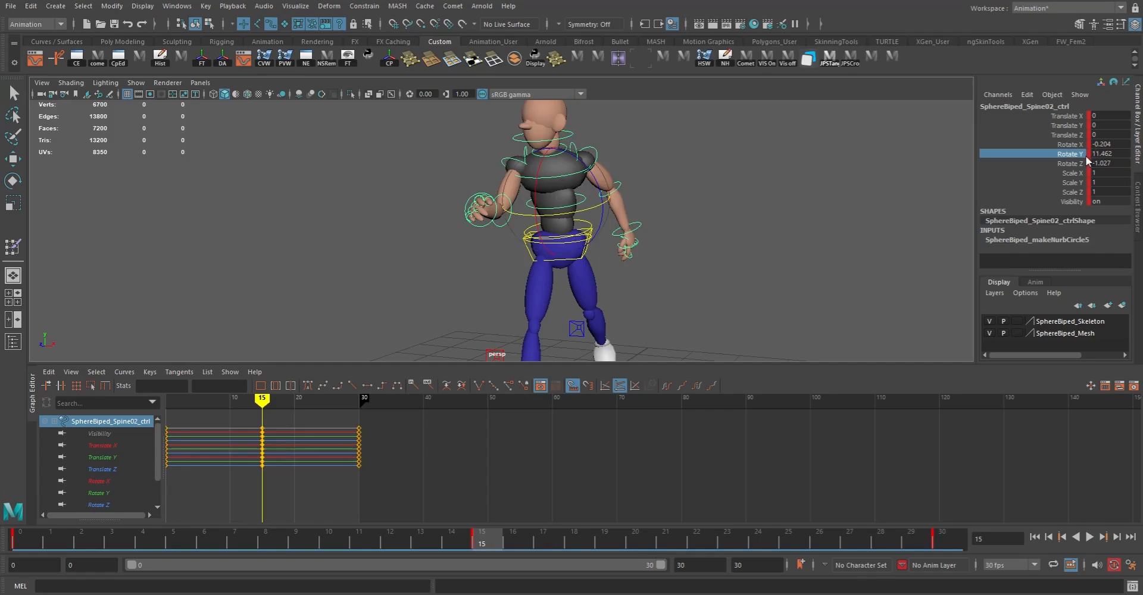
{"action": "double_click", "coordinate": [1090, 154]}
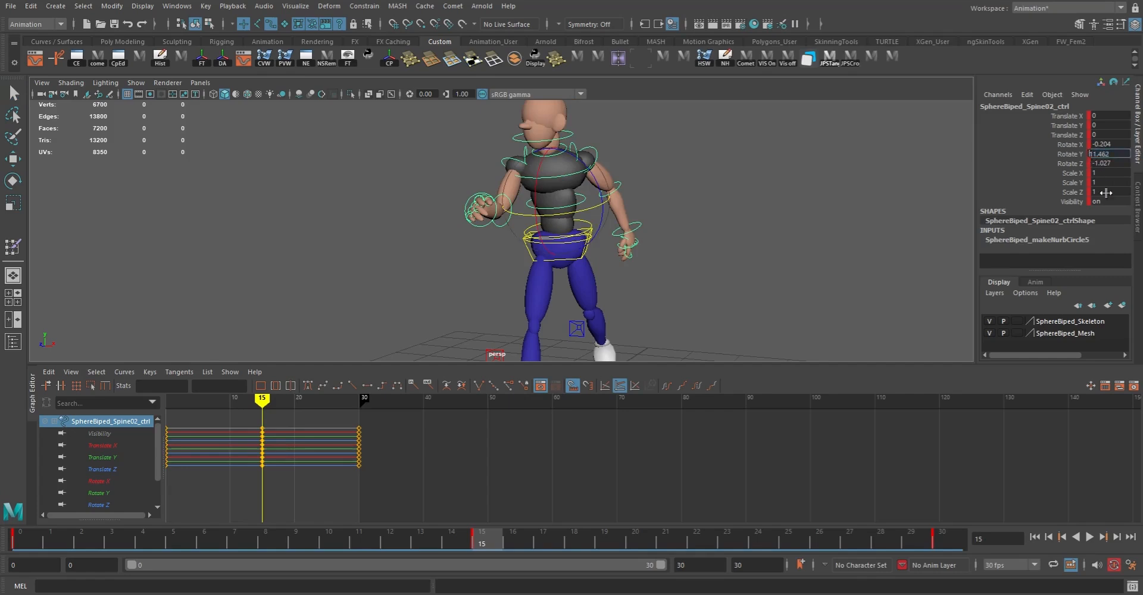
{"action": "key", "text": "Return"}
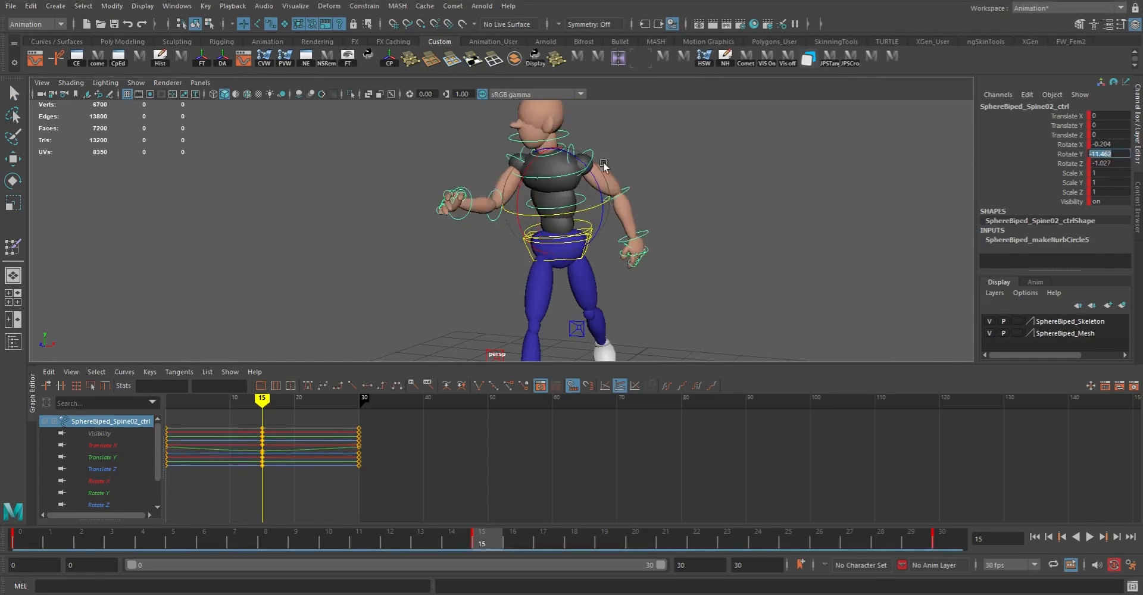
{"action": "key", "text": "q"}
{"action": "left_click", "coordinate": [681, 156]}
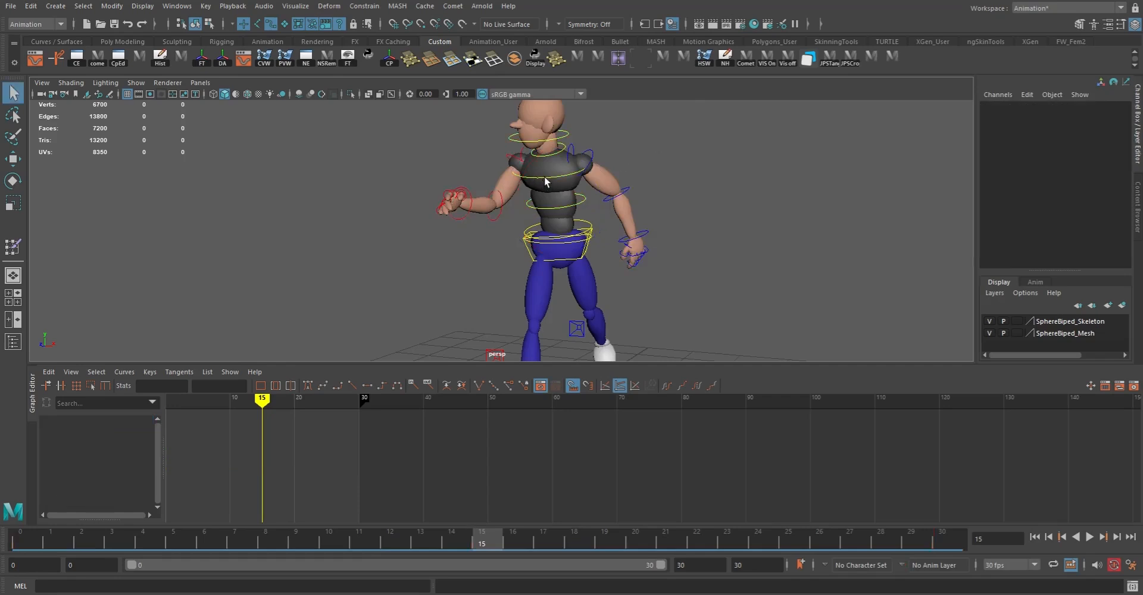
- Set the Chest control's Rotate Y to -11.462 at frame 15
{"action": "left_click", "coordinate": [546, 182]}
{"action": "key", "text": "e"}
{"action": "left_click", "coordinate": [1072, 153]}
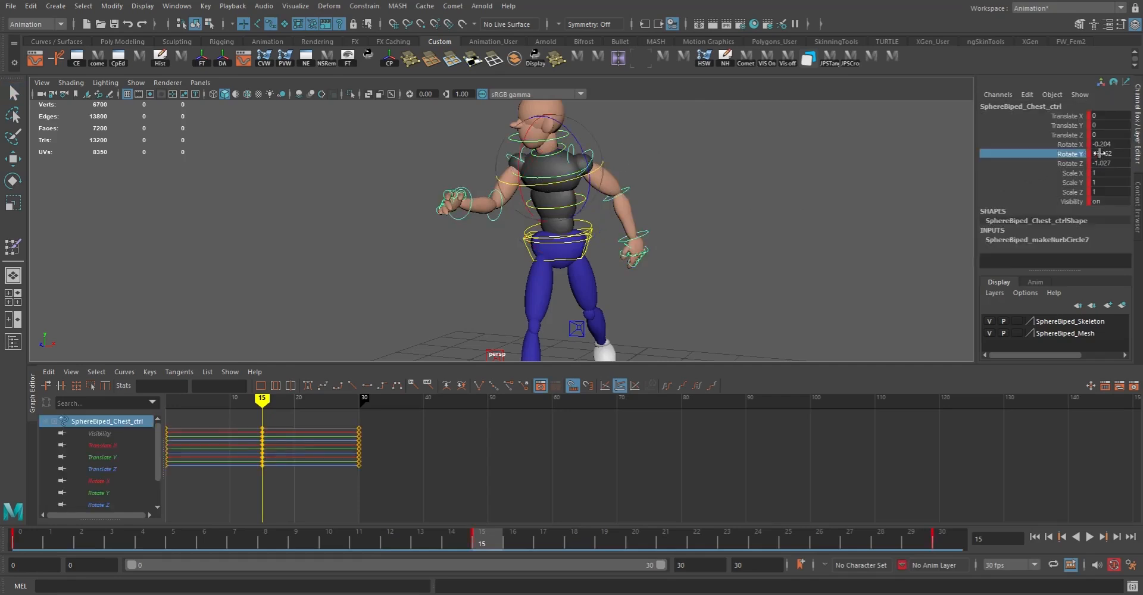
{"action": "double_click", "coordinate": [1098, 153]}
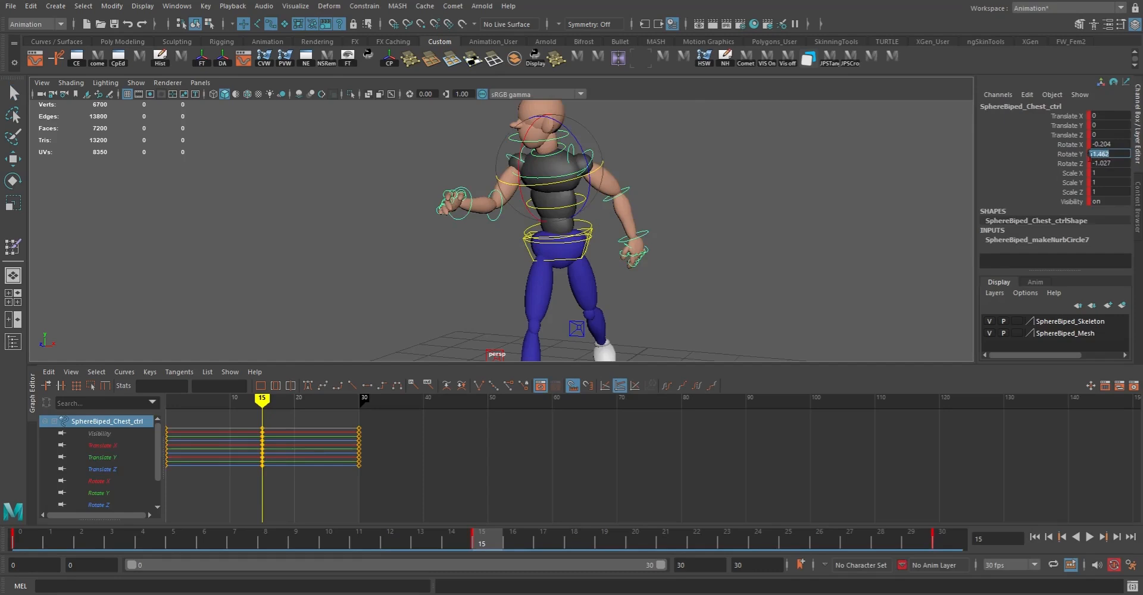
{"action": "key", "text": "Return"}
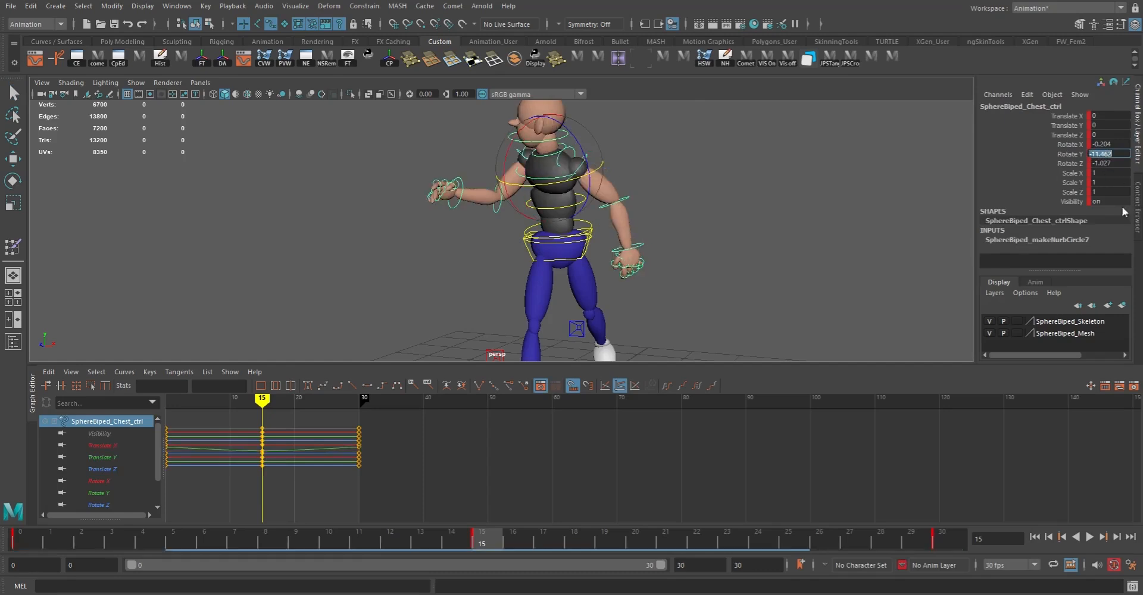
{"action": "left_click_drag", "start_coordinate": [674, 230], "coordinate": [632, 202], "text": "alt"}
{"action": "key", "text": "q"}
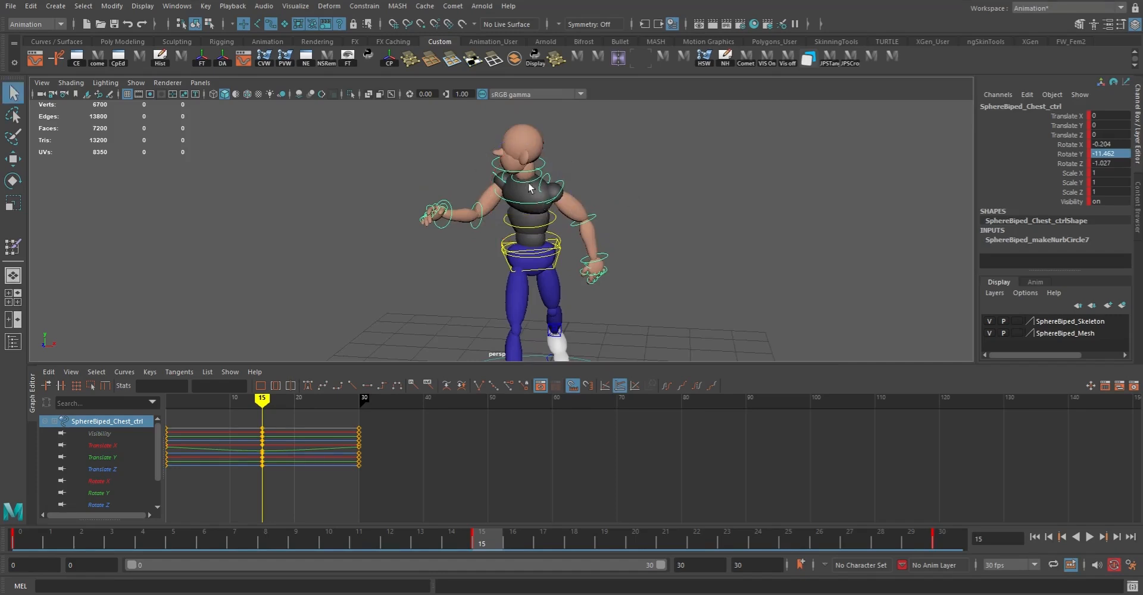
- Rotate the neck control around its vertical axis at frame 15 to turn the face back toward the walking direction
{"action": "left_click", "coordinate": [644, 166]}
{"action": "left_click", "coordinate": [542, 194]}
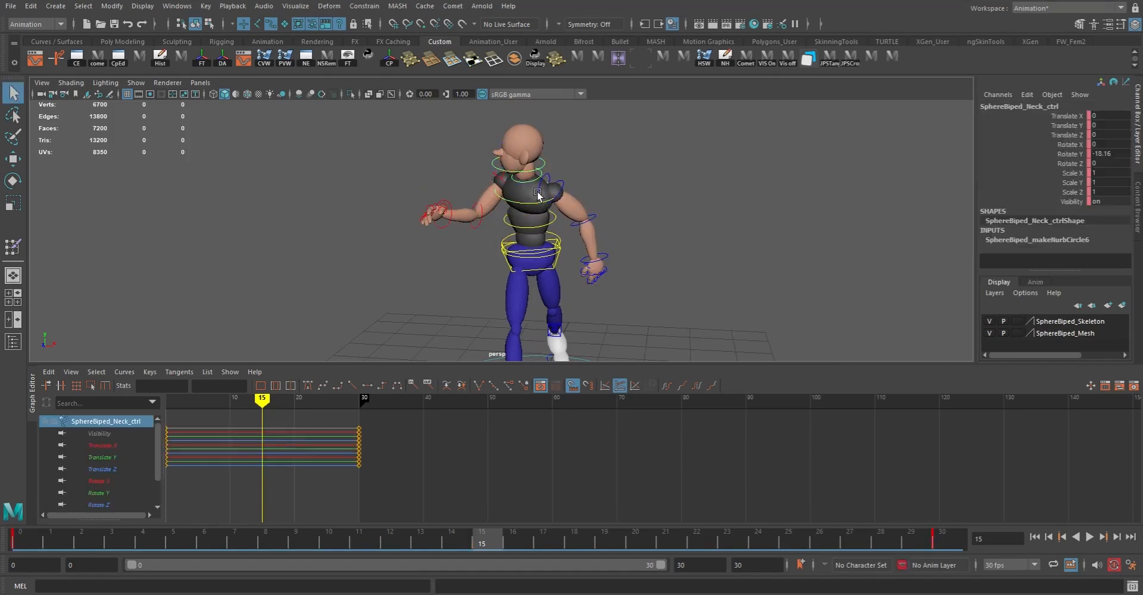
{"action": "key", "text": "w"}
{"action": "key", "text": "e"}
{"action": "left_click_drag", "start_coordinate": [522, 204], "coordinate": [570, 200]}
{"action": "key", "text": "q"}
- Rotate the head control at frame 15 to face forward, at about -15.29 in X, 2.019 in Y and -6.706 in Z
{"action": "left_click", "coordinate": [533, 156]}
{"action": "key", "text": "r"}
{"action": "key", "text": "e"}
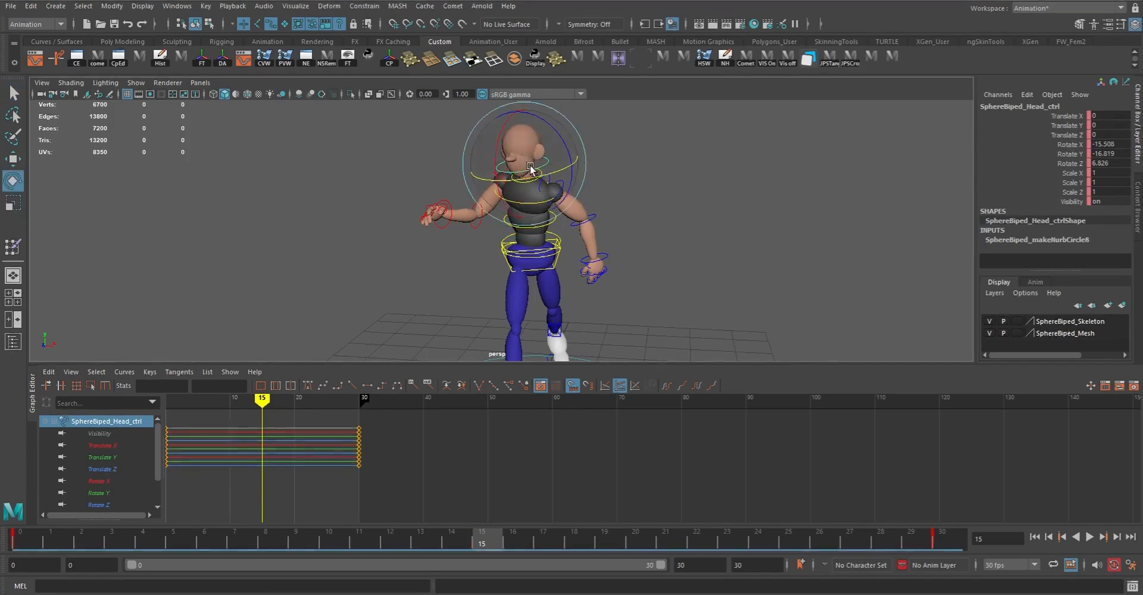
{"action": "left_click_drag", "start_coordinate": [548, 173], "coordinate": [564, 171]}
{"action": "left_click_drag", "start_coordinate": [569, 136], "coordinate": [478, 192]}
{"action": "key", "text": "q"}
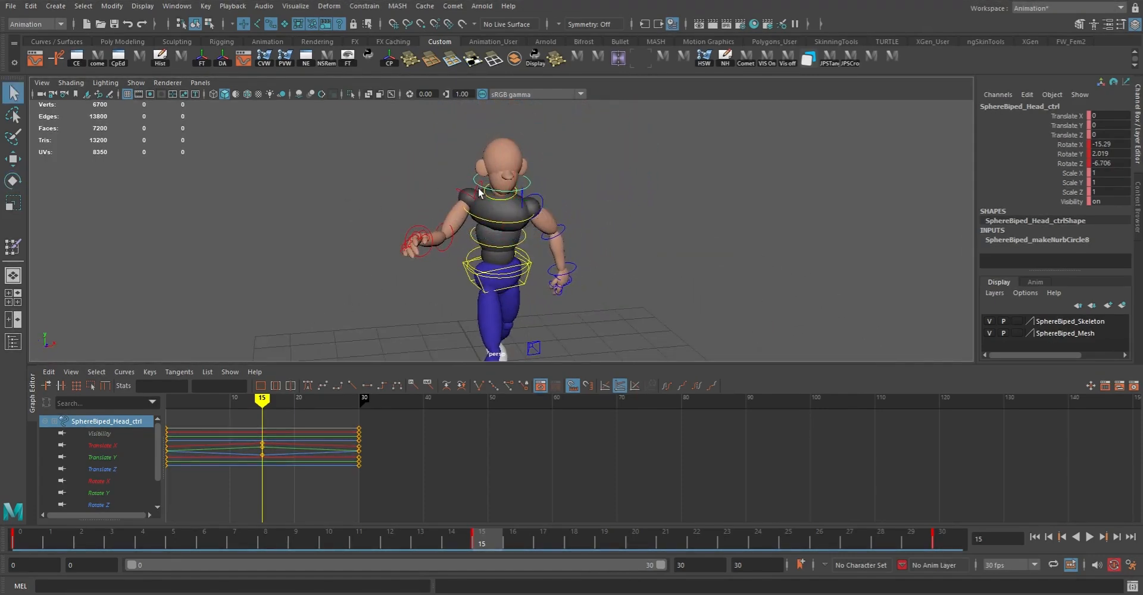
- Copy the frame 0 keys of the right clavicle, arm, elbow and hand controls
{"action": "left_click", "coordinate": [448, 231], "text": "shift"}
{"action": "left_click", "coordinate": [448, 246], "text": "shift"}
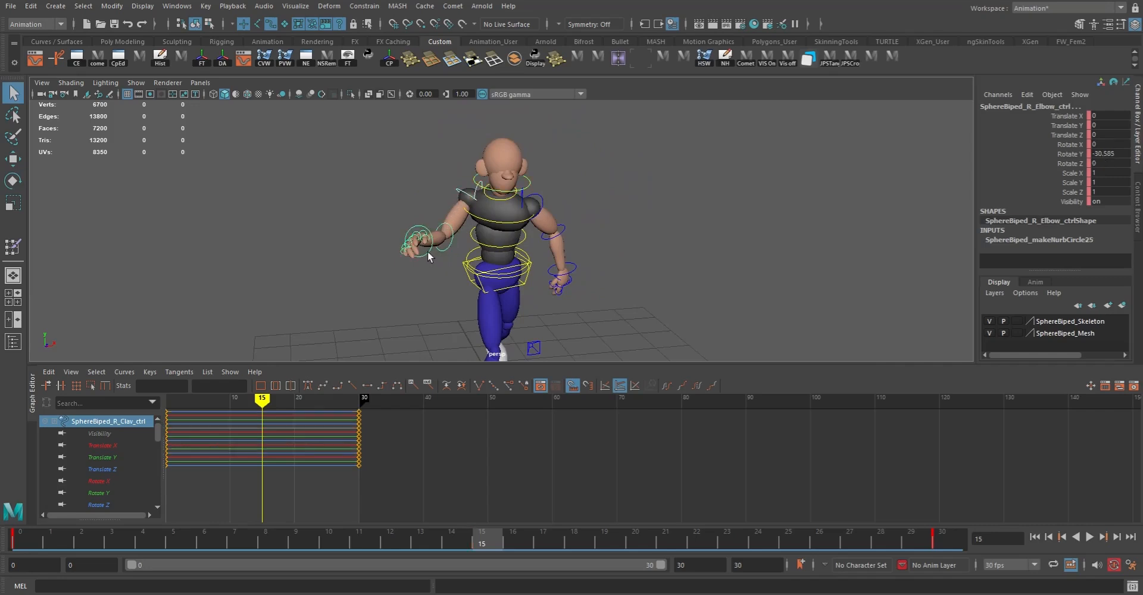
{"action": "left_click", "coordinate": [428, 255], "text": "shift"}
{"action": "left_click", "coordinate": [27, 543]}
{"action": "right_click", "coordinate": [26, 541]}
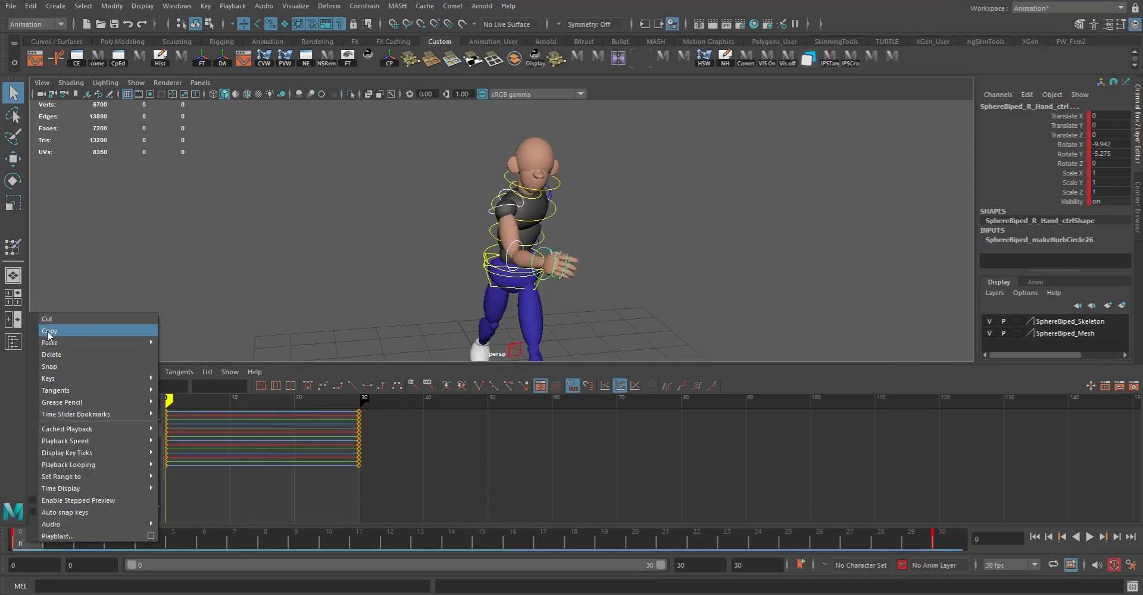
{"action": "left_click", "coordinate": [49, 332]}
- Paste the right arm's keys onto the left clavicle, arm, elbow and hand controls at frame 15
{"action": "left_click_drag", "start_coordinate": [537, 326], "coordinate": [501, 232], "text": "alt"}
{"action": "left_click", "coordinate": [659, 215]}
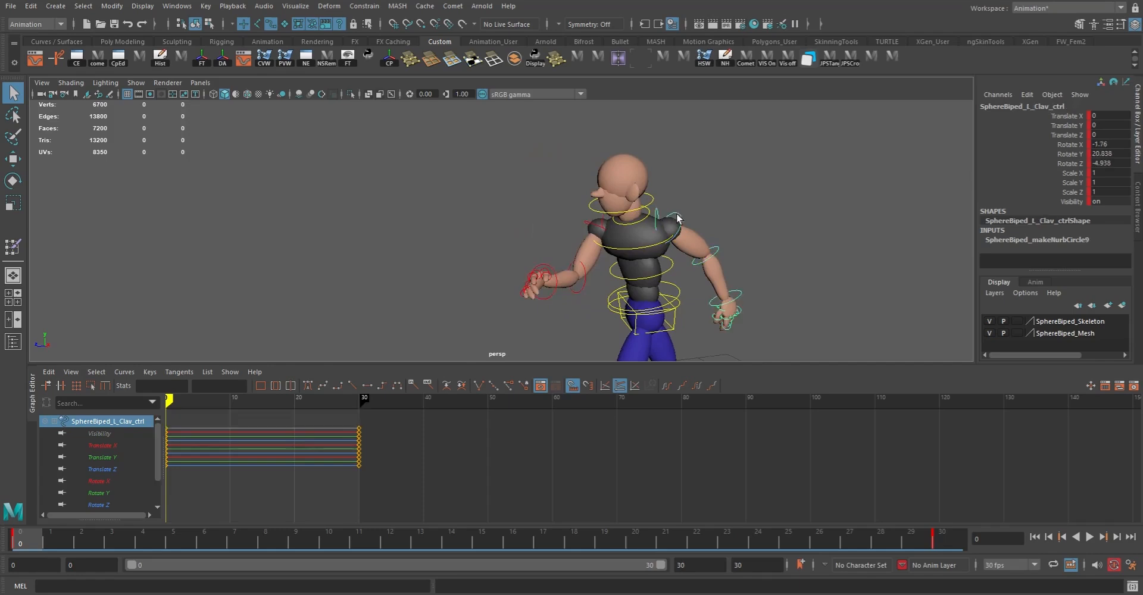
{"action": "left_click", "coordinate": [703, 243], "text": "shift"}
{"action": "left_click", "coordinate": [738, 302], "text": "shift"}
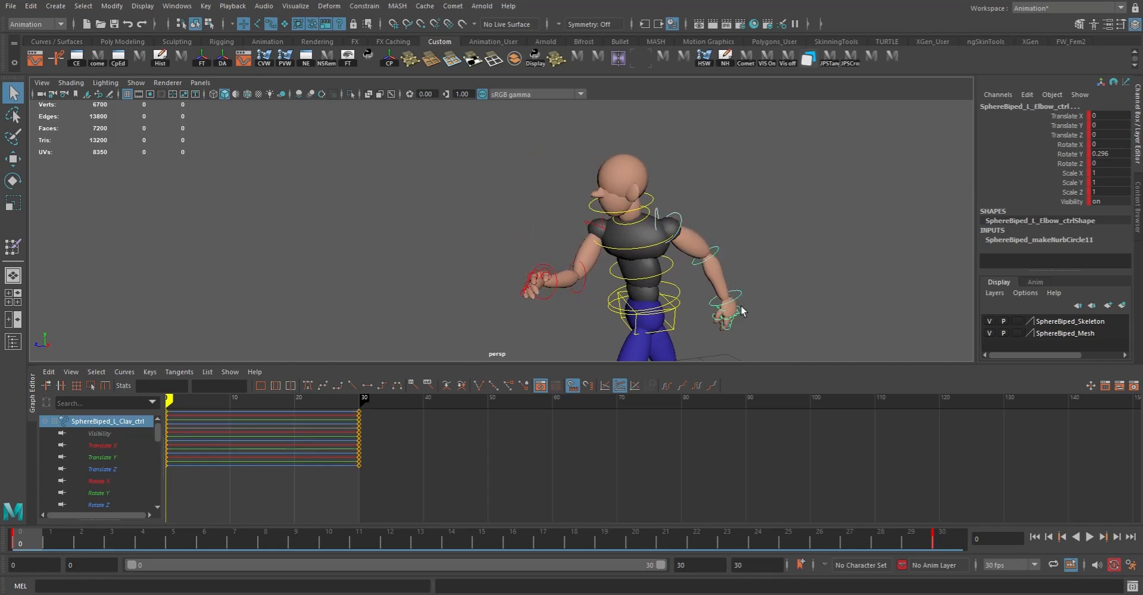
{"action": "left_click", "coordinate": [738, 297], "text": "shift"}
{"action": "left_click", "coordinate": [491, 542]}
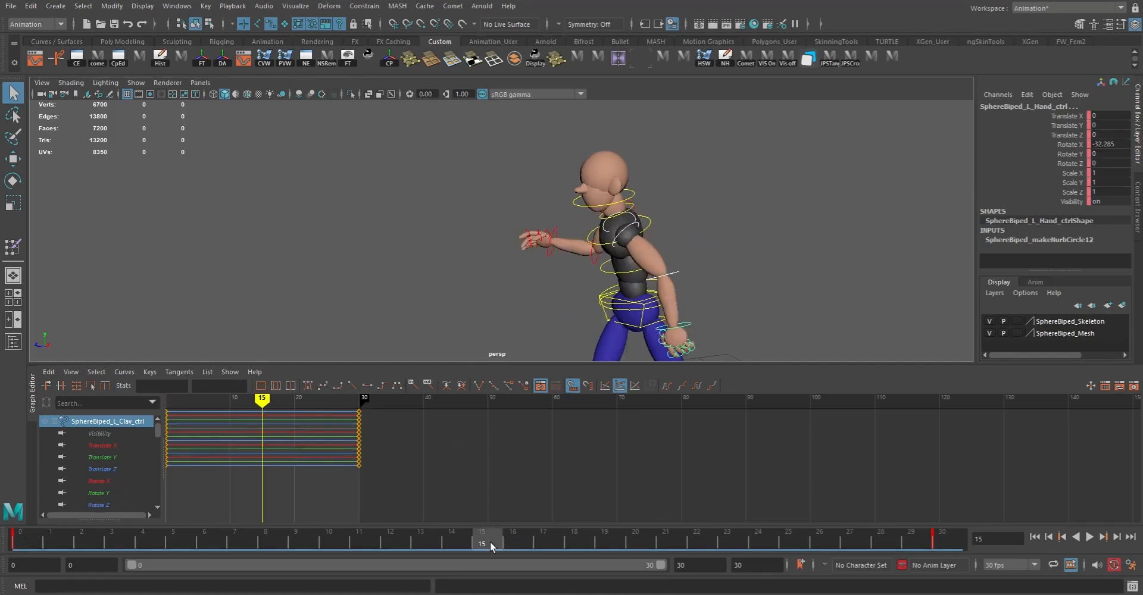
{"action": "right_click", "coordinate": [490, 541]}
{"action": "left_click", "coordinate": [655, 344]}
{"action": "left_click_drag", "start_coordinate": [739, 280], "coordinate": [686, 275], "text": "alt"}
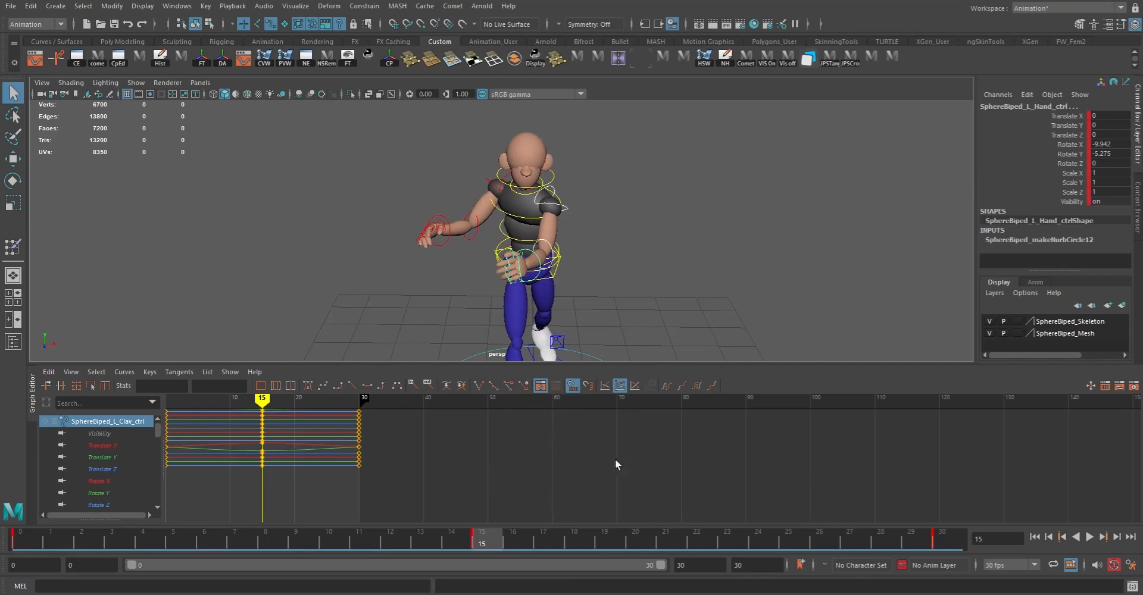
- Copy the frame 0 keys of the left clavicle, arm, elbow and hand controls
{"action": "left_click_drag", "start_coordinate": [485, 542], "coordinate": [16, 539]}
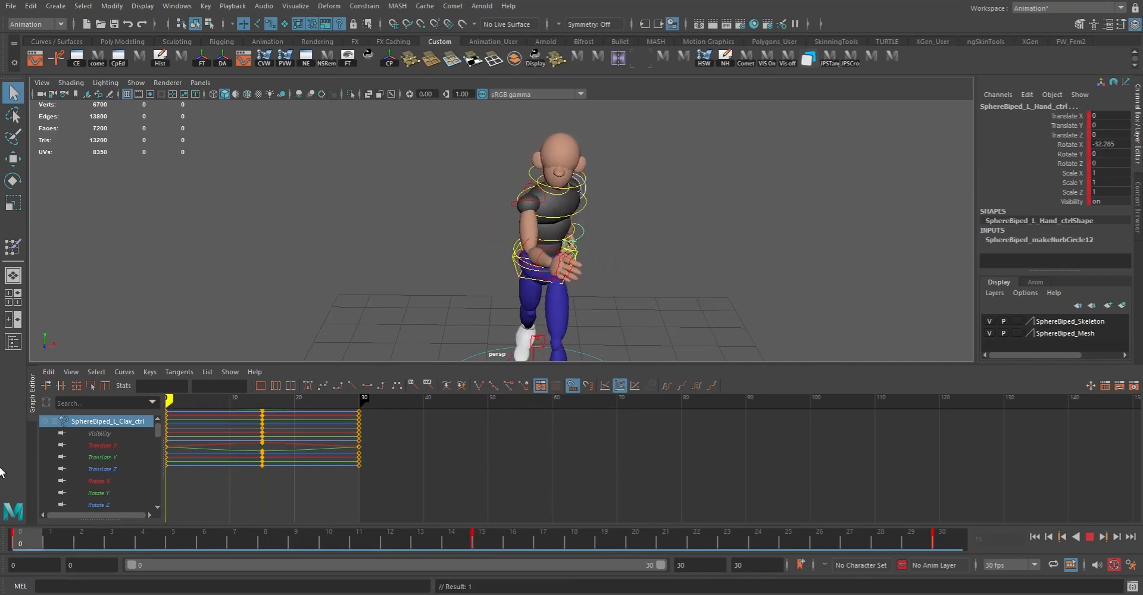
{"action": "right_click", "coordinate": [31, 548]}
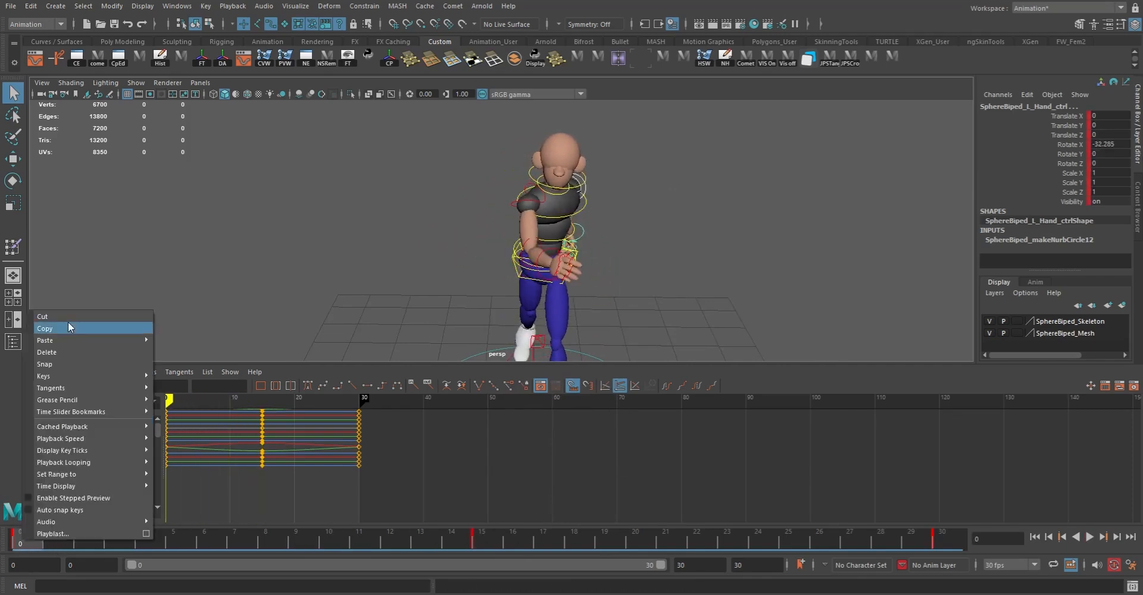
{"action": "left_click", "coordinate": [56, 329]}
- Select the right clavicle, arm, elbow and hand controls together
{"action": "left_click_drag", "start_coordinate": [583, 221], "coordinate": [753, 215], "text": "alt"}
{"action": "left_click", "coordinate": [412, 230]}
{"action": "left_click", "coordinate": [417, 233], "text": "shift"}
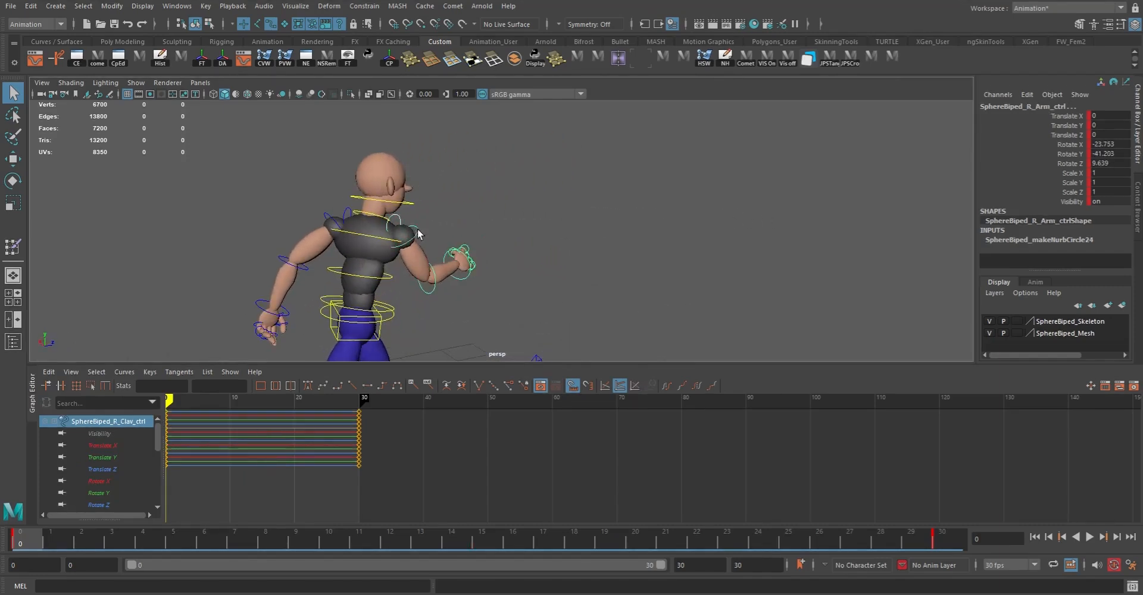
{"action": "left_click", "coordinate": [430, 294], "text": "shift"}
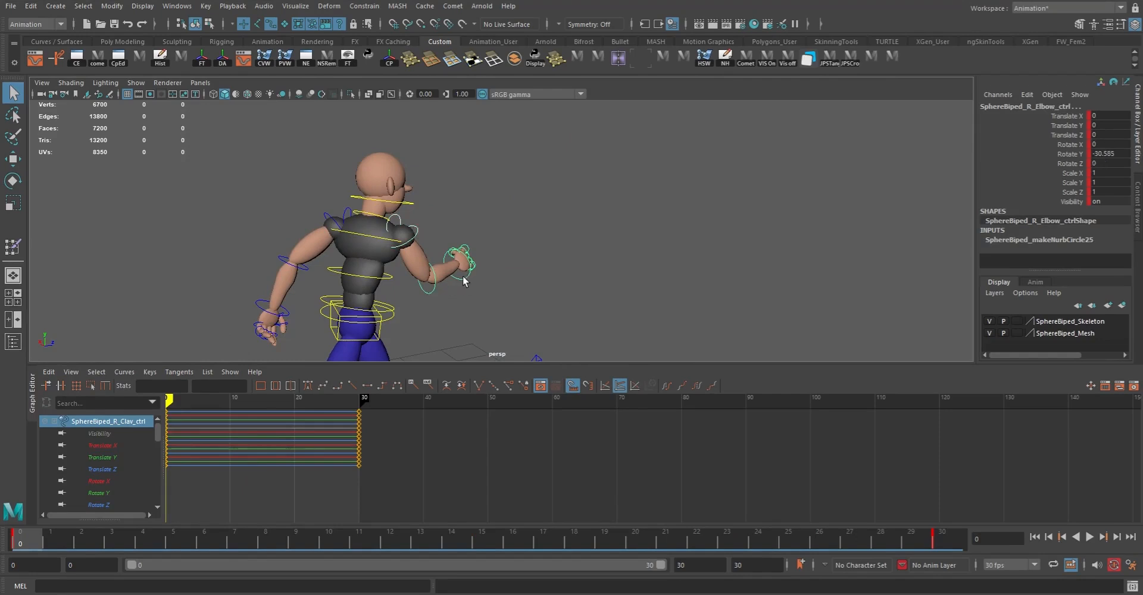
{"action": "left_click", "coordinate": [464, 284], "text": "shift"}
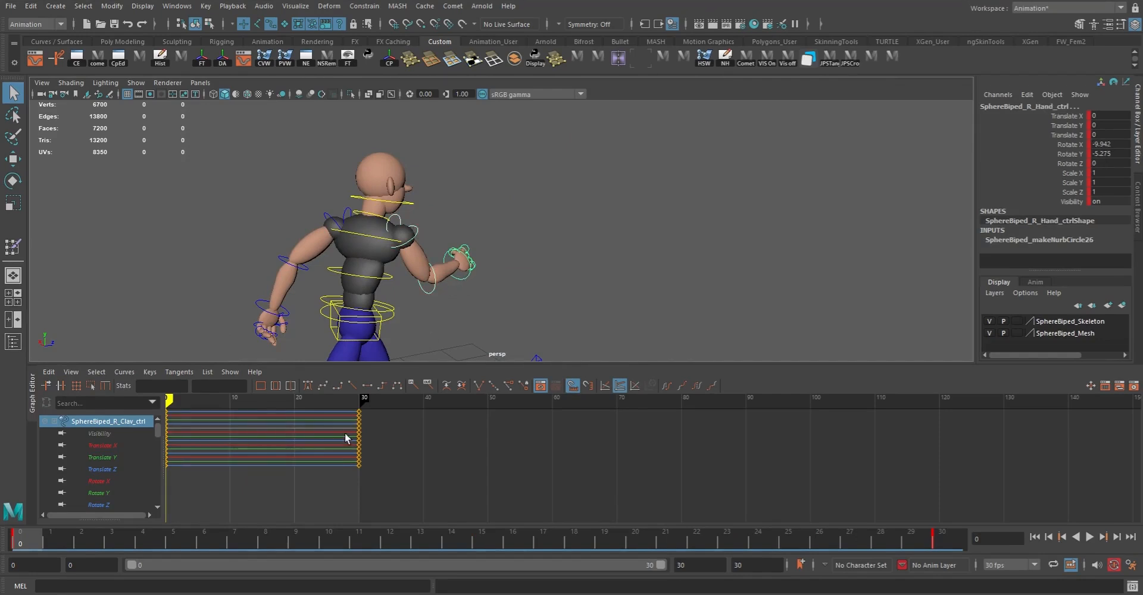
- Try pasting the copied left arm keys onto the right arm controls at frame 15, and undo the paste
{"action": "left_click", "coordinate": [479, 543]}
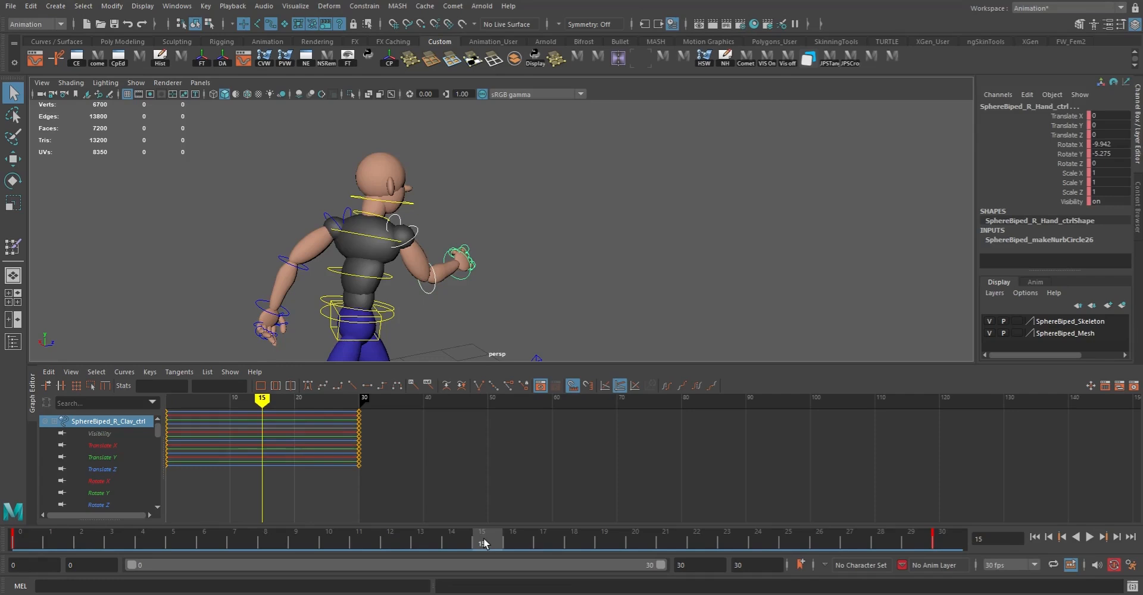
{"action": "right_click", "coordinate": [485, 543]}
{"action": "mouse_move", "coordinate": [523, 338]}
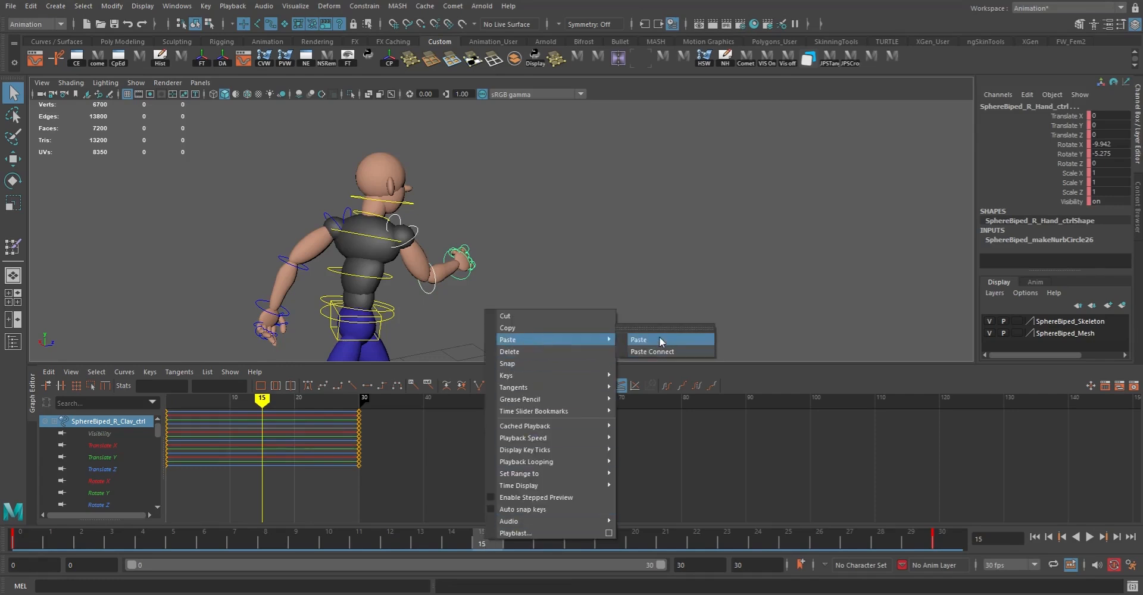
{"action": "left_click", "coordinate": [661, 341]}
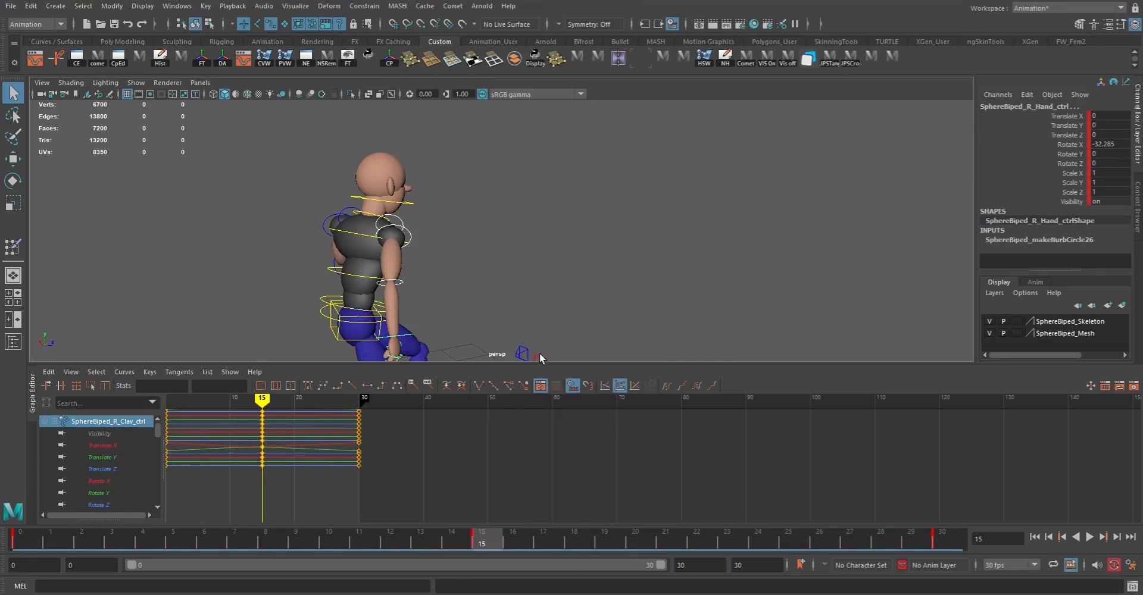
{"action": "left_click_drag", "start_coordinate": [491, 281], "coordinate": [535, 230], "text": "alt"}
{"action": "key", "text": "ctrl+z"}
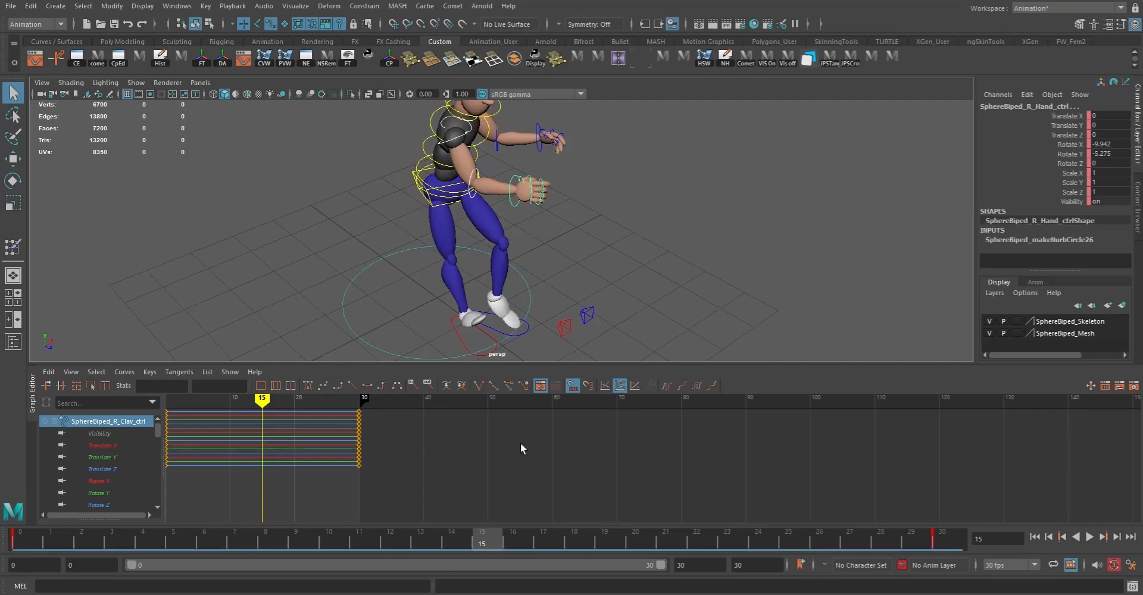
- Paste the left arm's frame 0 keys onto the right clavicle, arm, elbow and hand controls at frame 15
{"action": "left_click_drag", "start_coordinate": [486, 542], "coordinate": [20, 542]}
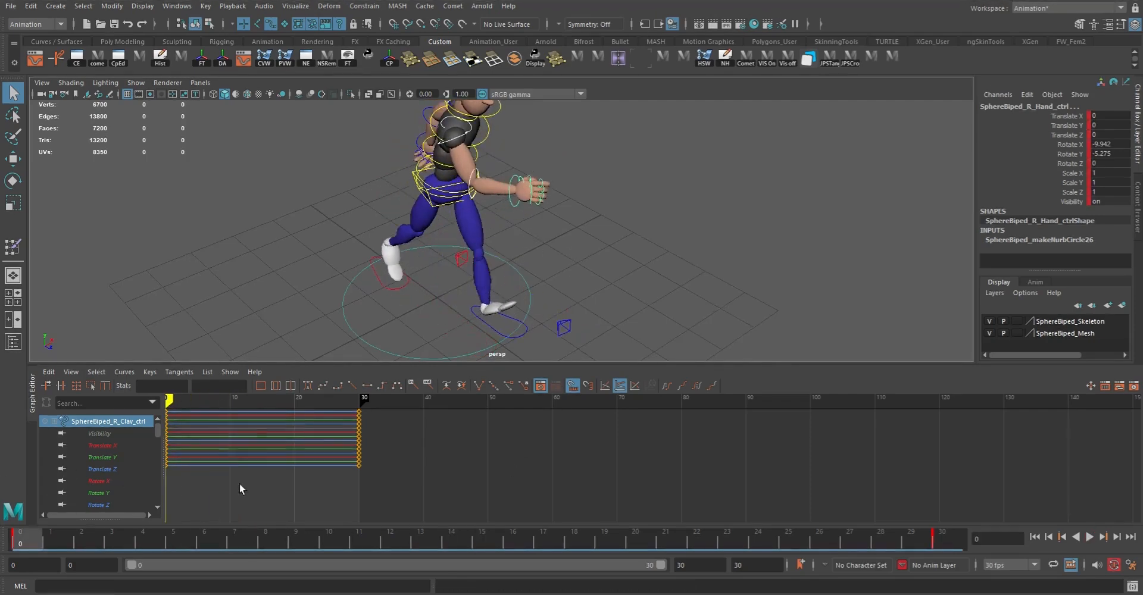
{"action": "left_click", "coordinate": [488, 542]}
{"action": "right_click", "coordinate": [489, 542]}
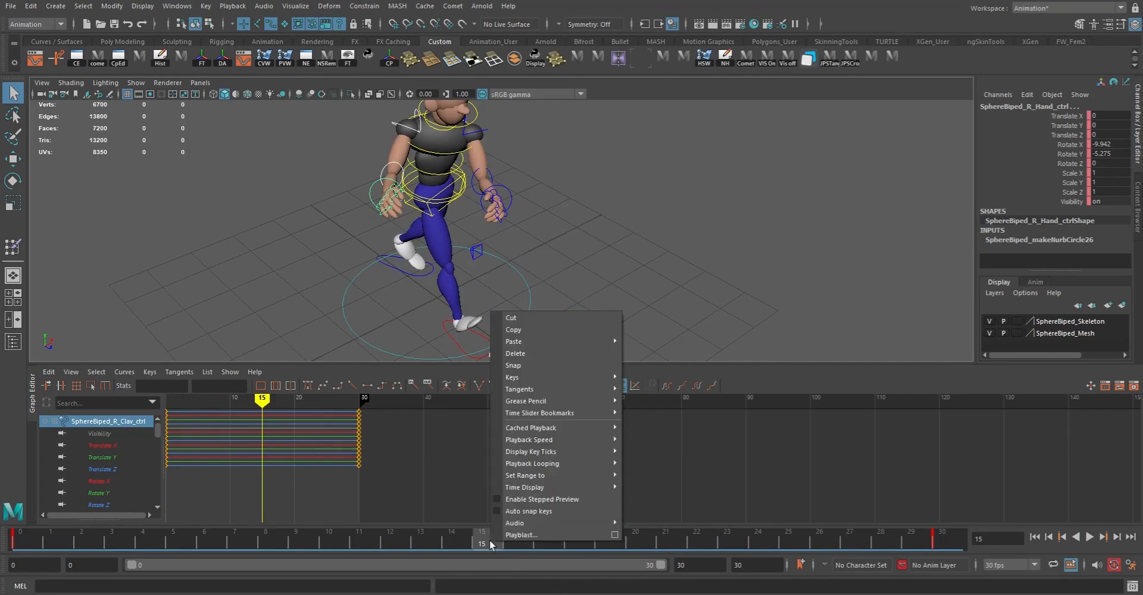
{"action": "mouse_move", "coordinate": [549, 343]}
{"action": "left_click", "coordinate": [687, 345]}
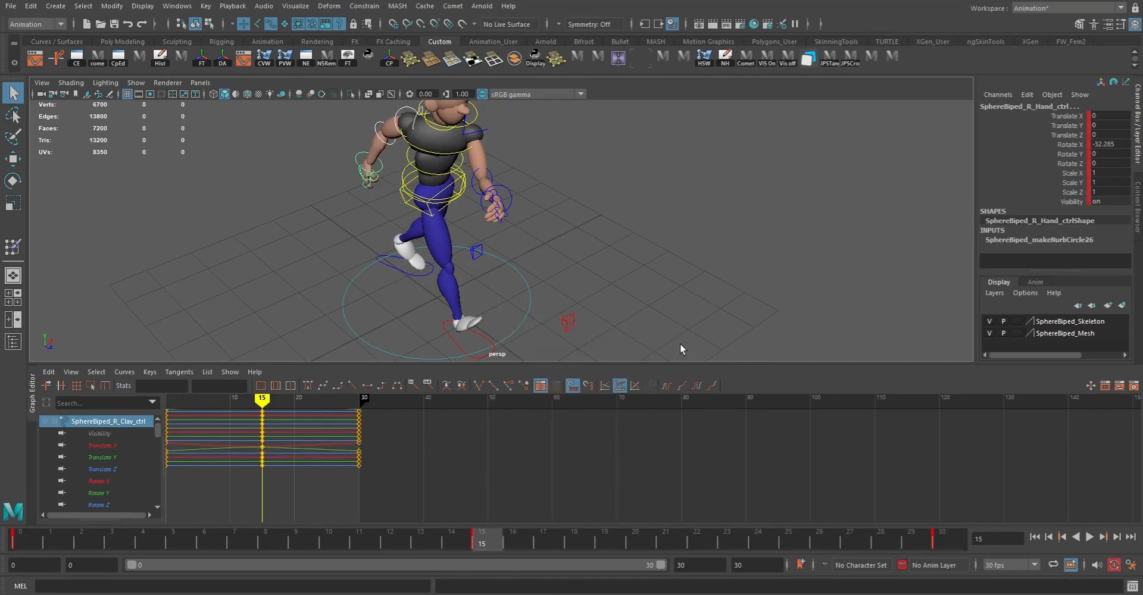
- Play the walk cycle from the first frame and review the mirrored arm swing from the side and front
{"action": "left_click_drag", "start_coordinate": [607, 286], "coordinate": [751, 239], "text": "alt"}
{"action": "right_click_drag", "start_coordinate": [750, 240], "coordinate": [559, 238], "text": "alt"}
{"action": "left_click_drag", "start_coordinate": [559, 238], "coordinate": [416, 241], "text": "alt"}
{"action": "right_click_drag", "start_coordinate": [417, 241], "coordinate": [531, 236], "text": "alt"}
{"action": "left_click_drag", "start_coordinate": [530, 235], "coordinate": [750, 238], "text": "alt"}
{"action": "left_click", "coordinate": [1035, 537]}
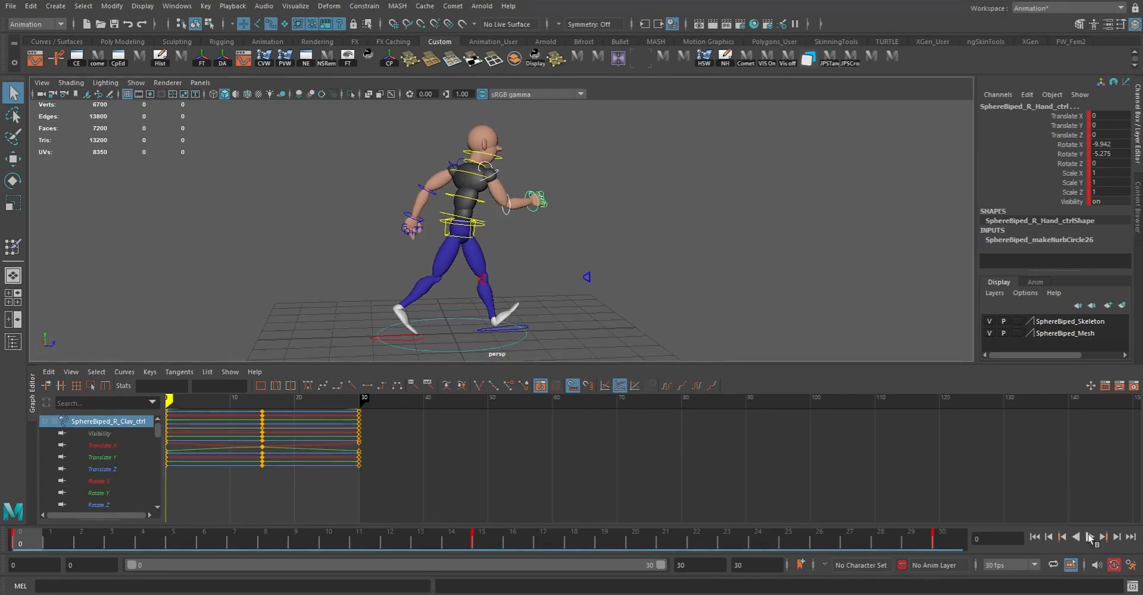
{"action": "left_click", "coordinate": [1090, 537]}
{"action": "left_click_drag", "start_coordinate": [739, 286], "coordinate": [559, 261], "text": "alt"}
{"action": "right_click_drag", "start_coordinate": [559, 261], "coordinate": [632, 316], "text": "alt"}
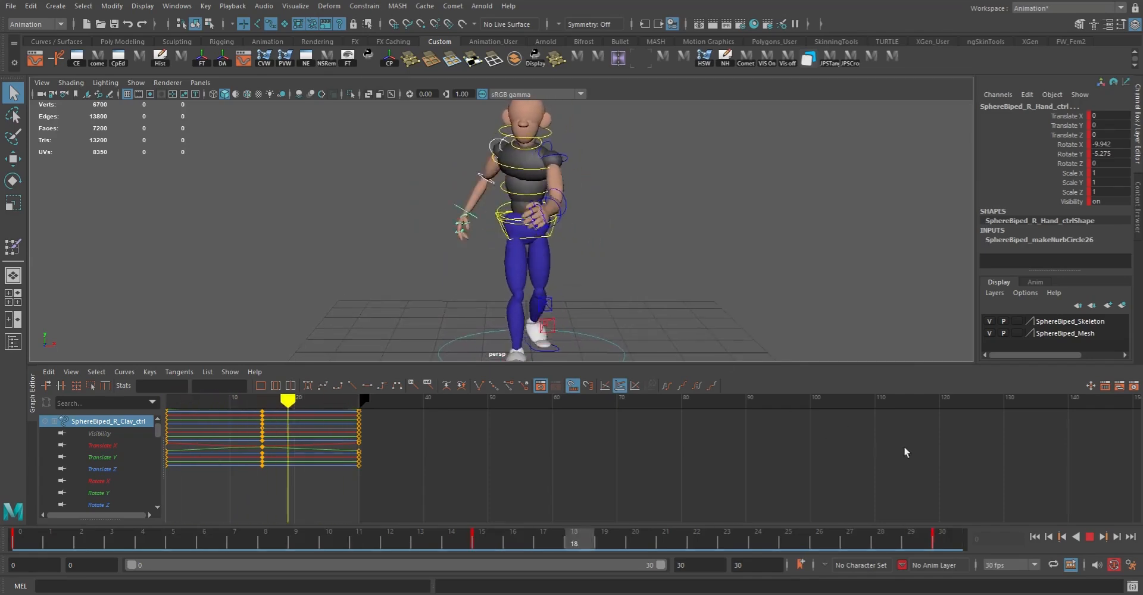
{"action": "left_click", "coordinate": [1090, 538]}
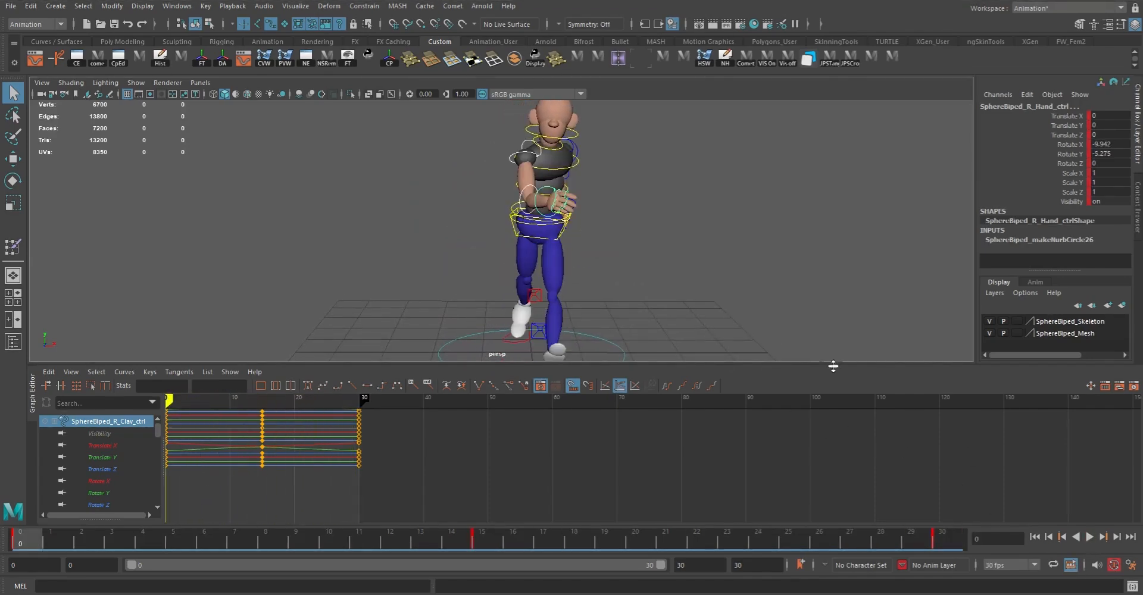
- Rotate the head control at frame 0 to about -16.873, -15.449, 11.737 in X, Y, Z, and carry the same pose to frame 30
{"action": "left_click", "coordinate": [581, 134]}
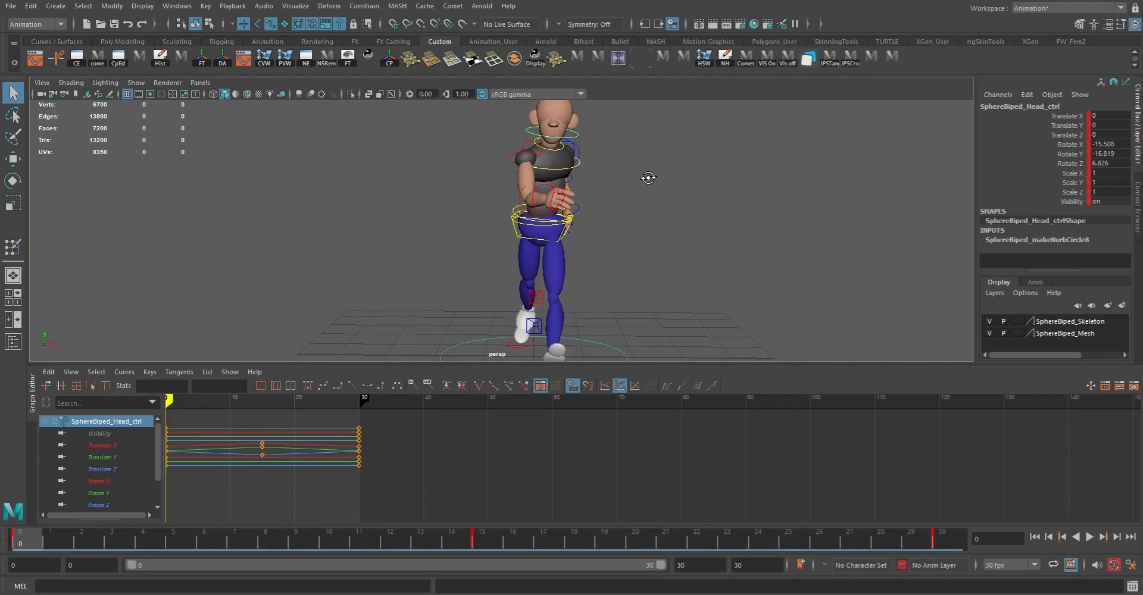
{"action": "key", "text": "e"}
{"action": "left_click_drag", "start_coordinate": [601, 114], "coordinate": [602, 108]}
{"action": "left_click", "coordinate": [942, 532]}
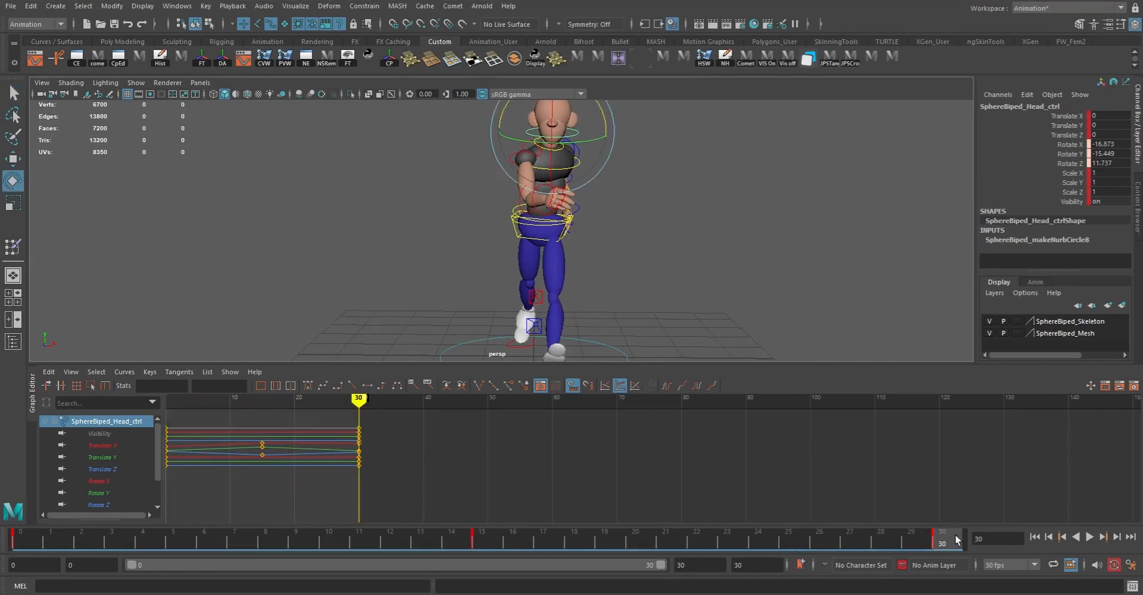
- Rotate the head control at frame 15 to about -15.312, 3.082, -7.262 in X, Y, Z, and compare it with frames 0 and 30
{"action": "left_click", "coordinate": [495, 535]}
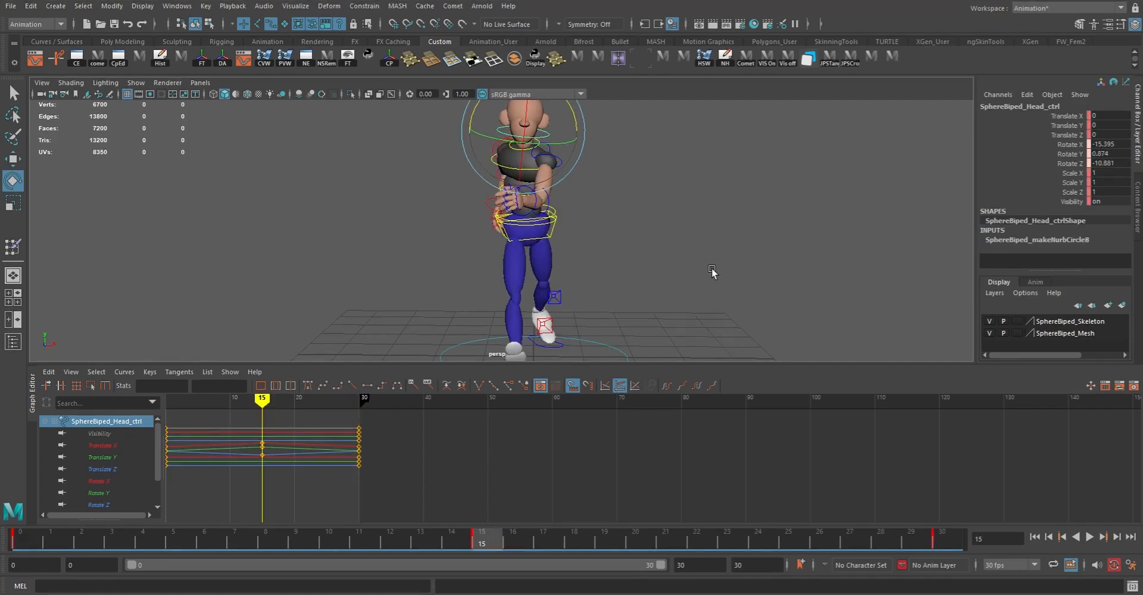
{"action": "middle_click_drag", "start_coordinate": [712, 271], "coordinate": [718, 268]}
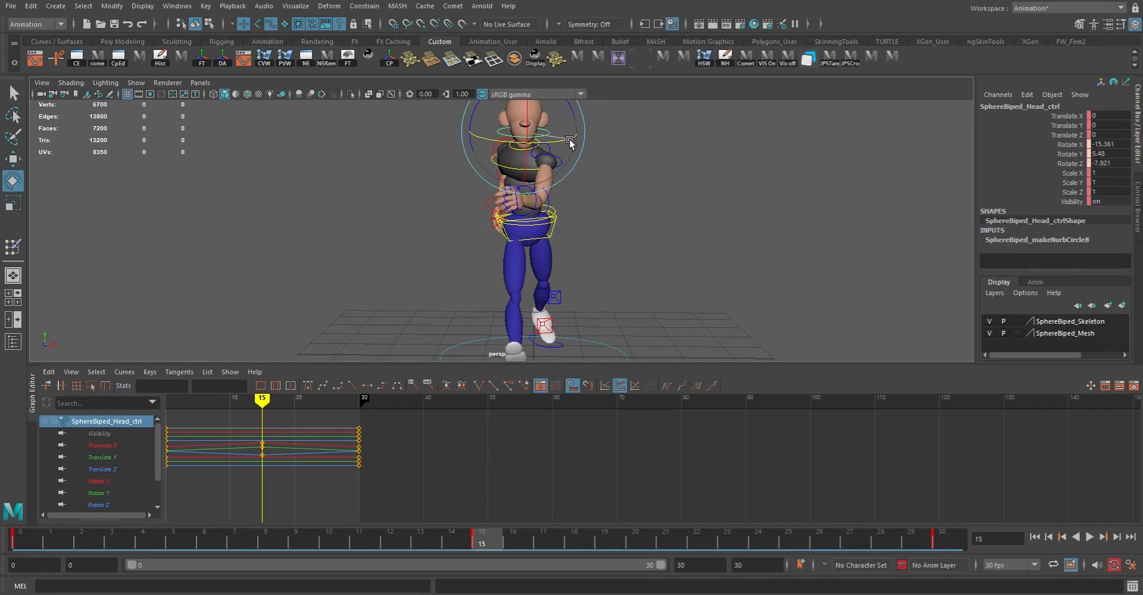
{"action": "left_click_drag", "start_coordinate": [568, 143], "coordinate": [570, 144]}
{"action": "left_click", "coordinate": [1034, 537]}
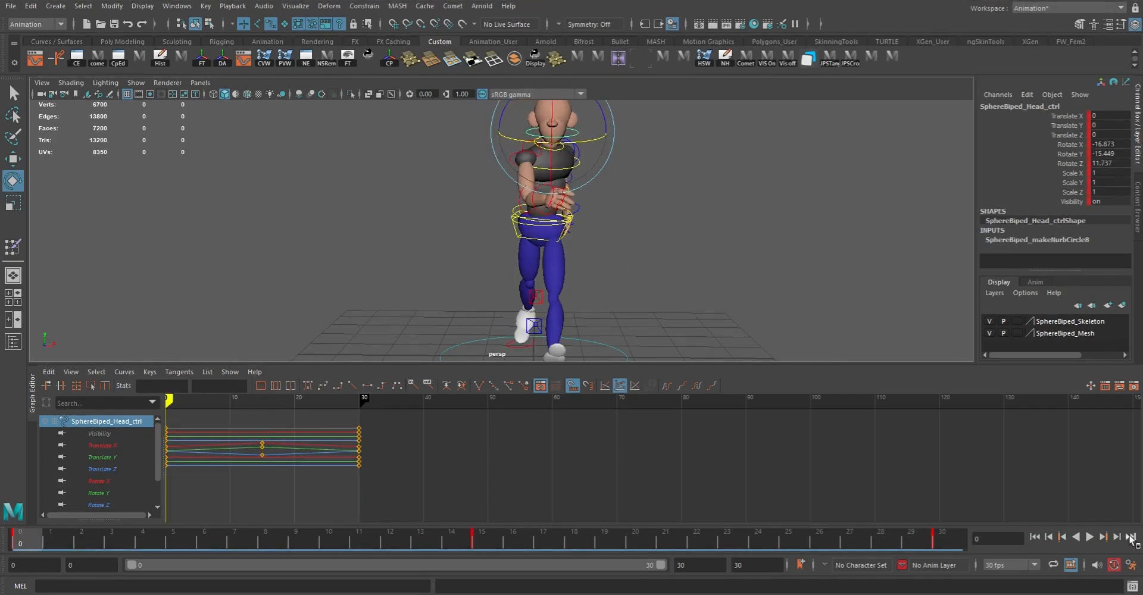
{"action": "left_click", "coordinate": [1131, 537]}
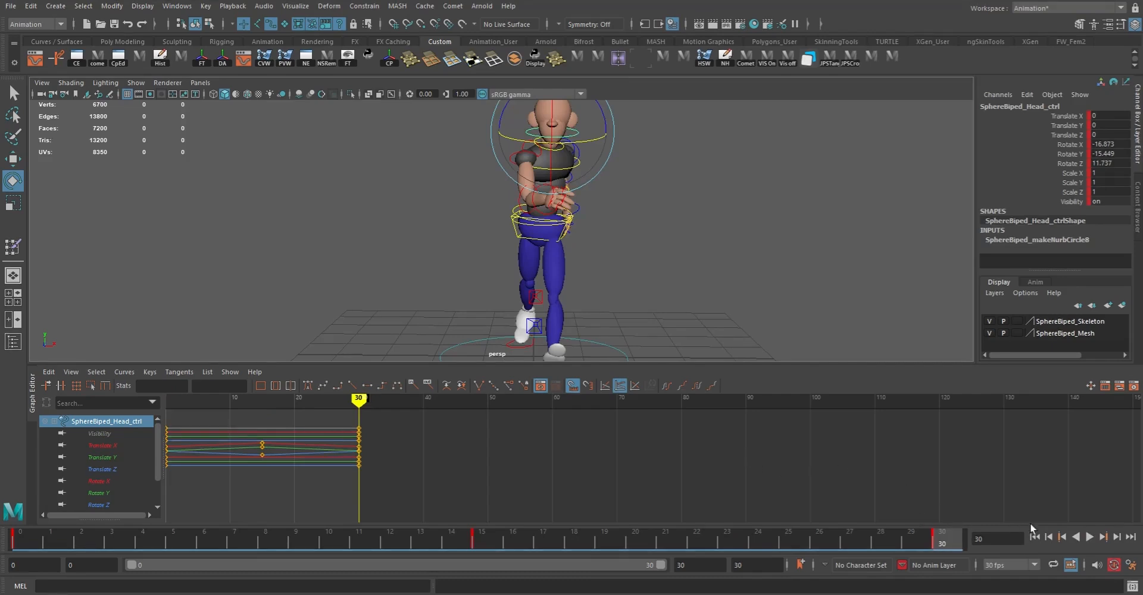
{"action": "left_click", "coordinate": [1041, 535]}
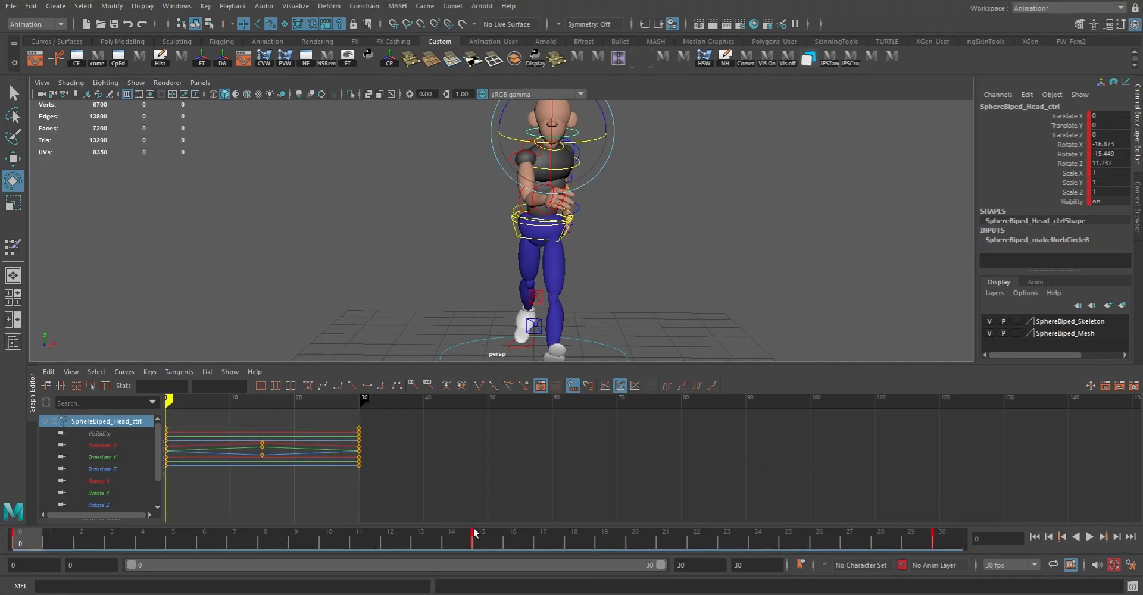
{"action": "left_click", "coordinate": [486, 540]}
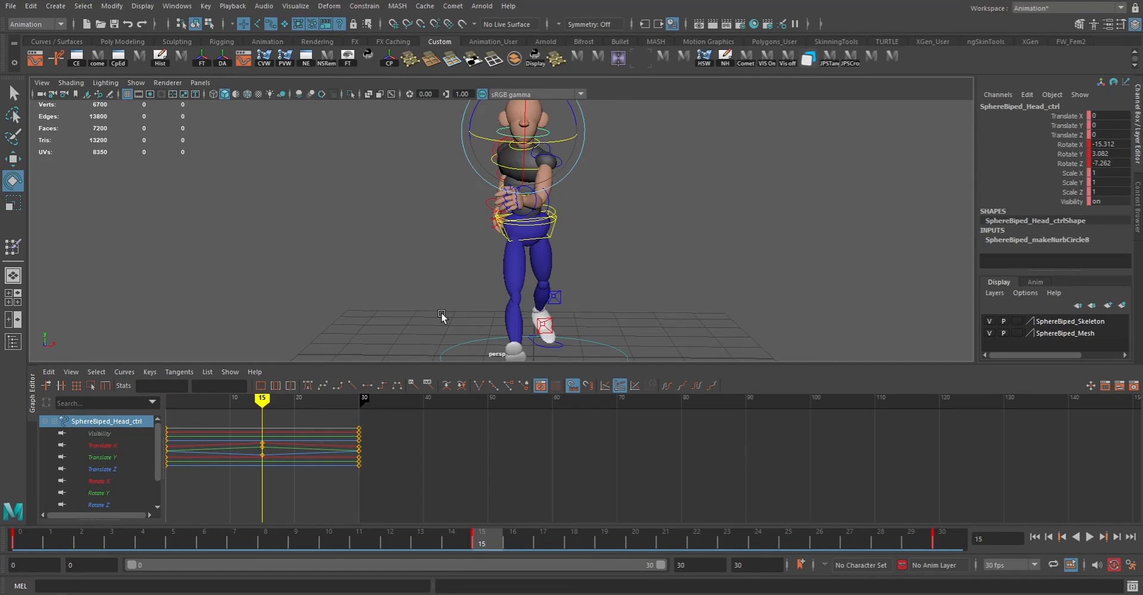
- Tilt the Spine01 control at frame 0 to about 10.827, 10.618, 3.663 in X, Y, Z, and key the same pose at frame 30
{"action": "left_click_drag", "start_coordinate": [549, 238], "coordinate": [595, 244], "text": "alt"}
{"action": "left_click", "coordinate": [571, 227]}
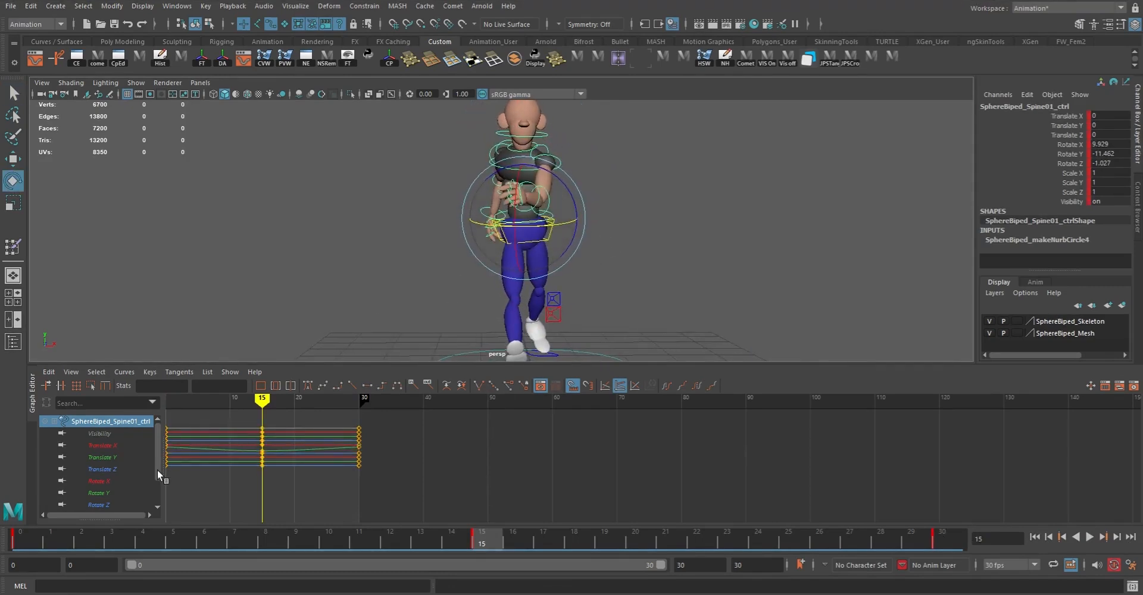
{"action": "left_click", "coordinate": [9, 539]}
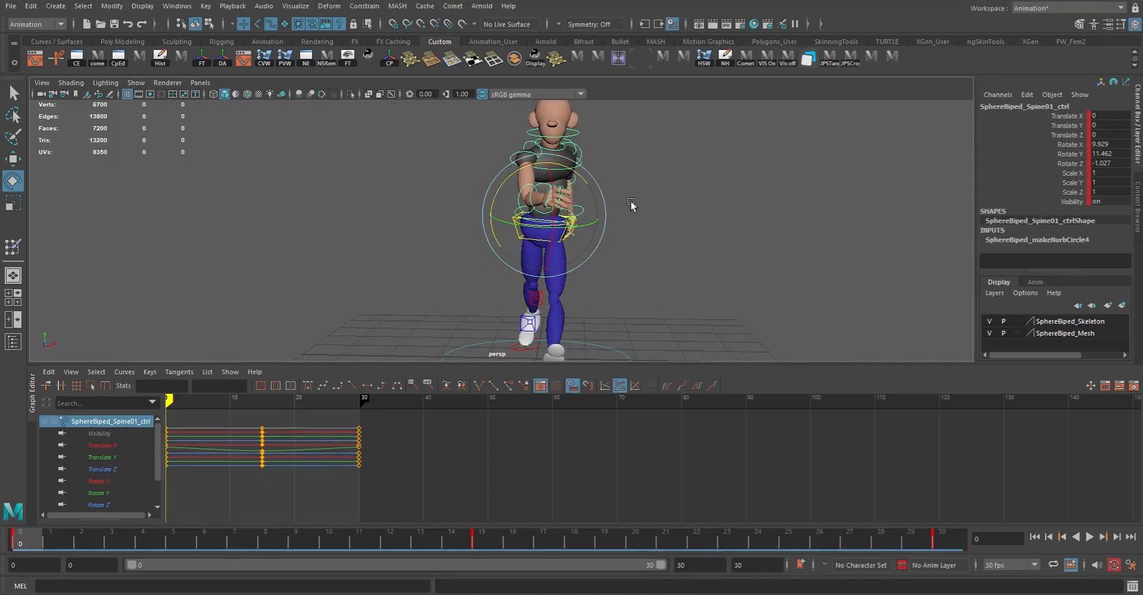
{"action": "middle_click_drag", "start_coordinate": [709, 233], "coordinate": [716, 234]}
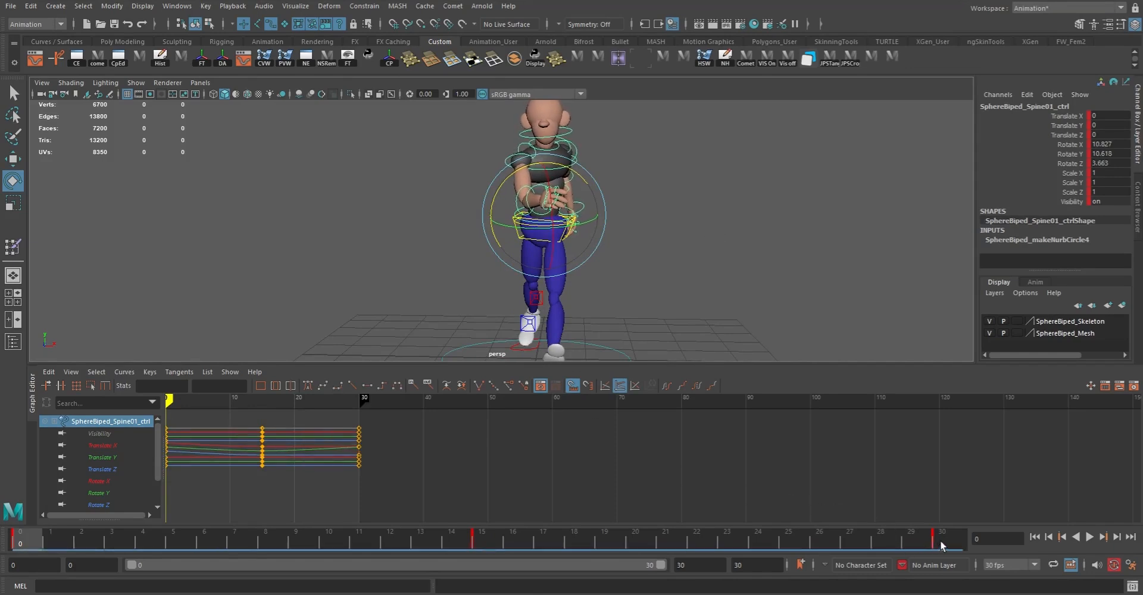
{"action": "left_click", "coordinate": [940, 544]}
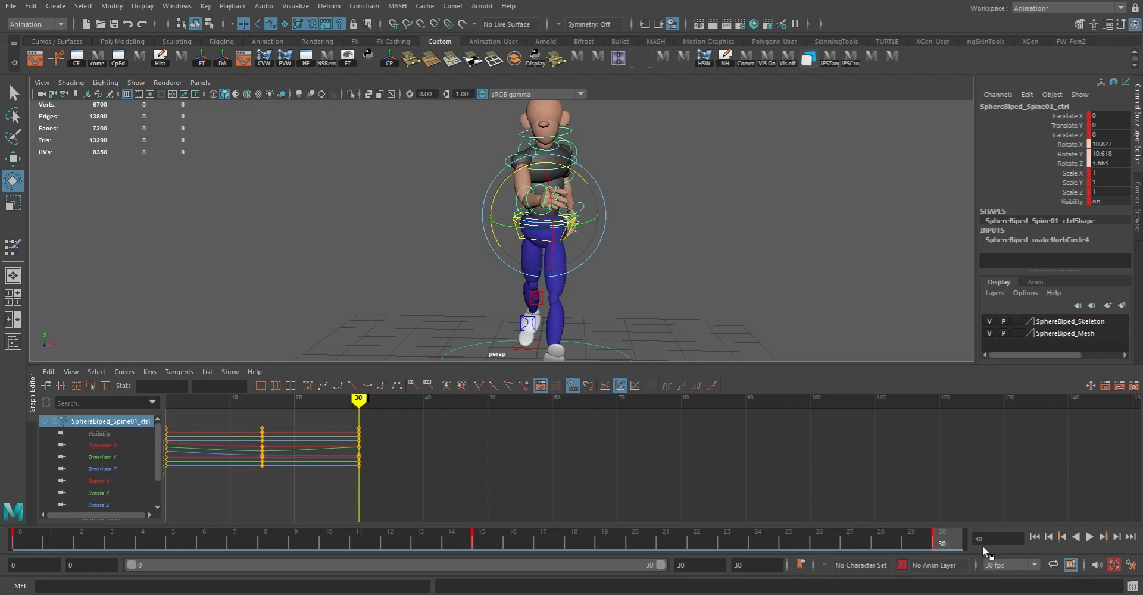
{"action": "key", "text": "s"}
- Tilt the Spine01 control at frame 15 to about 10.38 in X, -11.056 in Y and -3.339 in Z, and key it
{"action": "left_click", "coordinate": [484, 539]}
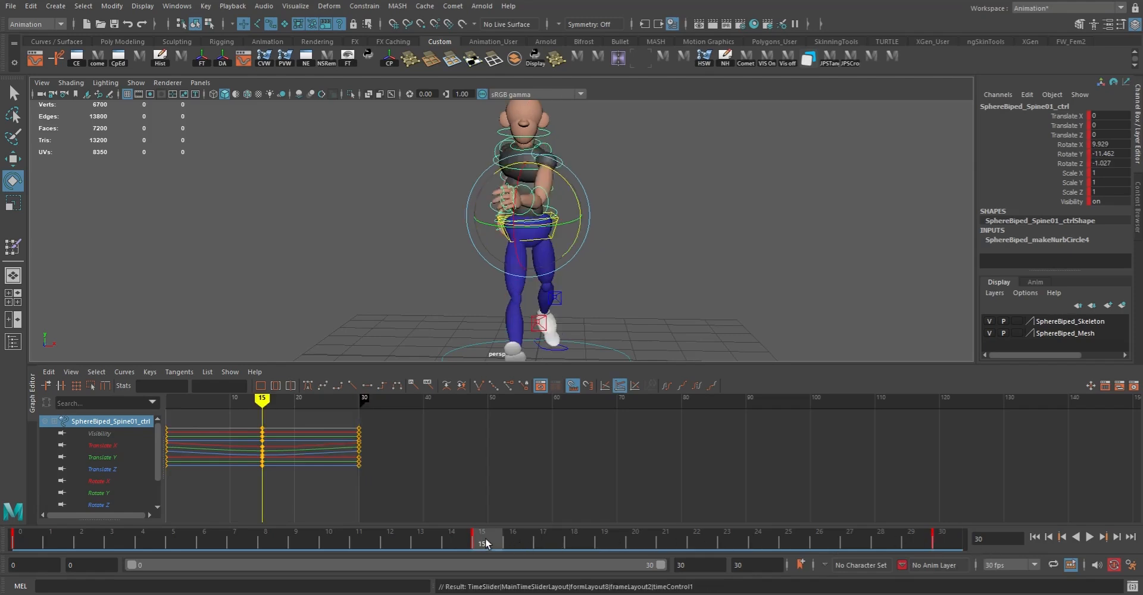
{"action": "middle_click_drag", "start_coordinate": [729, 241], "coordinate": [728, 247]}
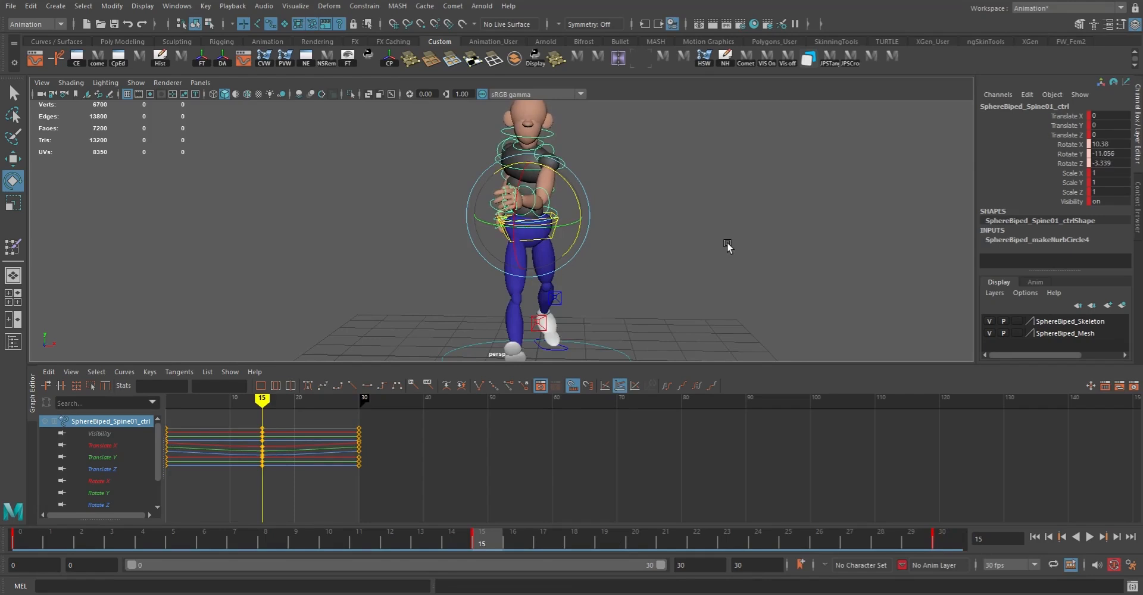
{"action": "key", "text": "s"}
{"action": "left_click_drag", "start_coordinate": [727, 244], "coordinate": [727, 247], "text": "alt"}
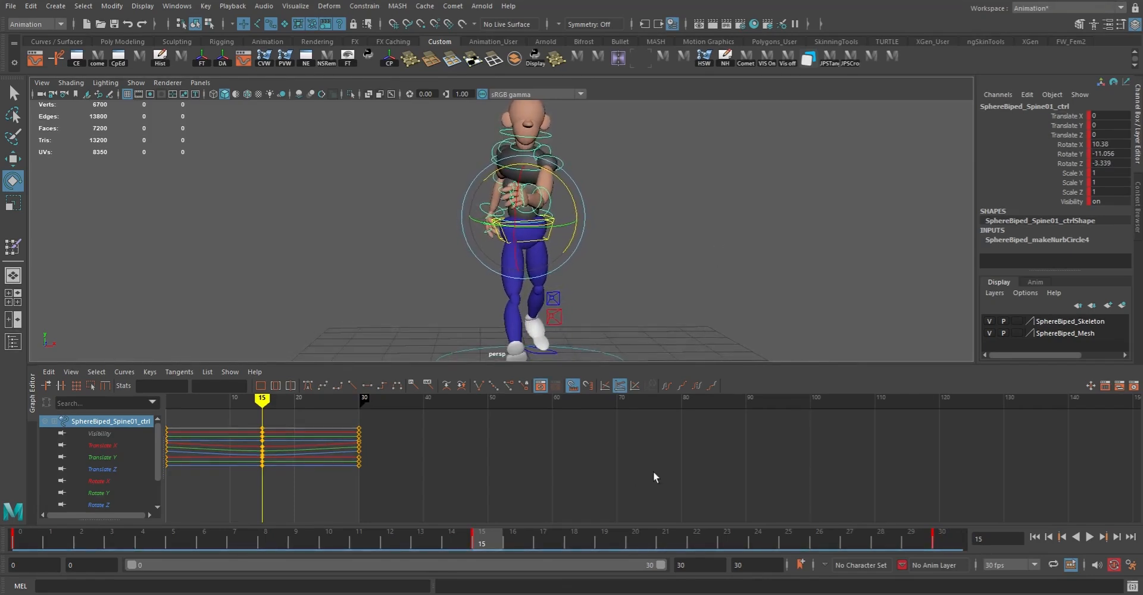
- Replay the walk cycle from frame 0 to check the head and spine adjustments from the front
{"action": "left_click", "coordinate": [1034, 537]}
{"action": "left_click", "coordinate": [1089, 537]}
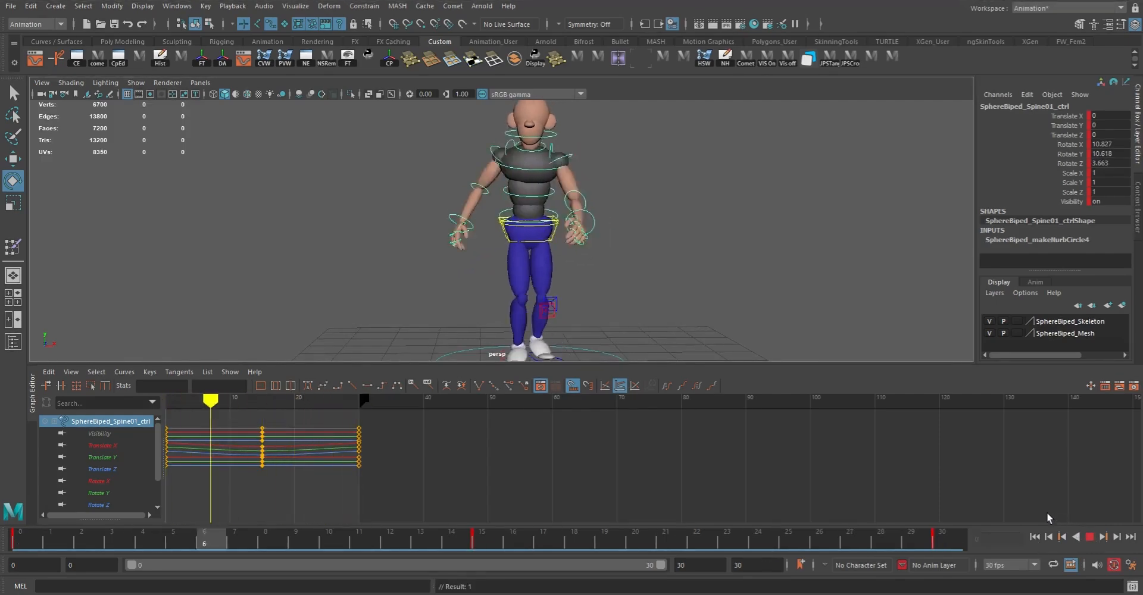
{"action": "left_click", "coordinate": [1089, 537]}
- Copy the neck control's key from frame 0 to frame 15 and set its Rotate Y there to 18.16
{"action": "key", "text": "q"}
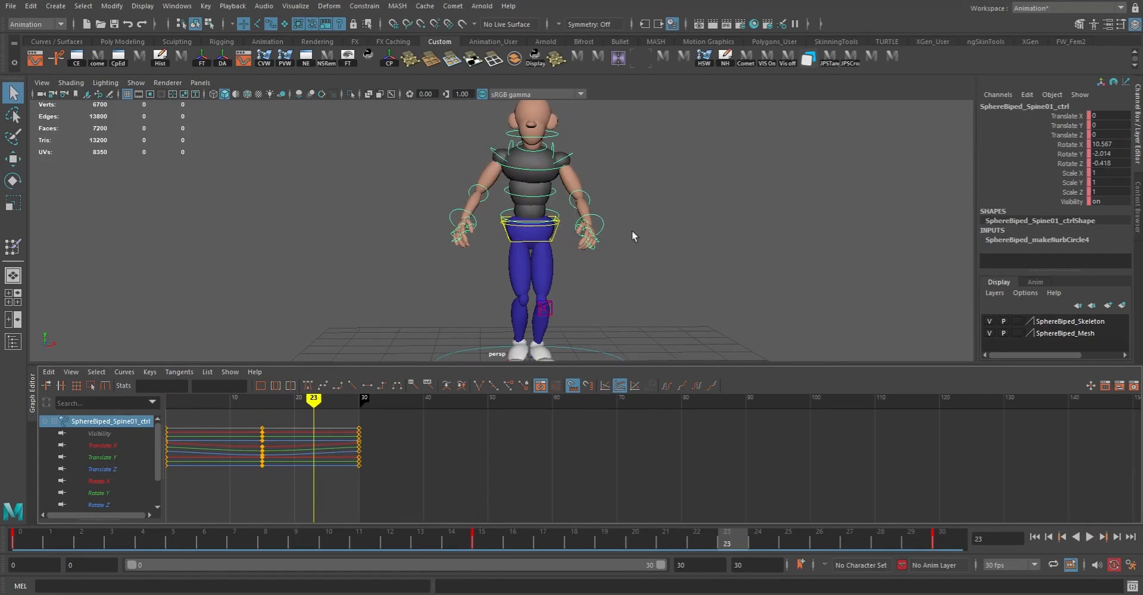
{"action": "left_click", "coordinate": [521, 152]}
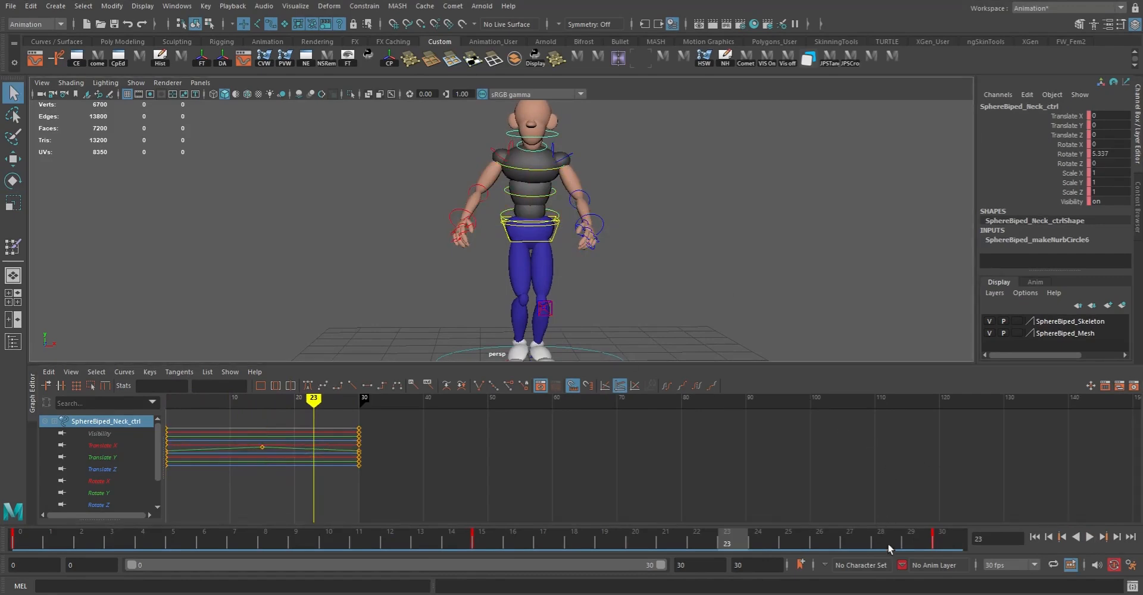
{"action": "left_click", "coordinate": [1036, 537]}
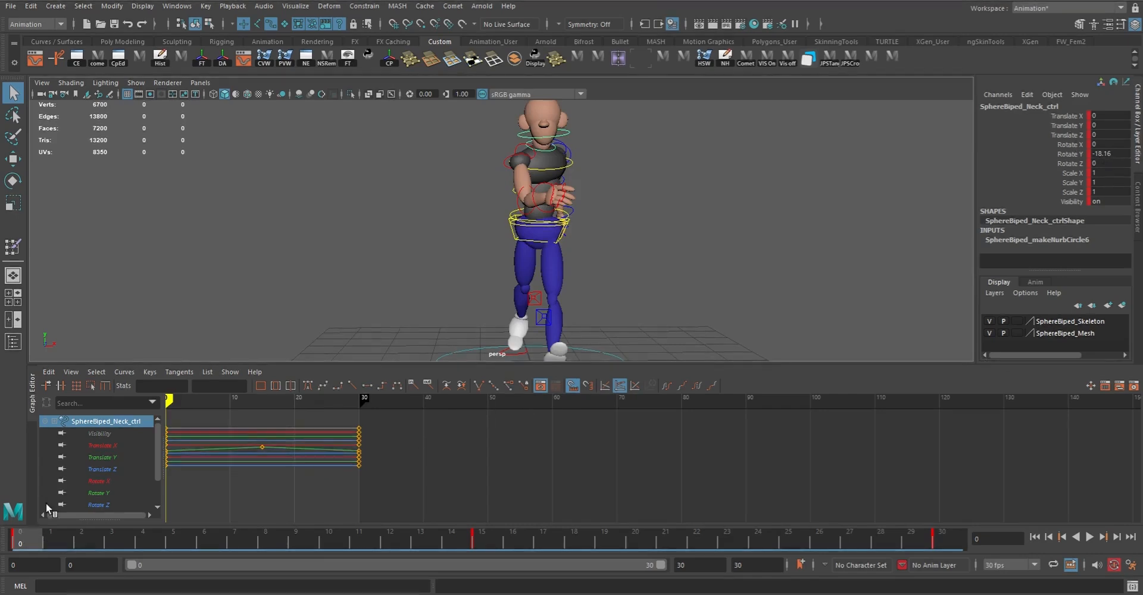
{"action": "right_click", "coordinate": [24, 539]}
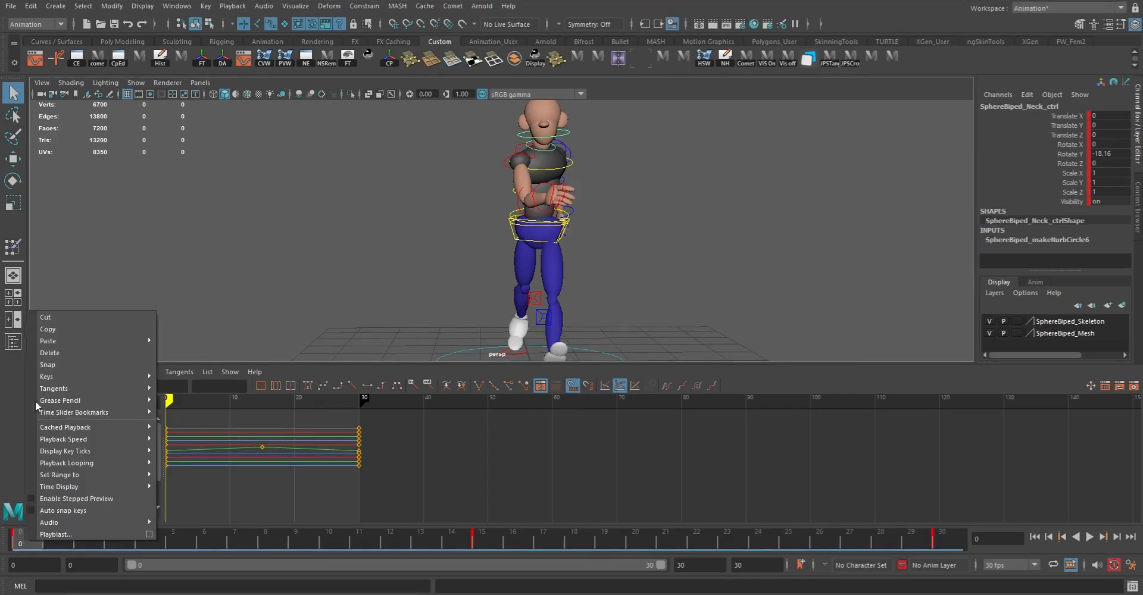
{"action": "left_click", "coordinate": [52, 328]}
{"action": "left_click", "coordinate": [475, 537]}
{"action": "right_click", "coordinate": [480, 539]}
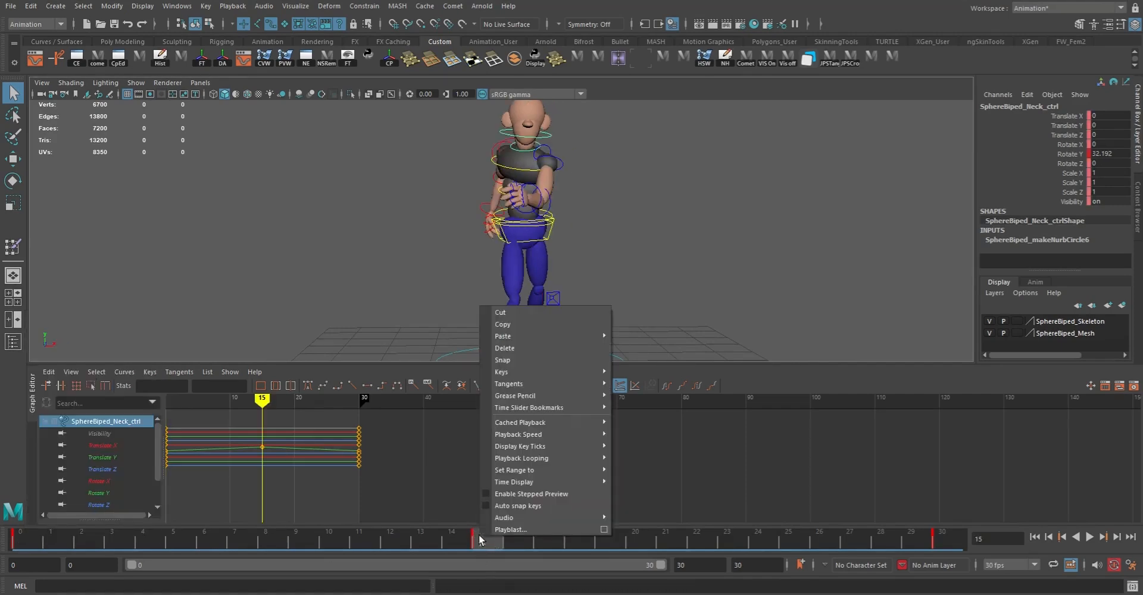
{"action": "mouse_move", "coordinate": [513, 338]}
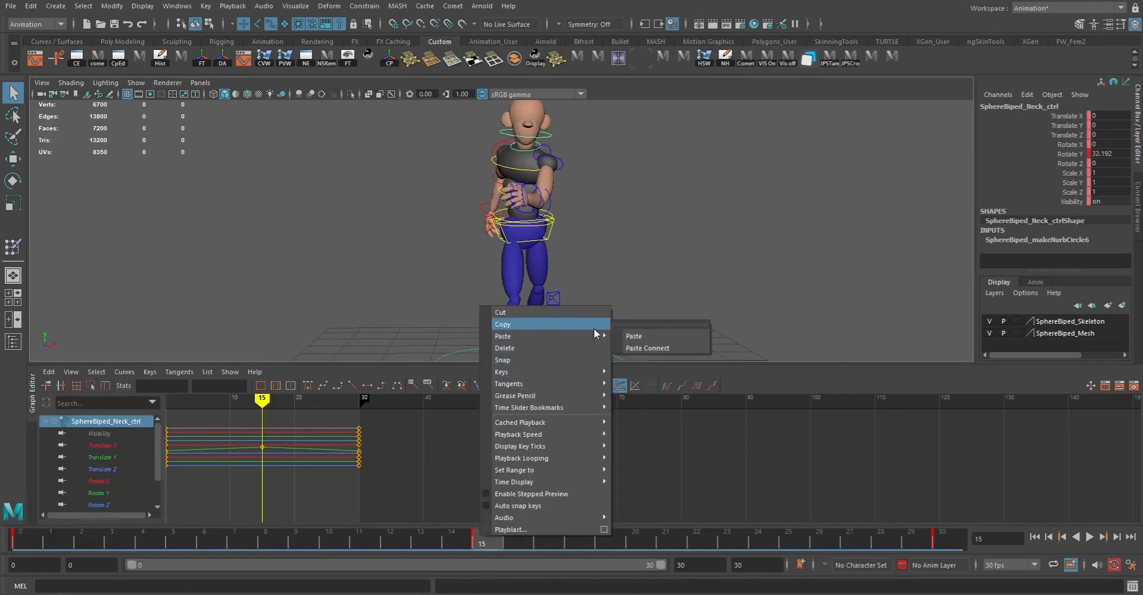
{"action": "left_click", "coordinate": [633, 337]}
{"action": "double_click", "coordinate": [1102, 154]}
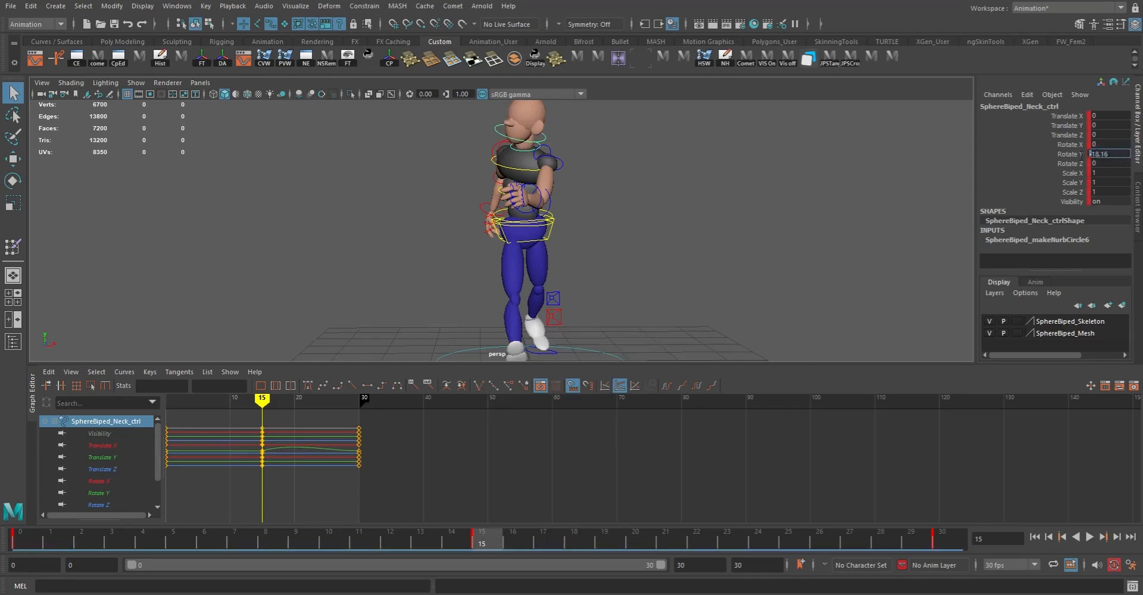
{"action": "key", "text": "Return"}
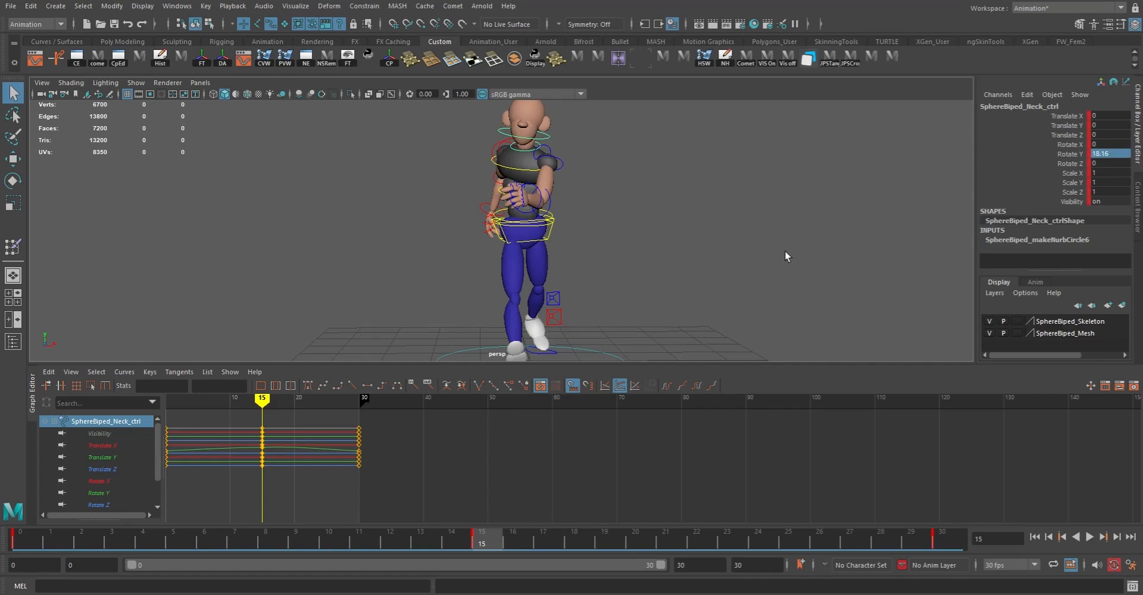
- Copy the head control's key from frame 0 and paste it at frame 15
{"action": "left_click", "coordinate": [544, 136]}
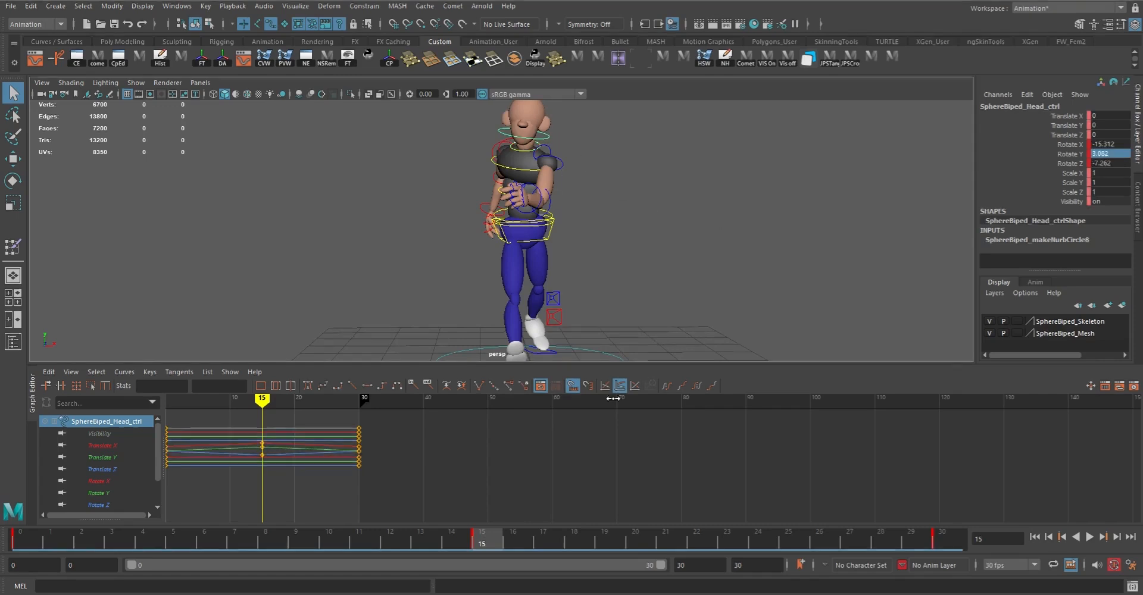
{"action": "left_click", "coordinate": [28, 538]}
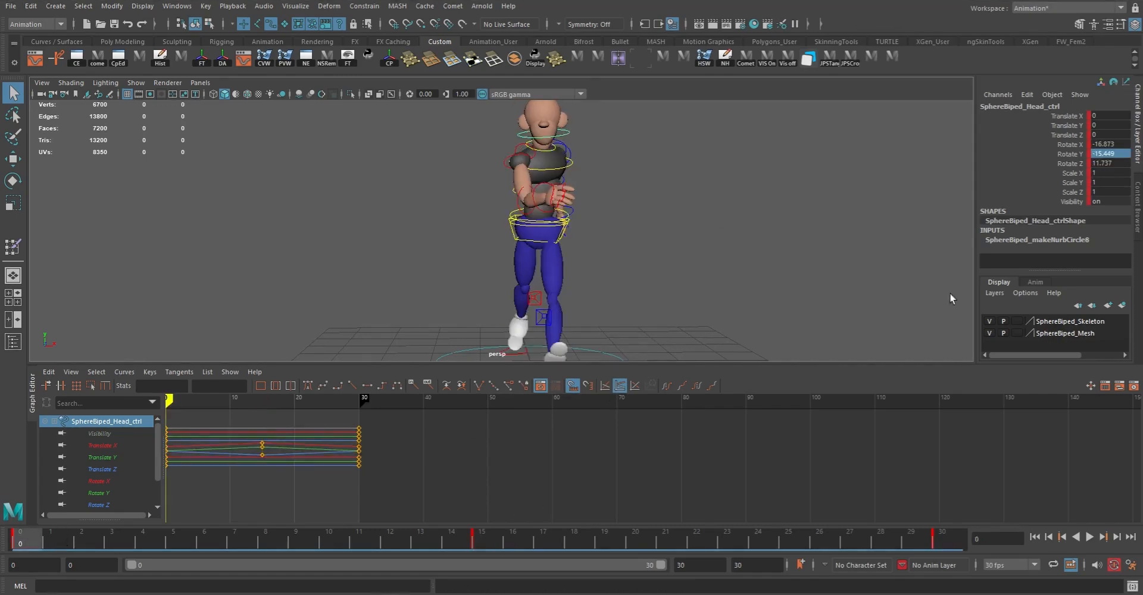
{"action": "right_click", "coordinate": [27, 538]}
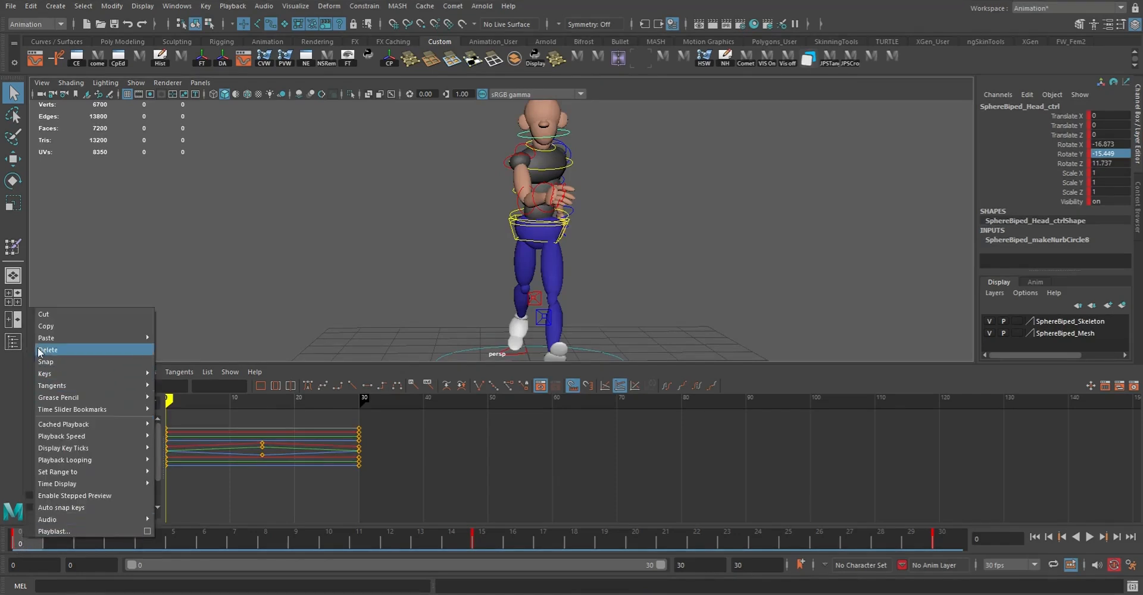
{"action": "left_click", "coordinate": [45, 326]}
{"action": "left_click", "coordinate": [475, 539]}
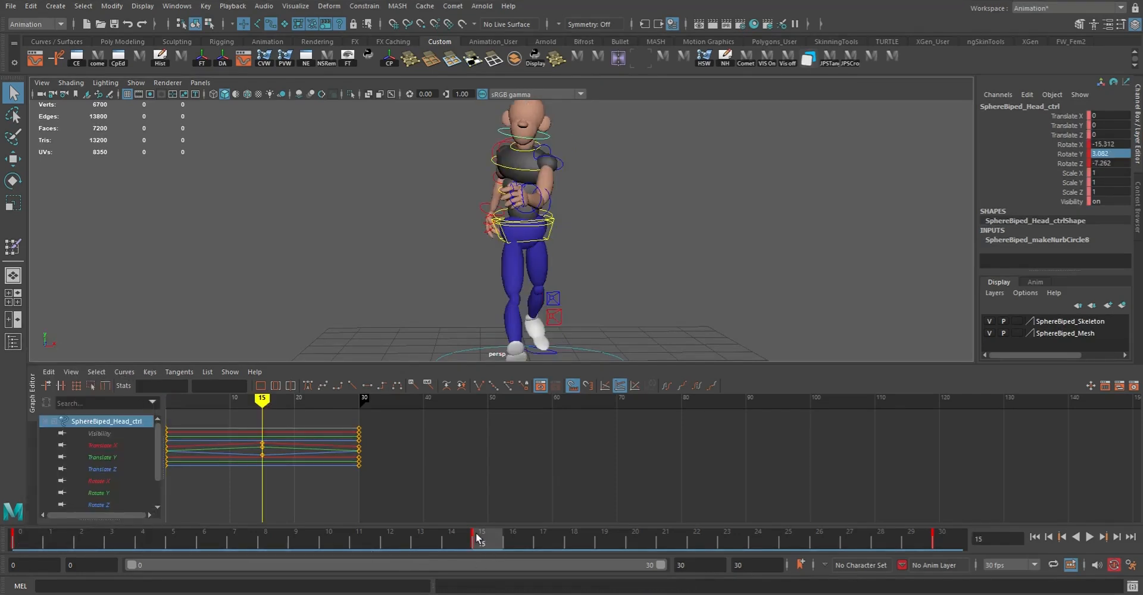
{"action": "right_click", "coordinate": [474, 538]}
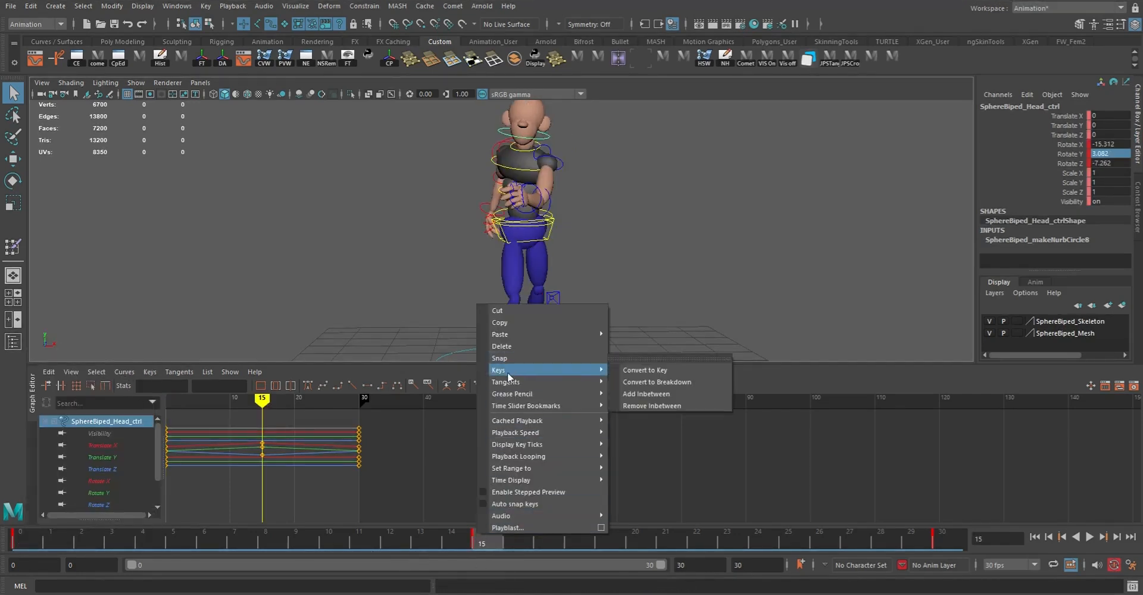
{"action": "mouse_move", "coordinate": [526, 335]}
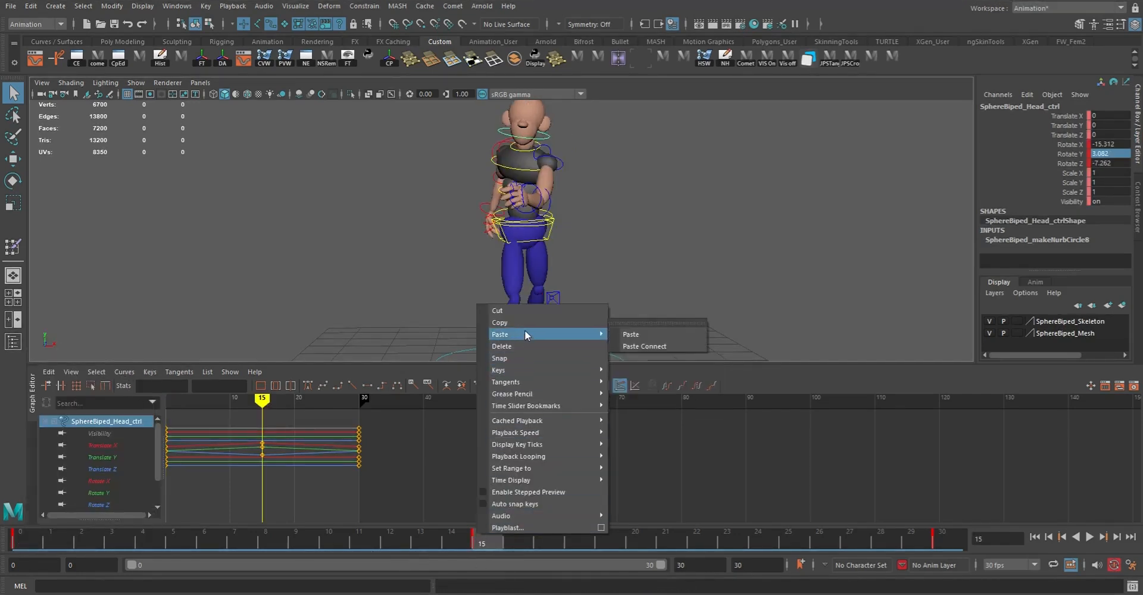
{"action": "left_click", "coordinate": [659, 332]}
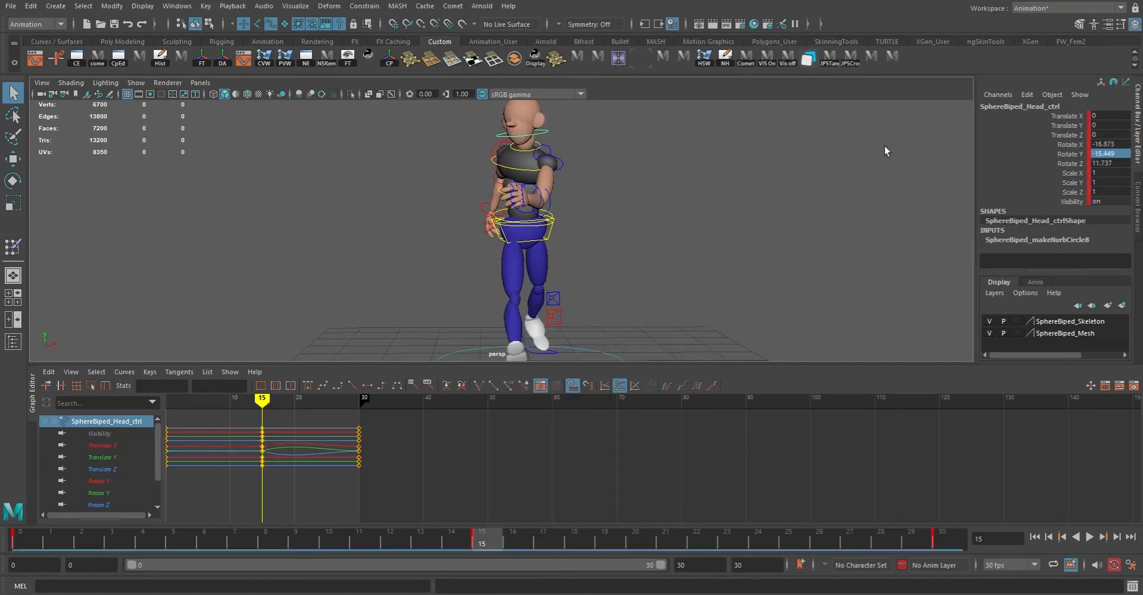
- Mirror the head control's pose at frame 15 by setting Rotate Y to 15.449 and Rotate Z to -11.737
{"action": "key", "text": "e"}
{"action": "double_click", "coordinate": [1095, 154]}
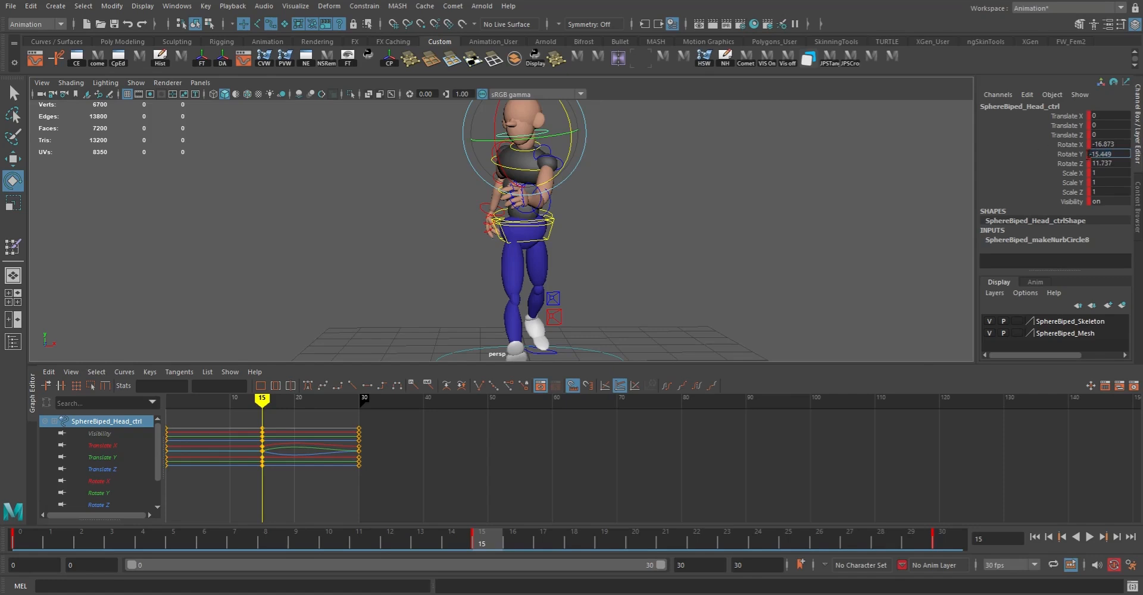
{"action": "key", "text": "Return"}
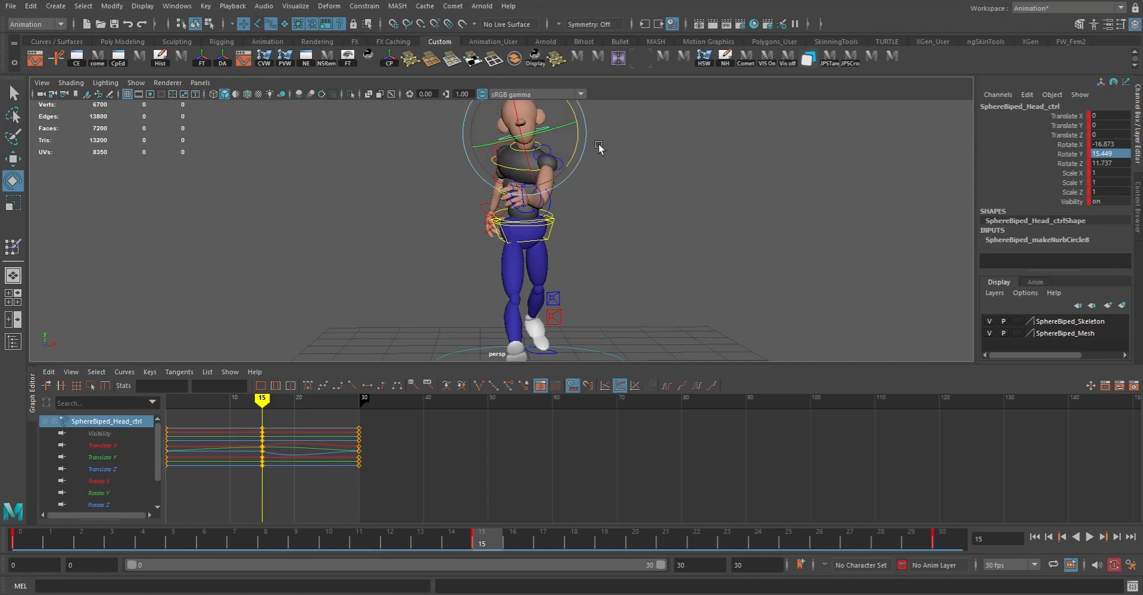
{"action": "double_click", "coordinate": [1096, 163]}
{"action": "type", "text": "-"}
{"action": "key", "text": "Return"}
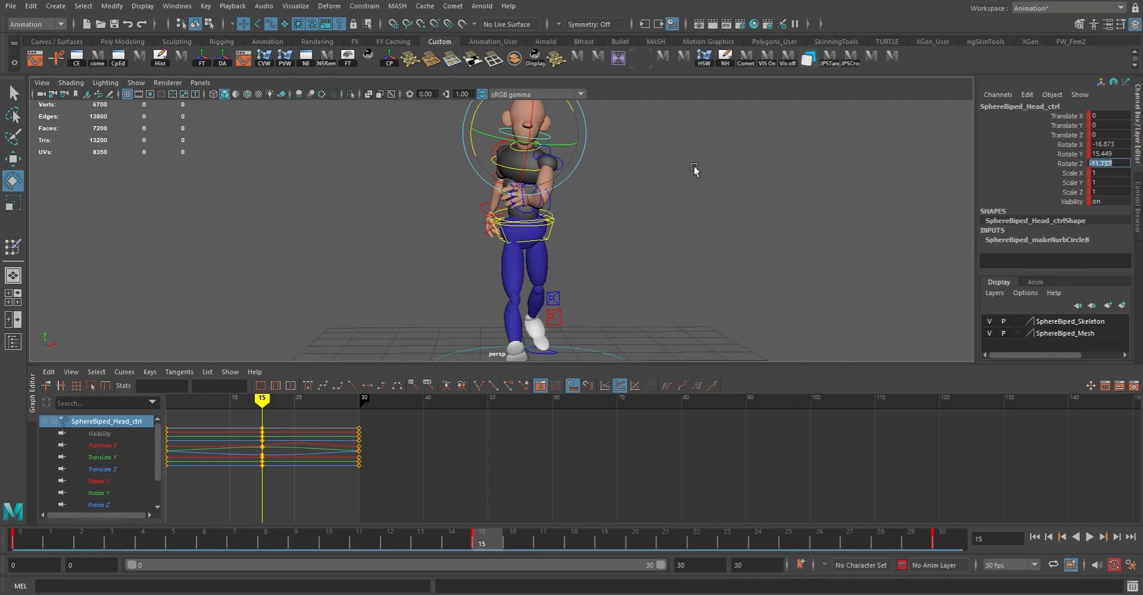
- Play the walk cycle from frame 0 to check the mirrored neck and head motion from several angles
{"action": "left_click_drag", "start_coordinate": [679, 173], "coordinate": [732, 293], "text": "alt"}
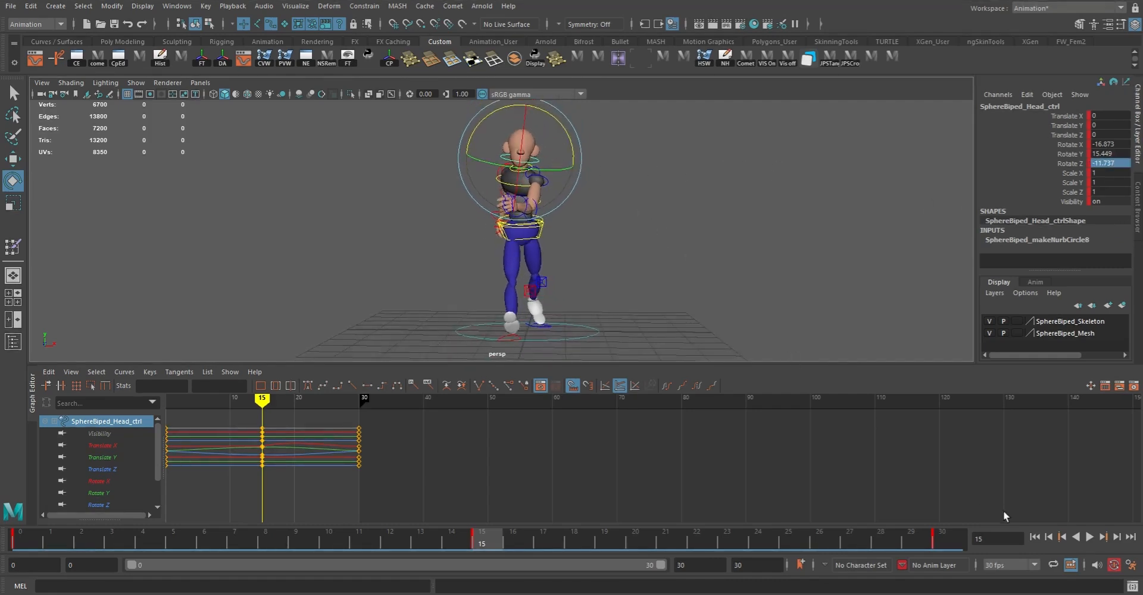
{"action": "left_click", "coordinate": [1036, 537]}
{"action": "left_click", "coordinate": [1089, 537]}
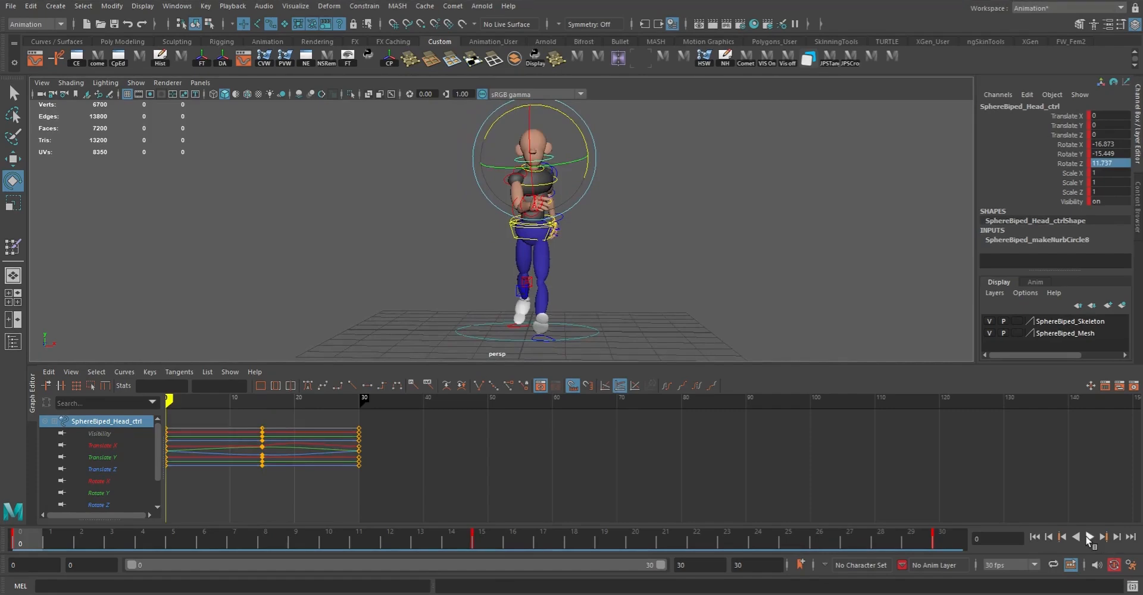
{"action": "left_click_drag", "start_coordinate": [553, 226], "coordinate": [439, 252], "text": "alt"}
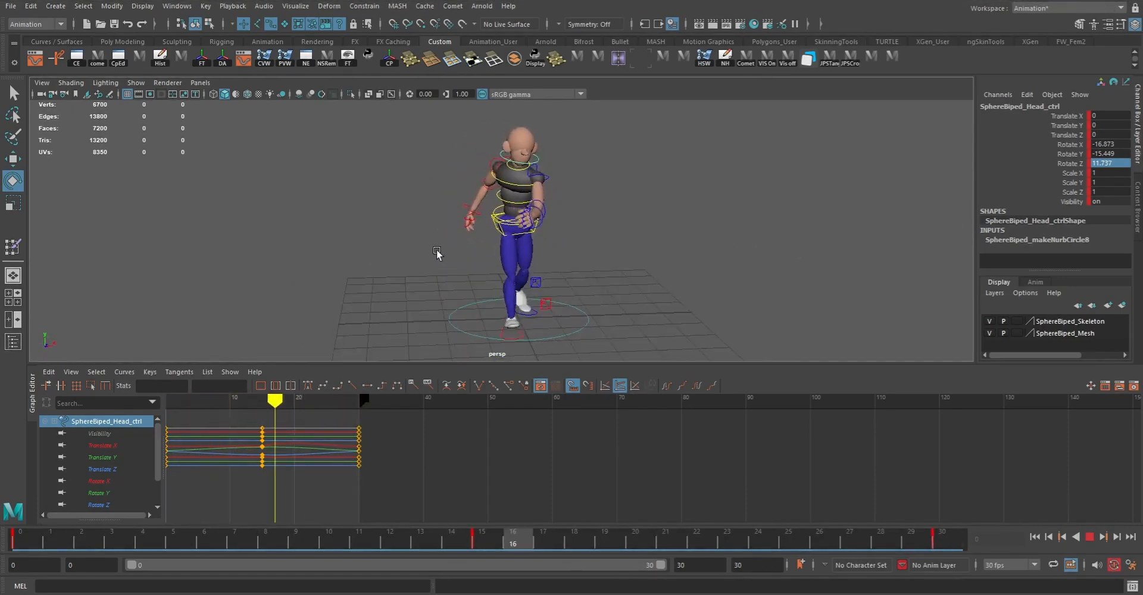
{"action": "key", "text": "Escape"}
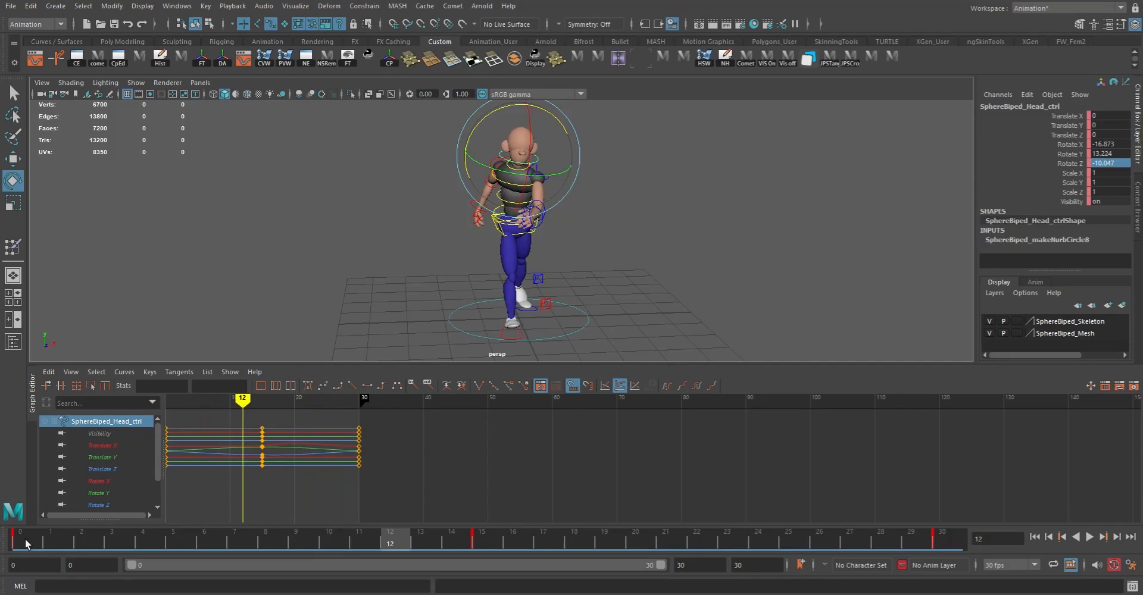
- Compare the contact poses at frames 0 and 15 from the front and the side
{"action": "left_click", "coordinate": [25, 541]}
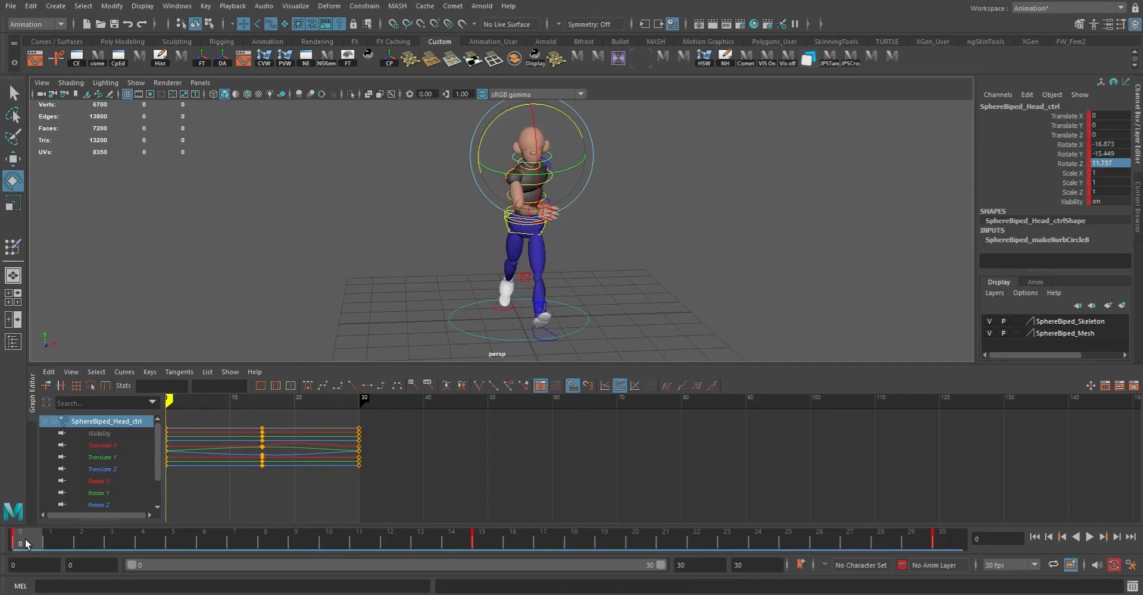
{"action": "left_click_drag", "start_coordinate": [595, 311], "coordinate": [516, 266], "text": "alt"}
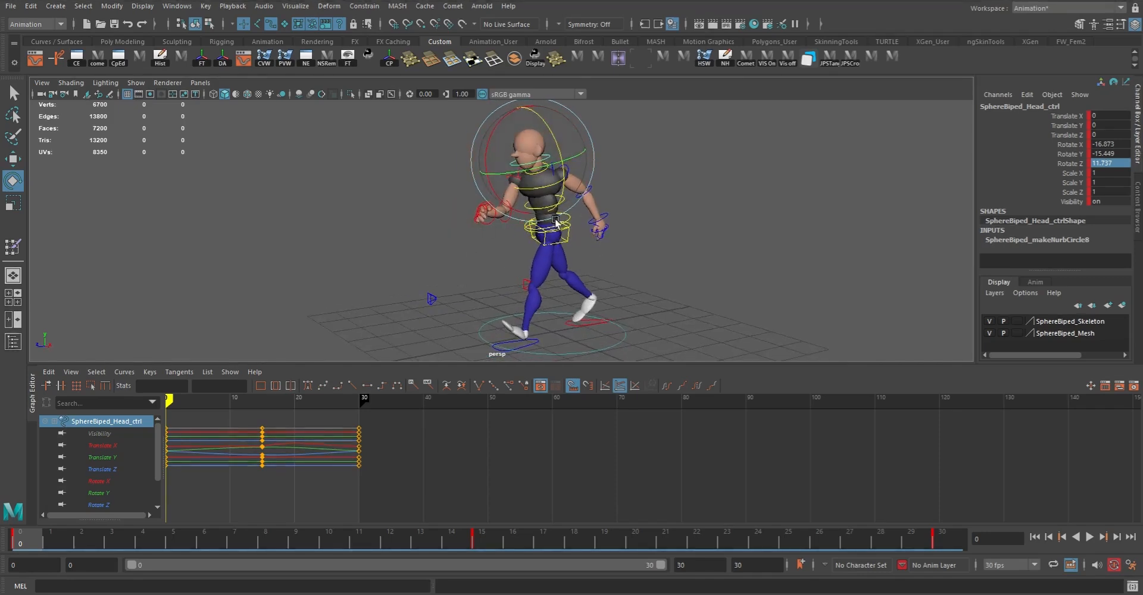
{"action": "left_click", "coordinate": [482, 539]}
{"action": "left_click_drag", "start_coordinate": [509, 322], "coordinate": [547, 327], "text": "alt"}
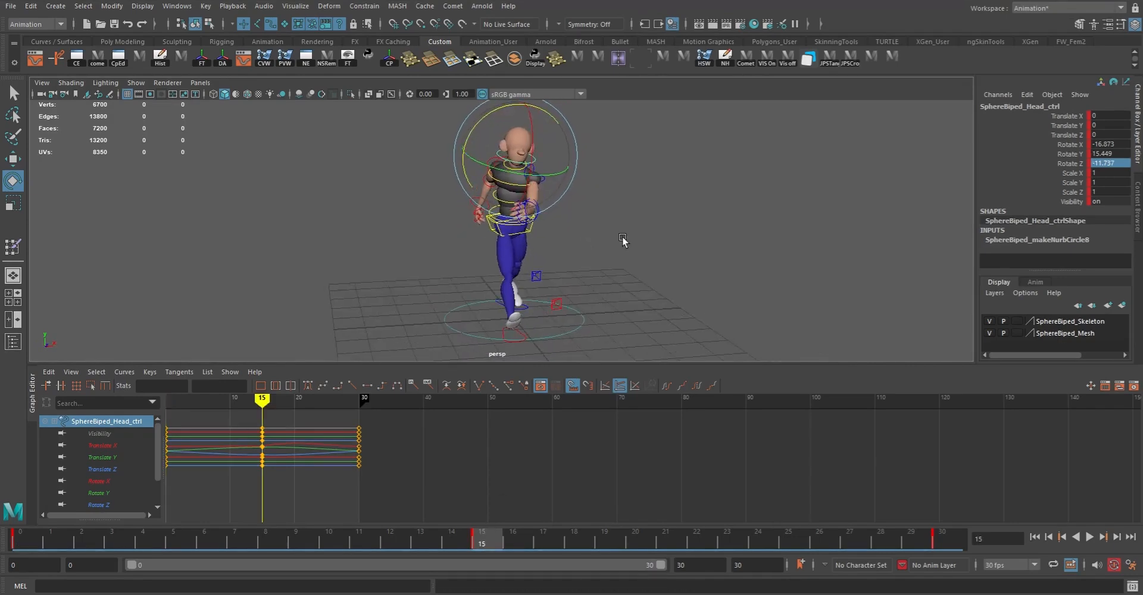
{"action": "left_click_drag", "start_coordinate": [584, 239], "coordinate": [509, 243], "text": "alt"}
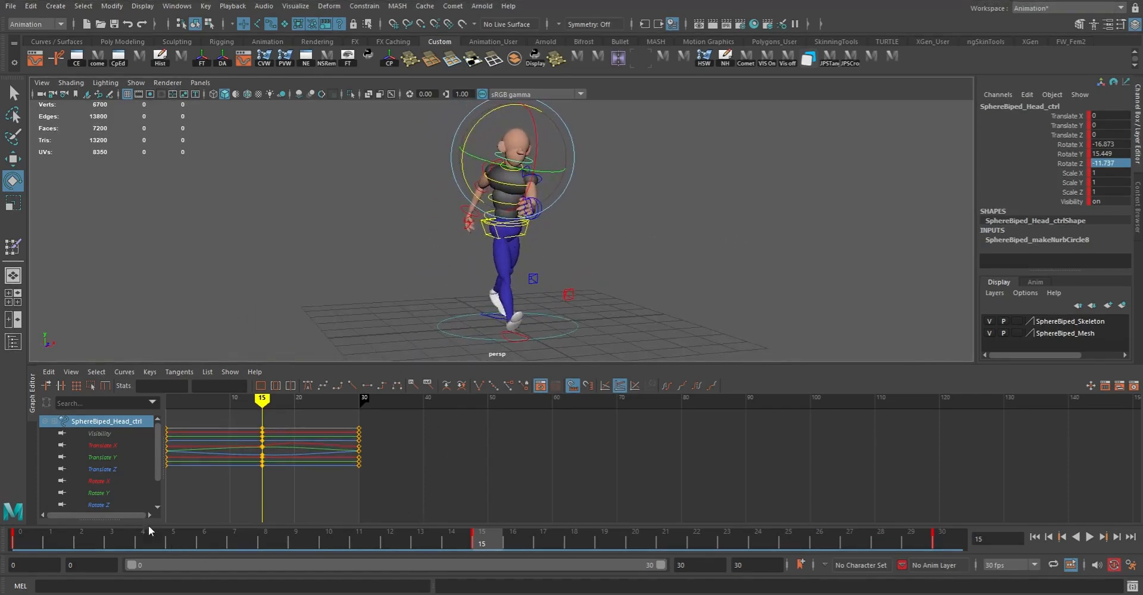
{"action": "left_click_drag", "start_coordinate": [577, 285], "coordinate": [683, 276], "text": "alt"}
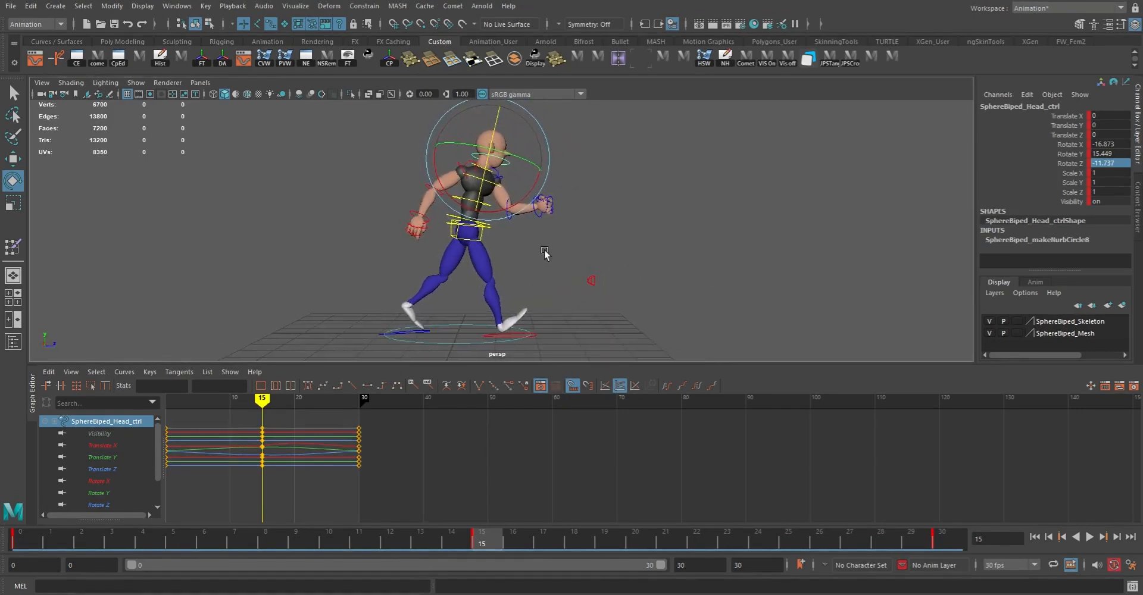
{"action": "middle_click_drag", "start_coordinate": [539, 249], "coordinate": [573, 247], "text": "alt"}
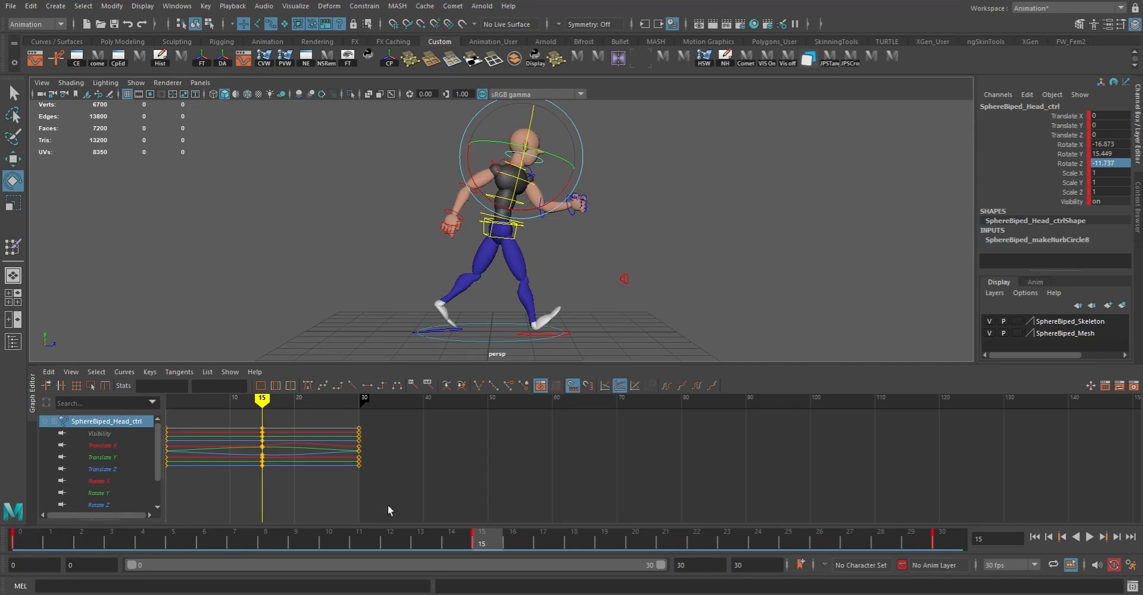
- Adjust the left foot control's Footroll at frame 2 so the front foot lies flat on the ground
{"action": "left_click", "coordinate": [84, 541]}
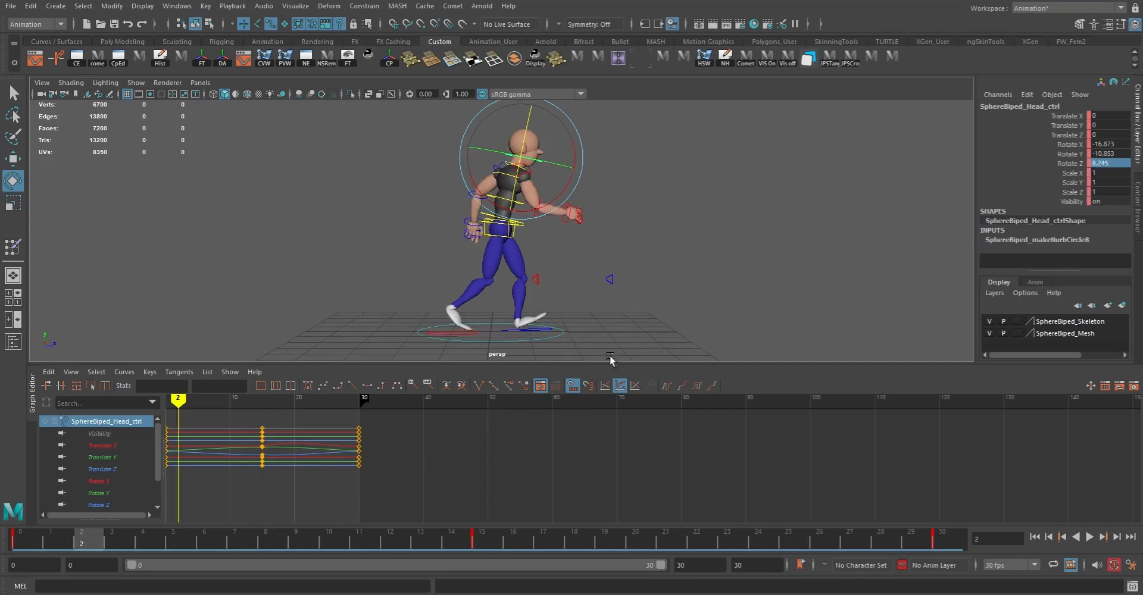
{"action": "left_click", "coordinate": [543, 331]}
{"action": "left_click_drag", "start_coordinate": [118, 530], "coordinate": [6, 530]}
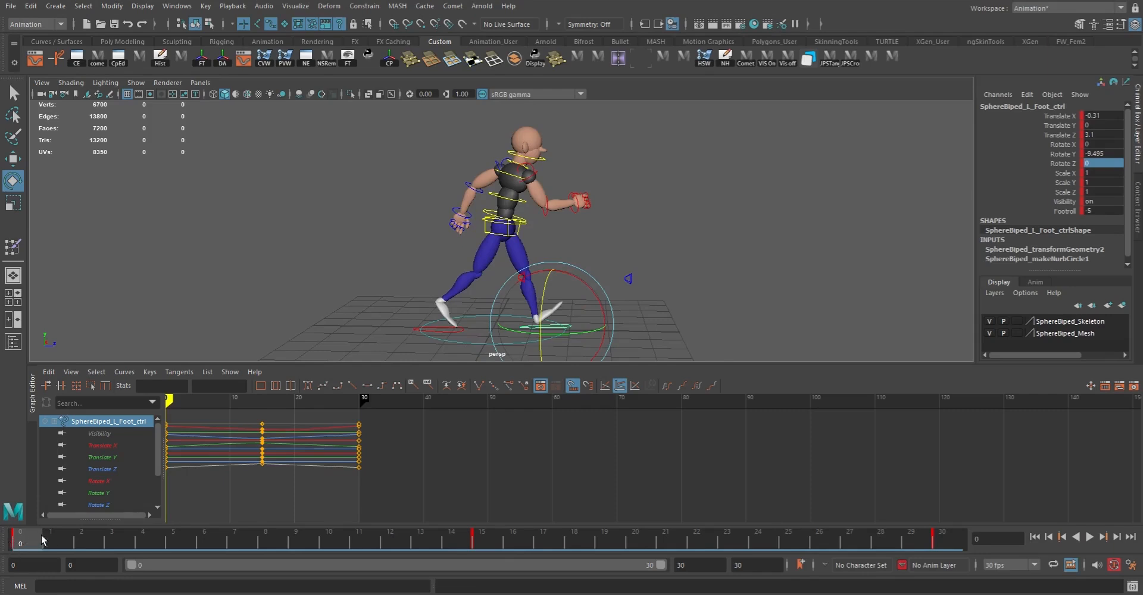
{"action": "left_click", "coordinate": [88, 536]}
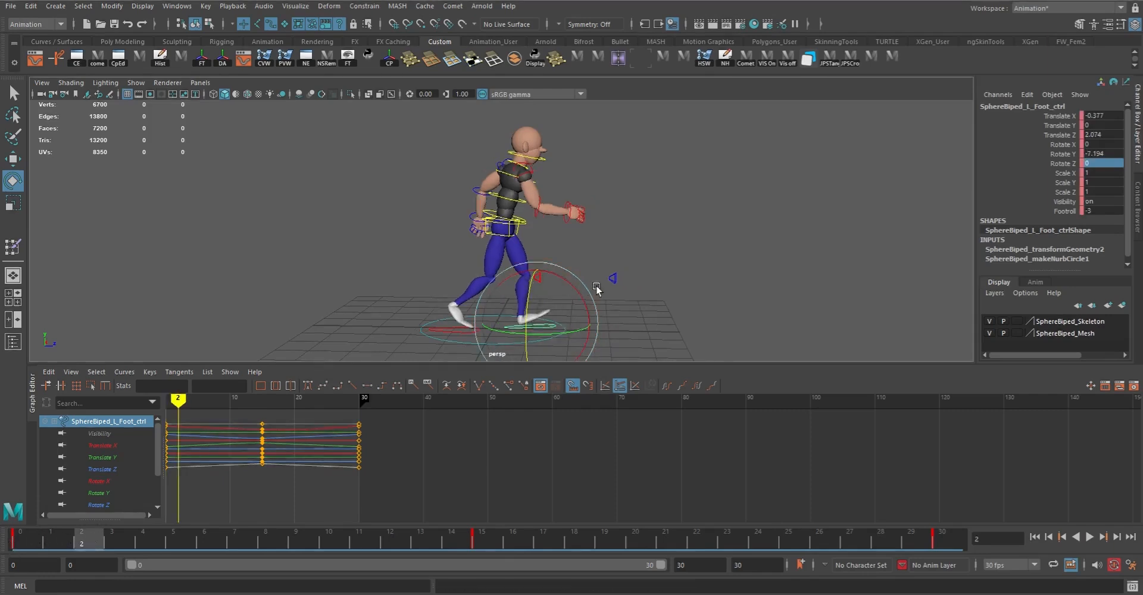
{"action": "double_click", "coordinate": [1095, 210]}
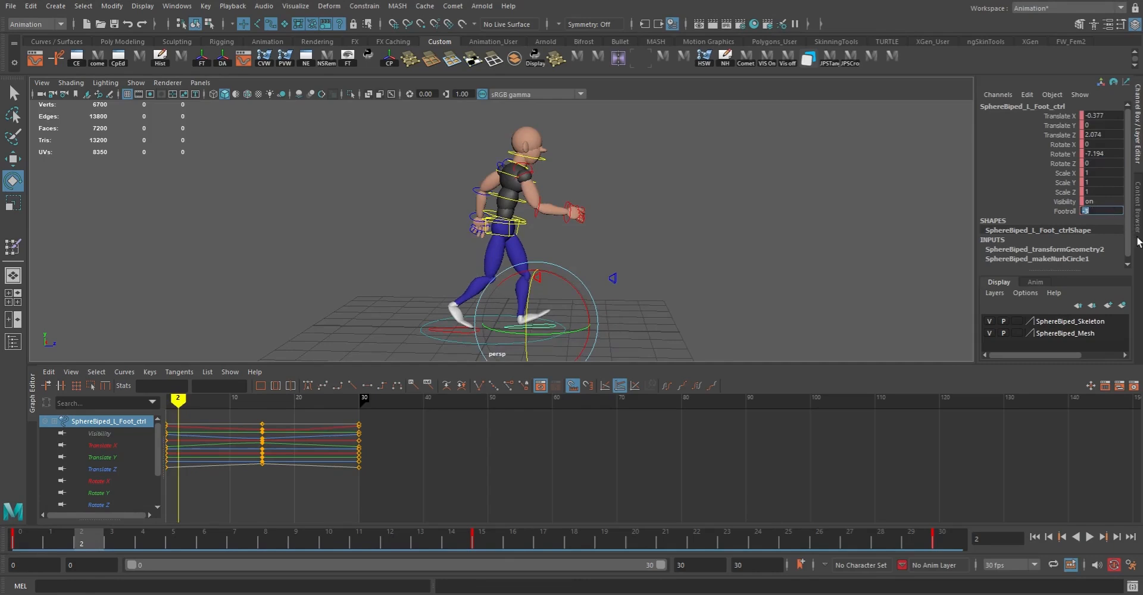
{"action": "key", "text": "Return"}
- Lower the root control at frame 2 to a Translate Y of about -0.477 to bend the knees
{"action": "left_click_drag", "start_coordinate": [606, 317], "coordinate": [631, 316], "text": "alt"}
{"action": "right_click_drag", "start_coordinate": [631, 316], "coordinate": [652, 324], "text": "alt"}
{"action": "left_click_drag", "start_coordinate": [652, 325], "coordinate": [608, 286], "text": "alt"}
{"action": "key", "text": "q"}
{"action": "left_click", "coordinate": [496, 191]}
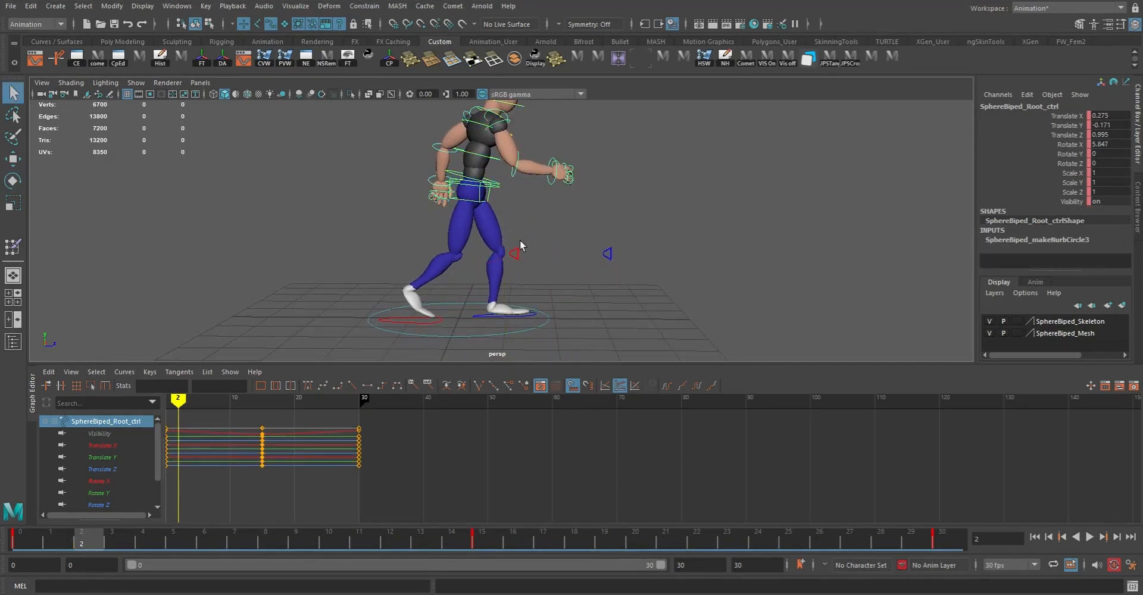
{"action": "key", "text": "w"}
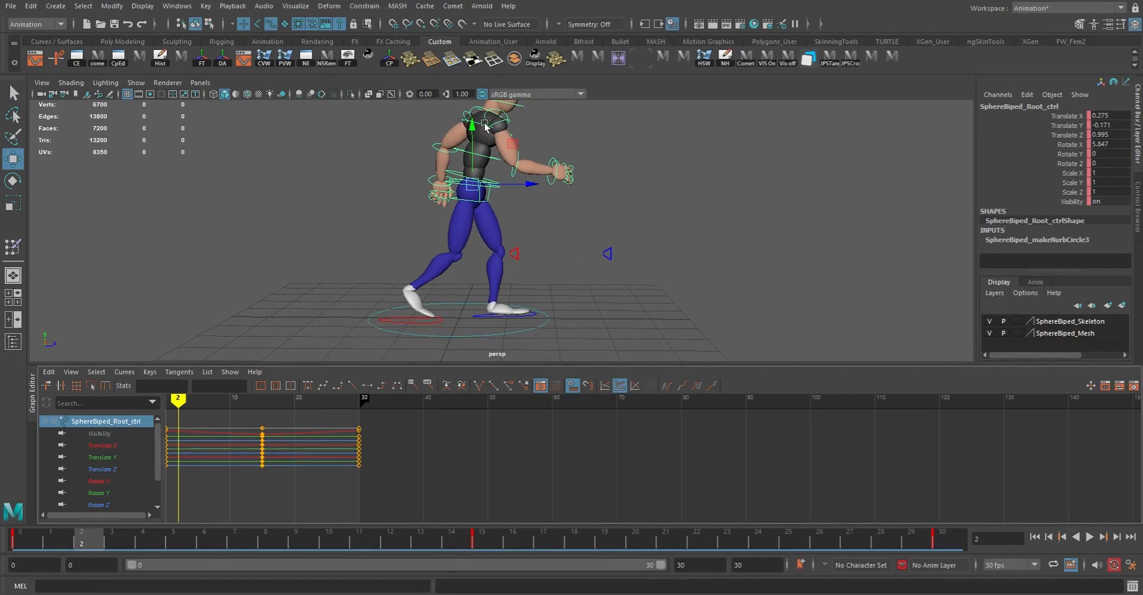
{"action": "left_click_drag", "start_coordinate": [474, 132], "coordinate": [481, 135]}
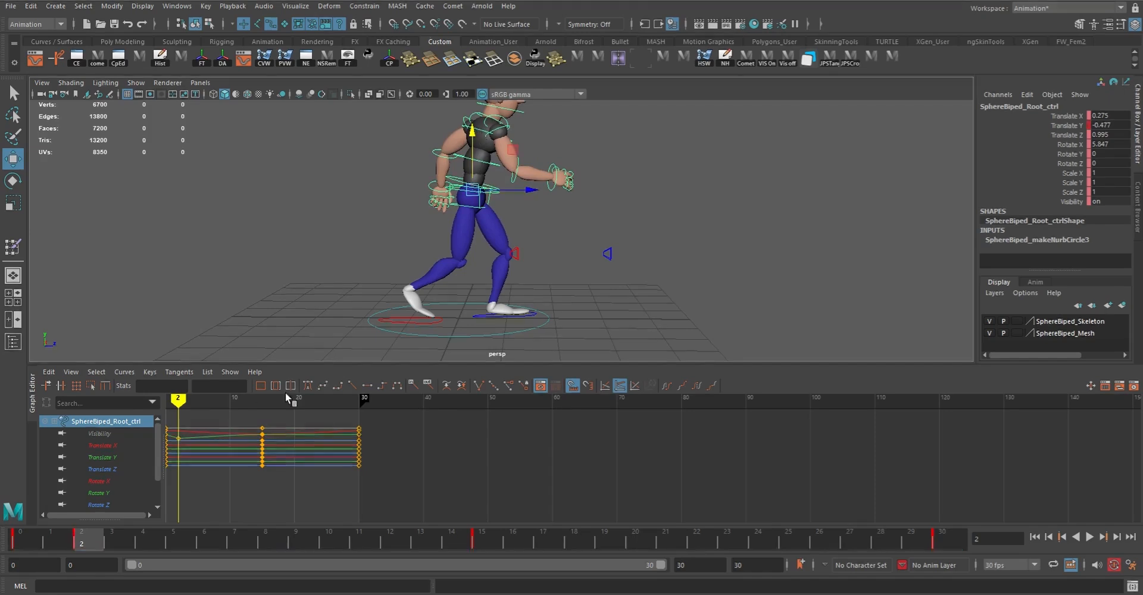
- Play the walk from frame 0, then at frame 8 set the left foot control's Footroll to 0 and its Translate Z to about 0.114
{"action": "left_click", "coordinate": [19, 541]}
{"action": "key", "text": "alt+v"}
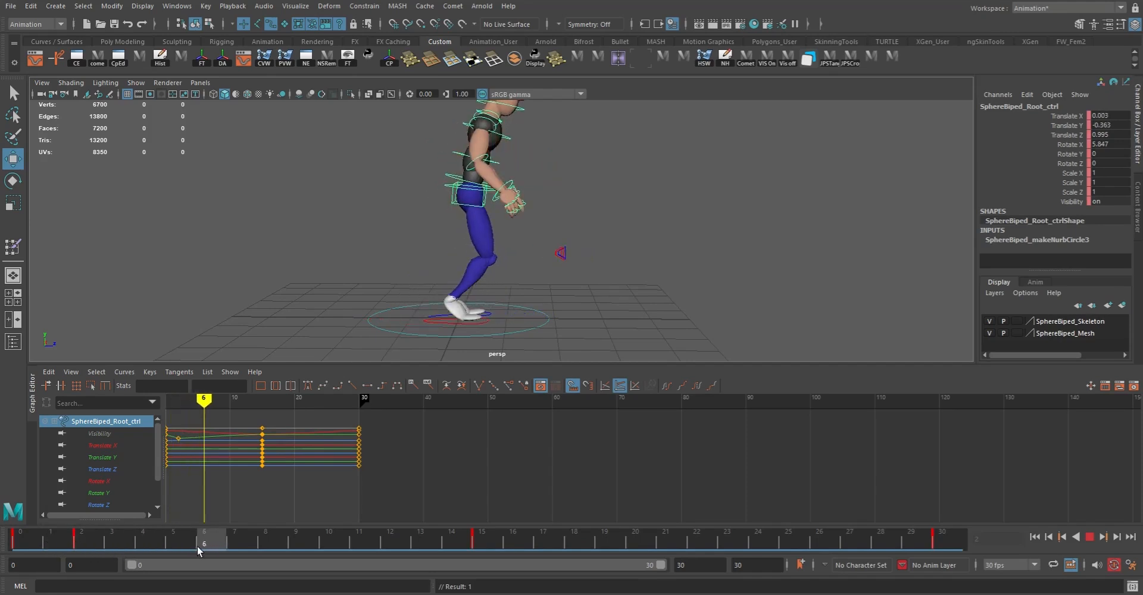
{"action": "left_click_drag", "start_coordinate": [265, 545], "coordinate": [265, 545]}
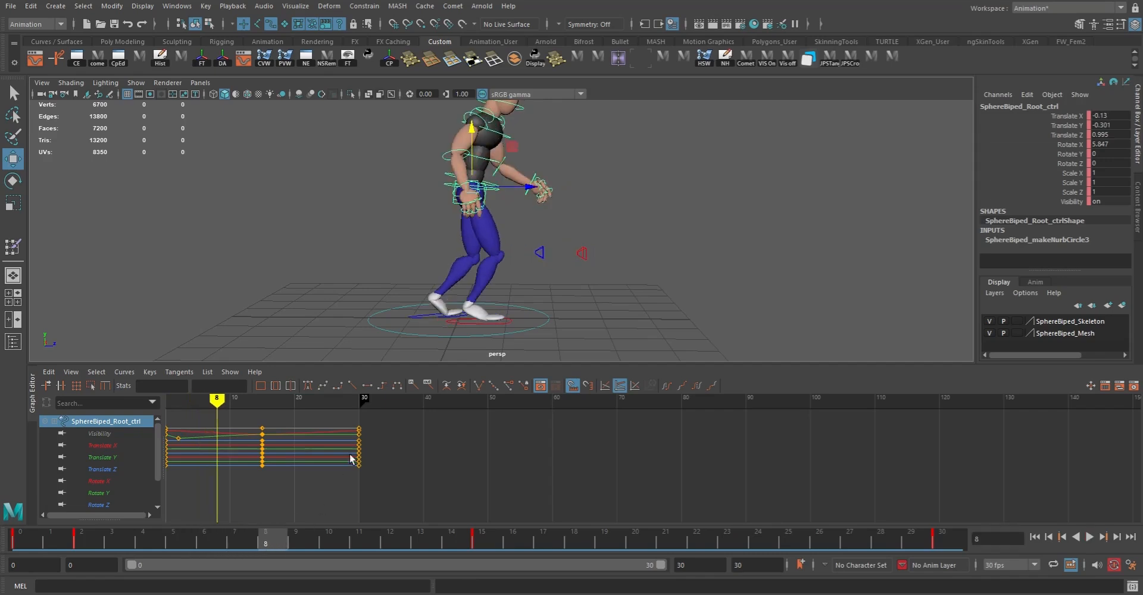
{"action": "left_click", "coordinate": [417, 317]}
{"action": "double_click", "coordinate": [1102, 211]}
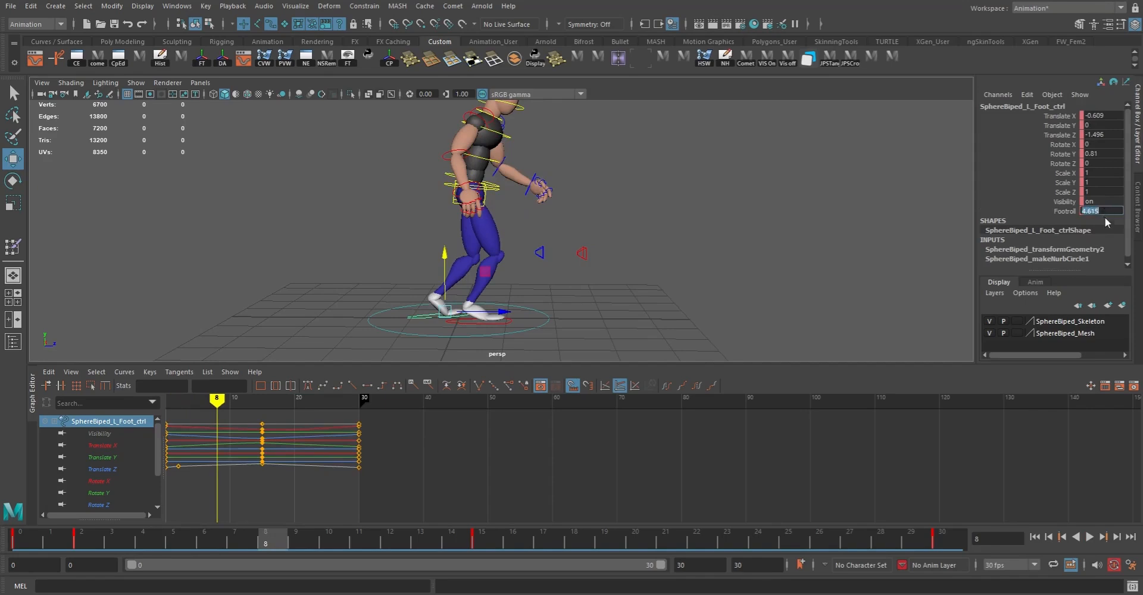
{"action": "type", "text": "0"}
{"action": "key", "text": "Return"}
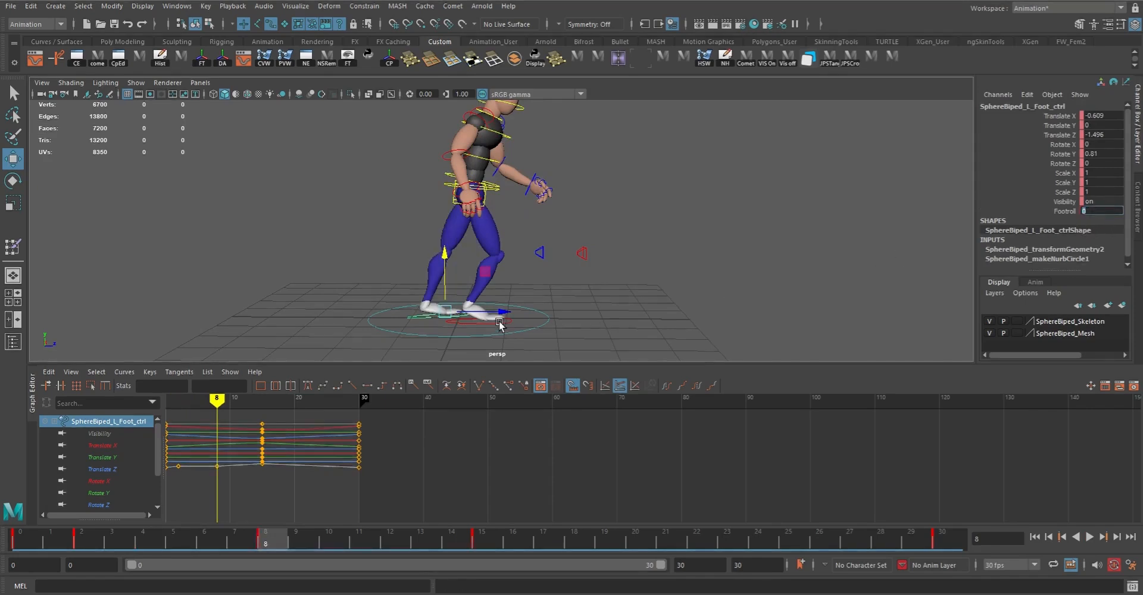
{"action": "mouse_move", "coordinate": [501, 316]}
{"action": "left_mouse_down"}
{"action": "mouse_move", "coordinate": [532, 316]}
{"action": "mouse_move", "coordinate": [470, 304]}
{"action": "mouse_move", "coordinate": [510, 299]}
{"action": "mouse_move", "coordinate": [499, 300]}
{"action": "left_mouse_up"}
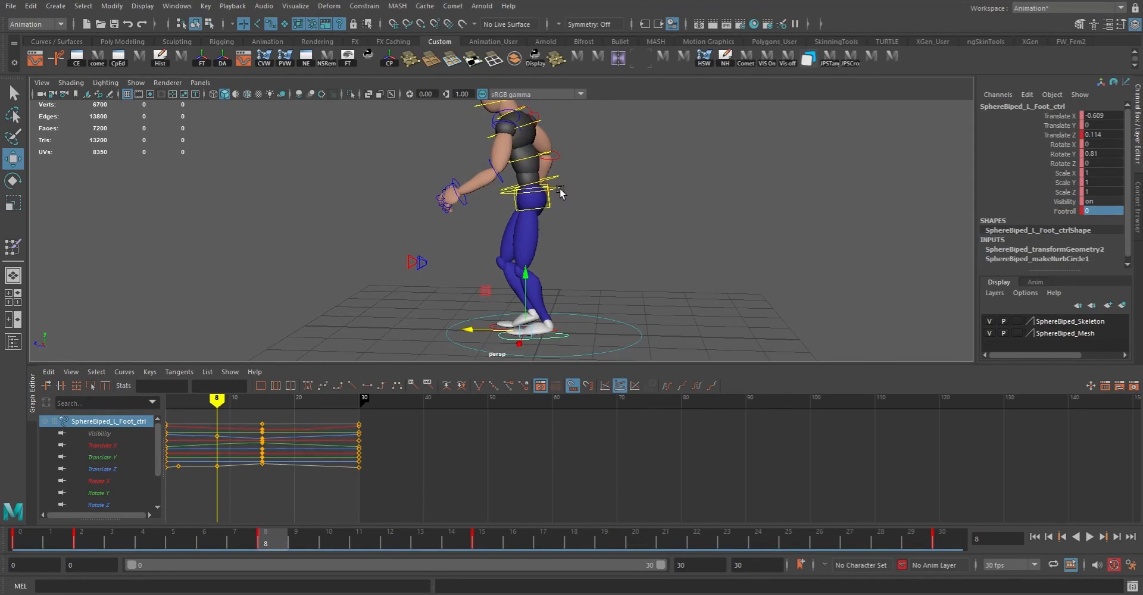
- Raise the root control at frame 8 to a Translate Y of about -0.104 and key it
{"action": "left_click", "coordinate": [532, 165]}
{"action": "left_click_drag", "start_coordinate": [531, 135], "coordinate": [533, 132]}
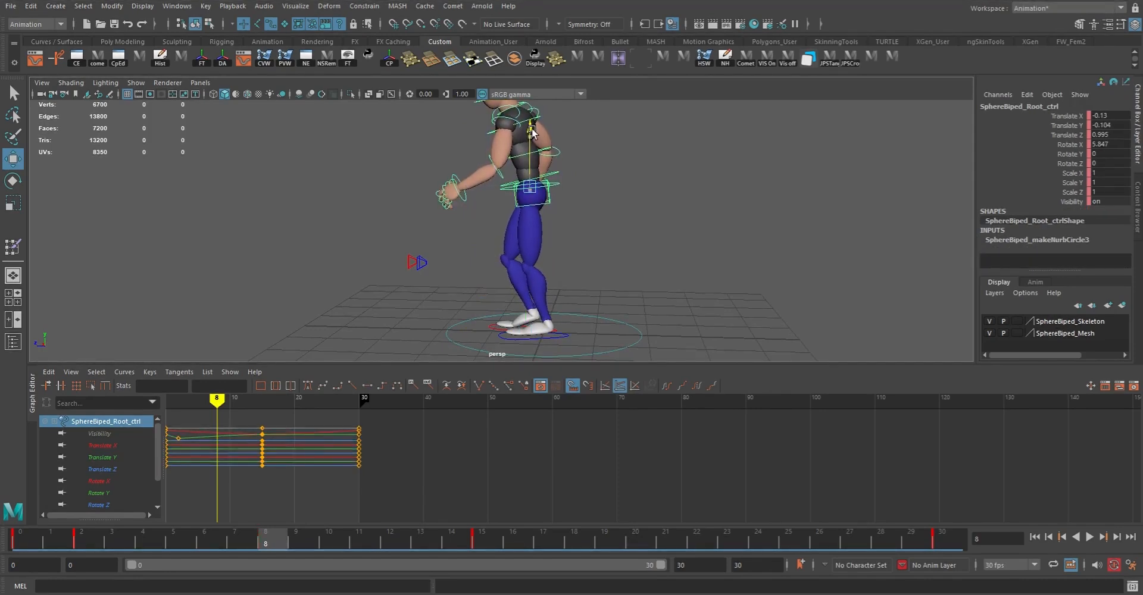
{"action": "key", "text": "s"}
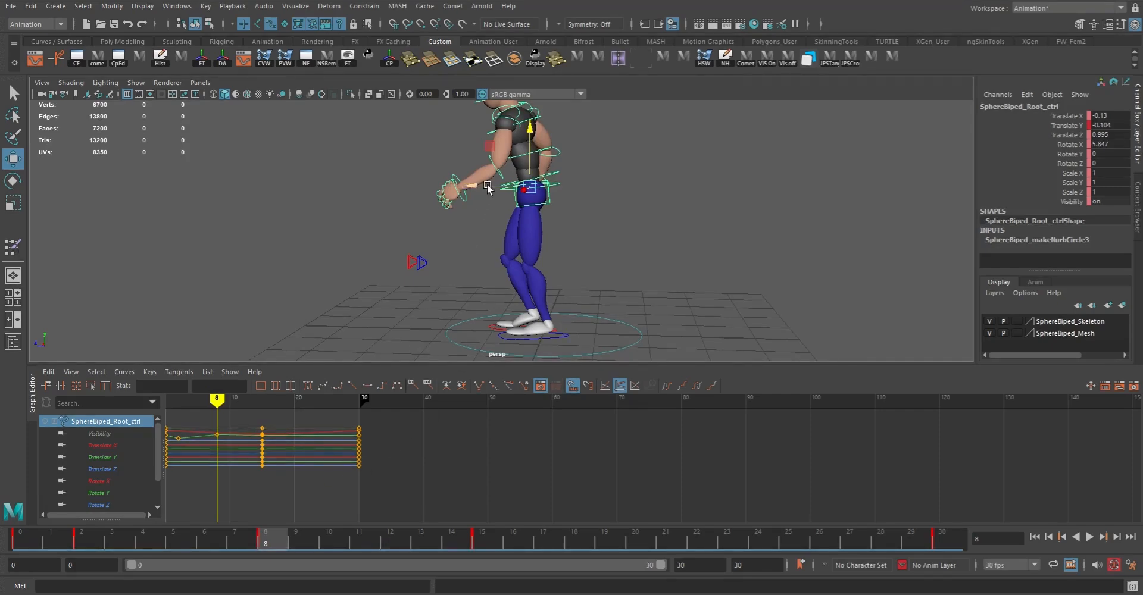
- Lift the right foot control at frame 8, tilt it toes down to a Rotate X of about 73, and set Foot Roll to 0
{"action": "left_click_drag", "start_coordinate": [560, 328], "coordinate": [499, 324], "text": "alt"}
{"action": "left_click", "coordinate": [497, 323]}
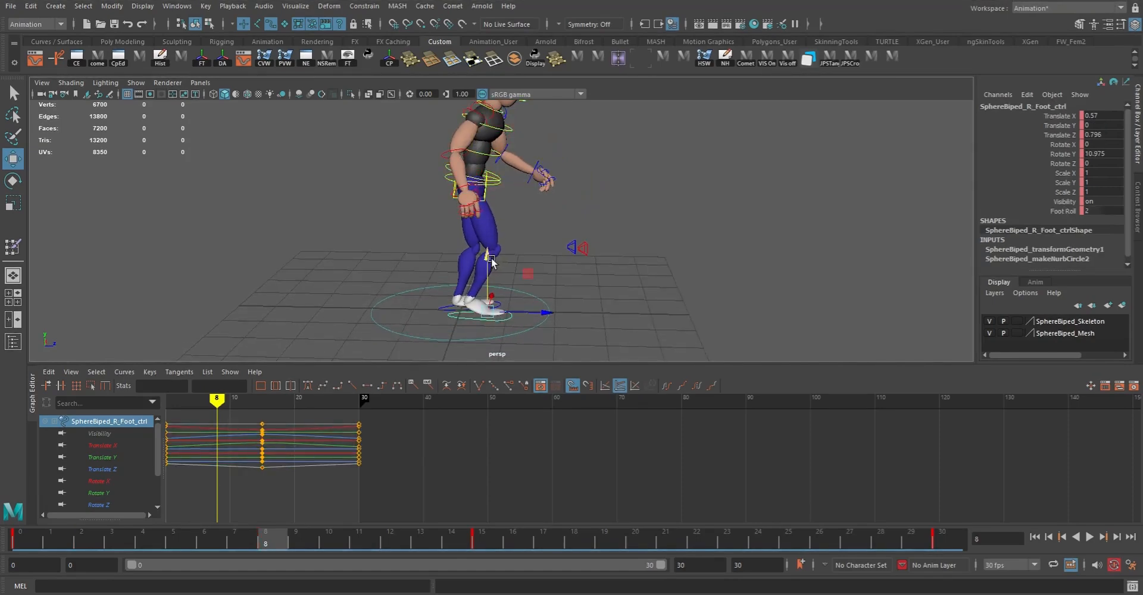
{"action": "left_click_drag", "start_coordinate": [599, 297], "coordinate": [547, 206], "text": "alt"}
{"action": "key", "text": "s"}
{"action": "key", "text": "e"}
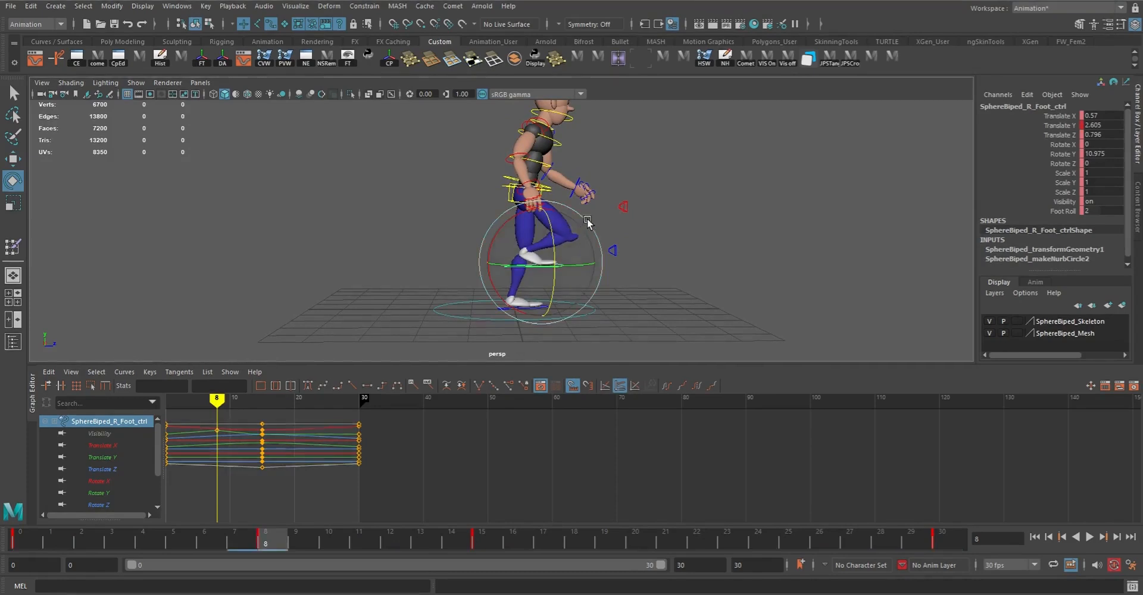
{"action": "left_click_drag", "start_coordinate": [491, 234], "coordinate": [565, 226]}
{"action": "double_click", "coordinate": [1103, 212]}
{"action": "type", "text": "0"}
{"action": "key", "text": "Return"}
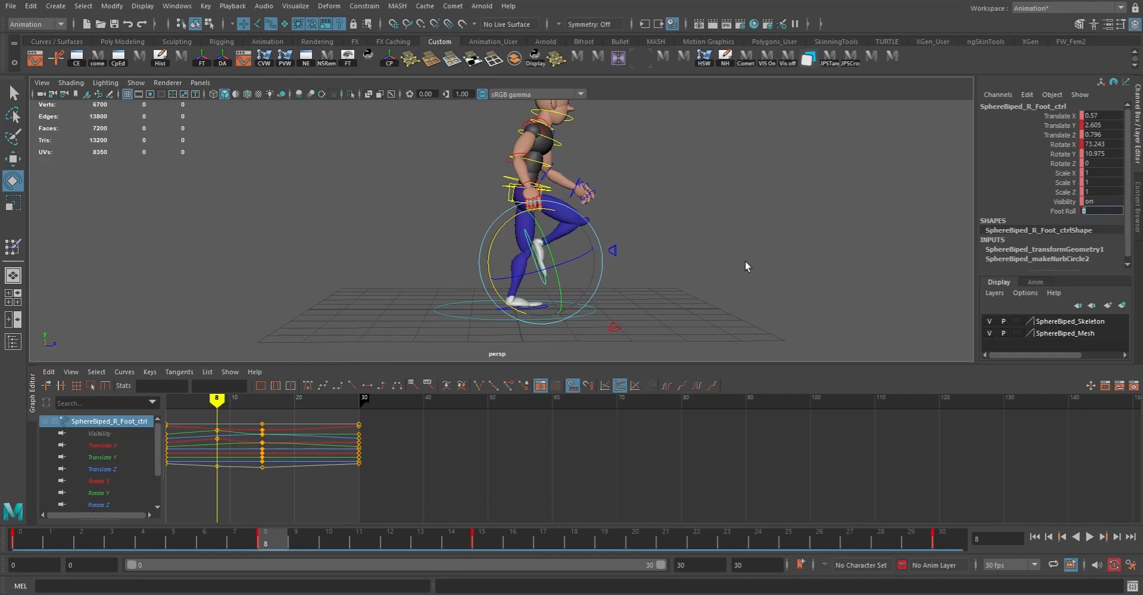
- Place the right foot behind the body at frame 8, Translate Y about 2.16 and Translate Z about -2.434, tilted to Rotate X about 106.8
{"action": "left_click_drag", "start_coordinate": [506, 225], "coordinate": [543, 217]}
{"action": "key", "text": "w"}
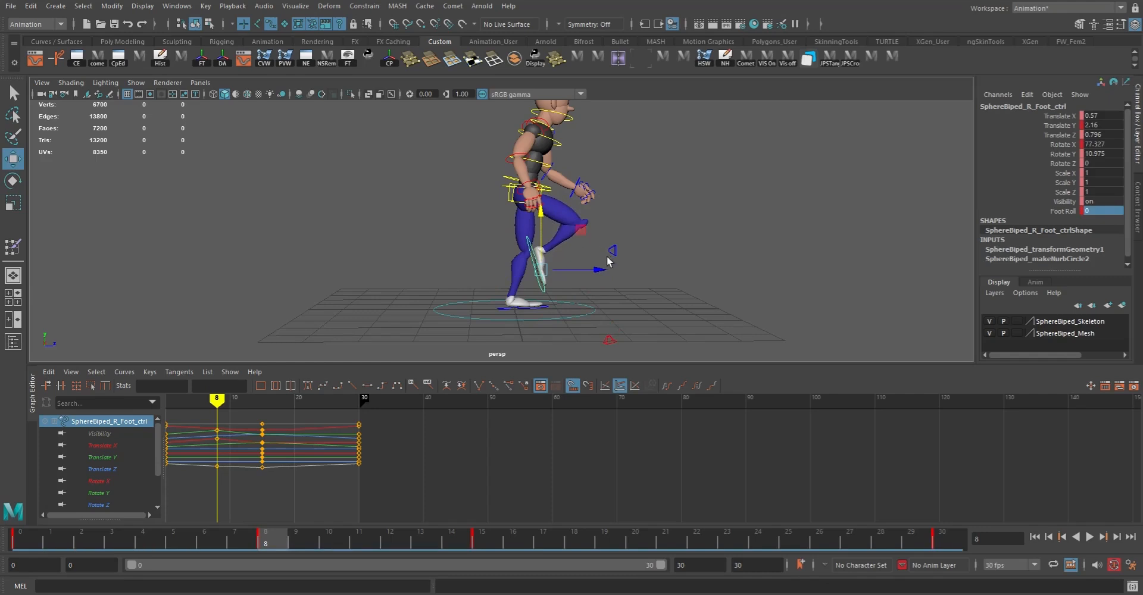
{"action": "left_click_drag", "start_coordinate": [594, 273], "coordinate": [539, 272]}
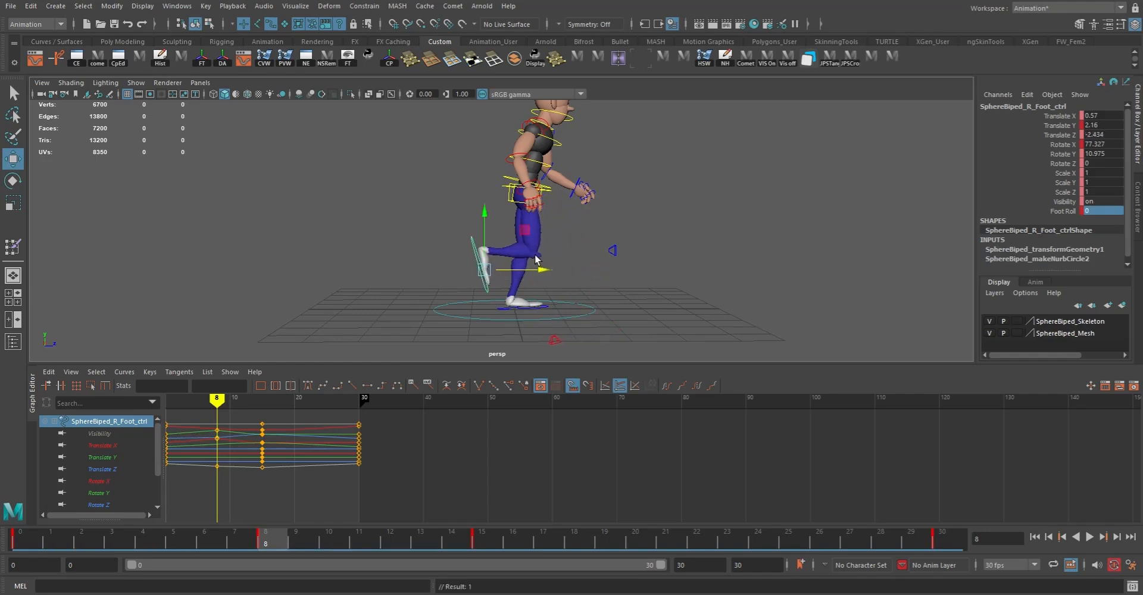
{"action": "key", "text": "e"}
{"action": "left_click_drag", "start_coordinate": [494, 218], "coordinate": [523, 229]}
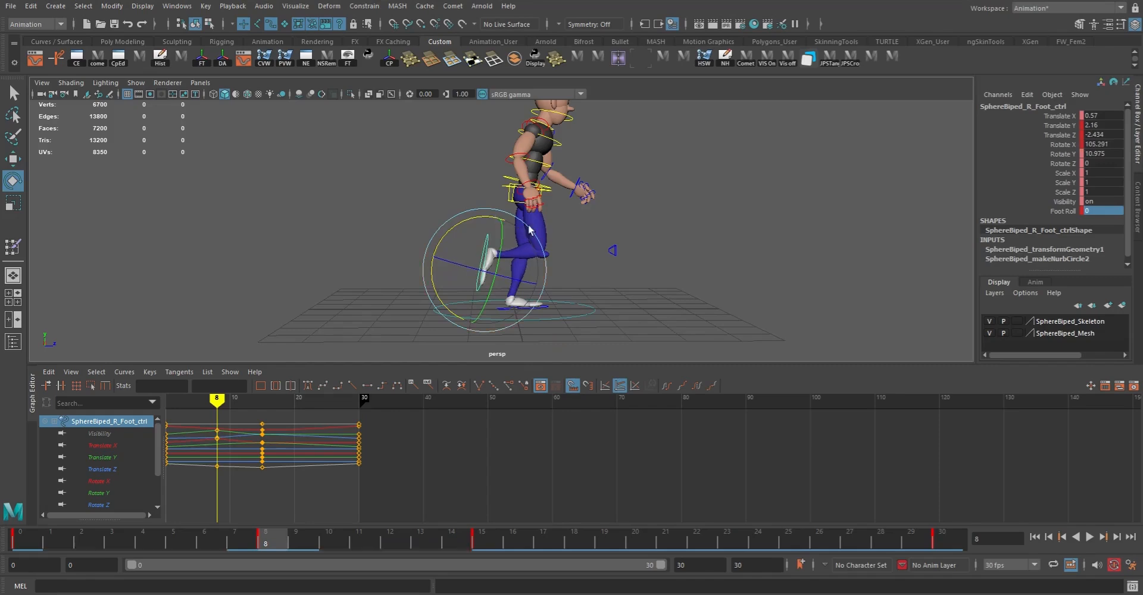
{"action": "left_click_drag", "start_coordinate": [649, 262], "coordinate": [555, 279], "text": "alt"}
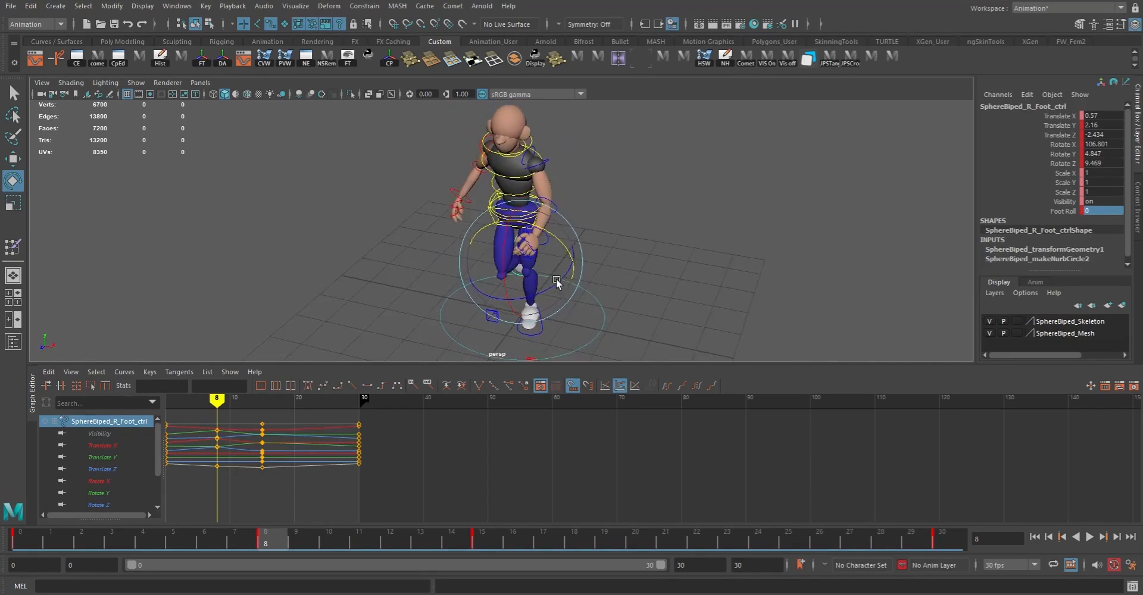
{"action": "key", "text": "q"}
- Turn the planted left foot control outward at frame 8 to a Rotate Y of about -10.534
{"action": "left_click", "coordinate": [542, 334]}
{"action": "left_click_drag", "start_coordinate": [541, 334], "coordinate": [667, 242], "text": "alt"}
{"action": "key", "text": "e"}
{"action": "left_click_drag", "start_coordinate": [593, 308], "coordinate": [637, 255]}
{"action": "key", "text": "q"}
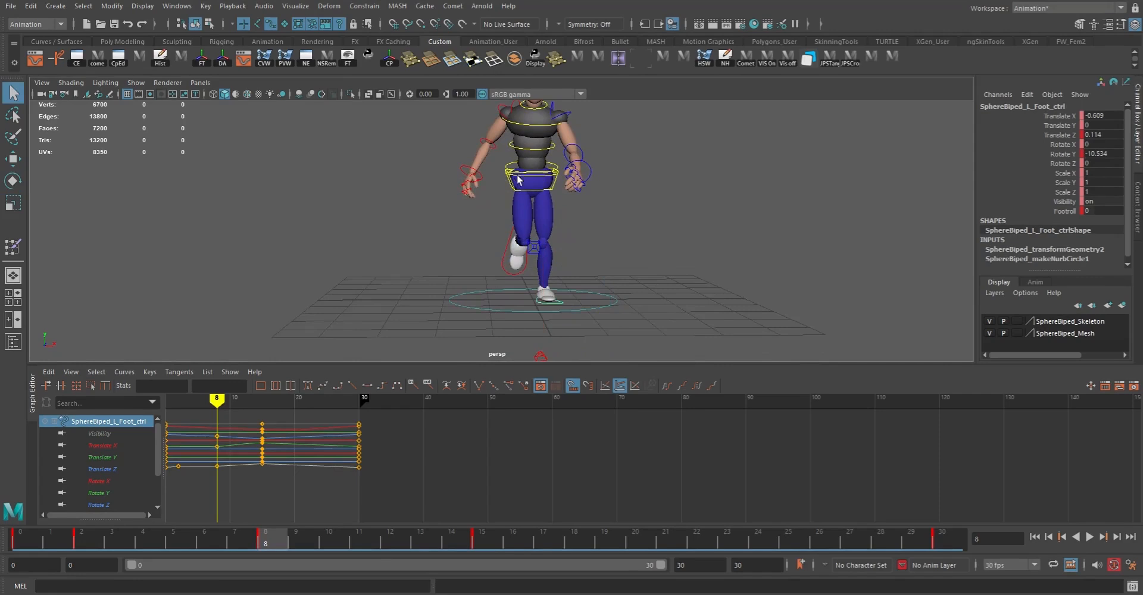
- Shift the root control sideways over the planted foot at frame 8, to a Translate X of about 0.166
{"action": "left_click", "coordinate": [527, 183]}
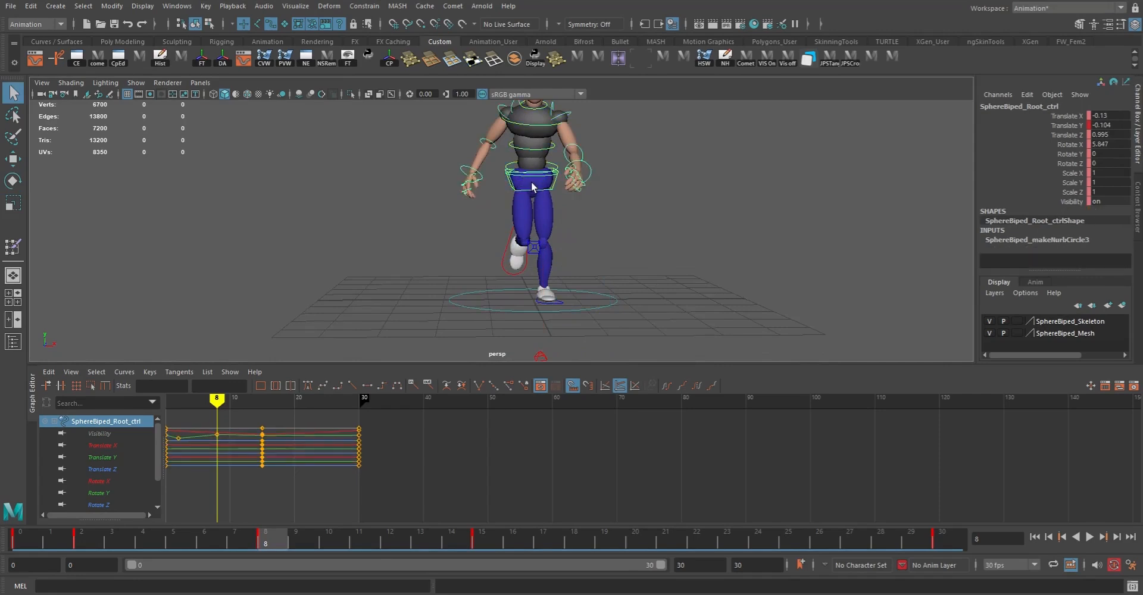
{"action": "key", "text": "w"}
{"action": "left_click_drag", "start_coordinate": [586, 174], "coordinate": [585, 192]}
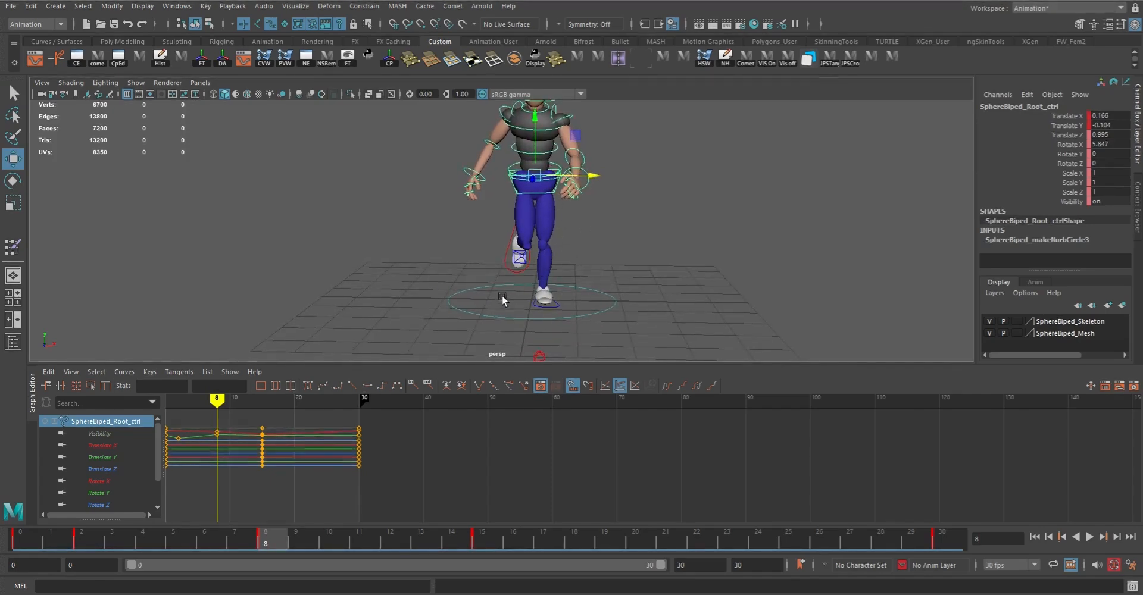
- Move the raised right foot control sideways at frame 8 to a Translate X of about 0.945 and refine its rotation
{"action": "left_click", "coordinate": [507, 269]}
{"action": "left_click_drag", "start_coordinate": [572, 254], "coordinate": [582, 255]}
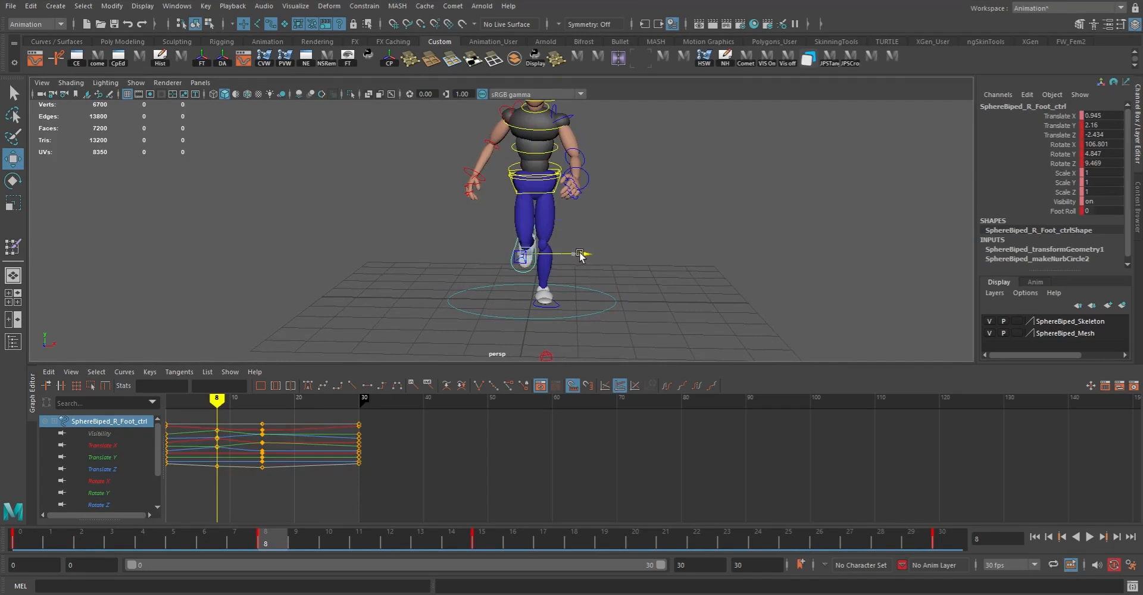
{"action": "key", "text": "e"}
{"action": "left_click_drag", "start_coordinate": [569, 224], "coordinate": [534, 287]}
{"action": "middle_click_drag", "start_coordinate": [534, 287], "coordinate": [531, 233], "text": "alt"}
{"action": "left_click_drag", "start_coordinate": [531, 232], "coordinate": [564, 222], "text": "alt"}
- Tilt the hips control at frame 8 to a Rotate Z of about 5.872 and check it from the side and front
{"action": "key", "text": "q"}
{"action": "left_click", "coordinate": [542, 200]}
{"action": "key", "text": "e"}
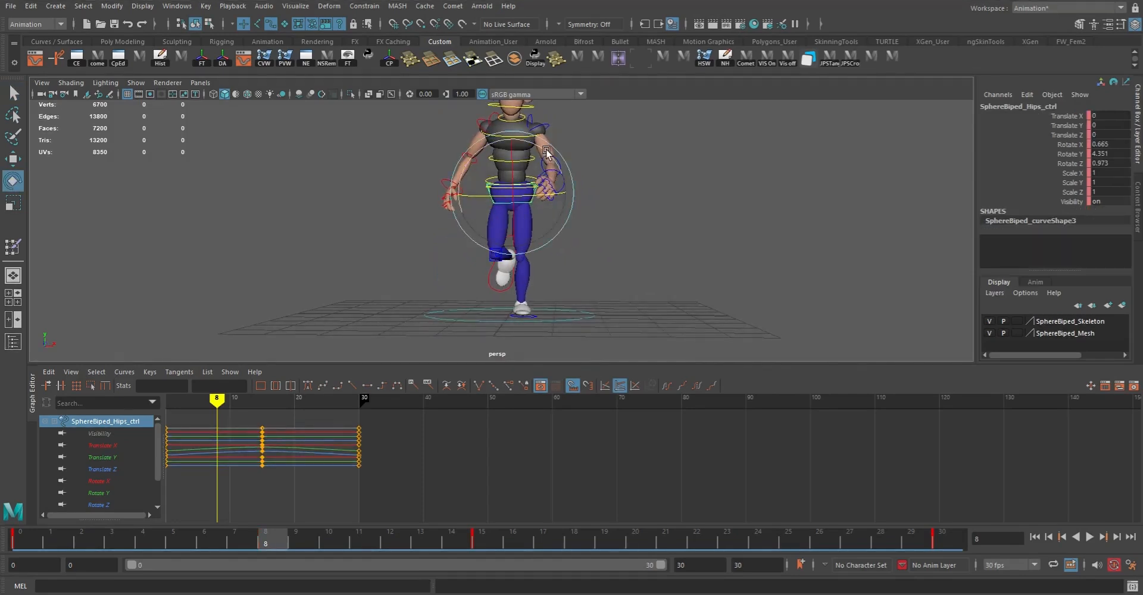
{"action": "left_click_drag", "start_coordinate": [546, 152], "coordinate": [542, 153]}
{"action": "left_click_drag", "start_coordinate": [539, 156], "coordinate": [486, 196], "text": "alt"}
{"action": "middle_click_drag", "start_coordinate": [503, 191], "coordinate": [517, 221], "text": "alt"}
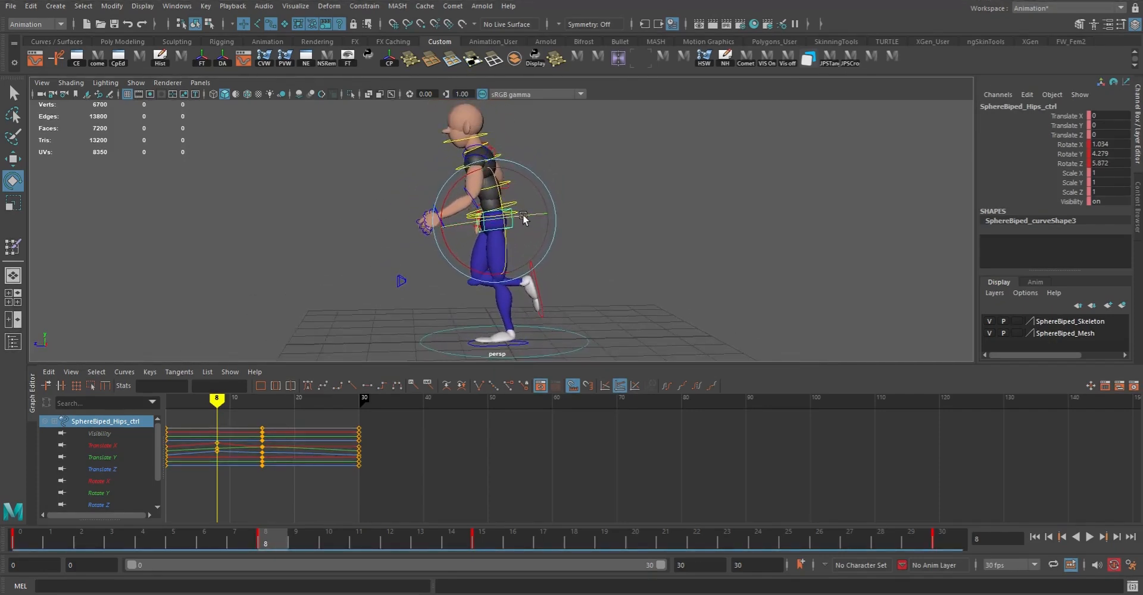
{"action": "left_click_drag", "start_coordinate": [519, 223], "coordinate": [613, 257], "text": "alt"}
{"action": "key", "text": "q"}
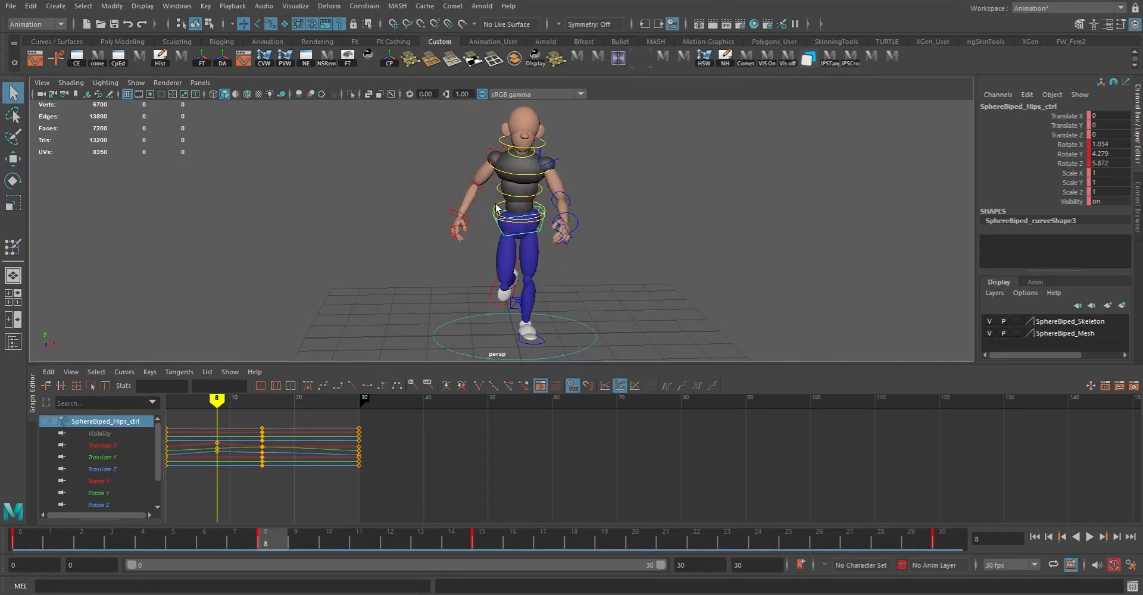
- Zero the rotations of the spine and chest controls at frame 8, then lean them back to a Rotate X of about -1.903
{"action": "left_click", "coordinate": [498, 192]}
{"action": "left_click", "coordinate": [549, 196]}
{"action": "key", "text": "e"}
{"action": "left_click_drag", "start_coordinate": [545, 189], "coordinate": [580, 199], "text": "alt"}
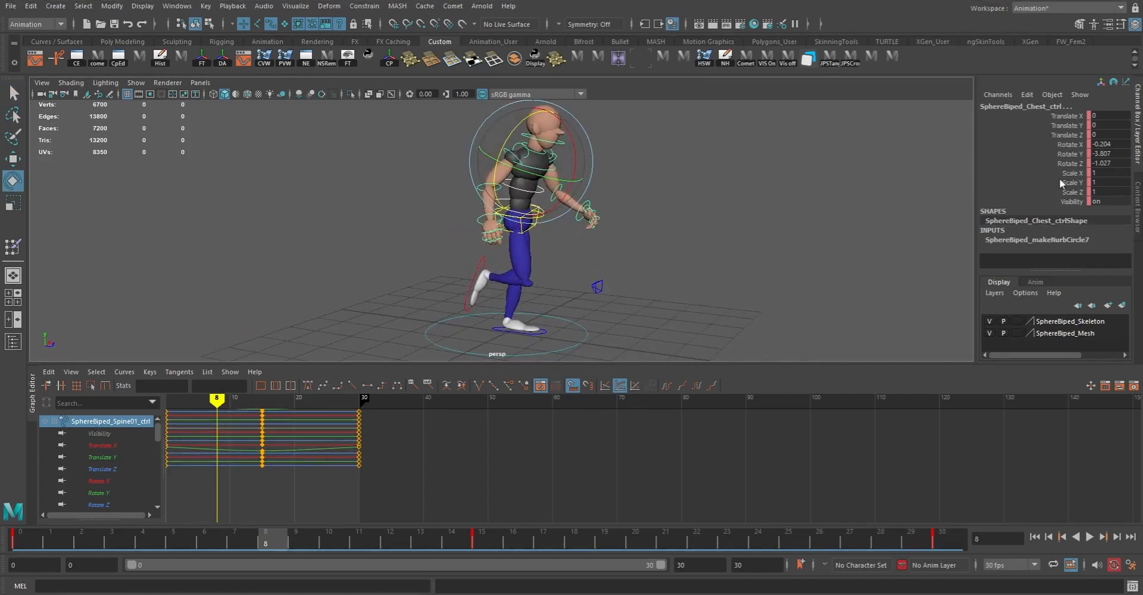
{"action": "left_click_drag", "start_coordinate": [1112, 144], "coordinate": [1113, 166]}
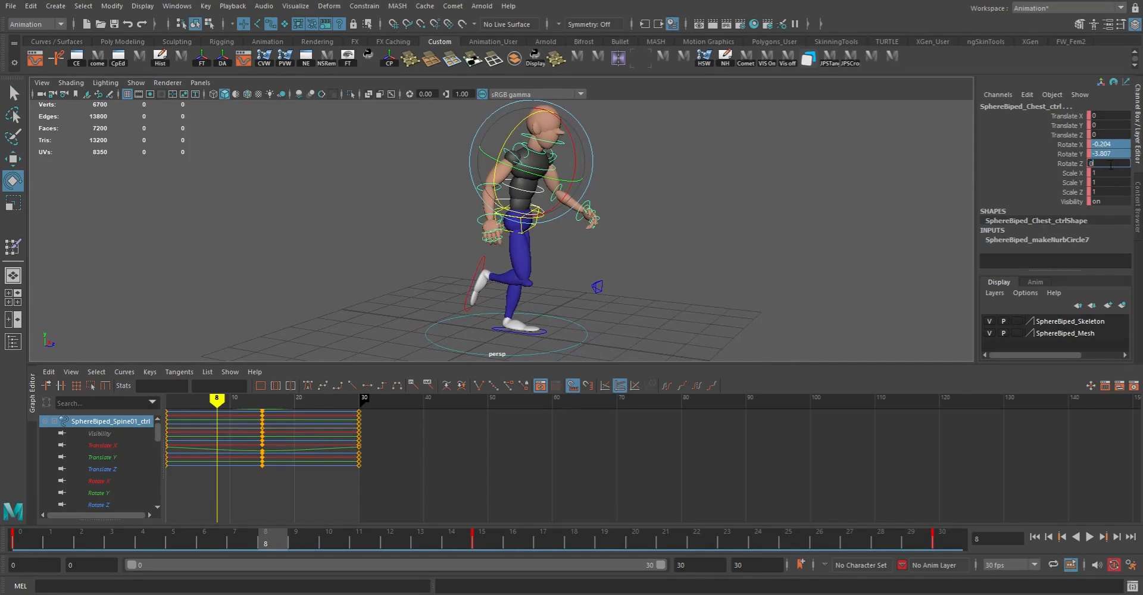
{"action": "type", "text": "0"}
{"action": "key", "text": "Return"}
{"action": "left_click_drag", "start_coordinate": [836, 172], "coordinate": [530, 133], "text": "alt"}
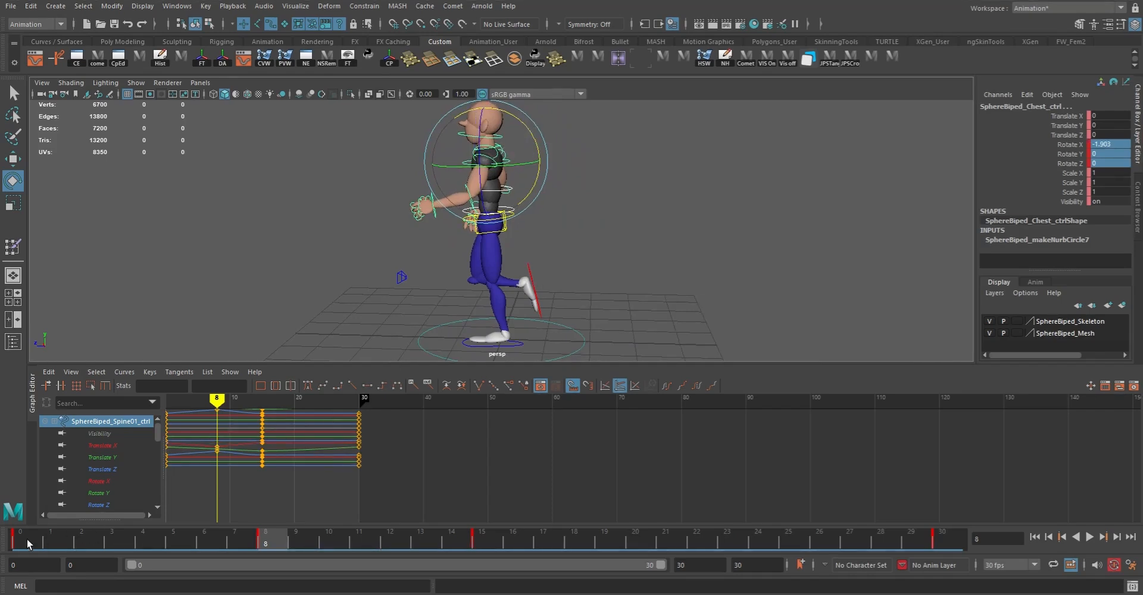
- Compare the torso lean with the contact pose and bend the spine and chest forward at frame 8 to a Rotate X of about 3.772
{"action": "left_click", "coordinate": [26, 542]}
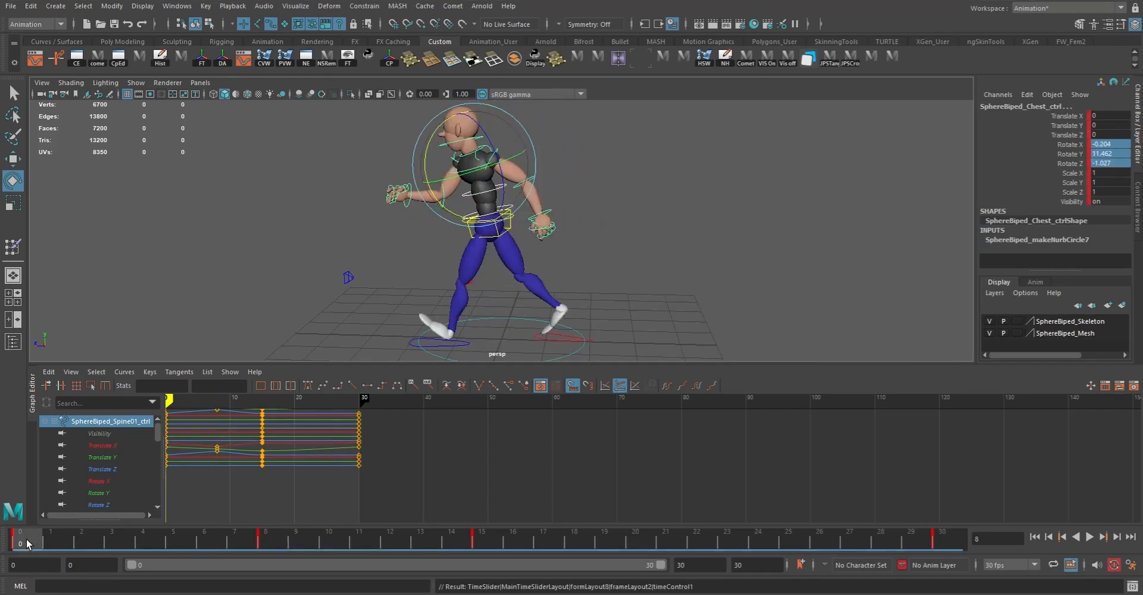
{"action": "key", "text": "alt+v"}
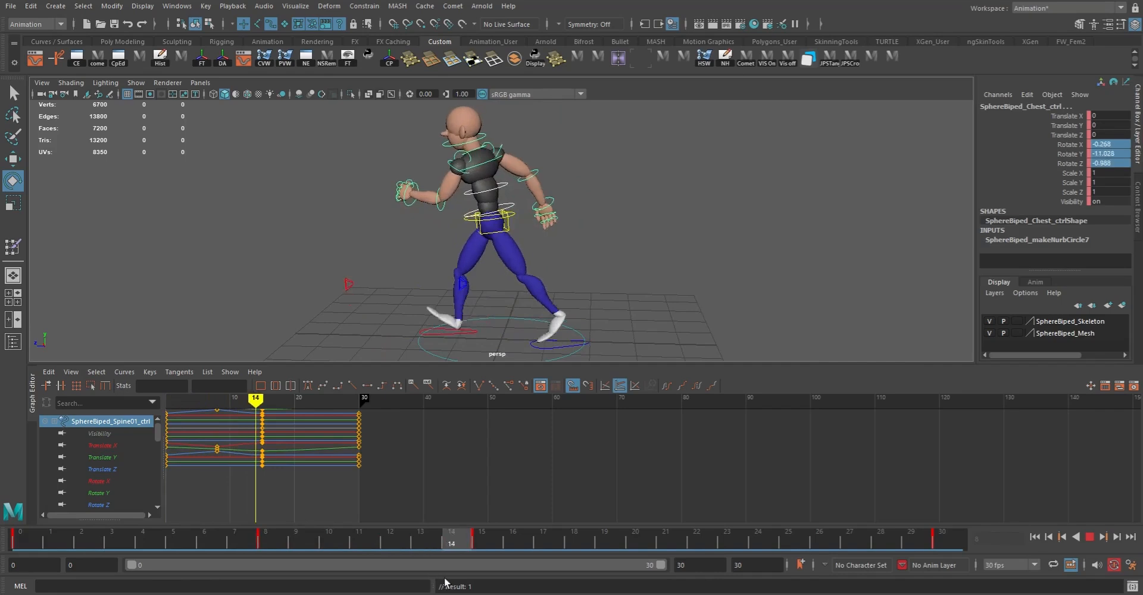
{"action": "left_click", "coordinate": [265, 539]}
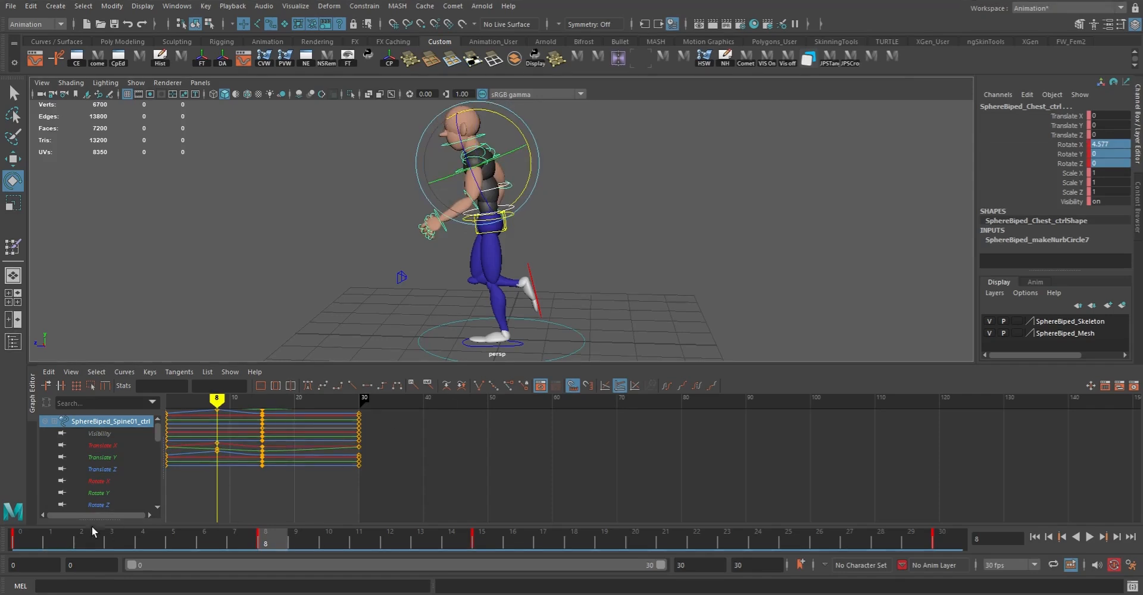
{"action": "left_click", "coordinate": [30, 539]}
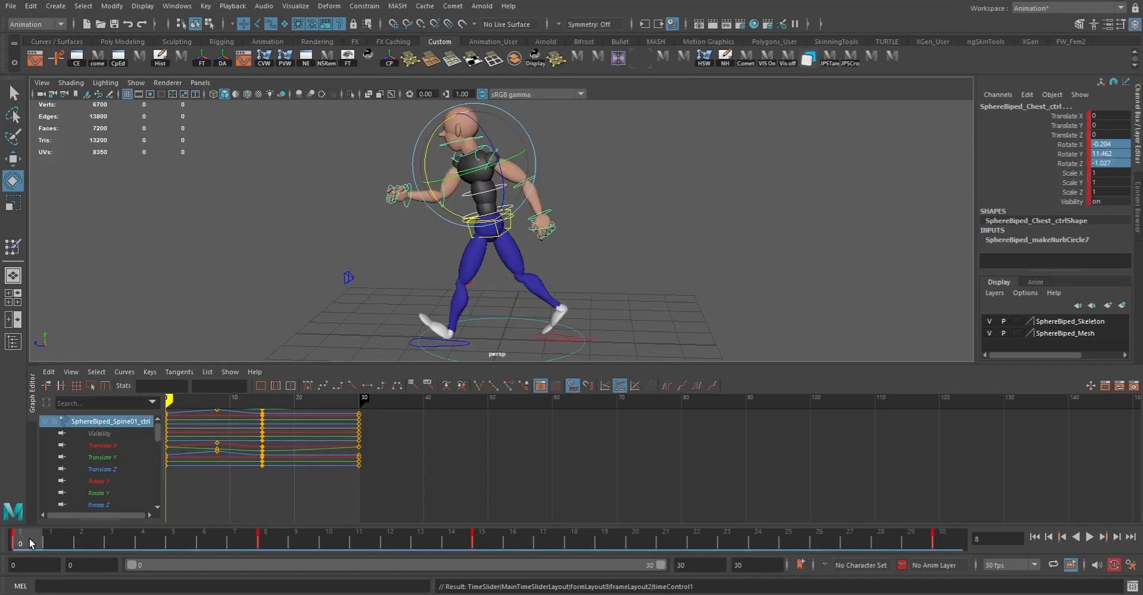
{"action": "left_click_drag", "start_coordinate": [23, 543], "coordinate": [280, 544]}
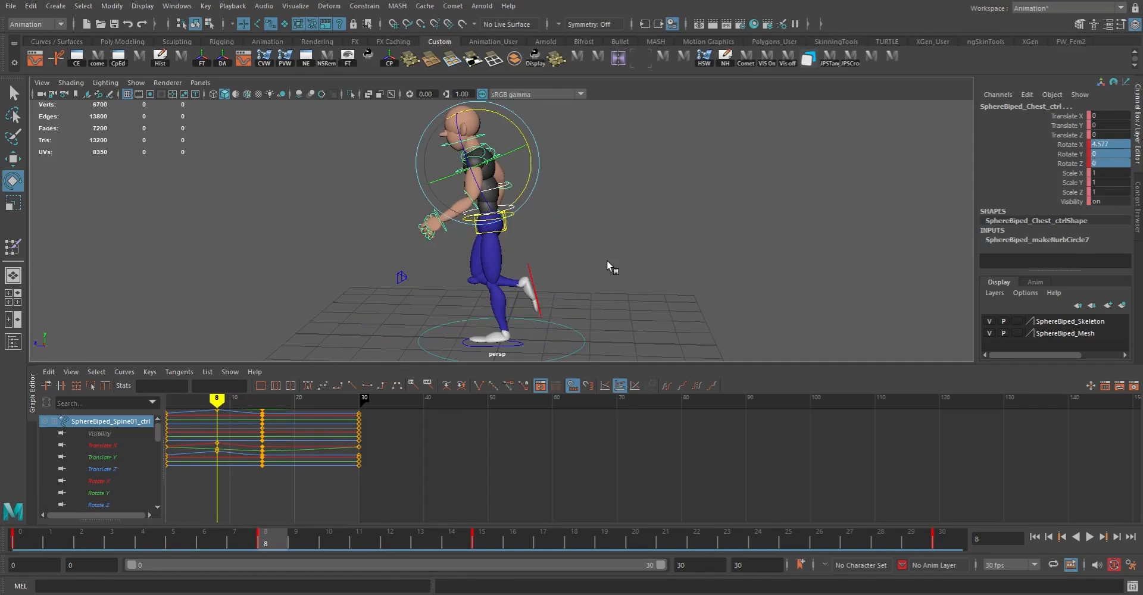
{"action": "middle_click_drag", "start_coordinate": [608, 262], "coordinate": [607, 263]}
{"action": "left_click_drag", "start_coordinate": [419, 307], "coordinate": [506, 238], "text": "alt"}
{"action": "key", "text": "q"}
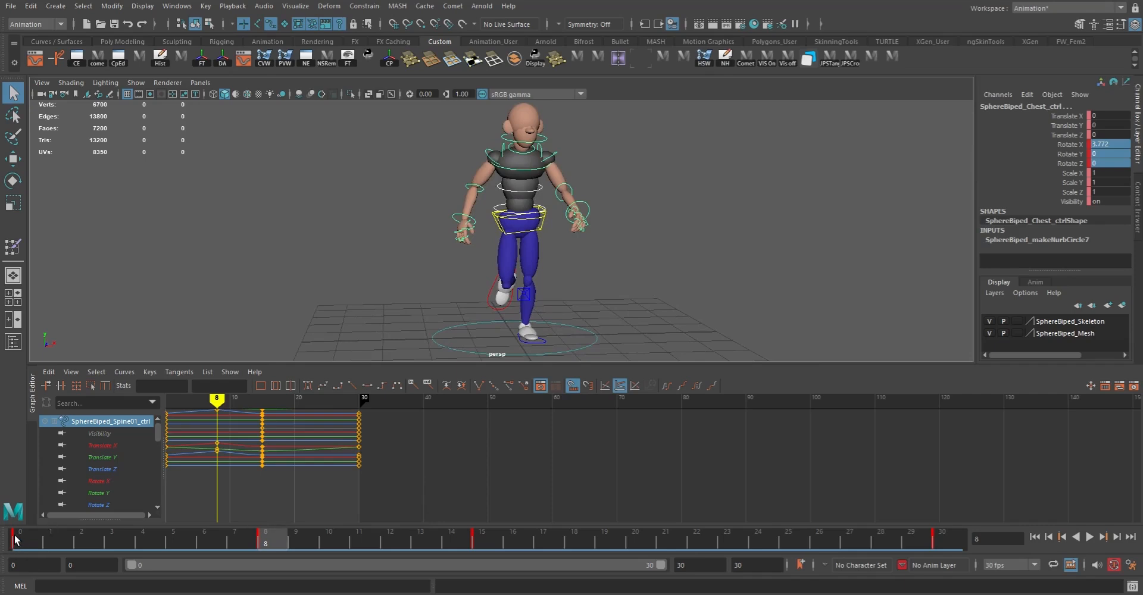
- Check the right elbow at frame 0, then bend its control at frame 8 to a Rotate Y of about -72.969
{"action": "left_click_drag", "start_coordinate": [416, 302], "coordinate": [488, 300], "text": "alt"}
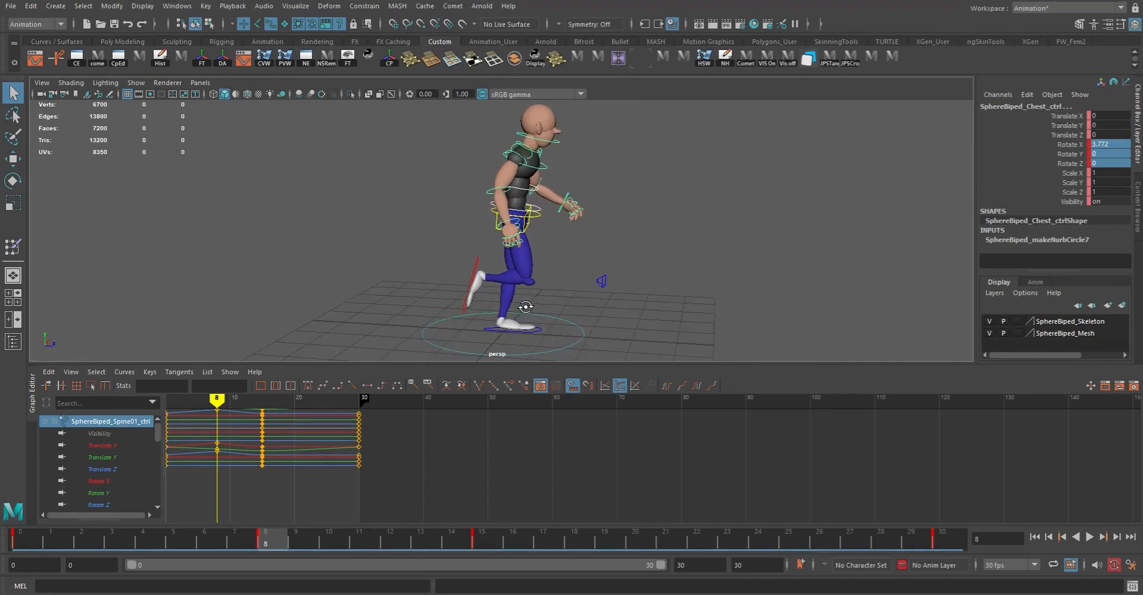
{"action": "left_click", "coordinate": [22, 535]}
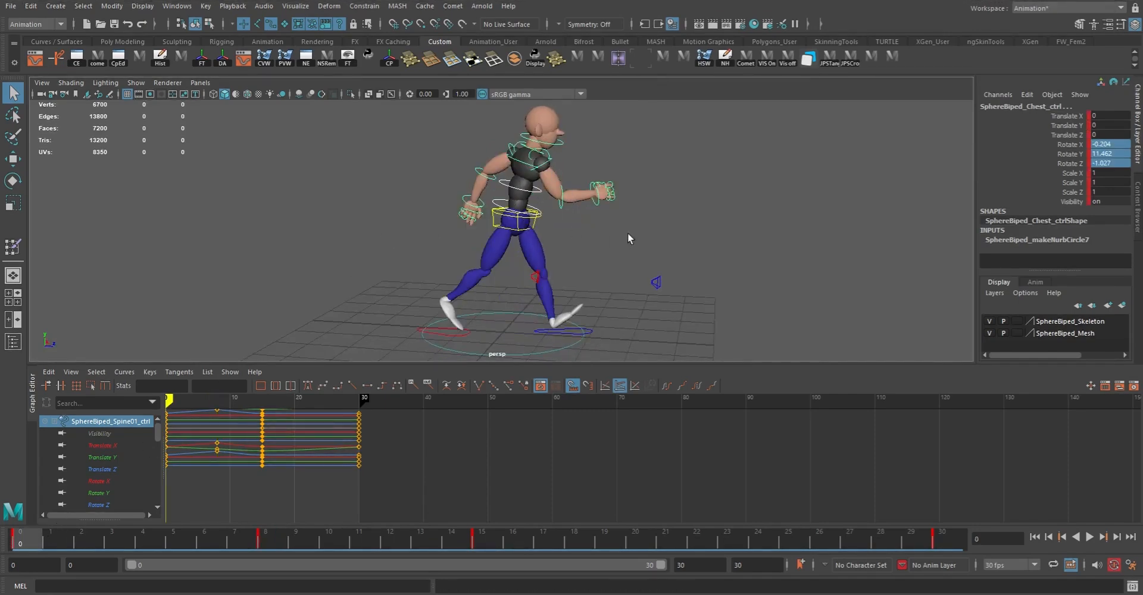
{"action": "left_click", "coordinate": [562, 208]}
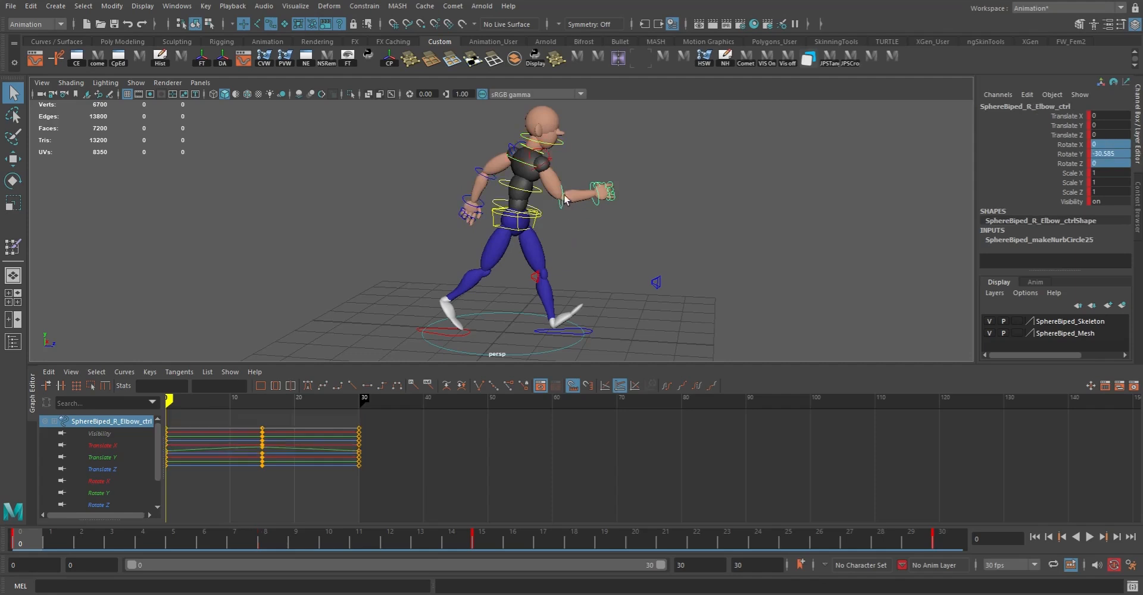
{"action": "left_click", "coordinate": [265, 538]}
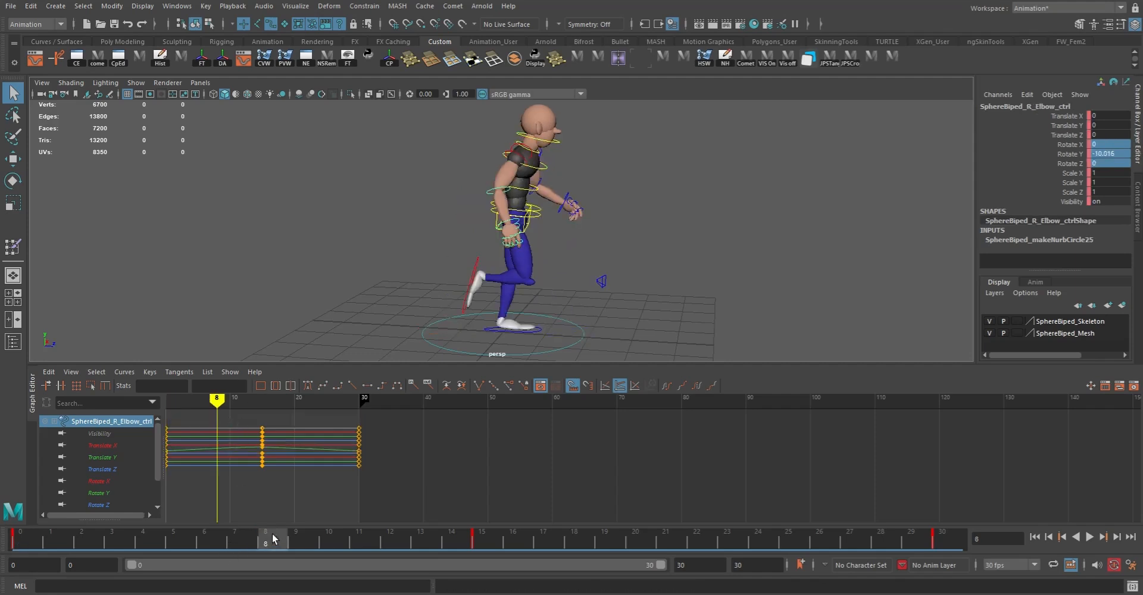
{"action": "key", "text": "e"}
{"action": "left_click_drag", "start_coordinate": [530, 241], "coordinate": [489, 170]}
{"action": "key", "text": "q"}
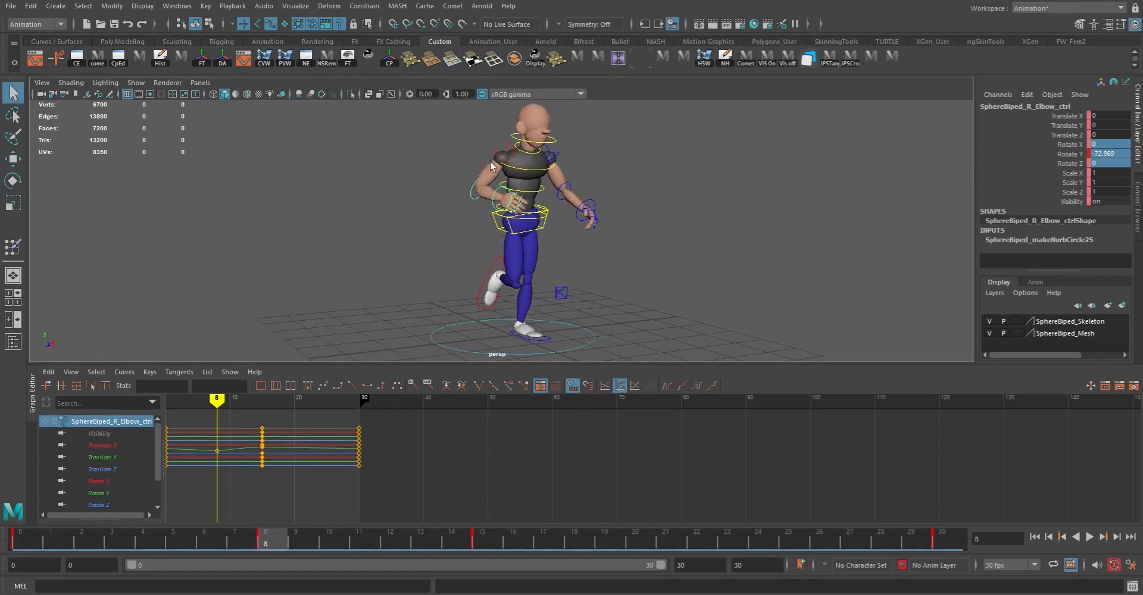
- Rotate the right arm control at frame 8 to a Rotate Y of about -4.248 and scrub from frame 0 to check the swing
{"action": "left_click", "coordinate": [492, 152]}
{"action": "left_click", "coordinate": [495, 153]}
{"action": "left_click_drag", "start_coordinate": [505, 192], "coordinate": [459, 152], "text": "alt"}
{"action": "left_click_drag", "start_coordinate": [533, 128], "coordinate": [525, 112]}
{"action": "left_click_drag", "start_coordinate": [556, 151], "coordinate": [614, 171], "text": "alt"}
{"action": "mouse_move", "coordinate": [18, 541]}
{"action": "left_mouse_down"}
{"action": "mouse_move", "coordinate": [476, 545]}
{"action": "mouse_move", "coordinate": [77, 544]}
{"action": "mouse_move", "coordinate": [39, 511]}
{"action": "mouse_move", "coordinate": [360, 545]}
{"action": "mouse_move", "coordinate": [277, 535]}
{"action": "left_mouse_up"}
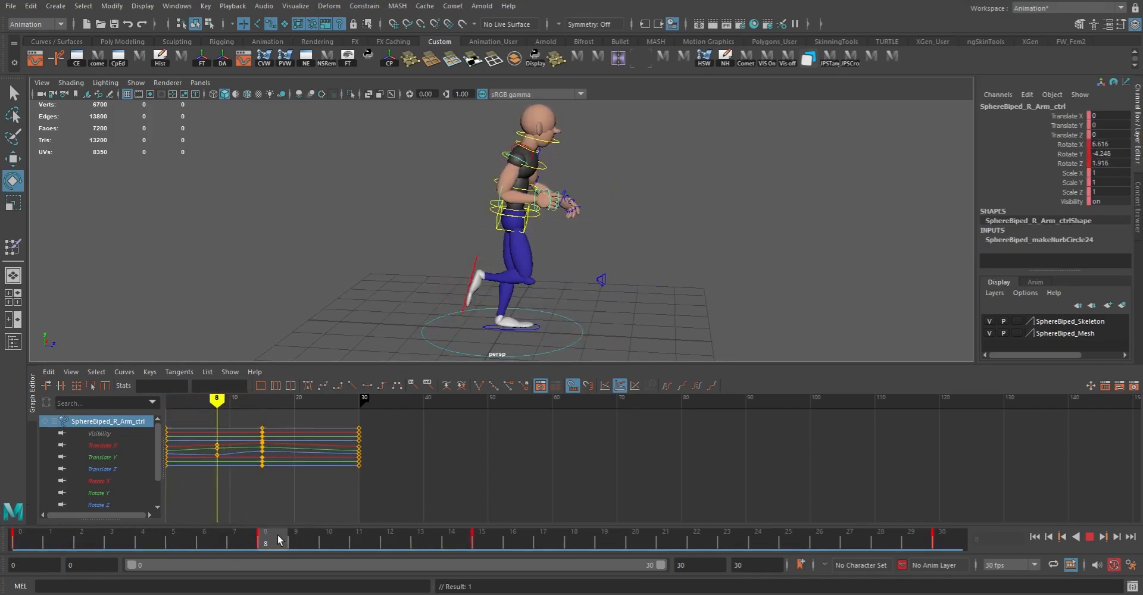
- Straighten the right elbow control at frame 8 to a Rotate Y of about 1.389 and play back the cycle
{"action": "key", "text": "q"}
{"action": "left_click", "coordinate": [501, 197]}
{"action": "key", "text": "e"}
{"action": "left_click_drag", "start_coordinate": [548, 169], "coordinate": [653, 277]}
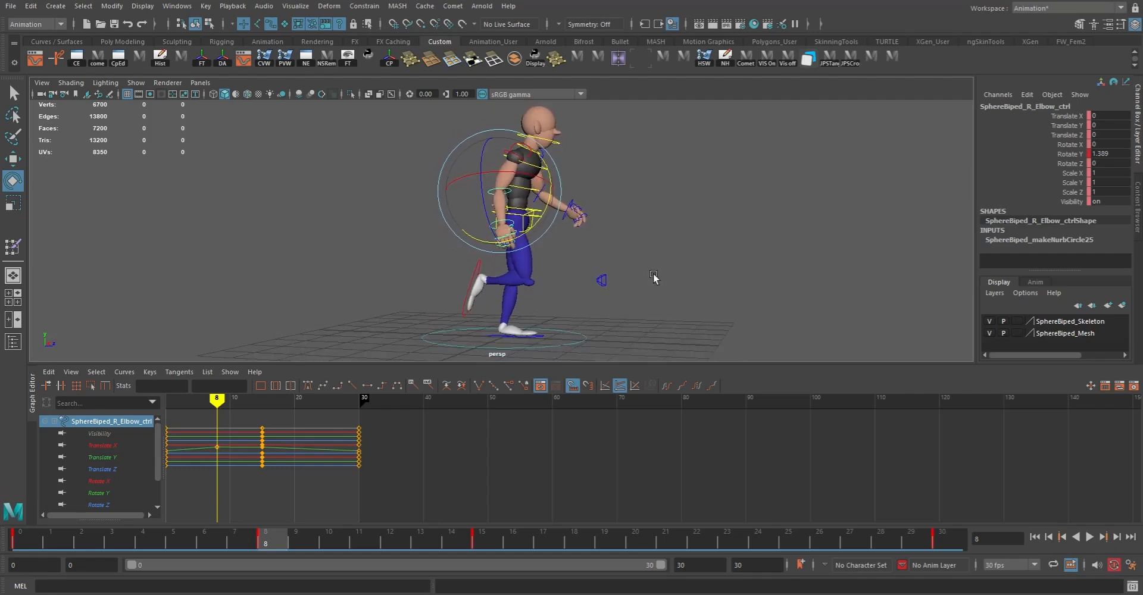
{"action": "left_click", "coordinate": [26, 549]}
{"action": "key", "text": "alt+v"}
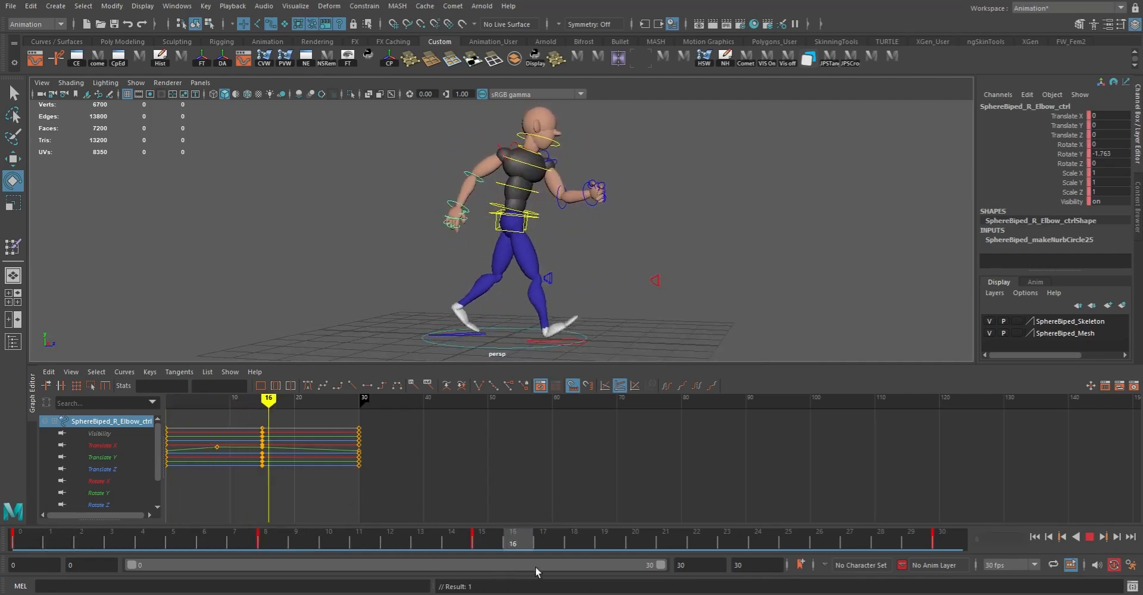
{"action": "left_click_drag", "start_coordinate": [740, 559], "coordinate": [268, 542]}
- Adjust the bend of the left elbow control at frame 8 in the side view
{"action": "left_click_drag", "start_coordinate": [667, 355], "coordinate": [572, 202], "text": "alt"}
{"action": "key", "text": "q"}
{"action": "left_click", "coordinate": [569, 189]}
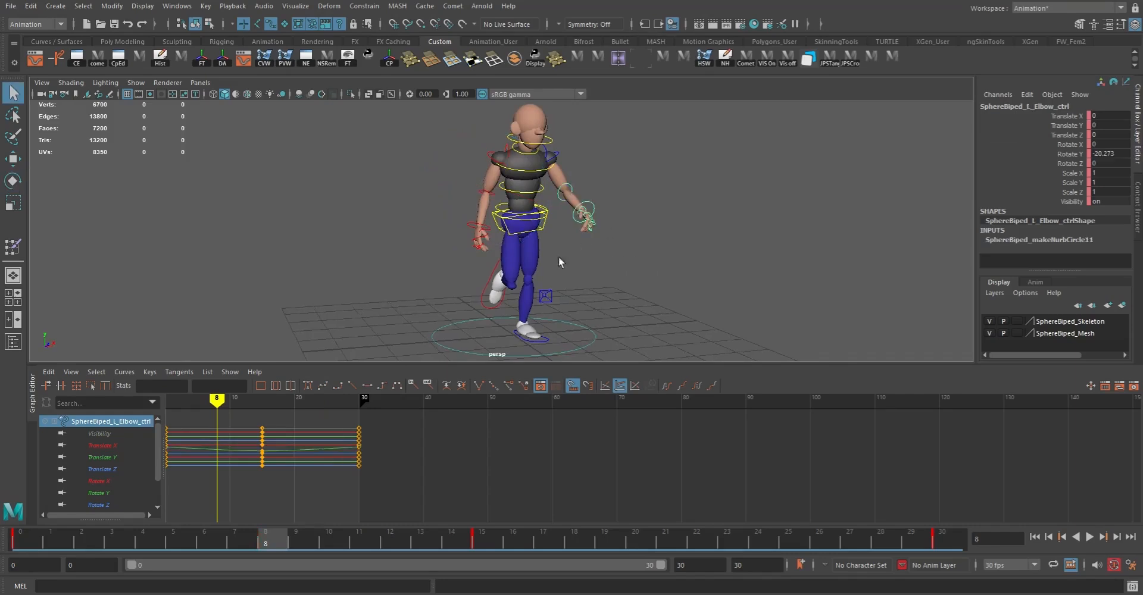
{"action": "left_click_drag", "start_coordinate": [698, 274], "coordinate": [502, 274], "text": "alt"}
{"action": "key", "text": "e"}
{"action": "left_click_drag", "start_coordinate": [505, 196], "coordinate": [536, 225]}
- Rotate the left arm control at frame 8 to about -6.779, 6.806, 4.946 in X, Y, Z and key it
{"action": "key", "text": "q"}
{"action": "left_click", "coordinate": [490, 168]}
{"action": "key", "text": "e"}
{"action": "left_click_drag", "start_coordinate": [529, 188], "coordinate": [456, 203]}
{"action": "key", "text": "s"}
{"action": "left_click_drag", "start_coordinate": [456, 202], "coordinate": [620, 204], "text": "alt"}
{"action": "right_click_drag", "start_coordinate": [514, 195], "coordinate": [581, 230], "text": "alt"}
{"action": "middle_click_drag", "start_coordinate": [582, 230], "coordinate": [569, 256], "text": "alt"}
- Turn the head control at frame 8 to face forward, with a Rotate Y of about -4.009 and Rotate Z of about -1.132
{"action": "key", "text": "q"}
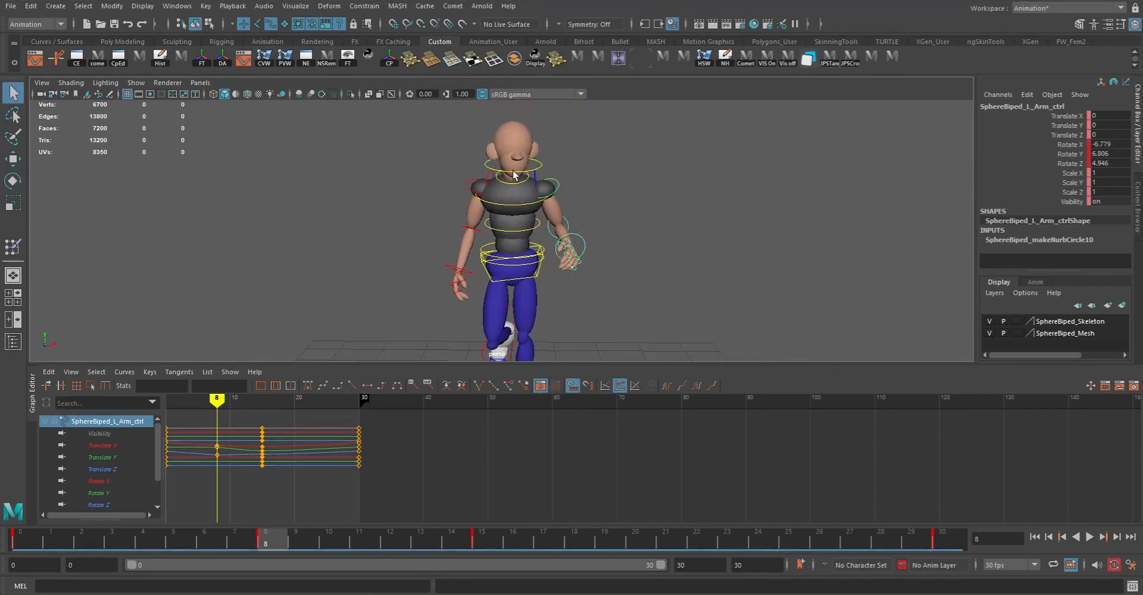
{"action": "left_click", "coordinate": [484, 166]}
{"action": "key", "text": "e"}
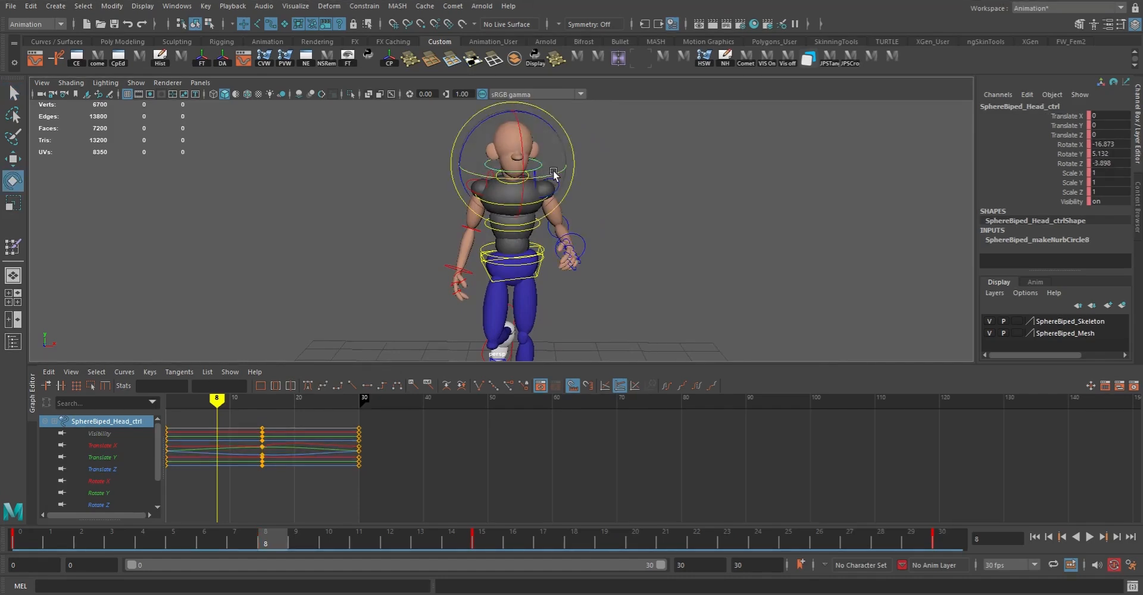
{"action": "right_click_drag", "start_coordinate": [633, 206], "coordinate": [611, 188], "text": "alt"}
{"action": "left_click_drag", "start_coordinate": [611, 187], "coordinate": [598, 197], "text": "alt"}
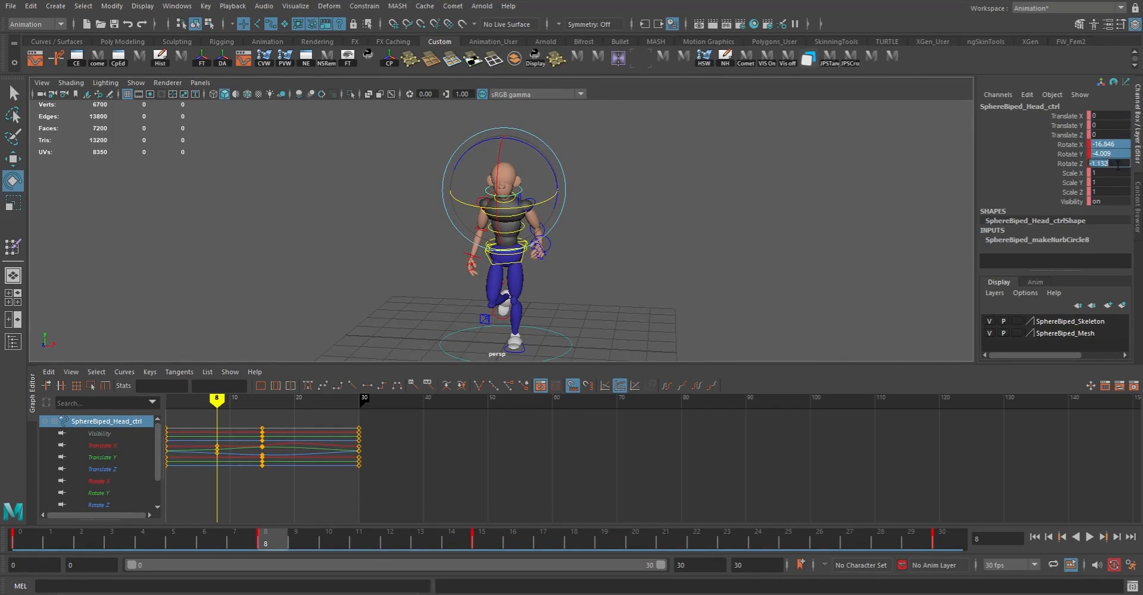
- Zero the head control's X, Y and Z rotations at frame 8 and tilt the head to about -20 on Rotate X
{"action": "key", "text": "Return"}
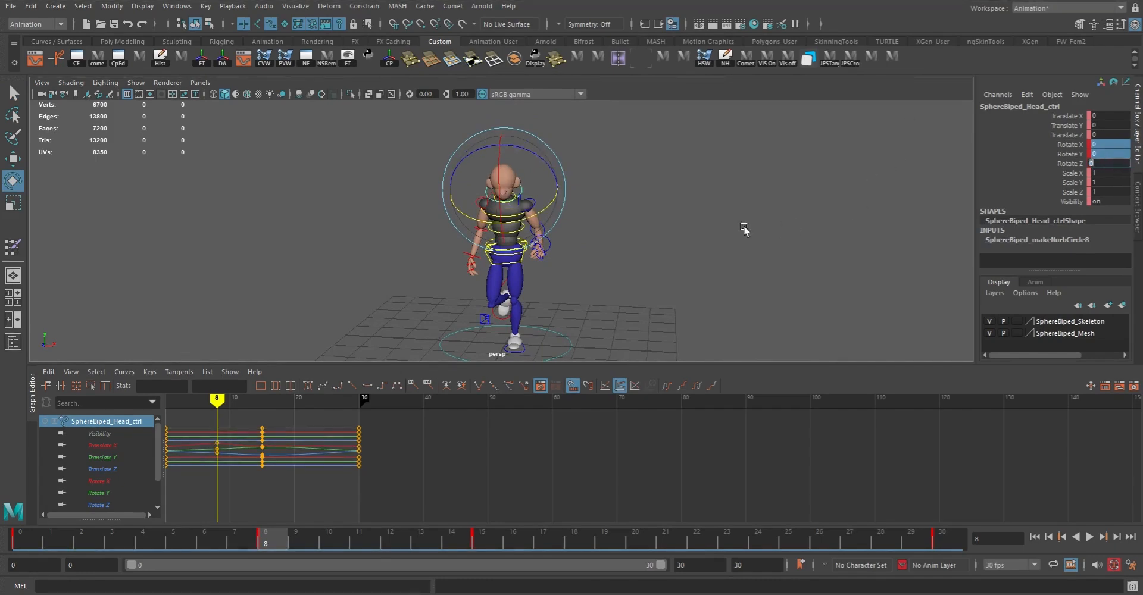
{"action": "left_click_drag", "start_coordinate": [683, 201], "coordinate": [576, 159], "text": "alt"}
{"action": "left_click_drag", "start_coordinate": [637, 184], "coordinate": [576, 181], "text": "alt"}
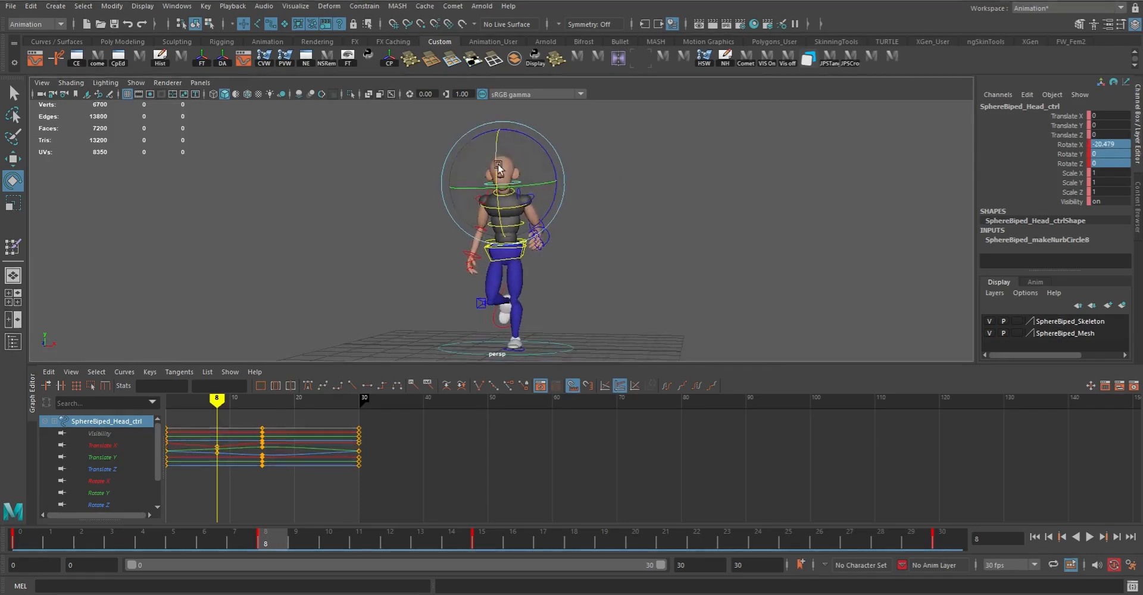
{"action": "left_click_drag", "start_coordinate": [557, 153], "coordinate": [606, 197]}
{"action": "key", "text": "q"}
{"action": "left_click", "coordinate": [651, 236]}
{"action": "left_click_drag", "start_coordinate": [651, 235], "coordinate": [617, 218], "text": "alt"}
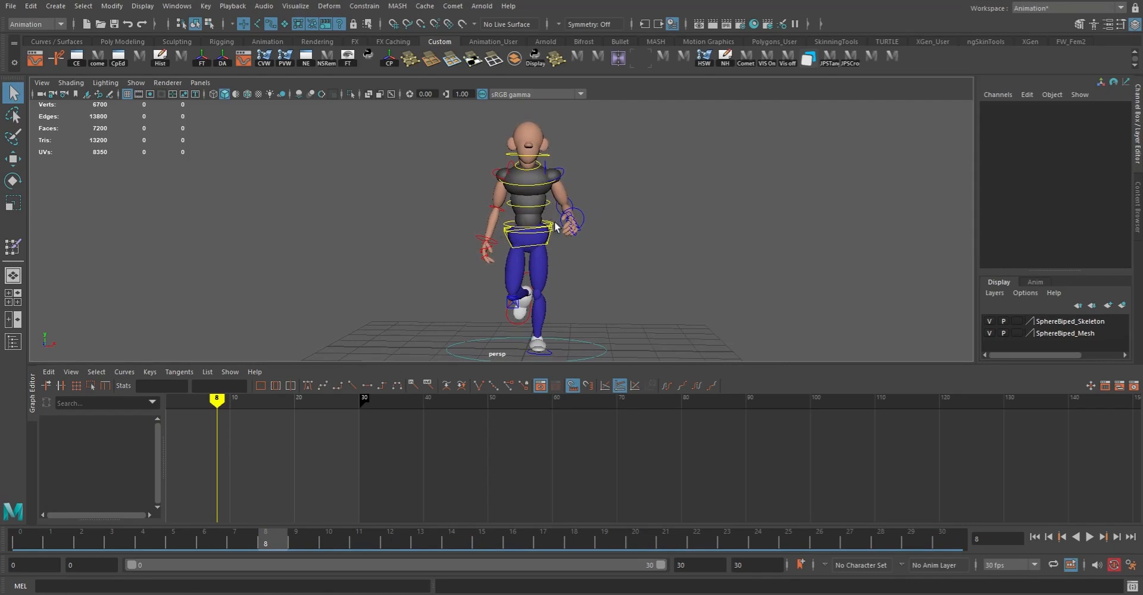
- Rotate the two lower spine controls together at frame 8 to about -1.5 on Rotate Z and check the motion
{"action": "left_click", "coordinate": [510, 208]}
{"action": "key", "text": "Caps_Lock"}
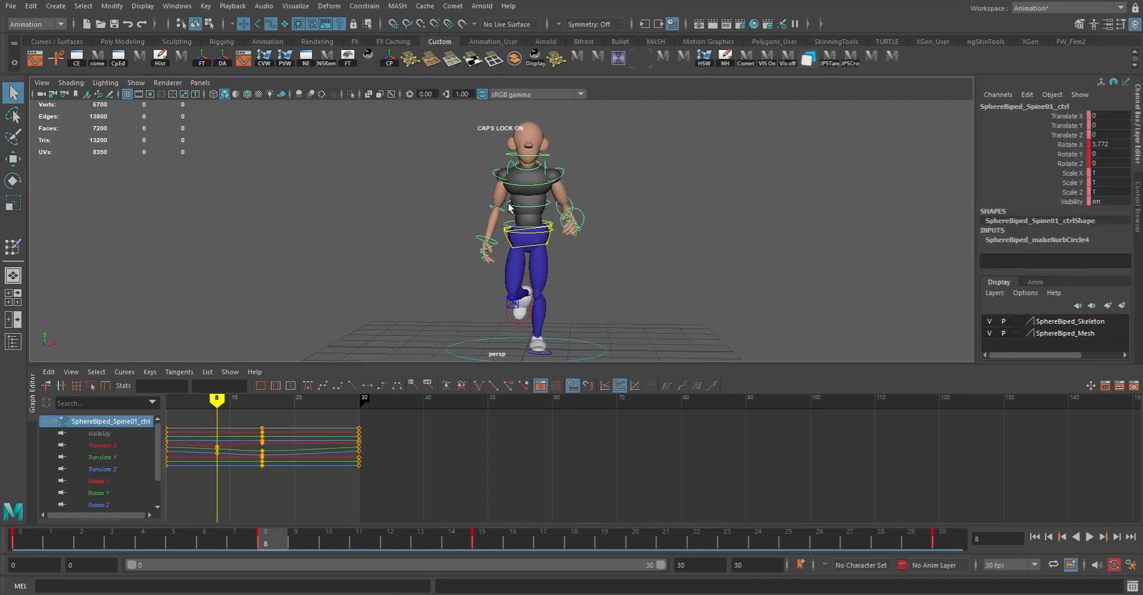
{"action": "left_click", "coordinate": [534, 209], "text": "shift"}
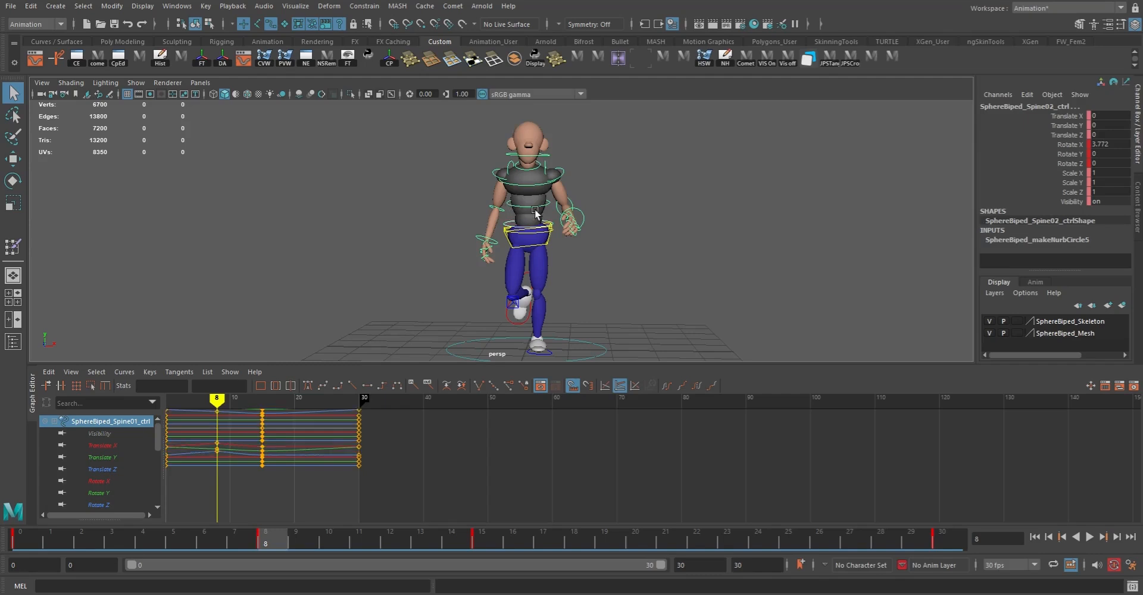
{"action": "key", "text": "e"}
{"action": "left_click_drag", "start_coordinate": [568, 171], "coordinate": [570, 163]}
{"action": "left_click_drag", "start_coordinate": [25, 544], "coordinate": [285, 541]}
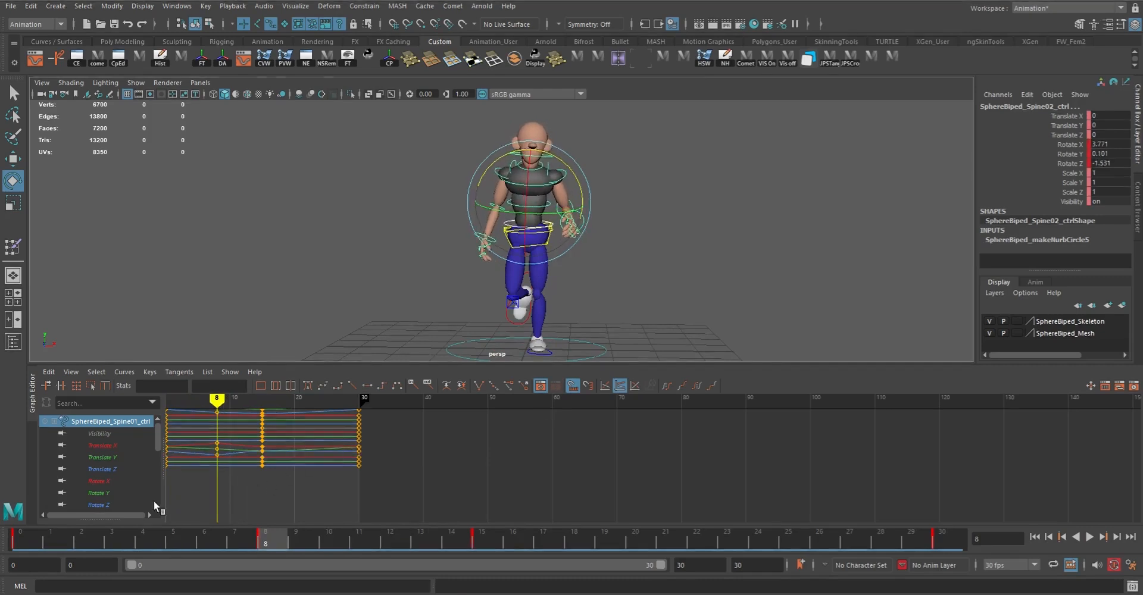
{"action": "left_click_drag", "start_coordinate": [60, 531], "coordinate": [43, 275]}
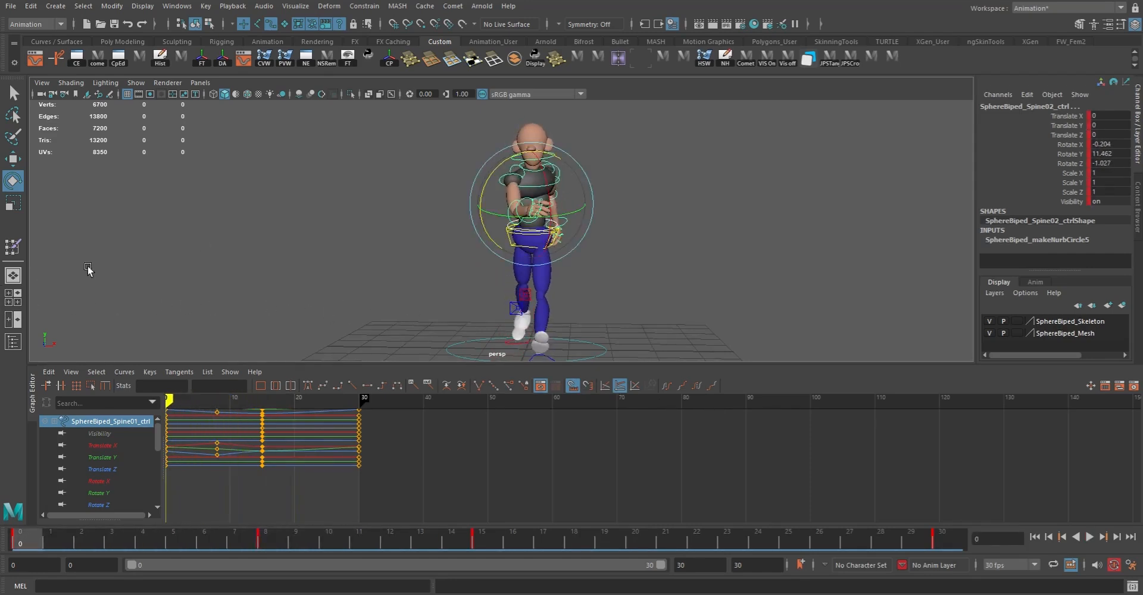
{"action": "key", "text": "alt+v"}
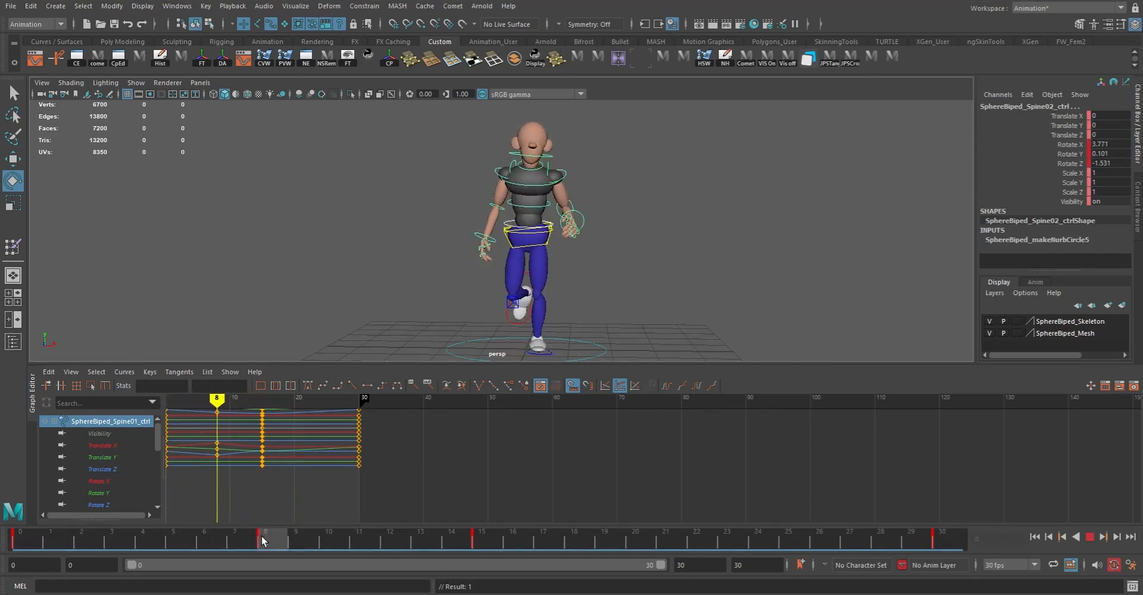
- Rotate the hips control at frame 8 to about 4.2 on X, -15.7 on Y and -5.8 on Z
{"action": "left_click_drag", "start_coordinate": [551, 246], "coordinate": [565, 276], "text": "alt"}
{"action": "right_click_drag", "start_coordinate": [565, 276], "coordinate": [588, 245], "text": "alt"}
{"action": "key", "text": "q"}
{"action": "left_click", "coordinate": [589, 244]}
{"action": "key", "text": "e"}
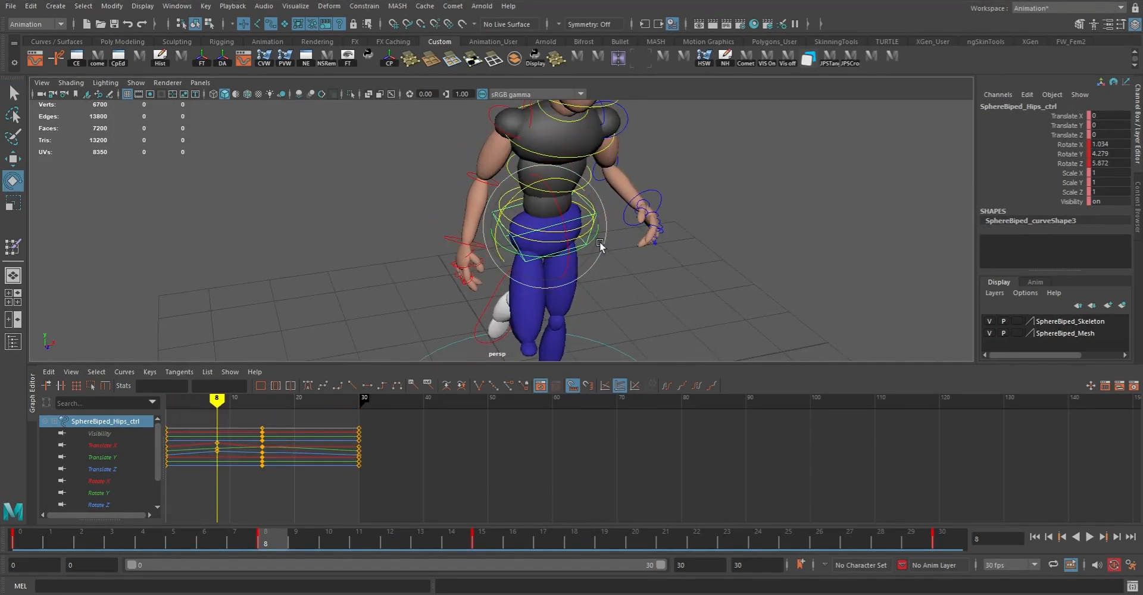
{"action": "left_click_drag", "start_coordinate": [589, 246], "coordinate": [579, 247]}
{"action": "left_click_drag", "start_coordinate": [655, 294], "coordinate": [631, 253], "text": "alt"}
{"action": "left_click_drag", "start_coordinate": [601, 218], "coordinate": [643, 265]}
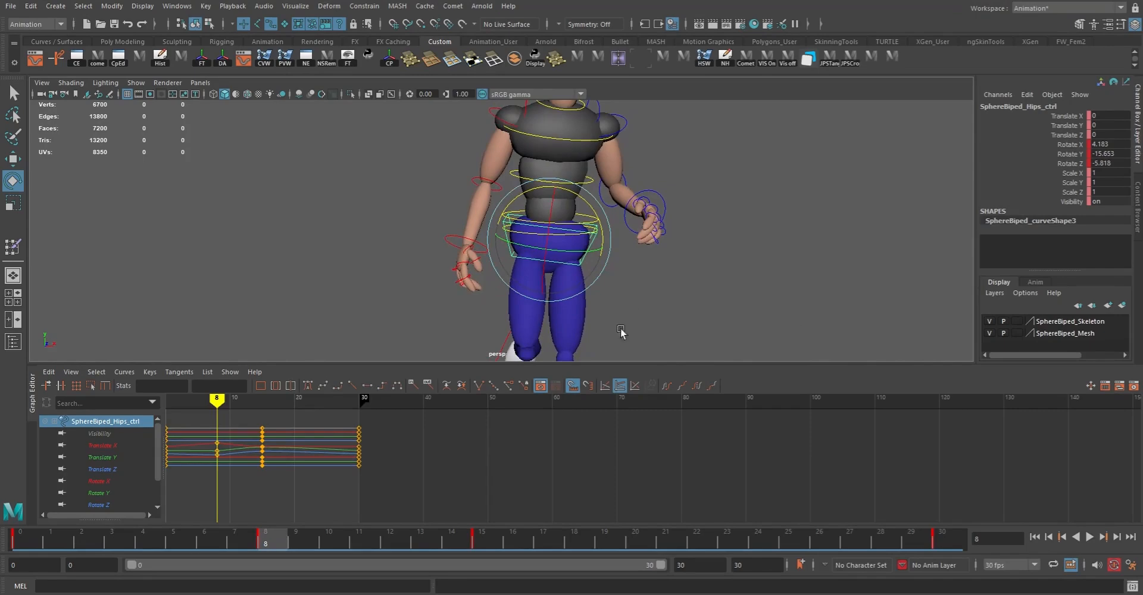
{"action": "left_click_drag", "start_coordinate": [598, 353], "coordinate": [600, 259], "text": "alt"}
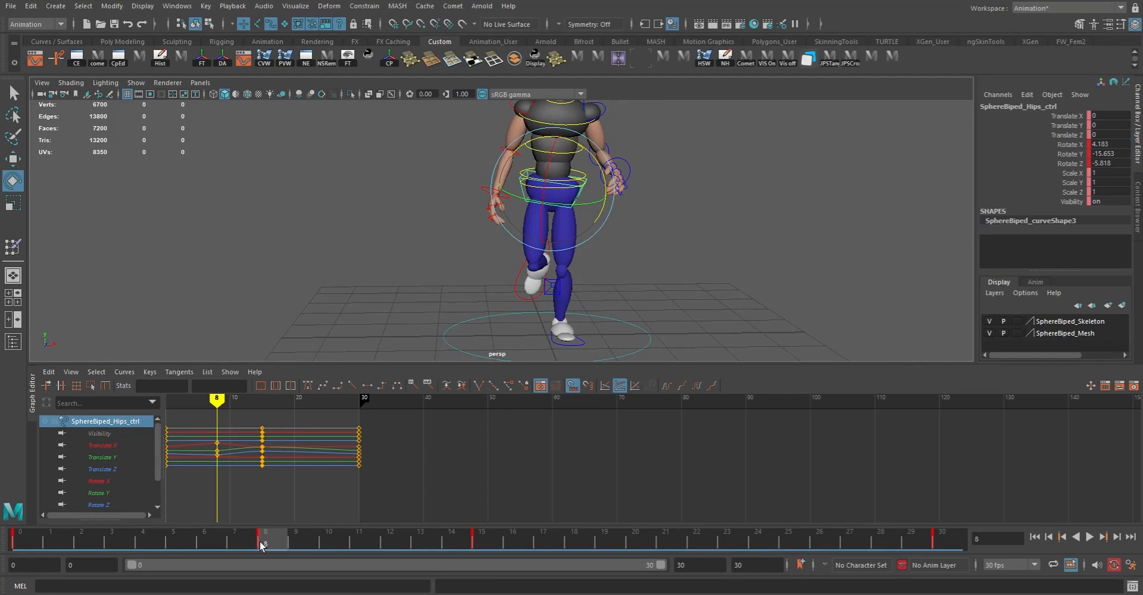
- Copy the hips' frame 8 pose to frame 23, key it, and set Rotate Y to 15.653 and Rotate Z to 5.818
{"action": "left_click", "coordinate": [734, 541]}
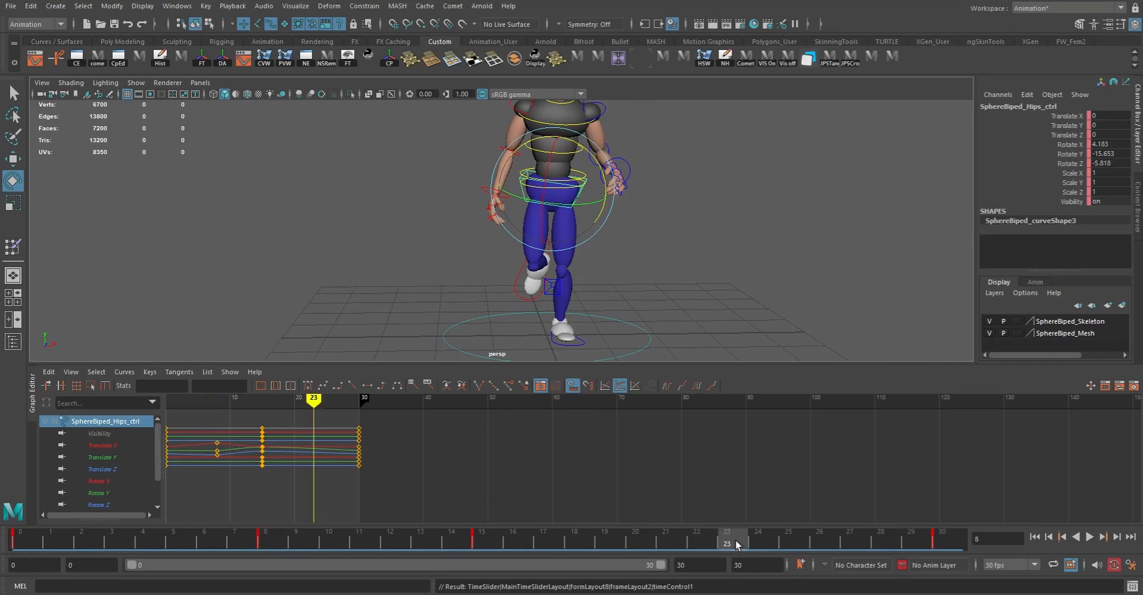
{"action": "key", "text": "alt+v"}
{"action": "left_click_drag", "start_coordinate": [766, 538], "coordinate": [745, 540]}
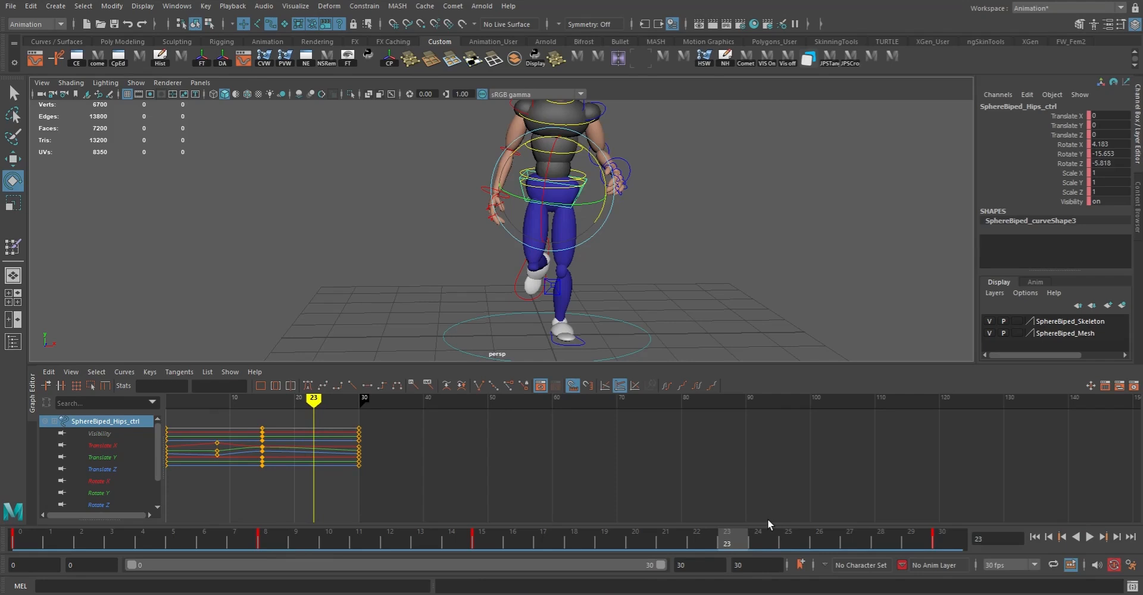
{"action": "key", "text": "s"}
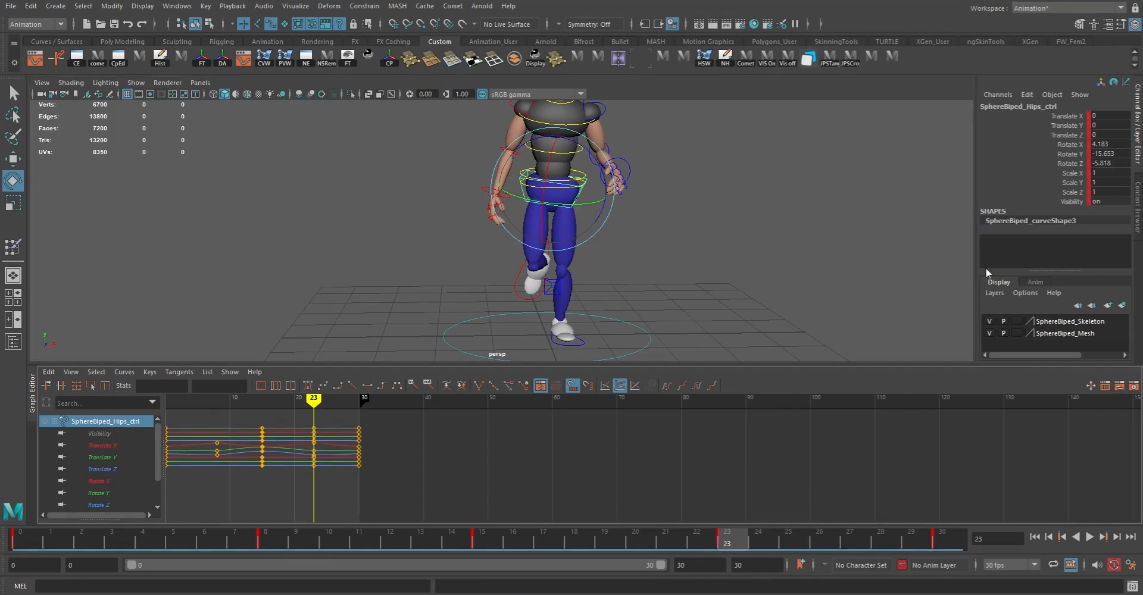
{"action": "left_click", "coordinate": [1105, 155]}
{"action": "key", "text": "Return"}
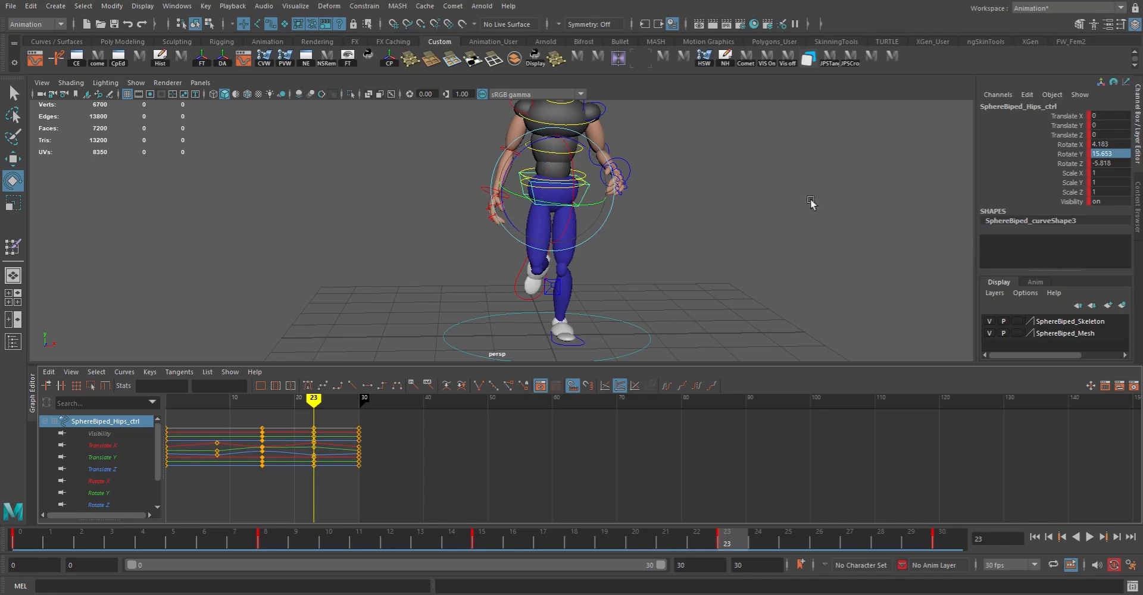
{"action": "double_click", "coordinate": [1096, 165]}
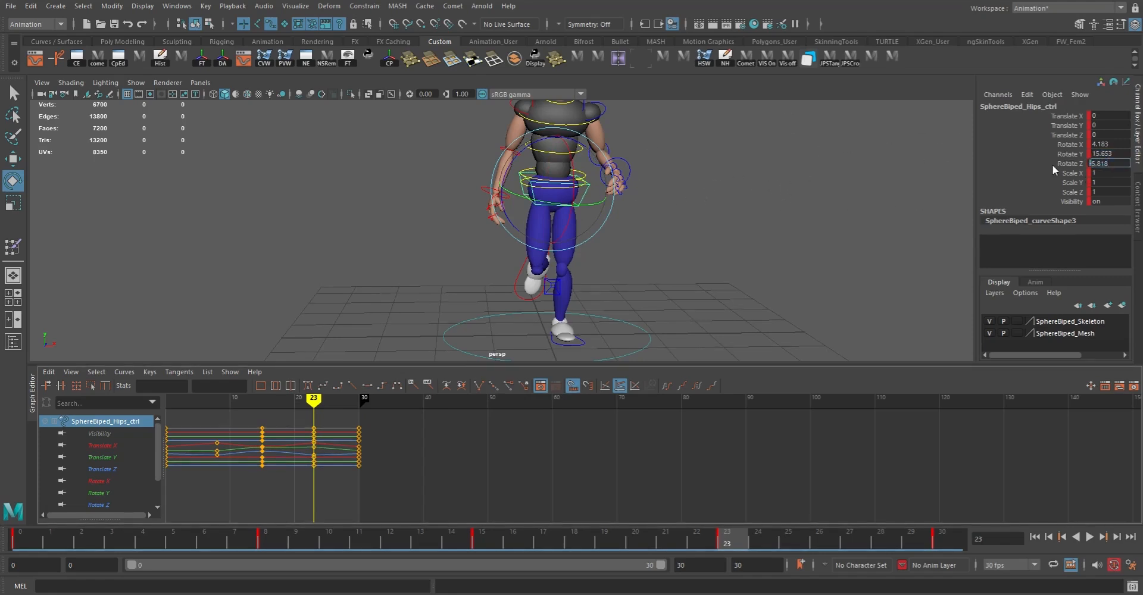
{"action": "key", "text": "Return"}
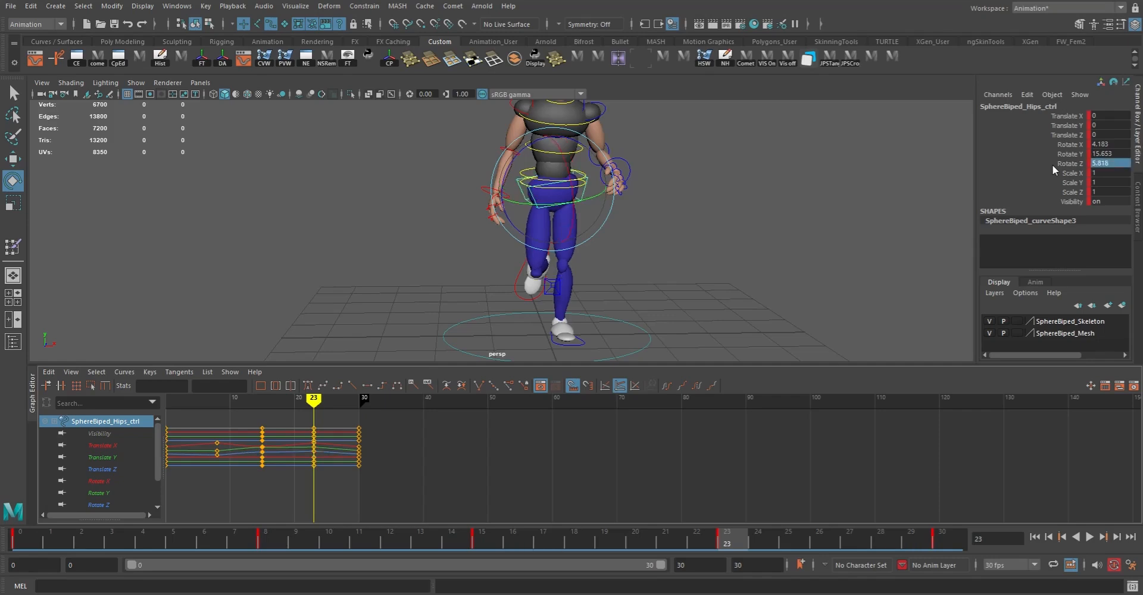
{"action": "left_click_drag", "start_coordinate": [683, 172], "coordinate": [579, 309], "text": "alt"}
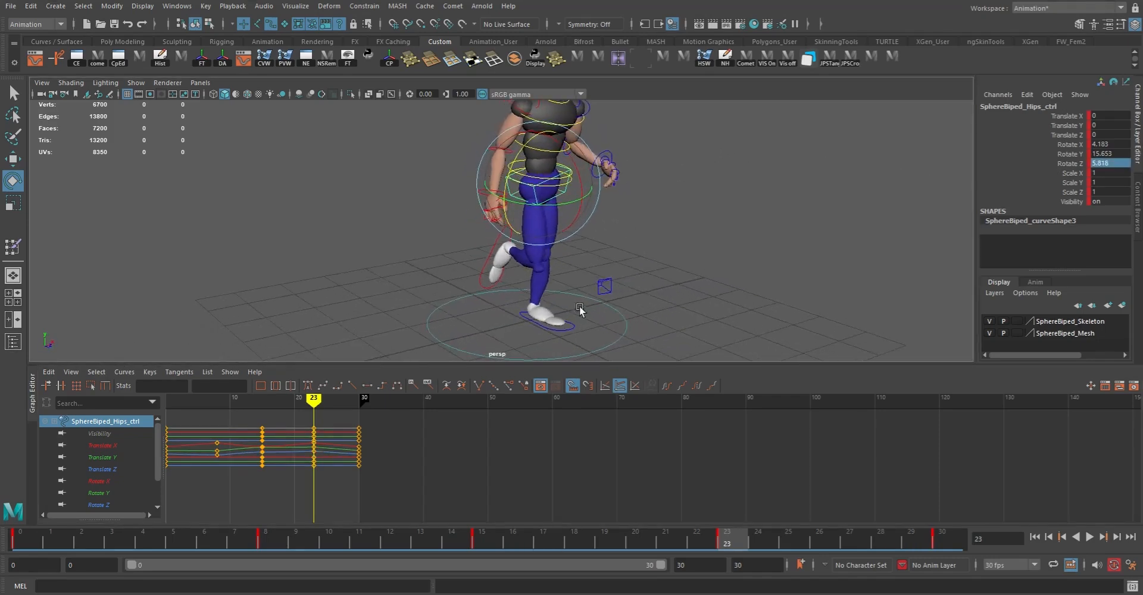
- Play back and scrub the hip motion from frame 0, and save the scene
{"action": "left_click", "coordinate": [22, 535]}
{"action": "key", "text": "alt+v"}
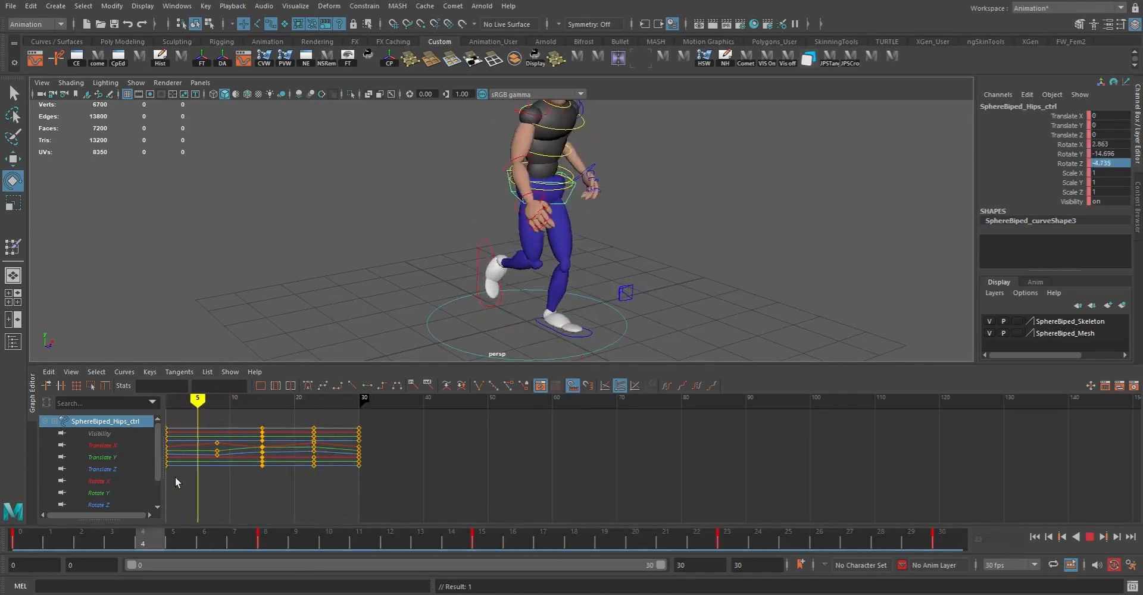
{"action": "left_click", "coordinate": [270, 536]}
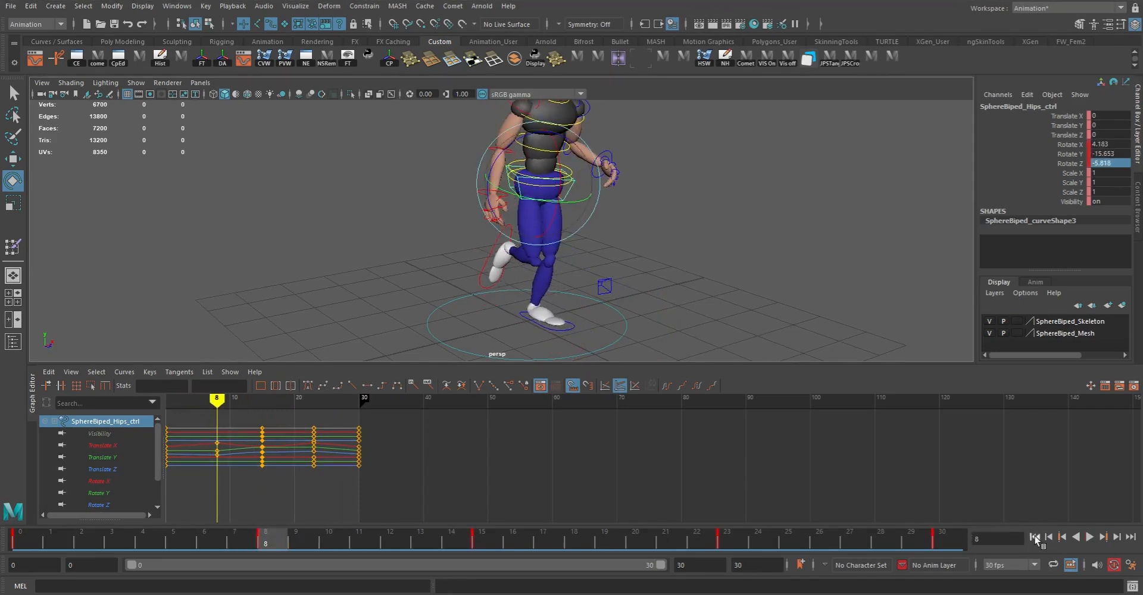
{"action": "left_click", "coordinate": [1035, 537]}
{"action": "left_click_drag", "start_coordinate": [594, 250], "coordinate": [678, 244], "text": "alt"}
{"action": "key", "text": "ctrl+s"}
{"action": "key", "text": "alt+v"}
{"action": "left_click_drag", "start_coordinate": [106, 531], "coordinate": [270, 549]}
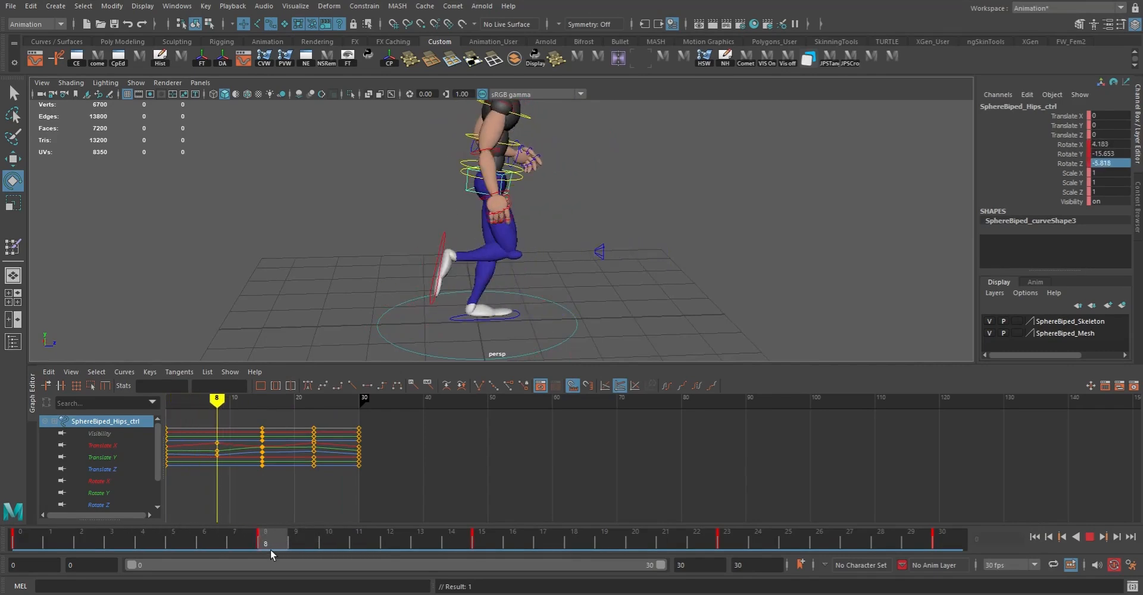
- Adjust the hips' rotation to about 4, -0.2, -4.7 at frame 8 and about 1, 19.2, 4.1 at frame 15
{"action": "left_click_drag", "start_coordinate": [519, 156], "coordinate": [484, 360], "text": "alt"}
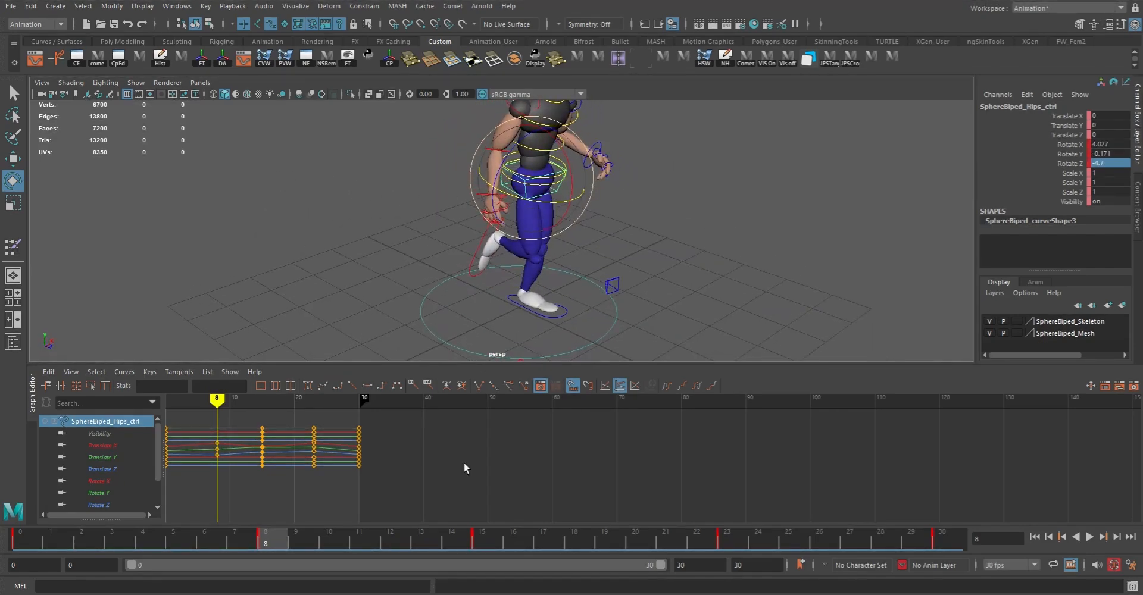
{"action": "left_click_drag", "start_coordinate": [277, 547], "coordinate": [482, 531]}
{"action": "middle_click_drag", "start_coordinate": [645, 290], "coordinate": [656, 282]}
{"action": "left_click_drag", "start_coordinate": [588, 271], "coordinate": [506, 153], "text": "alt"}
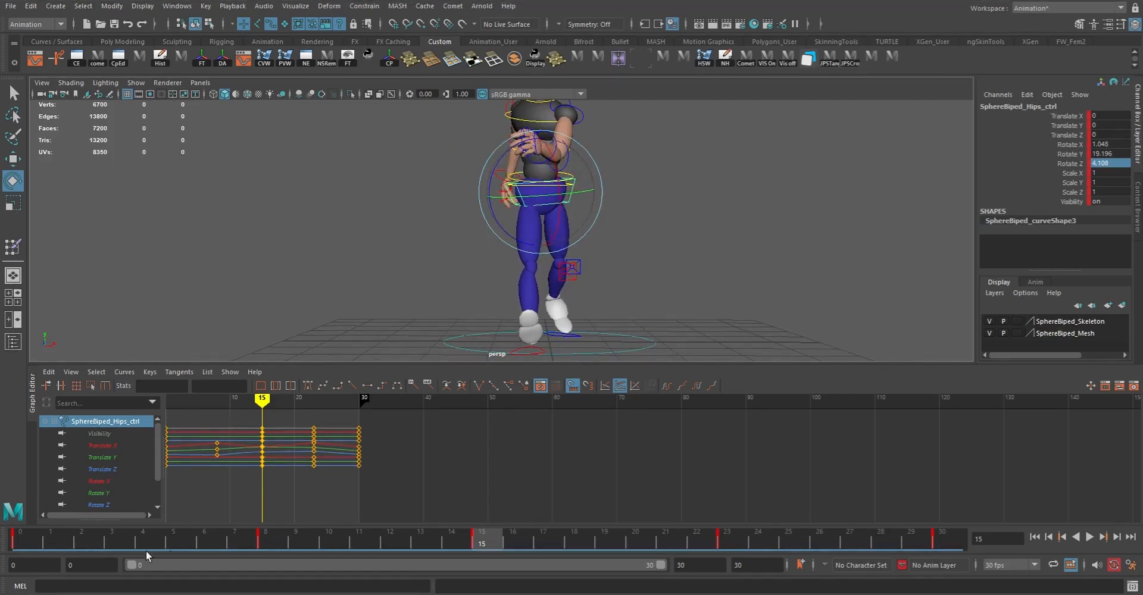
- Adjust the hips' rotation at frame 0 to about 1.3, -13.1, -5.9 and copy that pose to frame 30
{"action": "left_click", "coordinate": [22, 542]}
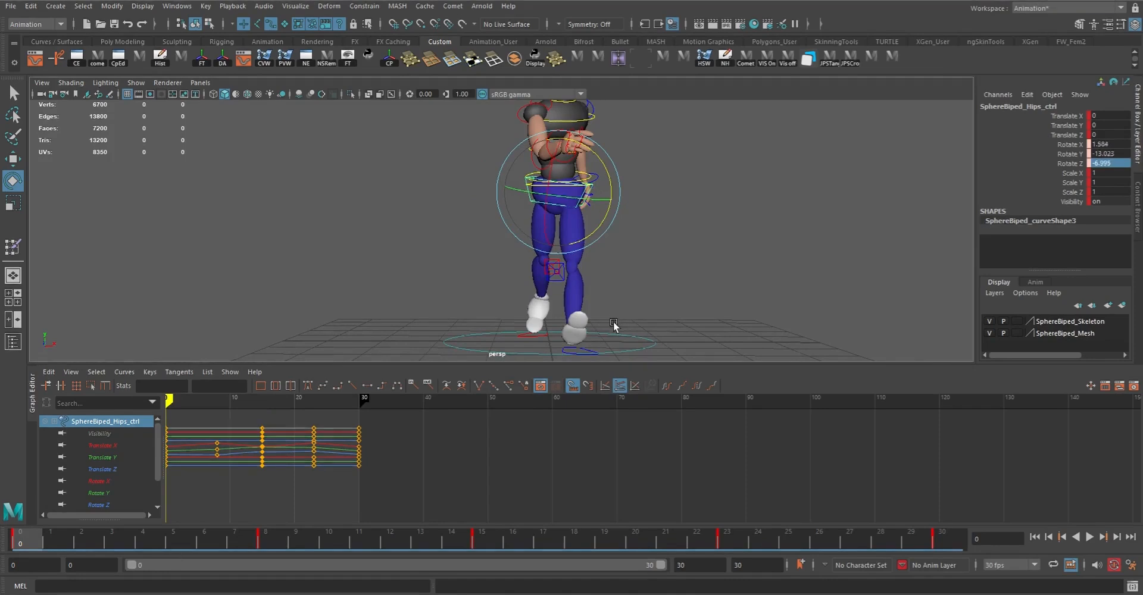
{"action": "middle_click_drag", "start_coordinate": [615, 320], "coordinate": [617, 319]}
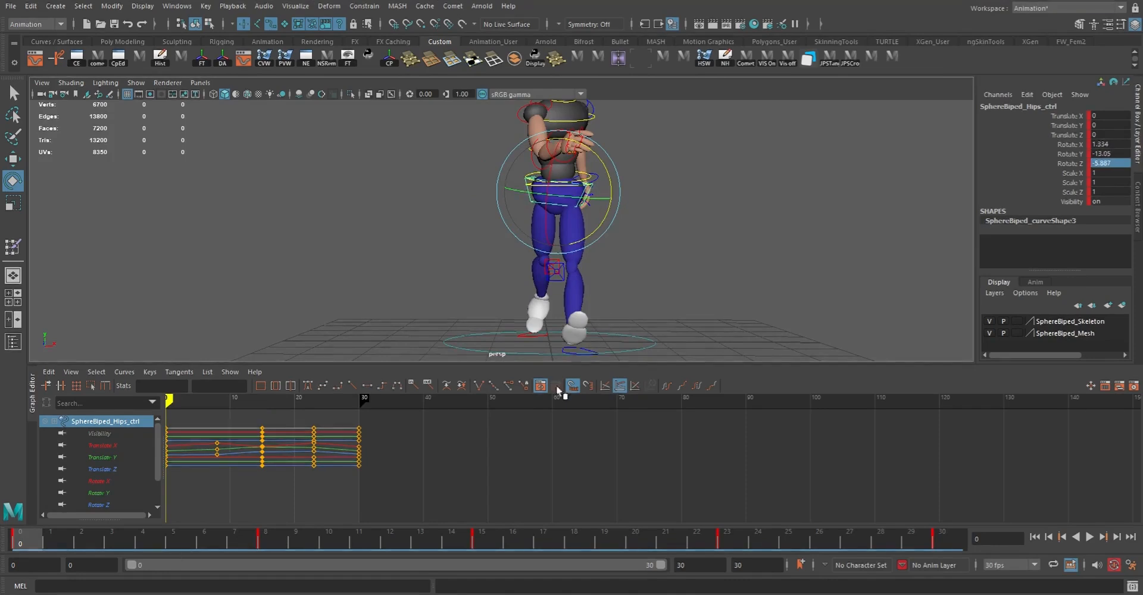
{"action": "left_click", "coordinate": [944, 540]}
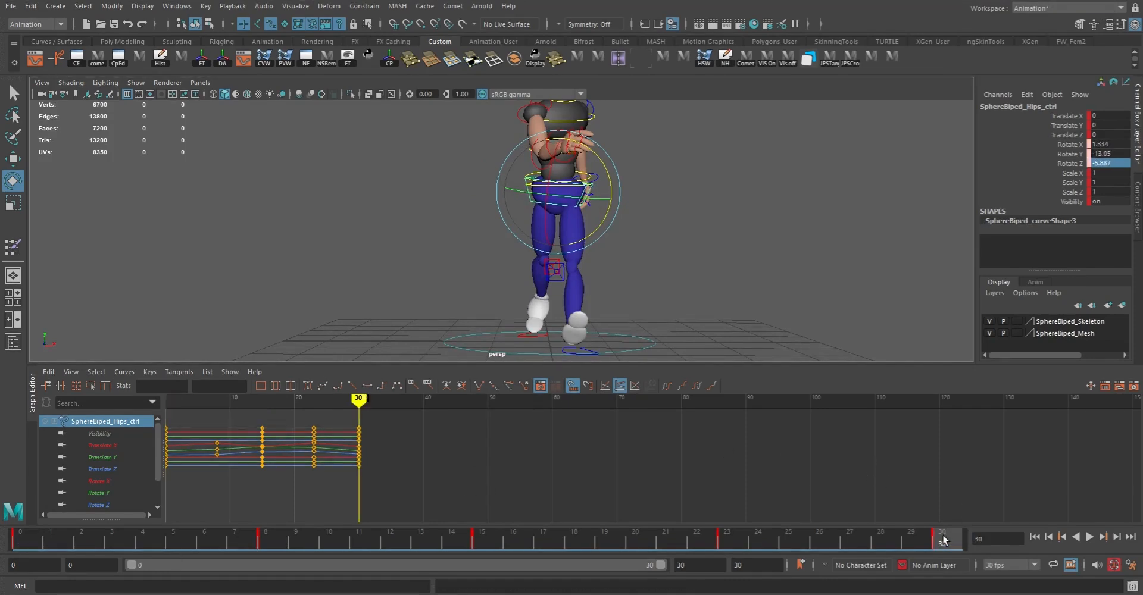
{"action": "left_click", "coordinate": [27, 535]}
{"action": "key", "text": "alt+v"}
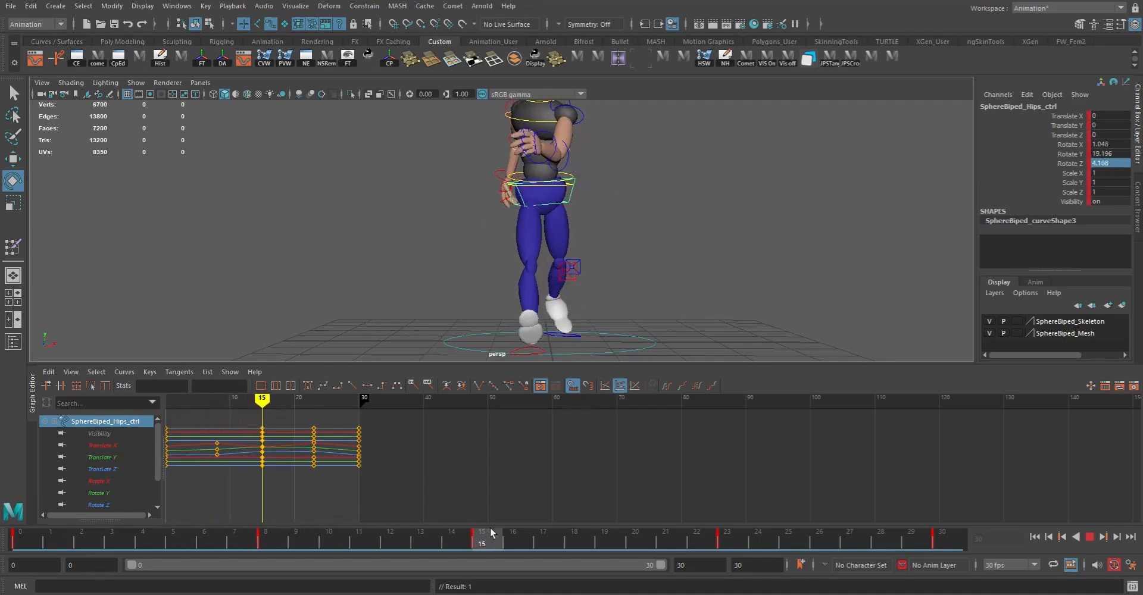
{"action": "left_click_drag", "start_coordinate": [541, 505], "coordinate": [12, 432]}
- Select the root control above the hips, copy its frame 2 pose to frame 17 and key it
{"action": "left_click_drag", "start_coordinate": [744, 221], "coordinate": [832, 229], "text": "alt"}
{"action": "right_click_drag", "start_coordinate": [832, 230], "coordinate": [801, 303], "text": "alt"}
{"action": "middle_click_drag", "start_coordinate": [802, 303], "coordinate": [760, 271], "text": "alt"}
{"action": "key", "text": "q"}
{"action": "middle_click_drag", "start_coordinate": [559, 133], "coordinate": [604, 188], "text": "alt"}
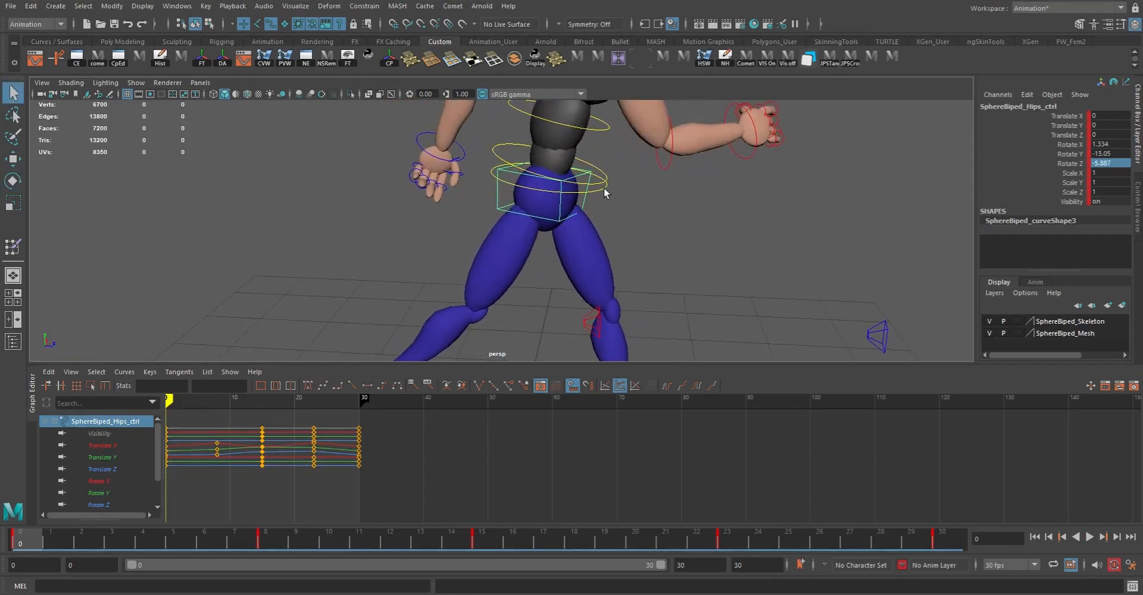
{"action": "key", "text": "Up"}
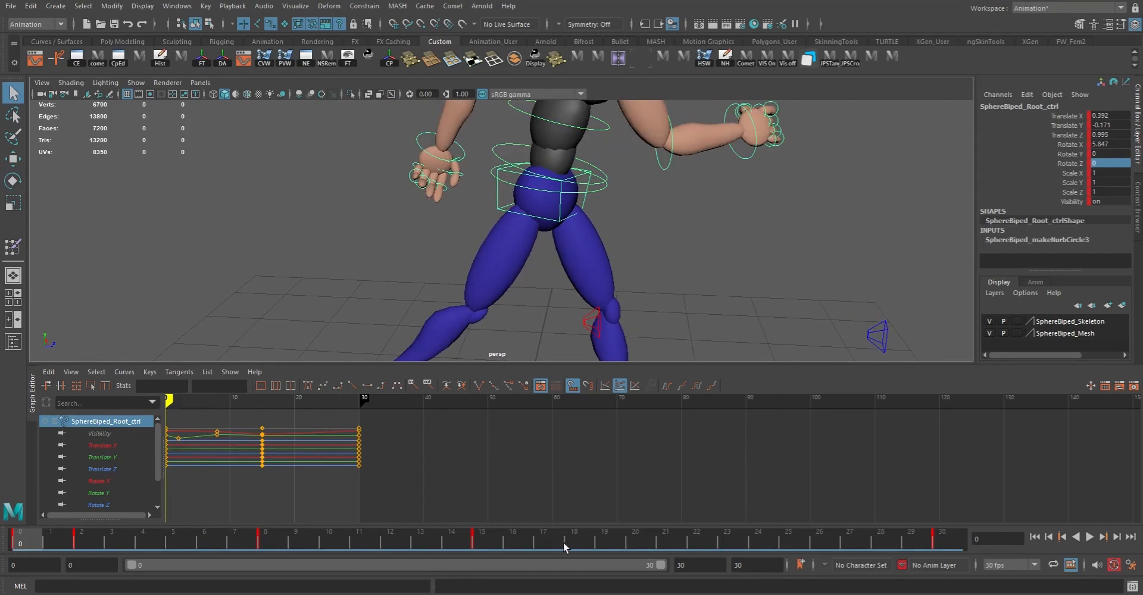
{"action": "left_click", "coordinate": [542, 539]}
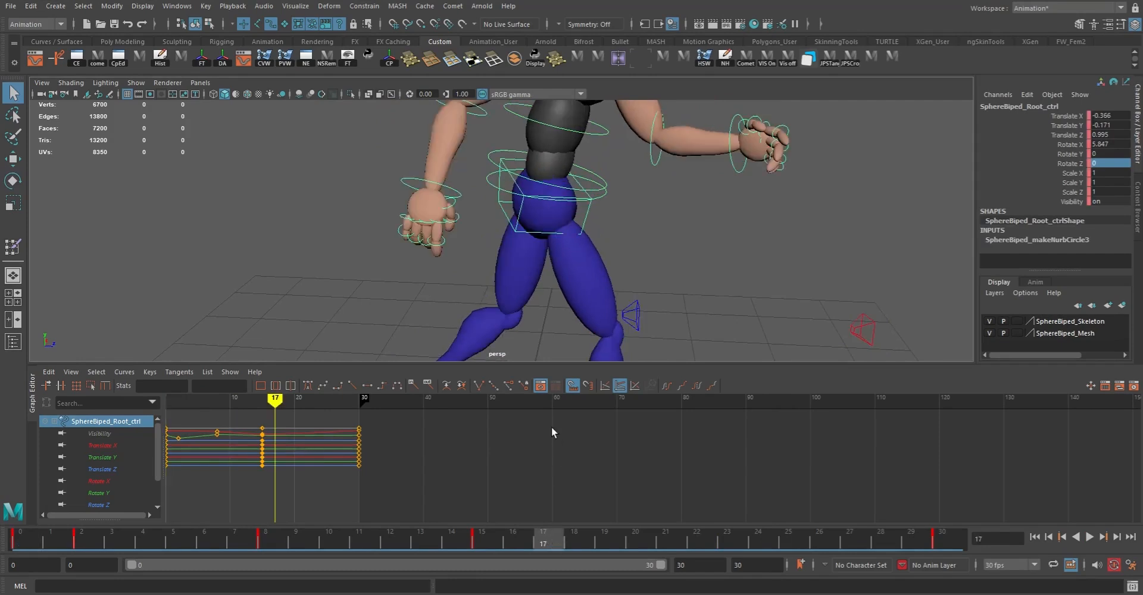
{"action": "key", "text": "w"}
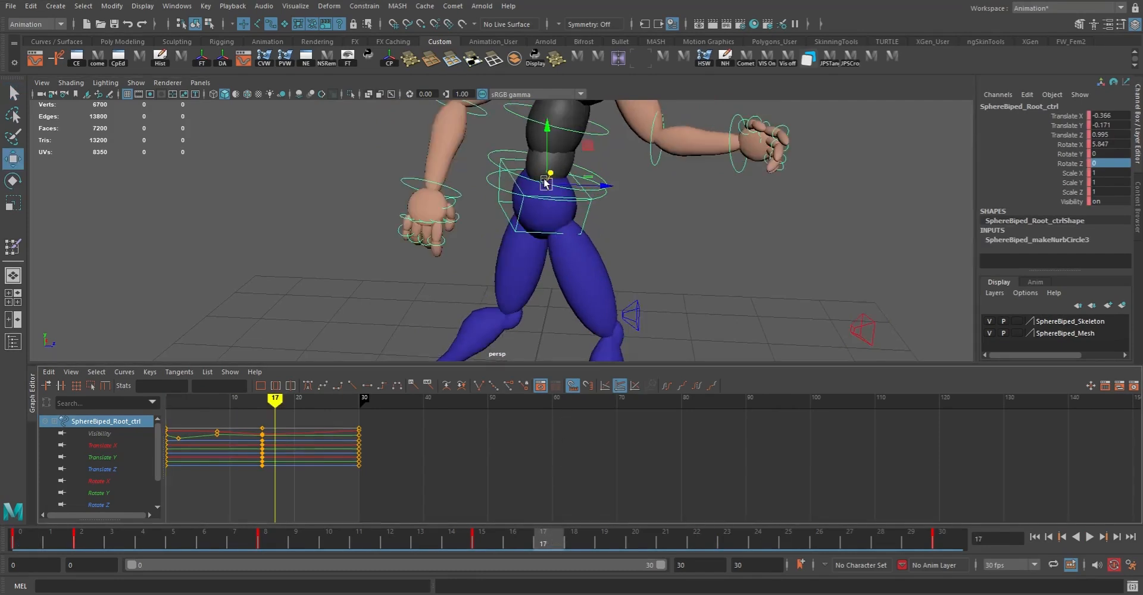
{"action": "left_click", "coordinate": [84, 539]}
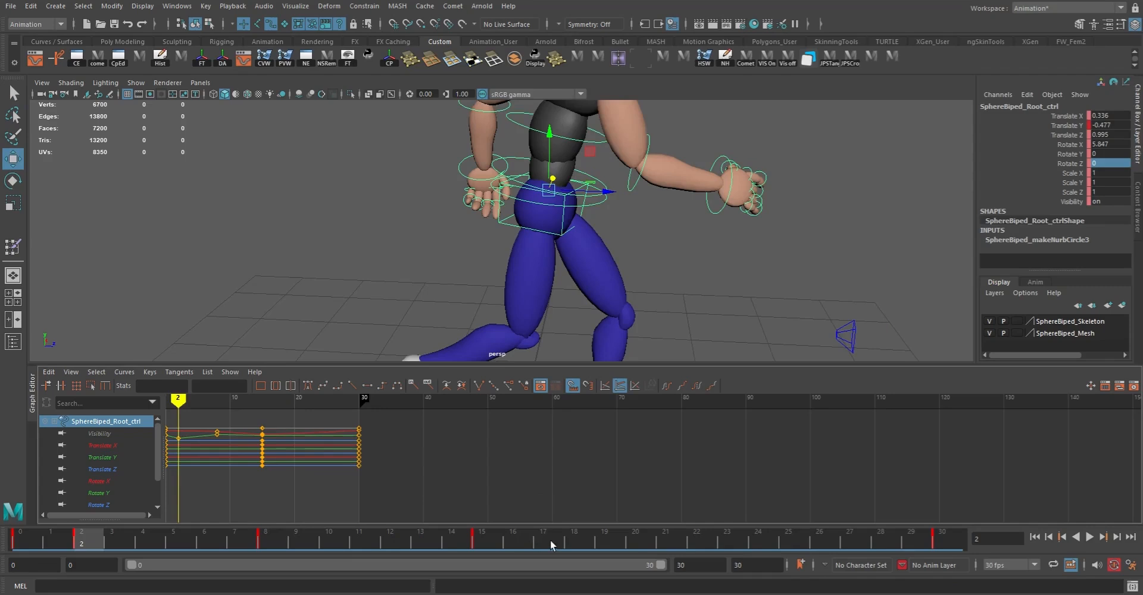
{"action": "left_click", "coordinate": [550, 540]}
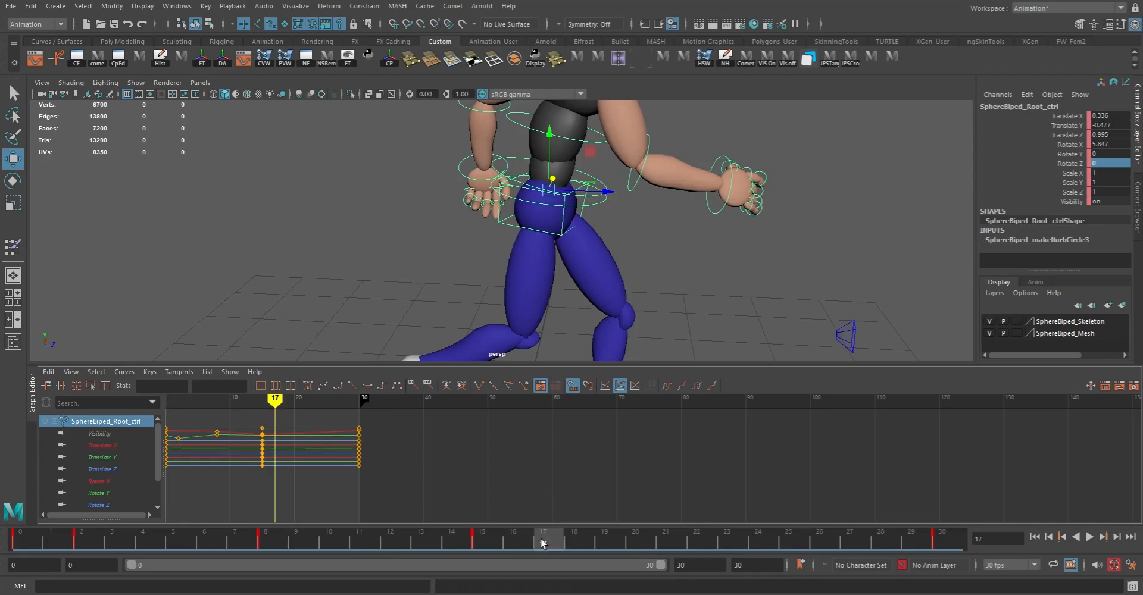
{"action": "left_click", "coordinate": [81, 540]}
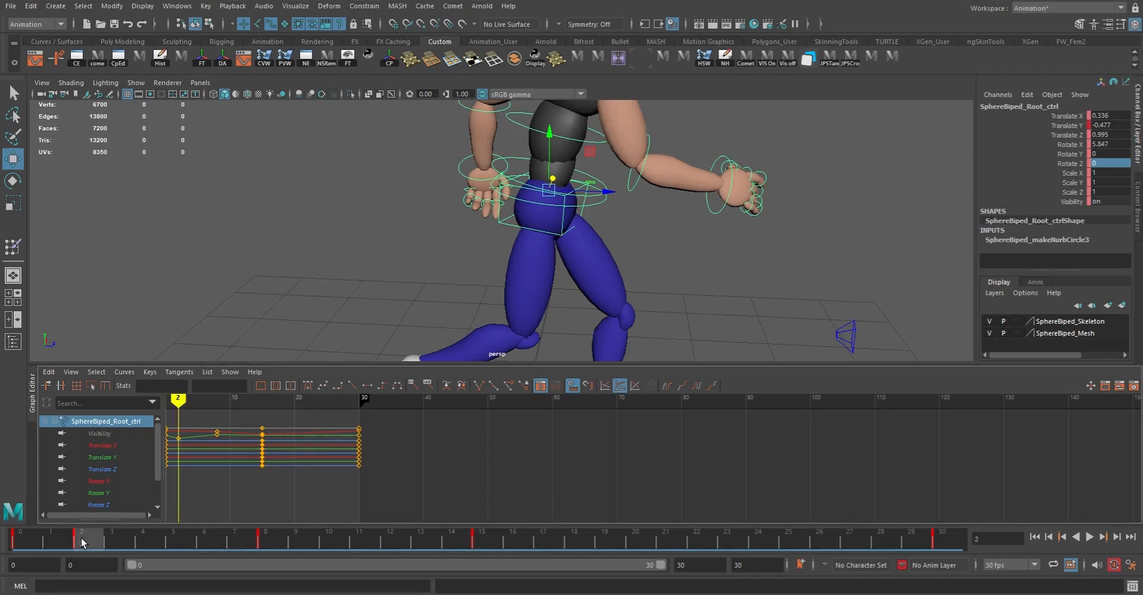
{"action": "left_click", "coordinate": [549, 541]}
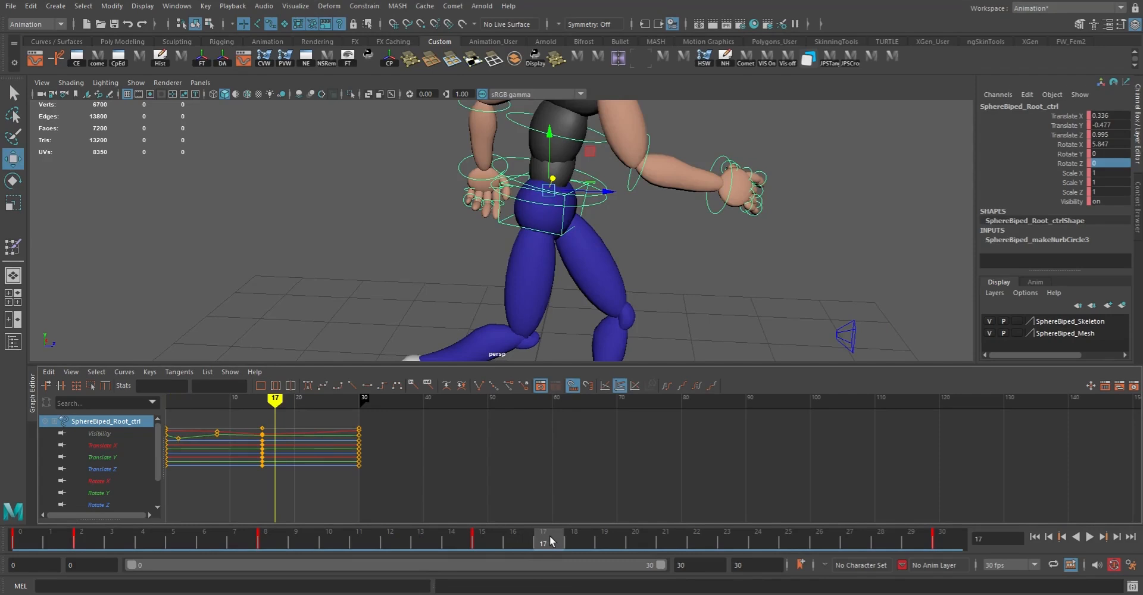
{"action": "key", "text": "s"}
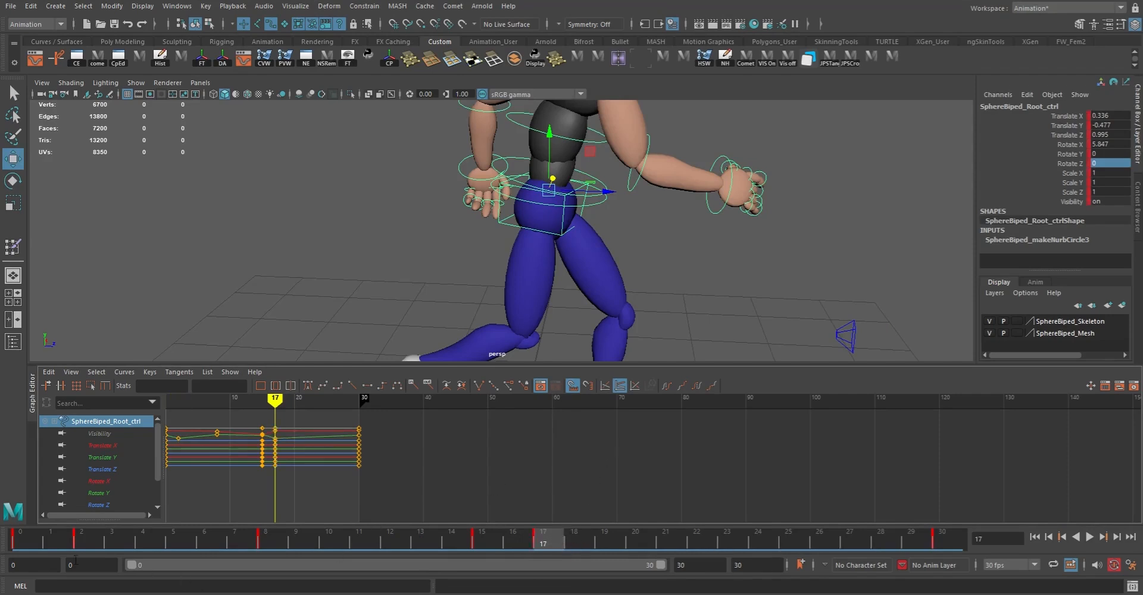
- Play back the root motion and scrub from frame 0 to frame 17 from the side and front
{"action": "key", "text": "alt+v"}
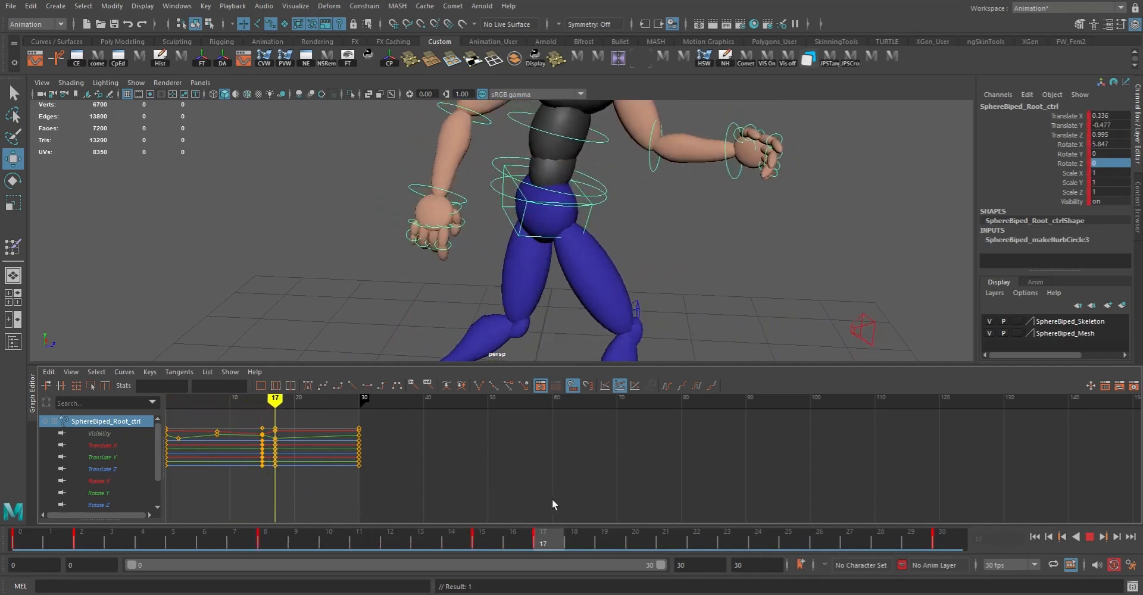
{"action": "left_click_drag", "start_coordinate": [511, 510], "coordinate": [474, 516]}
{"action": "right_click_drag", "start_coordinate": [681, 234], "coordinate": [512, 224], "text": "alt"}
{"action": "left_click_drag", "start_coordinate": [513, 225], "coordinate": [461, 215], "text": "alt"}
{"action": "right_click_drag", "start_coordinate": [462, 215], "coordinate": [442, 206], "text": "alt"}
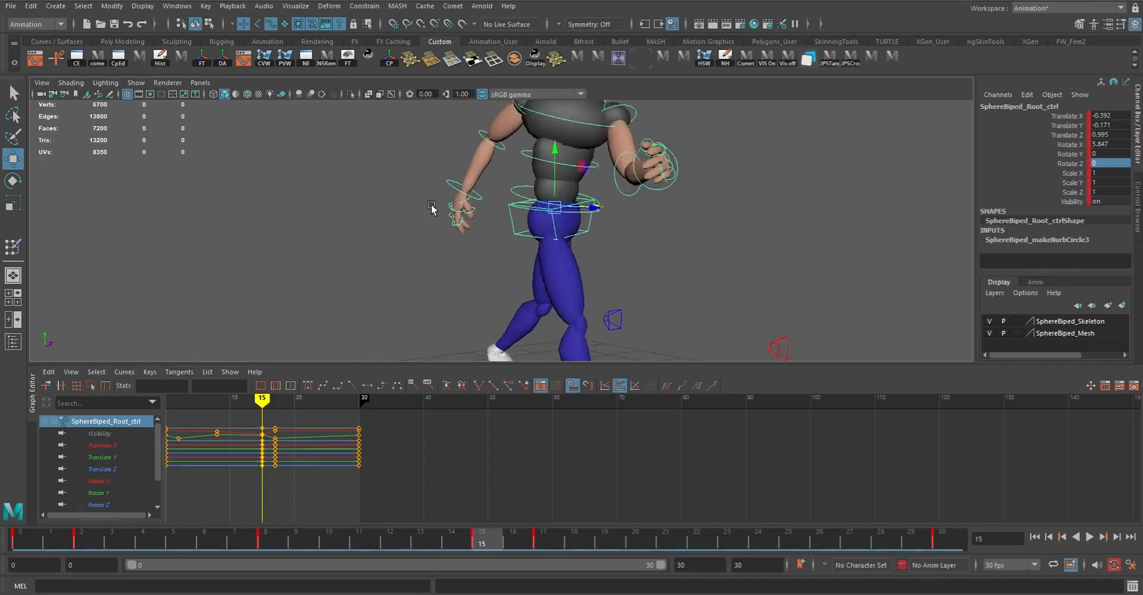
{"action": "left_click_drag", "start_coordinate": [443, 205], "coordinate": [580, 210], "text": "alt"}
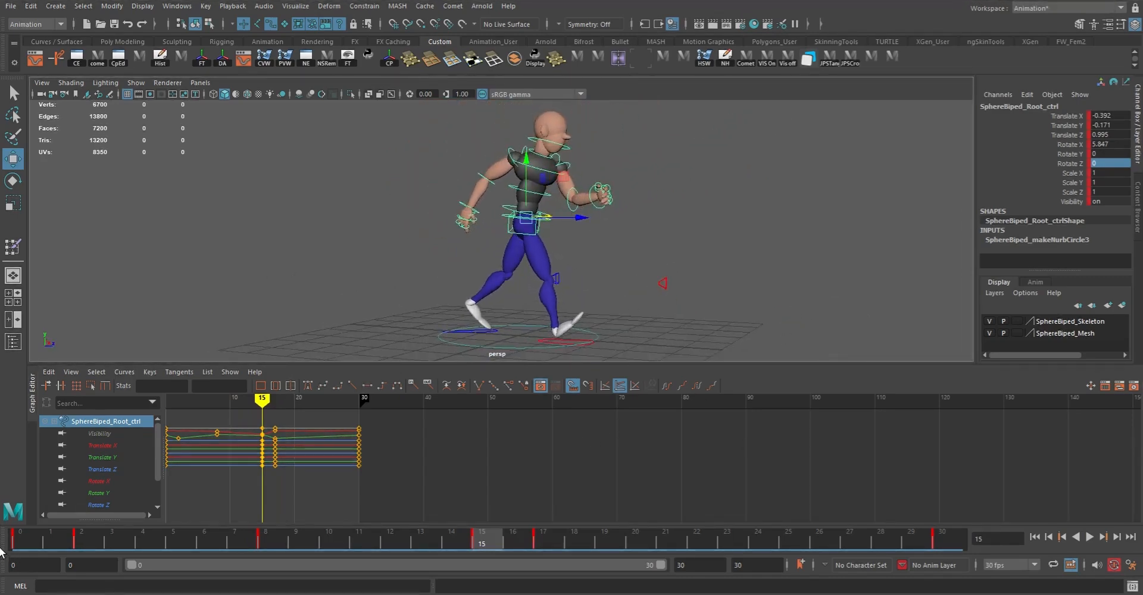
{"action": "left_click_drag", "start_coordinate": [19, 539], "coordinate": [561, 518]}
{"action": "left_click_drag", "start_coordinate": [639, 284], "coordinate": [550, 272], "text": "alt"}
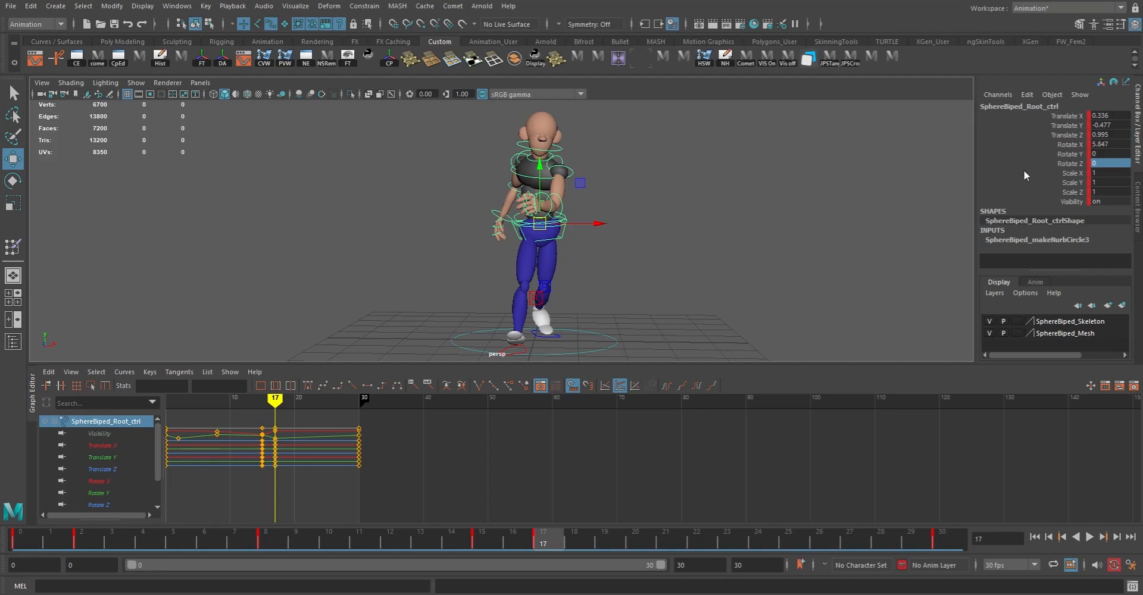
- Set the root control's Translate X, Y and Z to 0 at frame 17
{"action": "left_click_drag", "start_coordinate": [1108, 117], "coordinate": [1105, 134]}
{"action": "type", "text": "0"}
{"action": "key", "text": "Return"}
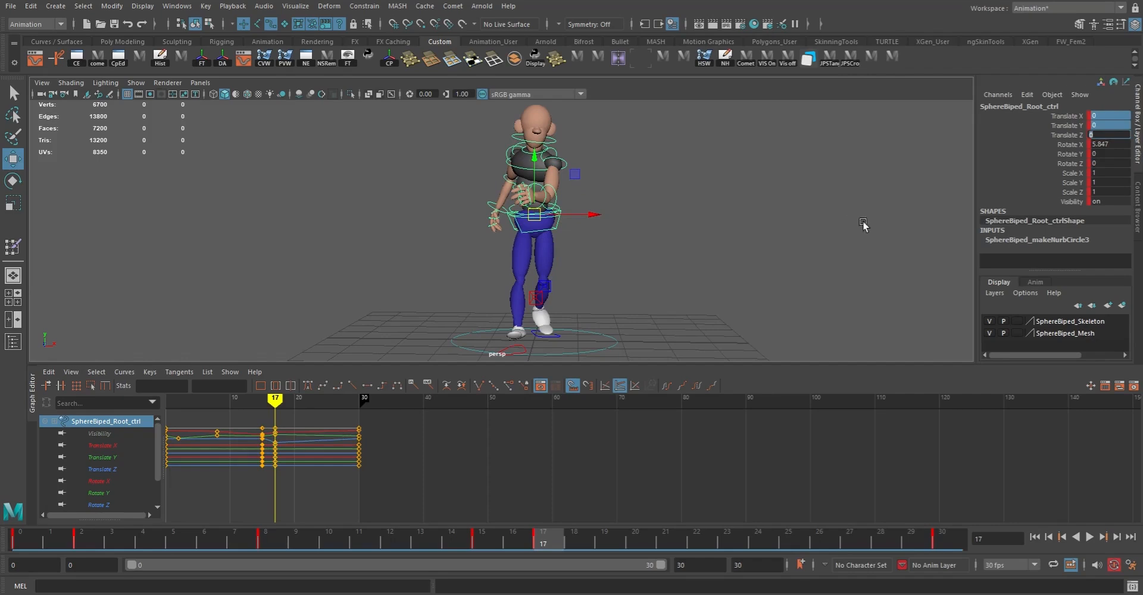
- Try breaking the connections on the root's Translate X, Y and Z channels, checking the pose at frames 15 and 0
{"action": "left_click_drag", "start_coordinate": [1066, 114], "coordinate": [1065, 135]}
{"action": "right_click", "coordinate": [1065, 133]}
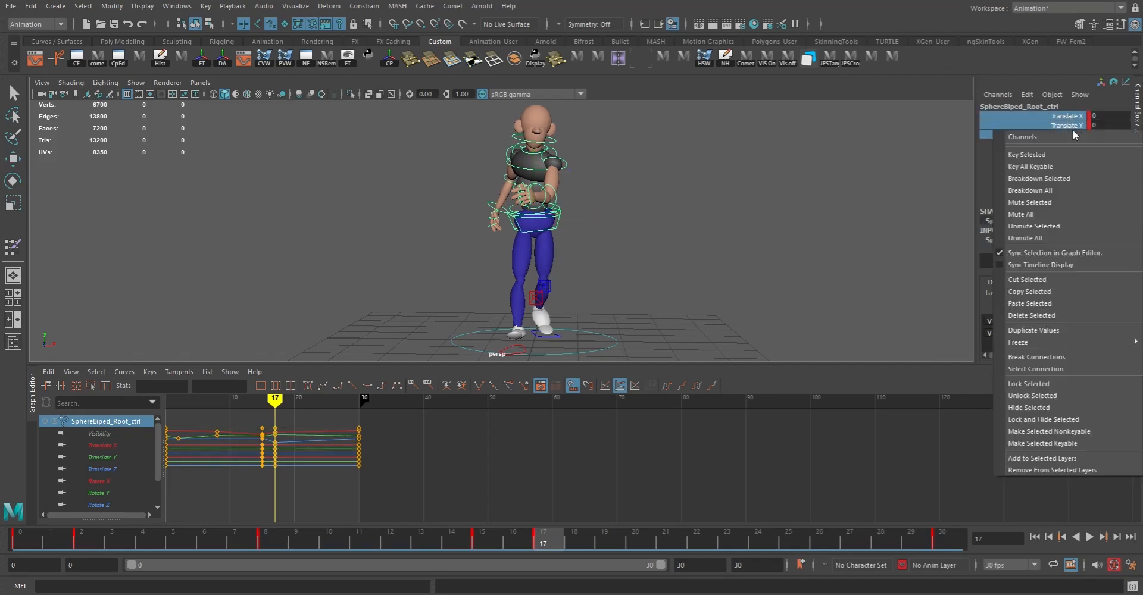
{"action": "left_click", "coordinate": [1044, 357]}
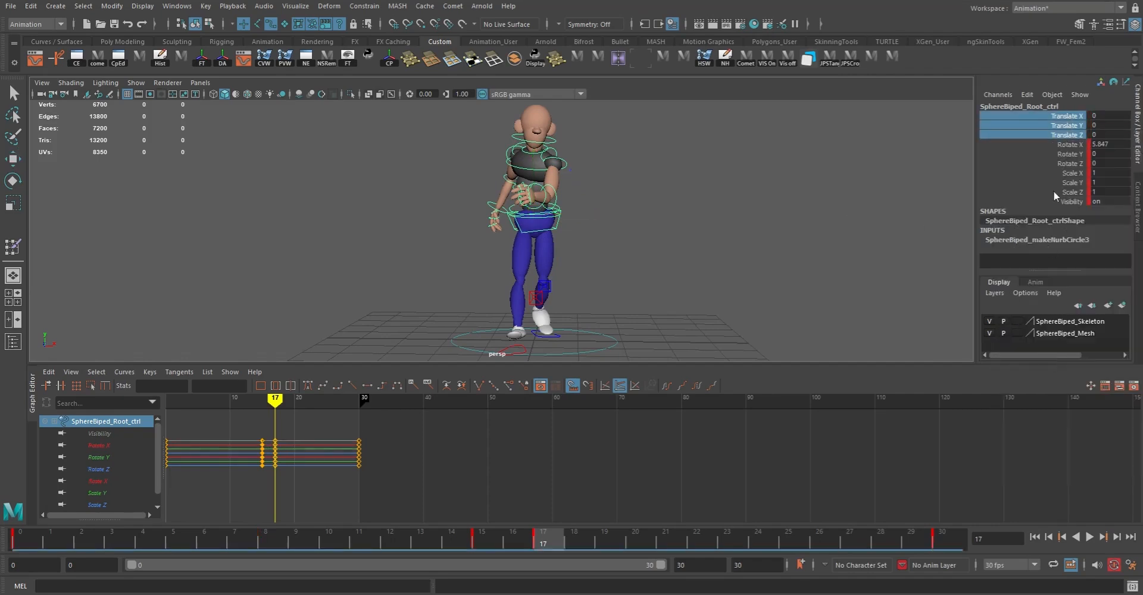
{"action": "left_click", "coordinate": [485, 541]}
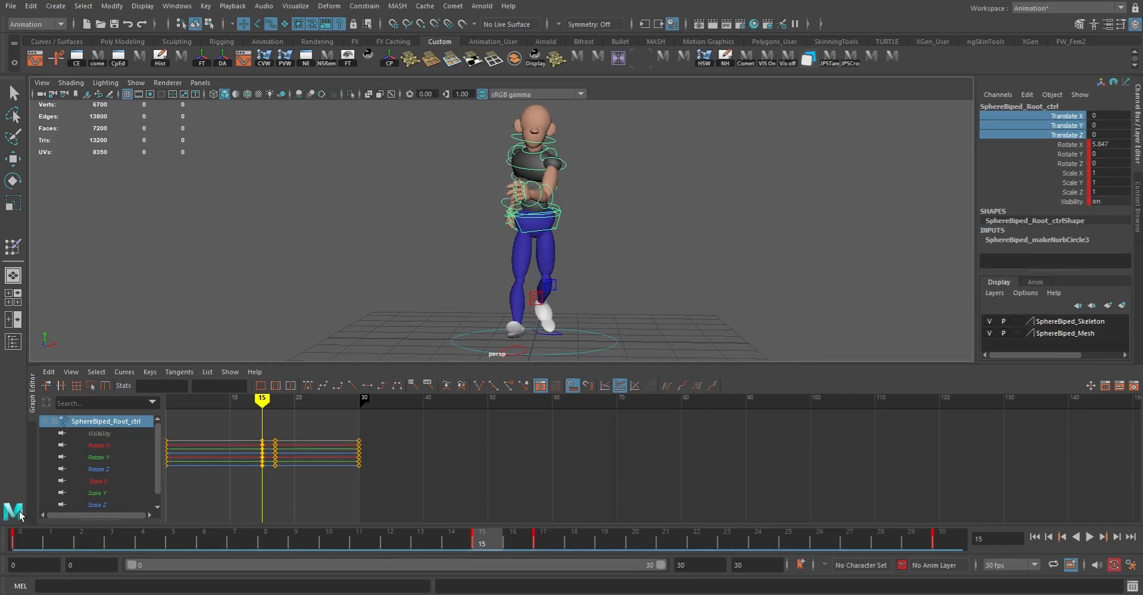
{"action": "left_click", "coordinate": [26, 537]}
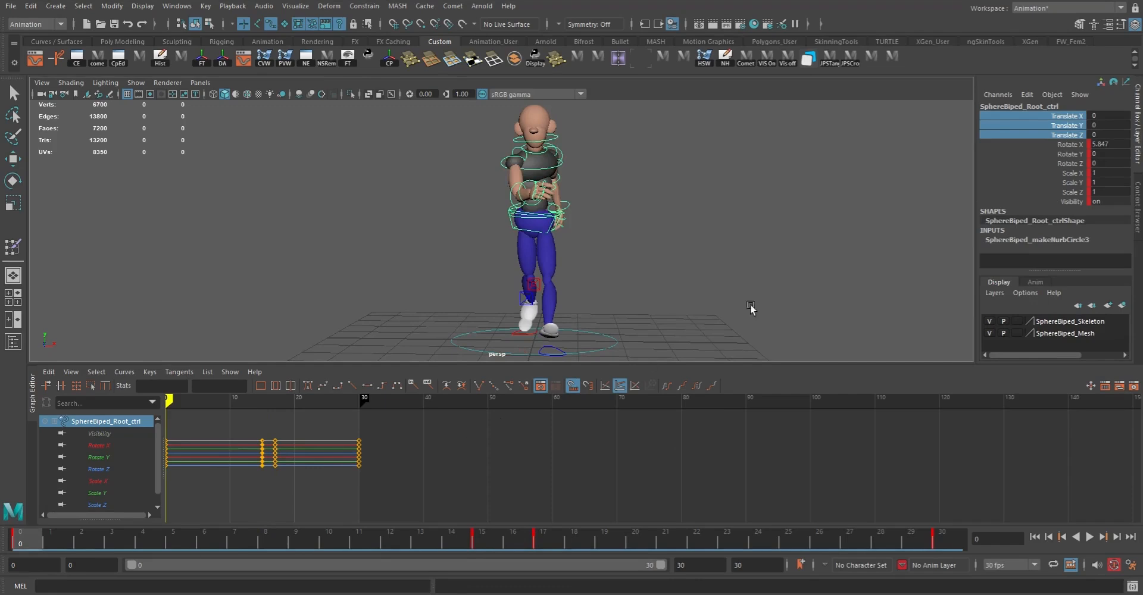
- Undo the breaking of the root's translate channel connections
{"action": "key", "text": "ctrl+z"}
{"action": "key", "text": "ctrl+z"}
{"action": "key", "text": "ctrl+z"}
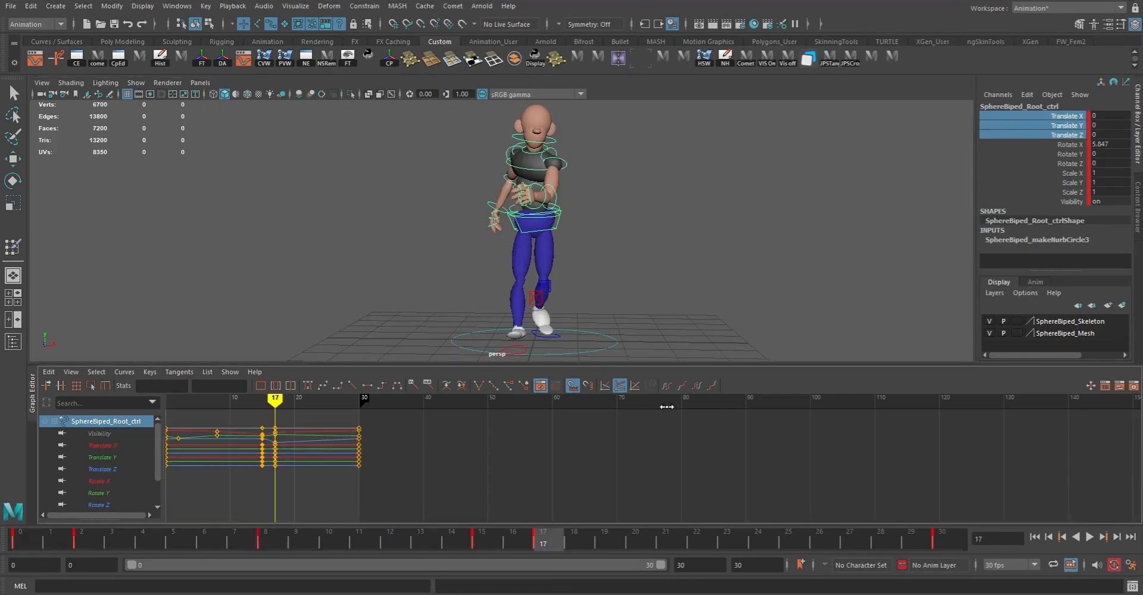
- Copy the root control's frame 15 pose to frame 17 and key it
{"action": "left_click", "coordinate": [492, 537]}
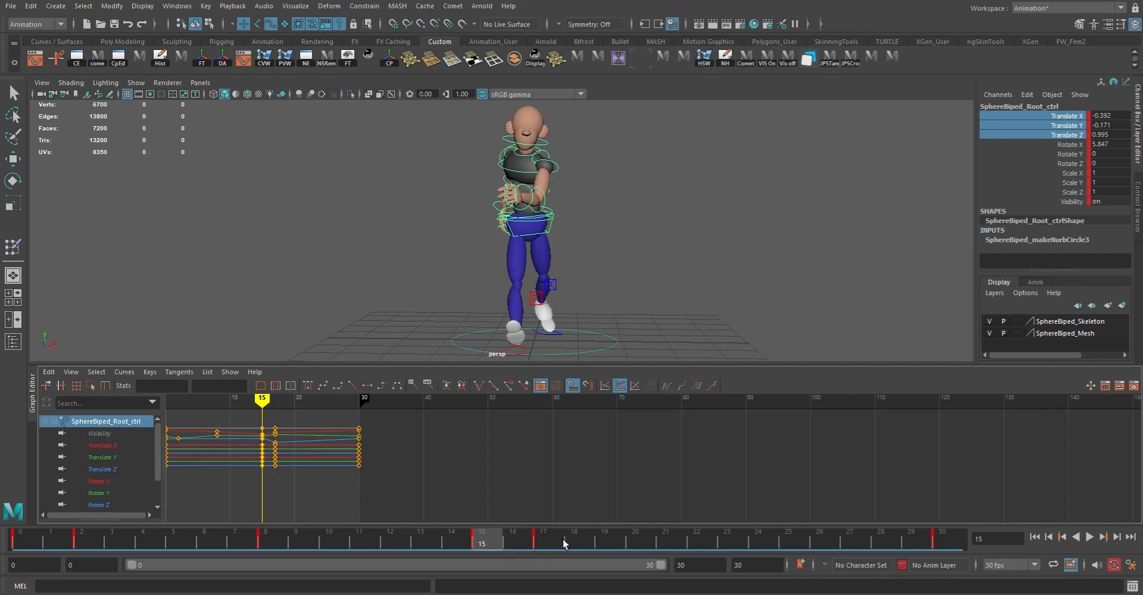
{"action": "left_click", "coordinate": [544, 537]}
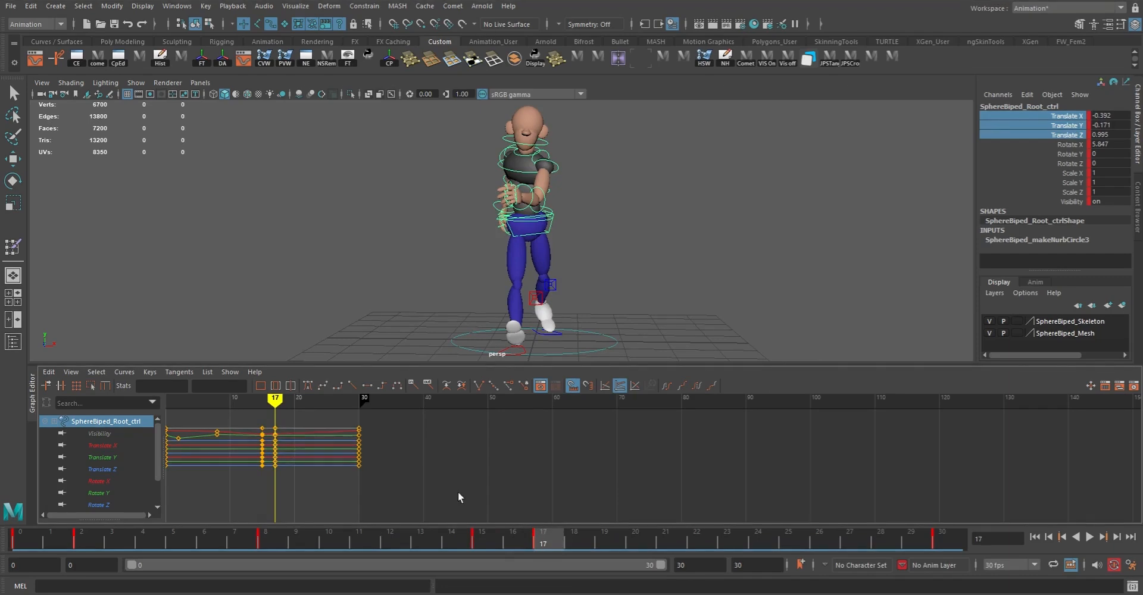
{"action": "key", "text": "ctrl+z"}
{"action": "left_click_drag", "start_coordinate": [488, 535], "coordinate": [547, 538]}
{"action": "left_click", "coordinate": [487, 542]}
{"action": "left_click", "coordinate": [550, 538]}
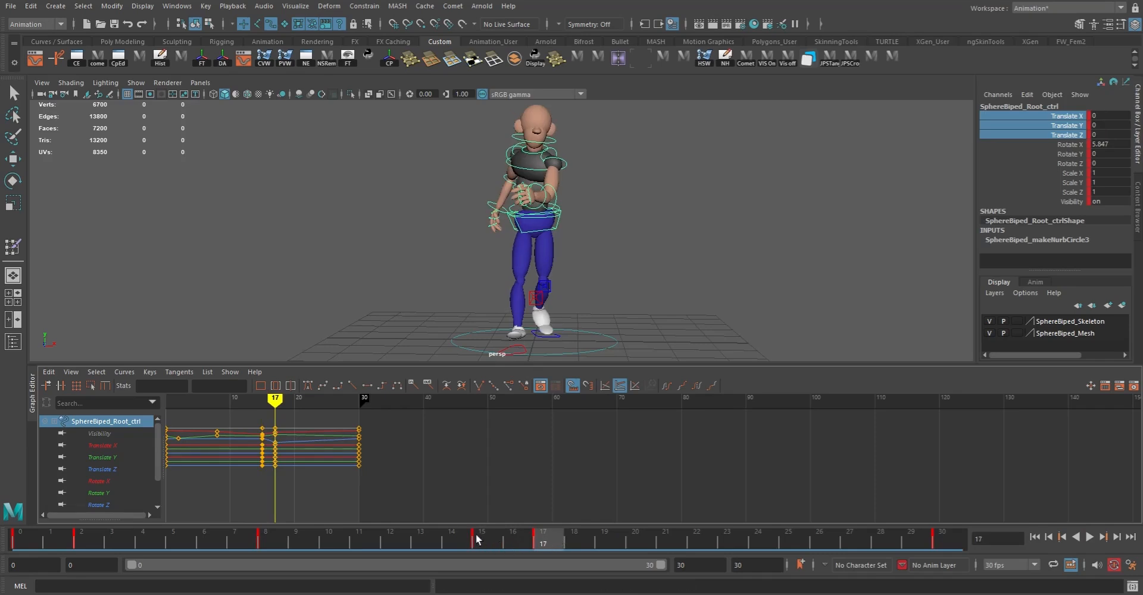
{"action": "left_click", "coordinate": [482, 541]}
{"action": "middle_click", "coordinate": [541, 539]}
{"action": "key", "text": "s"}
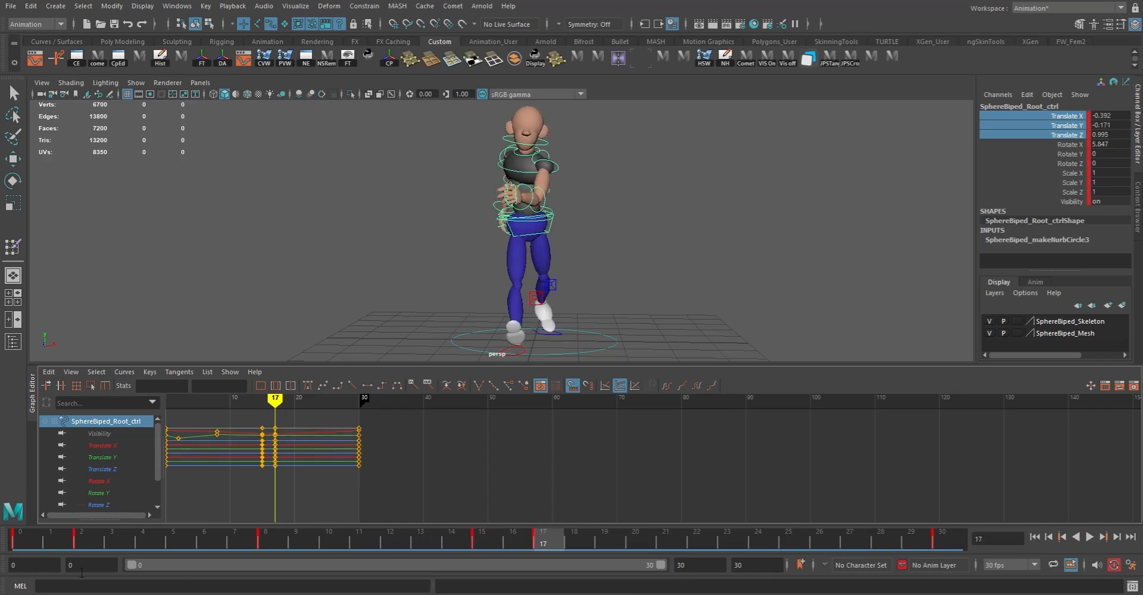
- Play back the run cycle from frame 0 and examine the motion from several sides, stopping at frame 21
{"action": "left_click", "coordinate": [27, 538]}
{"action": "key", "text": "alt+v"}
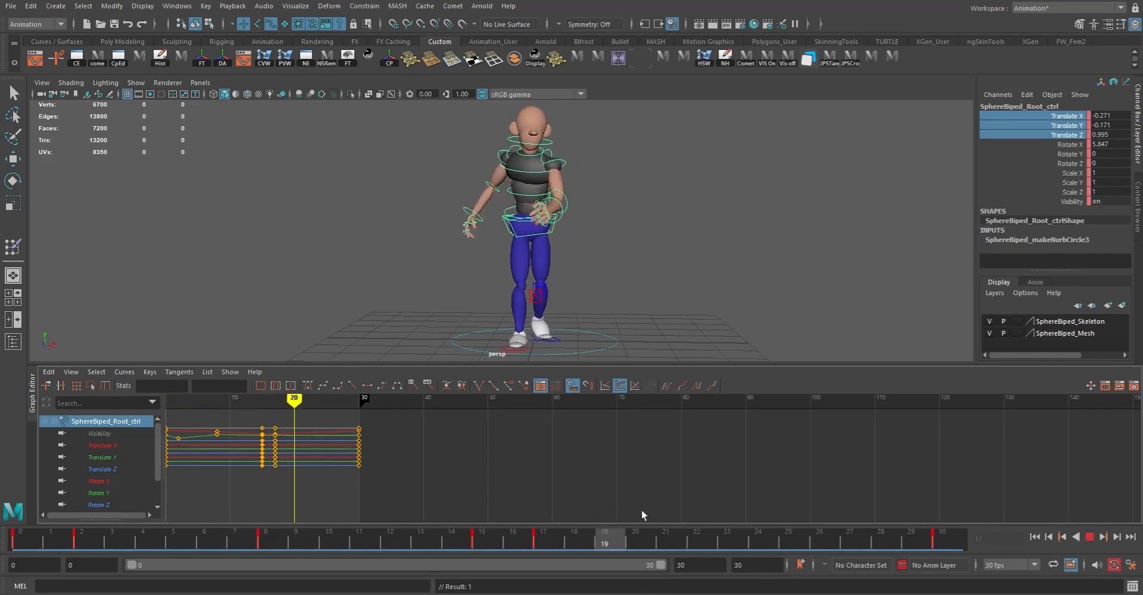
{"action": "key", "text": "alt+v"}
{"action": "left_click", "coordinate": [1090, 537]}
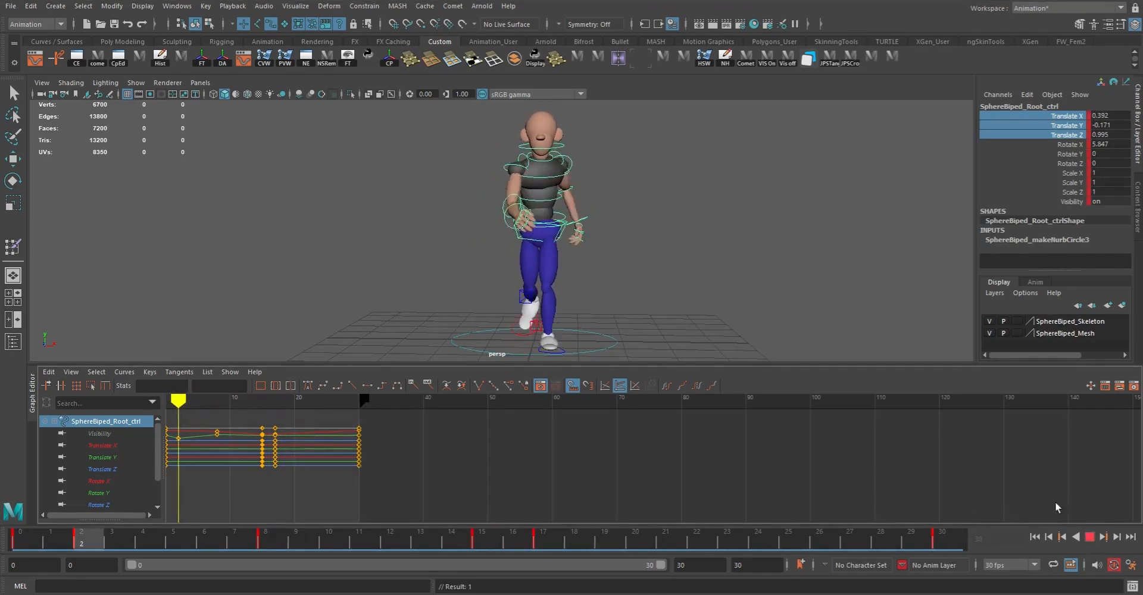
{"action": "left_click_drag", "start_coordinate": [753, 238], "coordinate": [933, 247], "text": "alt"}
{"action": "right_click_drag", "start_coordinate": [933, 247], "coordinate": [625, 231], "text": "alt"}
{"action": "left_click_drag", "start_coordinate": [625, 231], "coordinate": [599, 225], "text": "alt"}
{"action": "right_click_drag", "start_coordinate": [599, 224], "coordinate": [615, 309], "text": "alt"}
{"action": "left_click_drag", "start_coordinate": [615, 309], "coordinate": [678, 275], "text": "alt"}
{"action": "left_click_drag", "start_coordinate": [588, 238], "coordinate": [539, 228], "text": "alt"}
{"action": "right_click_drag", "start_coordinate": [538, 228], "coordinate": [578, 286], "text": "alt"}
{"action": "left_click_drag", "start_coordinate": [578, 286], "coordinate": [601, 226], "text": "alt"}
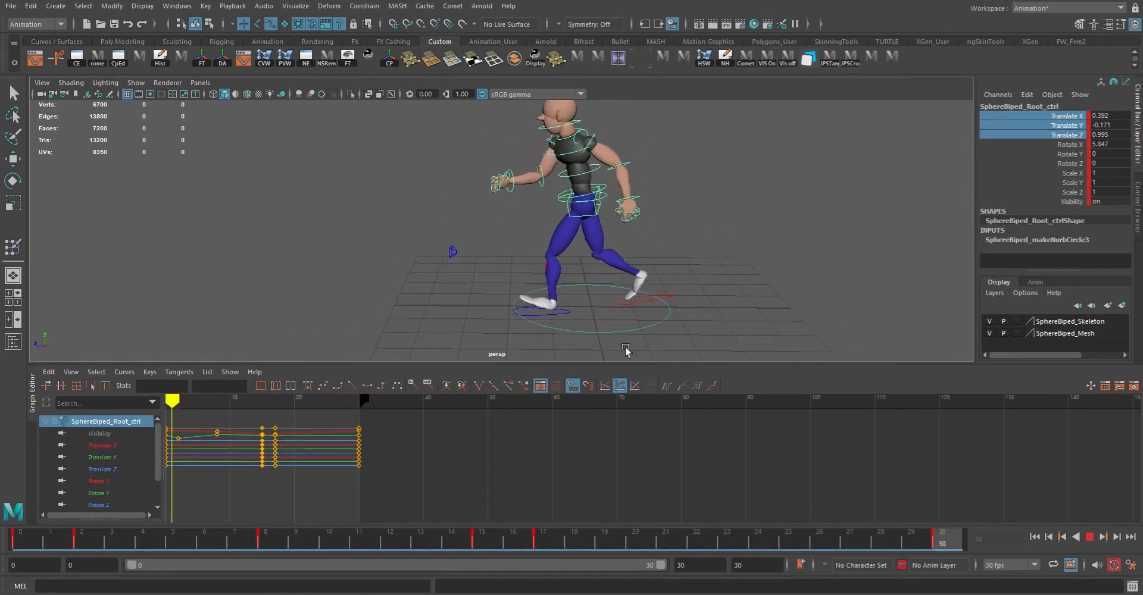
{"action": "left_click", "coordinate": [1091, 537]}
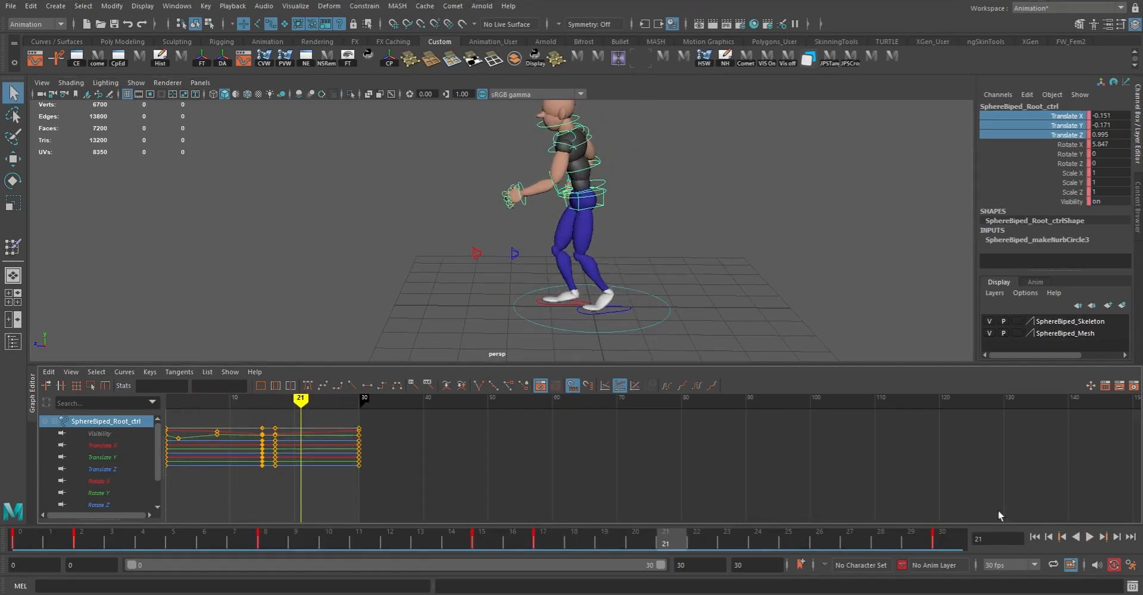
- Copy the right foot control's key at frame 8
{"action": "left_click", "coordinate": [620, 307]}
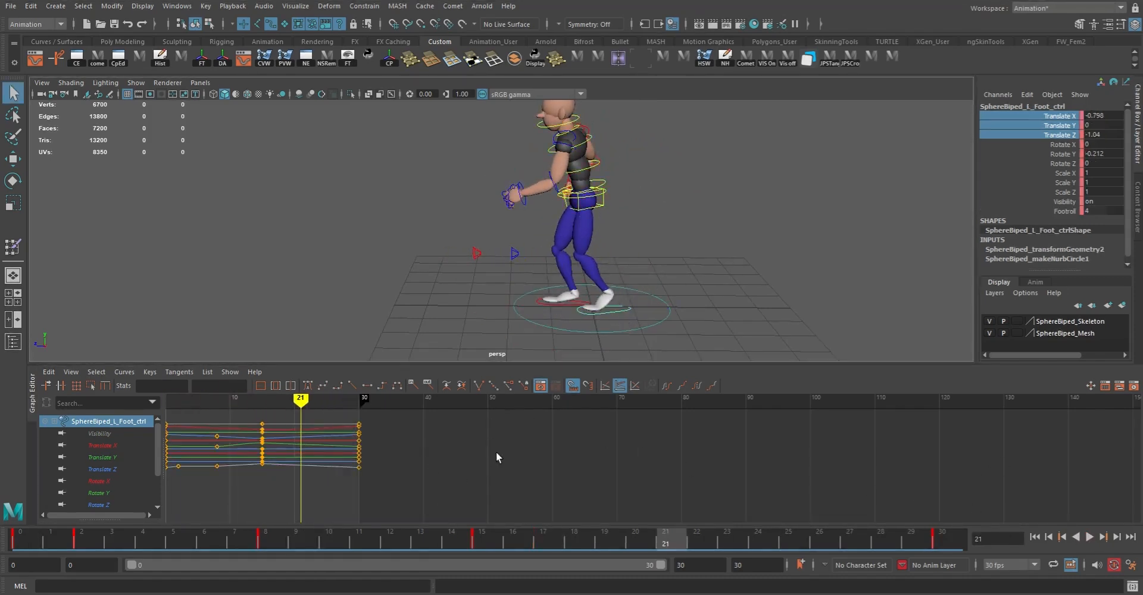
{"action": "left_click", "coordinate": [566, 305]}
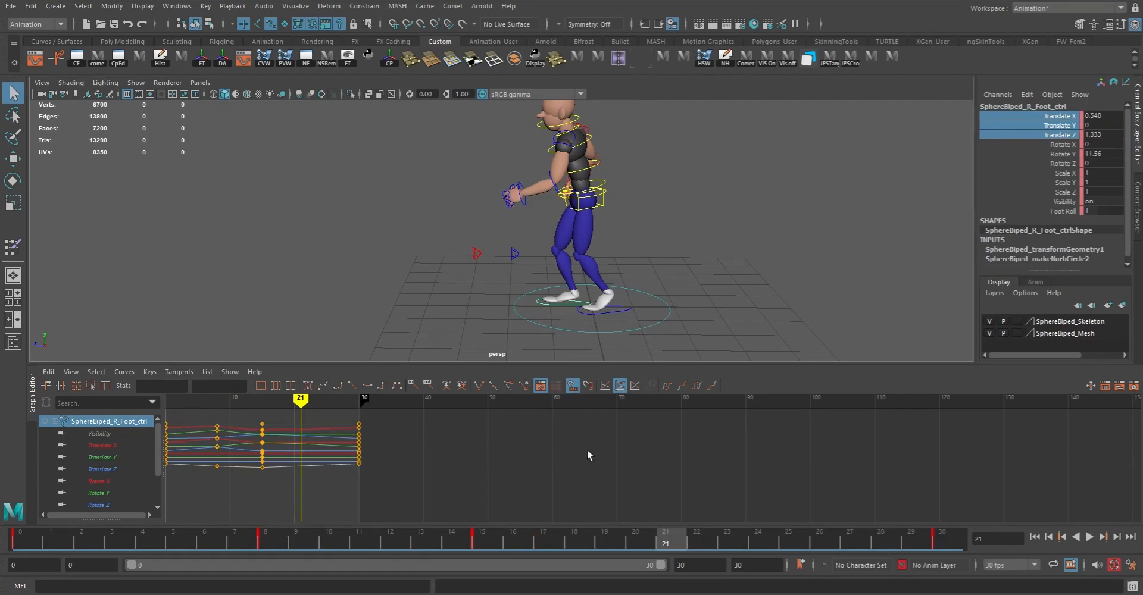
{"action": "left_click", "coordinate": [275, 536]}
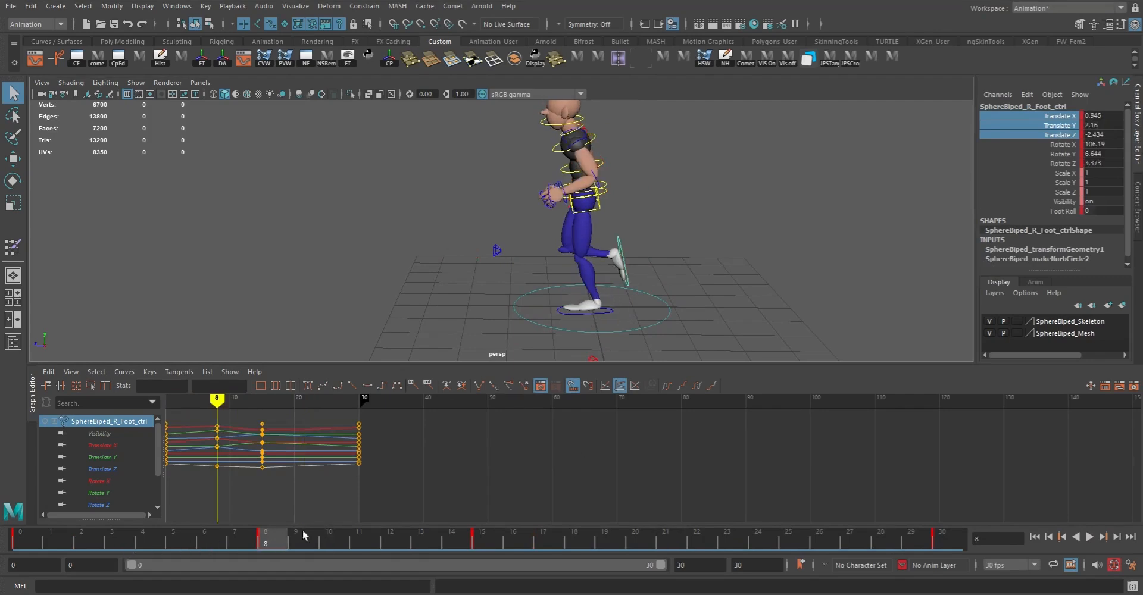
{"action": "left_click_drag", "start_coordinate": [668, 268], "coordinate": [656, 250], "text": "alt"}
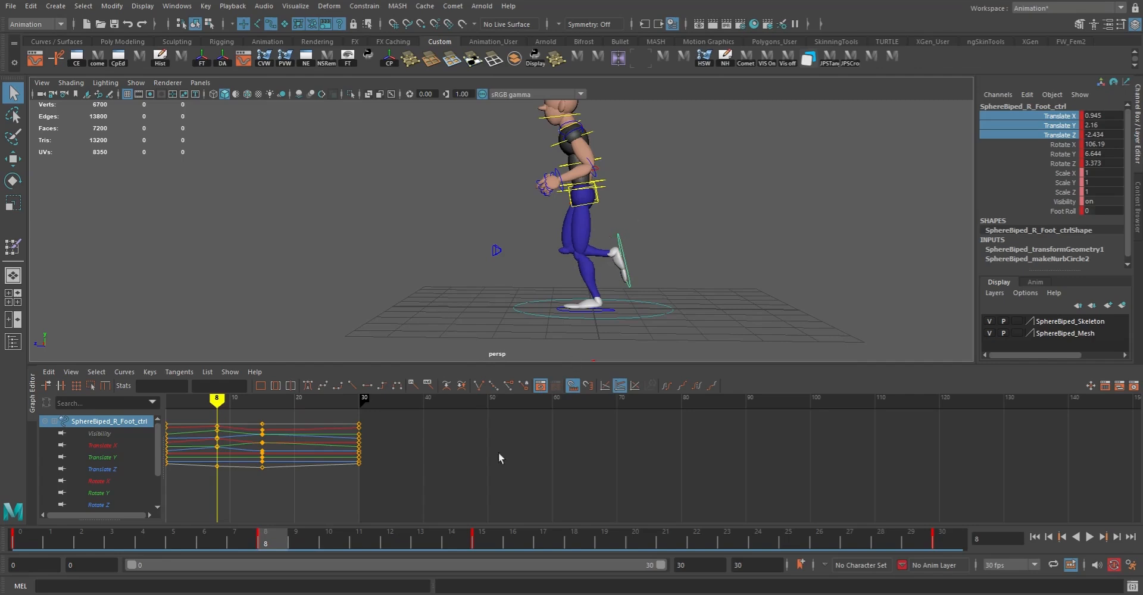
{"action": "right_click", "coordinate": [273, 536]}
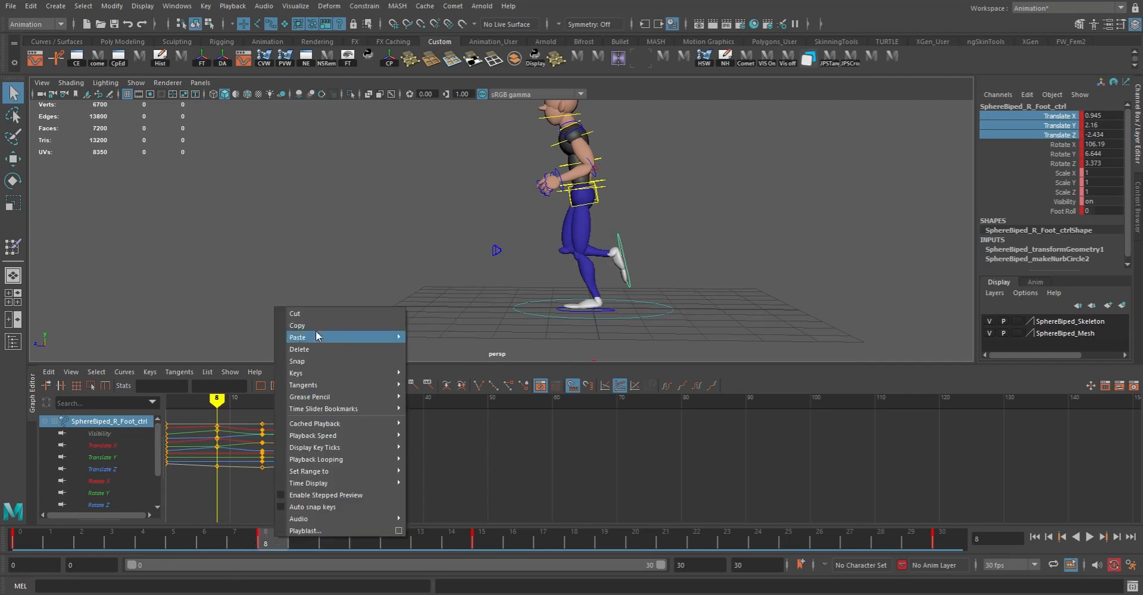
{"action": "left_click", "coordinate": [309, 325]}
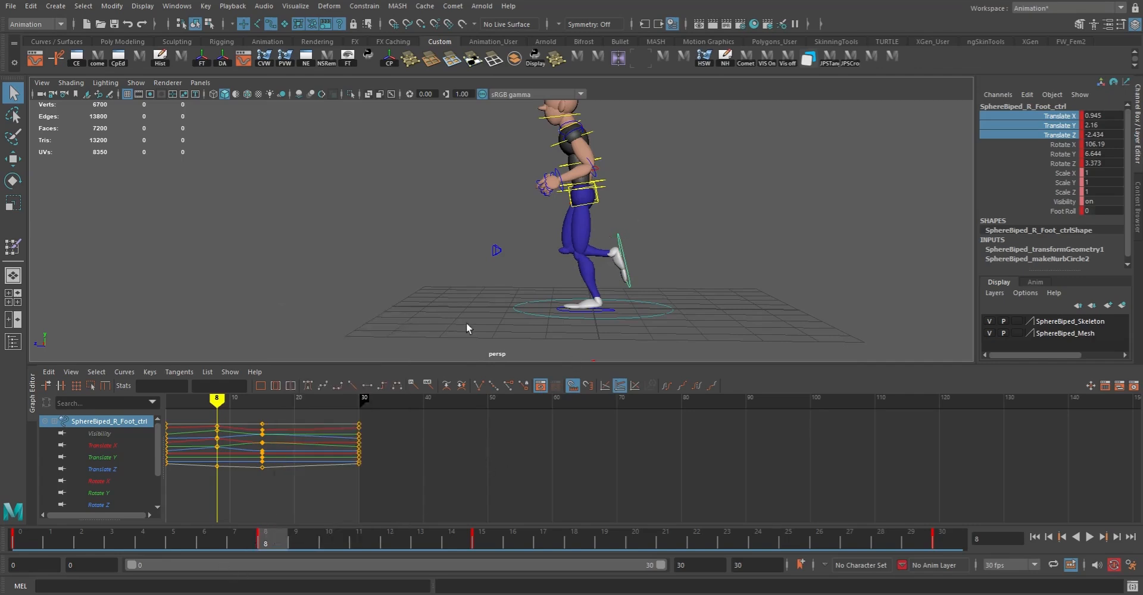
- Try to paste the right foot's copied frame 8 key onto the left foot control at frame 23
{"action": "left_click", "coordinate": [612, 309]}
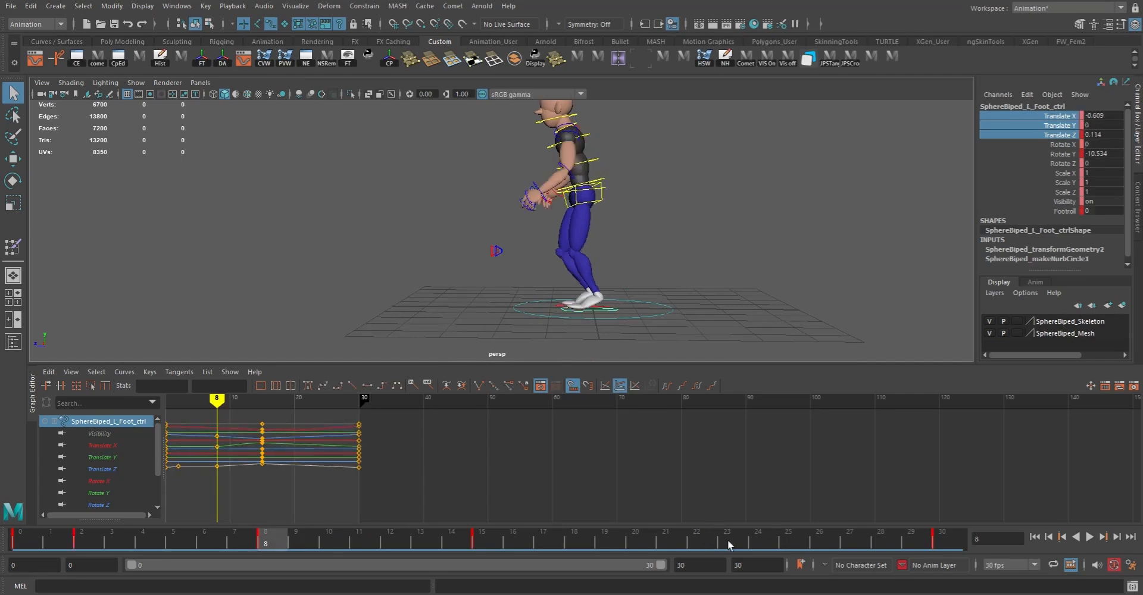
{"action": "left_click", "coordinate": [728, 540]}
{"action": "right_click", "coordinate": [727, 540]}
{"action": "mouse_move", "coordinate": [761, 344]}
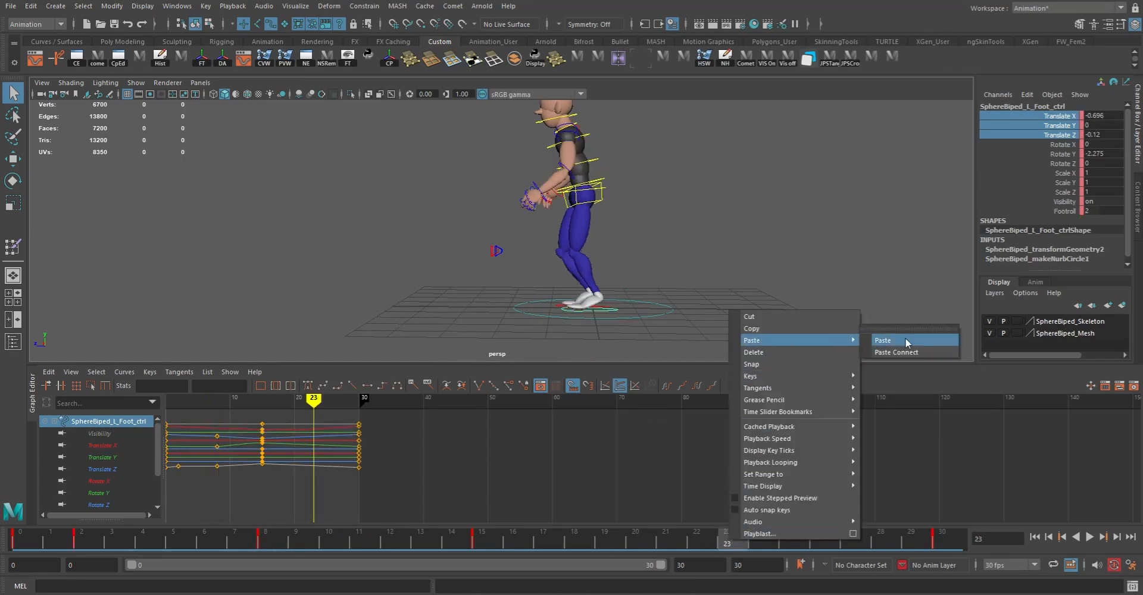
{"action": "left_click", "coordinate": [881, 341]}
{"action": "left_click_drag", "start_coordinate": [624, 302], "coordinate": [498, 317], "text": "alt"}
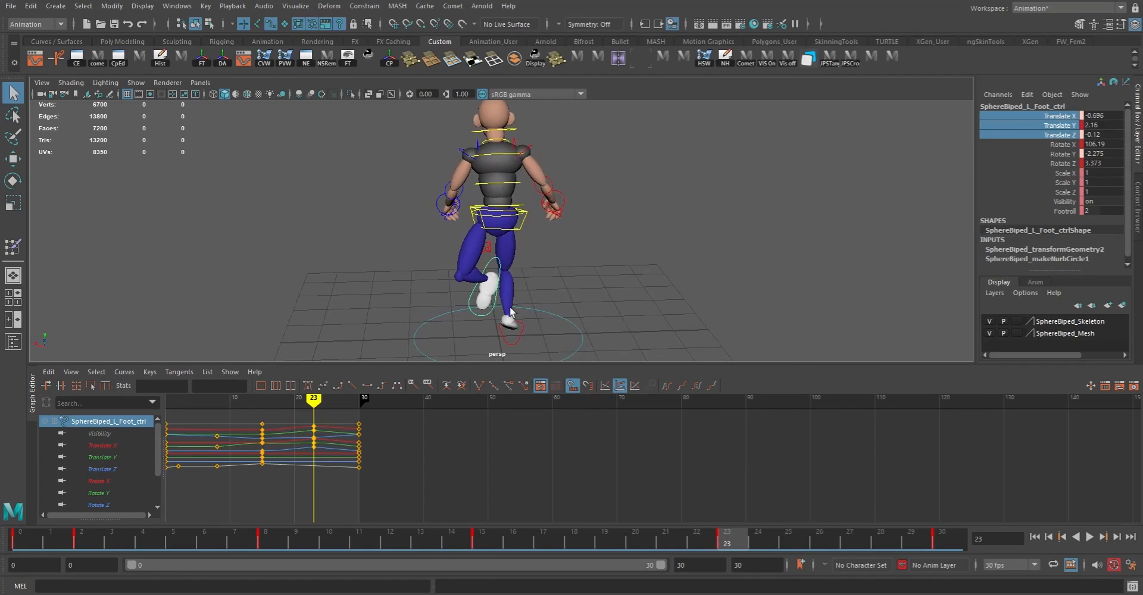
{"action": "key", "text": "ctrl+z"}
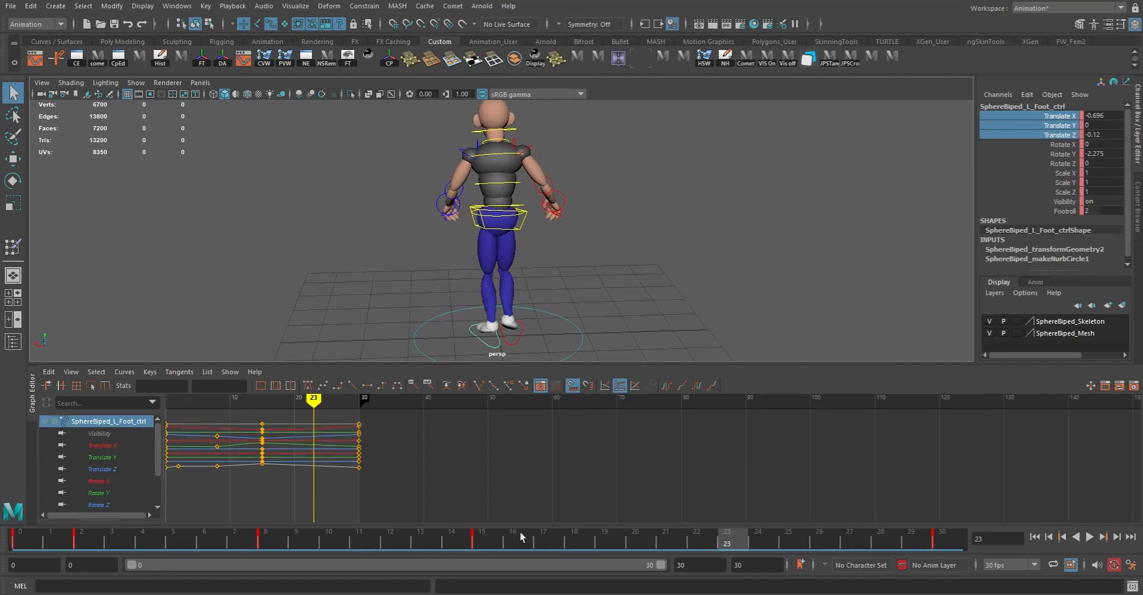
- Copy the right foot control's frame 8 key with no channels highlighted and paste it onto the left foot control at frame 23
{"action": "left_click", "coordinate": [266, 542]}
{"action": "left_click_drag", "start_coordinate": [602, 359], "coordinate": [740, 305], "text": "alt"}
{"action": "left_click", "coordinate": [620, 244]}
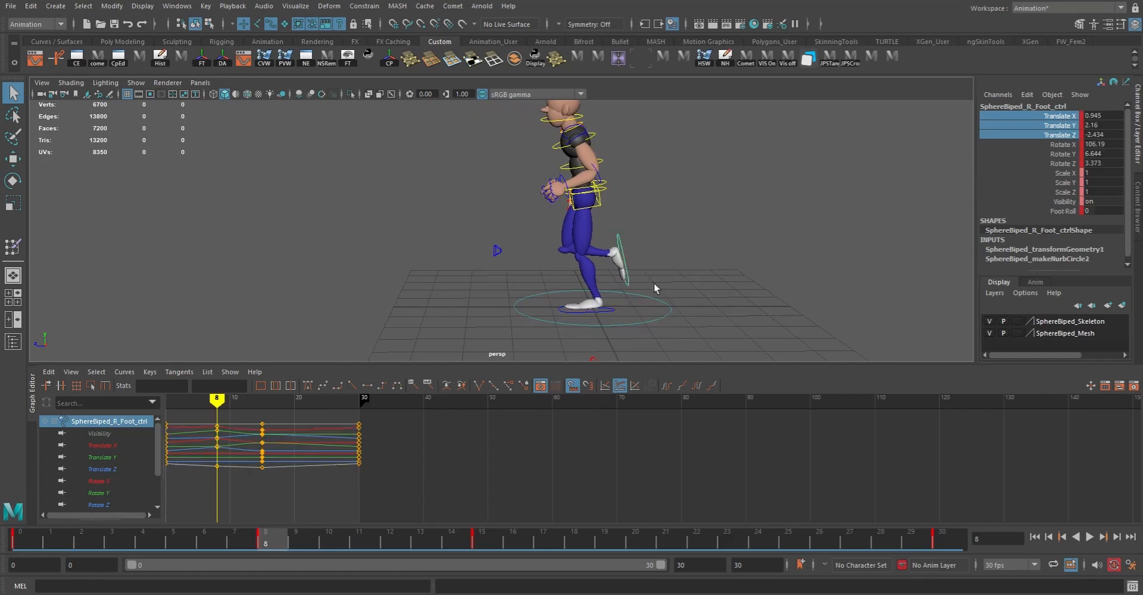
{"action": "left_click", "coordinate": [828, 224]}
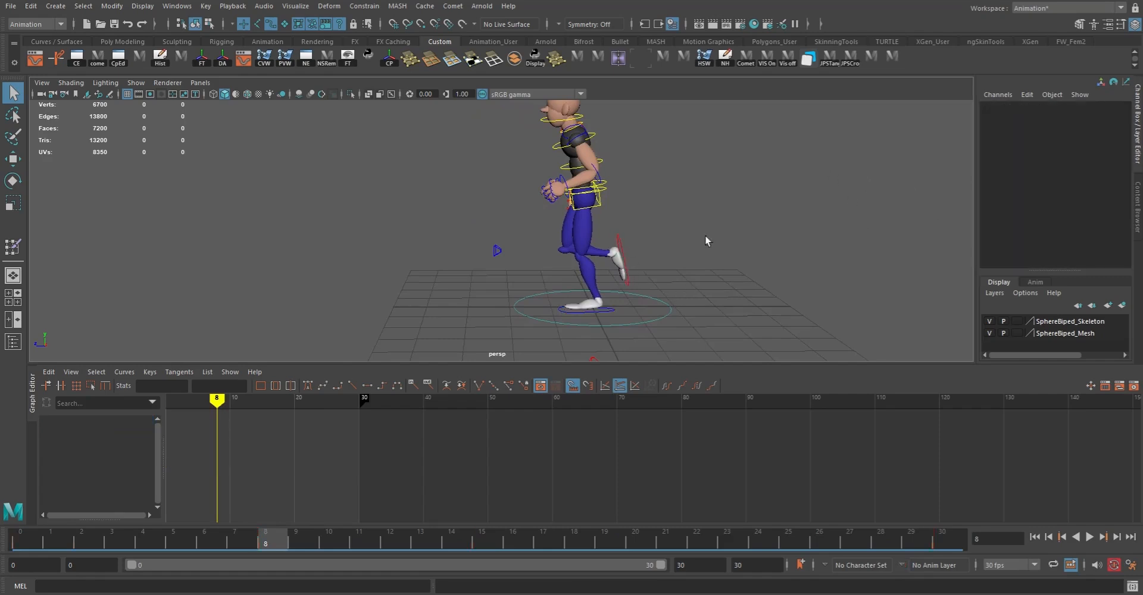
{"action": "left_click", "coordinate": [617, 234]}
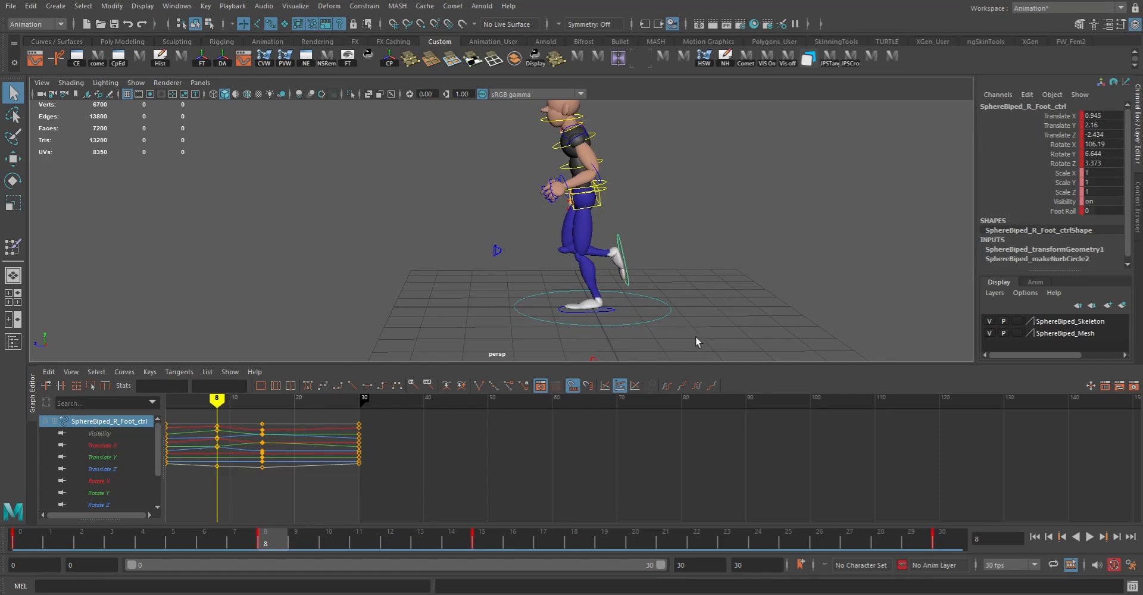
{"action": "right_click", "coordinate": [272, 540]}
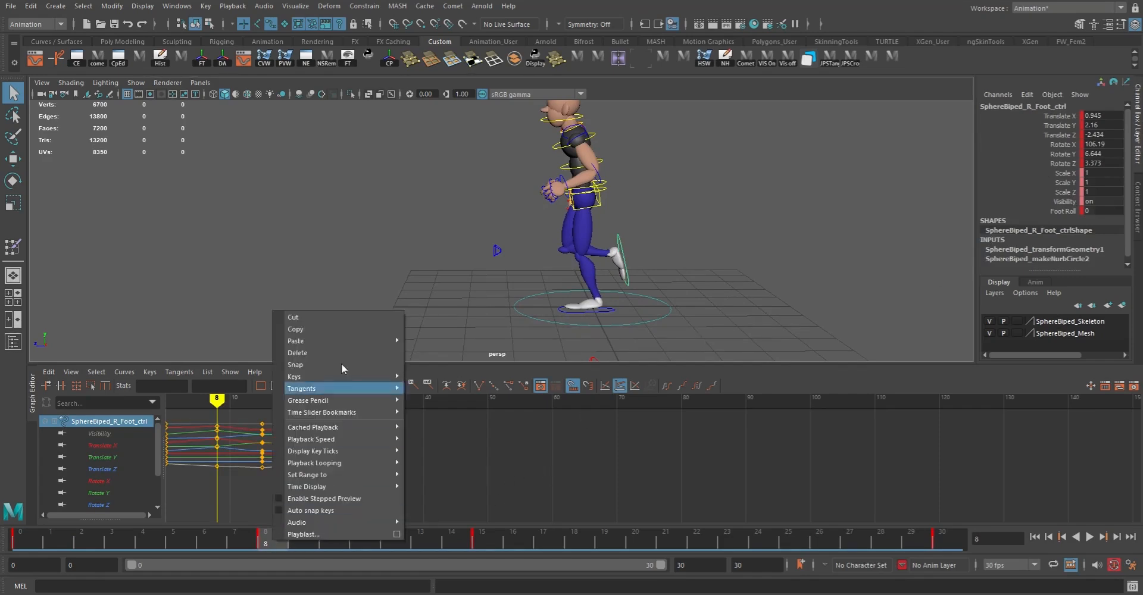
{"action": "left_click", "coordinate": [317, 330]}
{"action": "left_click", "coordinate": [609, 313]}
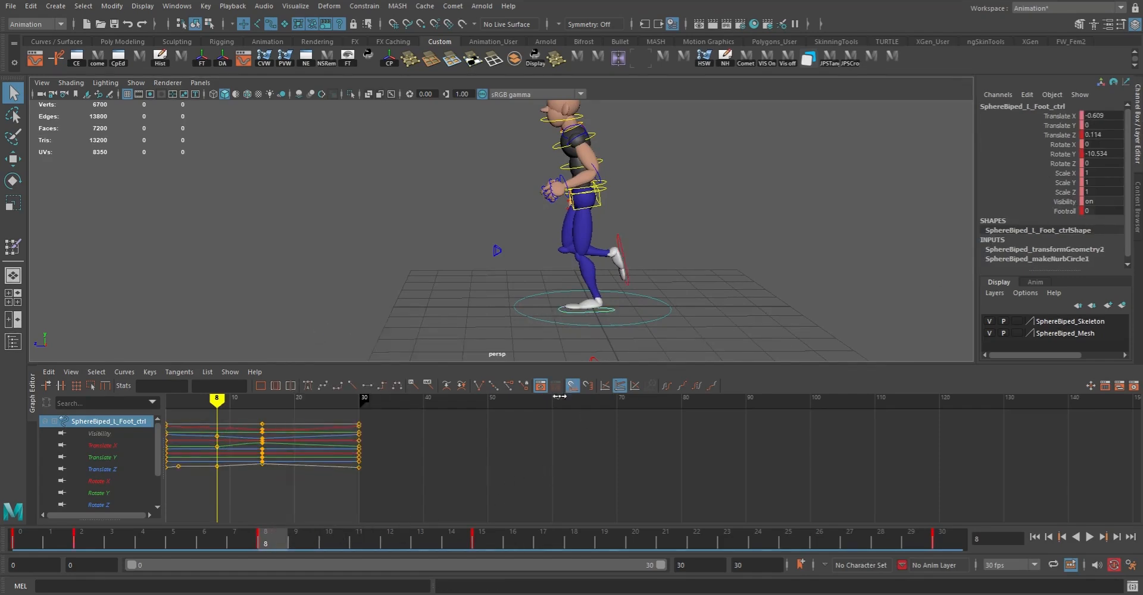
{"action": "left_click", "coordinate": [727, 541]}
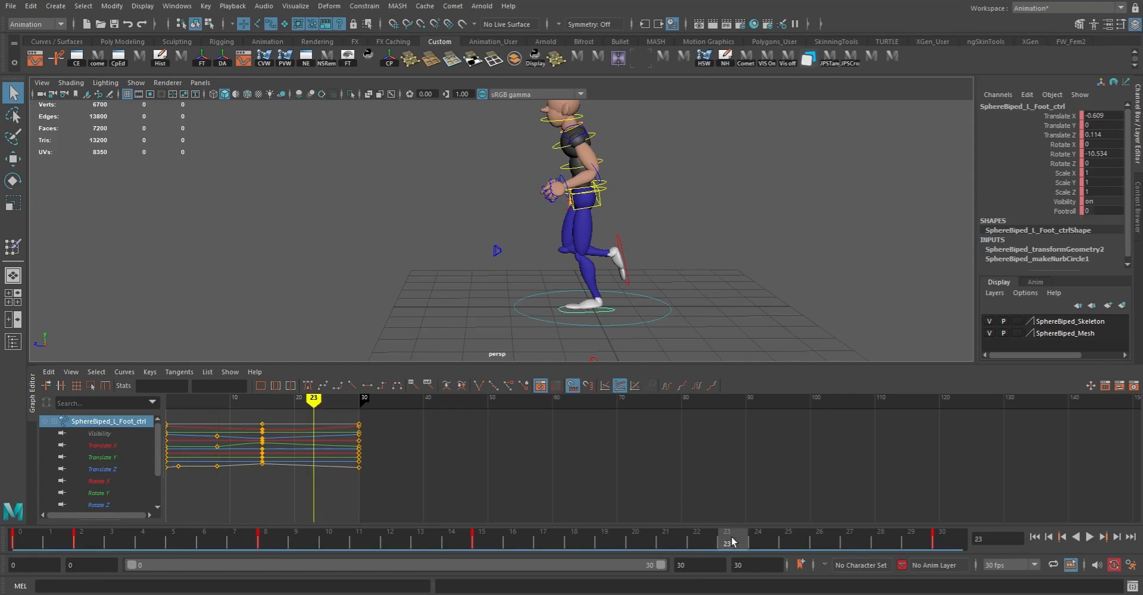
{"action": "right_click", "coordinate": [731, 540]}
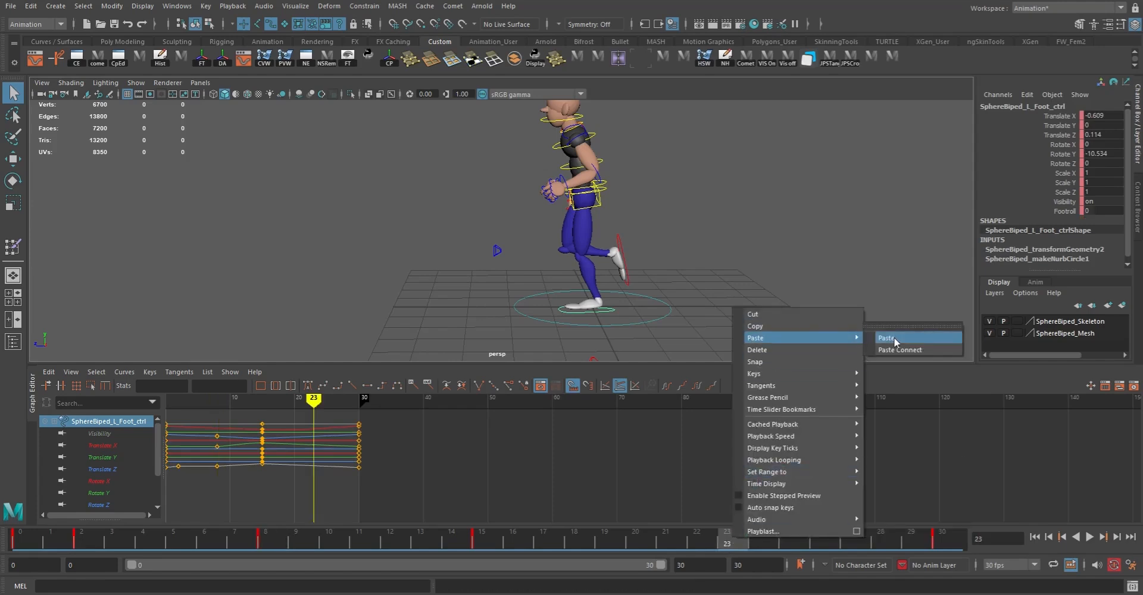
{"action": "left_click", "coordinate": [893, 337]}
- Mirror the left foot control's sideways offset at frame 23 by setting its Translate X to -0.945
{"action": "left_click_drag", "start_coordinate": [628, 309], "coordinate": [562, 288], "text": "alt"}
{"action": "key", "text": "w"}
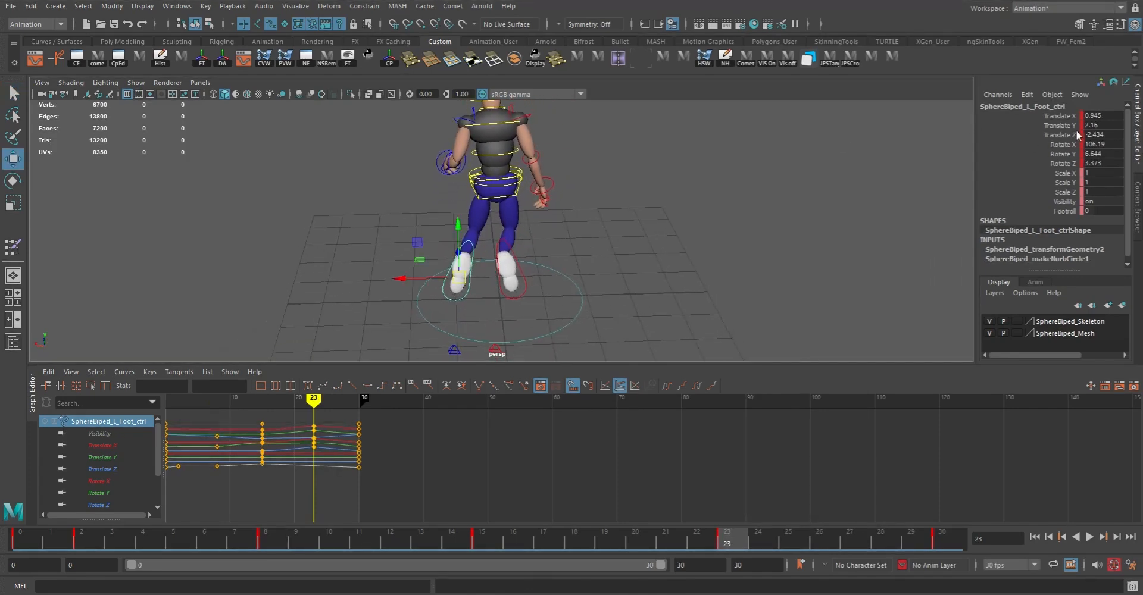
{"action": "double_click", "coordinate": [1093, 117]}
{"action": "type", "text": "-"}
{"action": "key", "text": "Return"}
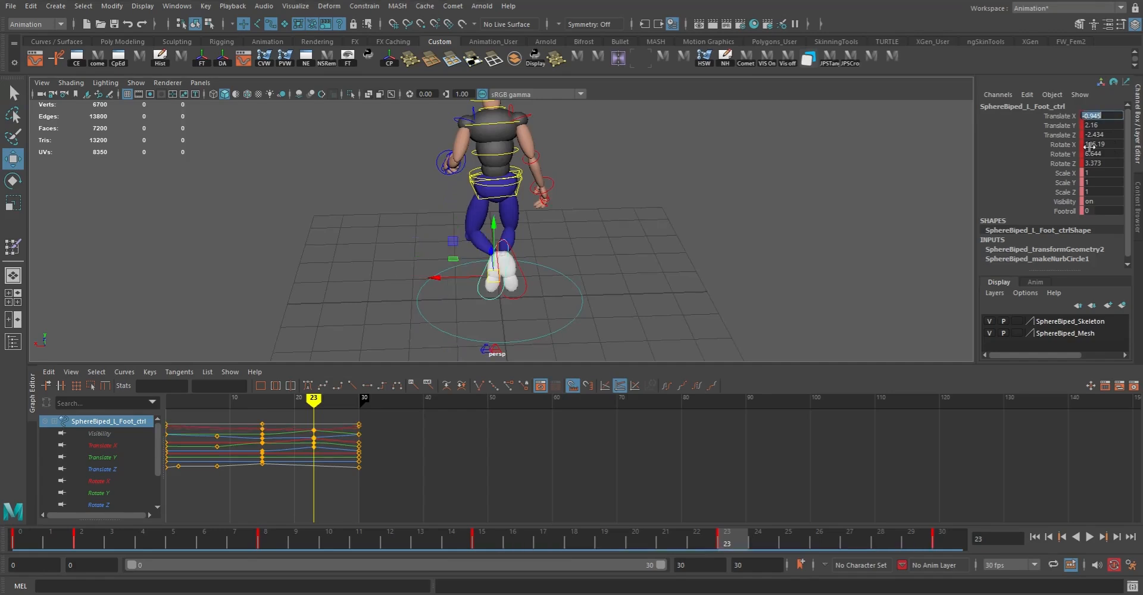
{"action": "left_click_drag", "start_coordinate": [623, 238], "coordinate": [794, 225], "text": "alt"}
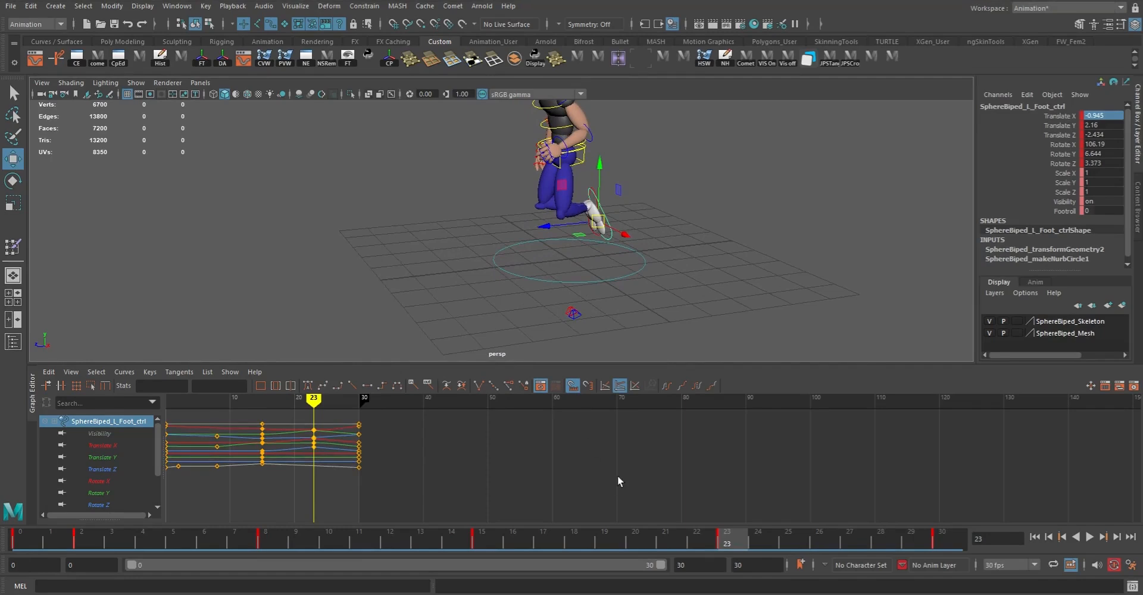
- Try to paste the left foot's frame 8 key onto the right foot control at frame 23, ending back at frame 8
{"action": "left_click_drag", "start_coordinate": [533, 540], "coordinate": [482, 540]}
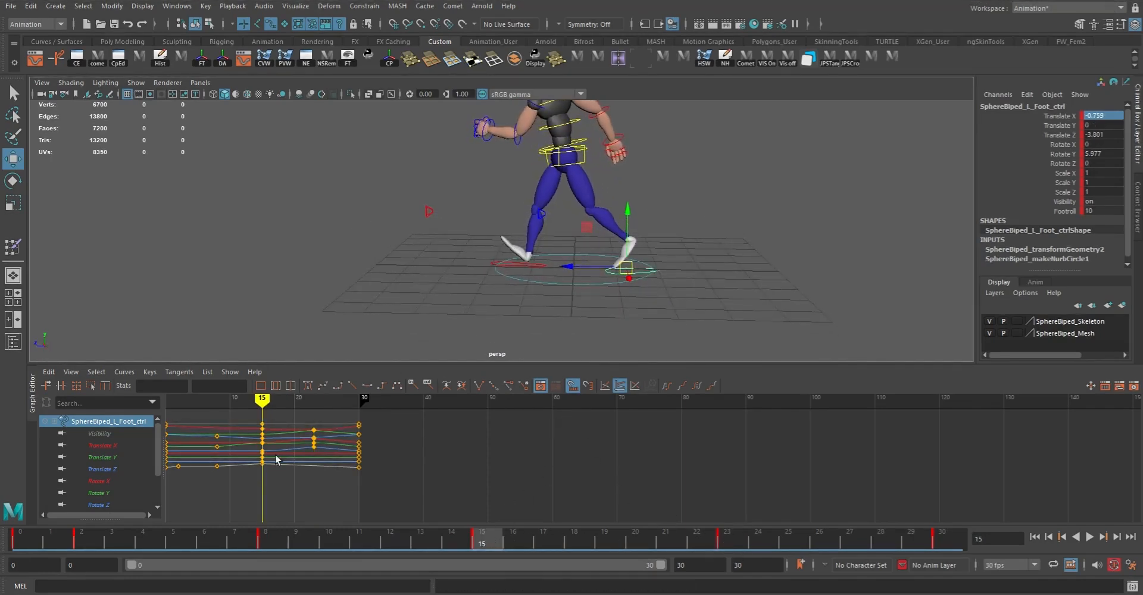
{"action": "left_click", "coordinate": [277, 538]}
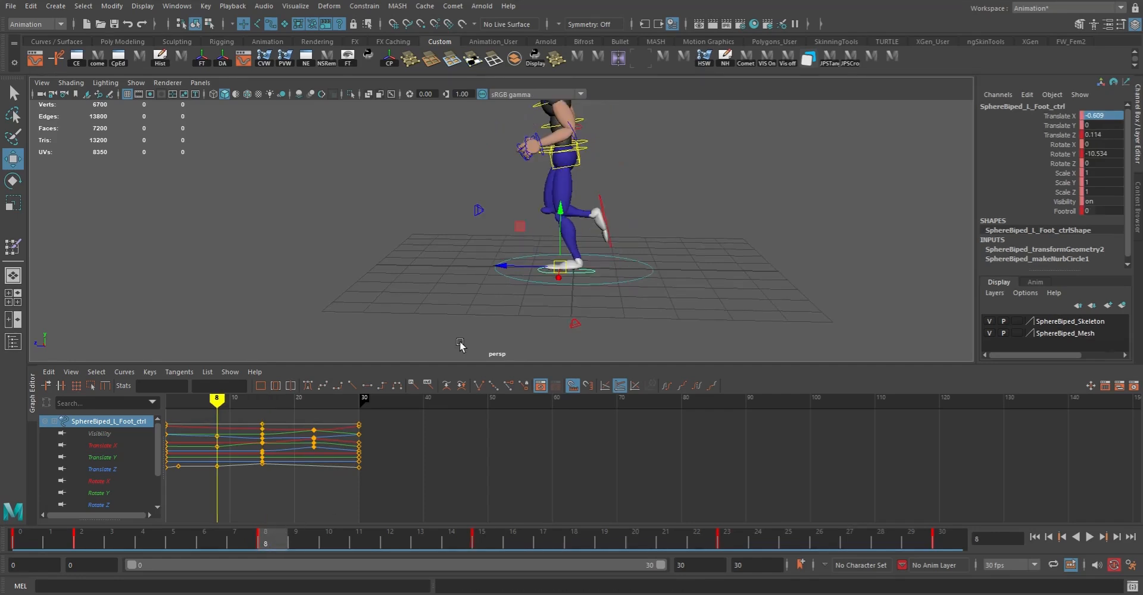
{"action": "right_click", "coordinate": [277, 538]}
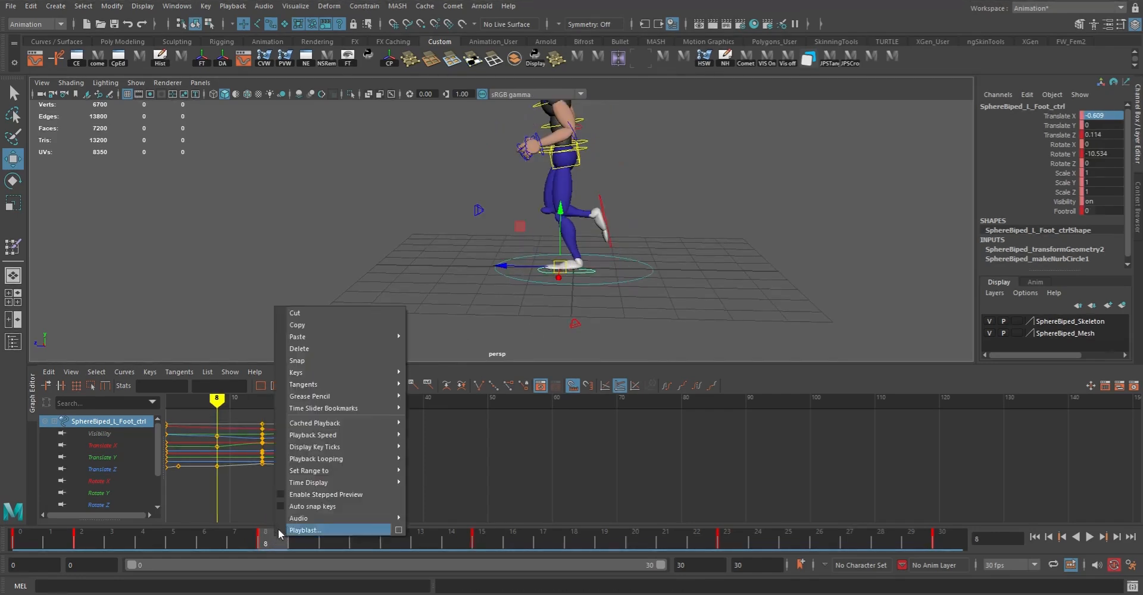
{"action": "left_click", "coordinate": [307, 324]}
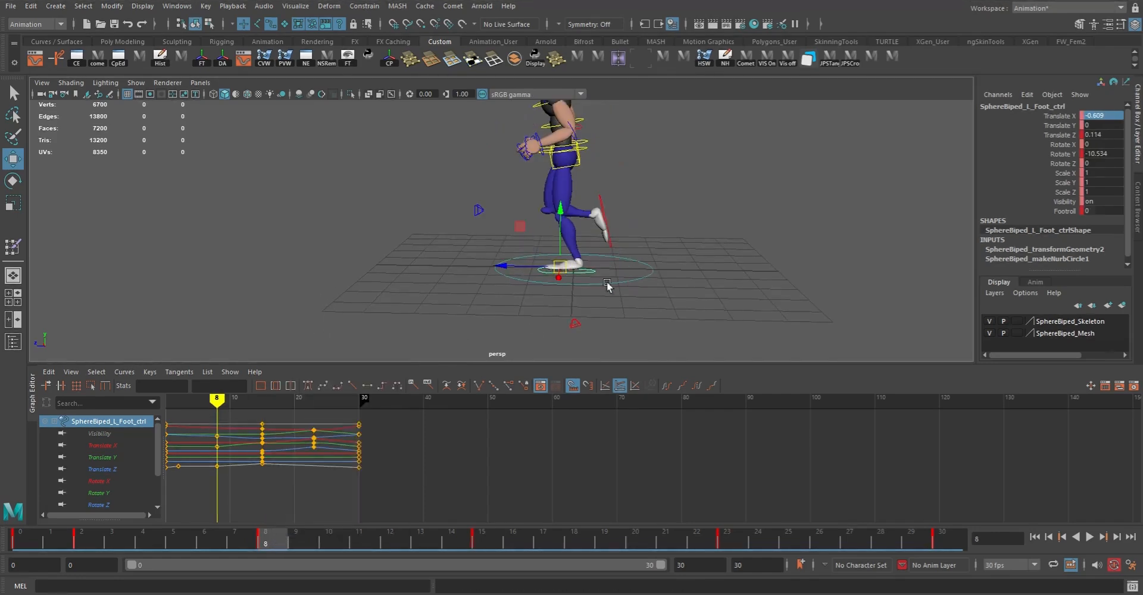
{"action": "left_click", "coordinate": [603, 205]}
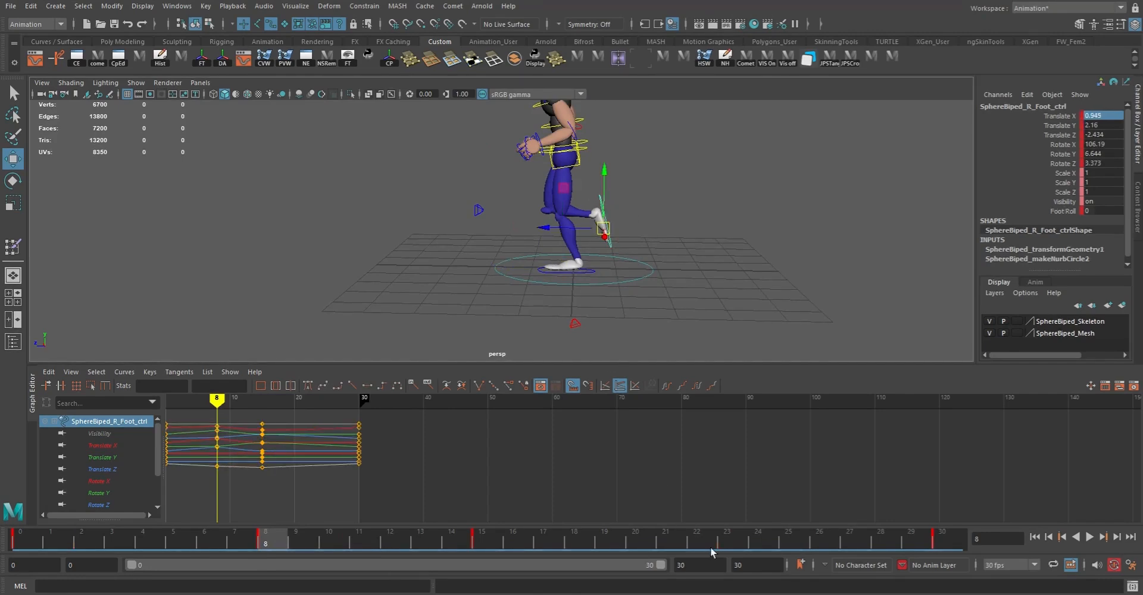
{"action": "left_click", "coordinate": [731, 537]}
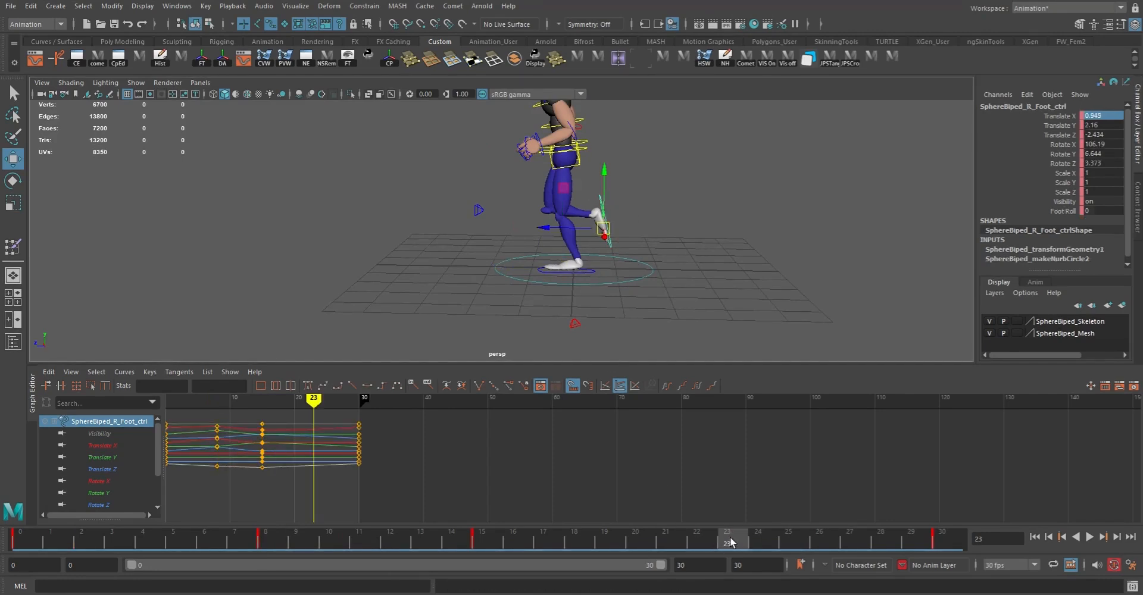
{"action": "right_click", "coordinate": [731, 541]}
{"action": "mouse_move", "coordinate": [761, 340]}
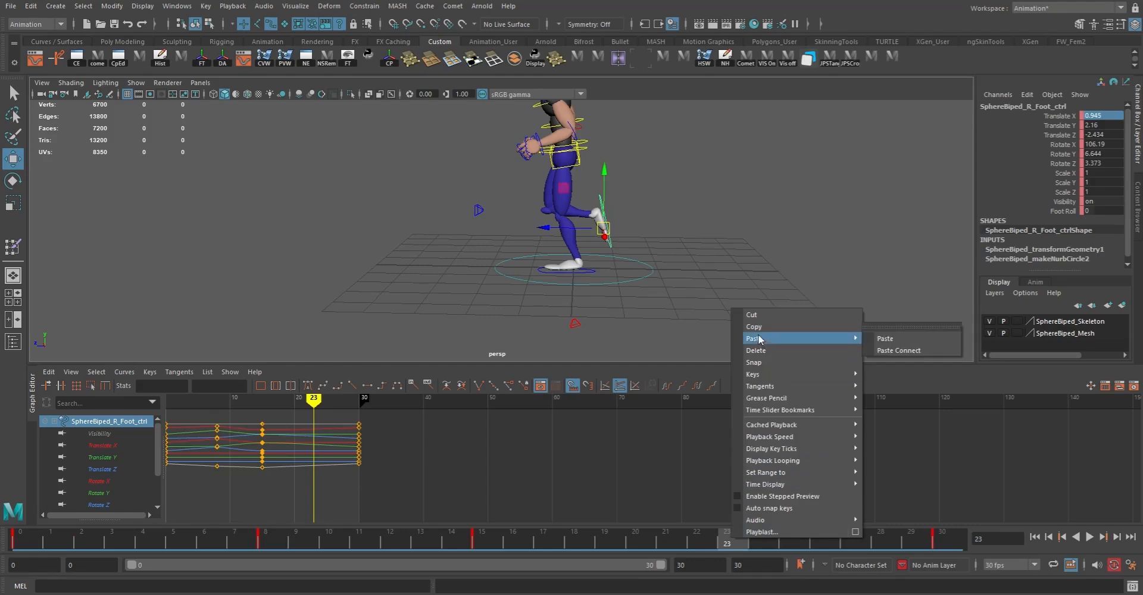
{"action": "left_click", "coordinate": [886, 339]}
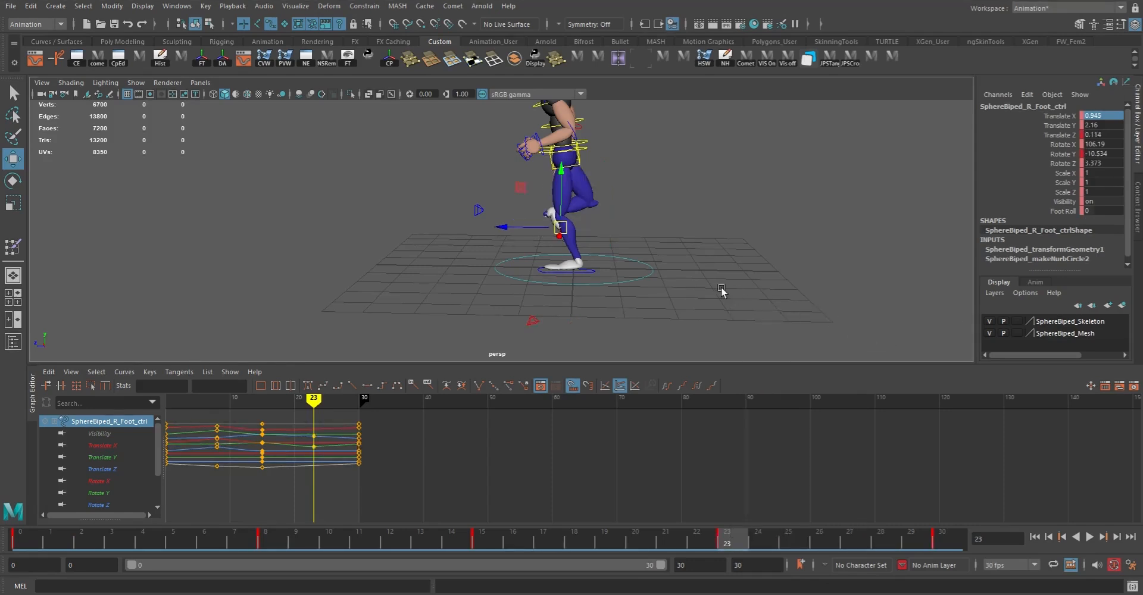
{"action": "key", "text": "ctrl+z"}
{"action": "key", "text": "ctrl+z"}
{"action": "key", "text": "ctrl+z"}
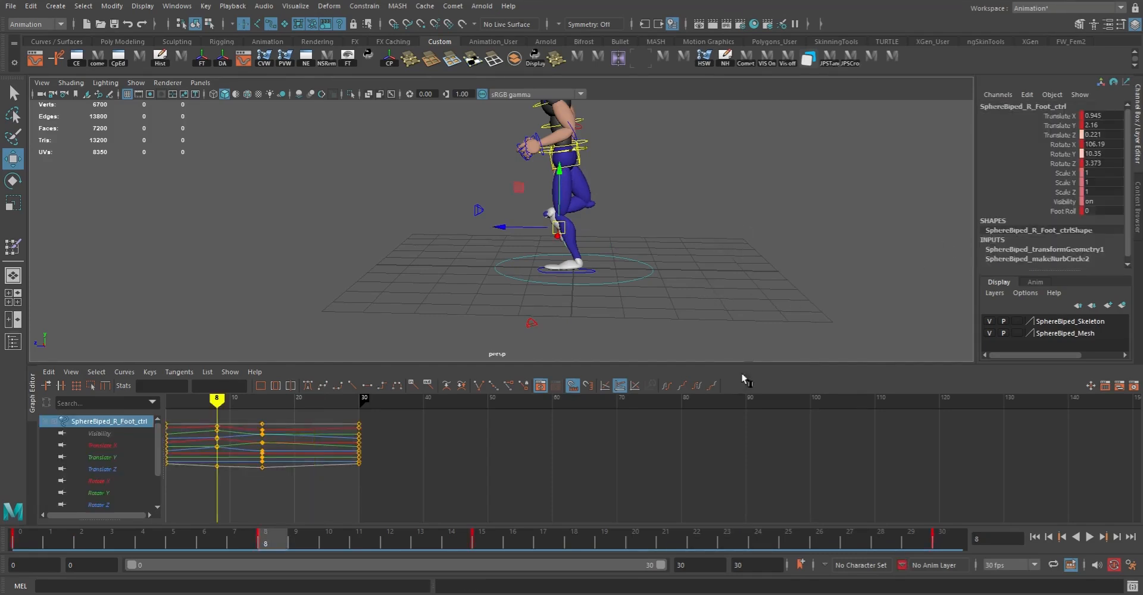
{"action": "left_click_drag", "start_coordinate": [573, 285], "coordinate": [646, 293], "text": "alt"}
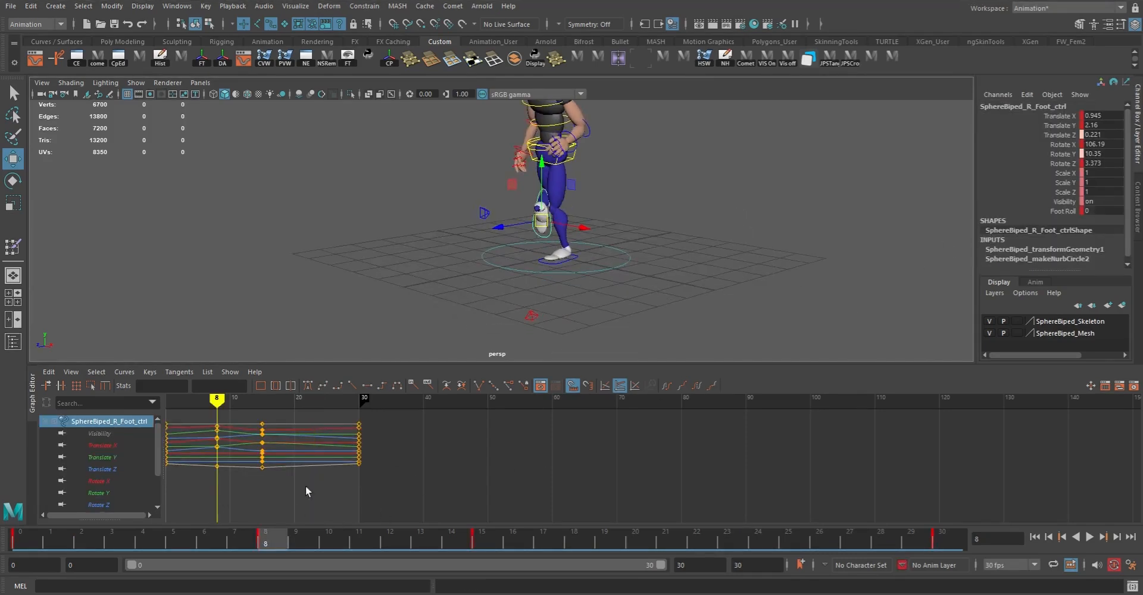
{"action": "left_click_drag", "start_coordinate": [224, 541], "coordinate": [264, 543]}
{"action": "left_click_drag", "start_coordinate": [630, 287], "coordinate": [602, 273], "text": "alt"}
{"action": "key", "text": "q"}
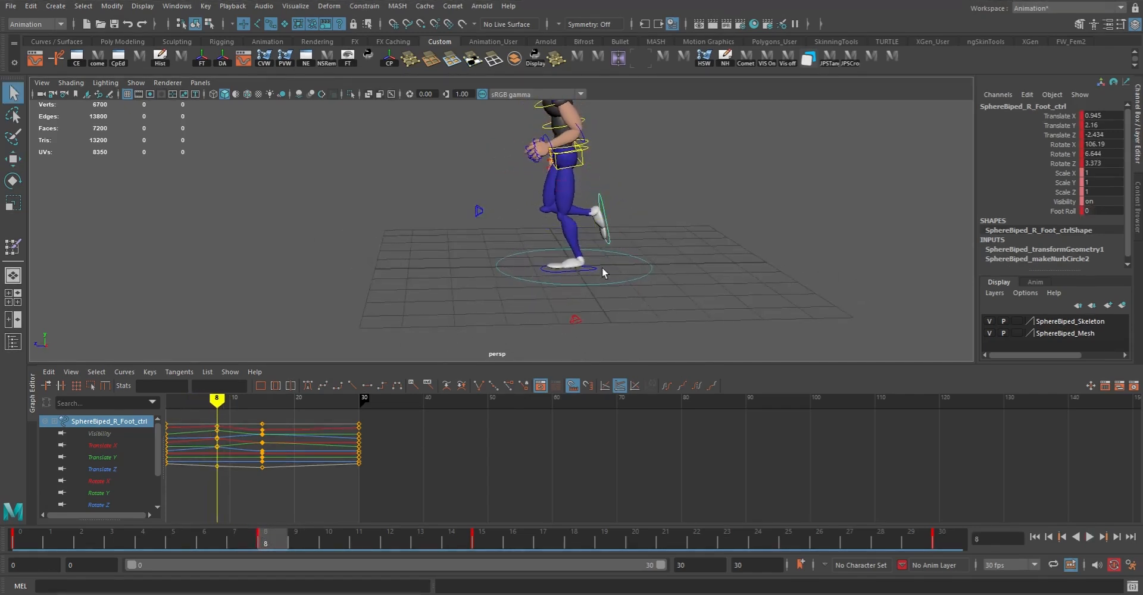
- Copy the left foot control's frame 8 key and paste it onto the right foot control at frame 23
{"action": "left_click", "coordinate": [20, 542]}
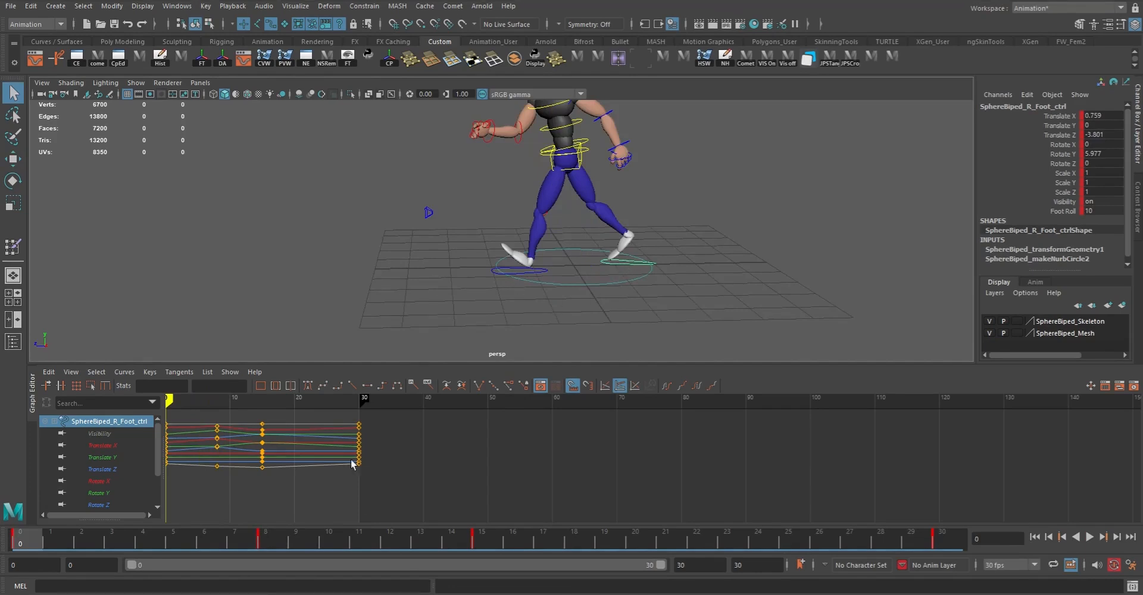
{"action": "left_click", "coordinate": [275, 542]}
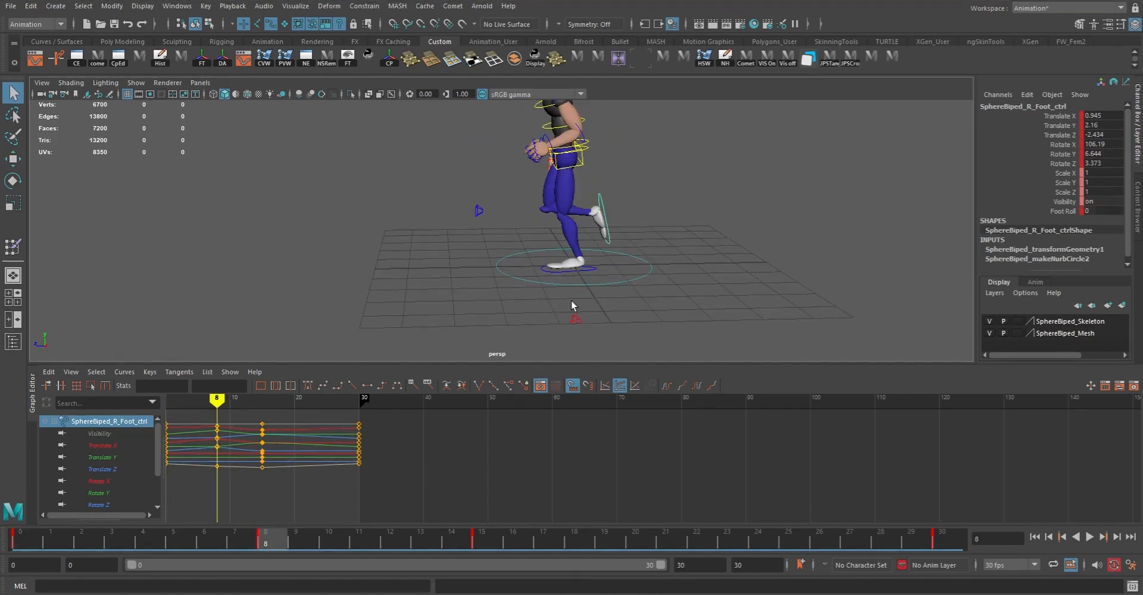
{"action": "left_click", "coordinate": [589, 269]}
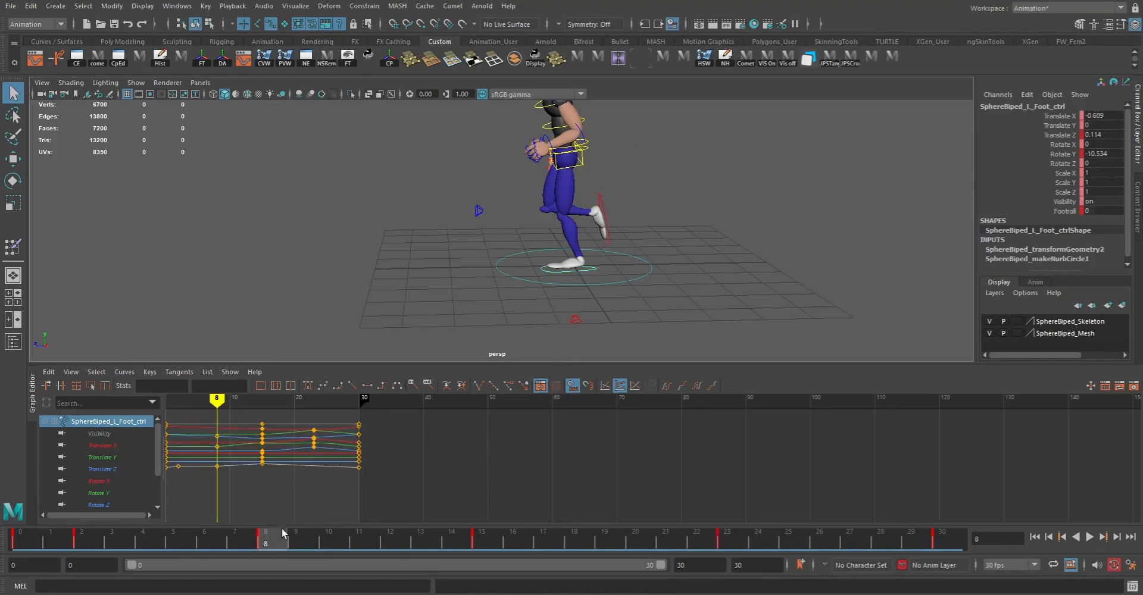
{"action": "right_click", "coordinate": [269, 539]}
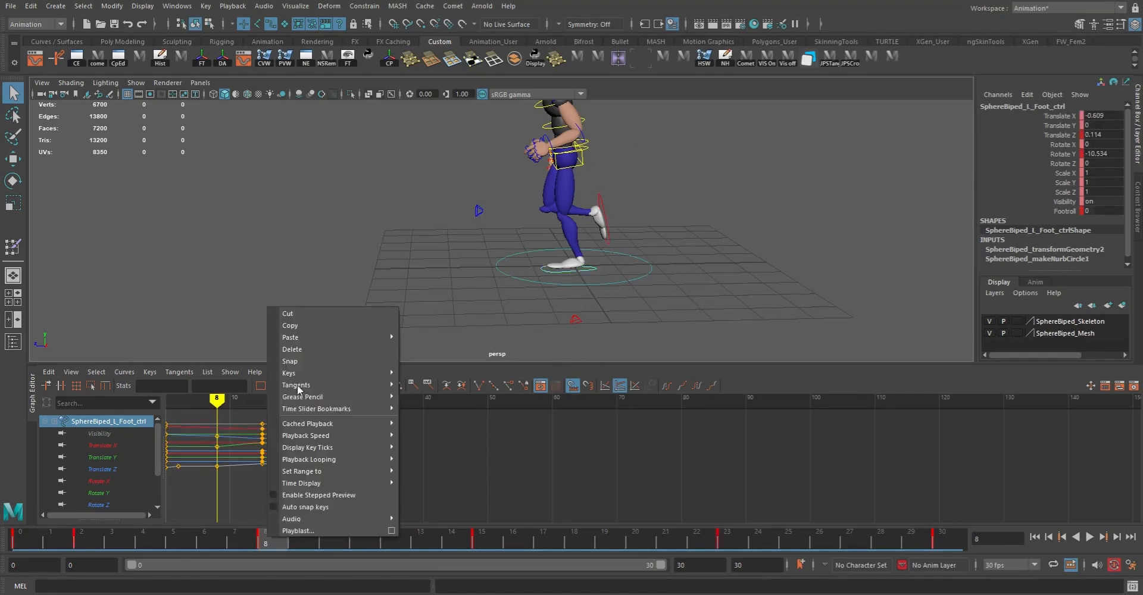
{"action": "left_click", "coordinate": [301, 324]}
{"action": "left_click", "coordinate": [605, 205]}
{"action": "left_click", "coordinate": [733, 539]}
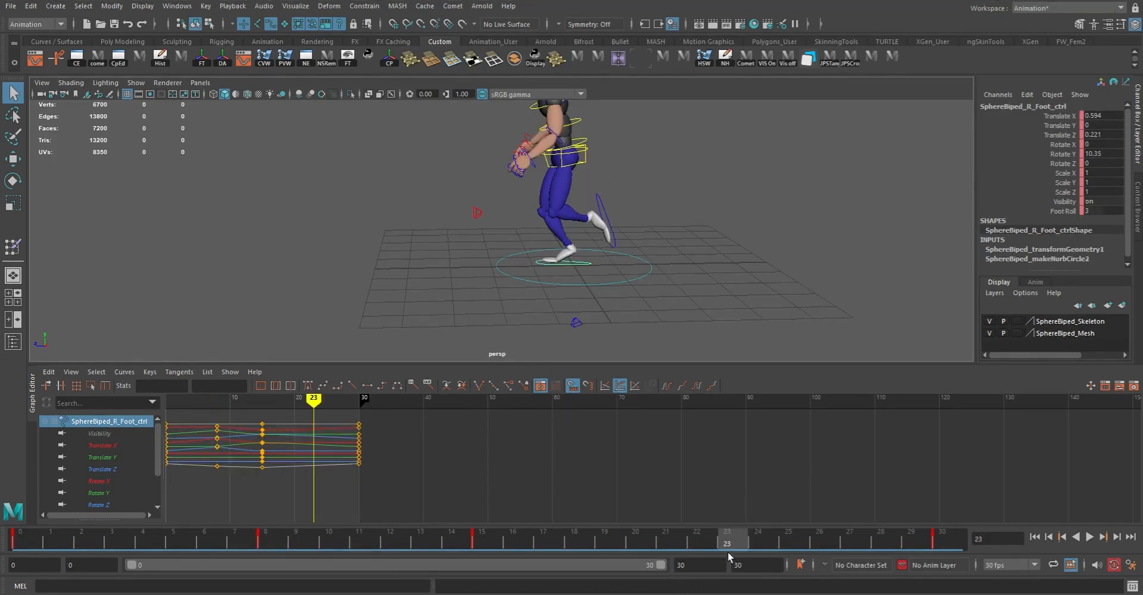
{"action": "right_click", "coordinate": [728, 552]}
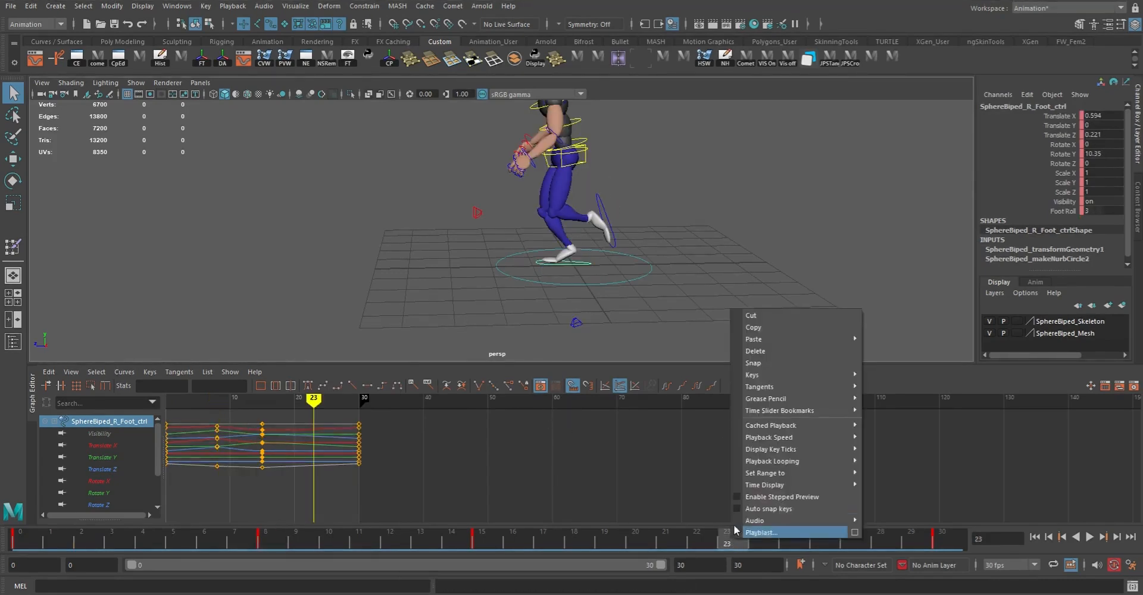
{"action": "mouse_move", "coordinate": [774, 336]}
{"action": "left_click", "coordinate": [898, 341]}
- Rotate the right foot control to about 7.1 in Y at frame 23 and set its Foot Roll to 0
{"action": "left_click_drag", "start_coordinate": [773, 310], "coordinate": [450, 277], "text": "alt"}
{"action": "key", "text": "e"}
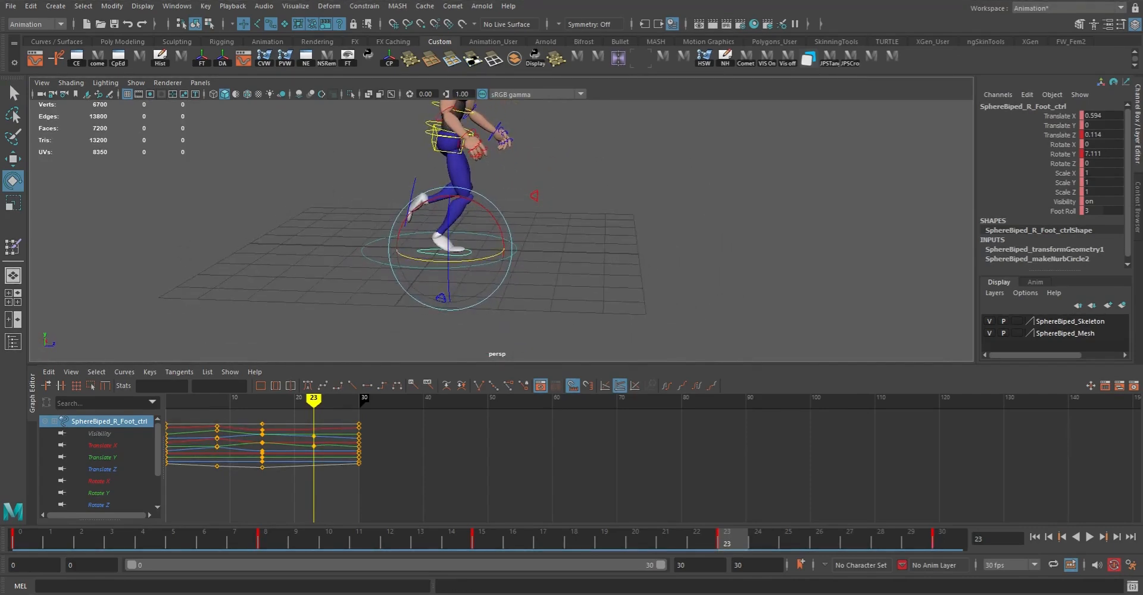
{"action": "double_click", "coordinate": [1093, 211]}
{"action": "type", "text": "0"}
{"action": "key", "text": "Return"}
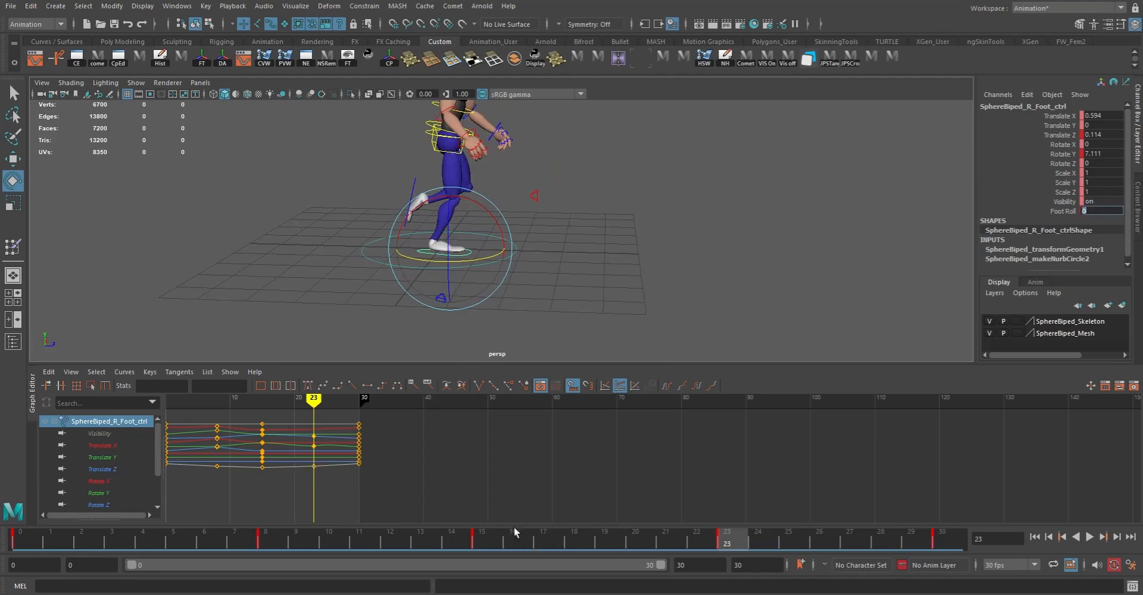
- Set the right foot control's Foot Roll to 0 at frame 17 to flatten the foot on the ground
{"action": "left_click", "coordinate": [553, 542]}
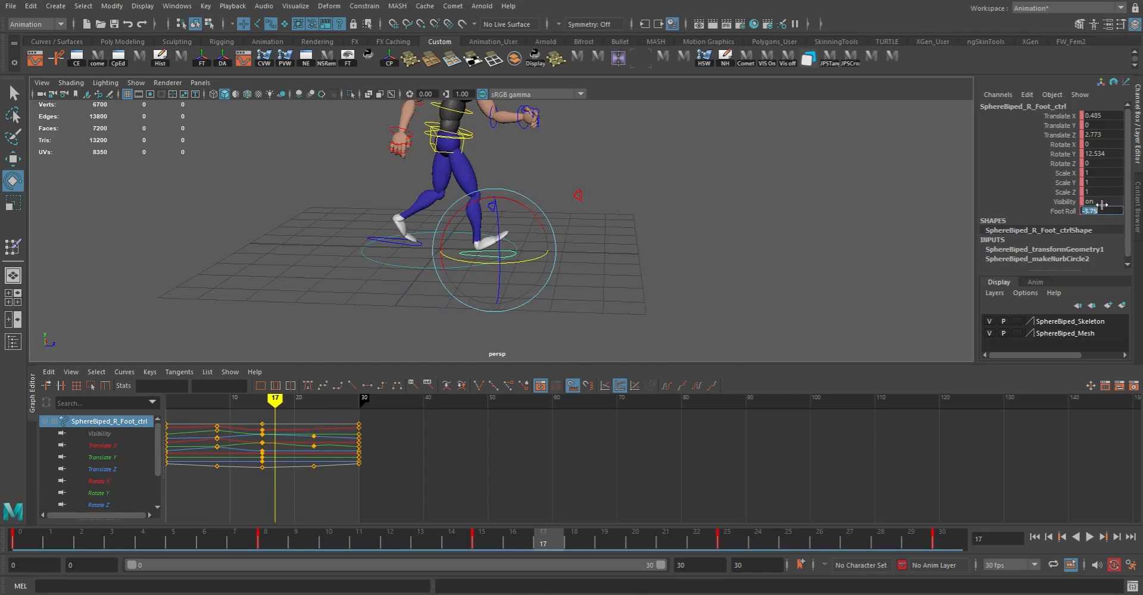
{"action": "left_click", "coordinate": [1107, 214]}
{"action": "left_click_drag", "start_coordinate": [1110, 216], "coordinate": [1057, 215]}
{"action": "key", "text": "Return"}
{"action": "left_click_drag", "start_coordinate": [774, 217], "coordinate": [488, 244], "text": "alt"}
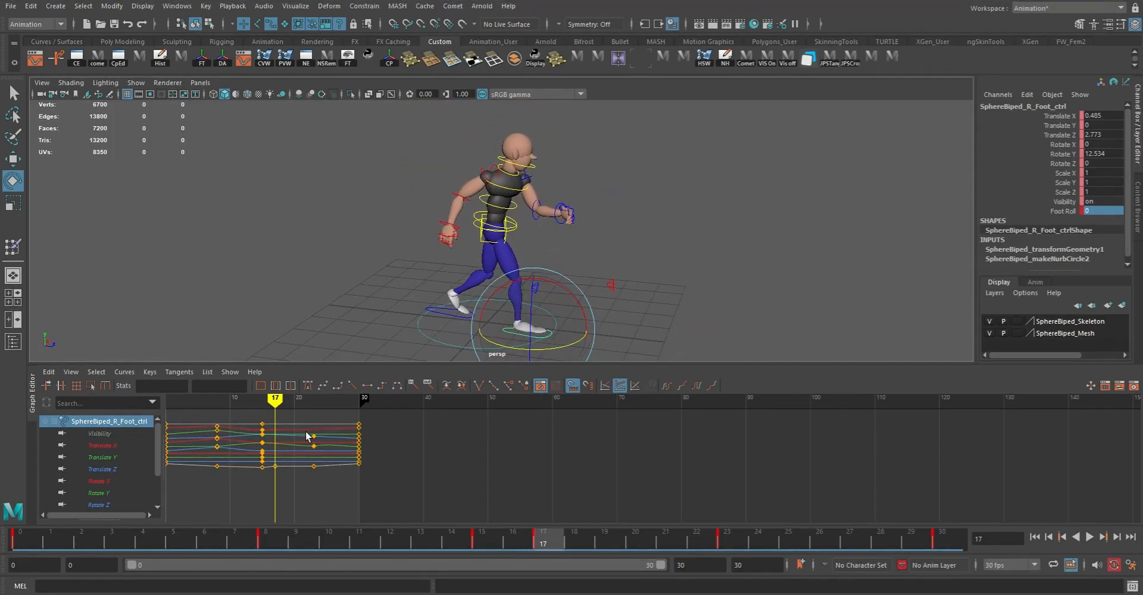
- Play back the run cycle, check it from the side and stop the playback
{"action": "key", "text": "alt+v"}
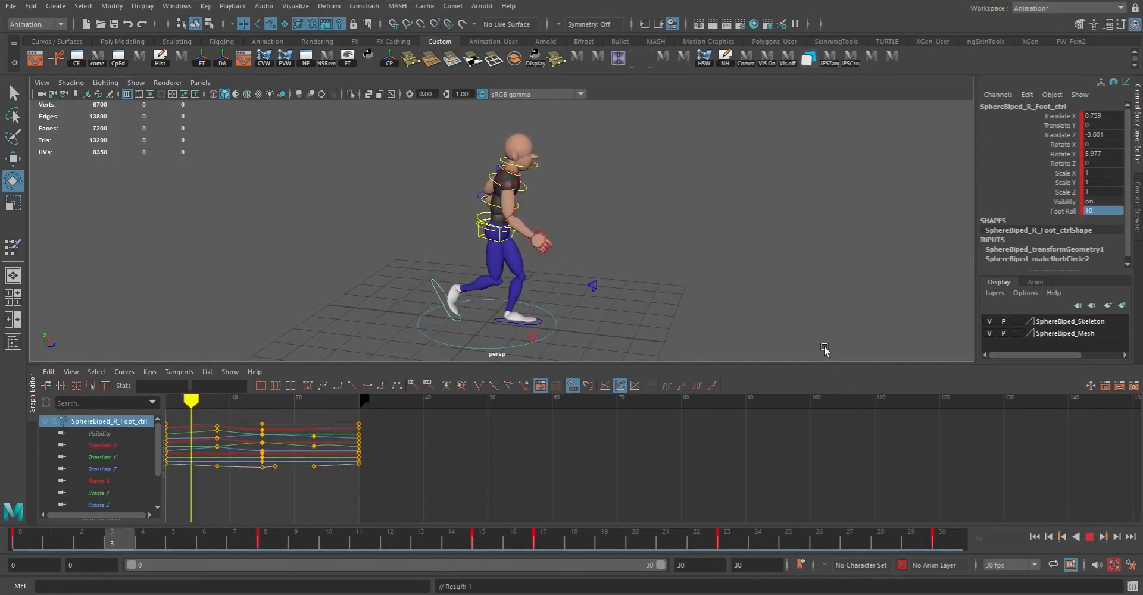
{"action": "left_click_drag", "start_coordinate": [645, 310], "coordinate": [734, 283], "text": "alt"}
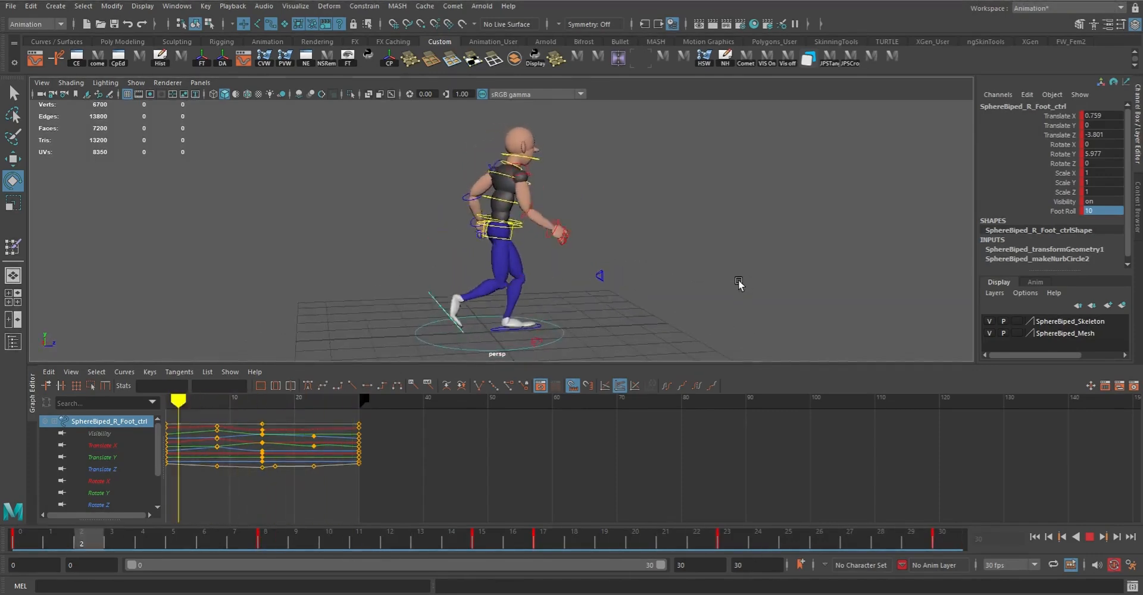
{"action": "left_click", "coordinate": [1090, 535]}
{"action": "key", "text": "q"}
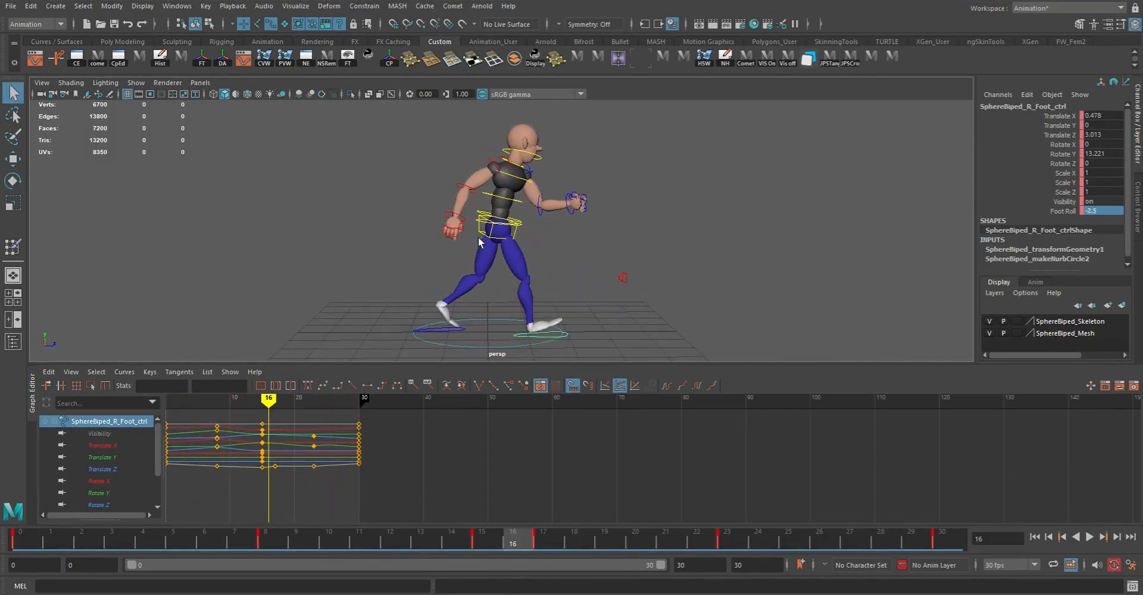
- Carry the root control's frame 8 pose over to frame 23 and key it there
{"action": "left_click", "coordinate": [474, 224]}
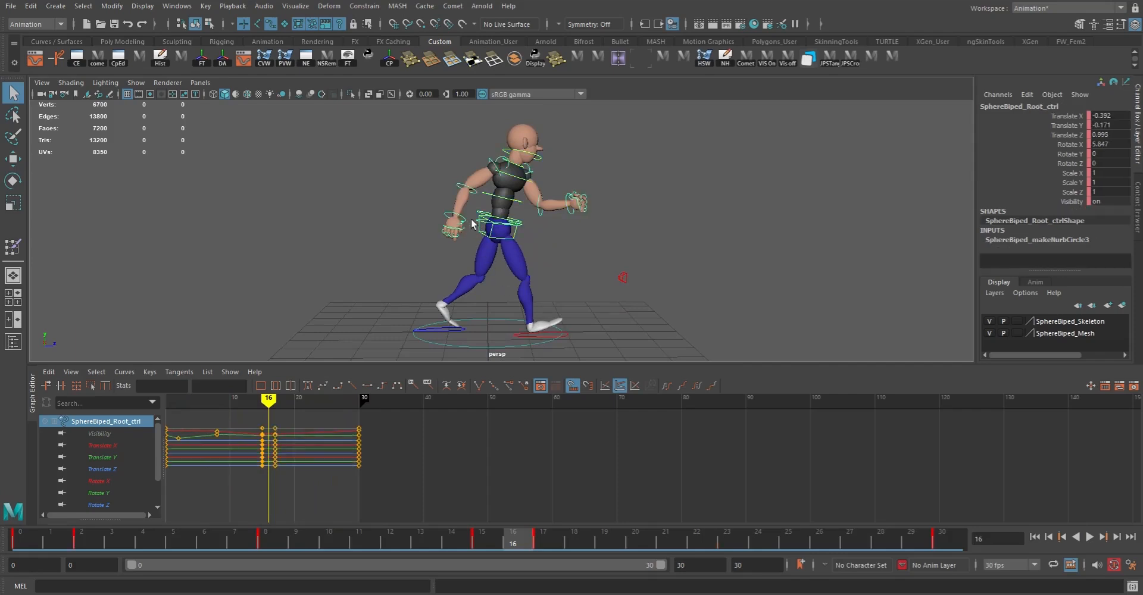
{"action": "key", "text": "w"}
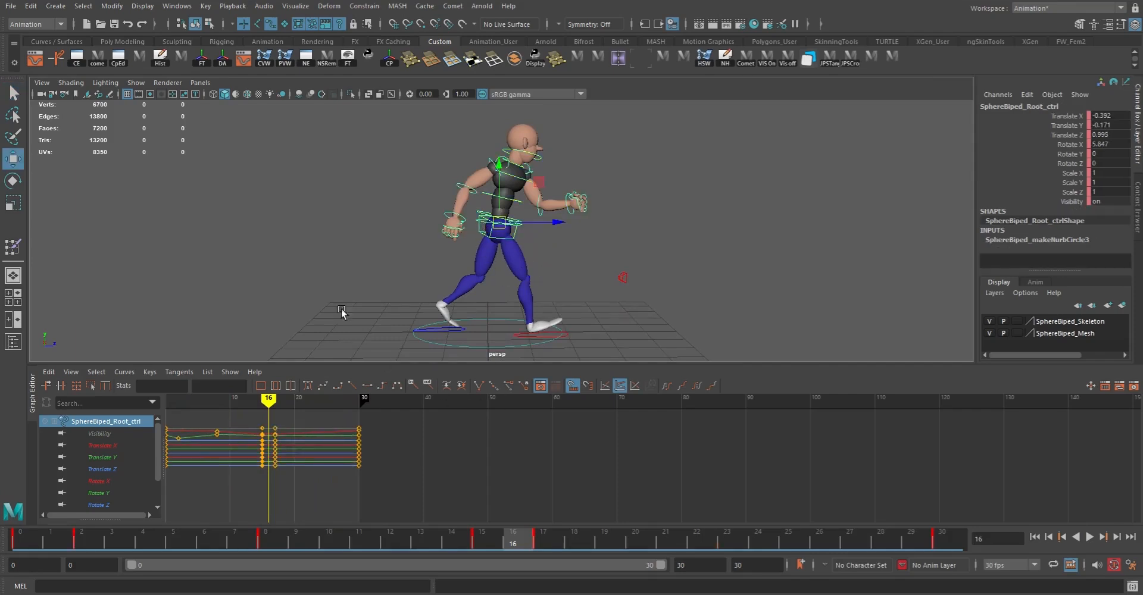
{"action": "left_click", "coordinate": [27, 541]}
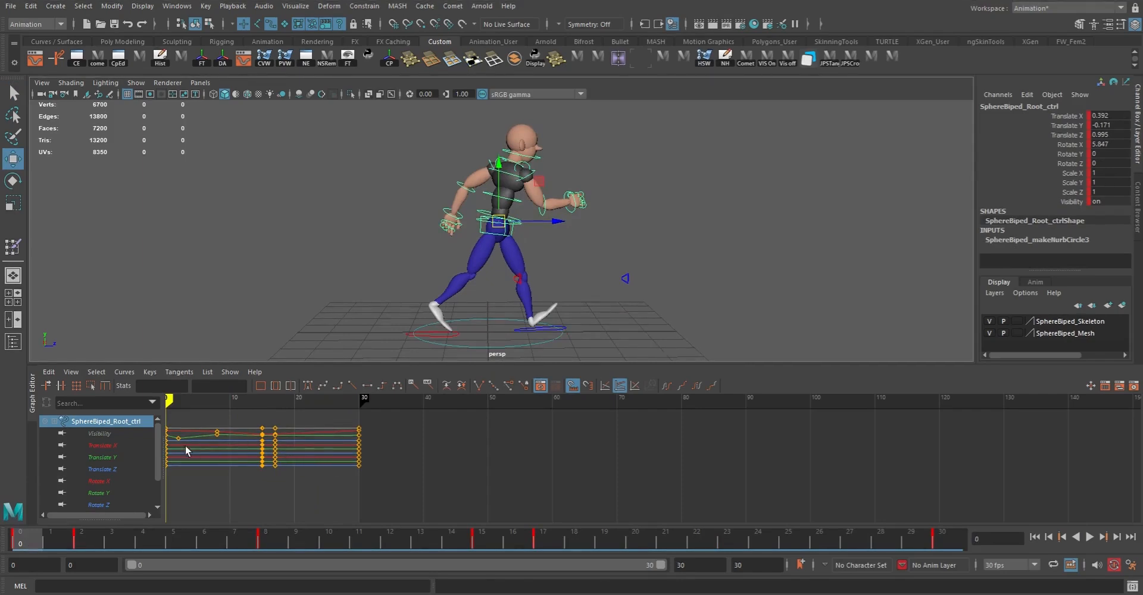
{"action": "left_click", "coordinate": [259, 540]}
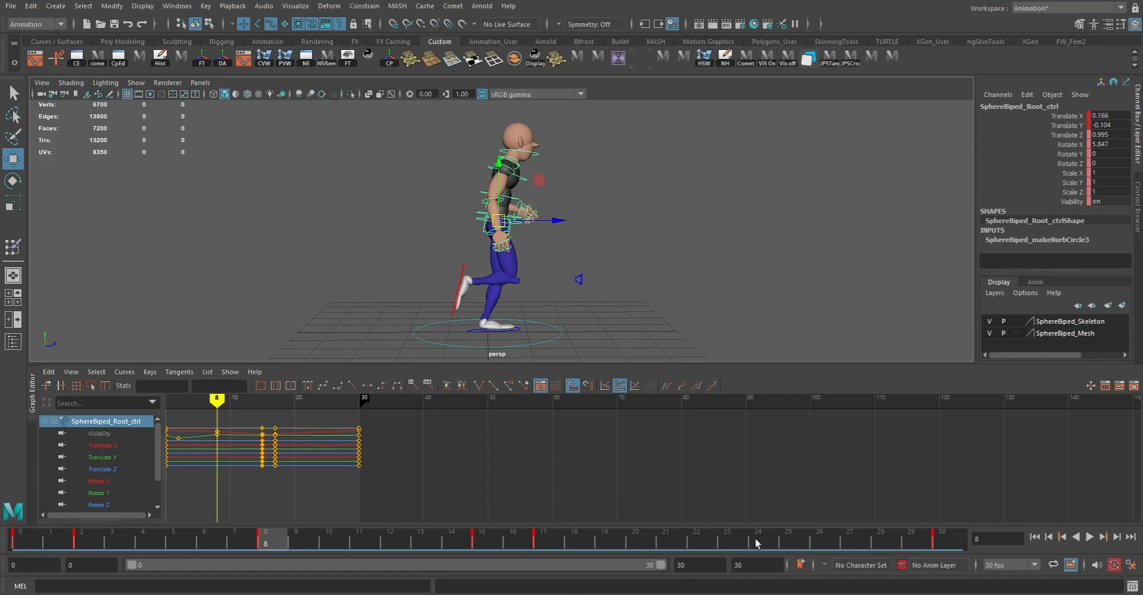
{"action": "left_click", "coordinate": [273, 544]}
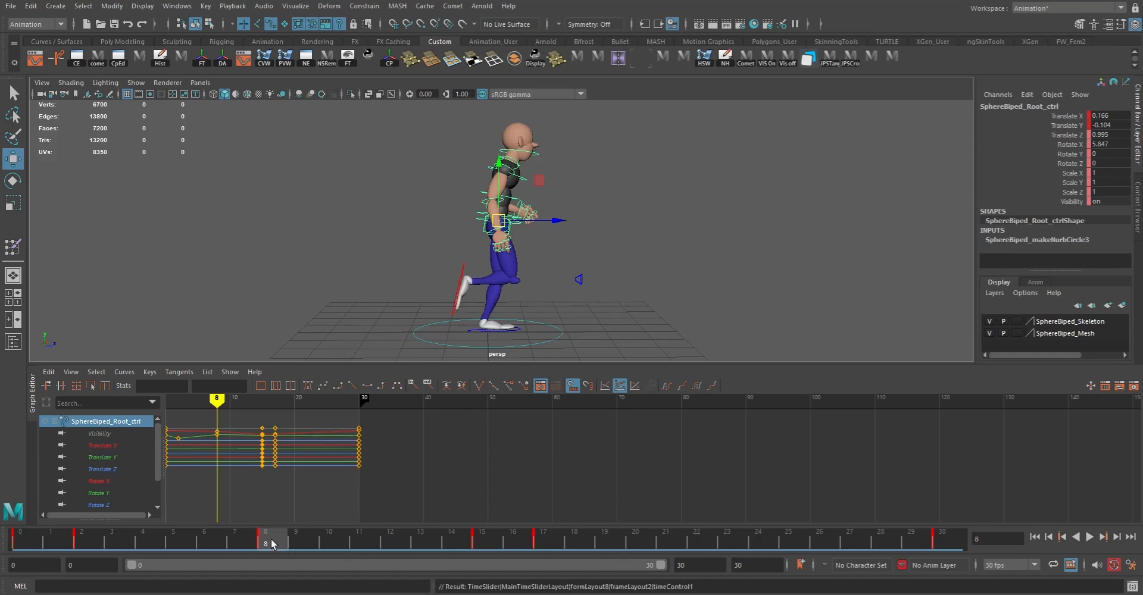
{"action": "left_click", "coordinate": [732, 542]}
{"action": "key", "text": "s"}
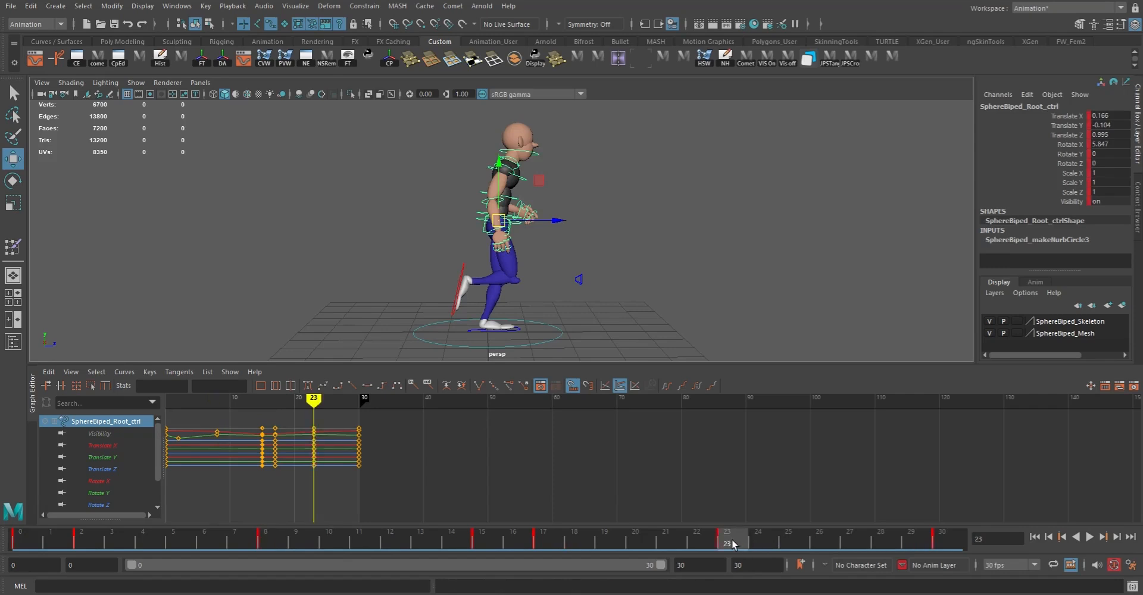
- Key all channels of the root control at frame 8 so they match frame 23
{"action": "left_click", "coordinate": [262, 544]}
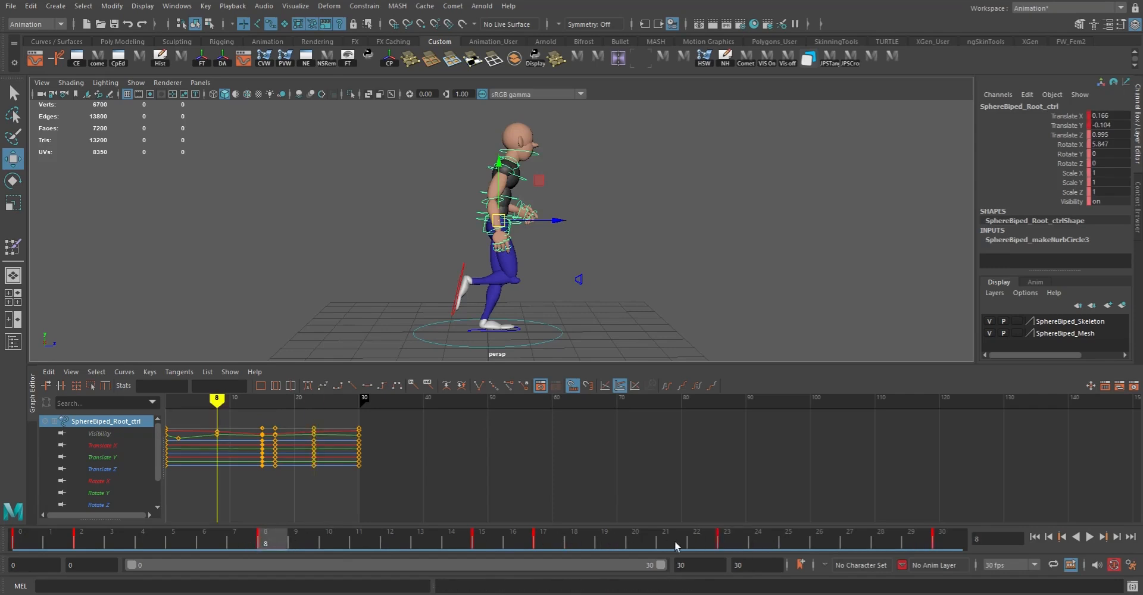
{"action": "left_click", "coordinate": [727, 545]}
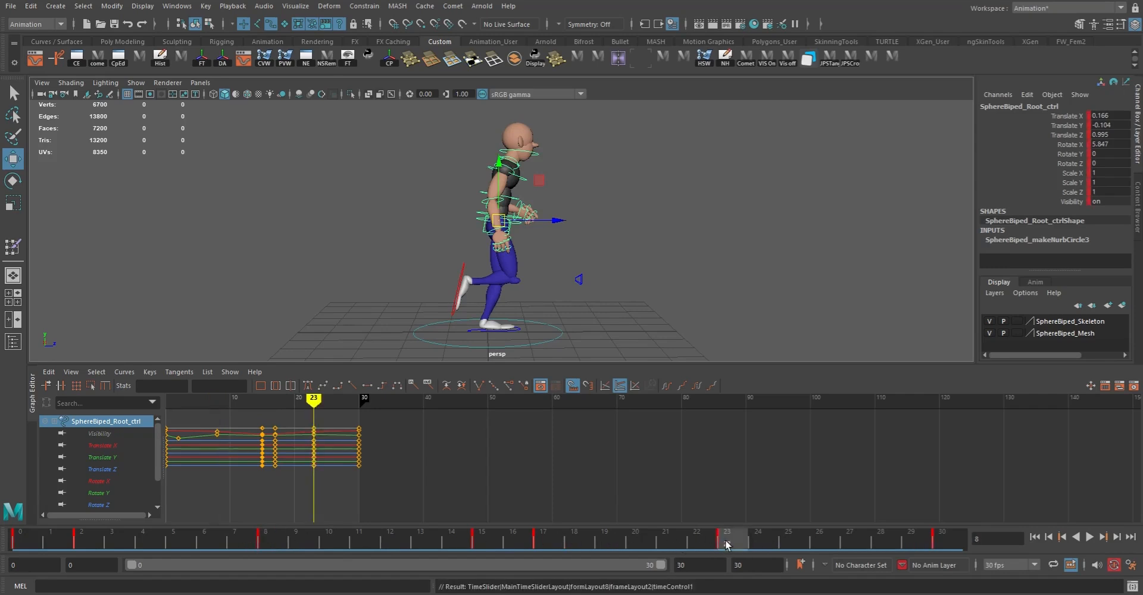
{"action": "left_click", "coordinate": [262, 539]}
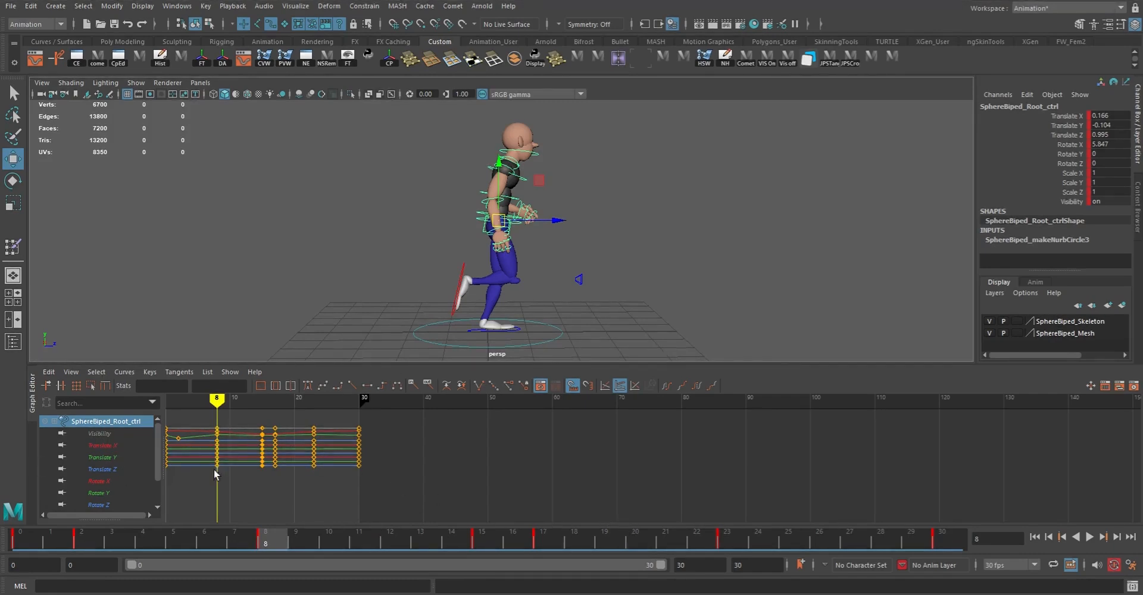
- Try to key the root control's frame 2 pose on all channels at frame 17, and undo that key
{"action": "left_click", "coordinate": [83, 539]}
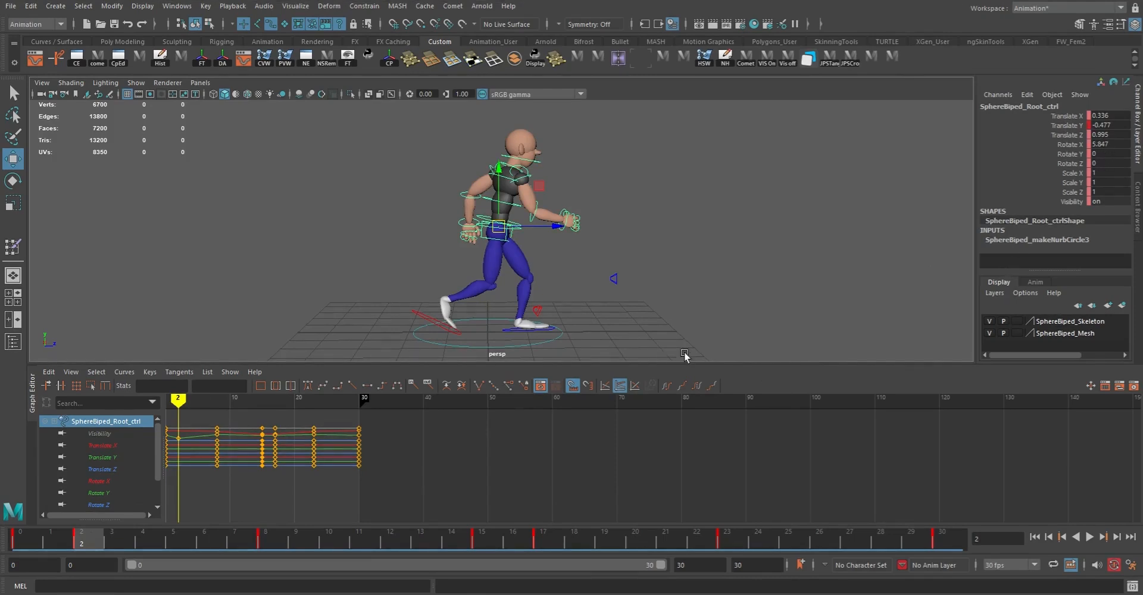
{"action": "left_click", "coordinate": [549, 543]}
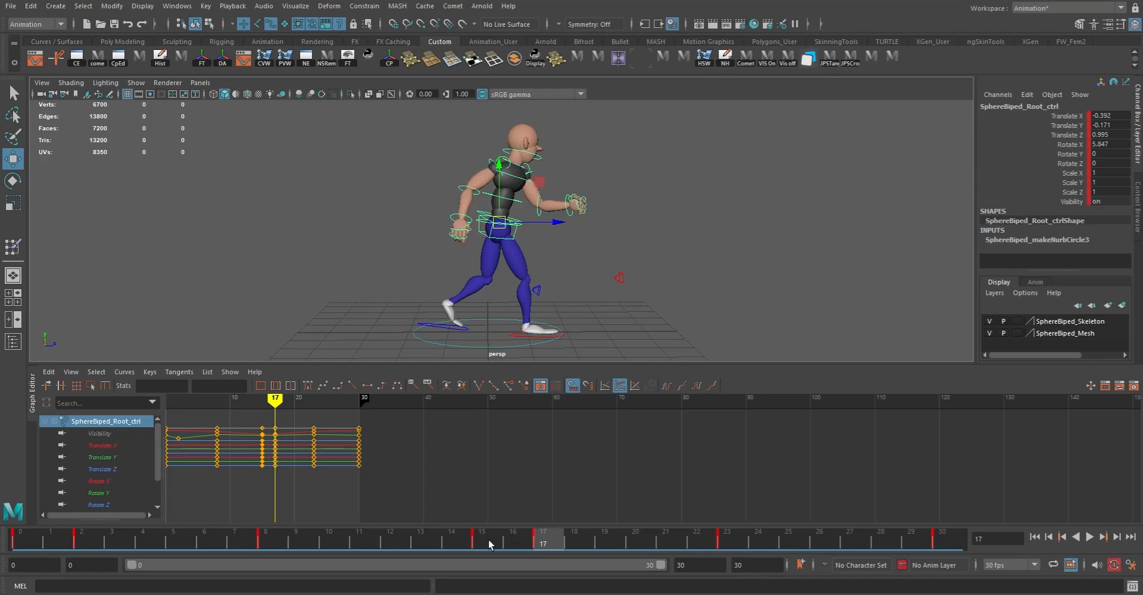
{"action": "left_click", "coordinate": [488, 540]}
{"action": "left_click", "coordinate": [548, 539]}
{"action": "left_click", "coordinate": [82, 540]}
{"action": "left_click", "coordinate": [1075, 125]}
{"action": "left_click", "coordinate": [543, 539]}
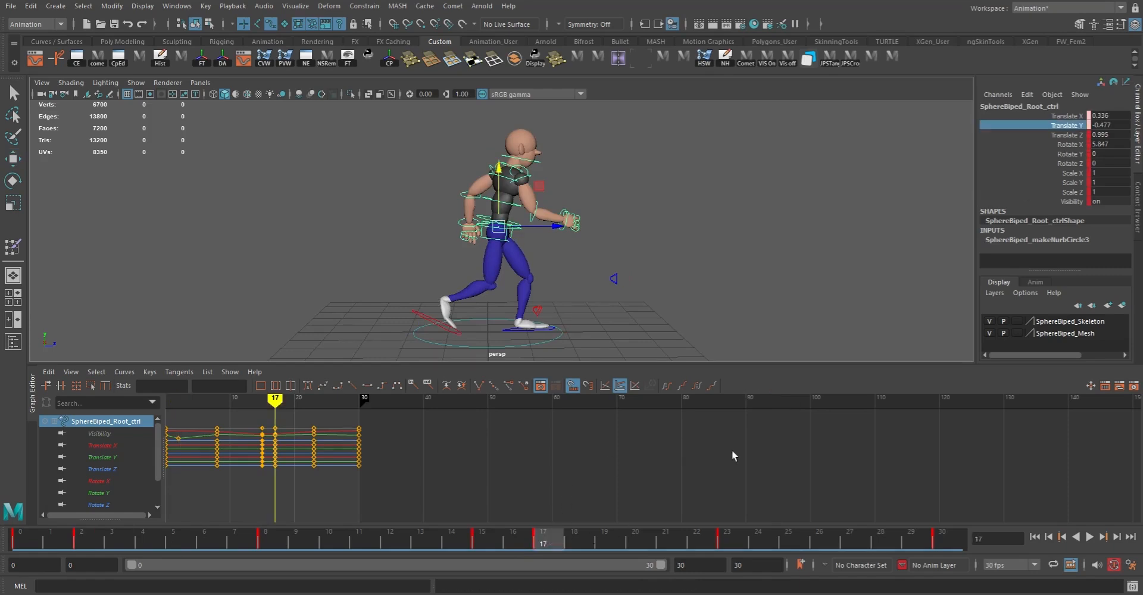
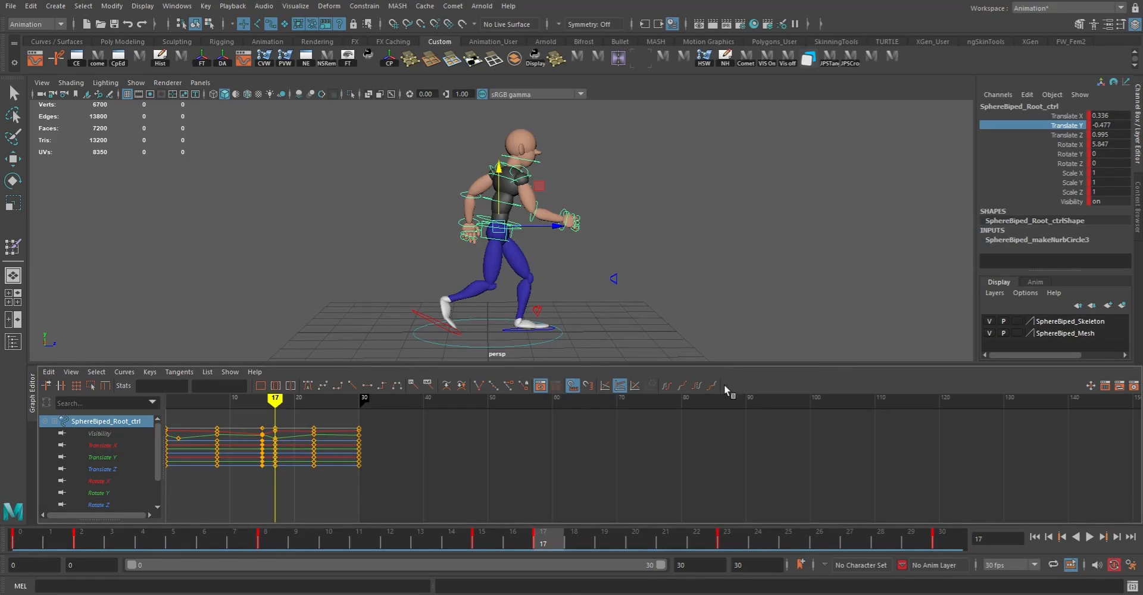
{"action": "key", "text": "ctrl+z"}
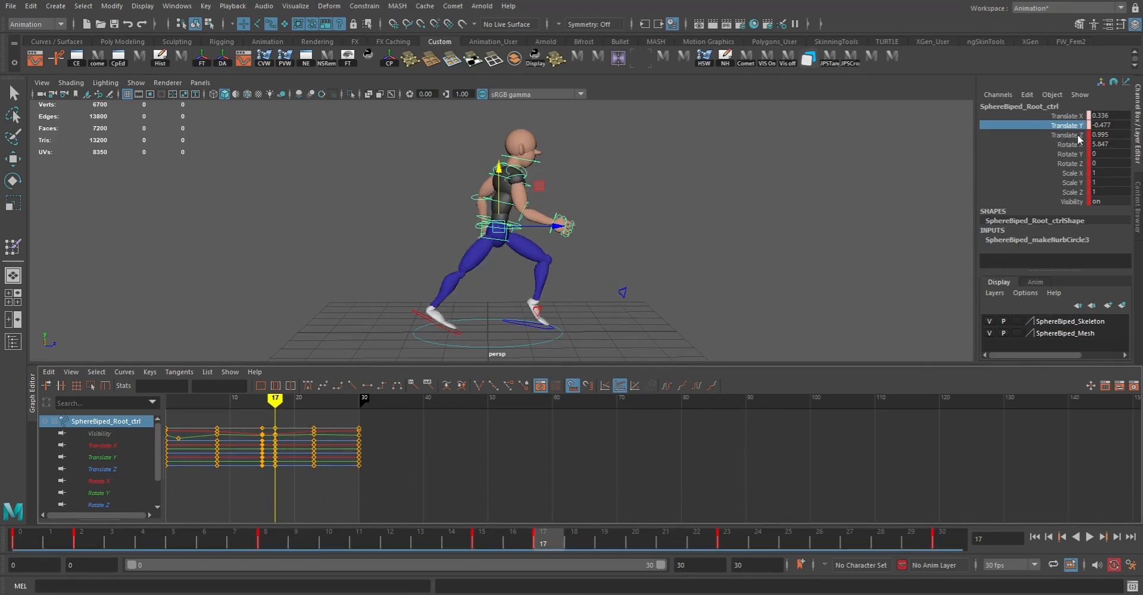
{"action": "left_click_drag", "start_coordinate": [520, 536], "coordinate": [574, 538], "text": "shift"}
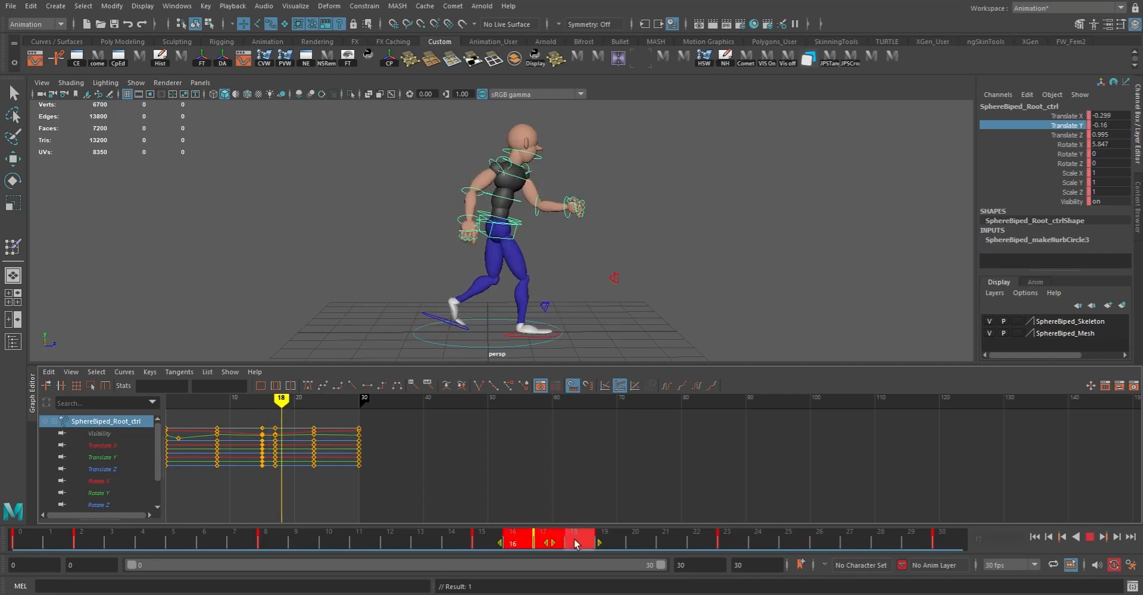
{"action": "right_click", "coordinate": [553, 542]}
{"action": "mouse_move", "coordinate": [601, 380]}
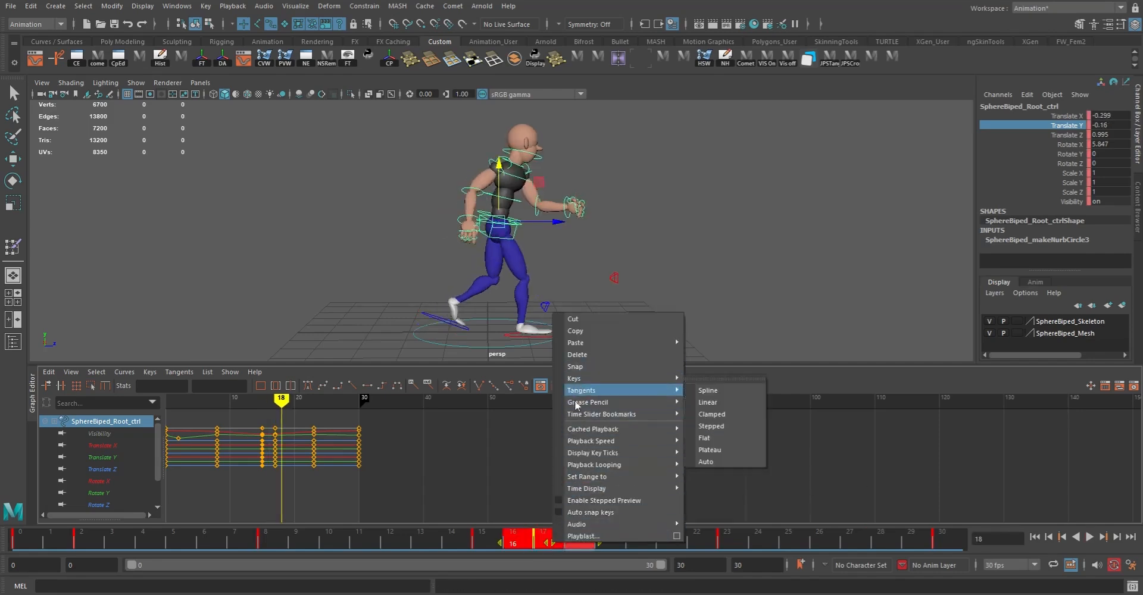
{"action": "left_click", "coordinate": [536, 539]}
{"action": "left_click", "coordinate": [692, 540]}
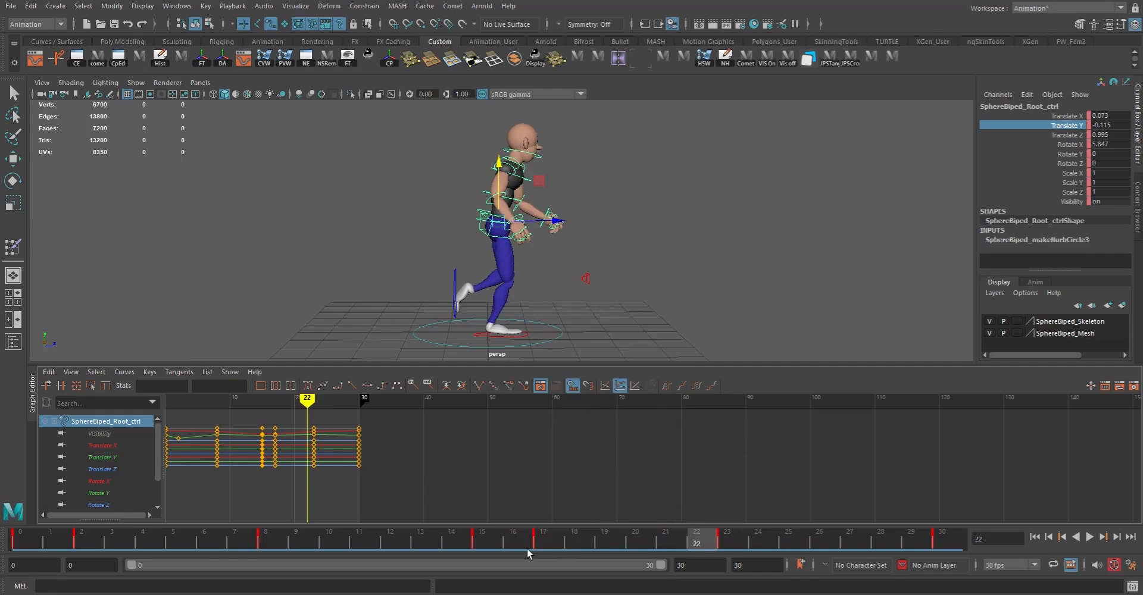
- Paste the copied keys onto the root control around frame 16 with Paste Connect
{"action": "left_click_drag", "start_coordinate": [513, 539], "coordinate": [604, 539], "text": "shift"}
{"action": "right_click", "coordinate": [566, 540]}
{"action": "mouse_move", "coordinate": [569, 343]}
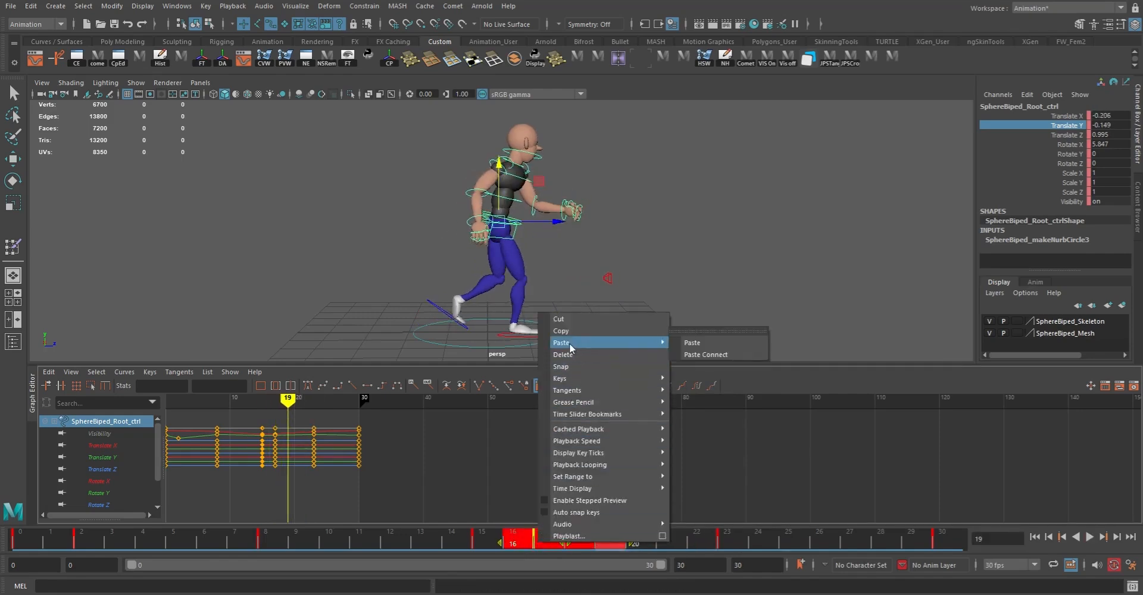
{"action": "left_click", "coordinate": [698, 353]}
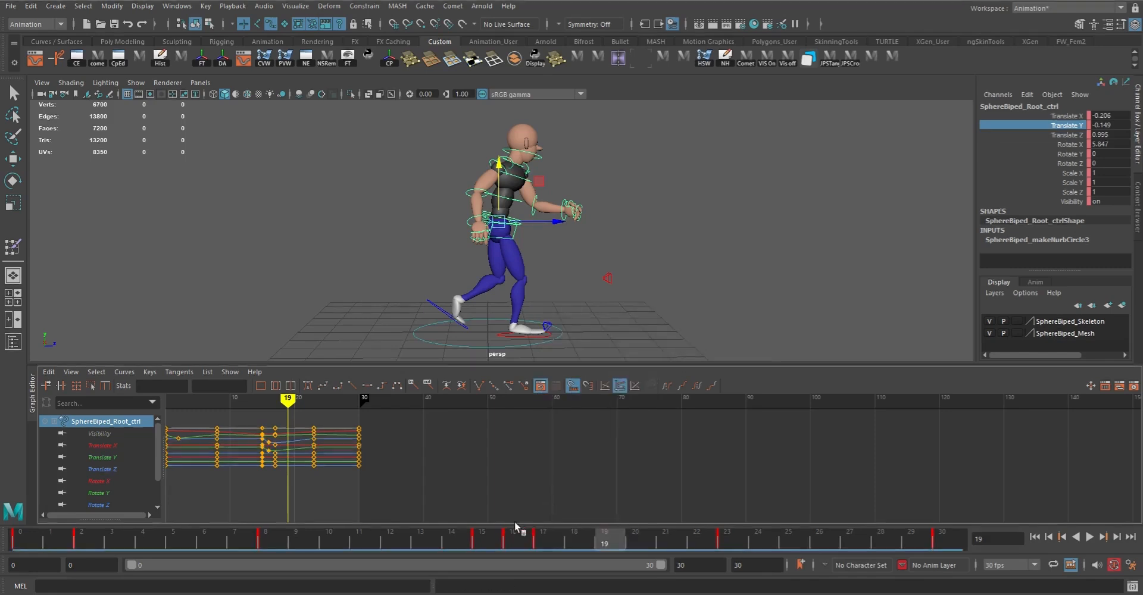
- Delete the root control's keys in the range from frame 16 to frame 18
{"action": "left_click_drag", "start_coordinate": [501, 541], "coordinate": [570, 541], "text": "shift"}
{"action": "right_click", "coordinate": [570, 541]}
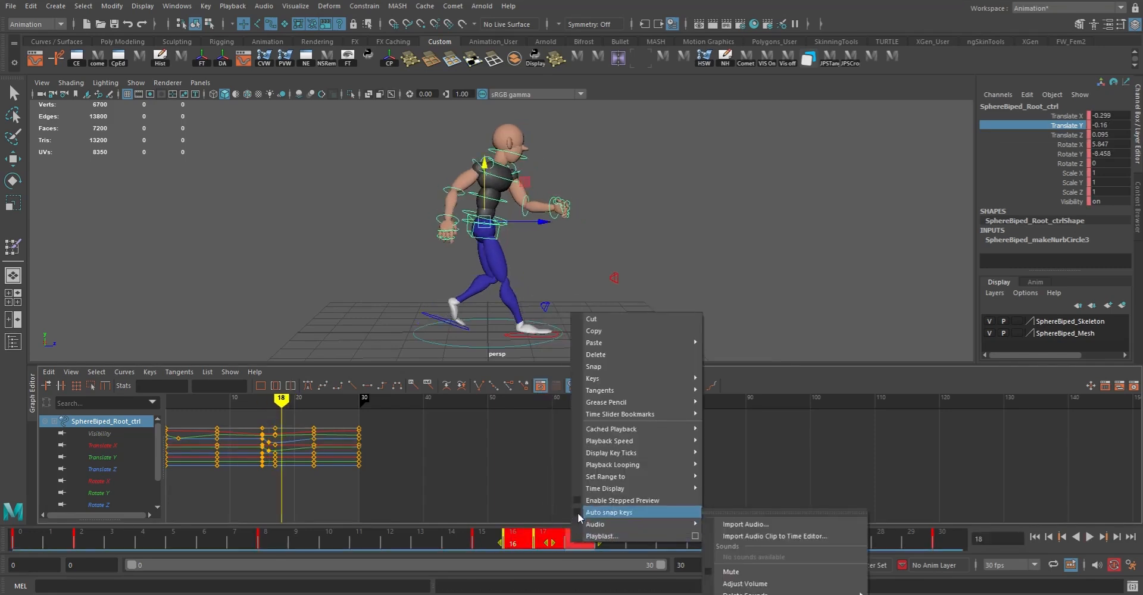
{"action": "left_click", "coordinate": [598, 355]}
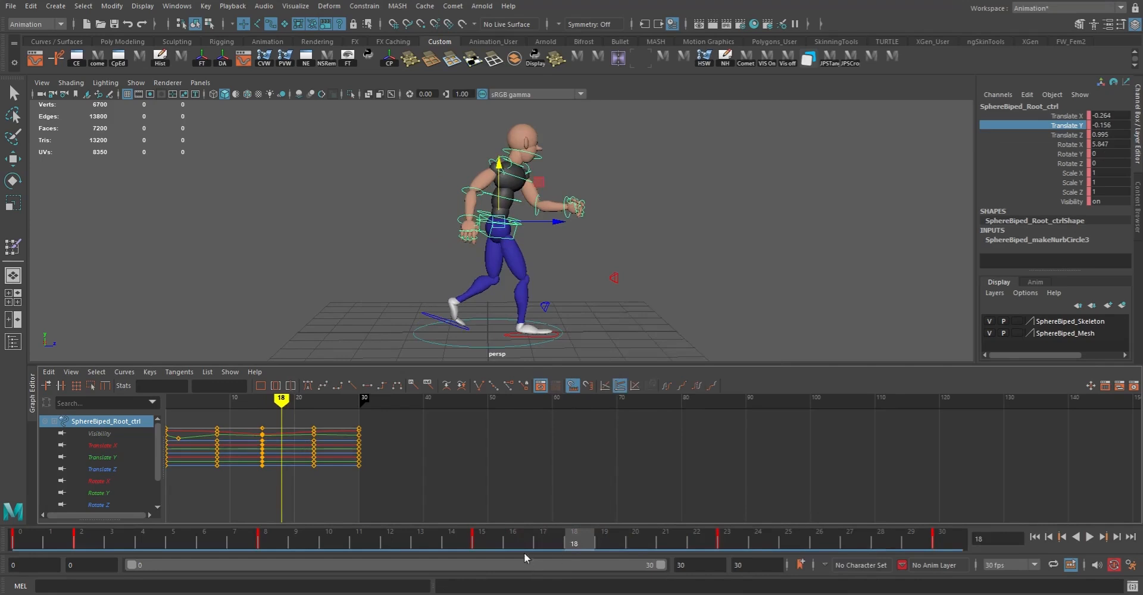
- Carry the root control's frame 2 pose over to frame 17 and key only its Translate Y channel there
{"action": "left_click", "coordinate": [91, 540]}
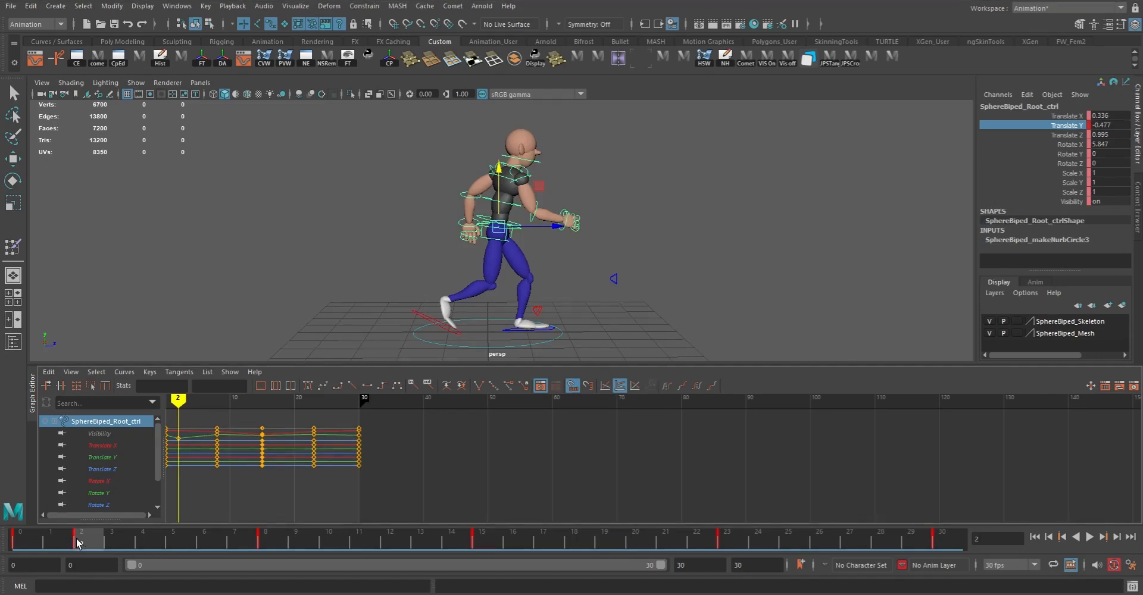
{"action": "left_click", "coordinate": [550, 537]}
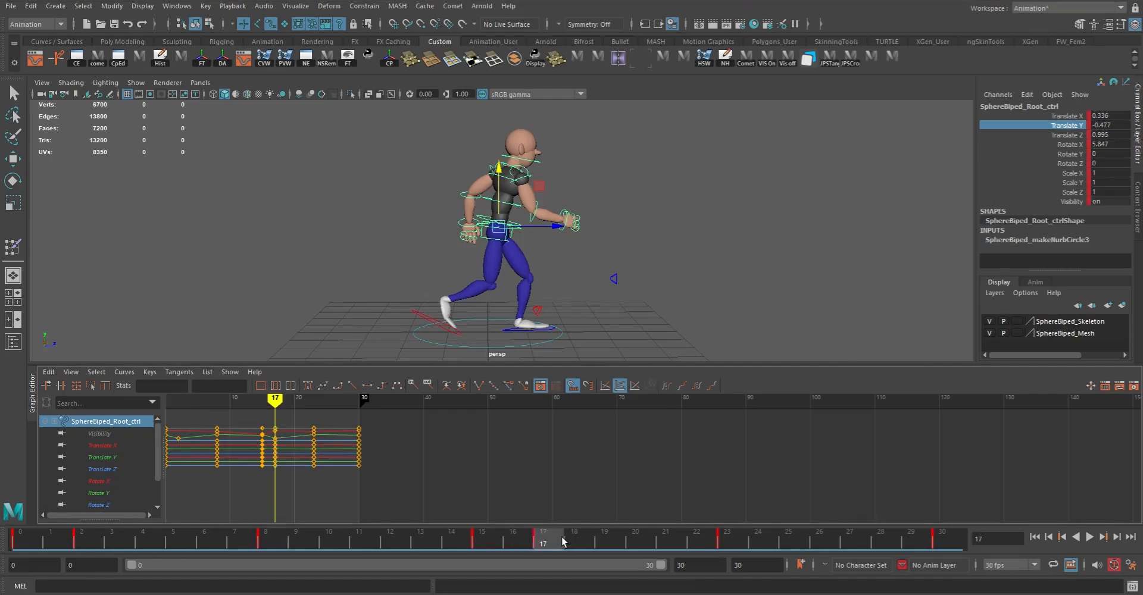
{"action": "key", "text": "ctrl+z"}
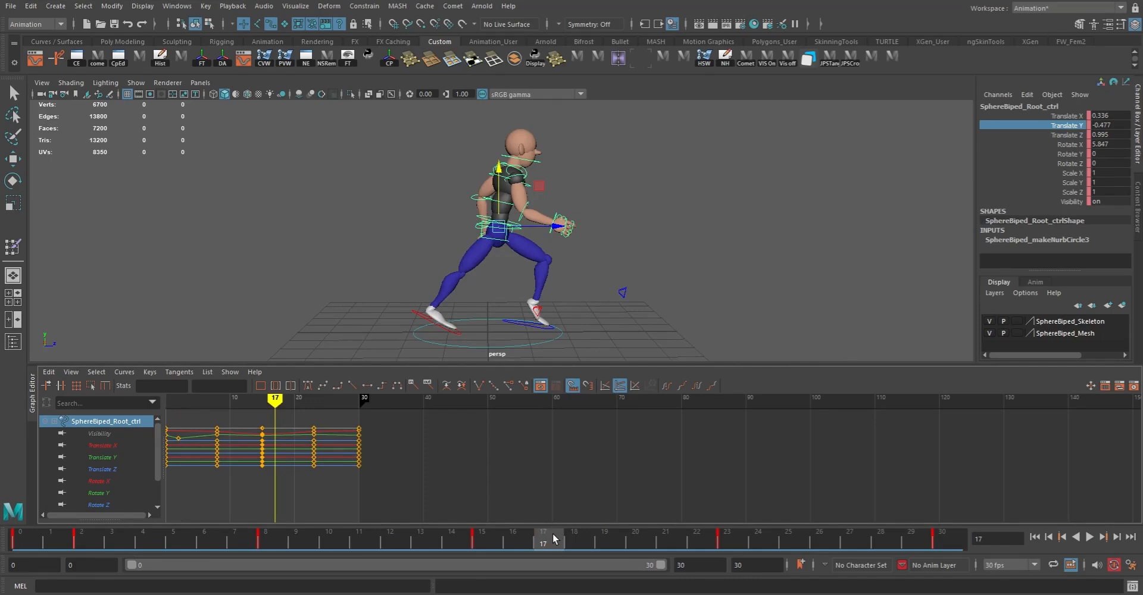
{"action": "right_click", "coordinate": [1075, 126]}
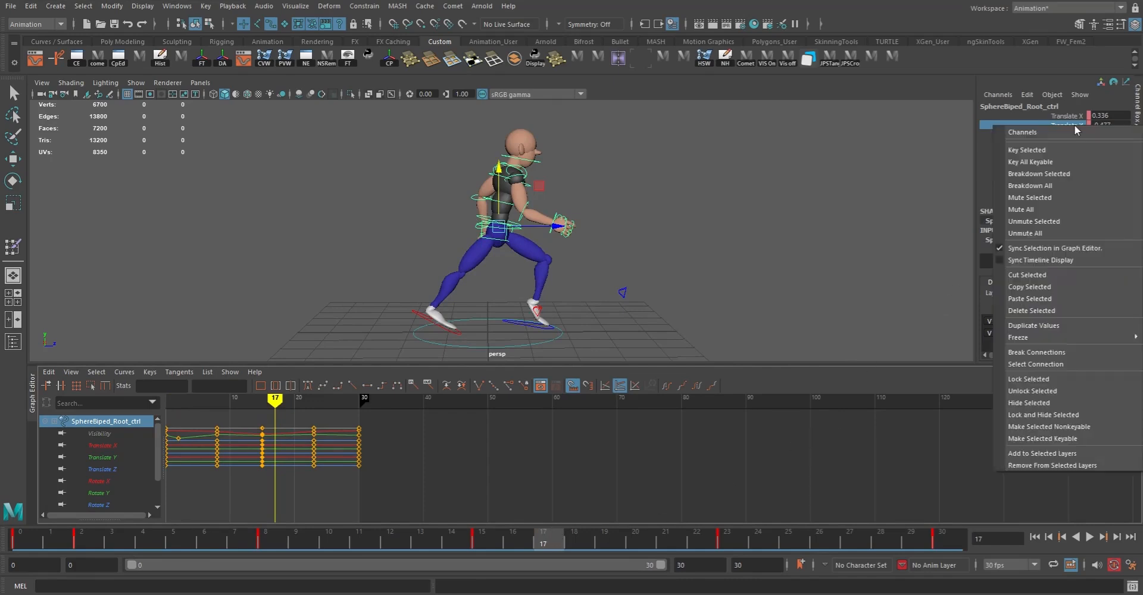
{"action": "left_click", "coordinate": [1041, 152]}
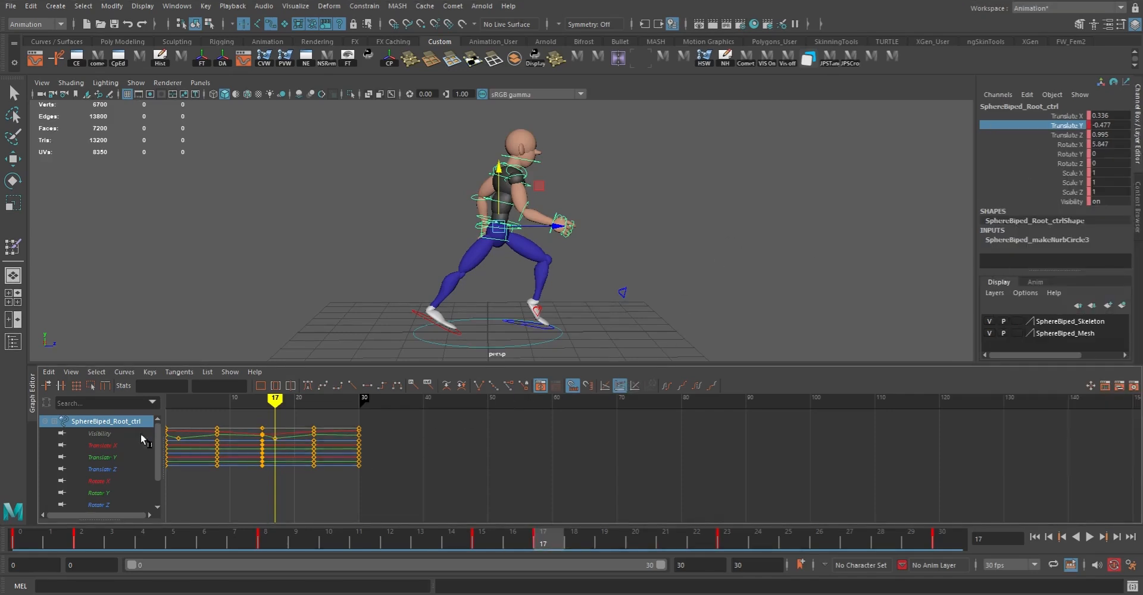
- Isolate the root control's Translate Y curve in the Graph Editor and select all its keys to inspect the tangents
{"action": "left_click", "coordinate": [106, 456]}
{"action": "key", "text": "f"}
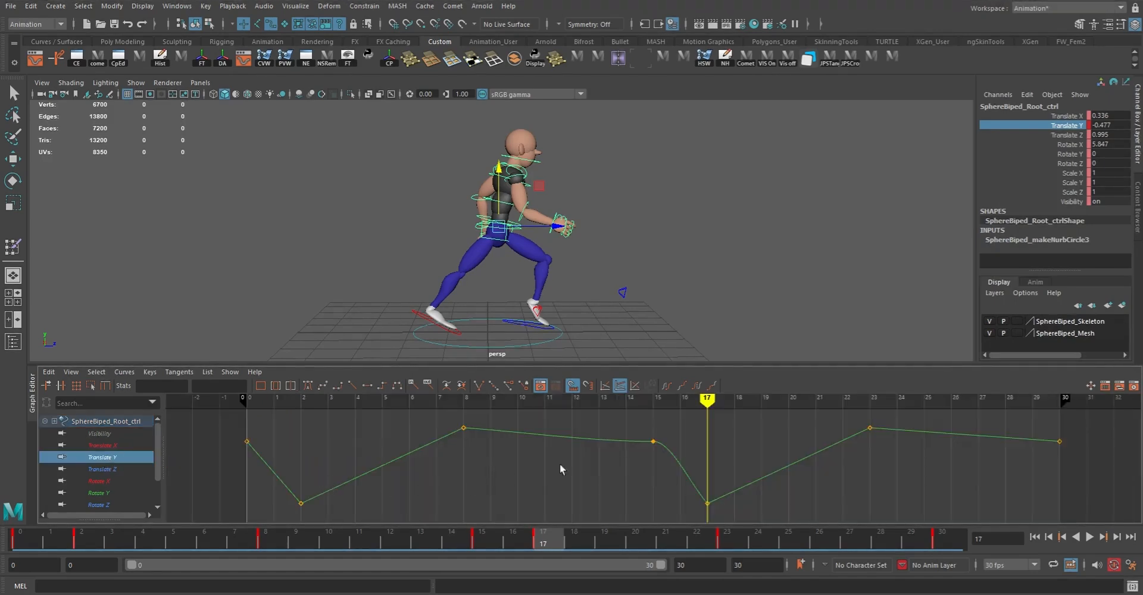
{"action": "right_click_drag", "start_coordinate": [649, 457], "coordinate": [685, 456], "text": "alt"}
{"action": "middle_click_drag", "start_coordinate": [685, 456], "coordinate": [617, 455], "text": "alt"}
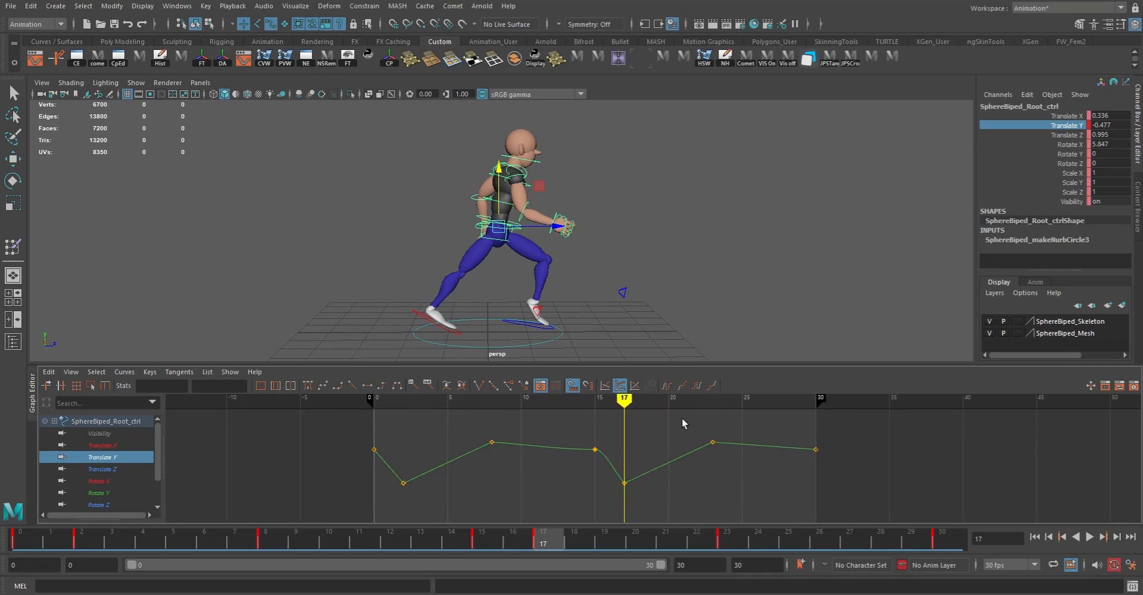
{"action": "left_click_drag", "start_coordinate": [354, 429], "coordinate": [894, 518]}
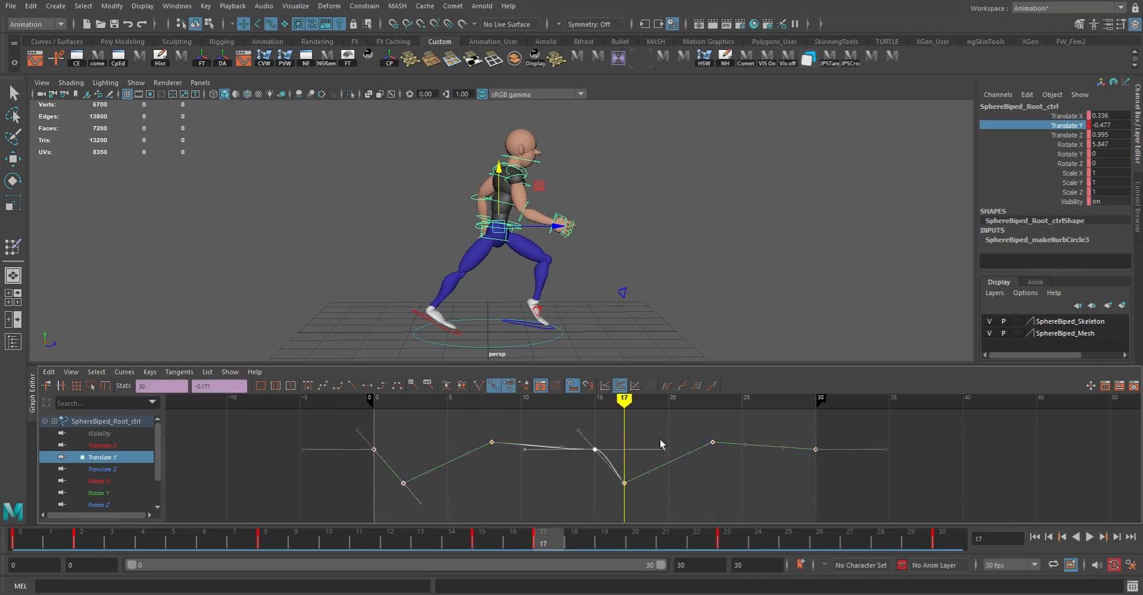
- Select all of the character's controls and apply auto tangents to their animation curves
{"action": "left_click", "coordinate": [110, 423]}
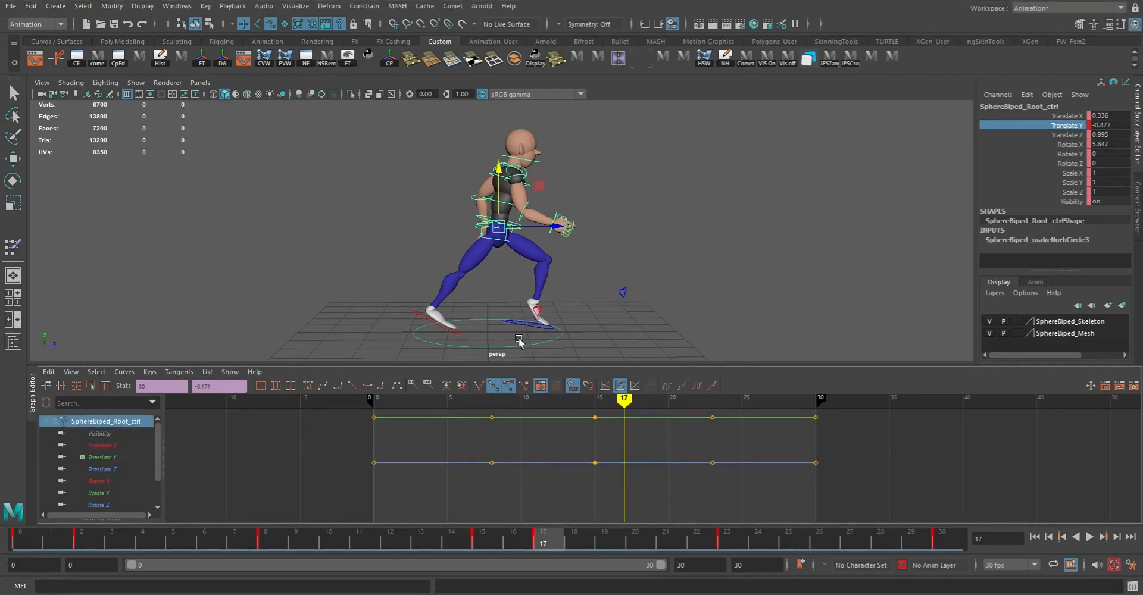
{"action": "left_click_drag", "start_coordinate": [309, 113], "coordinate": [803, 417]}
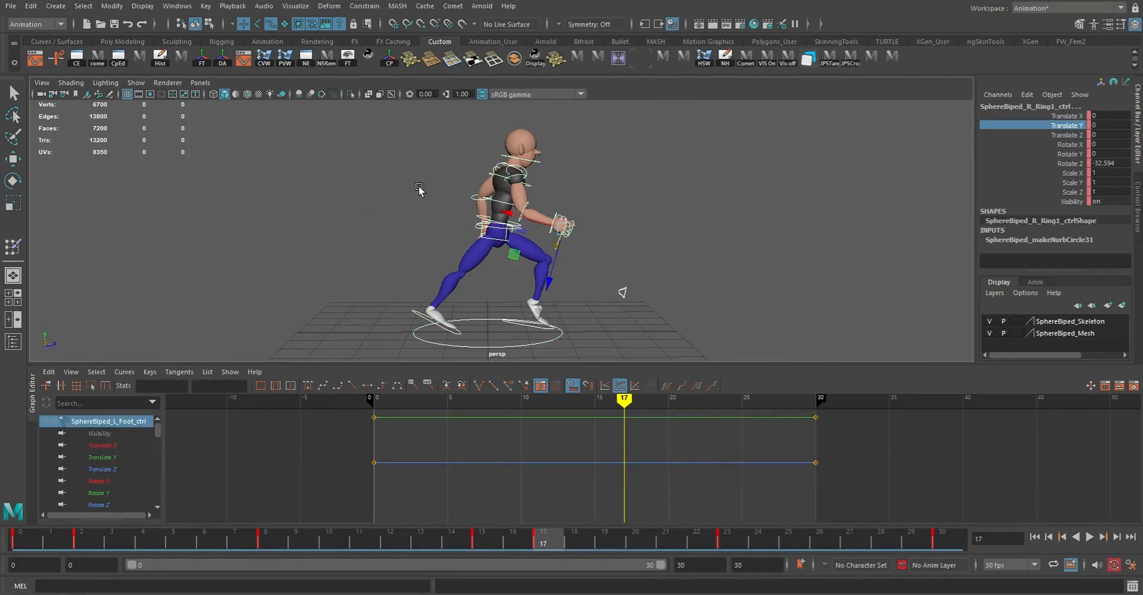
{"action": "left_click", "coordinate": [308, 385]}
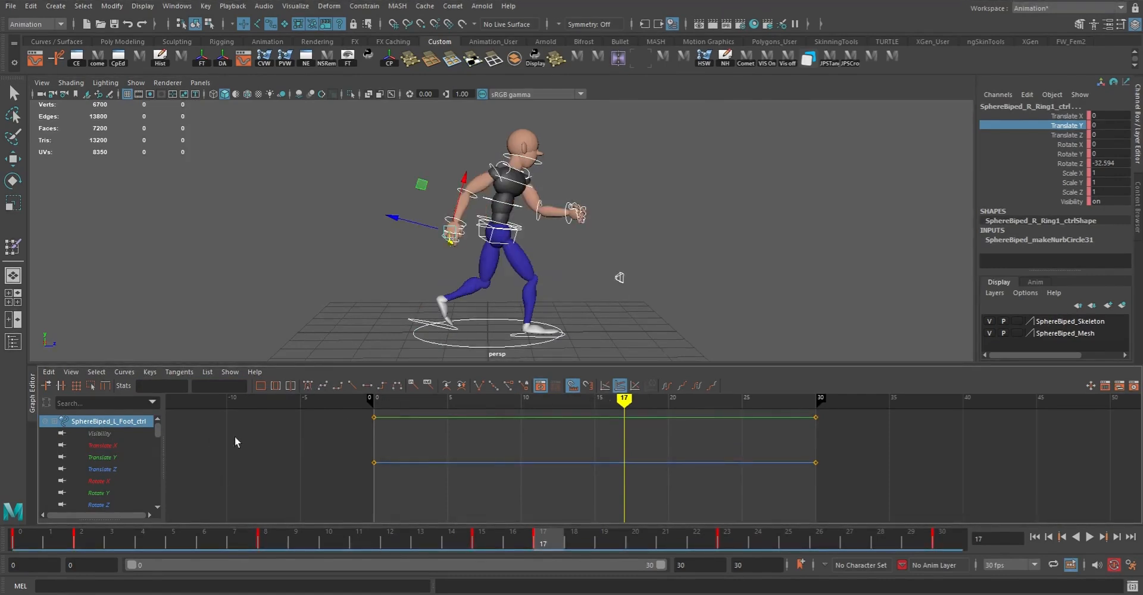
- Set the default in and out tangents for new animation keys to Spline and save the preferences
{"action": "scroll", "coordinate": [600, 448], "scroll_direction": "down", "scroll_amount": 4}
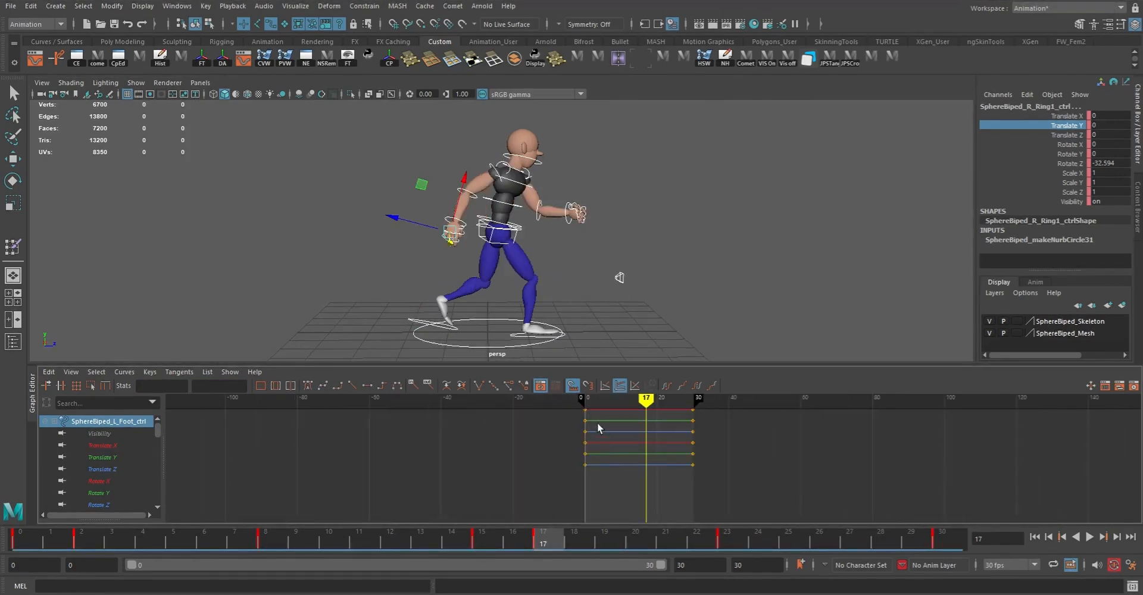
{"action": "left_click", "coordinate": [1131, 566]}
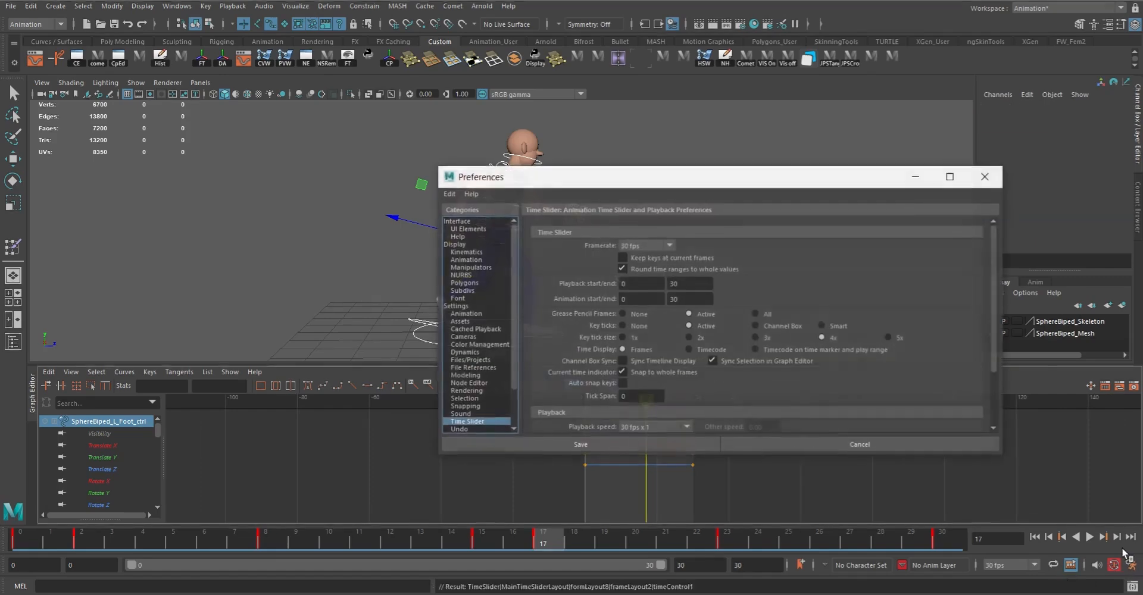
{"action": "left_click", "coordinate": [460, 314]}
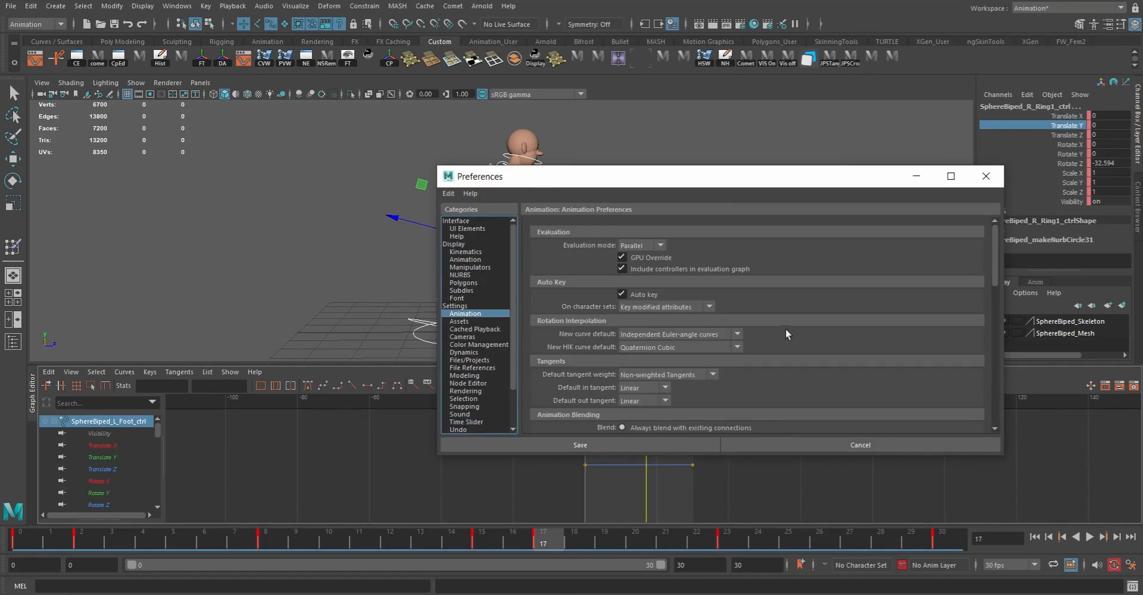
{"action": "left_click", "coordinate": [642, 387]}
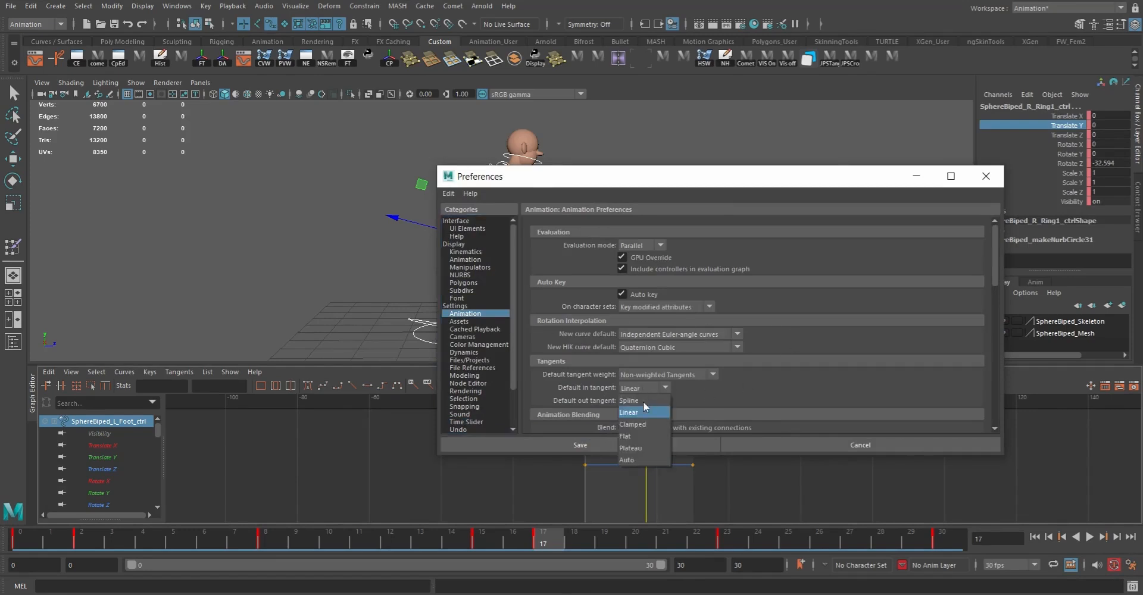
{"action": "left_click", "coordinate": [638, 401]}
{"action": "left_click", "coordinate": [637, 400]}
{"action": "left_click", "coordinate": [633, 410]}
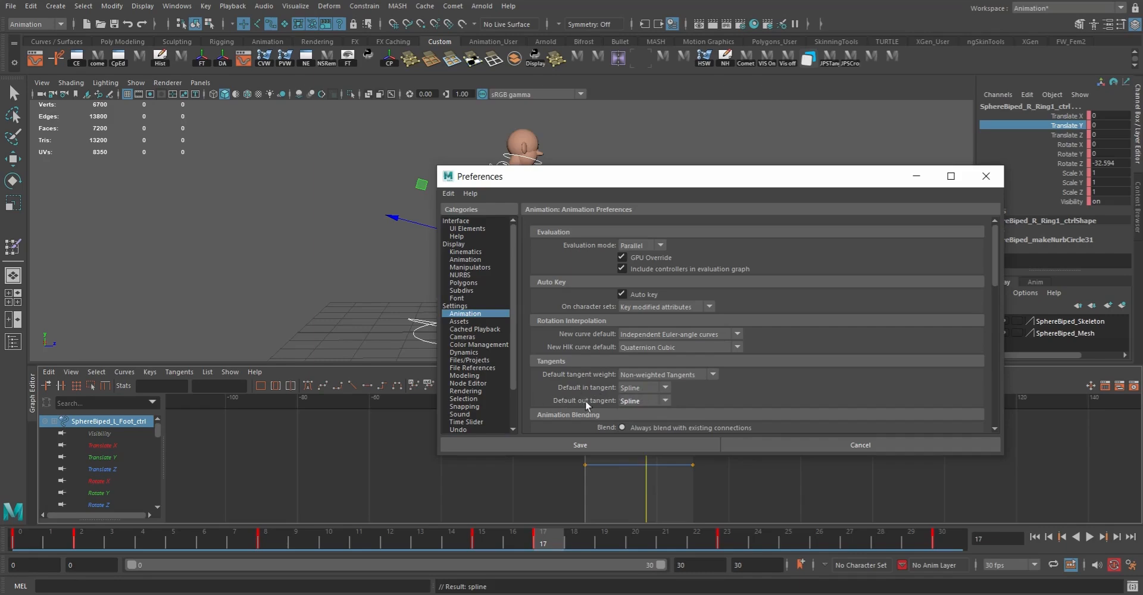
{"action": "left_click", "coordinate": [614, 443]}
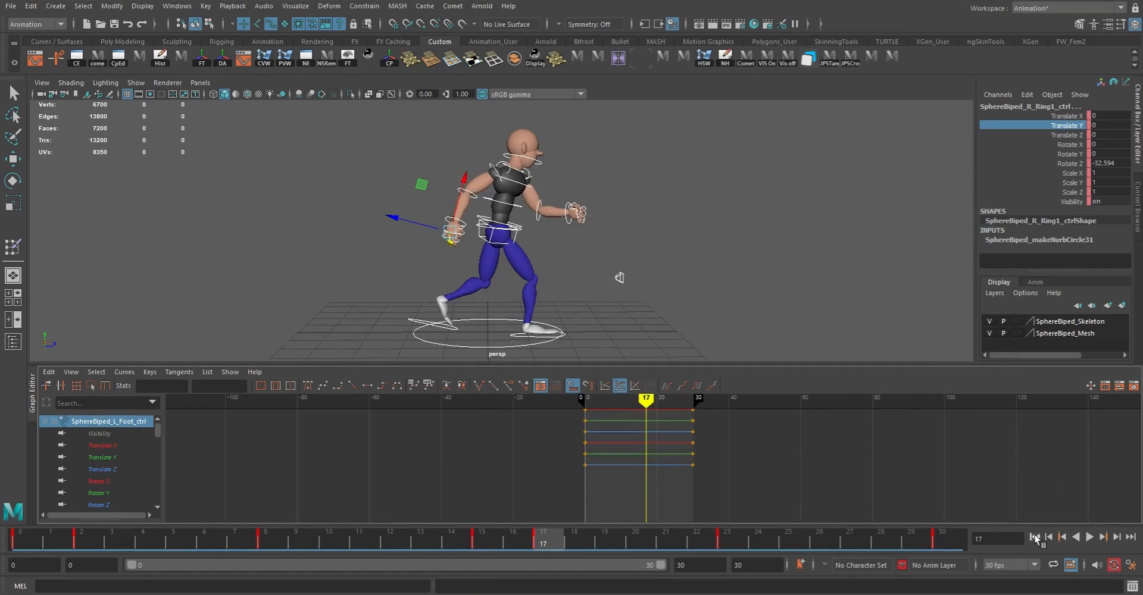
- Play the run cycle from frame 0 and examine the motion from several angles, including the pose at frame 23
{"action": "left_click", "coordinate": [1034, 537]}
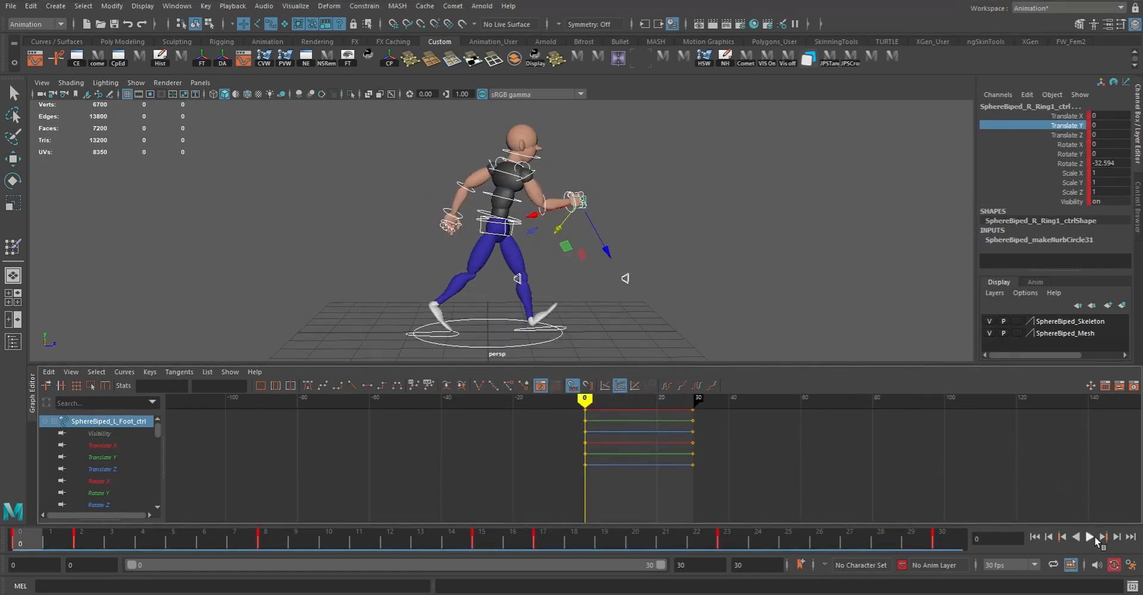
{"action": "middle_click_drag", "start_coordinate": [722, 283], "coordinate": [677, 281], "text": "alt"}
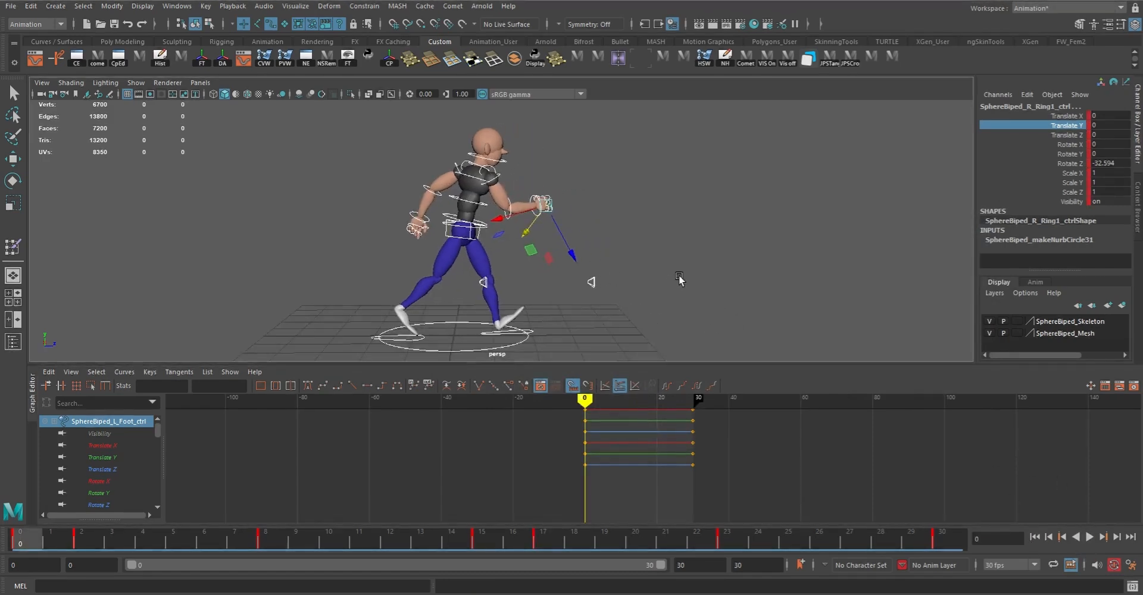
{"action": "left_click_drag", "start_coordinate": [673, 276], "coordinate": [635, 277], "text": "alt"}
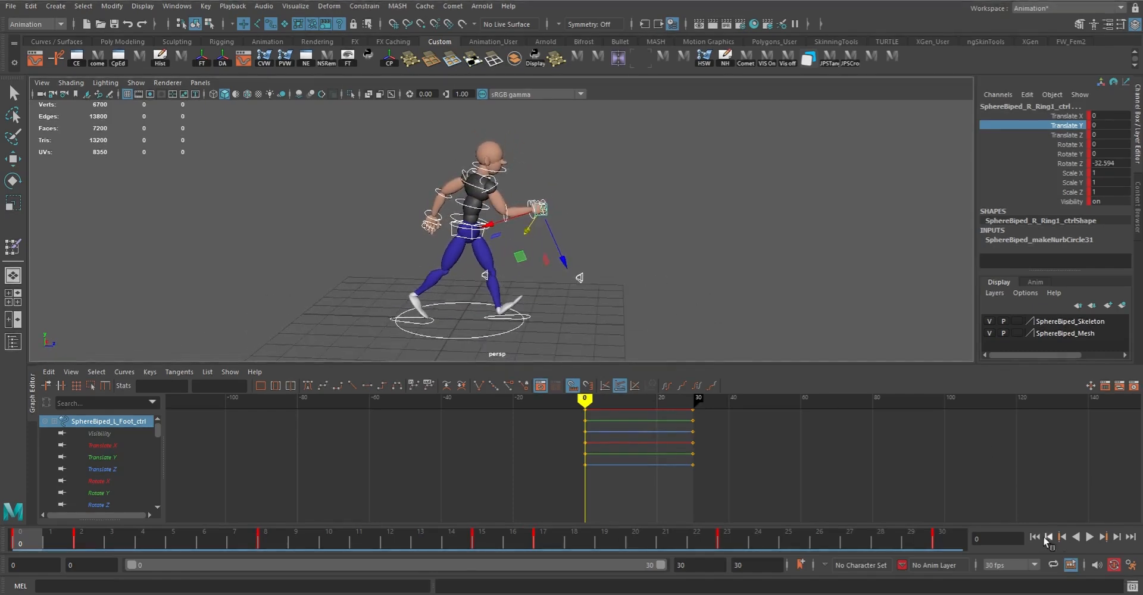
{"action": "left_click", "coordinate": [1089, 537]}
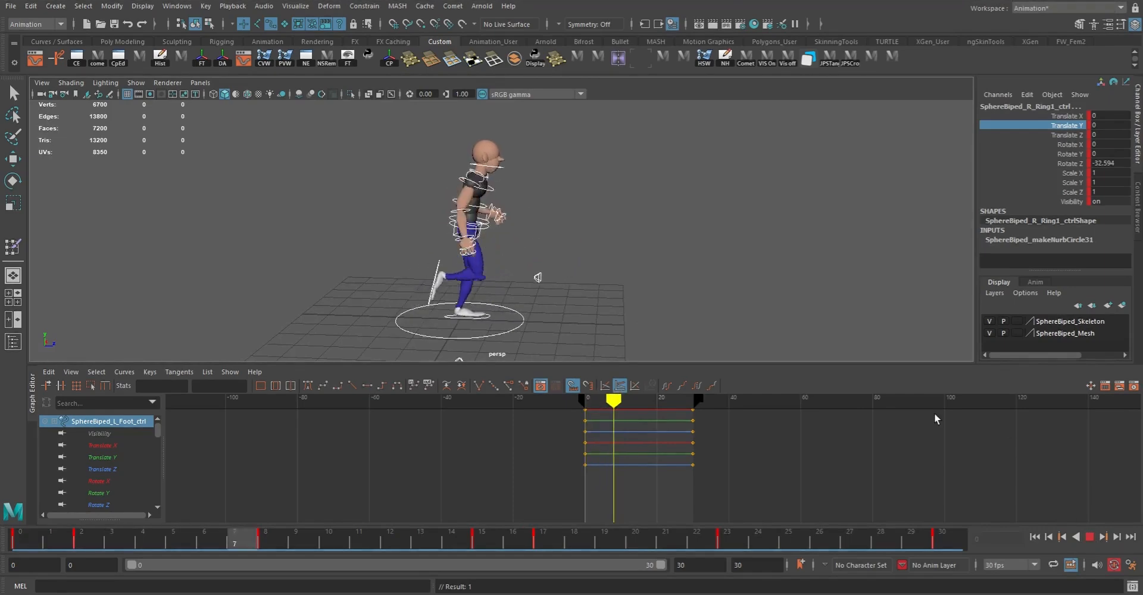
{"action": "mouse_move", "coordinate": [661, 261]}
{"action": "left_mouse_down", "text": "alt"}
{"action": "mouse_move", "coordinate": [568, 263]}
{"action": "mouse_move", "coordinate": [655, 261]}
{"action": "left_mouse_up", "text": "alt"}
{"action": "right_click_drag", "start_coordinate": [655, 262], "coordinate": [792, 324], "text": "alt"}
{"action": "left_click_drag", "start_coordinate": [793, 325], "coordinate": [860, 327], "text": "alt"}
{"action": "right_click_drag", "start_coordinate": [859, 327], "coordinate": [663, 291], "text": "alt"}
{"action": "left_click_drag", "start_coordinate": [663, 291], "coordinate": [519, 296], "text": "alt"}
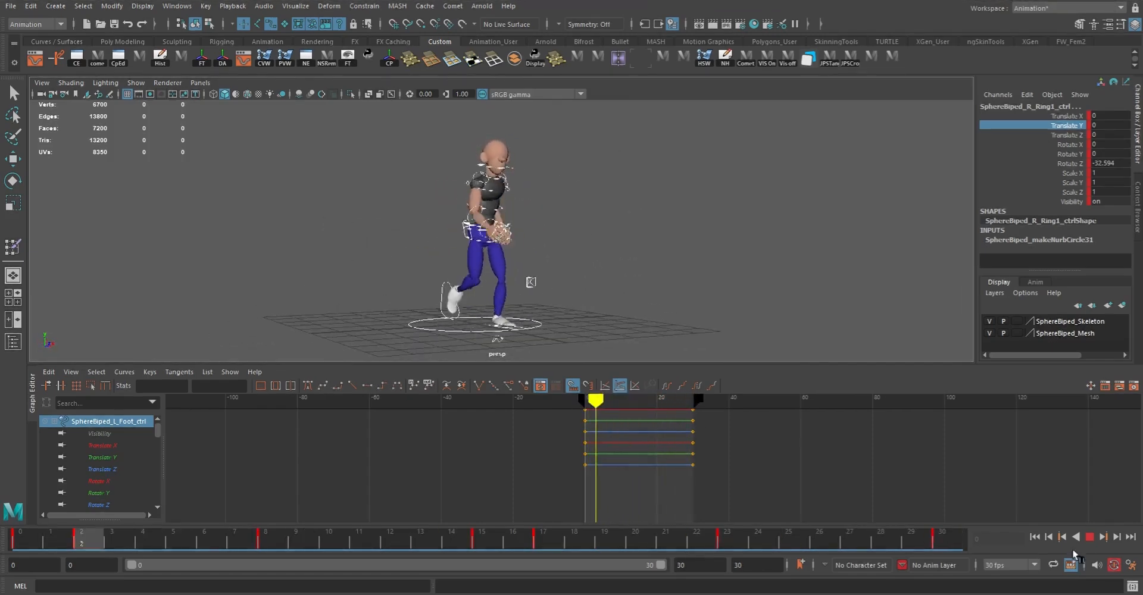
{"action": "left_click", "coordinate": [1089, 537]}
{"action": "left_click", "coordinate": [16, 542]}
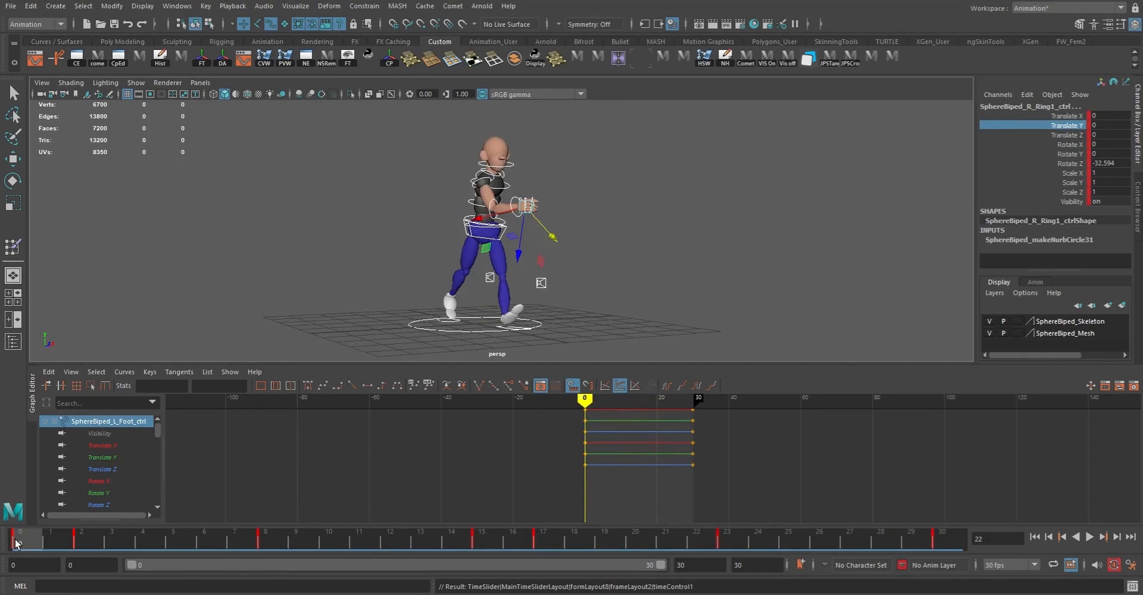
{"action": "key", "text": "alt+v"}
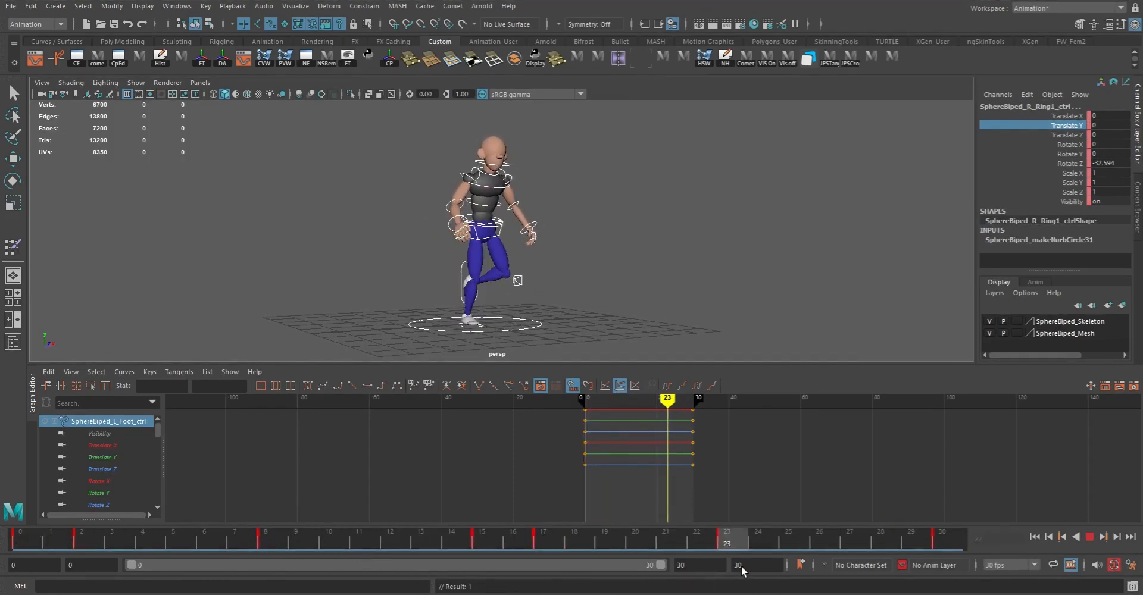
{"action": "mouse_move", "coordinate": [712, 557]}
{"action": "left_mouse_down"}
{"action": "mouse_move", "coordinate": [752, 554]}
{"action": "mouse_move", "coordinate": [728, 553]}
{"action": "left_mouse_up"}
{"action": "left_click_drag", "start_coordinate": [638, 268], "coordinate": [551, 209], "text": "alt"}
{"action": "key", "text": "q"}
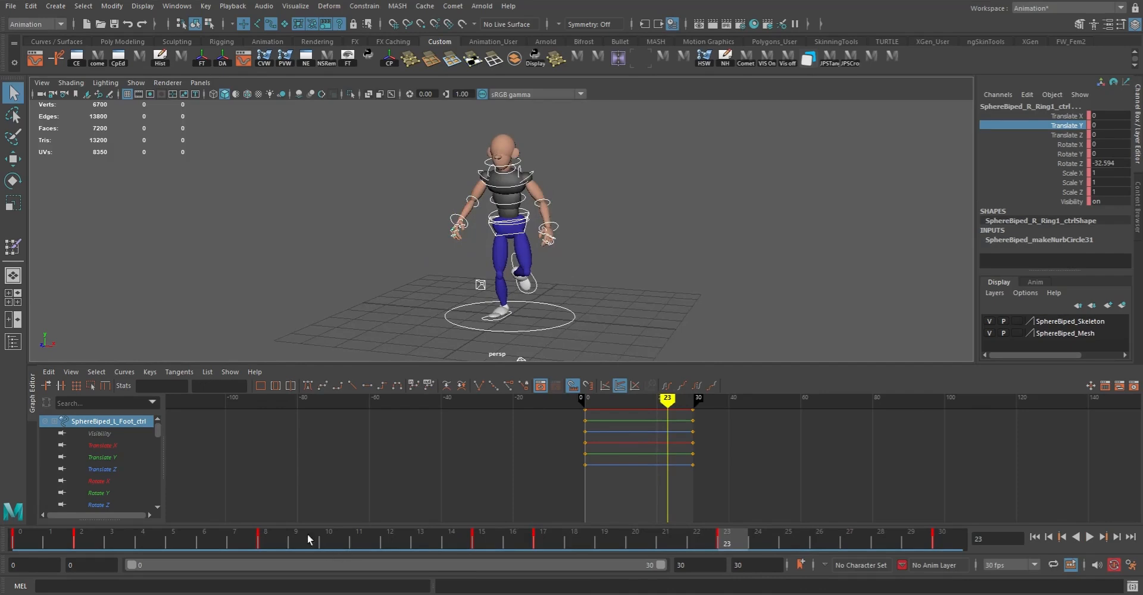
- Select the left arm controls from clavicle to hand and copy their keys at frame 8
{"action": "left_click", "coordinate": [270, 540]}
{"action": "left_click_drag", "start_coordinate": [613, 219], "coordinate": [622, 216], "text": "alt"}
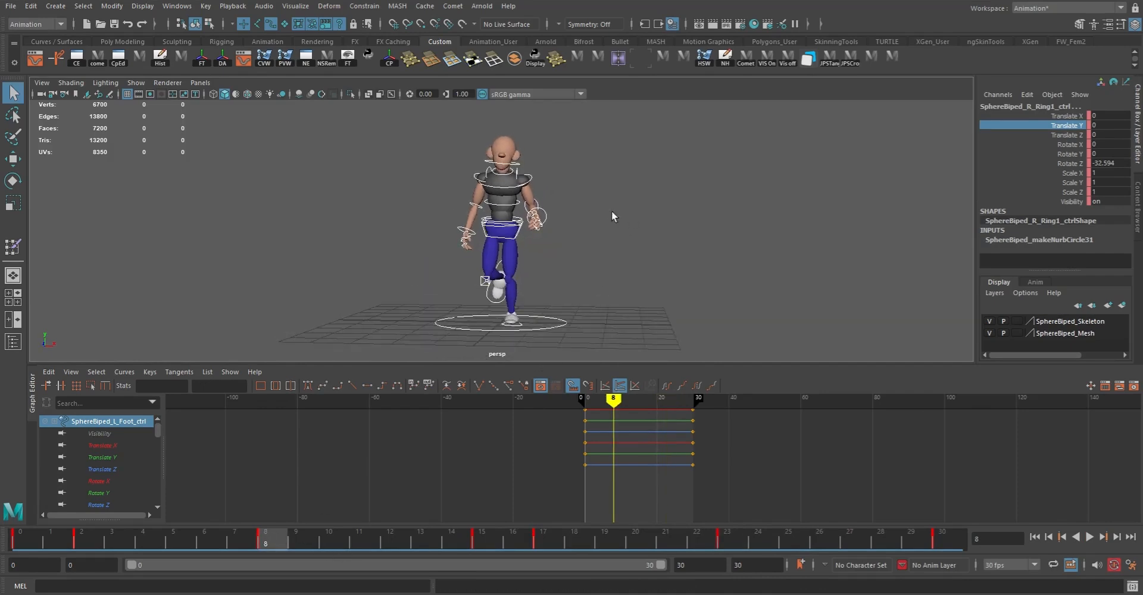
{"action": "left_click", "coordinate": [531, 181]}
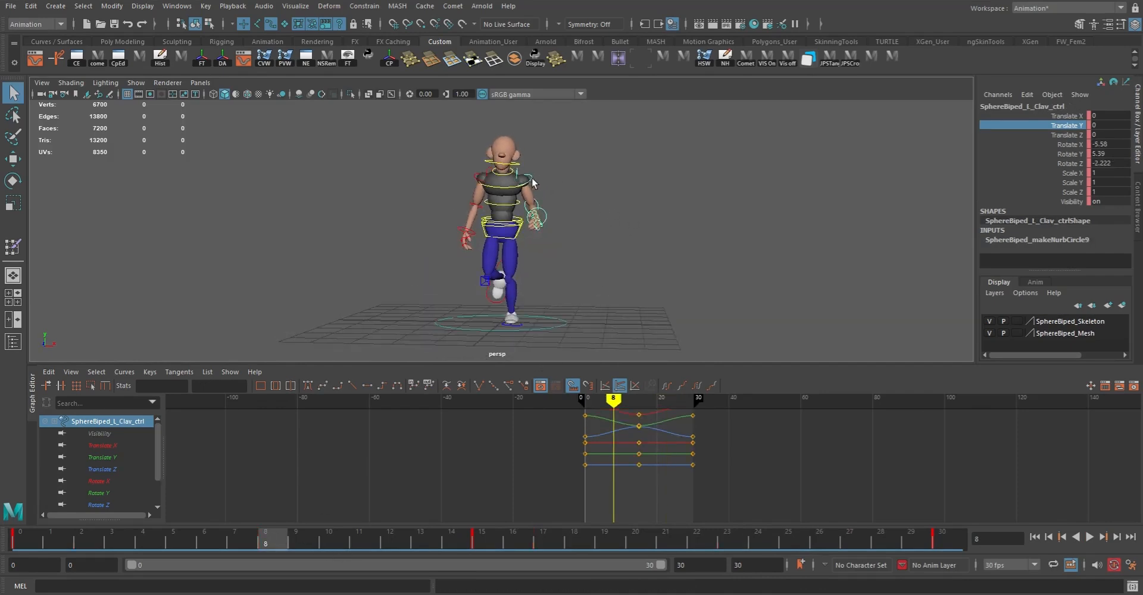
{"action": "left_click", "coordinate": [530, 179], "text": "shift"}
{"action": "left_click_drag", "start_coordinate": [543, 208], "coordinate": [595, 283], "text": "alt"}
{"action": "right_click_drag", "start_coordinate": [594, 279], "coordinate": [644, 261], "text": "alt"}
{"action": "left_click", "coordinate": [553, 158], "text": "shift"}
{"action": "left_click", "coordinate": [573, 194], "text": "shift"}
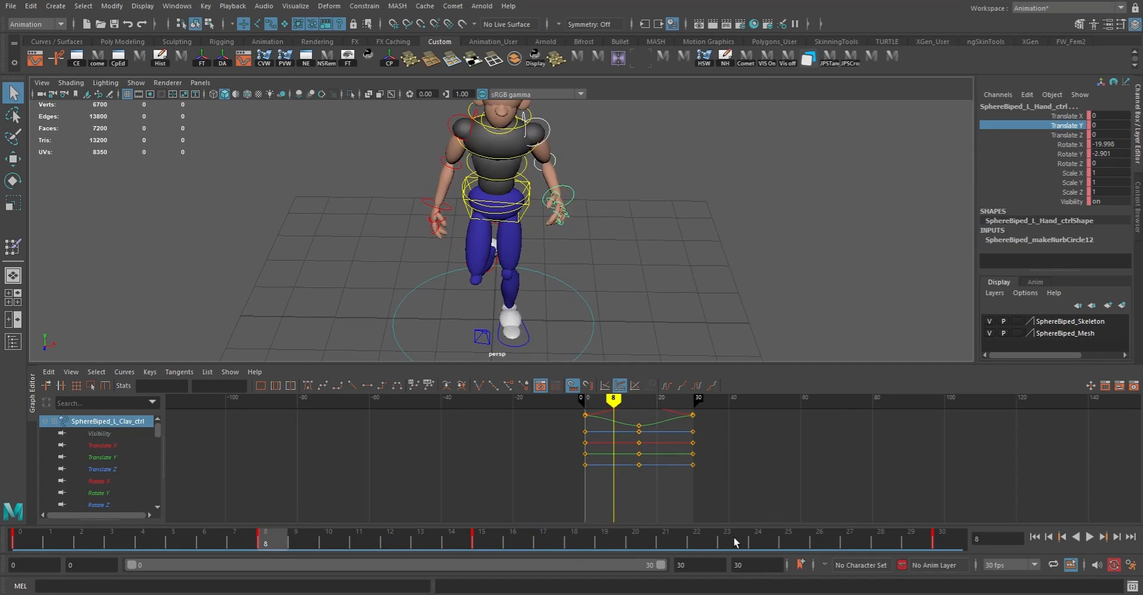
{"action": "right_click", "coordinate": [268, 536]}
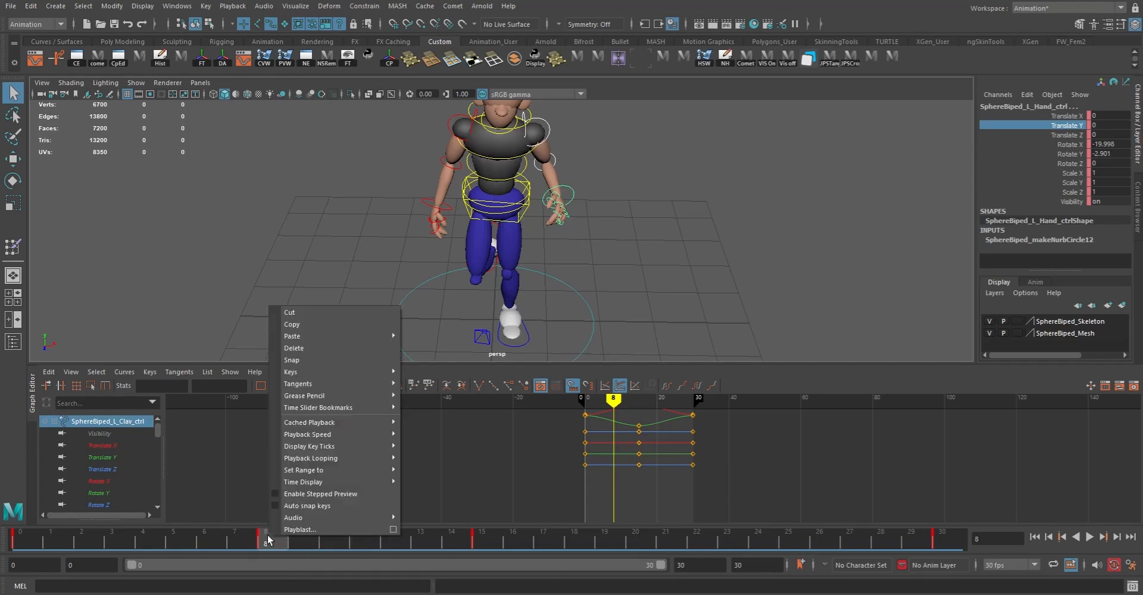
{"action": "left_click", "coordinate": [293, 323]}
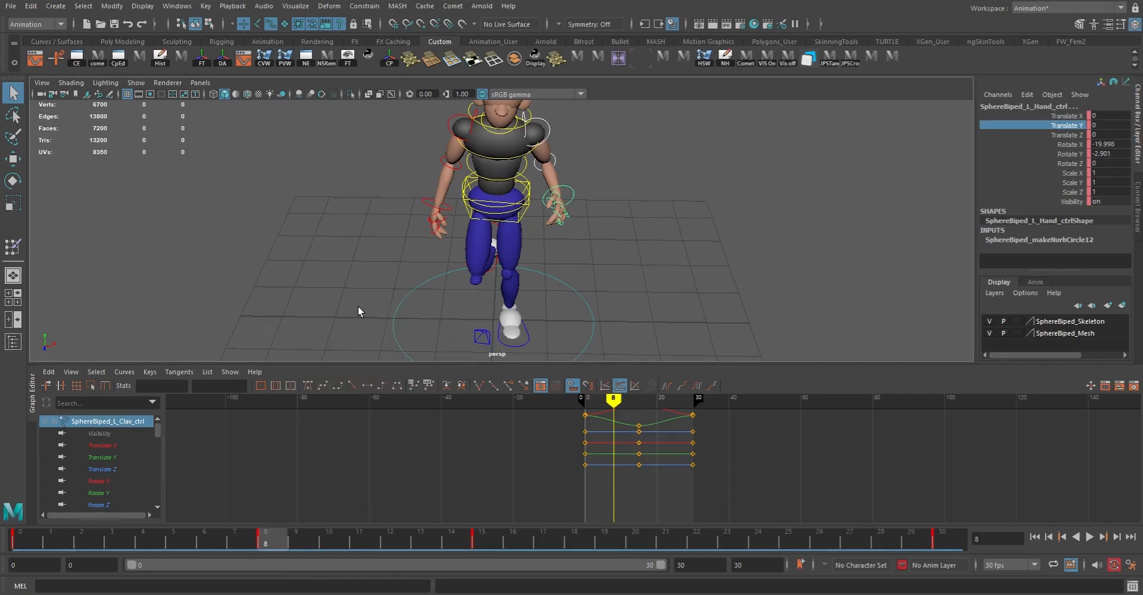
- Try to paste the copied left-arm keys onto the right arm's clavicle-to-hand controls at frame 23
{"action": "left_click", "coordinate": [467, 124]}
{"action": "left_click", "coordinate": [442, 162]}
{"action": "left_click", "coordinate": [442, 160], "text": "shift"}
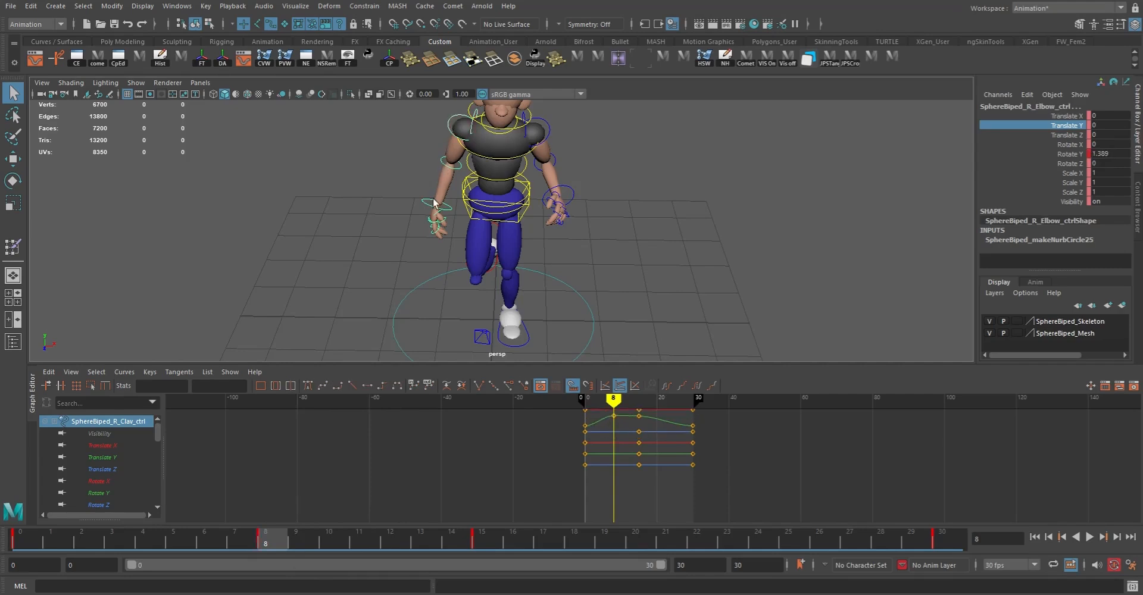
{"action": "left_click", "coordinate": [423, 201], "text": "shift"}
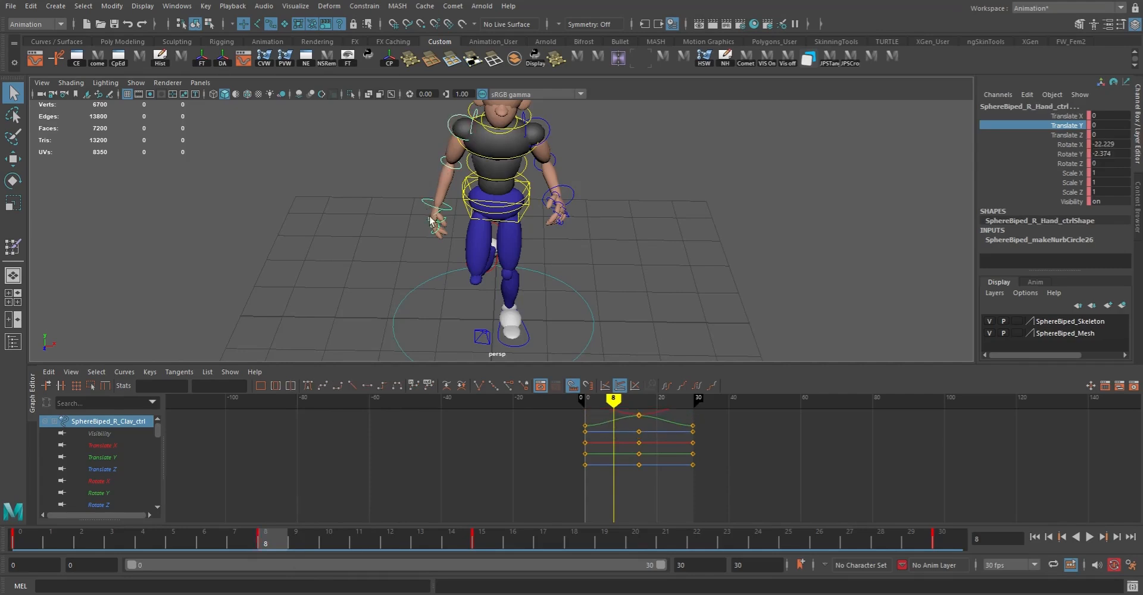
{"action": "left_click", "coordinate": [731, 538]}
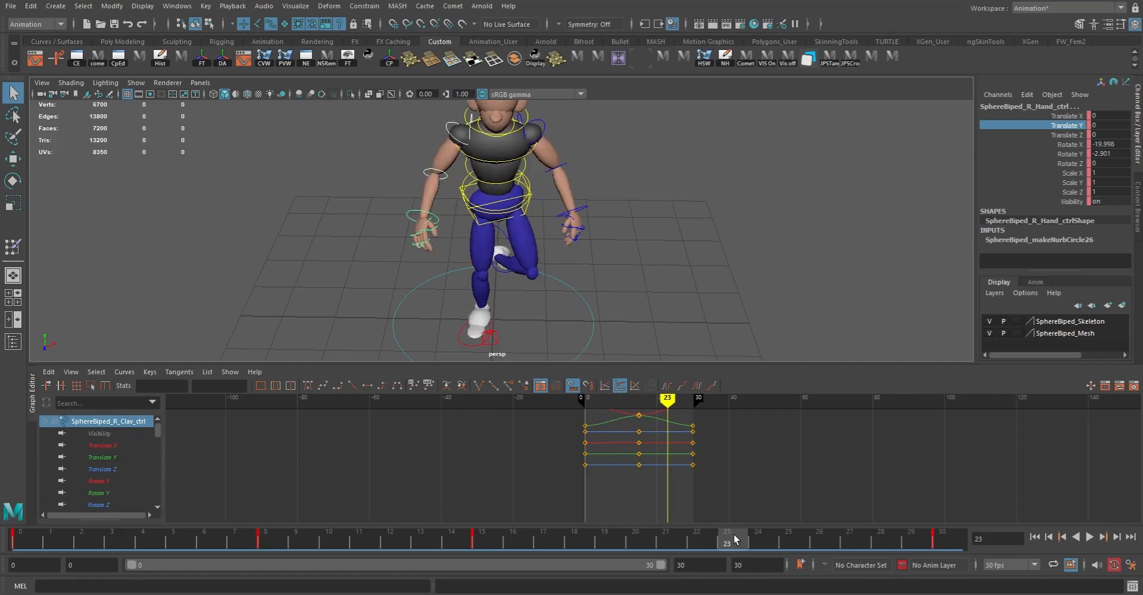
{"action": "right_click", "coordinate": [732, 539]}
{"action": "mouse_move", "coordinate": [770, 338]}
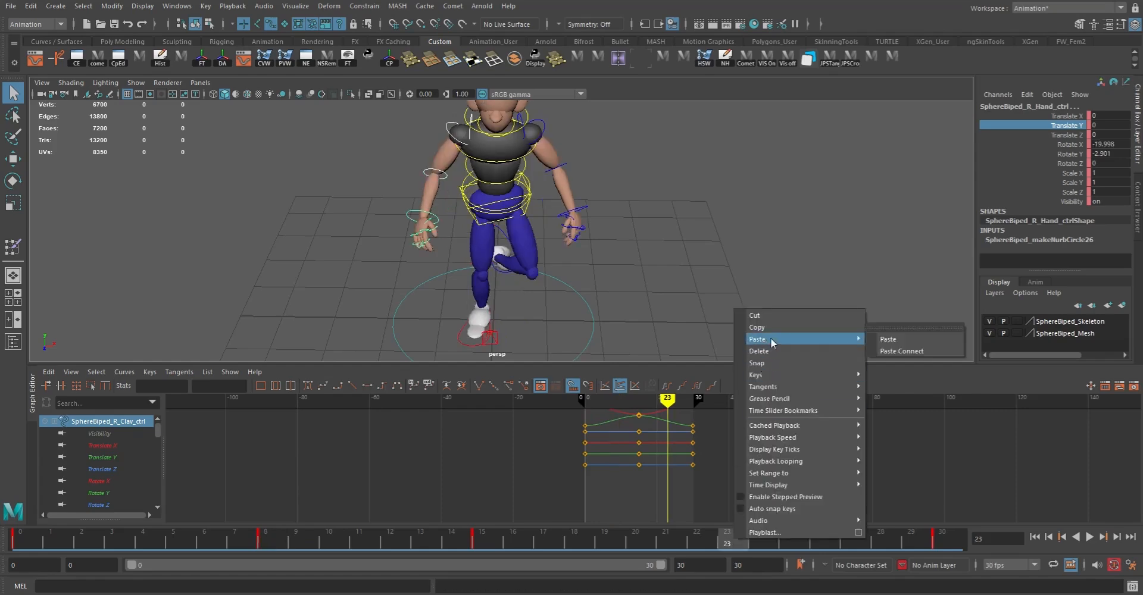
{"action": "left_click", "coordinate": [914, 338]}
{"action": "left_click_drag", "start_coordinate": [546, 254], "coordinate": [536, 216], "text": "alt"}
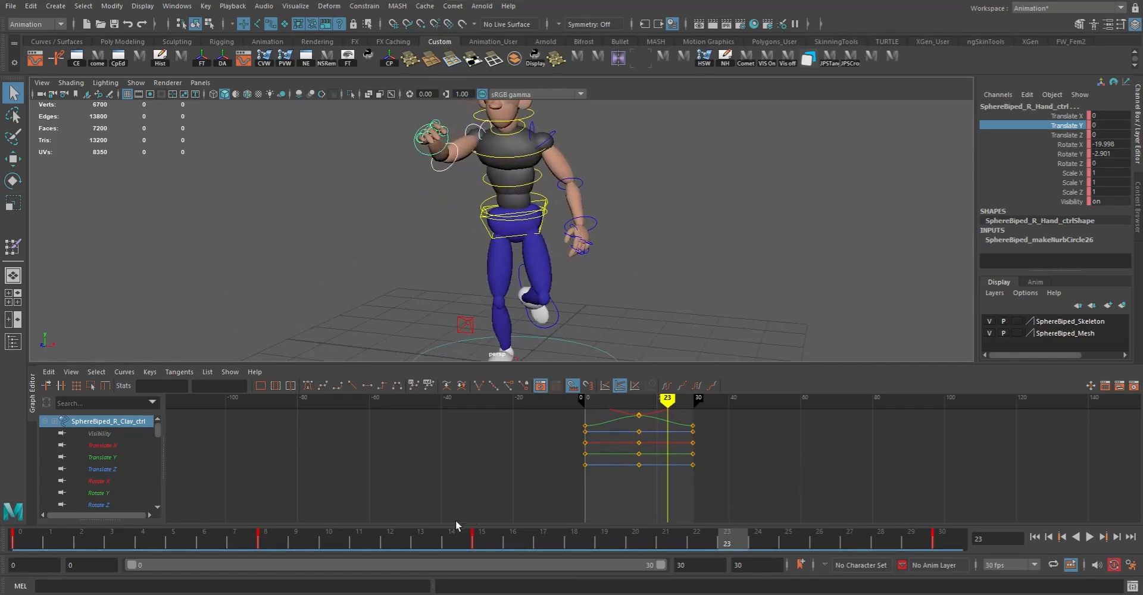
{"action": "key", "text": "ctrl+z"}
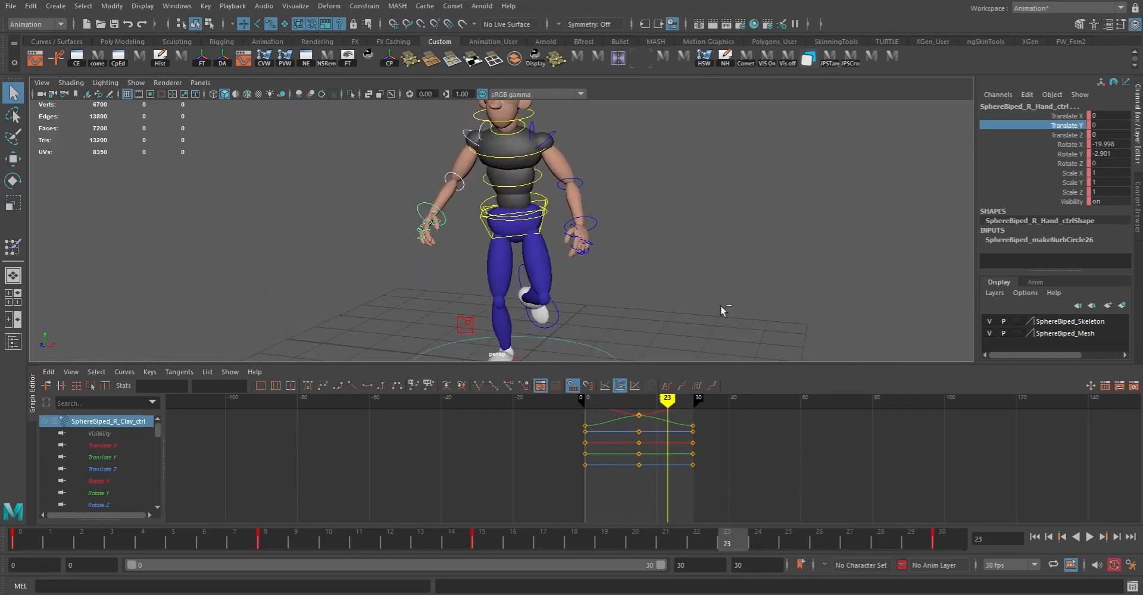
- Reselect the left clavicle, arm, elbow and hand controls in order and copy their frame 8 keys again
{"action": "left_click", "coordinate": [813, 262]}
{"action": "left_click", "coordinate": [533, 128]}
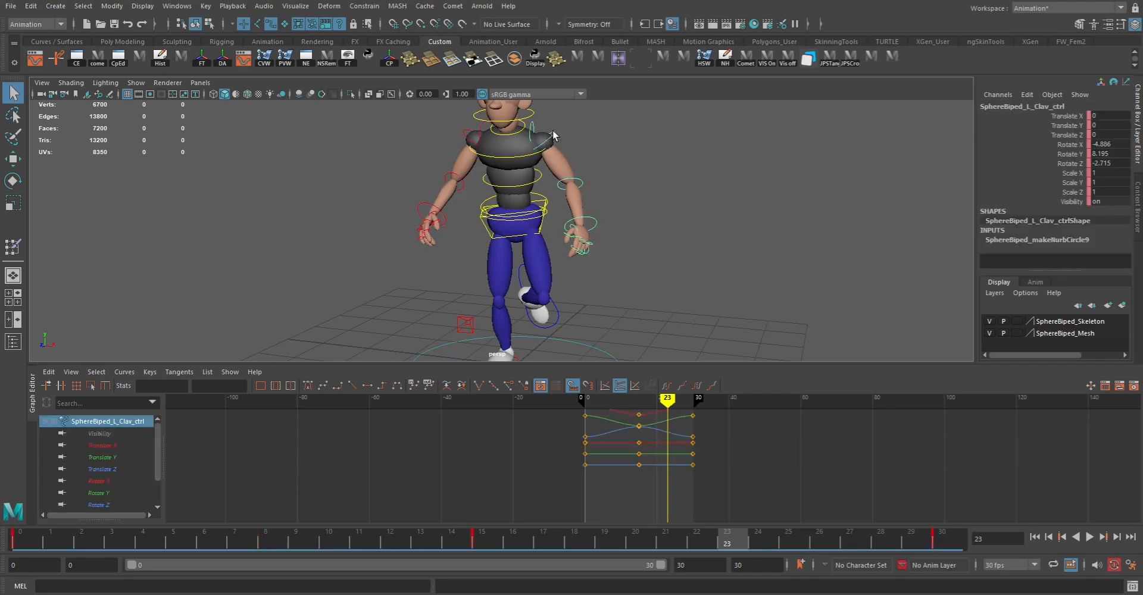
{"action": "left_click", "coordinate": [581, 180], "text": "shift"}
{"action": "left_click", "coordinate": [582, 184], "text": "shift"}
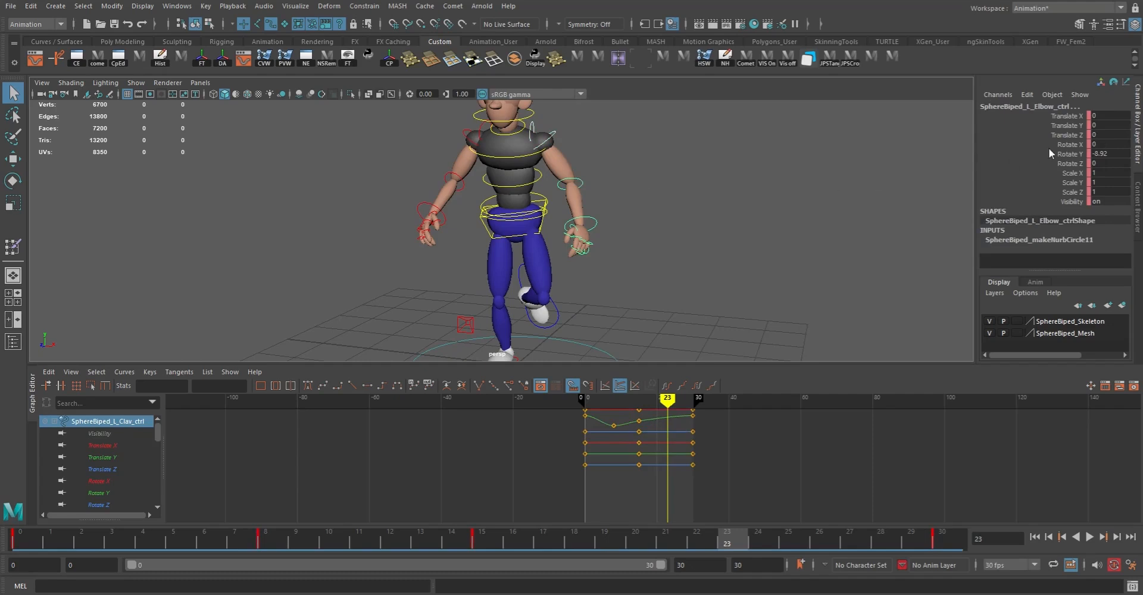
{"action": "left_click", "coordinate": [537, 127]}
{"action": "left_click", "coordinate": [582, 184], "text": "shift"}
{"action": "left_click", "coordinate": [578, 180]}
{"action": "left_click_drag", "start_coordinate": [600, 230], "coordinate": [601, 232]}
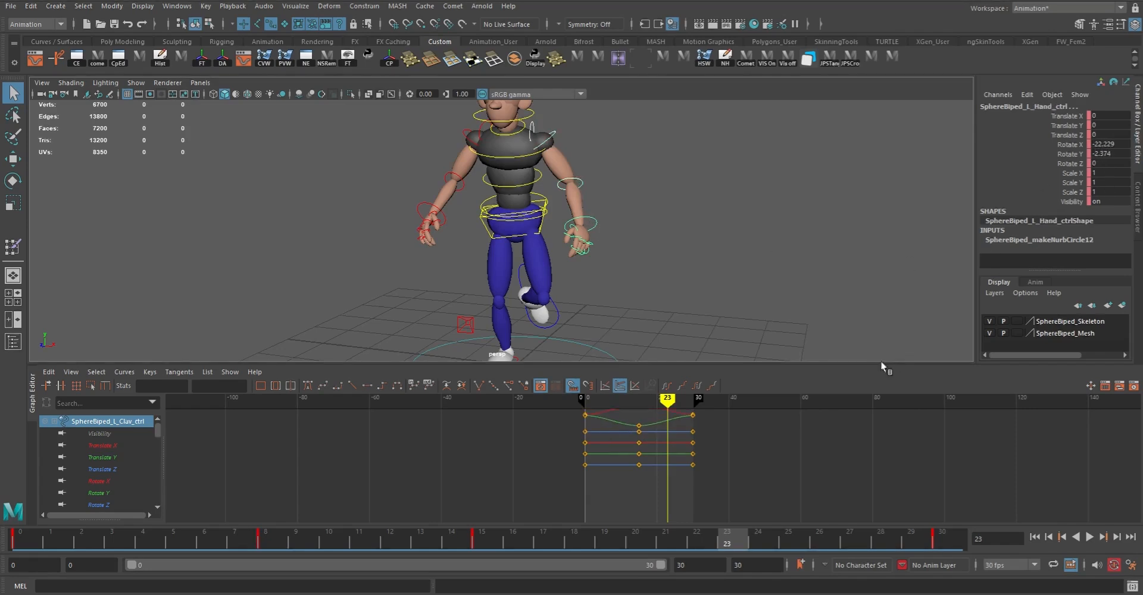
{"action": "left_click", "coordinate": [275, 544]}
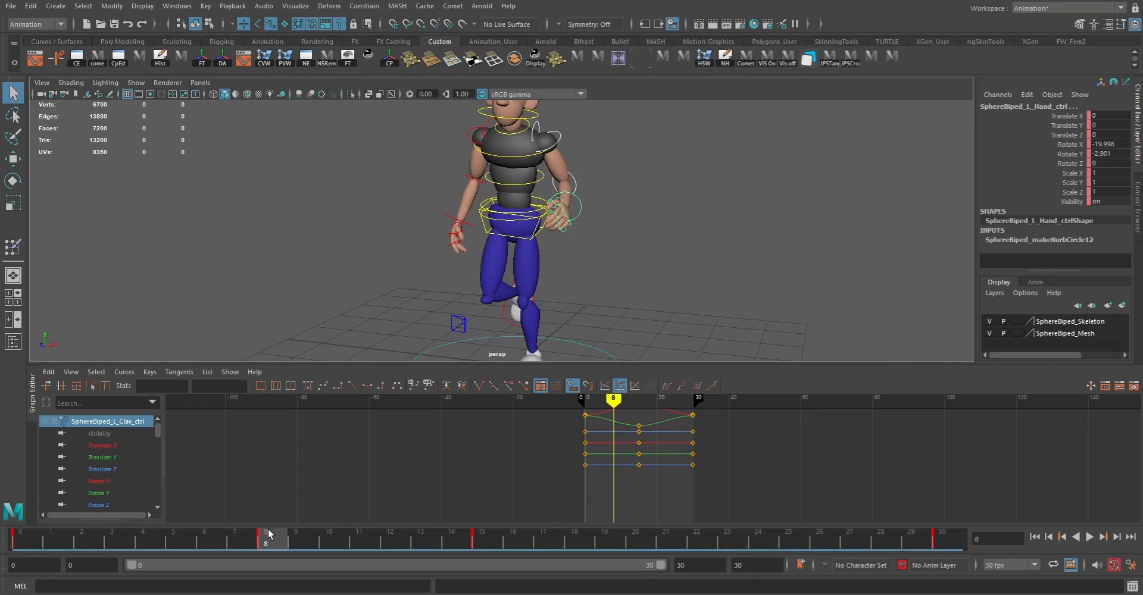
{"action": "right_click", "coordinate": [274, 538]}
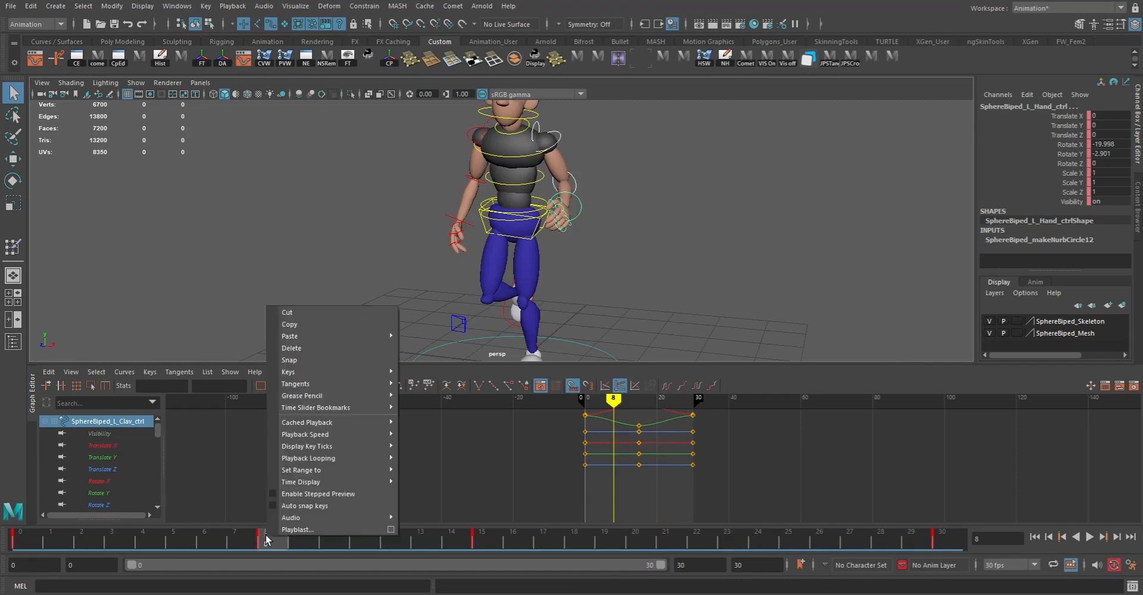
{"action": "left_click", "coordinate": [296, 325]}
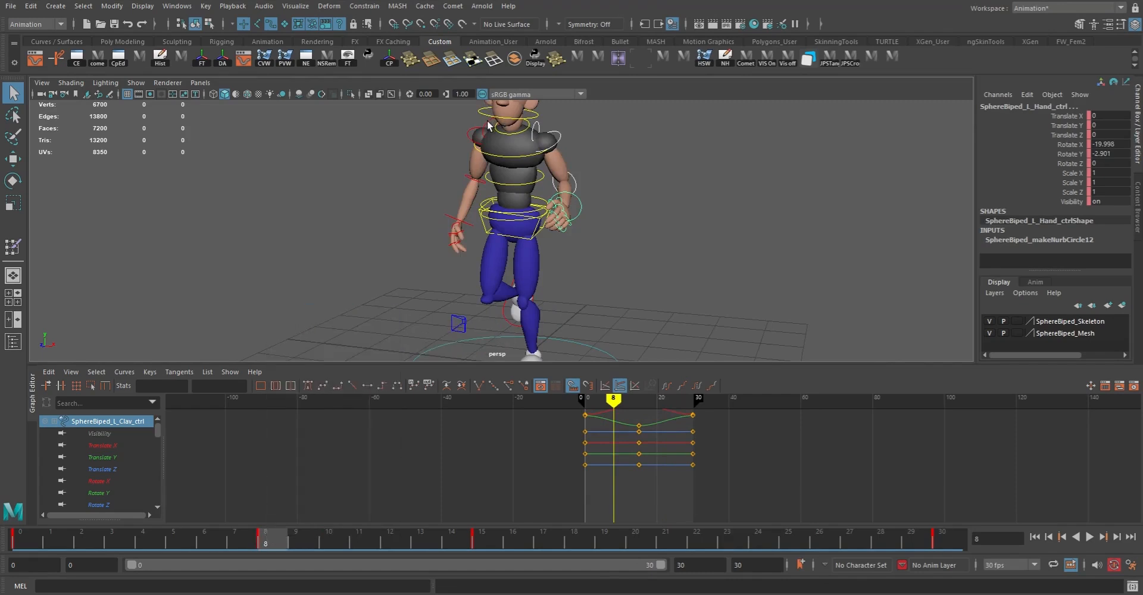
- Select the right clavicle, arm, elbow and hand controls in order and try pasting the copied left-arm keys at frame 23
{"action": "left_click", "coordinate": [463, 137]}
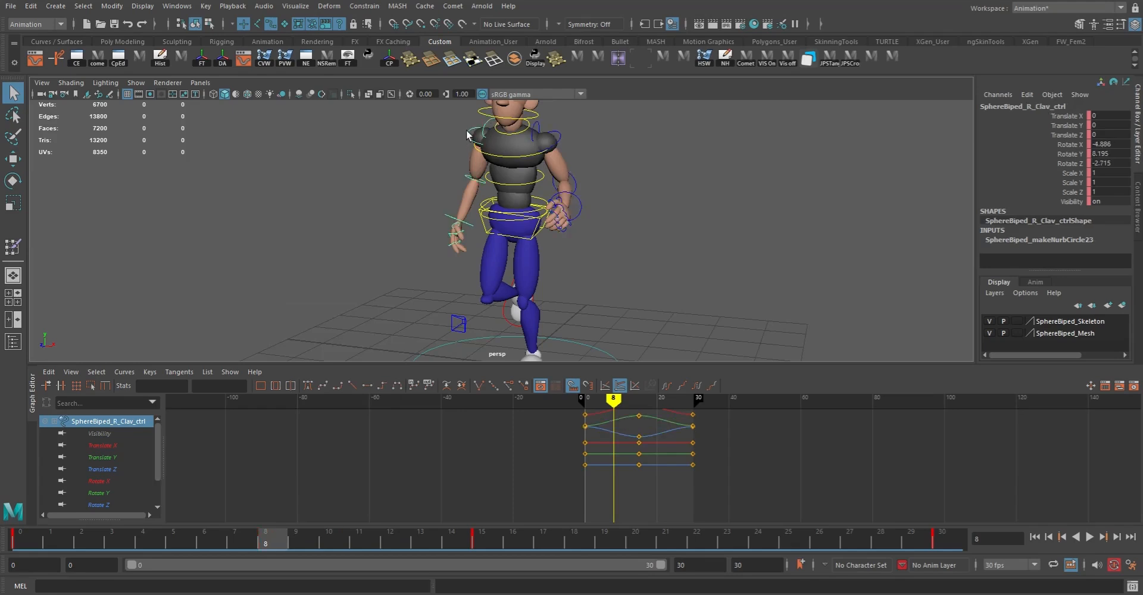
{"action": "left_click", "coordinate": [477, 181]}
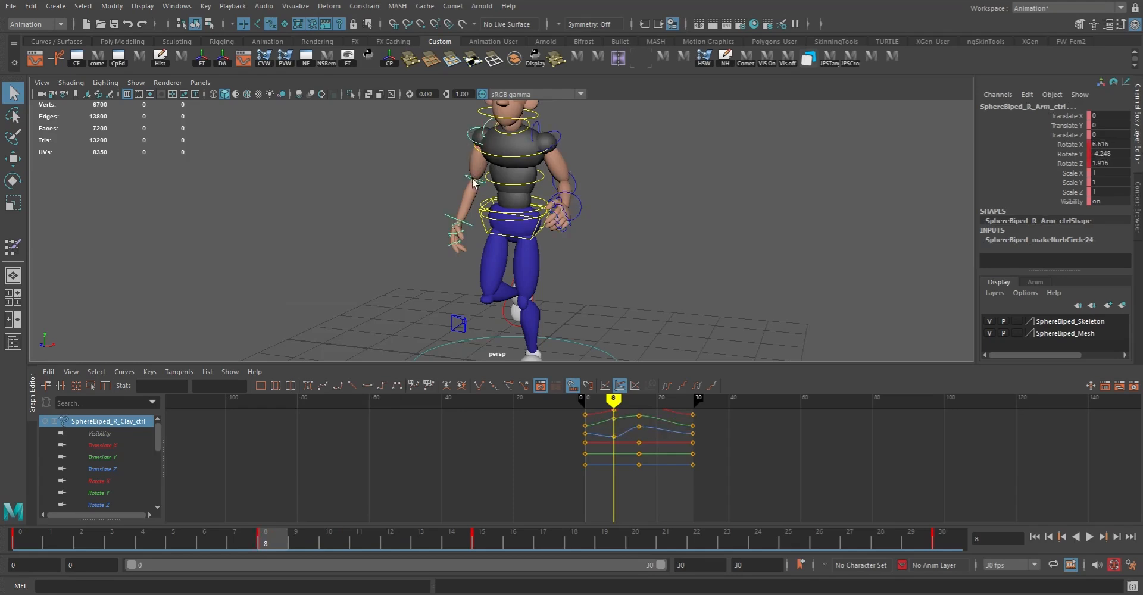
{"action": "left_click", "coordinate": [448, 219]}
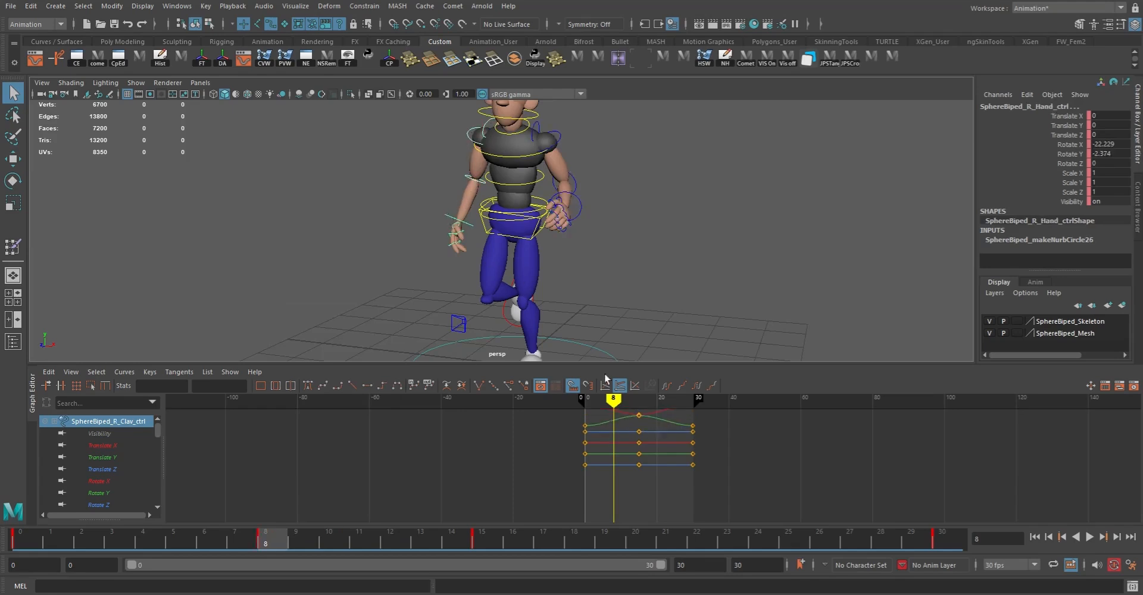
{"action": "left_click", "coordinate": [728, 541]}
{"action": "right_click", "coordinate": [728, 541]}
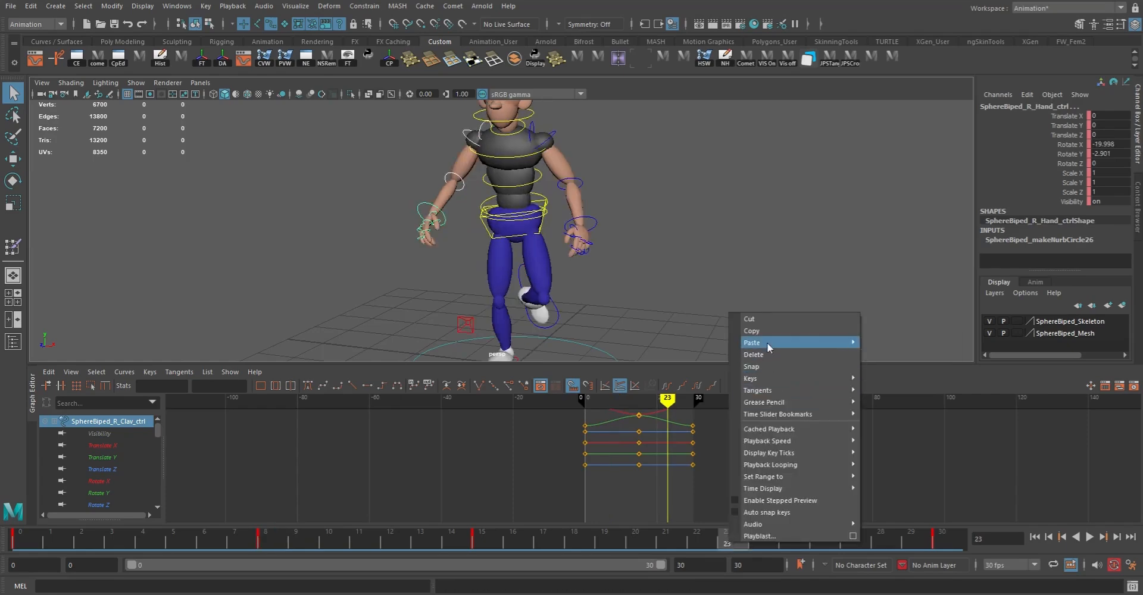
{"action": "mouse_move", "coordinate": [767, 342]}
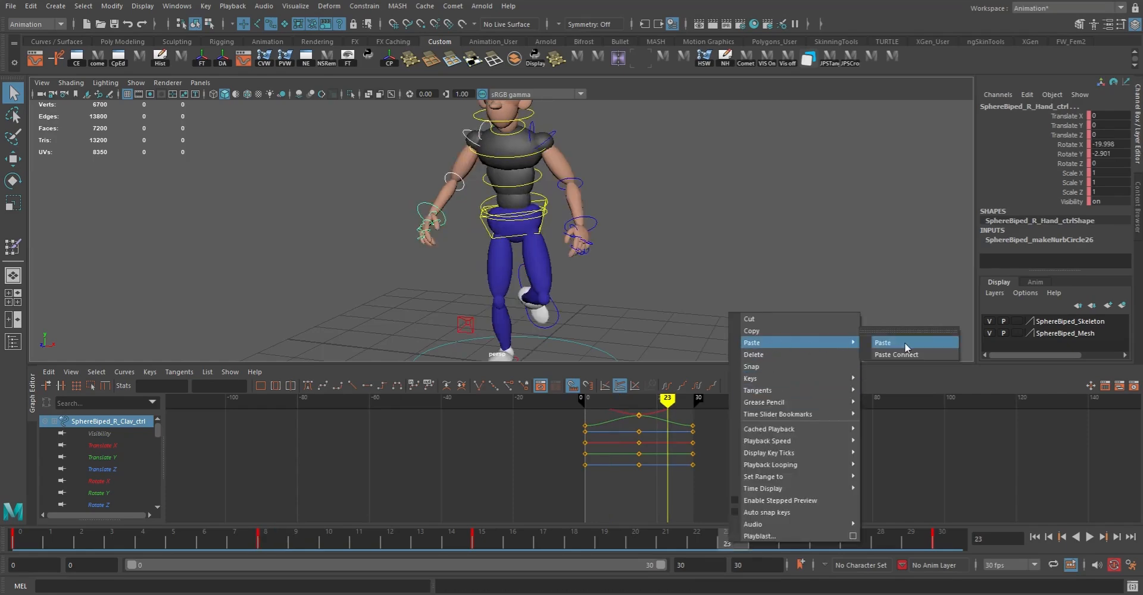
{"action": "left_click", "coordinate": [905, 342]}
{"action": "left_click_drag", "start_coordinate": [575, 223], "coordinate": [372, 191], "text": "alt"}
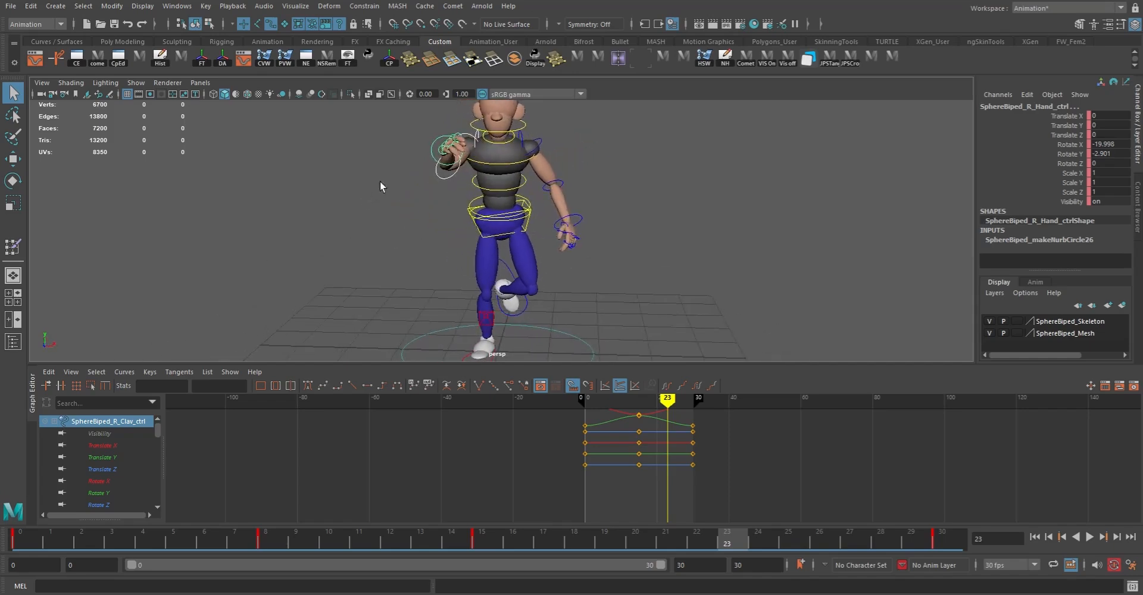
- Compare the left and right clavicle controls' keys and the arm pose at frame 23 from several angles
{"action": "left_click", "coordinate": [524, 138]}
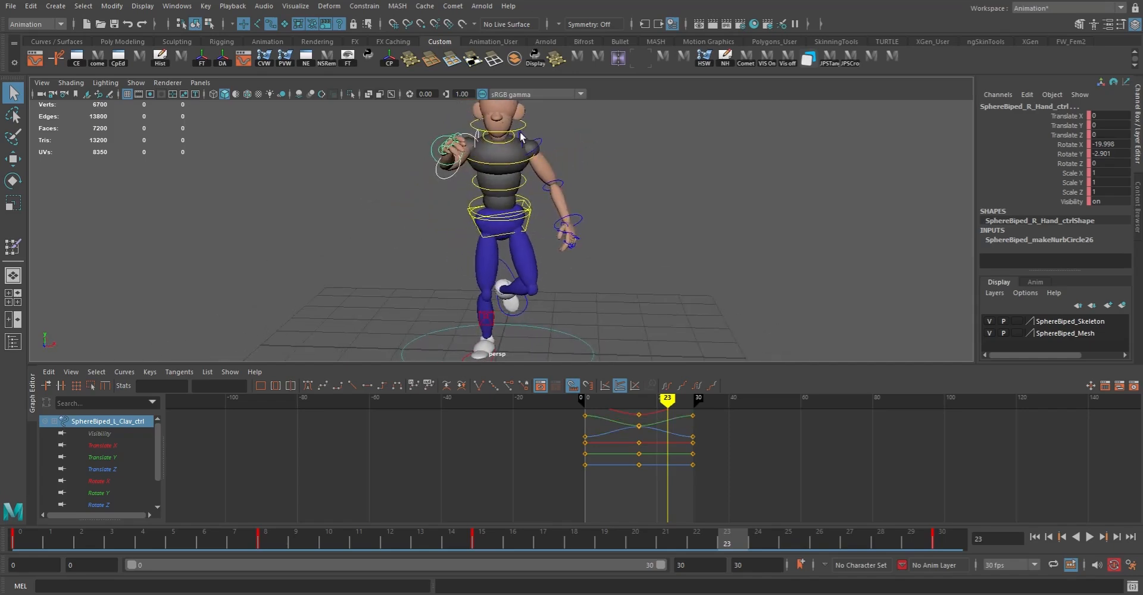
{"action": "left_click_drag", "start_coordinate": [515, 200], "coordinate": [657, 196], "text": "alt"}
{"action": "left_click_drag", "start_coordinate": [468, 160], "coordinate": [448, 159], "text": "alt"}
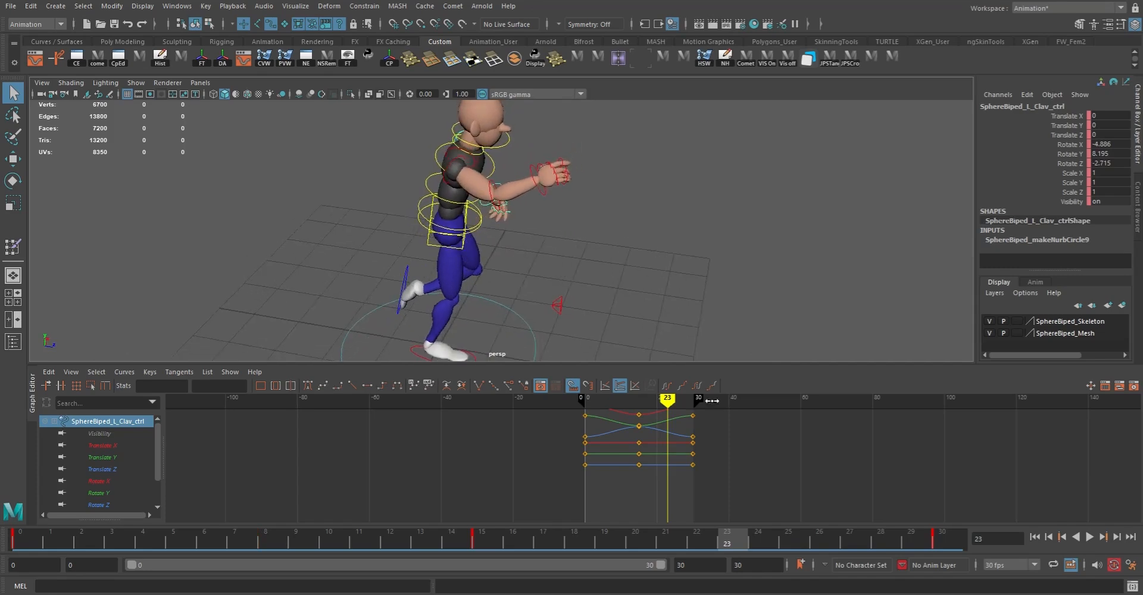
{"action": "left_click_drag", "start_coordinate": [552, 304], "coordinate": [499, 204], "text": "alt"}
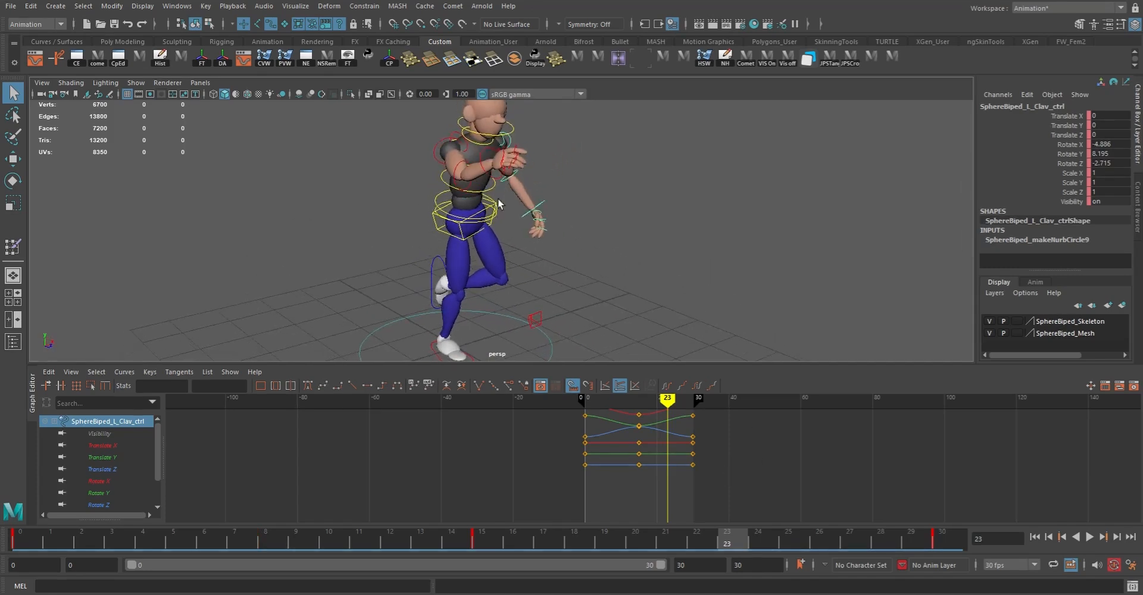
{"action": "left_click", "coordinate": [453, 131]}
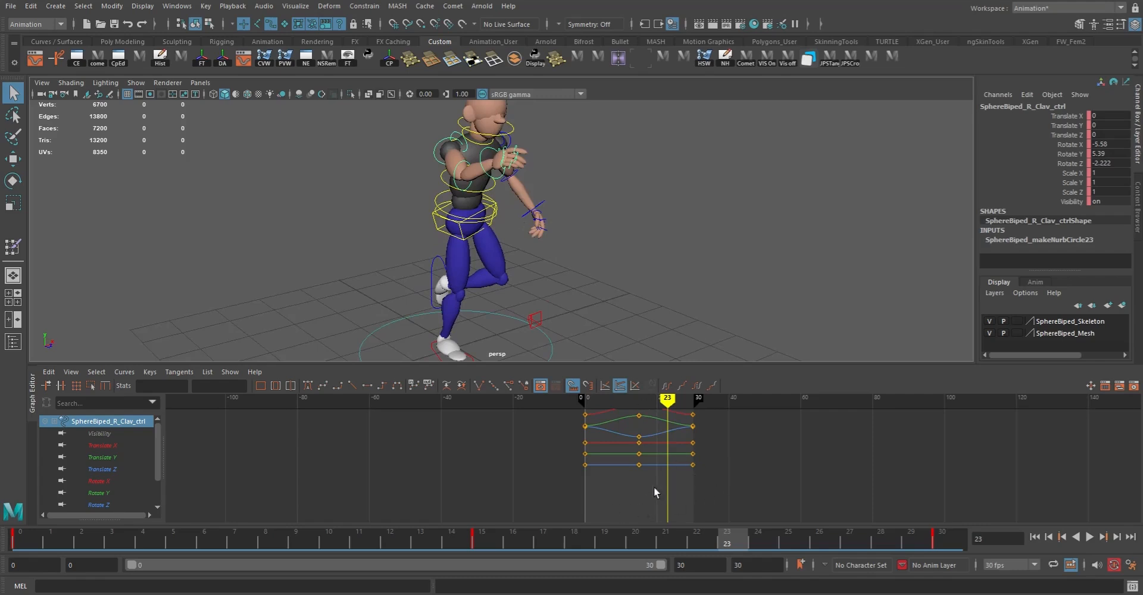
{"action": "left_click_drag", "start_coordinate": [594, 265], "coordinate": [516, 260], "text": "alt"}
- Select the left clavicle, arm, elbow and hand controls and set a key on them at frame 23
{"action": "left_click", "coordinate": [539, 146]}
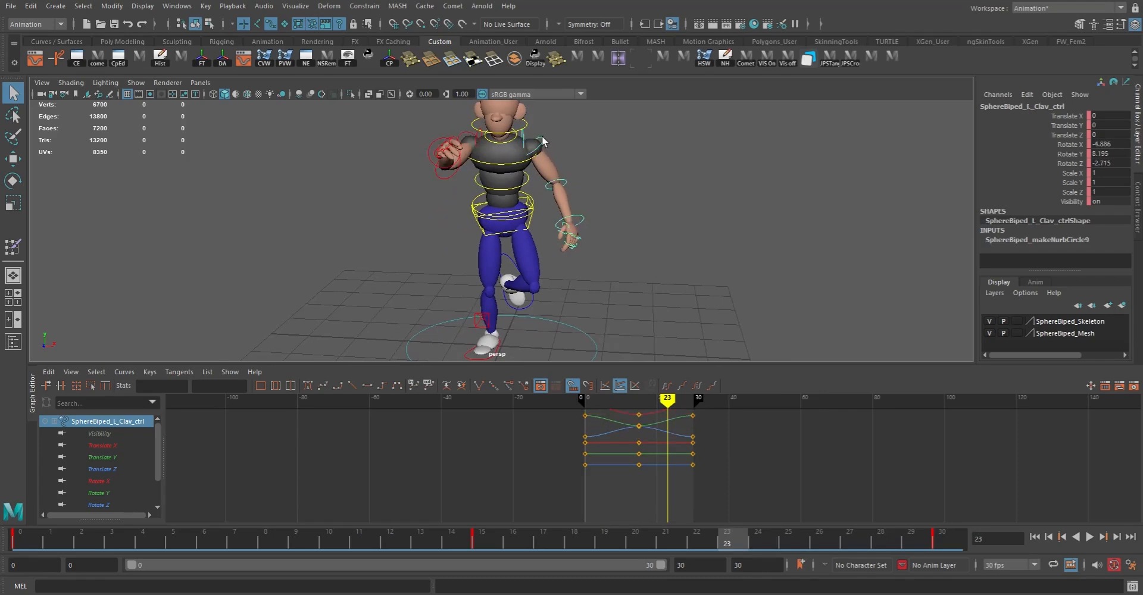
{"action": "left_click", "coordinate": [564, 182]}
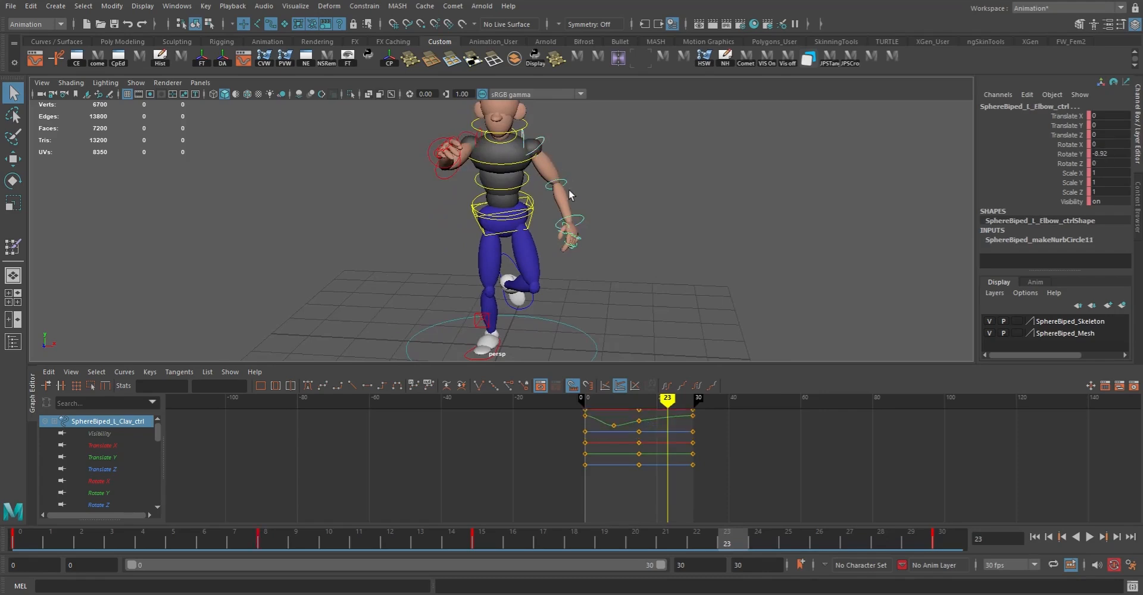
{"action": "left_click", "coordinate": [581, 219]}
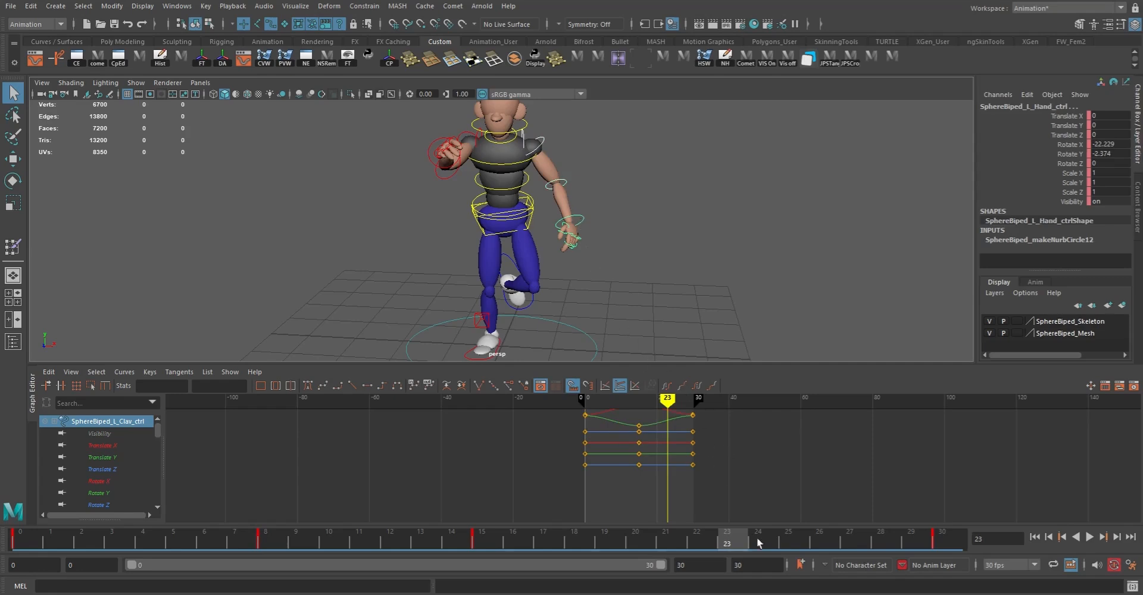
{"action": "key", "text": "s"}
- Key the left arm controls at frame 8 and copy their keys from that frame
{"action": "left_click", "coordinate": [271, 534]}
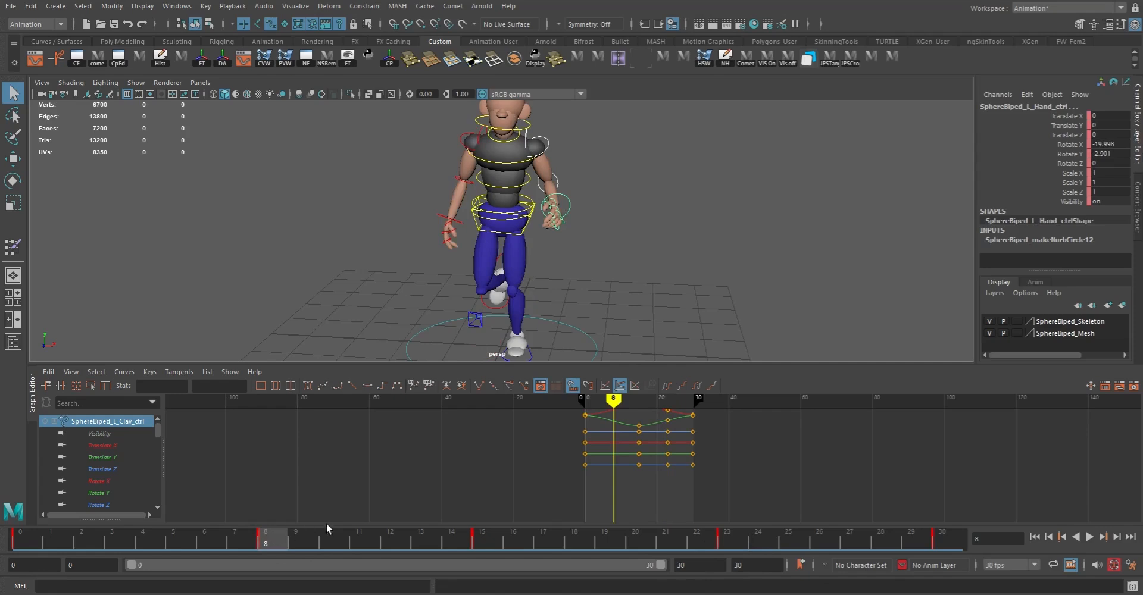
{"action": "right_click", "coordinate": [272, 537]}
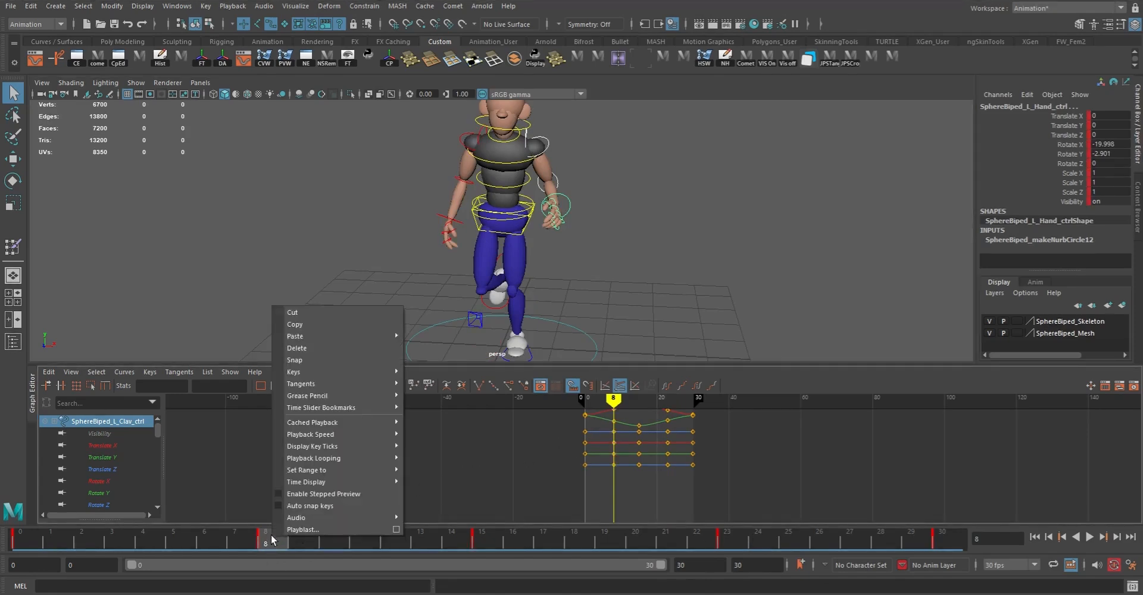
{"action": "left_click", "coordinate": [315, 326]}
- Select the right arm controls from clavicle to hand and set a key on them at frame 8
{"action": "left_click", "coordinate": [468, 142]}
{"action": "left_click", "coordinate": [451, 196], "text": "shift"}
{"action": "left_click", "coordinate": [444, 225], "text": "shift"}
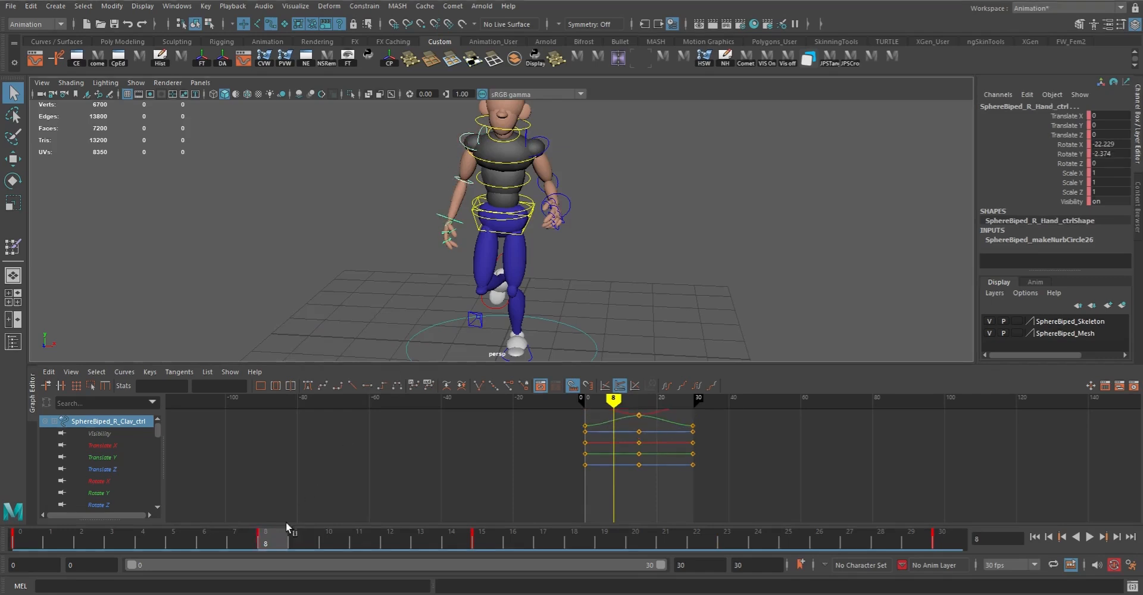
{"action": "key", "text": "s"}
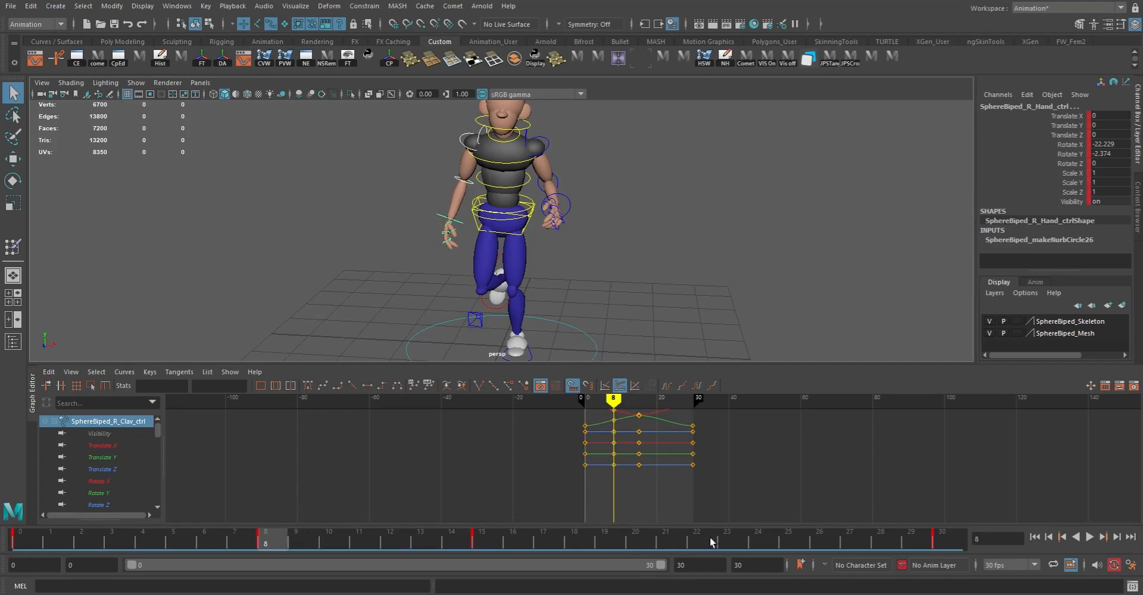
- Paste the copied left-arm keys onto the right arm controls at frame 23
{"action": "left_click", "coordinate": [727, 541]}
{"action": "right_click", "coordinate": [731, 541]}
{"action": "mouse_move", "coordinate": [787, 338]}
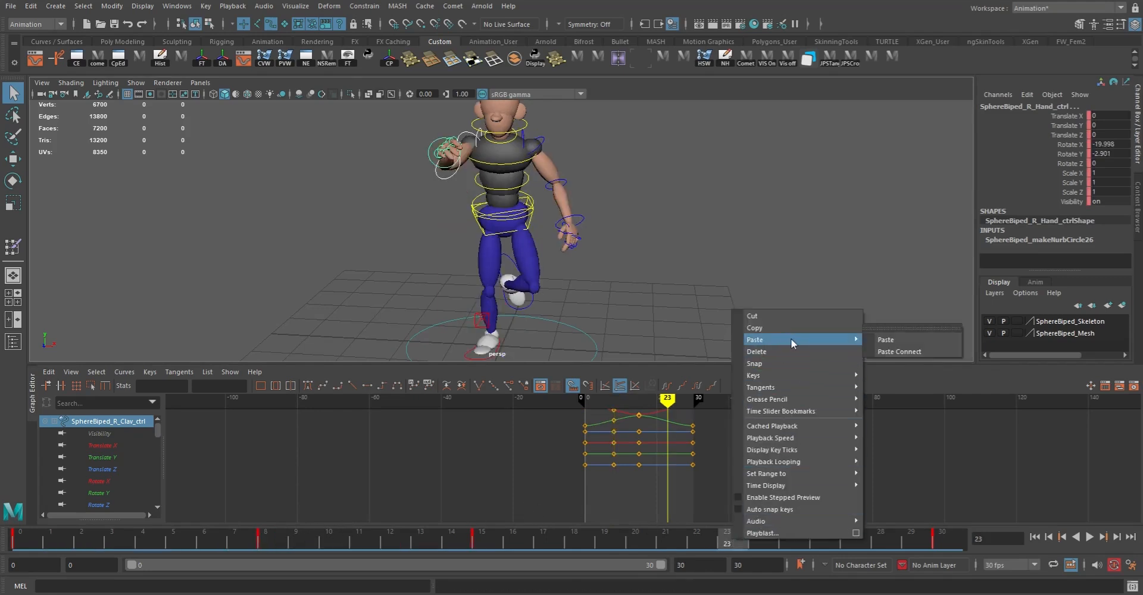
{"action": "left_click", "coordinate": [898, 339]}
- Check the right arm's pose at frames 23 and 8, and play the run cycle from frame 0
{"action": "mouse_move", "coordinate": [599, 256]}
{"action": "left_mouse_down", "text": "alt"}
{"action": "mouse_move", "coordinate": [722, 230]}
{"action": "mouse_move", "coordinate": [607, 243]}
{"action": "left_mouse_up", "text": "alt"}
{"action": "left_click", "coordinate": [464, 162]}
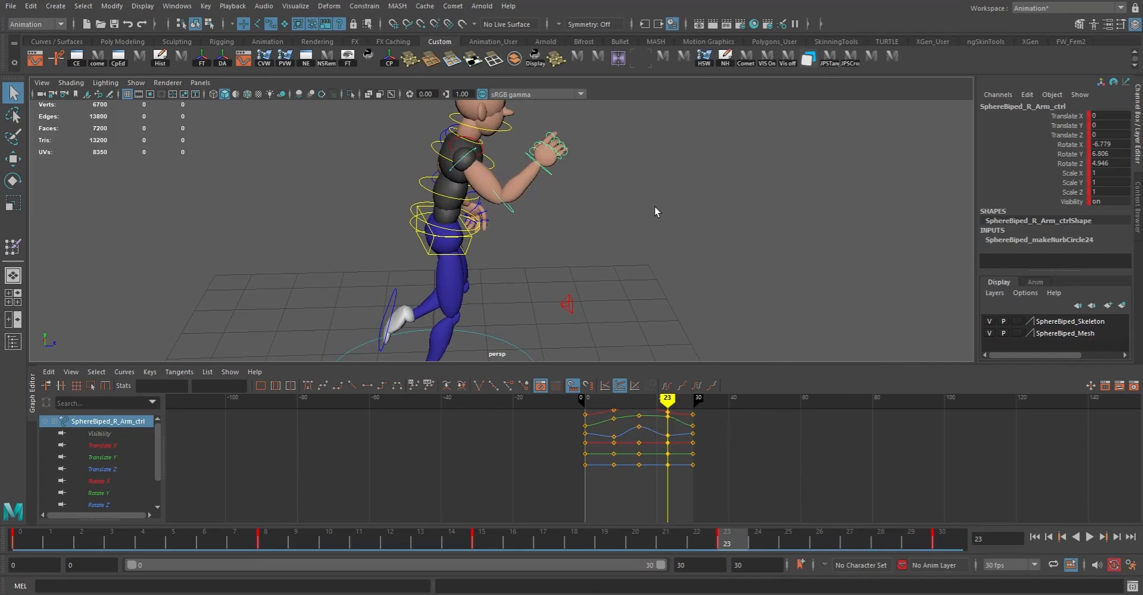
{"action": "left_click_drag", "start_coordinate": [499, 227], "coordinate": [518, 268], "text": "alt"}
{"action": "left_click", "coordinate": [265, 535]}
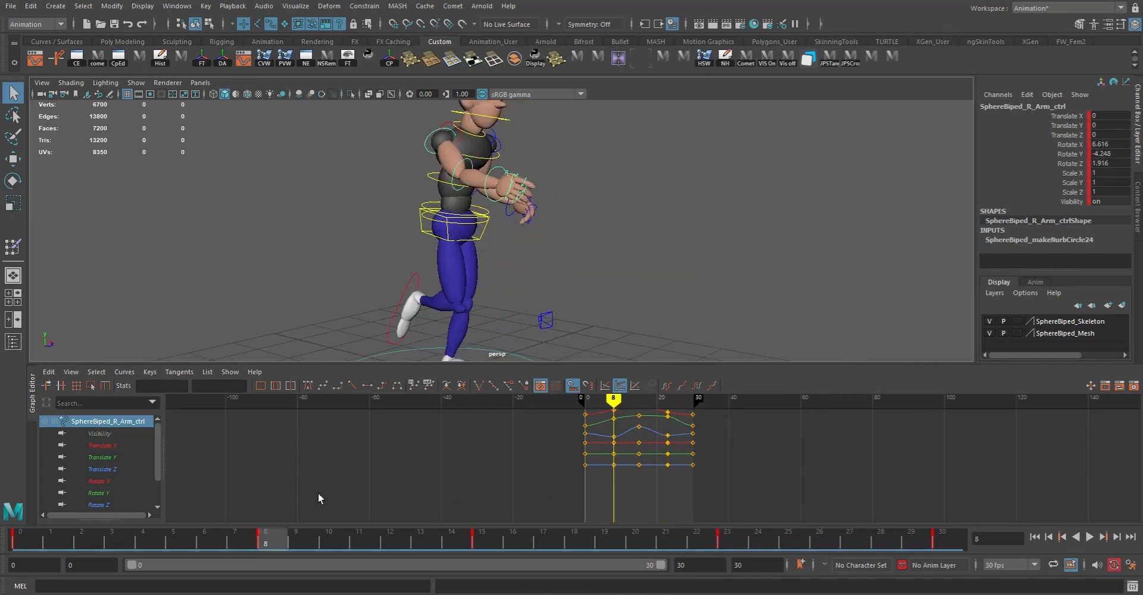
{"action": "left_click_drag", "start_coordinate": [601, 262], "coordinate": [504, 250], "text": "alt"}
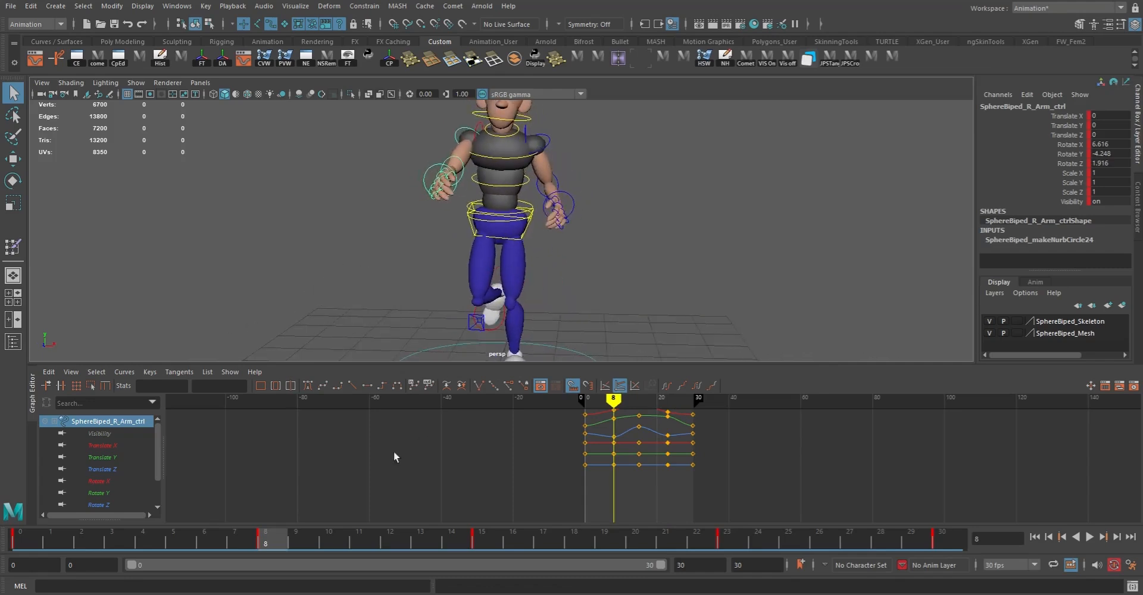
{"action": "left_click", "coordinate": [19, 540]}
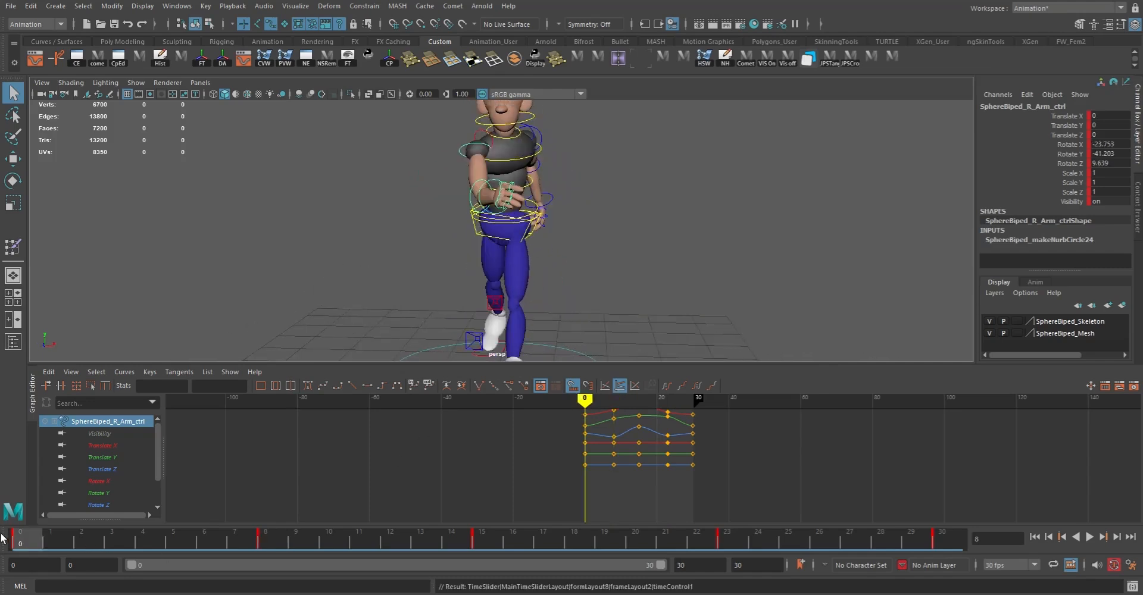
{"action": "key", "text": "alt+v"}
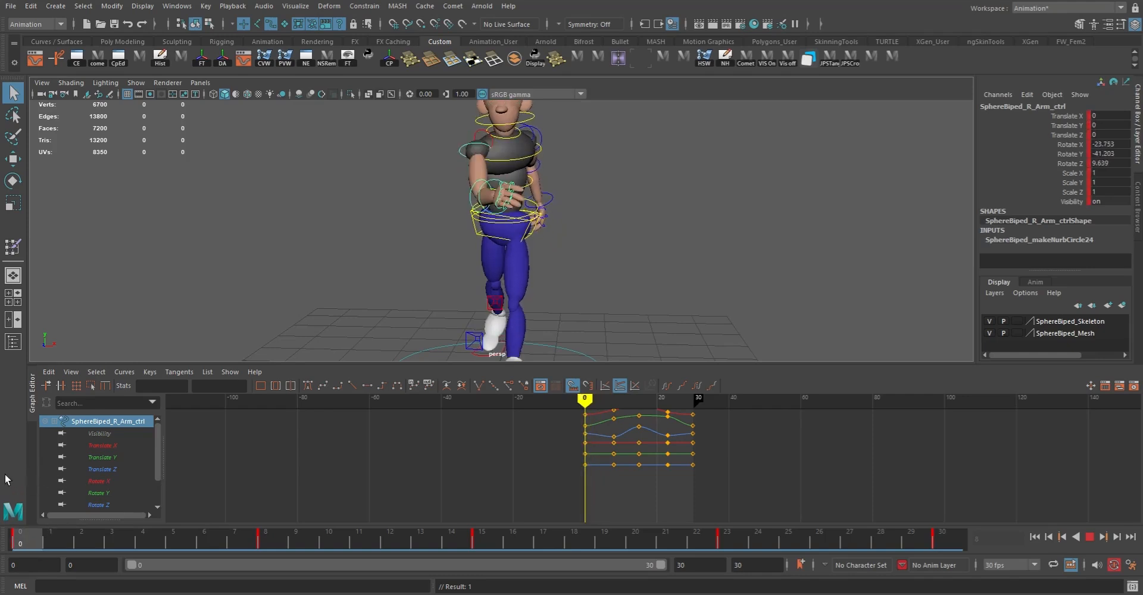
{"action": "key", "text": "Escape"}
{"action": "left_click_drag", "start_coordinate": [471, 244], "coordinate": [568, 223], "text": "alt"}
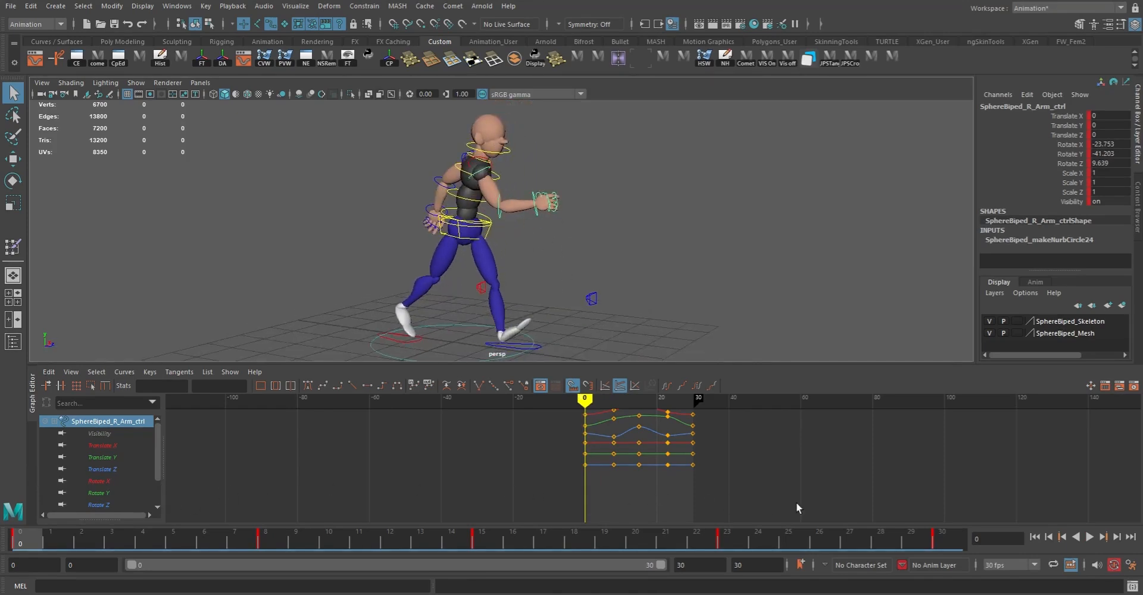
- Examine the right arm control's translate, Rotate X and Rotate Y curves, including the Rotate X key at frame 8 and Rotate Y key at frame 23
{"action": "key", "text": "f"}
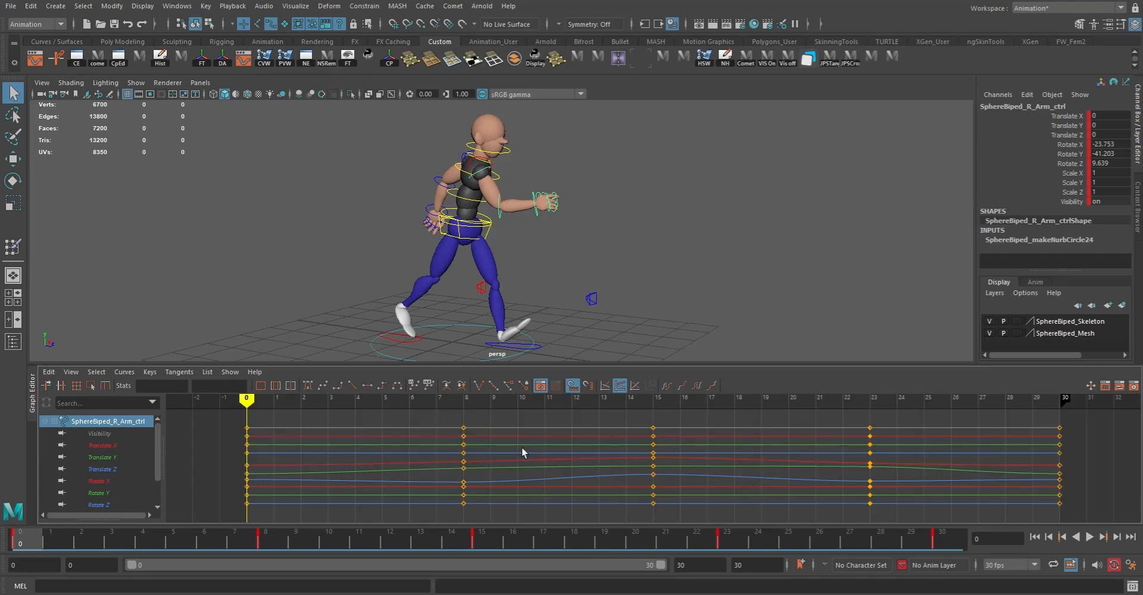
{"action": "left_click", "coordinate": [98, 446]}
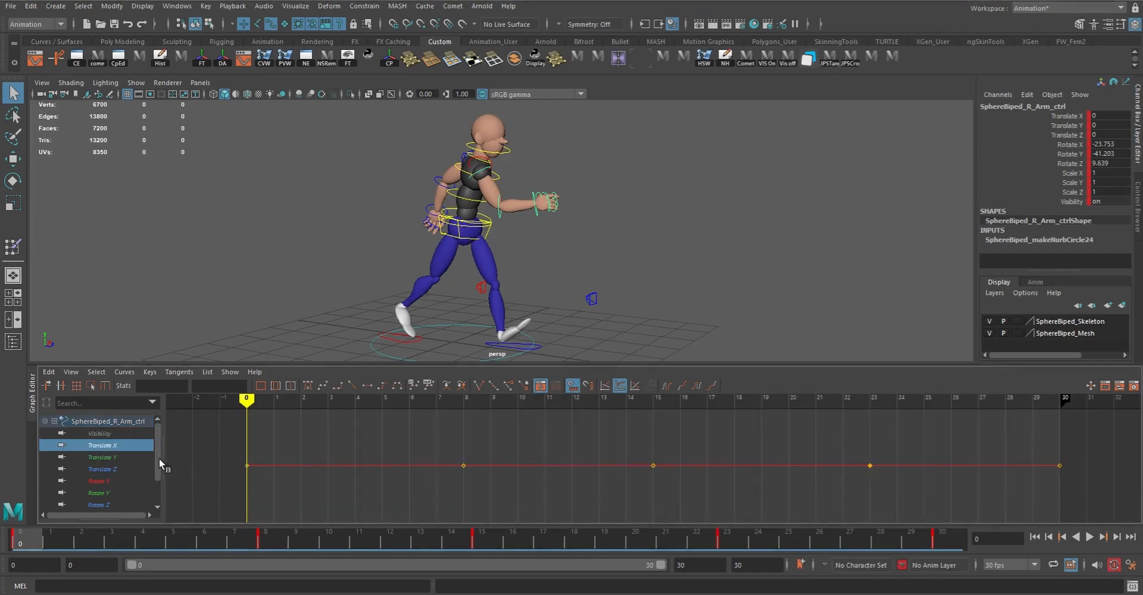
{"action": "left_click", "coordinate": [102, 457]}
{"action": "left_click", "coordinate": [103, 469]}
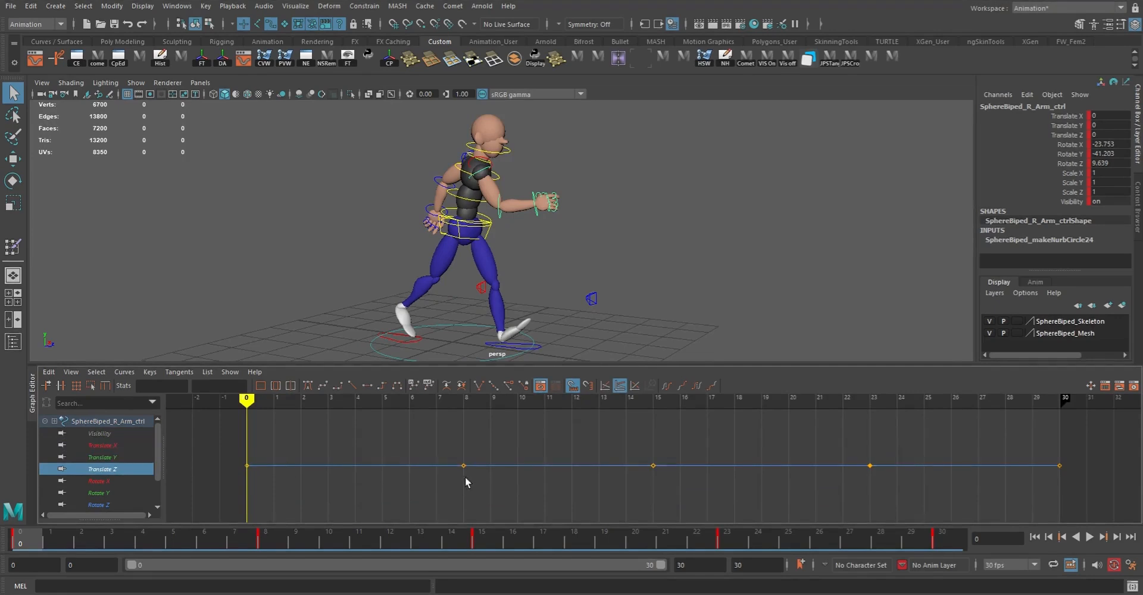
{"action": "left_click", "coordinate": [101, 481]}
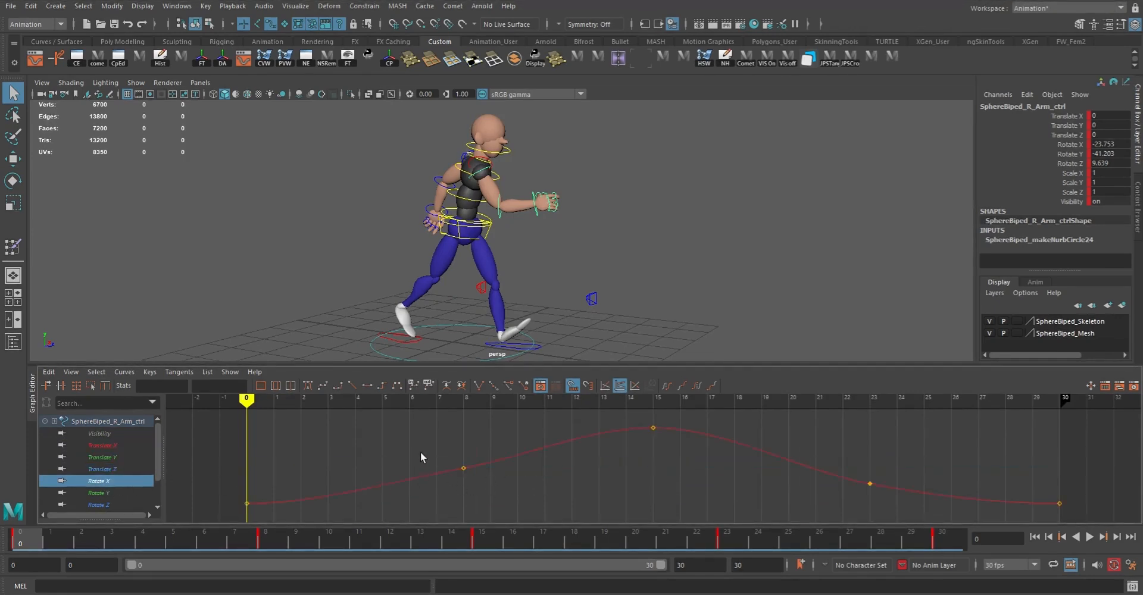
{"action": "left_click_drag", "start_coordinate": [419, 457], "coordinate": [505, 483]}
{"action": "left_click_drag", "start_coordinate": [288, 523], "coordinate": [290, 523]}
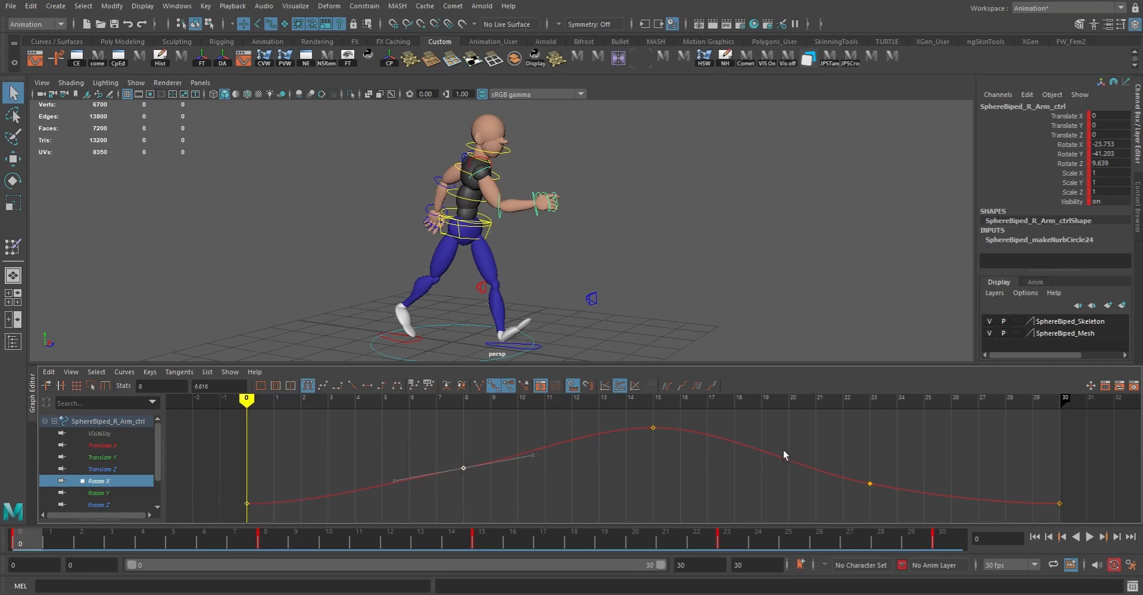
{"action": "key", "text": "a"}
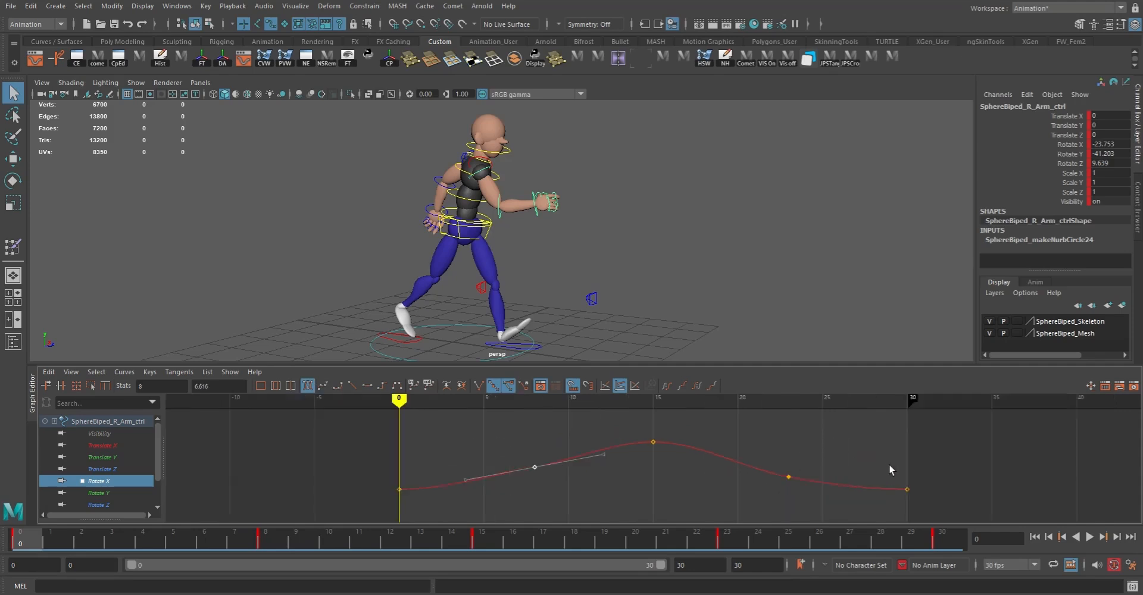
{"action": "left_click", "coordinate": [97, 493]}
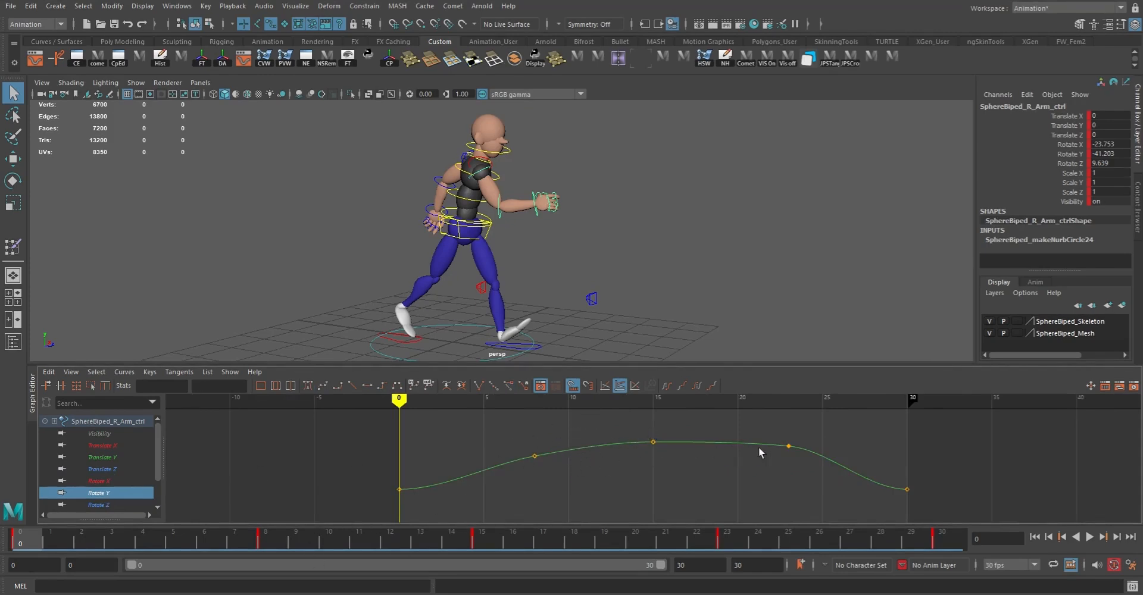
{"action": "left_click_drag", "start_coordinate": [773, 434], "coordinate": [805, 466]}
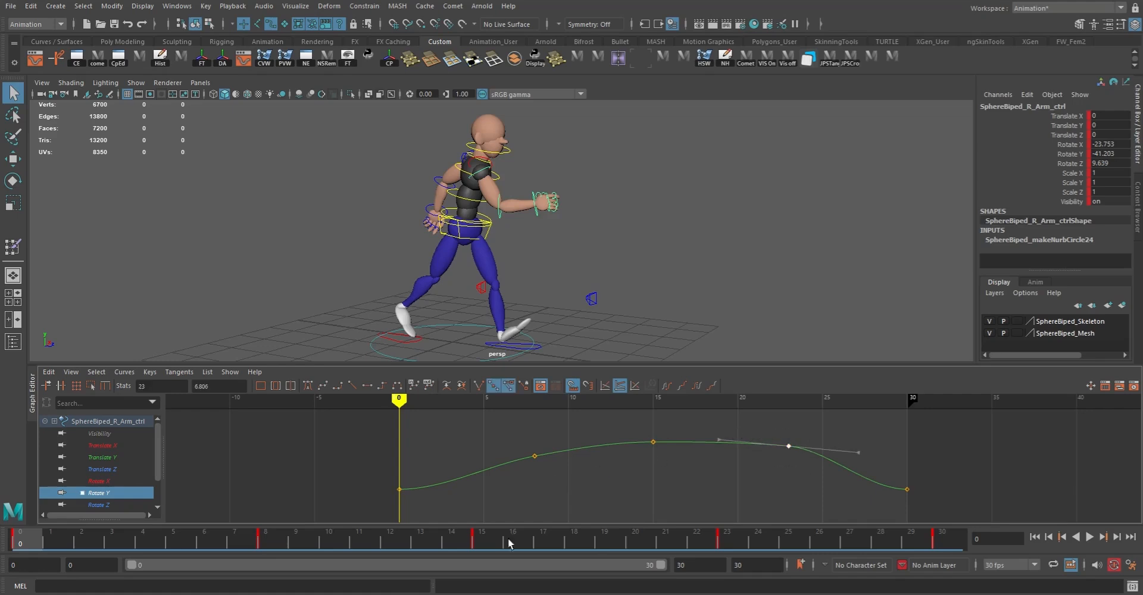
- Examine the arm pose at frame 8 from the front and side, and watch the run cycle as a playblast
{"action": "left_click_drag", "start_coordinate": [545, 229], "coordinate": [441, 235], "text": "alt"}
{"action": "right_click_drag", "start_coordinate": [512, 245], "coordinate": [598, 236], "text": "alt"}
{"action": "left_click_drag", "start_coordinate": [476, 302], "coordinate": [417, 312], "text": "alt"}
{"action": "left_click", "coordinate": [266, 539]}
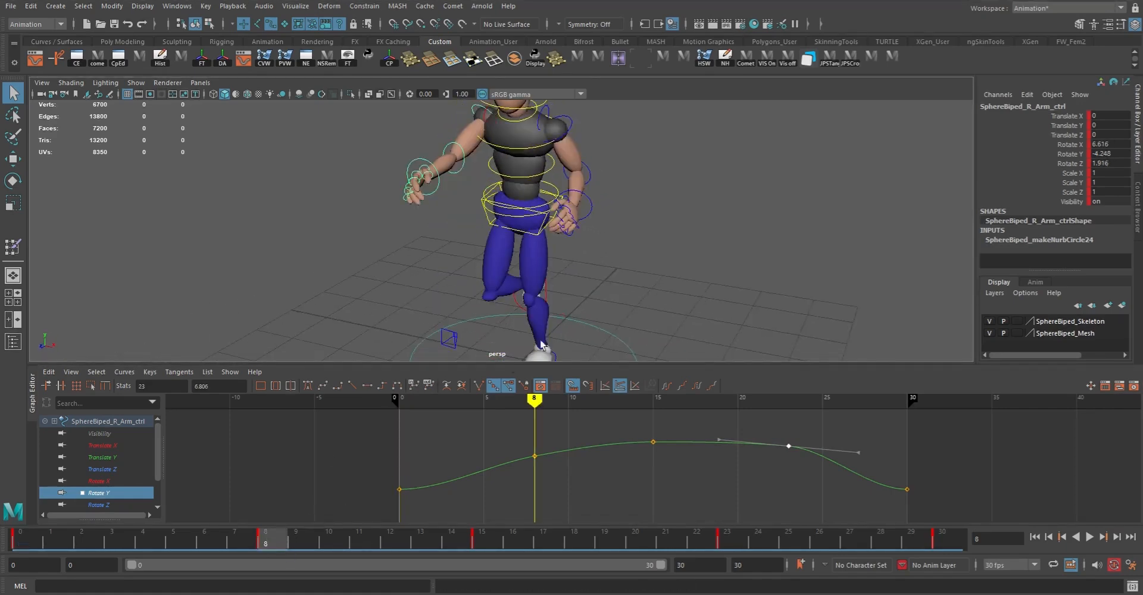
{"action": "left_click_drag", "start_coordinate": [622, 262], "coordinate": [727, 244], "text": "alt"}
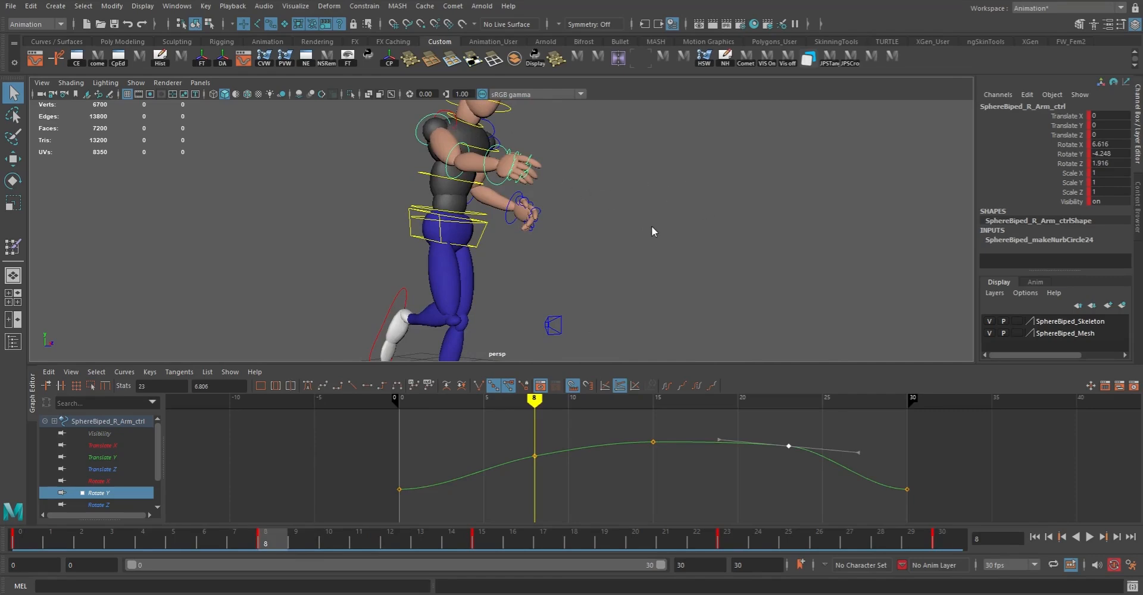
{"action": "key", "text": "alt+v"}
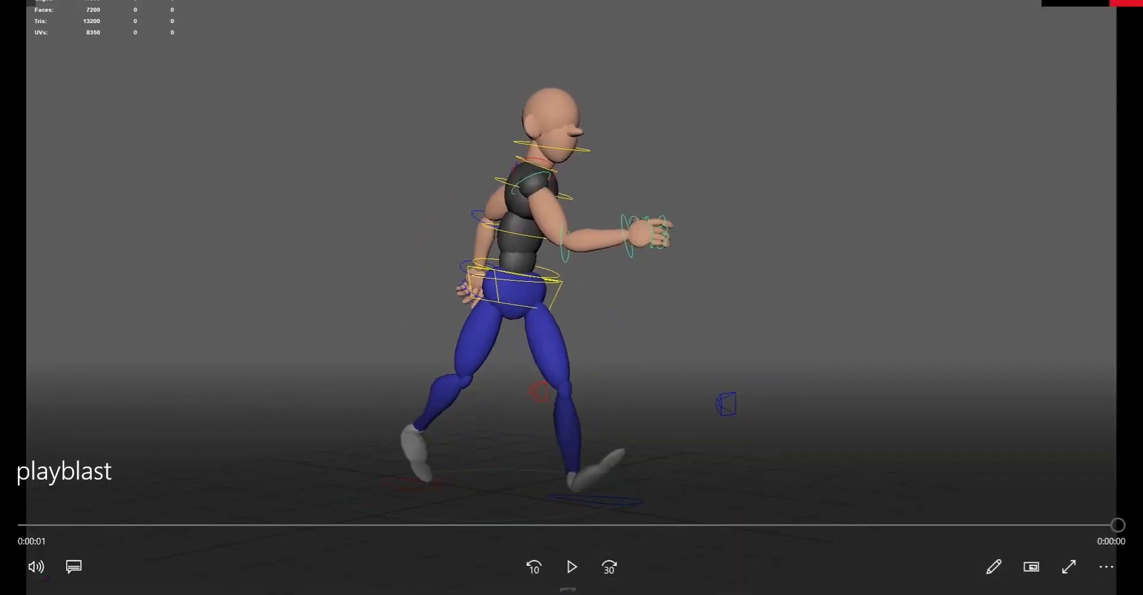
- Close the playblast and delete the right arm control's keys around frame 8
{"action": "left_click", "coordinate": [1131, 2]}
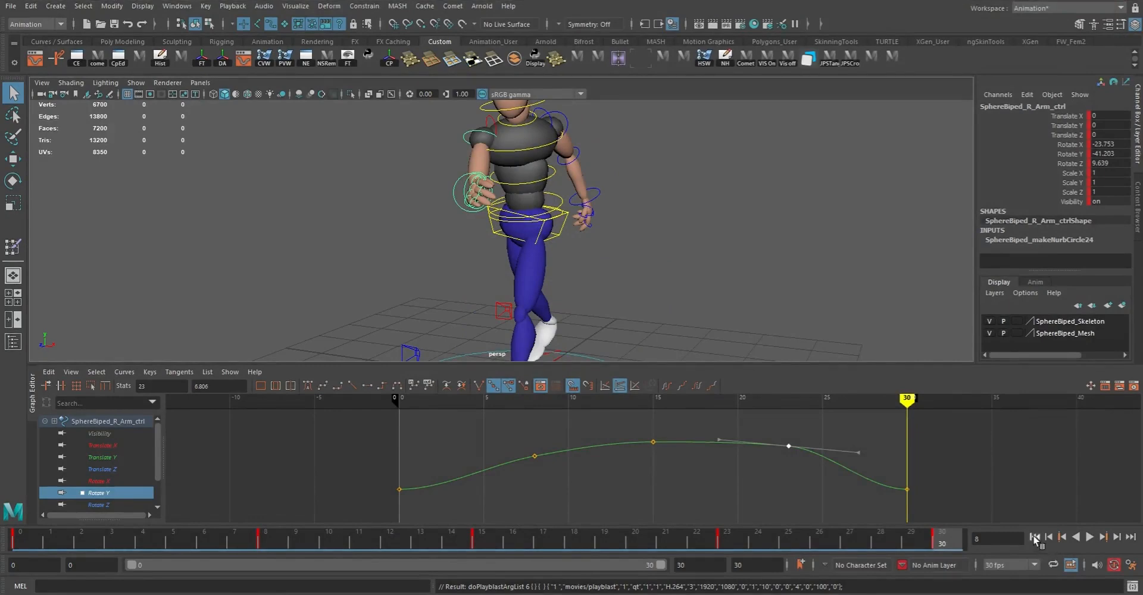
{"action": "left_click", "coordinate": [1034, 537]}
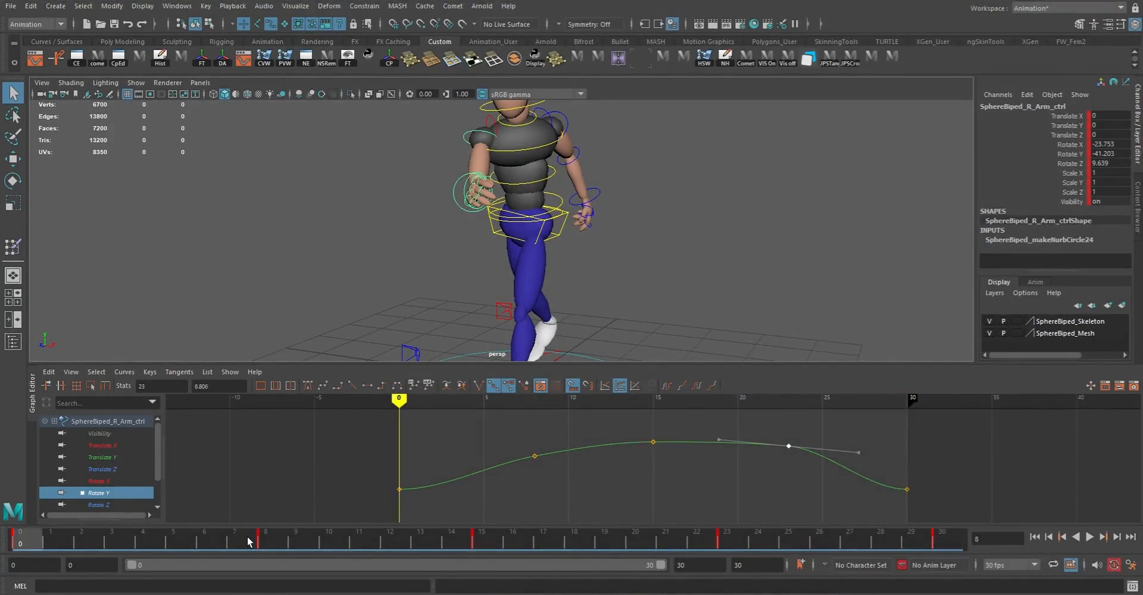
{"action": "left_click_drag", "start_coordinate": [249, 541], "coordinate": [289, 540], "text": "shift"}
{"action": "right_click", "coordinate": [287, 541]}
{"action": "left_click", "coordinate": [322, 356]}
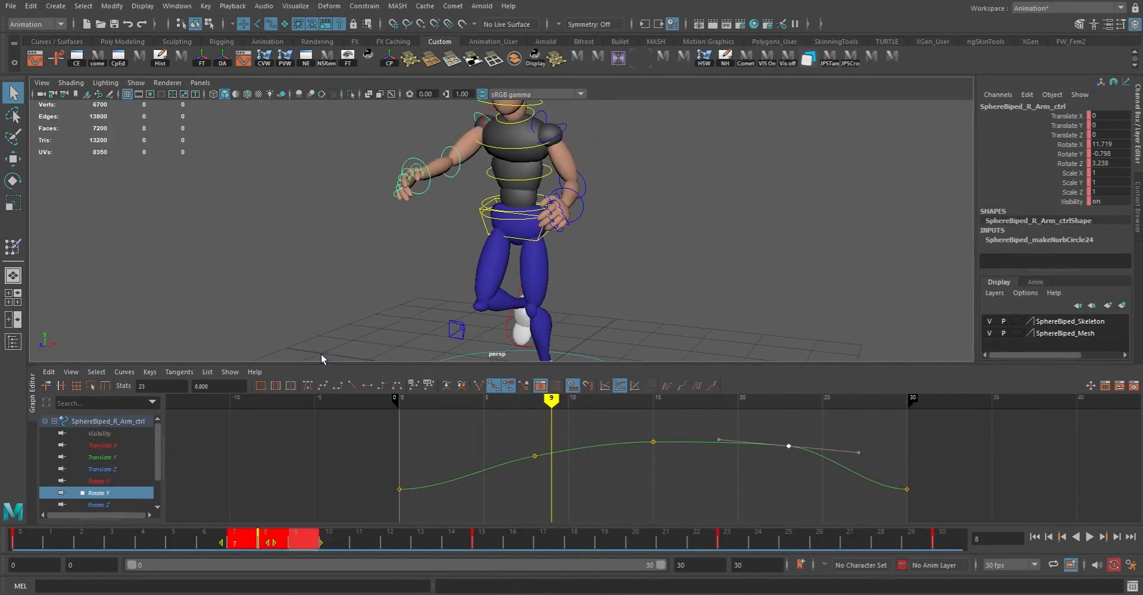
- Delete the keys around frame 8 on the right clavicle, elbow and hand controls
{"action": "left_click_drag", "start_coordinate": [384, 230], "coordinate": [547, 230], "text": "alt"}
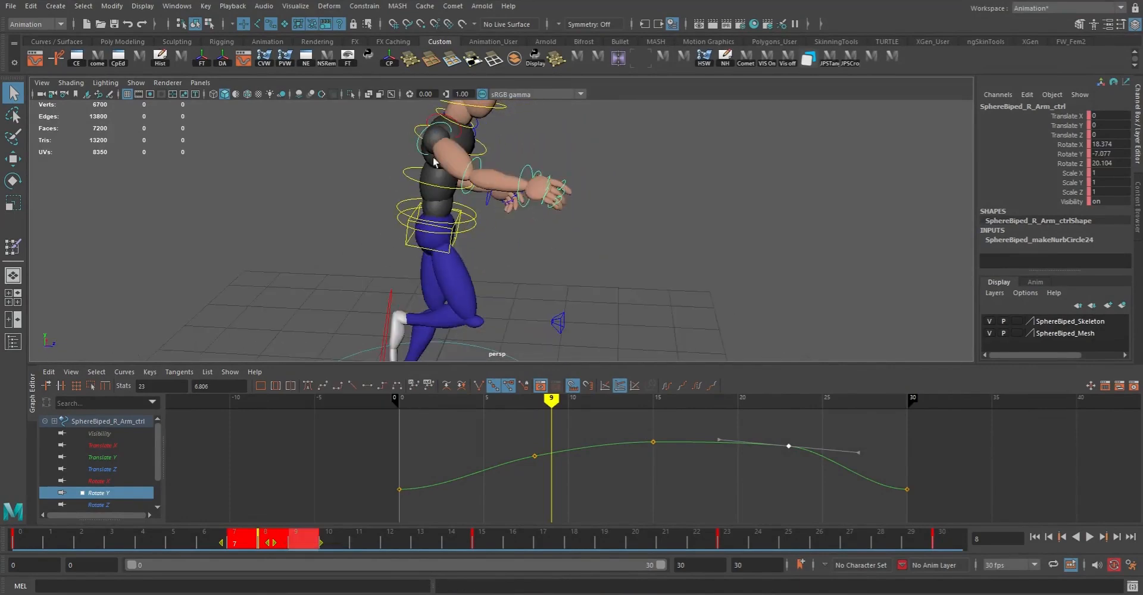
{"action": "left_click", "coordinate": [429, 119]}
{"action": "left_click_drag", "start_coordinate": [429, 119], "coordinate": [521, 132], "text": "alt"}
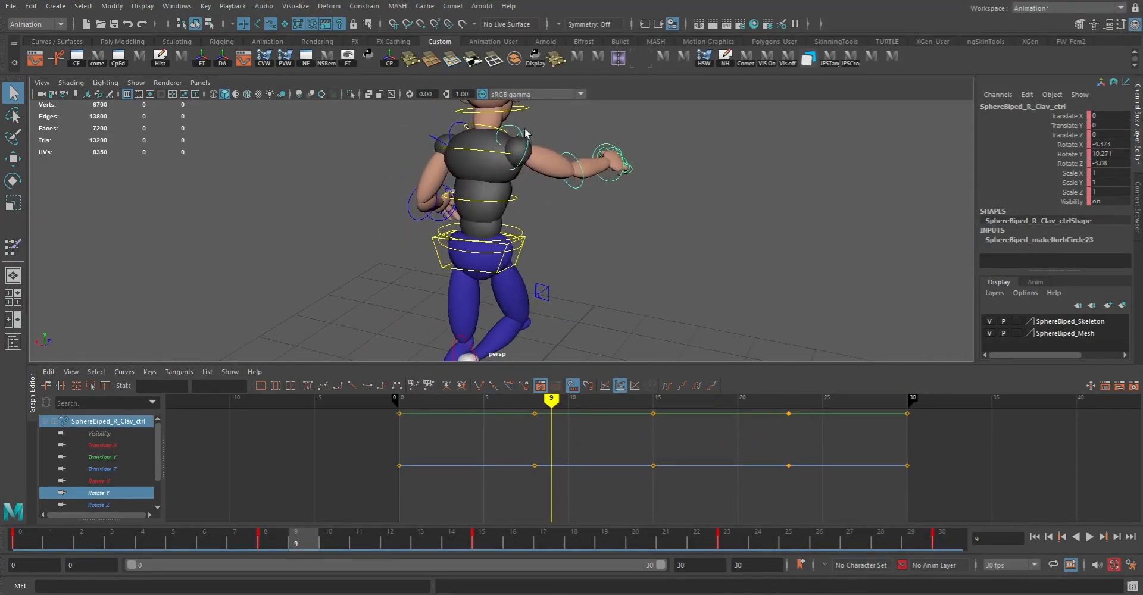
{"action": "left_click", "coordinate": [580, 153]}
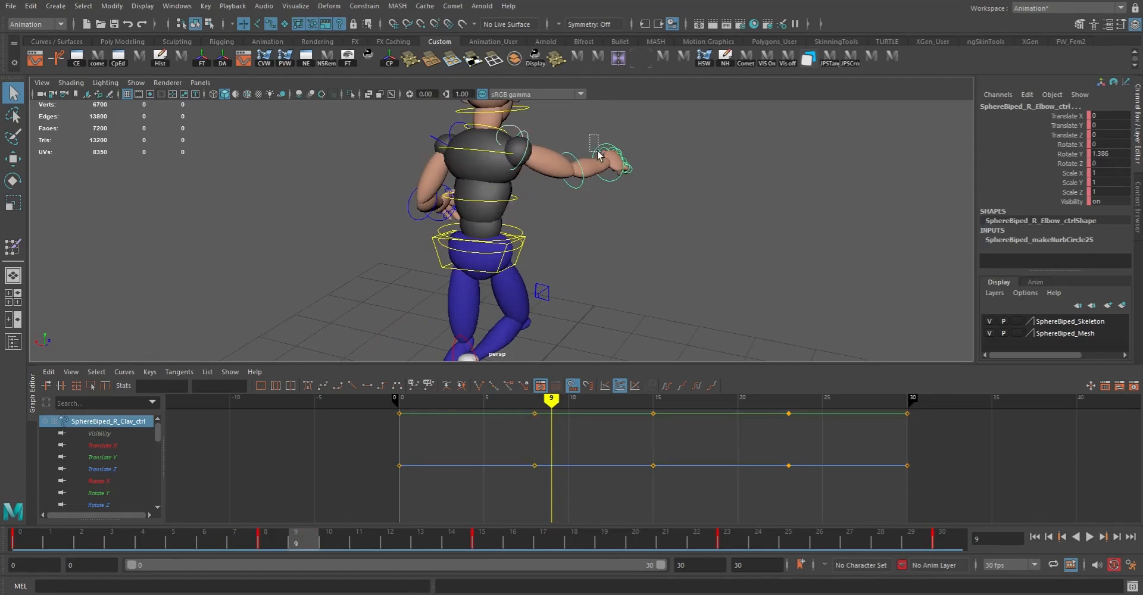
{"action": "left_click", "coordinate": [599, 156]}
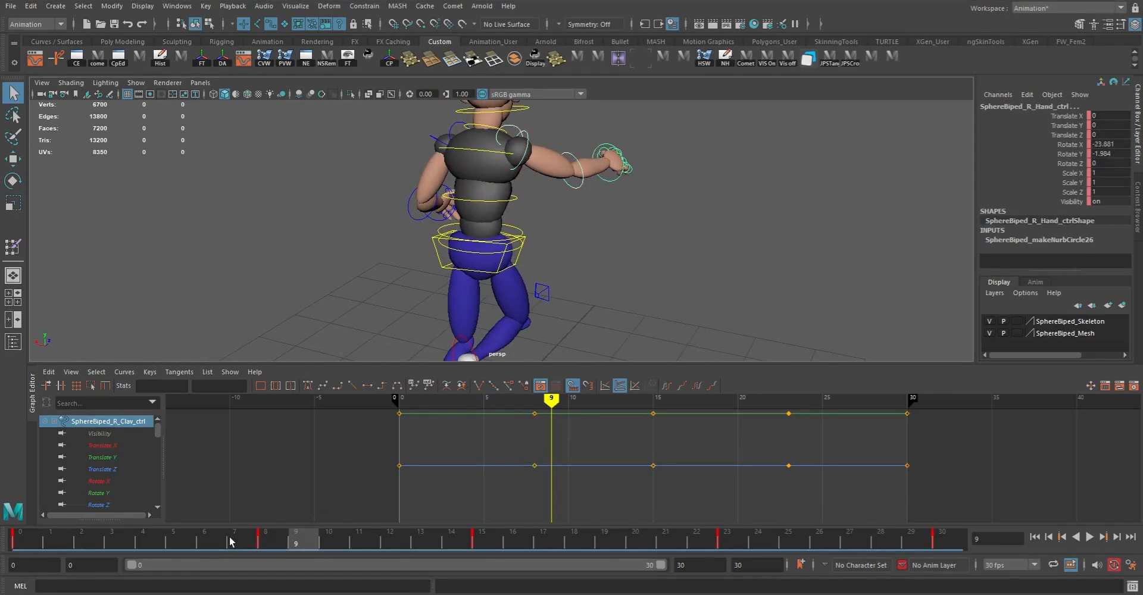
{"action": "left_click_drag", "start_coordinate": [232, 543], "coordinate": [316, 543], "text": "shift"}
{"action": "right_click", "coordinate": [305, 542]}
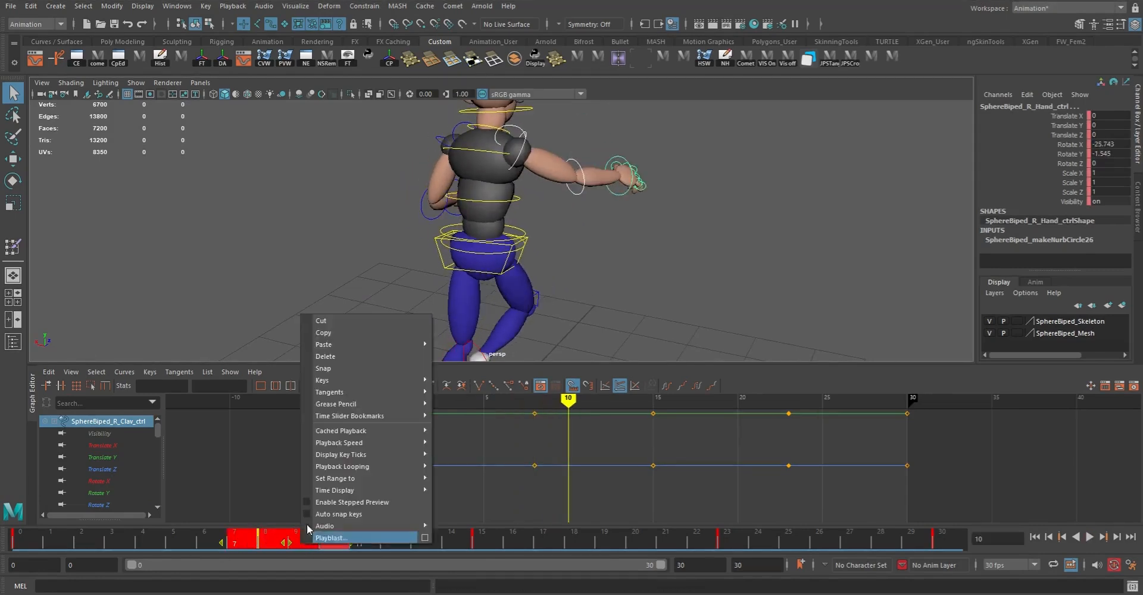
{"action": "left_click", "coordinate": [337, 357]}
- Check the right arm's pose at frames 0, 15 and 8, and play the run cycle from frame 0
{"action": "left_click", "coordinate": [16, 540]}
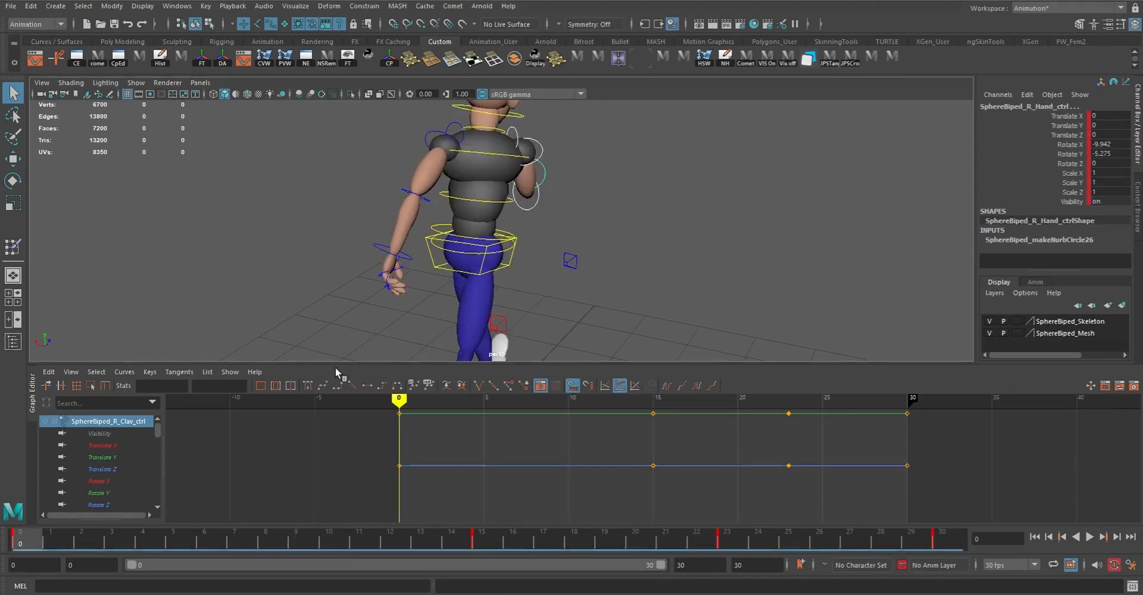
{"action": "left_click_drag", "start_coordinate": [512, 262], "coordinate": [256, 260], "text": "alt"}
{"action": "left_click", "coordinate": [484, 536]}
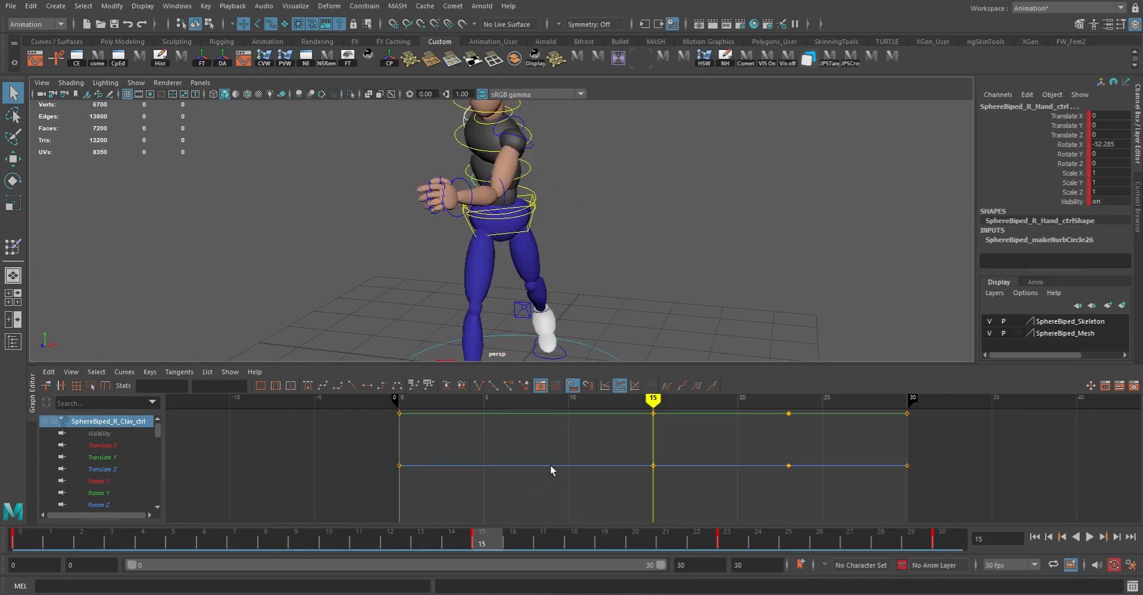
{"action": "left_click_drag", "start_coordinate": [581, 305], "coordinate": [708, 271], "text": "alt"}
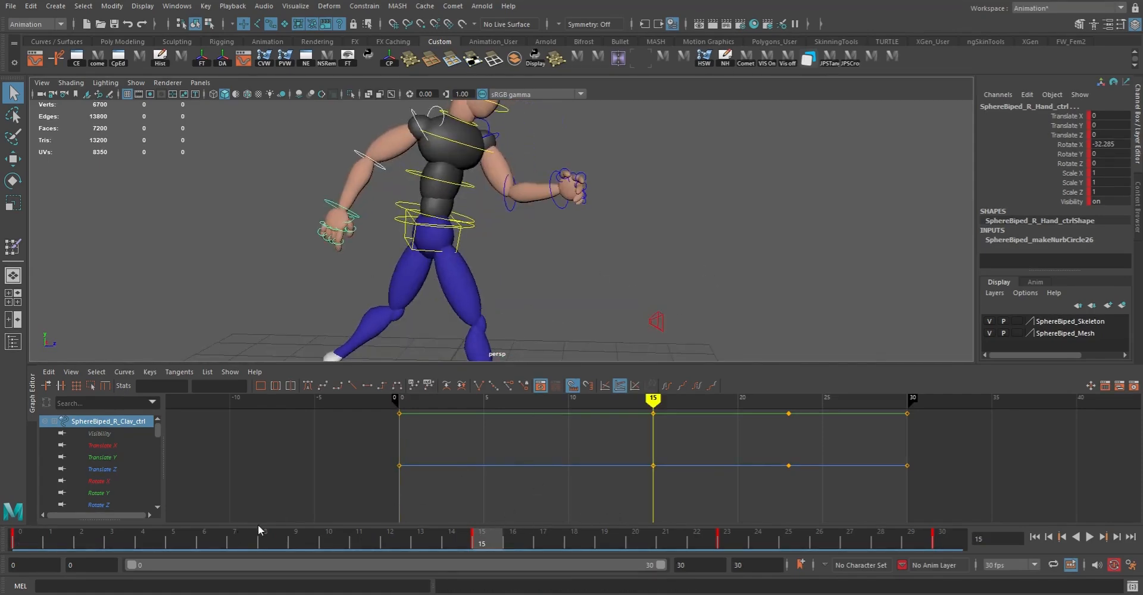
{"action": "left_click", "coordinate": [272, 542]}
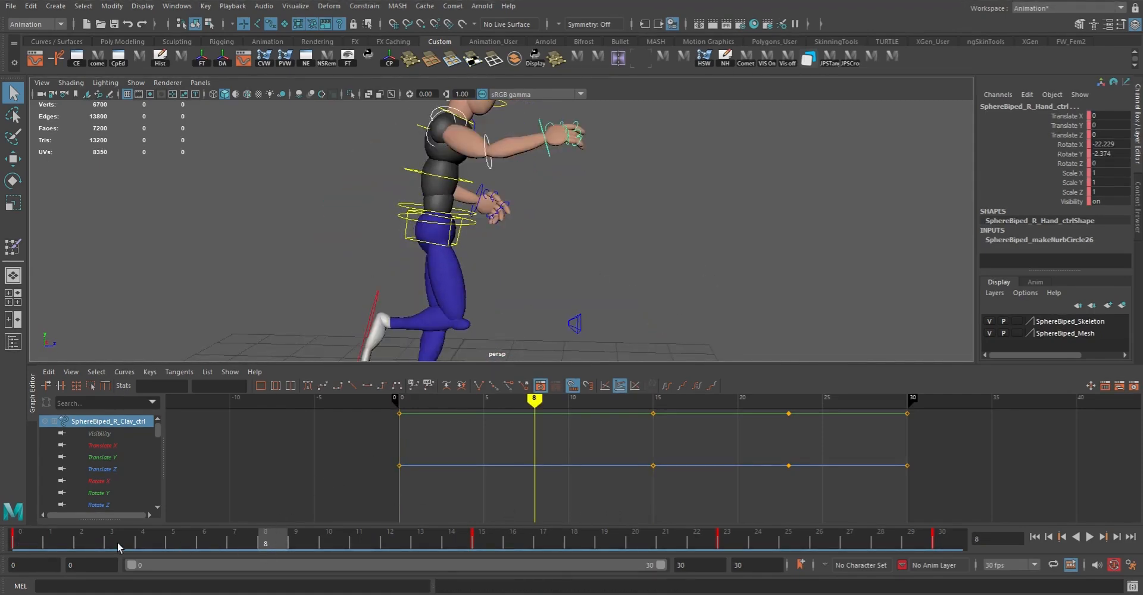
{"action": "left_click", "coordinate": [26, 542]}
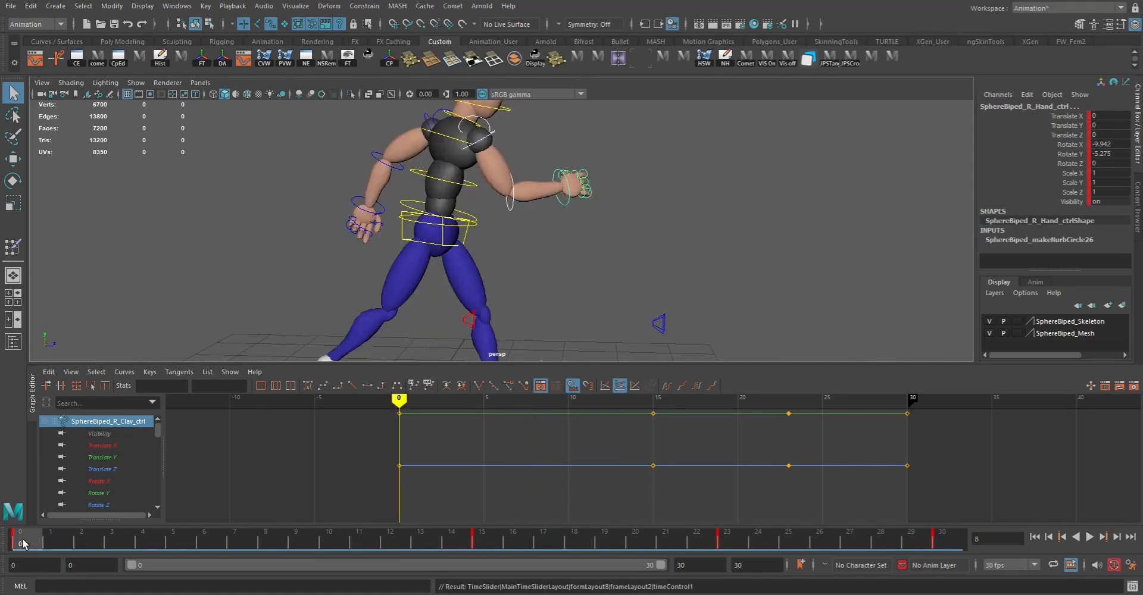
{"action": "key", "text": "alt+v"}
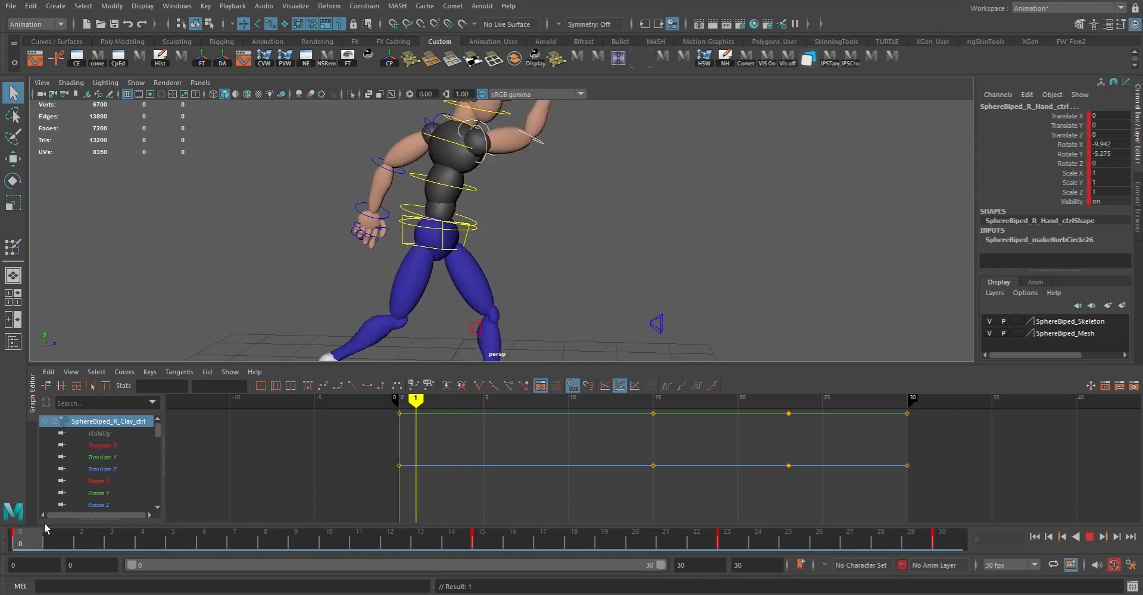
{"action": "left_click_drag", "start_coordinate": [66, 523], "coordinate": [1006, 534]}
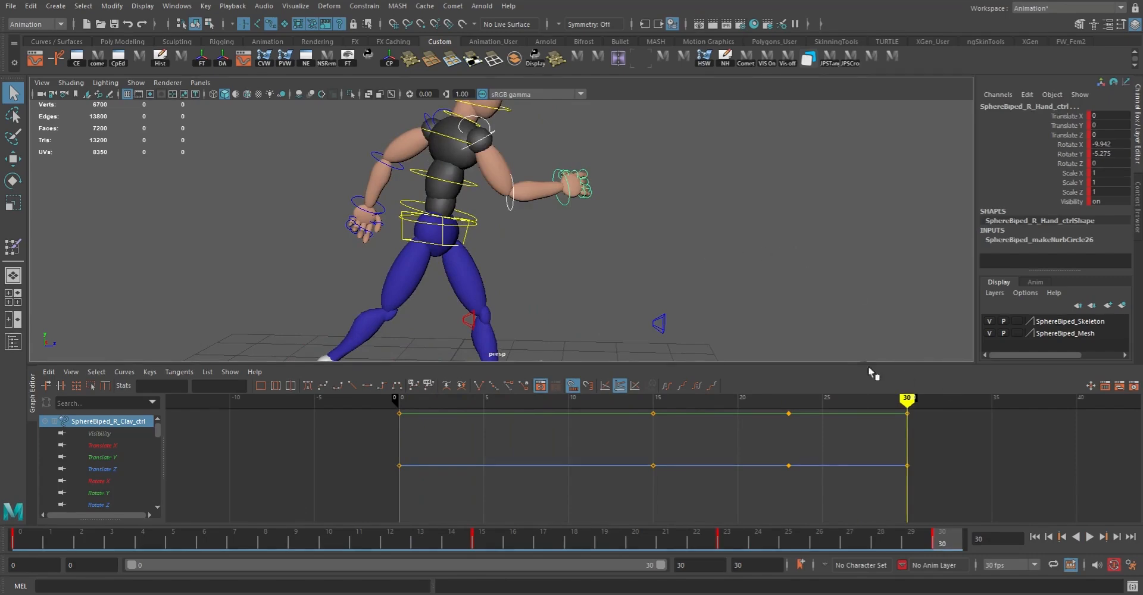
- Apply Auto tangents to all keys of the selected right arm controls from frame 0 to 30
{"action": "left_click_drag", "start_coordinate": [943, 546], "coordinate": [15, 543], "text": "shift"}
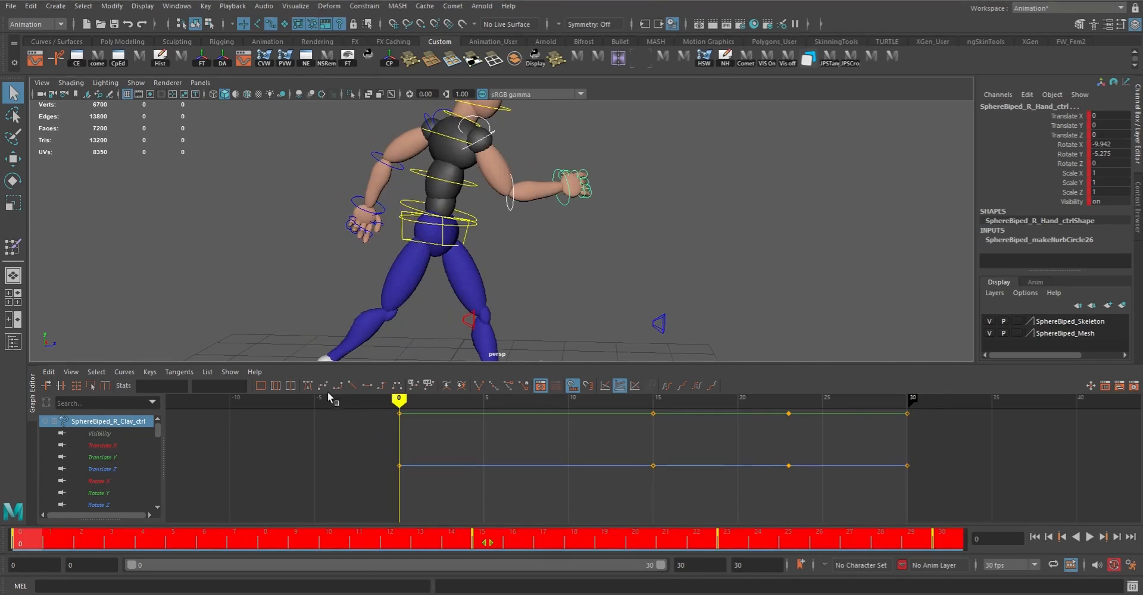
{"action": "left_click", "coordinate": [307, 386]}
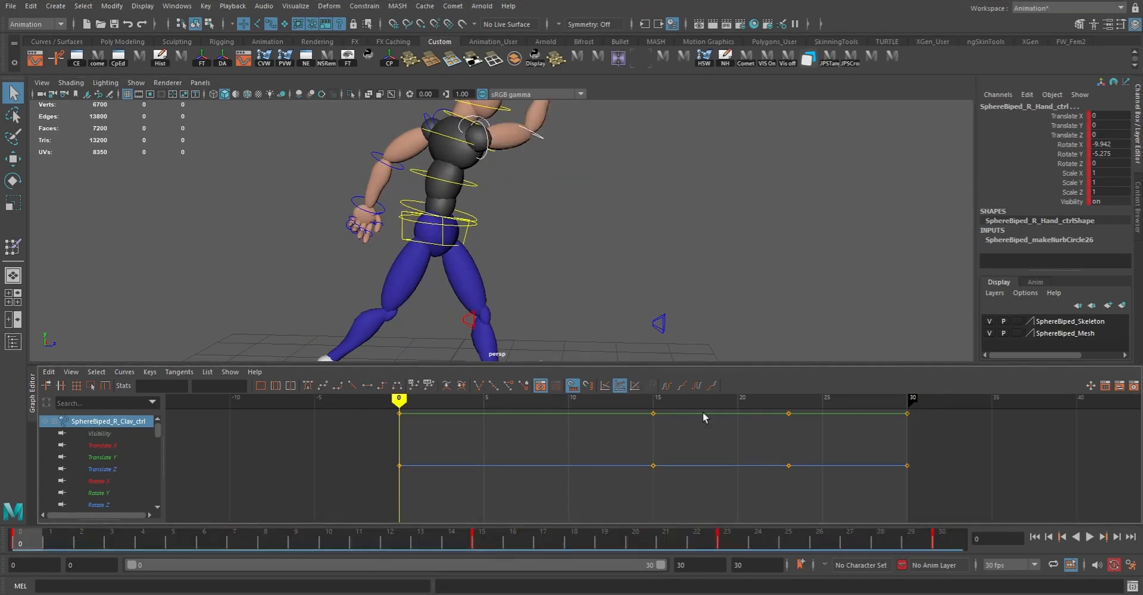
{"action": "key", "text": "a"}
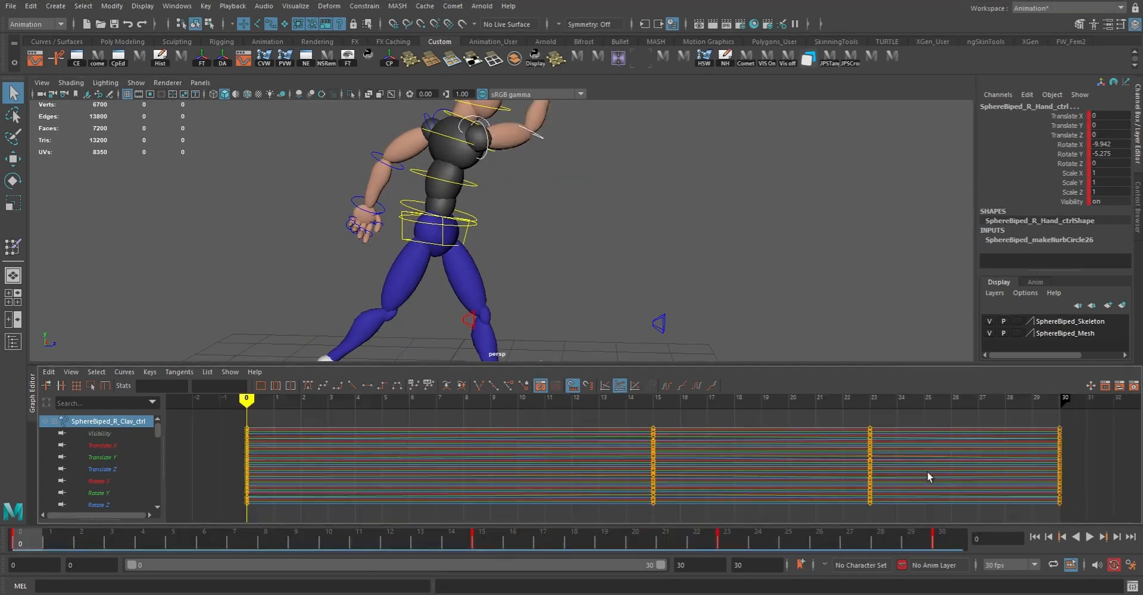
{"action": "right_click_drag", "start_coordinate": [965, 461], "coordinate": [941, 451], "text": "alt"}
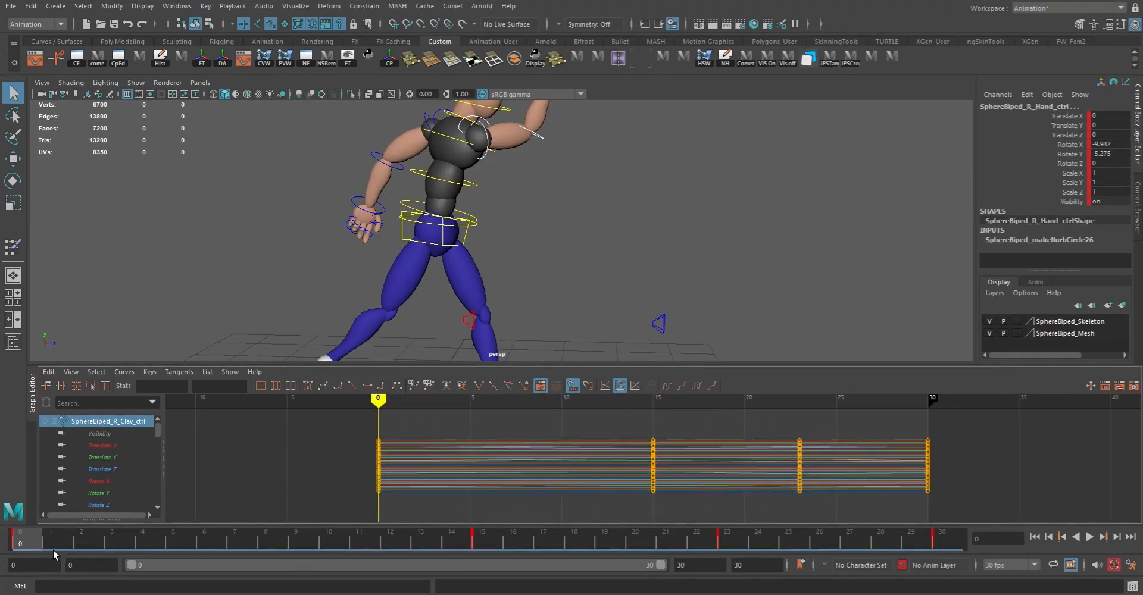
- Play the run cycle again and examine the full-body pose at frame 30 from the side and behind
{"action": "key", "text": "alt+v"}
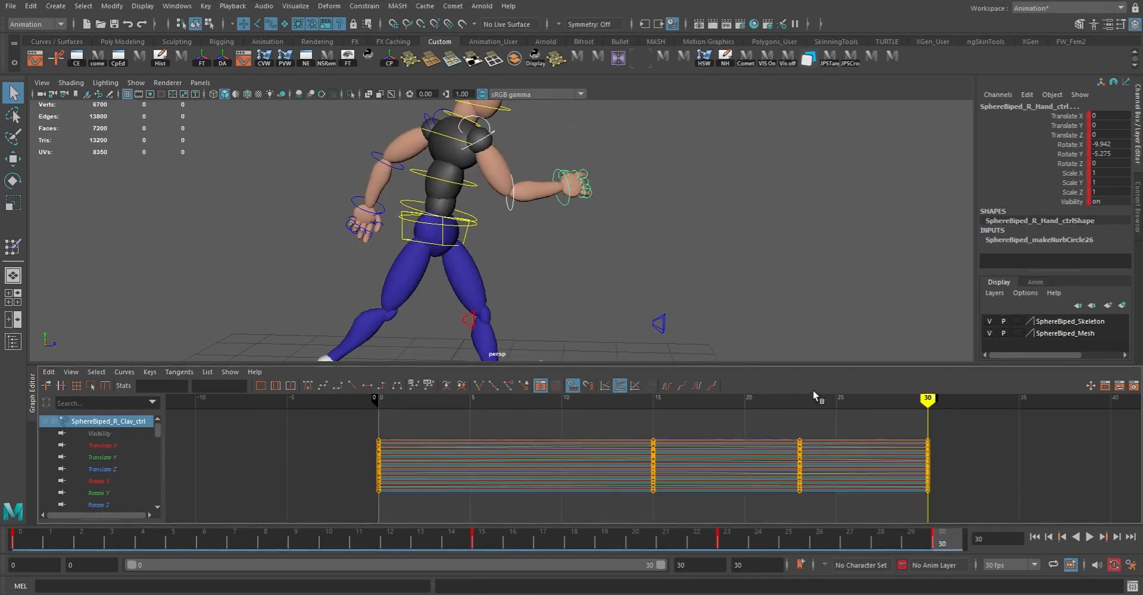
{"action": "right_click_drag", "start_coordinate": [833, 222], "coordinate": [703, 209], "text": "alt"}
{"action": "left_click_drag", "start_coordinate": [669, 222], "coordinate": [573, 203], "text": "alt"}
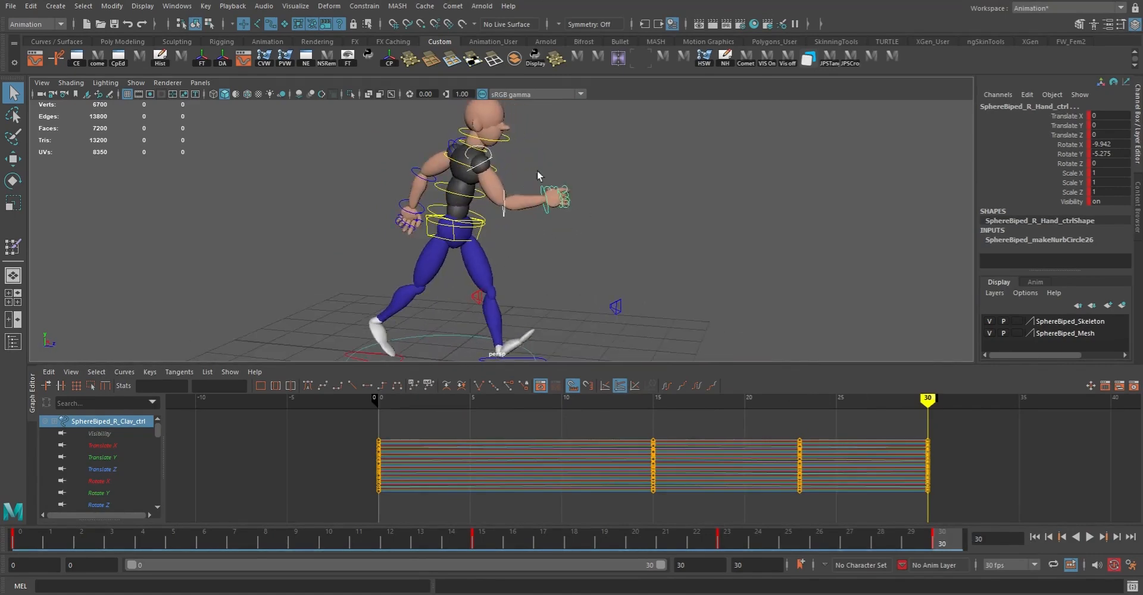
{"action": "left_click_drag", "start_coordinate": [492, 156], "coordinate": [570, 171], "text": "alt"}
{"action": "left_click_drag", "start_coordinate": [500, 153], "coordinate": [515, 167]}
{"action": "left_click_drag", "start_coordinate": [515, 211], "coordinate": [525, 229], "text": "shift"}
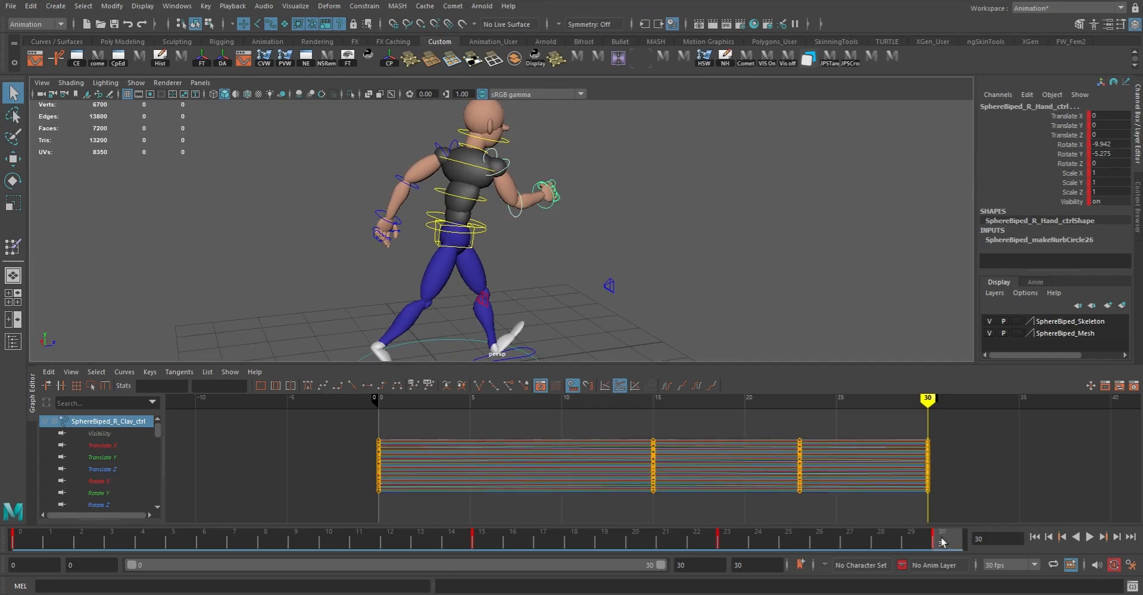
- Copy the keys of the left clavicle, arm, elbow and hand controls at frame 0
{"action": "left_click", "coordinate": [24, 540]}
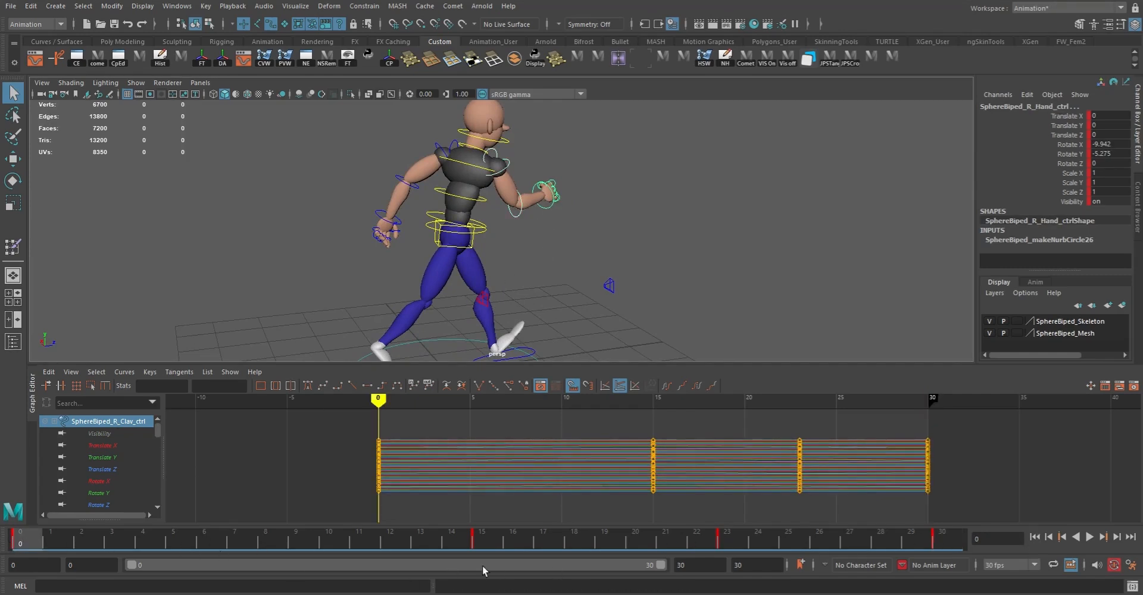
{"action": "left_click", "coordinate": [452, 147]}
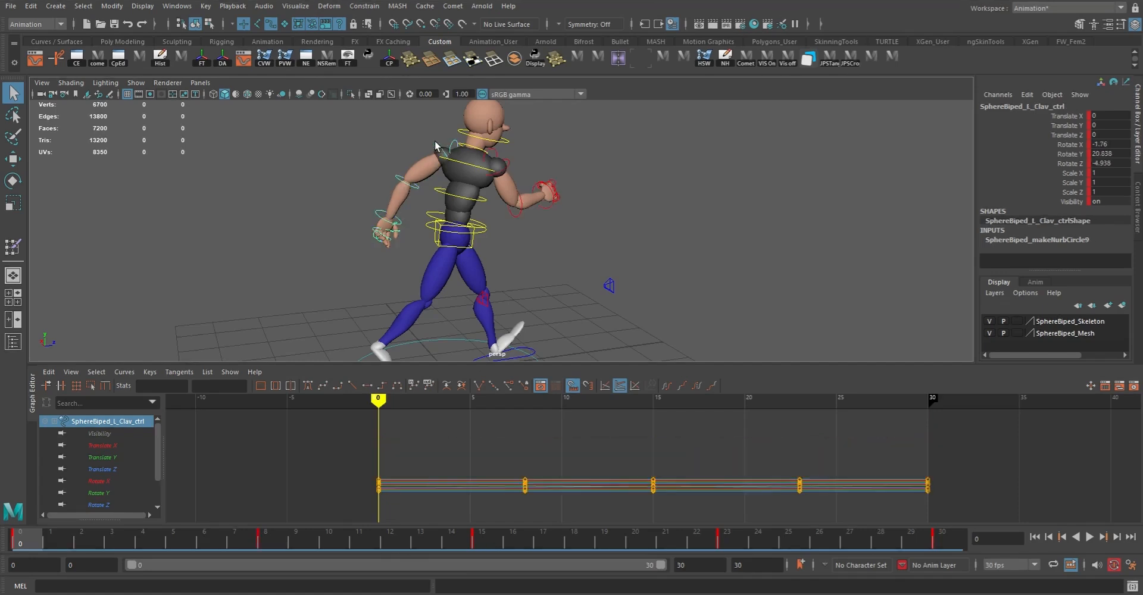
{"action": "left_click", "coordinate": [436, 147], "text": "shift"}
{"action": "left_click", "coordinate": [398, 182], "text": "shift"}
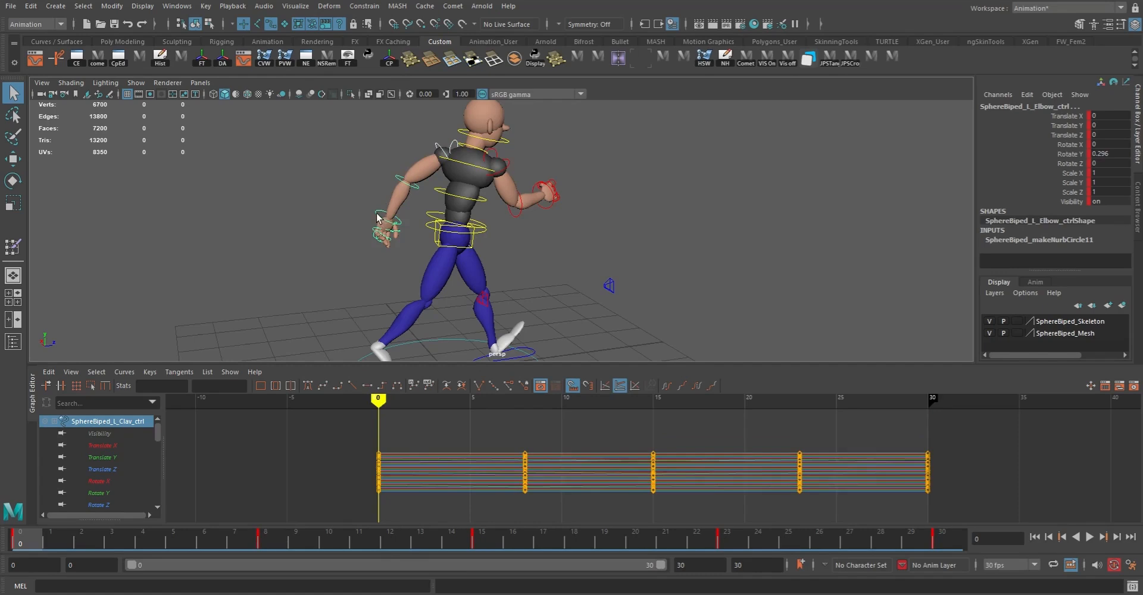
{"action": "left_click", "coordinate": [378, 216], "text": "shift"}
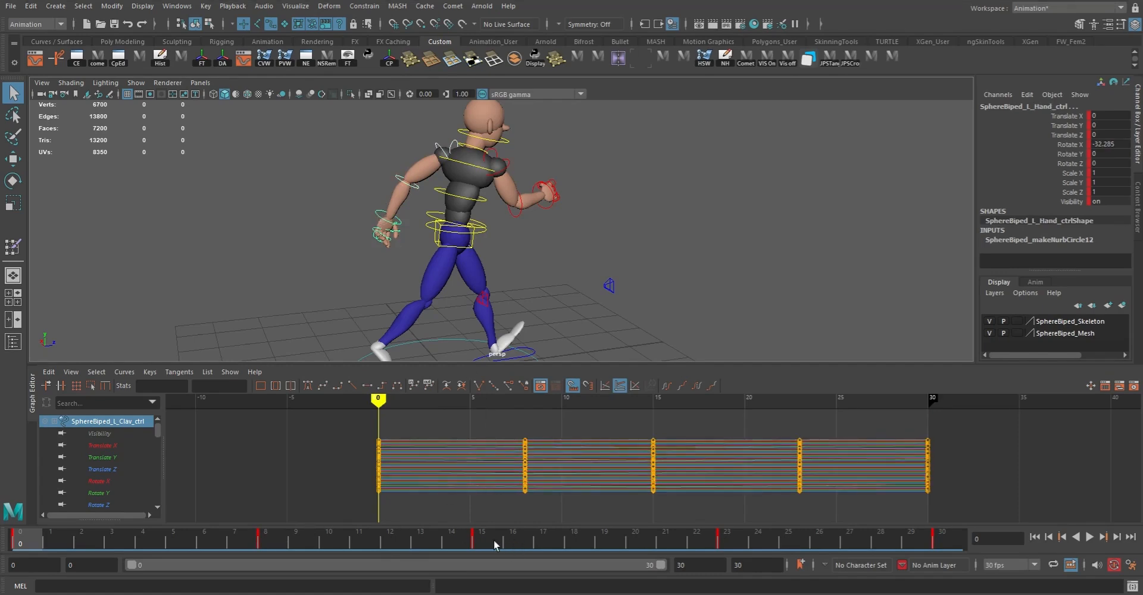
{"action": "right_click", "coordinate": [24, 545]}
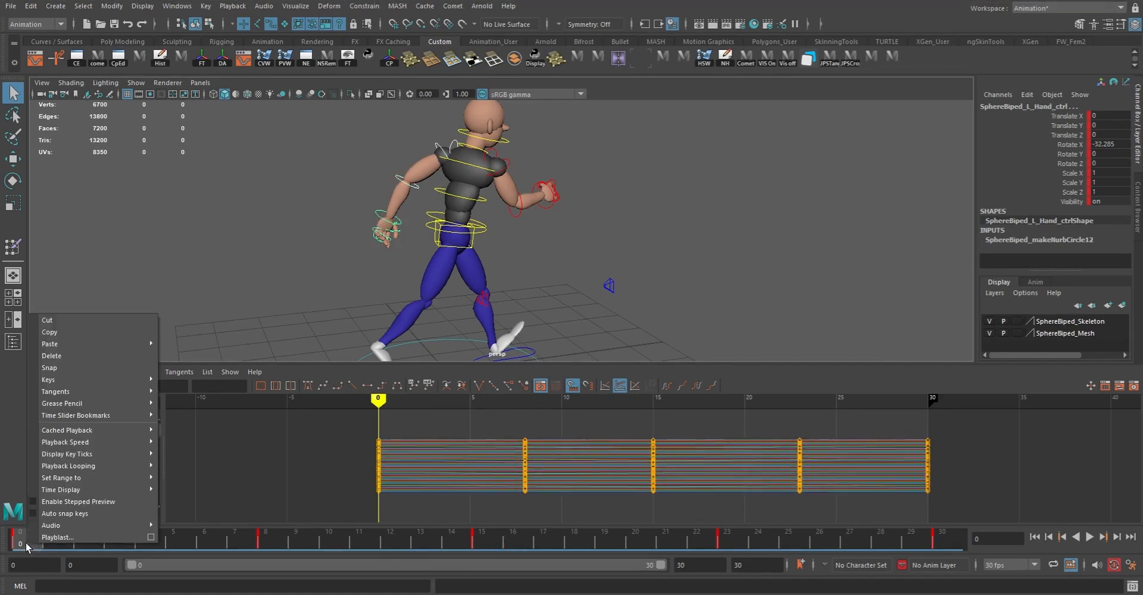
{"action": "left_click", "coordinate": [65, 333]}
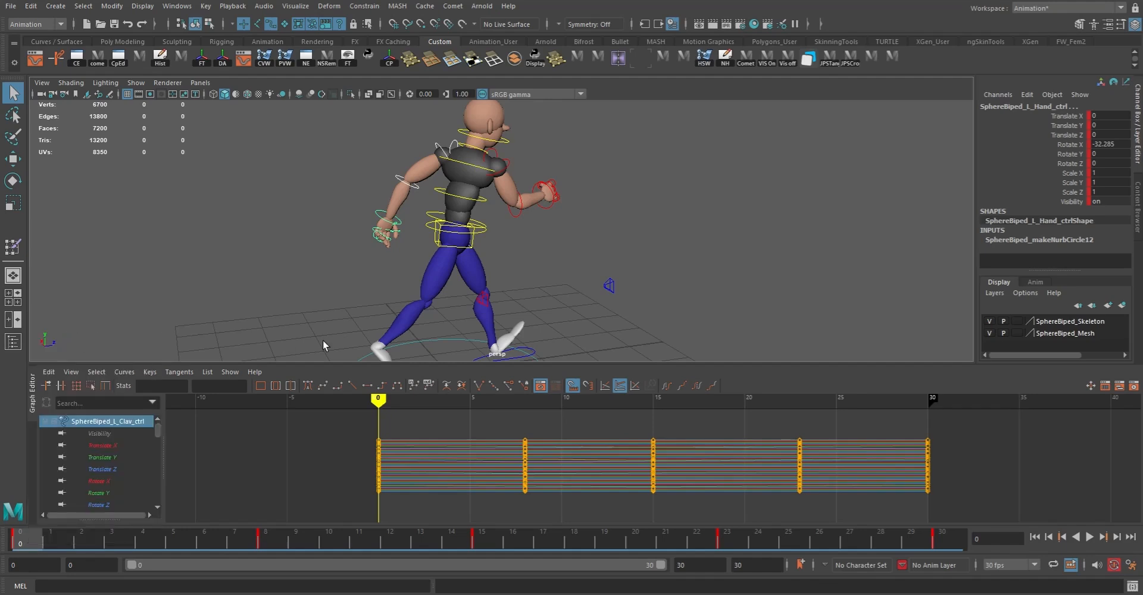
- Paste the copied left-arm keys onto the right clavicle, arm, elbow and hand controls at frame 15
{"action": "left_click", "coordinate": [497, 157]}
{"action": "left_click", "coordinate": [515, 214], "text": "shift"}
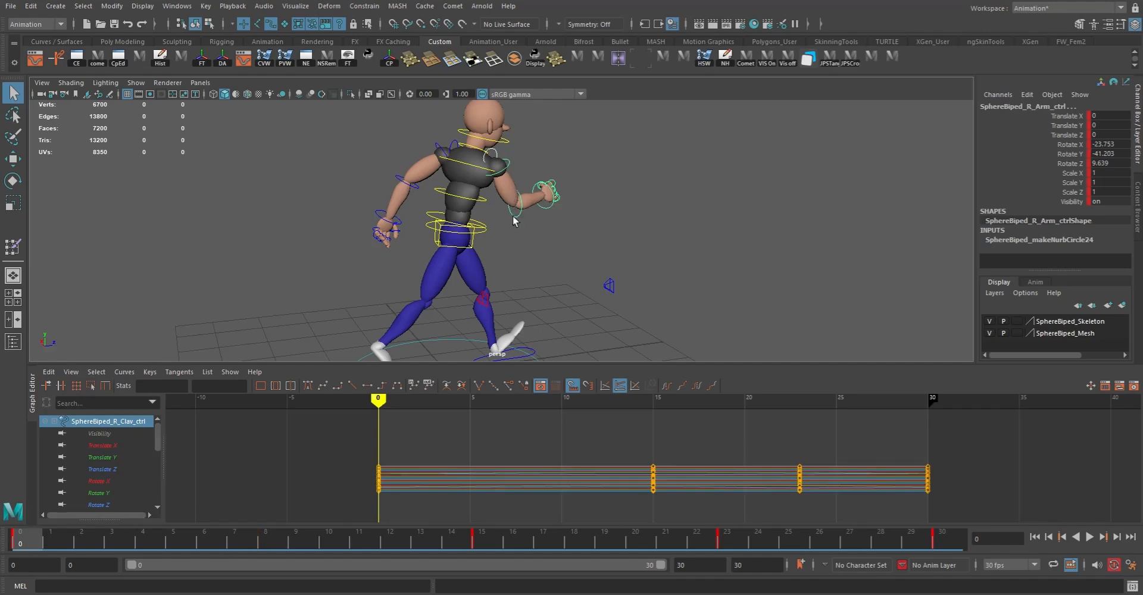
{"action": "left_click", "coordinate": [515, 218], "text": "shift"}
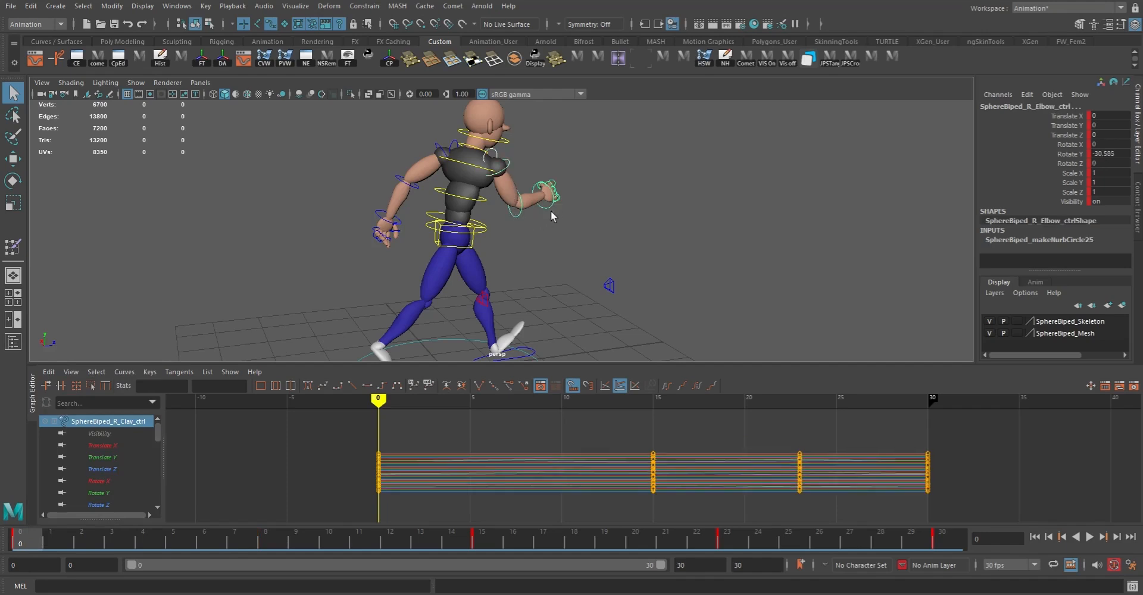
{"action": "left_click", "coordinate": [543, 205], "text": "shift"}
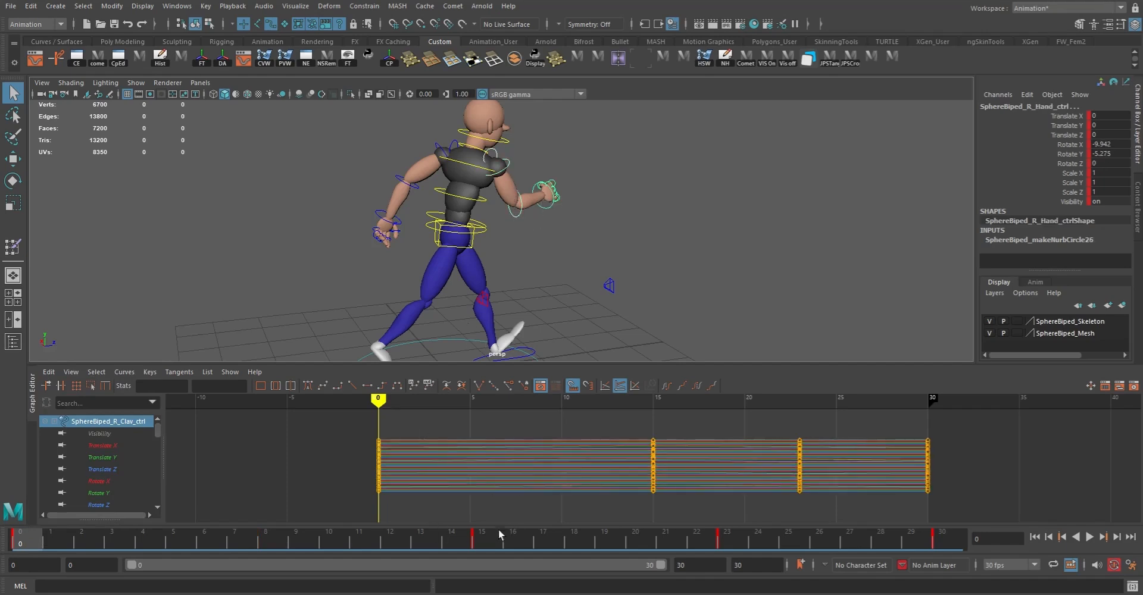
{"action": "left_click", "coordinate": [489, 543]}
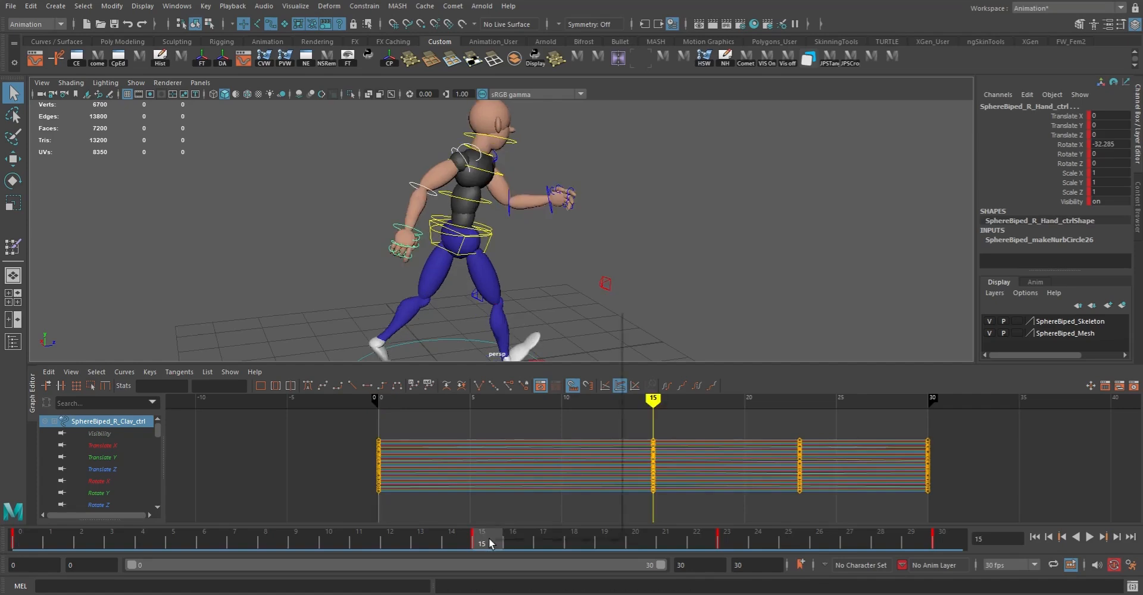
{"action": "right_click", "coordinate": [489, 543]}
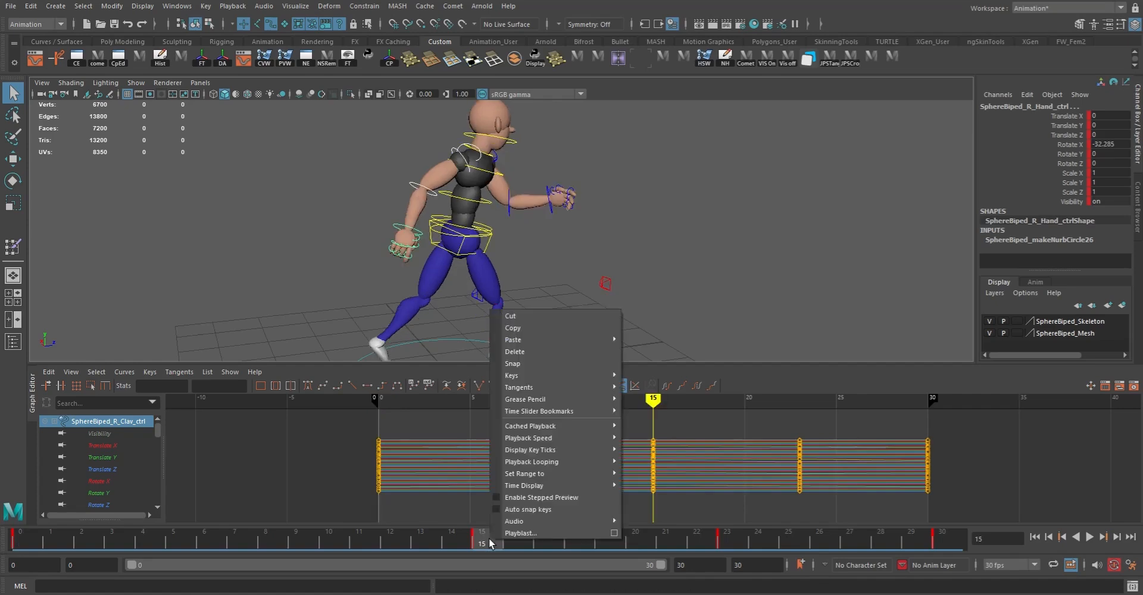
{"action": "mouse_move", "coordinate": [539, 340]}
{"action": "left_click", "coordinate": [633, 343]}
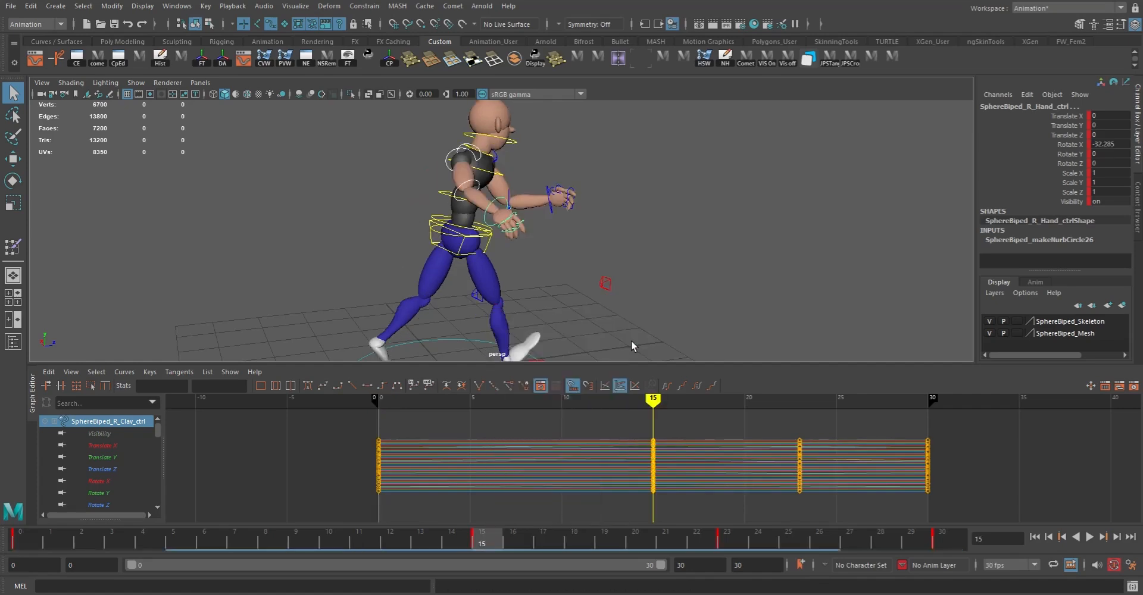
{"action": "left_click_drag", "start_coordinate": [649, 319], "coordinate": [515, 290], "text": "alt"}
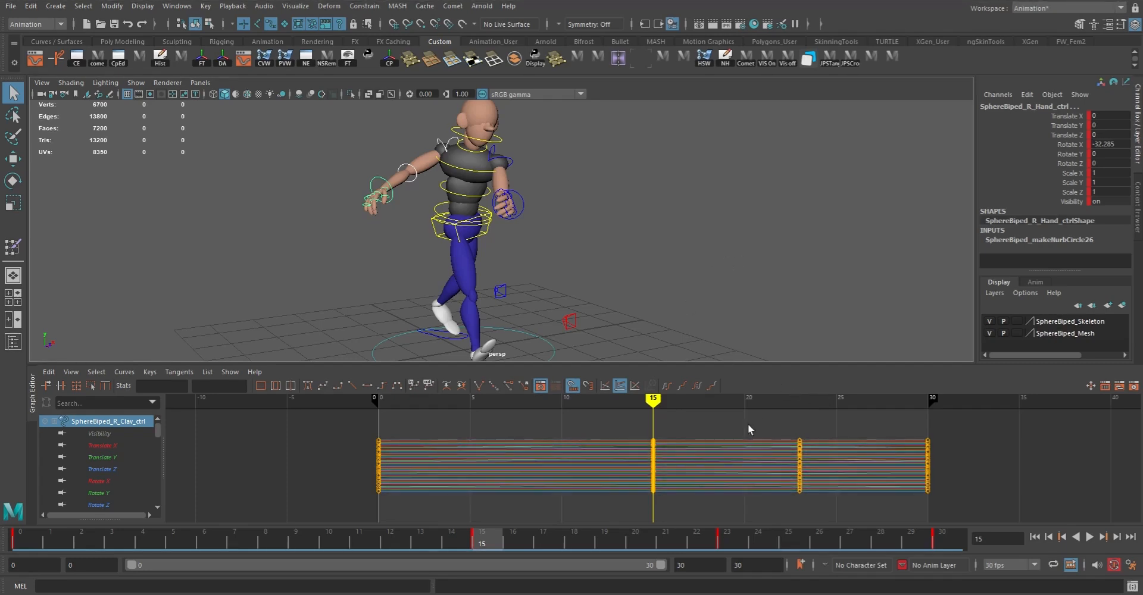
- Compare the arm poses at frames 0 and 15 from several angles while scrubbing between them
{"action": "left_click_drag", "start_coordinate": [626, 275], "coordinate": [563, 238], "text": "alt"}
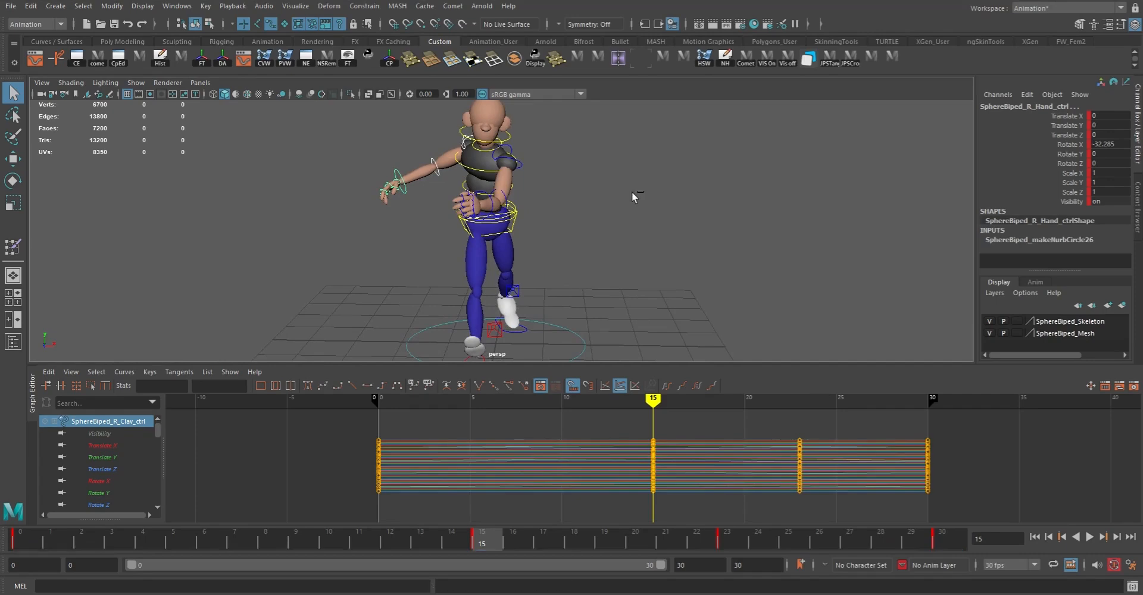
{"action": "key", "text": "comma"}
{"action": "left_click_drag", "start_coordinate": [577, 279], "coordinate": [613, 280], "text": "alt"}
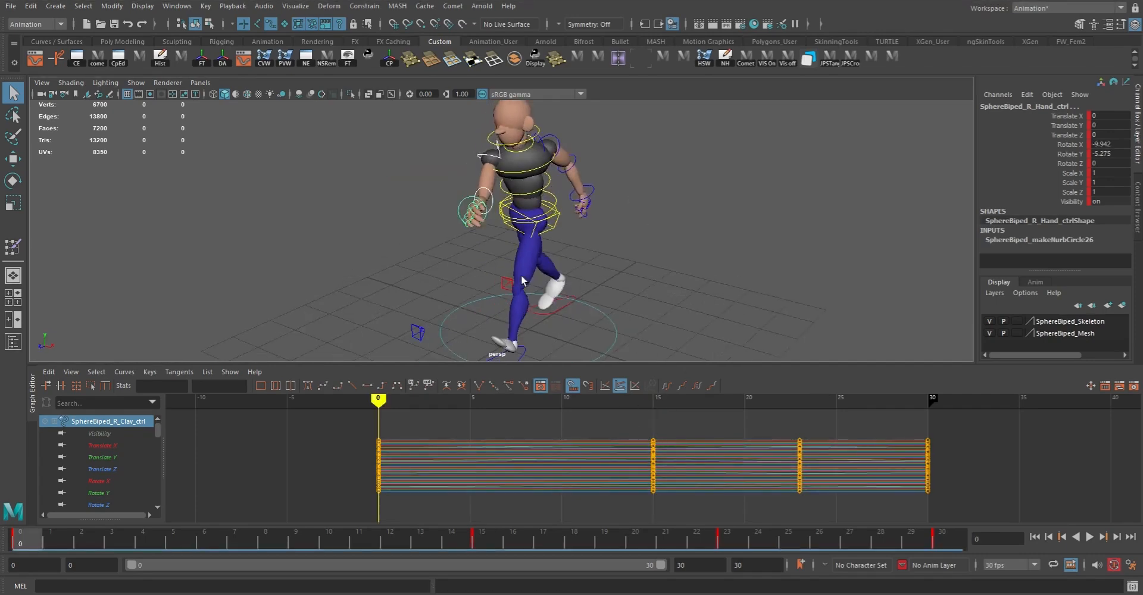
{"action": "left_click", "coordinate": [51, 542]}
{"action": "left_click_drag", "start_coordinate": [51, 541], "coordinate": [495, 552]}
{"action": "left_click_drag", "start_coordinate": [541, 309], "coordinate": [524, 207], "text": "alt"}
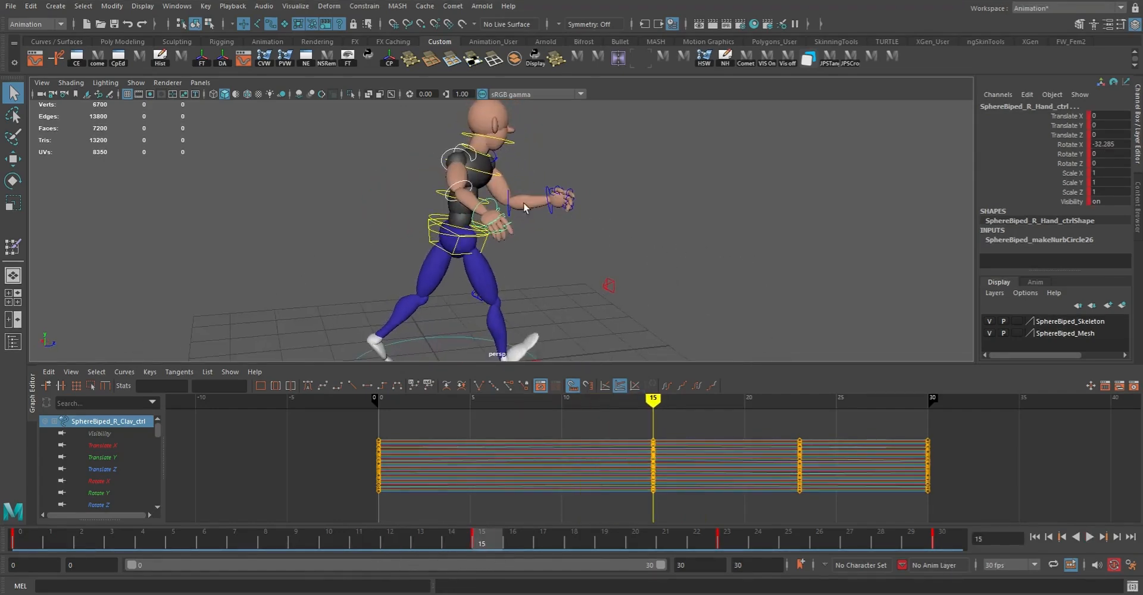
- Rotate the right arm control at frame 15 to try a different backswing angle
{"action": "left_click", "coordinate": [444, 157]}
{"action": "key", "text": "e"}
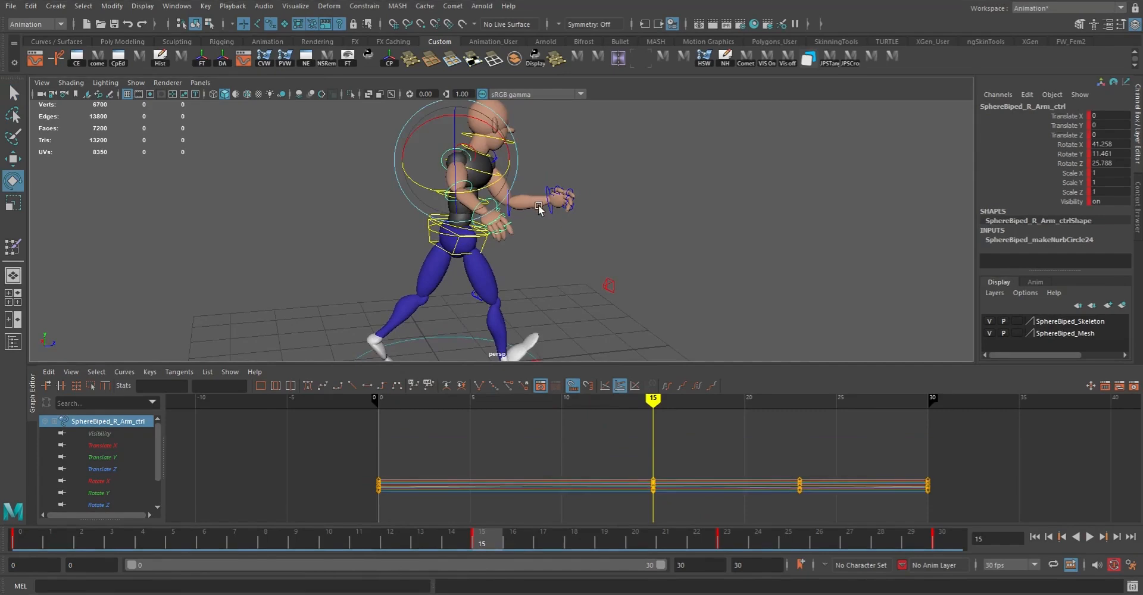
{"action": "left_click_drag", "start_coordinate": [485, 227], "coordinate": [616, 213], "text": "alt"}
{"action": "left_click_drag", "start_coordinate": [611, 129], "coordinate": [441, 174]}
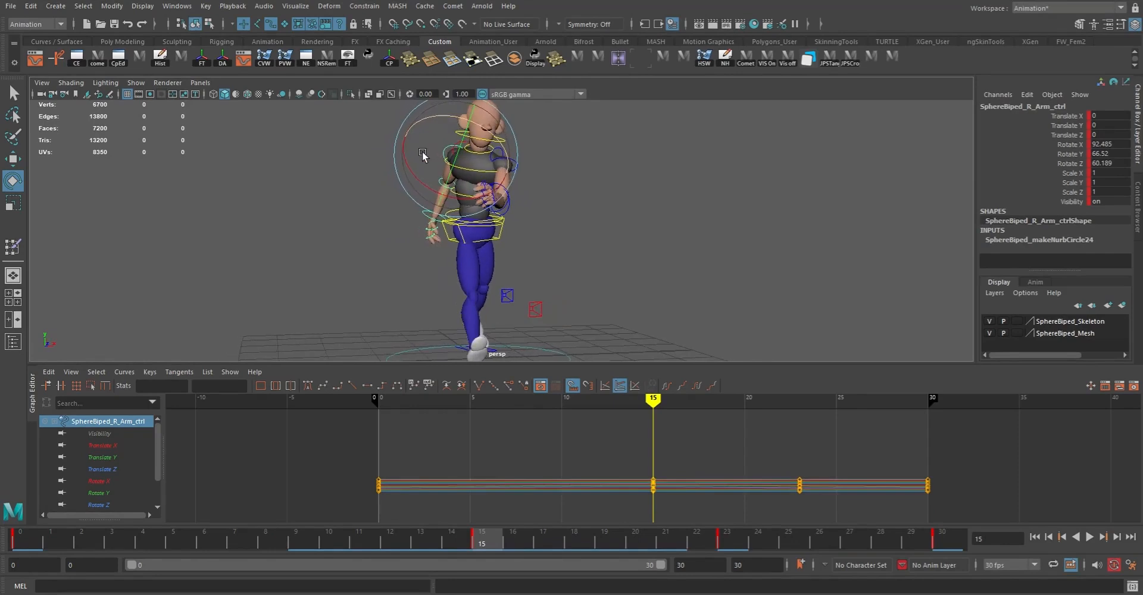
{"action": "left_click_drag", "start_coordinate": [435, 237], "coordinate": [505, 143]}
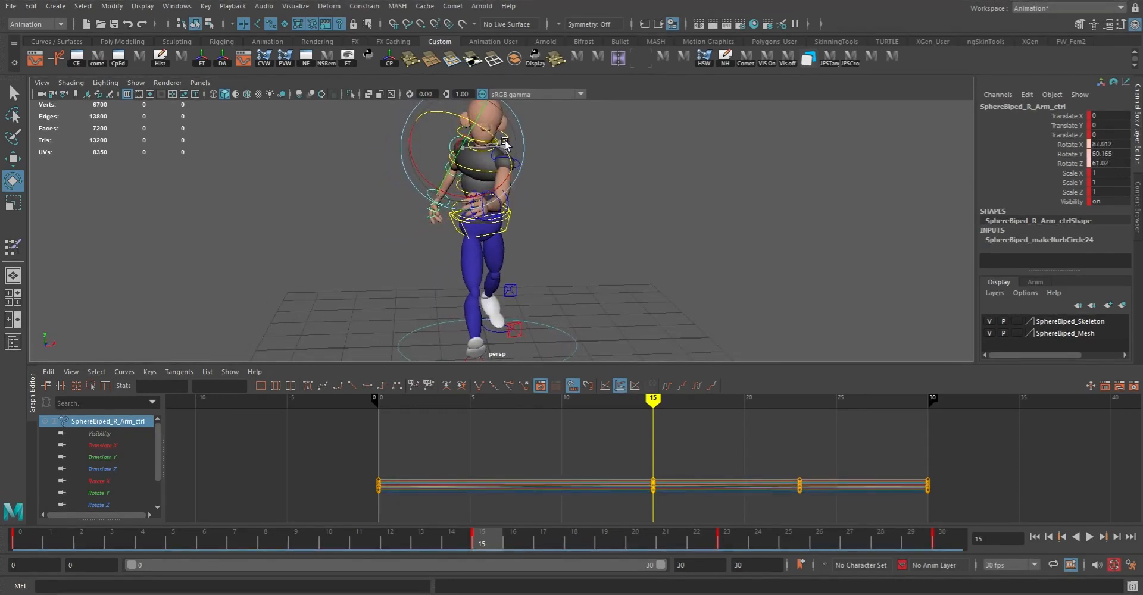
- Delete the keys of the right clavicle, arm, elbow and hand controls across frames 22 to 24
{"action": "left_click_drag", "start_coordinate": [702, 541], "coordinate": [759, 541], "text": "shift"}
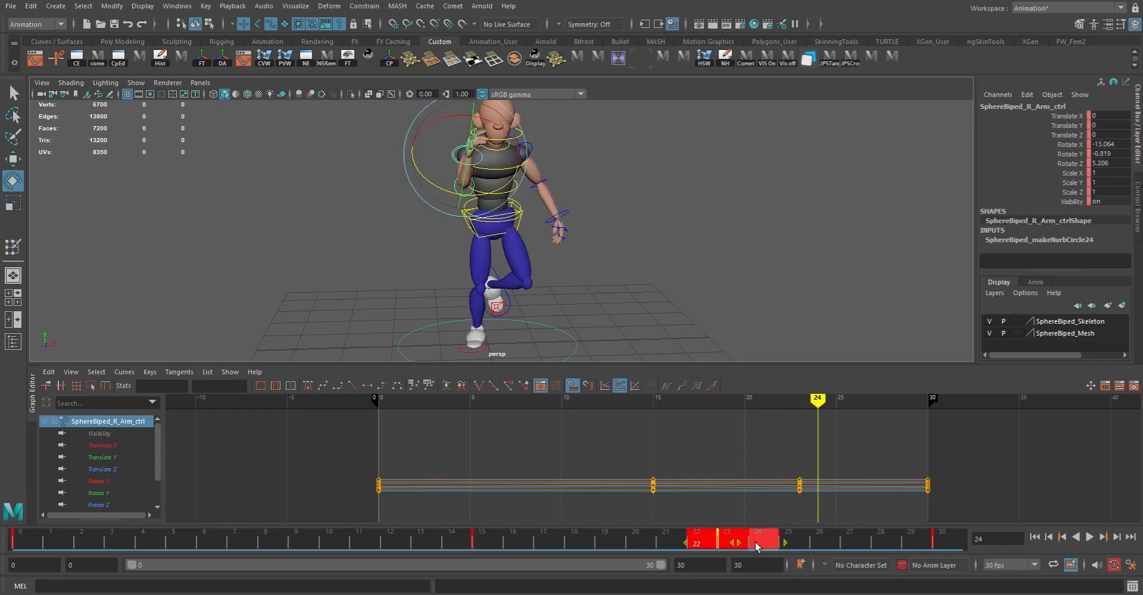
{"action": "left_click_drag", "start_coordinate": [553, 250], "coordinate": [681, 250], "text": "alt"}
{"action": "key", "text": "q"}
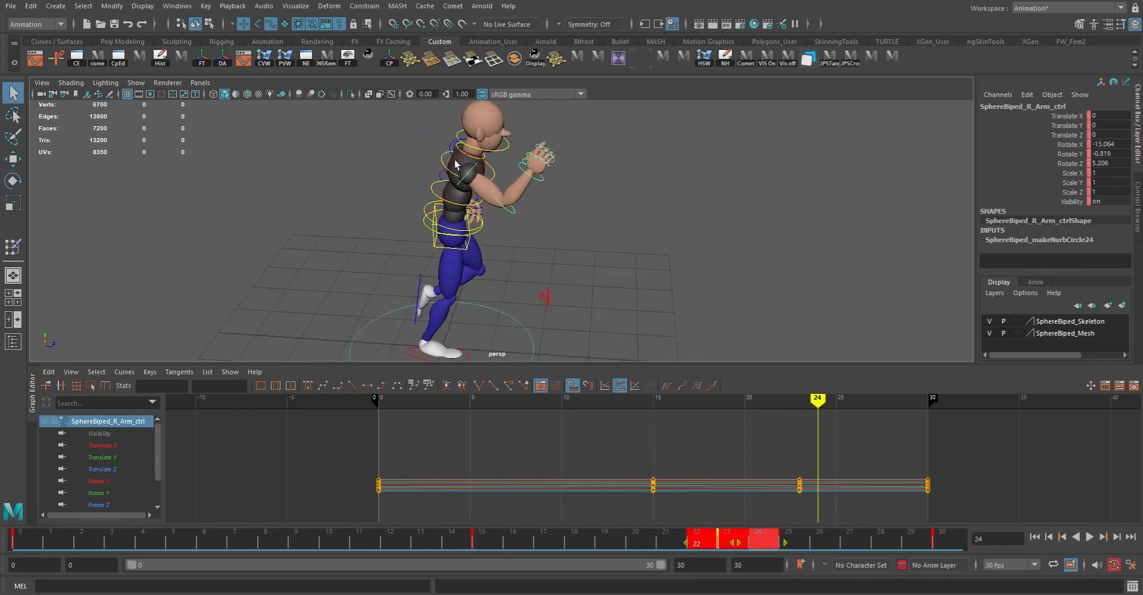
{"action": "left_click", "coordinate": [457, 163]}
{"action": "left_click_drag", "start_coordinate": [512, 215], "coordinate": [613, 222], "text": "alt"}
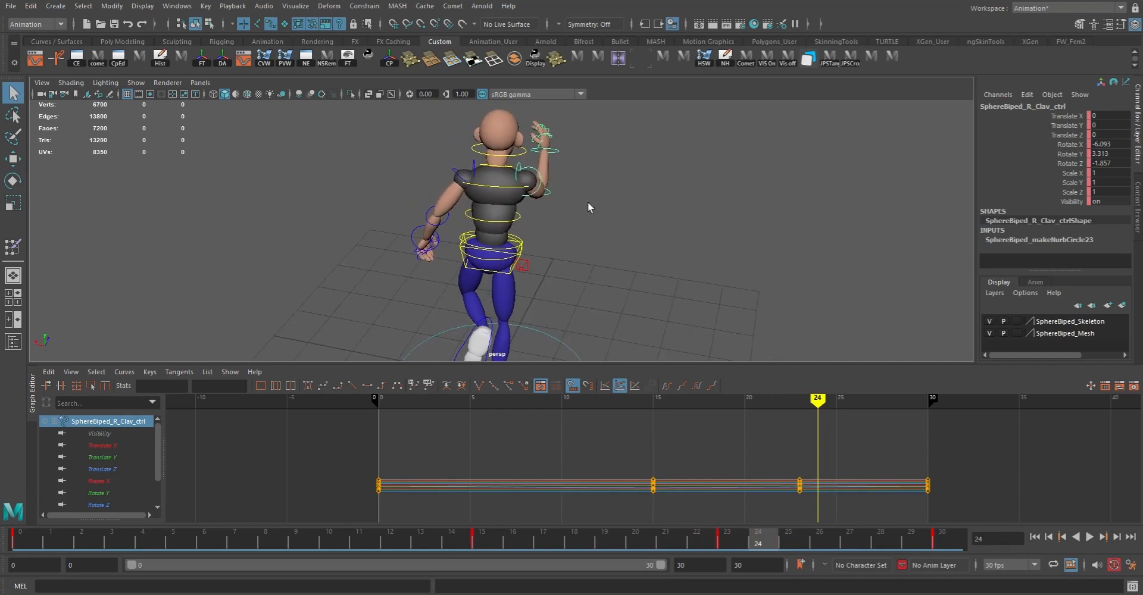
{"action": "left_click_drag", "start_coordinate": [532, 169], "coordinate": [562, 179], "text": "alt"}
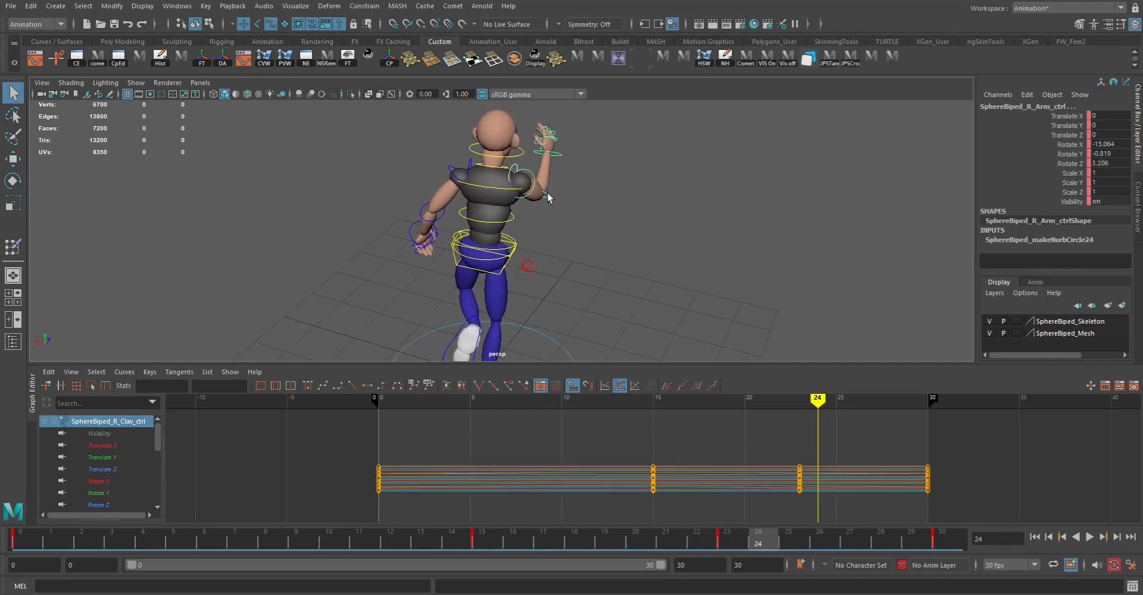
{"action": "left_click", "coordinate": [553, 157]}
{"action": "left_click", "coordinate": [559, 159]}
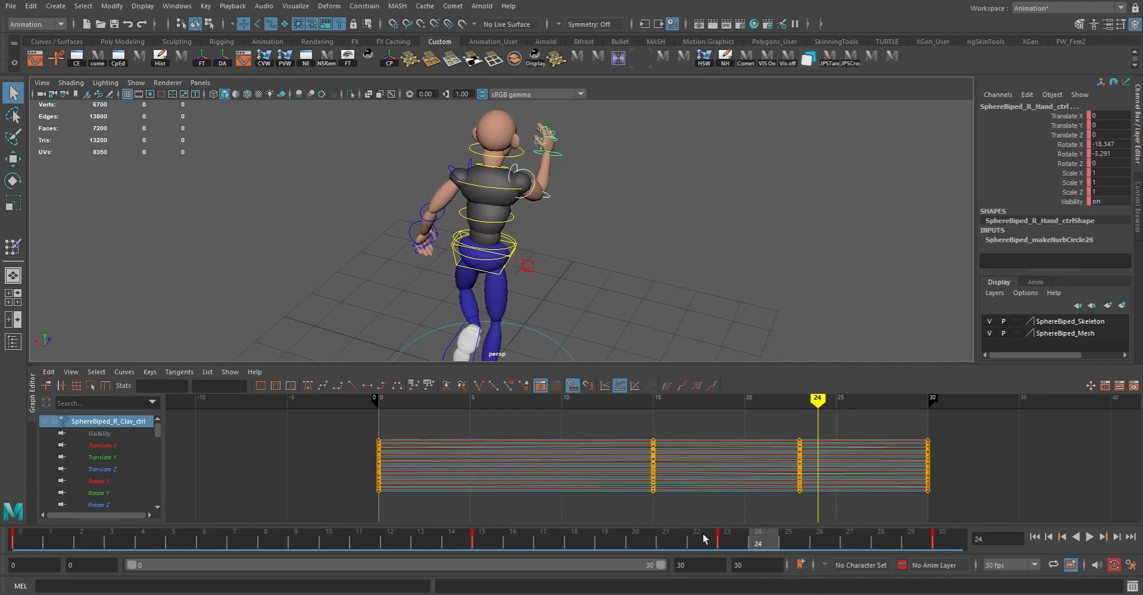
{"action": "left_click_drag", "start_coordinate": [703, 538], "coordinate": [769, 541], "text": "shift"}
{"action": "right_click", "coordinate": [769, 541]}
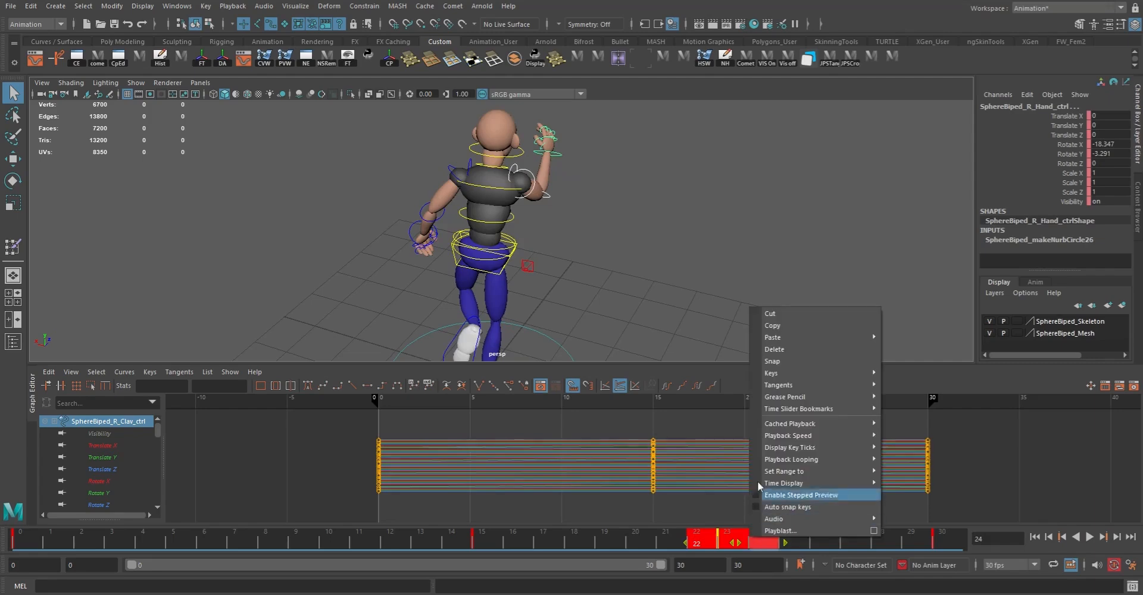
{"action": "left_click", "coordinate": [772, 351]}
- Play the run cycle from frame 0 to check the right arm swing, then return to the start
{"action": "left_click", "coordinate": [1035, 537]}
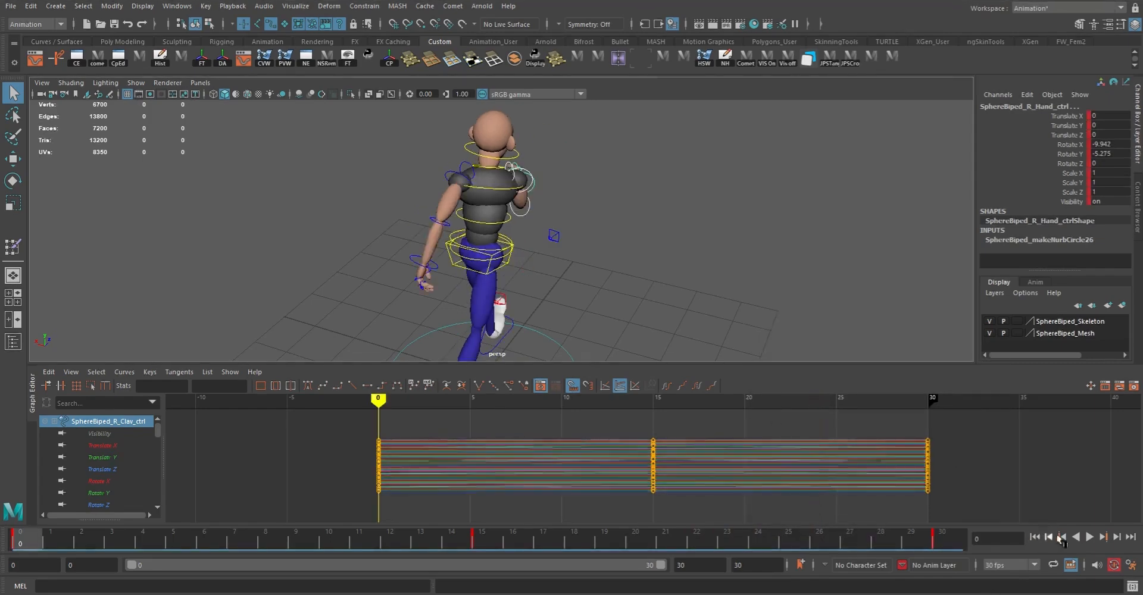
{"action": "left_click", "coordinate": [1089, 537]}
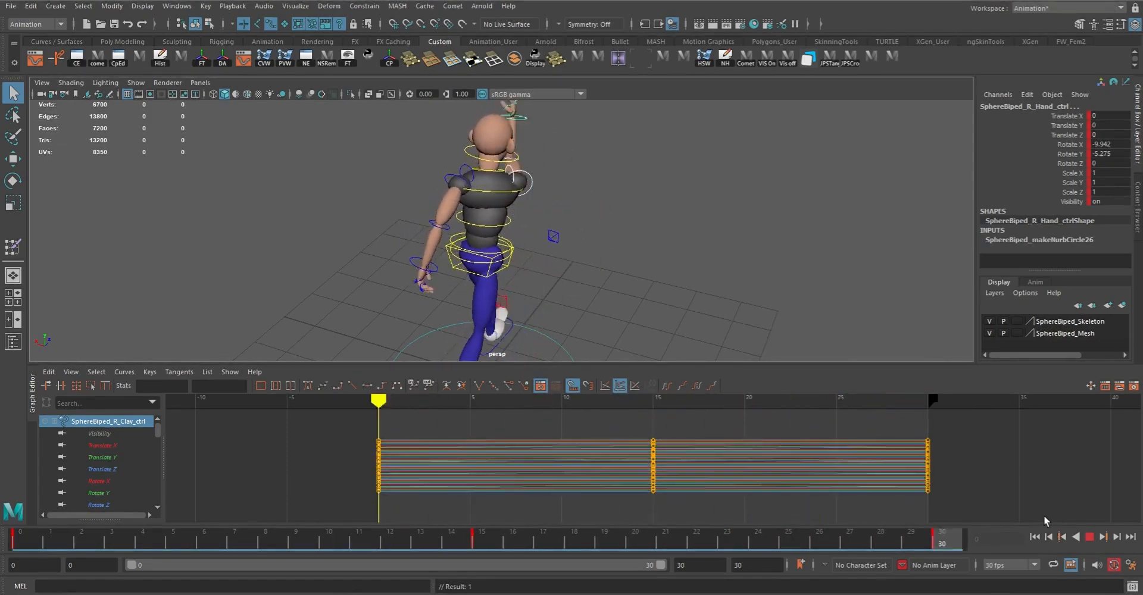
{"action": "left_click", "coordinate": [1090, 537]}
{"action": "left_click", "coordinate": [1034, 537]}
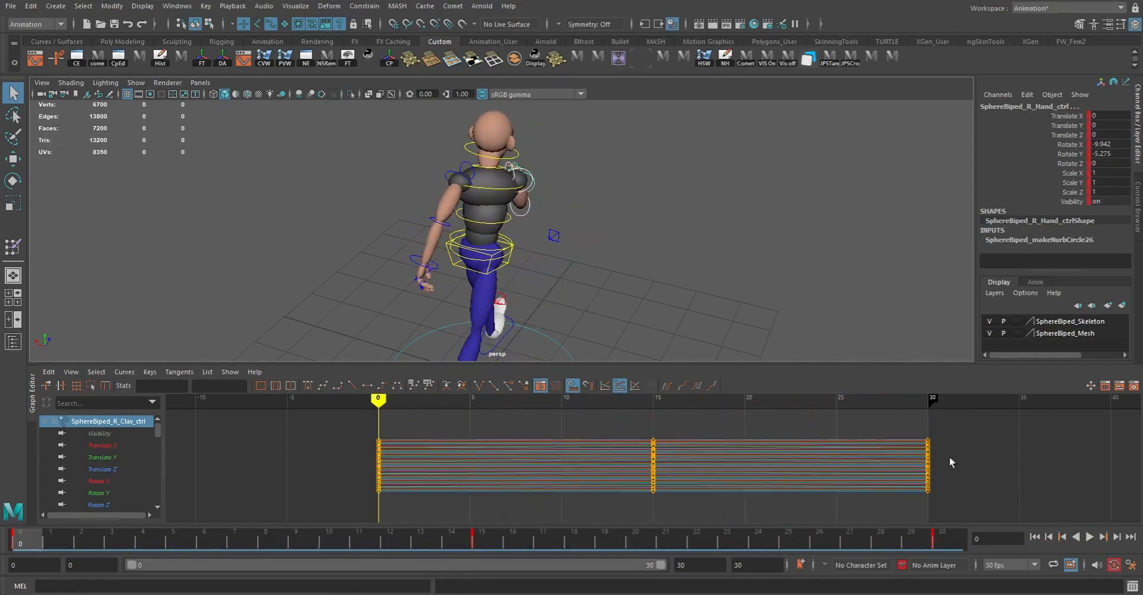
- Delete the selected right arm controls' keys from frame 13 to 30, keeping only those at frame 0
{"action": "left_click_drag", "start_coordinate": [631, 226], "coordinate": [665, 267], "text": "alt"}
{"action": "left_click_drag", "start_coordinate": [420, 541], "coordinate": [1043, 524], "text": "shift"}
{"action": "right_click", "coordinate": [919, 541]}
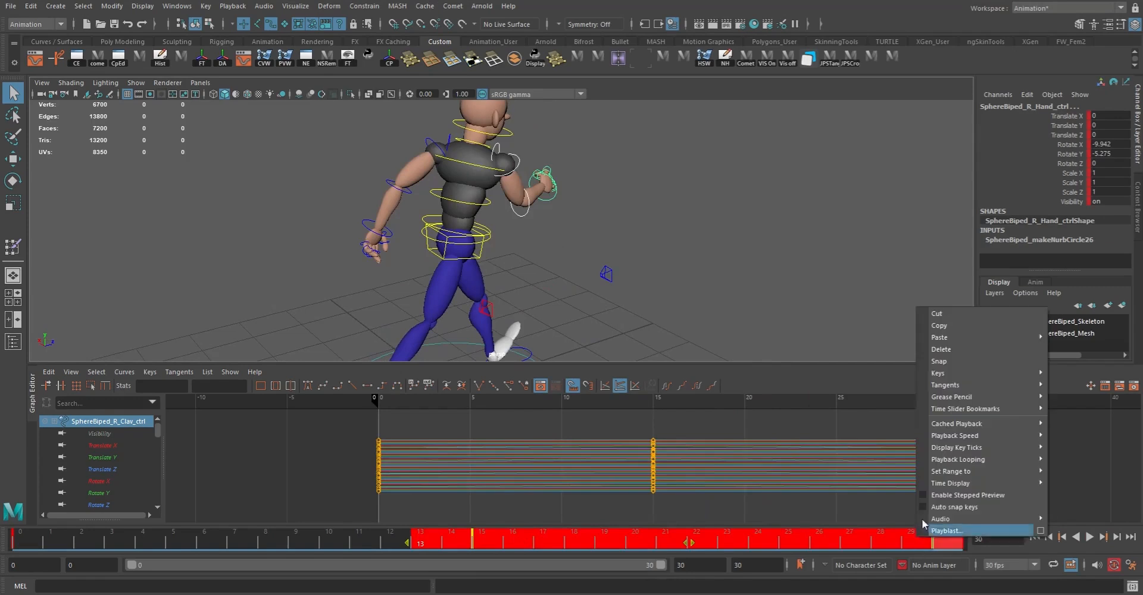
{"action": "left_click", "coordinate": [945, 348]}
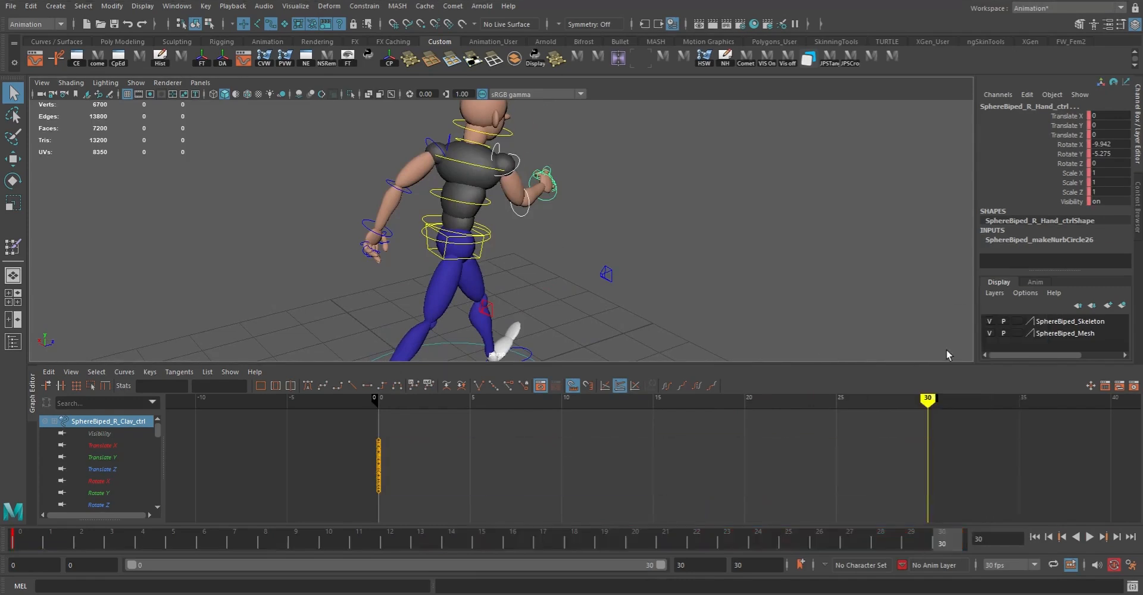
{"action": "left_click", "coordinate": [1039, 536]}
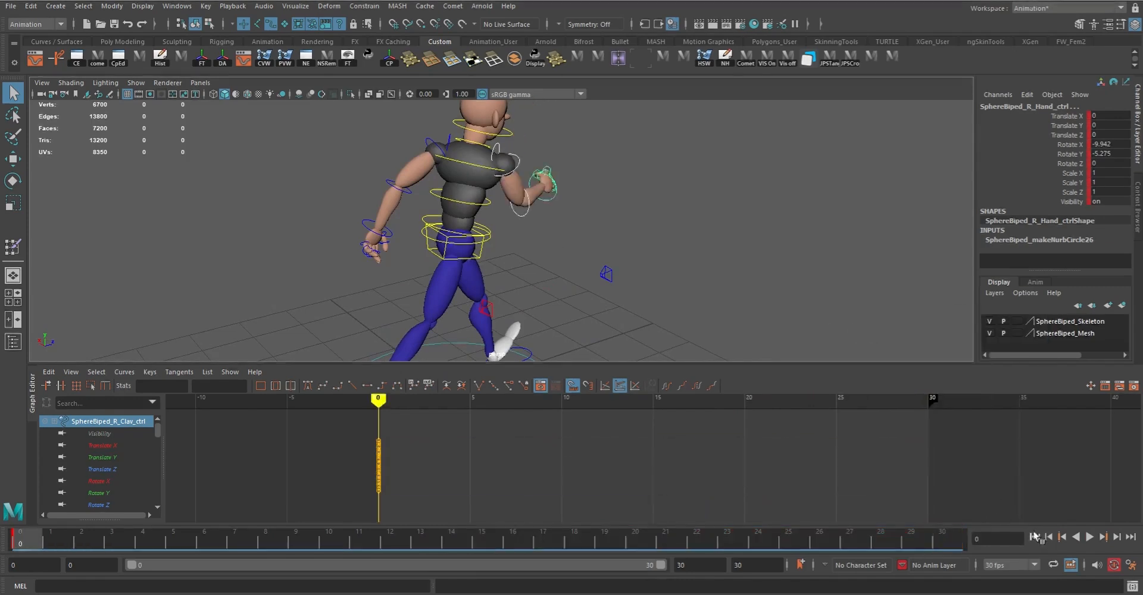
- Play the animation and inspect the right arm at frame 1 and the clavicle's remaining keys
{"action": "key", "text": "alt+v"}
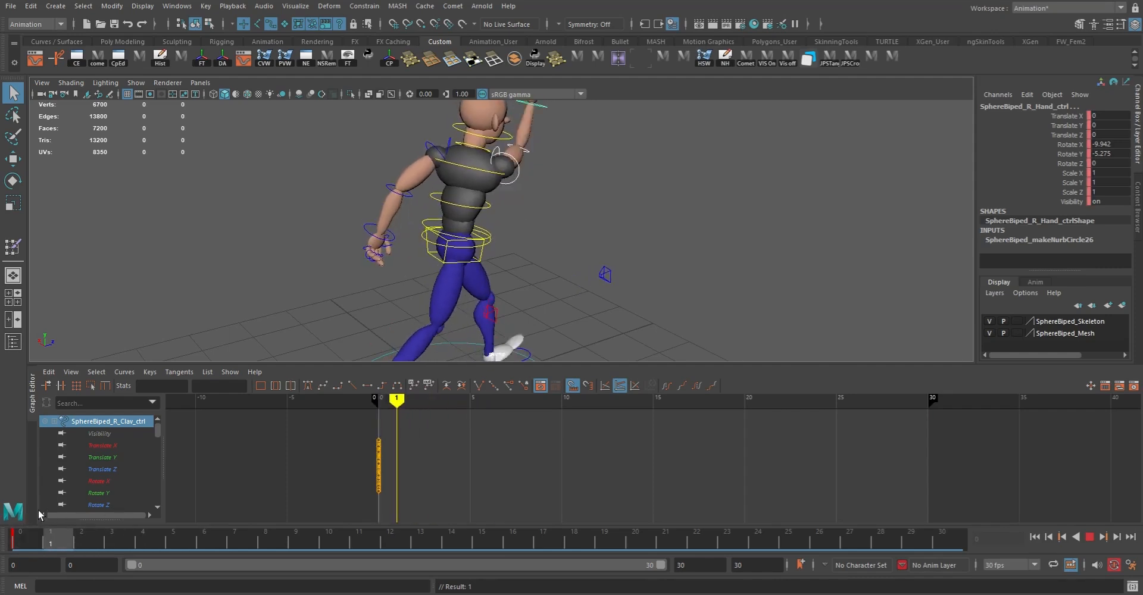
{"action": "key", "text": "alt+v"}
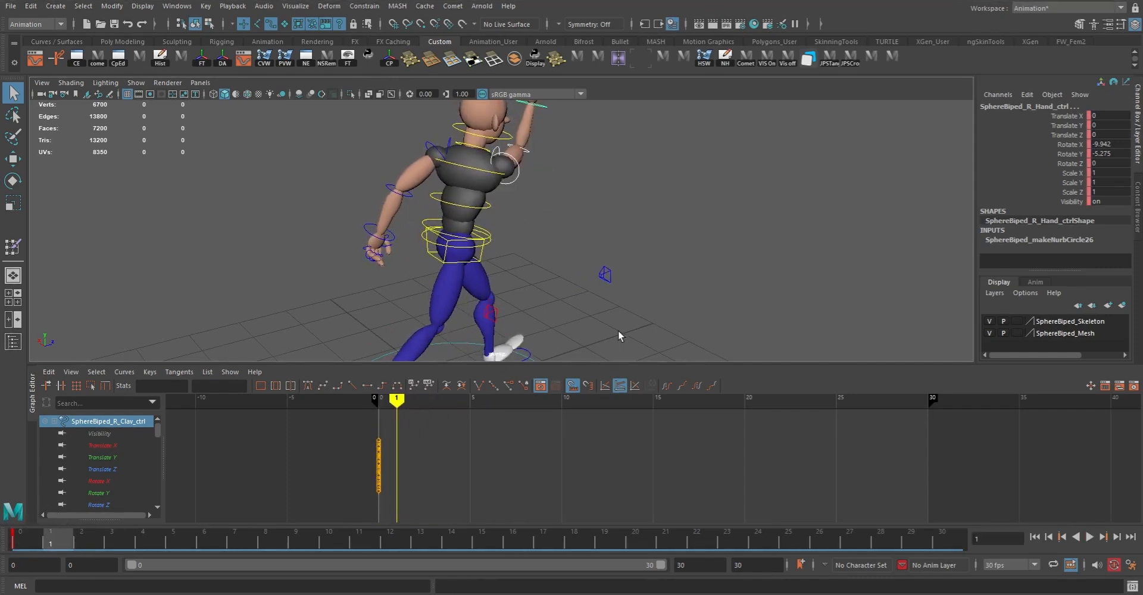
{"action": "key", "text": "f"}
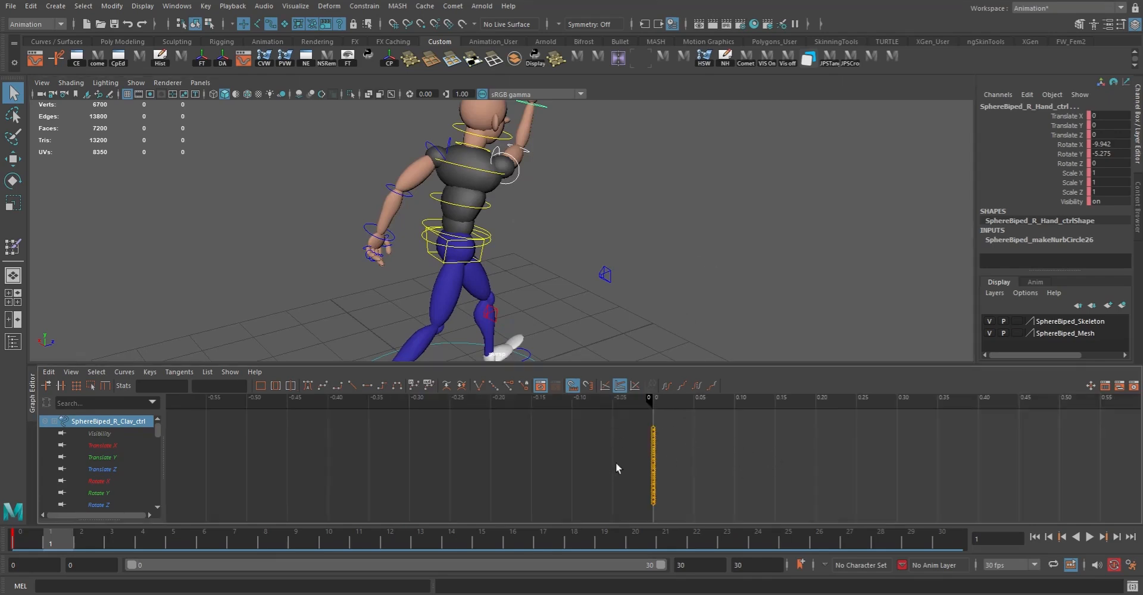
{"action": "left_click_drag", "start_coordinate": [732, 253], "coordinate": [571, 231], "text": "alt"}
{"action": "right_click_drag", "start_coordinate": [667, 221], "coordinate": [535, 197], "text": "alt"}
{"action": "left_click_drag", "start_coordinate": [536, 197], "coordinate": [587, 205], "text": "alt"}
{"action": "right_click_drag", "start_coordinate": [586, 208], "coordinate": [800, 325], "text": "alt"}
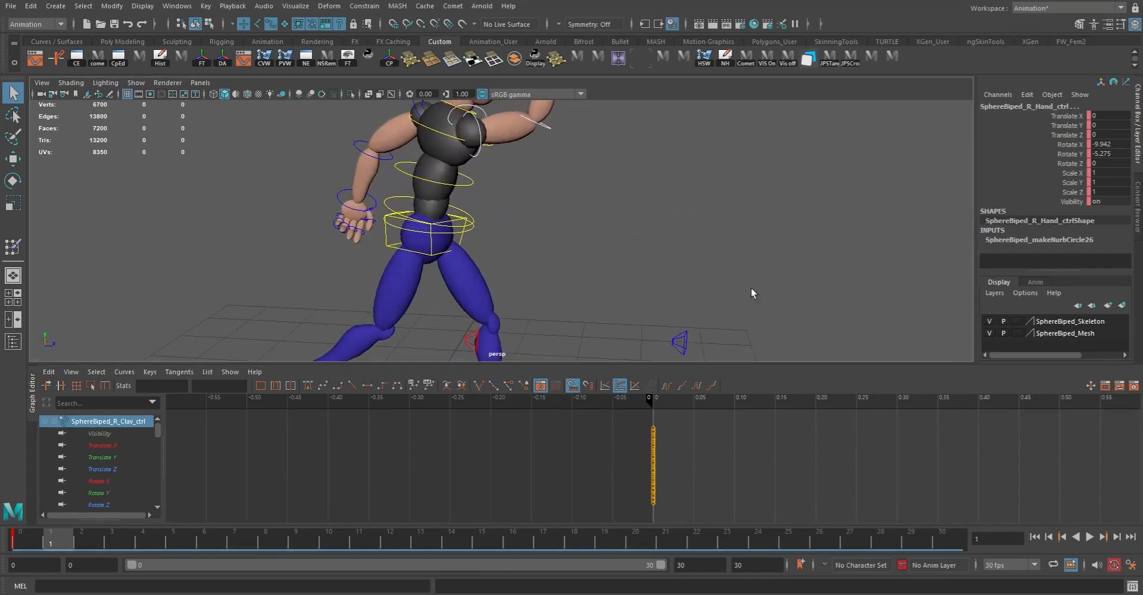
{"action": "left_click", "coordinate": [486, 114]}
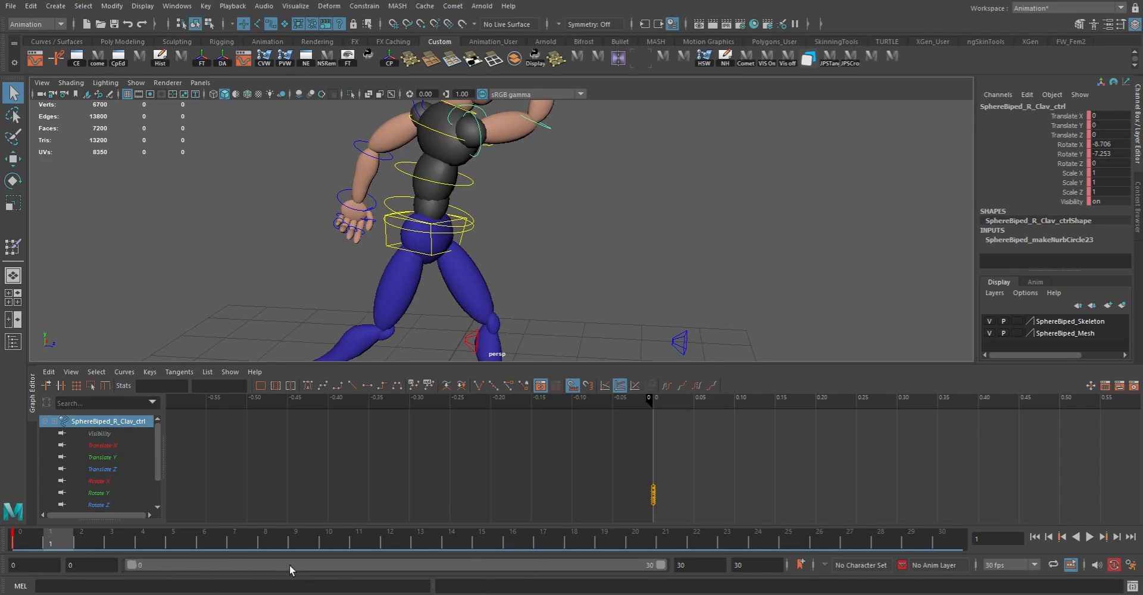
- Extend the timeline range to start at frame -10 and end at frame 200
{"action": "left_click", "coordinate": [54, 566]}
{"action": "type", "text": "-10"}
{"action": "key", "text": "Return"}
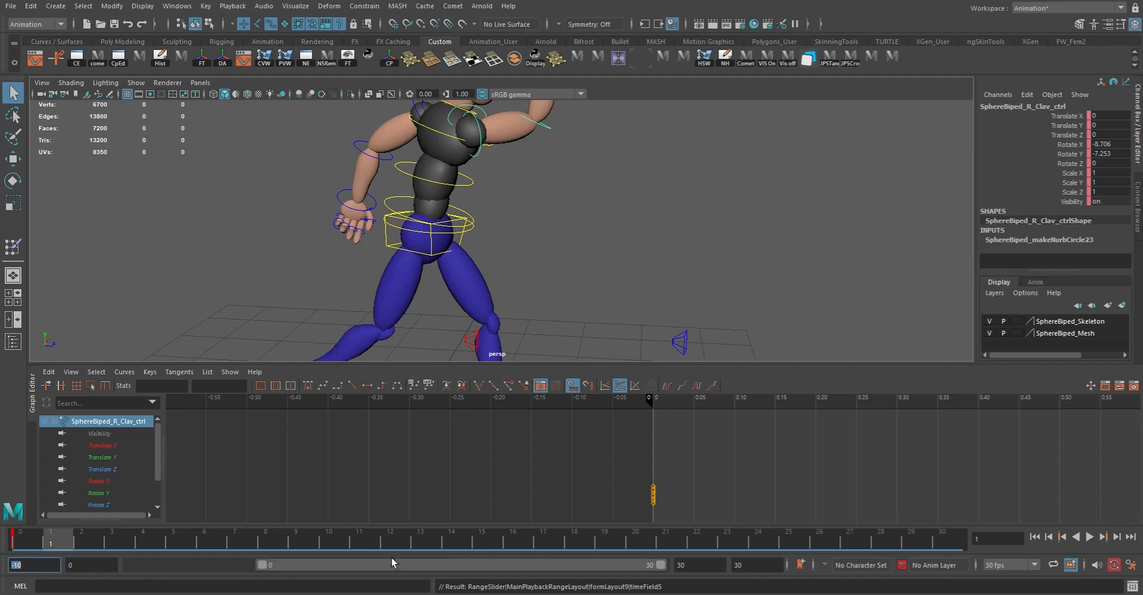
{"action": "left_click_drag", "start_coordinate": [266, 566], "coordinate": [134, 566]}
{"action": "left_click_drag", "start_coordinate": [532, 568], "coordinate": [682, 571]}
{"action": "left_click", "coordinate": [709, 567]}
{"action": "type", "text": "2"}
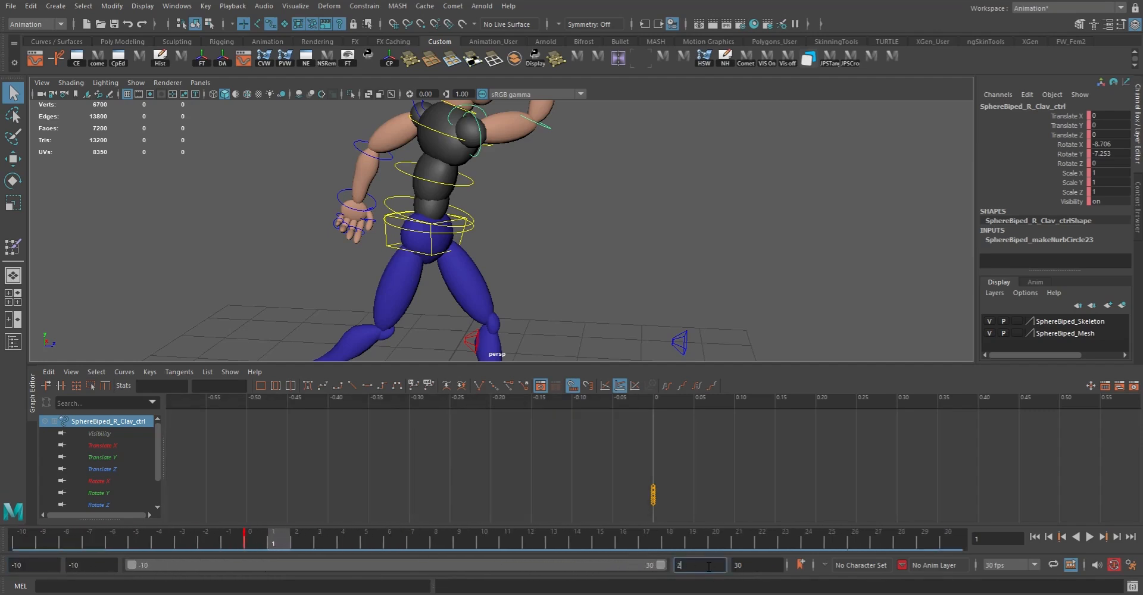
{"action": "type", "text": "00"}
{"action": "key", "text": "Return"}
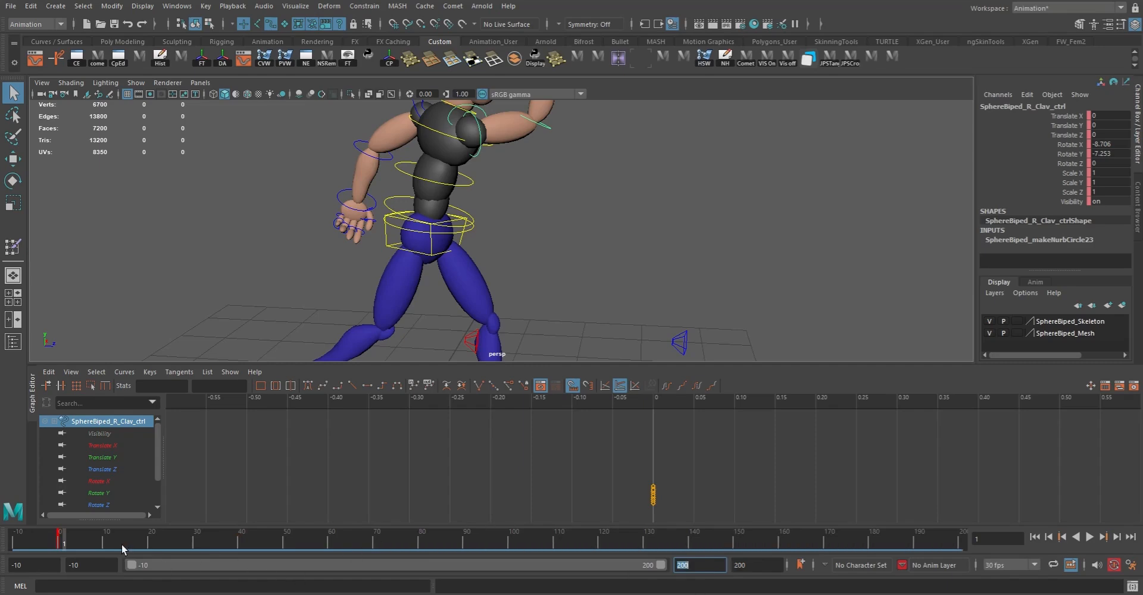
- Play the animation over the extended range and examine the right arm pose at frame 0
{"action": "key", "text": "alt+v"}
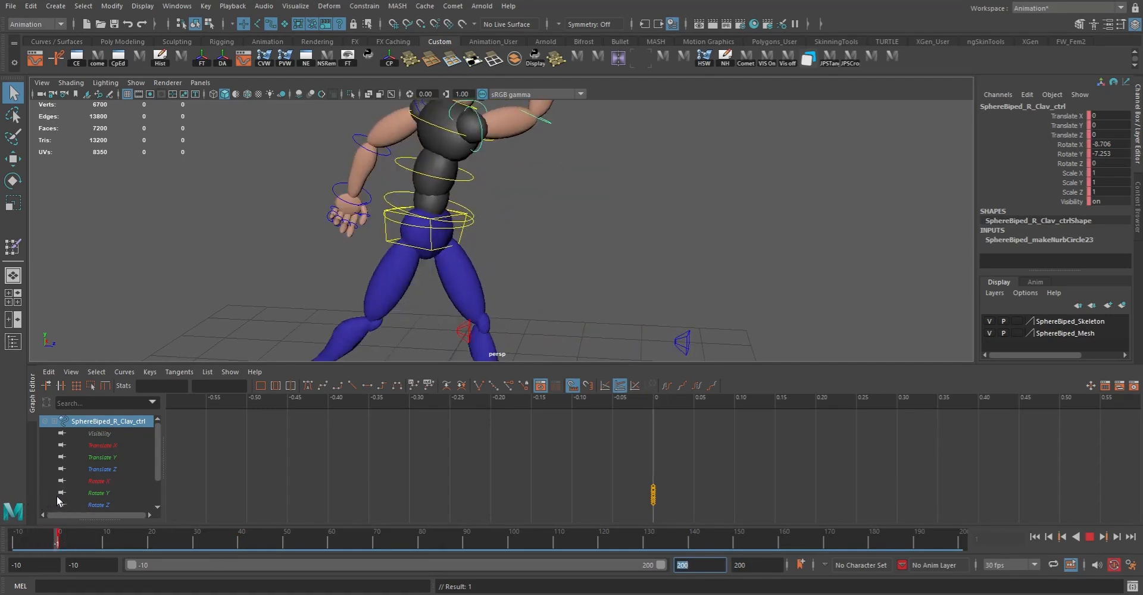
{"action": "key", "text": "Escape"}
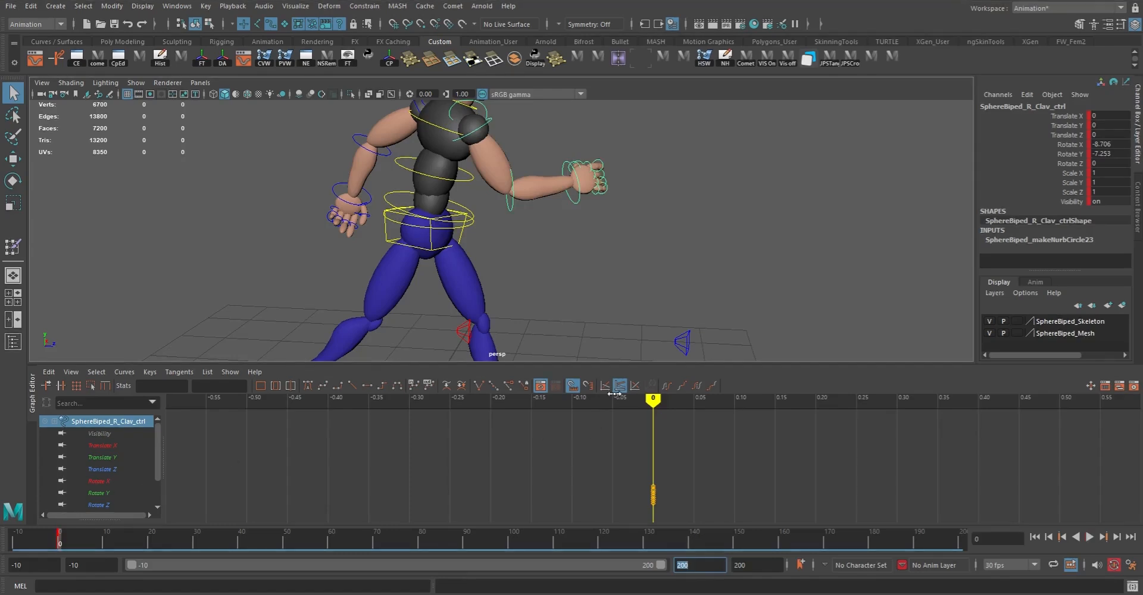
{"action": "left_click_drag", "start_coordinate": [698, 286], "coordinate": [450, 222], "text": "alt"}
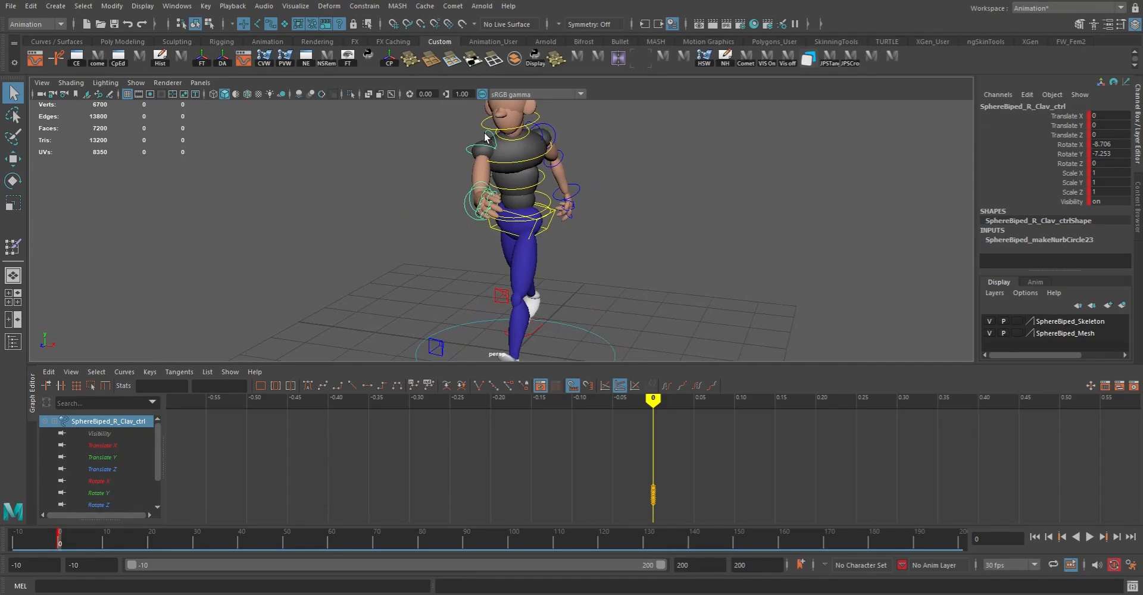
- Select the right clavicle, arm, elbow and hand controls together
{"action": "left_click_drag", "start_coordinate": [467, 152], "coordinate": [469, 155], "text": "shift"}
{"action": "left_click_drag", "start_coordinate": [467, 208], "coordinate": [467, 272], "text": "alt"}
{"action": "left_click", "coordinate": [469, 210]}
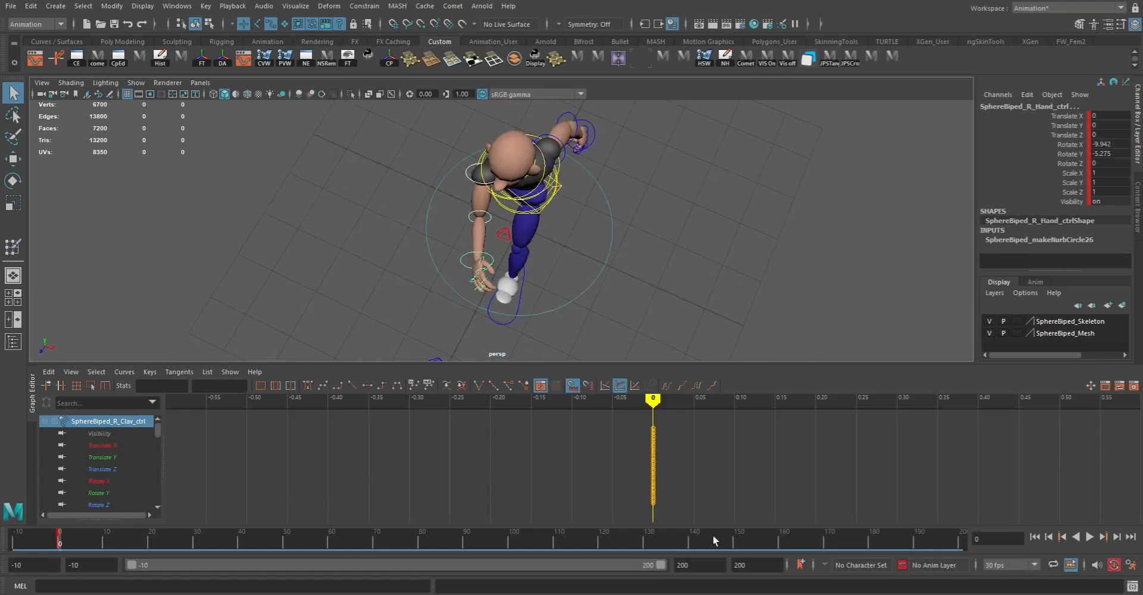
- Set the animation and playback ranges to start at frame 0 and end at frame 30
{"action": "left_click", "coordinate": [99, 566]}
{"action": "type", "text": "0"}
{"action": "key", "text": "Return"}
{"action": "left_click", "coordinate": [44, 563]}
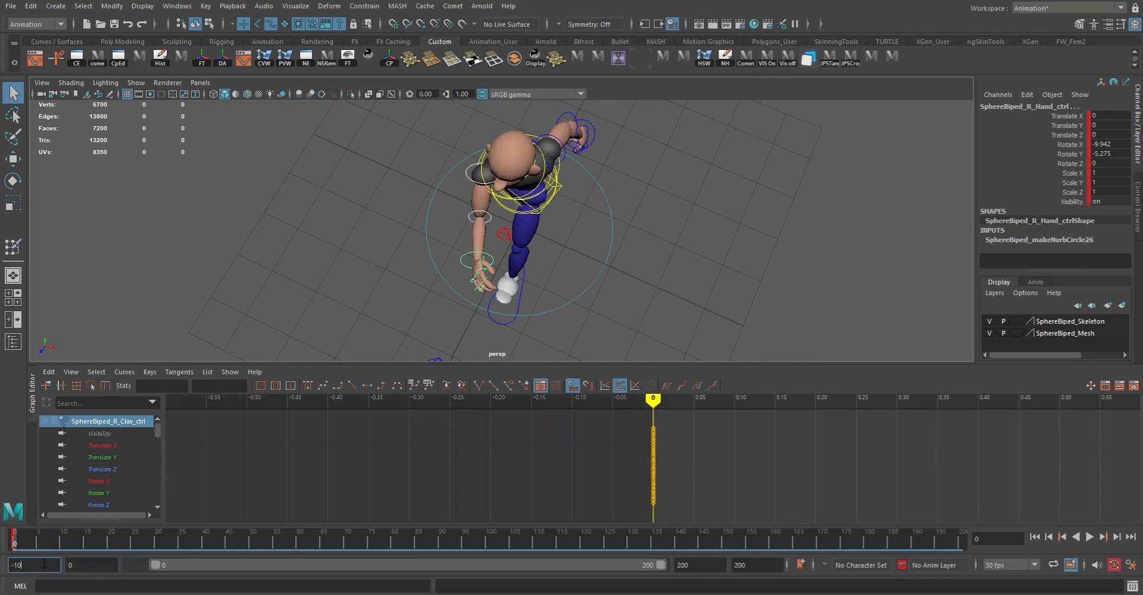
{"action": "type", "text": "0"}
{"action": "key", "text": "Return"}
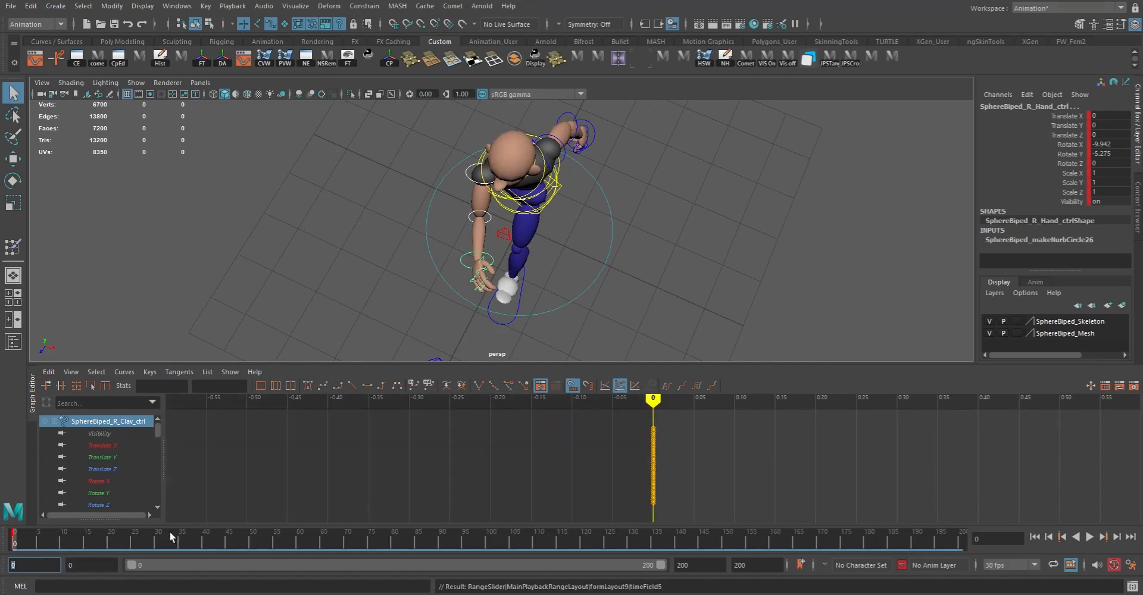
{"action": "double_click", "coordinate": [703, 566]}
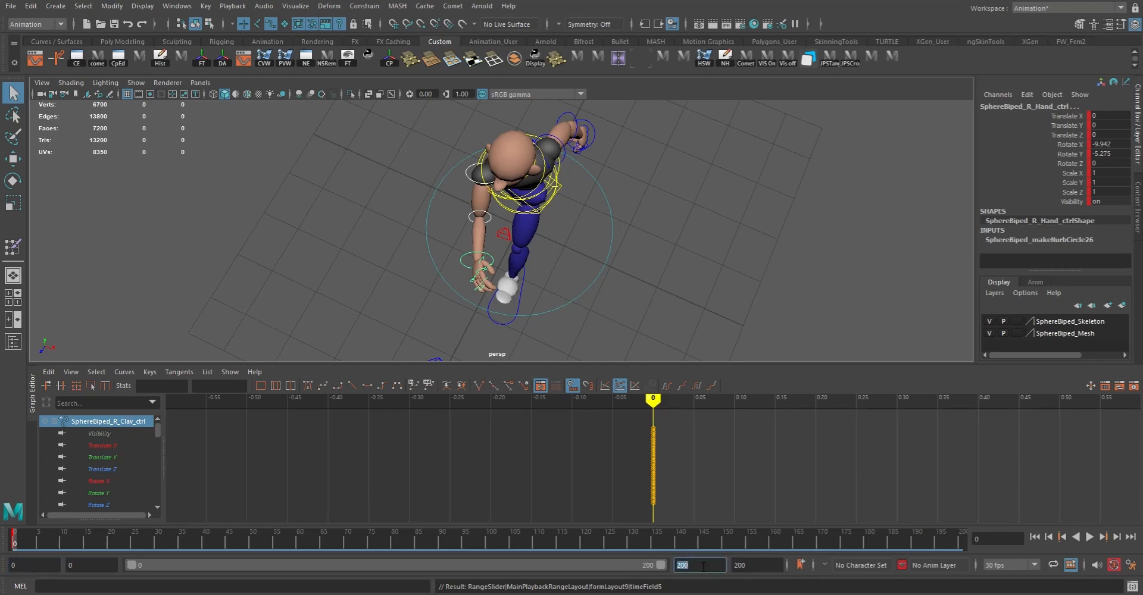
{"action": "type", "text": "30"}
{"action": "key", "text": "Return"}
{"action": "left_click", "coordinate": [756, 567]}
{"action": "type", "text": "30"}
{"action": "key", "text": "Return"}
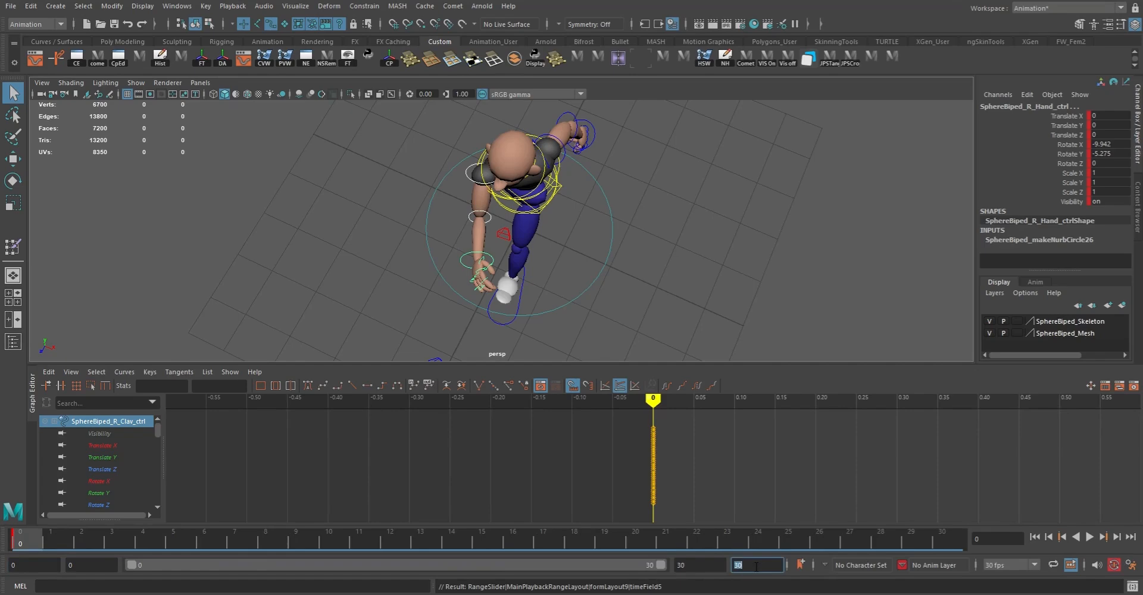
{"action": "left_click_drag", "start_coordinate": [620, 256], "coordinate": [576, 244], "text": "alt"}
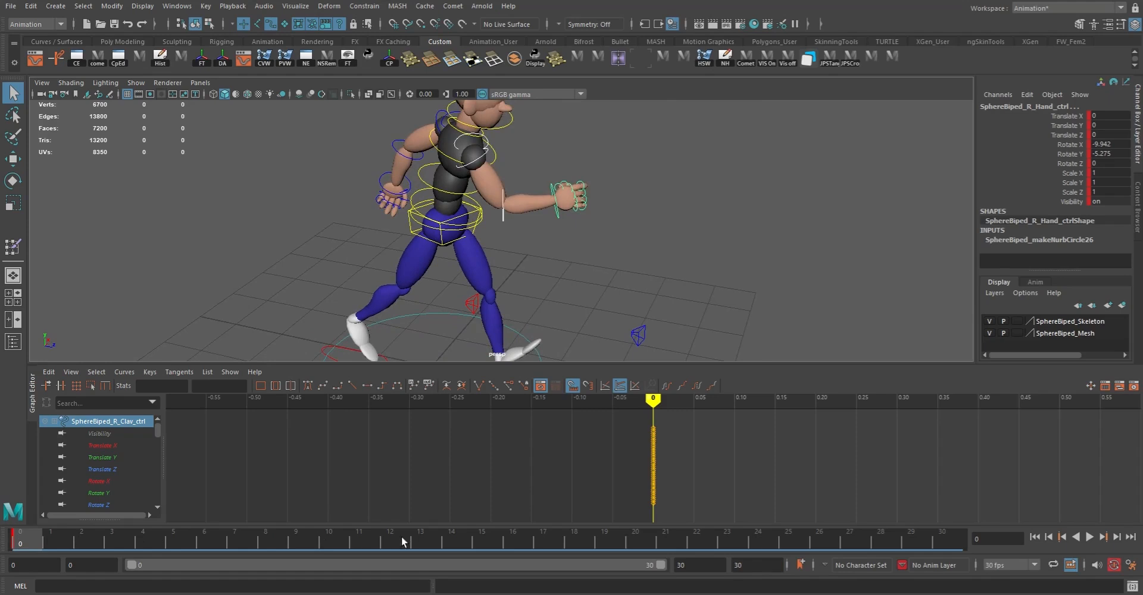
- Key the right arm controls at frame 15 and copy their keys at frame 0
{"action": "left_click", "coordinate": [487, 539]}
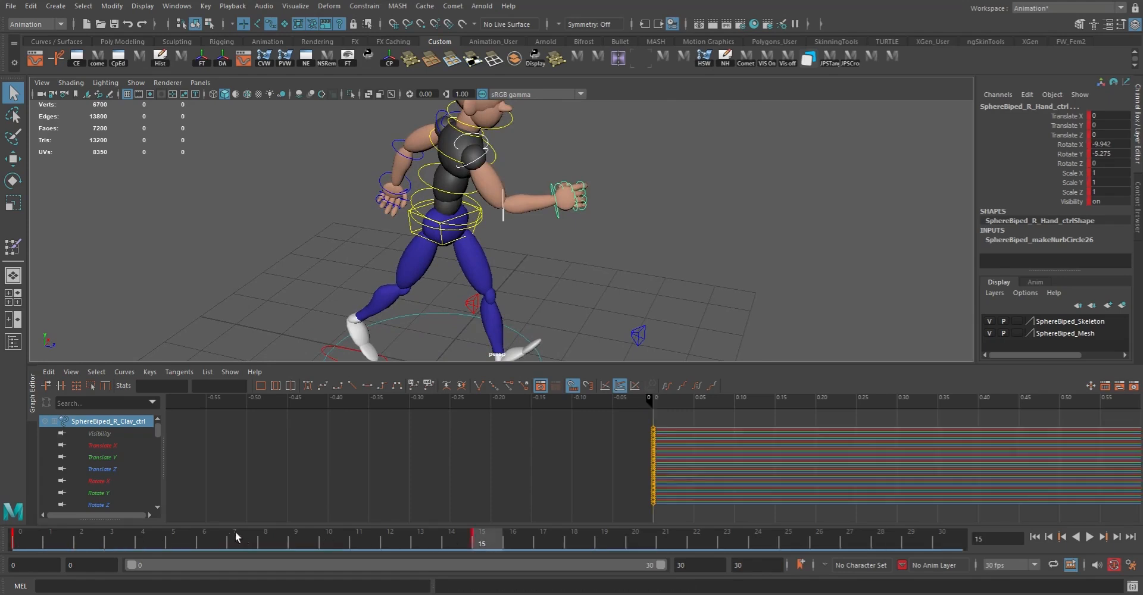
{"action": "left_click", "coordinate": [21, 540]}
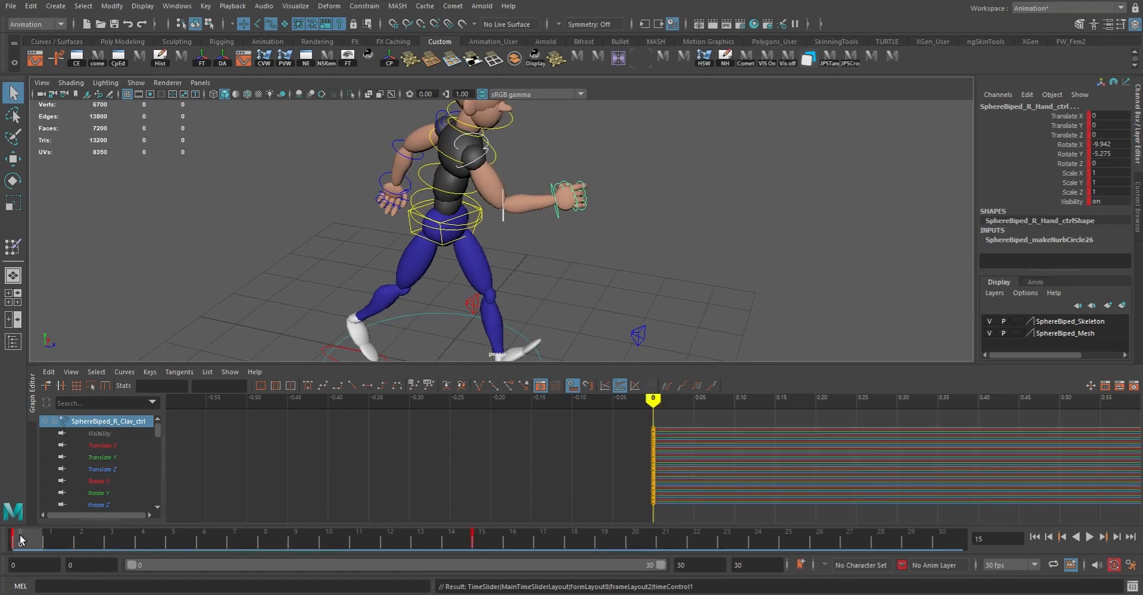
{"action": "right_click", "coordinate": [480, 546]}
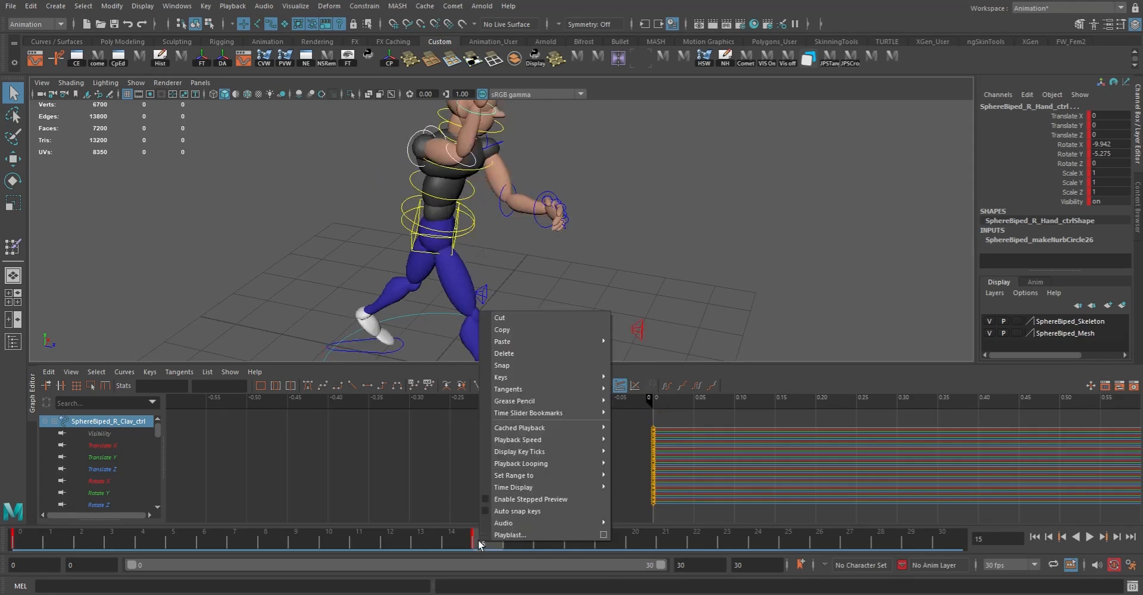
{"action": "left_click", "coordinate": [26, 542]}
{"action": "right_click", "coordinate": [26, 543]}
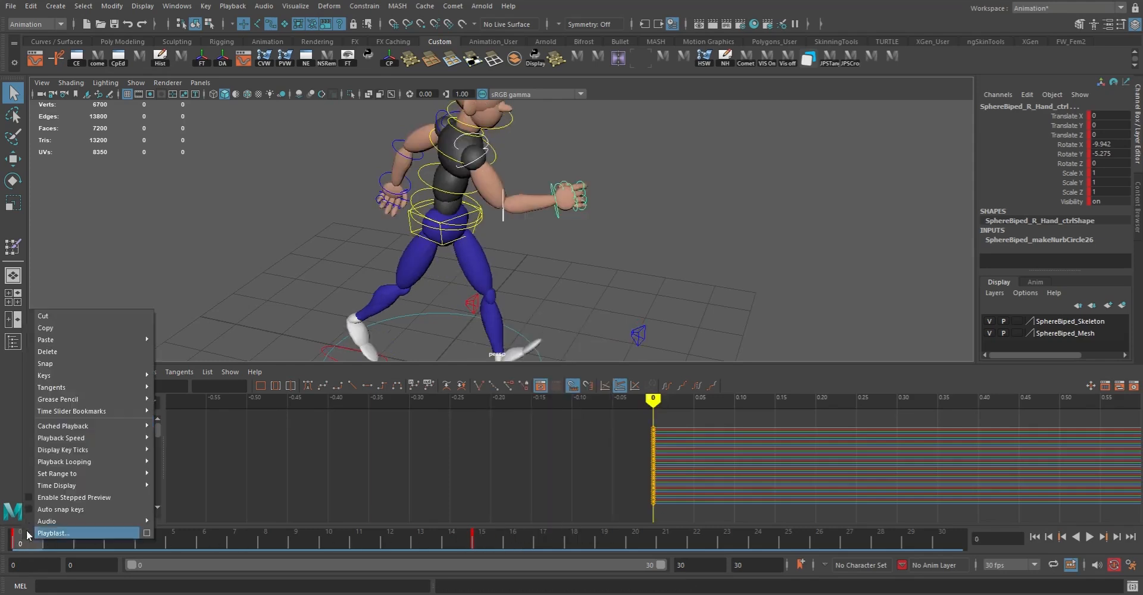
{"action": "left_click", "coordinate": [57, 334]}
- Delete all keys on the right arm controls from frame 0 through frame 15
{"action": "left_click_drag", "start_coordinate": [532, 546], "coordinate": [18, 543], "text": "shift"}
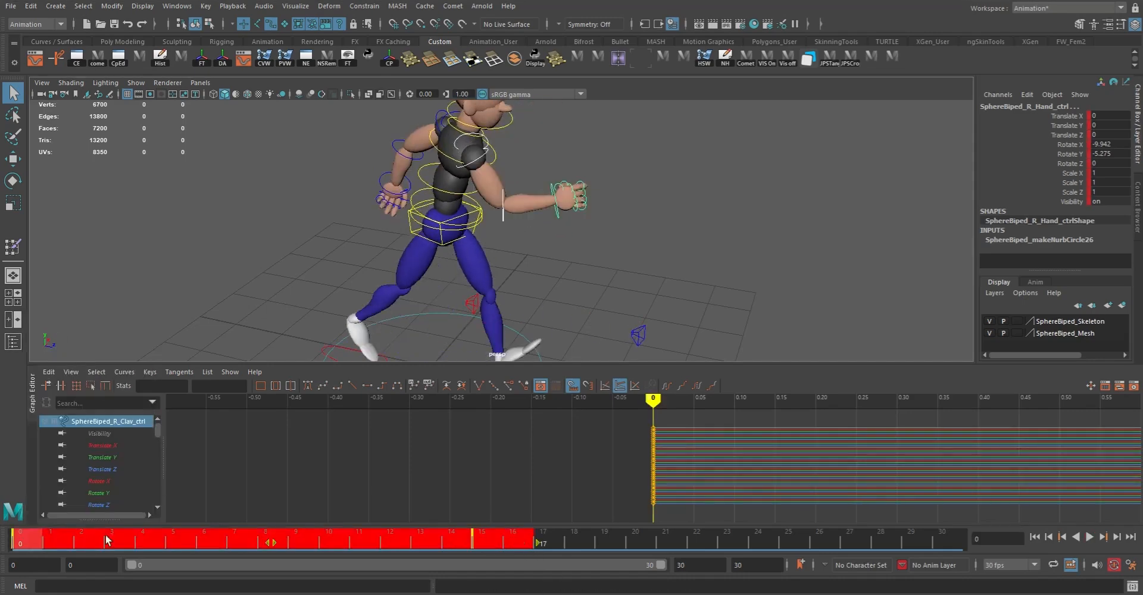
{"action": "right_click", "coordinate": [131, 535]}
{"action": "left_click", "coordinate": [153, 345]}
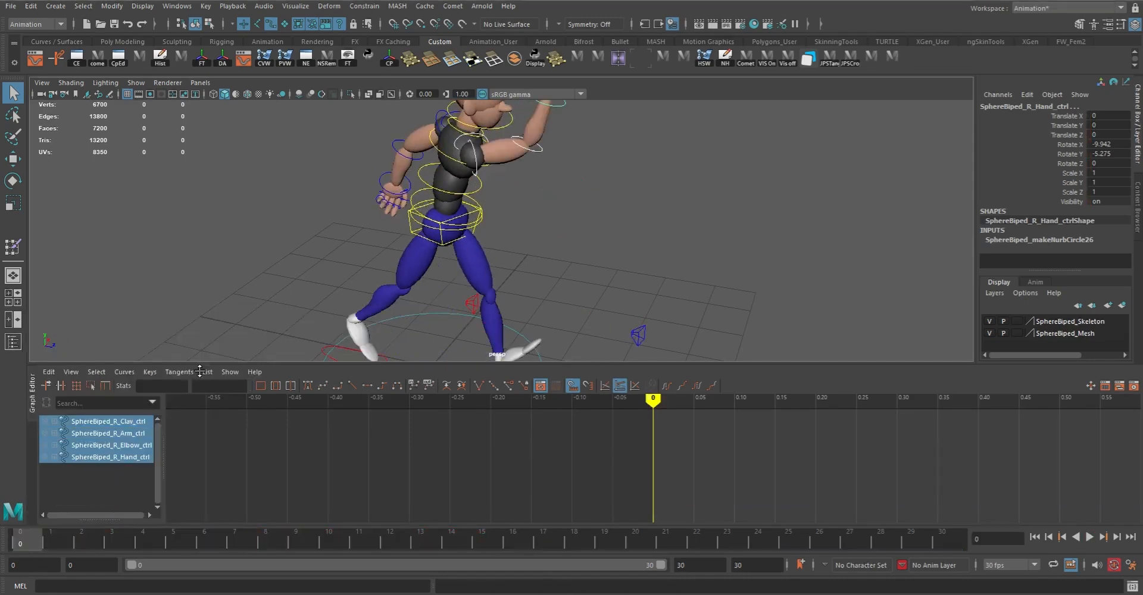
- Reset the translate and rotate channels of the right clavicle, arm, elbow and hand controls to 0
{"action": "left_click_drag", "start_coordinate": [1106, 116], "coordinate": [1113, 190]}
{"action": "left_click", "coordinate": [1111, 161]}
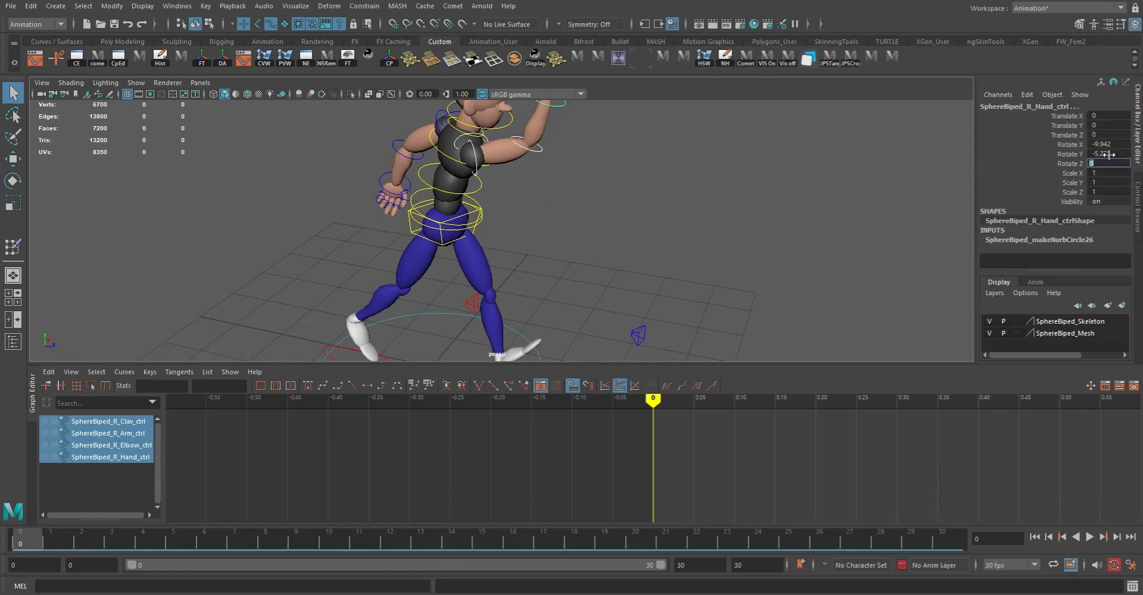
{"action": "left_click_drag", "start_coordinate": [1105, 116], "coordinate": [1107, 159]}
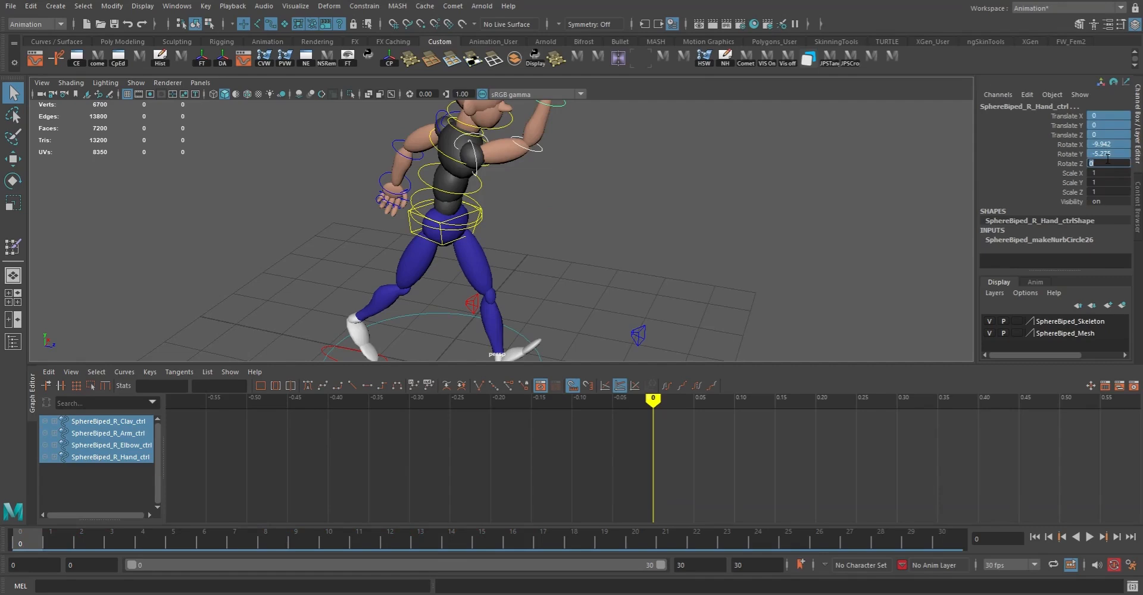
{"action": "key", "text": "Return"}
{"action": "left_click_drag", "start_coordinate": [683, 265], "coordinate": [667, 223], "text": "alt"}
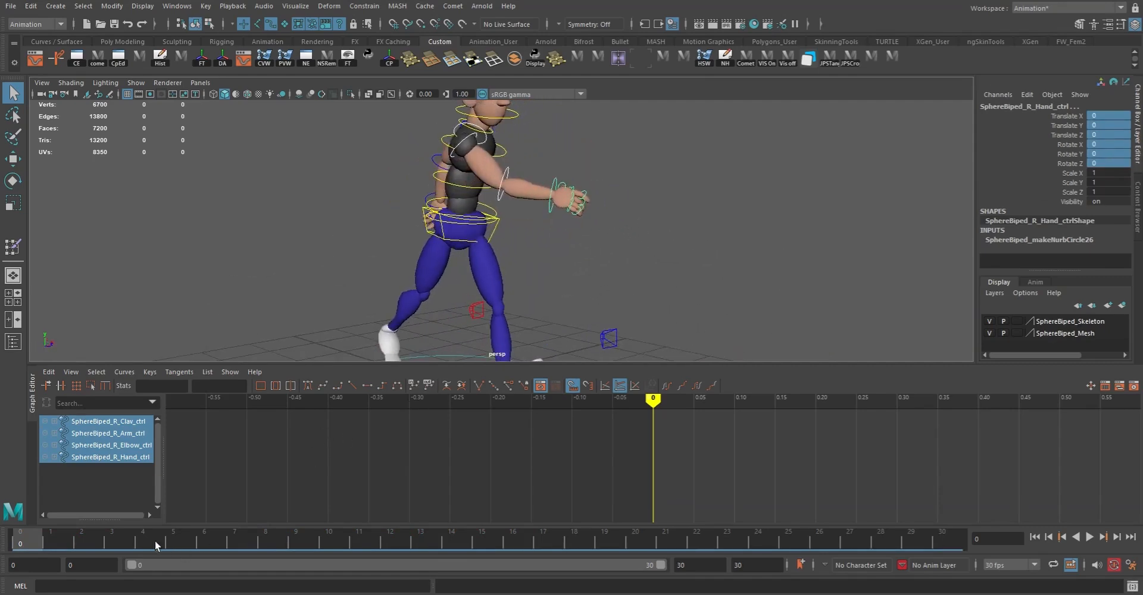
- Scrub and play the 30-frame loop to check the motion with the right arm cleared
{"action": "left_click_drag", "start_coordinate": [29, 534], "coordinate": [944, 539]}
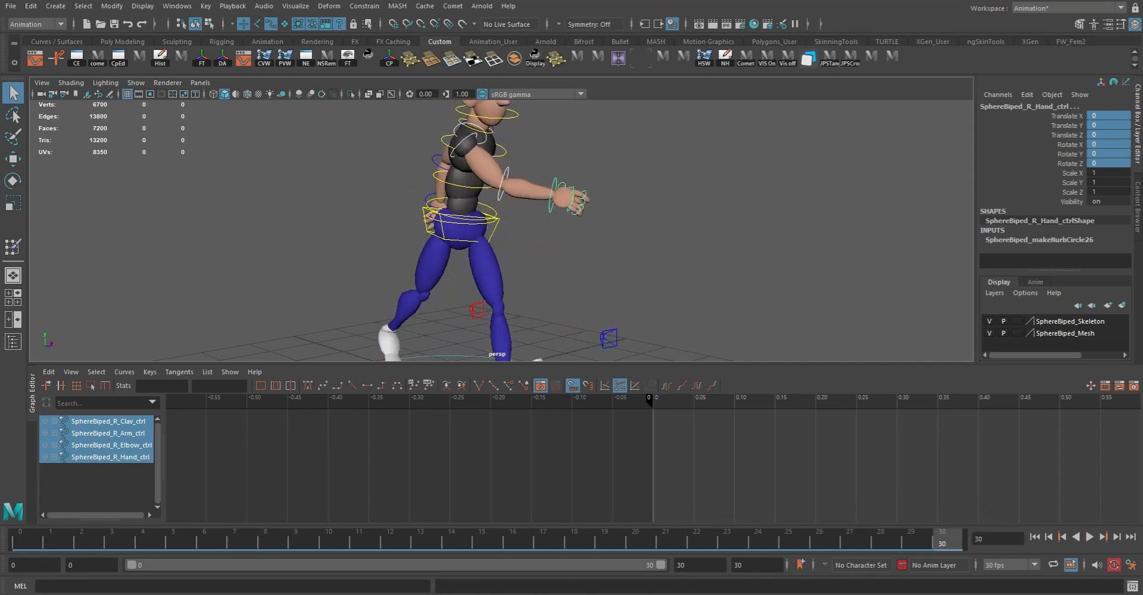
{"action": "left_click", "coordinate": [1036, 537]}
{"action": "left_click", "coordinate": [1090, 538]}
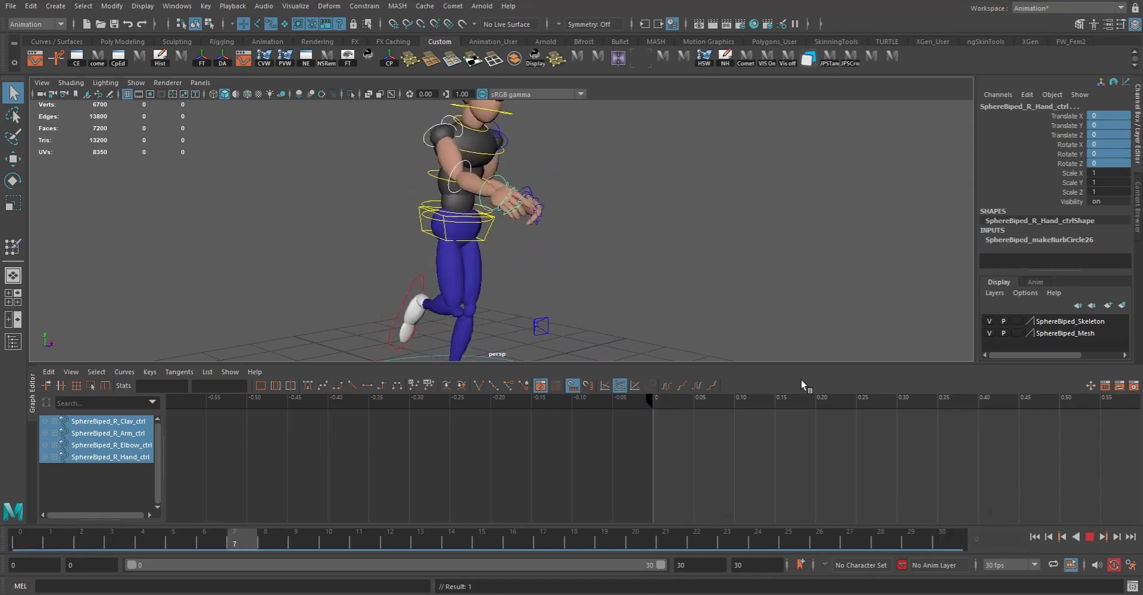
{"action": "left_click_drag", "start_coordinate": [519, 167], "coordinate": [610, 278], "text": "alt"}
{"action": "key", "text": "Escape"}
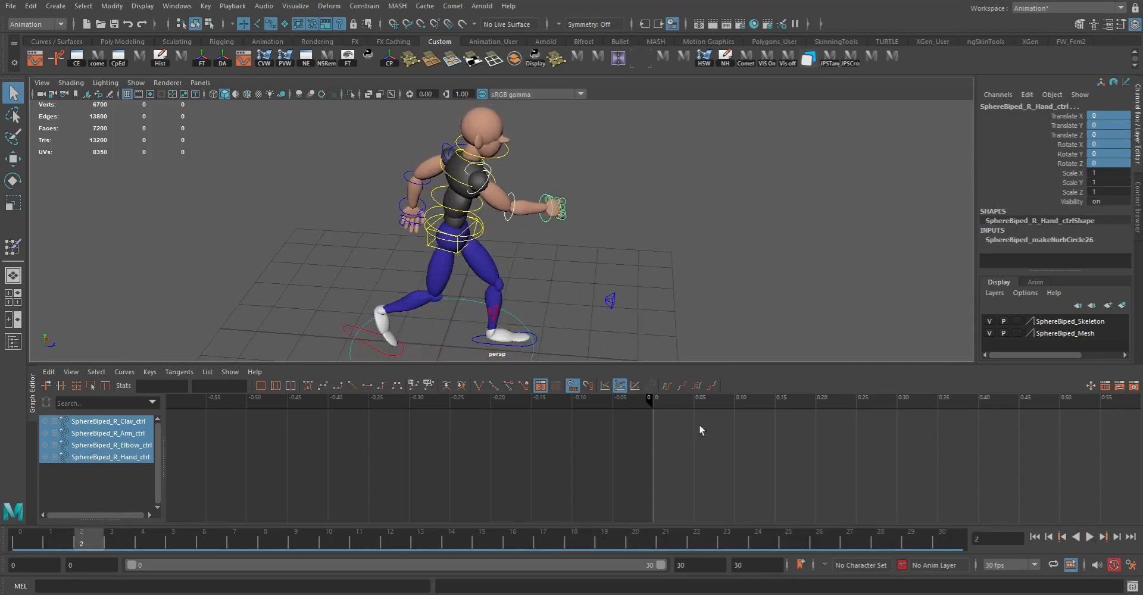
- Try pasting the copied keys onto the right arm controls at frame 0, and undo the paste
{"action": "left_click", "coordinate": [17, 543]}
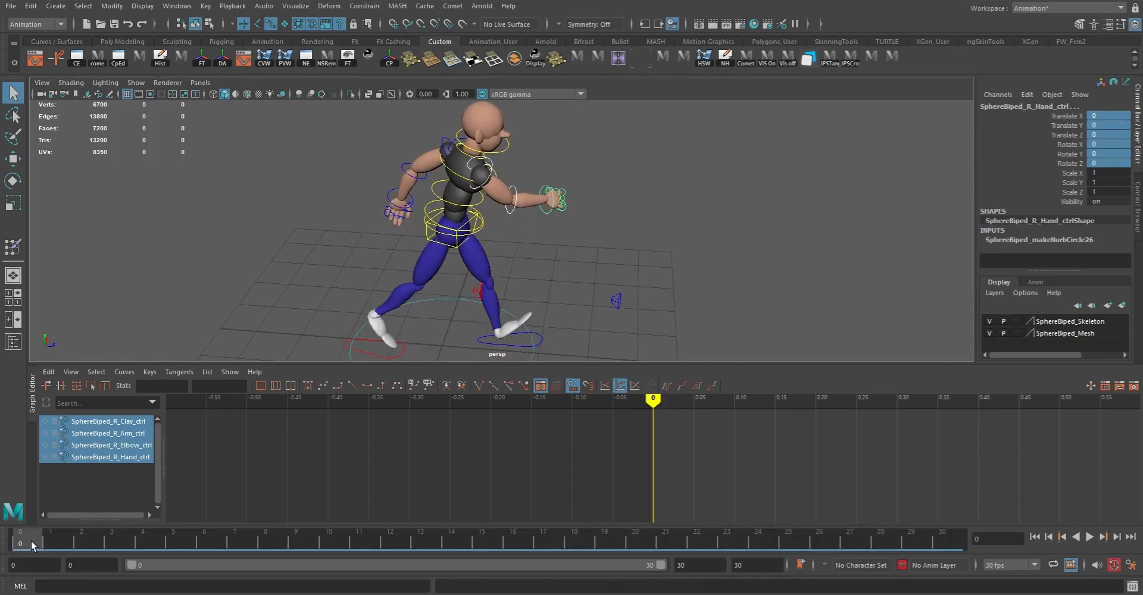
{"action": "right_click", "coordinate": [27, 538]}
{"action": "mouse_move", "coordinate": [74, 339]}
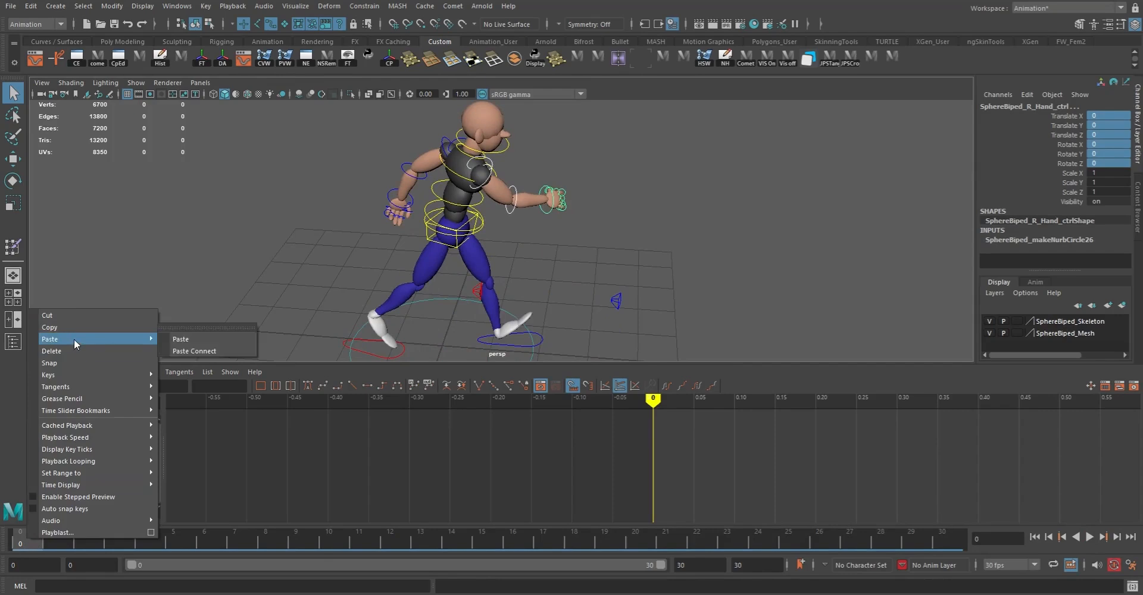
{"action": "left_click", "coordinate": [196, 340]}
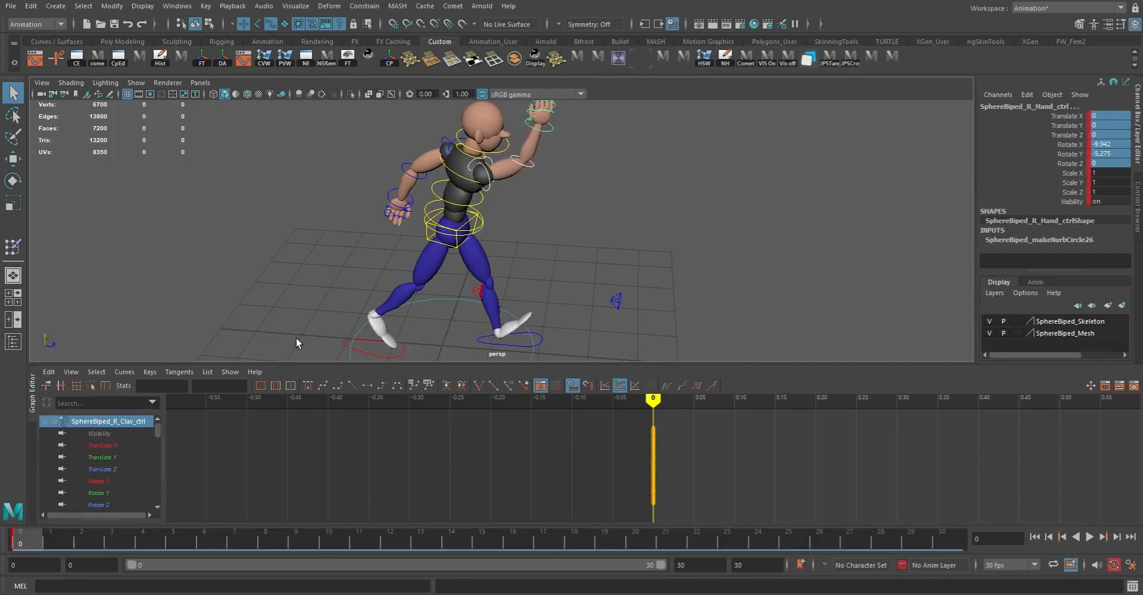
{"action": "key", "text": "ctrl+z"}
- Bend the right elbow control on Rotate Y at frame 0 so the forearm comes up in front
{"action": "left_click_drag", "start_coordinate": [475, 186], "coordinate": [436, 174], "text": "alt"}
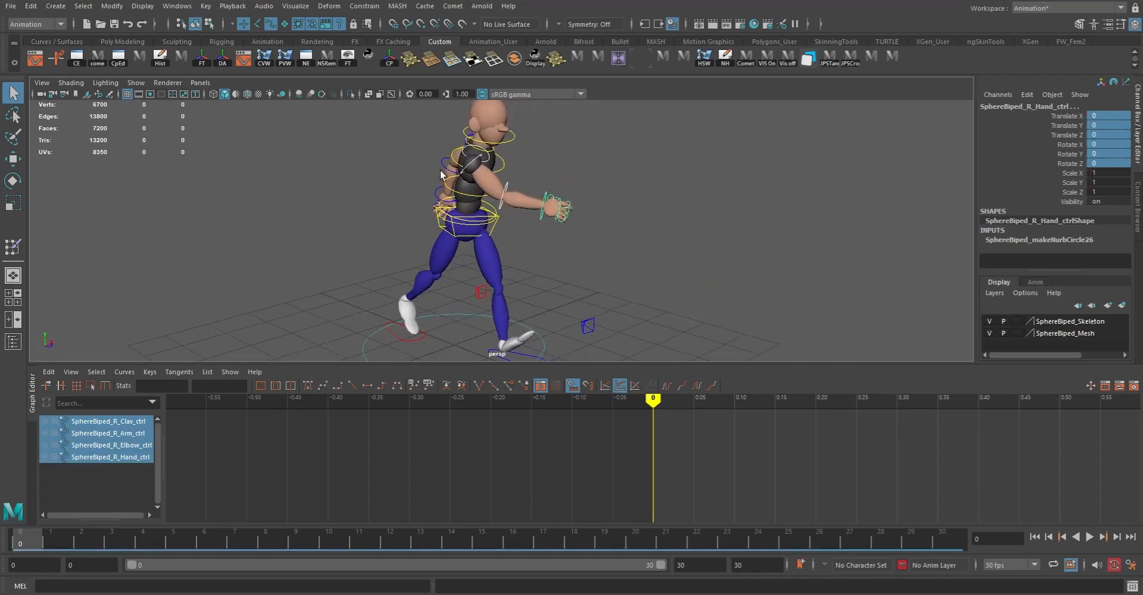
{"action": "left_click", "coordinate": [506, 191]}
{"action": "key", "text": "e"}
{"action": "left_click_drag", "start_coordinate": [550, 167], "coordinate": [386, 170]}
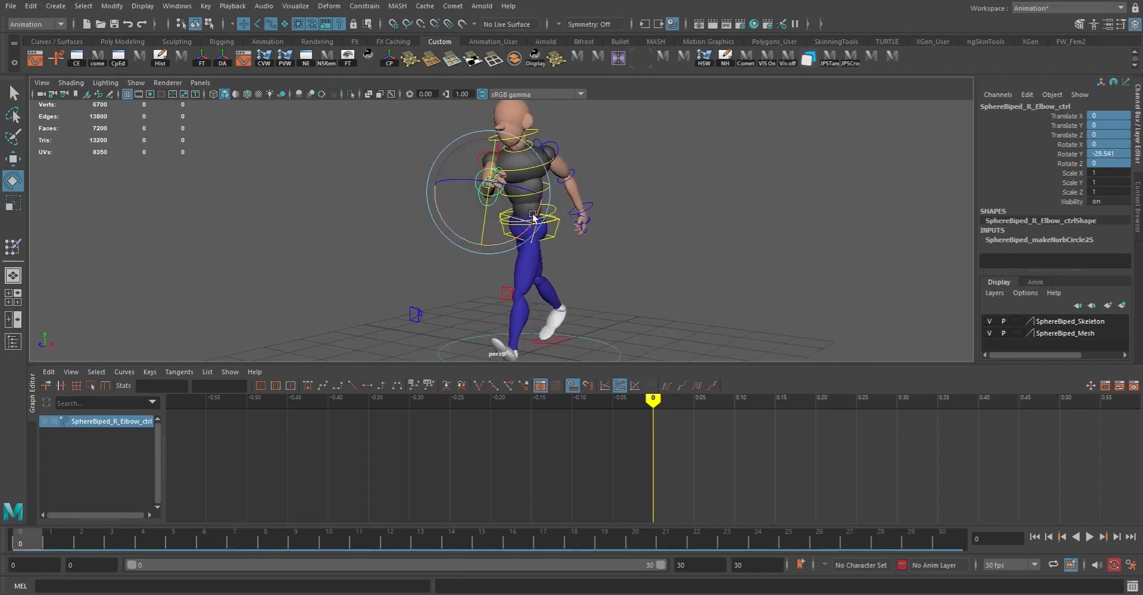
{"action": "mouse_move", "coordinate": [491, 160]}
{"action": "left_mouse_down"}
{"action": "mouse_move", "coordinate": [480, 163]}
{"action": "mouse_move", "coordinate": [531, 150]}
{"action": "mouse_move", "coordinate": [534, 163]}
{"action": "mouse_move", "coordinate": [623, 188]}
{"action": "left_mouse_up"}
- Rotate the right clavicle and arm controls into the forward swing at frame 0, with the arm's Rotate X at about 8.5
{"action": "key", "text": "q"}
{"action": "left_click", "coordinate": [478, 158]}
{"action": "key", "text": "e"}
{"action": "key", "text": "q"}
{"action": "left_click", "coordinate": [489, 152]}
{"action": "left_click_drag", "start_coordinate": [489, 153], "coordinate": [495, 195], "text": "alt"}
{"action": "key", "text": "e"}
{"action": "mouse_move", "coordinate": [495, 194]}
{"action": "left_mouse_down", "text": "alt"}
{"action": "mouse_move", "coordinate": [470, 173]}
{"action": "mouse_move", "coordinate": [537, 191]}
{"action": "mouse_move", "coordinate": [487, 194]}
{"action": "left_mouse_up", "text": "alt"}
{"action": "left_click_drag", "start_coordinate": [505, 252], "coordinate": [567, 256], "text": "alt"}
- Key the right clavicle, arm, elbow and hand controls in the same pose at frames 0 and 30
{"action": "key", "text": "q"}
{"action": "left_click", "coordinate": [522, 190], "text": "shift"}
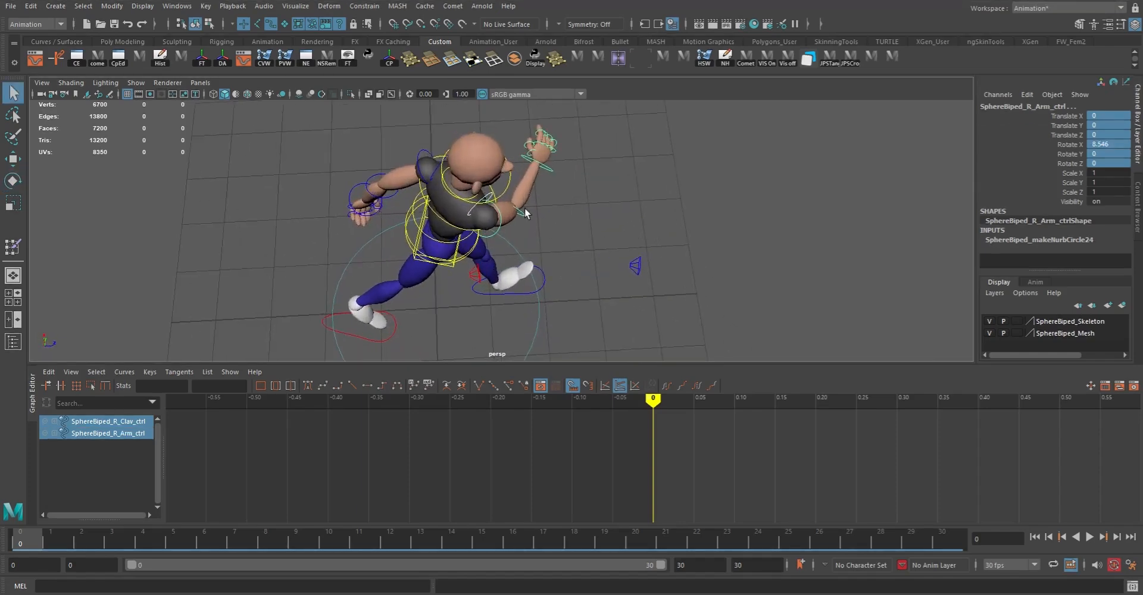
{"action": "left_click", "coordinate": [528, 223], "text": "shift"}
{"action": "left_click", "coordinate": [546, 170], "text": "shift"}
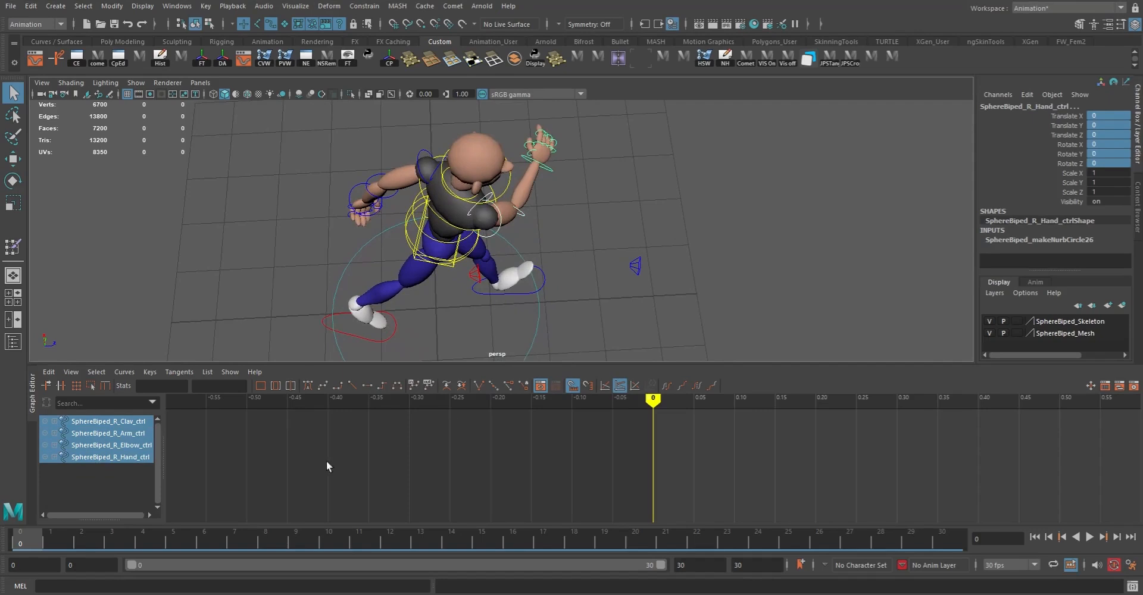
{"action": "key", "text": "s"}
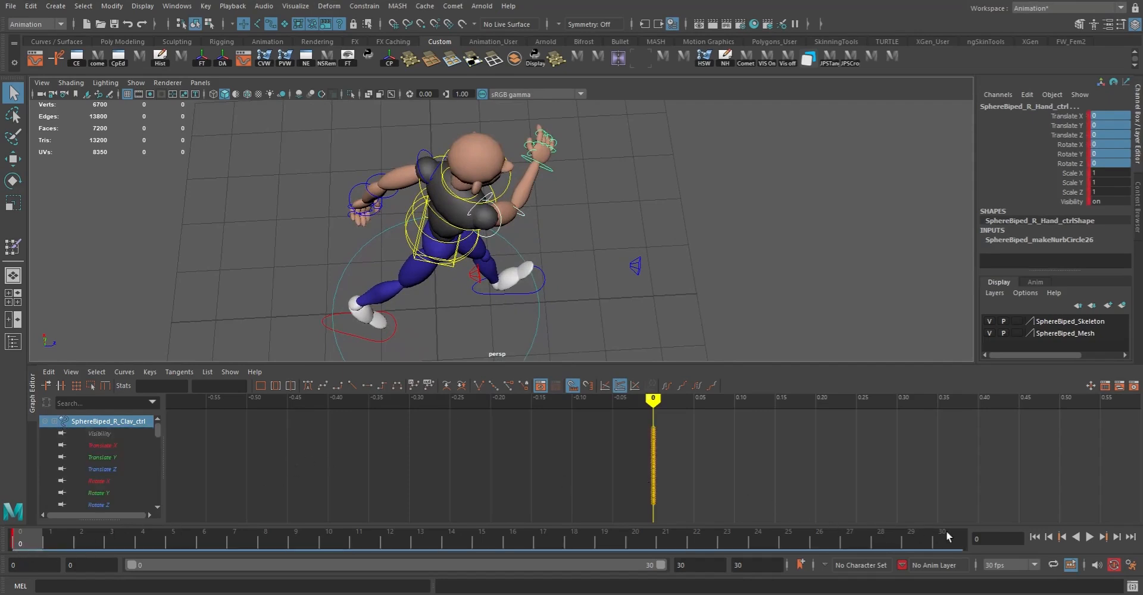
{"action": "left_click", "coordinate": [946, 537]}
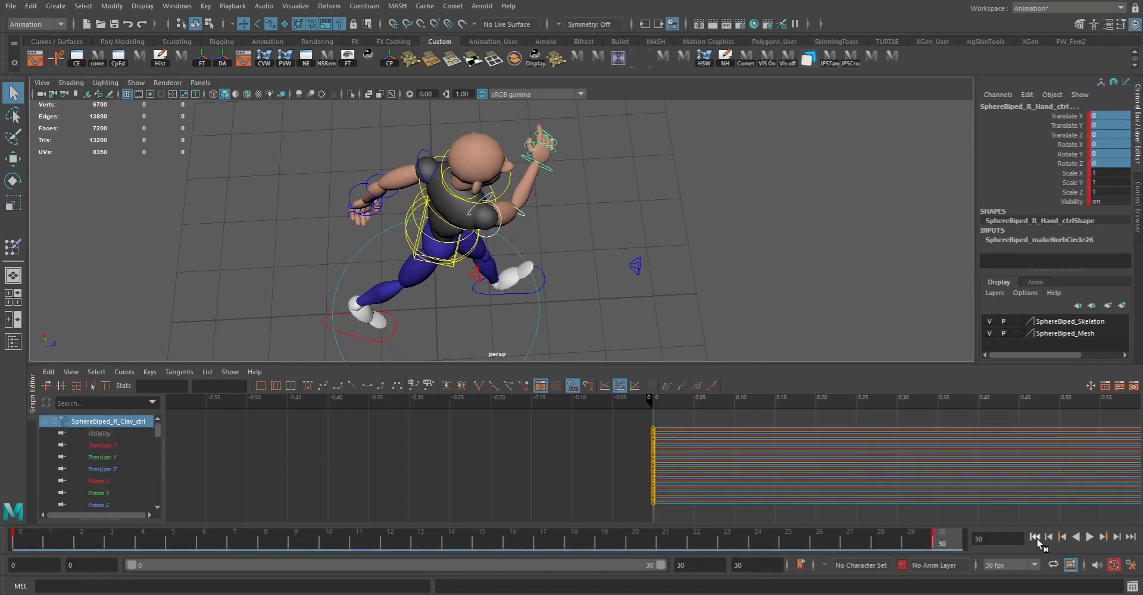
{"action": "left_click", "coordinate": [1034, 537]}
- Rotate the right clavicle back to about 11 on Rotate Y at frame 15 and key it
{"action": "left_click", "coordinate": [482, 541]}
{"action": "left_click_drag", "start_coordinate": [570, 266], "coordinate": [571, 240], "text": "alt"}
{"action": "left_click", "coordinate": [469, 200]}
{"action": "key", "text": "e"}
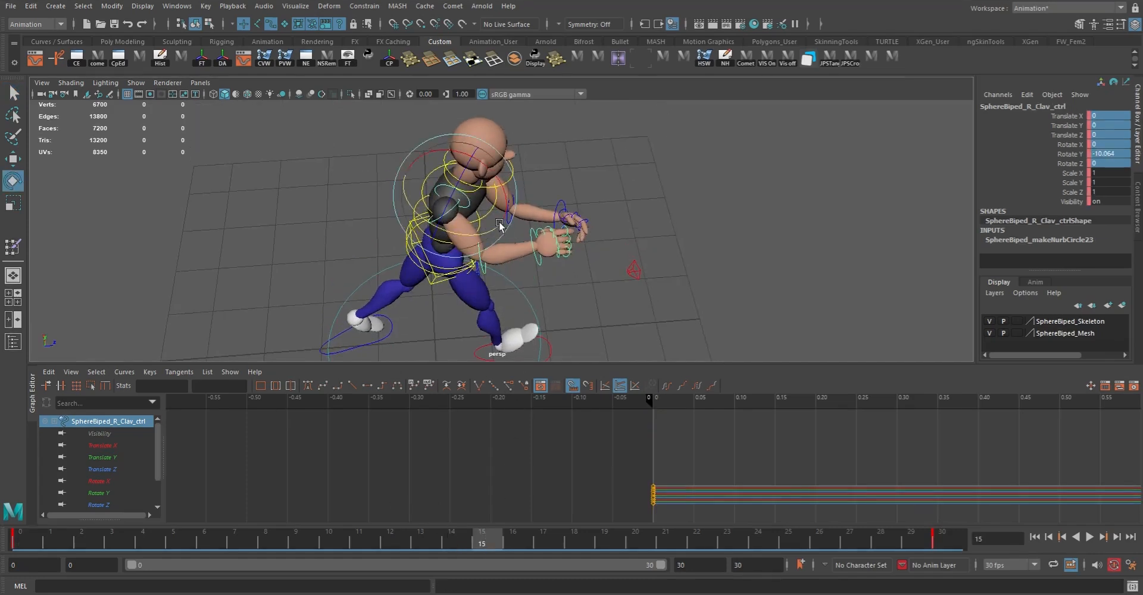
{"action": "left_click_drag", "start_coordinate": [487, 234], "coordinate": [471, 236]}
{"action": "key", "text": "s"}
{"action": "key", "text": "q"}
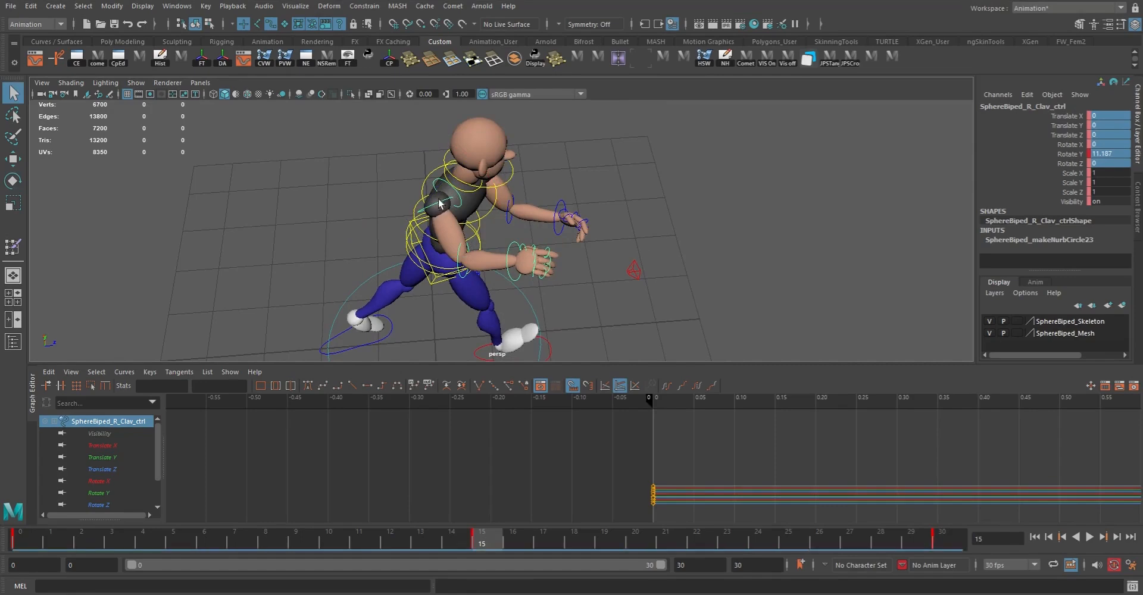
- Swing the right arm control behind the body at frame 15, rotated about 90, 69 and 57 degrees in X, Y and Z, and key it
{"action": "left_click", "coordinate": [439, 206]}
{"action": "key", "text": "e"}
{"action": "left_click_drag", "start_coordinate": [465, 227], "coordinate": [408, 217]}
{"action": "key", "text": "s"}
{"action": "left_click_drag", "start_coordinate": [438, 178], "coordinate": [441, 179]}
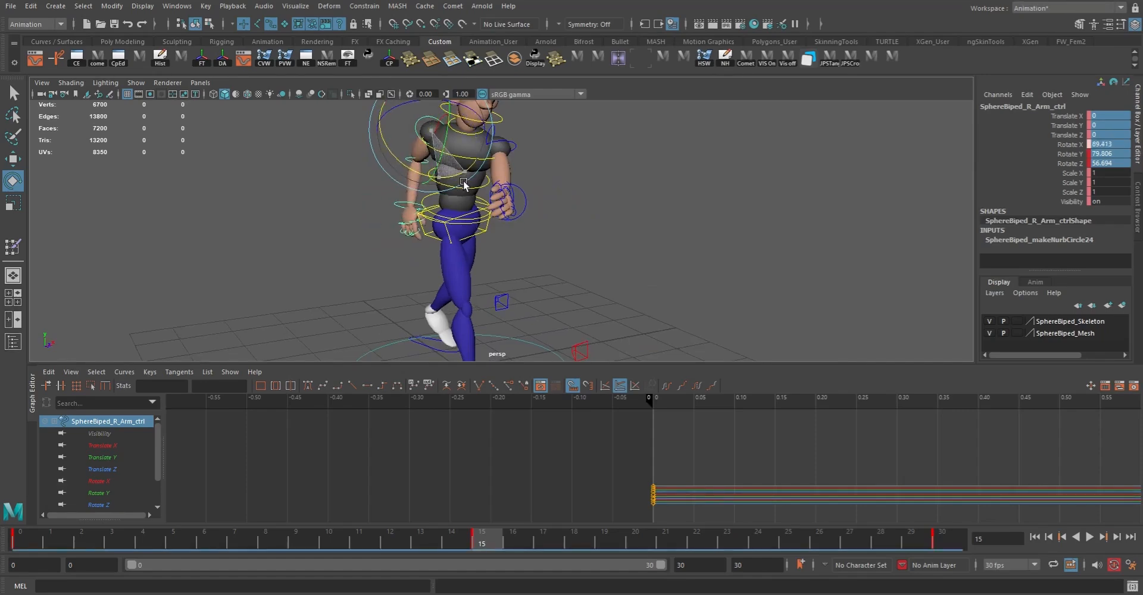
{"action": "key", "text": "s"}
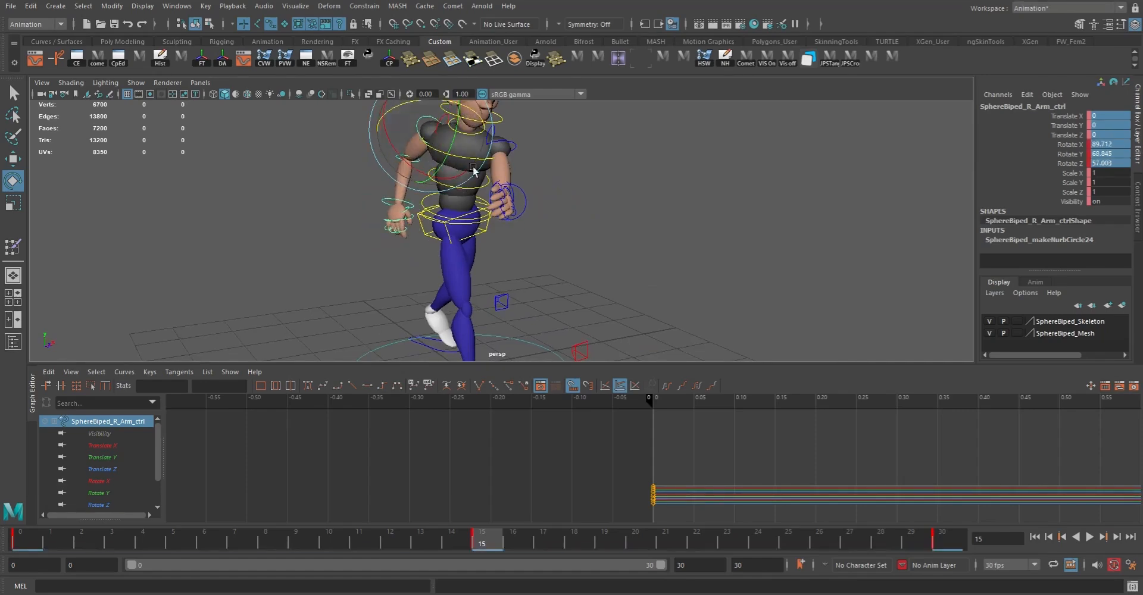
- Rotate the right elbow control to about 8.7 on Rotate Y at frame 15
{"action": "left_click_drag", "start_coordinate": [475, 168], "coordinate": [561, 173], "text": "alt"}
{"action": "key", "text": "q"}
{"action": "left_click", "coordinate": [371, 177]}
{"action": "key", "text": "e"}
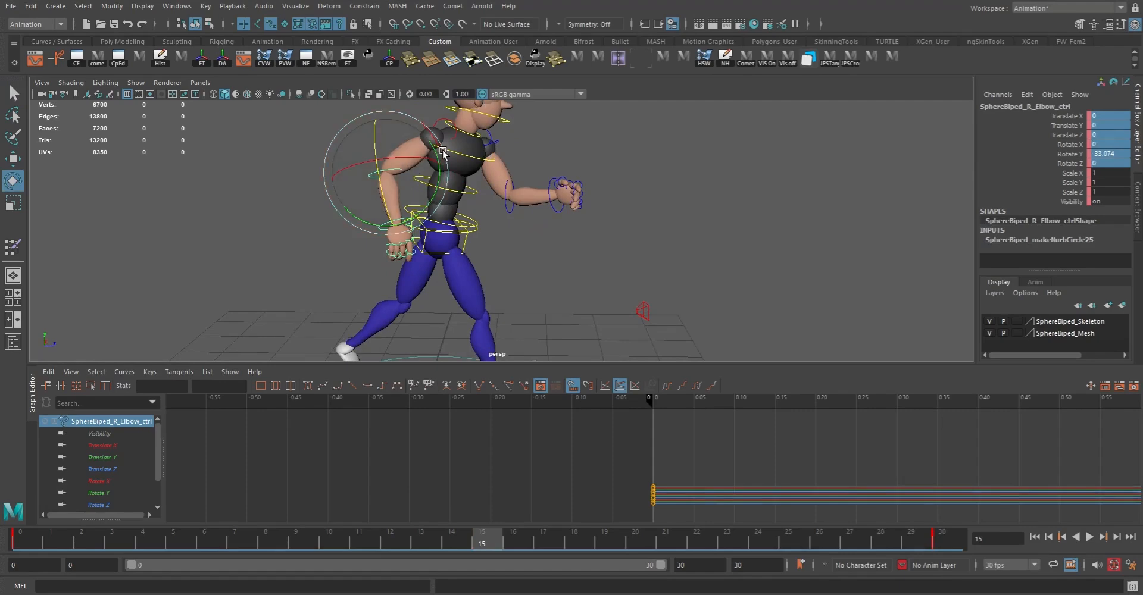
{"action": "left_click_drag", "start_coordinate": [440, 186], "coordinate": [357, 274]}
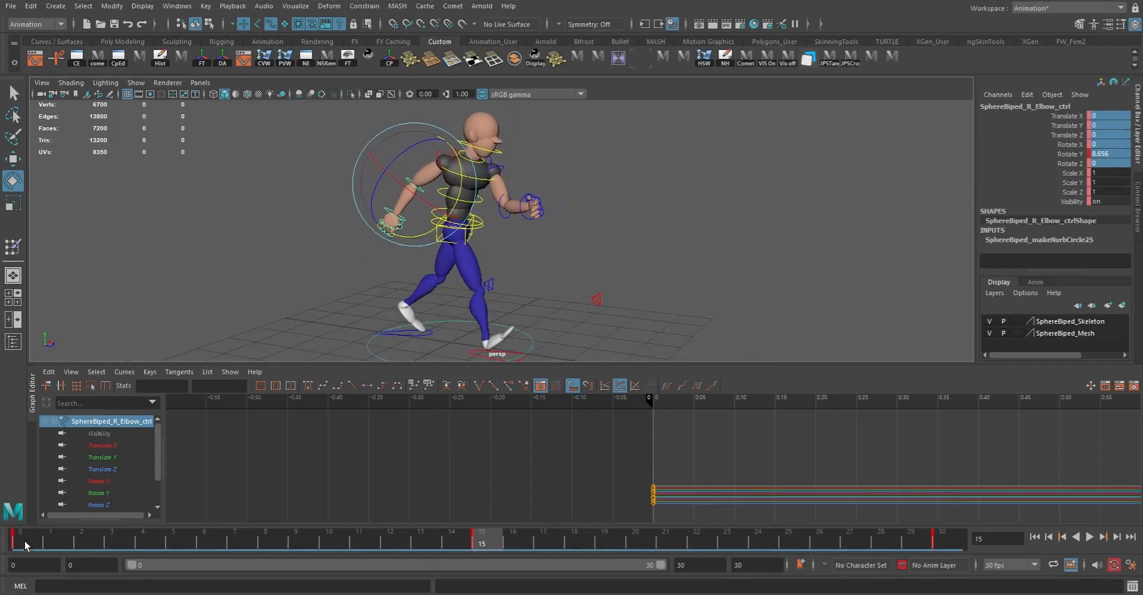
- Scrub and play the loop to examine the rebuilt right arm swing
{"action": "left_click", "coordinate": [25, 541]}
{"action": "left_click_drag", "start_coordinate": [34, 539], "coordinate": [850, 541]}
{"action": "left_click", "coordinate": [1090, 538]}
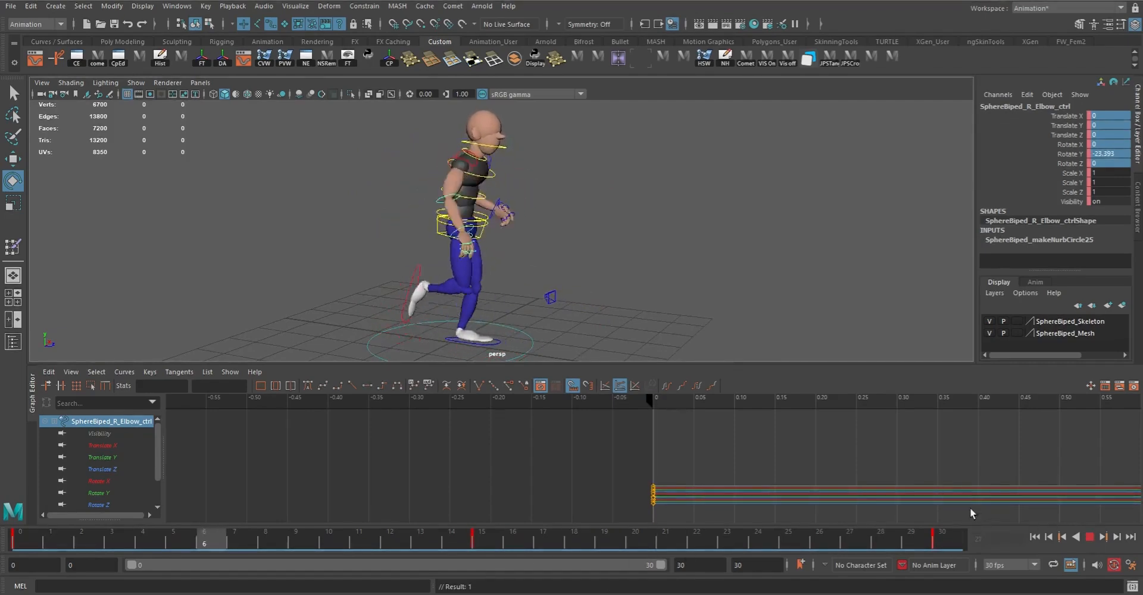
{"action": "left_click_drag", "start_coordinate": [580, 253], "coordinate": [689, 268], "text": "alt"}
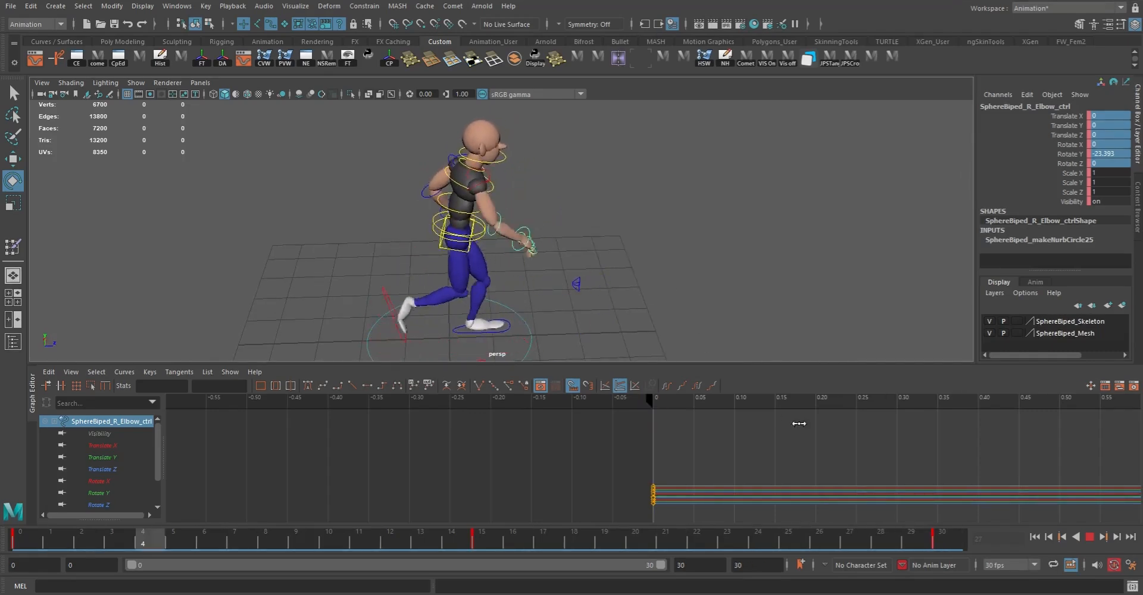
{"action": "key", "text": "Escape"}
- Bend the right elbow control at frame 7 to about -11 on Rotate X and -67 on Rotate Y
{"action": "left_click_drag", "start_coordinate": [636, 279], "coordinate": [635, 245], "text": "alt"}
{"action": "key", "text": "q"}
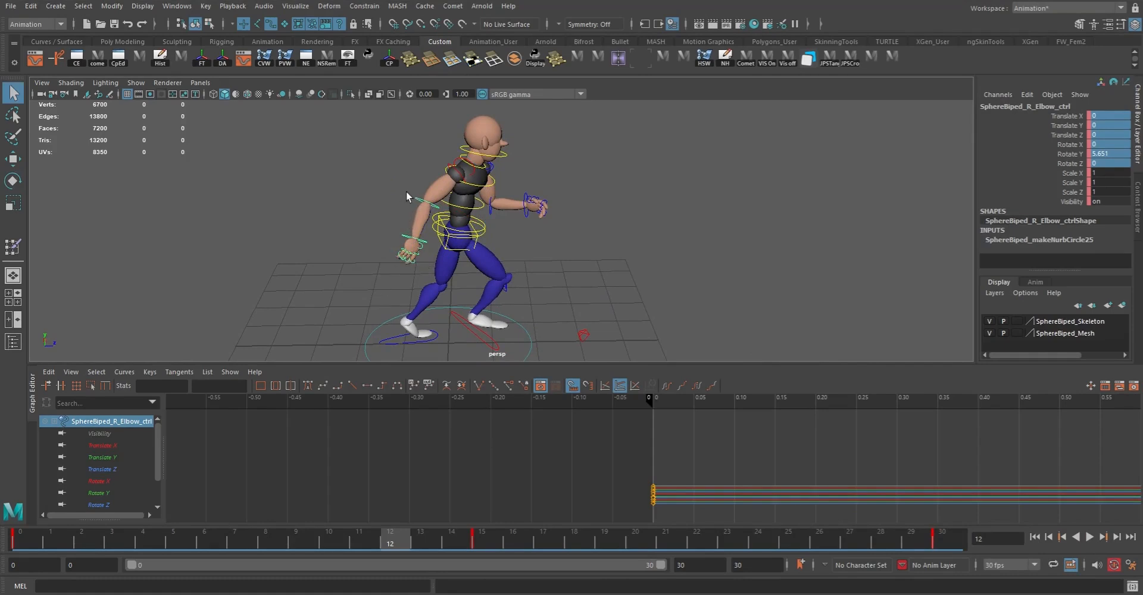
{"action": "key", "text": "e"}
{"action": "left_click_drag", "start_coordinate": [52, 537], "coordinate": [9, 544]}
{"action": "key", "text": "alt+v"}
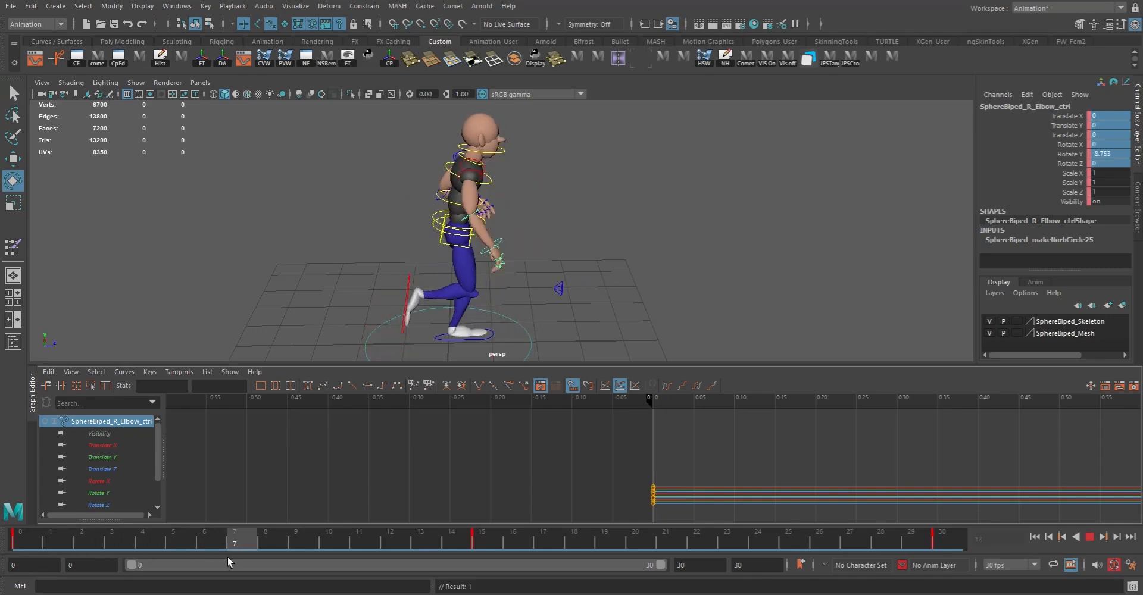
{"action": "key", "text": "alt+v"}
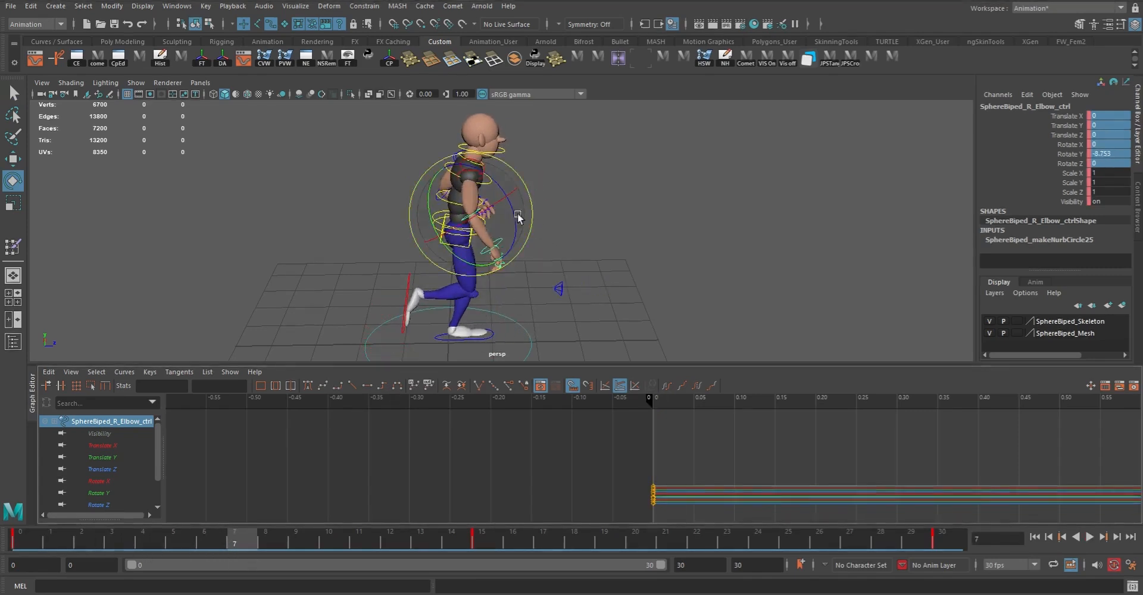
{"action": "left_click_drag", "start_coordinate": [431, 200], "coordinate": [699, 253]}
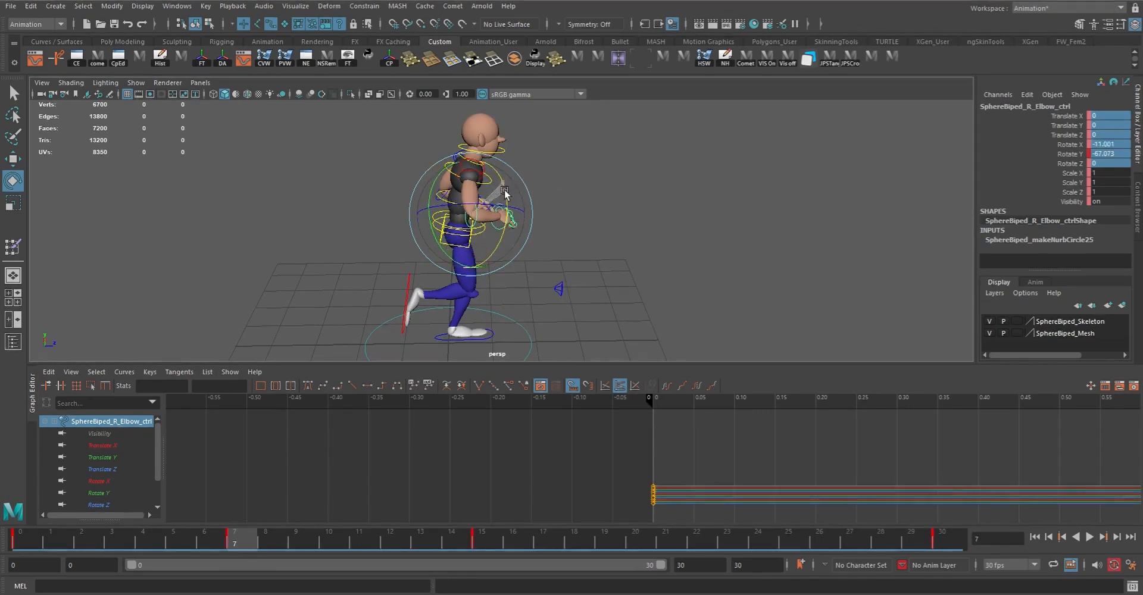
- Rotate the right arm control at frame 7 to about 8, 58 and 7 degrees in X, Y and Z, and key it
{"action": "key", "text": "q"}
{"action": "left_click_drag", "start_coordinate": [505, 192], "coordinate": [514, 156], "text": "alt"}
{"action": "left_click", "coordinate": [470, 171]}
{"action": "key", "text": "e"}
{"action": "left_click_drag", "start_coordinate": [498, 119], "coordinate": [498, 190]}
{"action": "key", "text": "s"}
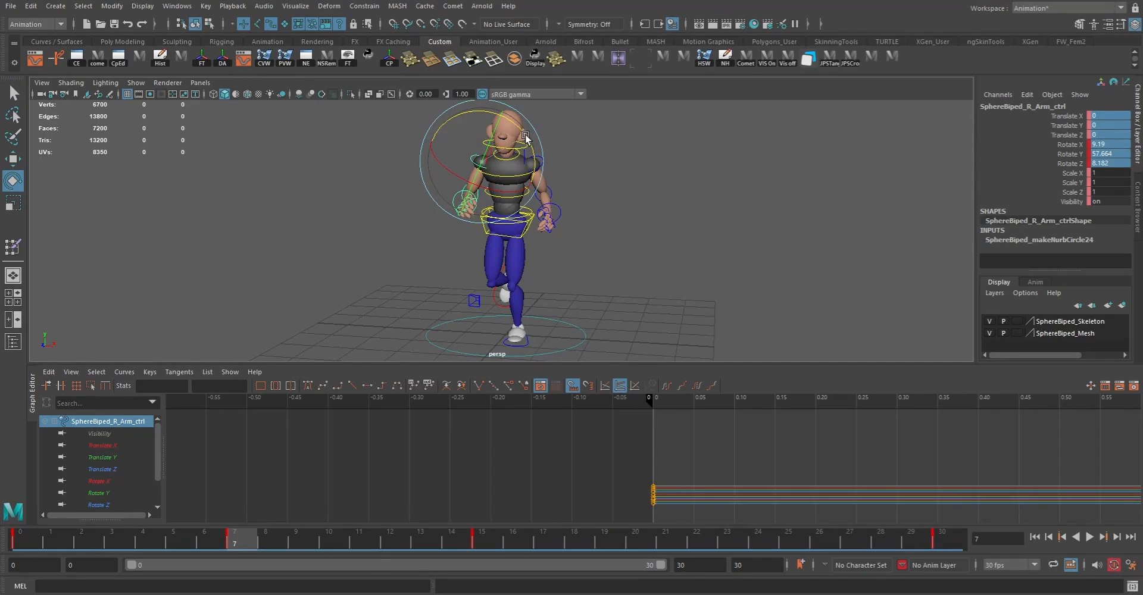
{"action": "left_click_drag", "start_coordinate": [525, 137], "coordinate": [600, 230], "text": "alt"}
{"action": "key", "text": "q"}
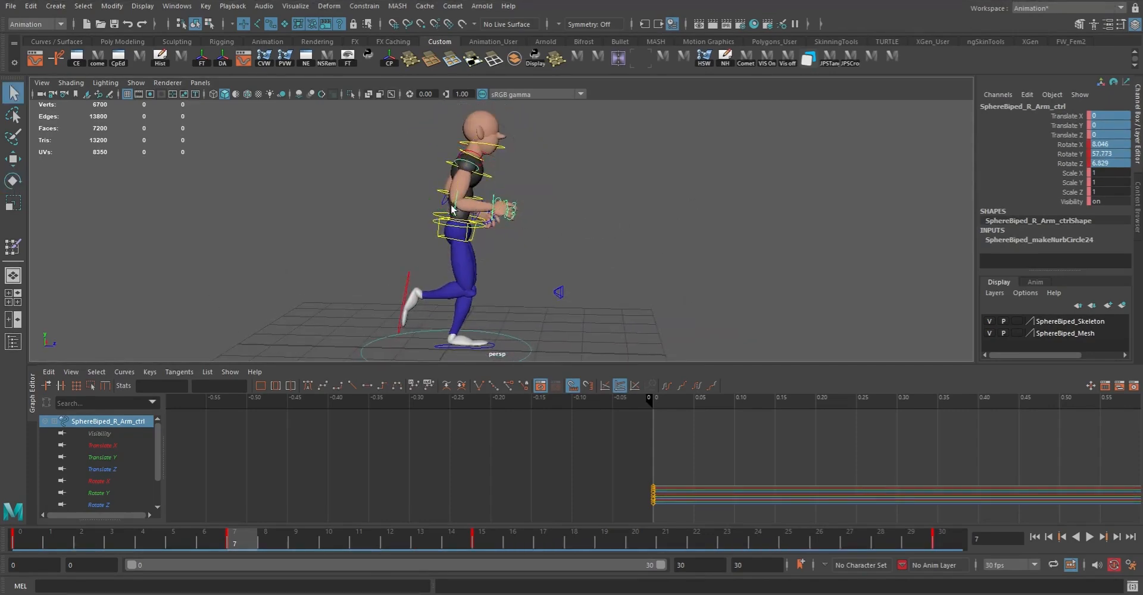
- Bend the right elbow control at frame 23 to about -8, -82 and 2 degrees in X, Y and Z
{"action": "left_click", "coordinate": [478, 202]}
{"action": "key", "text": "e"}
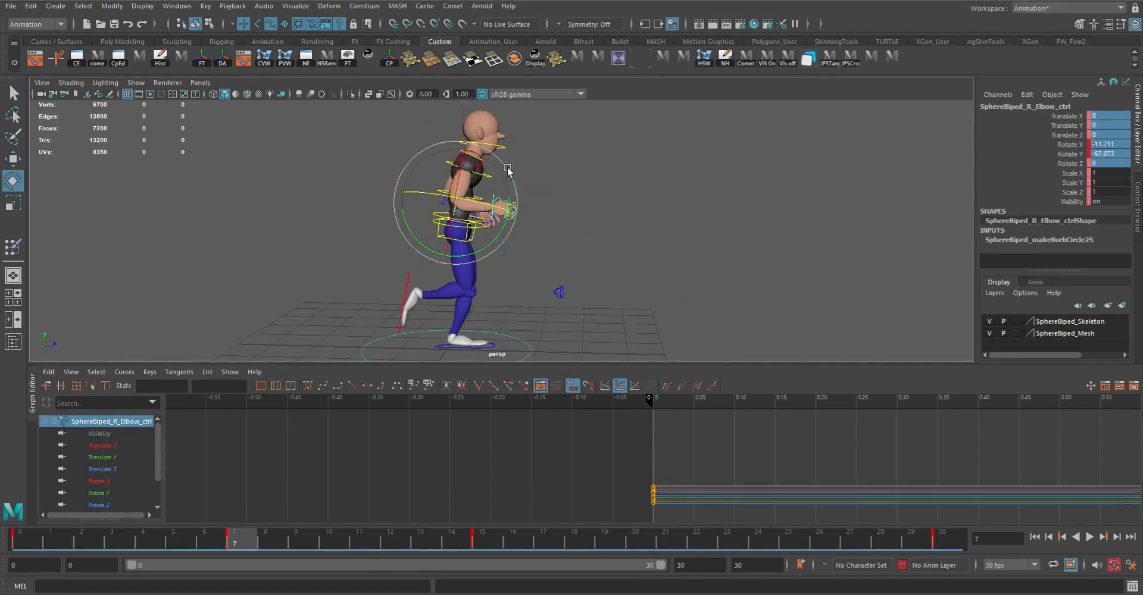
{"action": "left_click_drag", "start_coordinate": [512, 178], "coordinate": [527, 254]}
{"action": "key", "text": "alt+v"}
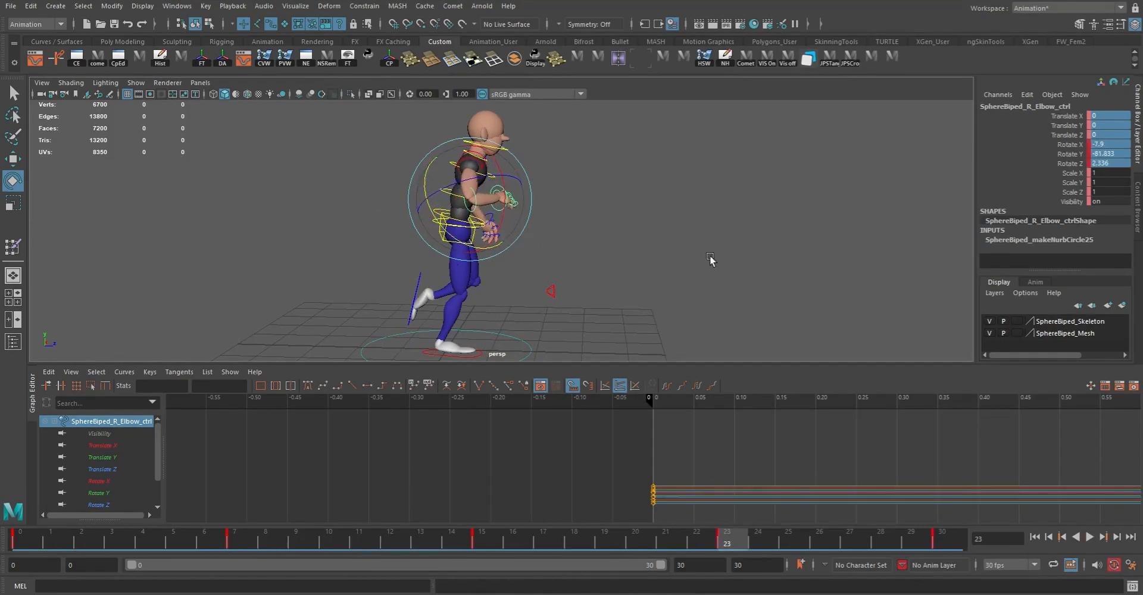
- Rotate the right arm control at frame 23 to about -3, 38 and 2 degrees in X, Y and Z
{"action": "left_click_drag", "start_coordinate": [506, 170], "coordinate": [478, 175], "text": "alt"}
{"action": "key", "text": "q"}
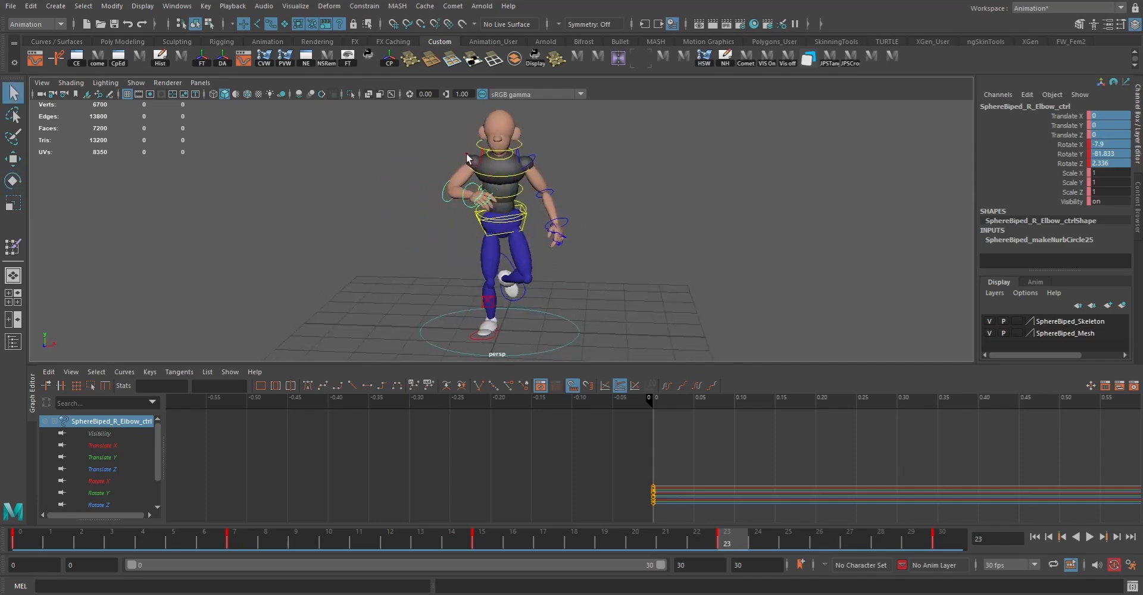
{"action": "left_click", "coordinate": [468, 158]}
{"action": "key", "text": "e"}
{"action": "left_click_drag", "start_coordinate": [450, 144], "coordinate": [473, 100]}
{"action": "left_click_drag", "start_coordinate": [556, 180], "coordinate": [507, 232], "text": "alt"}
{"action": "key", "text": "q"}
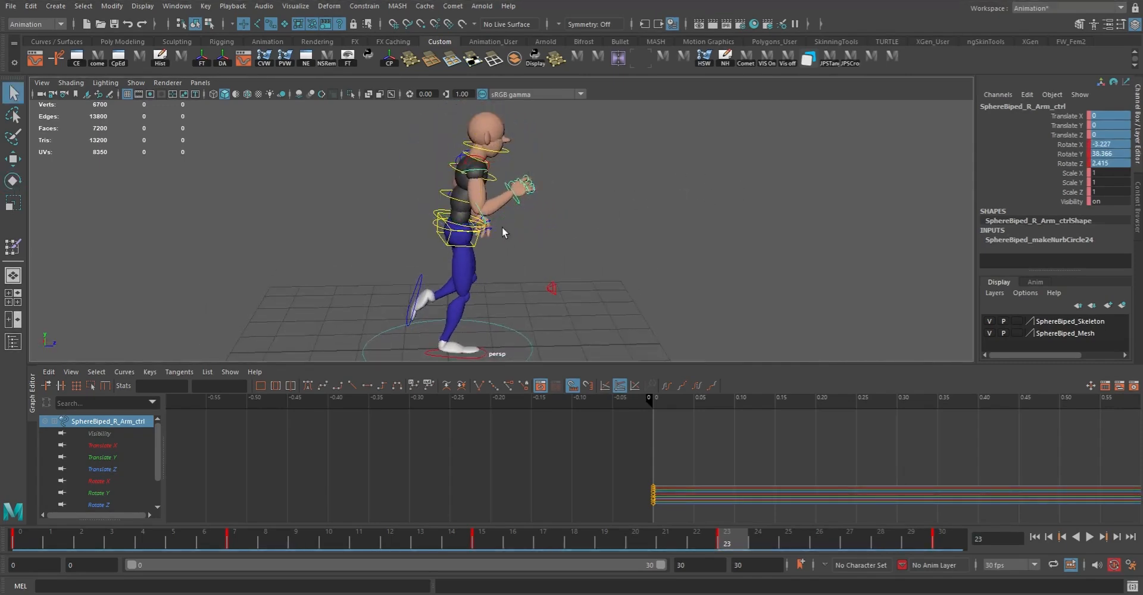
- Open the right elbow control at frame 23 to about -2, -58 and -4 degrees in X, Y and Z
{"action": "left_click", "coordinate": [480, 213]}
{"action": "key", "text": "e"}
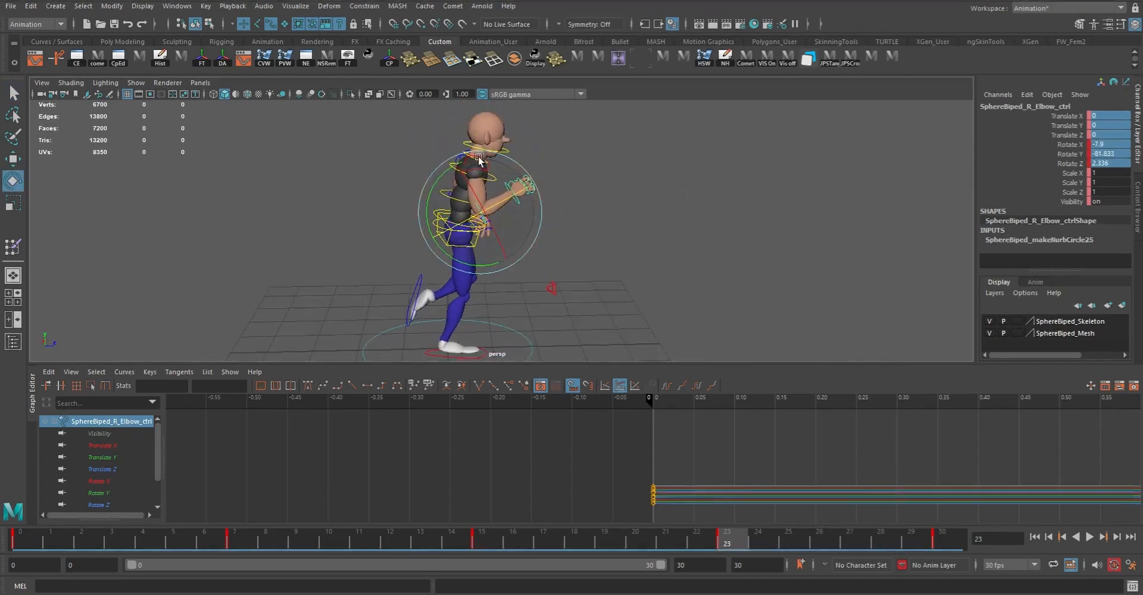
{"action": "left_click_drag", "start_coordinate": [448, 178], "coordinate": [458, 175]}
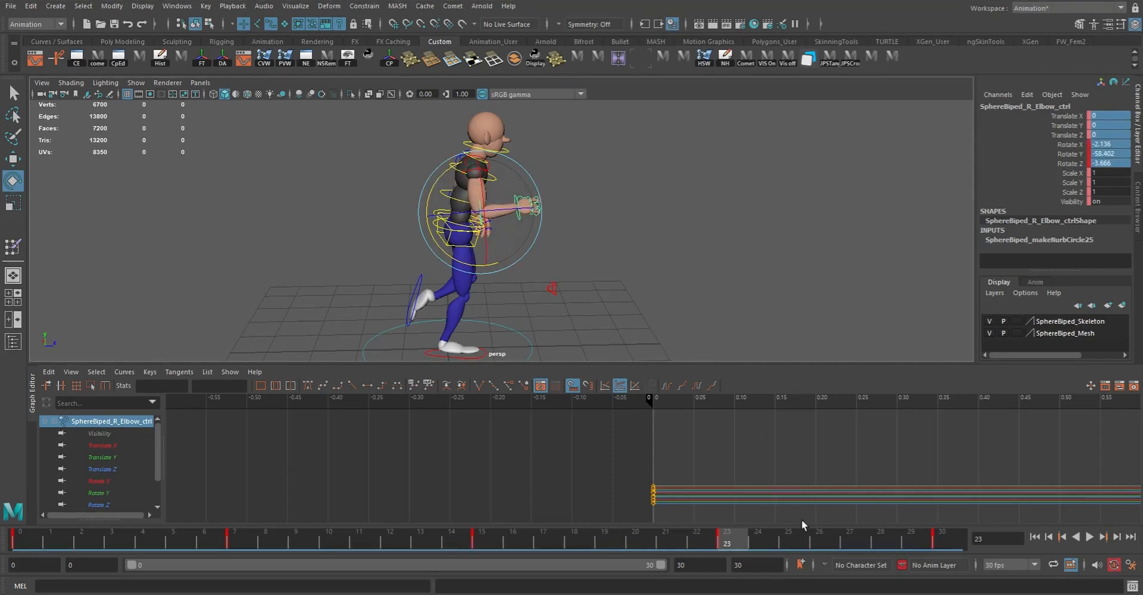
- Play the loop from frame 0 and examine the right arm swing from the side and front
{"action": "left_click", "coordinate": [18, 541]}
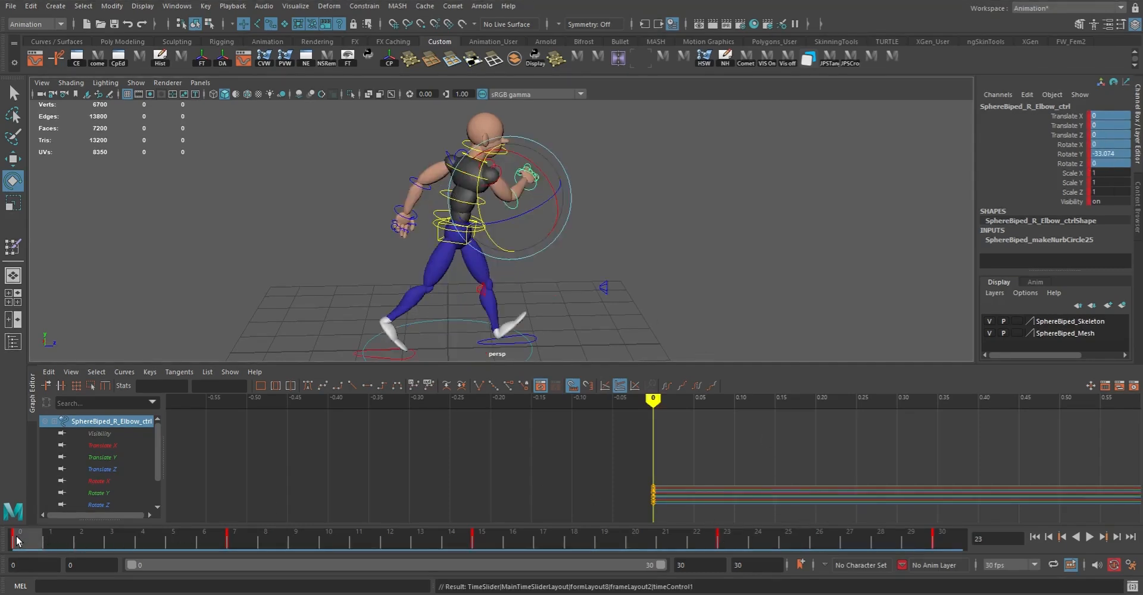
{"action": "key", "text": "alt+v"}
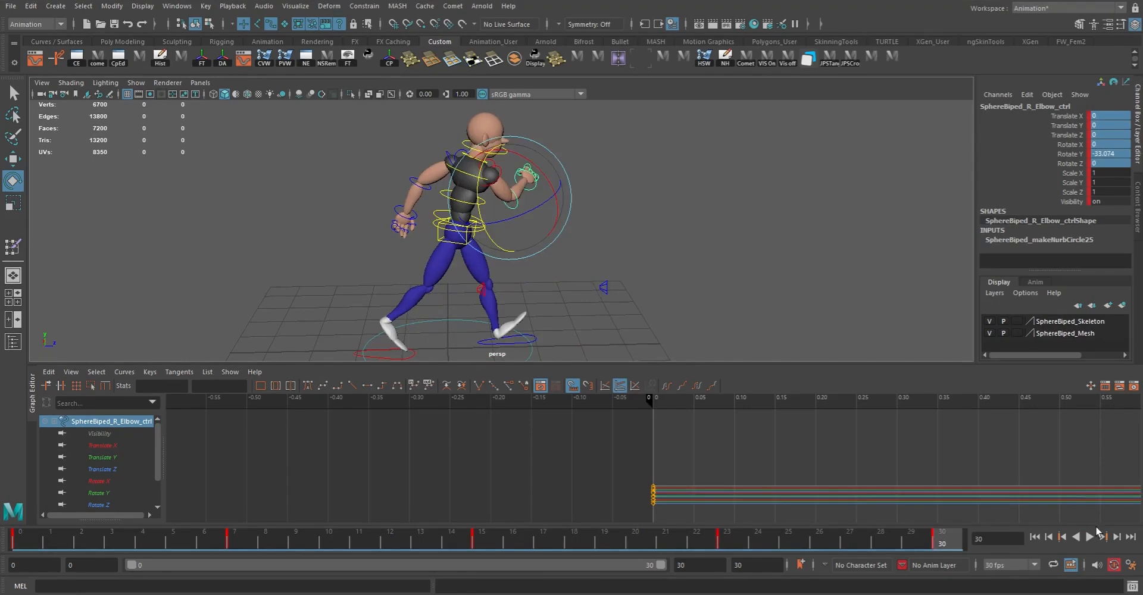
{"action": "left_click", "coordinate": [1091, 538]}
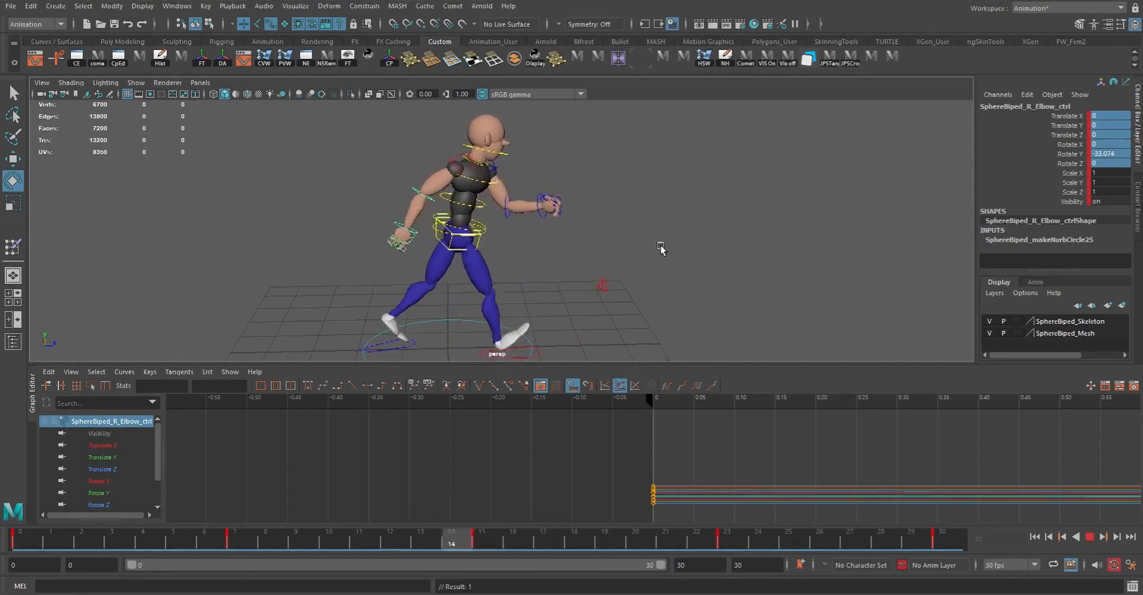
{"action": "left_click_drag", "start_coordinate": [804, 247], "coordinate": [643, 276], "text": "alt"}
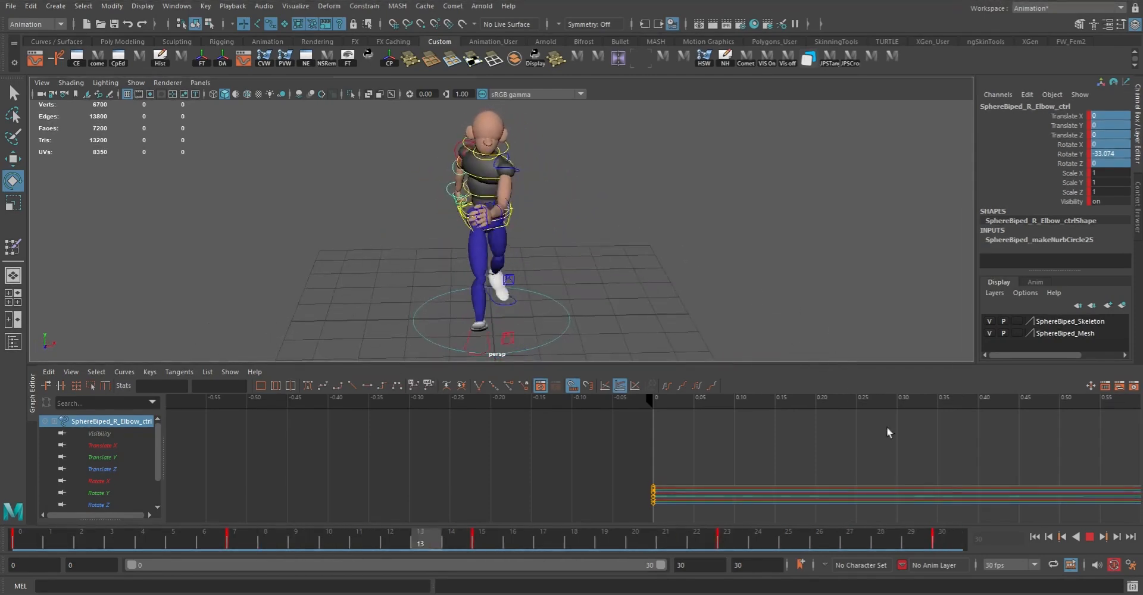
{"action": "left_click", "coordinate": [1089, 537]}
- Straighten the left elbow control at frame 8 to about -3 on Rotate Y and preview the playback
{"action": "key", "text": "q"}
{"action": "left_click", "coordinate": [525, 212]}
{"action": "left_click_drag", "start_coordinate": [605, 251], "coordinate": [725, 266], "text": "alt"}
{"action": "left_click", "coordinate": [541, 204]}
{"action": "key", "text": "e"}
{"action": "left_click_drag", "start_coordinate": [489, 322], "coordinate": [411, 324], "text": "alt"}
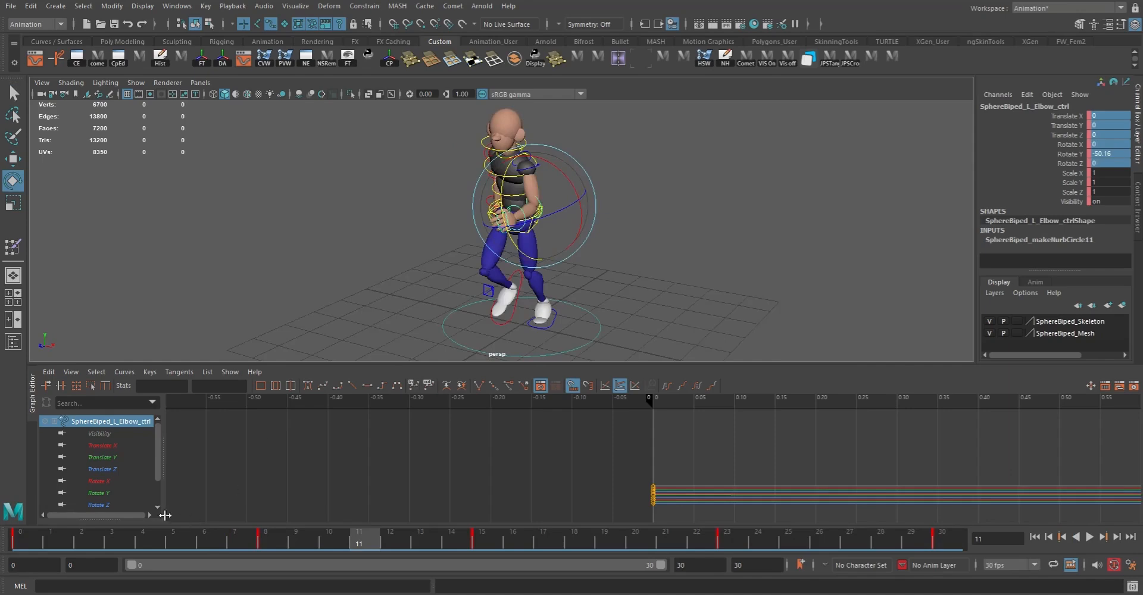
{"action": "left_click", "coordinate": [283, 535]}
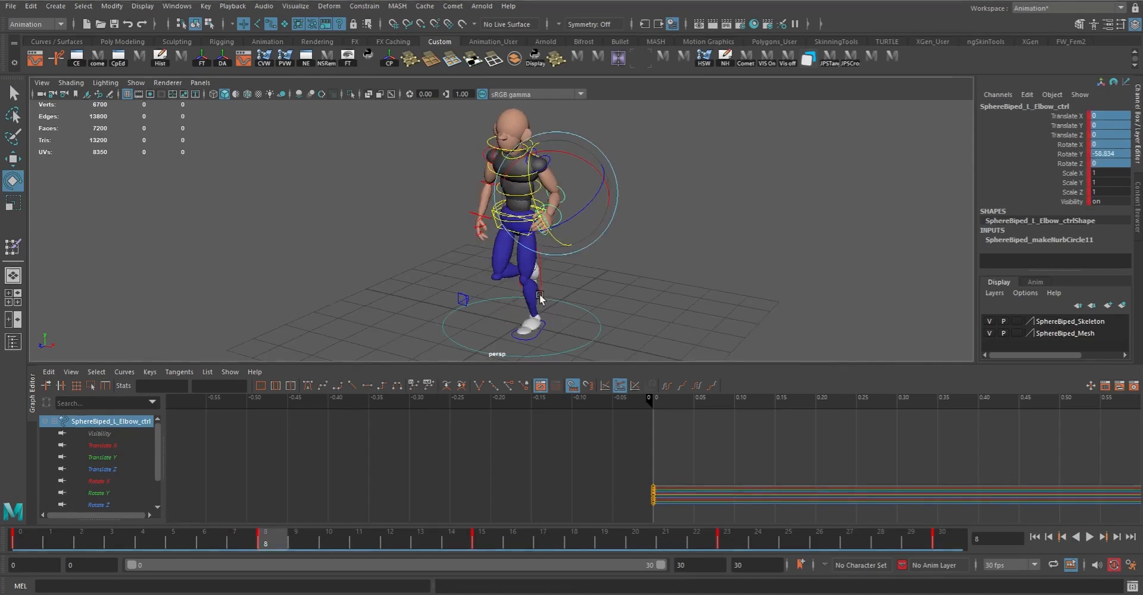
{"action": "left_click_drag", "start_coordinate": [548, 301], "coordinate": [468, 280], "text": "alt"}
{"action": "left_click_drag", "start_coordinate": [509, 193], "coordinate": [710, 262]}
{"action": "key", "text": "alt+v"}
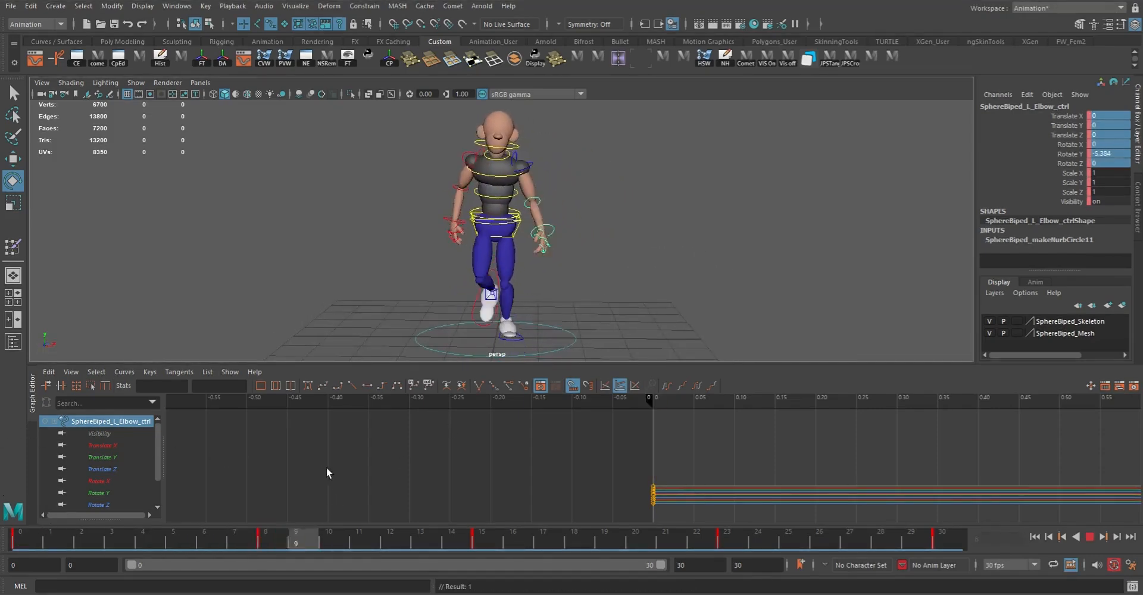
{"action": "key", "text": "alt+v"}
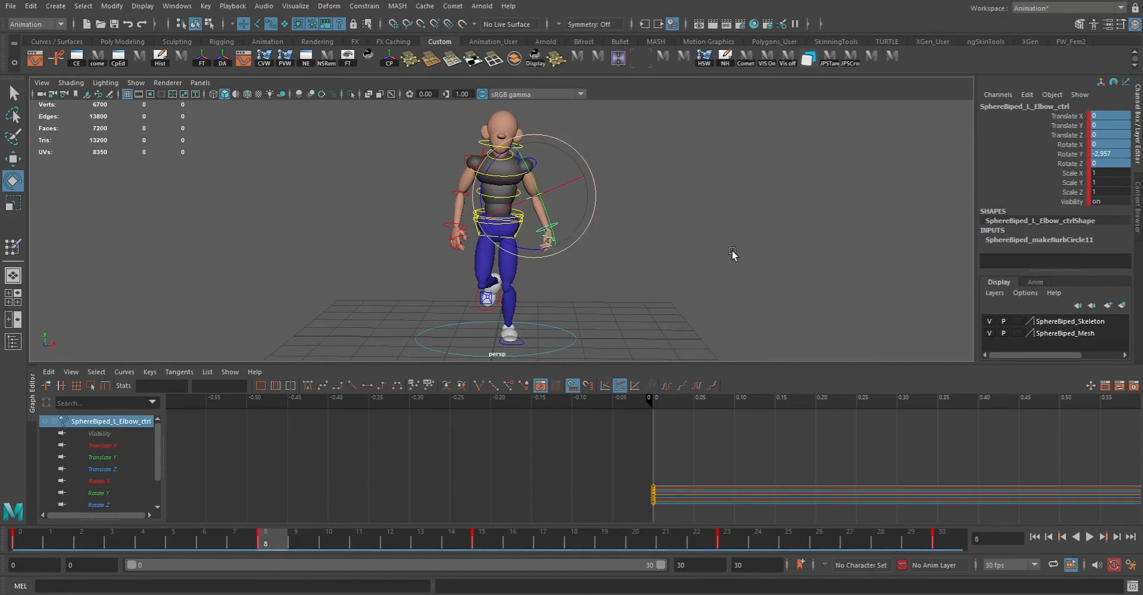
- Bend the left elbow control at frame 8 to about -65 on Rotate Y
{"action": "left_click_drag", "start_coordinate": [729, 252], "coordinate": [627, 259], "text": "alt"}
{"action": "middle_click_drag", "start_coordinate": [712, 308], "coordinate": [610, 321]}
{"action": "left_click_drag", "start_coordinate": [613, 325], "coordinate": [604, 329], "text": "alt"}
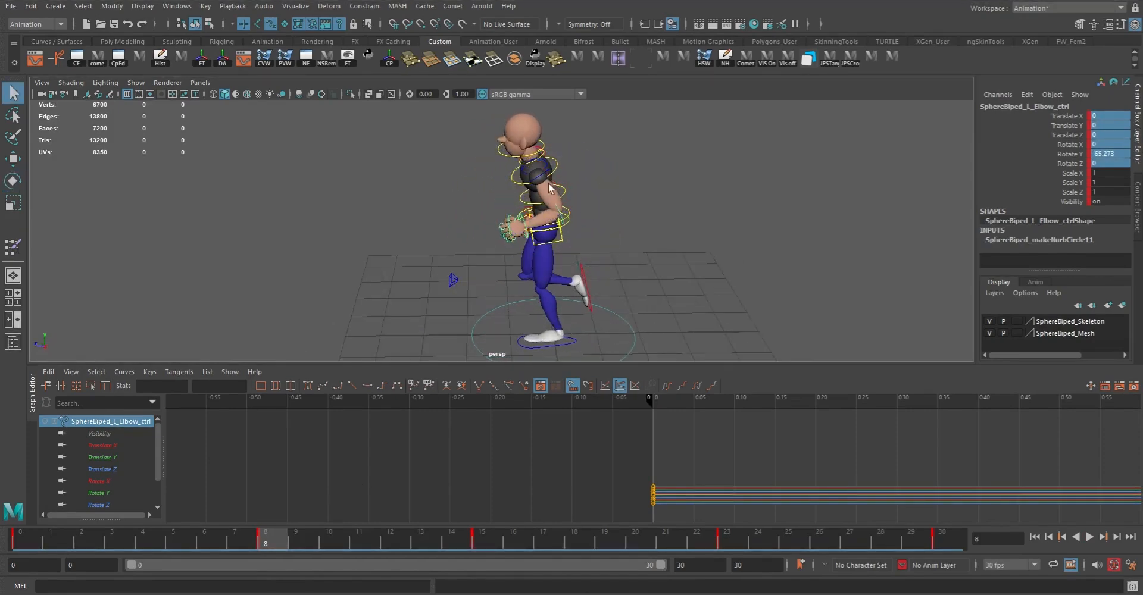
- Rotate the left arm control at frame 8 to about -7, -25 and 9 degrees in X, Y and Z, and play the loop
{"action": "left_click_drag", "start_coordinate": [489, 168], "coordinate": [497, 138]}
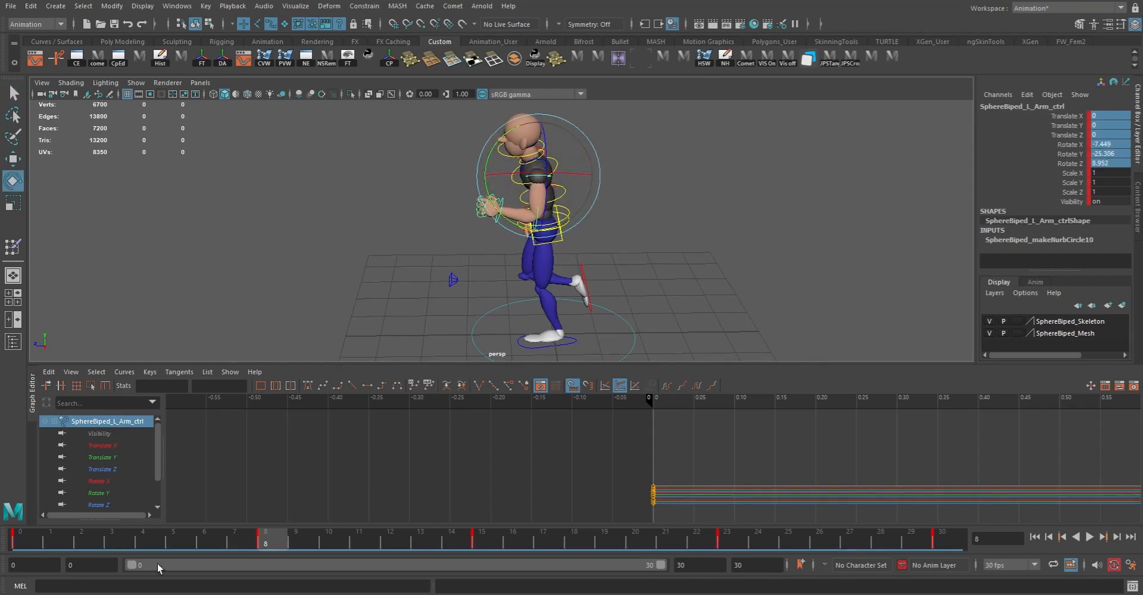
{"action": "left_click", "coordinate": [27, 537]}
{"action": "key", "text": "alt+v"}
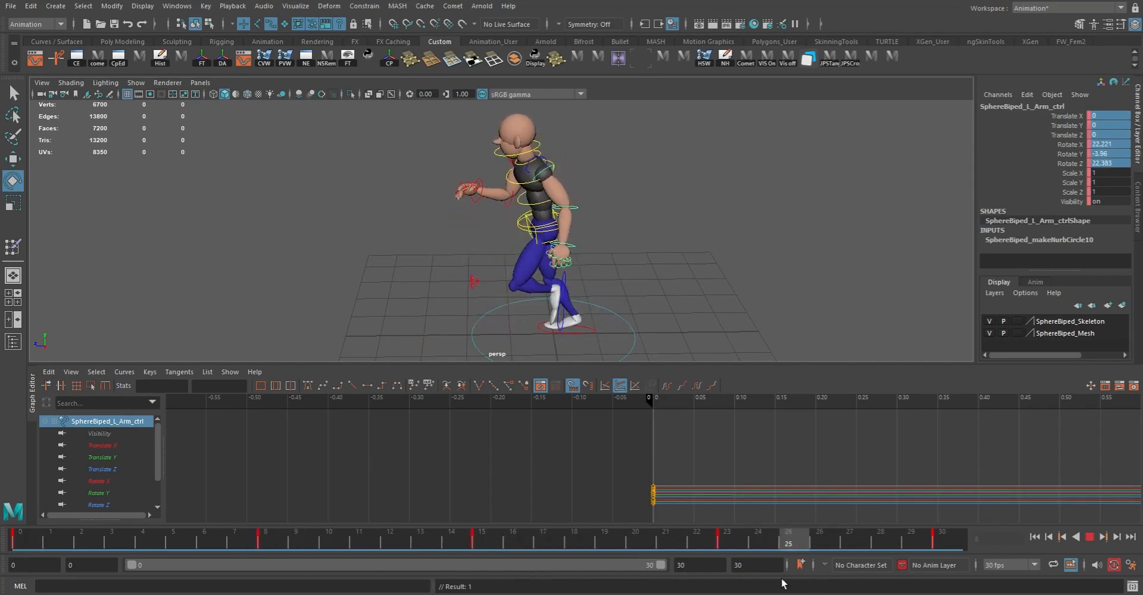
{"action": "key", "text": "alt+v"}
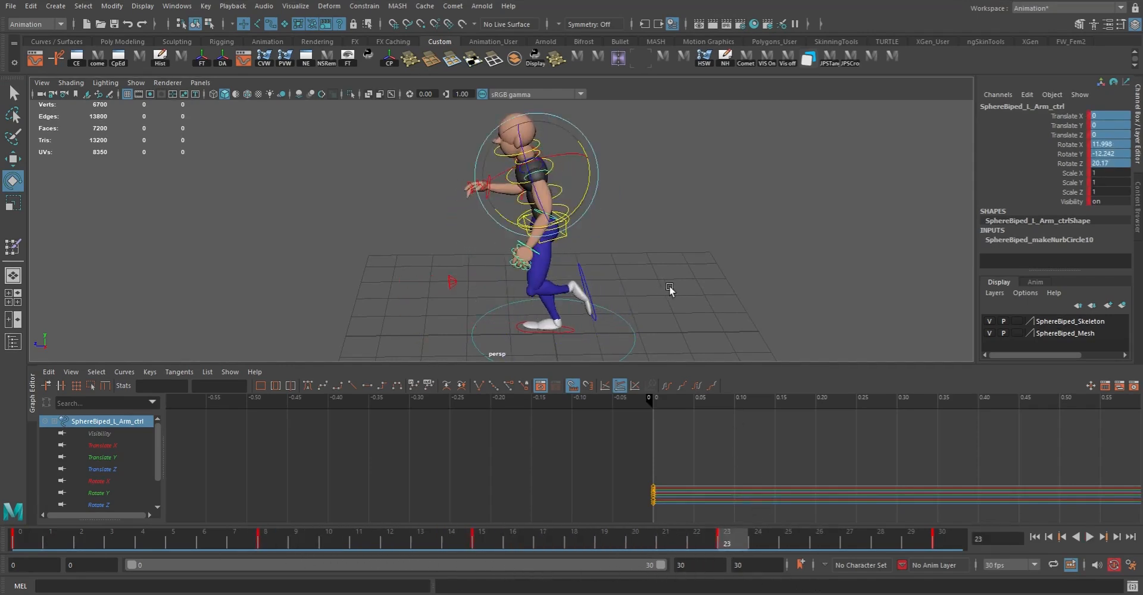
- Rotate the left elbow control at frame 23 to about 7 on Rotate Y
{"action": "key", "text": "q"}
{"action": "left_click", "coordinate": [554, 215]}
{"action": "key", "text": "e"}
{"action": "left_click_drag", "start_coordinate": [599, 201], "coordinate": [633, 176]}
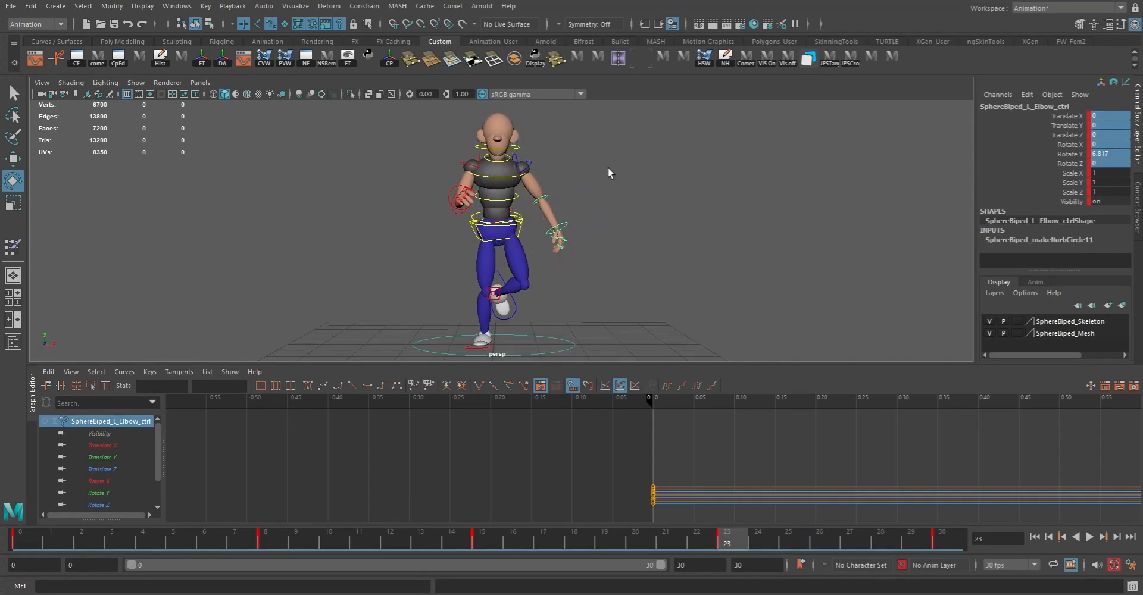
- Rotate the left arm control at frame 23 to about 13, -7 and 12 degrees in X, Y and Z
{"action": "left_click", "coordinate": [530, 159]}
{"action": "key", "text": "e"}
{"action": "mouse_move", "coordinate": [559, 131]}
{"action": "left_mouse_down"}
{"action": "mouse_move", "coordinate": [570, 154]}
{"action": "mouse_move", "coordinate": [569, 137]}
{"action": "left_mouse_up"}
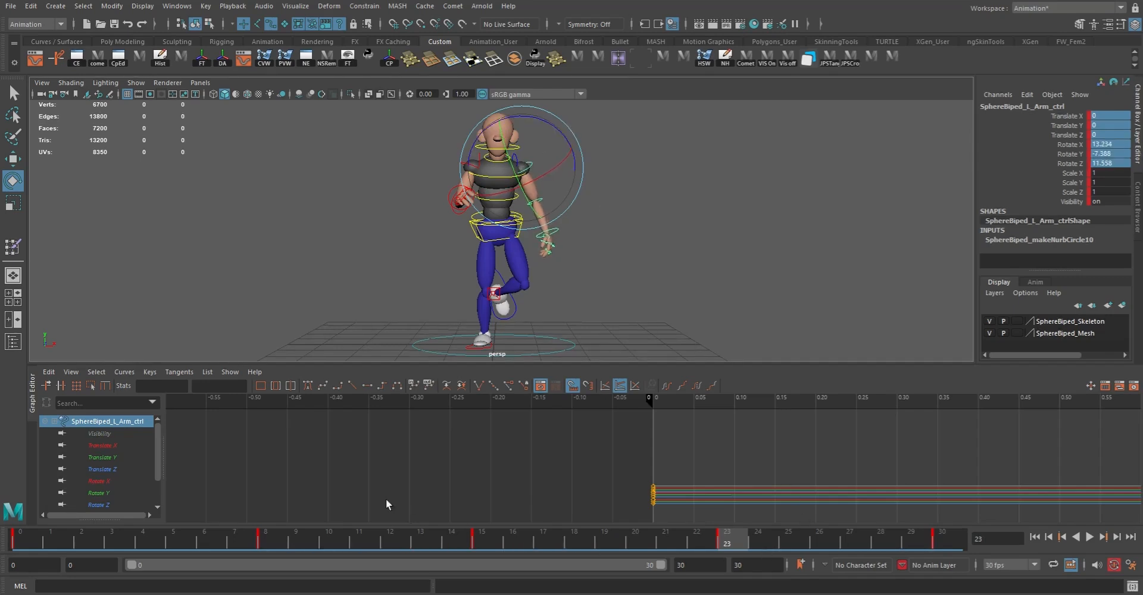
- Scrub and play the loop to examine the swing of both arms from the front and back
{"action": "left_click", "coordinate": [22, 542]}
{"action": "left_click_drag", "start_coordinate": [22, 543], "coordinate": [696, 588]}
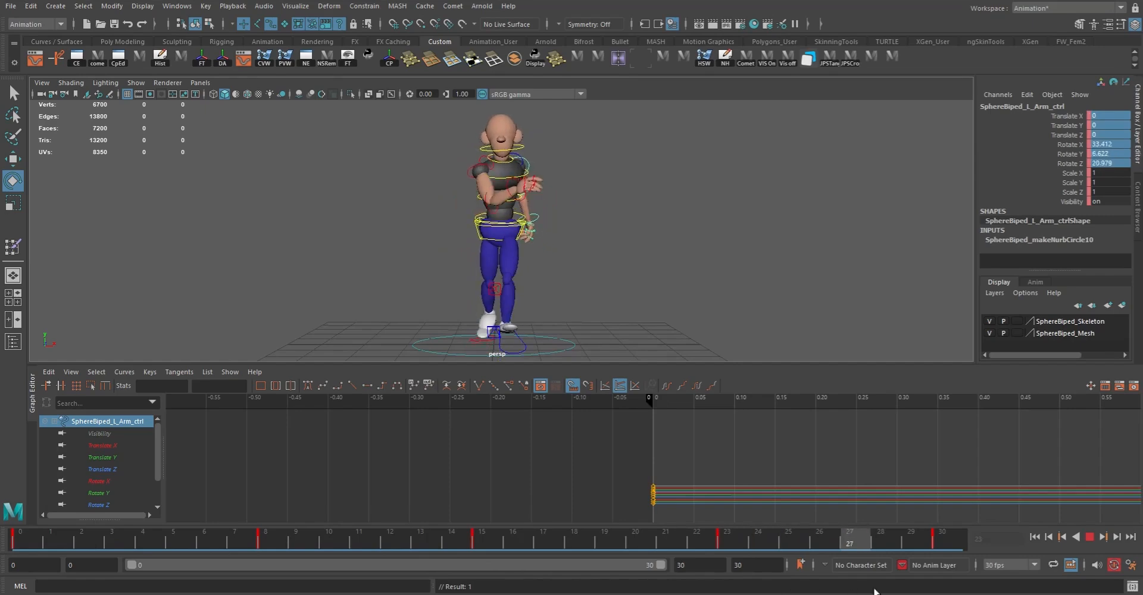
{"action": "left_click", "coordinate": [1085, 538]}
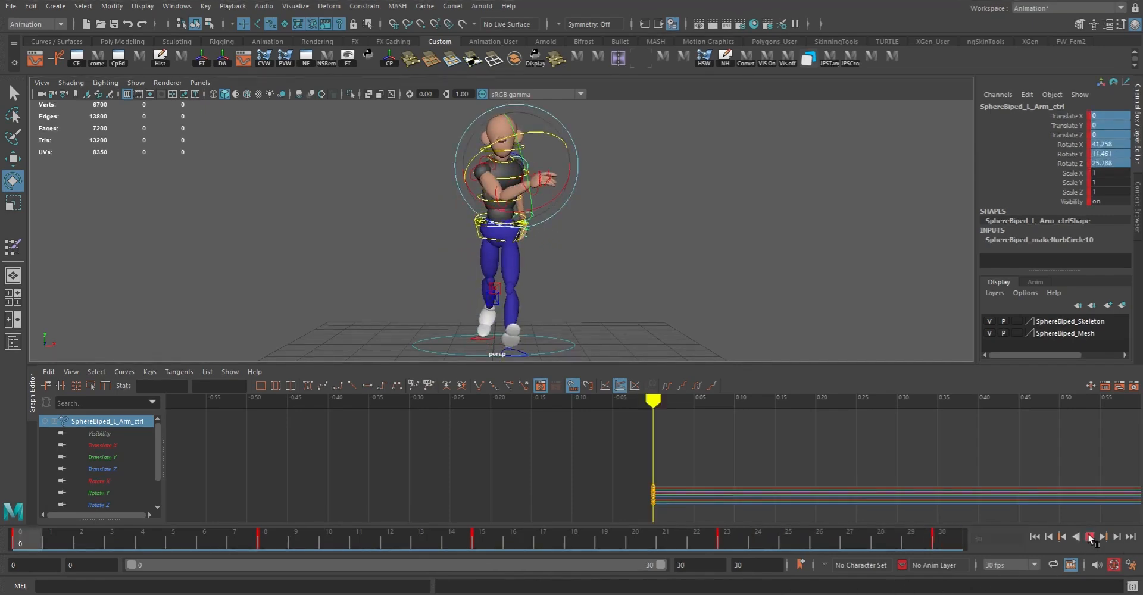
{"action": "left_click_drag", "start_coordinate": [613, 240], "coordinate": [595, 295], "text": "alt"}
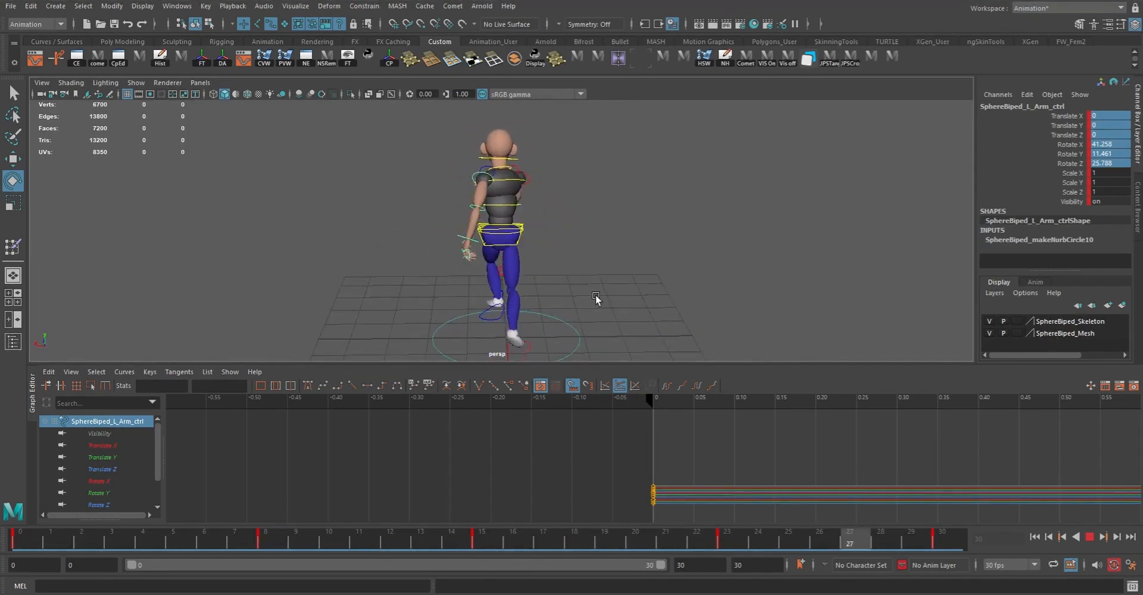
{"action": "left_click", "coordinate": [1089, 537]}
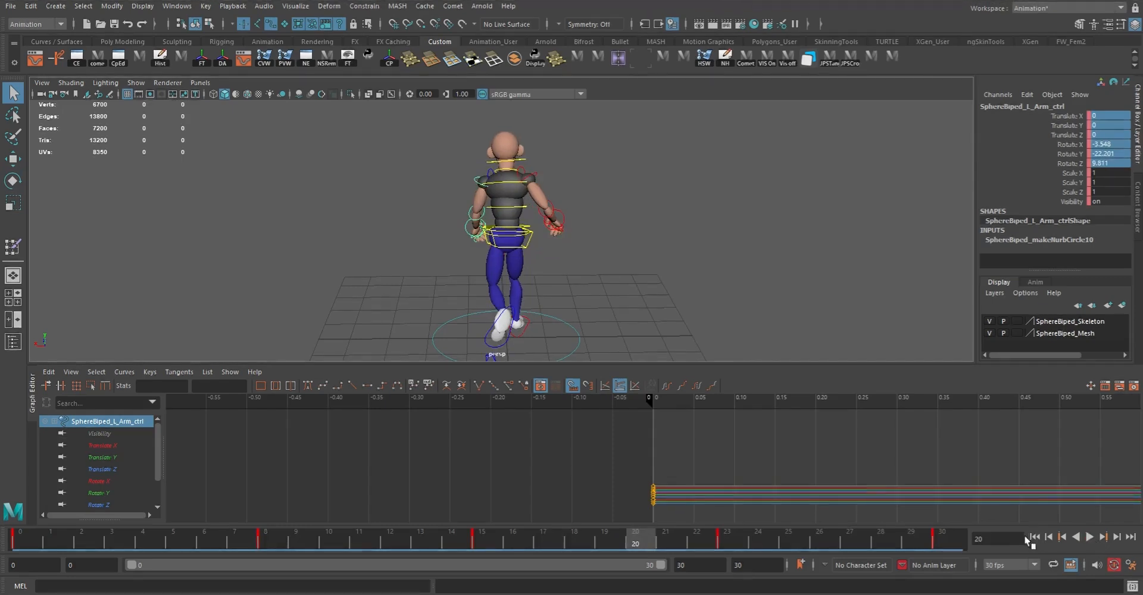
- Tilt and key the spine and chest controls, with the chest's Rotate Z about 2.8 at frame 8 and -2.8 at frame 23
{"action": "middle_click_drag", "start_coordinate": [561, 195], "coordinate": [657, 220], "text": "alt"}
{"action": "right_click_drag", "start_coordinate": [536, 220], "coordinate": [702, 256], "text": "alt"}
{"action": "middle_click_drag", "start_coordinate": [703, 255], "coordinate": [537, 228], "text": "alt"}
{"action": "left_click", "coordinate": [536, 185]}
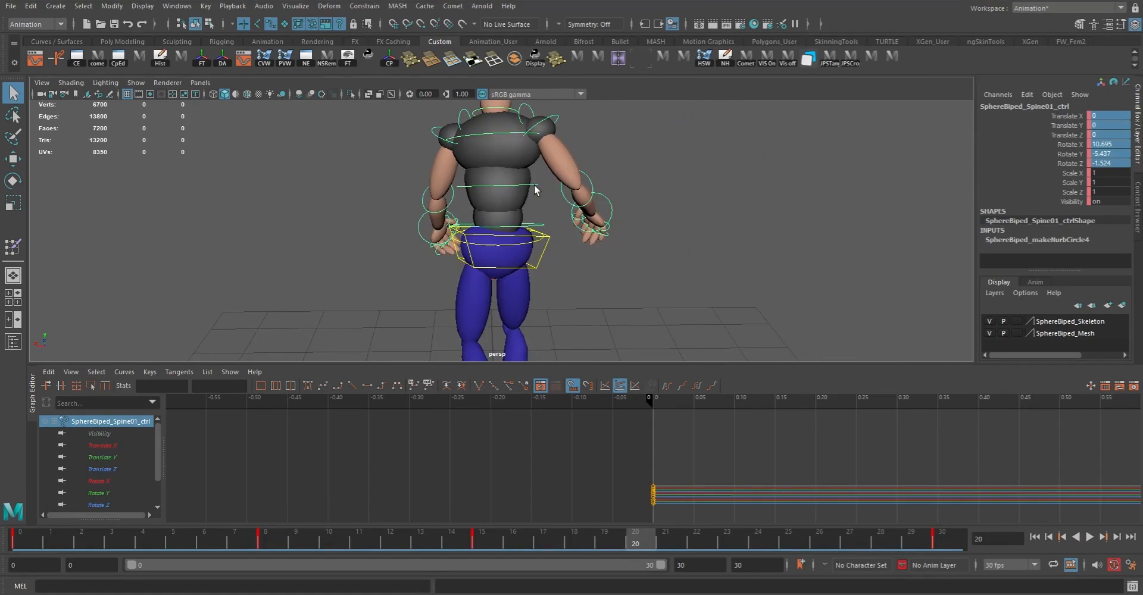
{"action": "left_click", "coordinate": [500, 131], "text": "shift"}
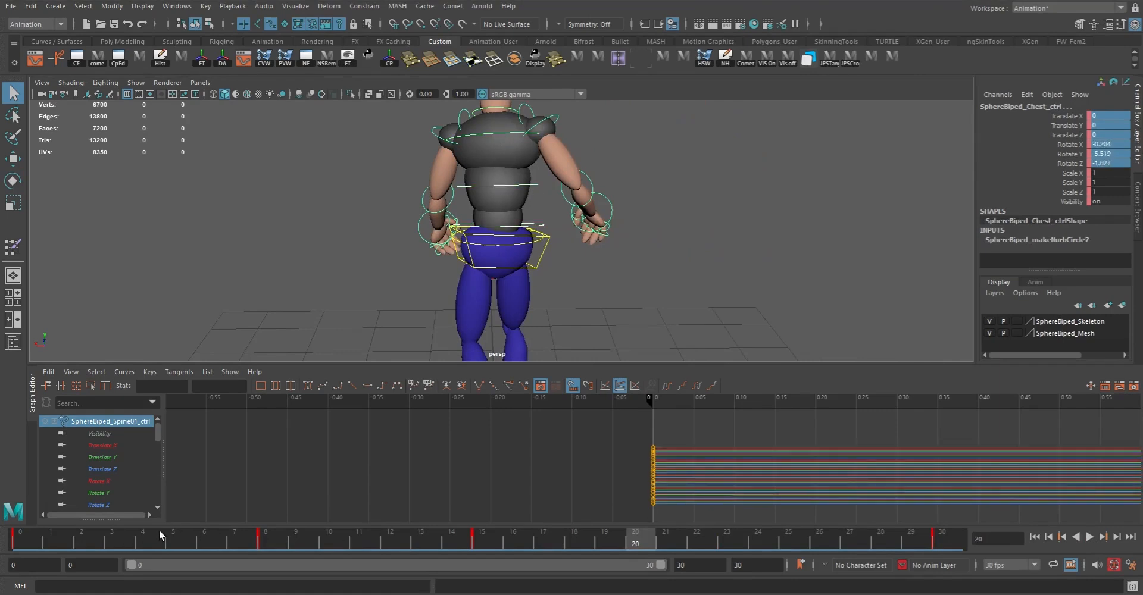
{"action": "left_click", "coordinate": [263, 538]}
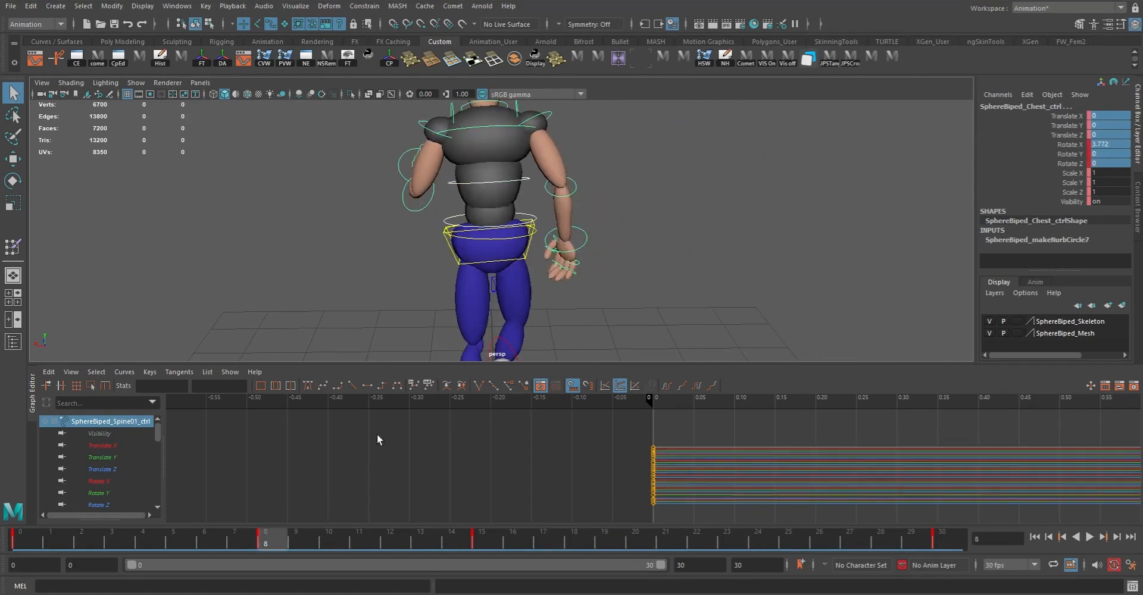
{"action": "left_click_drag", "start_coordinate": [692, 215], "coordinate": [704, 213], "text": "alt"}
{"action": "right_click_drag", "start_coordinate": [704, 213], "coordinate": [622, 199], "text": "alt"}
{"action": "left_click_drag", "start_coordinate": [622, 199], "coordinate": [609, 195], "text": "alt"}
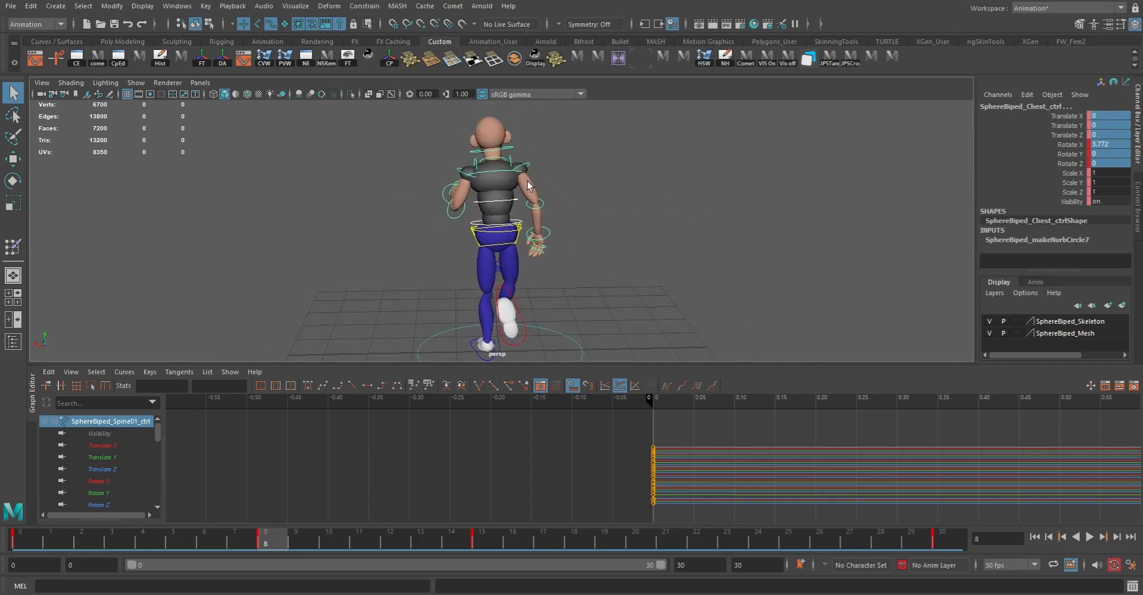
{"action": "middle_click_drag", "start_coordinate": [609, 195], "coordinate": [594, 196], "text": "alt"}
{"action": "key", "text": "e"}
{"action": "left_click_drag", "start_coordinate": [534, 189], "coordinate": [537, 189]}
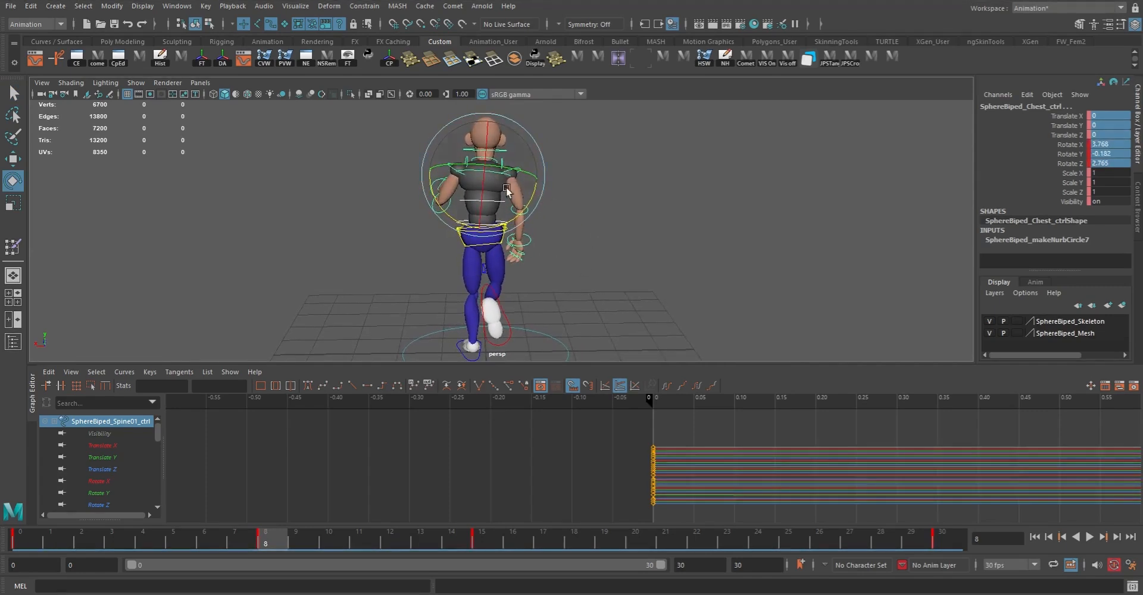
{"action": "left_click", "coordinate": [728, 542]}
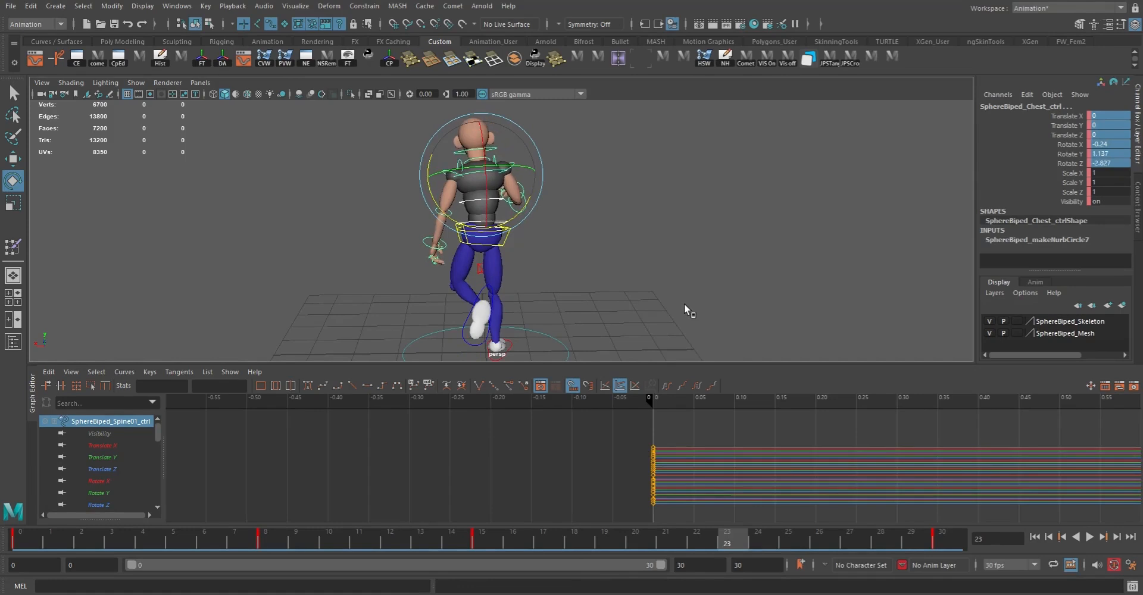
{"action": "key", "text": "s"}
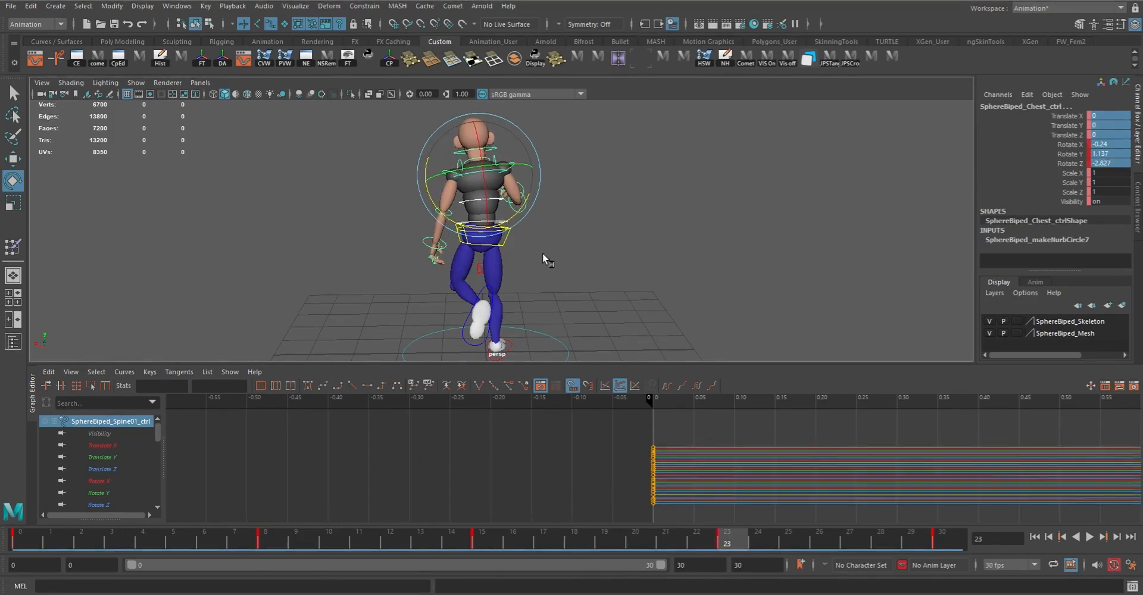
- Delete the two in-between keys, near frames 8 and 23, from the root control's Translate X curve
{"action": "key", "text": "q"}
{"action": "left_click", "coordinate": [500, 234]}
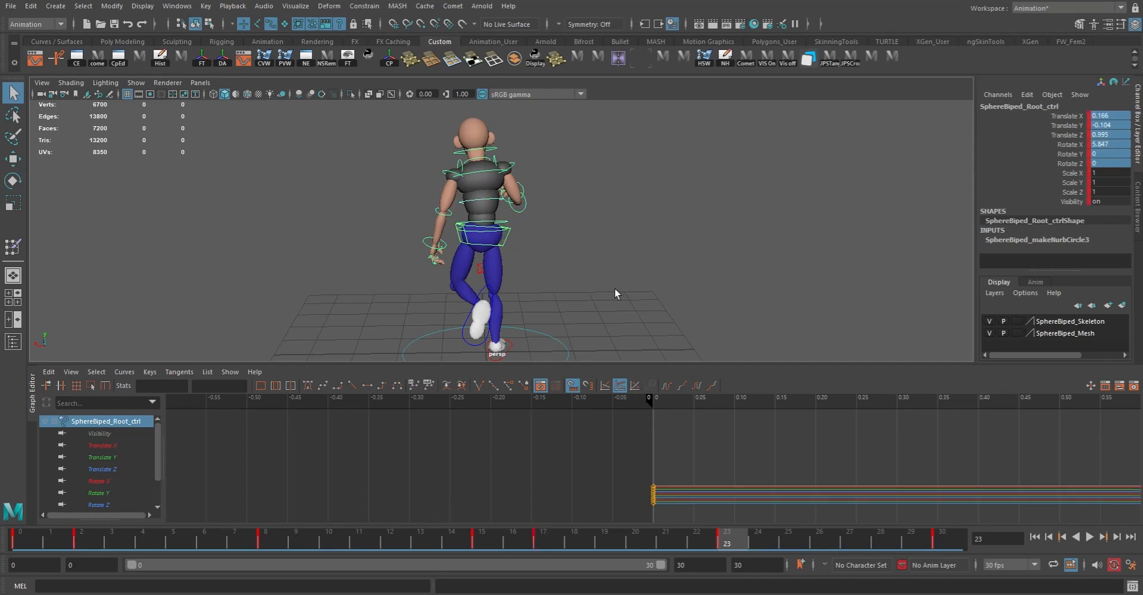
{"action": "left_click", "coordinate": [108, 446]}
{"action": "key", "text": "a"}
{"action": "mouse_move", "coordinate": [873, 468]}
{"action": "right_mouse_down", "text": "alt"}
{"action": "mouse_move", "coordinate": [804, 454]}
{"action": "mouse_move", "coordinate": [858, 460]}
{"action": "right_mouse_up", "text": "alt"}
{"action": "key", "text": "f"}
{"action": "left_click_drag", "start_coordinate": [718, 433], "coordinate": [806, 504]}
{"action": "left_click_drag", "start_coordinate": [550, 486], "coordinate": [550, 486], "text": "shift"}
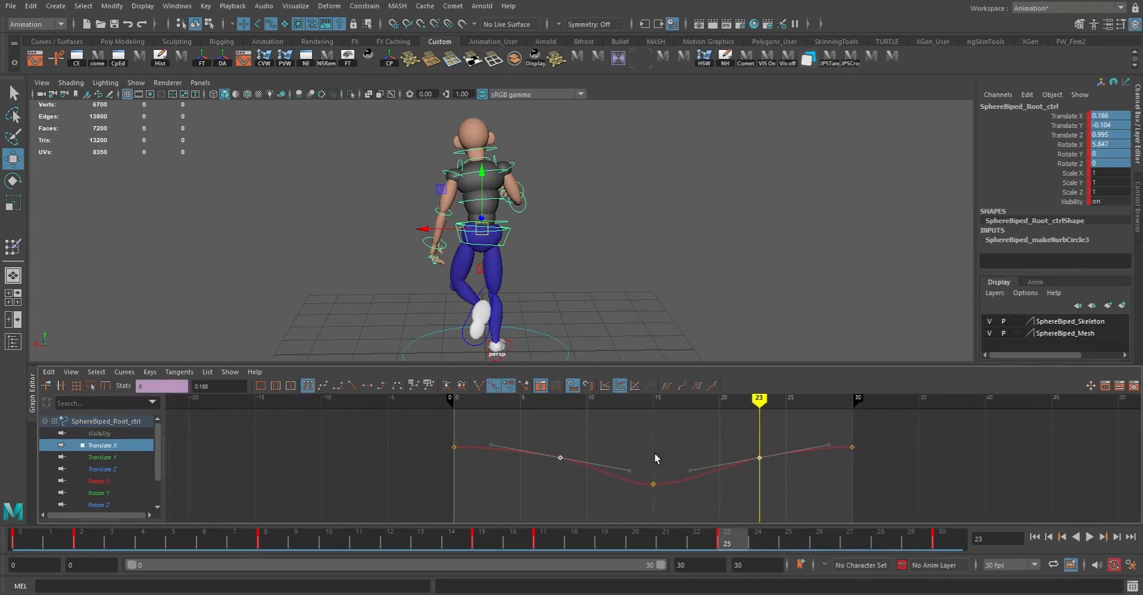
{"action": "key", "text": "Delete"}
- Check the values of the root control's Translate X keys at frames 0, 15 and 30
{"action": "left_click_drag", "start_coordinate": [429, 431], "coordinate": [827, 475]}
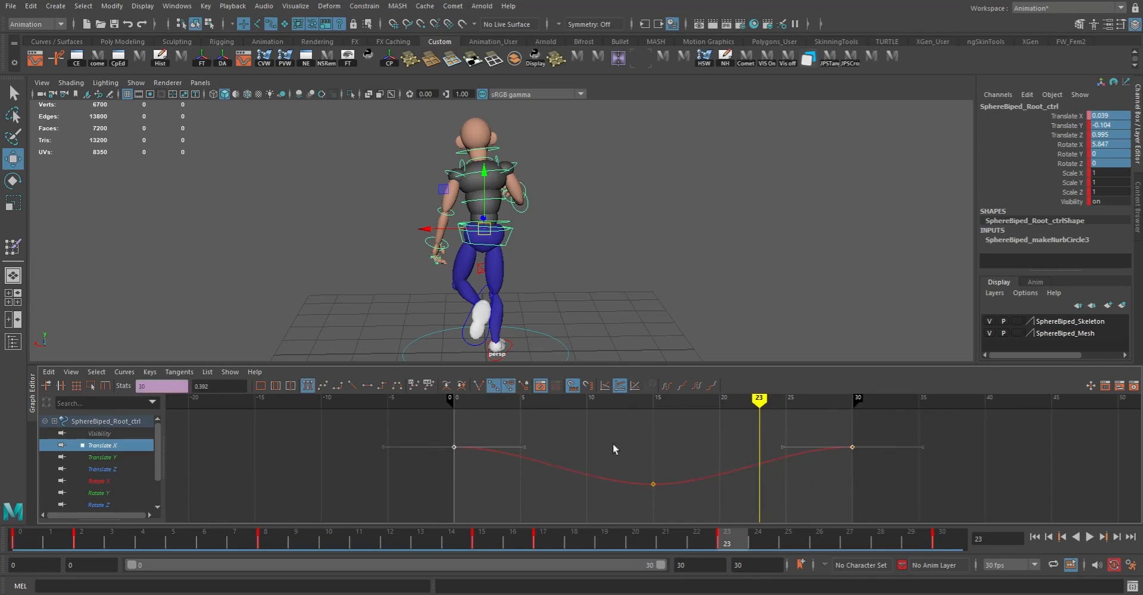
{"action": "key", "text": "q"}
{"action": "left_click_drag", "start_coordinate": [455, 445], "coordinate": [455, 447]}
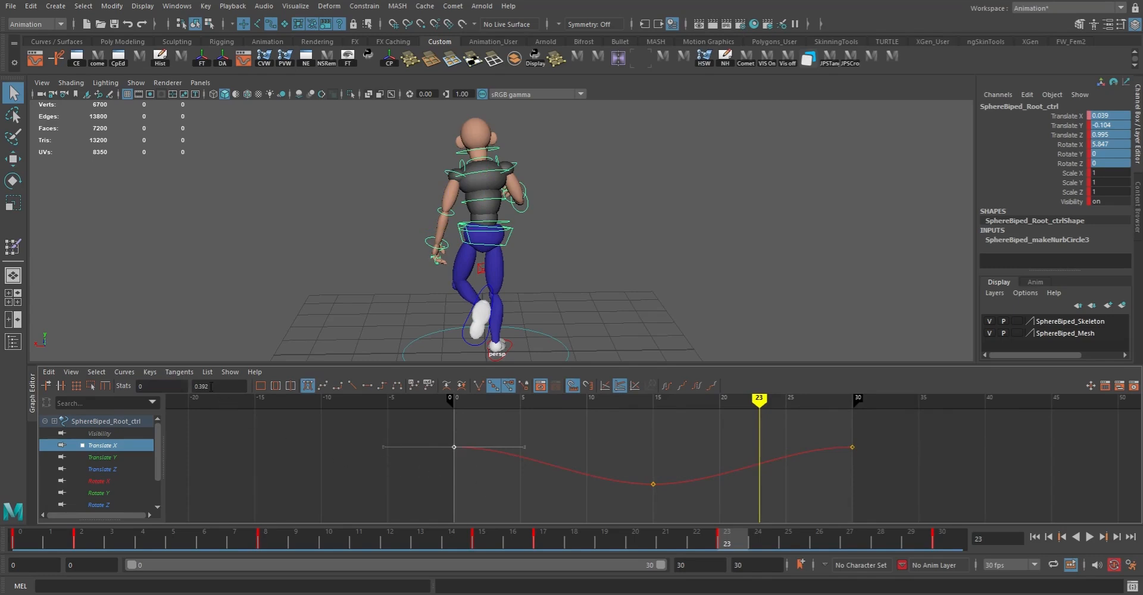
{"action": "left_click_drag", "start_coordinate": [653, 482], "coordinate": [694, 520]}
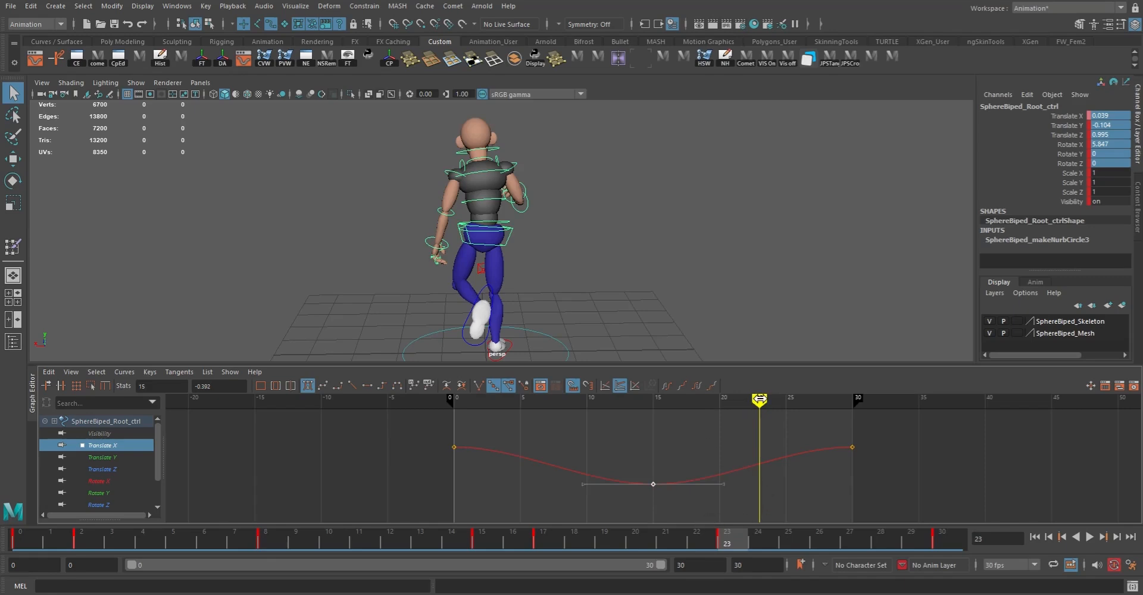
- Play the run loop from the first frame and examine the body's motion from behind and from the side
{"action": "key", "text": "alt+v"}
{"action": "mouse_move", "coordinate": [589, 392]}
{"action": "left_mouse_down"}
{"action": "mouse_move", "coordinate": [218, 416]}
{"action": "mouse_move", "coordinate": [998, 479]}
{"action": "left_mouse_up"}
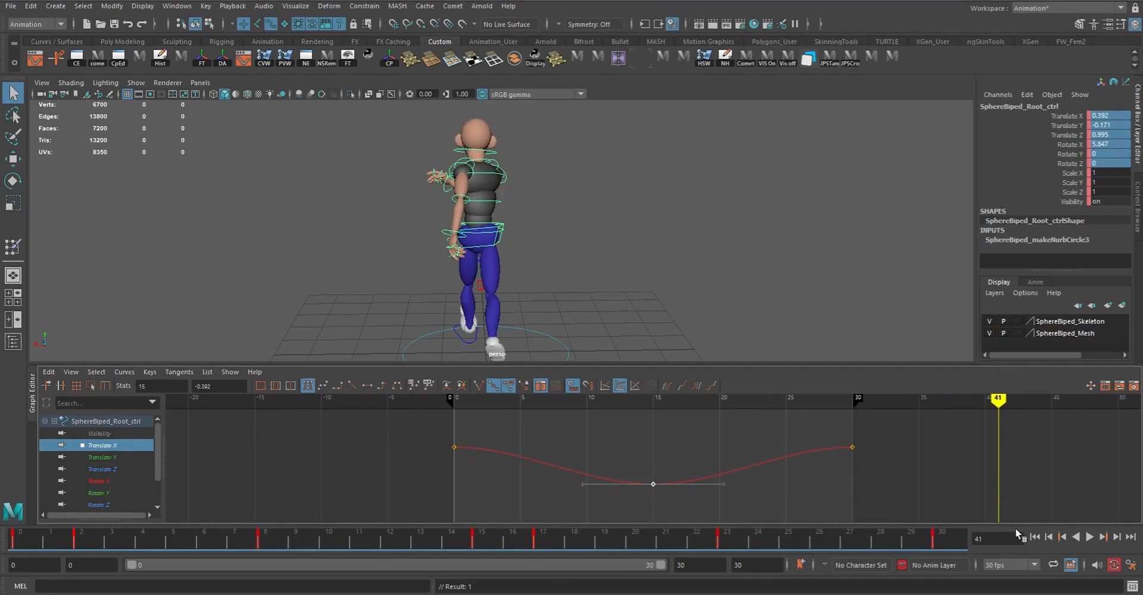
{"action": "left_click", "coordinate": [1036, 537]}
{"action": "left_click", "coordinate": [1089, 537]}
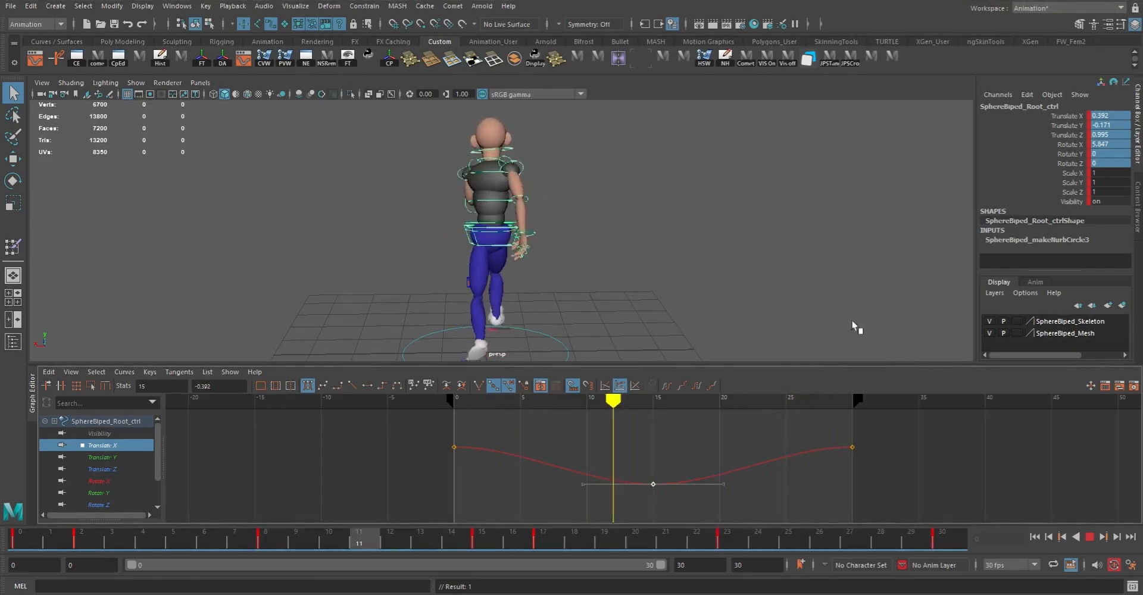
{"action": "left_click_drag", "start_coordinate": [718, 317], "coordinate": [732, 344], "text": "alt"}
{"action": "left_click_drag", "start_coordinate": [714, 289], "coordinate": [750, 262], "text": "alt"}
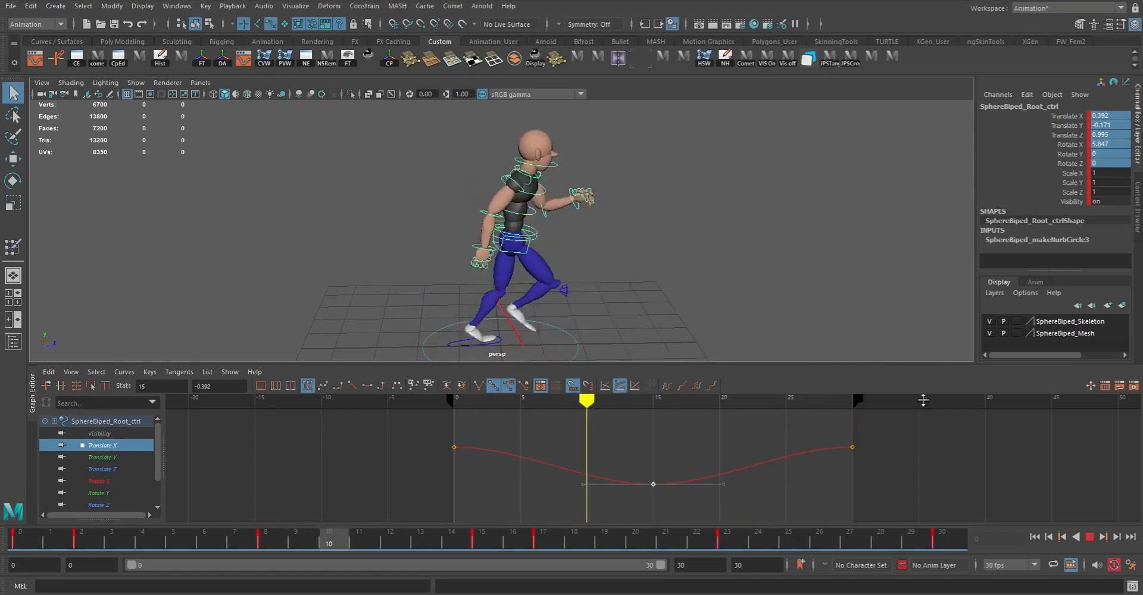
{"action": "left_click", "coordinate": [1090, 538]}
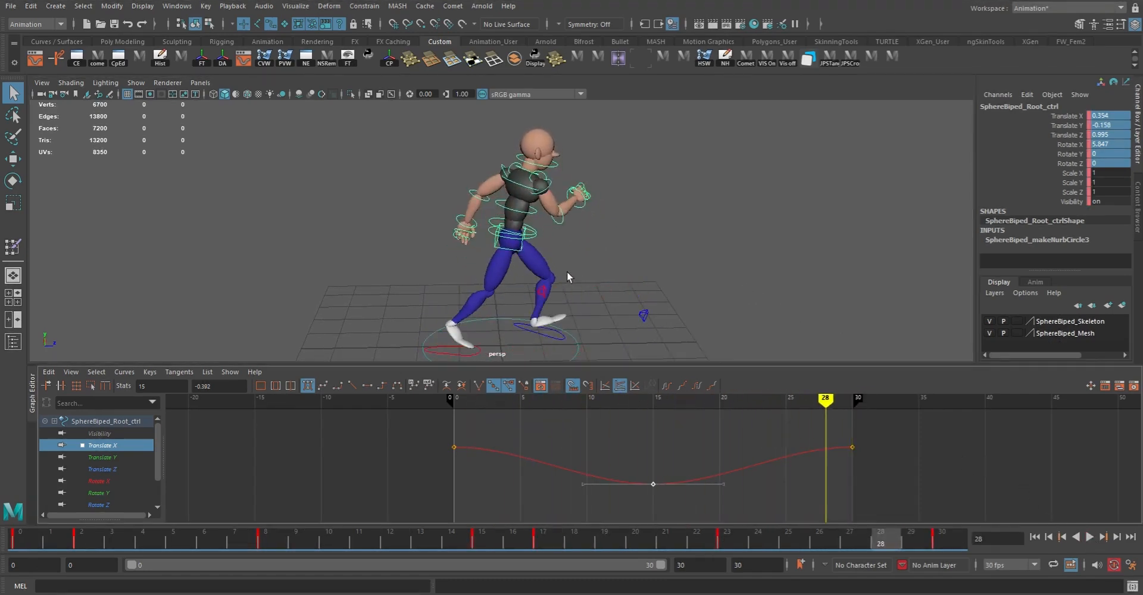
- Select the hips control and limit the channels shown in the Graph Editor to Rotate X, Y and Z
{"action": "left_click", "coordinate": [518, 255]}
{"action": "key", "text": "e"}
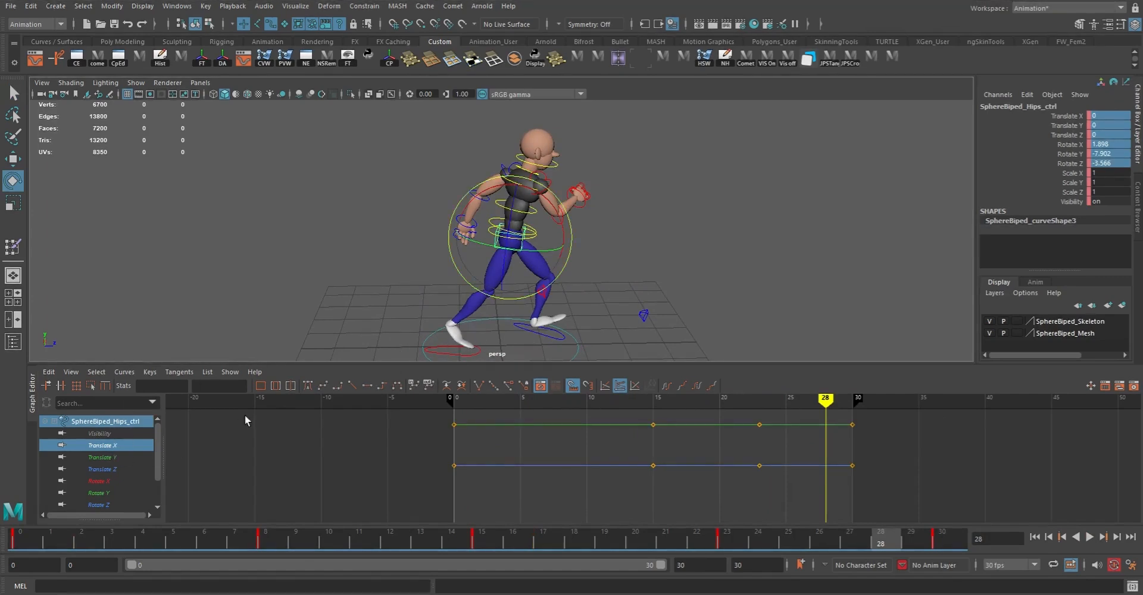
{"action": "left_click", "coordinate": [109, 470]}
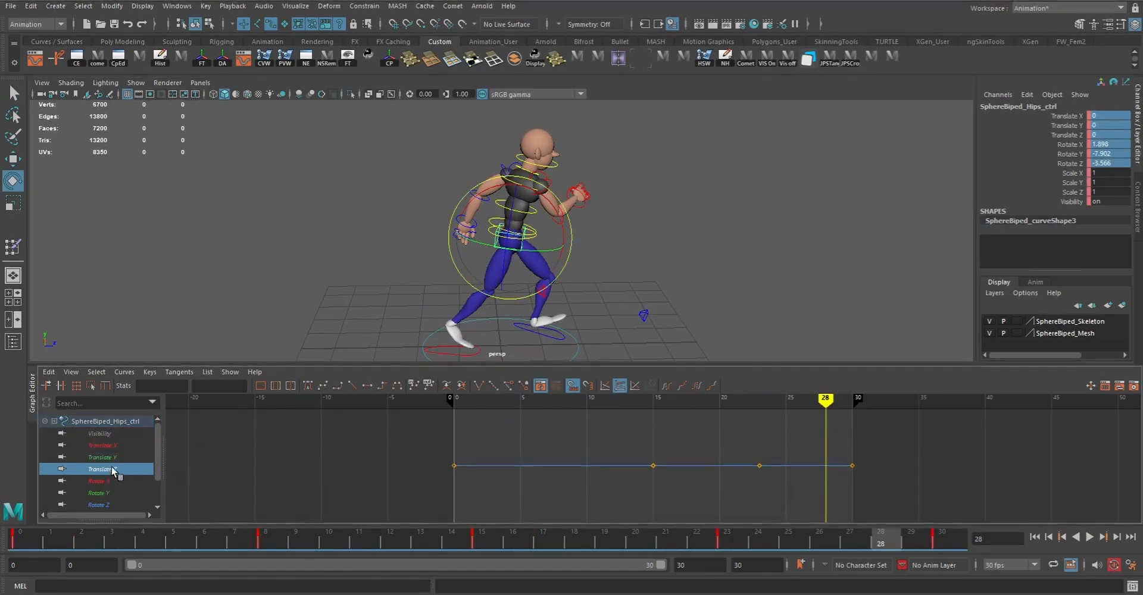
{"action": "left_click", "coordinate": [230, 372]}
{"action": "mouse_move", "coordinate": [260, 406]}
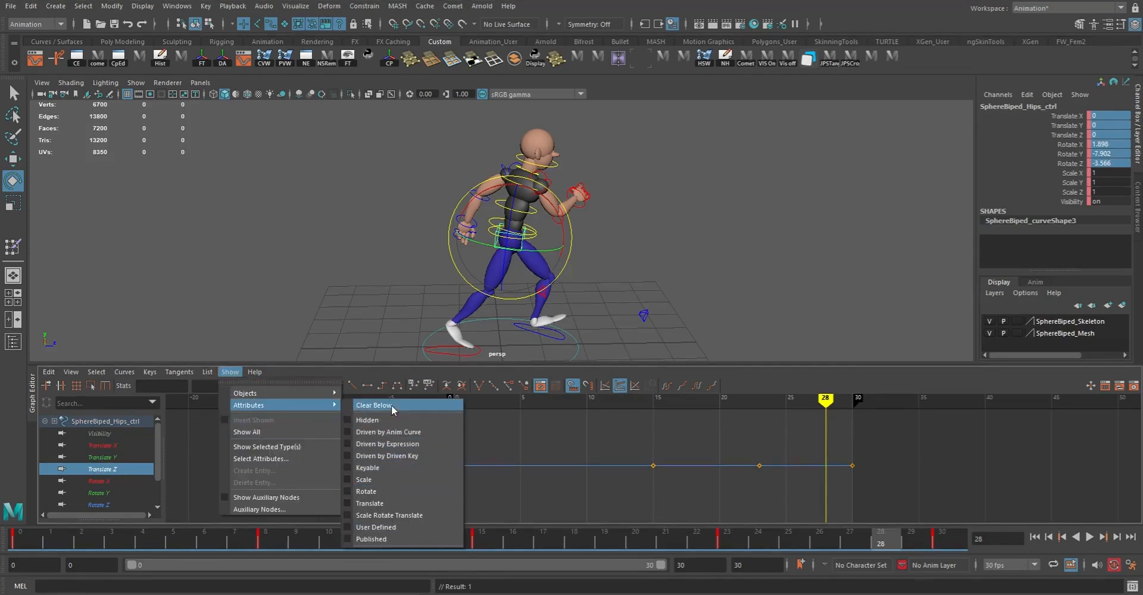
{"action": "left_click", "coordinate": [287, 459]}
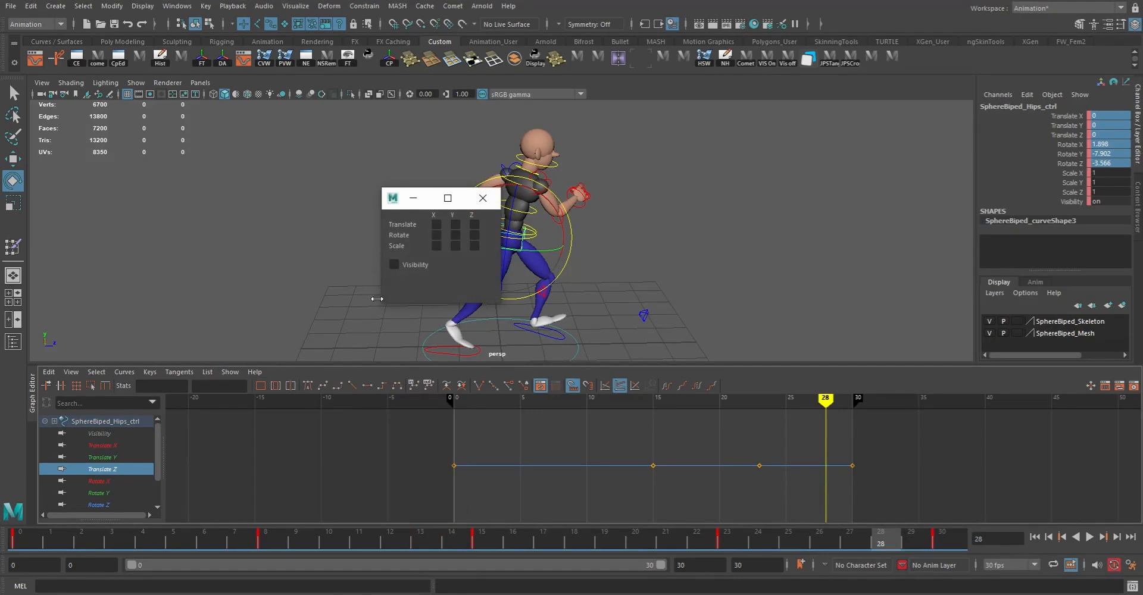
{"action": "left_click", "coordinate": [436, 235]}
{"action": "left_click", "coordinate": [456, 235]}
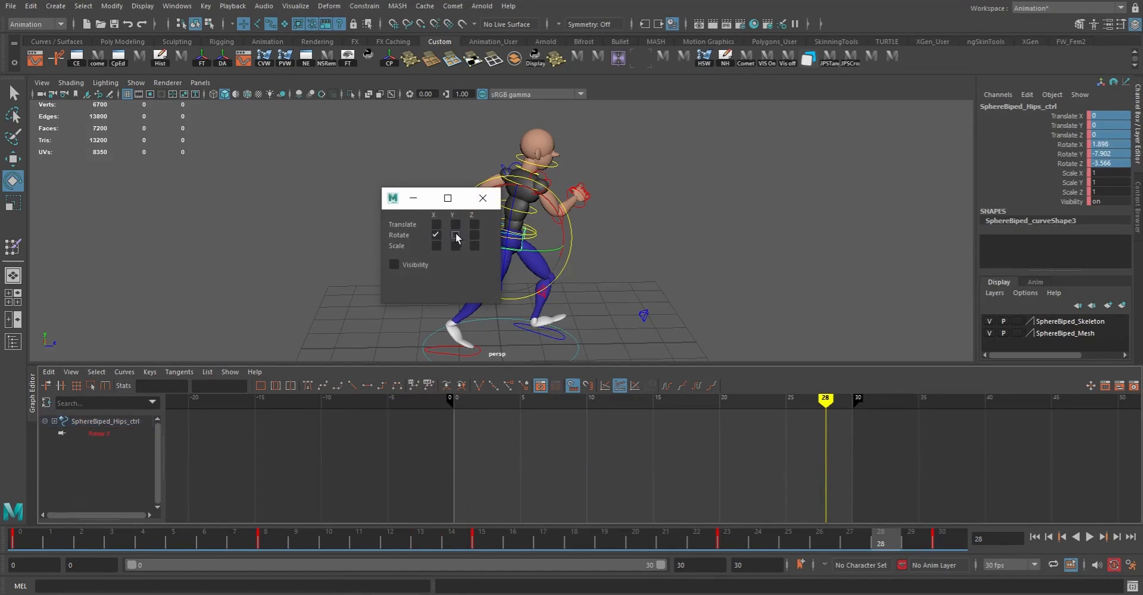
{"action": "left_click", "coordinate": [475, 235]}
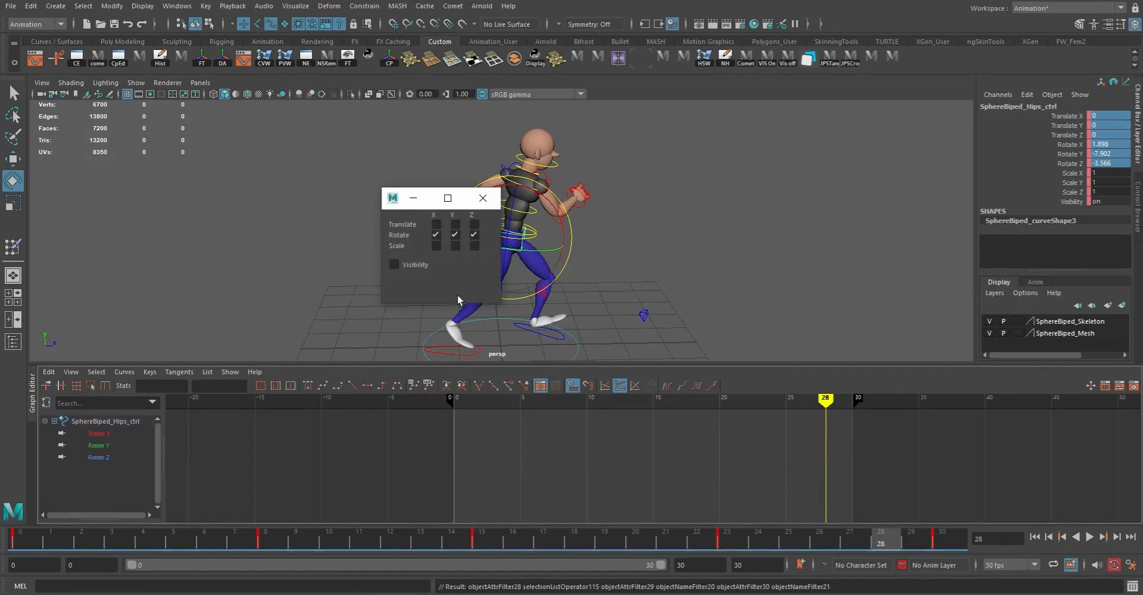
{"action": "left_click", "coordinate": [483, 198]}
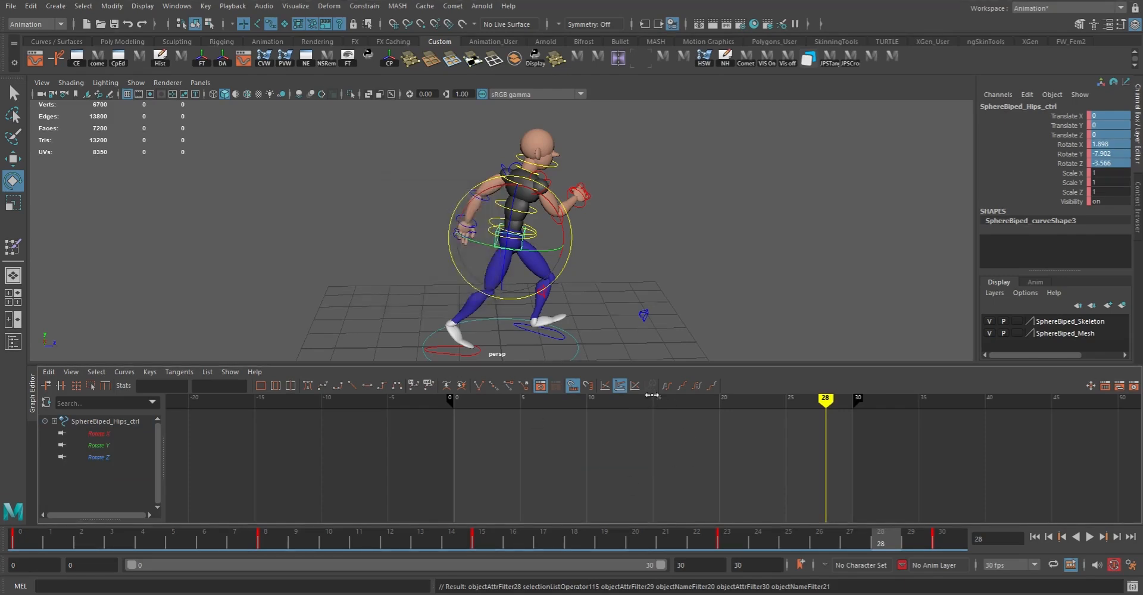
- Set the hips' Rotate X keys at frames 8 and 23 to 4 and check the remaining keys of that curve
{"action": "left_click", "coordinate": [98, 434]}
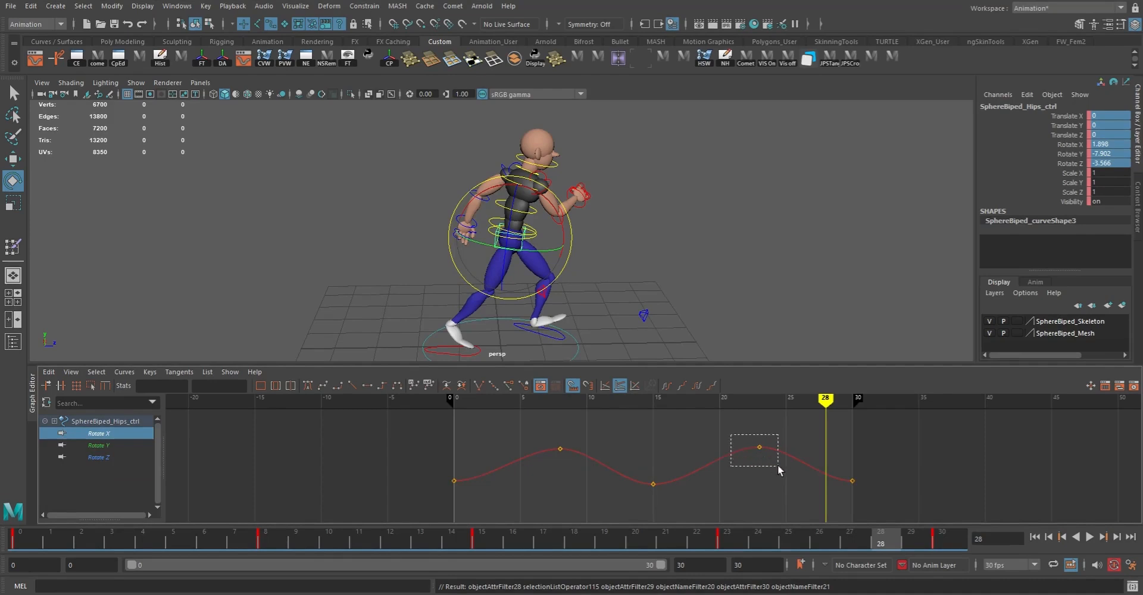
{"action": "left_click_drag", "start_coordinate": [777, 464], "coordinate": [778, 464]}
{"action": "left_click_drag", "start_coordinate": [584, 437], "coordinate": [792, 464]}
{"action": "left_click_drag", "start_coordinate": [605, 465], "coordinate": [605, 465]}
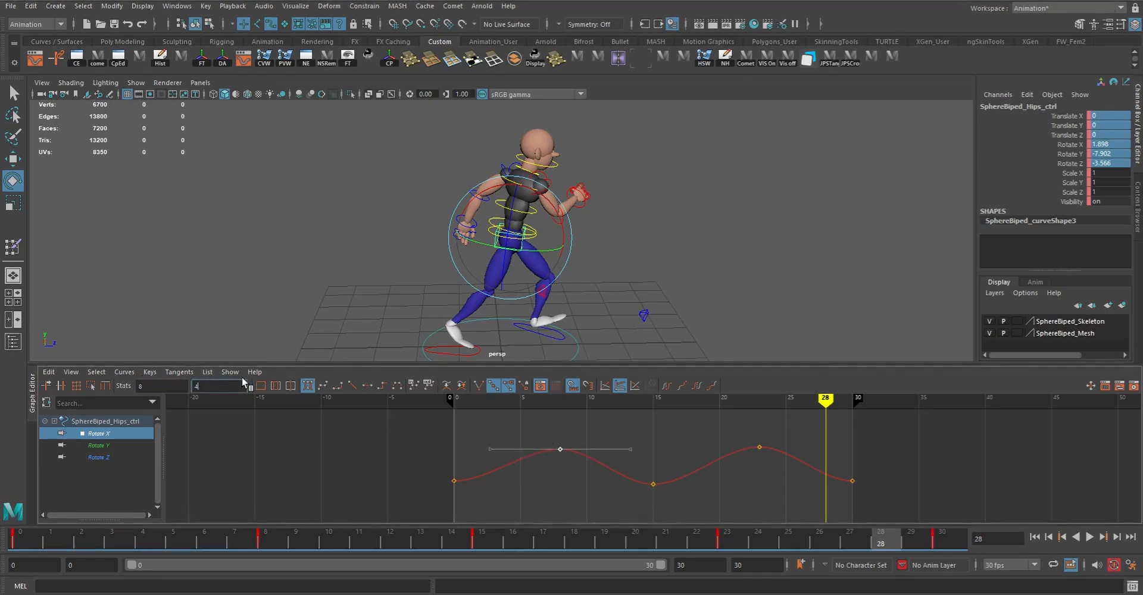
{"action": "left_click_drag", "start_coordinate": [742, 436], "coordinate": [787, 462]}
{"action": "key", "text": "Return"}
{"action": "middle_click_drag", "start_coordinate": [702, 347], "coordinate": [695, 322], "text": "alt"}
{"action": "left_click_drag", "start_coordinate": [607, 462], "coordinate": [675, 502]}
{"action": "left_click_drag", "start_coordinate": [414, 438], "coordinate": [525, 512]}
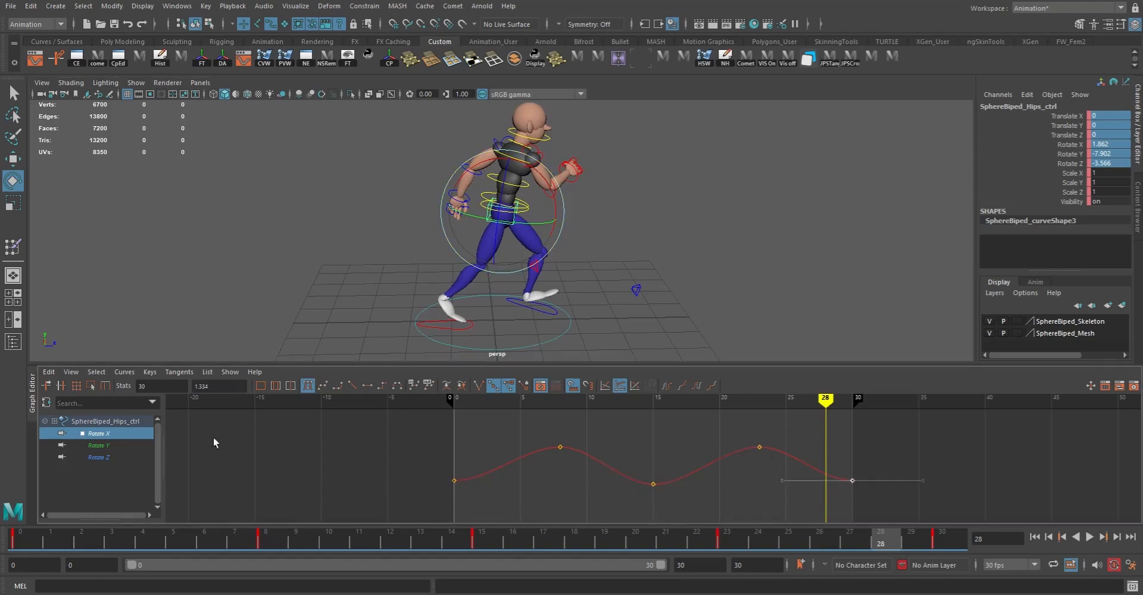
- Delete the in-between keys at frames 8 and 23 from the hips' Rotate Y curve
{"action": "left_click", "coordinate": [104, 446]}
{"action": "left_click_drag", "start_coordinate": [506, 423], "coordinate": [804, 509]}
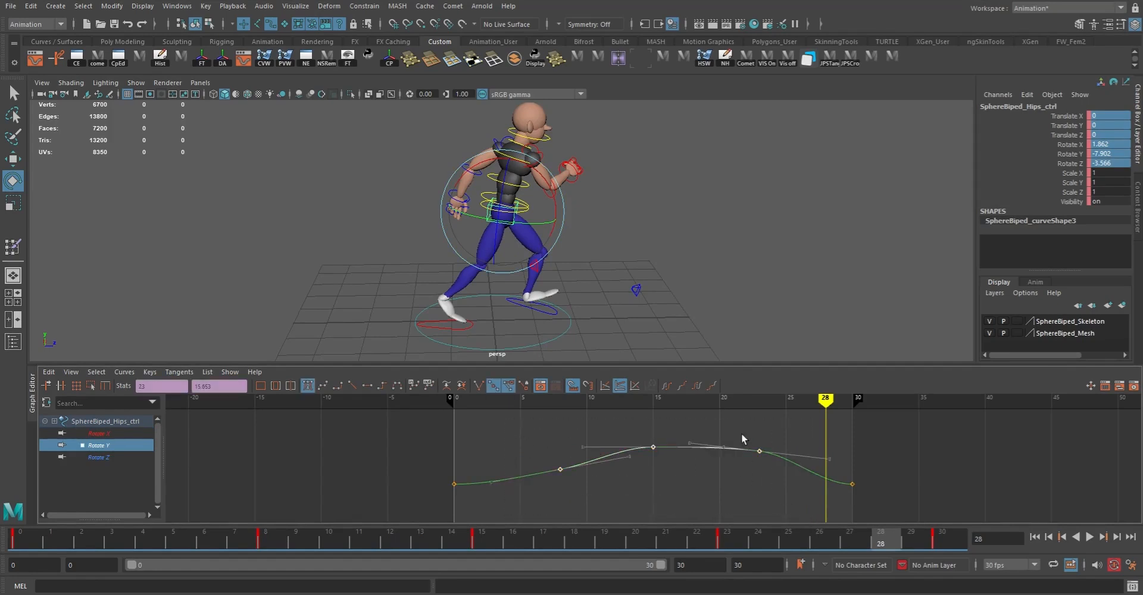
{"action": "left_click_drag", "start_coordinate": [779, 465], "coordinate": [779, 466]}
{"action": "left_click_drag", "start_coordinate": [579, 499], "coordinate": [580, 499], "text": "shift"}
{"action": "left_click_drag", "start_coordinate": [735, 426], "coordinate": [766, 466]}
{"action": "middle_click_drag", "start_coordinate": [802, 431], "coordinate": [805, 448], "text": "shift"}
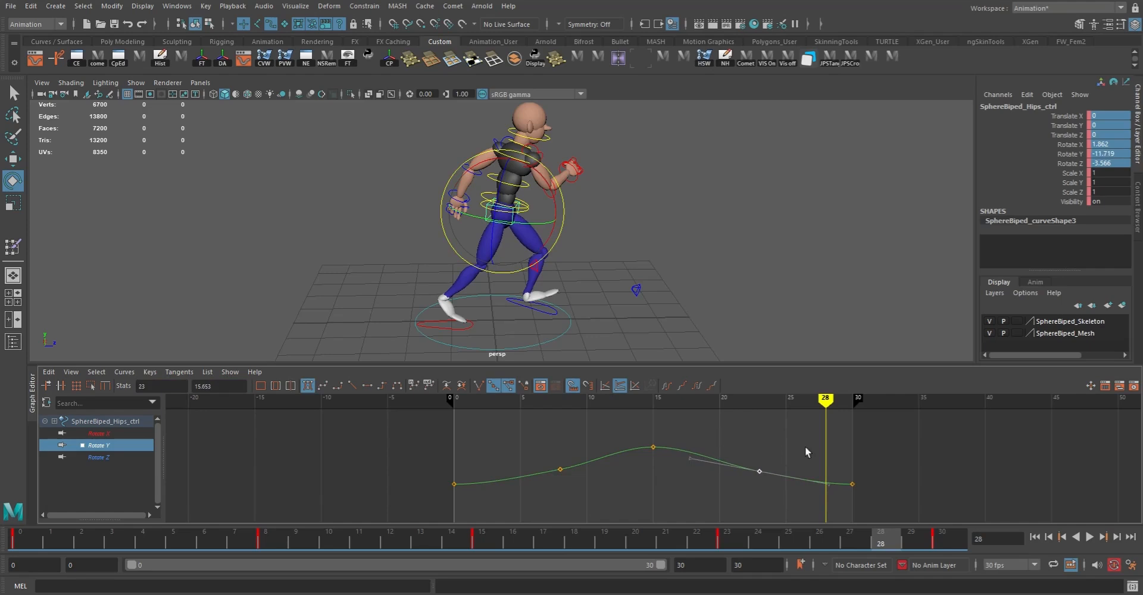
{"action": "key", "text": "Delete"}
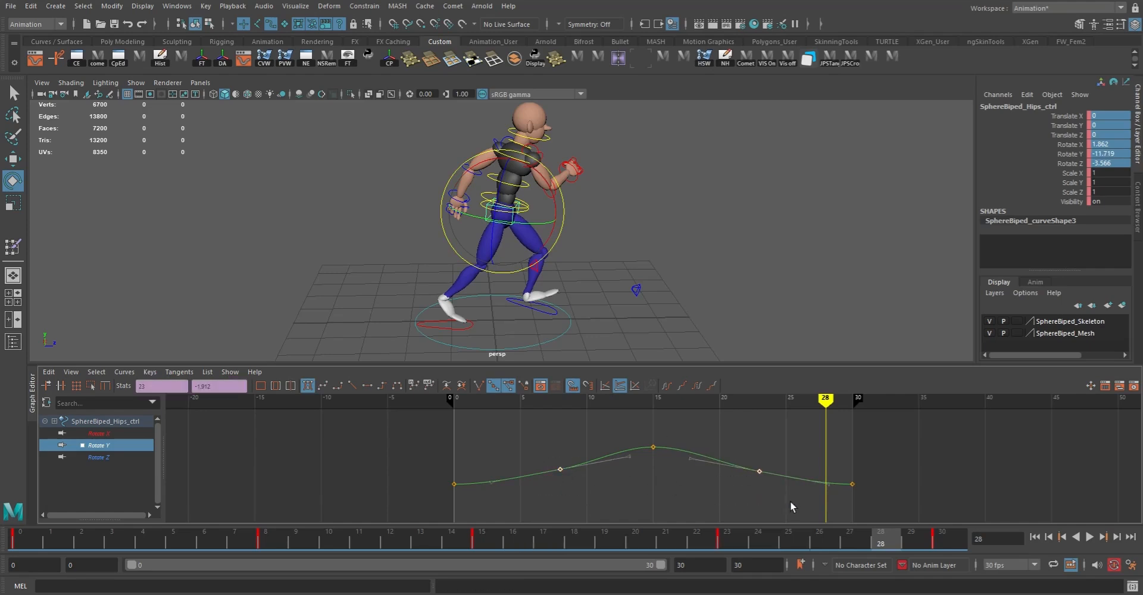
{"action": "left_click_drag", "start_coordinate": [402, 435], "coordinate": [881, 537]}
- Delete the in-between keys at frames 8 and 23 from the hips' Rotate Z curve and check its end keys
{"action": "left_click", "coordinate": [98, 457]}
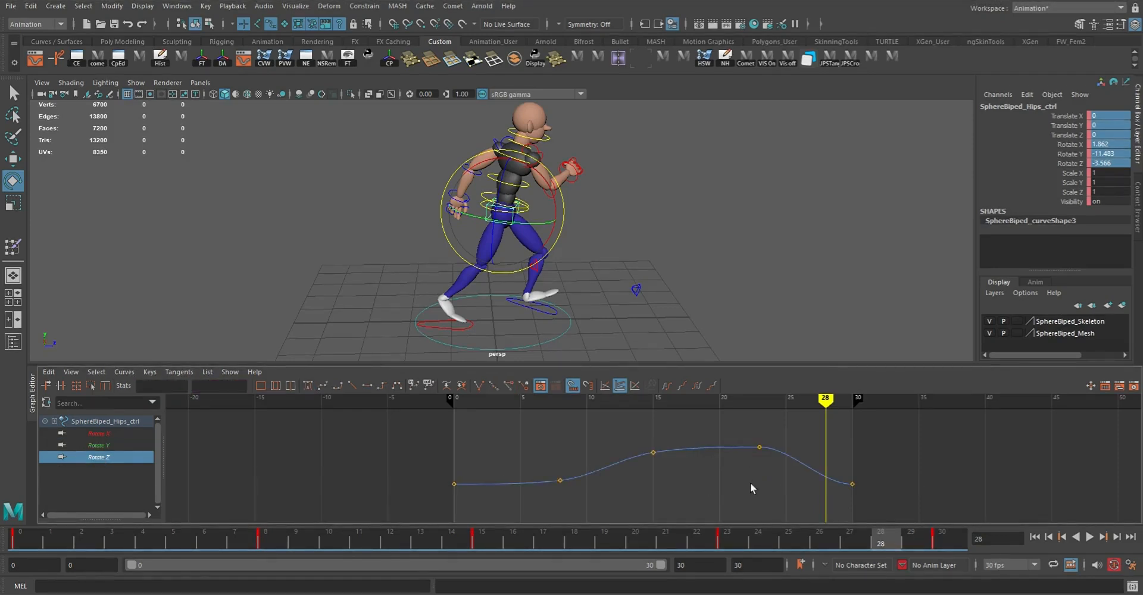
{"action": "left_click_drag", "start_coordinate": [602, 506], "coordinate": [602, 507]}
{"action": "left_click_drag", "start_coordinate": [734, 426], "coordinate": [787, 478], "text": "shift"}
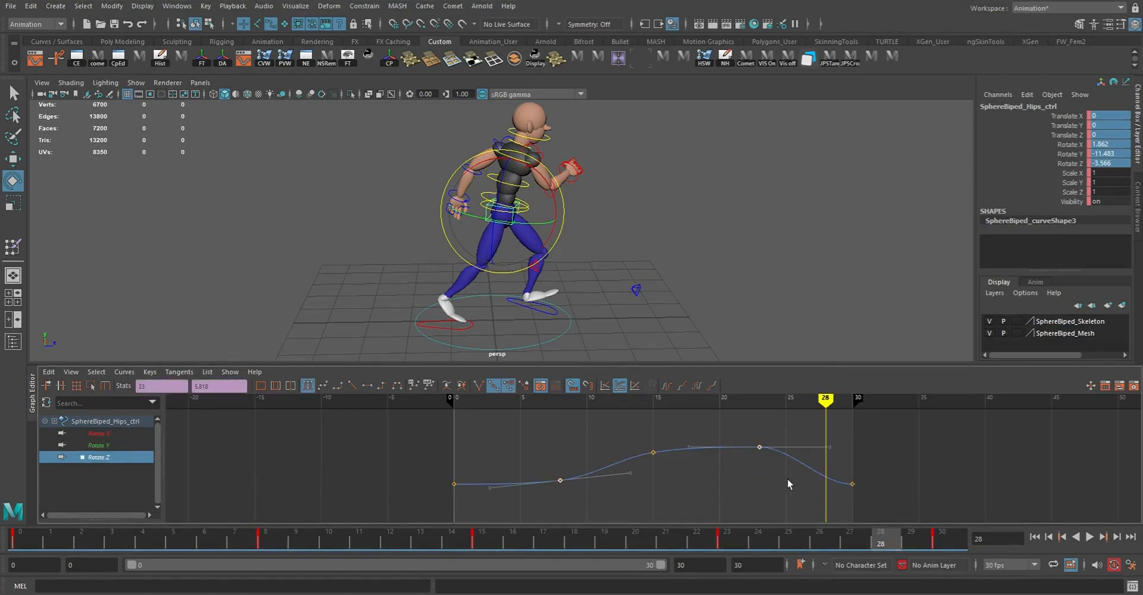
{"action": "key", "text": "Delete"}
{"action": "left_click_drag", "start_coordinate": [411, 454], "coordinate": [834, 522]}
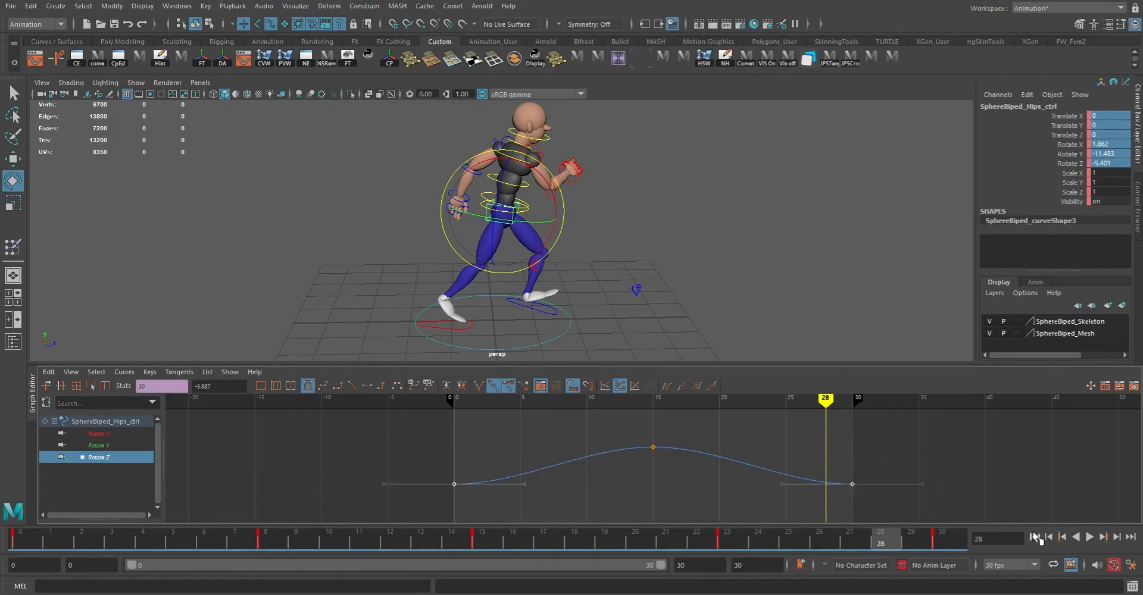
- Play the loop from frame 0 and examine the hip rotation from the front, side and a raised three-quarter view
{"action": "left_click", "coordinate": [1034, 537]}
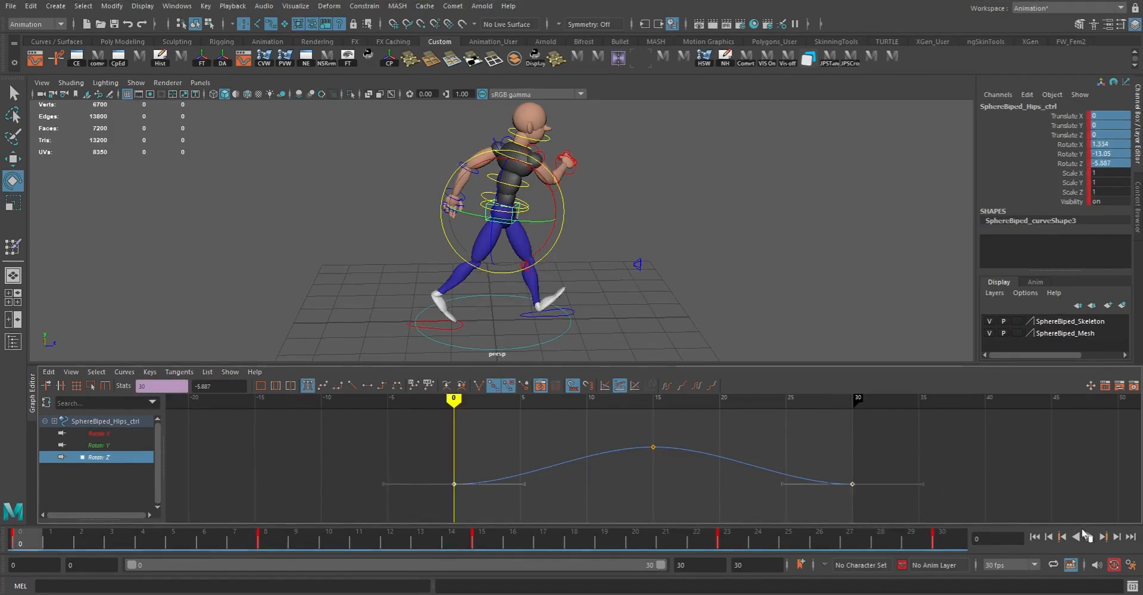
{"action": "left_click", "coordinate": [1090, 538]}
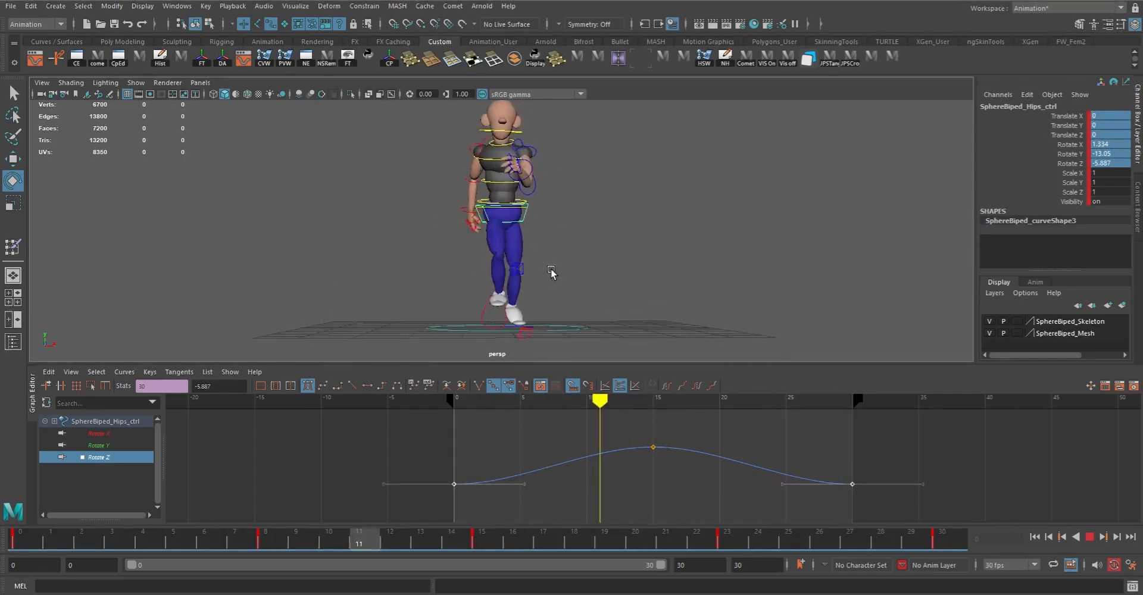
{"action": "left_click_drag", "start_coordinate": [561, 288], "coordinate": [693, 269], "text": "alt"}
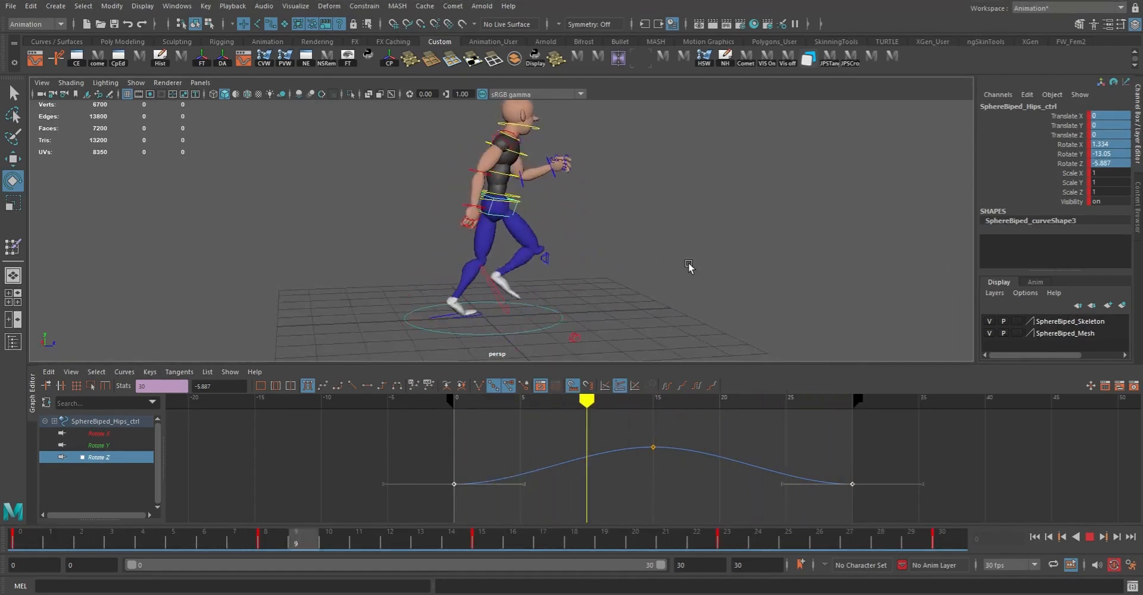
{"action": "left_click_drag", "start_coordinate": [737, 341], "coordinate": [634, 322], "text": "alt"}
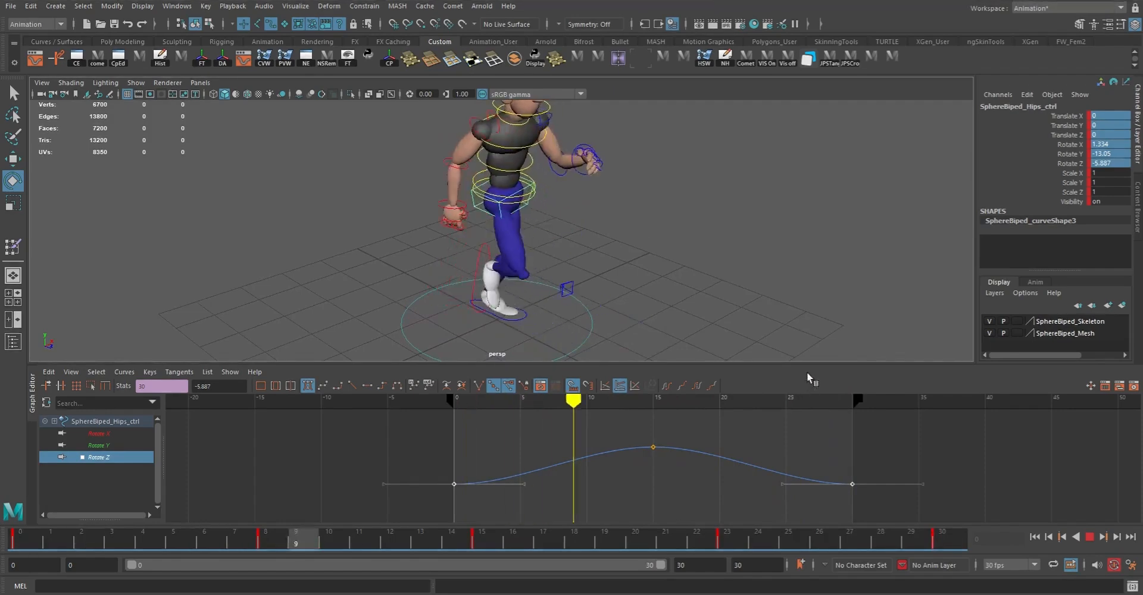
{"action": "left_click", "coordinate": [1089, 537]}
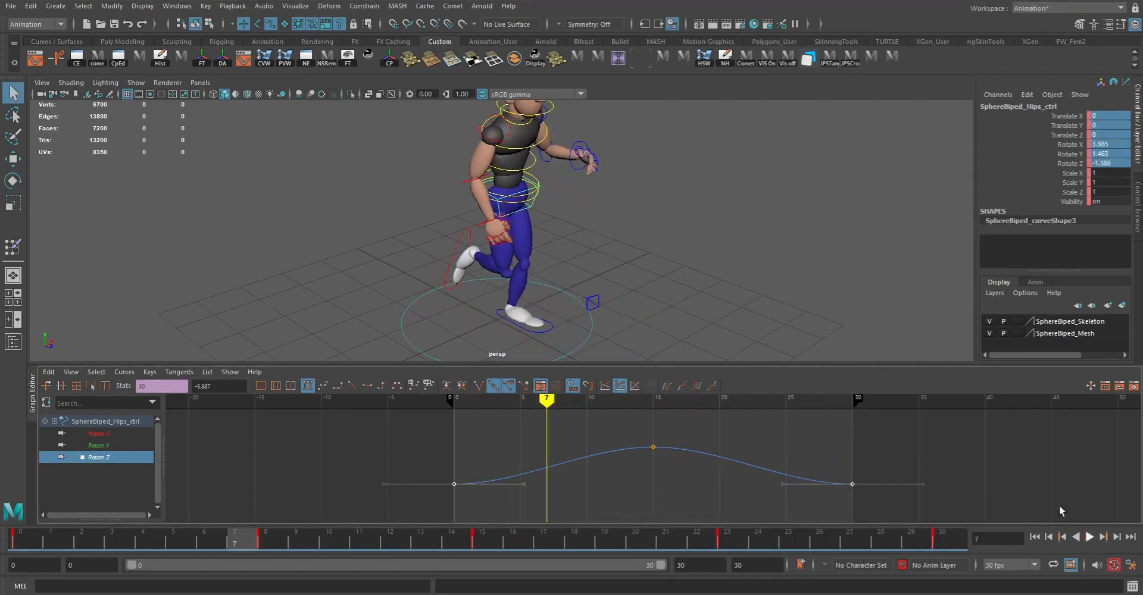
- Select the root control and switch the Graph Editor's attribute filter from the rotate channels to Translate X, Y and Z
{"action": "left_click", "coordinate": [536, 208]}
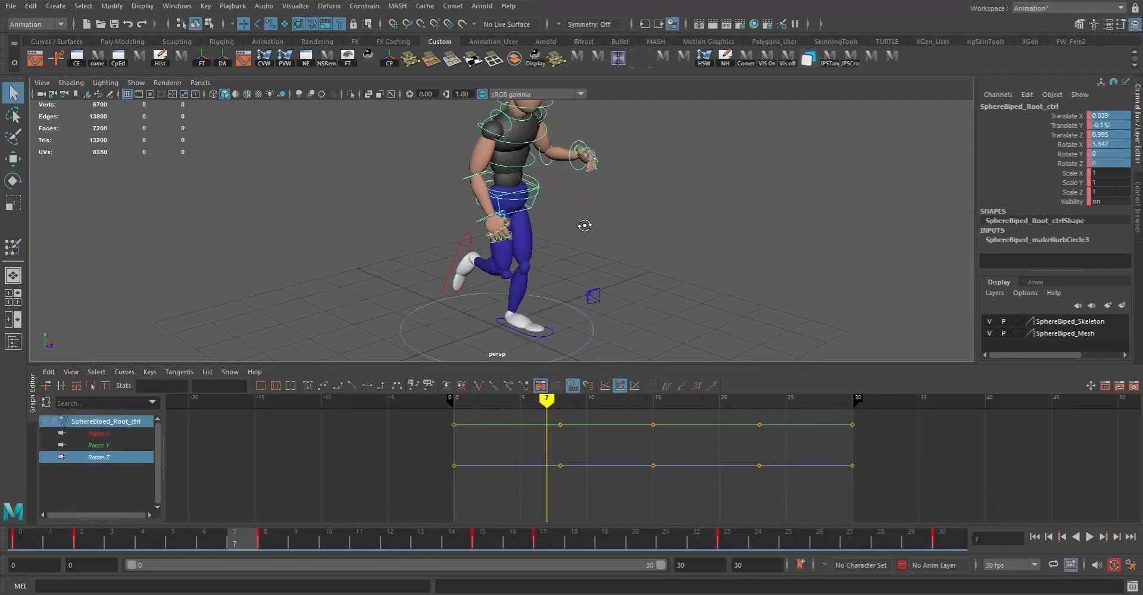
{"action": "left_click", "coordinate": [98, 434]}
{"action": "key", "text": "f"}
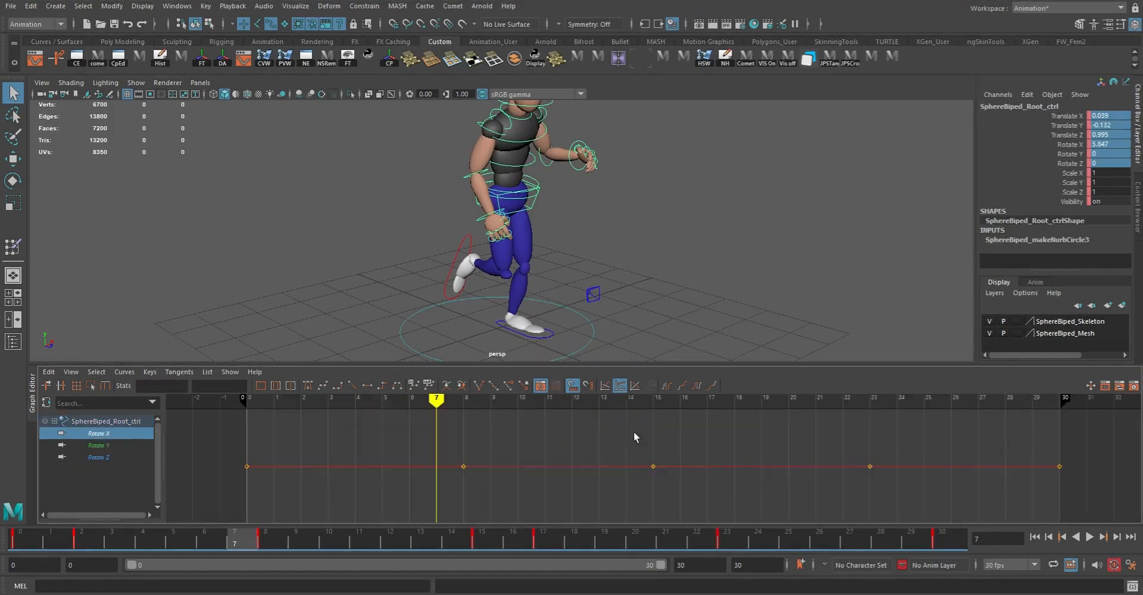
{"action": "left_click", "coordinate": [95, 447]}
{"action": "left_click", "coordinate": [230, 372]}
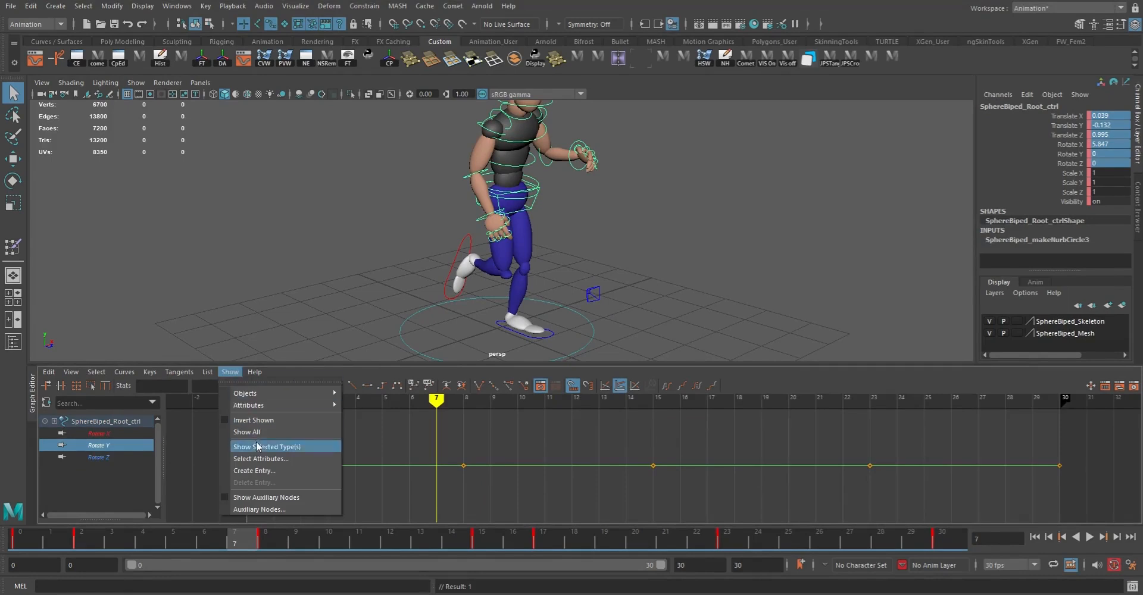
{"action": "left_click", "coordinate": [256, 459]}
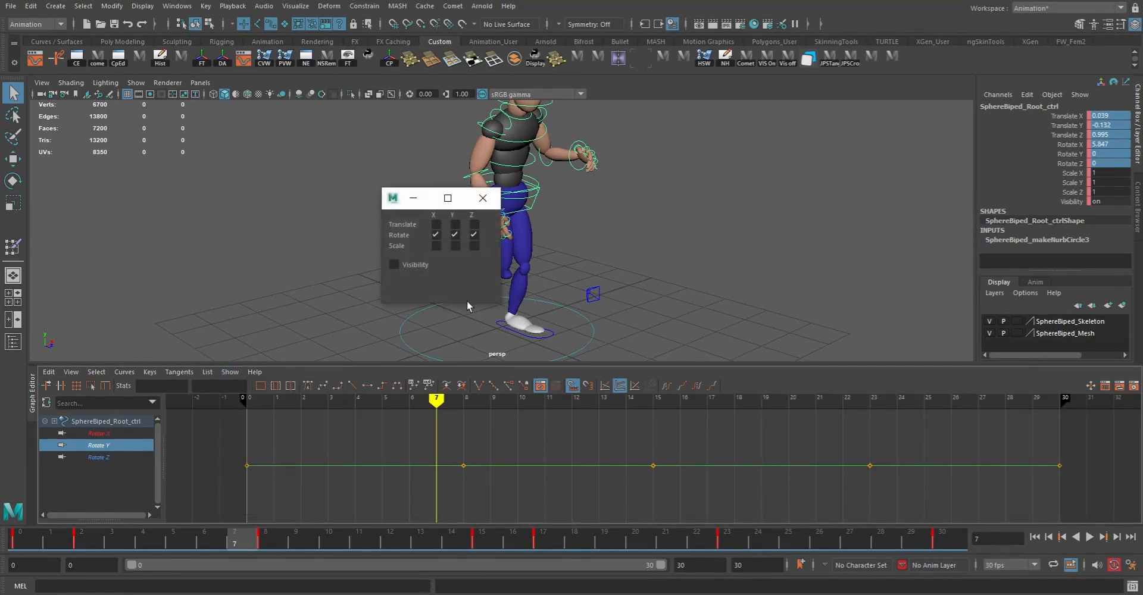
{"action": "left_click", "coordinate": [475, 235]}
{"action": "left_click", "coordinate": [455, 235]}
{"action": "left_click", "coordinate": [436, 235]}
{"action": "left_click", "coordinate": [436, 224]}
{"action": "left_click", "coordinate": [455, 224]}
{"action": "left_click", "coordinate": [474, 224]}
{"action": "left_click", "coordinate": [483, 198]}
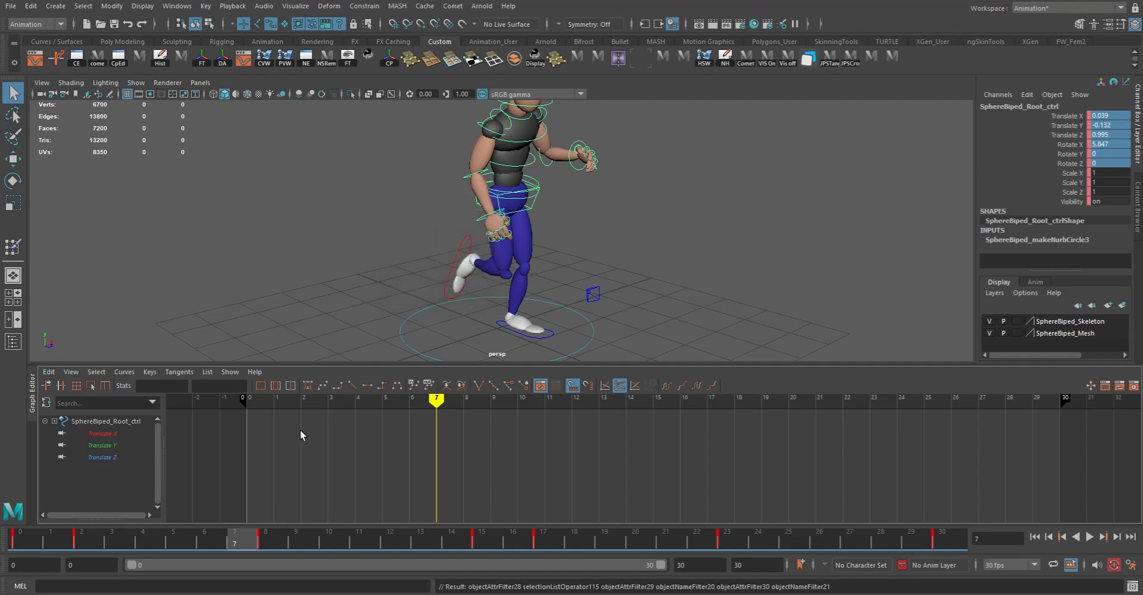
- Show the root's Translate Y curve alone and raise its frame 15 key to -0.104, level with the frame 8 key
{"action": "left_click", "coordinate": [91, 436]}
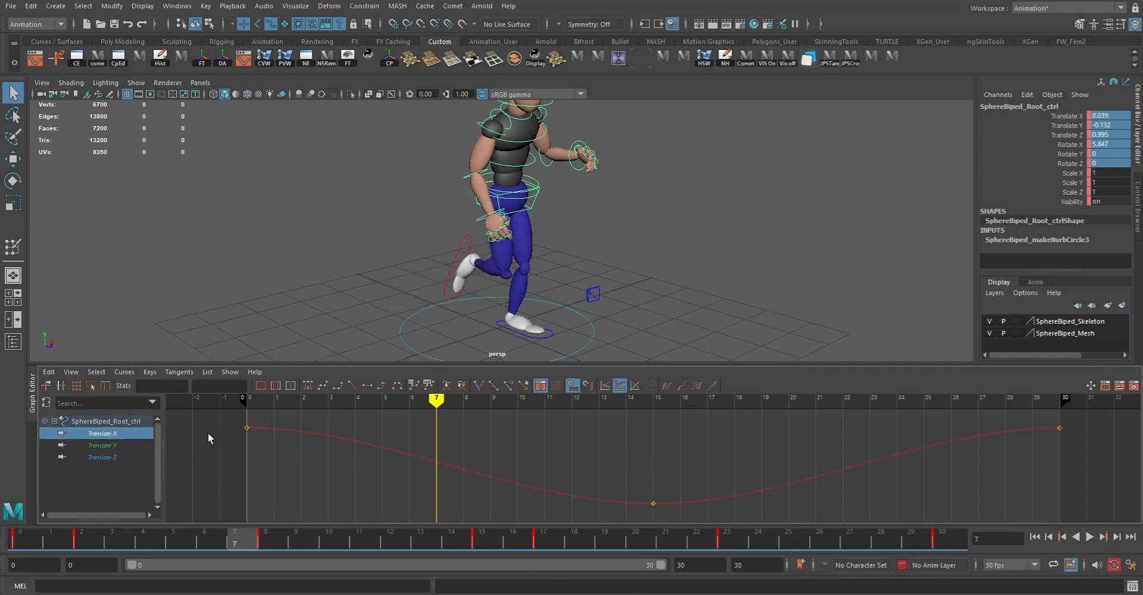
{"action": "left_click", "coordinate": [120, 445]}
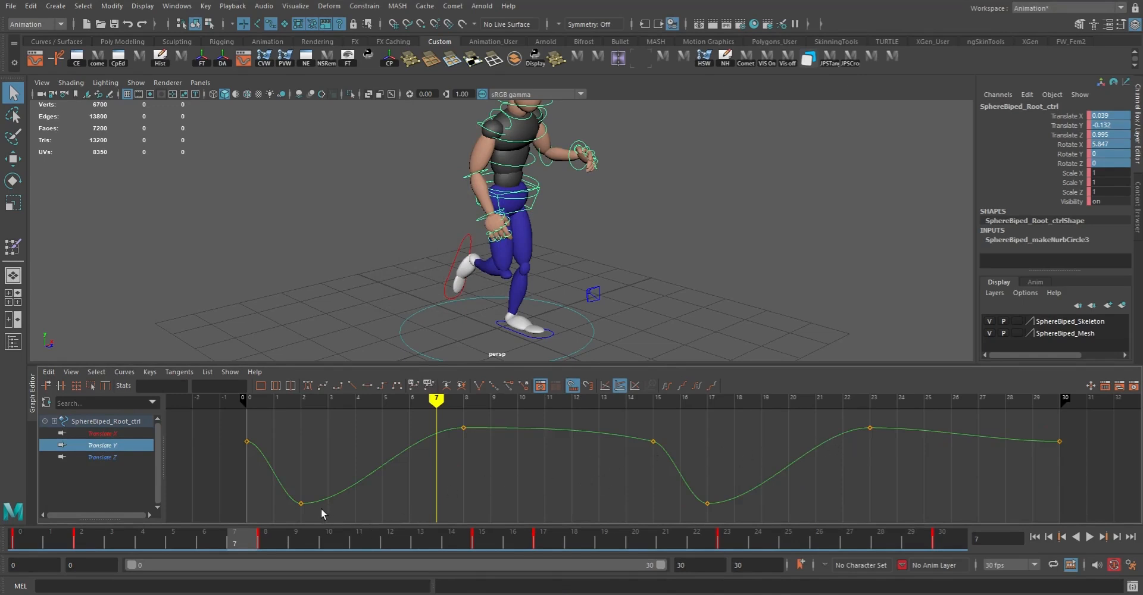
{"action": "key", "text": "w"}
{"action": "left_click_drag", "start_coordinate": [552, 269], "coordinate": [506, 273], "text": "alt"}
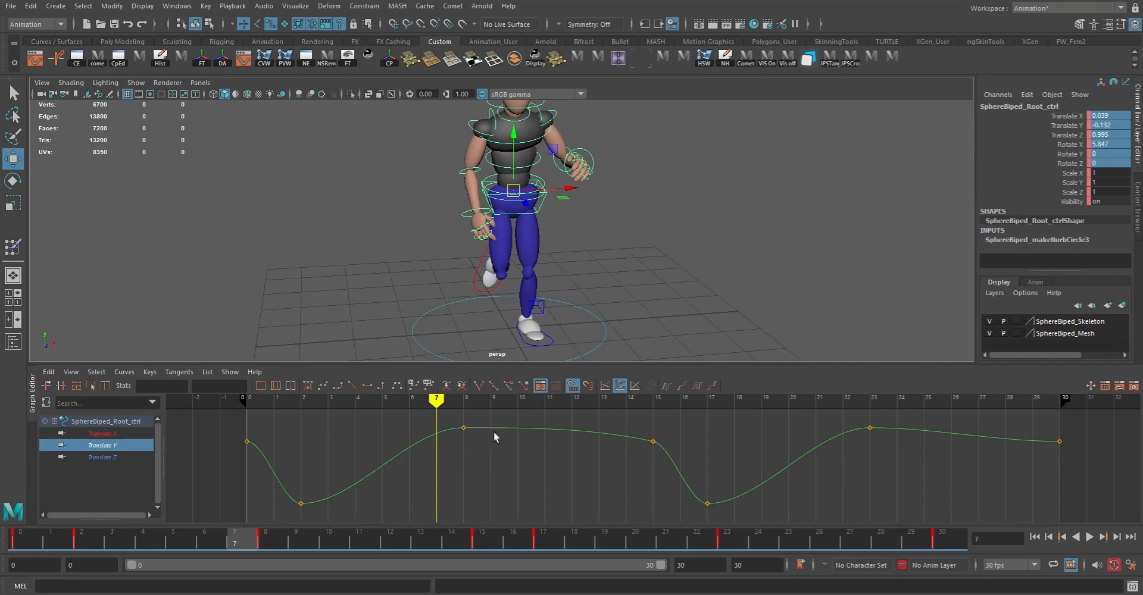
{"action": "left_click_drag", "start_coordinate": [640, 419], "coordinate": [730, 456]}
{"action": "middle_click_drag", "start_coordinate": [743, 445], "coordinate": [746, 425]}
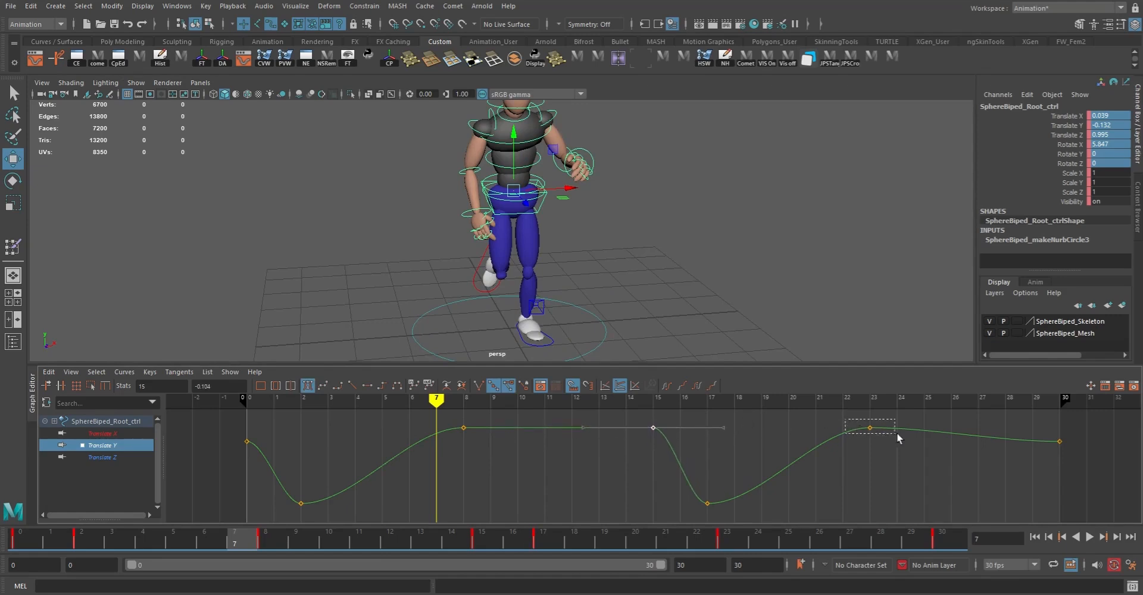
- Raise the root's Translate Y keys at frames 0 and 30 together to -0.104, matching the frame 15 key
{"action": "left_click_drag", "start_coordinate": [1106, 463], "coordinate": [1107, 464]}
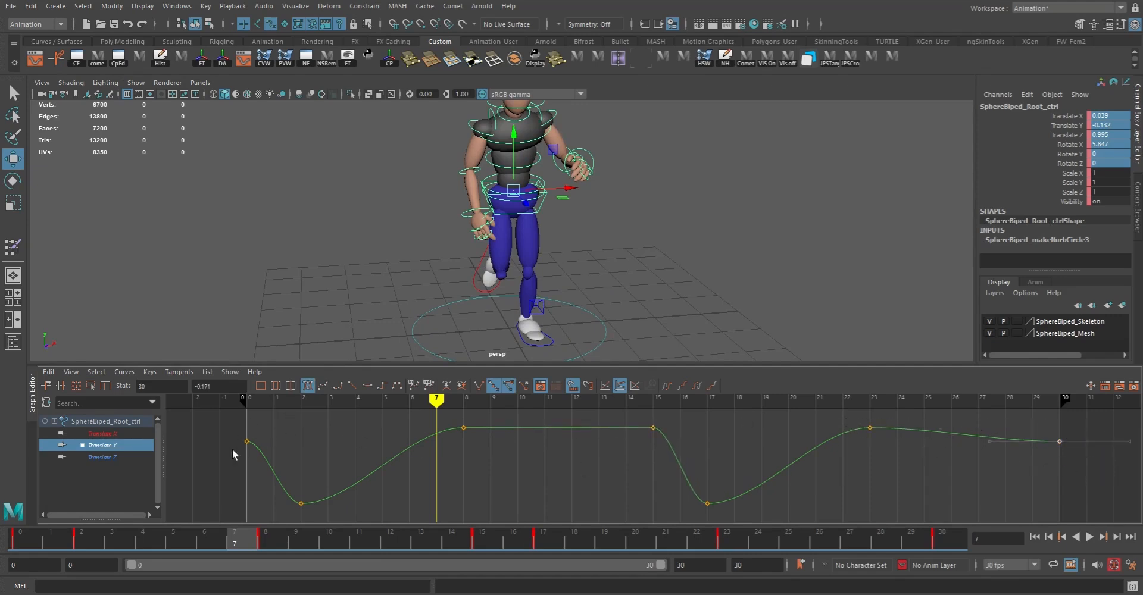
{"action": "left_click_drag", "start_coordinate": [233, 427], "coordinate": [271, 459], "text": "shift"}
{"action": "middle_click_drag", "start_coordinate": [435, 477], "coordinate": [435, 463]}
{"action": "middle_click_drag", "start_coordinate": [519, 477], "coordinate": [520, 478]}
- Lower the root at frame 4 to a Translate Y of -0.818, keying it there, and move to frame 19
{"action": "mouse_move", "coordinate": [275, 404]}
{"action": "left_mouse_down"}
{"action": "mouse_move", "coordinate": [302, 404]}
{"action": "mouse_move", "coordinate": [222, 405]}
{"action": "mouse_move", "coordinate": [518, 420]}
{"action": "mouse_move", "coordinate": [195, 429]}
{"action": "mouse_move", "coordinate": [387, 452]}
{"action": "mouse_move", "coordinate": [351, 454]}
{"action": "left_mouse_up"}
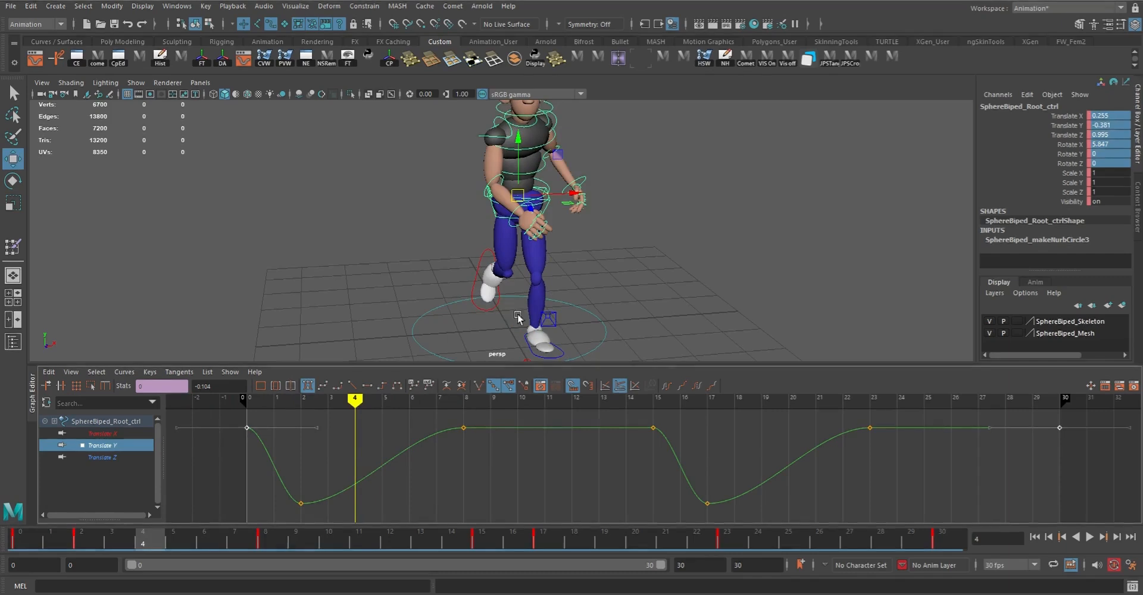
{"action": "left_click_drag", "start_coordinate": [520, 140], "coordinate": [522, 149]}
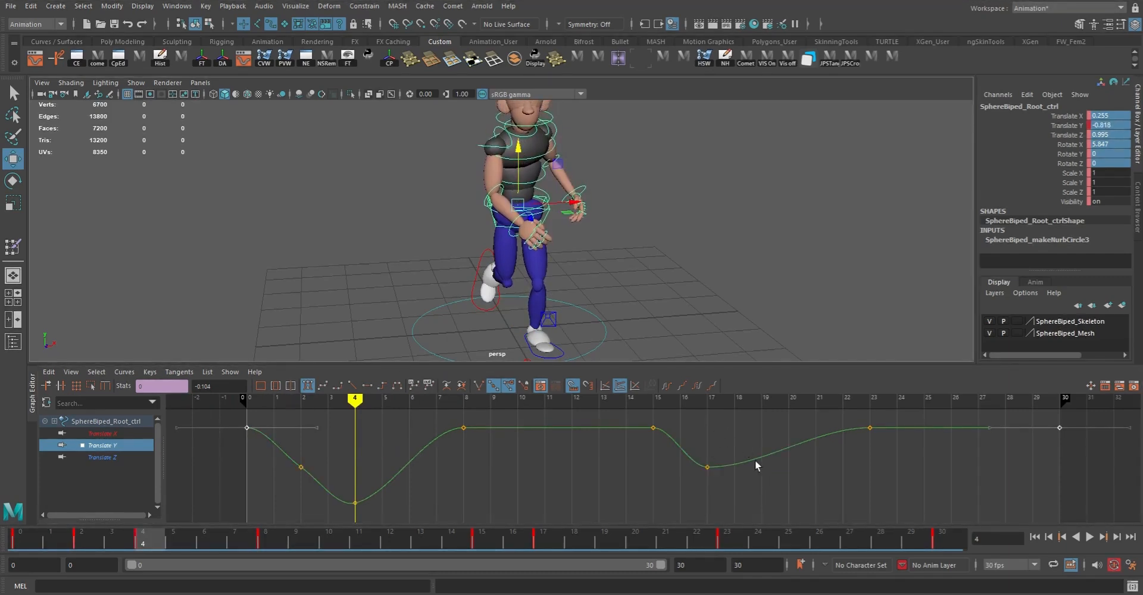
{"action": "mouse_move", "coordinate": [55, 538]}
{"action": "left_mouse_down"}
{"action": "mouse_move", "coordinate": [22, 541]}
{"action": "mouse_move", "coordinate": [595, 573]}
{"action": "left_mouse_up"}
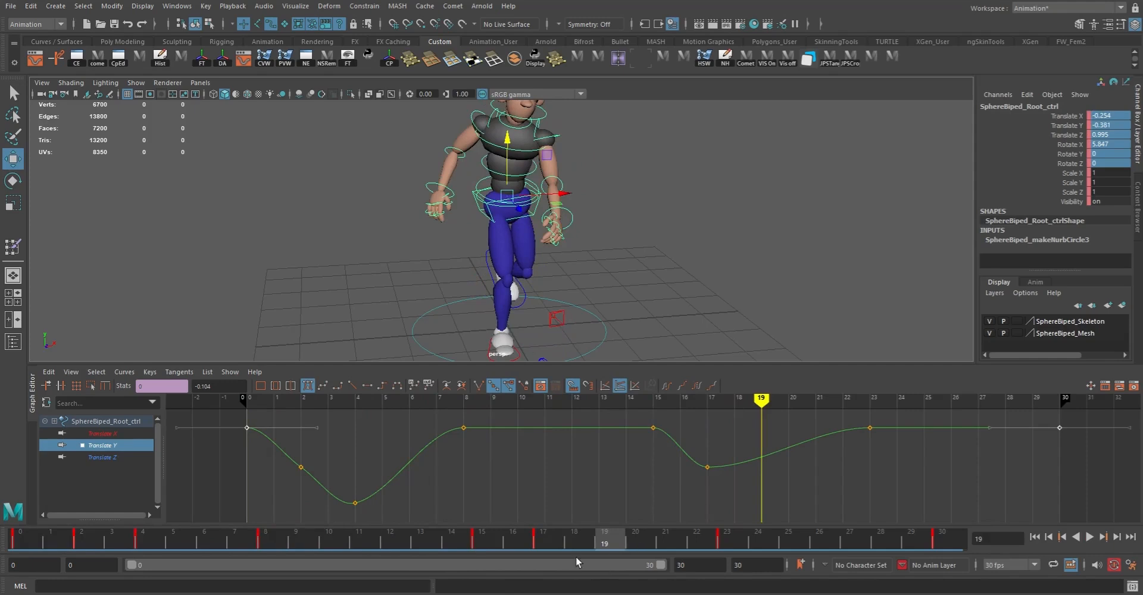
- Lower the root control at frame 19 to a Translate Y of about -0.819 and review the cycle in playback
{"action": "left_click_drag", "start_coordinate": [510, 144], "coordinate": [510, 155]}
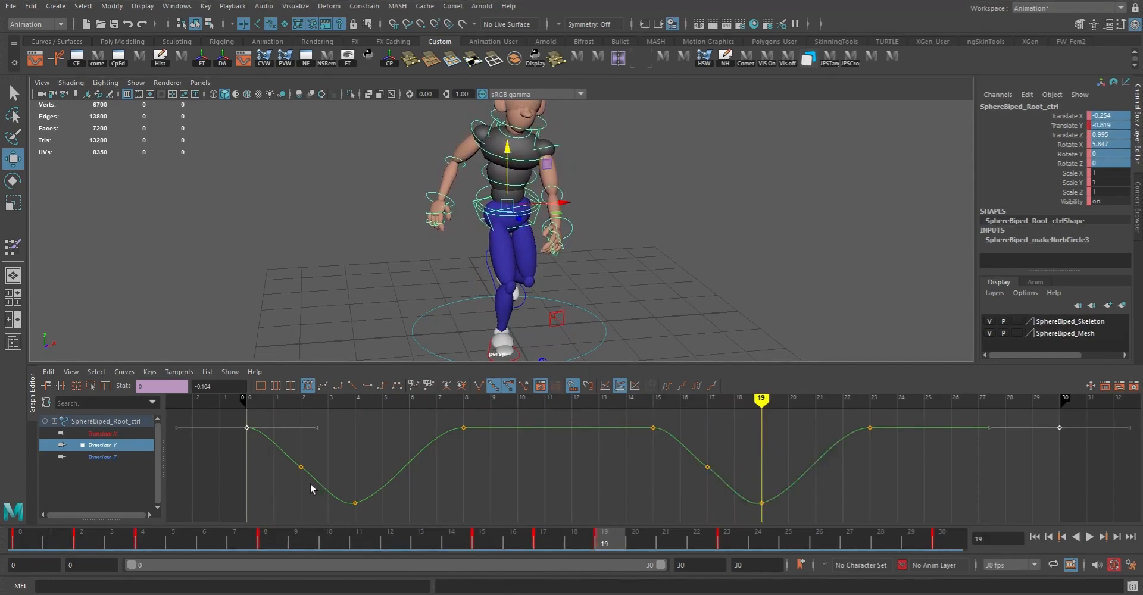
{"action": "key", "text": "alt+v"}
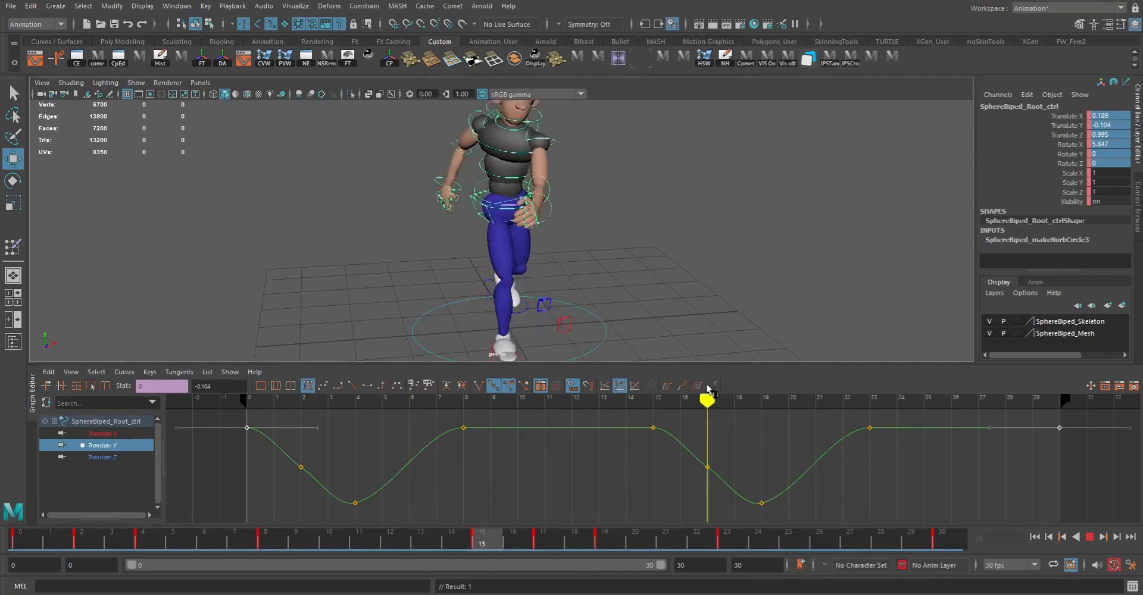
{"action": "left_click_drag", "start_coordinate": [554, 283], "coordinate": [595, 263], "text": "alt"}
{"action": "right_click_drag", "start_coordinate": [594, 263], "coordinate": [502, 247], "text": "alt"}
{"action": "left_click_drag", "start_coordinate": [502, 247], "coordinate": [620, 245], "text": "alt"}
{"action": "right_click_drag", "start_coordinate": [620, 245], "coordinate": [681, 298], "text": "alt"}
{"action": "left_click_drag", "start_coordinate": [681, 298], "coordinate": [713, 304], "text": "alt"}
{"action": "mouse_move", "coordinate": [679, 257]}
{"action": "middle_mouse_down", "text": "alt"}
{"action": "mouse_move", "coordinate": [669, 207]}
{"action": "mouse_move", "coordinate": [665, 244]}
{"action": "middle_mouse_up", "text": "alt"}
{"action": "left_click_drag", "start_coordinate": [644, 251], "coordinate": [612, 248], "text": "alt"}
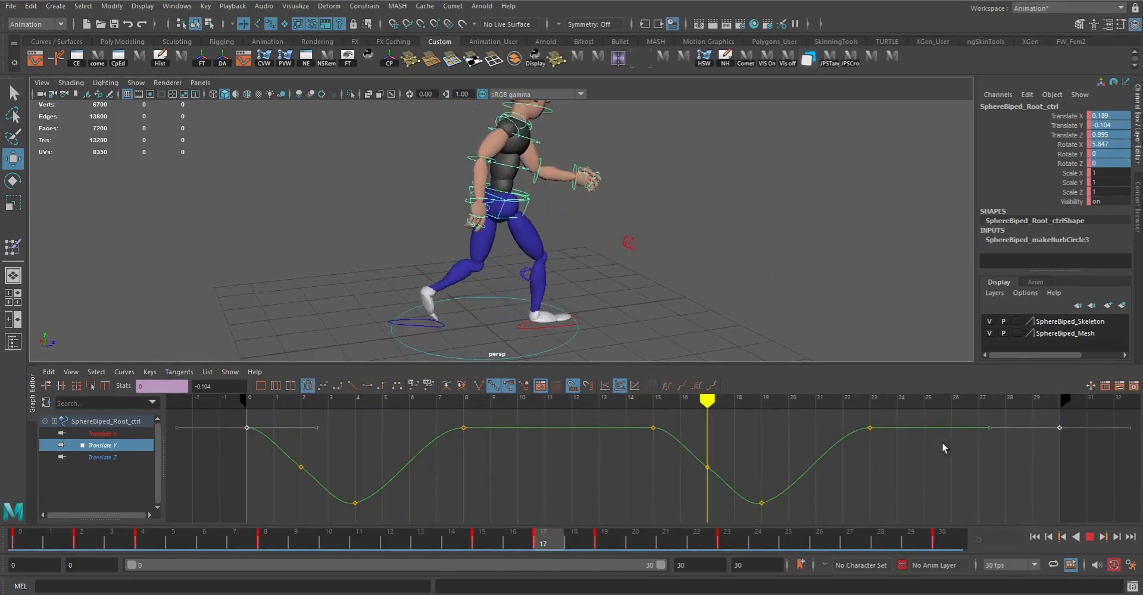
- Steepen the tangents of the root's Translate Y keys at frames 17 and 2
{"action": "left_click_drag", "start_coordinate": [678, 450], "coordinate": [730, 486]}
{"action": "middle_click_drag", "start_coordinate": [789, 451], "coordinate": [786, 448]}
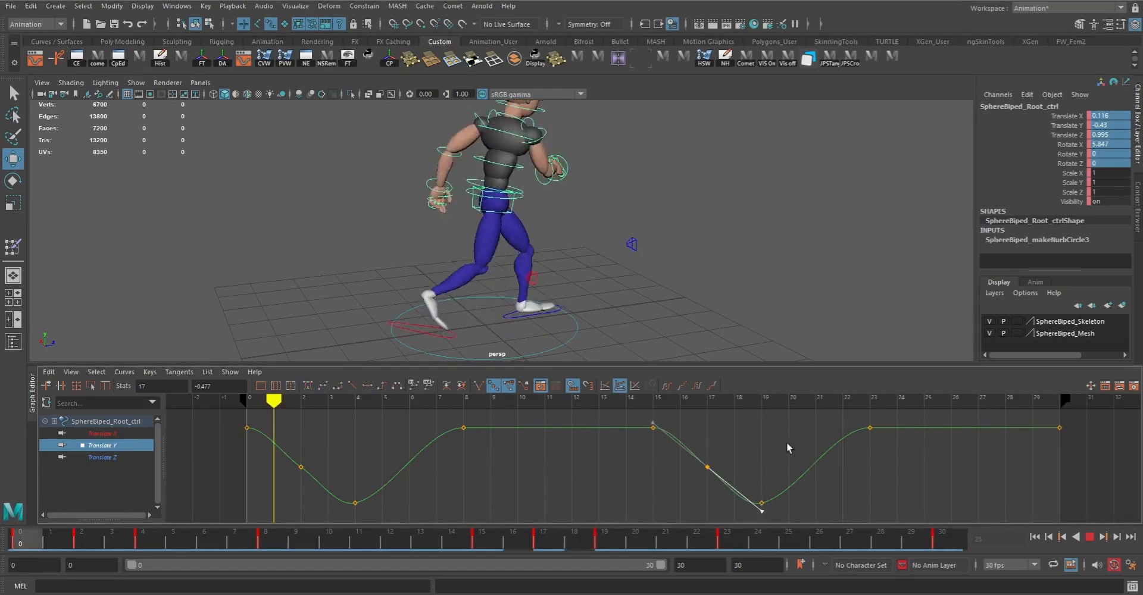
{"action": "left_click_drag", "start_coordinate": [277, 449], "coordinate": [328, 499]}
{"action": "middle_click_drag", "start_coordinate": [370, 444], "coordinate": [367, 454]}
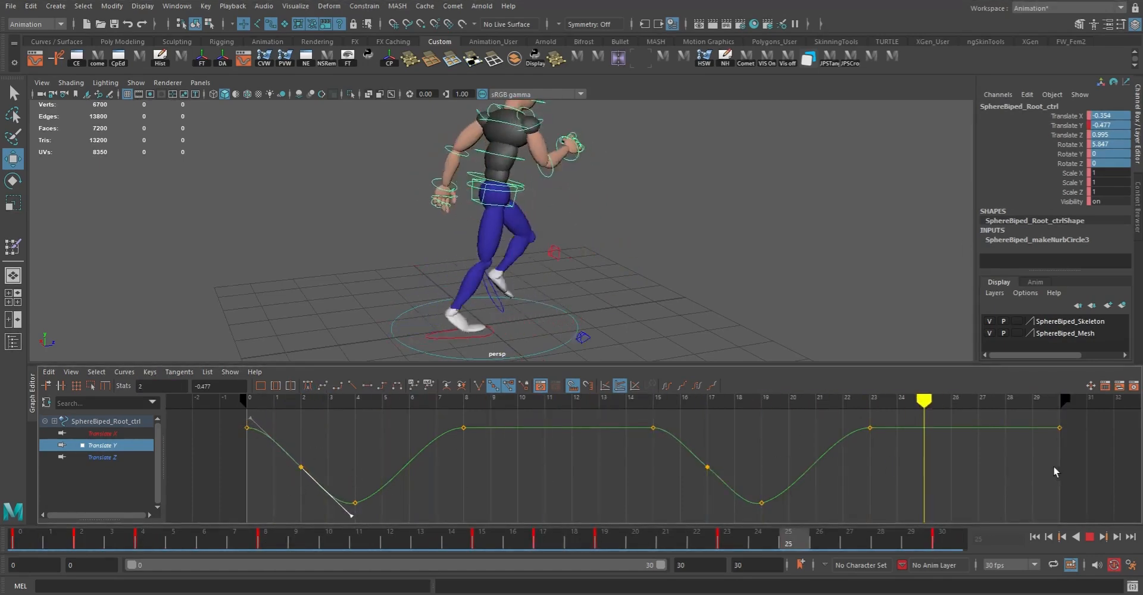
- Try shifting the root's Translate Y keys from frames 15 through 23 one frame later
{"action": "left_click_drag", "start_coordinate": [620, 417], "coordinate": [816, 494]}
{"action": "middle_click_drag", "start_coordinate": [912, 483], "coordinate": [924, 482]}
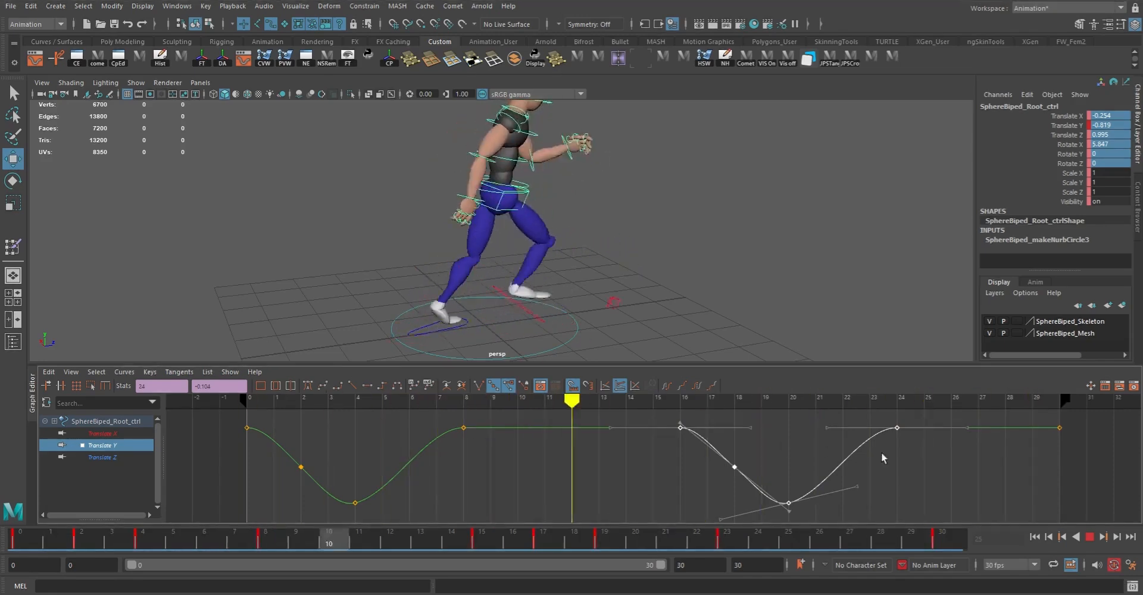
{"action": "middle_click_drag", "start_coordinate": [919, 459], "coordinate": [906, 459], "text": "shift"}
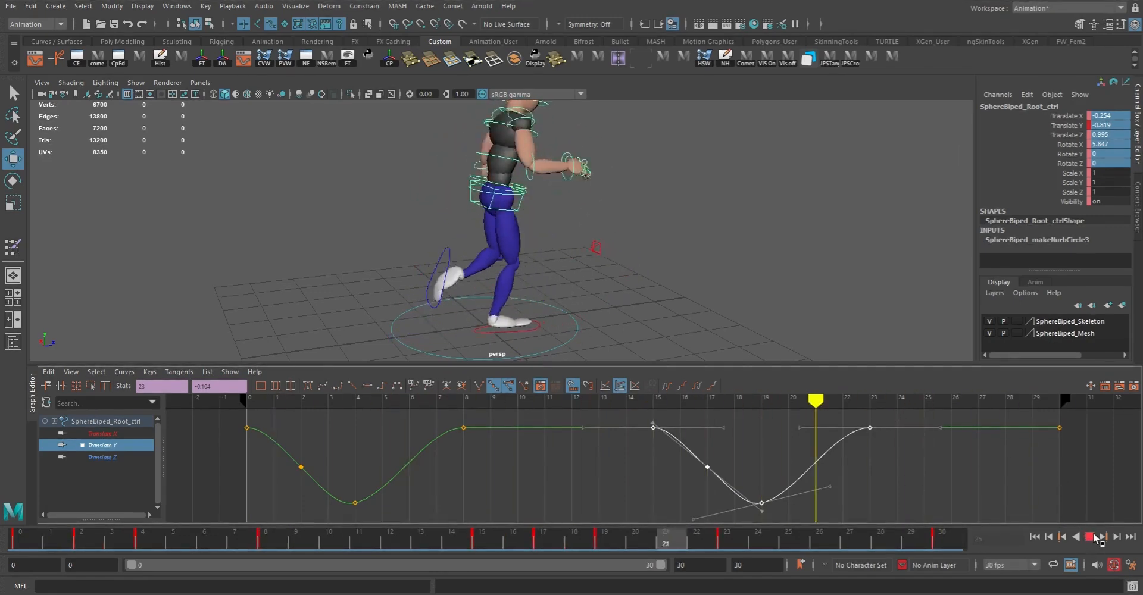
- Stop playback and tilt the tangents of the right foot's Translate X keys at frames 0 and 30 upward
{"action": "key", "text": "Escape"}
{"action": "left_click_drag", "start_coordinate": [623, 257], "coordinate": [613, 250], "text": "alt"}
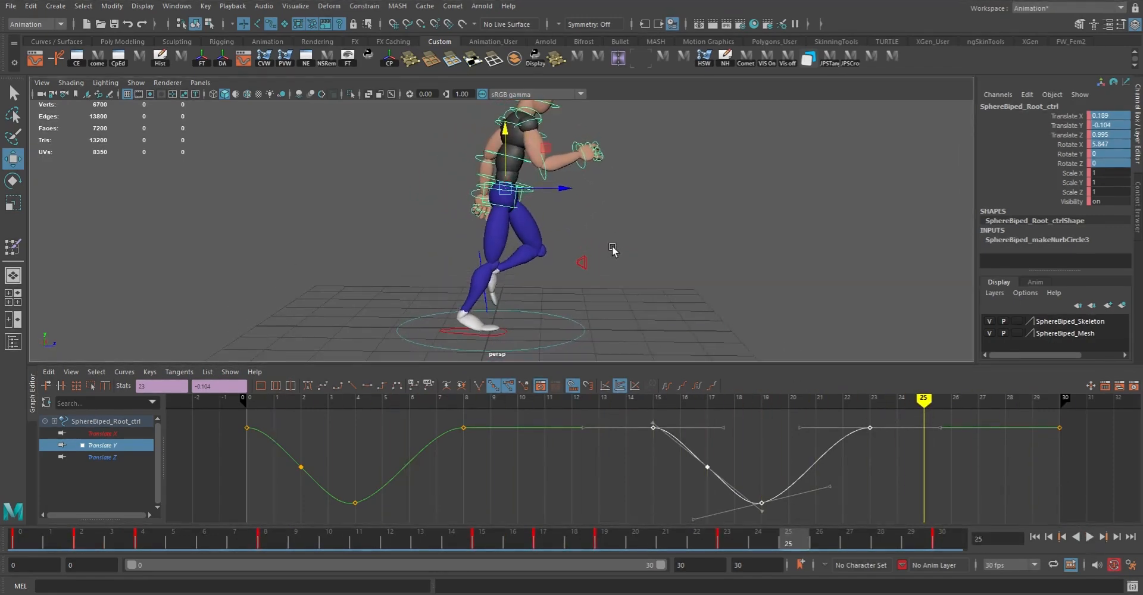
{"action": "key", "text": "q"}
{"action": "left_click", "coordinate": [499, 331]}
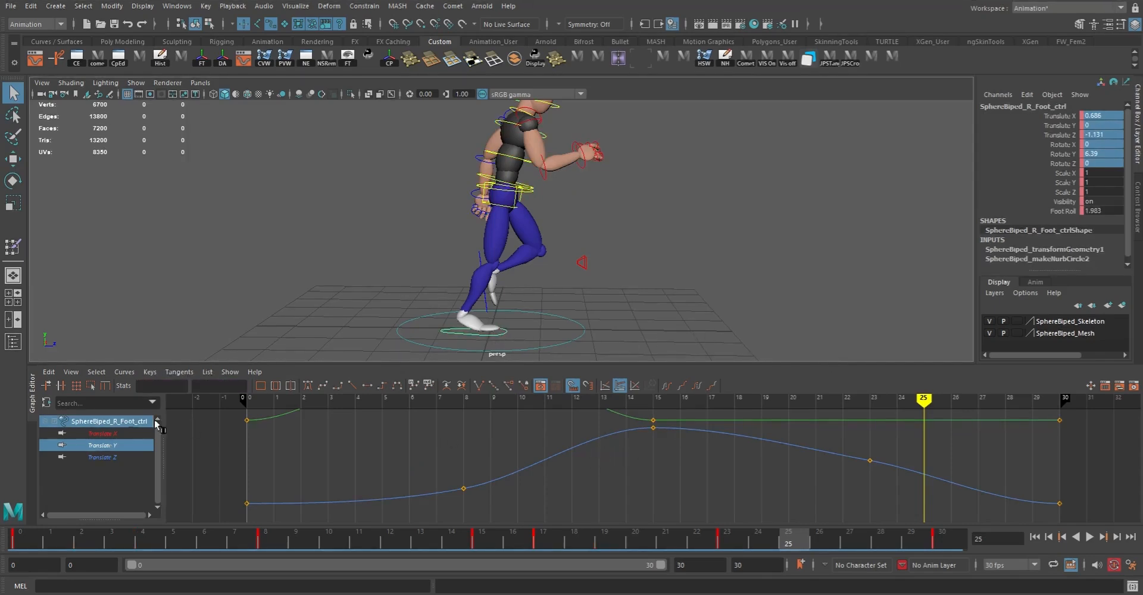
{"action": "left_click", "coordinate": [102, 434]}
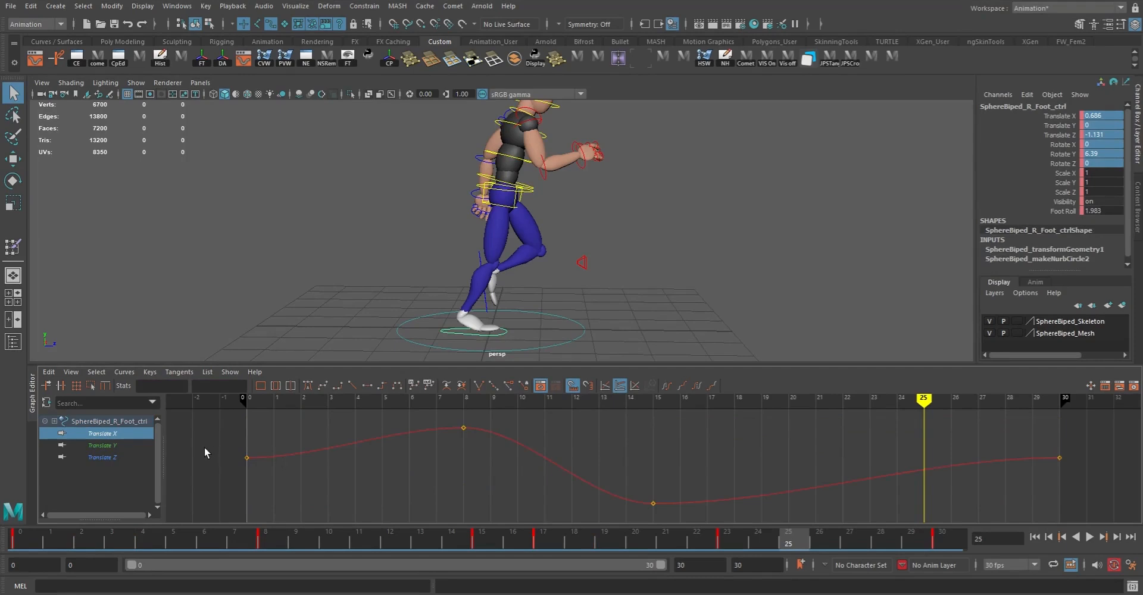
{"action": "left_click_drag", "start_coordinate": [205, 448], "coordinate": [279, 484]}
{"action": "left_click_drag", "start_coordinate": [1110, 480], "coordinate": [1109, 480]}
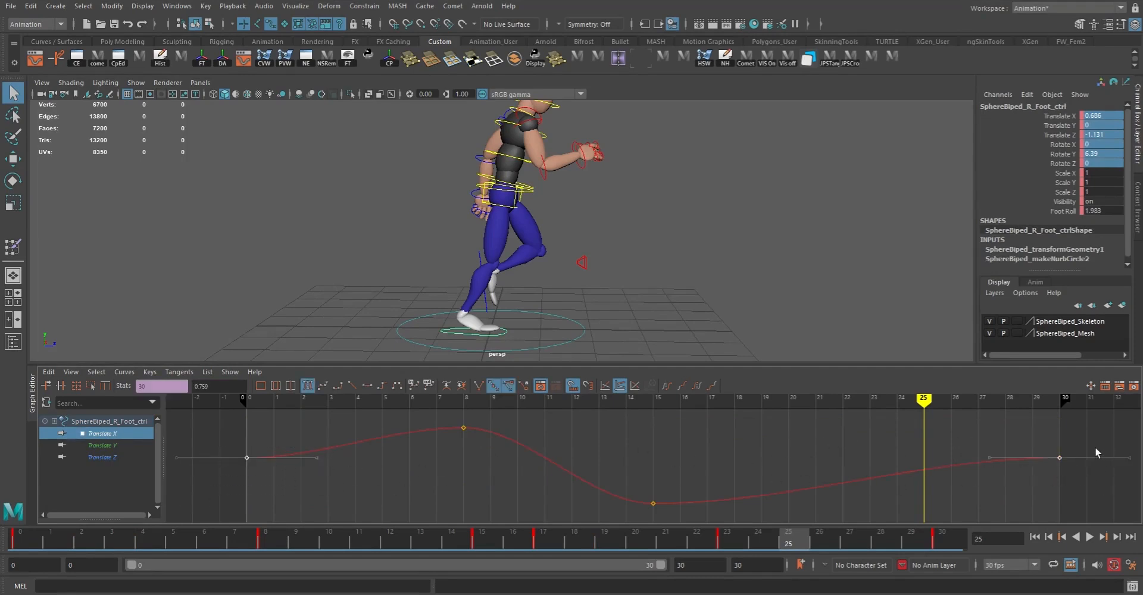
{"action": "middle_click_drag", "start_coordinate": [418, 470], "coordinate": [427, 455]}
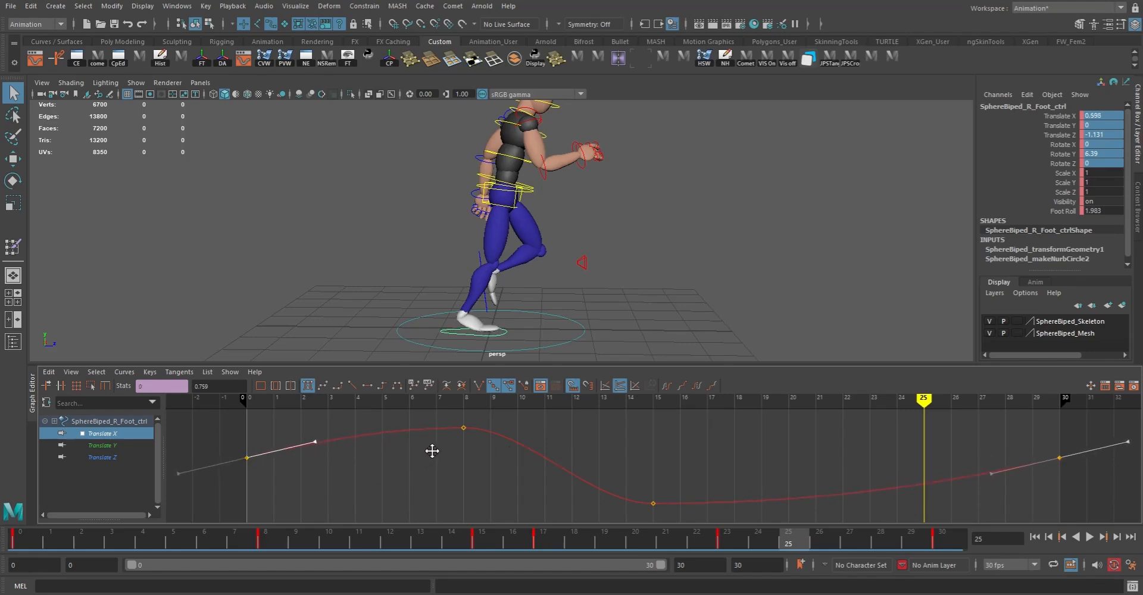
- Steepen the downward tangent of the right foot's Translate Z key at frame 23
{"action": "left_click", "coordinate": [96, 446]}
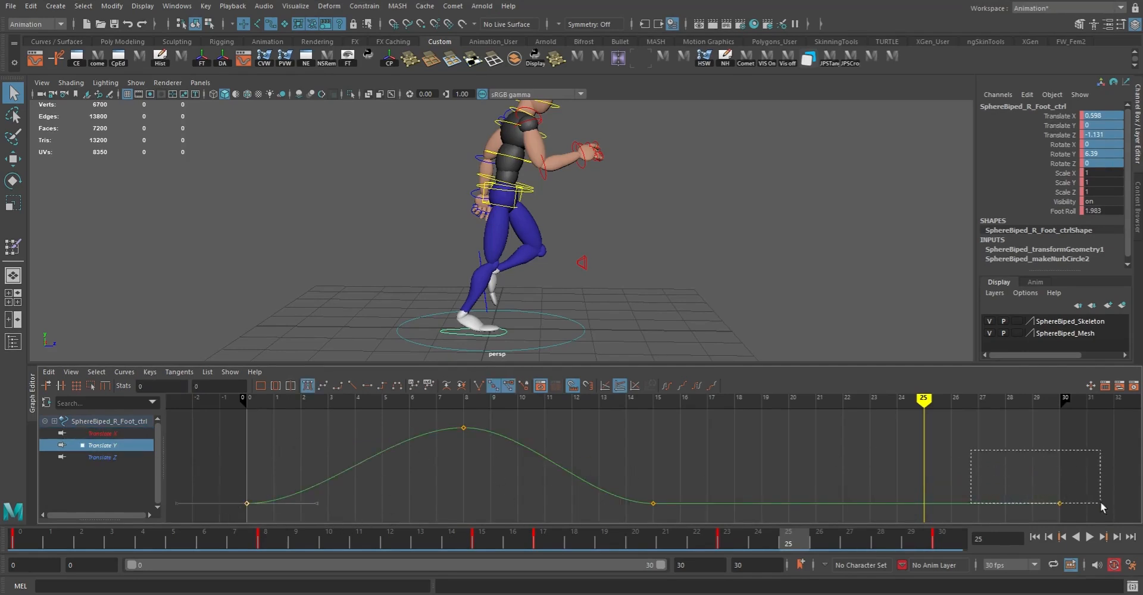
{"action": "left_click", "coordinate": [116, 457]}
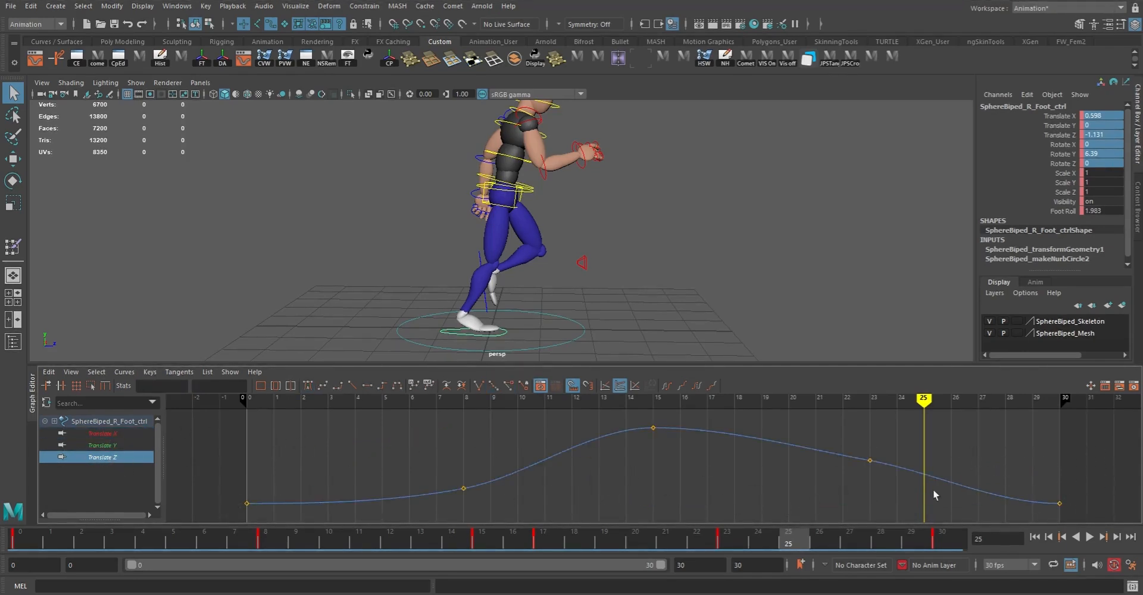
{"action": "left_click", "coordinate": [1059, 503]}
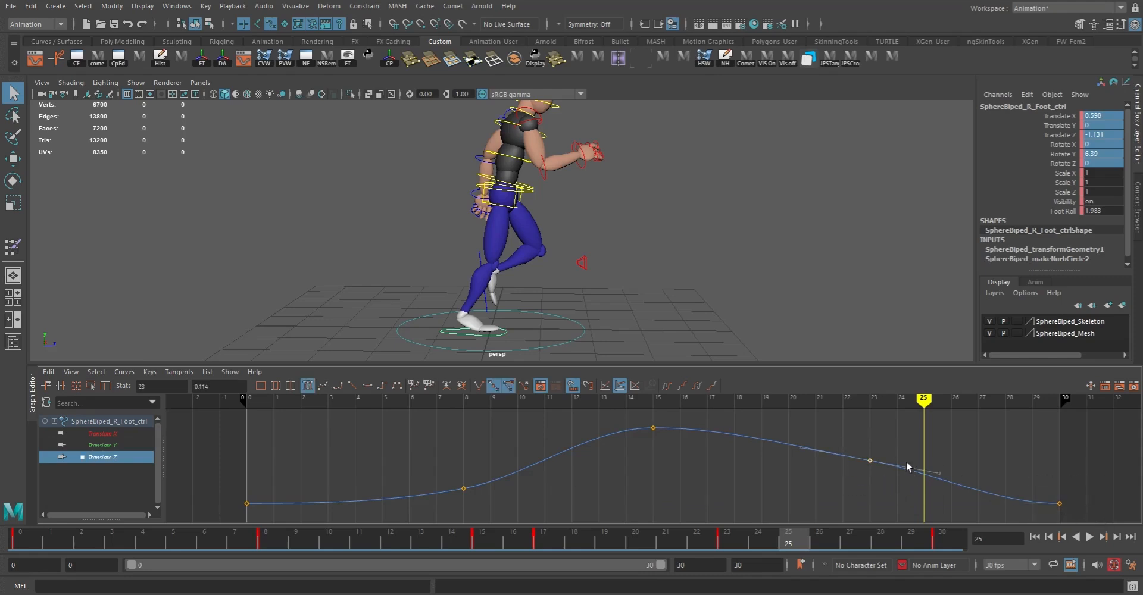
{"action": "left_click_drag", "start_coordinate": [918, 486], "coordinate": [924, 491]}
{"action": "middle_click_drag", "start_coordinate": [984, 451], "coordinate": [990, 463]}
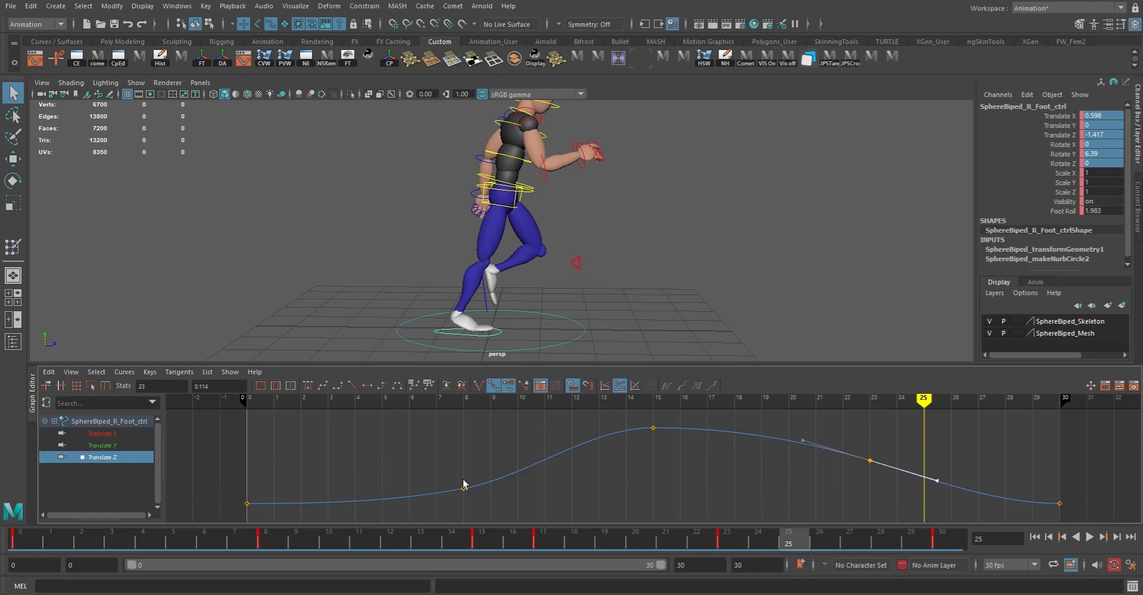
- Scrub and play the animation, examining the foot motion from several angles
{"action": "left_click_drag", "start_coordinate": [2, 536], "coordinate": [795, 594]}
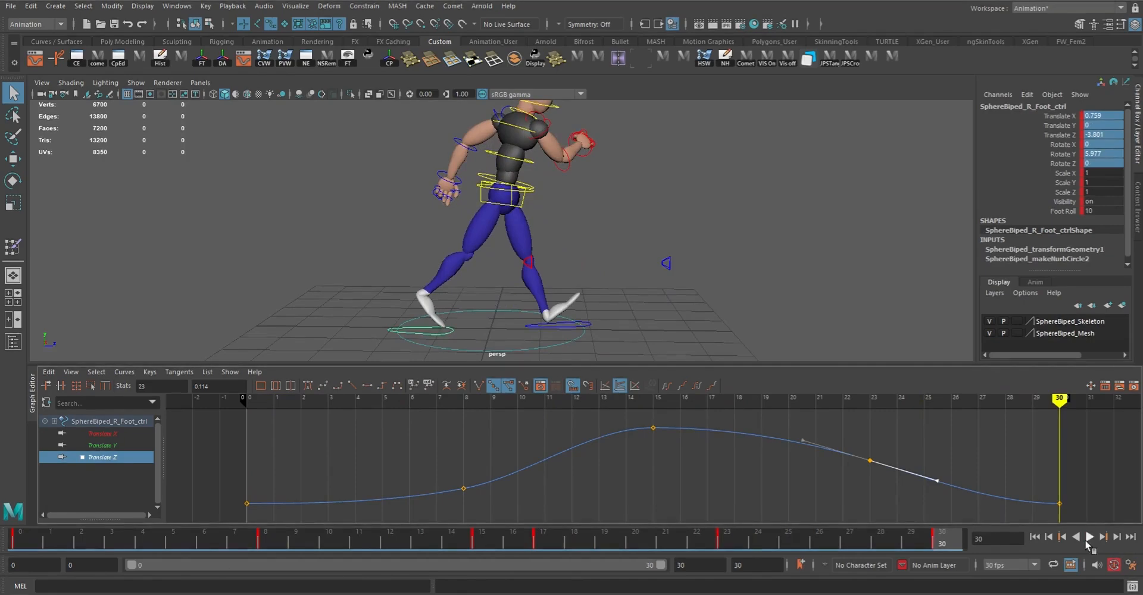
{"action": "left_click", "coordinate": [1089, 538]}
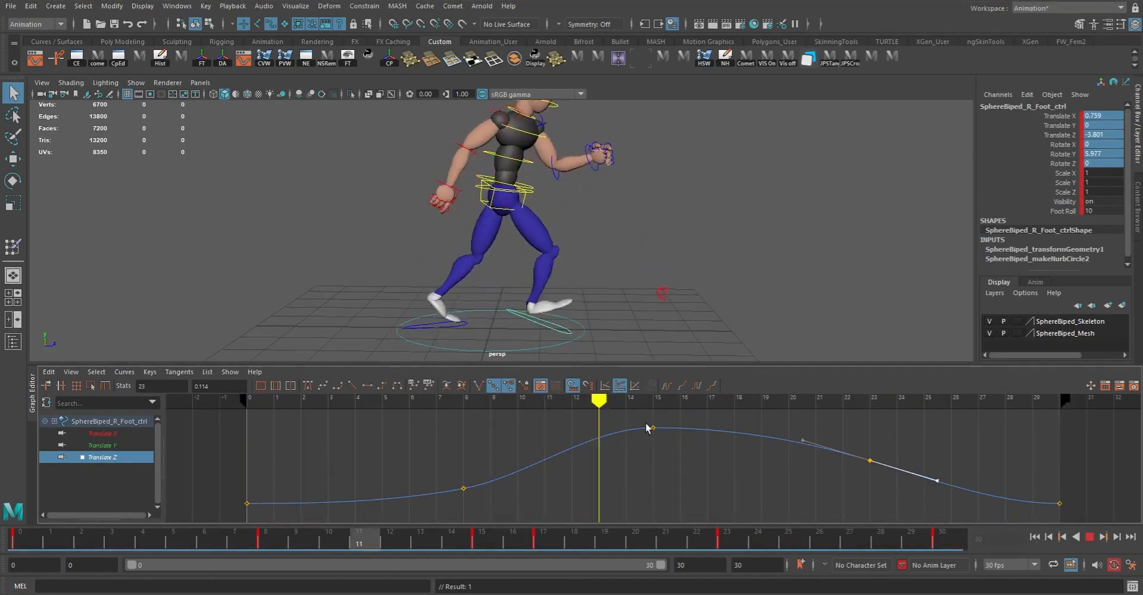
{"action": "left_click_drag", "start_coordinate": [694, 313], "coordinate": [499, 299], "text": "alt"}
{"action": "right_click_drag", "start_coordinate": [499, 299], "coordinate": [599, 327], "text": "alt"}
{"action": "left_click_drag", "start_coordinate": [600, 326], "coordinate": [684, 287], "text": "alt"}
{"action": "right_click_drag", "start_coordinate": [684, 286], "coordinate": [587, 302], "text": "alt"}
{"action": "left_click_drag", "start_coordinate": [490, 327], "coordinate": [429, 326], "text": "alt"}
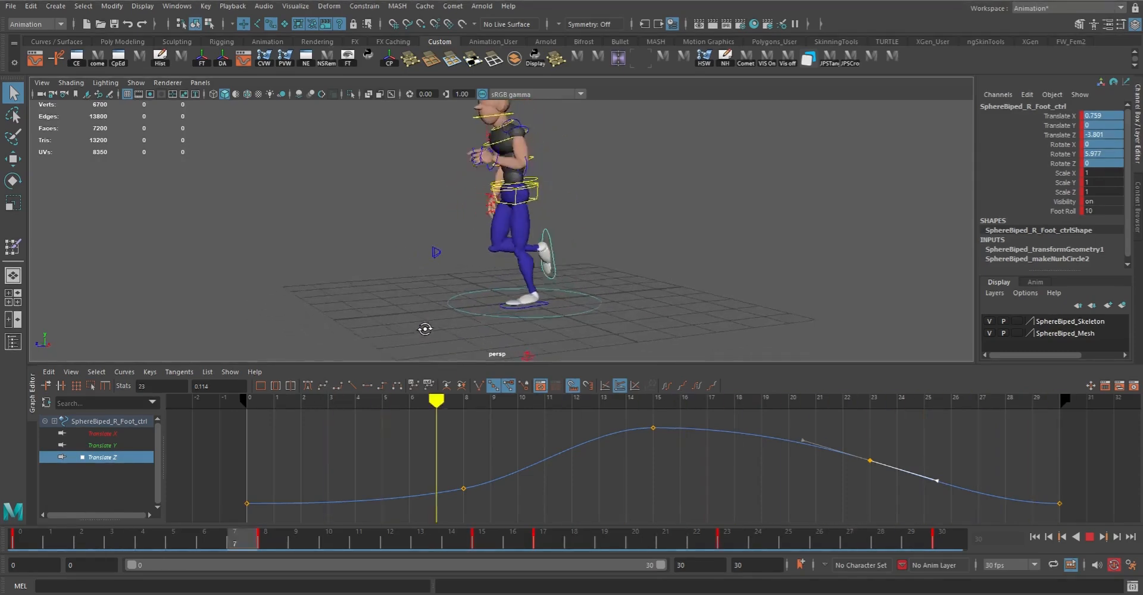
{"action": "left_click", "coordinate": [1090, 539]}
- Steepen the tangent of the left foot's Translate X key at frame 15 slightly
{"action": "left_click", "coordinate": [600, 324]}
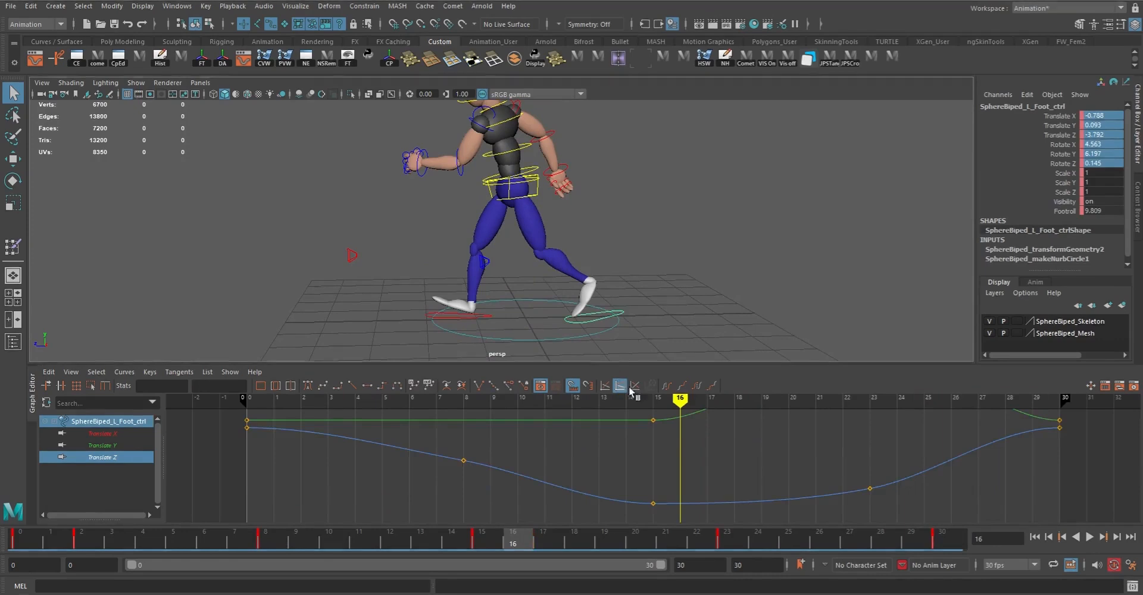
{"action": "left_click", "coordinate": [99, 434]}
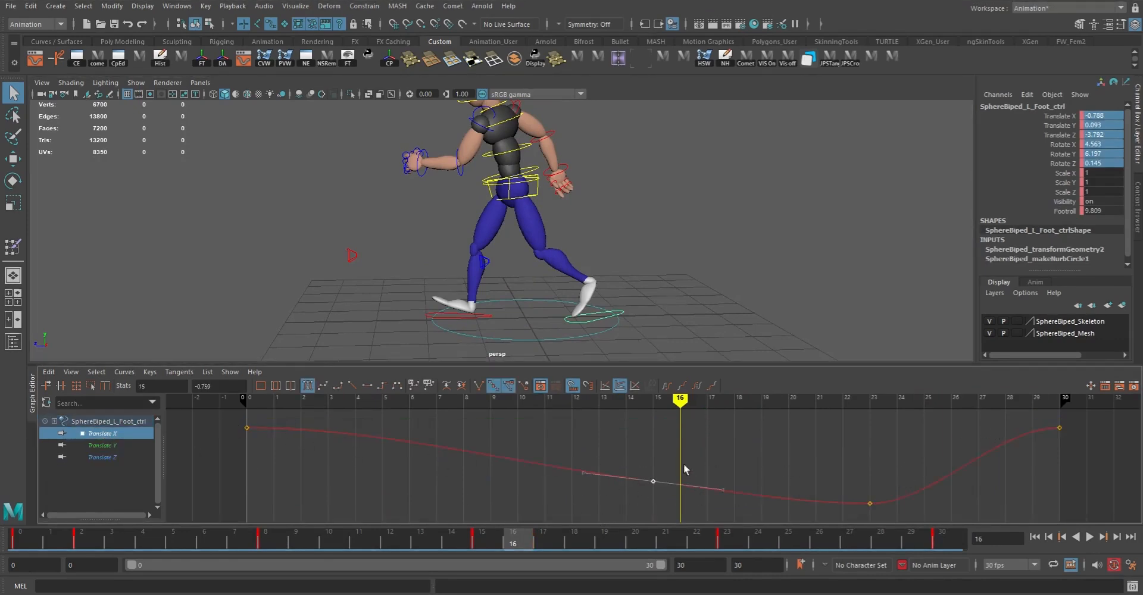
{"action": "middle_click_drag", "start_coordinate": [757, 468], "coordinate": [757, 470]}
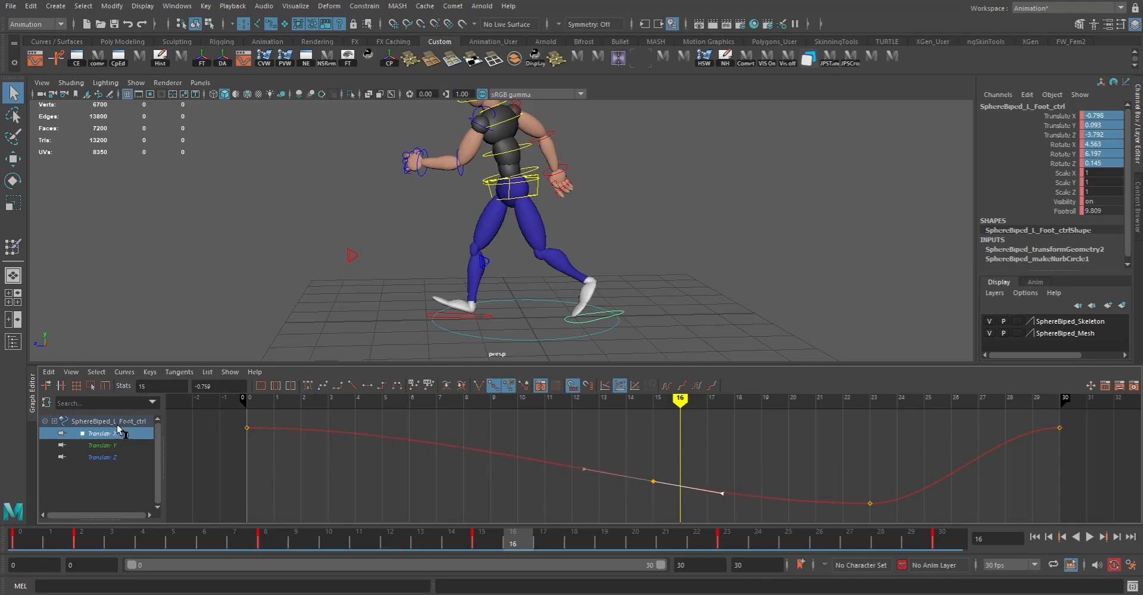
- Compare the Translate Y curves of the left and right foot controls
{"action": "left_click", "coordinate": [100, 445]}
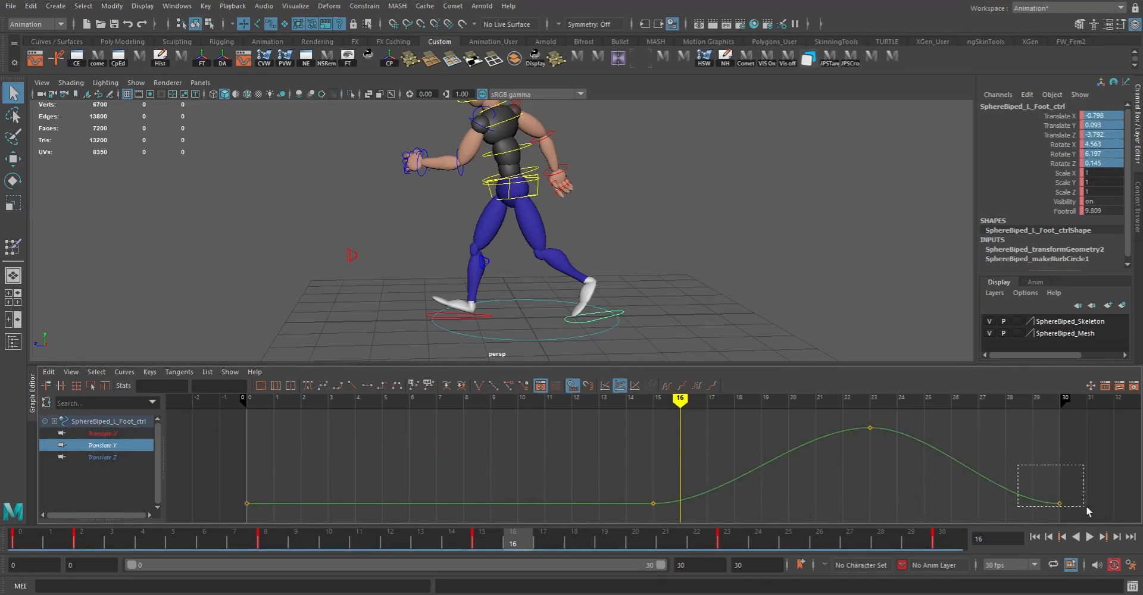
{"action": "left_click_drag", "start_coordinate": [1053, 491], "coordinate": [1067, 510]}
{"action": "key", "text": "w"}
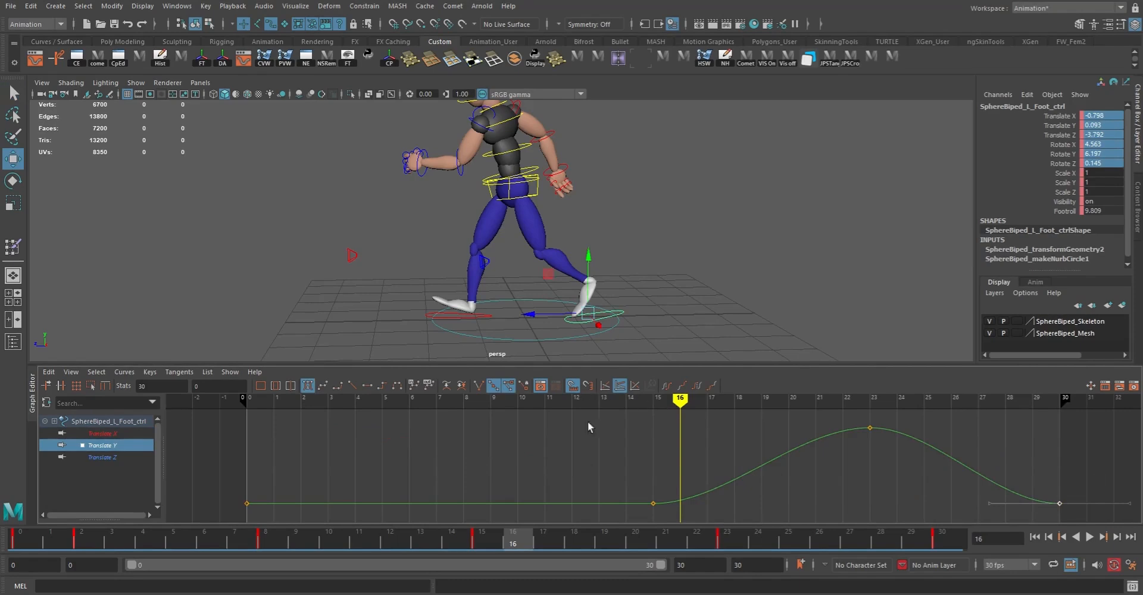
{"action": "left_click", "coordinate": [484, 311]}
{"action": "left_click", "coordinate": [102, 447]}
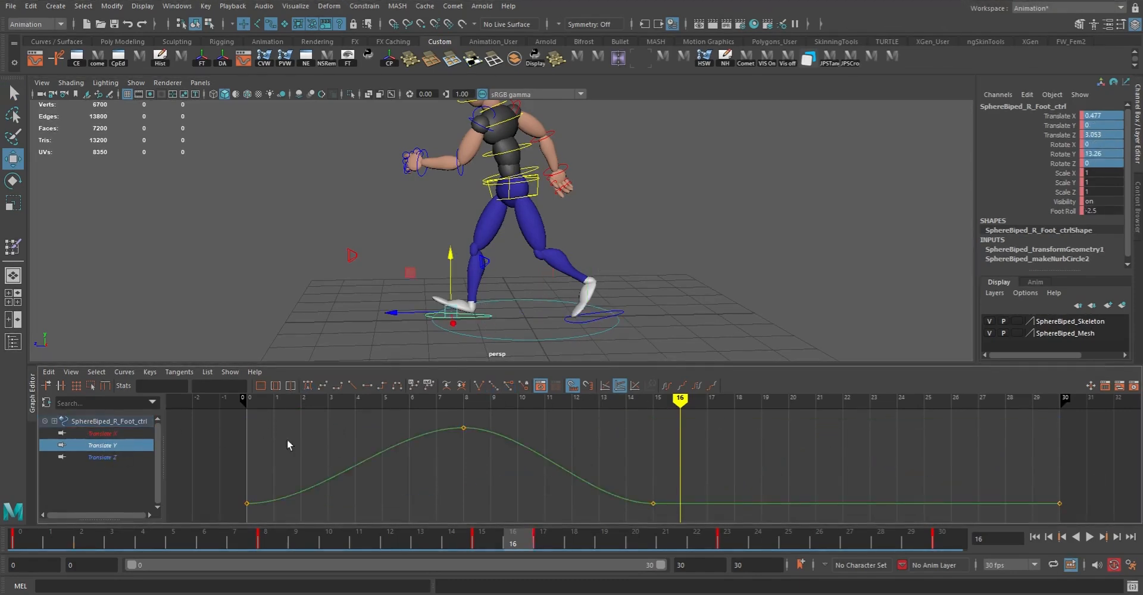
- Delete the left foot's Translate Z keys at frames 8 and 23
{"action": "left_click", "coordinate": [586, 316]}
{"action": "left_click", "coordinate": [101, 458]}
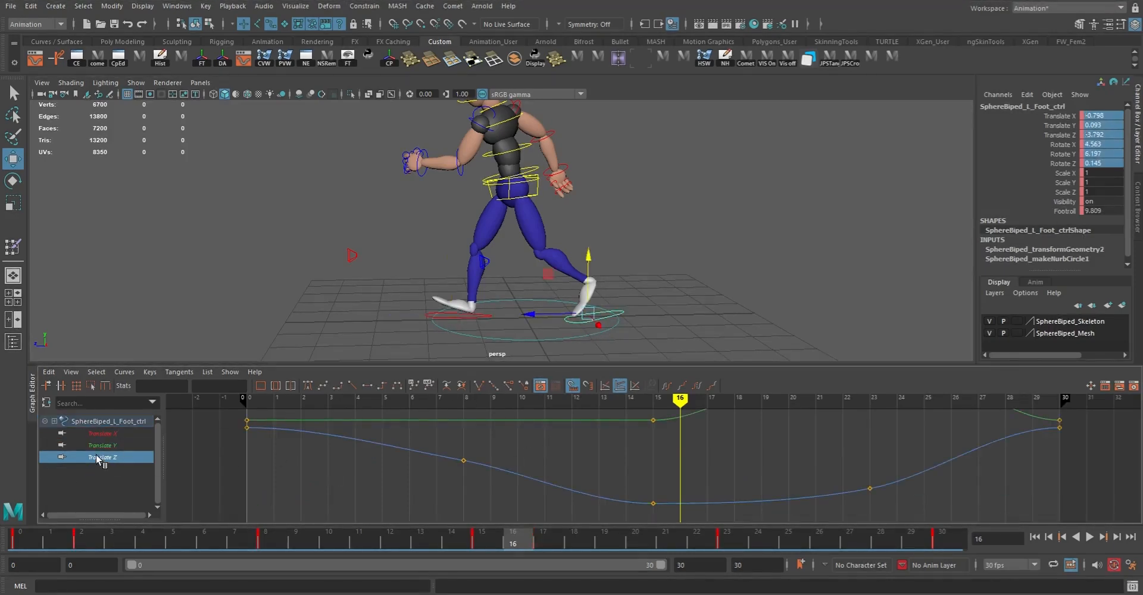
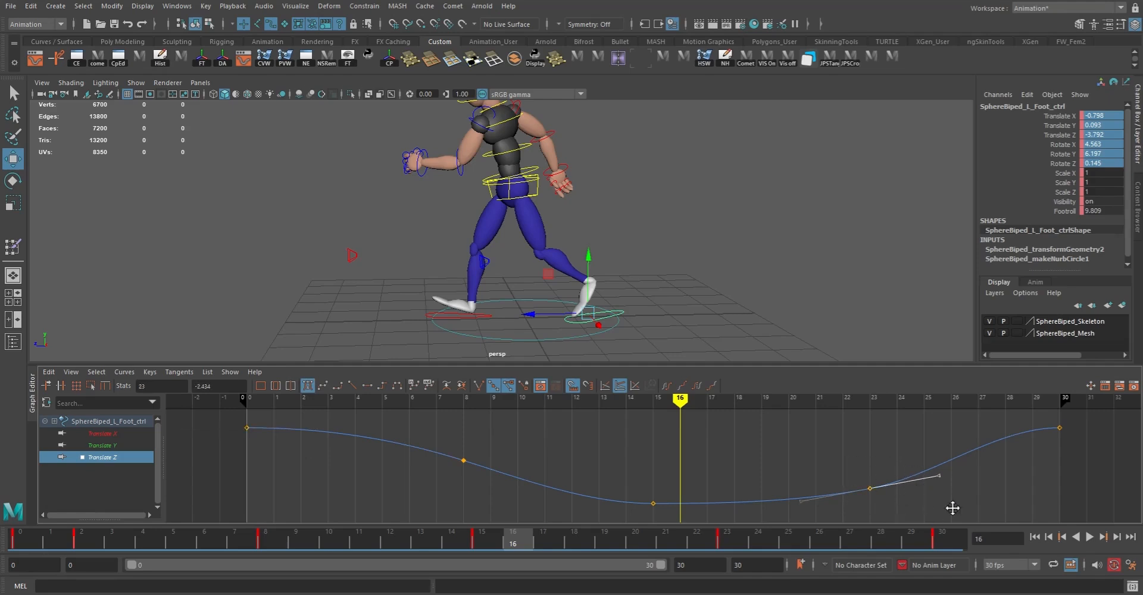
{"action": "middle_click_drag", "start_coordinate": [954, 510], "coordinate": [956, 503]}
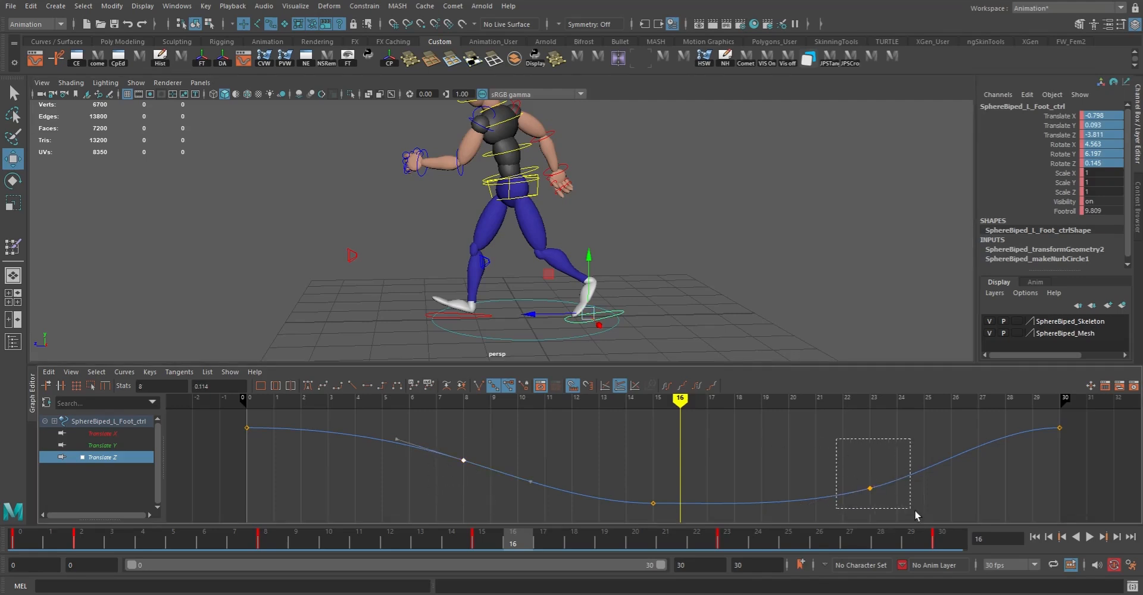
{"action": "key", "text": "Delete"}
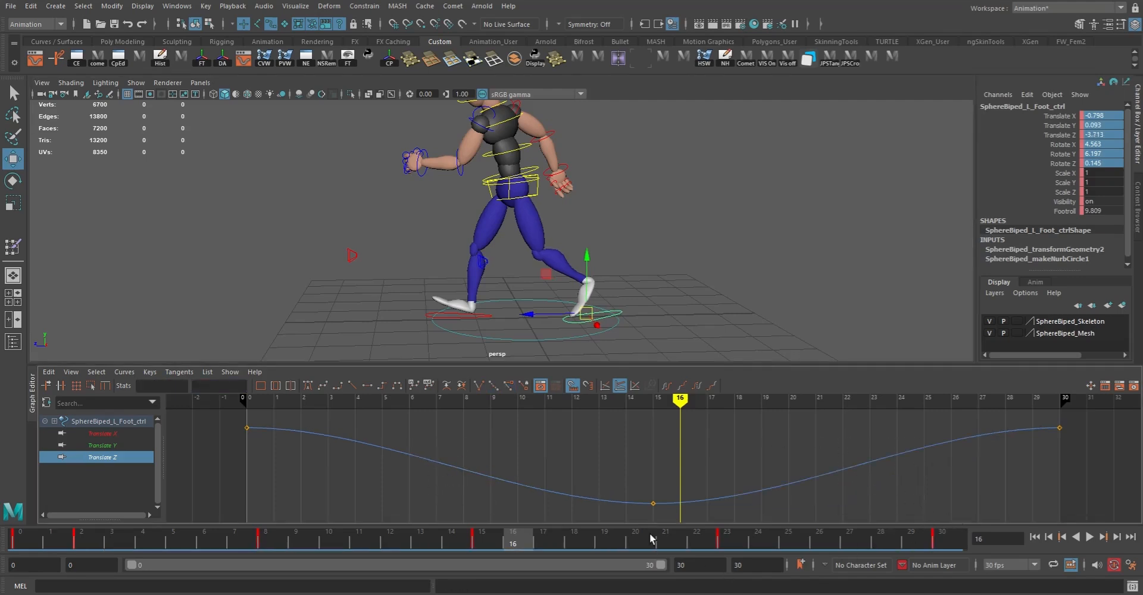
- Scrub and play the cycle from both sides to check the left foot's forward and backward motion
{"action": "left_click", "coordinate": [18, 540]}
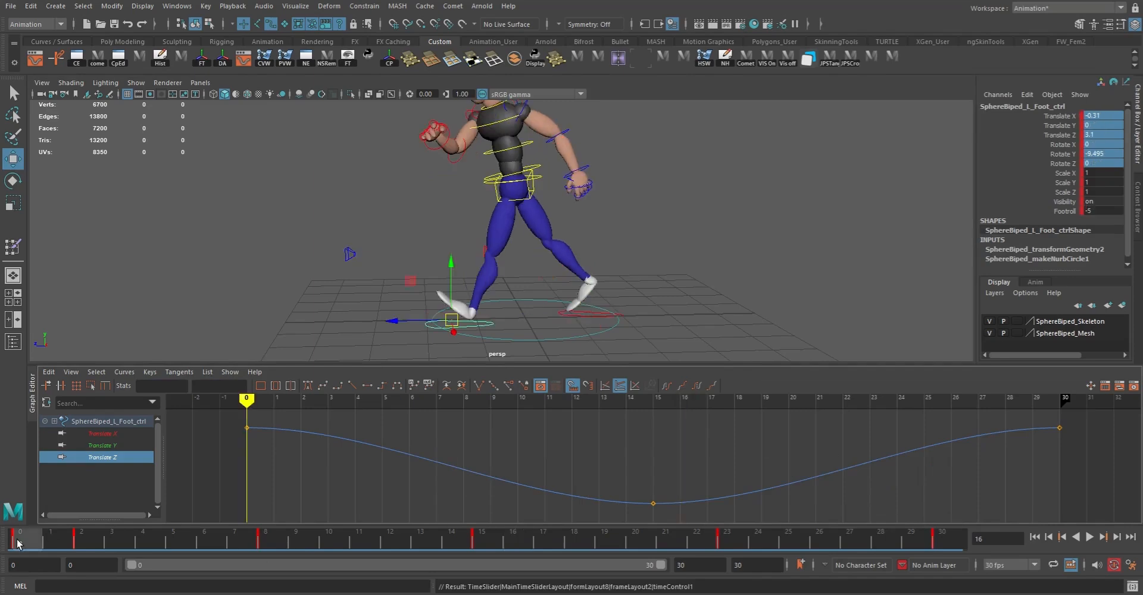
{"action": "left_click_drag", "start_coordinate": [18, 543], "coordinate": [889, 589]}
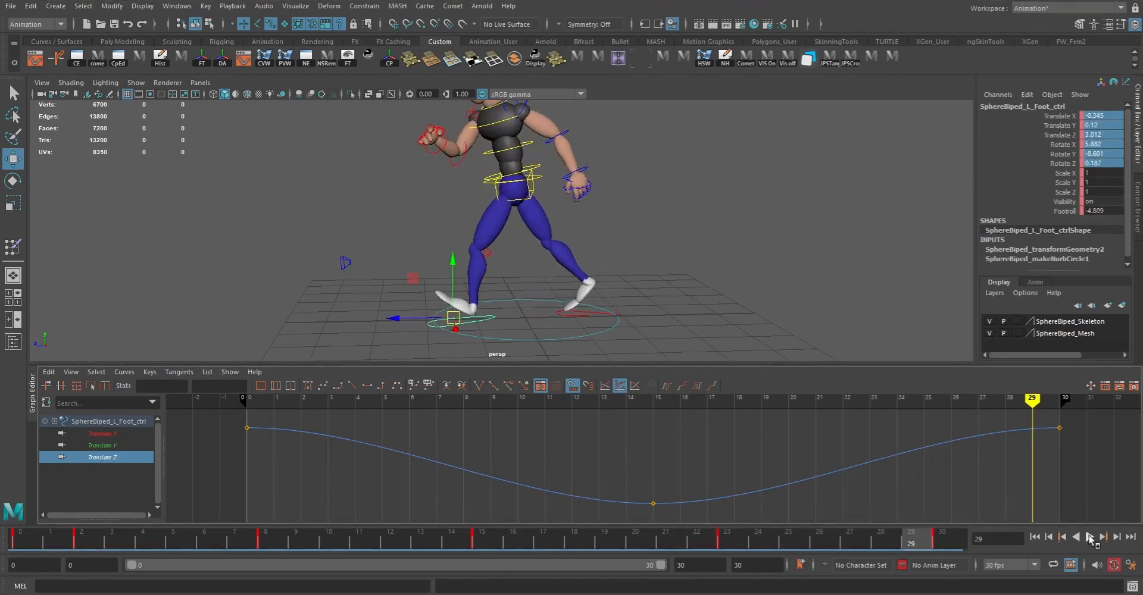
{"action": "left_click", "coordinate": [1088, 537]}
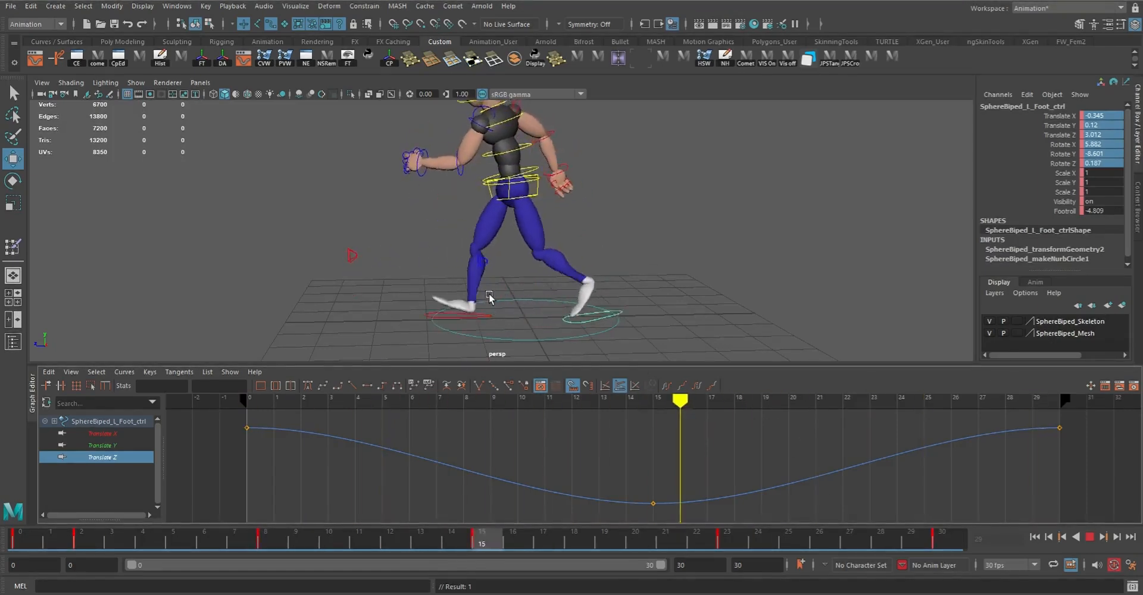
{"action": "left_click_drag", "start_coordinate": [559, 257], "coordinate": [687, 253], "text": "alt"}
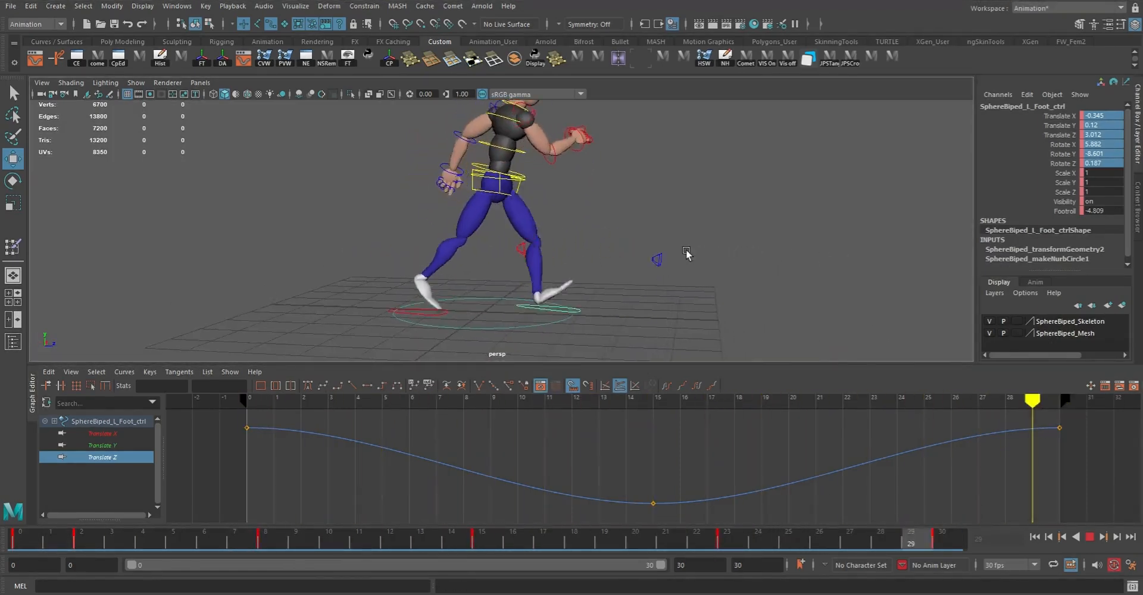
{"action": "left_click", "coordinate": [1089, 538]}
- Rotate the left foot control at frame 23 to about 106.19 in X, 6.644 in Y and 3.373 in Z
{"action": "left_click_drag", "start_coordinate": [50, 543], "coordinate": [721, 576]}
{"action": "left_click_drag", "start_coordinate": [571, 299], "coordinate": [421, 285], "text": "alt"}
{"action": "key", "text": "e"}
{"action": "left_click_drag", "start_coordinate": [561, 228], "coordinate": [573, 245]}
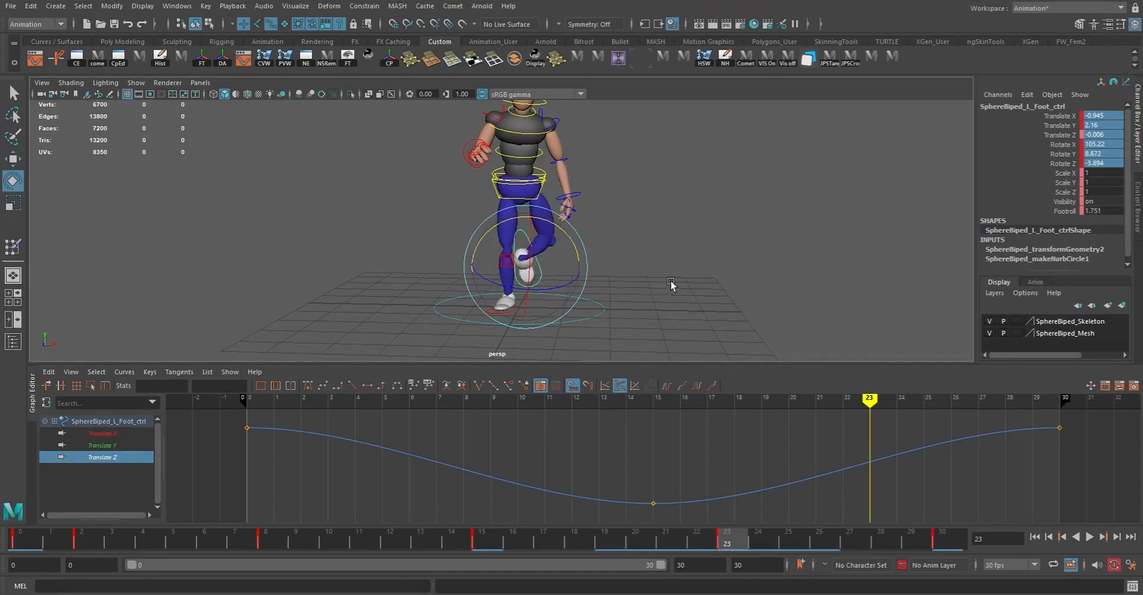
{"action": "left_click_drag", "start_coordinate": [655, 281], "coordinate": [528, 284], "text": "alt"}
{"action": "right_click_drag", "start_coordinate": [528, 284], "coordinate": [452, 285], "text": "alt"}
{"action": "left_click_drag", "start_coordinate": [452, 285], "coordinate": [569, 327], "text": "alt"}
{"action": "key", "text": "q"}
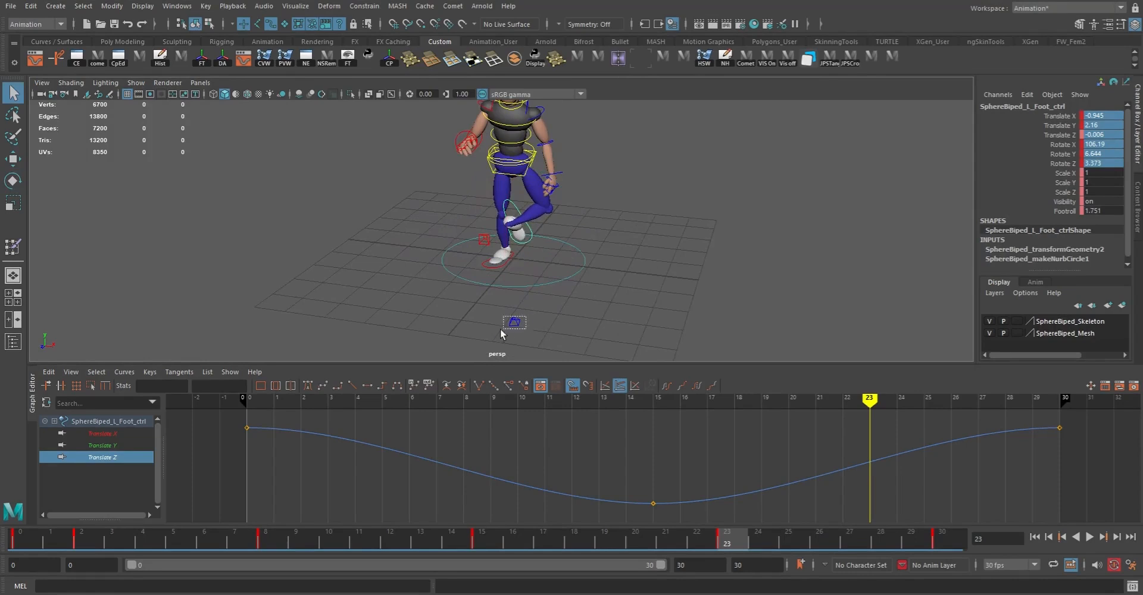
- At frame 23, set the left foot pole vector control's Follow Foot to 0 and move it forward to about 11.472 in Translate Z
{"action": "left_click", "coordinate": [513, 322]}
{"action": "left_click", "coordinate": [1063, 210]}
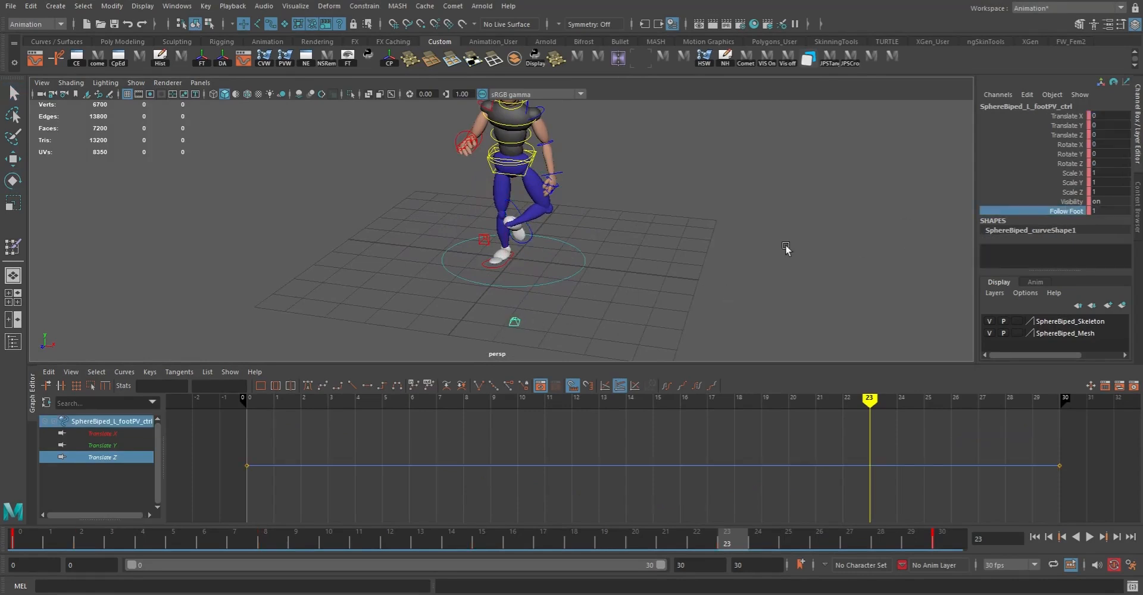
{"action": "middle_click_drag", "start_coordinate": [793, 248], "coordinate": [575, 247]}
{"action": "left_click_drag", "start_coordinate": [622, 252], "coordinate": [581, 250], "text": "alt"}
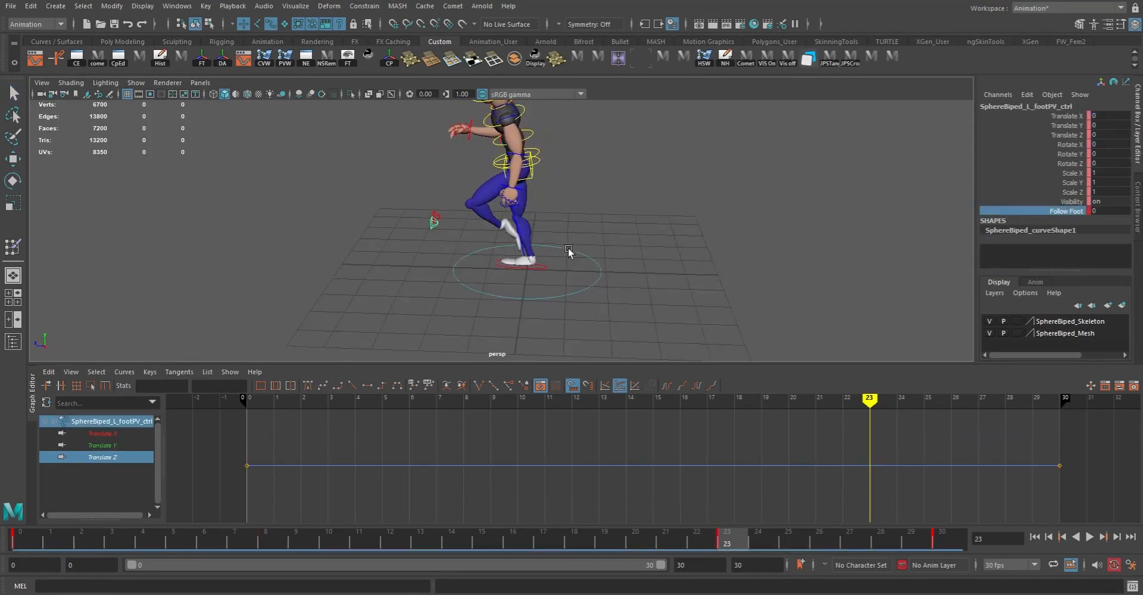
{"action": "key", "text": "w"}
{"action": "left_click_drag", "start_coordinate": [385, 223], "coordinate": [206, 215]}
{"action": "left_click_drag", "start_coordinate": [495, 245], "coordinate": [672, 229], "text": "alt"}
{"action": "key", "text": "q"}
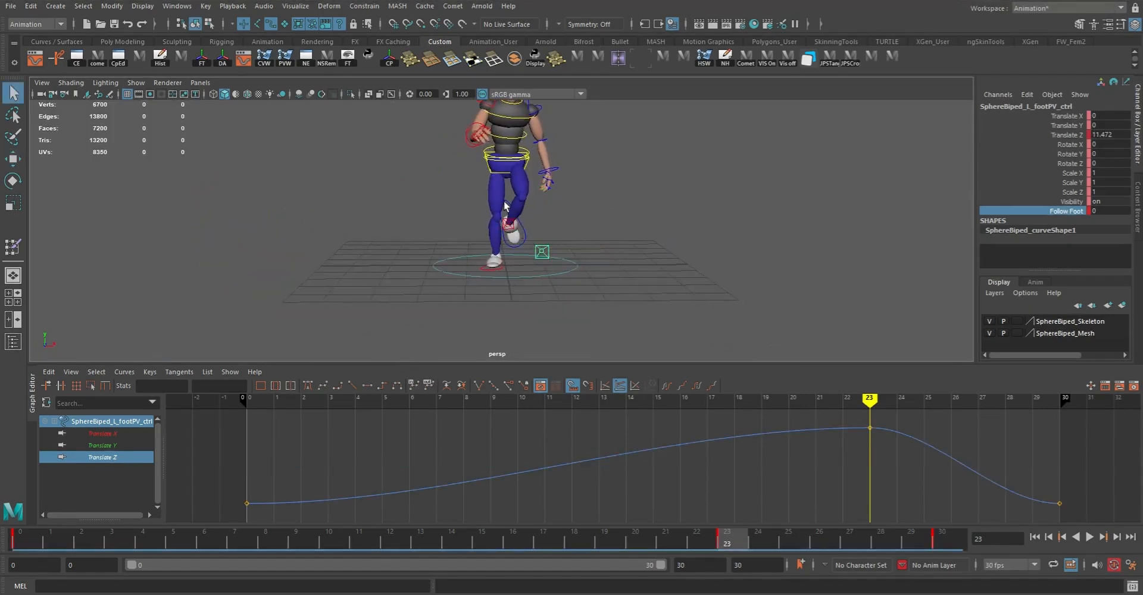
- Show the left foot control's Rotate X, Y and Z curves alongside its translate curves in the Graph Editor
{"action": "left_click", "coordinate": [518, 241]}
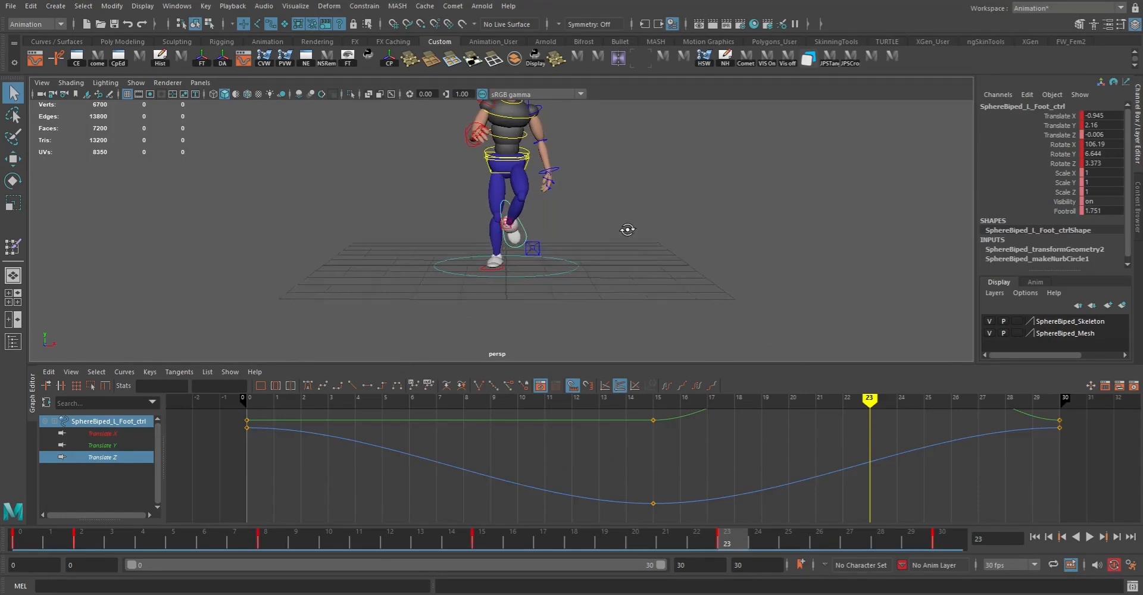
{"action": "left_click_drag", "start_coordinate": [625, 230], "coordinate": [607, 235], "text": "alt"}
{"action": "key", "text": "e"}
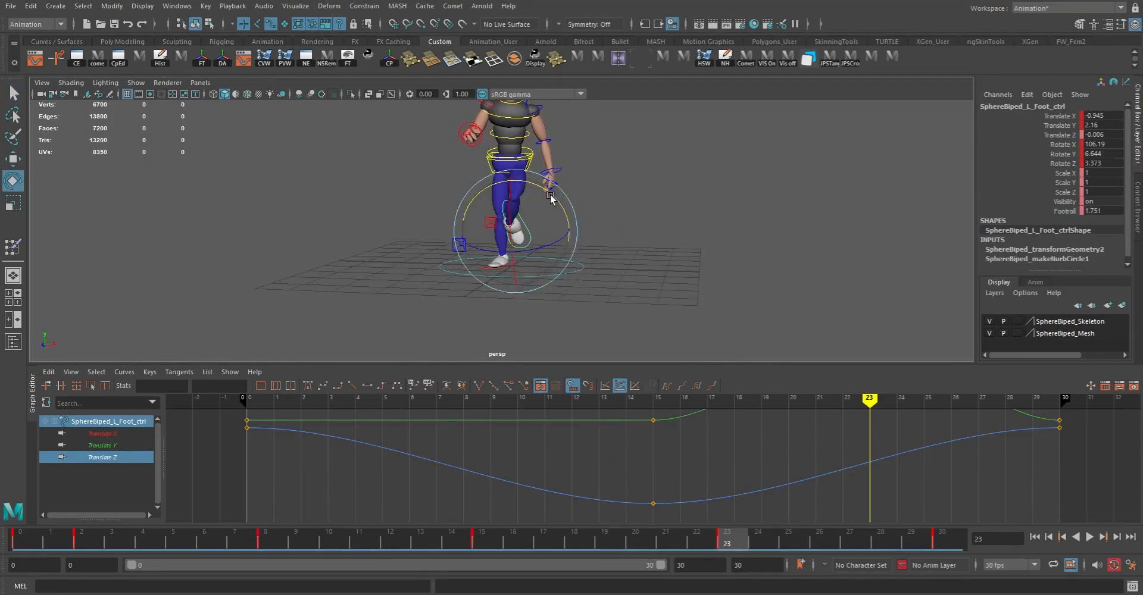
{"action": "left_click", "coordinate": [231, 372]}
{"action": "left_click", "coordinate": [269, 459]}
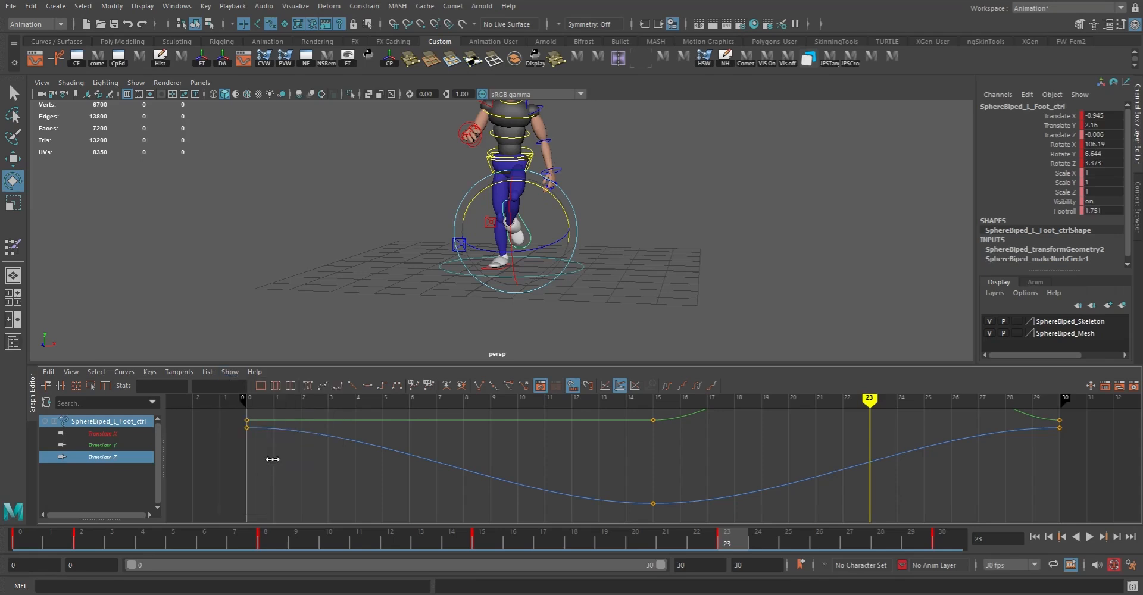
{"action": "left_click", "coordinate": [436, 234]}
{"action": "left_click", "coordinate": [456, 235]}
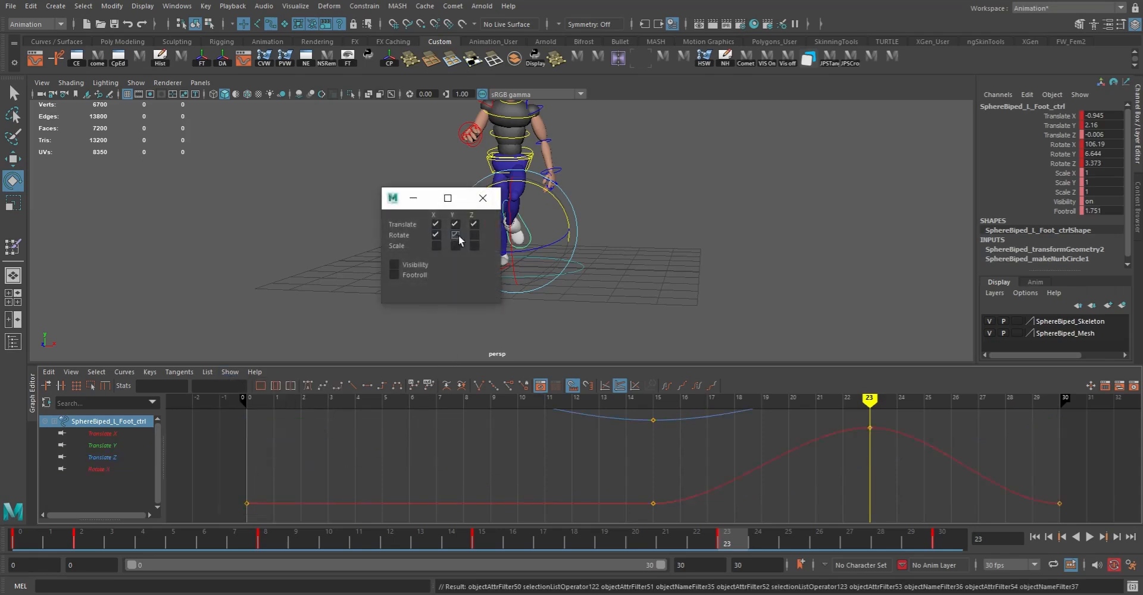
{"action": "left_click", "coordinate": [474, 235]}
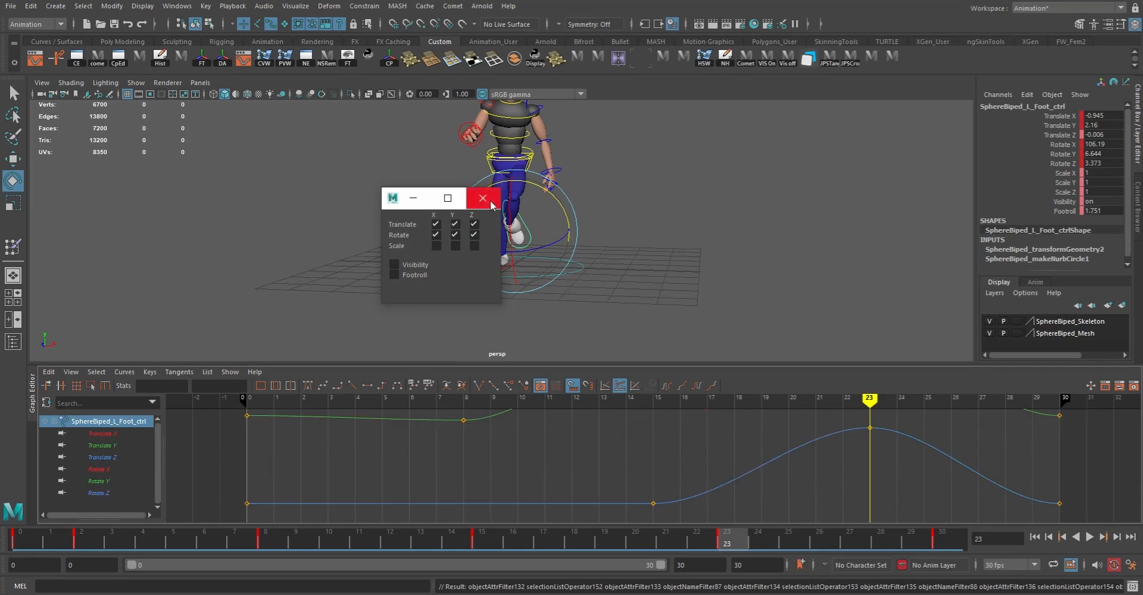
{"action": "left_click", "coordinate": [483, 198]}
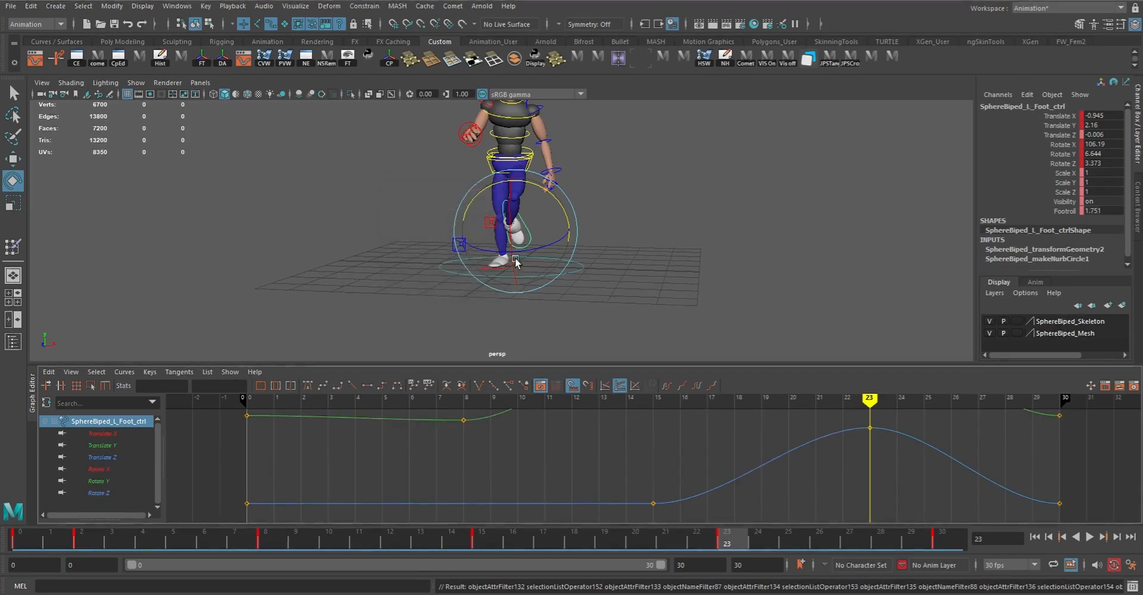
- At frame 23, rotate the left foot control to about 102.726, 12.063 and -17.678 in X, Y, Z, and set Footroll to 0
{"action": "left_click", "coordinate": [102, 481]}
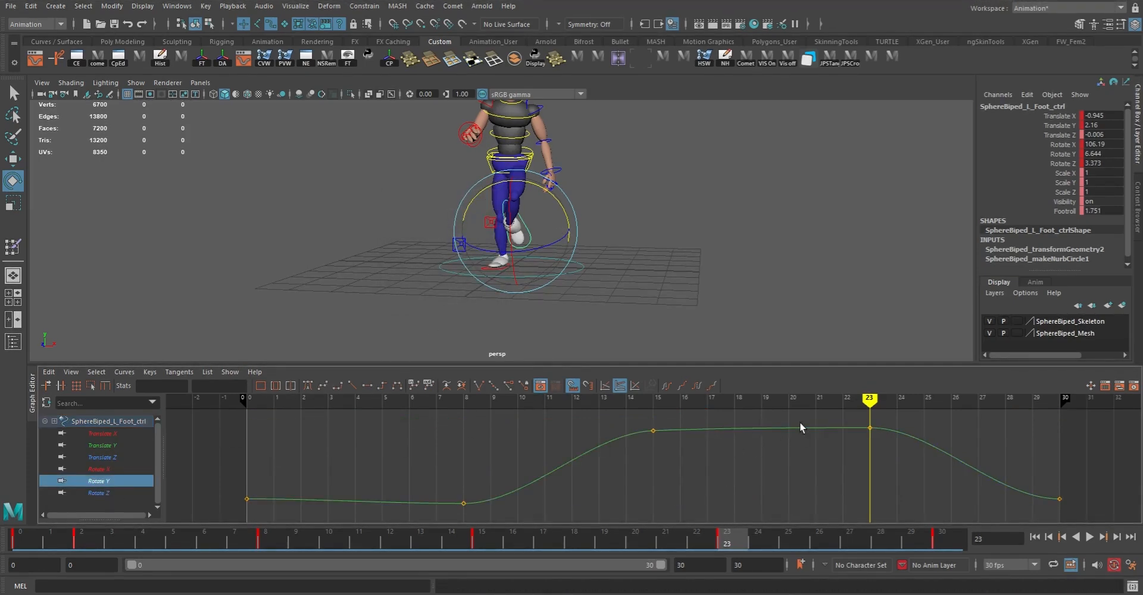
{"action": "mouse_move", "coordinate": [906, 461]}
{"action": "middle_mouse_down", "text": "shift"}
{"action": "mouse_move", "coordinate": [924, 495]}
{"action": "mouse_move", "coordinate": [925, 439]}
{"action": "mouse_move", "coordinate": [926, 480]}
{"action": "mouse_move", "coordinate": [897, 470]}
{"action": "middle_mouse_up", "text": "shift"}
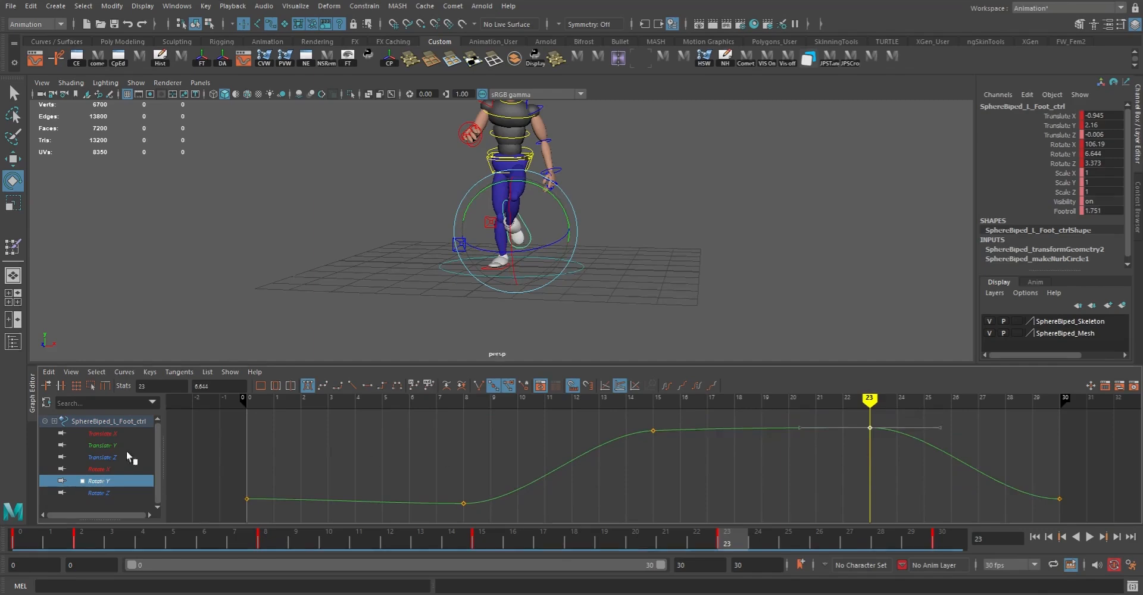
{"action": "left_click_drag", "start_coordinate": [570, 214], "coordinate": [459, 247]}
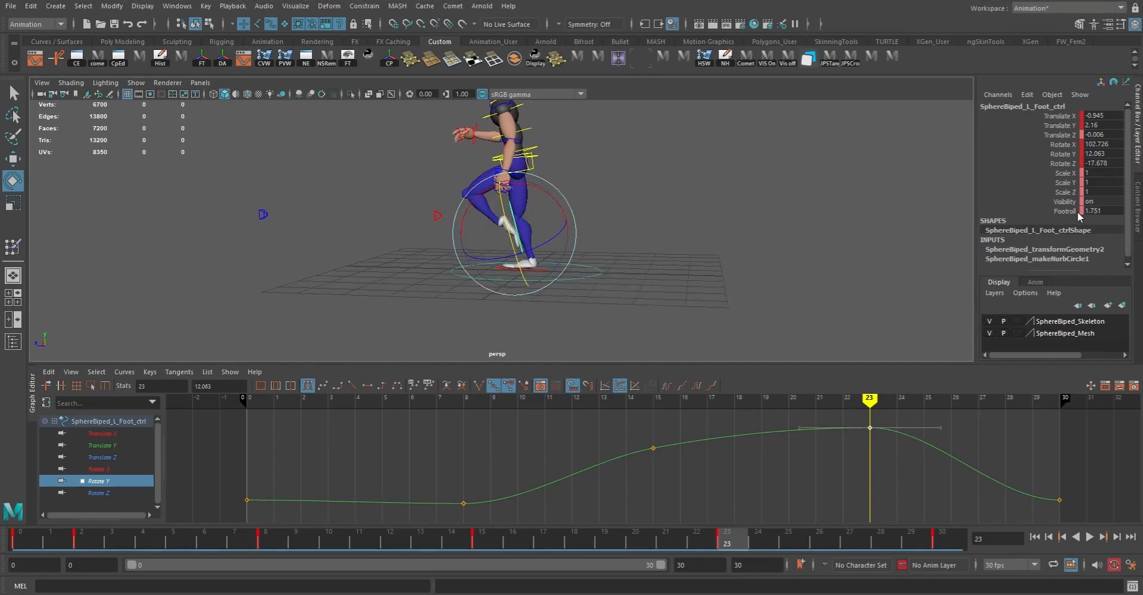
{"action": "double_click", "coordinate": [1095, 211]}
{"action": "type", "text": "0"}
- Scrub and play the run cycle while viewing the left leg's motion from both sides
{"action": "left_click_drag", "start_coordinate": [23, 533], "coordinate": [727, 537]}
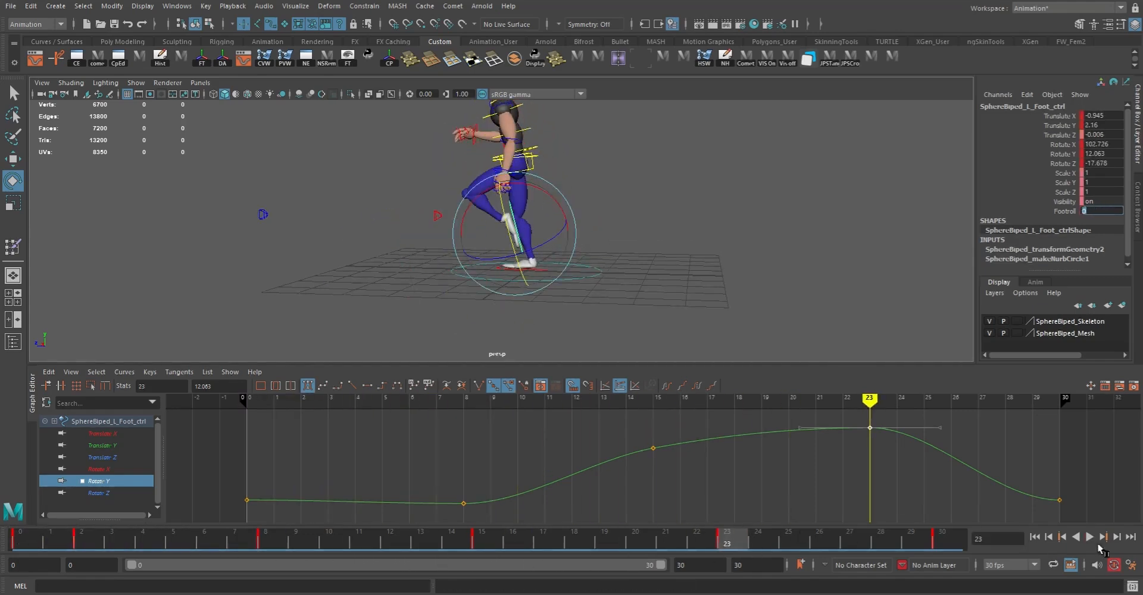
{"action": "left_click", "coordinate": [1091, 538]}
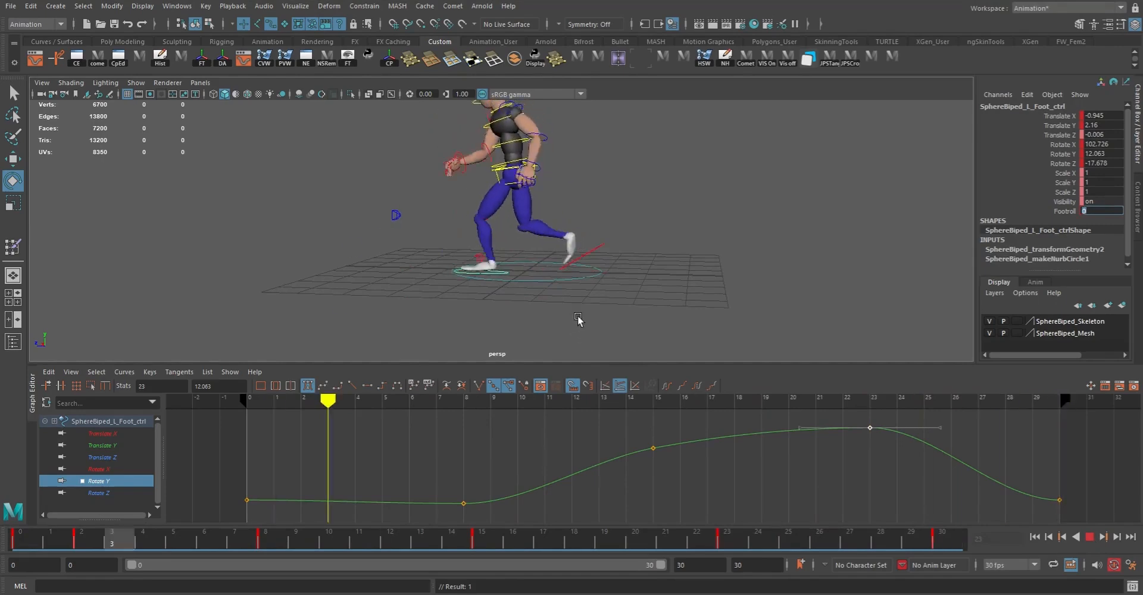
{"action": "left_click_drag", "start_coordinate": [500, 284], "coordinate": [781, 291], "text": "alt"}
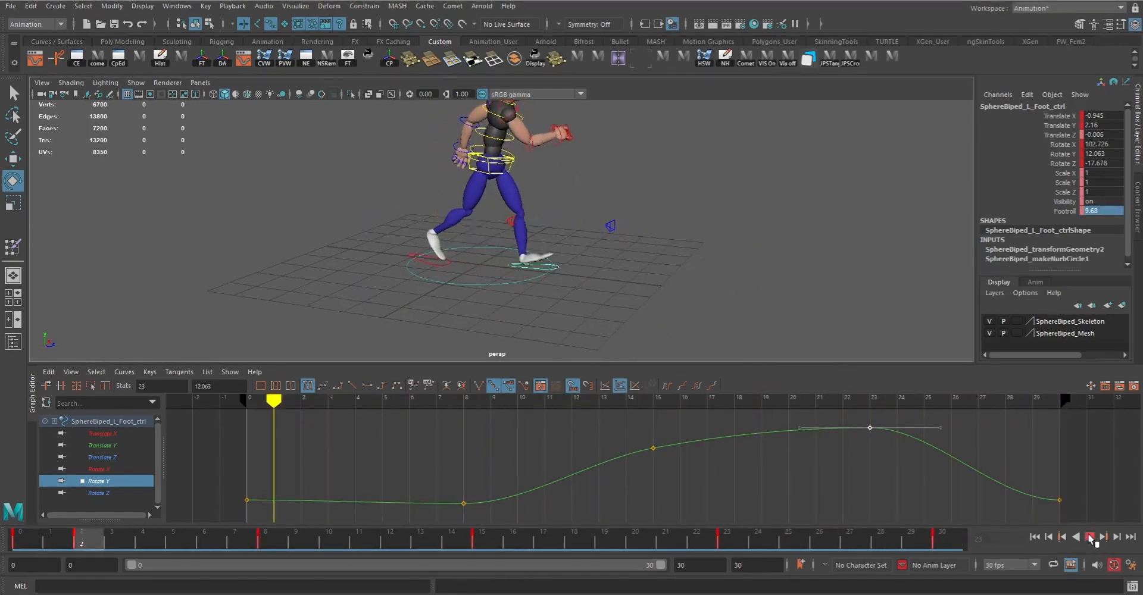
{"action": "key", "text": "Escape"}
- Show the left foot pole vector control's Follow Foot curve in the Graph Editor
{"action": "key", "text": "q"}
{"action": "left_click_drag", "start_coordinate": [622, 252], "coordinate": [623, 254]}
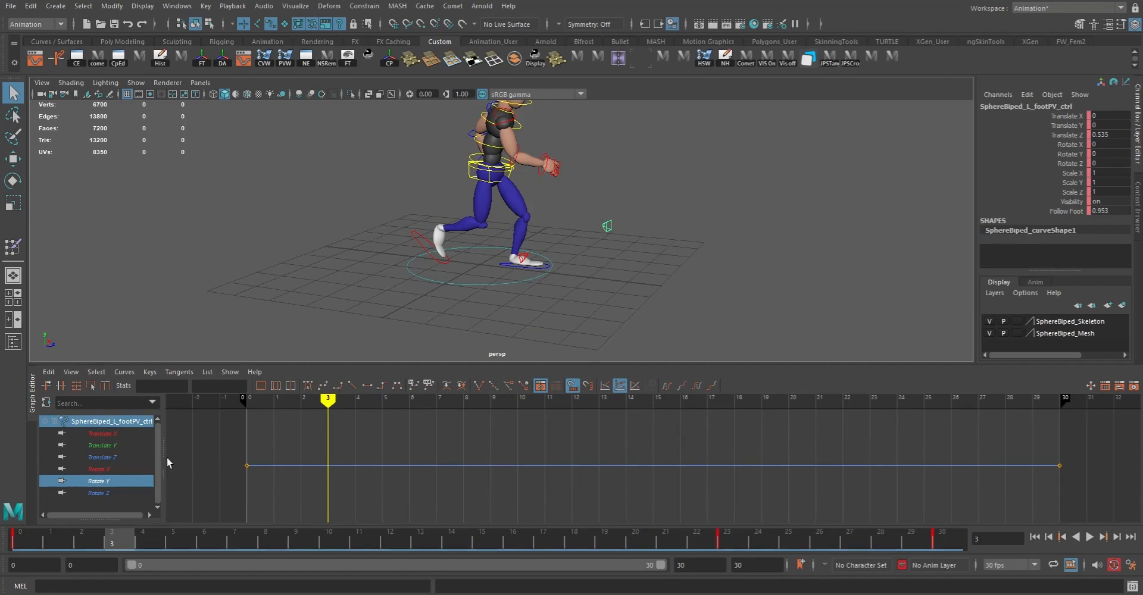
{"action": "left_click", "coordinate": [235, 372]}
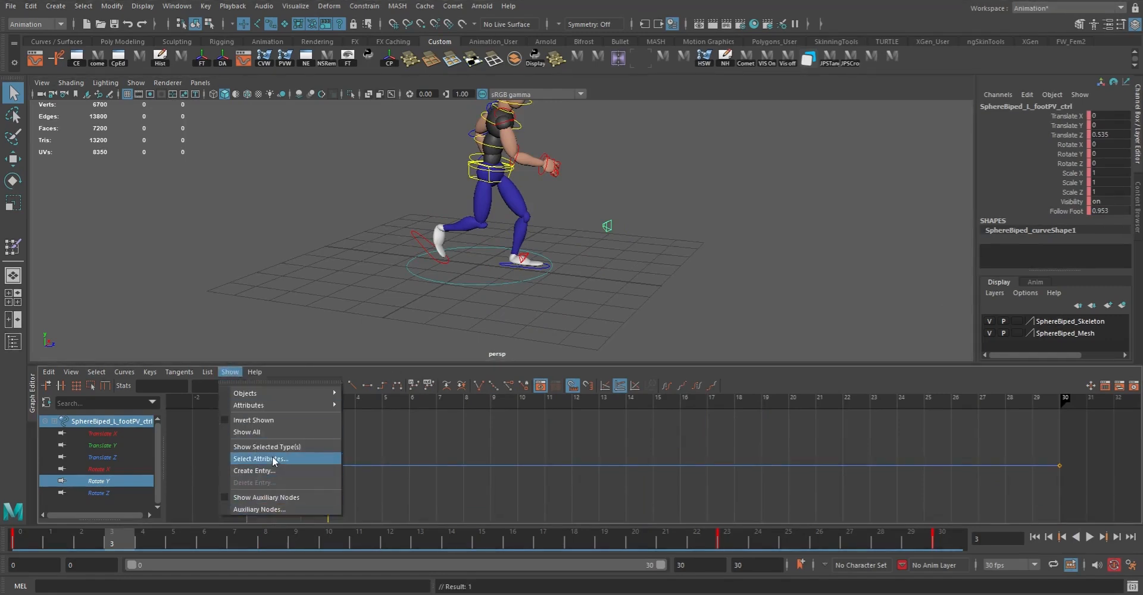
{"action": "left_click", "coordinate": [324, 469]}
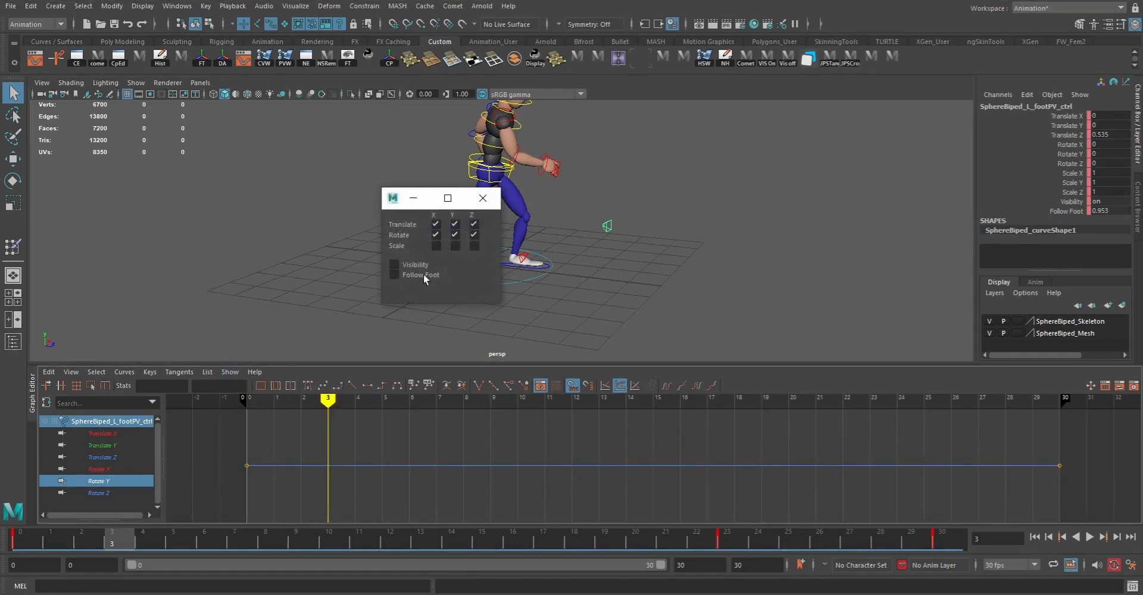
{"action": "left_click", "coordinate": [394, 275]}
{"action": "left_click", "coordinate": [482, 197]}
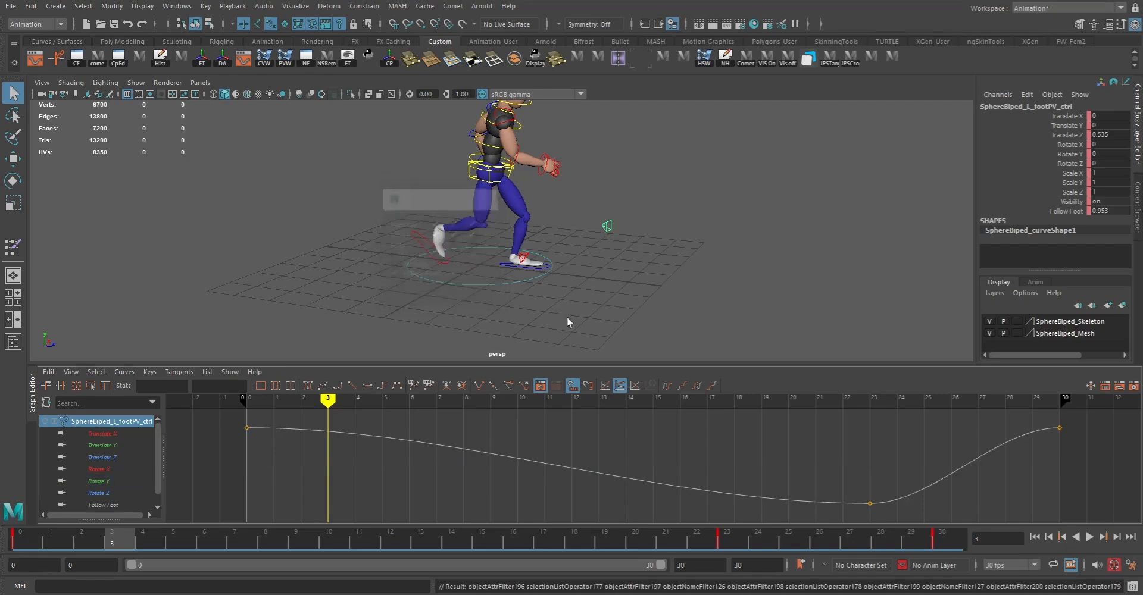
- Set the left pole vector control's Follow Foot keys at frames 0 and 30 to 0
{"action": "left_click_drag", "start_coordinate": [220, 418], "coordinate": [612, 468]}
{"action": "left_click_drag", "start_coordinate": [821, 466], "coordinate": [916, 526]}
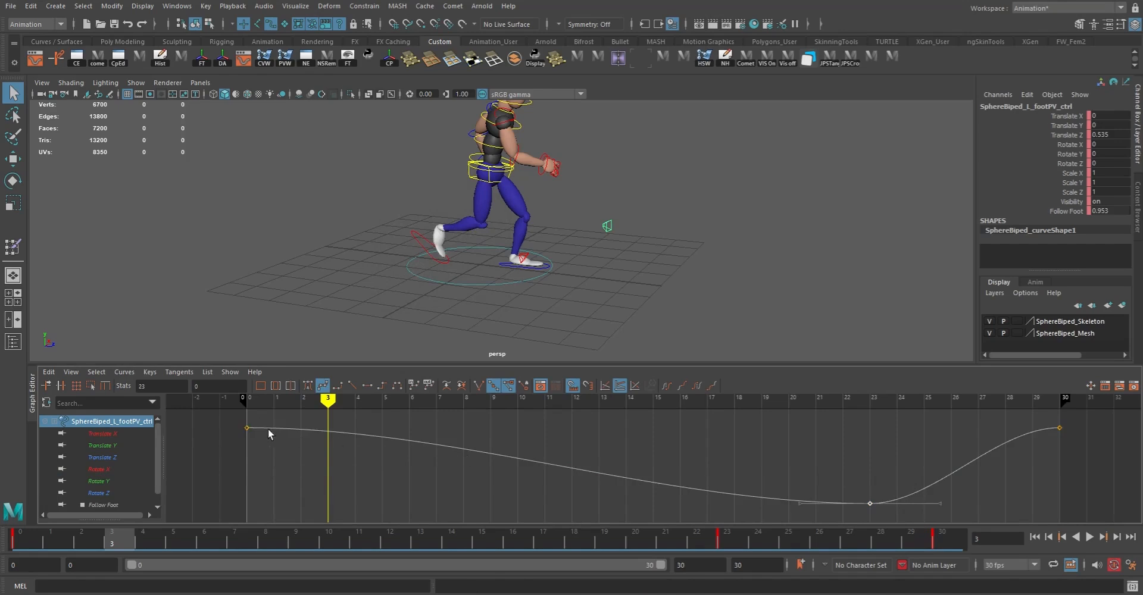
{"action": "left_click_drag", "start_coordinate": [214, 419], "coordinate": [1092, 464]}
{"action": "type", "text": "0"}
{"action": "key", "text": "Return"}
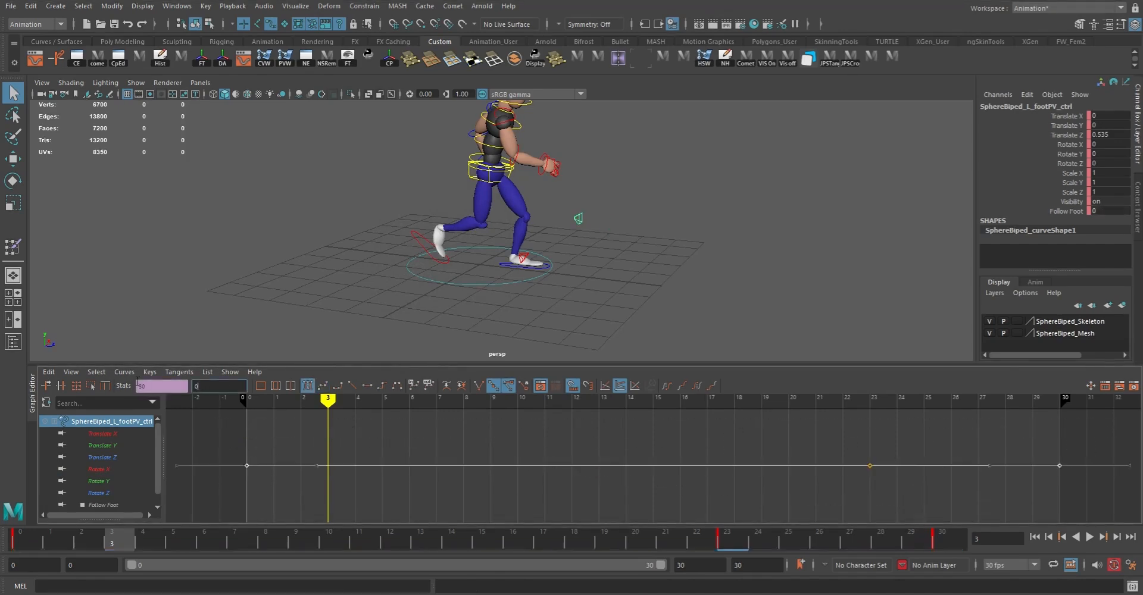
- At frame 3, move the left pole vector control forward to about 9.737 in Translate Z and key it
{"action": "left_click", "coordinate": [564, 208]}
{"action": "key", "text": "w"}
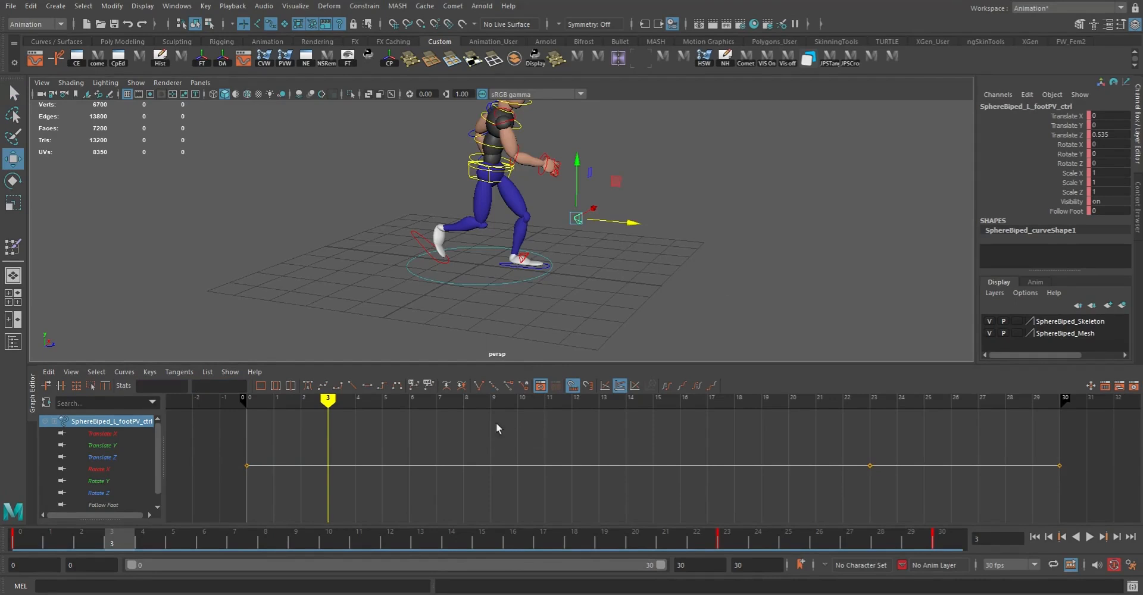
{"action": "left_click_drag", "start_coordinate": [637, 225], "coordinate": [786, 243]}
{"action": "key", "text": "s"}
{"action": "left_click_drag", "start_coordinate": [749, 273], "coordinate": [682, 276], "text": "alt"}
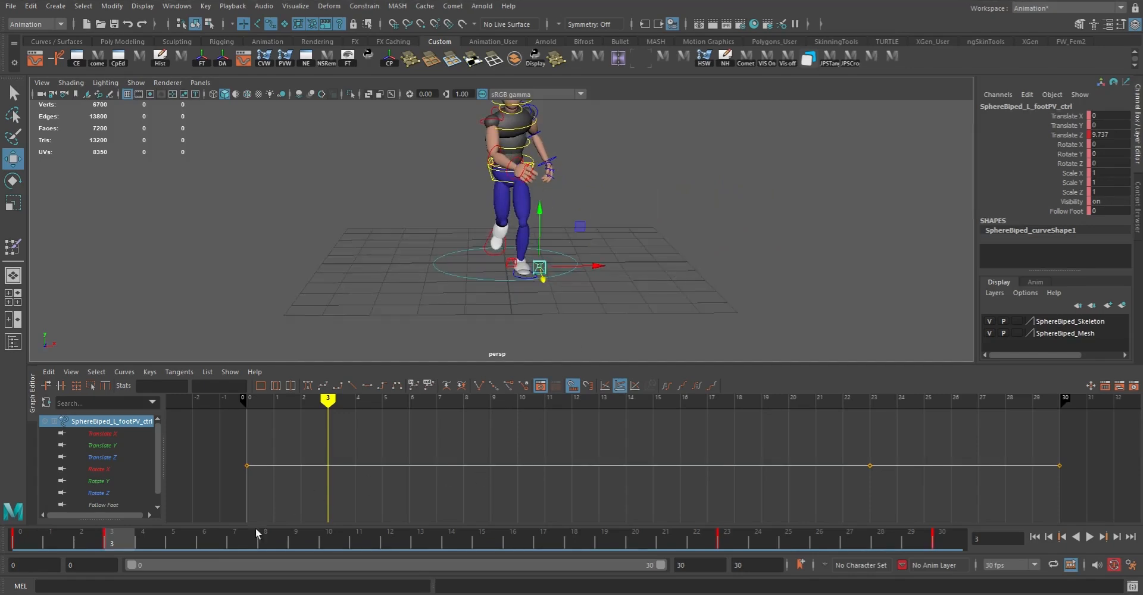
- Move the left pole vector control to about 5.897 in Translate Z at frame 0 and key the same pose at frame 30
{"action": "double_click", "coordinate": [33, 537]}
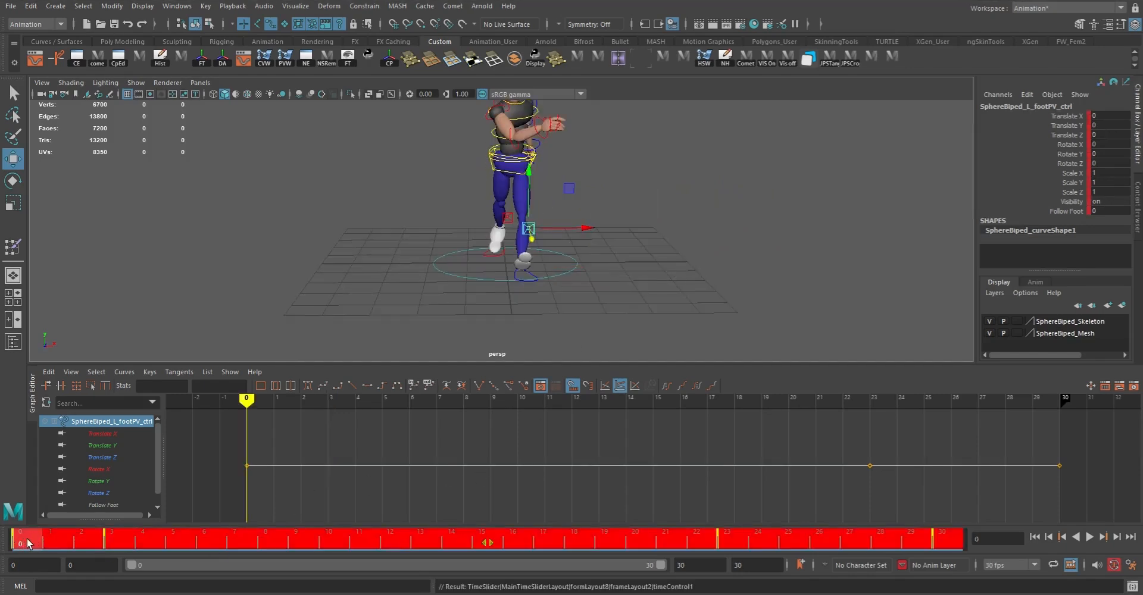
{"action": "left_click", "coordinate": [170, 540]}
{"action": "left_click", "coordinate": [31, 542]}
{"action": "left_click_drag", "start_coordinate": [387, 316], "coordinate": [478, 309], "text": "alt"}
{"action": "left_click_drag", "start_coordinate": [619, 218], "coordinate": [712, 220]}
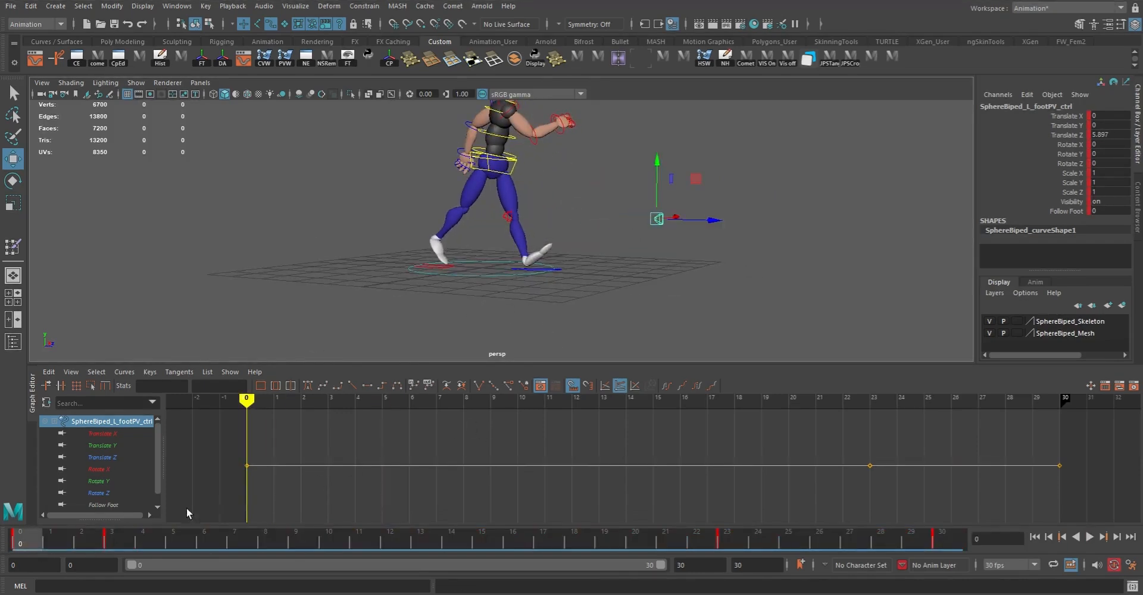
{"action": "left_click", "coordinate": [948, 539]}
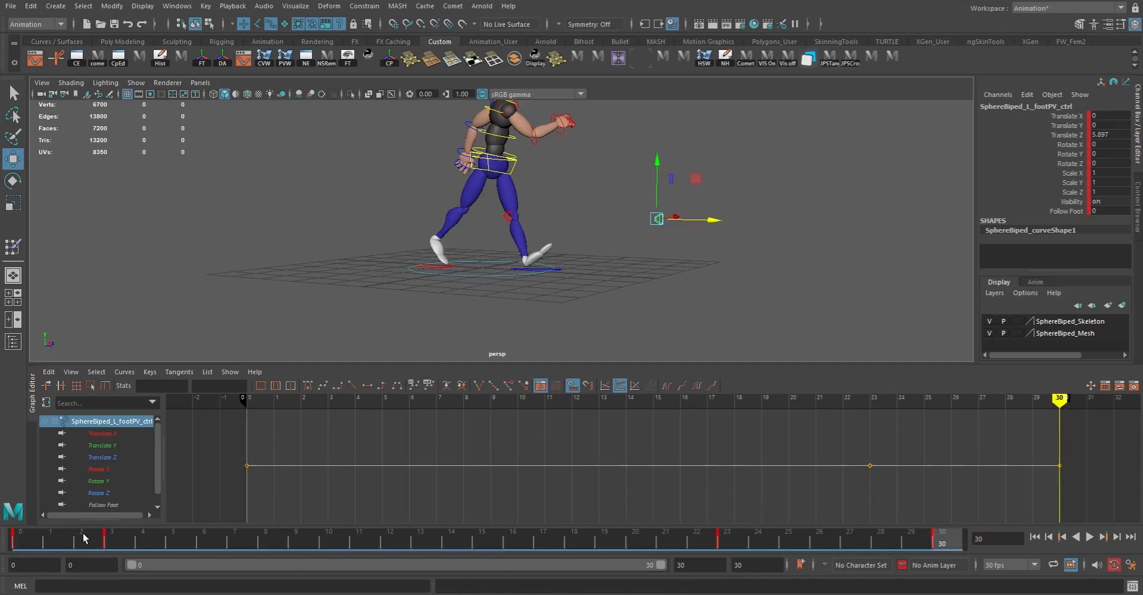
- Delete the left pole vector control's in-between keys at frames 3 and 23
{"action": "left_click_drag", "start_coordinate": [83, 538], "coordinate": [792, 538], "text": "shift"}
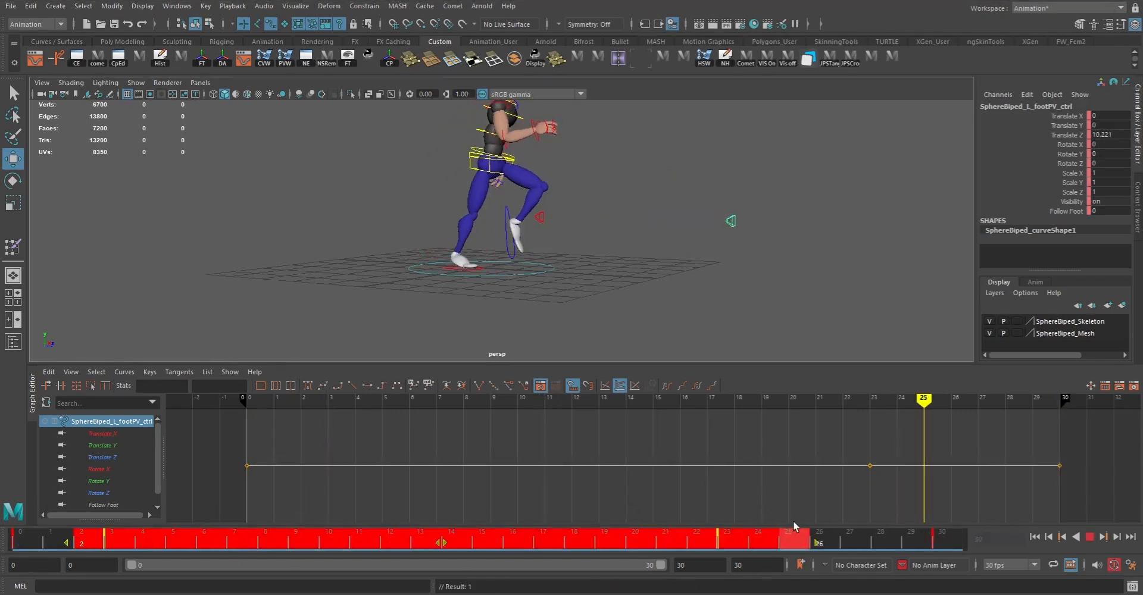
{"action": "right_click", "coordinate": [773, 539]}
{"action": "left_click", "coordinate": [812, 352]}
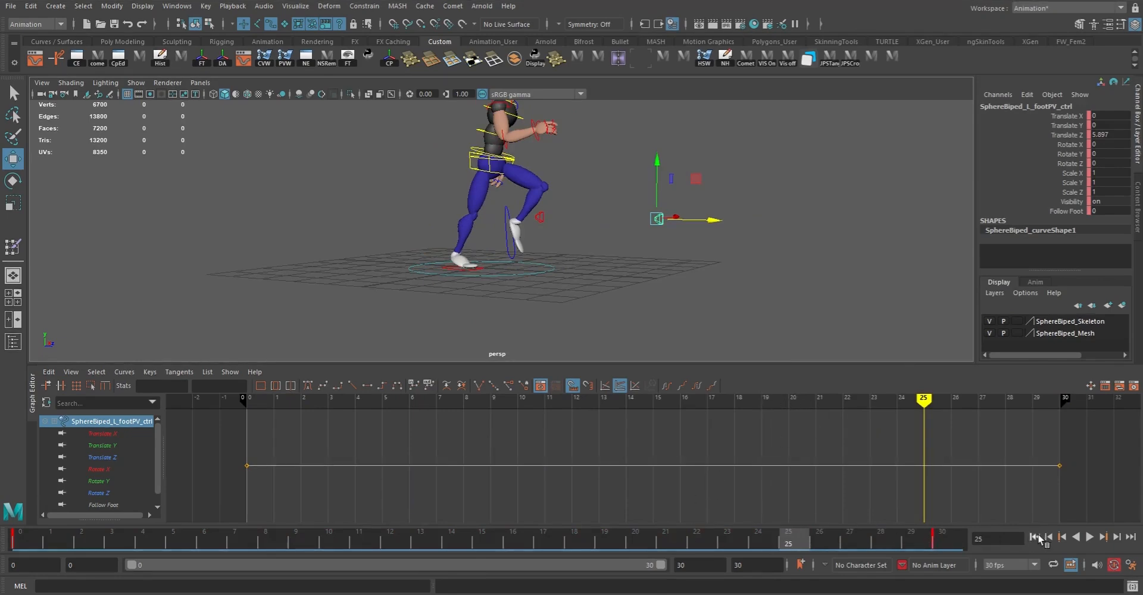
- Play the run cycle from the first frame and check the left knee's direction from several angles
{"action": "left_click", "coordinate": [1036, 537]}
{"action": "left_click", "coordinate": [1089, 537]}
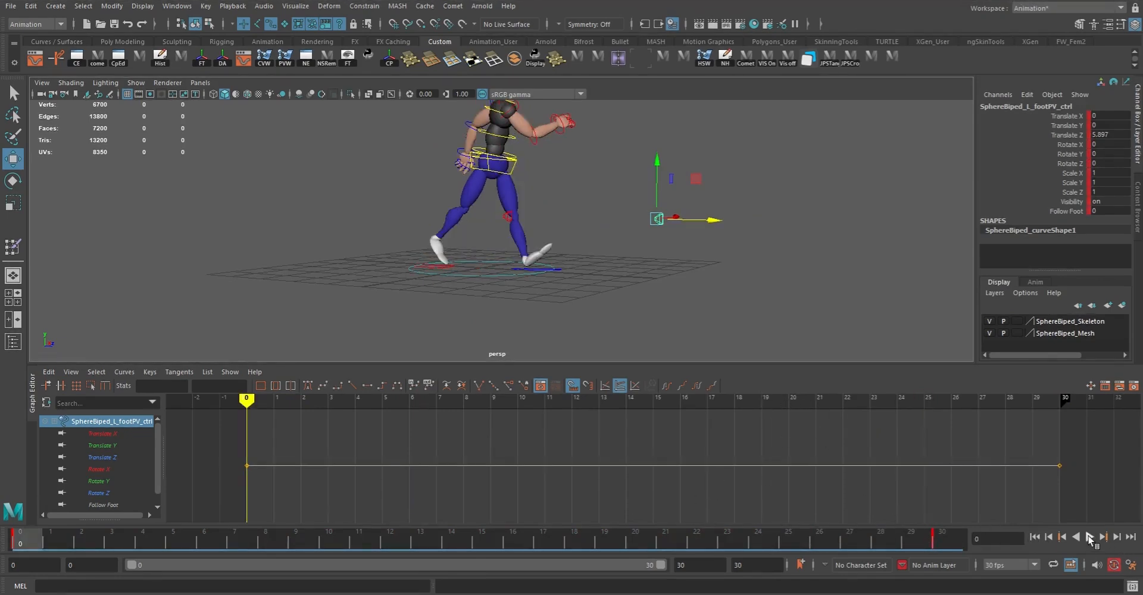
{"action": "left_click_drag", "start_coordinate": [789, 274], "coordinate": [702, 247], "text": "alt"}
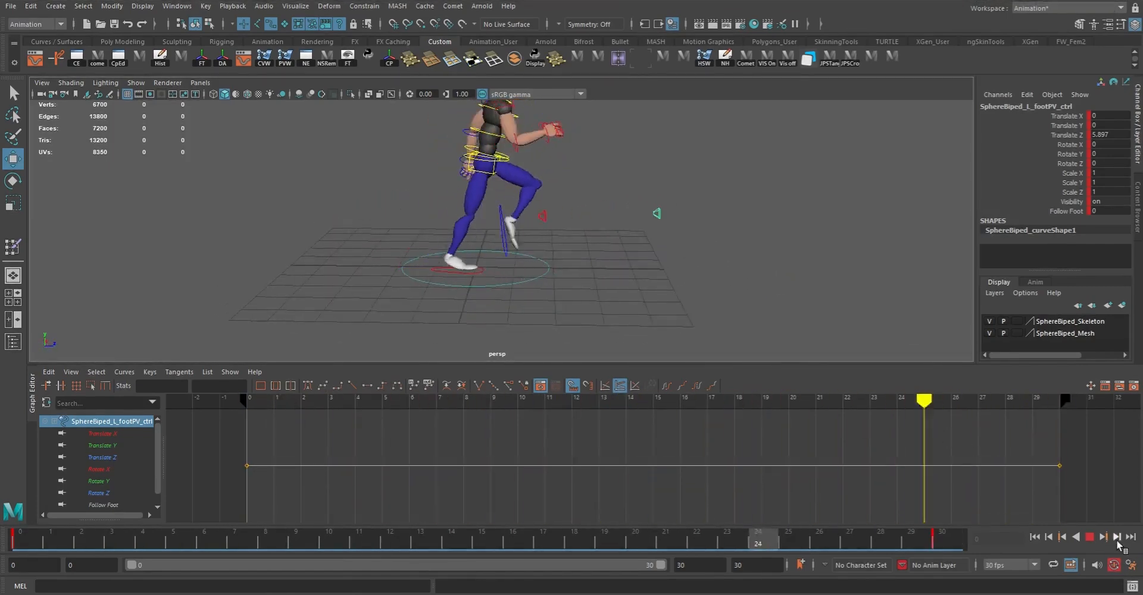
{"action": "left_click", "coordinate": [1090, 538]}
- Delete the right foot control's Translate Z keys at frames 8 and 23
{"action": "key", "text": "q"}
{"action": "left_click", "coordinate": [531, 273]}
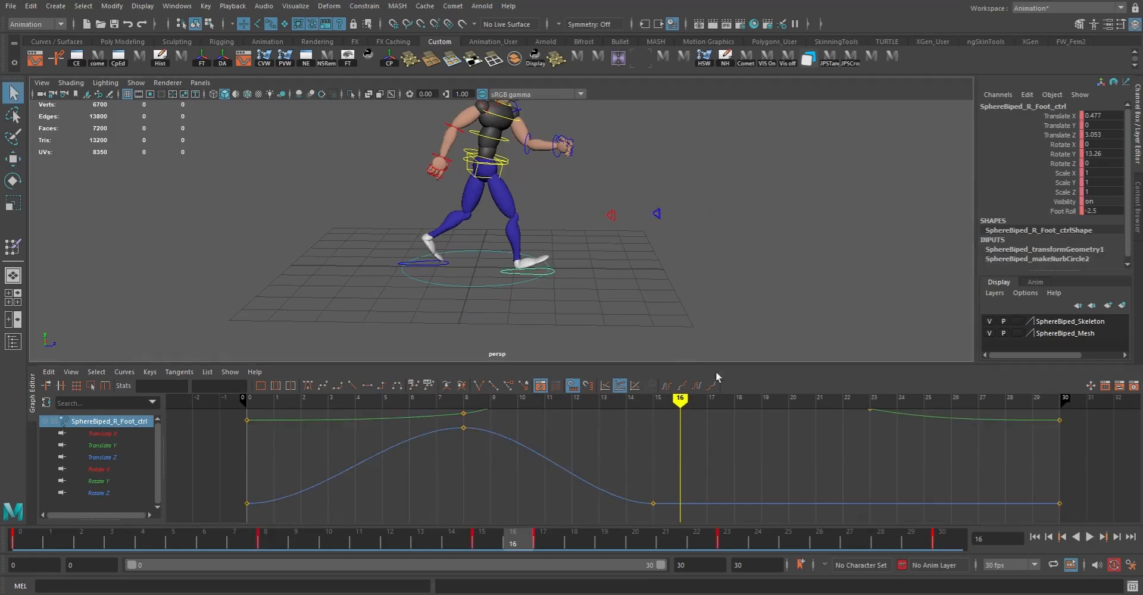
{"action": "left_click", "coordinate": [108, 458]}
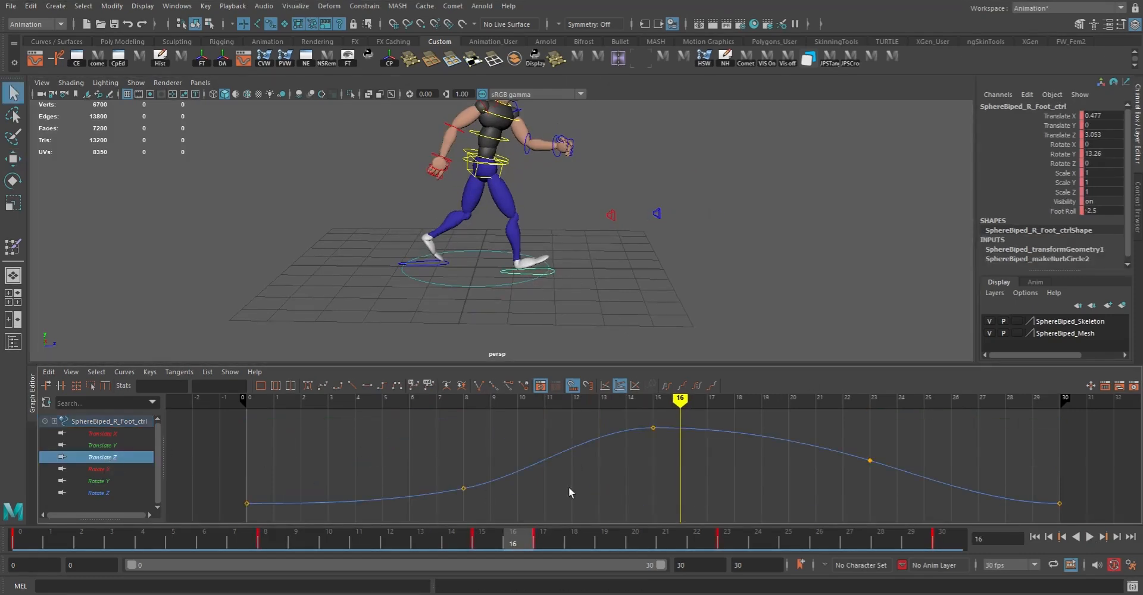
{"action": "left_click_drag", "start_coordinate": [397, 462], "coordinate": [512, 509]}
{"action": "left_click_drag", "start_coordinate": [803, 427], "coordinate": [922, 501], "text": "shift"}
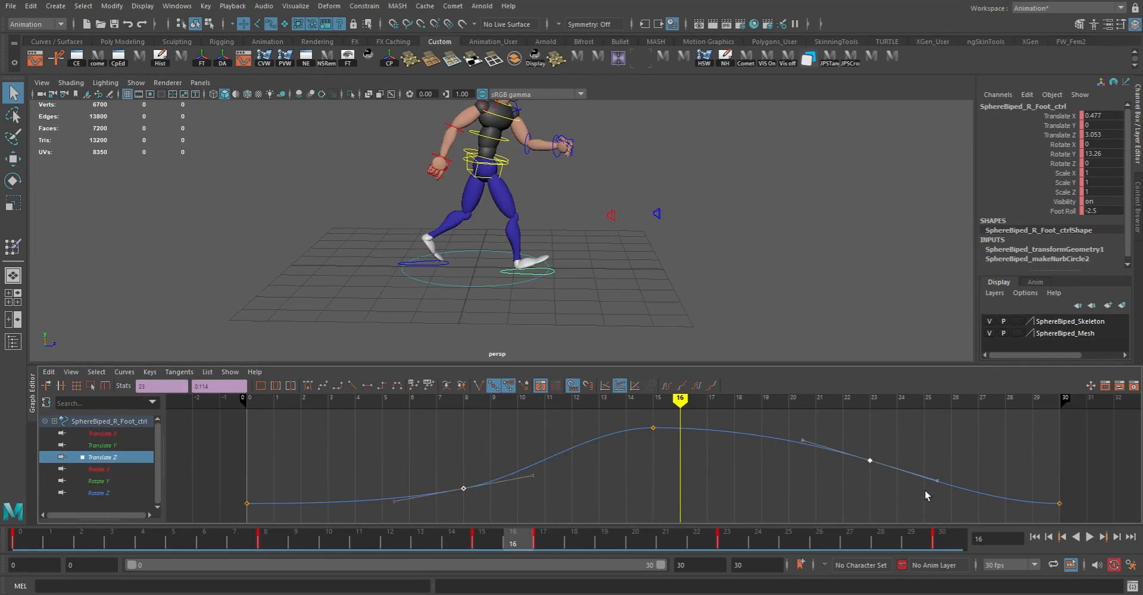
{"action": "key", "text": "Delete"}
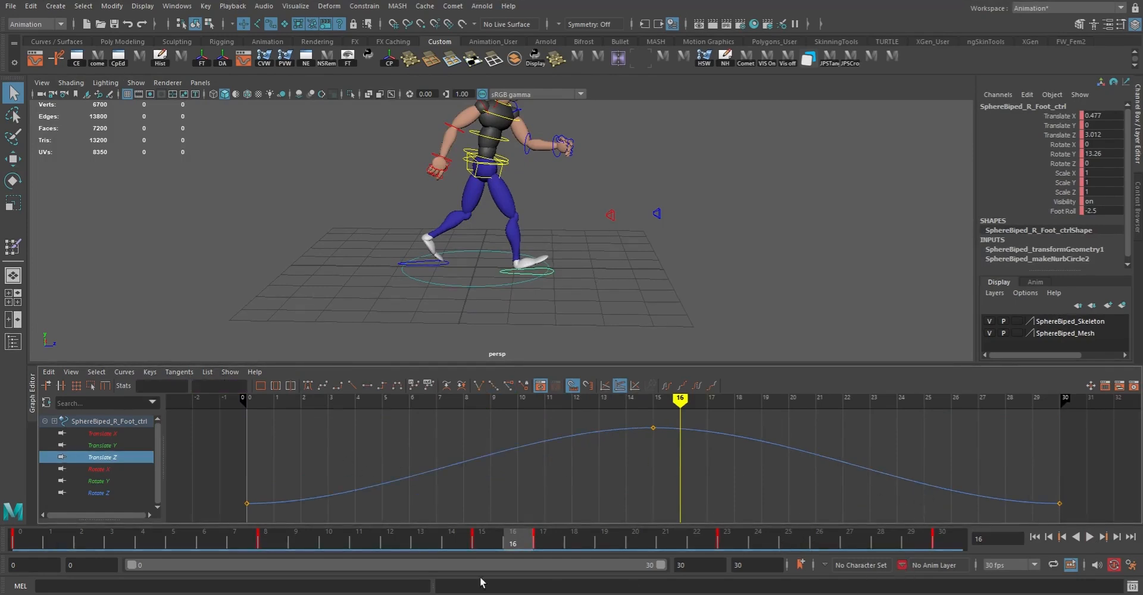
- Set Follow Foot to 0 on the right pole vector control at frame 0
{"action": "left_click_drag", "start_coordinate": [46, 540], "coordinate": [512, 568]}
{"action": "left_click_drag", "start_coordinate": [595, 193], "coordinate": [605, 309]}
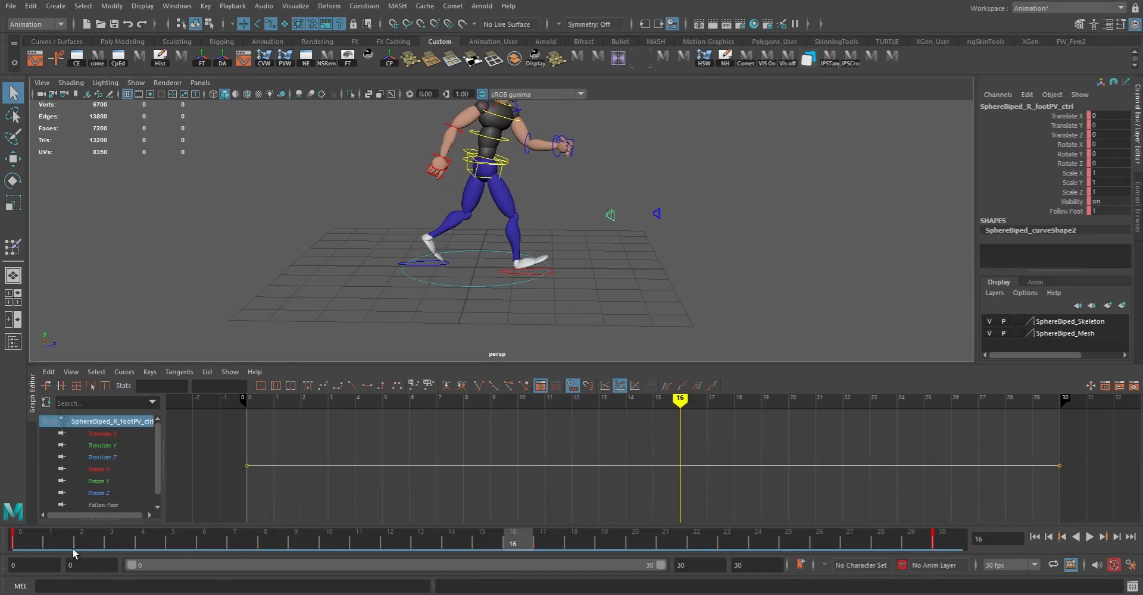
{"action": "left_click", "coordinate": [38, 542]}
{"action": "left_click", "coordinate": [1053, 210]}
{"action": "middle_click_drag", "start_coordinate": [700, 243], "coordinate": [556, 246]}
- Move the right pole vector control to about 6.281 in Translate Z at frame 0 and key the same pose at frame 30
{"action": "key", "text": "w"}
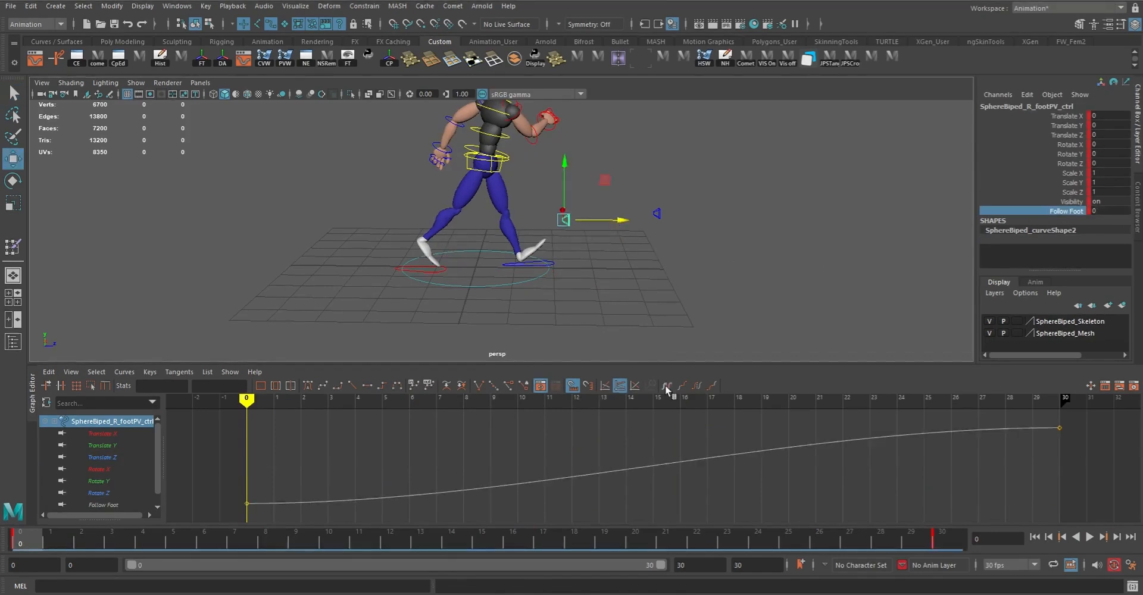
{"action": "left_click_drag", "start_coordinate": [622, 223], "coordinate": [724, 230]}
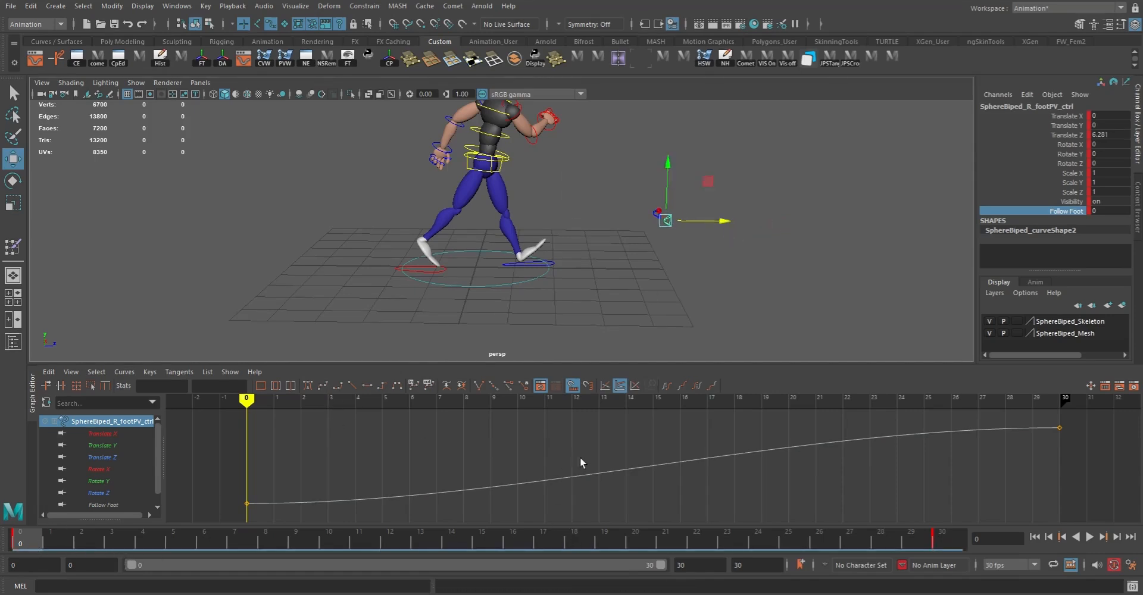
{"action": "left_click_drag", "start_coordinate": [1066, 115], "coordinate": [1065, 211]}
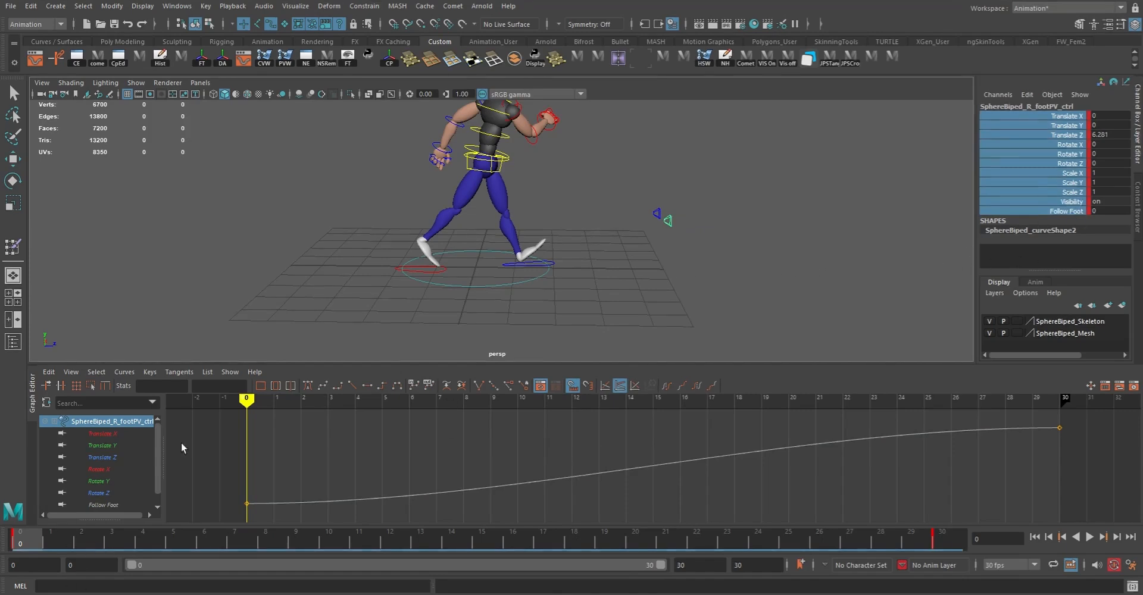
{"action": "left_click", "coordinate": [746, 298]}
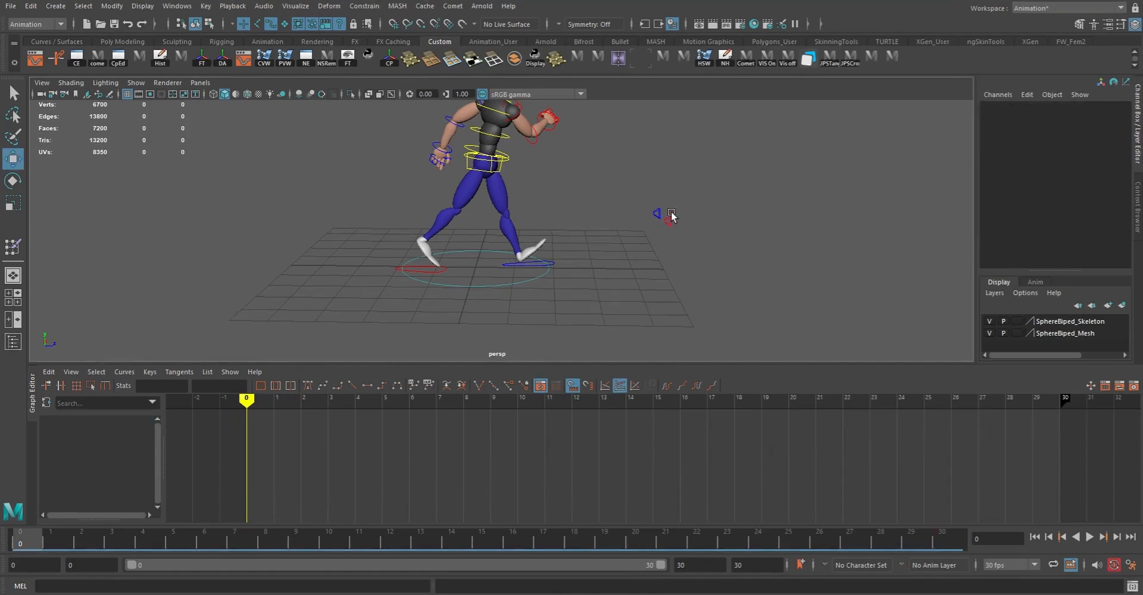
{"action": "left_click", "coordinate": [670, 218]}
{"action": "left_click", "coordinate": [940, 541]}
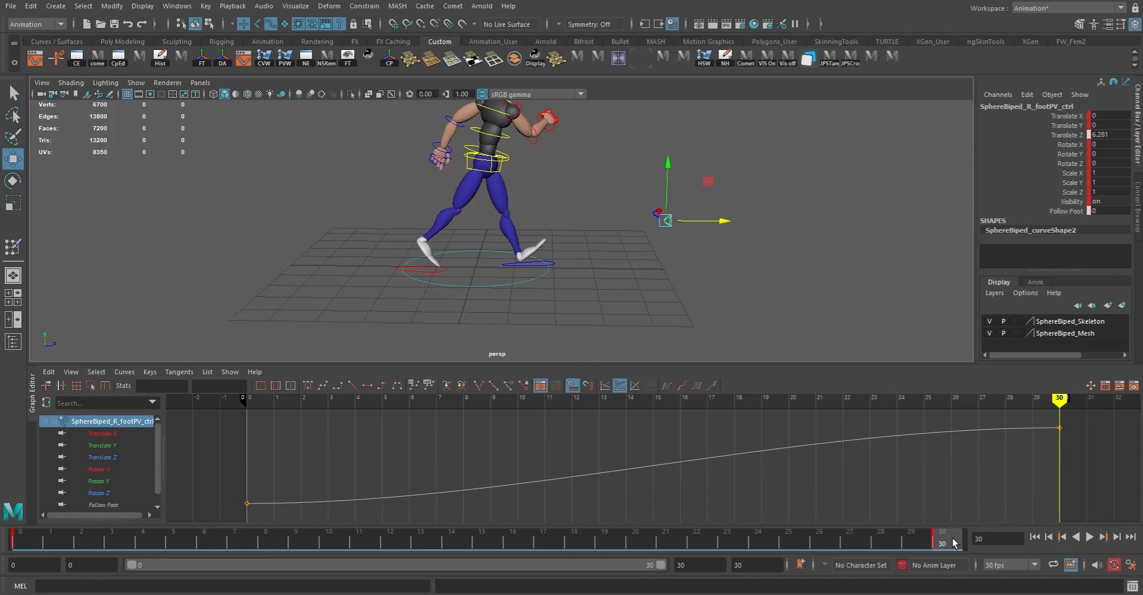
- Play the run cycle from the first frame and check the right knee's direction from several angles
{"action": "left_click", "coordinate": [1034, 537]}
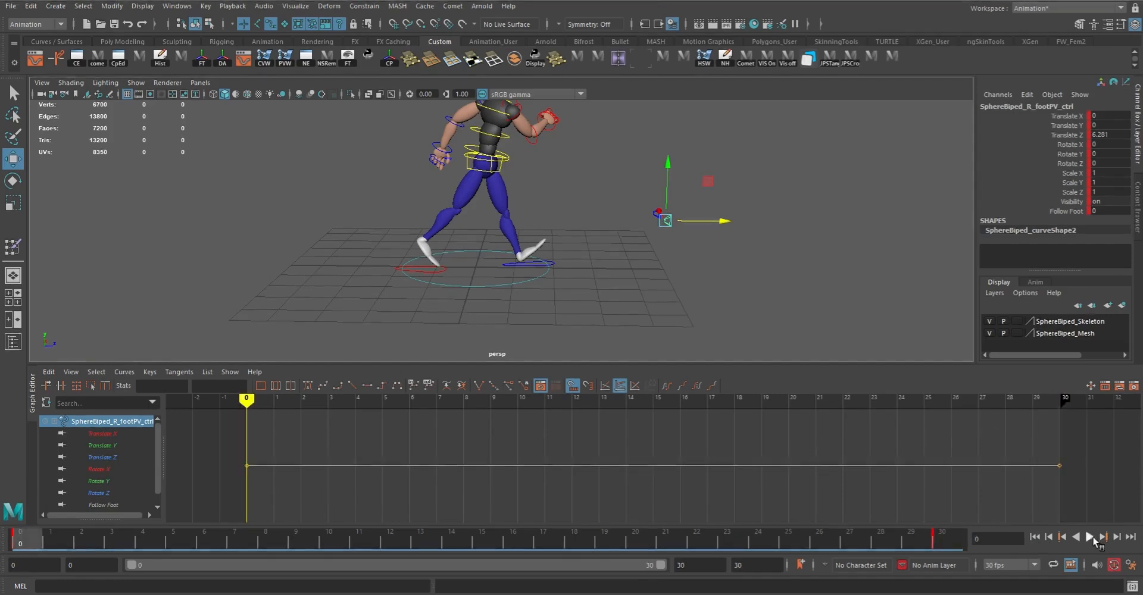
{"action": "left_click", "coordinate": [1095, 537]}
{"action": "left_click_drag", "start_coordinate": [626, 313], "coordinate": [546, 316], "text": "alt"}
{"action": "right_click_drag", "start_coordinate": [605, 314], "coordinate": [544, 259], "text": "alt"}
{"action": "middle_click_drag", "start_coordinate": [554, 274], "coordinate": [564, 301], "text": "alt"}
{"action": "left_click_drag", "start_coordinate": [568, 302], "coordinate": [686, 292], "text": "alt"}
{"action": "right_click_drag", "start_coordinate": [590, 268], "coordinate": [631, 289], "text": "alt"}
{"action": "left_click_drag", "start_coordinate": [631, 289], "coordinate": [638, 270], "text": "alt"}
{"action": "middle_click_drag", "start_coordinate": [614, 262], "coordinate": [605, 281], "text": "alt"}
{"action": "right_click_drag", "start_coordinate": [576, 280], "coordinate": [589, 288], "text": "alt"}
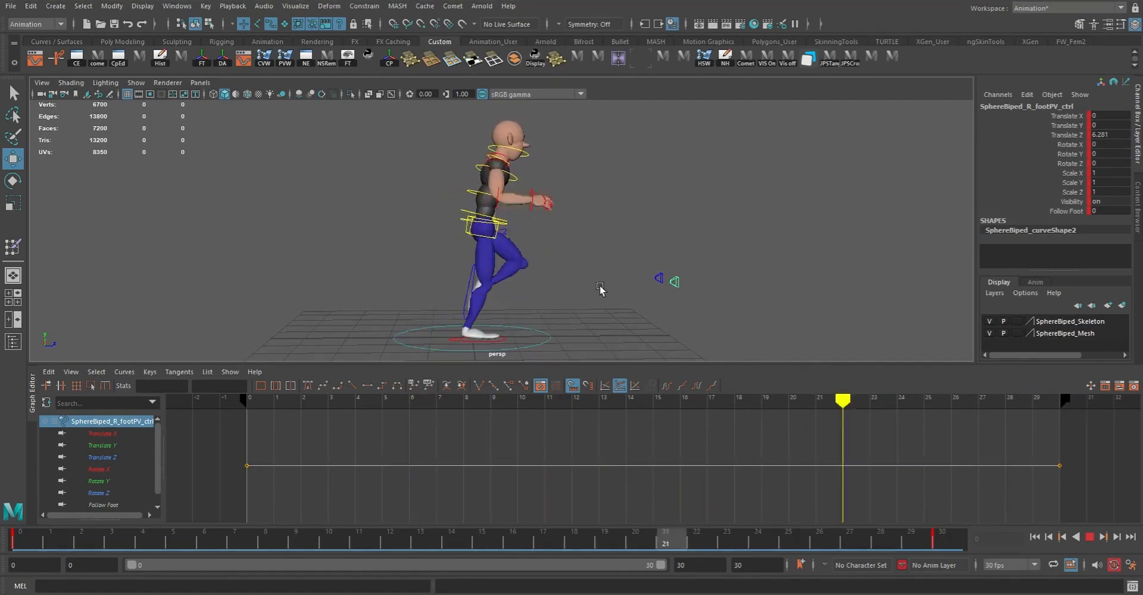
{"action": "left_click_drag", "start_coordinate": [600, 290], "coordinate": [276, 273], "text": "alt"}
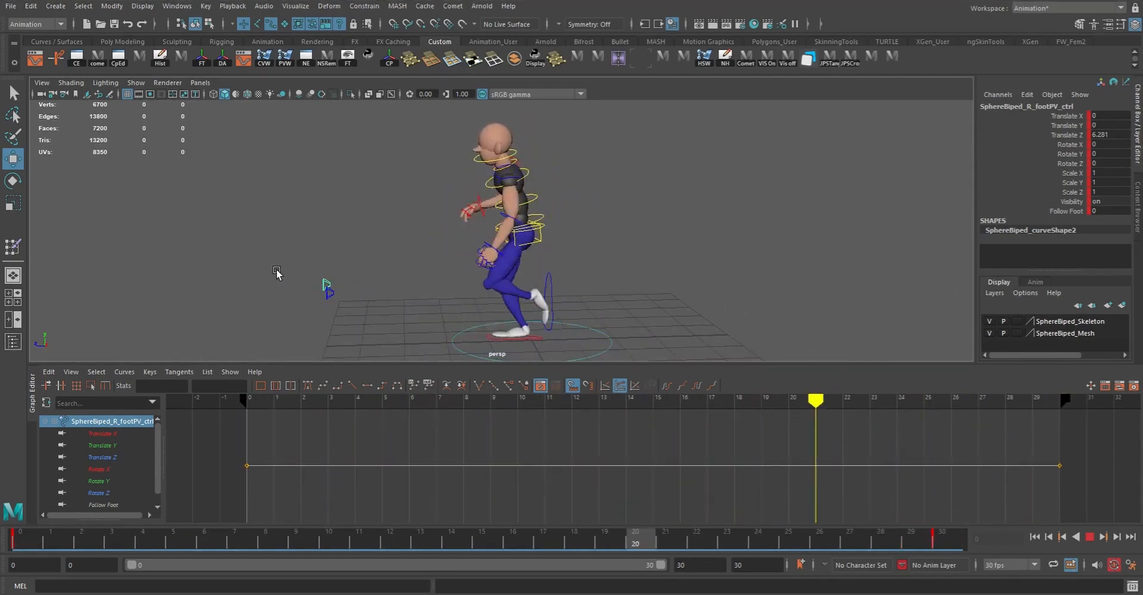
{"action": "left_click_drag", "start_coordinate": [352, 265], "coordinate": [666, 250], "text": "alt"}
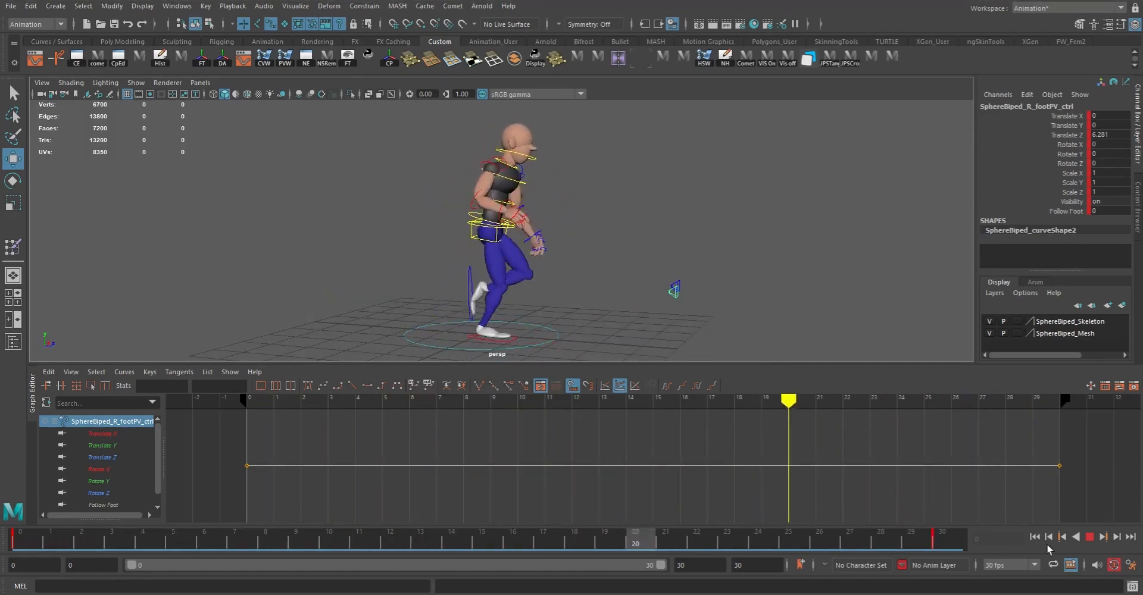
{"action": "key", "text": "q"}
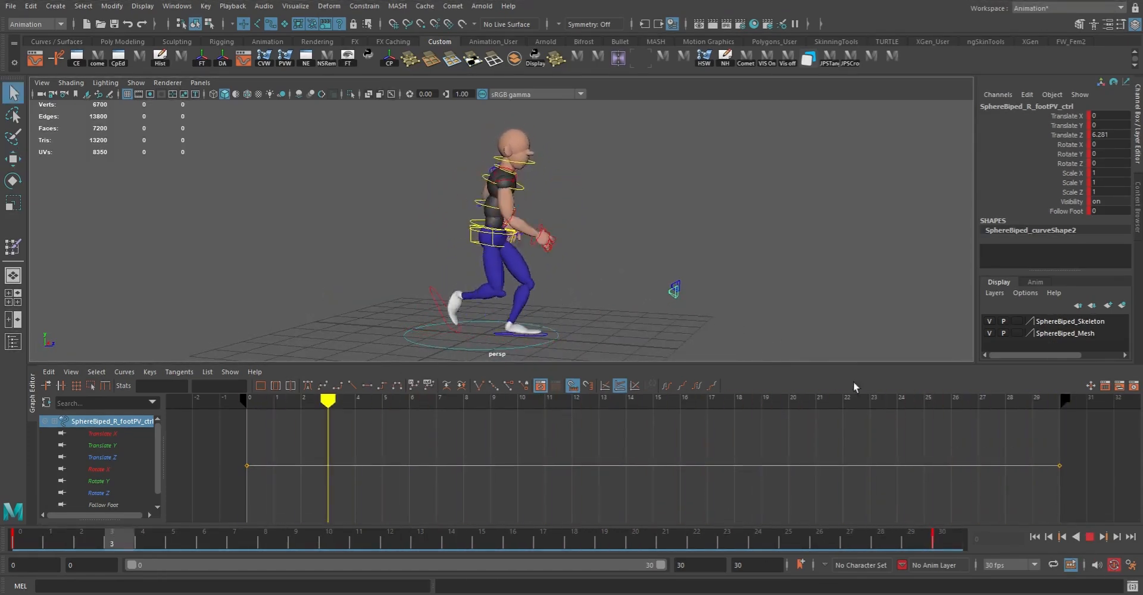
{"action": "left_click", "coordinate": [1091, 539]}
- Delete the lowest spine control's Rotate Y keys at frames 8 and 23
{"action": "left_click", "coordinate": [514, 216]}
{"action": "left_click_drag", "start_coordinate": [595, 270], "coordinate": [537, 272], "text": "alt"}
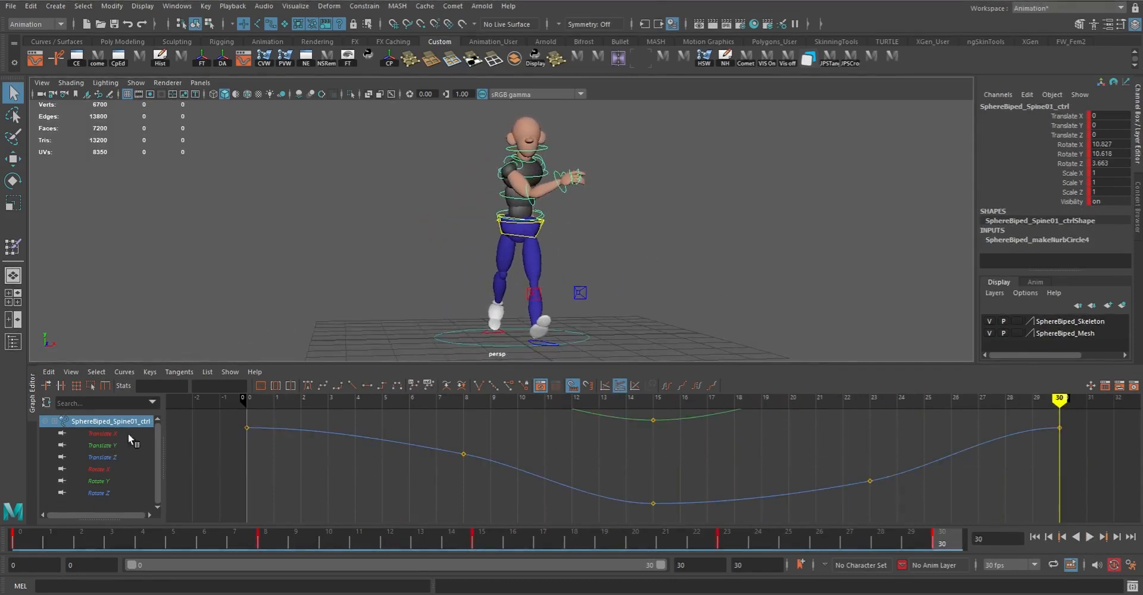
{"action": "key", "text": "e"}
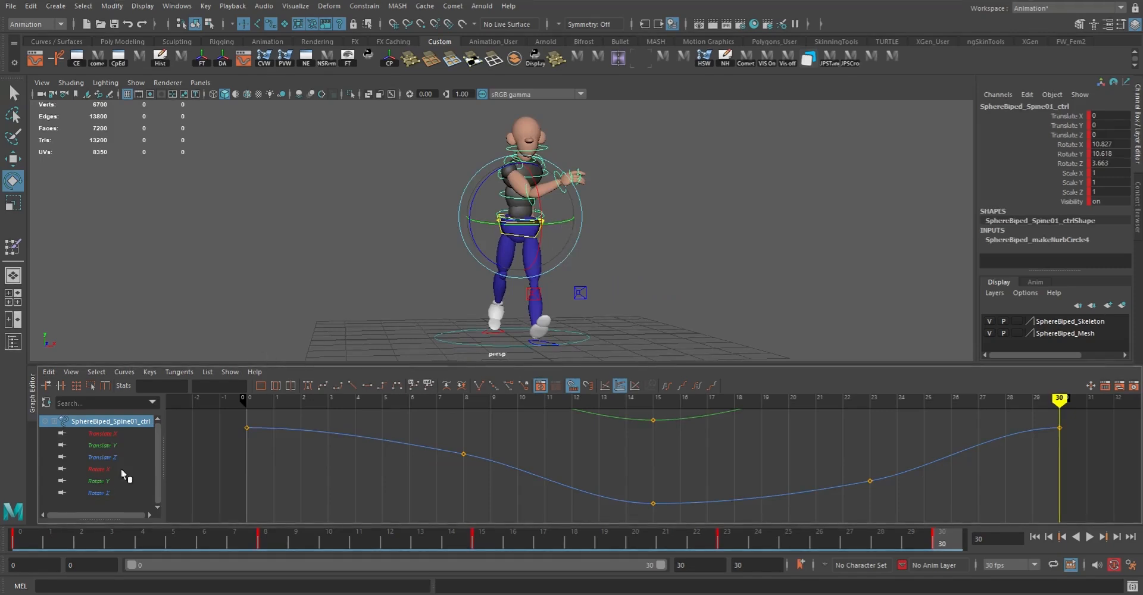
{"action": "left_click", "coordinate": [106, 478]}
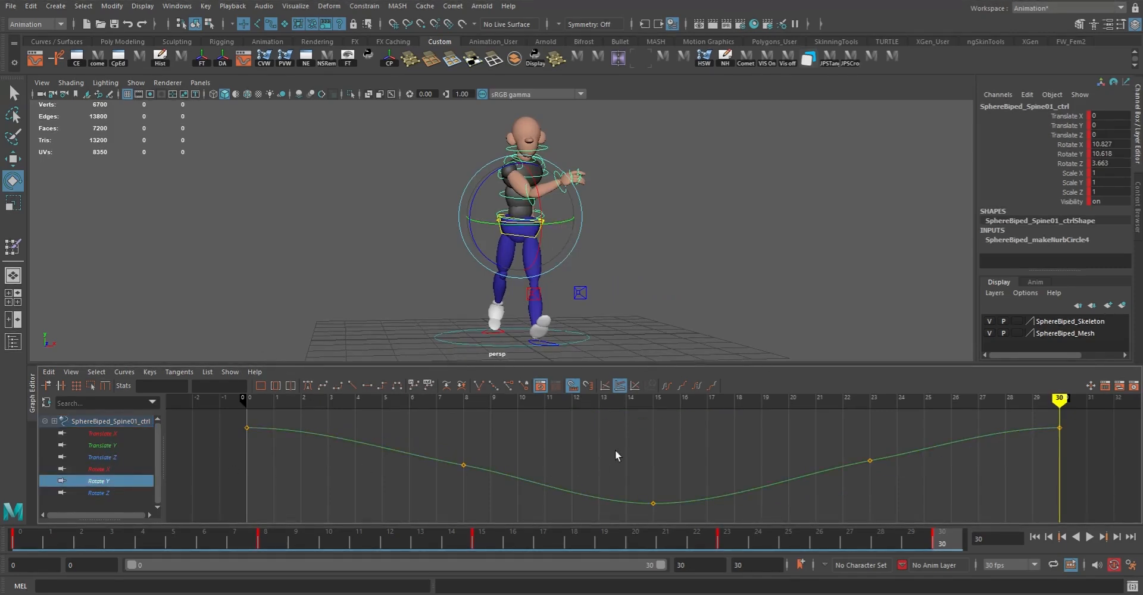
{"action": "left_click_drag", "start_coordinate": [431, 444], "coordinate": [474, 473]}
{"action": "left_click_drag", "start_coordinate": [887, 472], "coordinate": [890, 474], "text": "shift"}
{"action": "key", "text": "Delete"}
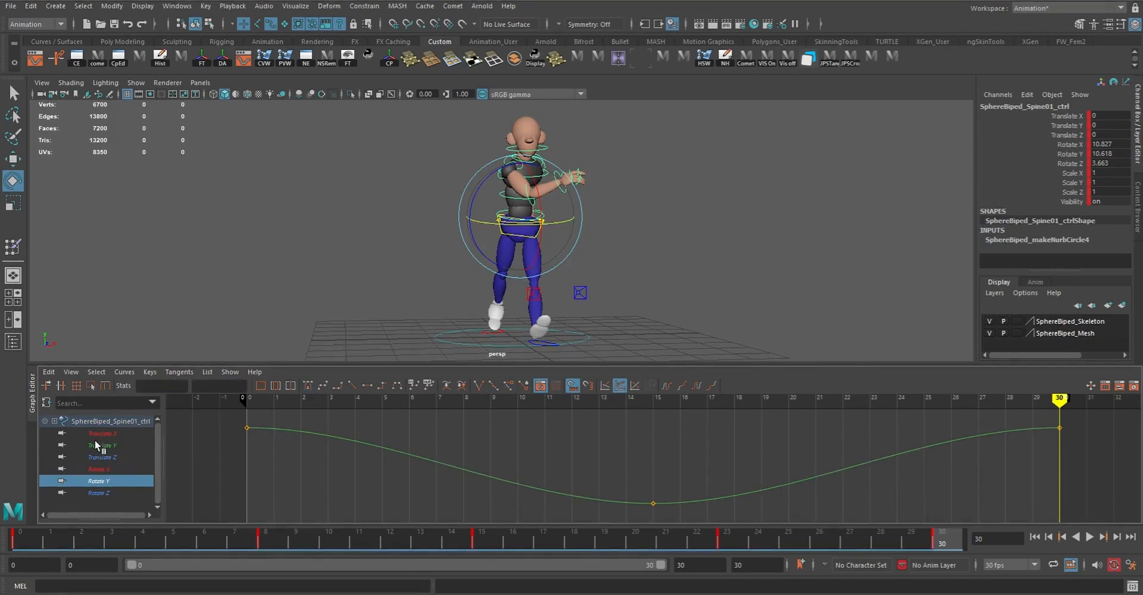
- Lower the lowest spine control's Rotate X key at frame 23 to about 3.786, matching the dip at frame 8
{"action": "left_click", "coordinate": [99, 469]}
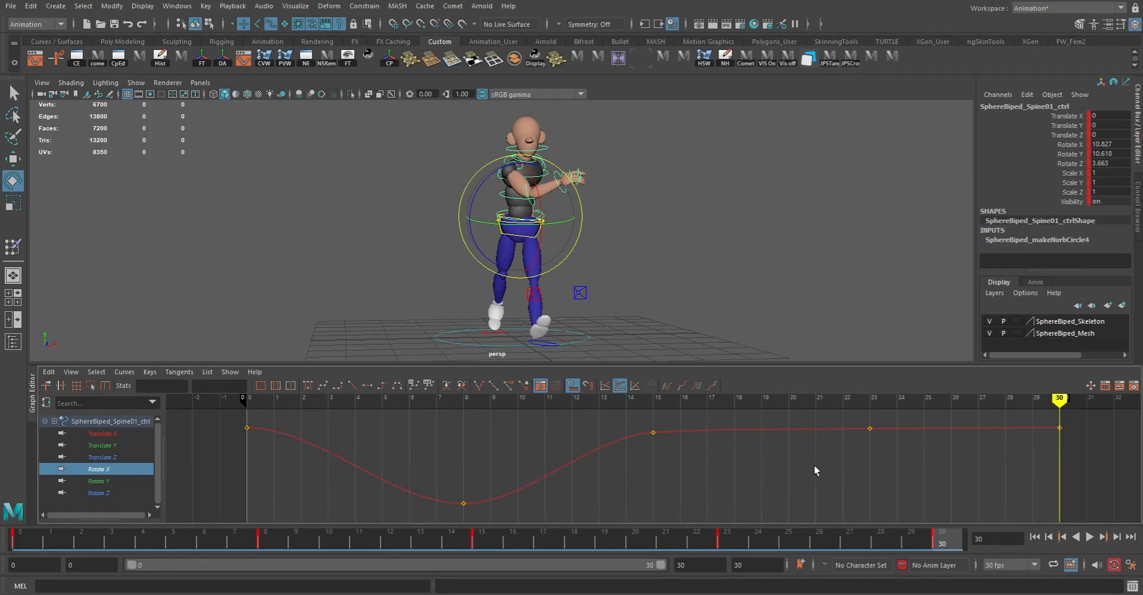
{"action": "left_click_drag", "start_coordinate": [892, 451], "coordinate": [894, 454]}
{"action": "middle_click_drag", "start_coordinate": [925, 467], "coordinate": [962, 547], "text": "shift"}
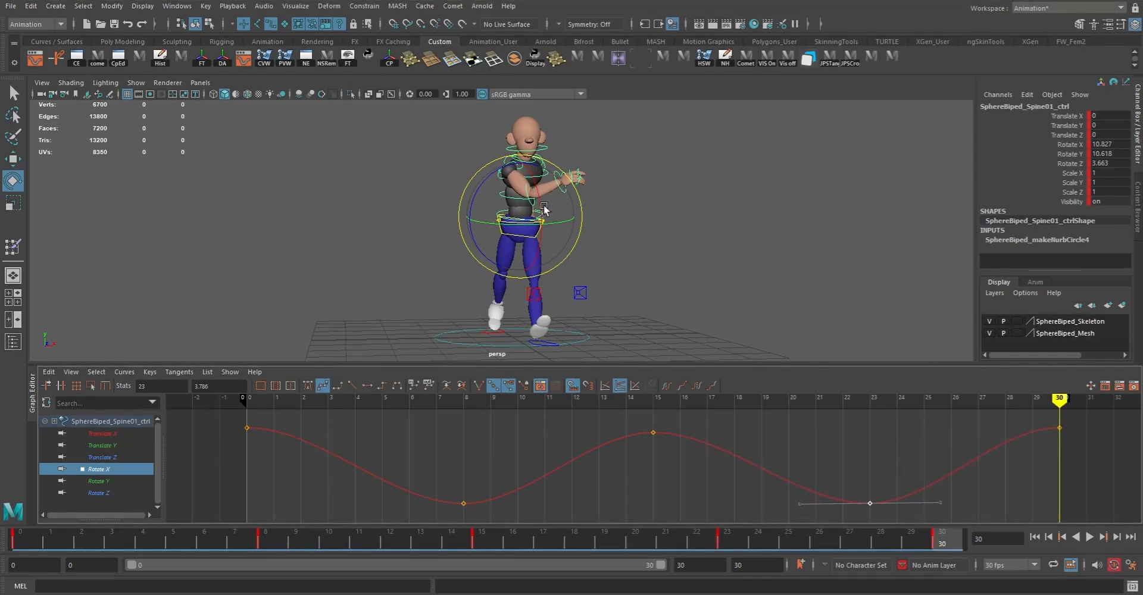
{"action": "left_click_drag", "start_coordinate": [23, 537], "coordinate": [36, 501]}
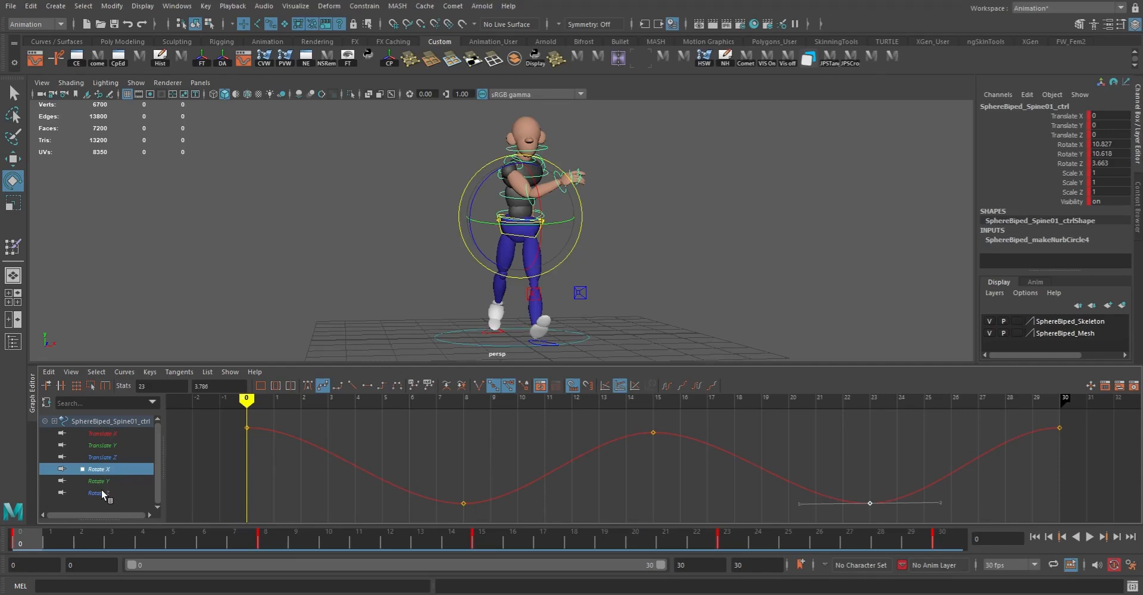
- Delete the lowest spine control's Rotate Z keys at frames 8 and 23
{"action": "left_click", "coordinate": [100, 492]}
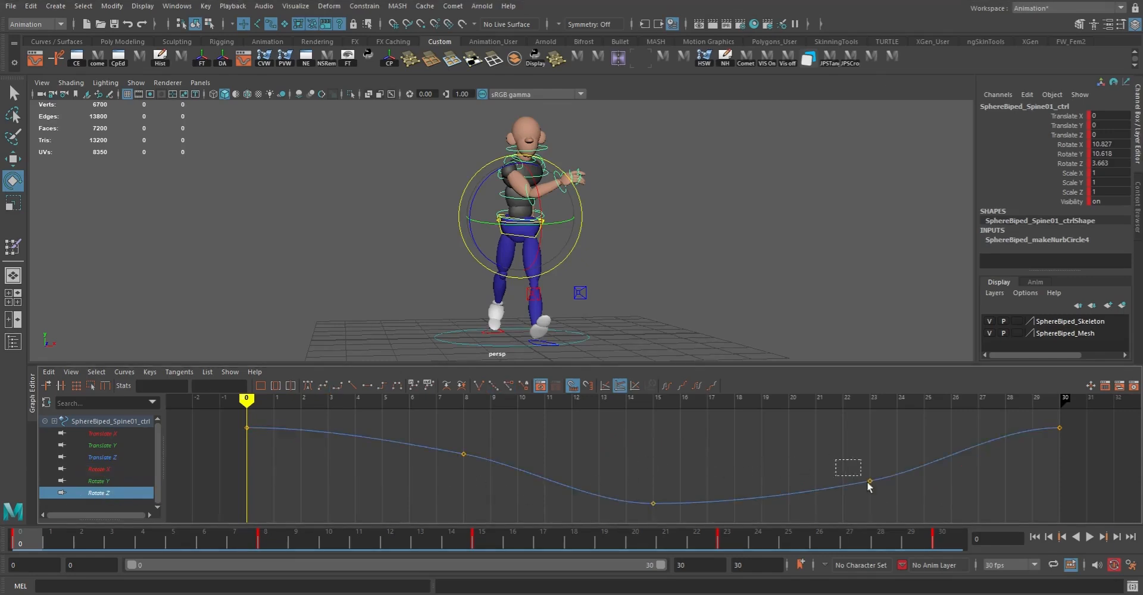
{"action": "key", "text": "Delete"}
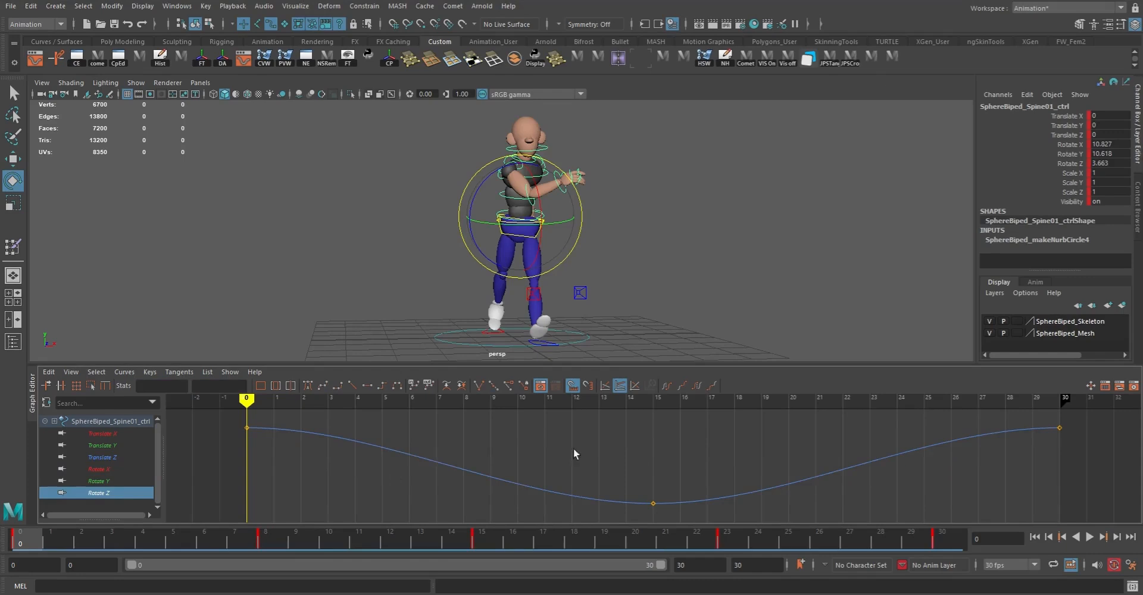
{"action": "left_click_drag", "start_coordinate": [36, 543], "coordinate": [983, 571]}
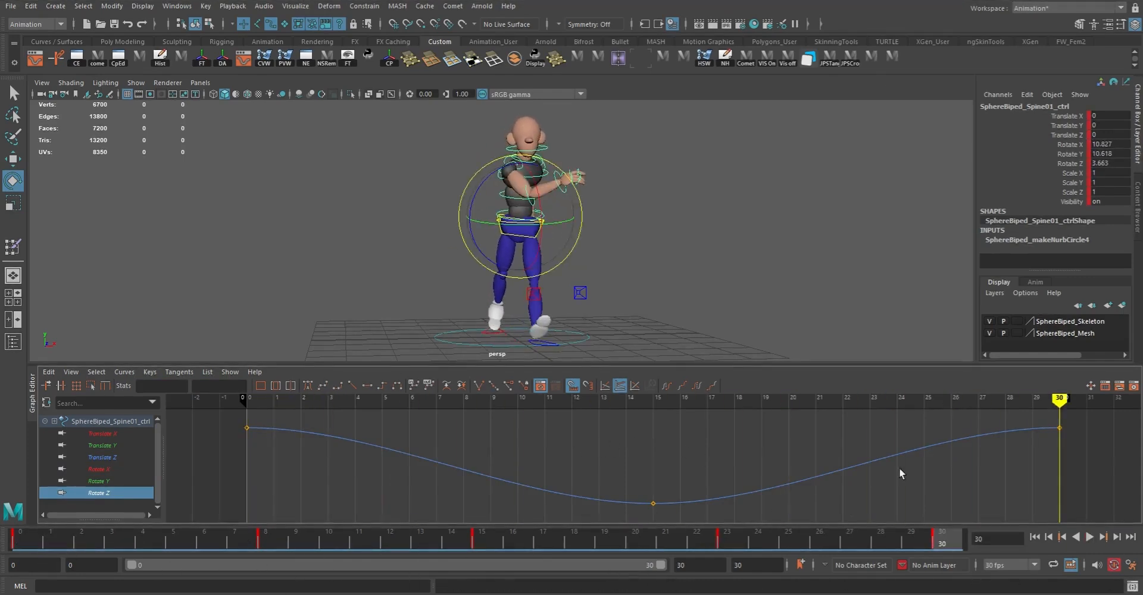
- Raise the second spine control's Rotate X key at frame 23 to about 3.6, close to the peak at frame 8
{"action": "key", "text": "q"}
{"action": "left_click", "coordinate": [502, 196]}
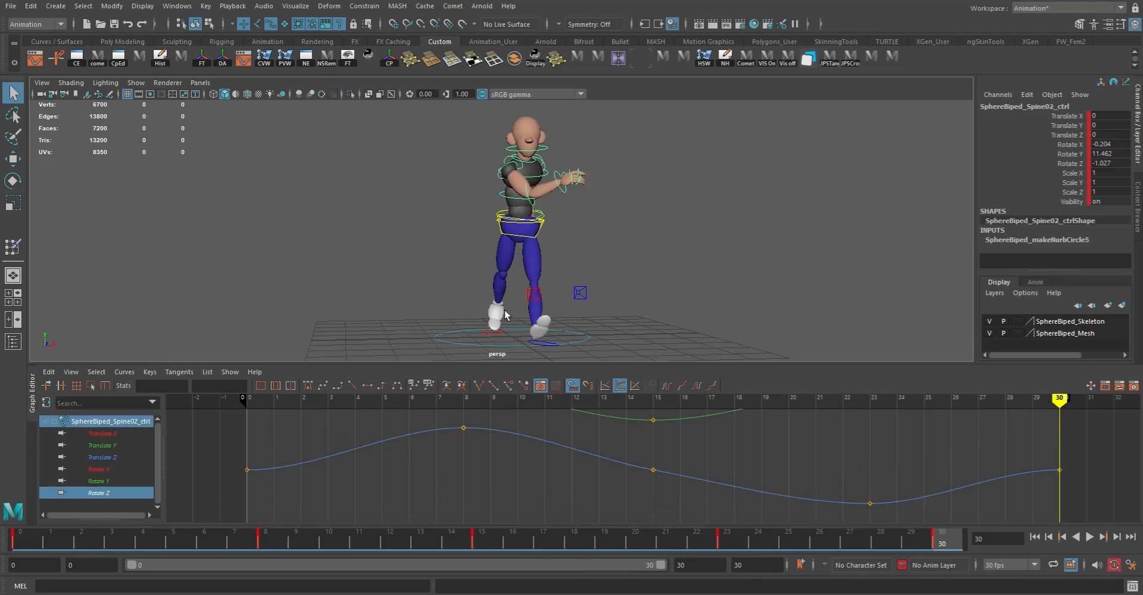
{"action": "left_click", "coordinate": [99, 469]}
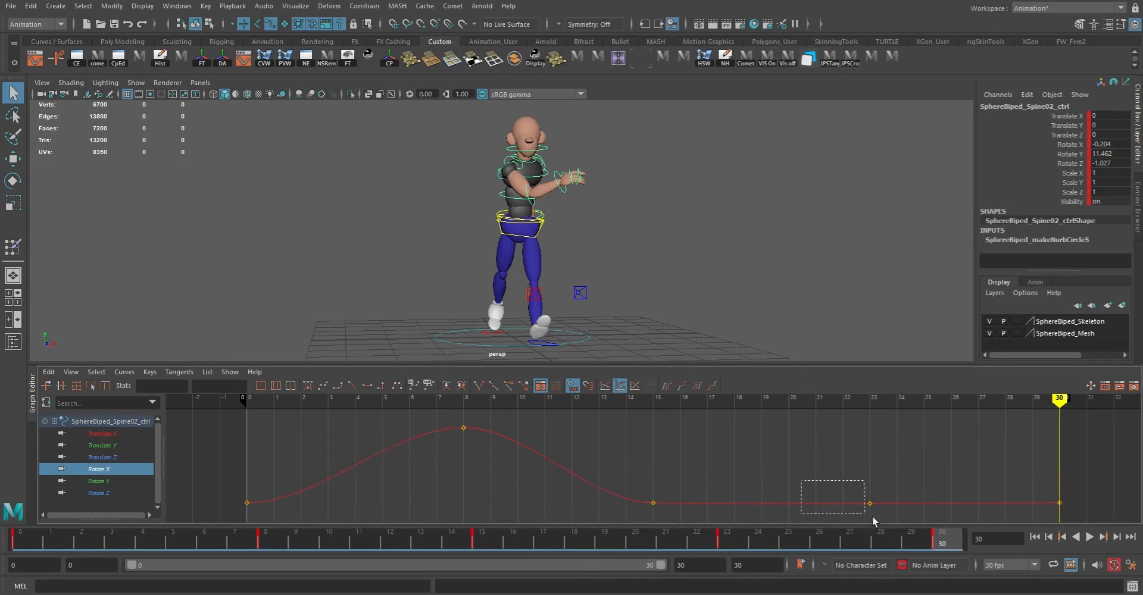
{"action": "left_click_drag", "start_coordinate": [848, 511], "coordinate": [881, 516]}
{"action": "middle_click_drag", "start_coordinate": [923, 479], "coordinate": [910, 424], "text": "shift"}
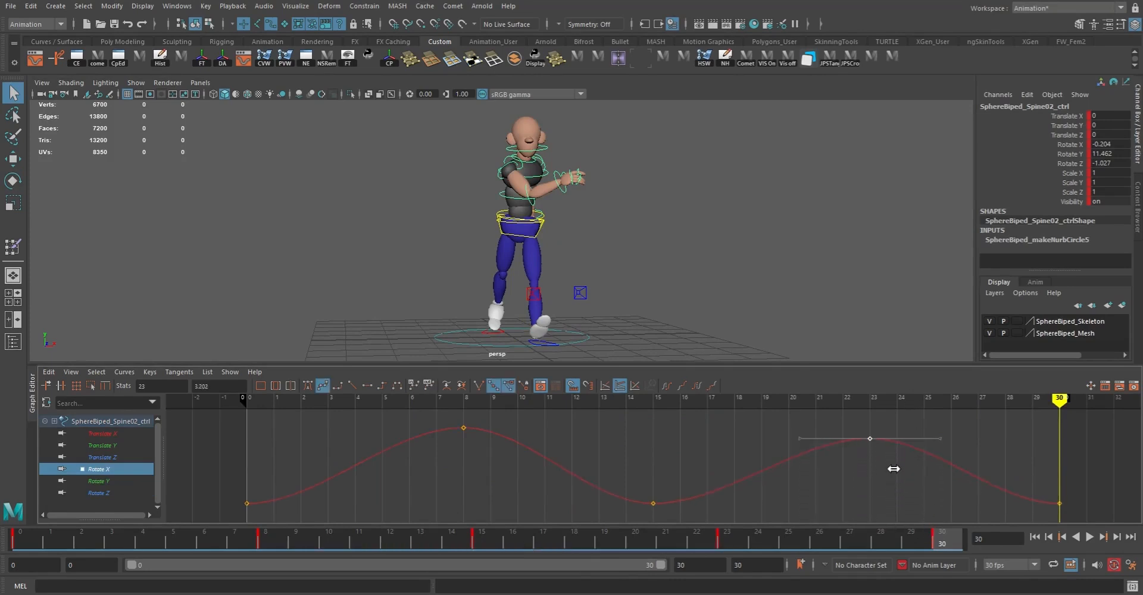
{"action": "mouse_move", "coordinate": [884, 486]}
{"action": "middle_mouse_down", "text": "shift"}
{"action": "mouse_move", "coordinate": [883, 459]}
{"action": "mouse_move", "coordinate": [890, 478]}
{"action": "middle_mouse_up", "text": "shift"}
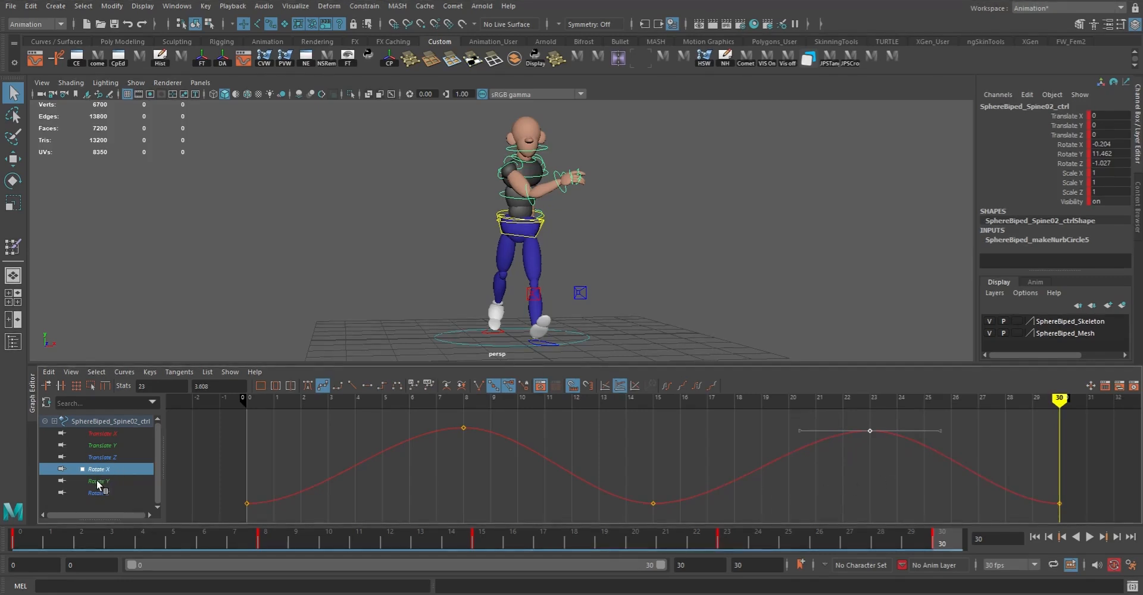
- Delete the second spine control's Rotate Y keys at frames 8 and 23
{"action": "left_click", "coordinate": [119, 481]}
{"action": "left_click_drag", "start_coordinate": [905, 436], "coordinate": [765, 479]}
{"action": "left_click_drag", "start_coordinate": [587, 428], "coordinate": [409, 499], "text": "shift"}
{"action": "left_click", "coordinate": [570, 449]}
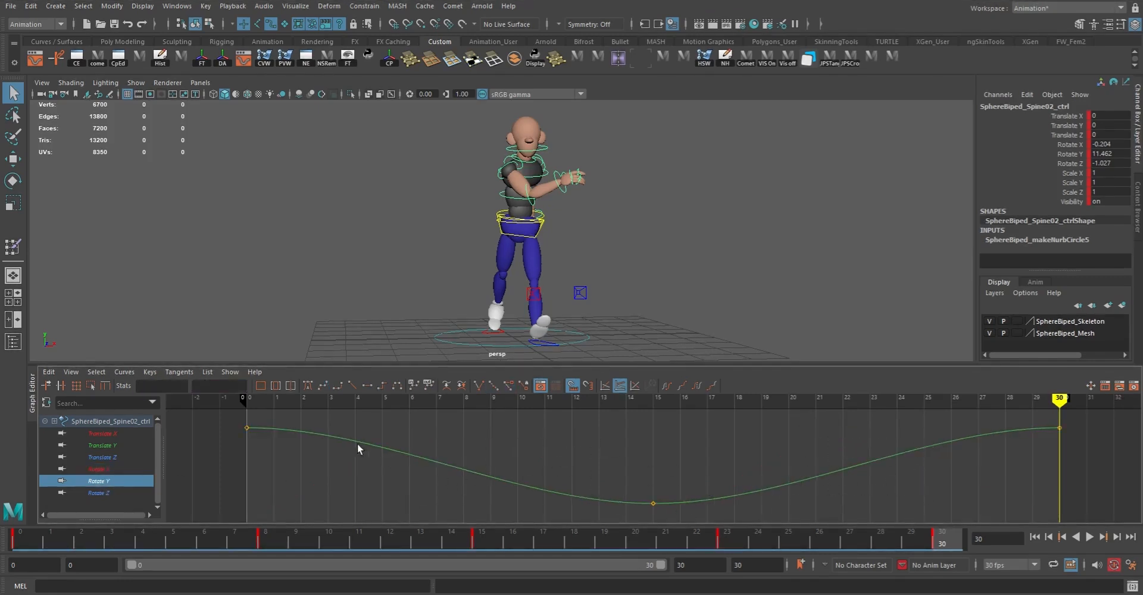
- Fine-tune the second spine control's Rotate Z key at frame 23 to about -2.827 and frame the curve
{"action": "left_click", "coordinate": [98, 493]}
{"action": "left_click_drag", "start_coordinate": [838, 487], "coordinate": [911, 532]}
{"action": "middle_click_drag", "start_coordinate": [895, 463], "coordinate": [902, 469], "text": "shift"}
{"action": "key", "text": "a"}
{"action": "key", "text": "a"}
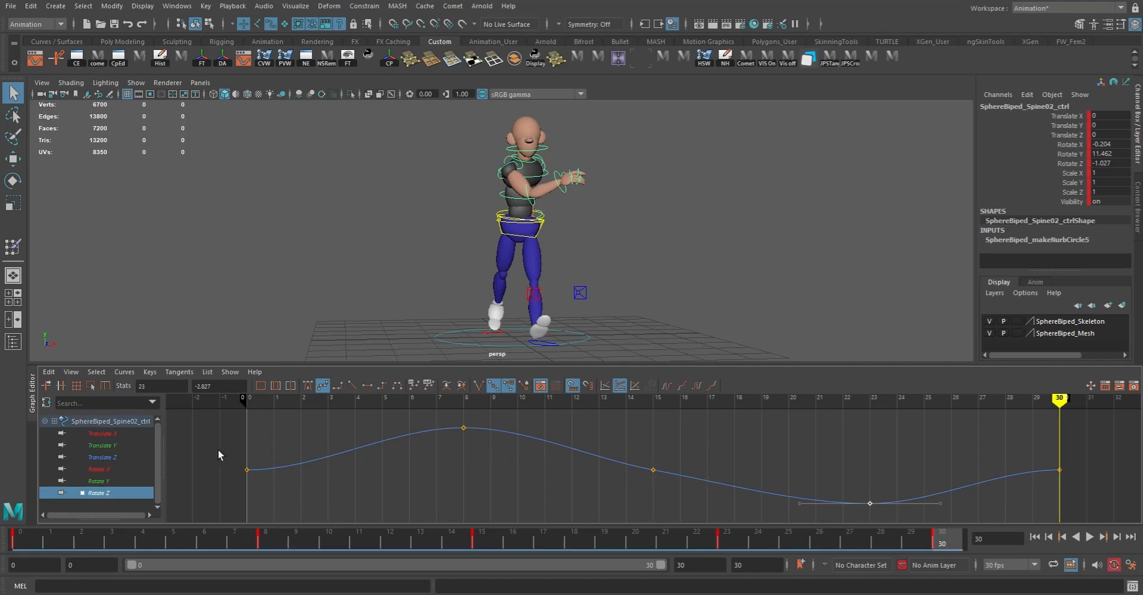
- Tilt the tangents of the second spine control's Rotate Z keys at frames 0 and 30 upward so the loop flows through
{"action": "left_click_drag", "start_coordinate": [220, 455], "coordinate": [421, 470]}
{"action": "left_click_drag", "start_coordinate": [1019, 451], "coordinate": [1098, 497], "text": "shift"}
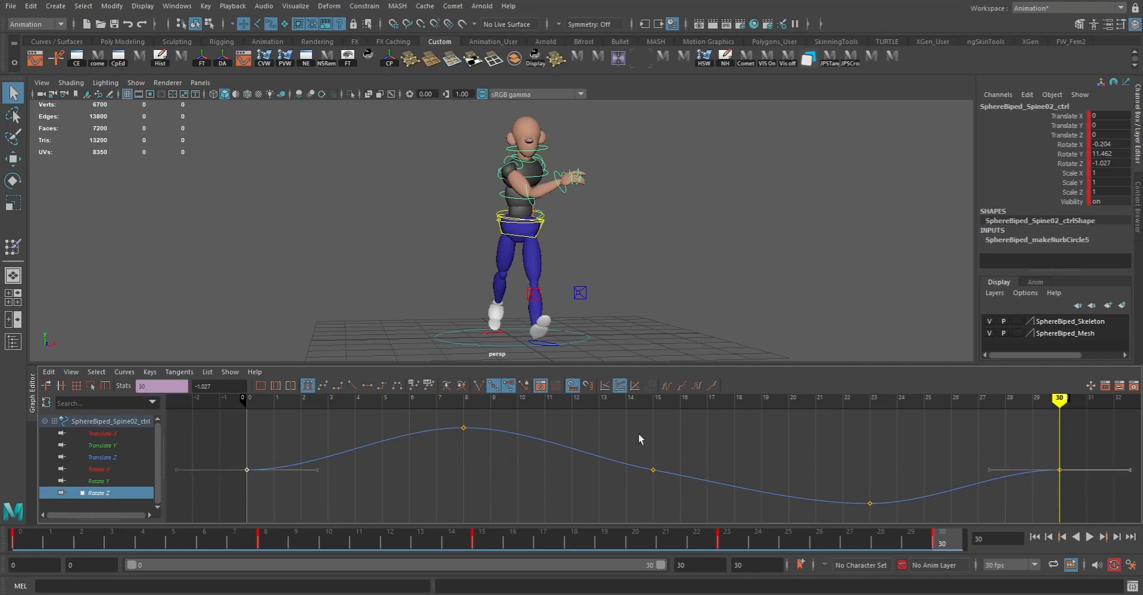
{"action": "left_click", "coordinate": [302, 462]}
{"action": "left_click", "coordinate": [283, 471]}
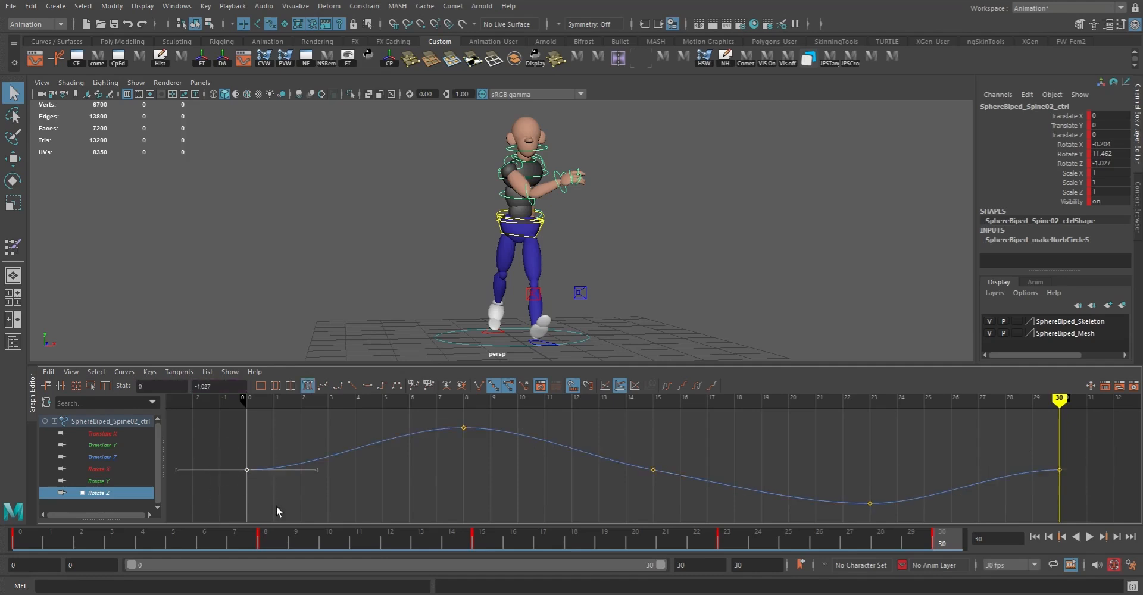
{"action": "left_click_drag", "start_coordinate": [243, 474], "coordinate": [281, 507]}
{"action": "left_click_drag", "start_coordinate": [1032, 440], "coordinate": [1116, 519]}
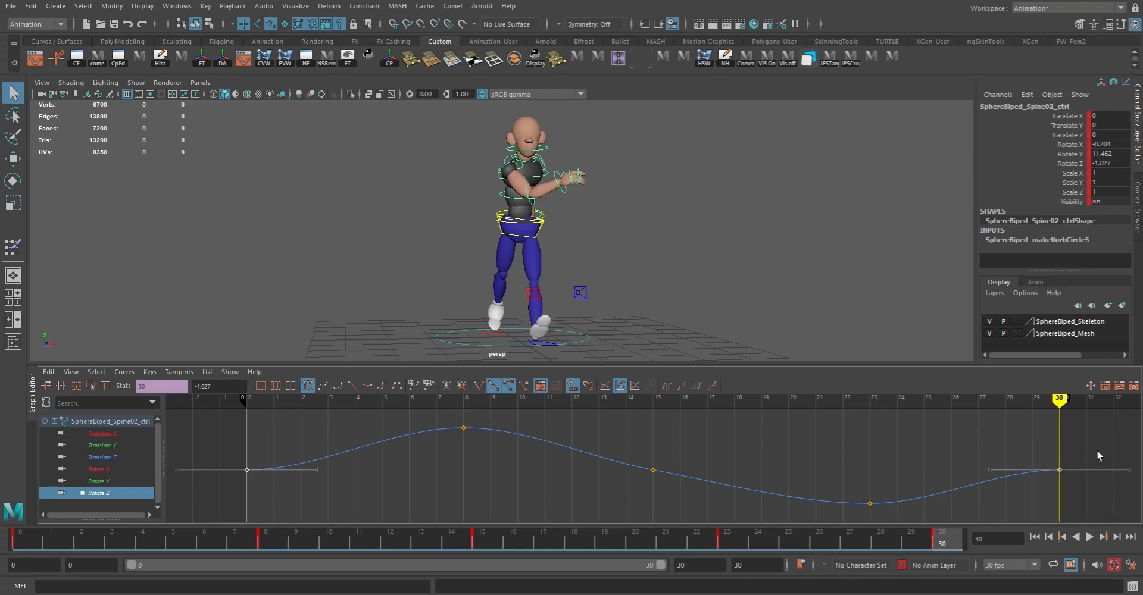
{"action": "left_click_drag", "start_coordinate": [1099, 453], "coordinate": [1105, 496]}
{"action": "left_click_drag", "start_coordinate": [312, 507], "coordinate": [282, 449]}
{"action": "left_click", "coordinate": [308, 386]}
{"action": "middle_click_drag", "start_coordinate": [1112, 508], "coordinate": [1117, 473]}
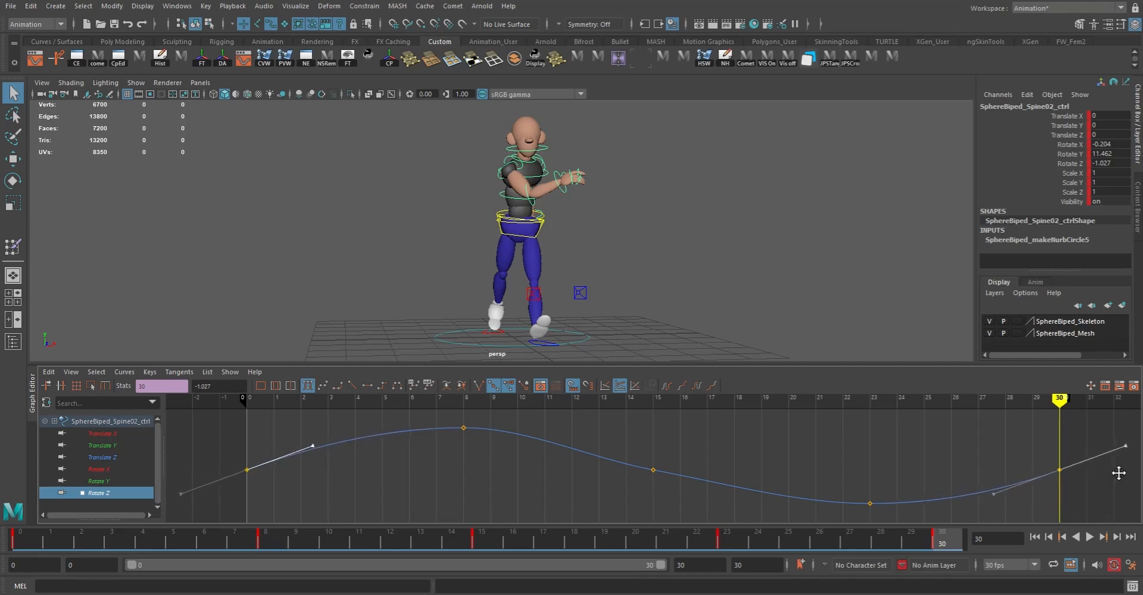
- Steepen the downward tangent of the second spine control's Rotate Z key at frame 15
{"action": "left_click_drag", "start_coordinate": [603, 444], "coordinate": [686, 501]}
{"action": "left_click_drag", "start_coordinate": [689, 462], "coordinate": [706, 505]}
{"action": "middle_click_drag", "start_coordinate": [755, 449], "coordinate": [755, 462]}
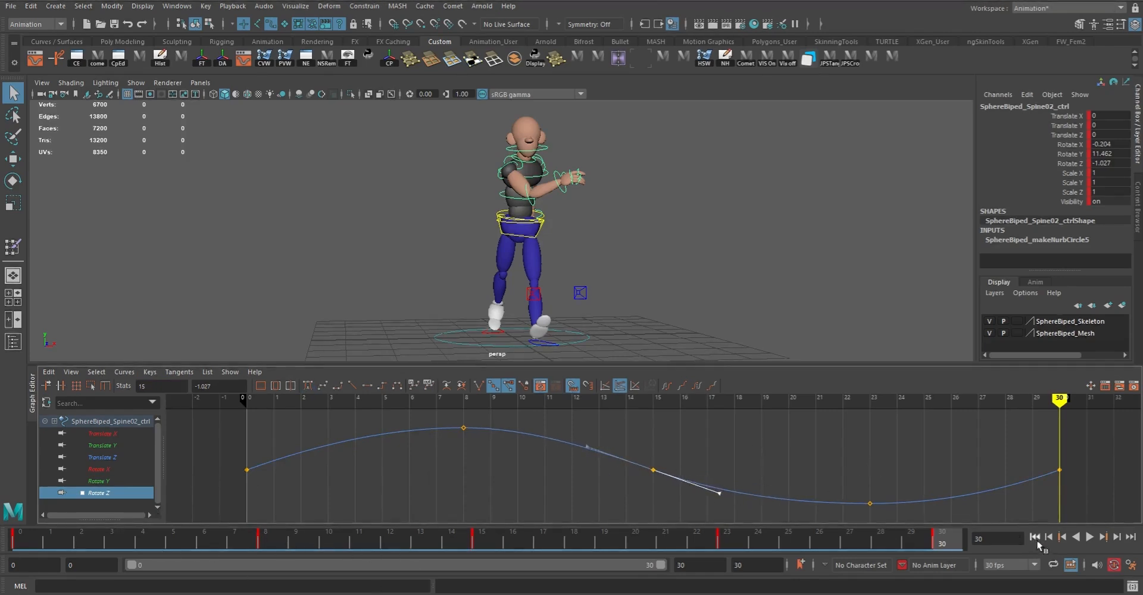
- Play the run cycle from the first frame to check the spine motion, and stop playback
{"action": "left_click", "coordinate": [1035, 537]}
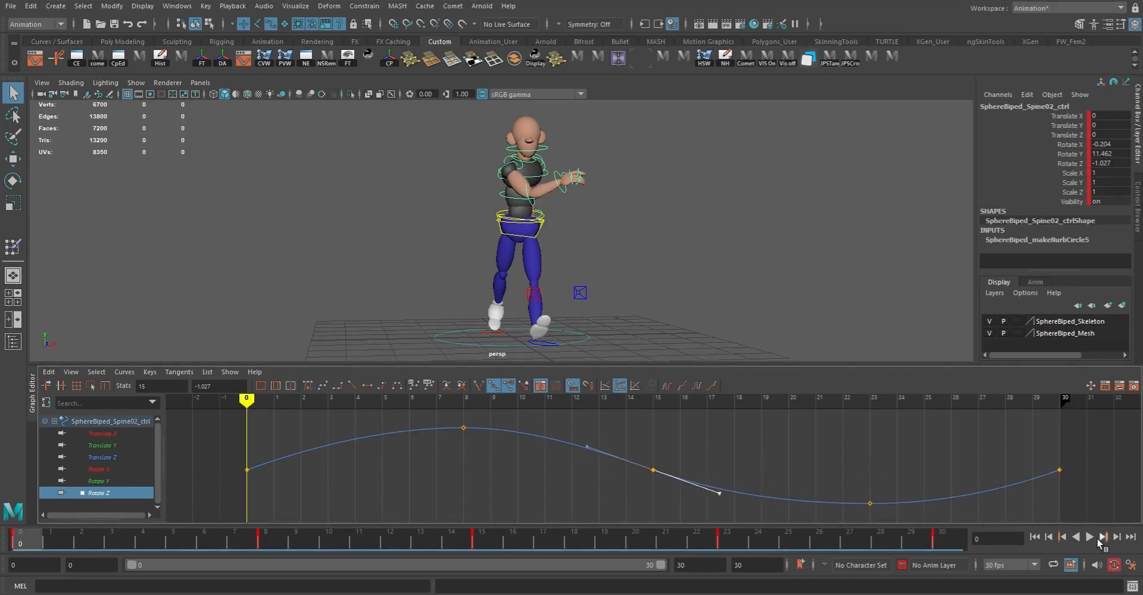
{"action": "left_click", "coordinate": [1090, 537]}
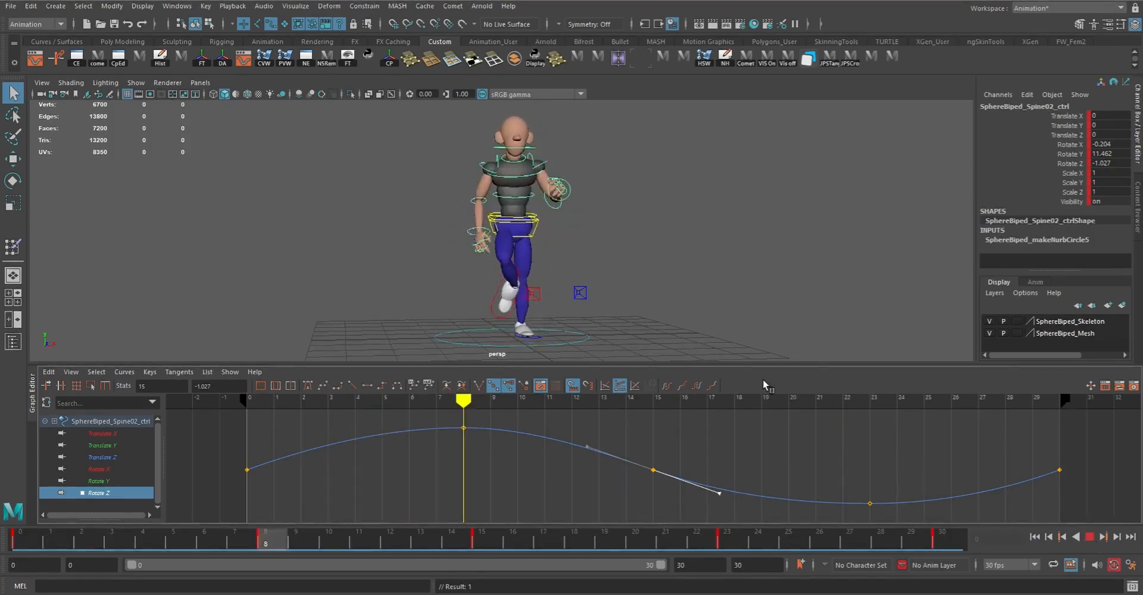
{"action": "key", "text": "Escape"}
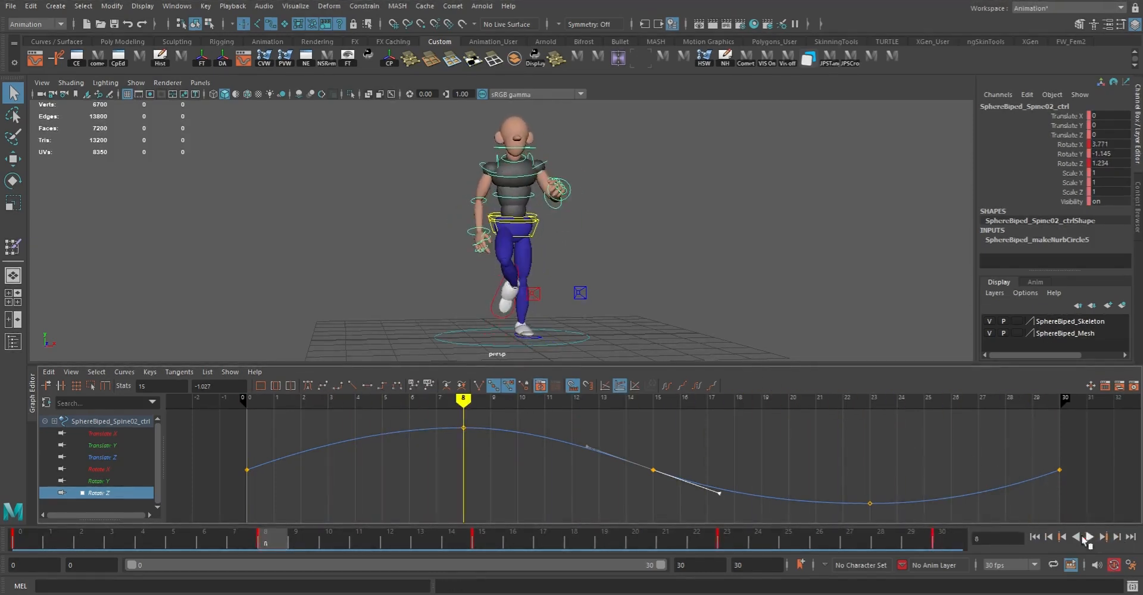
- Raise the chest control's Rotate X key at frame 23 to about 3.483
{"action": "left_click", "coordinate": [515, 177]}
{"action": "left_click", "coordinate": [99, 469]}
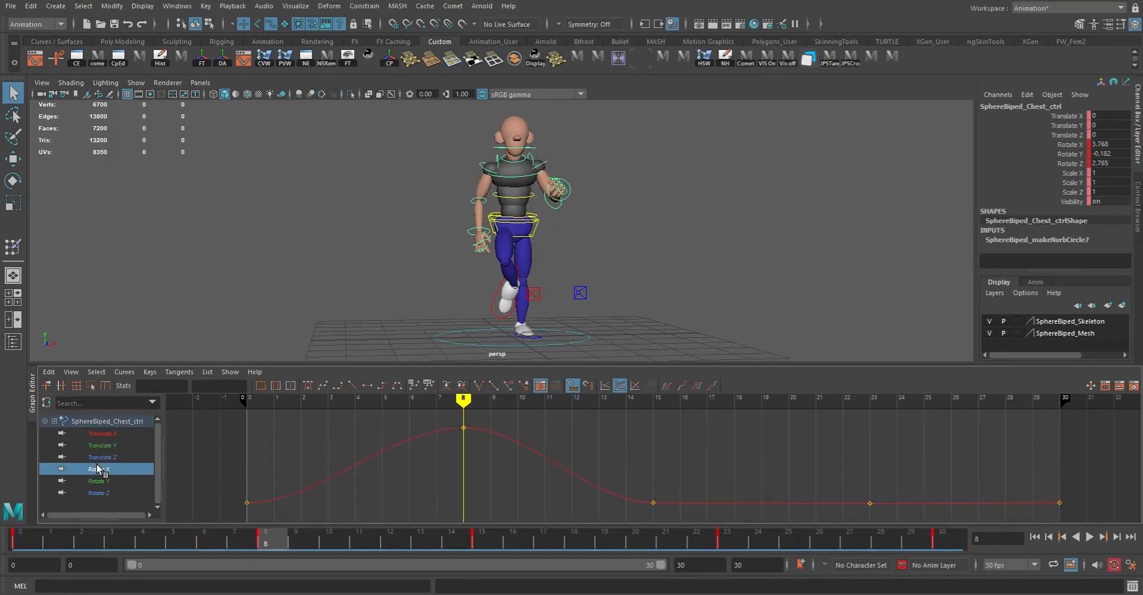
{"action": "left_click_drag", "start_coordinate": [838, 463], "coordinate": [890, 512]}
{"action": "middle_click_drag", "start_coordinate": [937, 497], "coordinate": [943, 425], "text": "shift"}
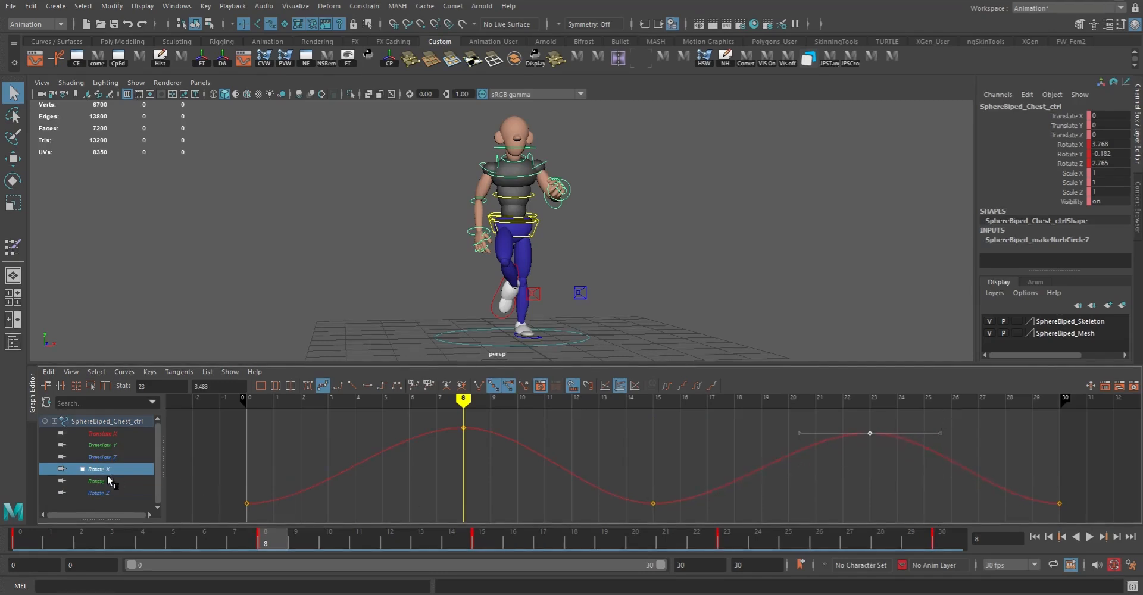
- Delete the chest control's Rotate Y key at frame 8
{"action": "left_click", "coordinate": [100, 481]}
{"action": "left_click_drag", "start_coordinate": [548, 455], "coordinate": [436, 481]}
{"action": "key", "text": "Delete"}
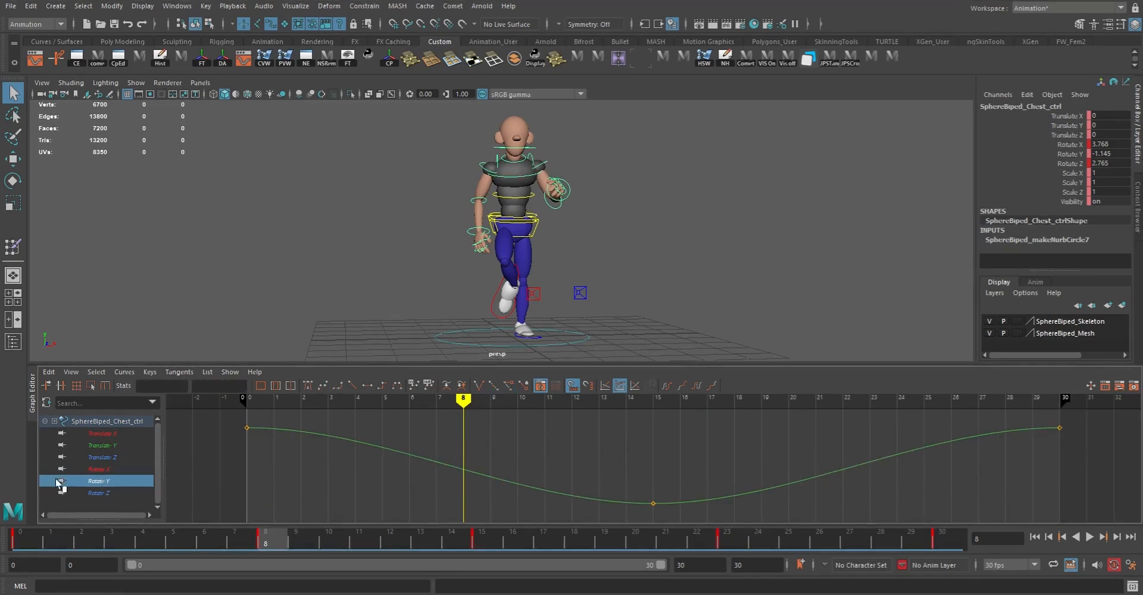
- Tilt the tangents of the chest control's Rotate Z keys at frames 0 and 30 upward so the loop flows through
{"action": "left_click", "coordinate": [98, 493]}
{"action": "left_click_drag", "start_coordinate": [908, 474], "coordinate": [840, 539]}
{"action": "left_click_drag", "start_coordinate": [613, 459], "coordinate": [701, 500]}
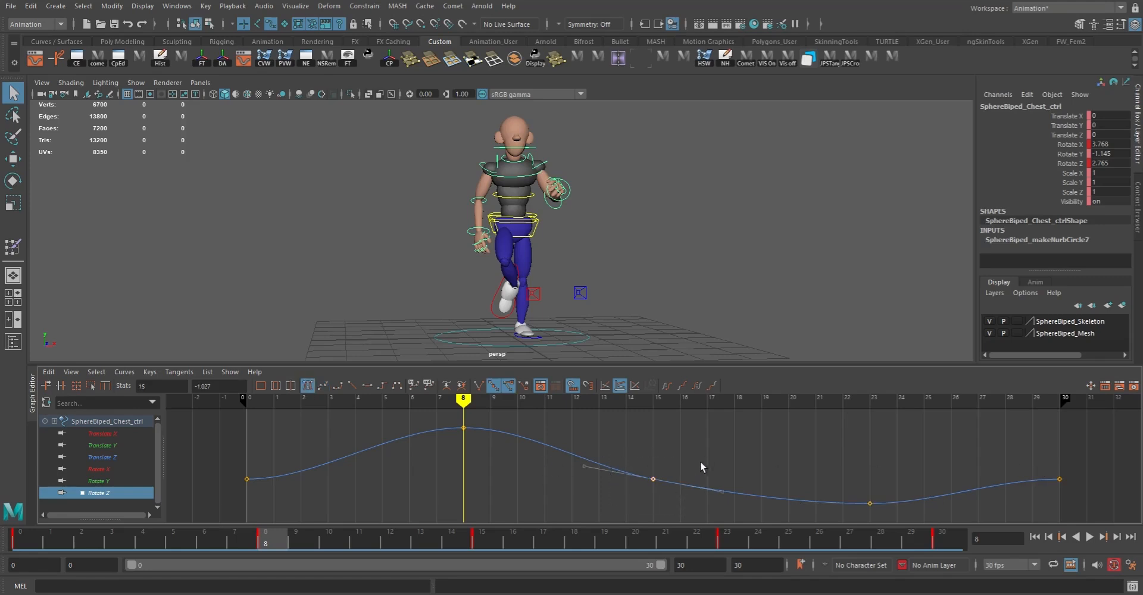
{"action": "left_click_drag", "start_coordinate": [1028, 455], "coordinate": [1101, 513]}
{"action": "left_click_drag", "start_coordinate": [231, 465], "coordinate": [310, 532]}
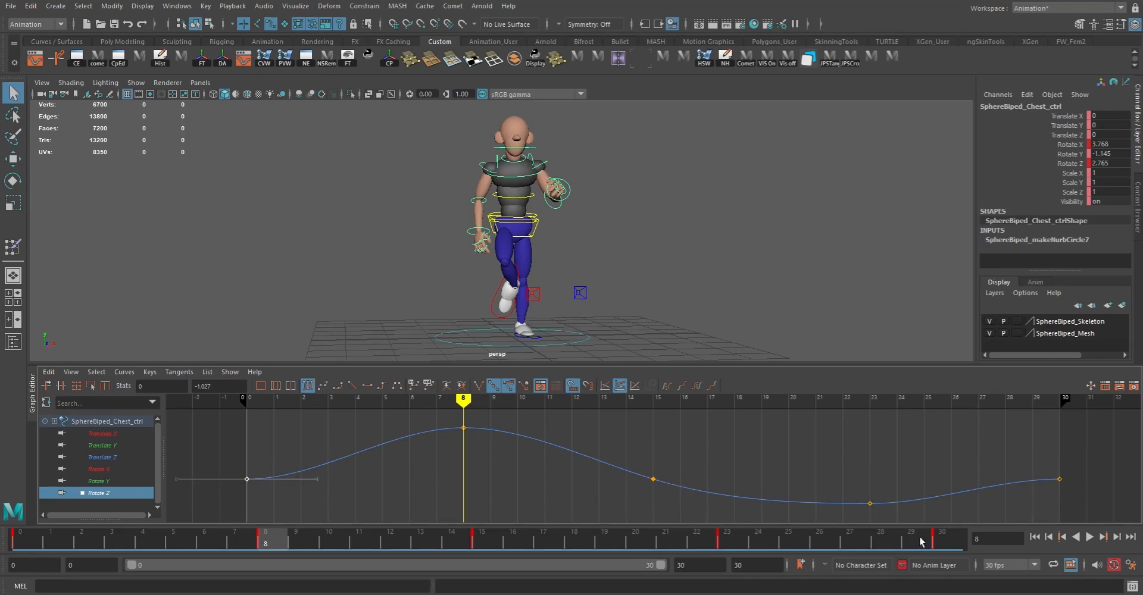
{"action": "left_click_drag", "start_coordinate": [1029, 450], "coordinate": [1115, 514]}
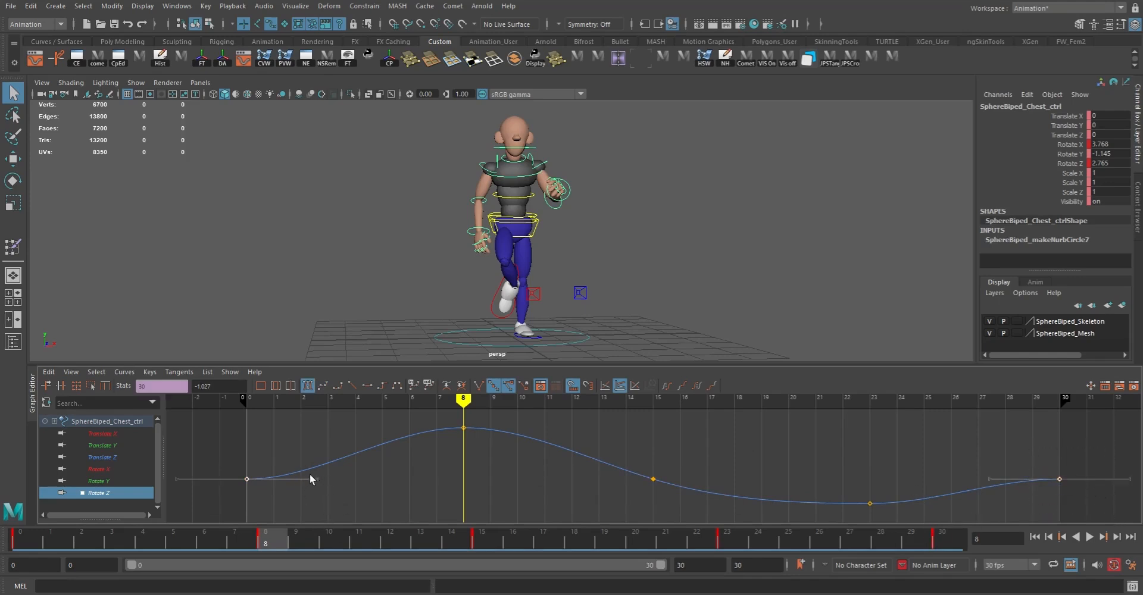
{"action": "left_click_drag", "start_coordinate": [311, 494], "coordinate": [311, 498]}
{"action": "left_click_drag", "start_coordinate": [1102, 478], "coordinate": [1109, 509]}
{"action": "middle_click_drag", "start_coordinate": [1102, 498], "coordinate": [1094, 464]}
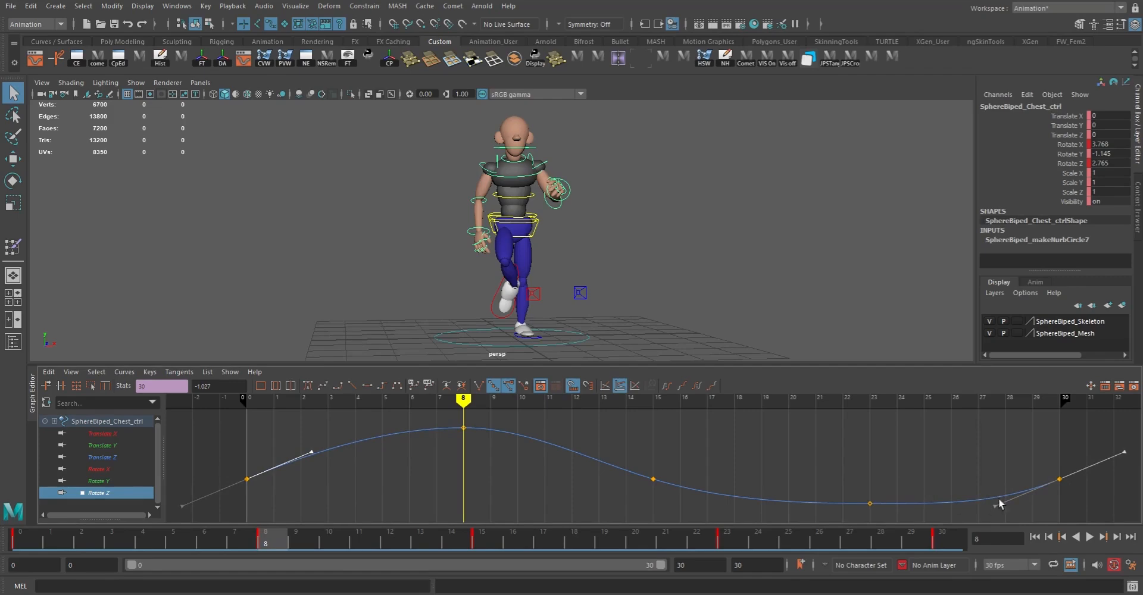
- Play the run cycle and inspect the chest motion from the front and side, then stop playback
{"action": "left_click", "coordinate": [1035, 536]}
{"action": "left_click", "coordinate": [1076, 536]}
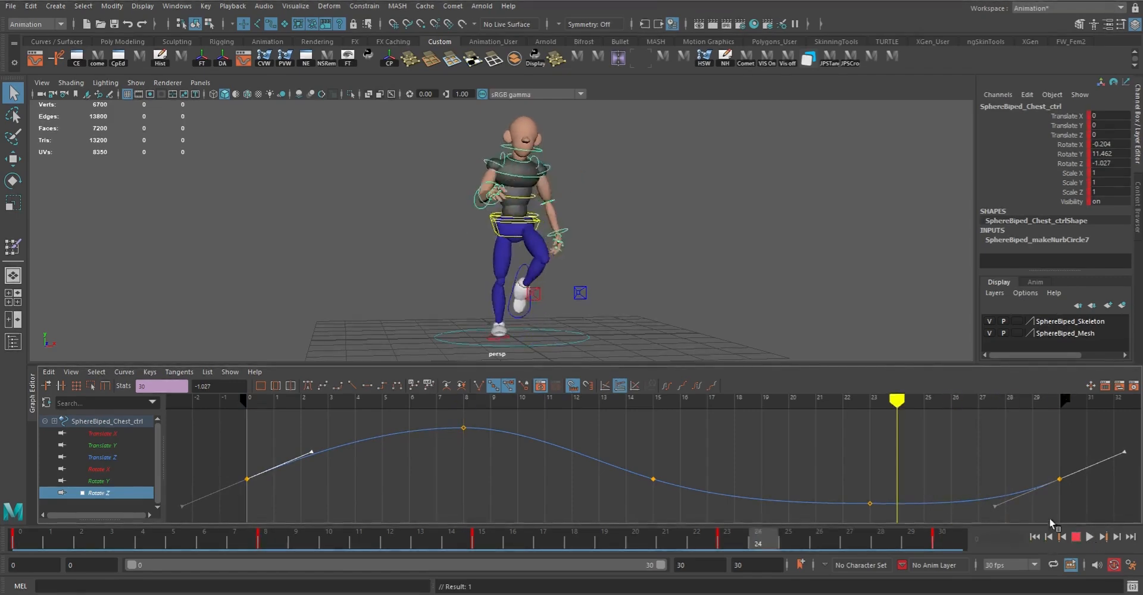
{"action": "left_click", "coordinate": [1090, 539]}
{"action": "left_click", "coordinate": [1090, 538]}
{"action": "left_click_drag", "start_coordinate": [541, 210], "coordinate": [720, 227], "text": "alt"}
{"action": "right_click_drag", "start_coordinate": [720, 227], "coordinate": [493, 204], "text": "alt"}
{"action": "left_click_drag", "start_coordinate": [492, 204], "coordinate": [240, 197], "text": "alt"}
{"action": "left_click_drag", "start_coordinate": [536, 253], "coordinate": [471, 231], "text": "alt"}
{"action": "right_click_drag", "start_coordinate": [513, 242], "coordinate": [619, 261], "text": "alt"}
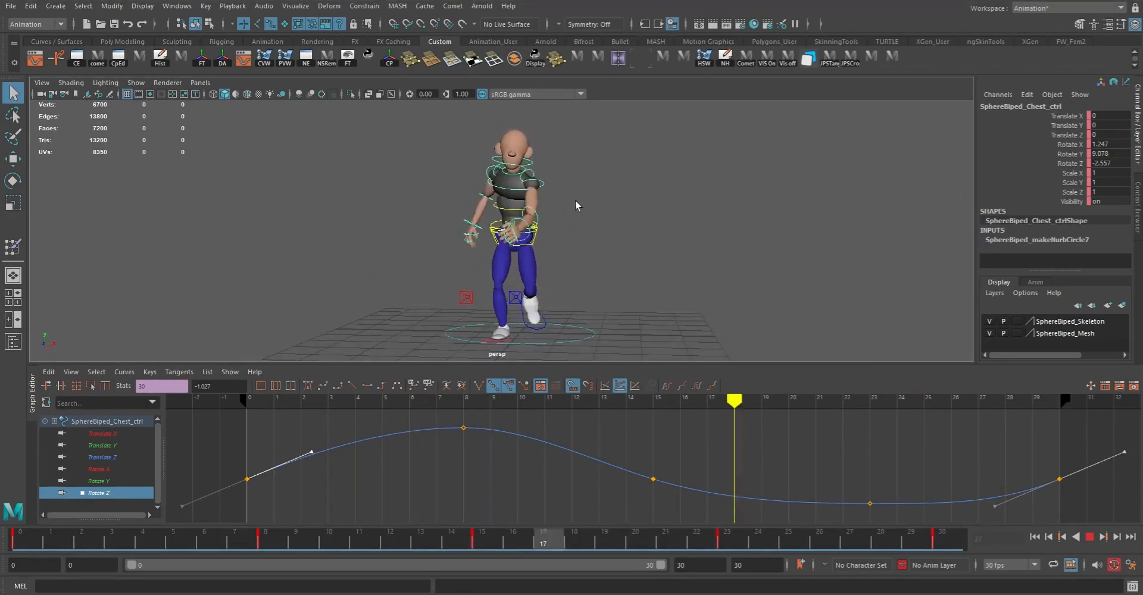
{"action": "left_click_drag", "start_coordinate": [577, 232], "coordinate": [709, 232], "text": "alt"}
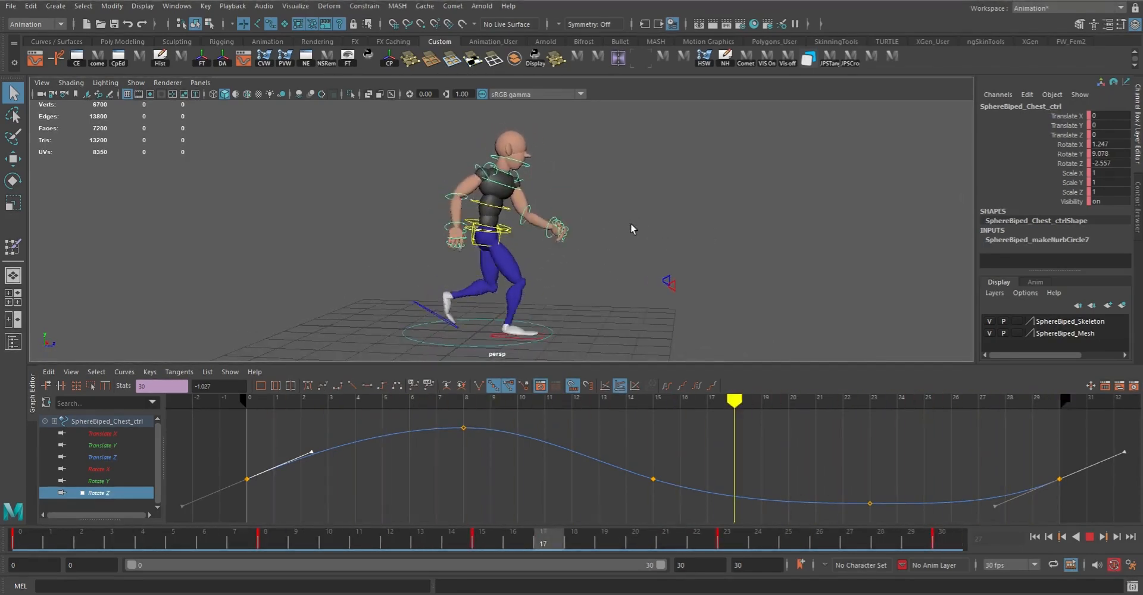
{"action": "middle_click_drag", "start_coordinate": [635, 227], "coordinate": [652, 224], "text": "alt"}
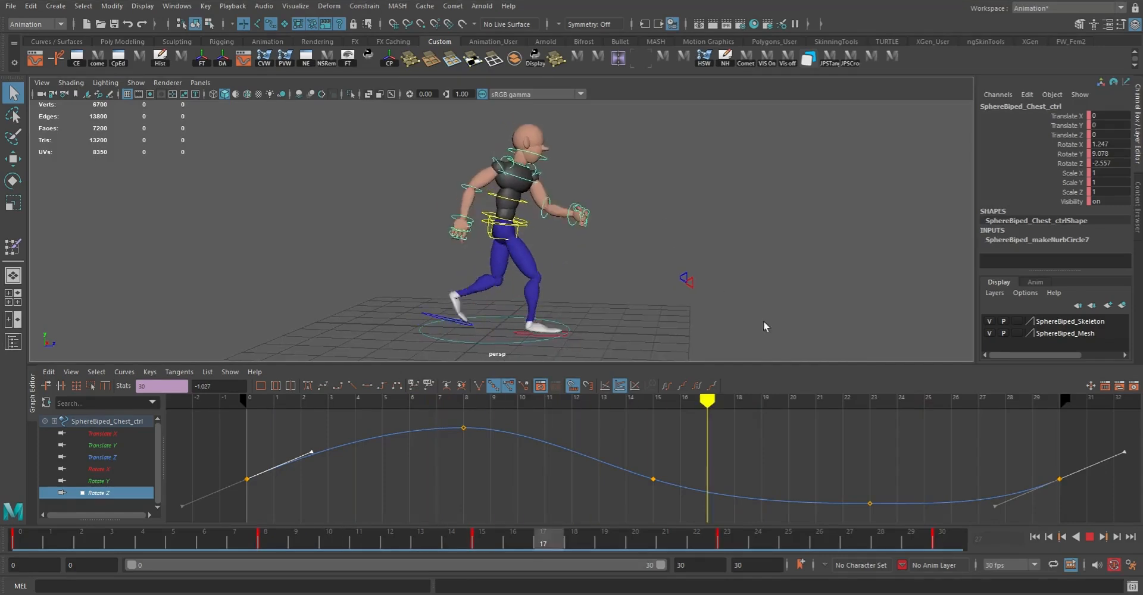
{"action": "left_click", "coordinate": [1088, 539]}
- Select the right clavicle, arm, elbow and hand controls, mark frames 0 to 30 on the timeline and frame all their curves
{"action": "left_click_drag", "start_coordinate": [572, 185], "coordinate": [438, 161], "text": "alt"}
{"action": "right_click_drag", "start_coordinate": [438, 162], "coordinate": [508, 143], "text": "alt"}
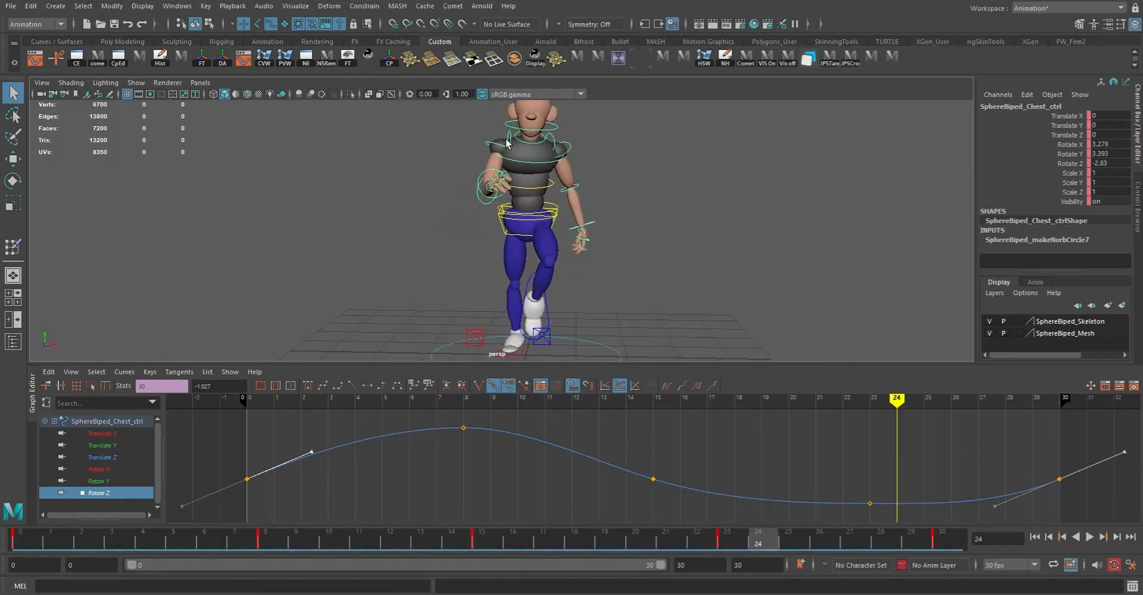
{"action": "left_click", "coordinate": [506, 148]}
{"action": "left_click", "coordinate": [488, 142], "text": "shift"}
{"action": "left_click_drag", "start_coordinate": [492, 199], "coordinate": [640, 206], "text": "alt"}
{"action": "left_click", "coordinate": [559, 197]}
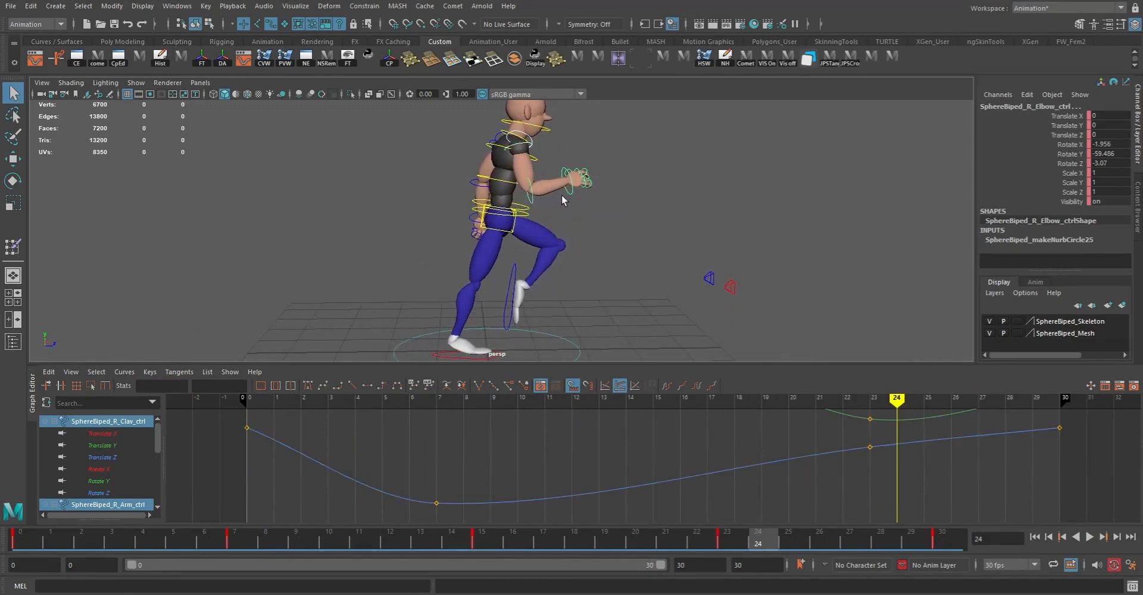
{"action": "left_click", "coordinate": [566, 193]}
{"action": "left_click_drag", "start_coordinate": [567, 192], "coordinate": [712, 254], "text": "alt"}
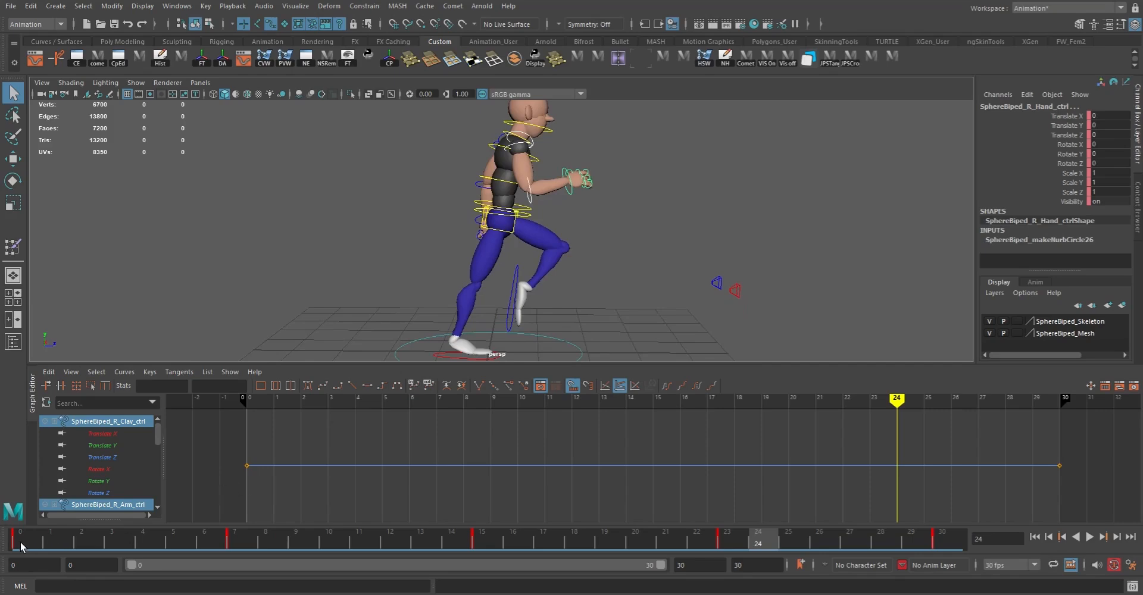
{"action": "left_click_drag", "start_coordinate": [18, 547], "coordinate": [942, 537], "text": "shift"}
{"action": "key", "text": "a"}
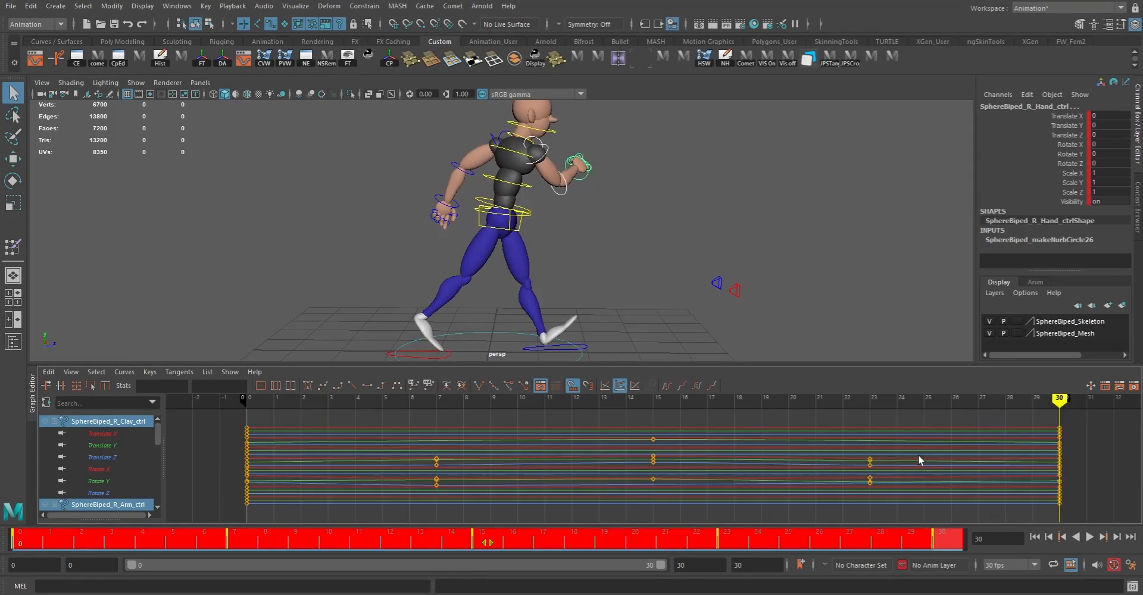
{"action": "left_click", "coordinate": [70, 371]}
{"action": "mouse_move", "coordinate": [71, 374]}
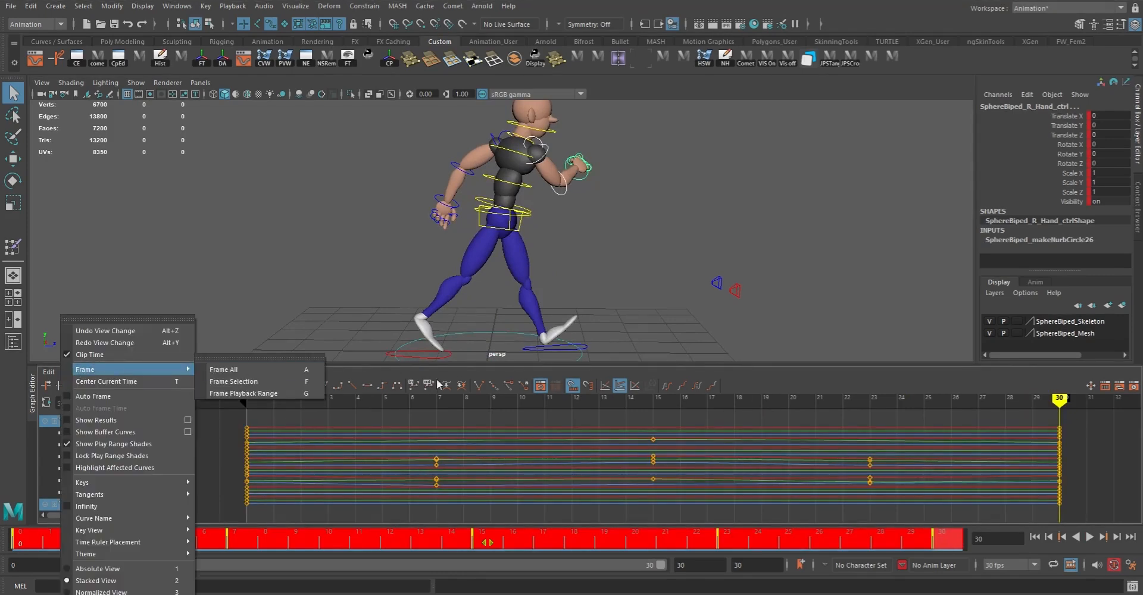
{"action": "left_click", "coordinate": [851, 374]}
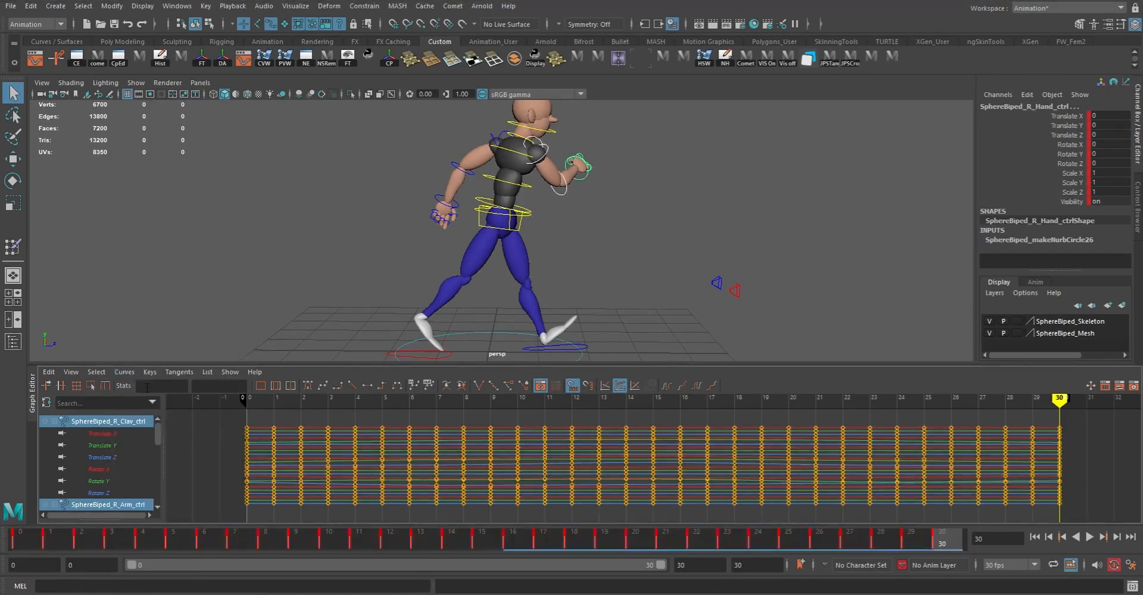
{"action": "key", "text": "ctrl+z"}
- Set both Pre Infinity and Post Infinity of the right arm controls' curves to Cycle and display the infinity curves
{"action": "left_click", "coordinate": [125, 373]}
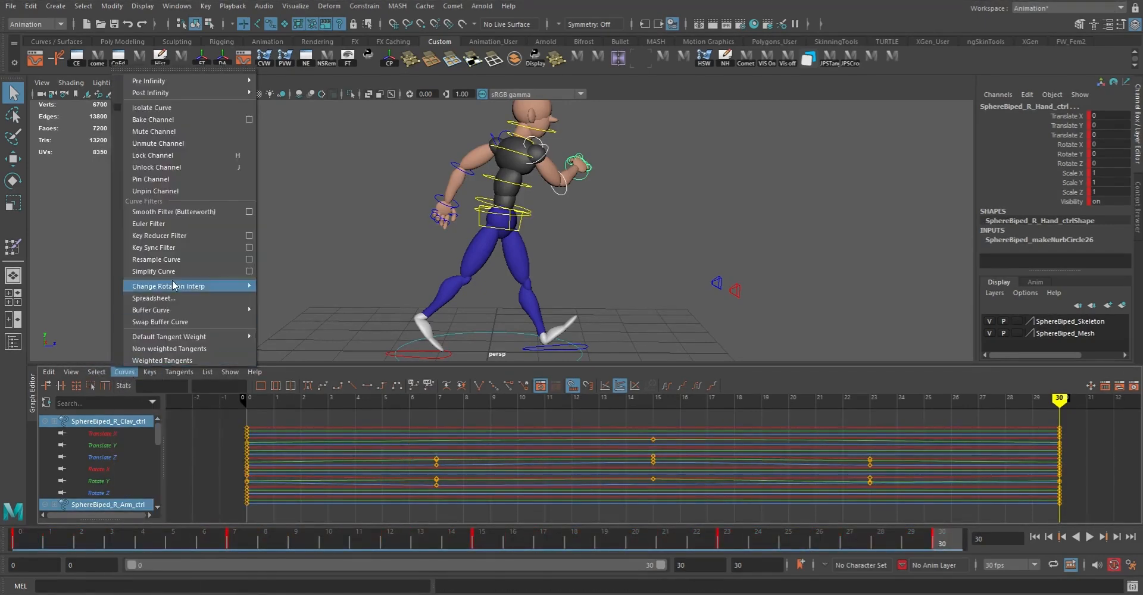
{"action": "mouse_move", "coordinate": [185, 84]}
{"action": "left_click", "coordinate": [284, 81]}
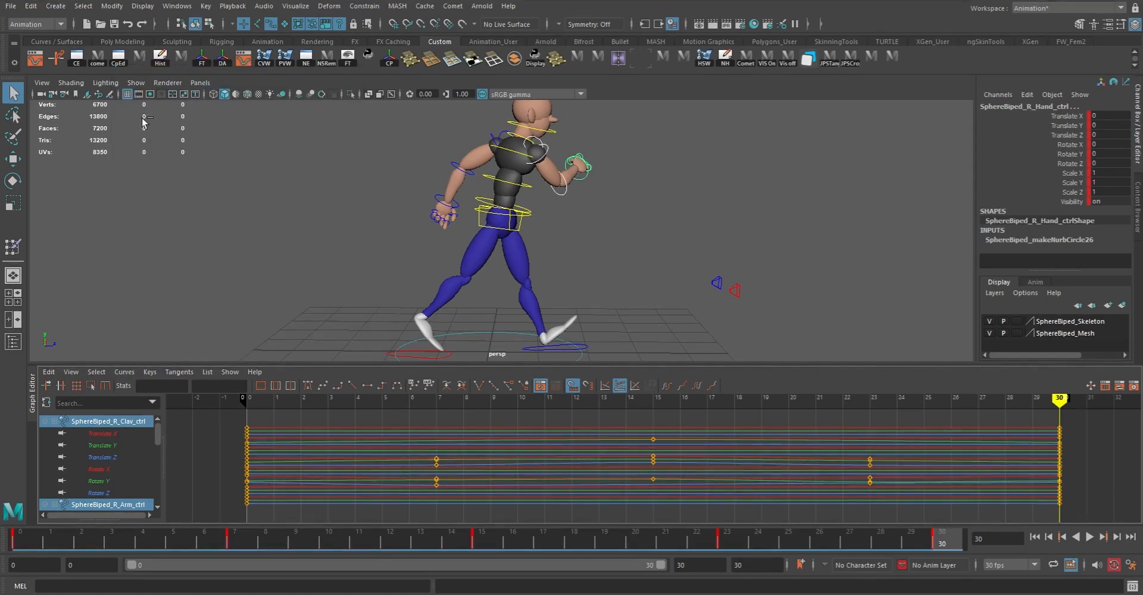
{"action": "left_click", "coordinate": [148, 372]}
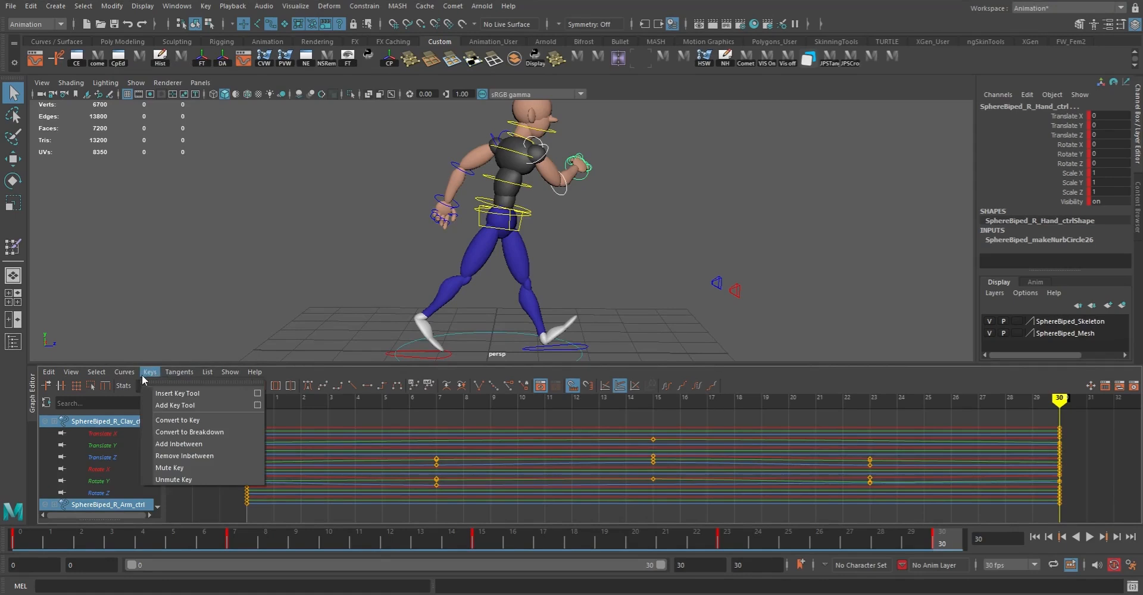
{"action": "mouse_move", "coordinate": [165, 96]}
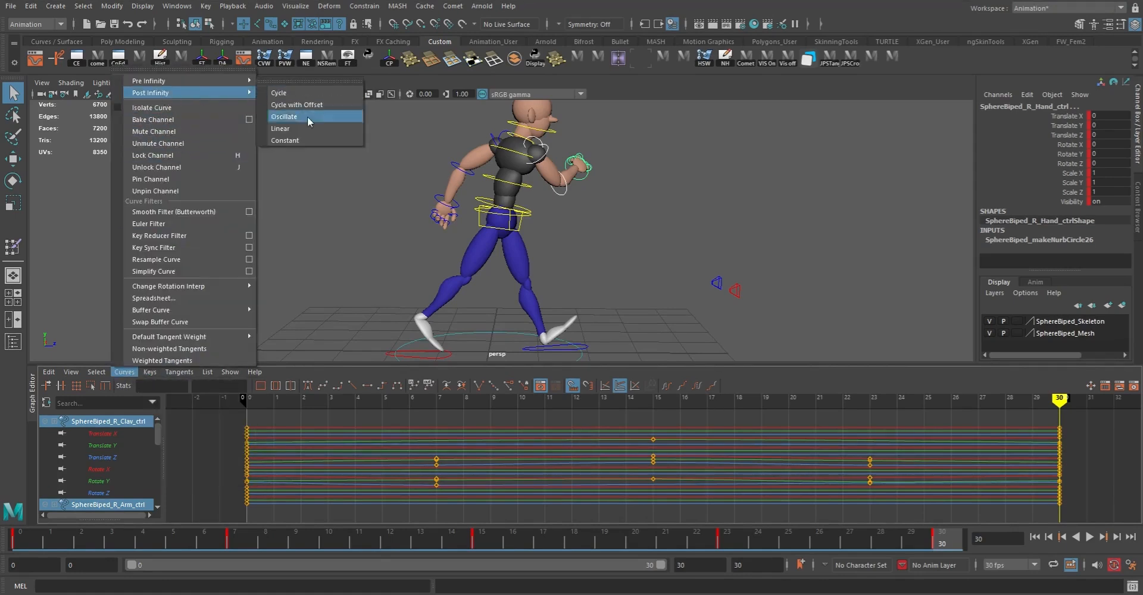
{"action": "left_click", "coordinate": [285, 92]}
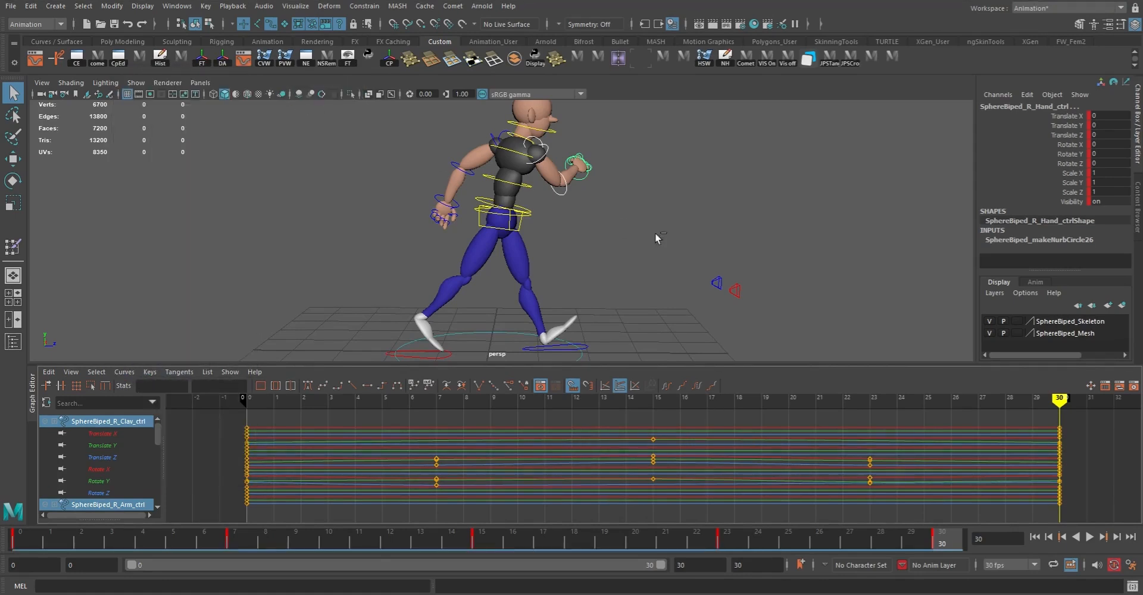
{"action": "left_click", "coordinate": [72, 373]}
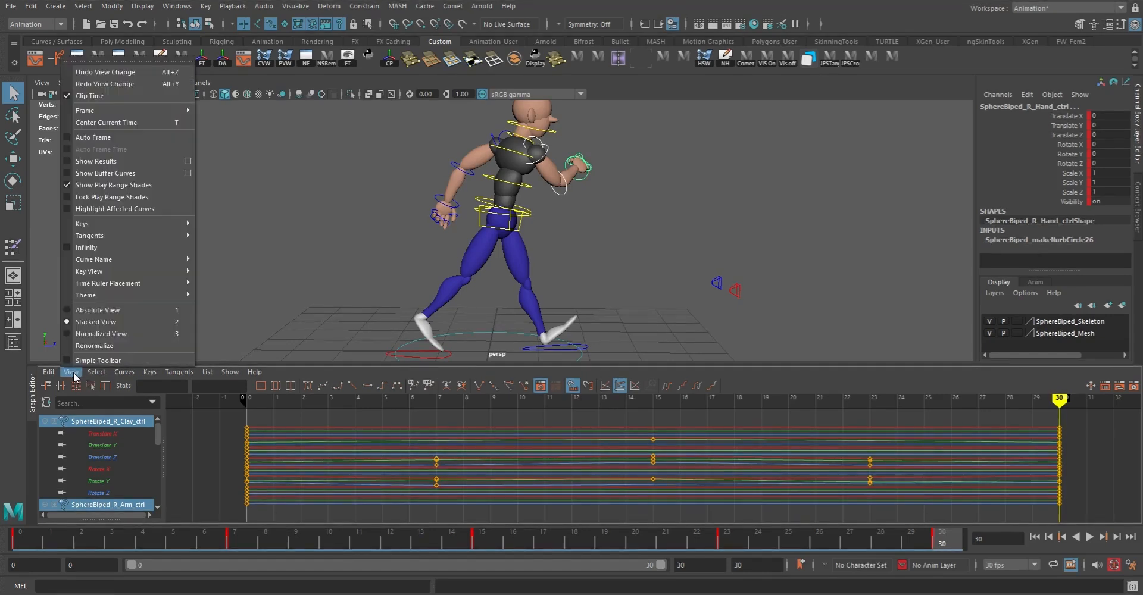
{"action": "left_click", "coordinate": [103, 248]}
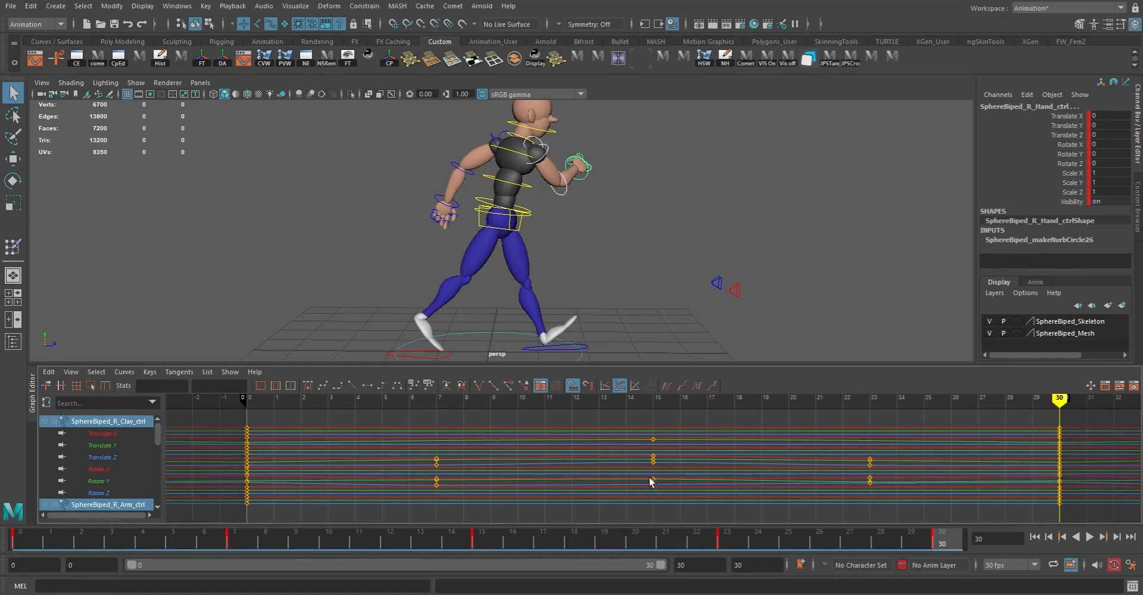
- Filter the graph's attributes to hide Translate X, Y and Z, leaving only the rotation channels
{"action": "left_click", "coordinate": [230, 372]}
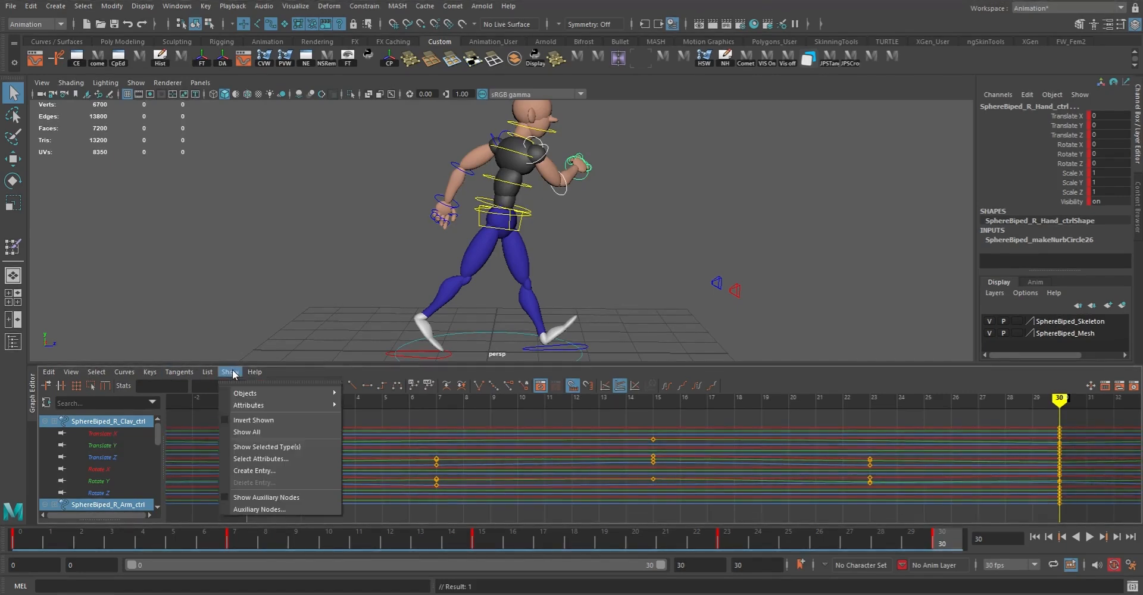
{"action": "left_click", "coordinate": [270, 460]}
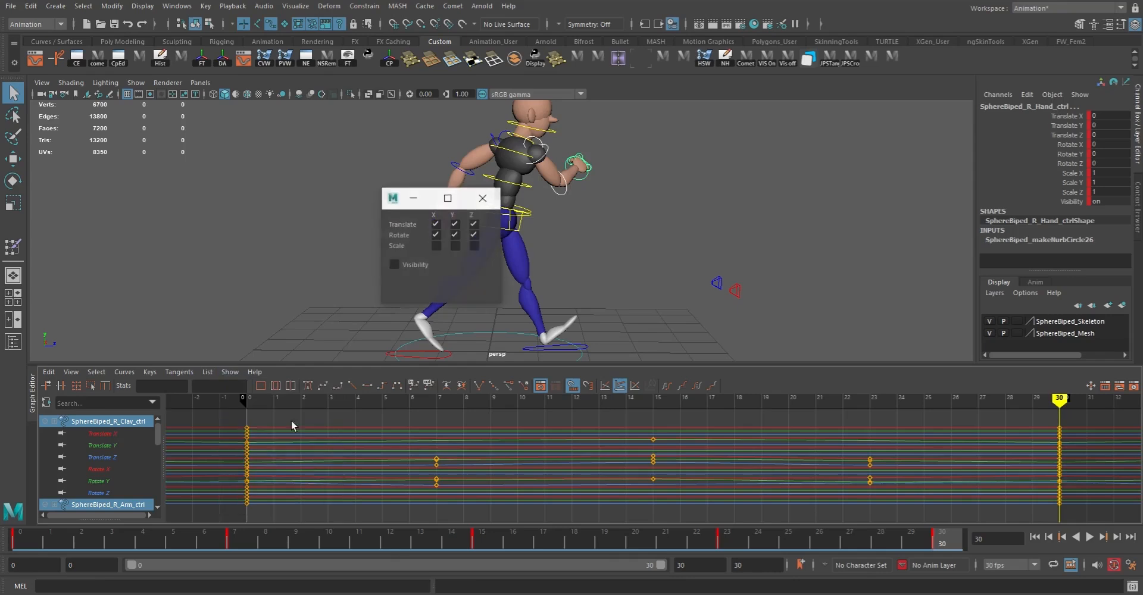
{"action": "left_click", "coordinate": [436, 224]}
{"action": "left_click", "coordinate": [454, 224]}
{"action": "left_click", "coordinate": [474, 225]}
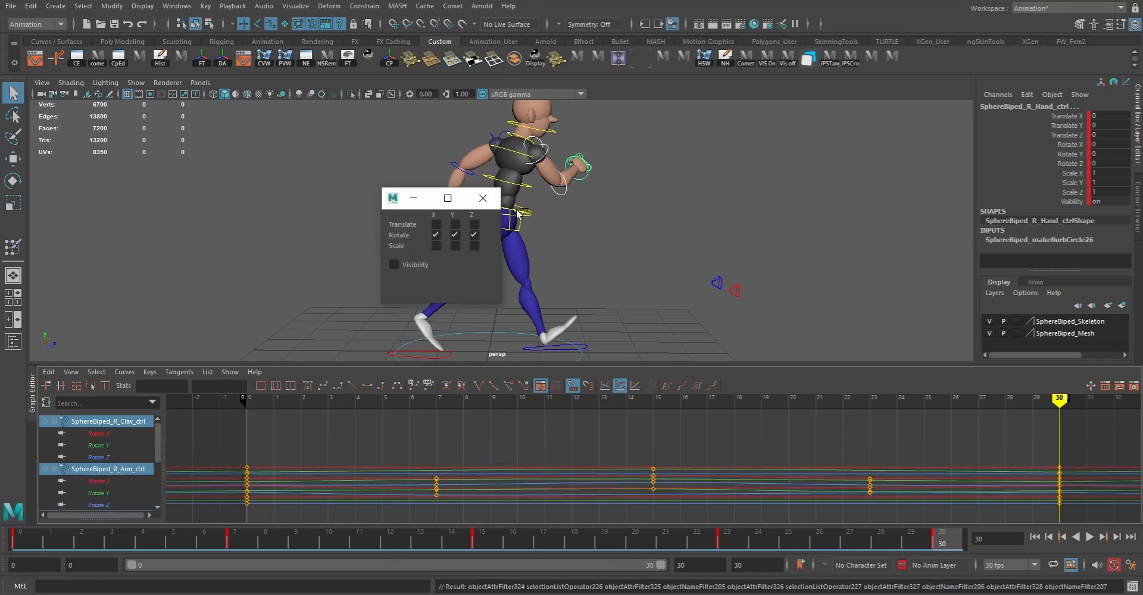
{"action": "left_click", "coordinate": [483, 198]}
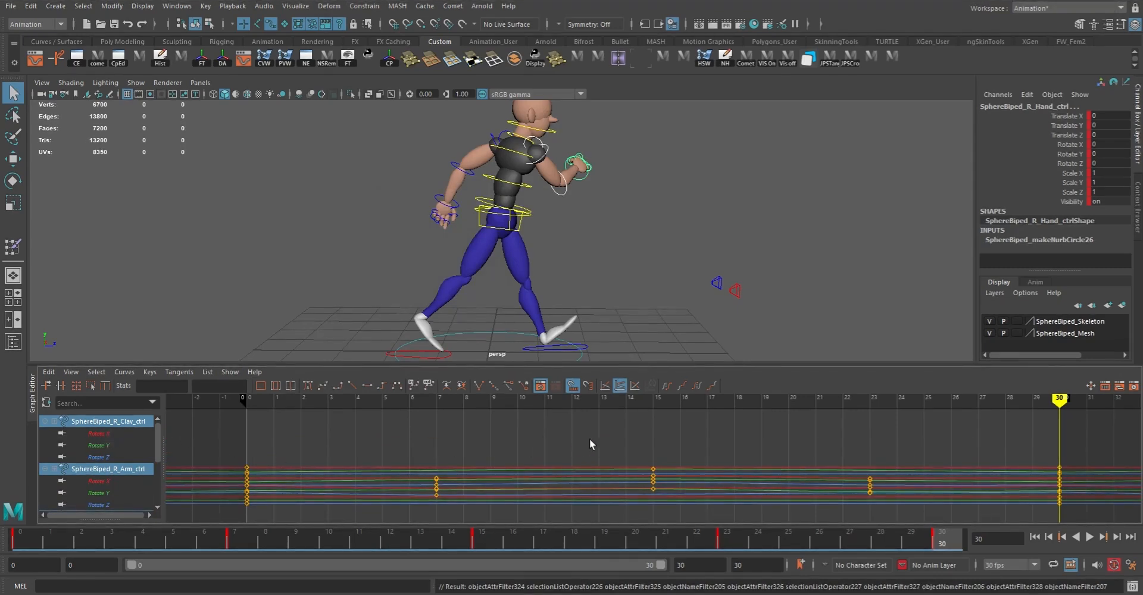
- Shift all rotation keys of the right arm controls 3 frames later
{"action": "key", "text": "f"}
{"action": "scroll", "coordinate": [675, 452], "scroll_direction": "down", "scroll_amount": 3}
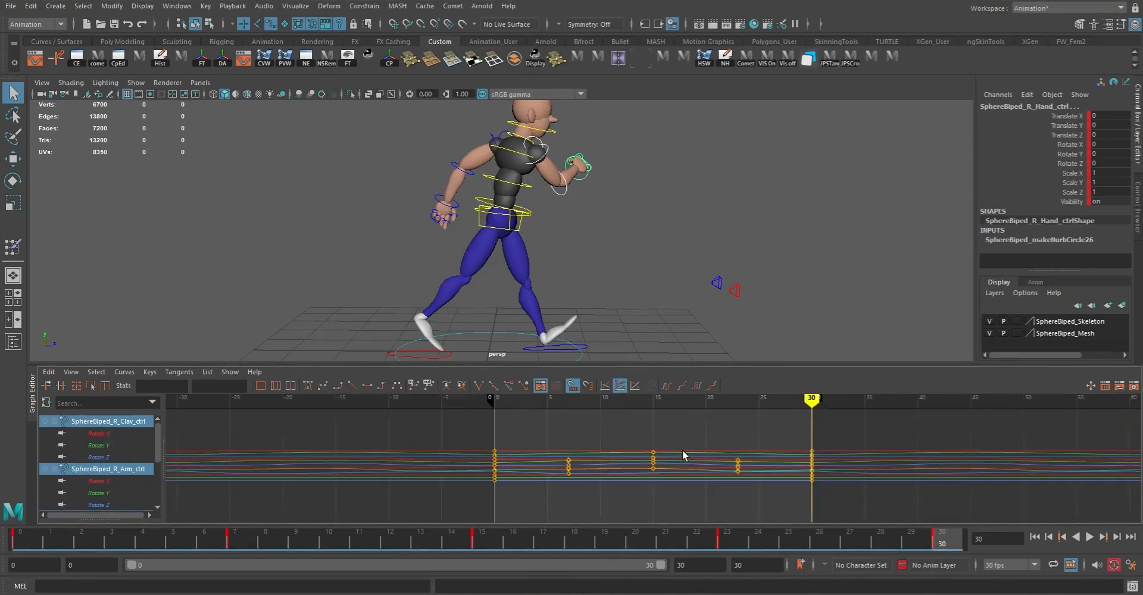
{"action": "left_click_drag", "start_coordinate": [460, 435], "coordinate": [863, 531]}
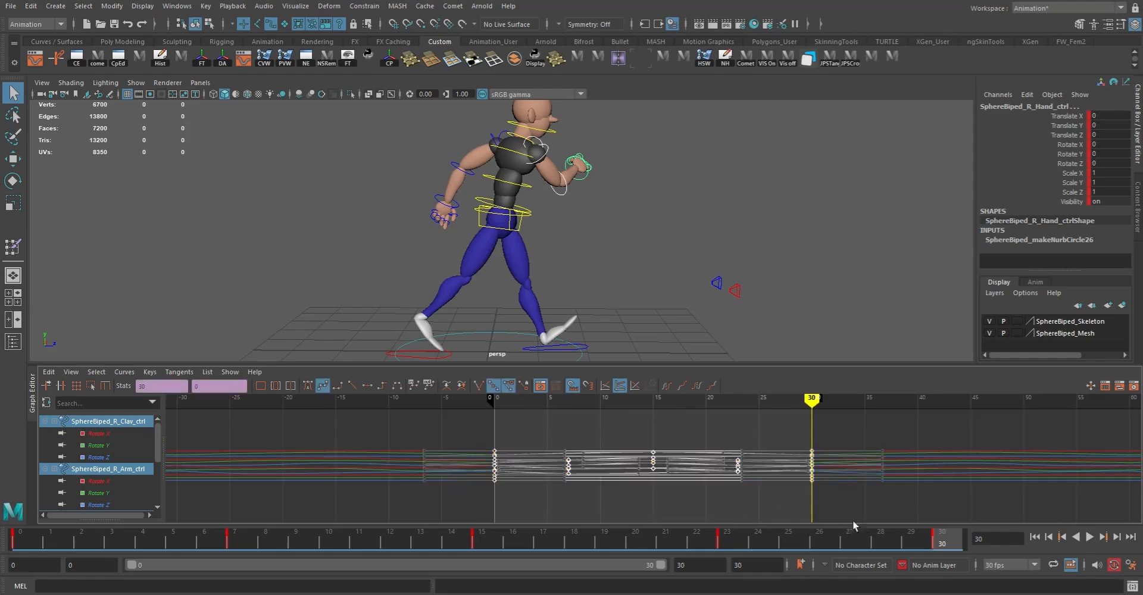
{"action": "key", "text": "w"}
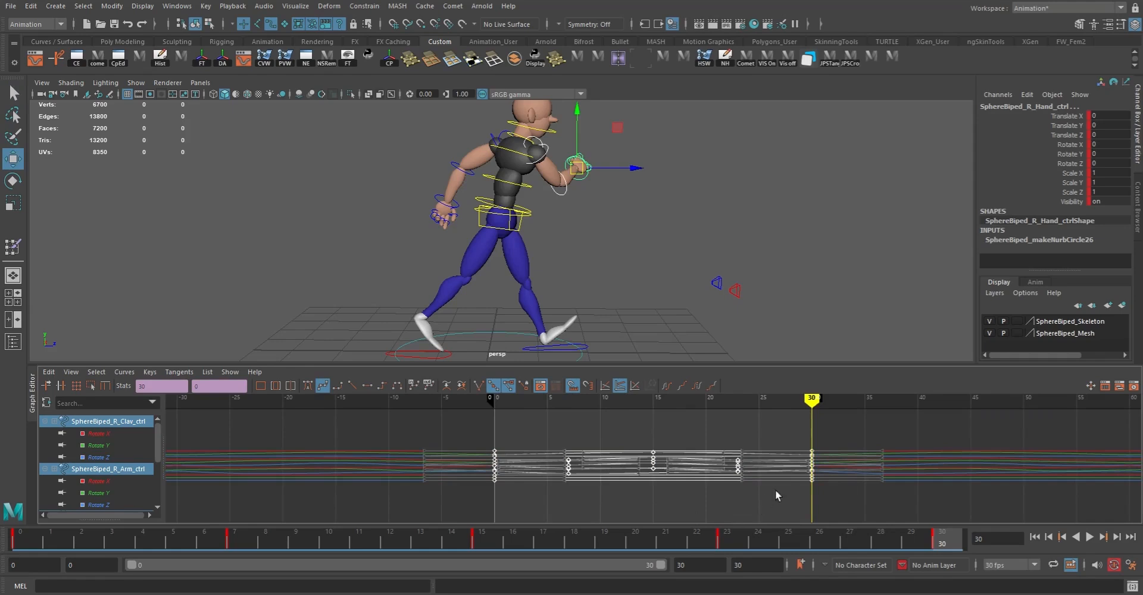
{"action": "middle_click_drag", "start_coordinate": [778, 497], "coordinate": [806, 503], "text": "shift"}
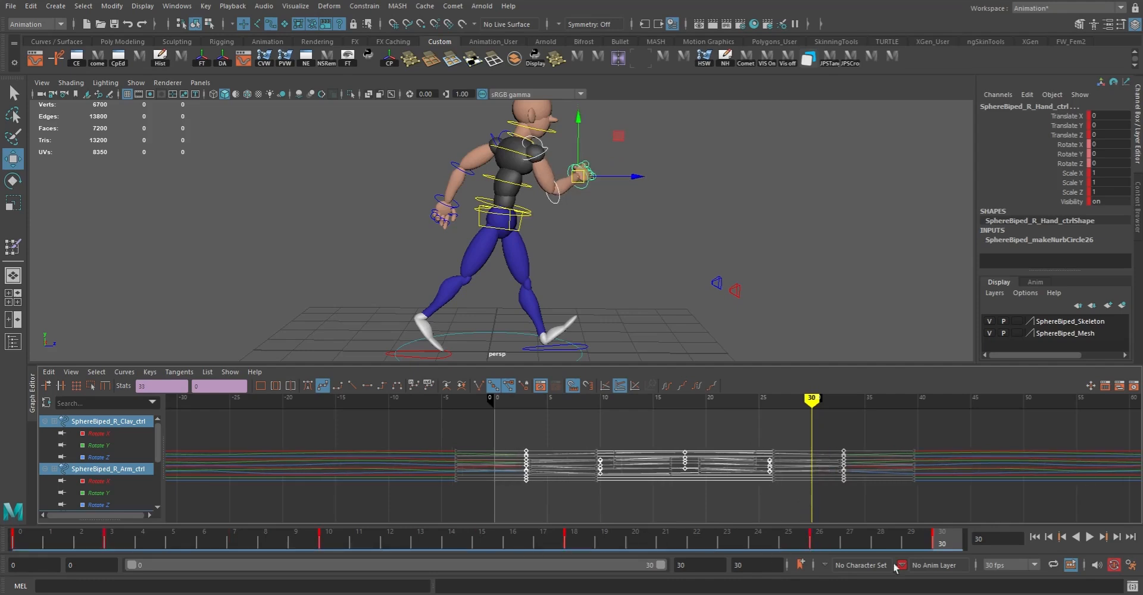
- Play the run cycle from the first frame to check the offset right arm swing, and stop playback
{"action": "left_click", "coordinate": [1034, 538]}
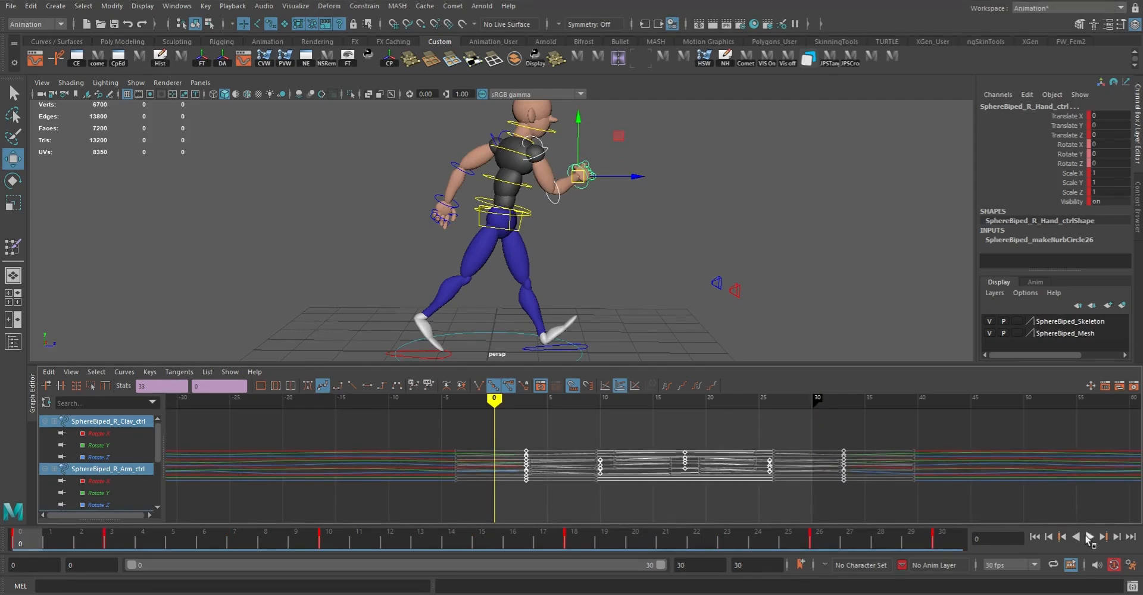
{"action": "left_click", "coordinate": [1089, 537]}
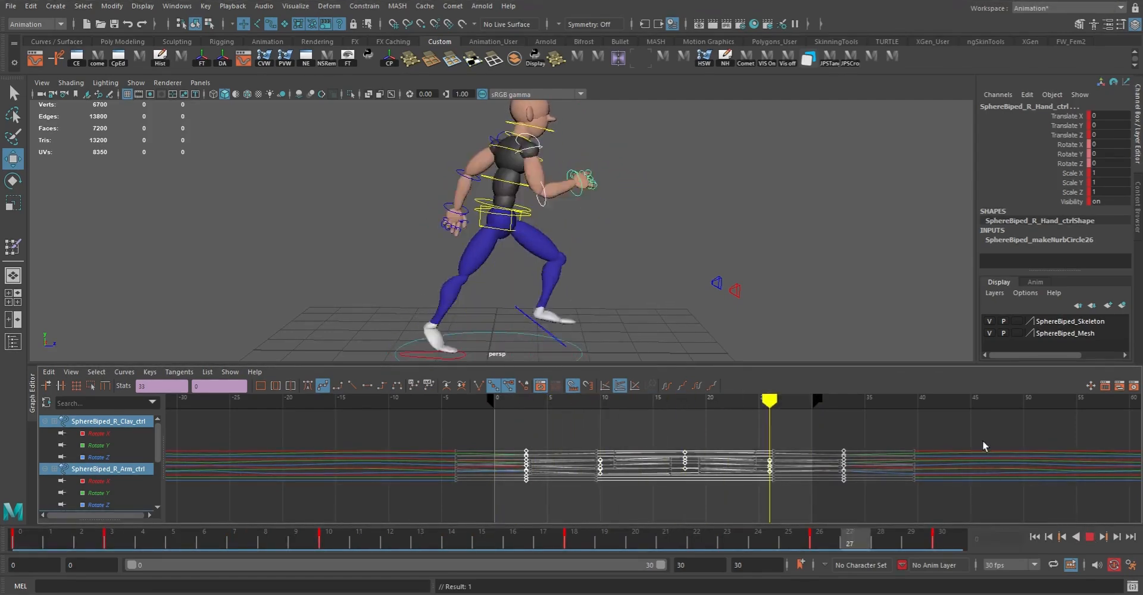
{"action": "left_click_drag", "start_coordinate": [761, 302], "coordinate": [700, 320], "text": "alt"}
{"action": "key", "text": "Escape"}
{"action": "key", "text": "q"}
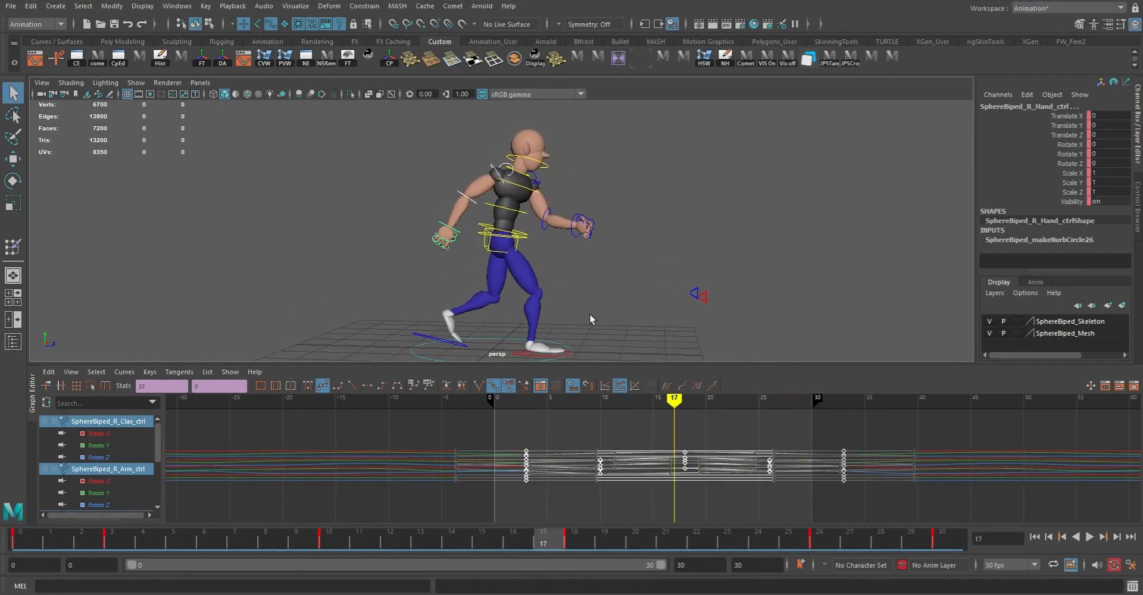
- Straighten the right elbow control at frame 30 and key the same pose at frames 30 and 0
{"action": "left_click", "coordinate": [459, 197]}
{"action": "key", "text": "e"}
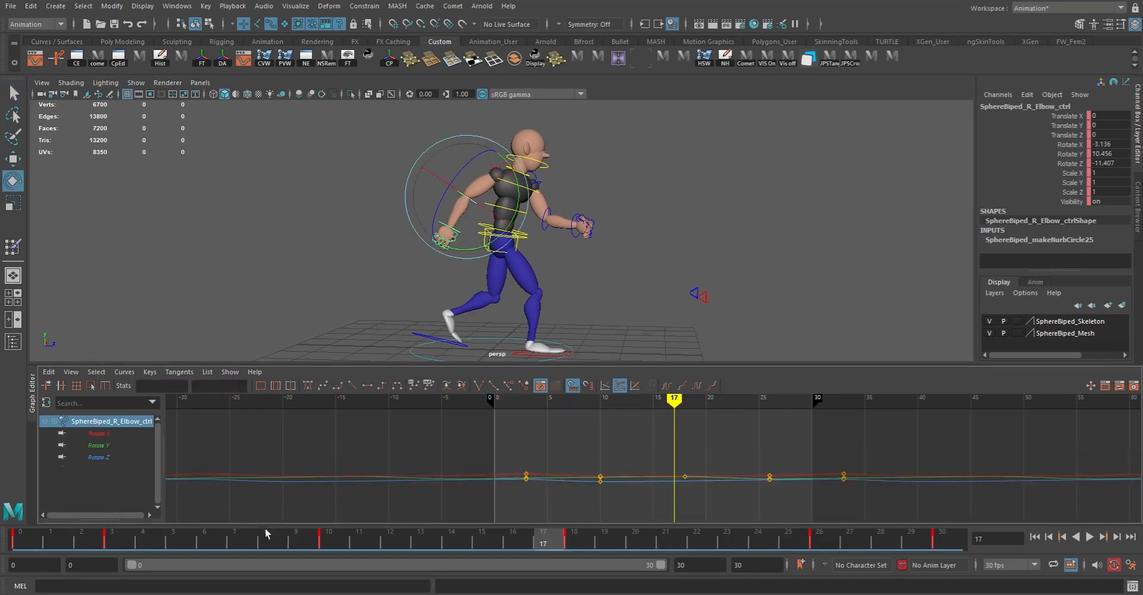
{"action": "left_click", "coordinate": [110, 540]}
{"action": "left_click_drag", "start_coordinate": [116, 541], "coordinate": [625, 569]}
{"action": "left_click_drag", "start_coordinate": [842, 551], "coordinate": [972, 541]}
{"action": "left_click_drag", "start_coordinate": [606, 266], "coordinate": [597, 315]}
{"action": "key", "text": "s"}
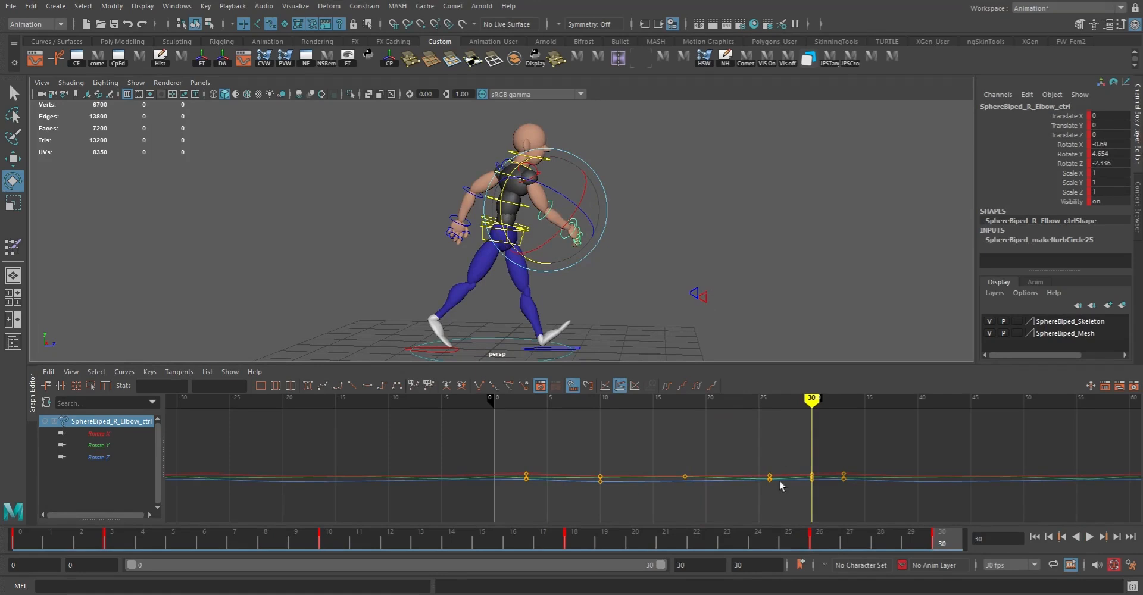
{"action": "left_click", "coordinate": [20, 541]}
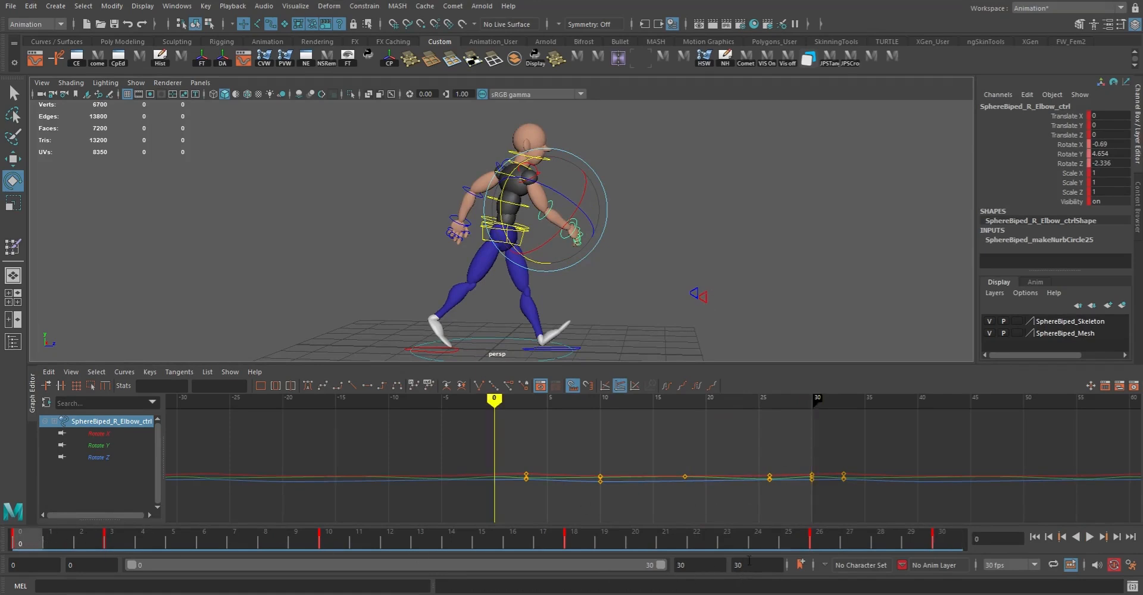
{"action": "key", "text": "s"}
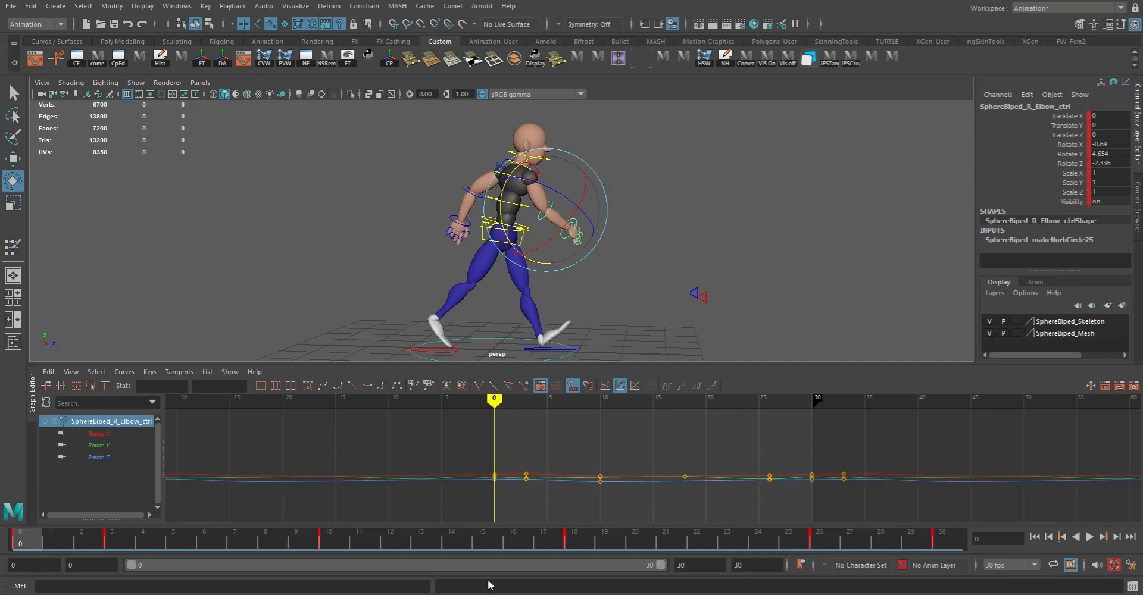
- Delete the right elbow control's keys at frames 3 and 26
{"action": "left_click_drag", "start_coordinate": [25, 538], "coordinate": [111, 543]}
{"action": "right_click", "coordinate": [111, 543]}
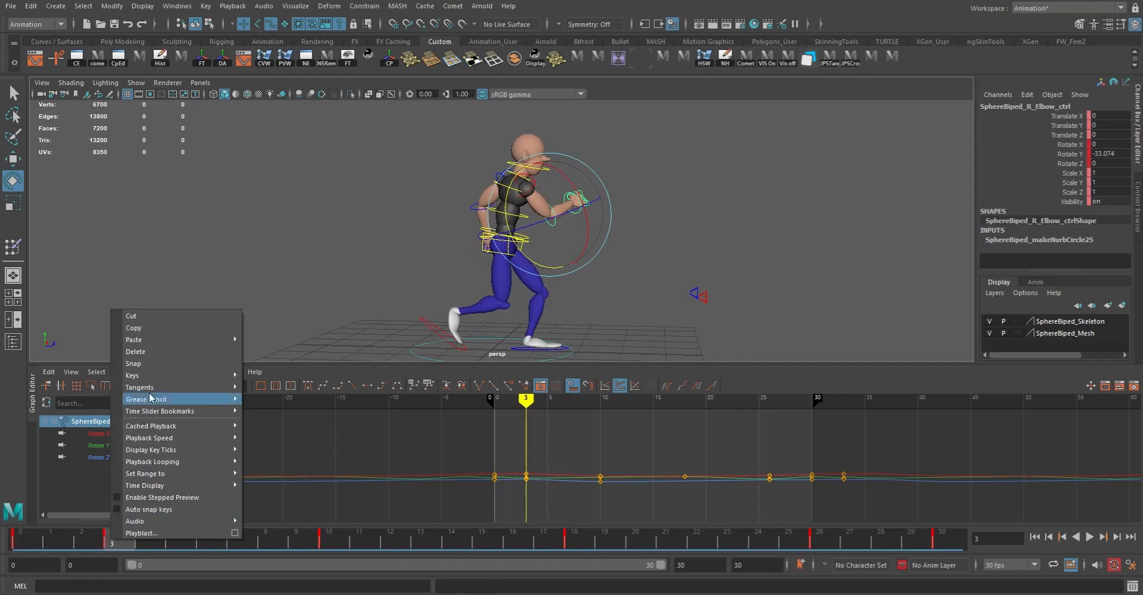
{"action": "left_click", "coordinate": [143, 354]}
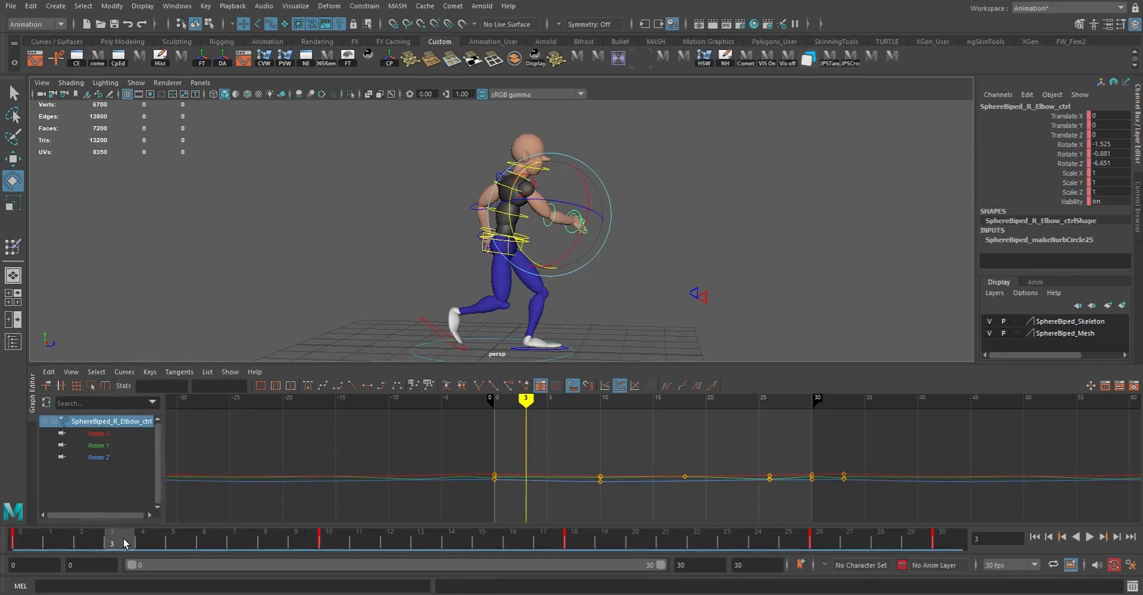
{"action": "key", "text": "alt+v"}
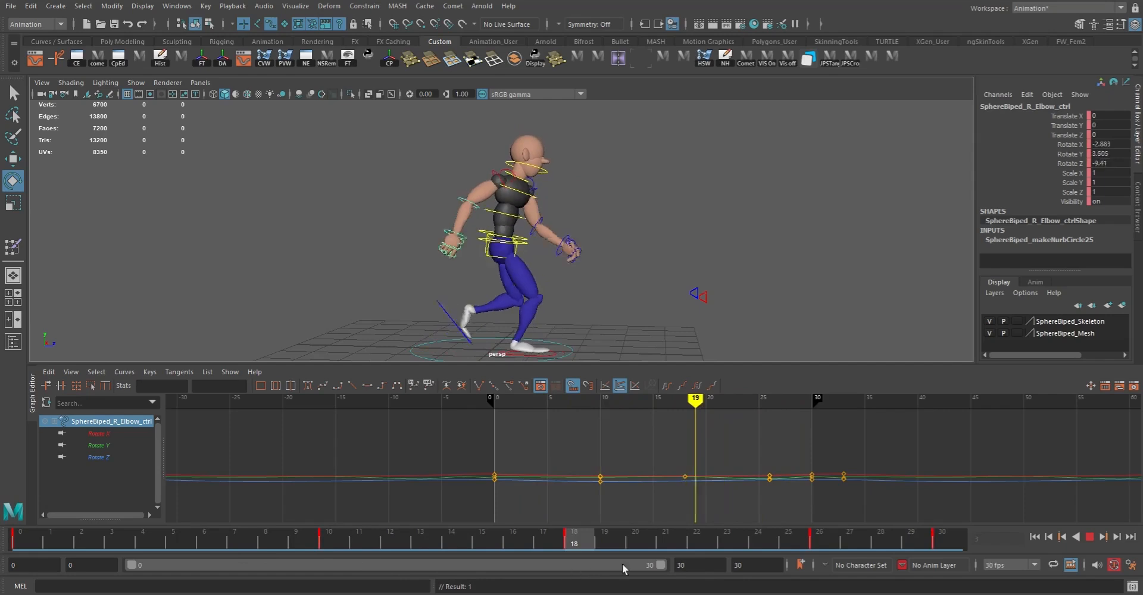
{"action": "left_click", "coordinate": [820, 539]}
{"action": "right_click", "coordinate": [828, 538]}
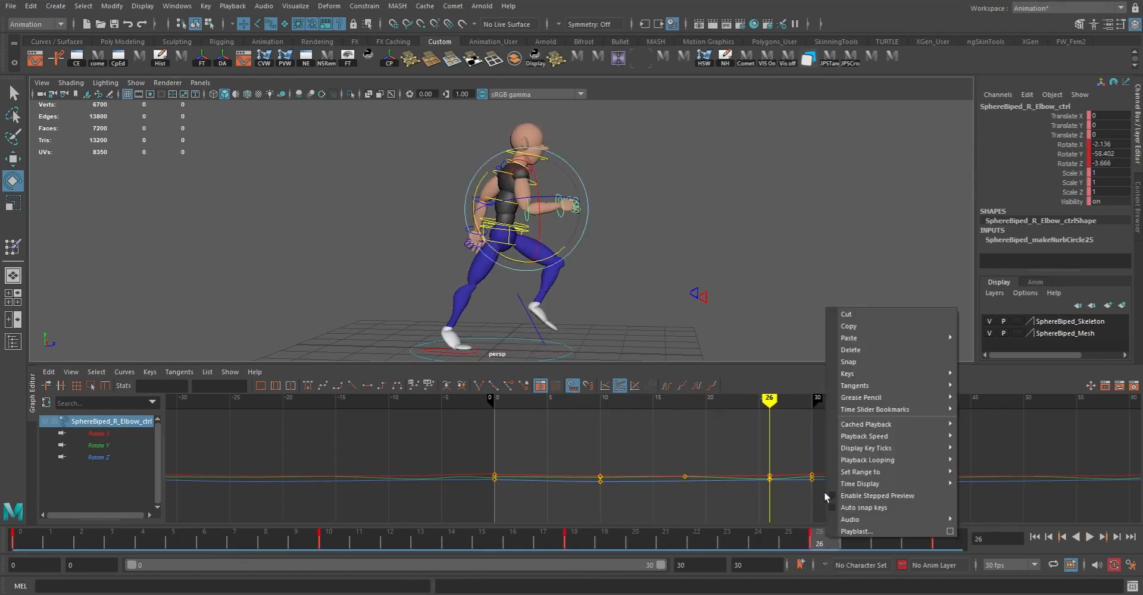
{"action": "left_click", "coordinate": [851, 350]}
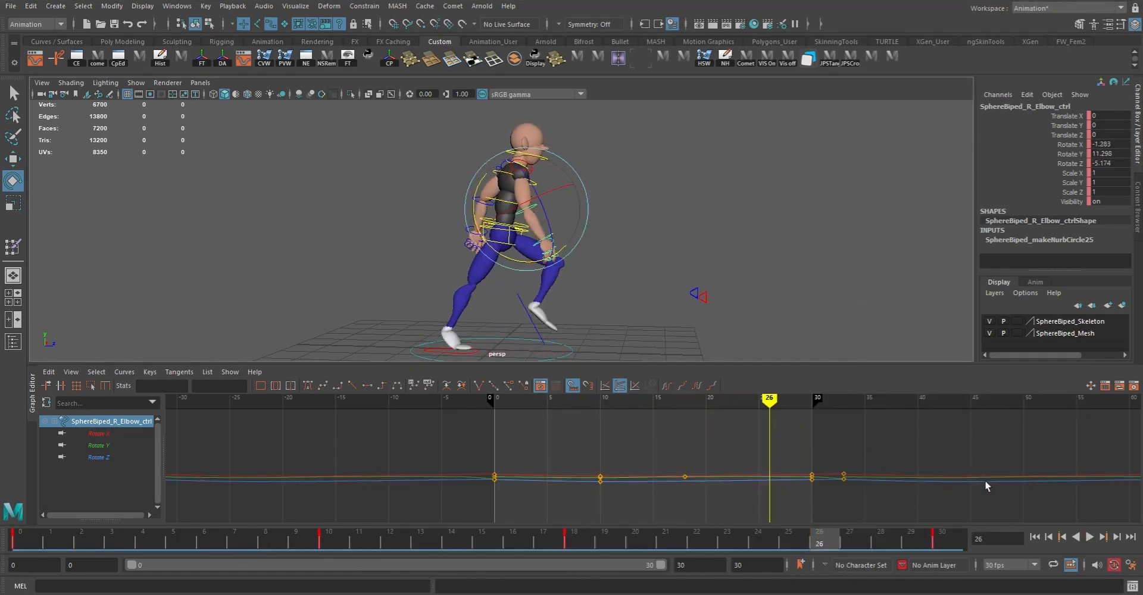
- Play the run cycle from the first frame to check the right elbow motion, and stop playback
{"action": "left_click", "coordinate": [1035, 538]}
{"action": "left_click", "coordinate": [1090, 537]}
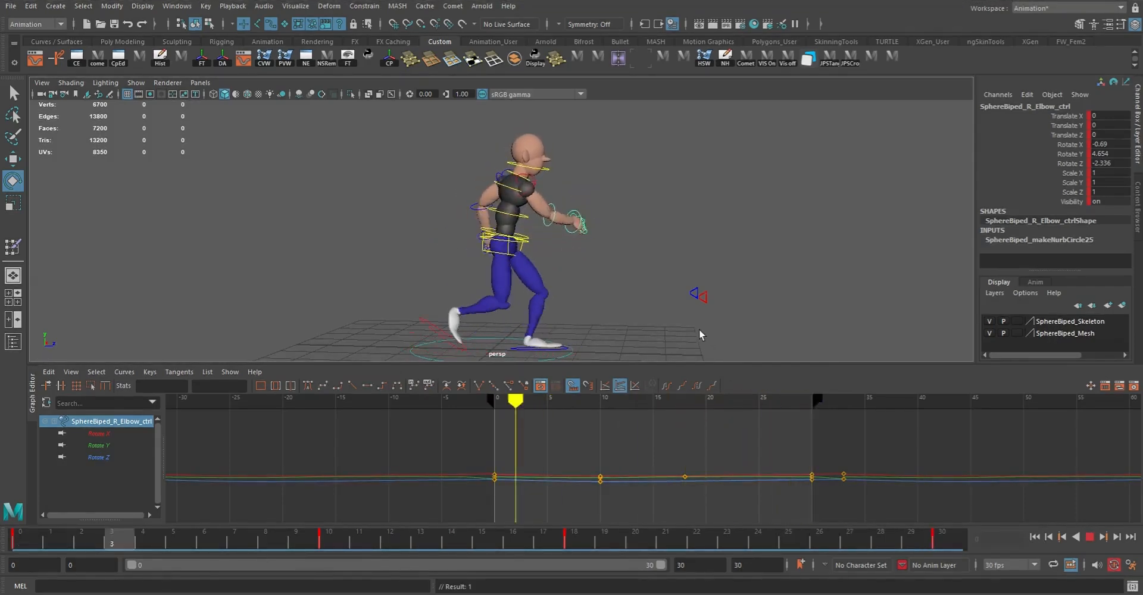
{"action": "left_click_drag", "start_coordinate": [619, 253], "coordinate": [576, 319], "text": "alt"}
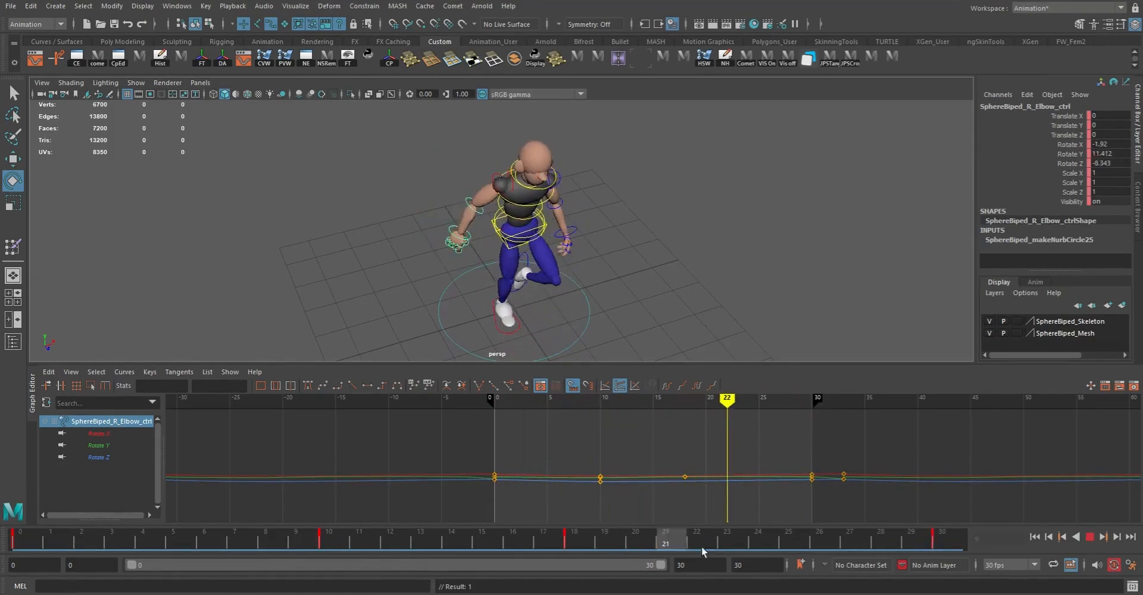
{"action": "left_click", "coordinate": [1090, 537]}
- Select the right clavicle, arm, elbow and hand controls and all of their rotation keys in the graph
{"action": "left_click_drag", "start_coordinate": [727, 310], "coordinate": [701, 284], "text": "alt"}
{"action": "right_click_drag", "start_coordinate": [701, 284], "coordinate": [749, 299], "text": "alt"}
{"action": "key", "text": "q"}
{"action": "left_click_drag", "start_coordinate": [749, 300], "coordinate": [691, 228], "text": "alt"}
{"action": "left_click", "coordinate": [528, 188]}
{"action": "key", "text": "e"}
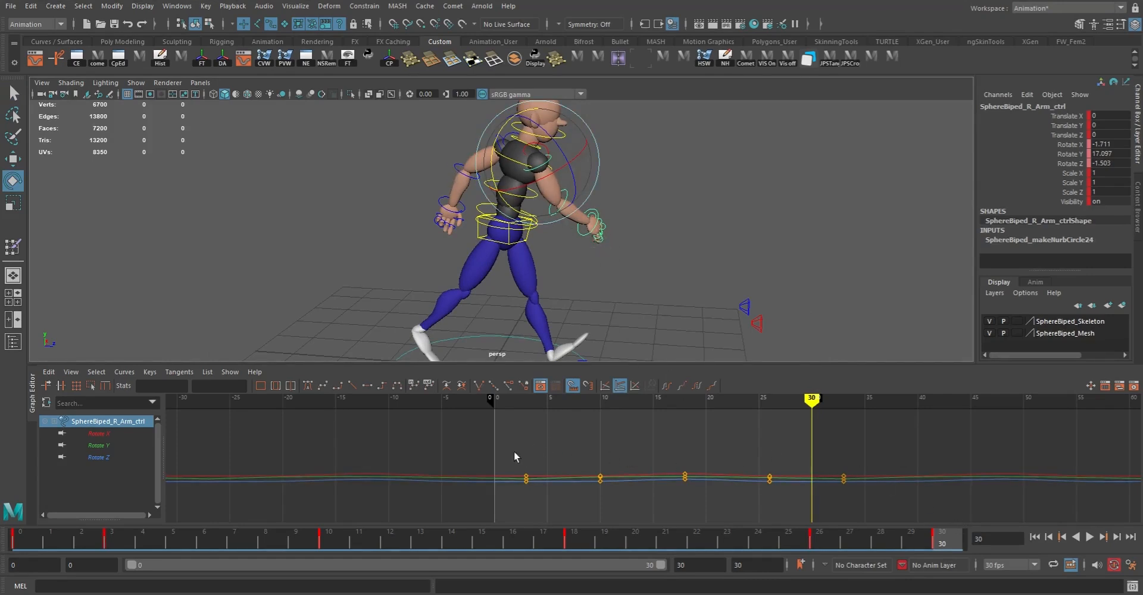
{"action": "left_click_drag", "start_coordinate": [626, 253], "coordinate": [518, 129], "text": "alt"}
{"action": "key", "text": "q"}
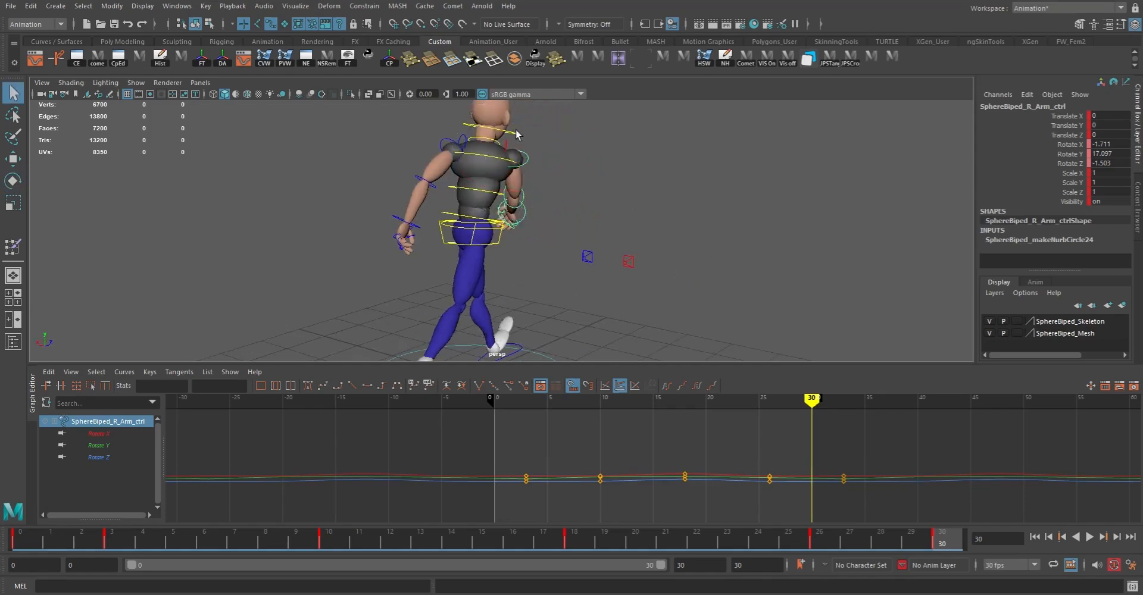
{"action": "left_click", "coordinate": [524, 159]}
{"action": "left_click", "coordinate": [524, 205], "text": "shift"}
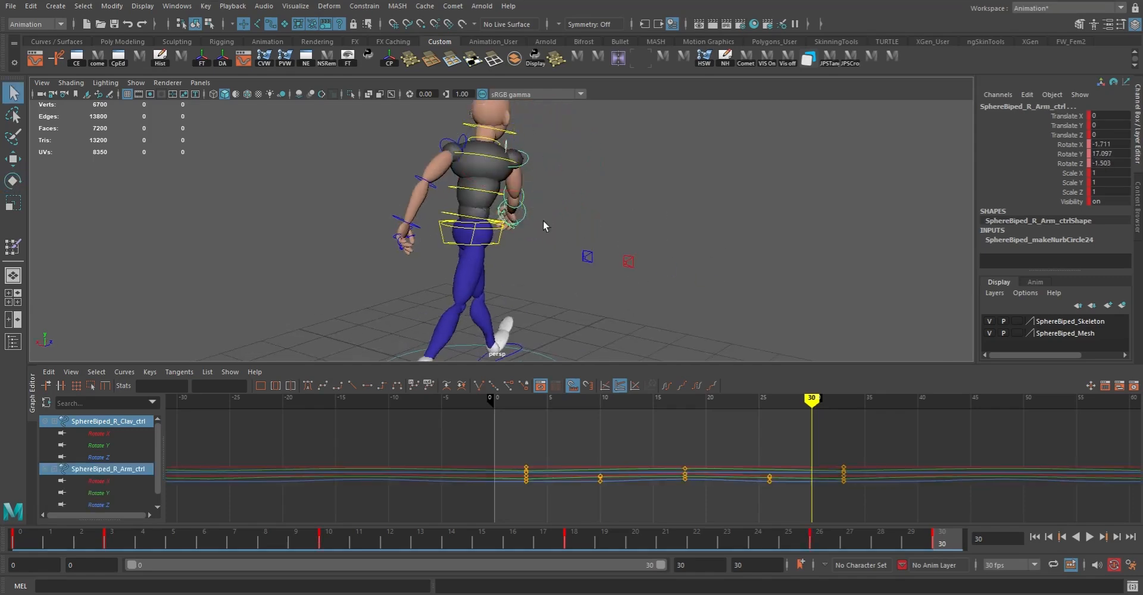
{"action": "left_click", "coordinate": [517, 216], "text": "shift"}
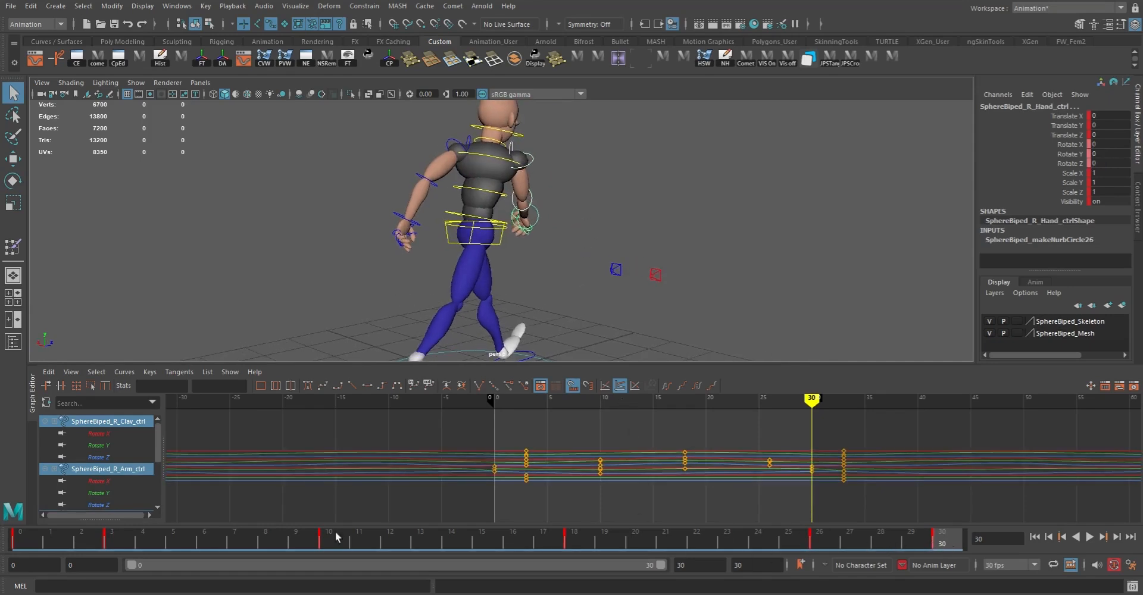
{"action": "left_click_drag", "start_coordinate": [440, 417], "coordinate": [892, 521]}
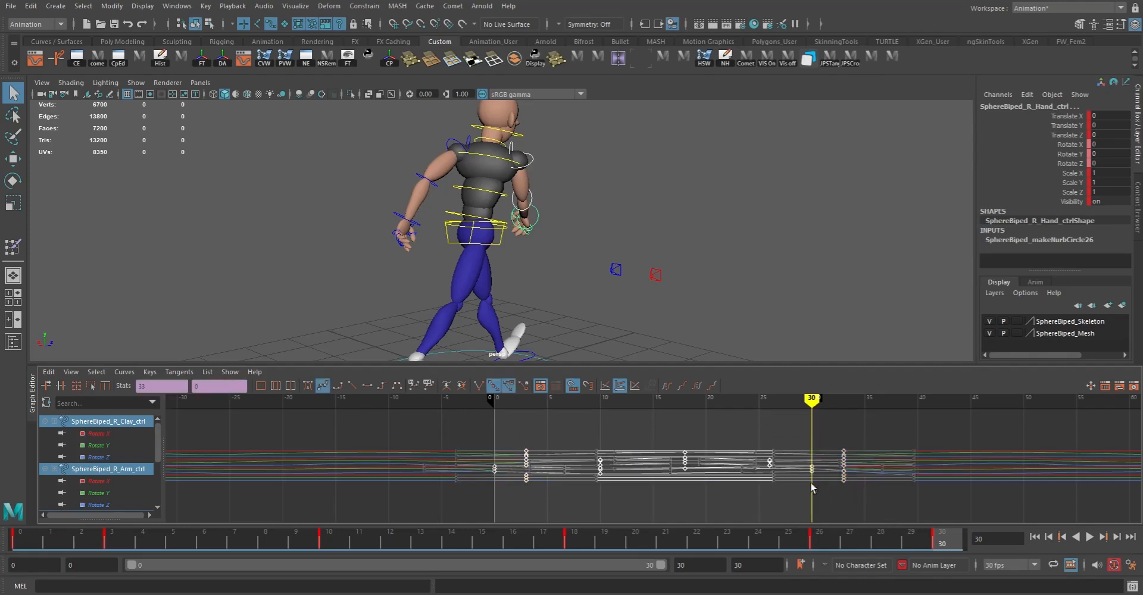
- Undo the selections and right elbow key edits back to the selected, offset keys of all right arm controls
{"action": "key", "text": "ctrl+z"}
{"action": "key", "text": "ctrl+z"}
{"action": "key", "text": "ctrl+z"}
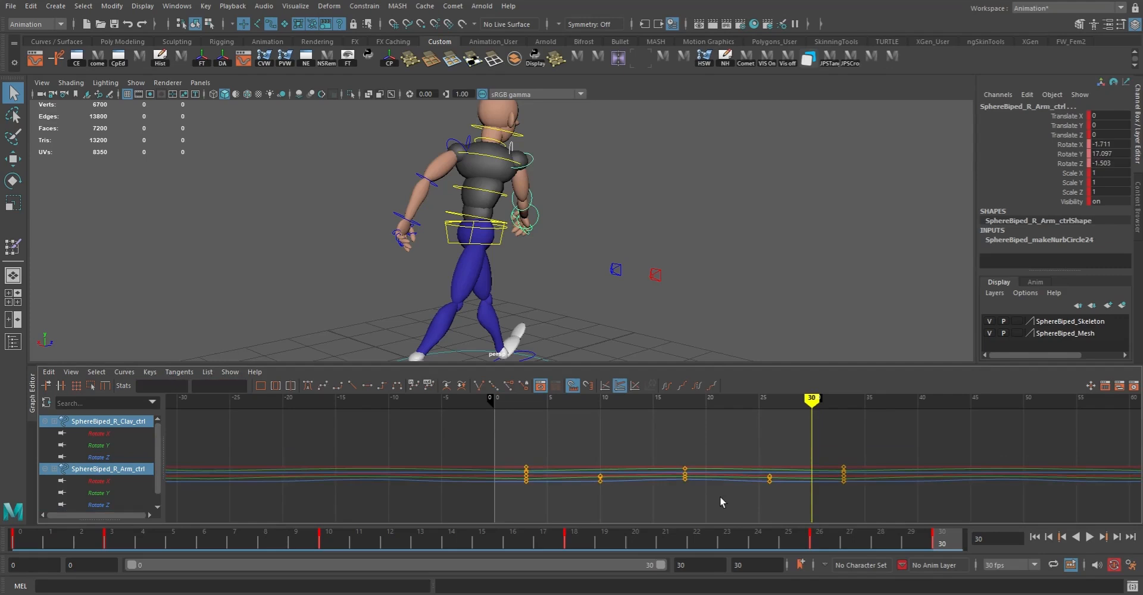
{"action": "key", "text": "ctrl+z"}
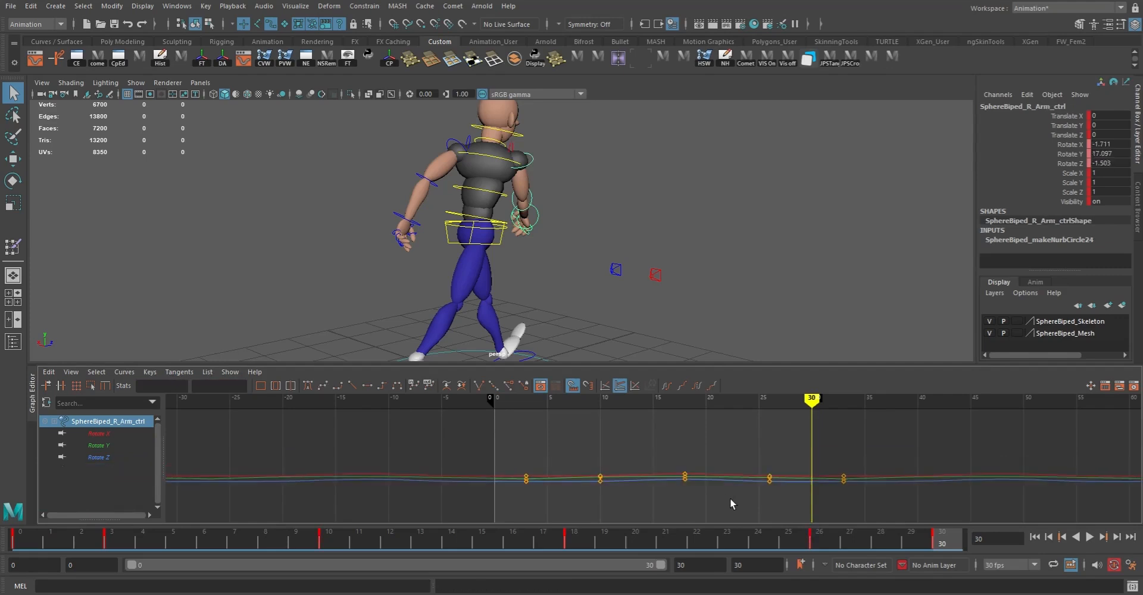
{"action": "key", "text": "ctrl+z"}
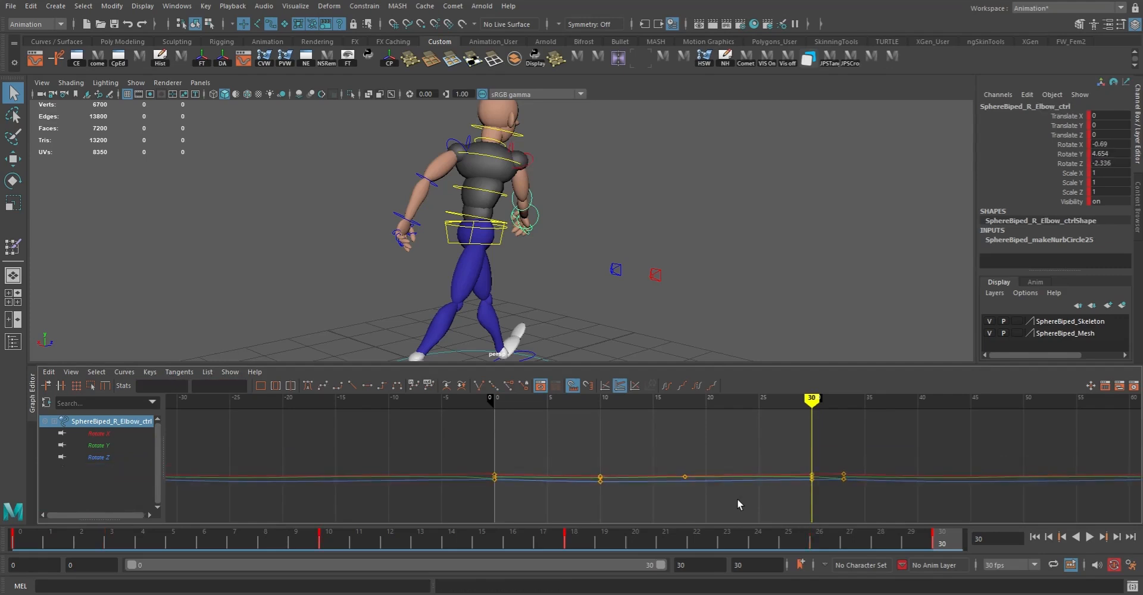
{"action": "key", "text": "ctrl+z"}
{"action": "key", "text": "ctrl+z"}
{"action": "key", "text": "ctrl+z"}
{"action": "key", "text": "ctrl+z"}
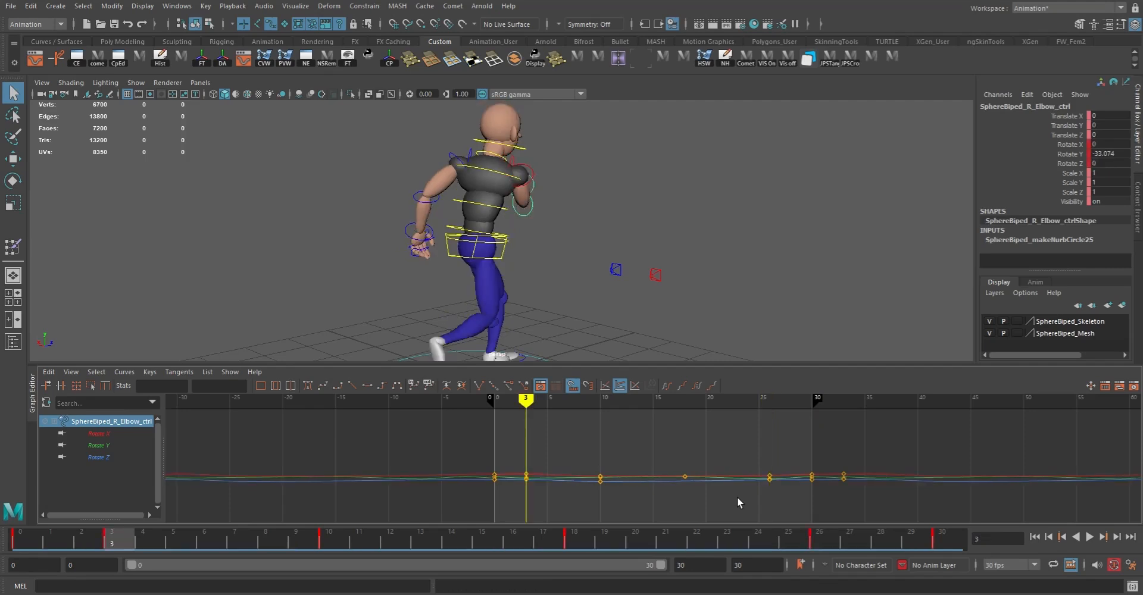
{"action": "key", "text": "ctrl+z"}
{"action": "key", "text": "ctrl+z"}
{"action": "key", "text": "ctrl+z"}
{"action": "key", "text": "ctrl+z"}
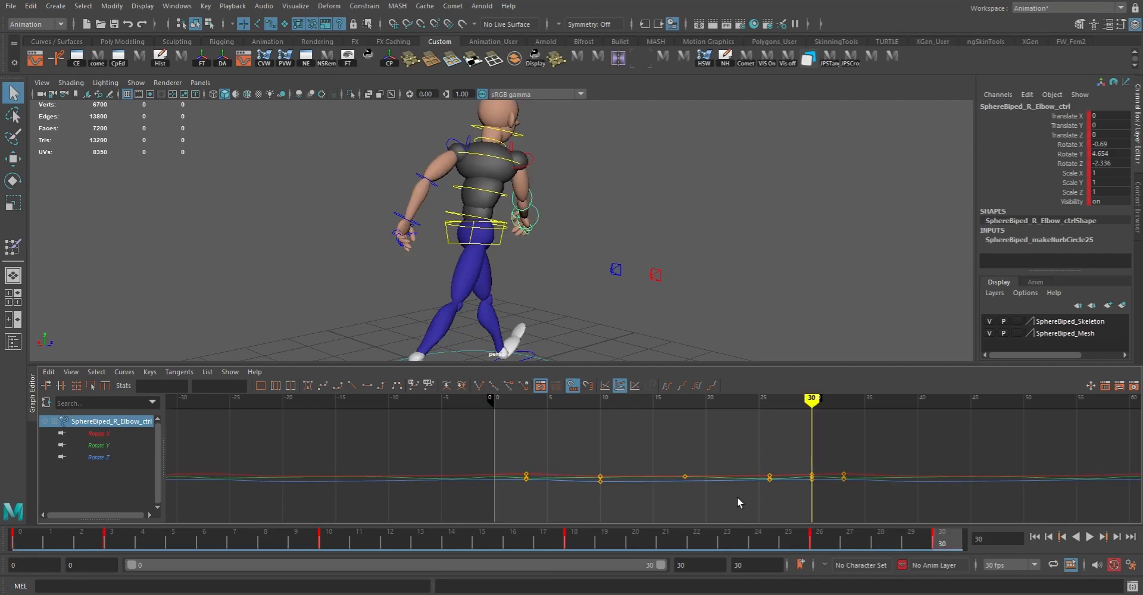
{"action": "key", "text": "ctrl+z"}
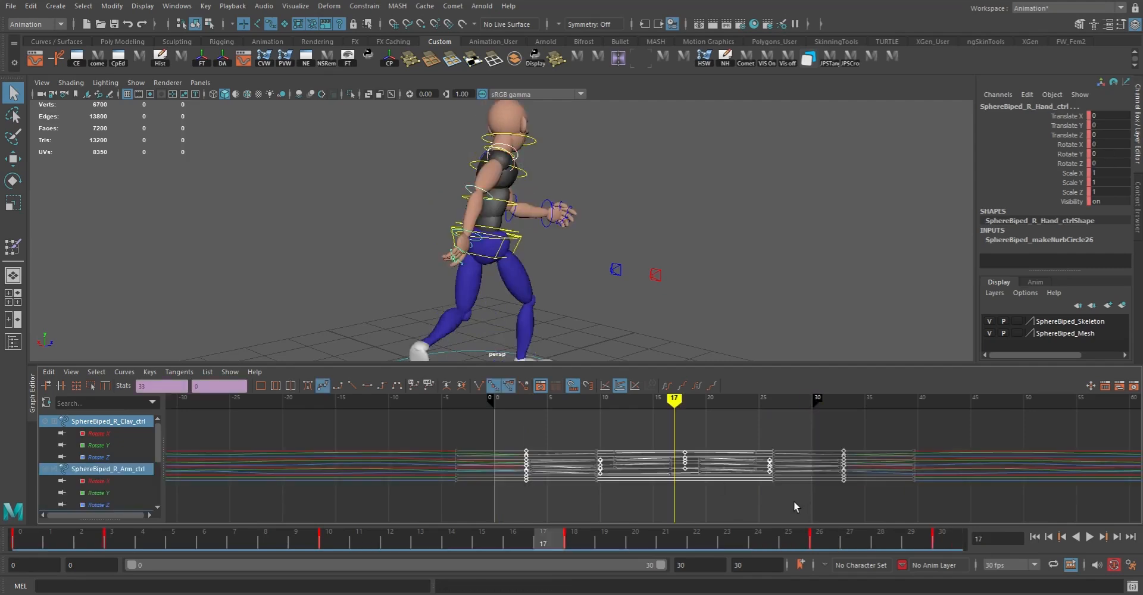
- Shift the selected rotation keys of the right arm controls 3 frames earlier and return to frame 0
{"action": "middle_click_drag", "start_coordinate": [790, 500], "coordinate": [757, 500], "text": "shift"}
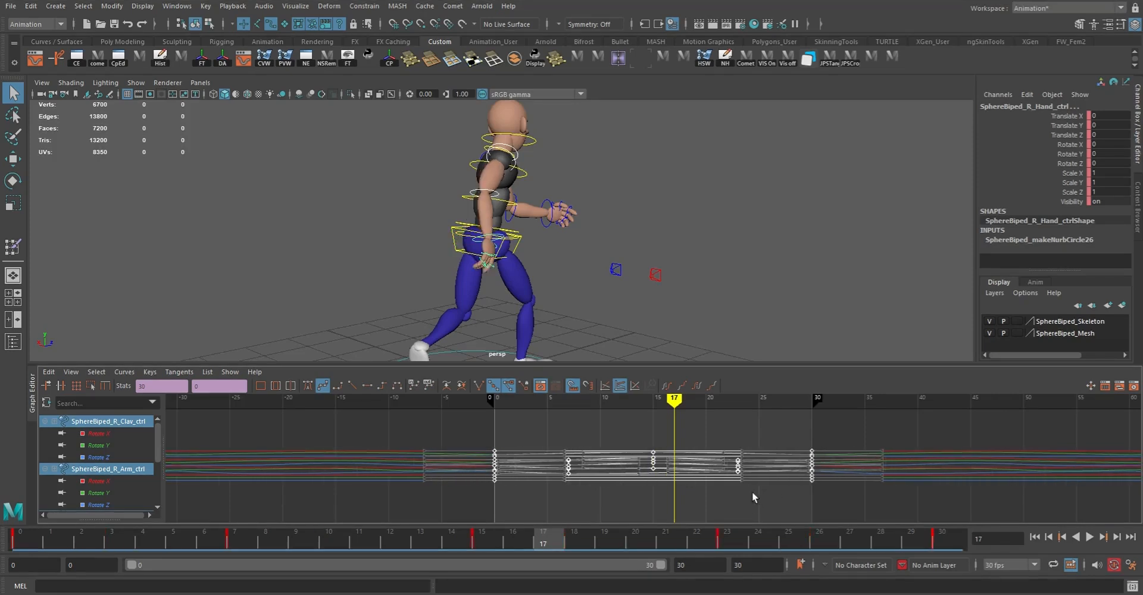
{"action": "left_click", "coordinate": [1036, 537]}
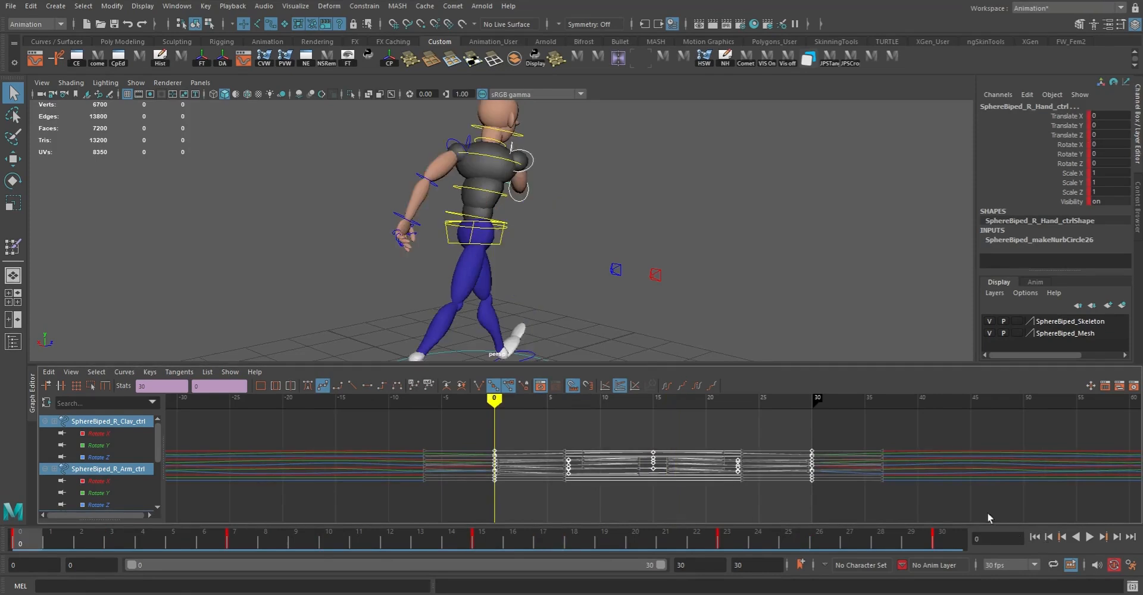
- Rotate the right arm control at frame 0 so the upper arm hangs lower beside the chest
{"action": "left_click_drag", "start_coordinate": [690, 312], "coordinate": [534, 212], "text": "alt"}
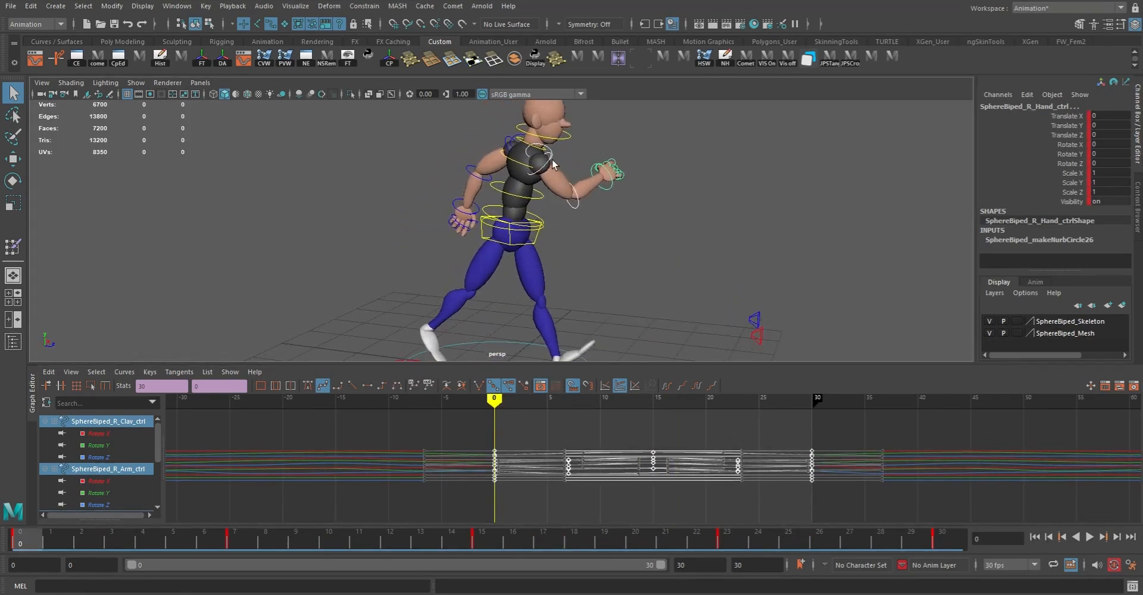
{"action": "left_click", "coordinate": [548, 164]}
{"action": "key", "text": "e"}
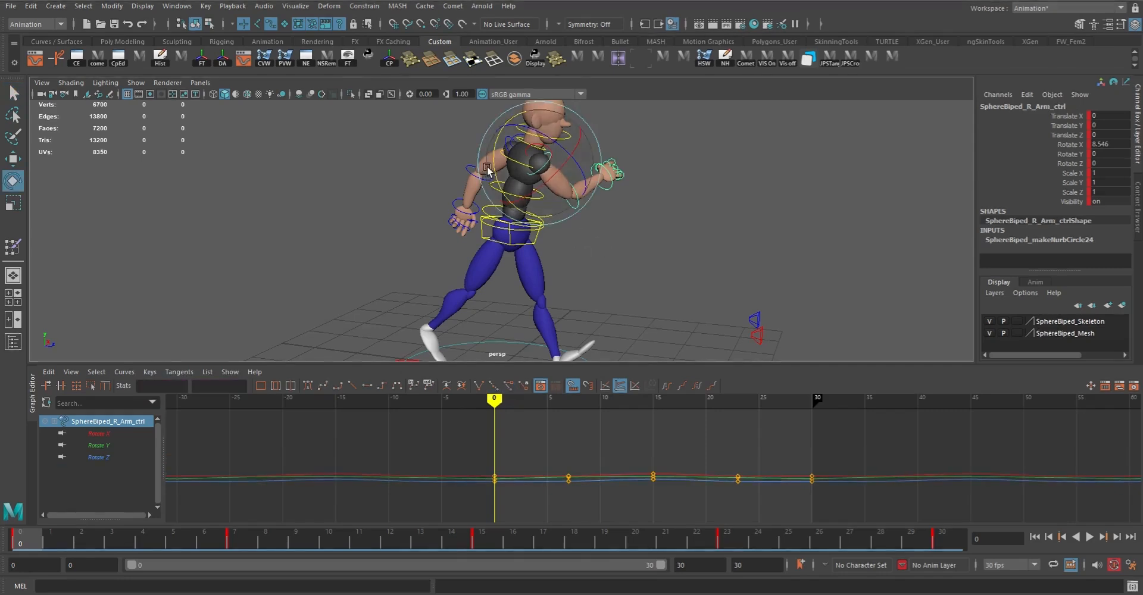
{"action": "left_click_drag", "start_coordinate": [495, 162], "coordinate": [517, 176]}
{"action": "left_click_drag", "start_coordinate": [619, 223], "coordinate": [510, 141], "text": "alt"}
{"action": "left_click_drag", "start_coordinate": [572, 198], "coordinate": [684, 194], "text": "alt"}
- Straighten the right elbow at frame 0 by rotating its control to about 0.38 in Rotate Y
{"action": "key", "text": "q"}
{"action": "left_click", "coordinate": [546, 222]}
{"action": "key", "text": "e"}
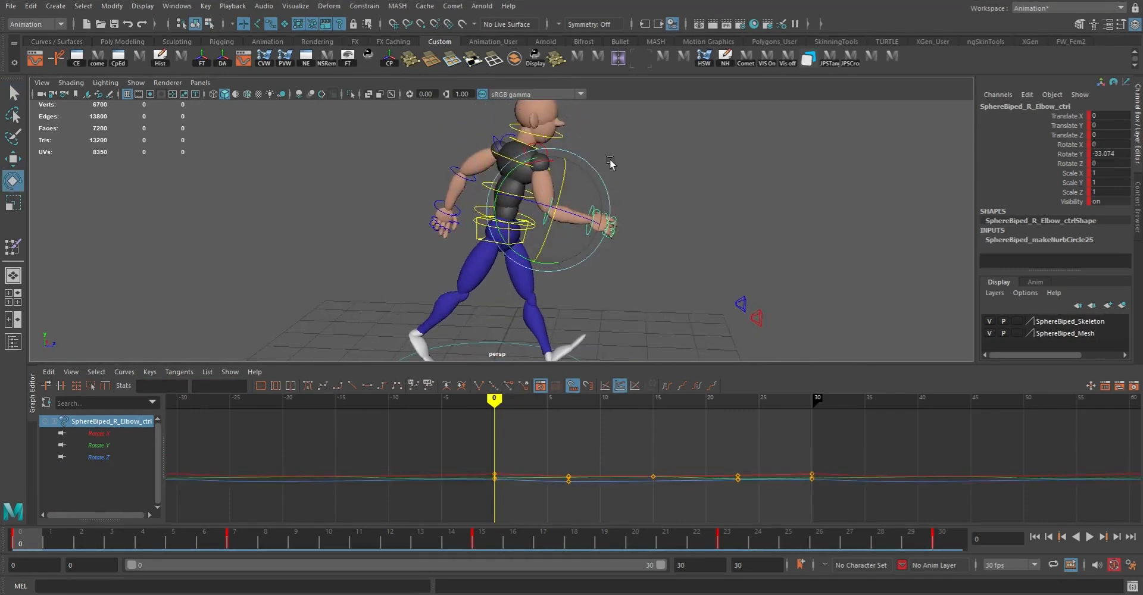
{"action": "left_click_drag", "start_coordinate": [513, 169], "coordinate": [540, 160]}
{"action": "key", "text": "q"}
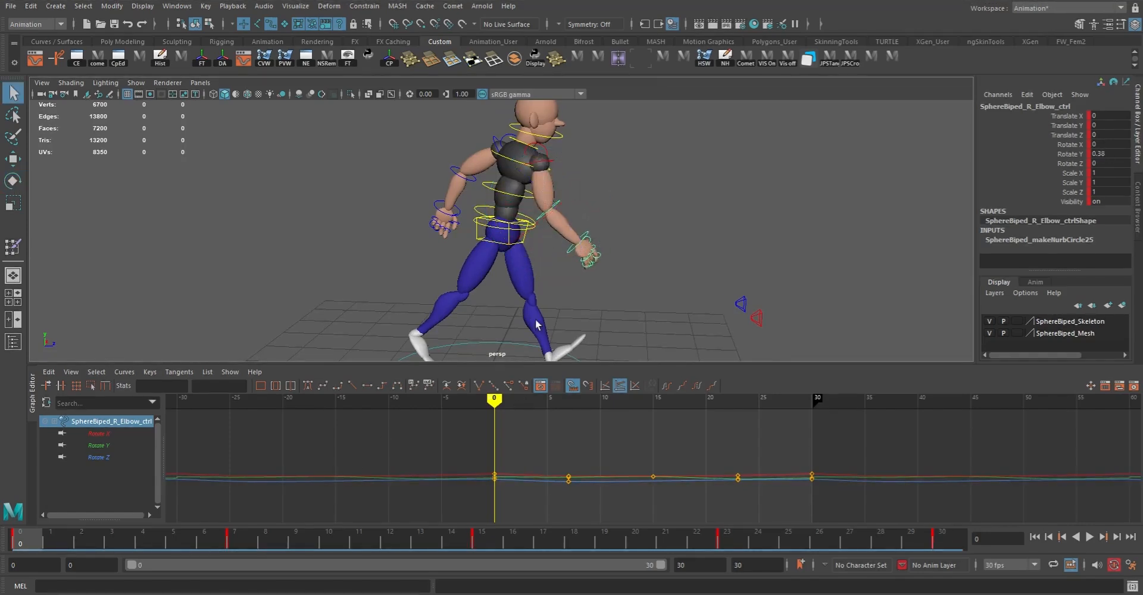
- Copy the right arm and elbow controls' frame 0 pose to frame 30
{"action": "left_click", "coordinate": [553, 161]}
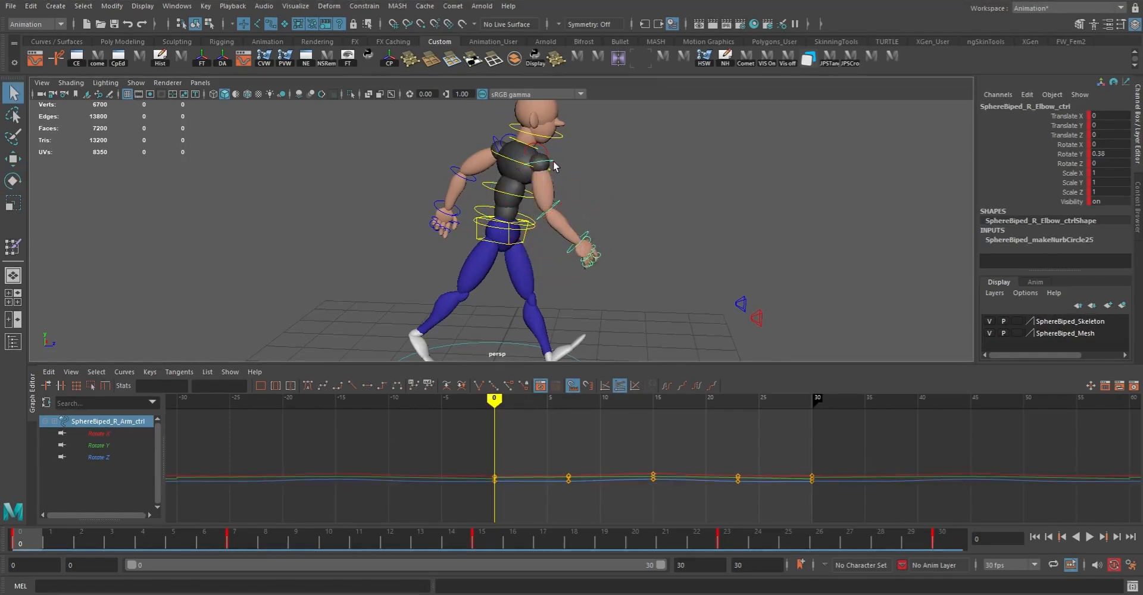
{"action": "left_click", "coordinate": [557, 207], "text": "shift"}
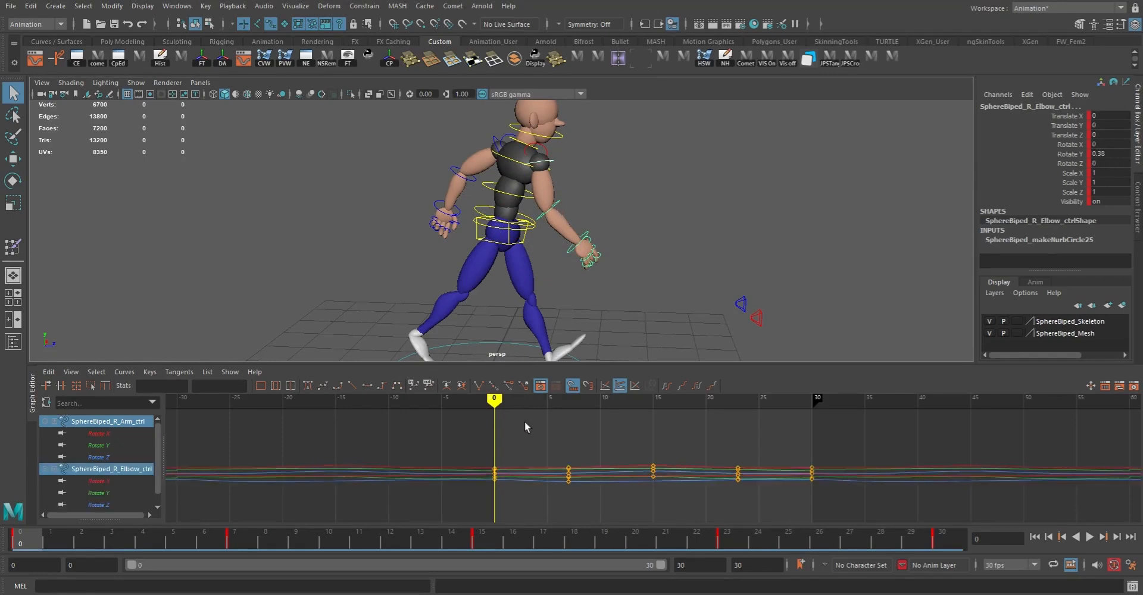
{"action": "left_click", "coordinate": [951, 543]}
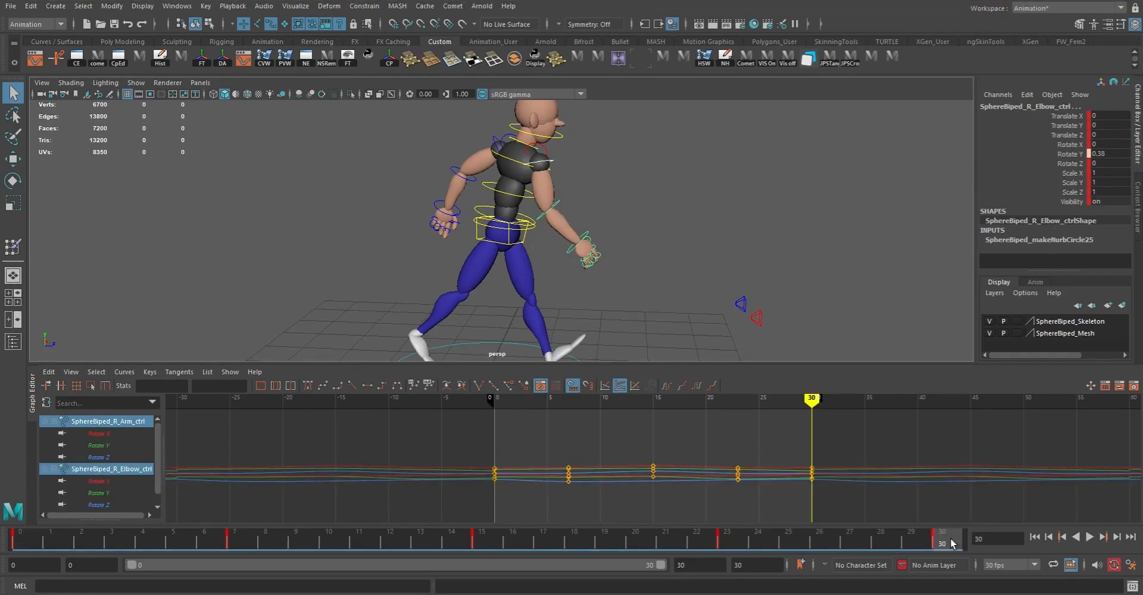
- Delete the right arm and elbow controls' in-between keys at frames 23 and 7
{"action": "left_click_drag", "start_coordinate": [201, 537], "coordinate": [279, 547], "text": "shift"}
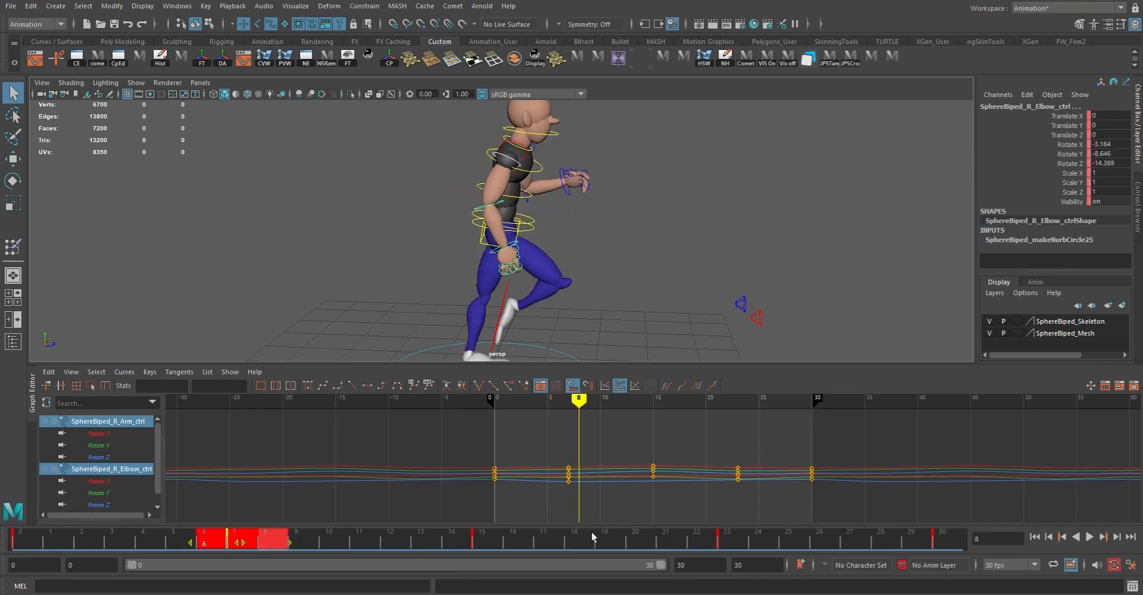
{"action": "left_click_drag", "start_coordinate": [664, 539], "coordinate": [781, 551], "text": "shift"}
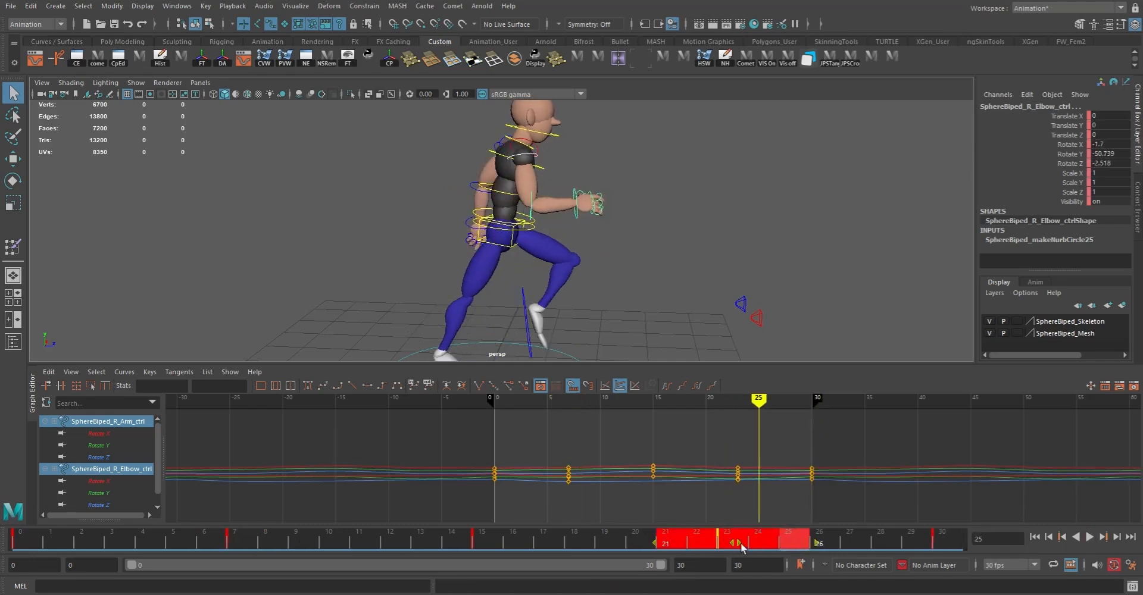
{"action": "right_click", "coordinate": [741, 547]}
{"action": "left_click", "coordinate": [774, 362]}
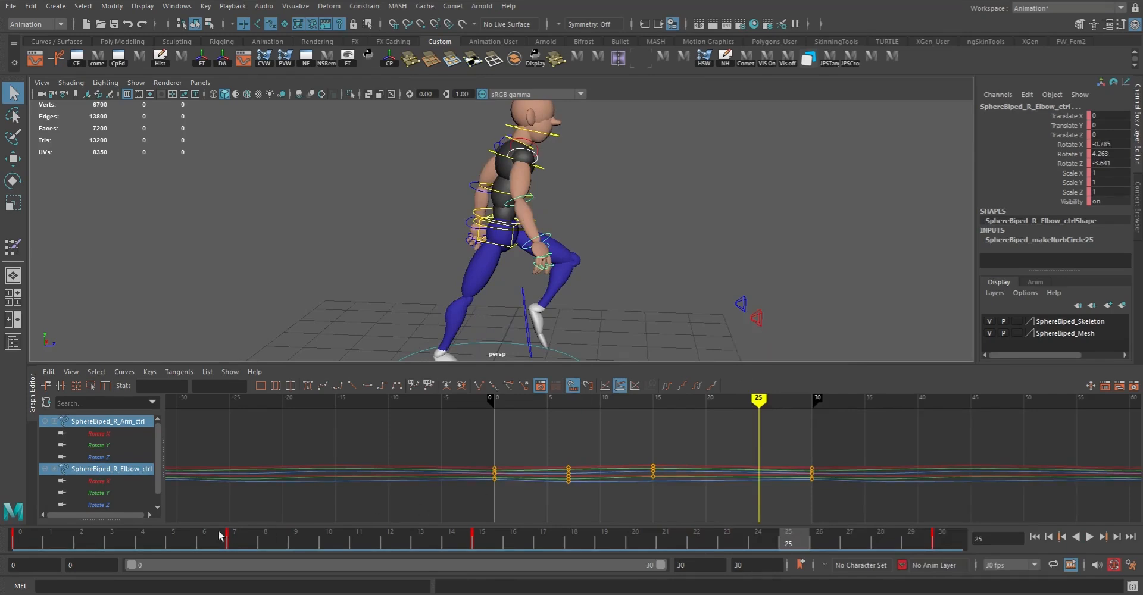
{"action": "left_click_drag", "start_coordinate": [185, 540], "coordinate": [274, 544], "text": "shift"}
{"action": "right_click", "coordinate": [265, 541]}
{"action": "left_click", "coordinate": [285, 364]}
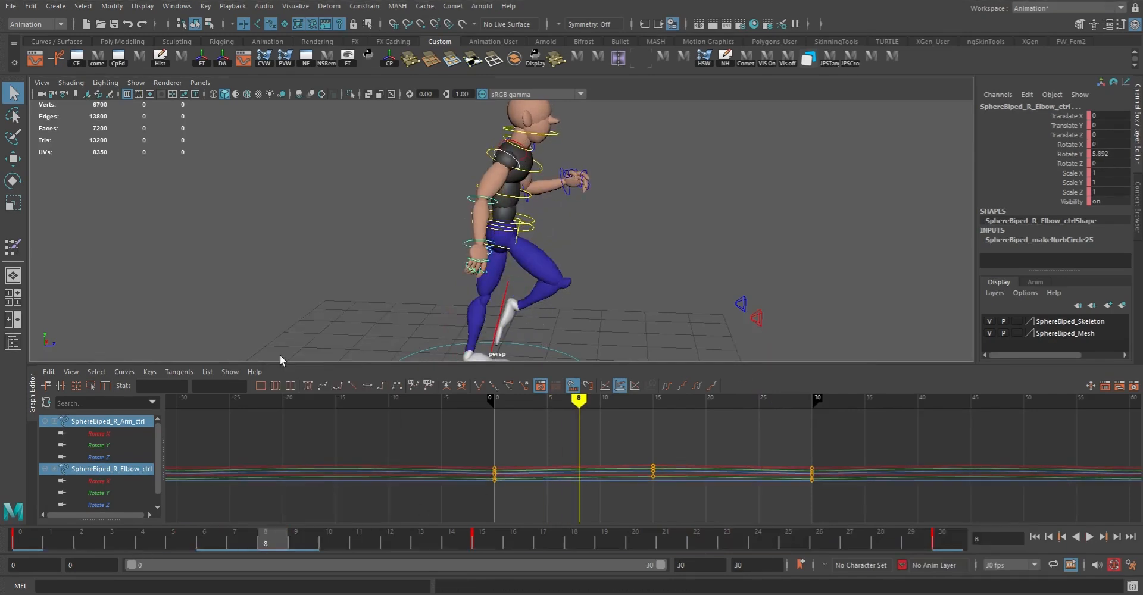
- Play back the run cycle from the side and front to check the right arm swing
{"action": "left_click_drag", "start_coordinate": [21, 540], "coordinate": [1141, 584]}
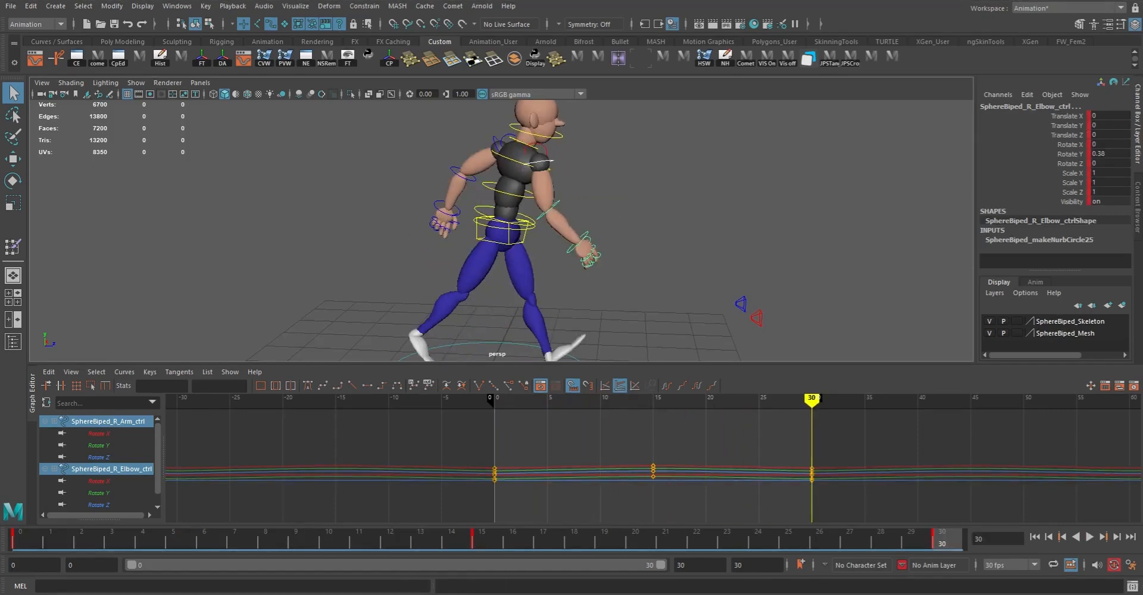
{"action": "left_click", "coordinate": [1088, 537]}
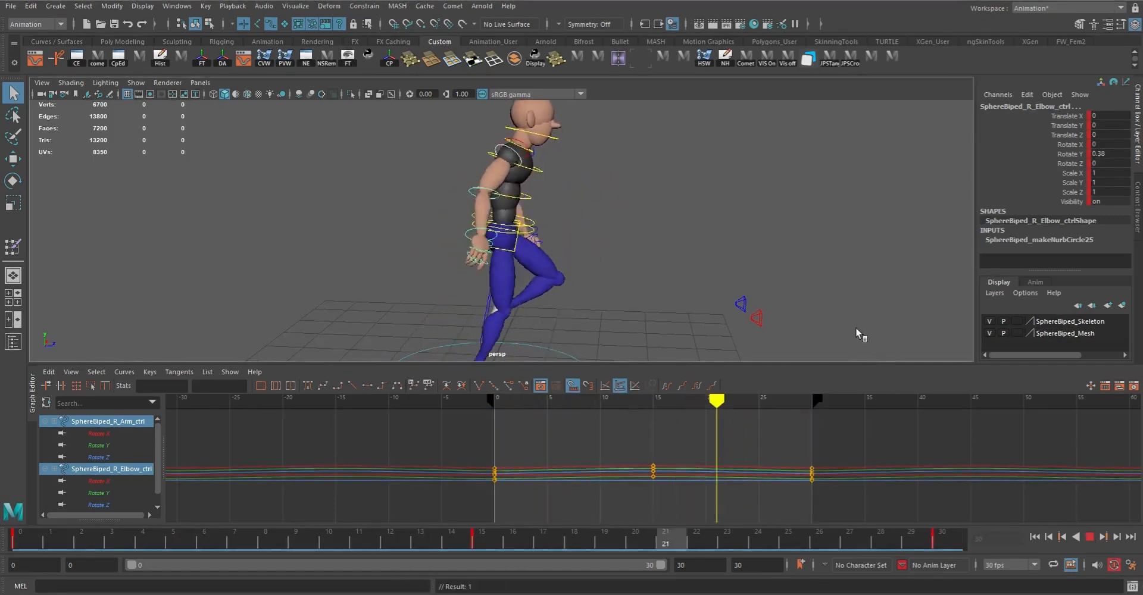
{"action": "left_click_drag", "start_coordinate": [829, 271], "coordinate": [677, 281], "text": "alt"}
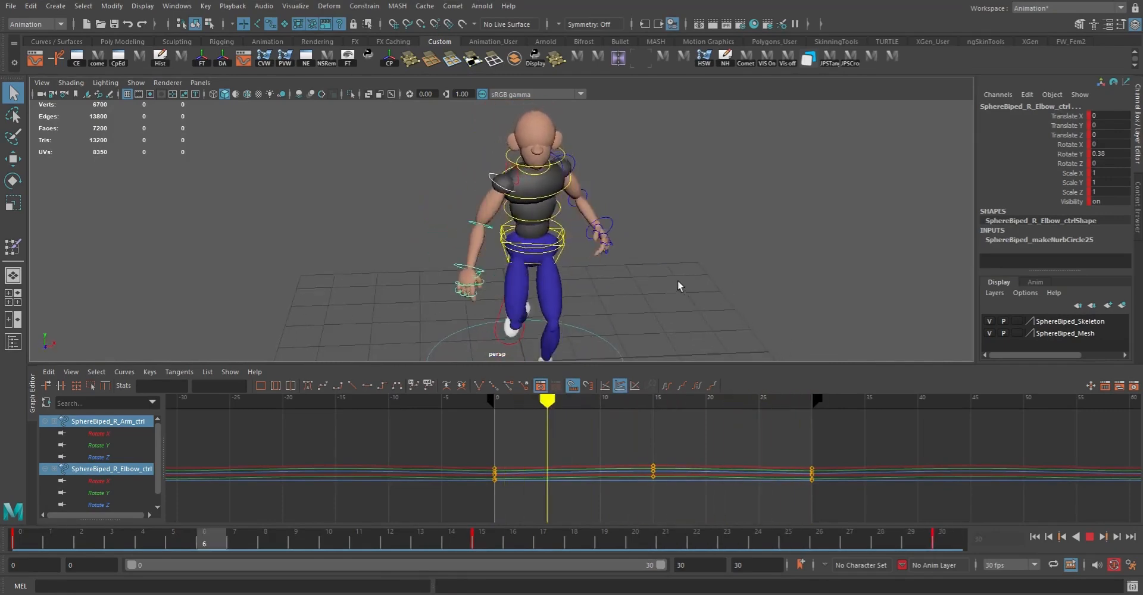
{"action": "left_click", "coordinate": [1090, 538]}
{"action": "left_click", "coordinate": [651, 400]}
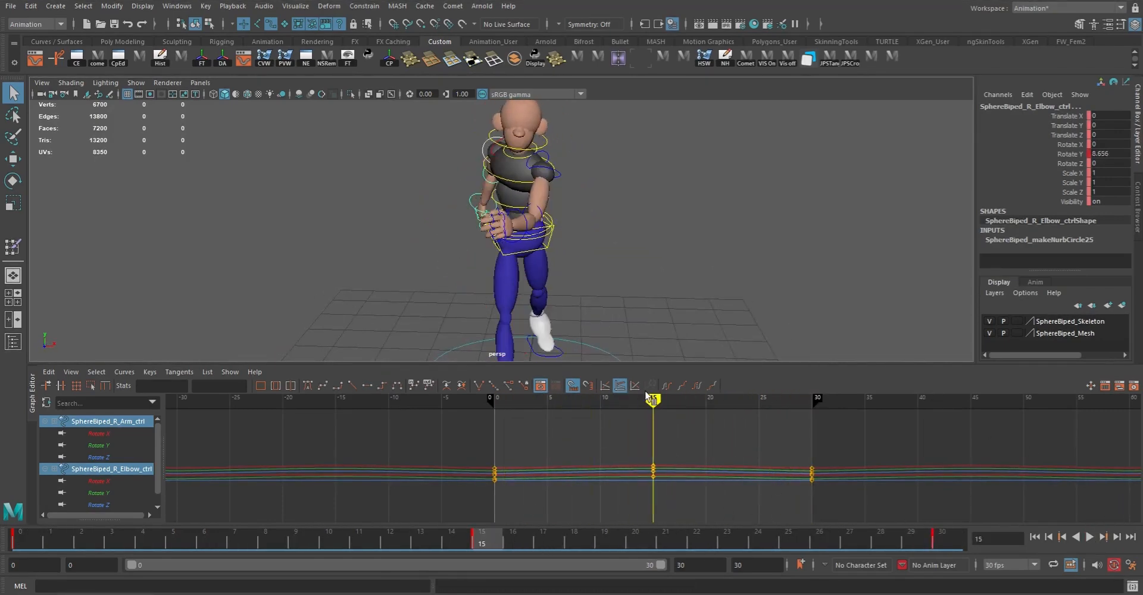
- Rotate the right arm control at frame 7 so the arm passes closer to the body, and key it
{"action": "mouse_move", "coordinate": [34, 544]}
{"action": "left_mouse_down"}
{"action": "mouse_move", "coordinate": [24, 543]}
{"action": "mouse_move", "coordinate": [258, 544]}
{"action": "left_mouse_up"}
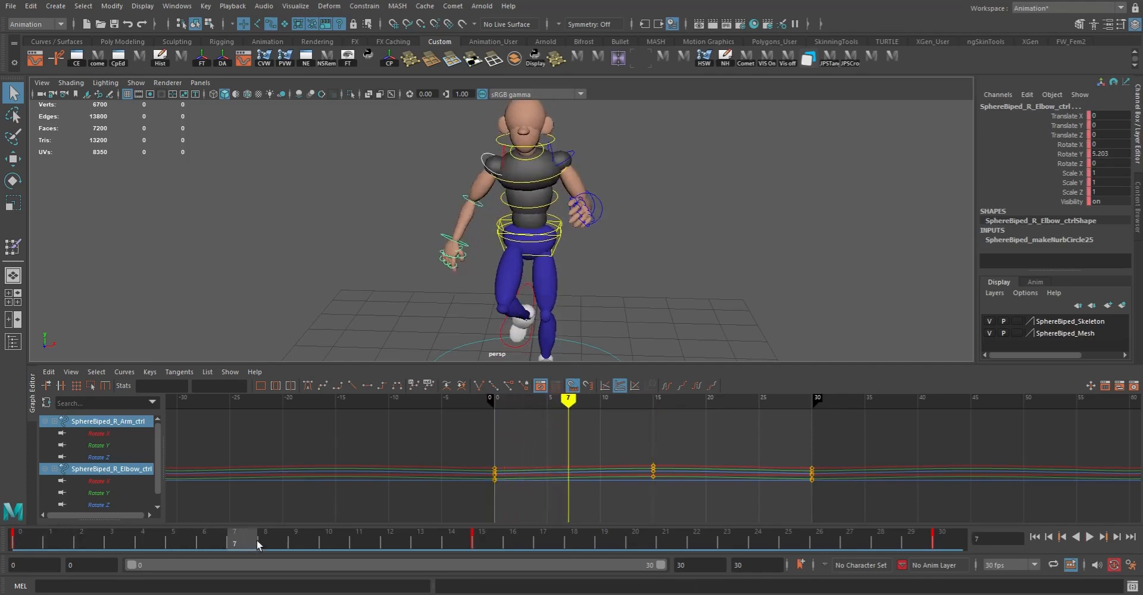
{"action": "left_click", "coordinate": [482, 159]}
{"action": "key", "text": "e"}
{"action": "left_click_drag", "start_coordinate": [503, 122], "coordinate": [488, 120]}
{"action": "key", "text": "s"}
{"action": "left_click_drag", "start_coordinate": [521, 197], "coordinate": [532, 190]}
{"action": "left_click_drag", "start_coordinate": [536, 191], "coordinate": [561, 273], "text": "alt"}
- Rotate the right arm control inward at frame 23 to about -1 in X, 65.1 in Y and -8.3 in Z
{"action": "left_click_drag", "start_coordinate": [247, 547], "coordinate": [739, 538]}
{"action": "left_click_drag", "start_coordinate": [678, 276], "coordinate": [563, 262], "text": "alt"}
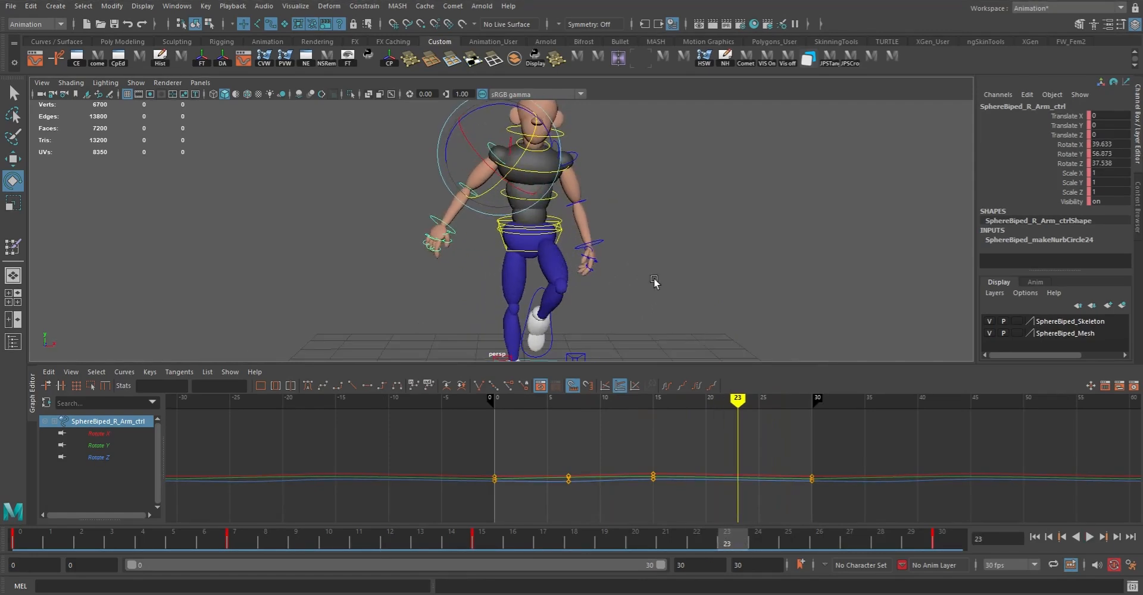
{"action": "left_click_drag", "start_coordinate": [511, 103], "coordinate": [492, 105]}
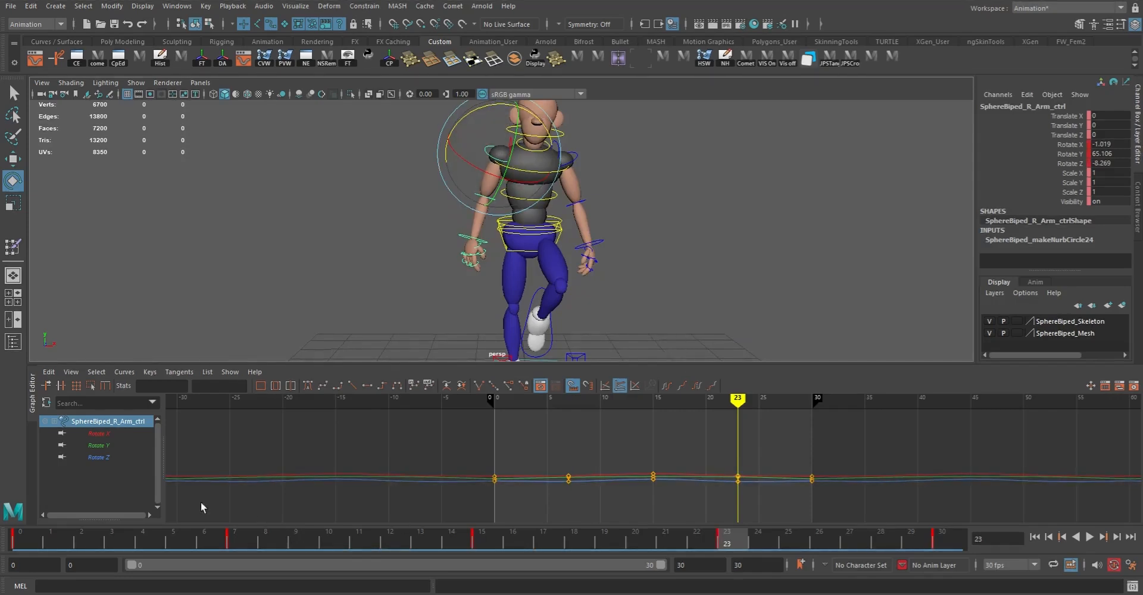
- Flatten the right arm's Rotate Z tangents at frames 0 and 30, and lower its frame 15 key to 25.93
{"action": "left_click", "coordinate": [98, 458]}
{"action": "key", "text": "f"}
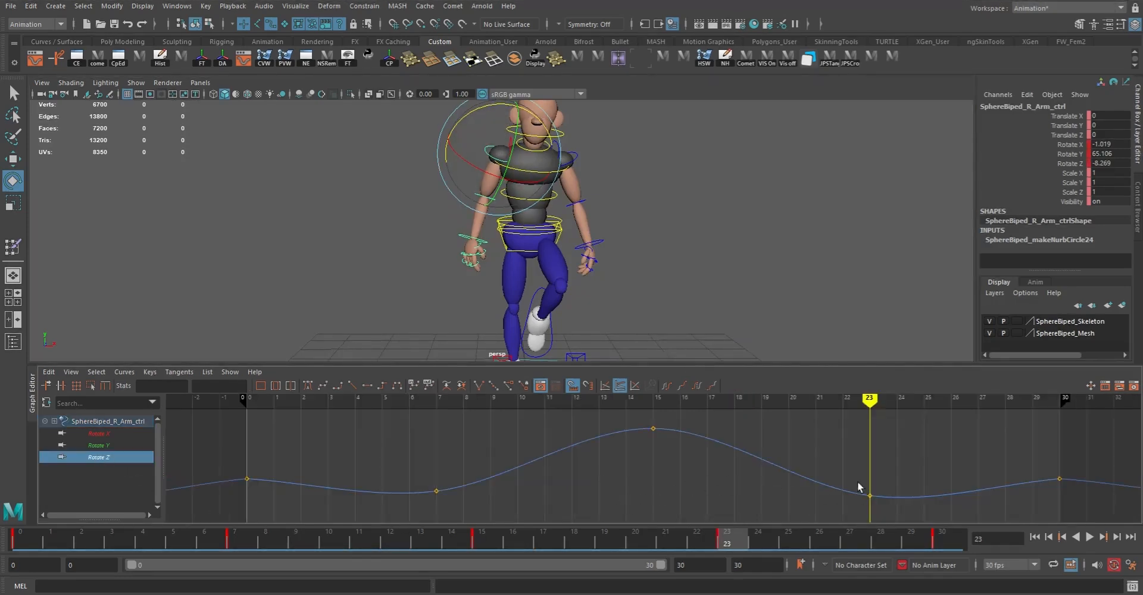
{"action": "left_click_drag", "start_coordinate": [228, 456], "coordinate": [282, 504]}
{"action": "left_click_drag", "start_coordinate": [1033, 471], "coordinate": [1133, 512], "text": "shift"}
{"action": "left_click", "coordinate": [367, 385]}
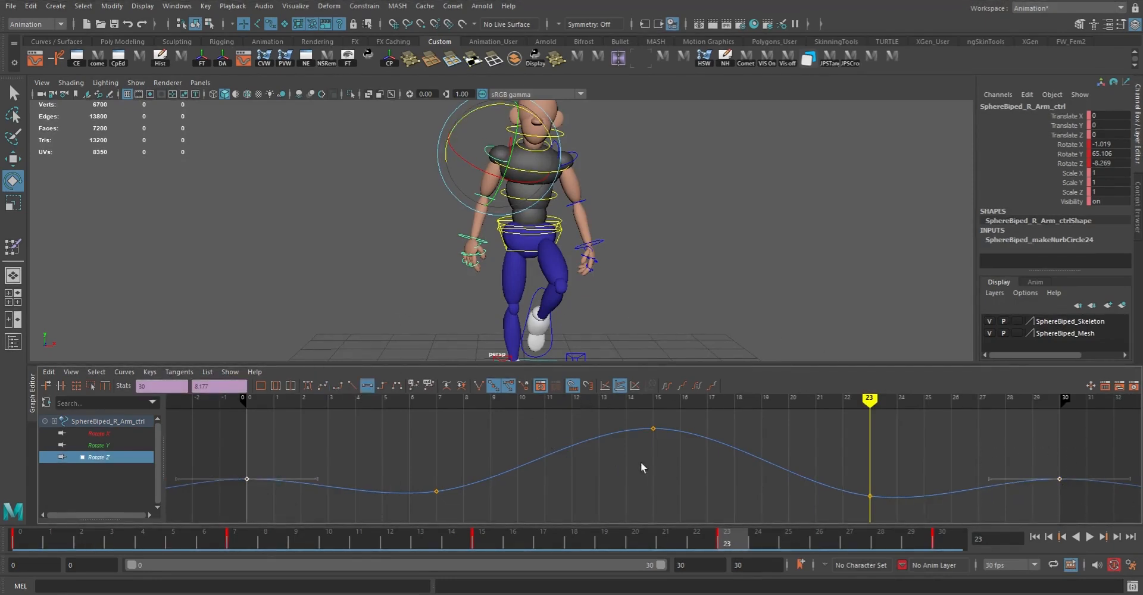
{"action": "left_click", "coordinate": [654, 429]}
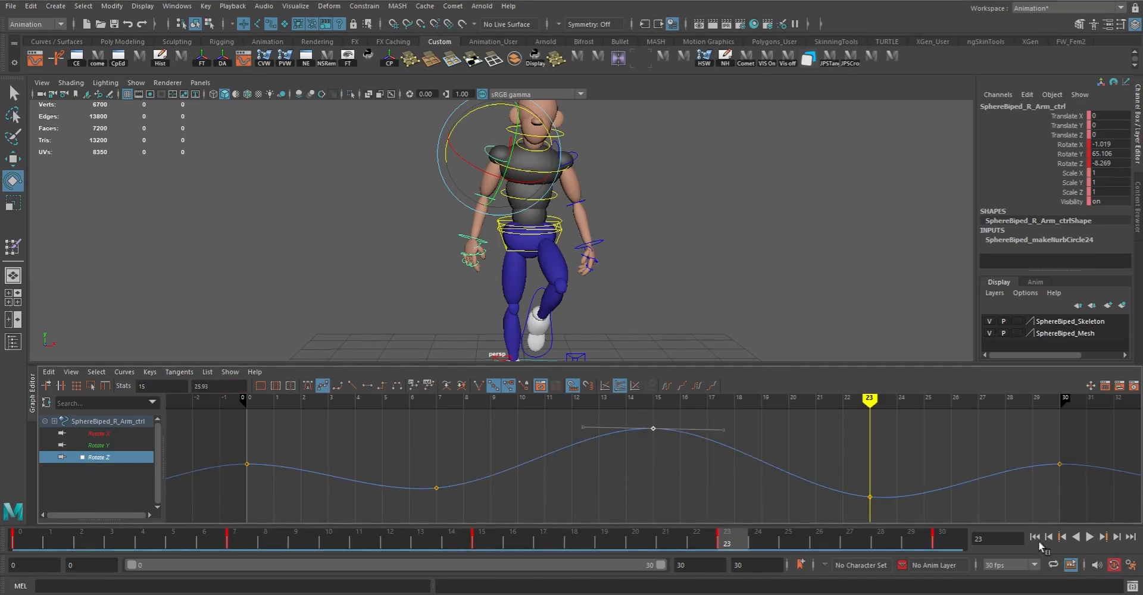
- Play the cycle from frame 0 and examine the right arm swing from the front, side and back
{"action": "left_click", "coordinate": [1036, 539]}
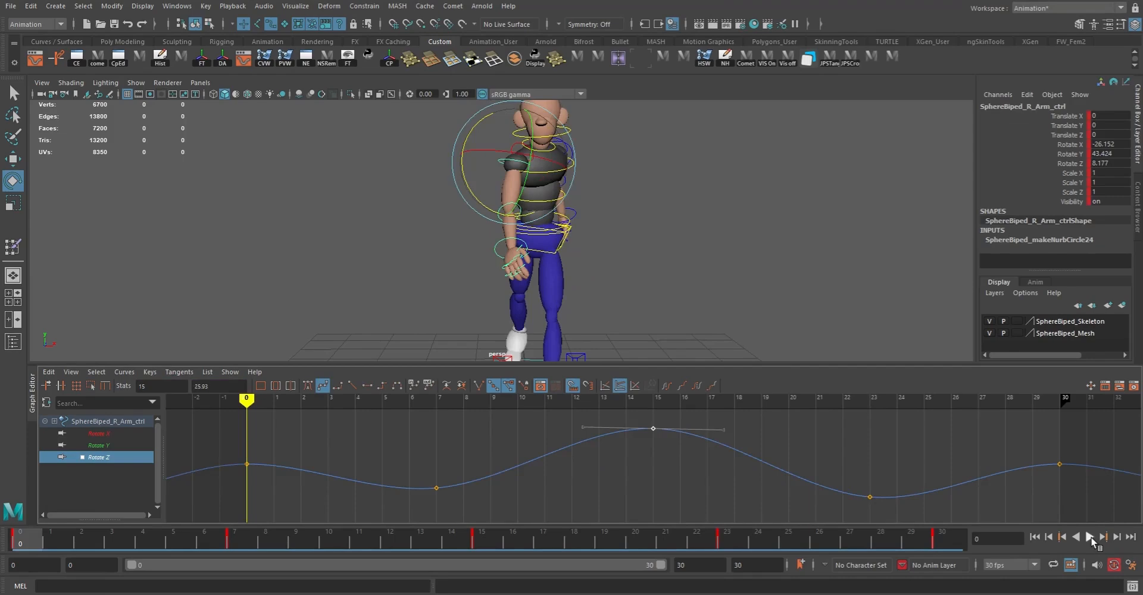
{"action": "left_click", "coordinate": [1090, 539]}
{"action": "left_click_drag", "start_coordinate": [602, 276], "coordinate": [597, 250], "text": "alt"}
{"action": "scroll", "coordinate": [597, 250], "scroll_direction": "down", "scroll_amount": 5}
{"action": "left_click_drag", "start_coordinate": [655, 291], "coordinate": [607, 274], "text": "alt"}
{"action": "scroll", "coordinate": [589, 298], "scroll_direction": "up", "scroll_amount": 3}
{"action": "scroll", "coordinate": [625, 298], "scroll_direction": "up", "scroll_amount": 2}
{"action": "left_click_drag", "start_coordinate": [635, 319], "coordinate": [589, 315], "text": "alt"}
{"action": "right_click_drag", "start_coordinate": [589, 315], "coordinate": [674, 373], "text": "alt"}
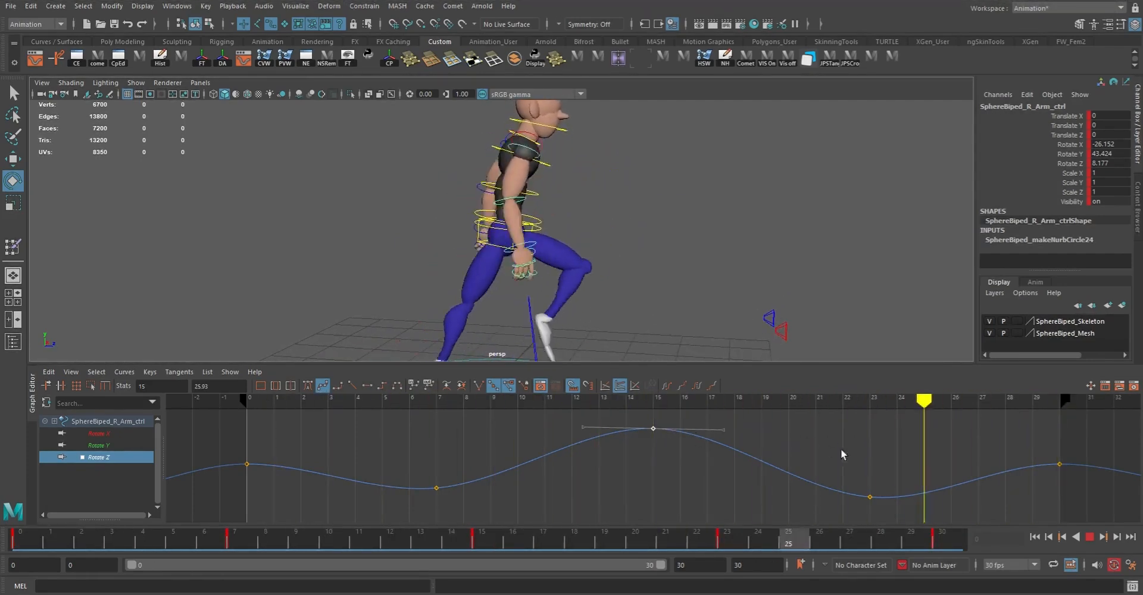
{"action": "left_click", "coordinate": [1090, 539]}
{"action": "key", "text": "q"}
{"action": "left_click_drag", "start_coordinate": [681, 225], "coordinate": [524, 233], "text": "alt"}
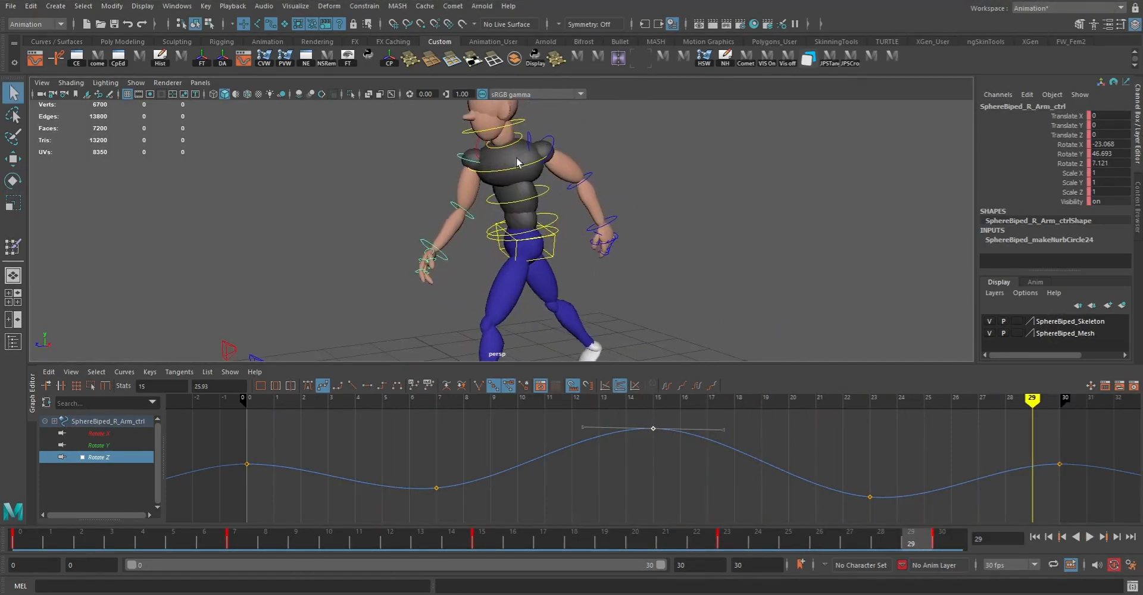
- Flatten the tangents of the right arm's Rotate X curve at frames 0 and 30
{"action": "left_click", "coordinate": [100, 434]}
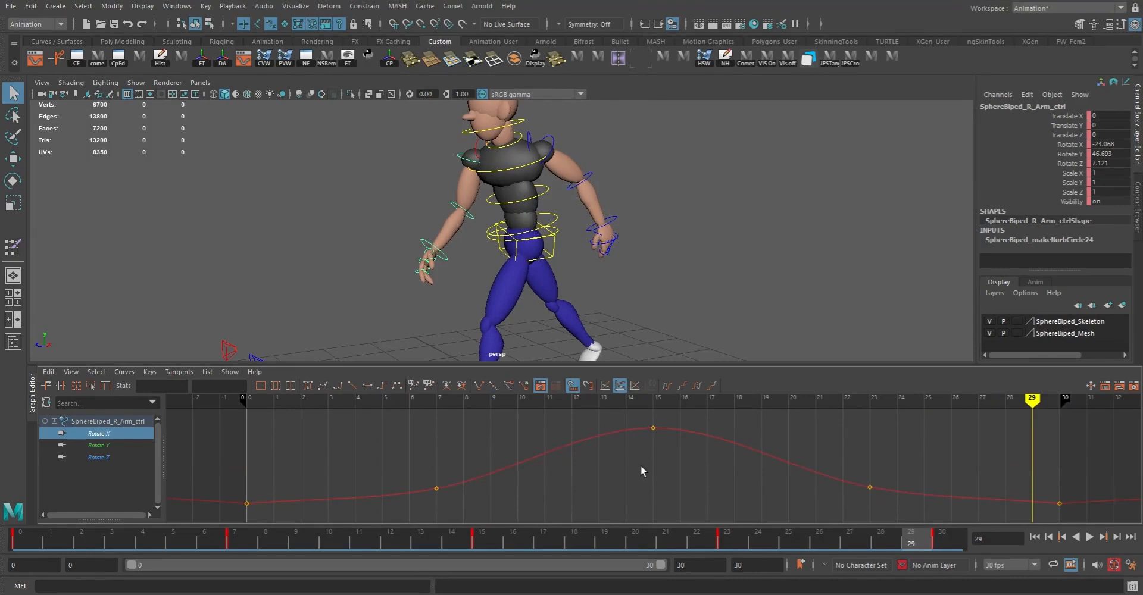
{"action": "left_click_drag", "start_coordinate": [1093, 536], "coordinate": [1094, 535]}
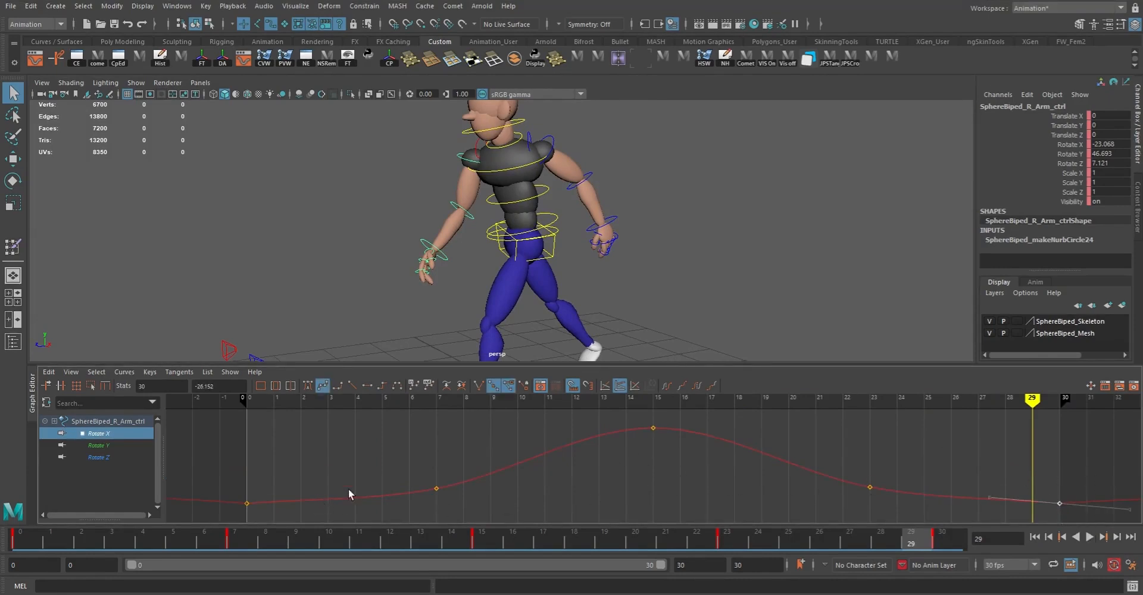
{"action": "left_click_drag", "start_coordinate": [265, 497], "coordinate": [216, 534], "text": "shift"}
{"action": "left_click", "coordinate": [367, 386]}
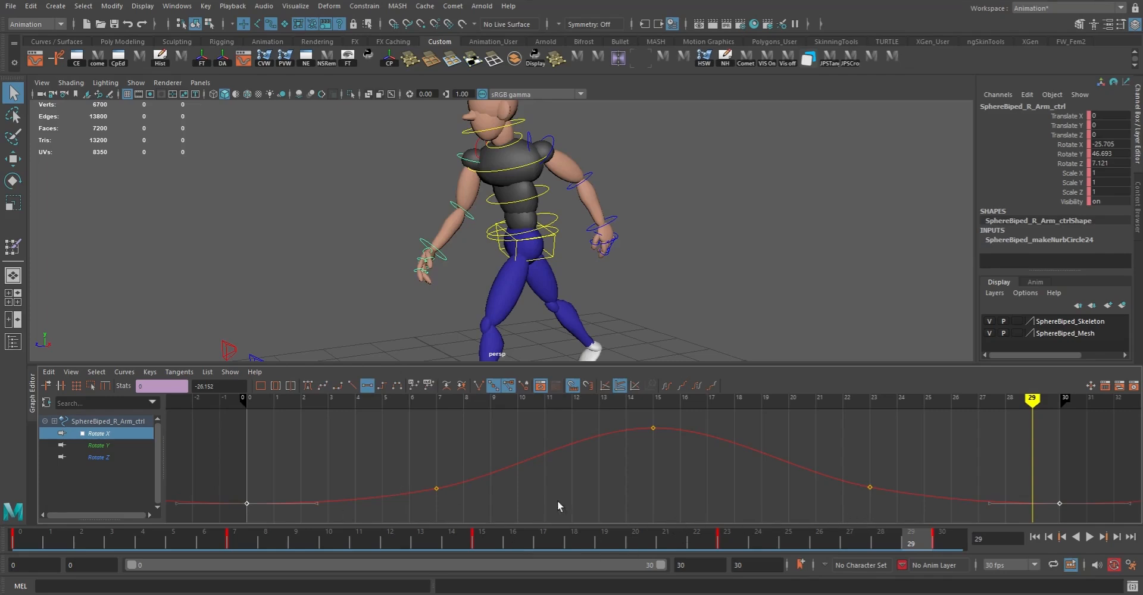
- Try the cycle without the right arm's Rotate X keys at frames 7 and 23, and undo their deletion
{"action": "left_click_drag", "start_coordinate": [376, 456], "coordinate": [909, 515]}
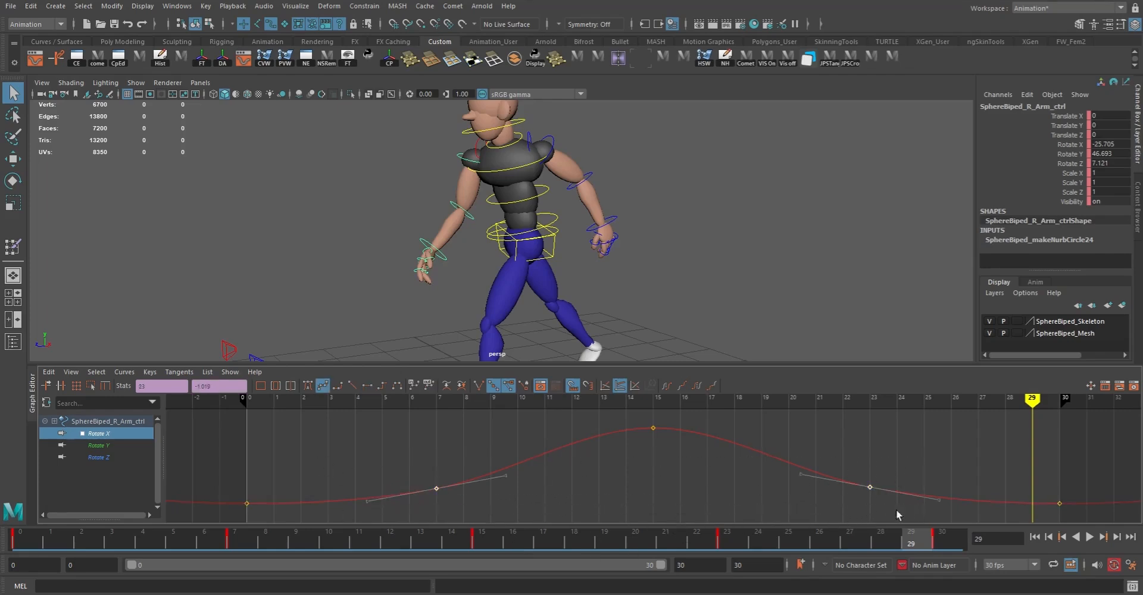
{"action": "key", "text": "Delete"}
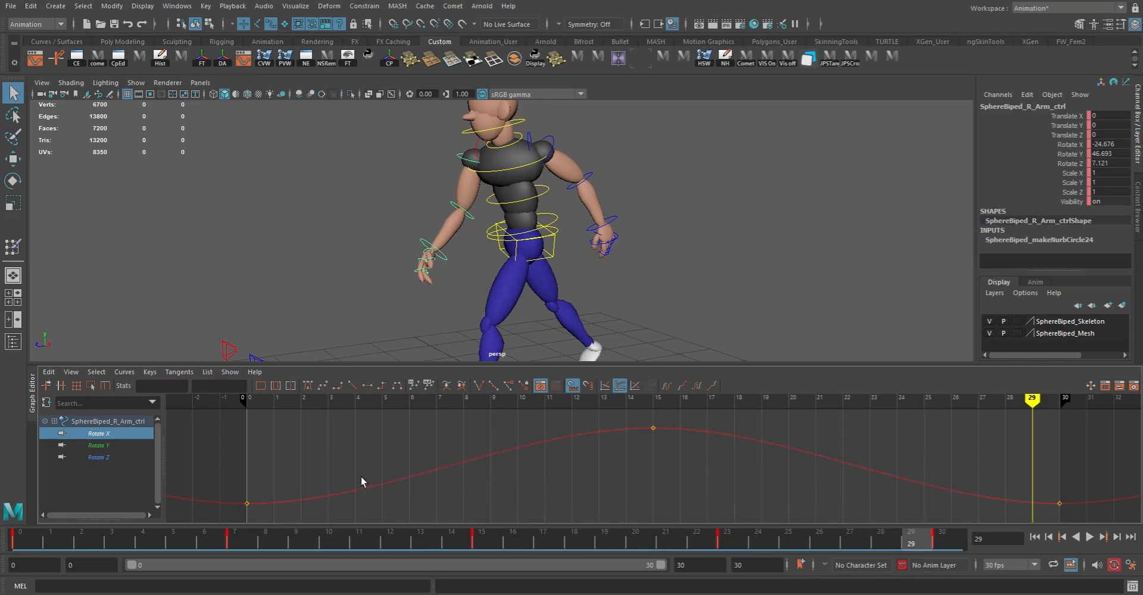
{"action": "key", "text": "alt+v"}
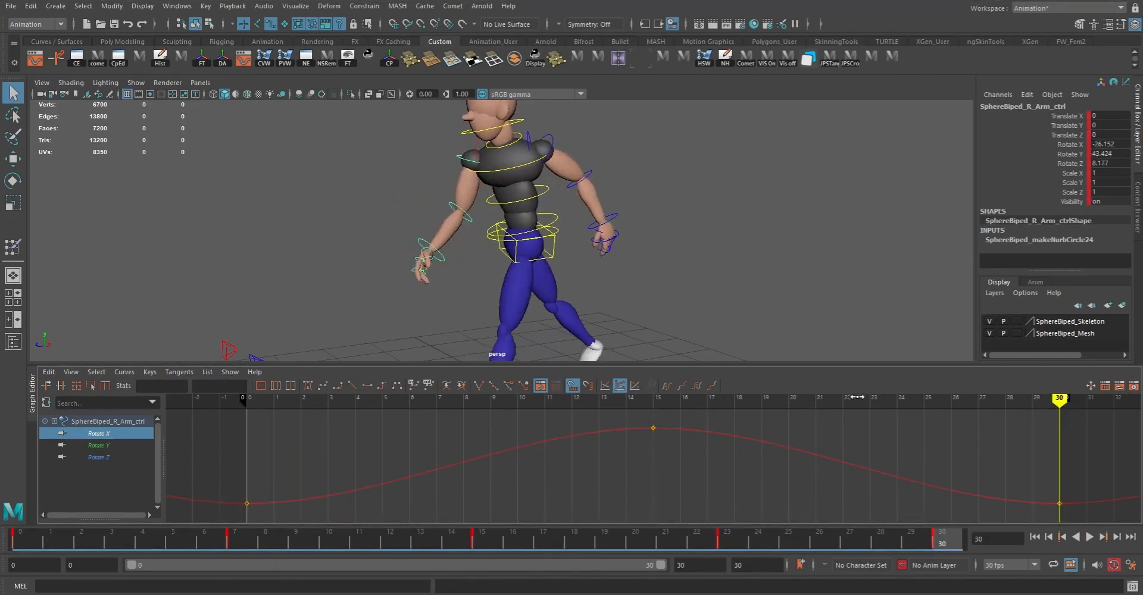
{"action": "left_click", "coordinate": [1090, 539]}
{"action": "left_click_drag", "start_coordinate": [673, 171], "coordinate": [878, 207], "text": "alt"}
{"action": "left_click_drag", "start_coordinate": [708, 209], "coordinate": [743, 199], "text": "alt"}
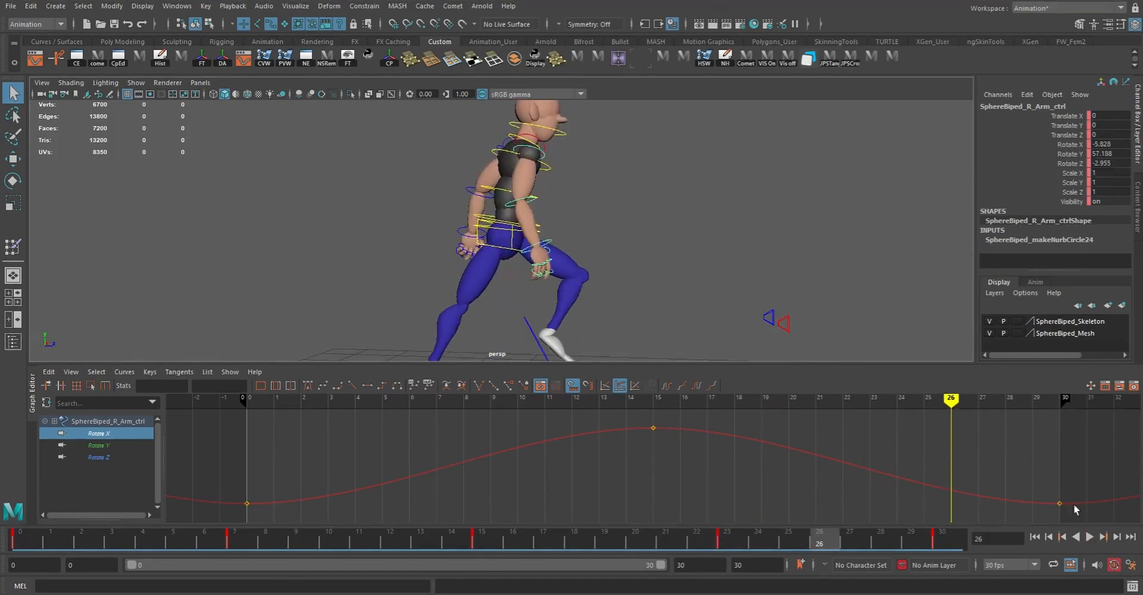
{"action": "left_click", "coordinate": [1090, 537]}
{"action": "key", "text": "ctrl+z"}
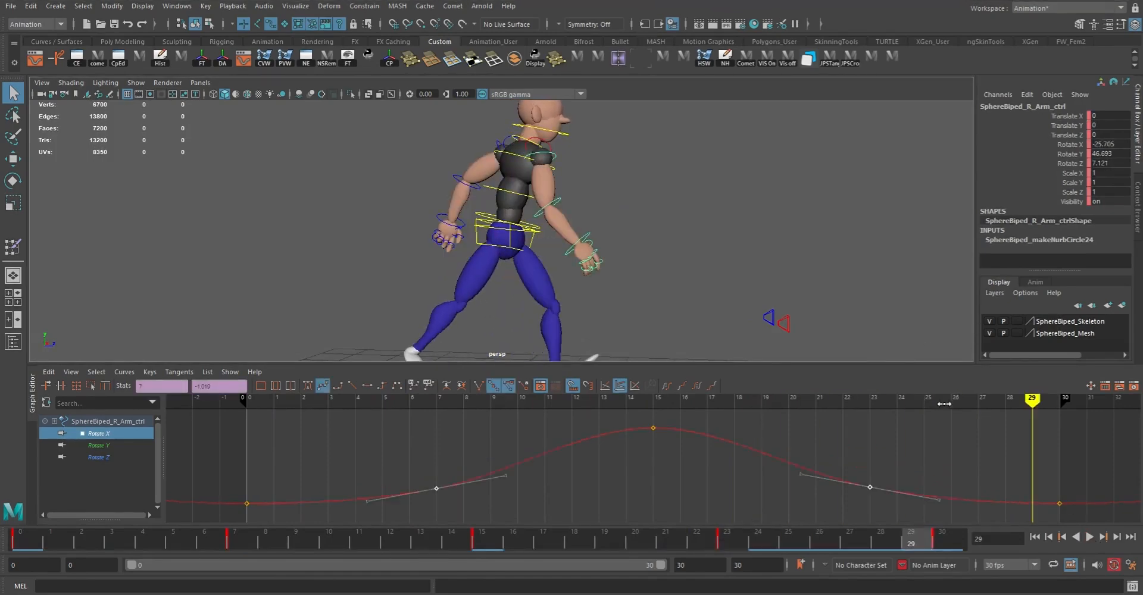
- Play the run cycle again and check both arms' swing from several angles
{"action": "left_click", "coordinate": [1092, 537]}
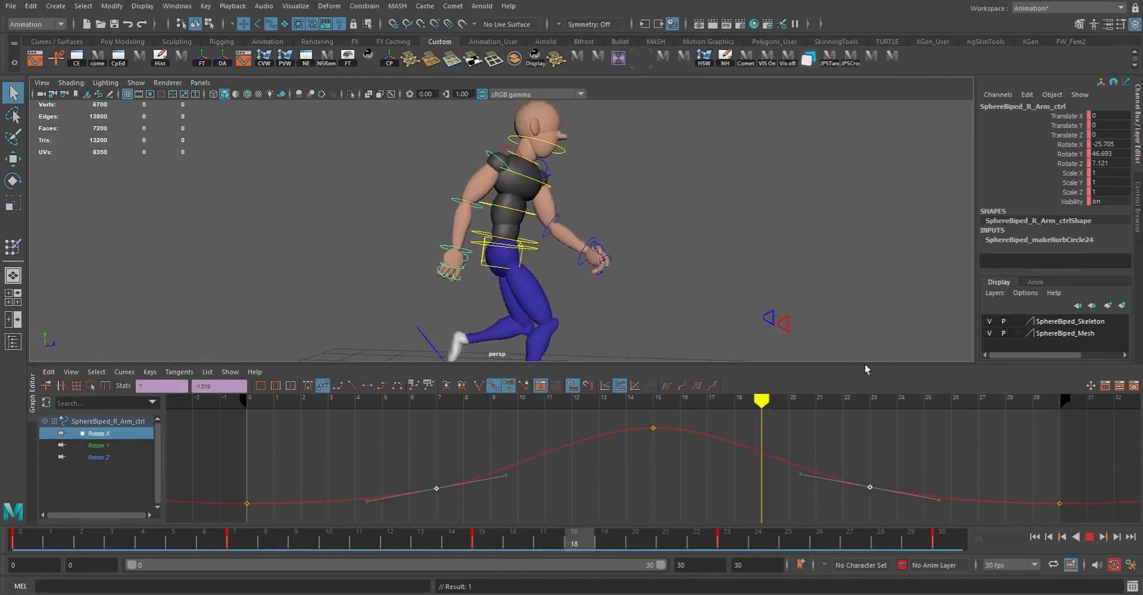
{"action": "left_click_drag", "start_coordinate": [748, 271], "coordinate": [689, 286], "text": "alt"}
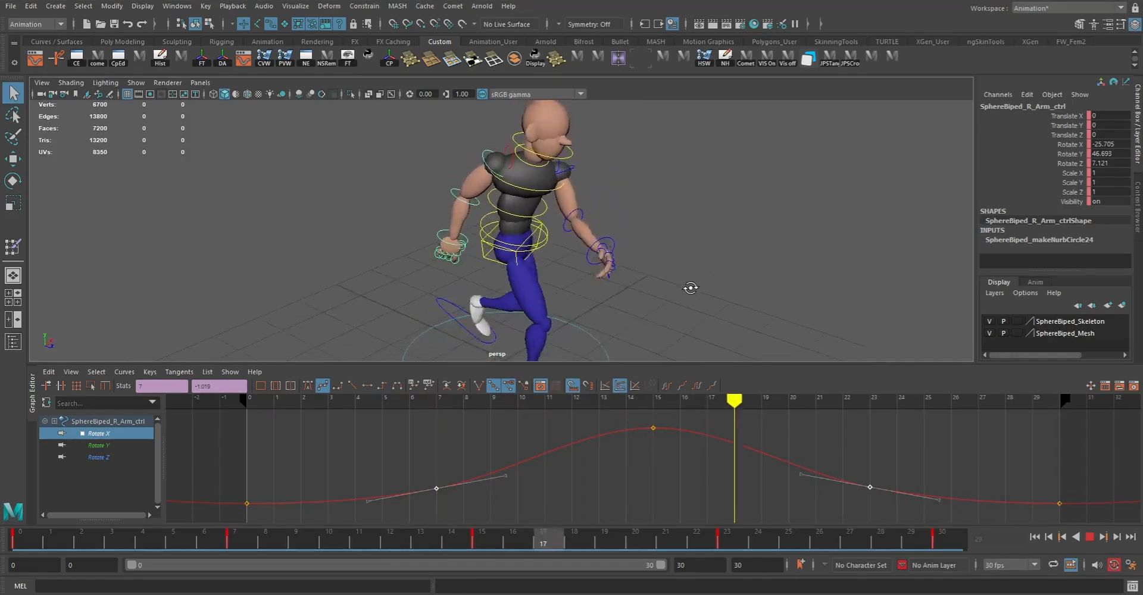
{"action": "left_click", "coordinate": [1090, 538]}
{"action": "left_click_drag", "start_coordinate": [482, 269], "coordinate": [415, 188], "text": "alt"}
- Rotate the left arm control at frame 15 so the upper arm hangs lower, about -18.3 in Rotate Y
{"action": "left_click", "coordinate": [565, 185]}
{"action": "left_click_drag", "start_coordinate": [564, 184], "coordinate": [592, 185], "text": "alt"}
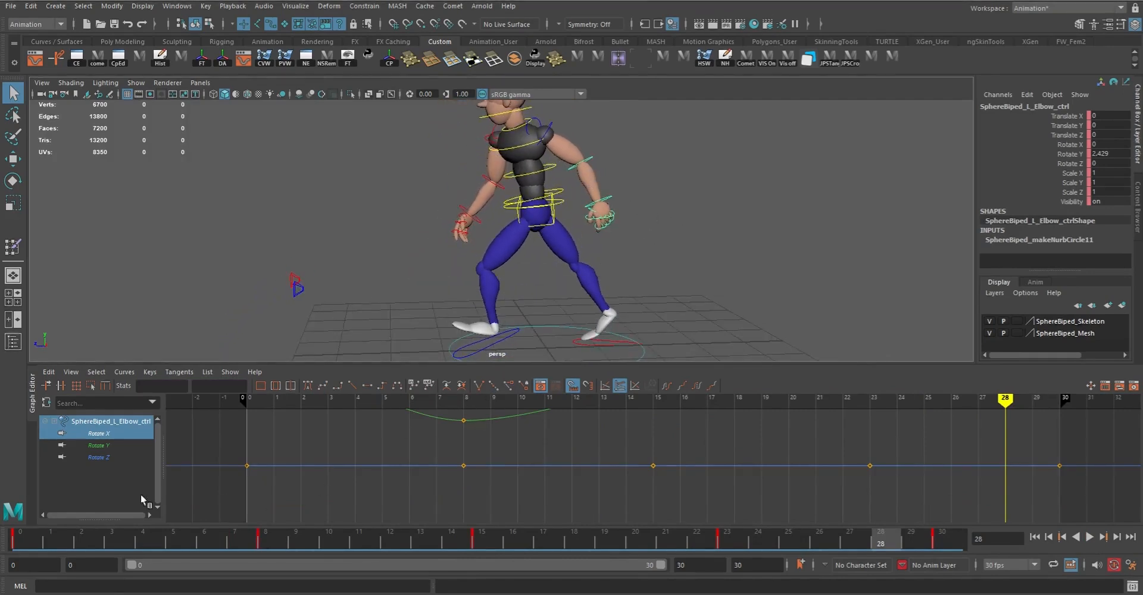
{"action": "left_click", "coordinate": [31, 539]}
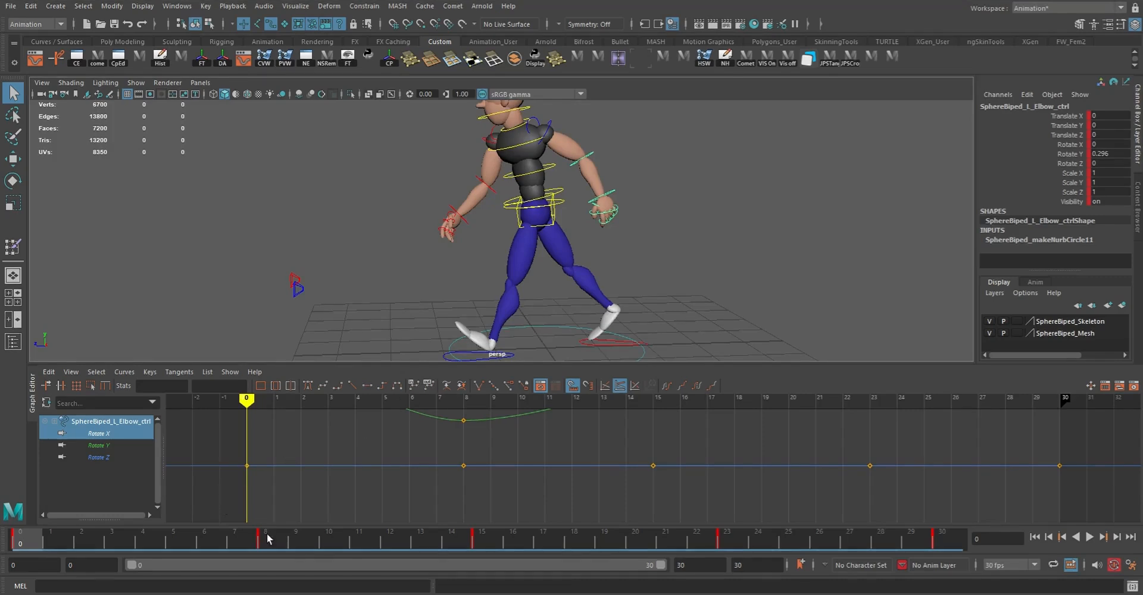
{"action": "left_click", "coordinate": [485, 539]}
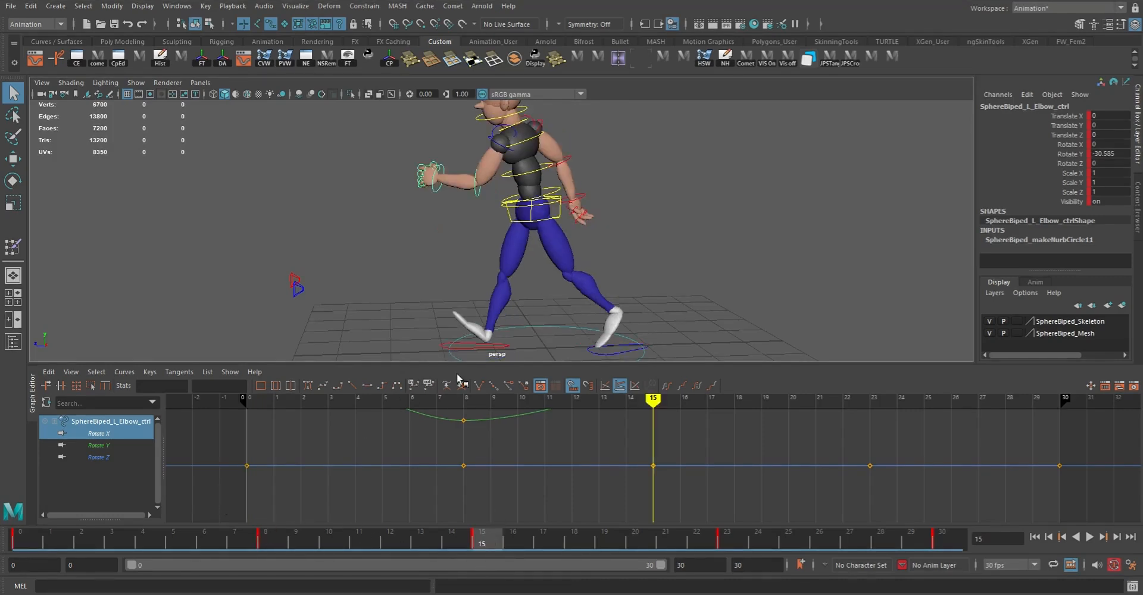
{"action": "left_click_drag", "start_coordinate": [494, 262], "coordinate": [465, 276], "text": "alt"}
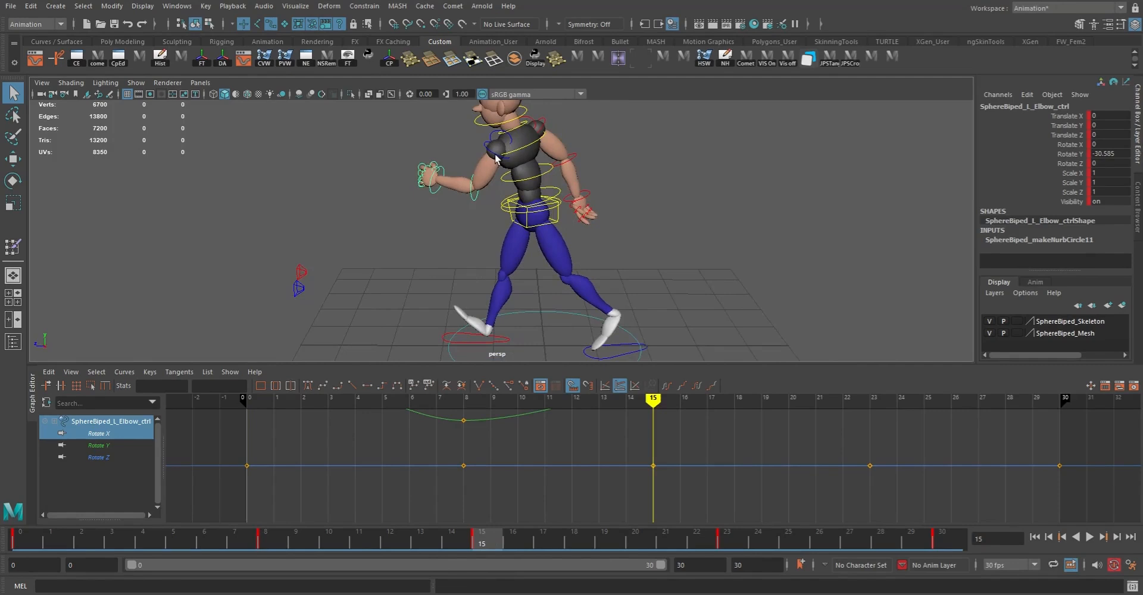
{"action": "left_click", "coordinate": [548, 177]}
{"action": "key", "text": "e"}
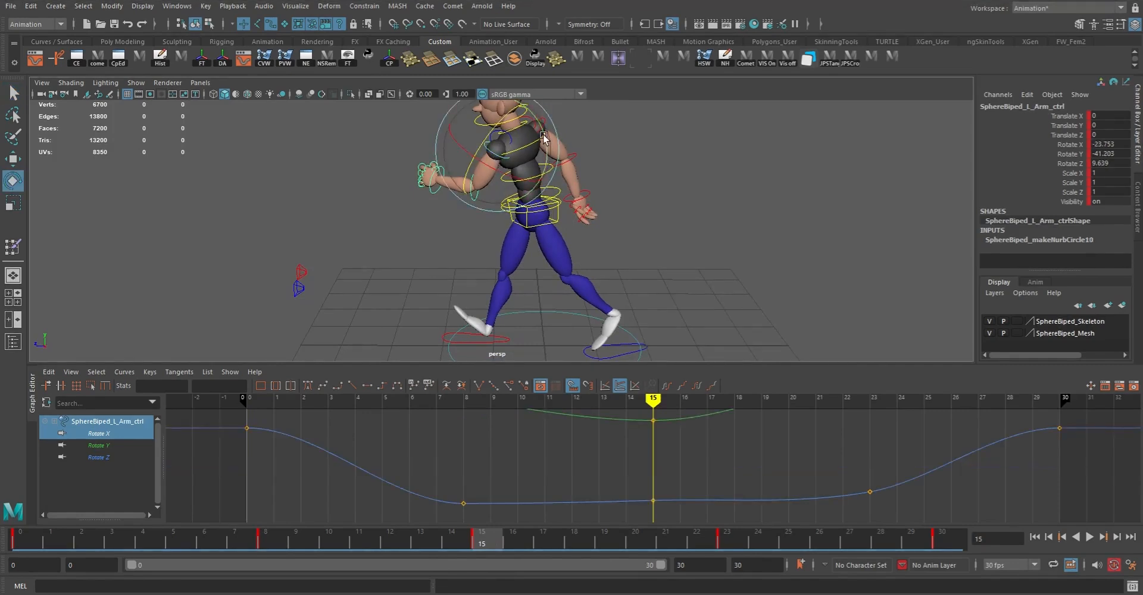
{"action": "left_click_drag", "start_coordinate": [542, 137], "coordinate": [544, 107]}
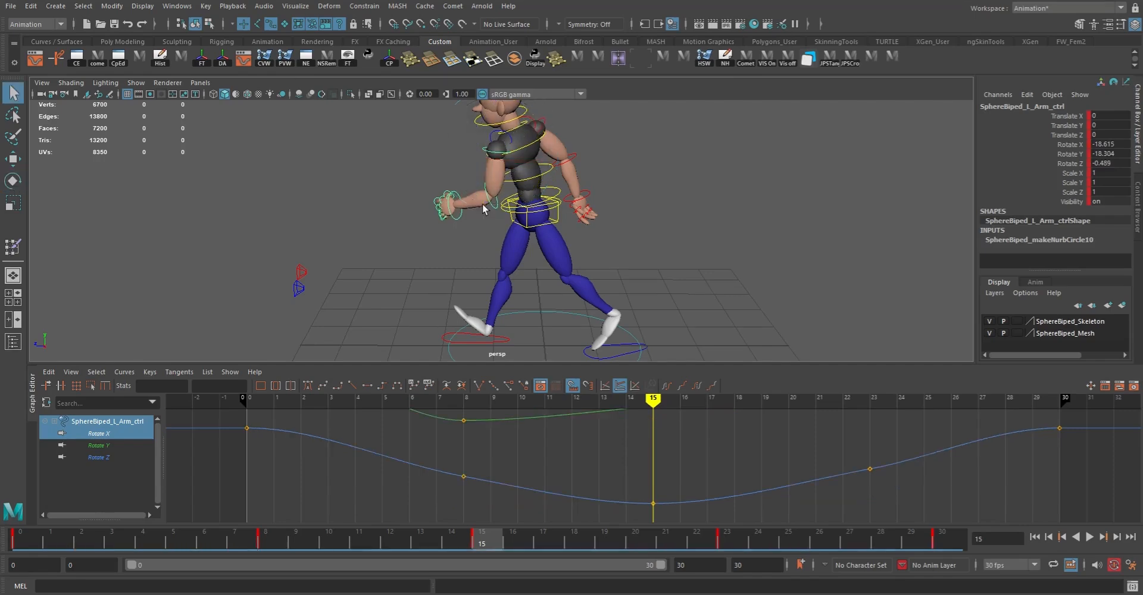
- Straighten the left elbow at frame 15 and rotate the left arm control to about -34.1, -14.4 and 5.8
{"action": "left_click", "coordinate": [521, 202]}
{"action": "left_click_drag", "start_coordinate": [525, 161], "coordinate": [667, 180]}
{"action": "left_click", "coordinate": [553, 154]}
{"action": "left_click_drag", "start_coordinate": [571, 141], "coordinate": [584, 226]}
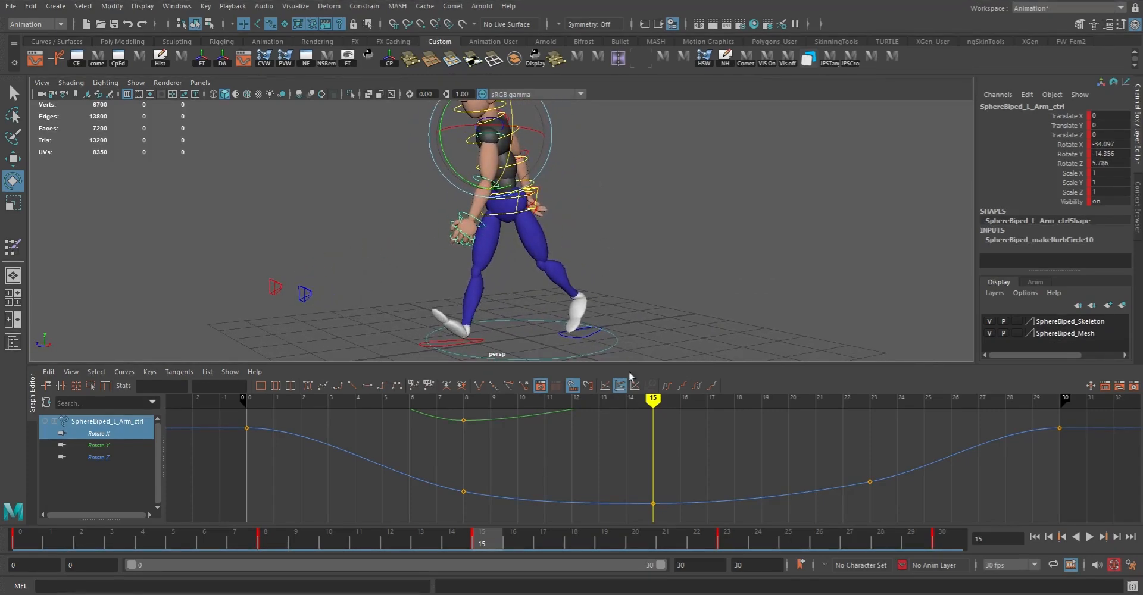
- Delete the left arm control's in-between keys at frames 8 and 23
{"action": "left_click_drag", "start_coordinate": [244, 542], "coordinate": [334, 542], "text": "shift"}
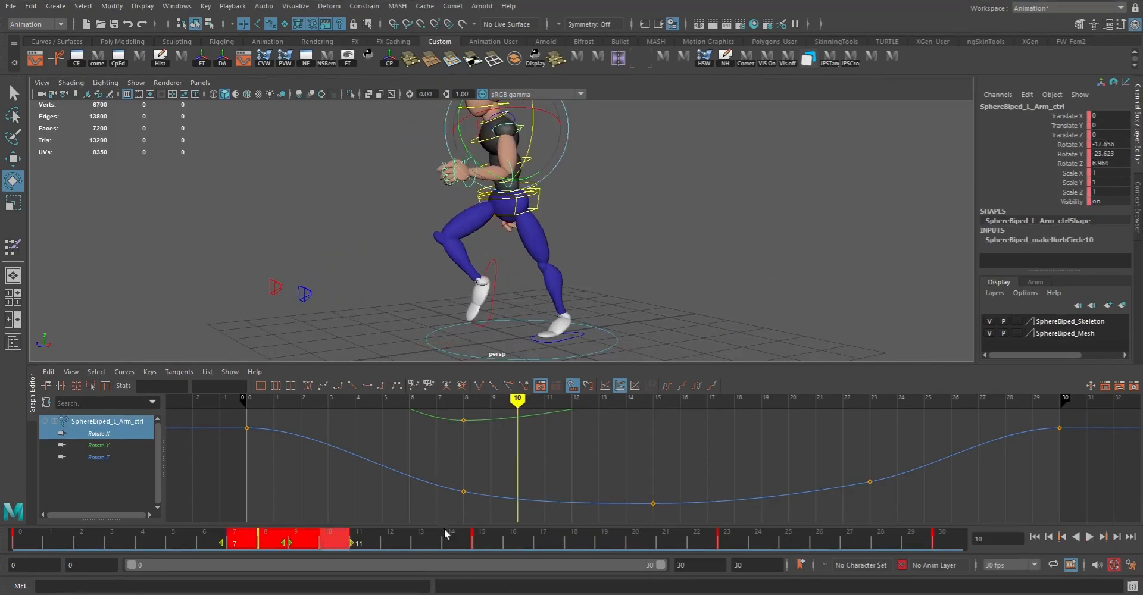
{"action": "right_click", "coordinate": [281, 533]}
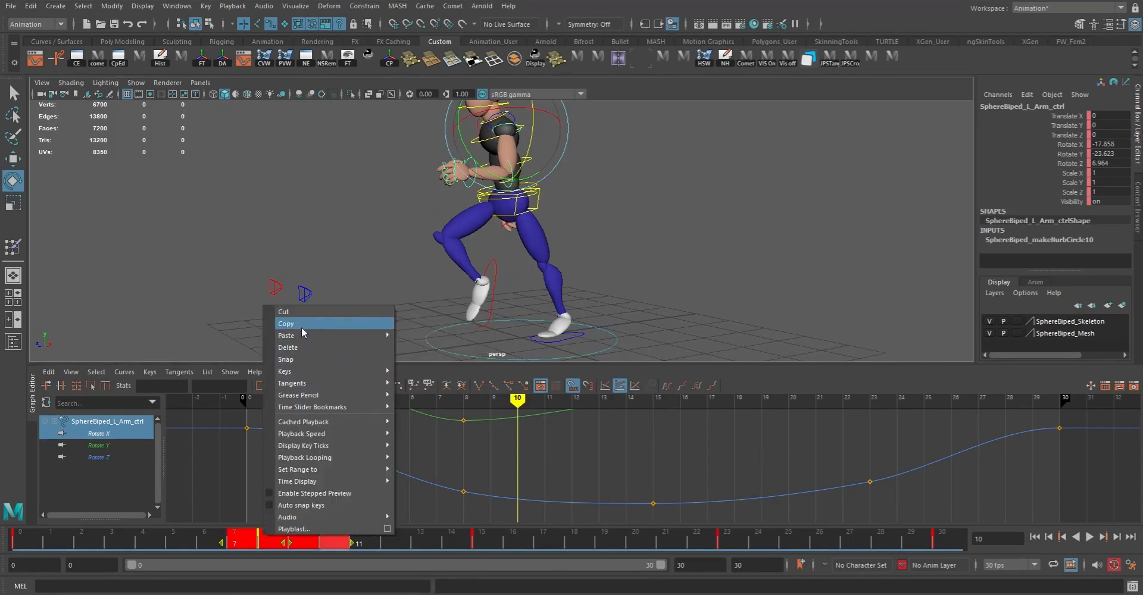
{"action": "left_click", "coordinate": [288, 348]}
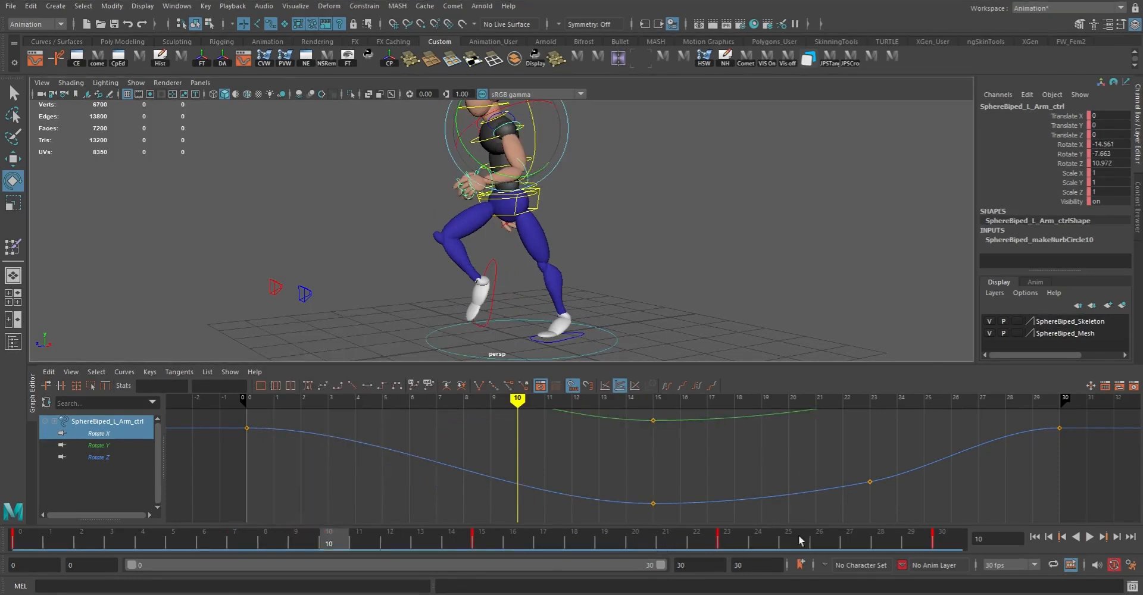
{"action": "left_click_drag", "start_coordinate": [684, 547], "coordinate": [768, 543], "text": "shift"}
{"action": "right_click", "coordinate": [741, 545]}
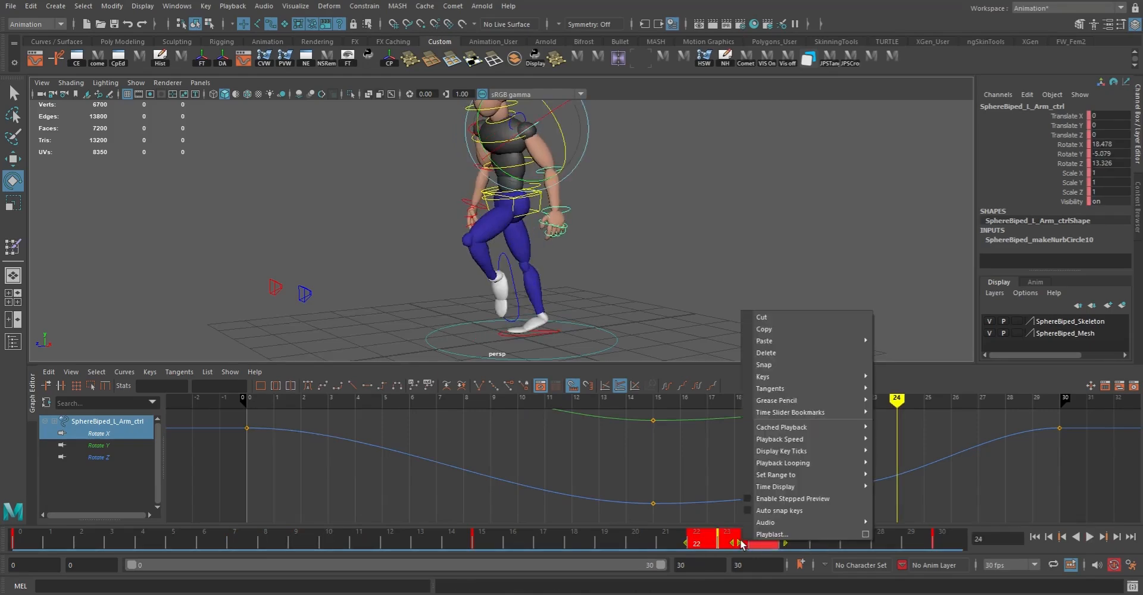
{"action": "left_click", "coordinate": [768, 353]}
{"action": "left_click_drag", "start_coordinate": [570, 352], "coordinate": [672, 324], "text": "alt"}
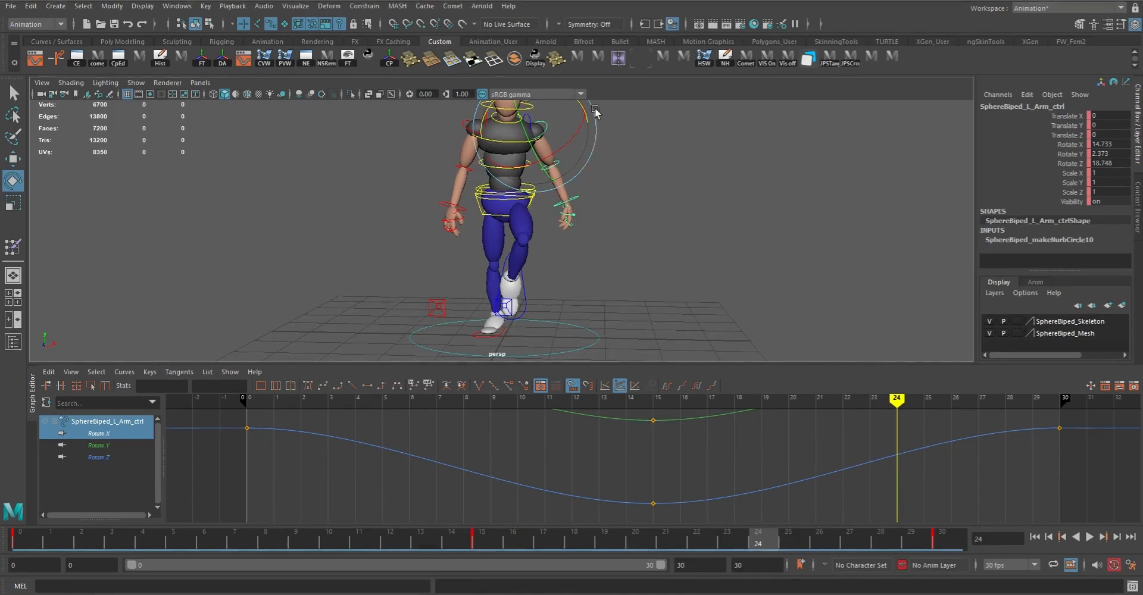
- Rotate the left arm control at frame 24 to about 16.6, 5.3 and 7.4, and lower the same arm toward the body at frame 8
{"action": "left_click_drag", "start_coordinate": [580, 106], "coordinate": [585, 117]}
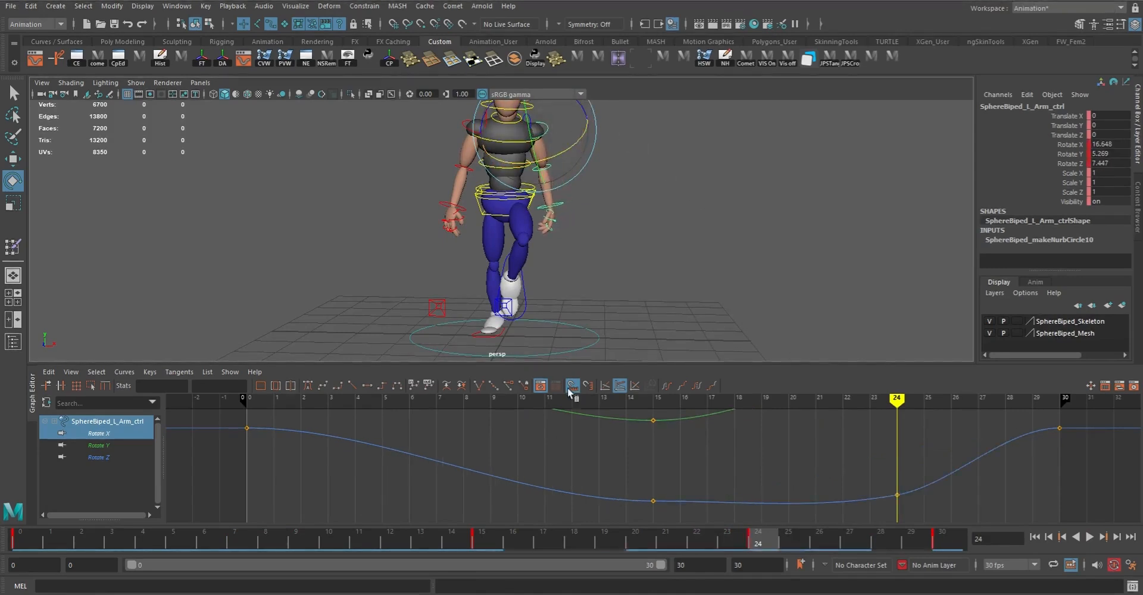
{"action": "left_click", "coordinate": [269, 540]}
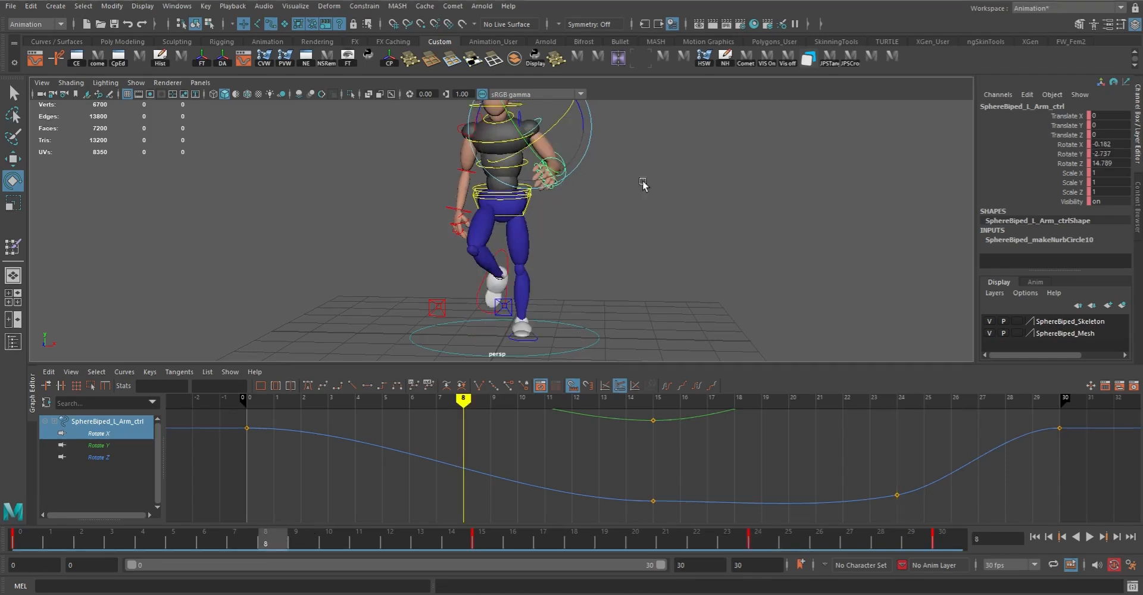
{"action": "left_click_drag", "start_coordinate": [585, 118], "coordinate": [587, 138]}
- Straighten the left elbow at frame 8 to about -11.9 in Rotate Y
{"action": "left_click_drag", "start_coordinate": [627, 239], "coordinate": [587, 240], "text": "alt"}
{"action": "key", "text": "q"}
{"action": "left_click", "coordinate": [561, 186]}
{"action": "key", "text": "e"}
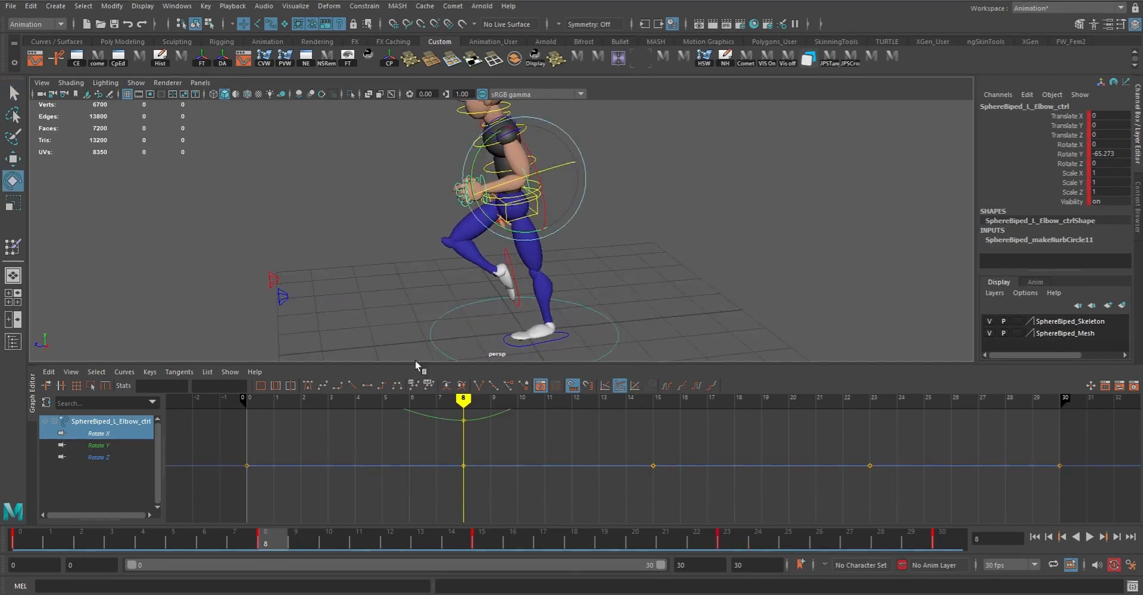
{"action": "left_click_drag", "start_coordinate": [481, 148], "coordinate": [490, 194]}
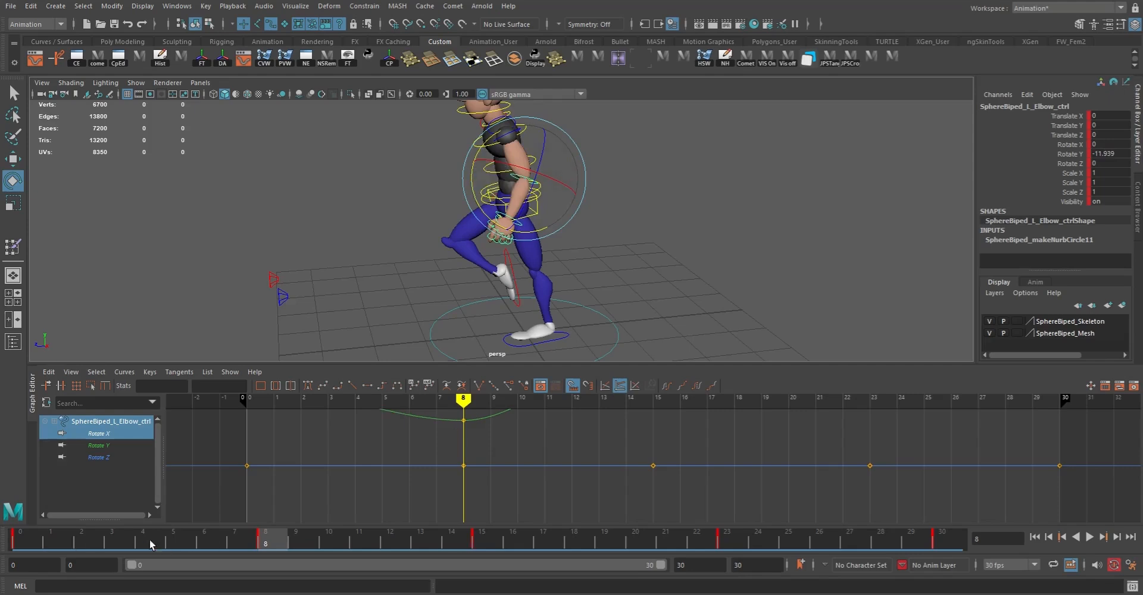
- Set the left elbow to about -0.1 in Rotate Y at frame 15 and scrub through the cycle to frame 30
{"action": "left_click", "coordinate": [22, 540]}
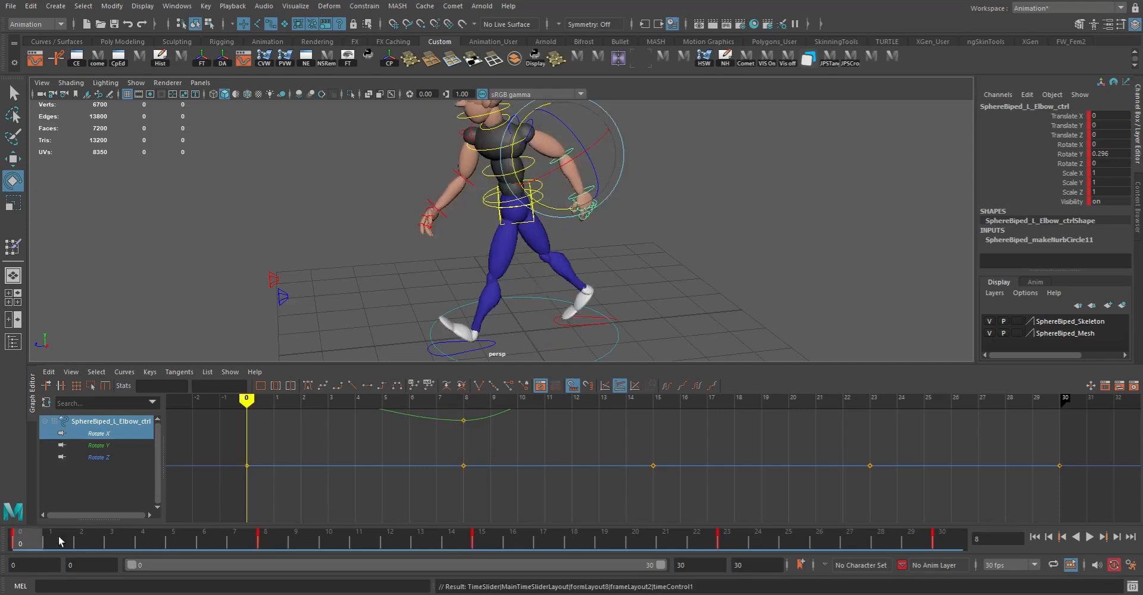
{"action": "left_click_drag", "start_coordinate": [60, 542], "coordinate": [491, 569]}
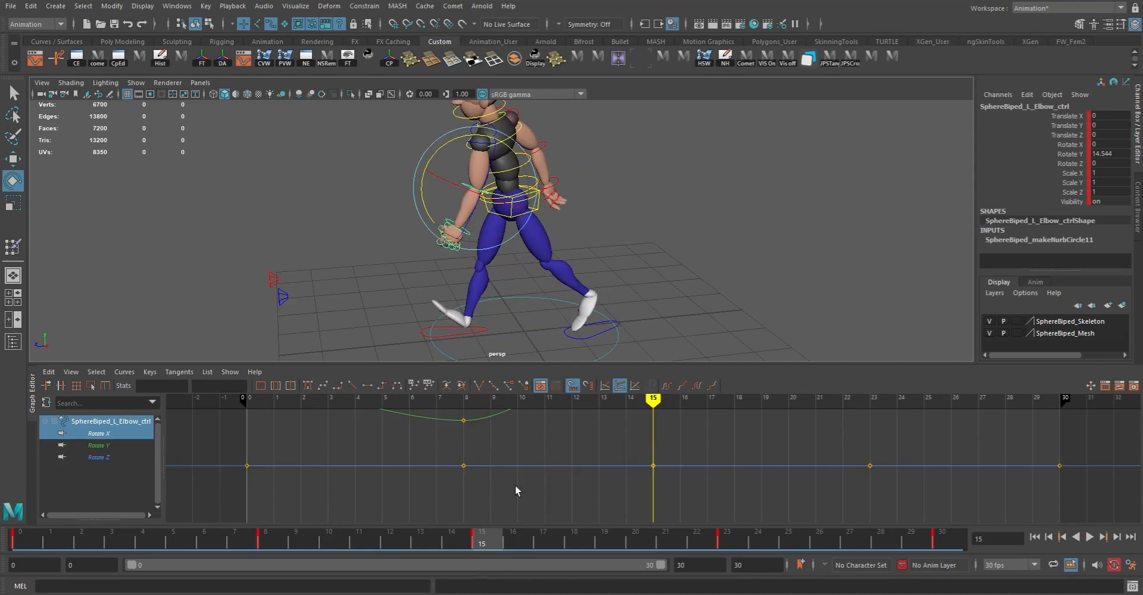
{"action": "middle_click_drag", "start_coordinate": [645, 325], "coordinate": [625, 334]}
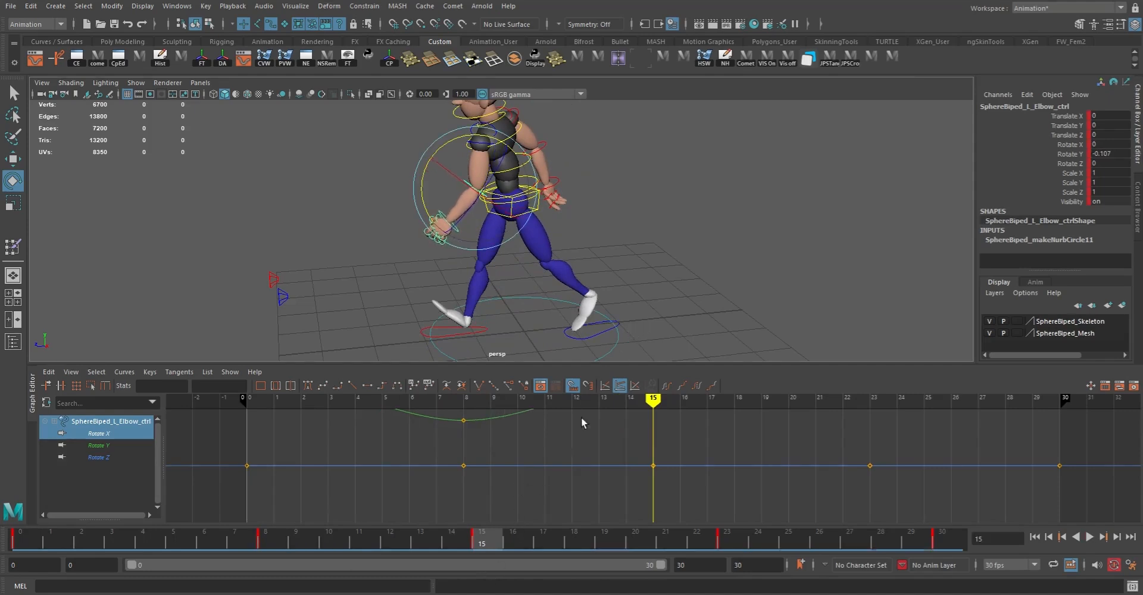
{"action": "left_click_drag", "start_coordinate": [492, 534], "coordinate": [1001, 527]}
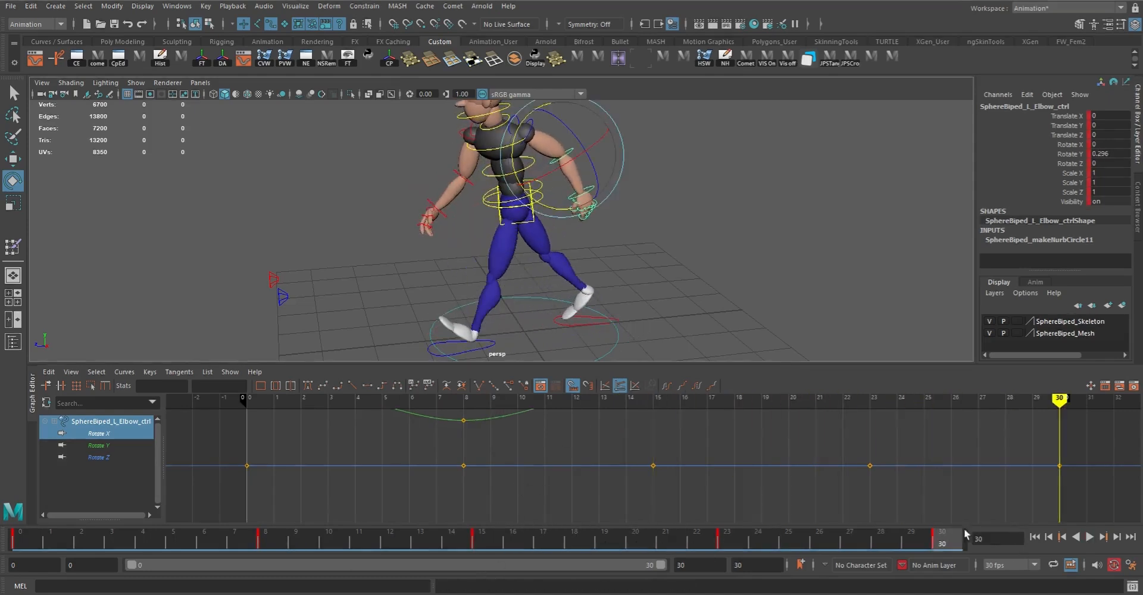
- Play the run cycle and check the left arm's swing from the front and the side
{"action": "left_click", "coordinate": [1088, 537]}
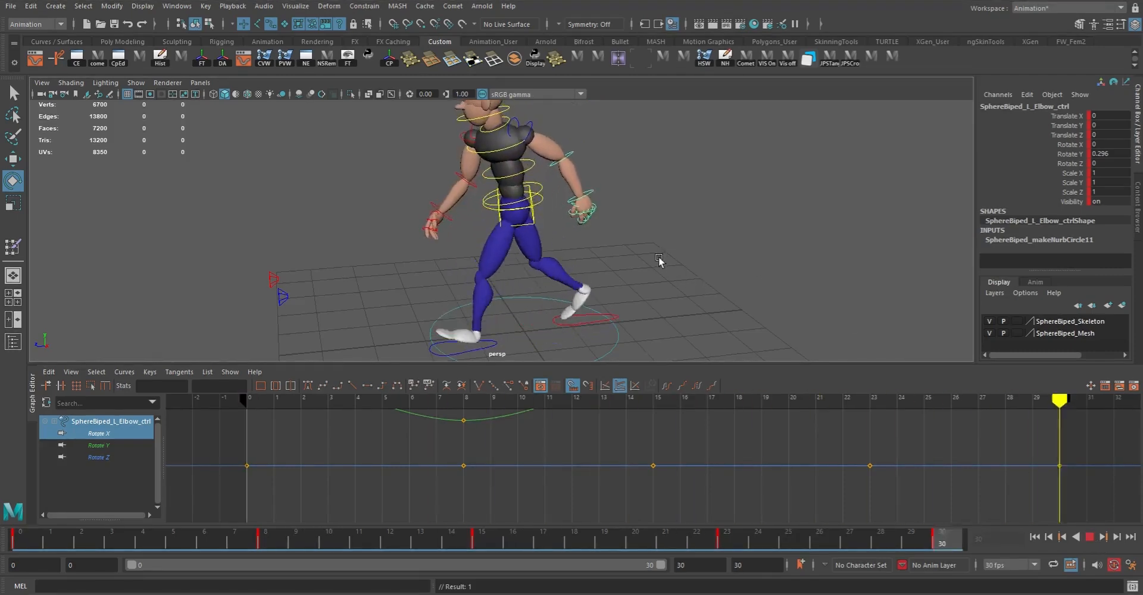
{"action": "left_click_drag", "start_coordinate": [759, 243], "coordinate": [560, 194], "text": "alt"}
{"action": "right_click_drag", "start_coordinate": [560, 194], "coordinate": [620, 260], "text": "alt"}
{"action": "left_click_drag", "start_coordinate": [620, 261], "coordinate": [625, 256], "text": "alt"}
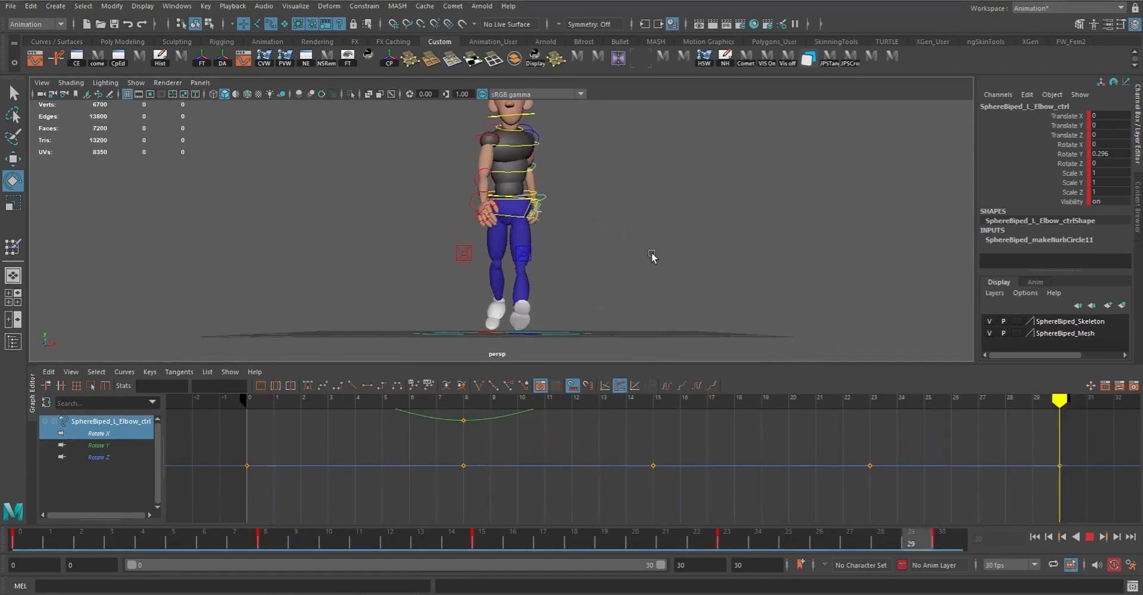
{"action": "middle_click_drag", "start_coordinate": [648, 241], "coordinate": [648, 288], "text": "alt"}
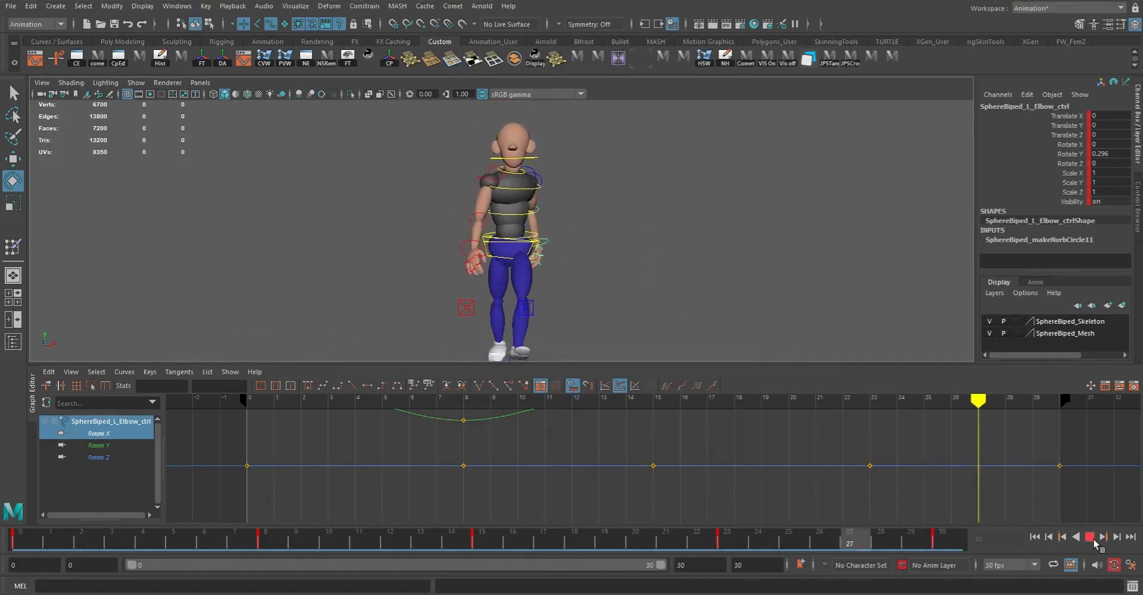
{"action": "left_click_drag", "start_coordinate": [747, 317], "coordinate": [610, 322], "text": "alt"}
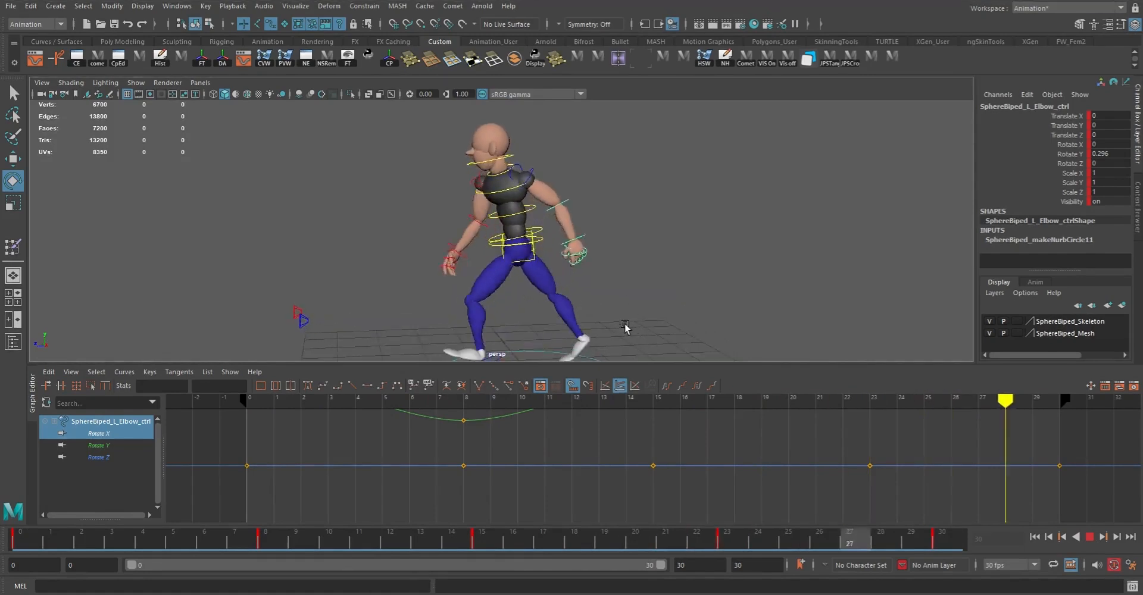
{"action": "left_click", "coordinate": [1090, 538]}
{"action": "key", "text": "q"}
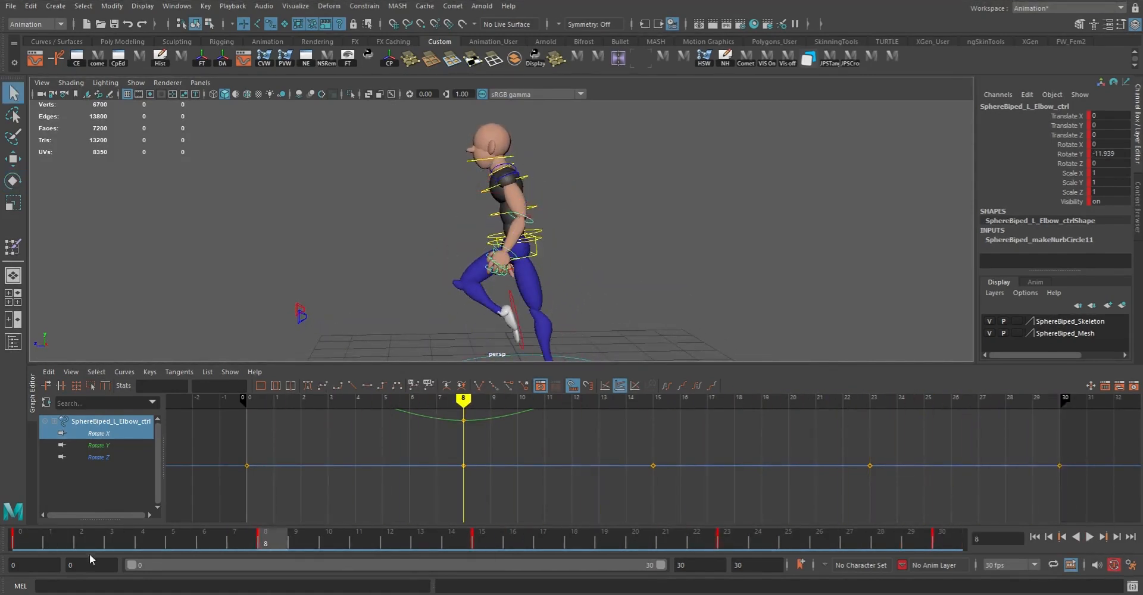
- Straighten the left elbow further in Rotate Y at frame 8 and play the cycle briefly to check it
{"action": "left_click", "coordinate": [14, 543]}
{"action": "left_click_drag", "start_coordinate": [34, 543], "coordinate": [264, 549]}
{"action": "key", "text": "e"}
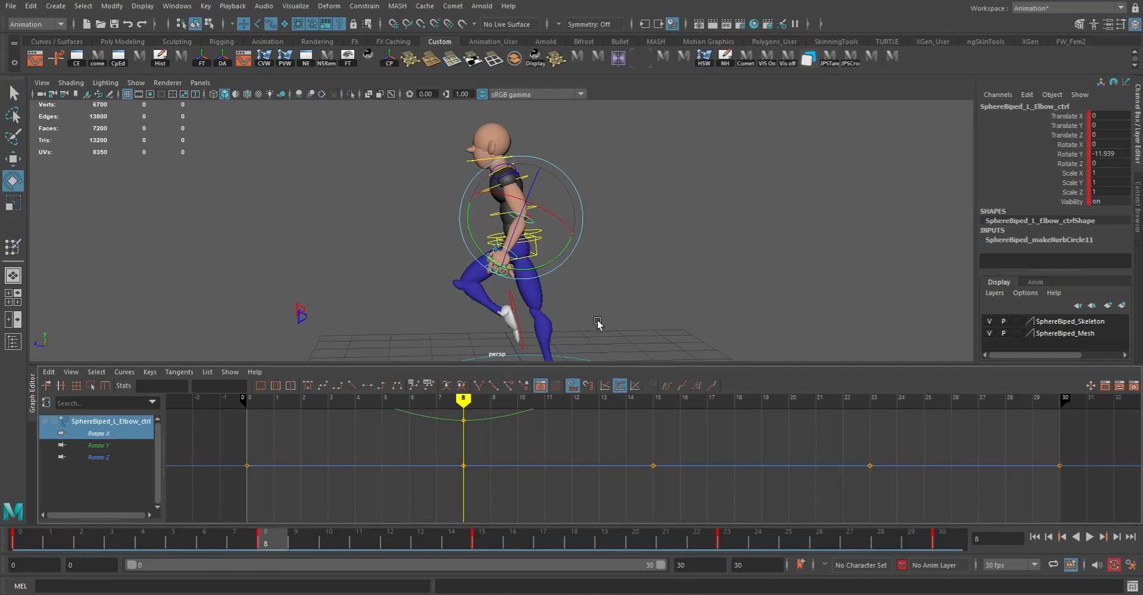
{"action": "left_click_drag", "start_coordinate": [557, 257], "coordinate": [586, 244]}
{"action": "left_click", "coordinate": [12, 545]}
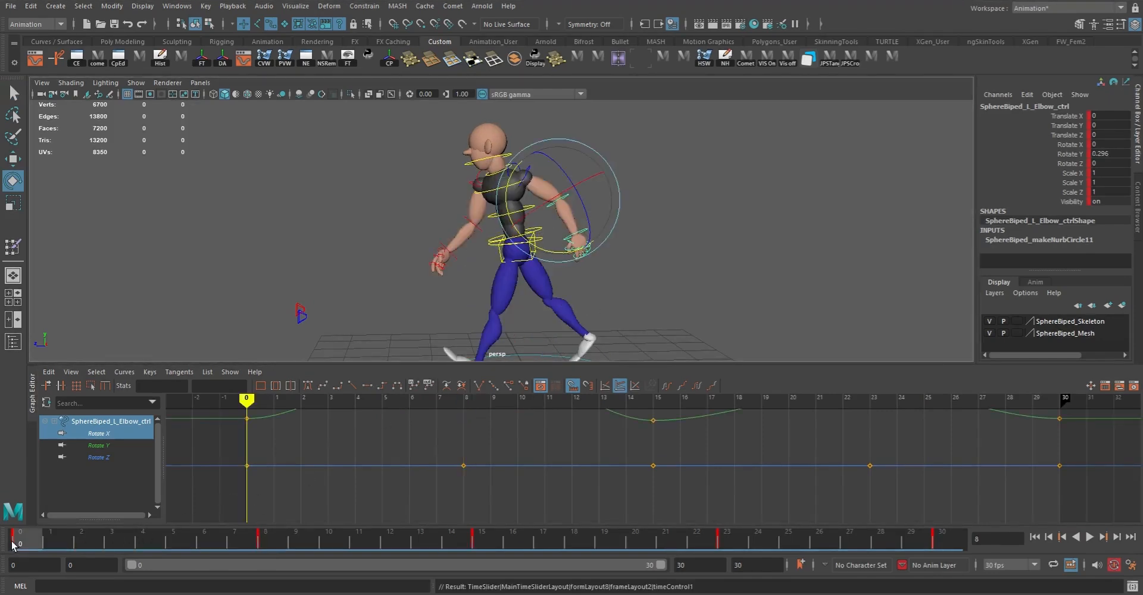
{"action": "key", "text": "alt+v"}
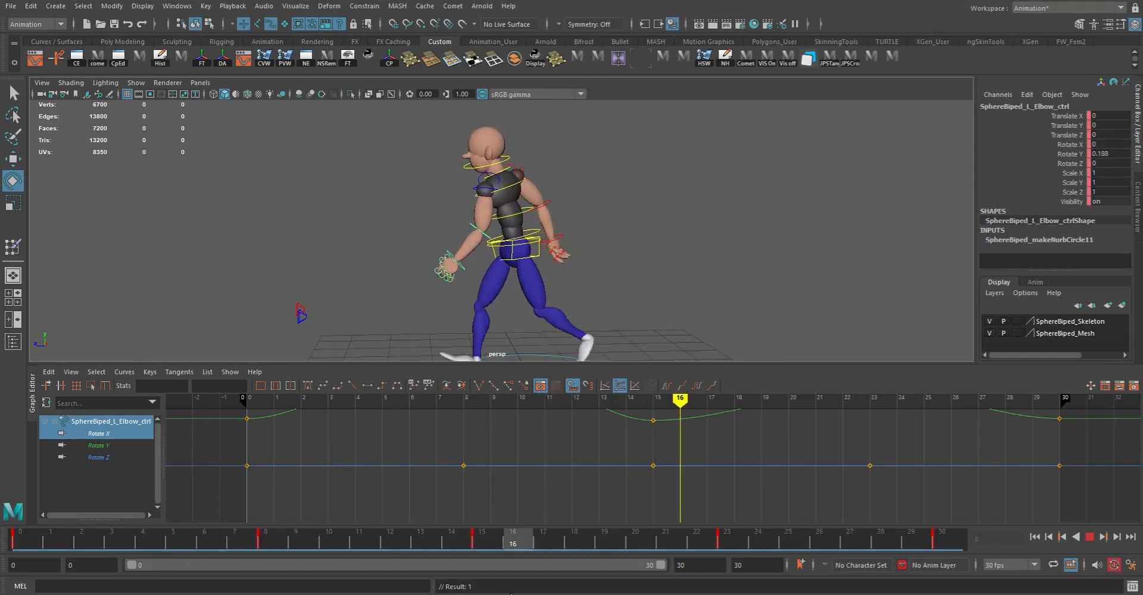
{"action": "key", "text": "alt+v"}
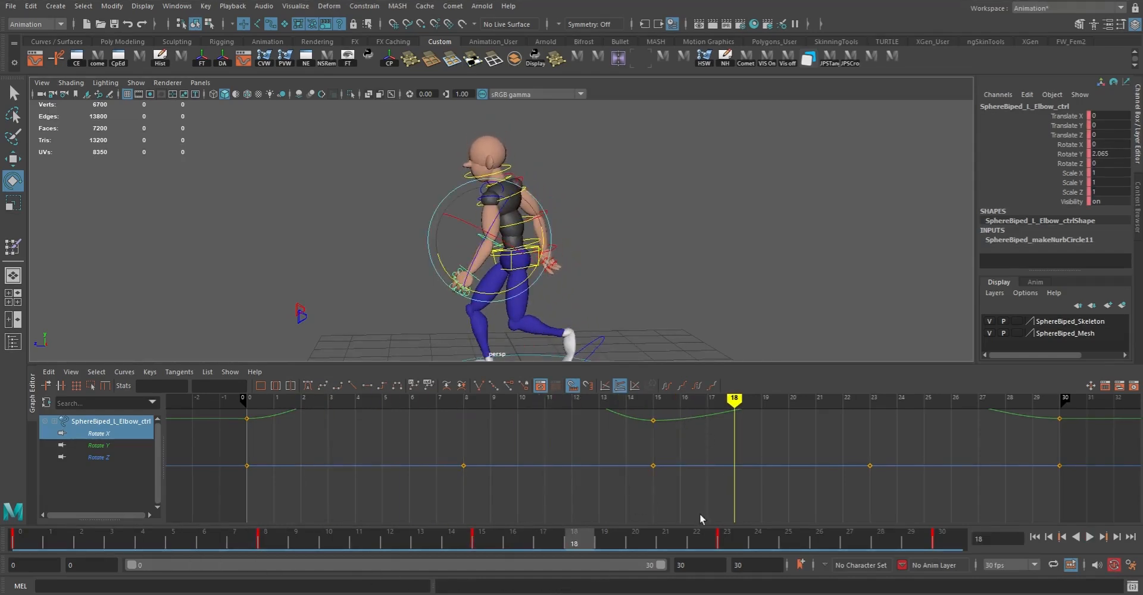
- Bend the left elbow in Rotate Y at frame 23 and replay the run cycle to check the swing
{"action": "left_click", "coordinate": [724, 540]}
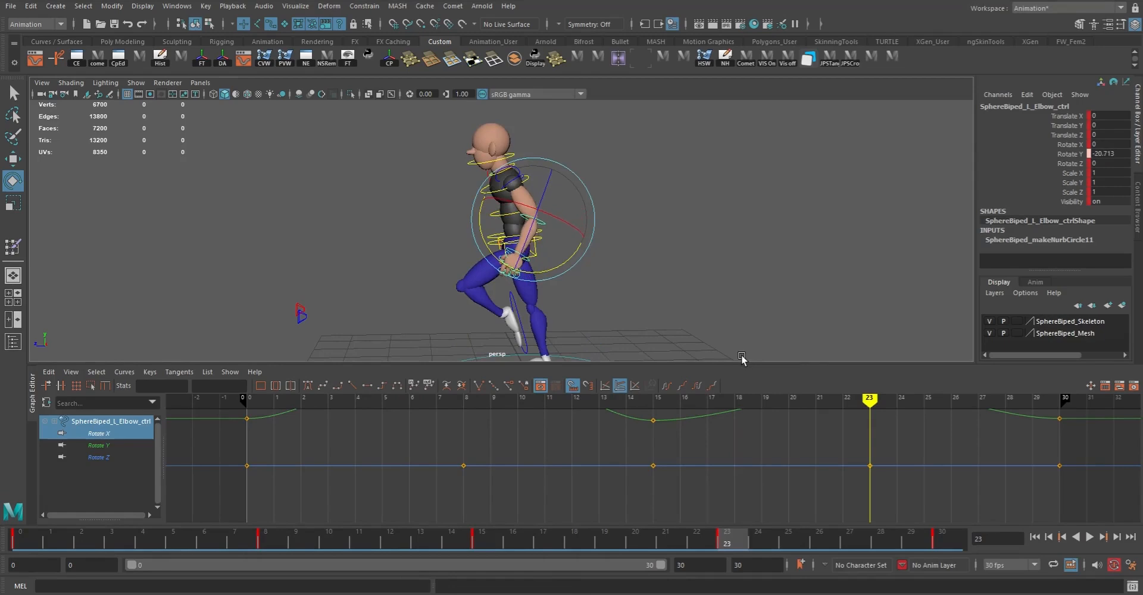
{"action": "middle_click_drag", "start_coordinate": [741, 357], "coordinate": [738, 386]}
{"action": "key", "text": "alt+v"}
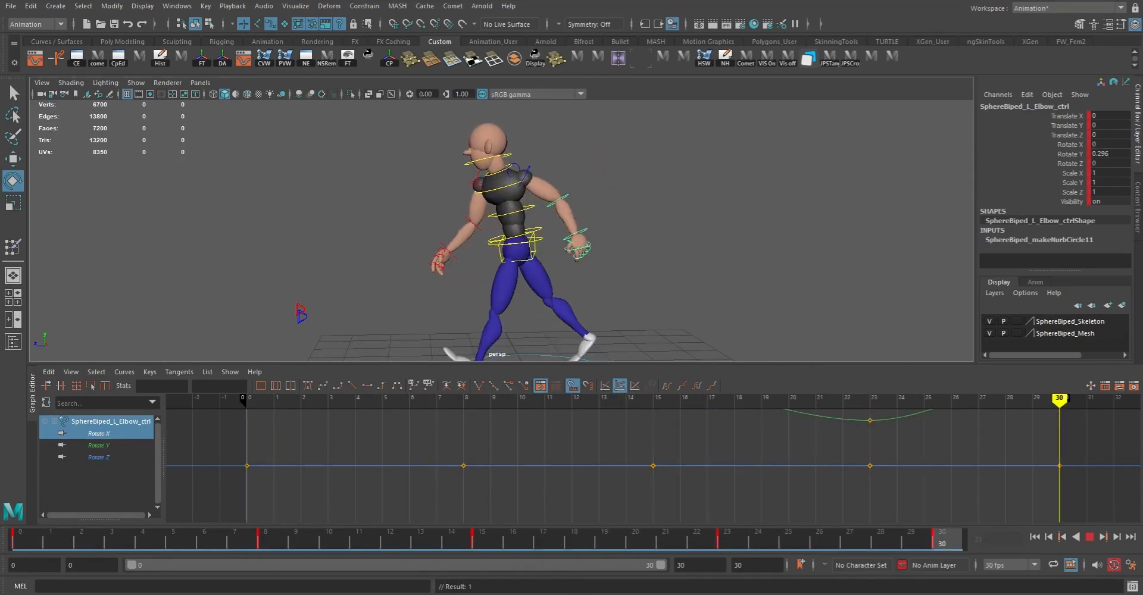
{"action": "key", "text": "alt+v"}
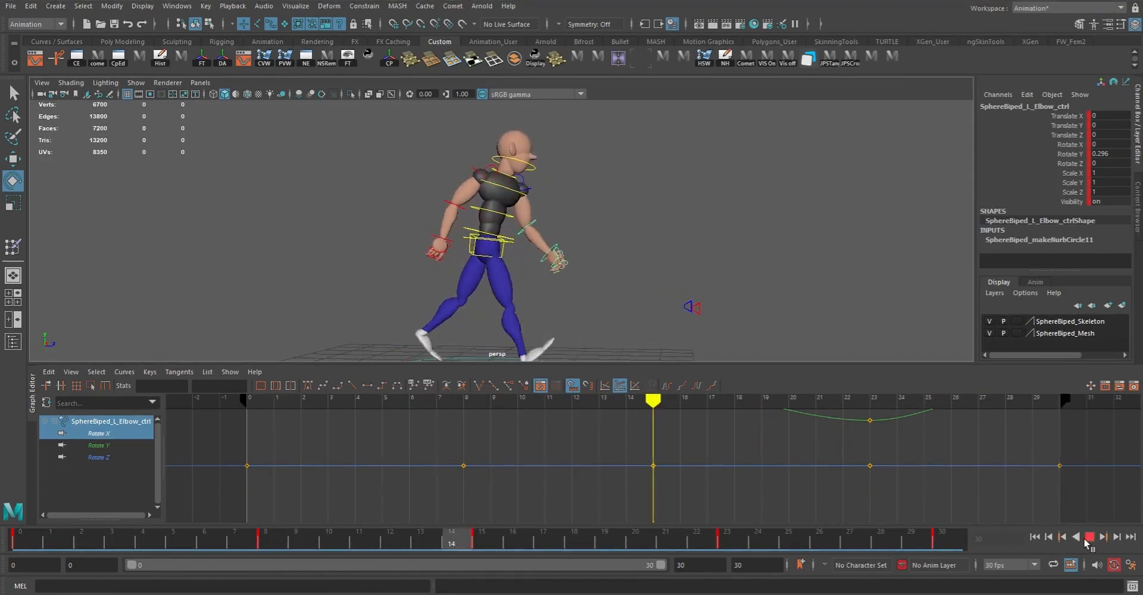
{"action": "key", "text": "alt+v"}
- Flatten the tangents of the right elbow's Rotate Y curve at frames 0 and 30
{"action": "key", "text": "q"}
{"action": "left_click", "coordinate": [448, 206]}
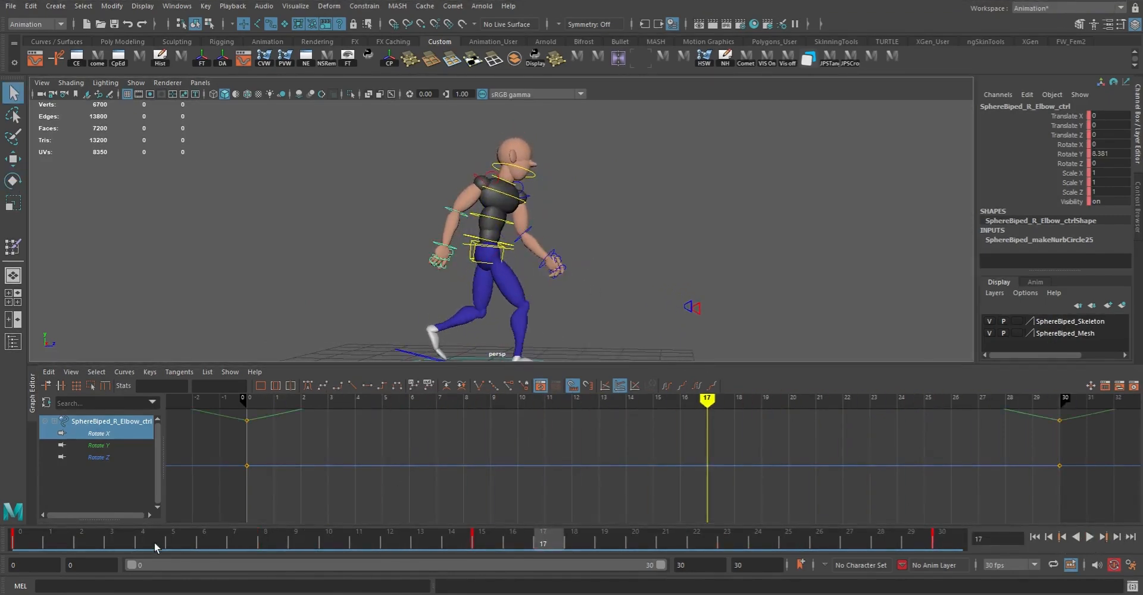
{"action": "key", "text": "f"}
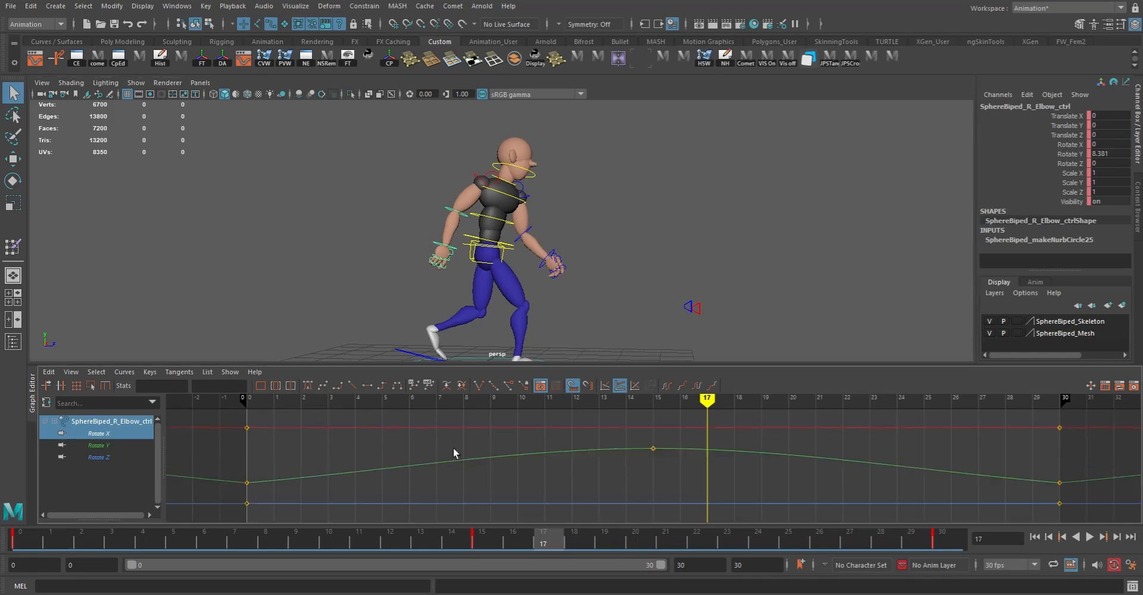
{"action": "left_click", "coordinate": [97, 434]}
{"action": "key", "text": "f"}
{"action": "left_click", "coordinate": [107, 447]}
{"action": "key", "text": "f"}
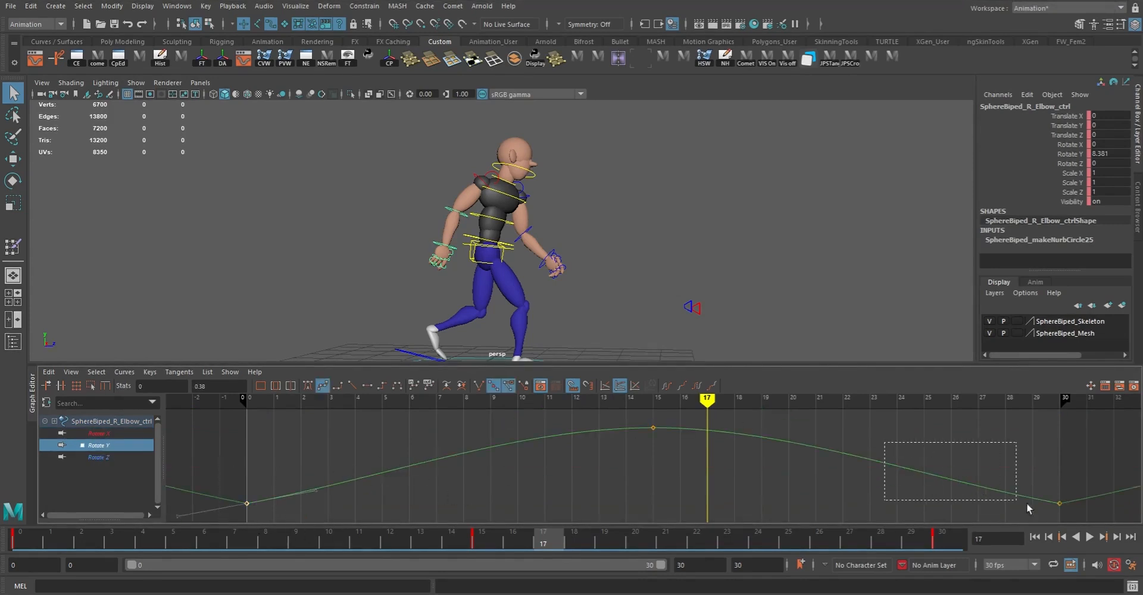
{"action": "left_click_drag", "start_coordinate": [1014, 504], "coordinate": [1107, 520]}
{"action": "left_click", "coordinate": [367, 385]}
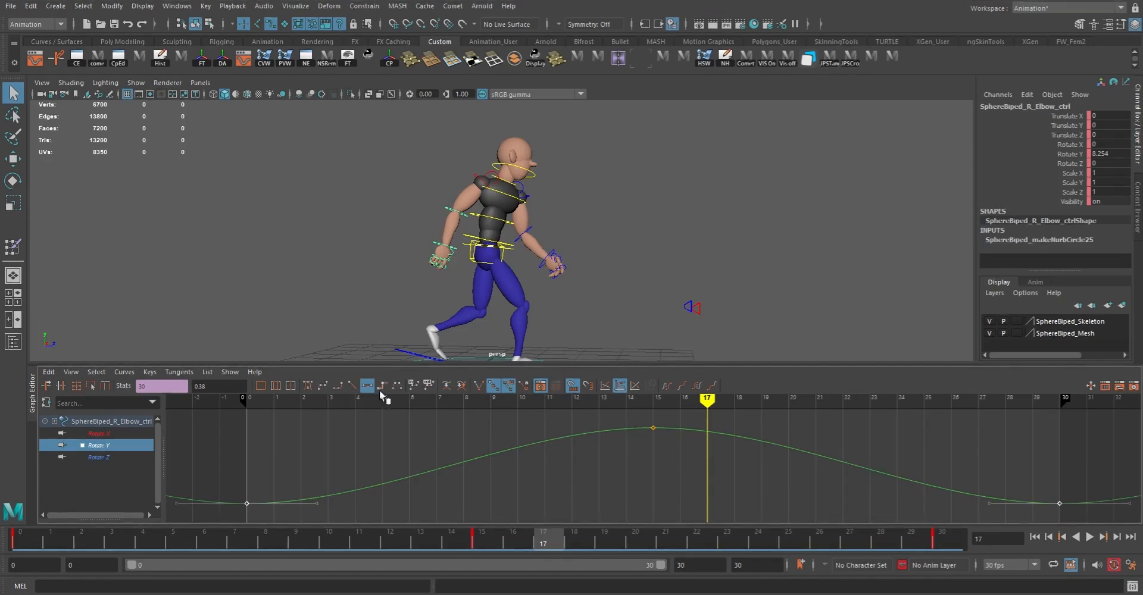
- Rotate the right elbow in Rotate Y to about 28.2 at frame 23 and about -12.9 at frame 8
{"action": "left_click", "coordinate": [96, 457]}
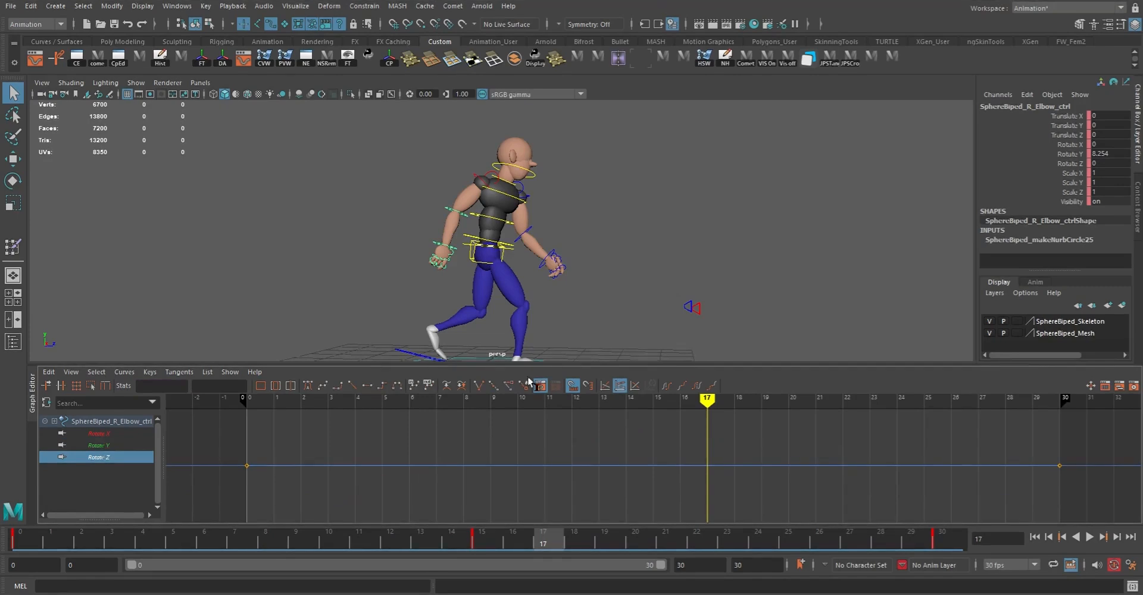
{"action": "key", "text": "r"}
{"action": "key", "text": "e"}
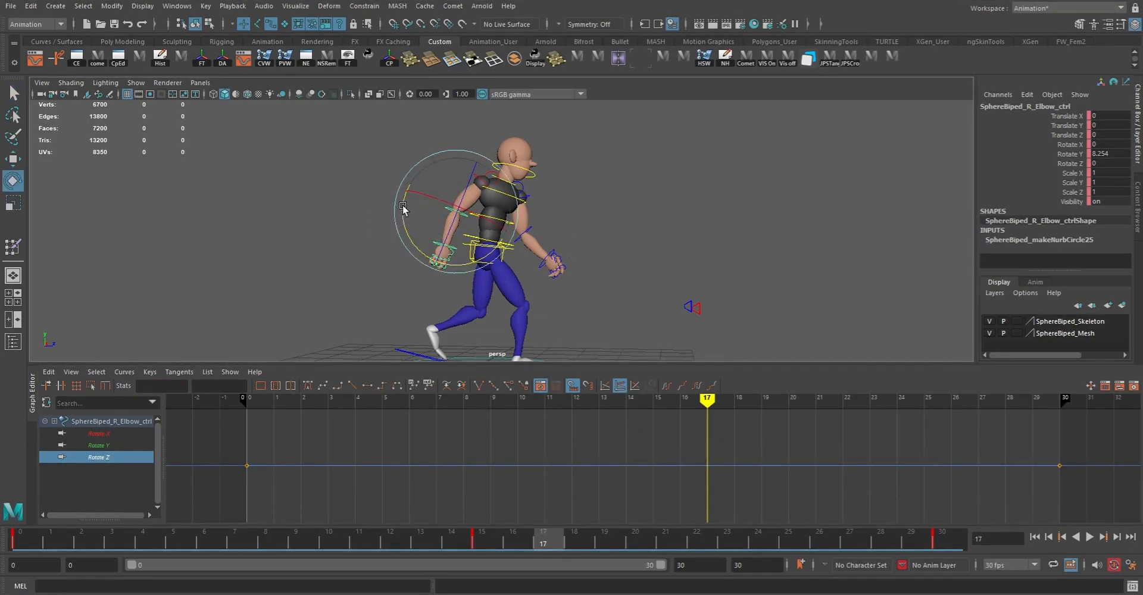
{"action": "left_click", "coordinate": [18, 541]}
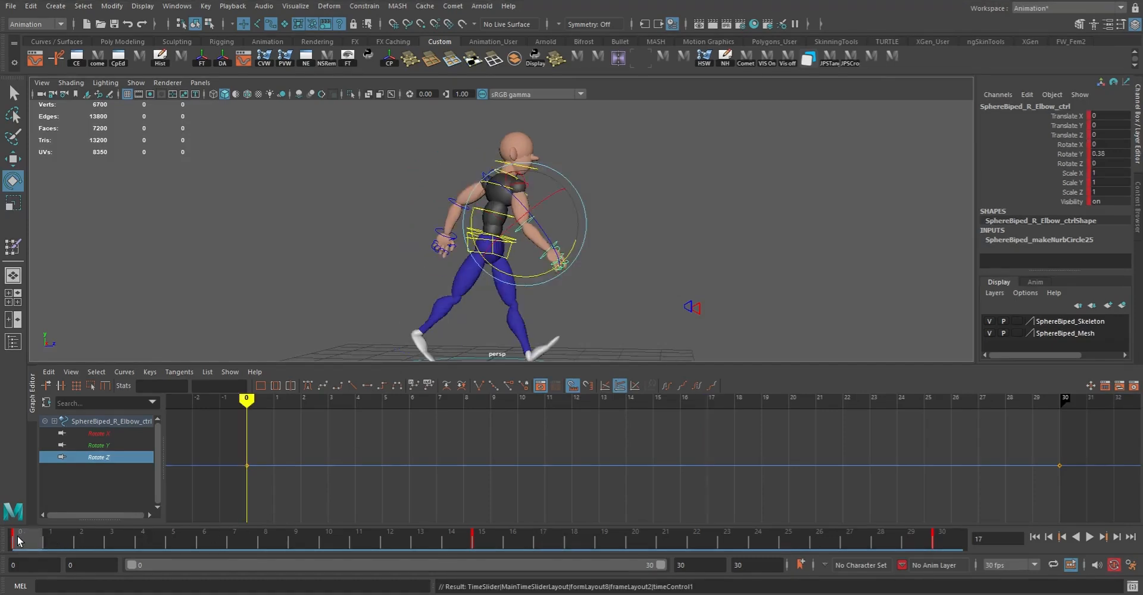
{"action": "left_click_drag", "start_coordinate": [18, 540], "coordinate": [727, 593]}
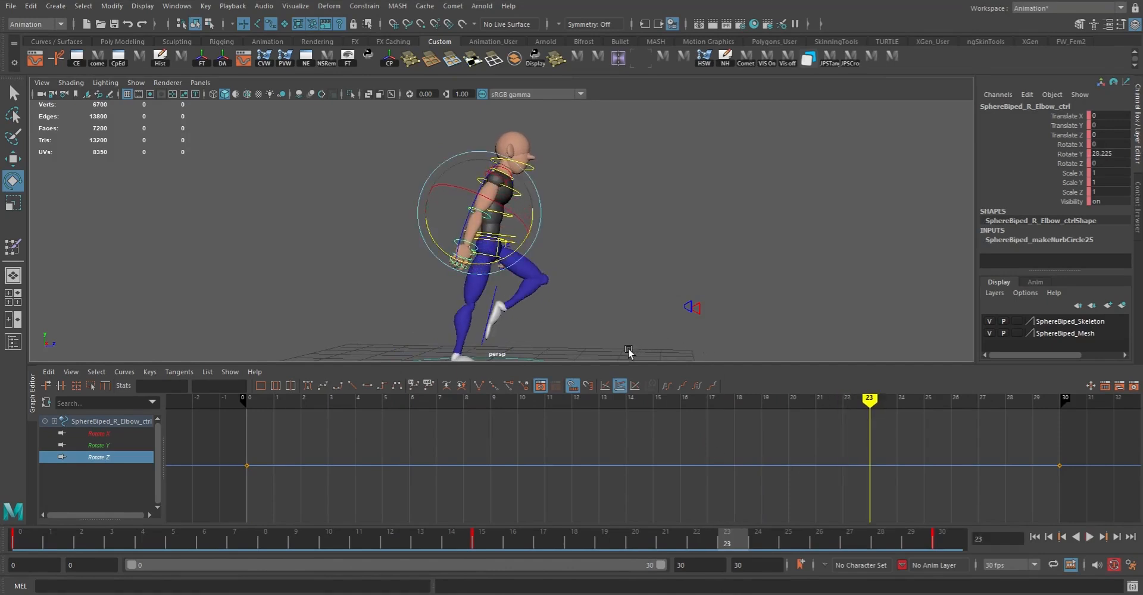
{"action": "left_click", "coordinate": [265, 543]}
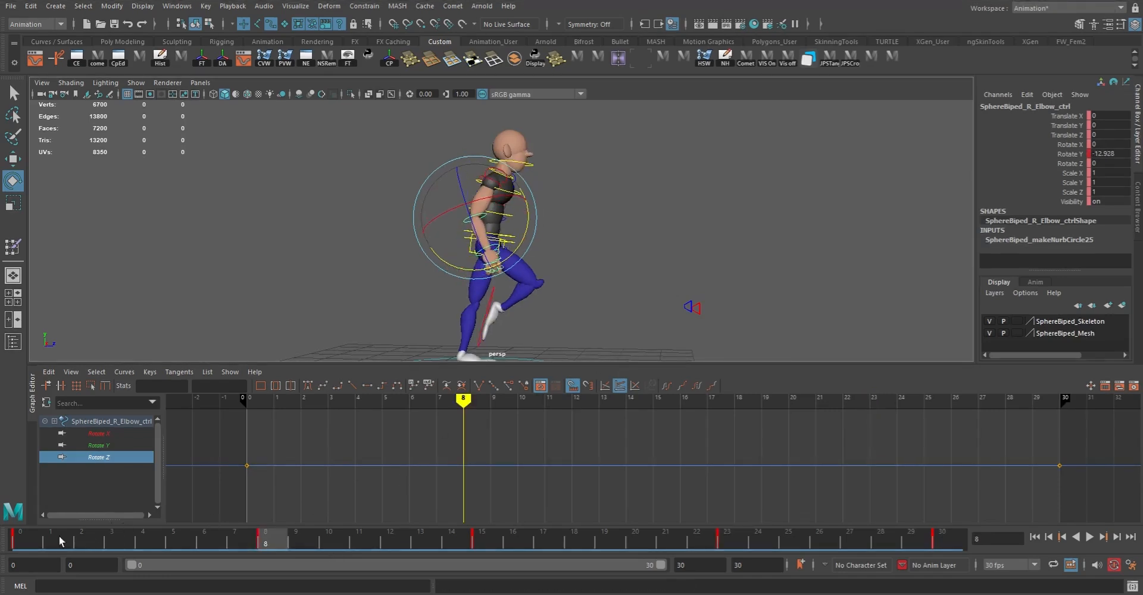
- Play the run cycle and check the right elbow's motion from the side and the front
{"action": "key", "text": "alt+v"}
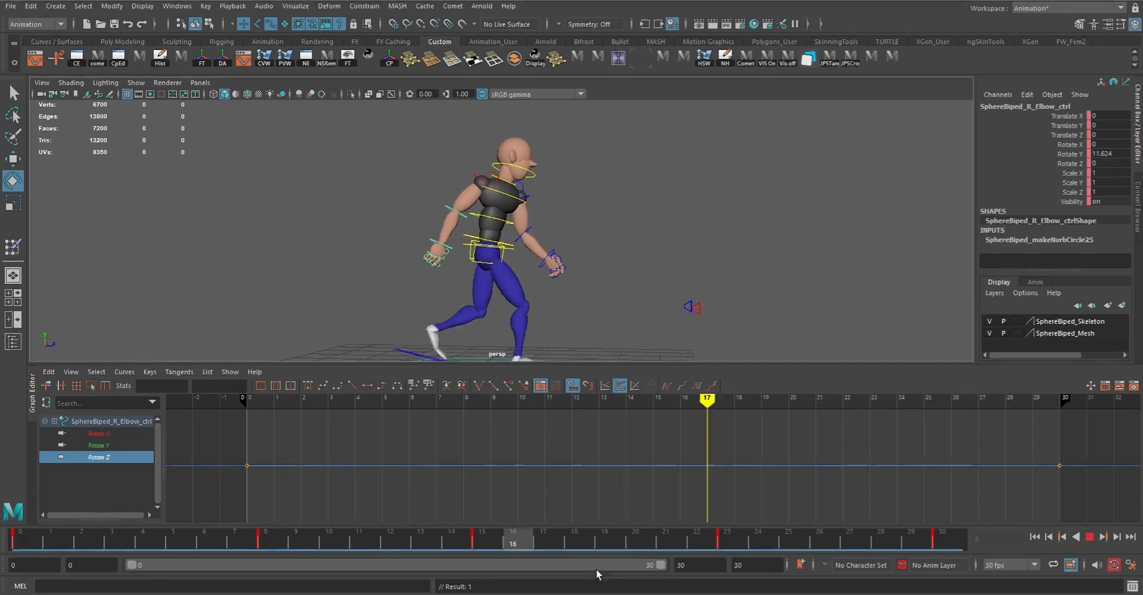
{"action": "left_click", "coordinate": [1089, 537]}
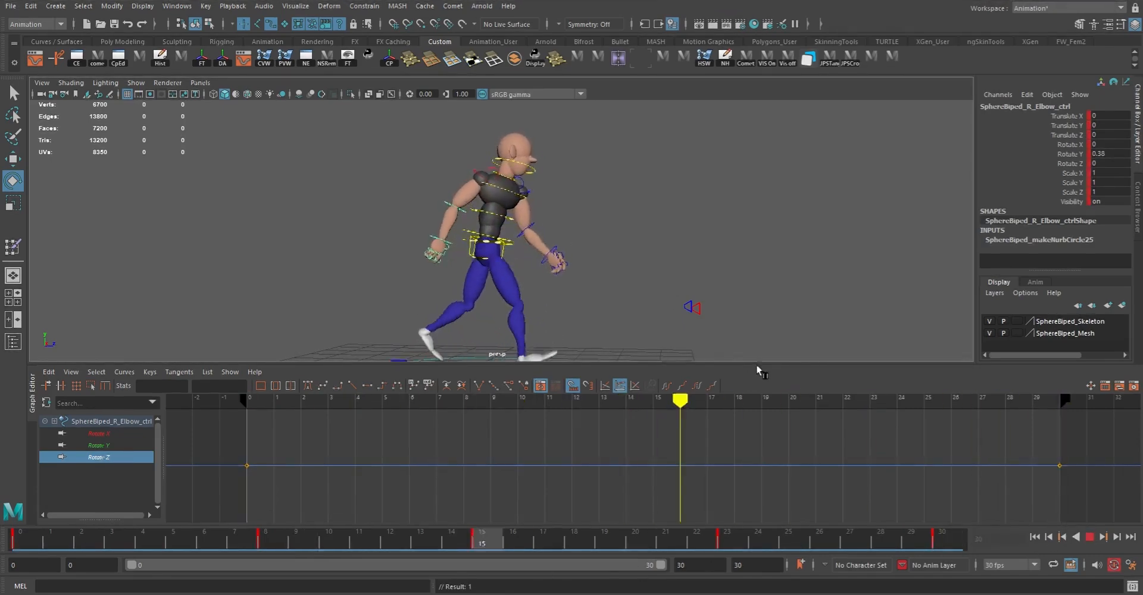
{"action": "left_click_drag", "start_coordinate": [728, 309], "coordinate": [553, 275], "text": "alt"}
{"action": "right_click_drag", "start_coordinate": [553, 274], "coordinate": [589, 319], "text": "alt"}
{"action": "left_click_drag", "start_coordinate": [589, 320], "coordinate": [620, 326], "text": "alt"}
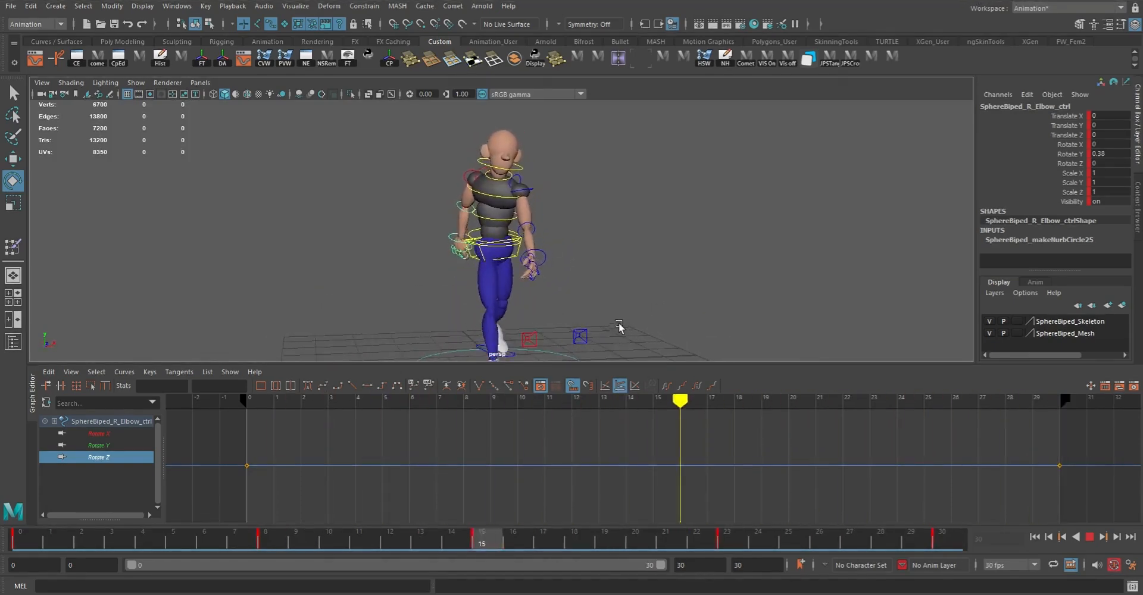
{"action": "left_click", "coordinate": [1089, 536]}
- Stop the playback and select the Spine01, Spine02 and Chest controls together for rotation
{"action": "key", "text": "q"}
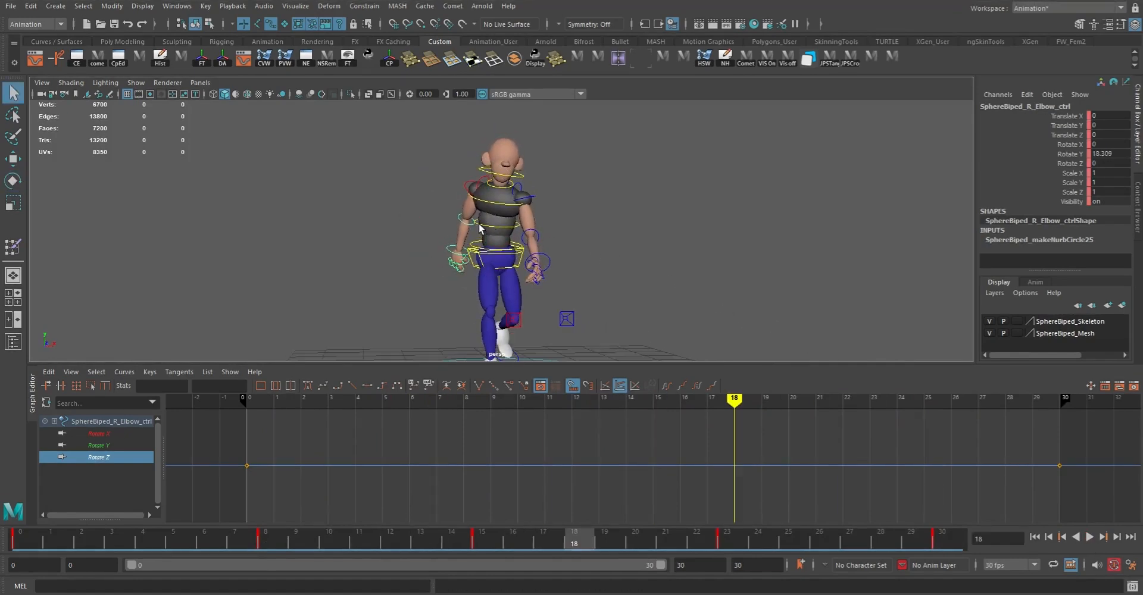
{"action": "left_click", "coordinate": [477, 231]}
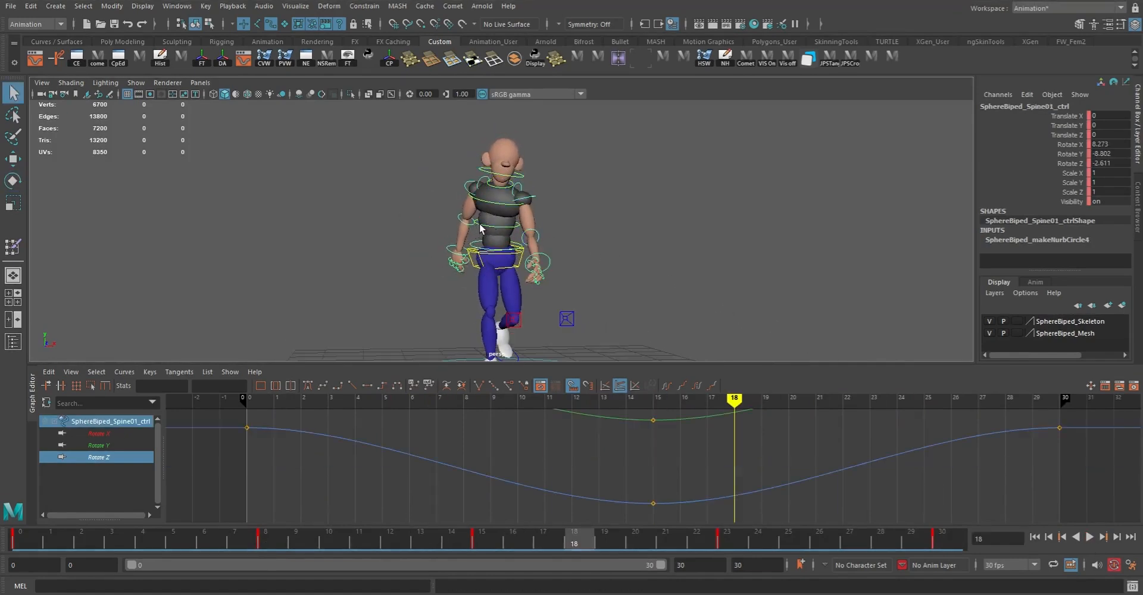
{"action": "left_click", "coordinate": [480, 226], "text": "shift"}
{"action": "left_click", "coordinate": [484, 201], "text": "shift"}
{"action": "key", "text": "e"}
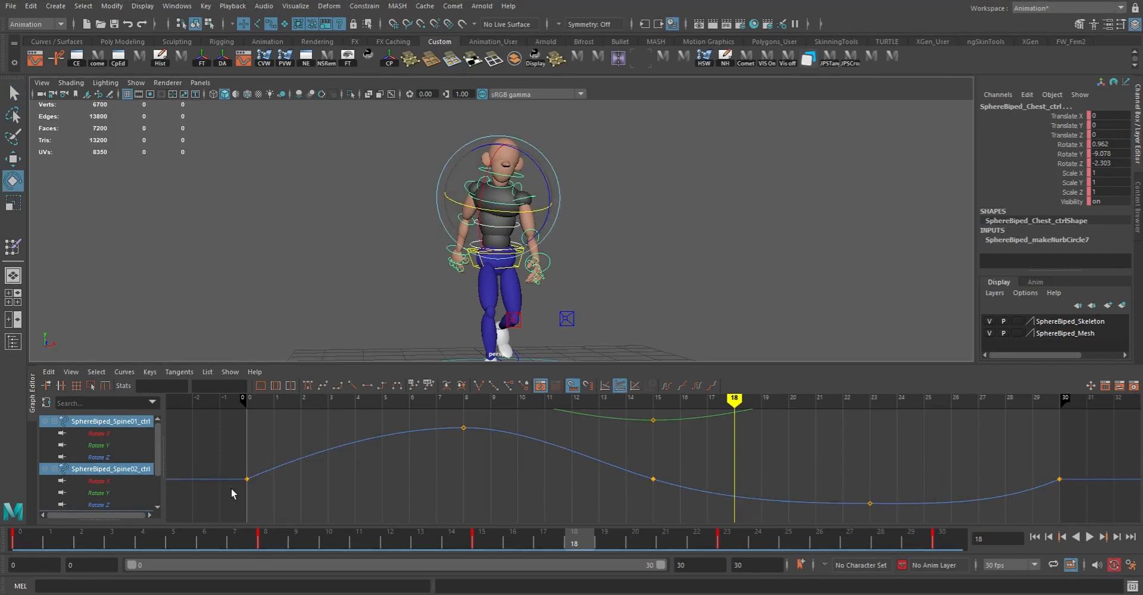
- Try to flatten the Spine01 Rotate Z curve by scaling all its keys vertically
{"action": "left_click", "coordinate": [112, 459]}
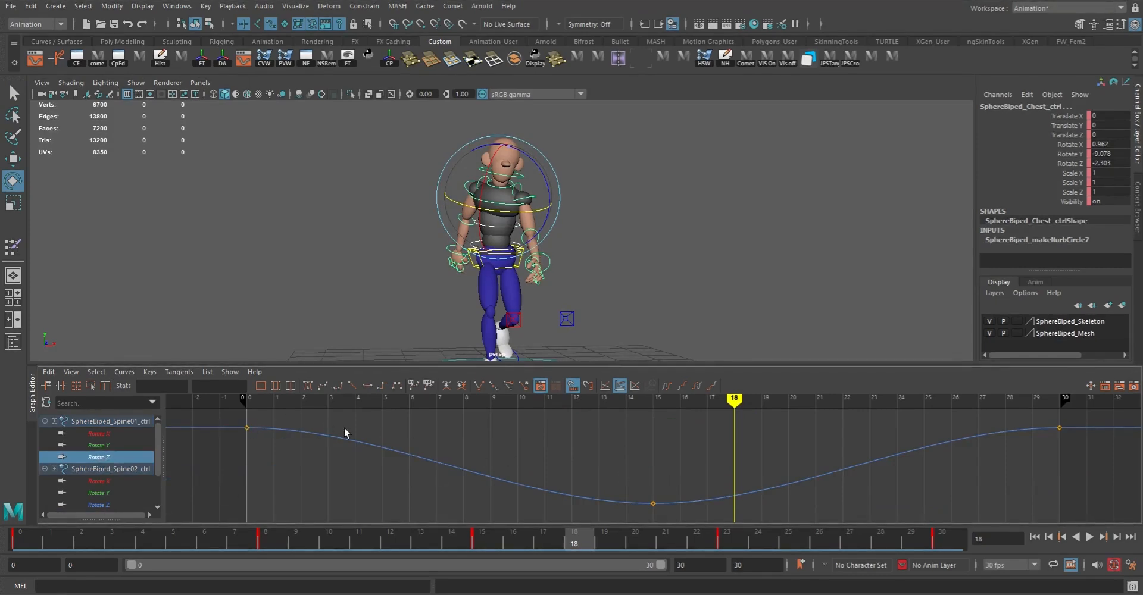
{"action": "left_click_drag", "start_coordinate": [326, 428], "coordinate": [437, 500]}
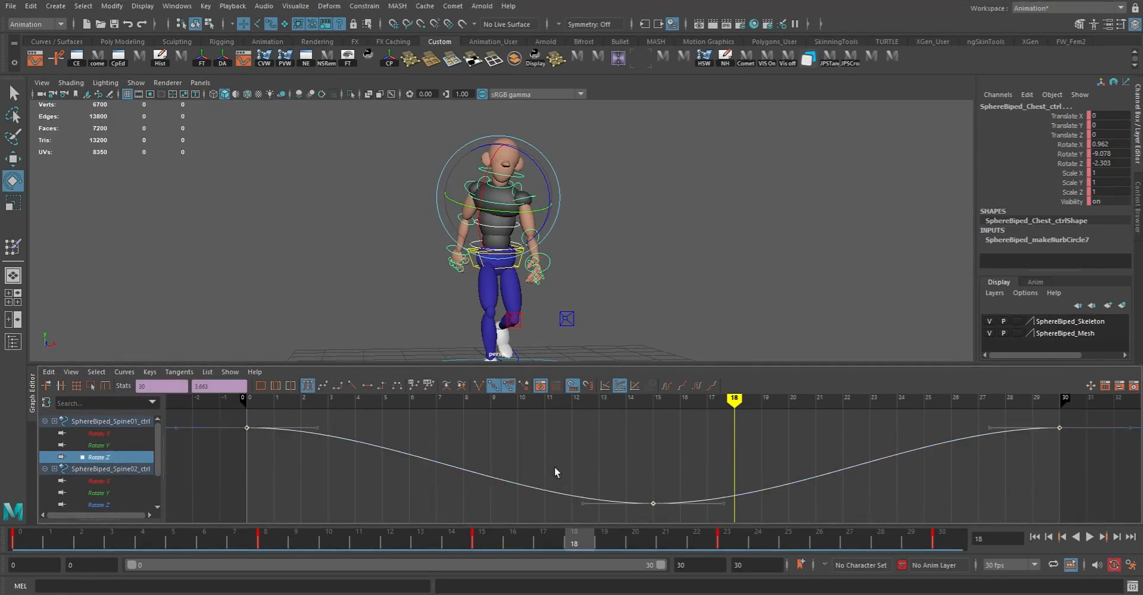
{"action": "key", "text": "r"}
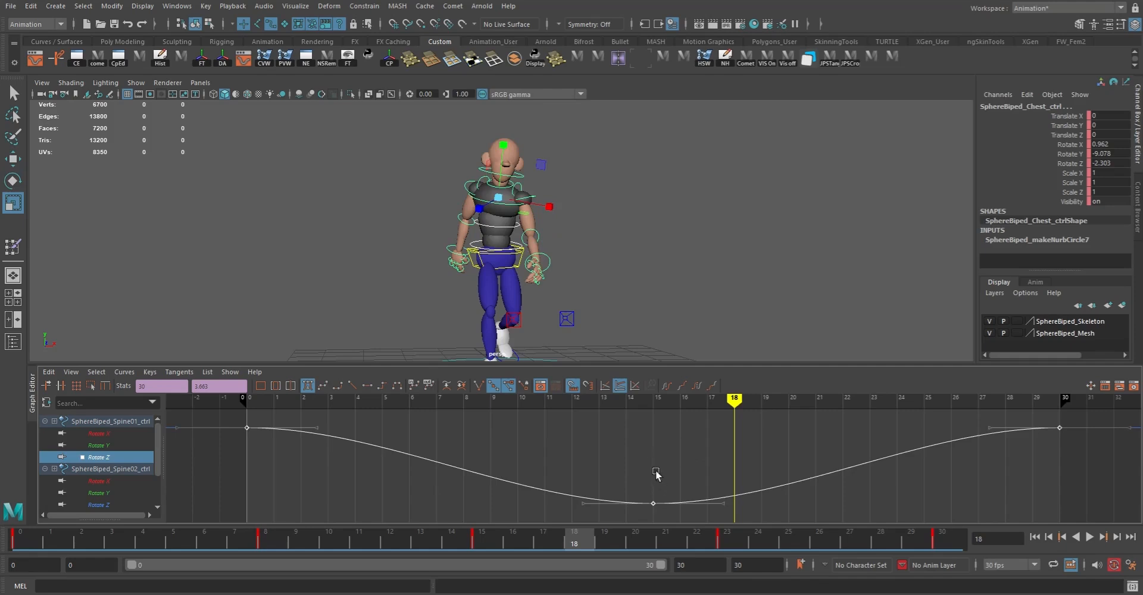
{"action": "left_click_drag", "start_coordinate": [656, 468], "coordinate": [656, 490]}
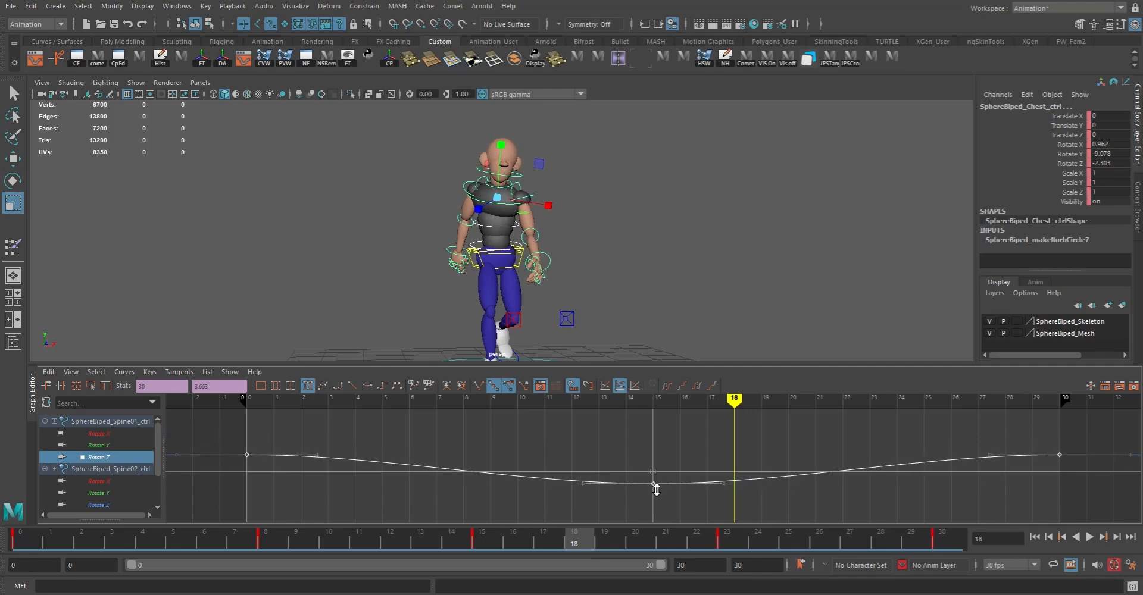
{"action": "middle_click_drag", "start_coordinate": [656, 490], "coordinate": [656, 490]}
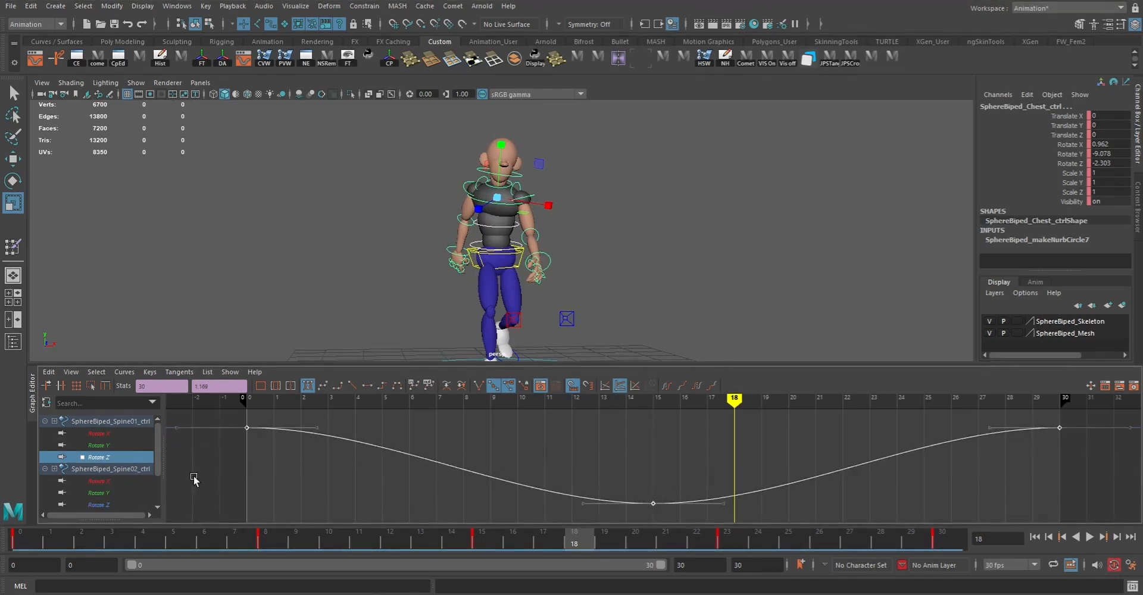
{"action": "left_click", "coordinate": [581, 450]}
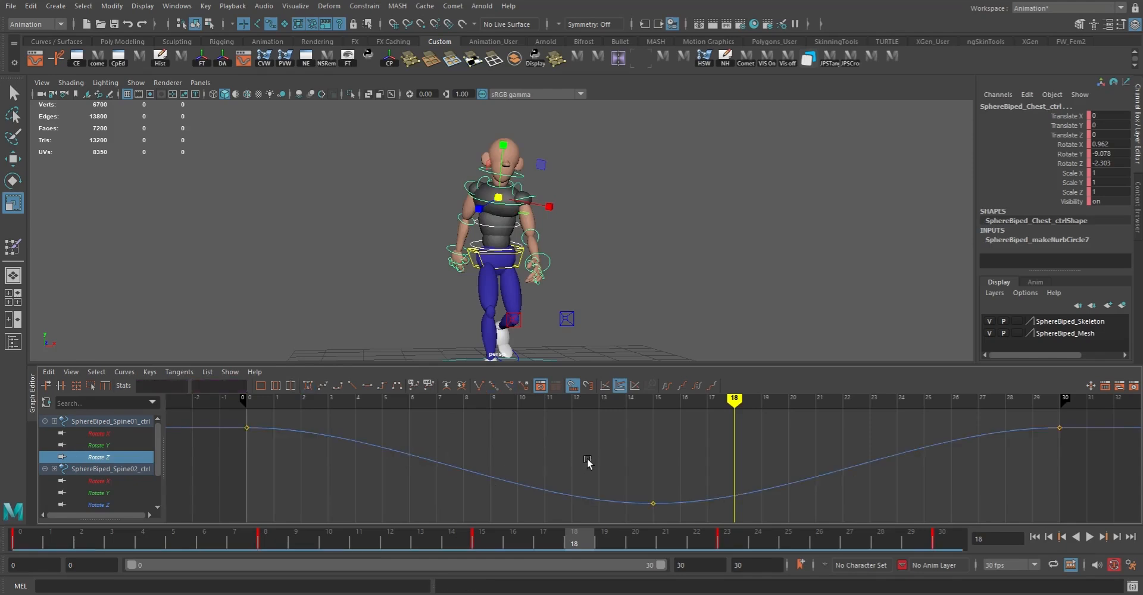
- Try to scale all keys of the Spine01, Spine02 and Chest Rotate Z curves together
{"action": "left_click", "coordinate": [103, 505]}
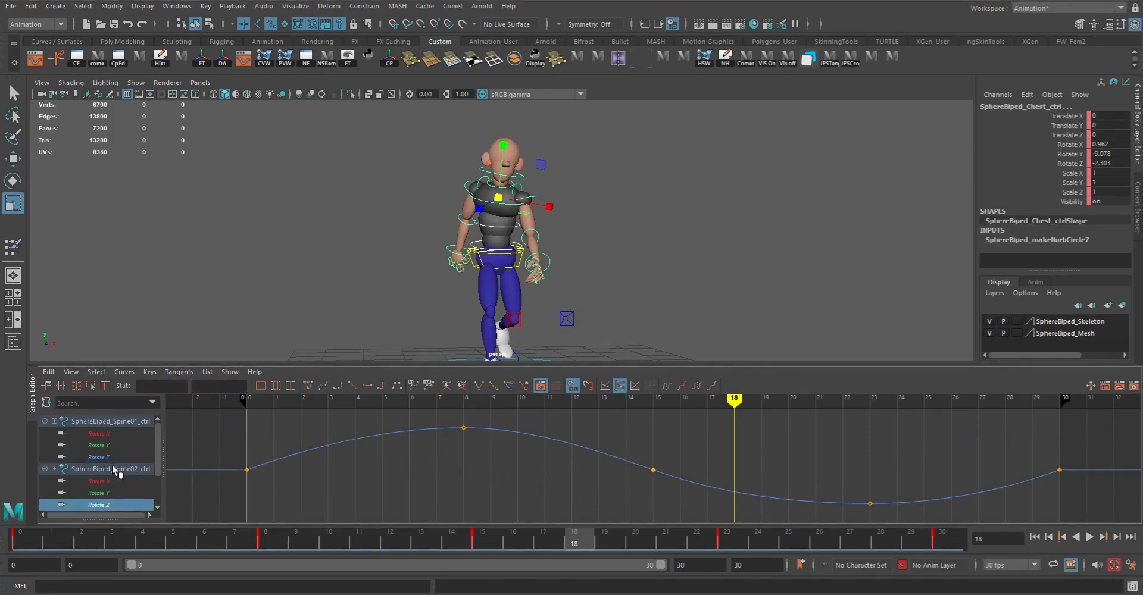
{"action": "left_click", "coordinate": [149, 459]}
{"action": "scroll", "coordinate": [157, 459], "scroll_direction": "down", "scroll_amount": 2}
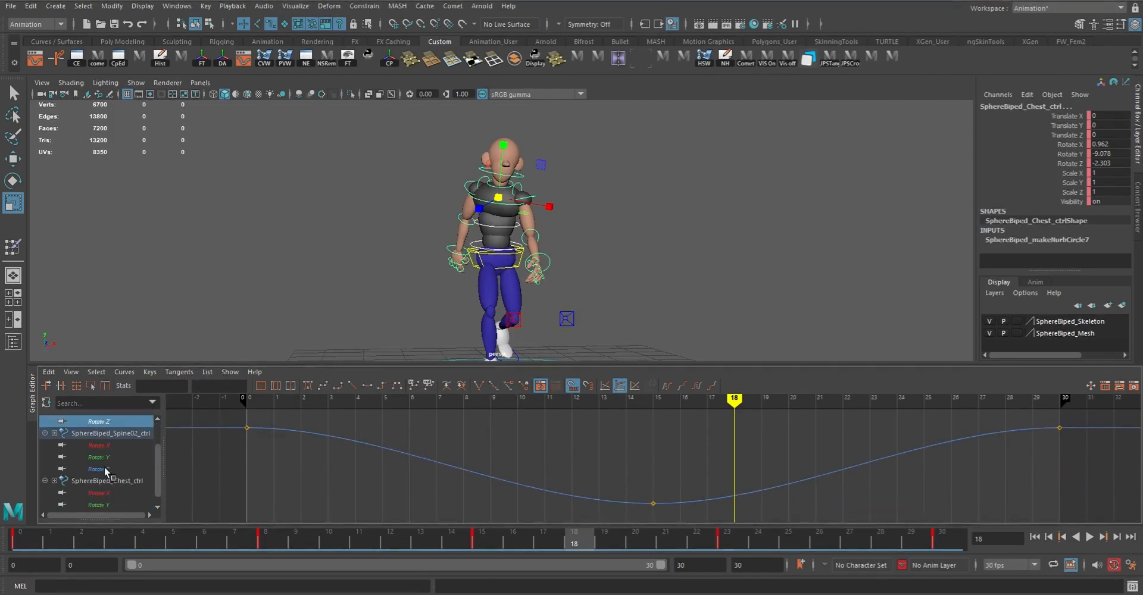
{"action": "left_click", "coordinate": [98, 470]}
{"action": "scroll", "coordinate": [156, 465], "scroll_direction": "down", "scroll_amount": 1}
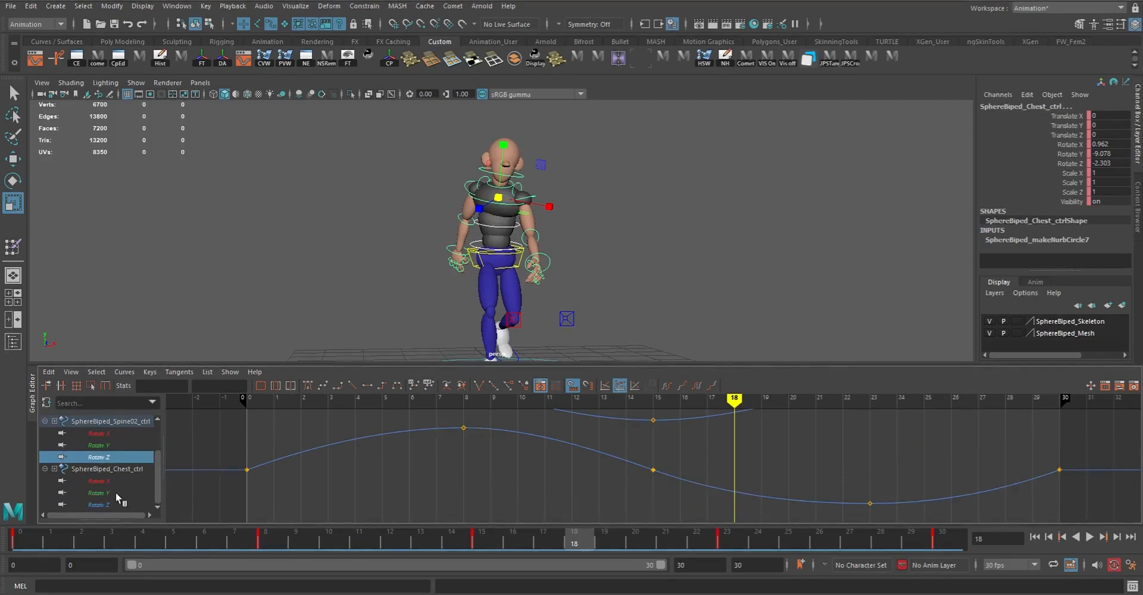
{"action": "left_click", "coordinate": [99, 505], "text": "ctrl"}
{"action": "key", "text": "f"}
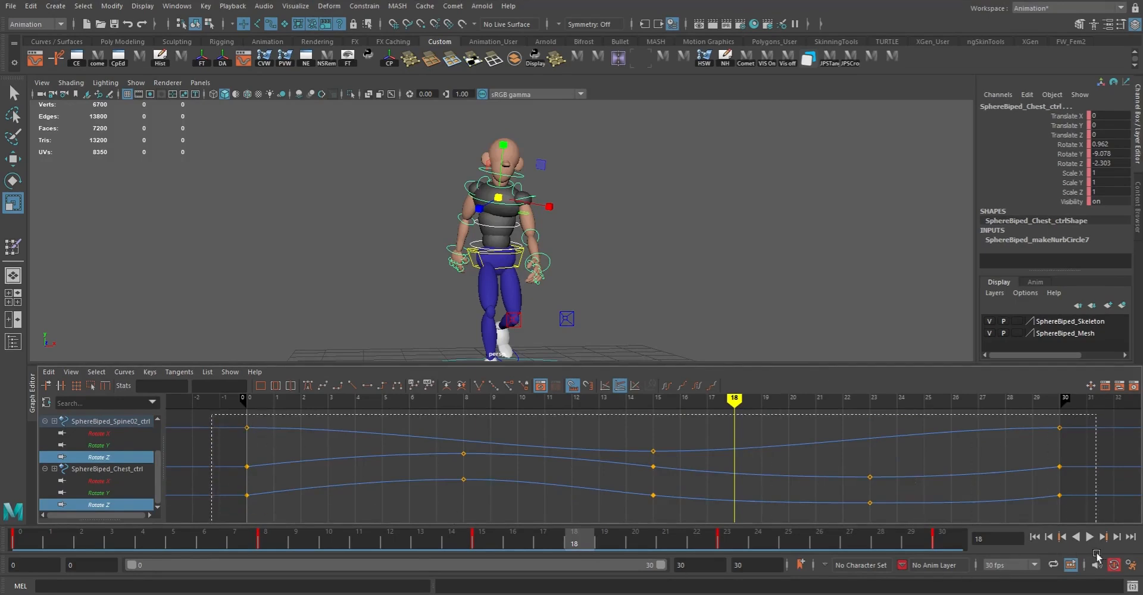
{"action": "left_click_drag", "start_coordinate": [1094, 554], "coordinate": [1096, 556]}
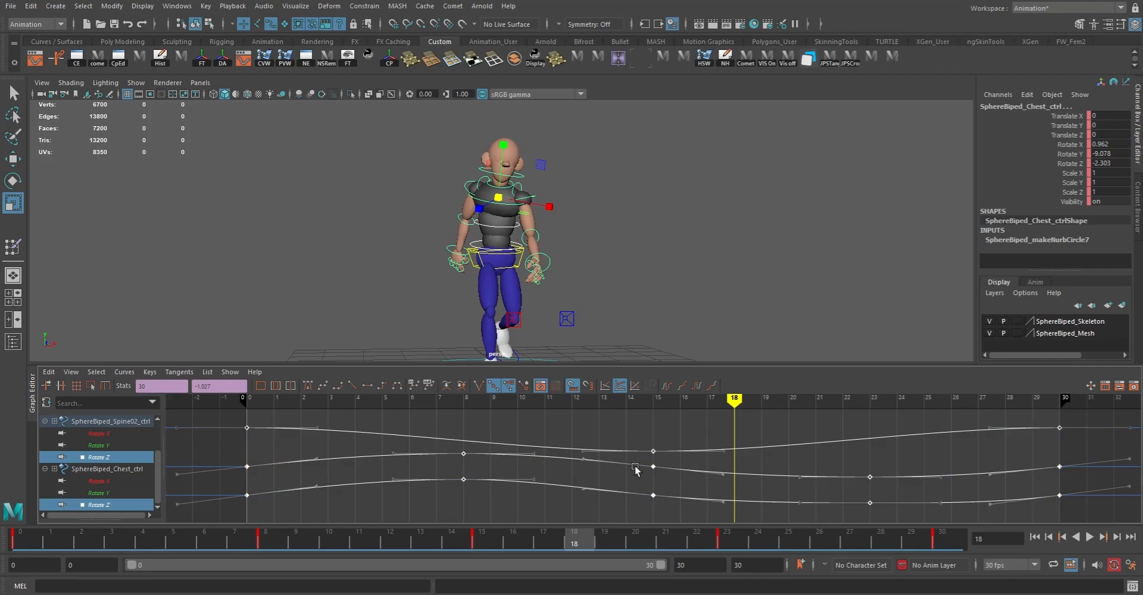
{"action": "key", "text": "r"}
{"action": "middle_click_drag", "start_coordinate": [632, 466], "coordinate": [634, 469]}
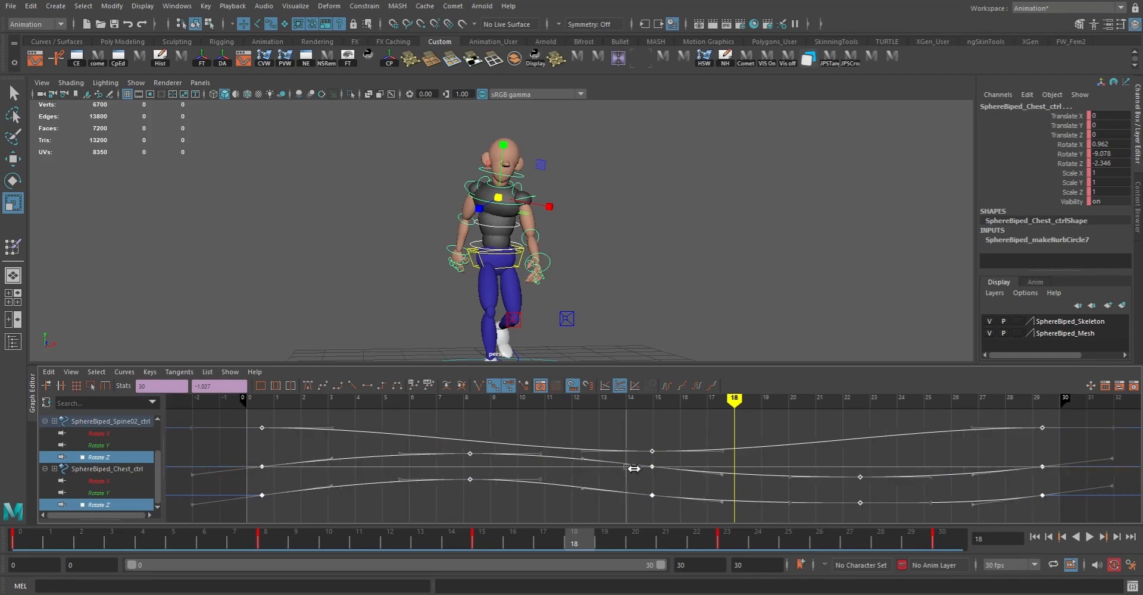
{"action": "key", "text": "ctrl+z"}
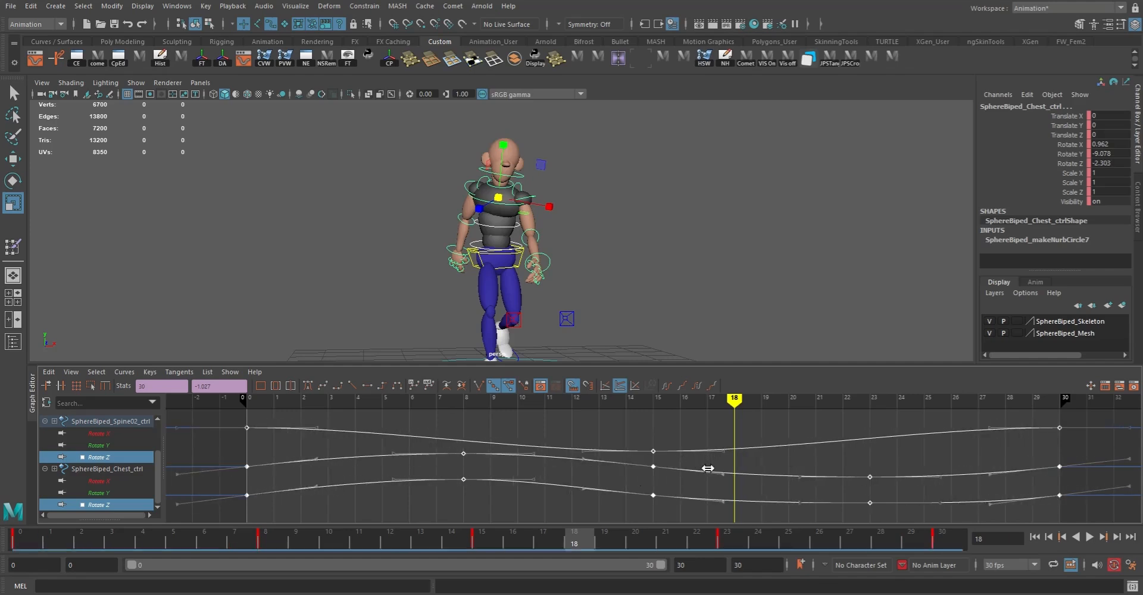
{"action": "middle_click_drag", "start_coordinate": [710, 464], "coordinate": [709, 465]}
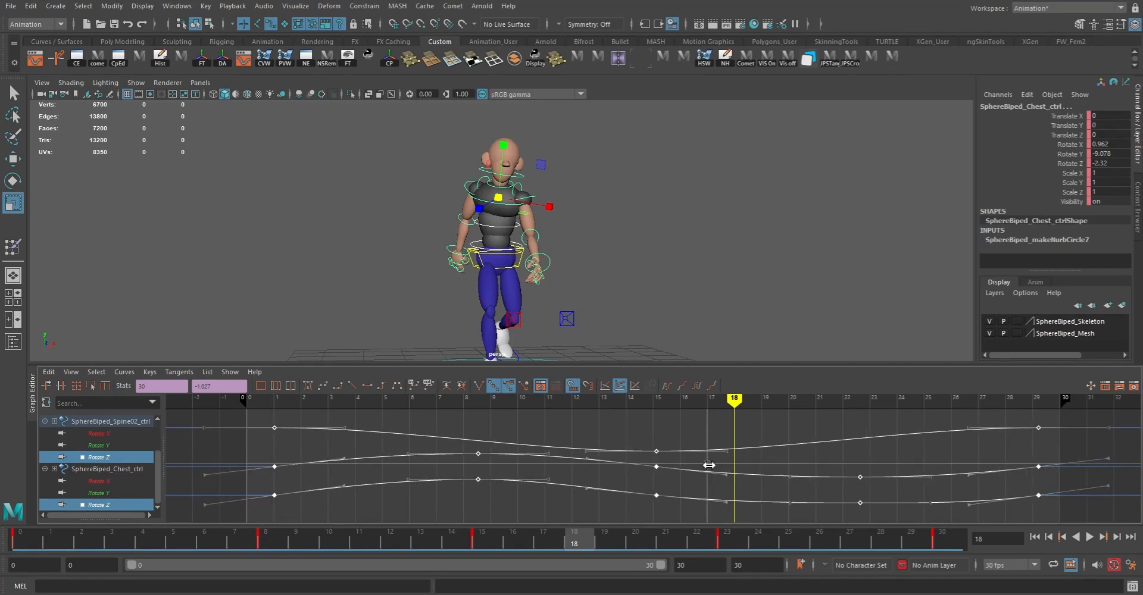
{"action": "key", "text": "ctrl+z"}
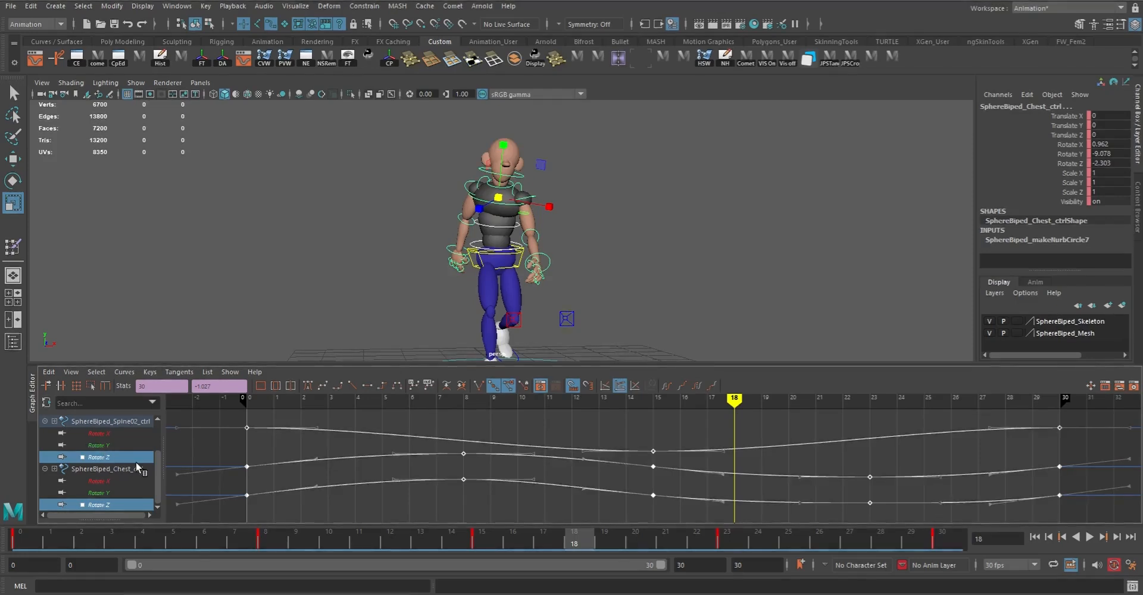
- Reduce the amplitude of the Spine01 Rotate Z curve by scaling all its keys vertically
{"action": "left_click", "coordinate": [108, 456]}
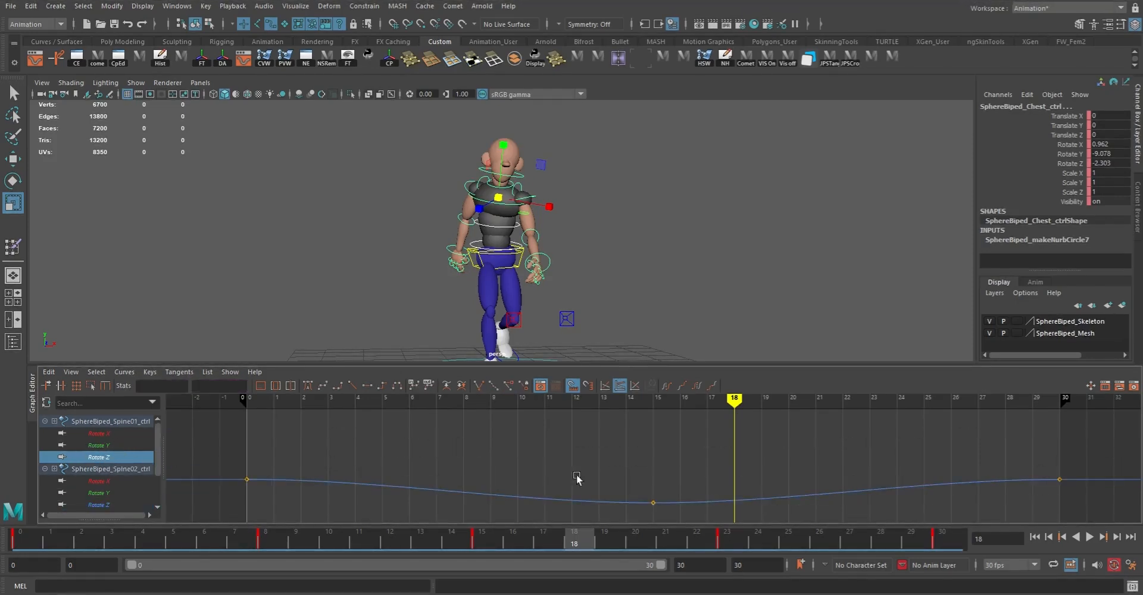
{"action": "left_click_drag", "start_coordinate": [740, 467], "coordinate": [829, 510]}
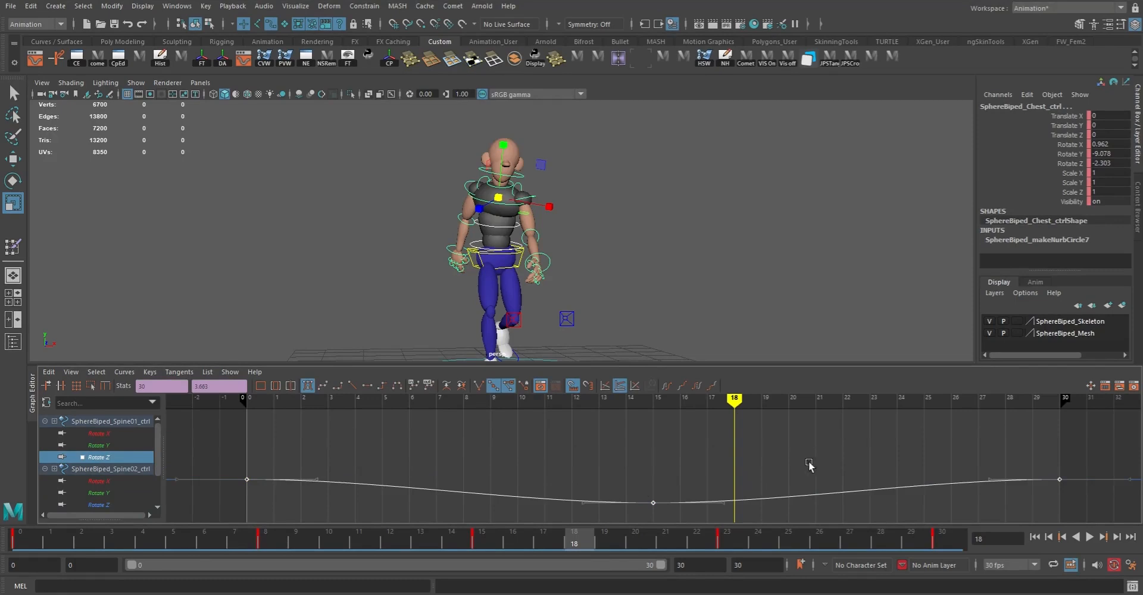
{"action": "key", "text": "f"}
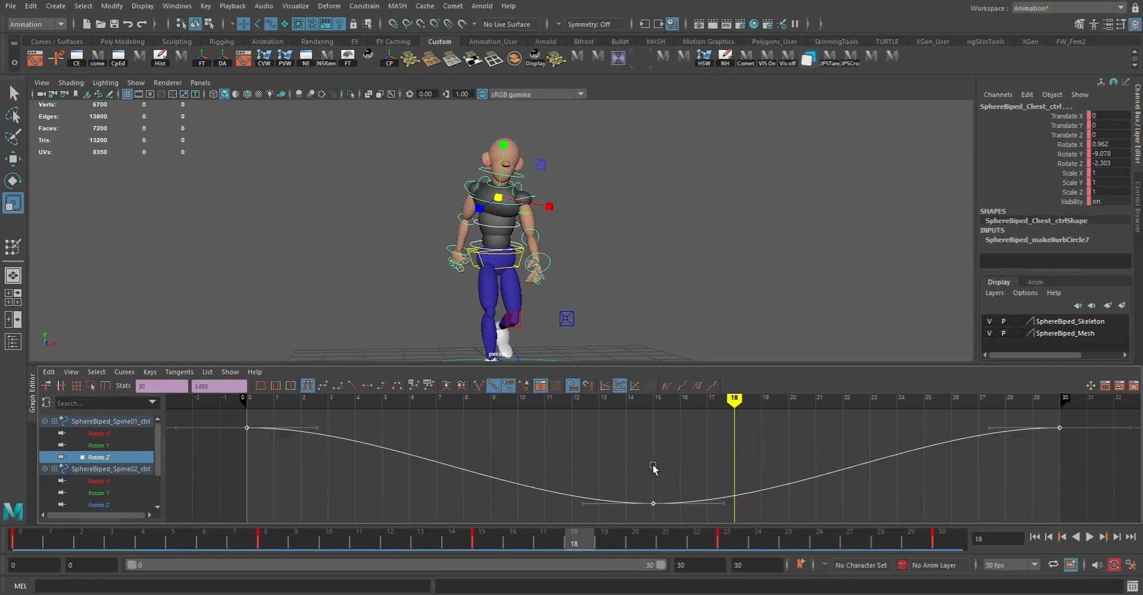
{"action": "key", "text": "r"}
{"action": "middle_click_drag", "start_coordinate": [655, 460], "coordinate": [655, 480]}
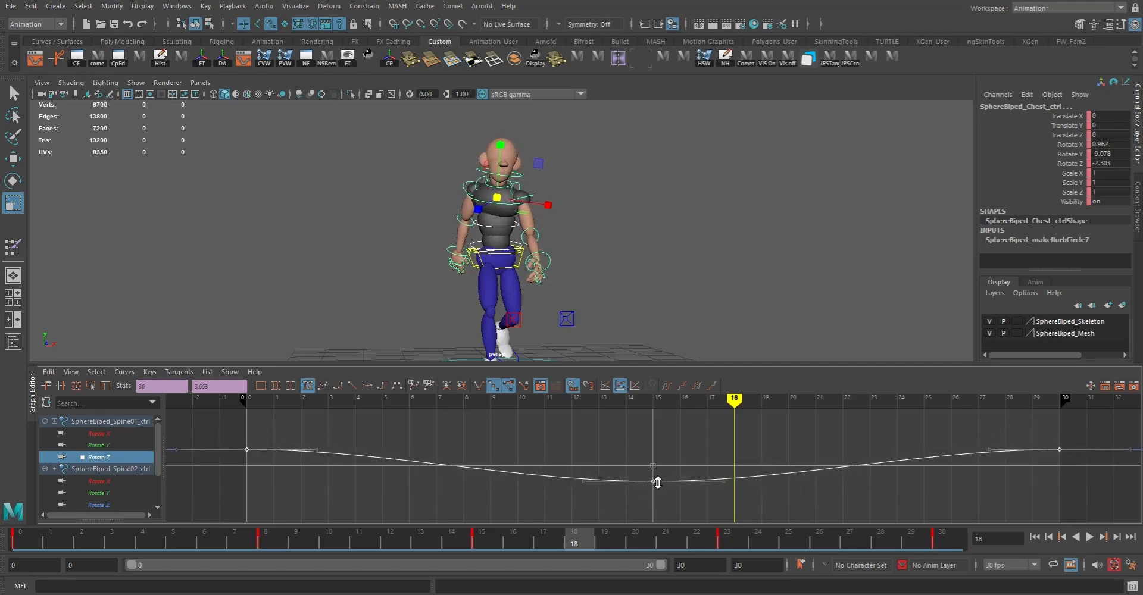
{"action": "key", "text": "f"}
- Reduce the amplitude of the Spine02 Rotate Z curve by scaling all its keys vertically
{"action": "left_click", "coordinate": [97, 505]}
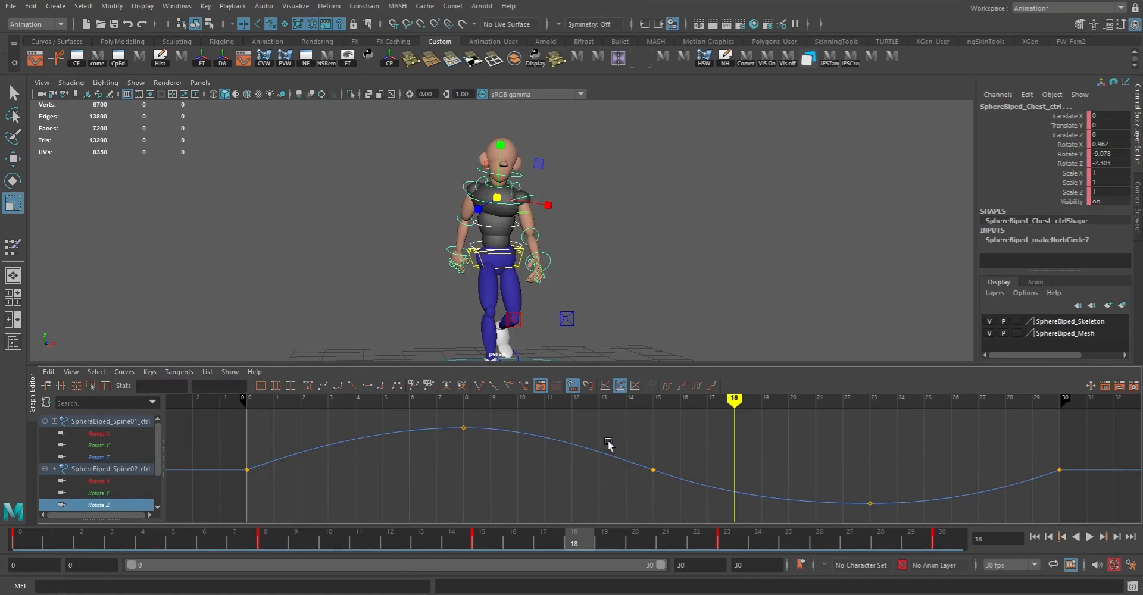
{"action": "left_click", "coordinate": [618, 459]}
{"action": "middle_click_drag", "start_coordinate": [657, 440], "coordinate": [658, 454]}
{"action": "key", "text": "ctrl+z"}
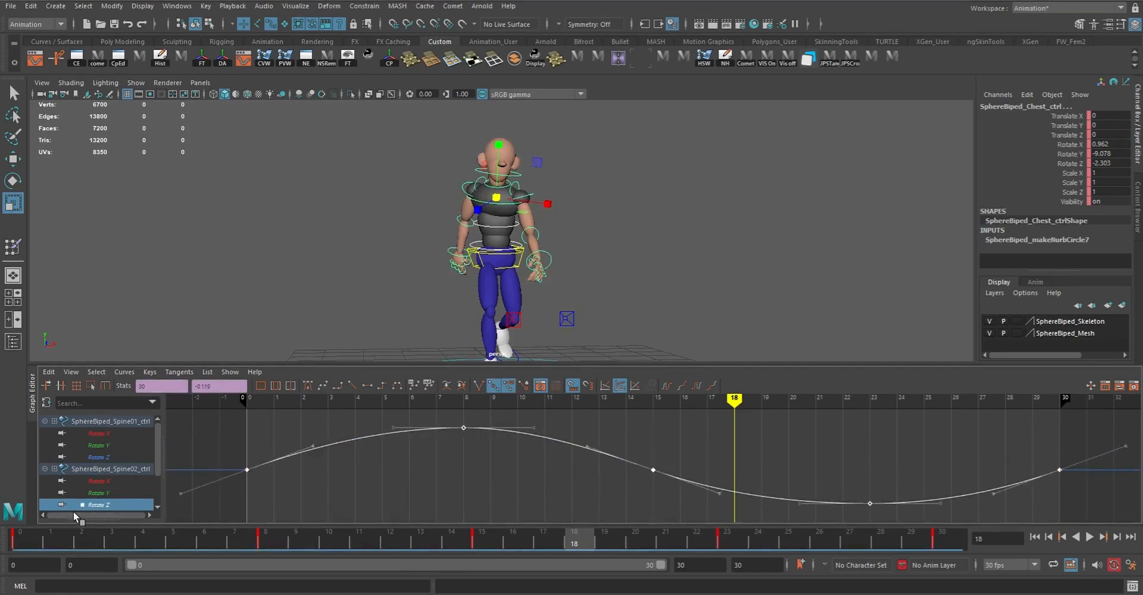
- Scale the Chest Rotate Z curve down vertically to about -0.655 at frames 0 and 30
{"action": "scroll", "coordinate": [90, 497], "scroll_direction": "down", "scroll_amount": 2}
{"action": "left_click", "coordinate": [99, 504]}
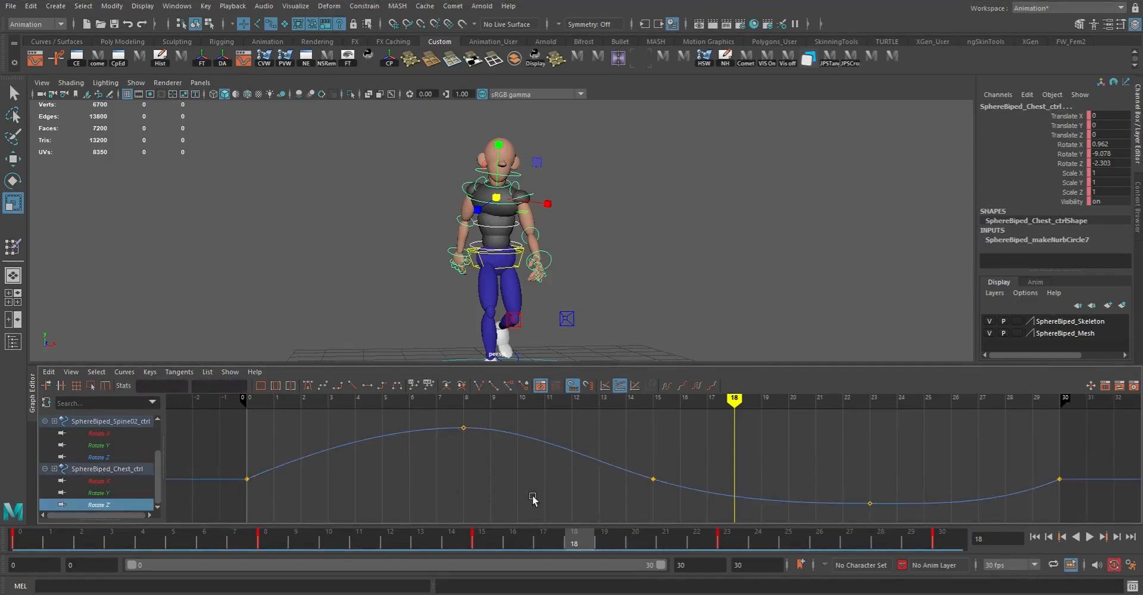
{"action": "left_click", "coordinate": [617, 461]}
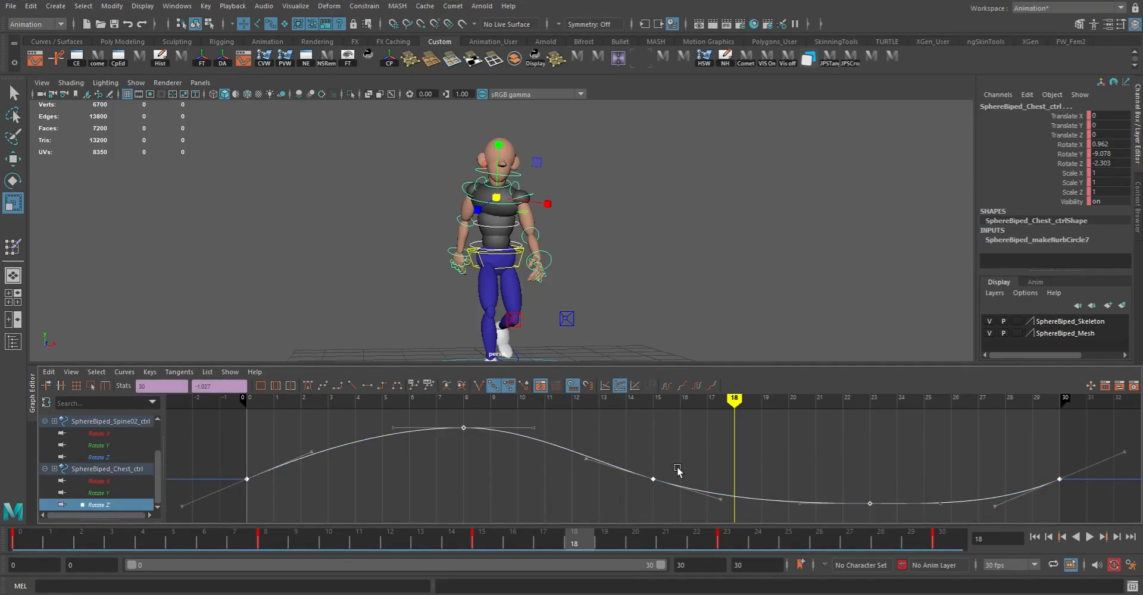
{"action": "middle_click_drag", "start_coordinate": [677, 466], "coordinate": [681, 486]}
- Play the run cycle from the first frame and check the upper body's sway from several angles
{"action": "left_click", "coordinate": [1038, 538]}
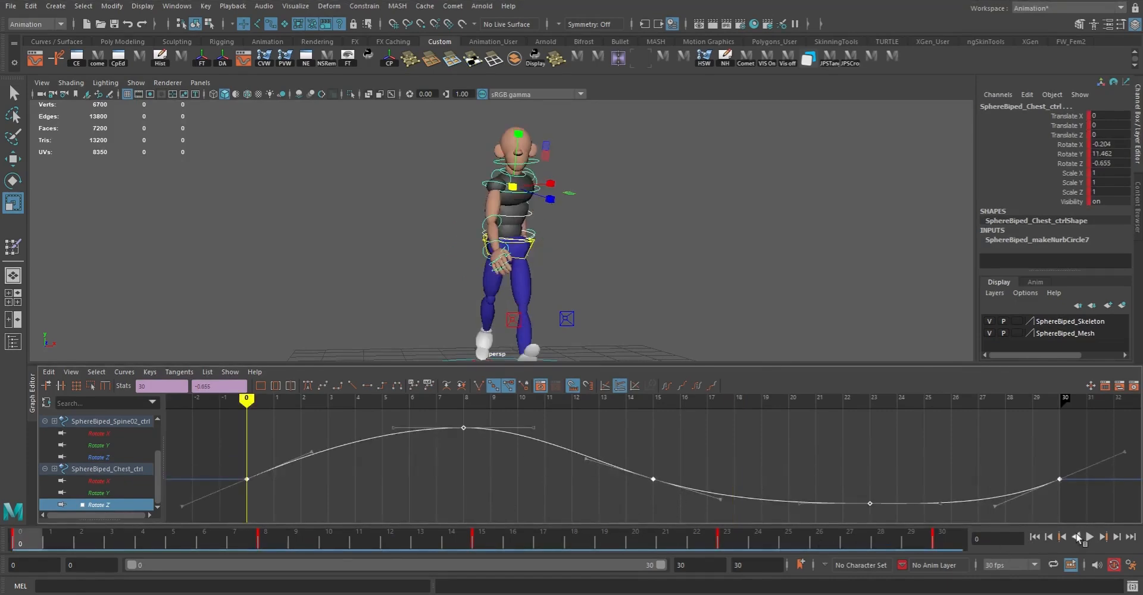
{"action": "left_click", "coordinate": [1089, 538]}
{"action": "left_click_drag", "start_coordinate": [702, 289], "coordinate": [590, 277], "text": "alt"}
{"action": "right_click_drag", "start_coordinate": [589, 277], "coordinate": [642, 313], "text": "alt"}
{"action": "left_click_drag", "start_coordinate": [642, 313], "coordinate": [727, 280], "text": "alt"}
{"action": "right_click_drag", "start_coordinate": [727, 281], "coordinate": [644, 267], "text": "alt"}
{"action": "left_click_drag", "start_coordinate": [644, 267], "coordinate": [637, 290], "text": "alt"}
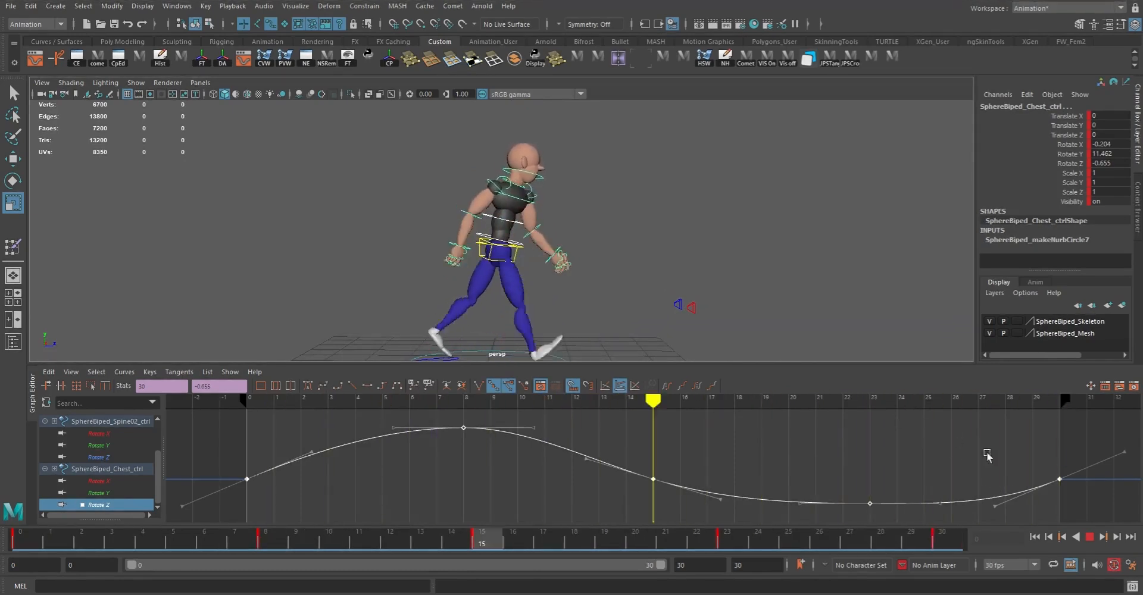
{"action": "key", "text": "Escape"}
- Lower the whole Spine01 Rotate X curve to about -6.767 at its last key, shifting its keys one frame right
{"action": "key", "text": "q"}
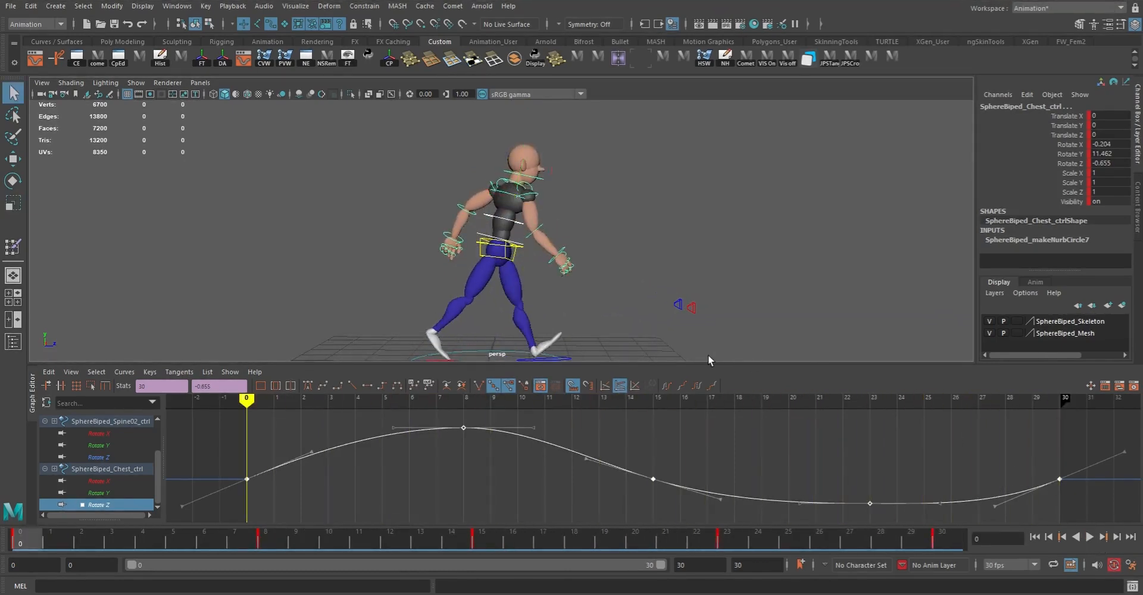
{"action": "left_click", "coordinate": [480, 238]}
{"action": "key", "text": "e"}
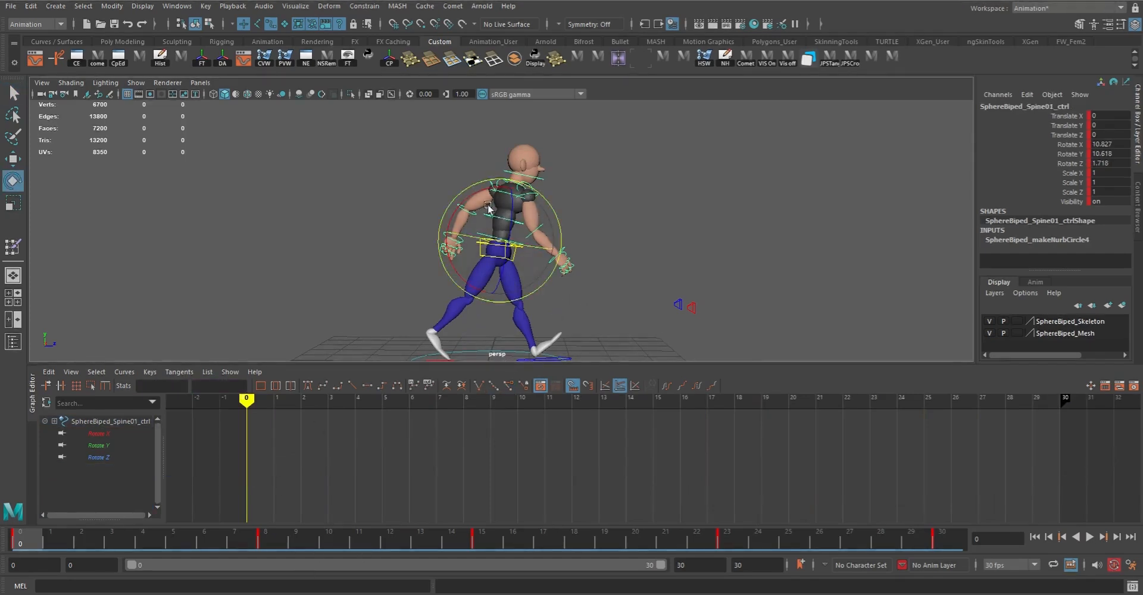
{"action": "left_click", "coordinate": [1071, 145]}
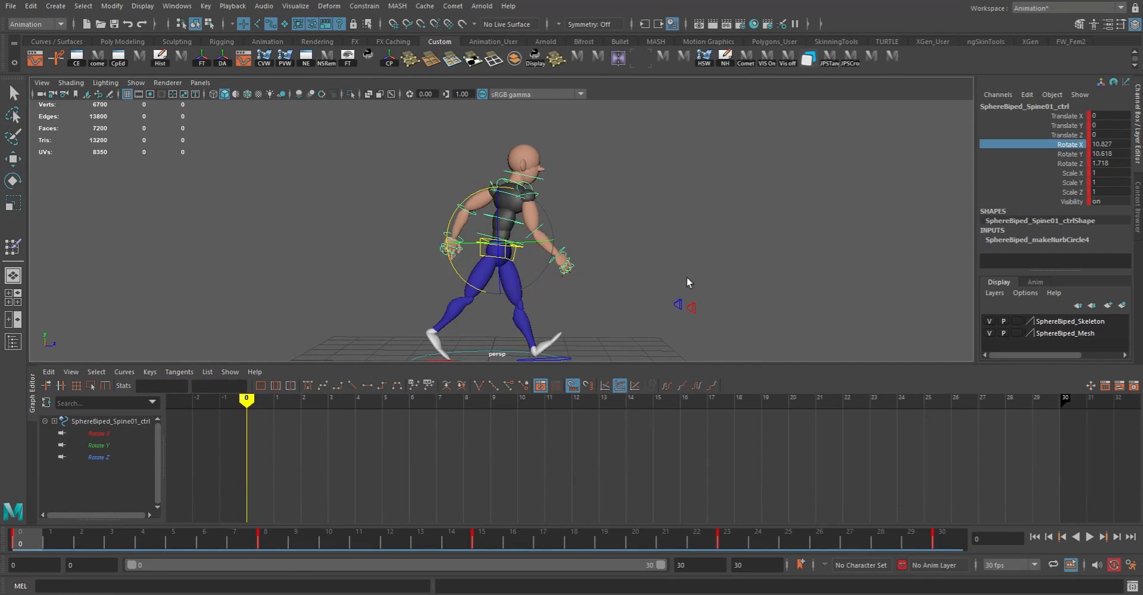
{"action": "left_click", "coordinate": [99, 434]}
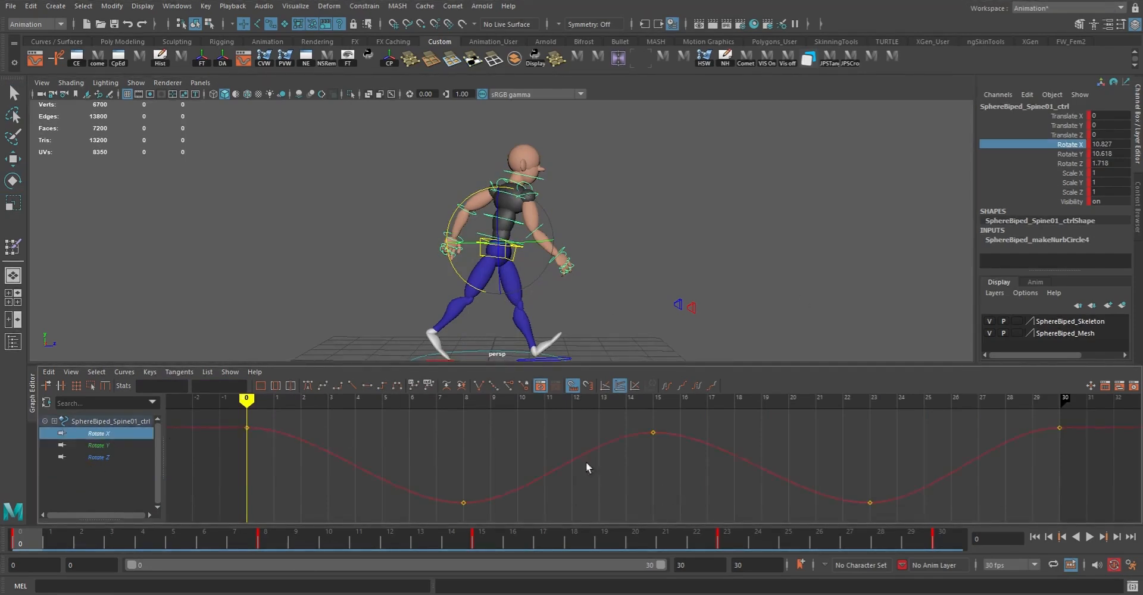
{"action": "left_click_drag", "start_coordinate": [517, 445], "coordinate": [616, 474]}
{"action": "middle_click_drag", "start_coordinate": [662, 474], "coordinate": [686, 543]}
{"action": "scroll", "coordinate": [698, 484], "scroll_direction": "down", "scroll_amount": 8}
{"action": "middle_click_drag", "start_coordinate": [668, 428], "coordinate": [674, 446]}
- Replay the cycle and raise the whole Spine01 Rotate X curve to about 4.228 at its last key
{"action": "left_click", "coordinate": [1089, 537]}
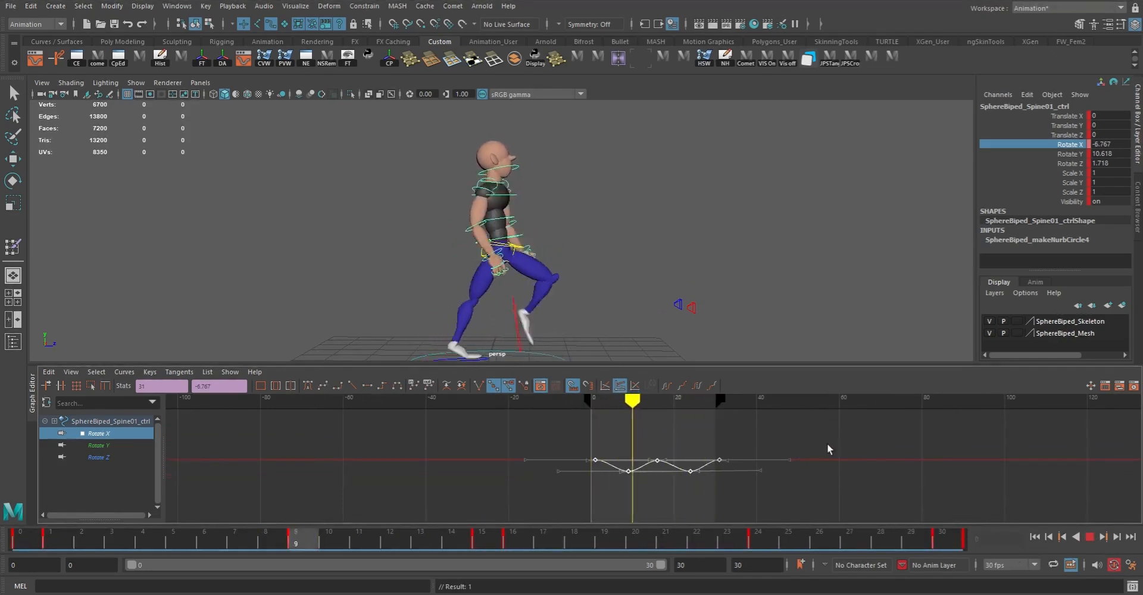
{"action": "left_click", "coordinate": [1089, 537]}
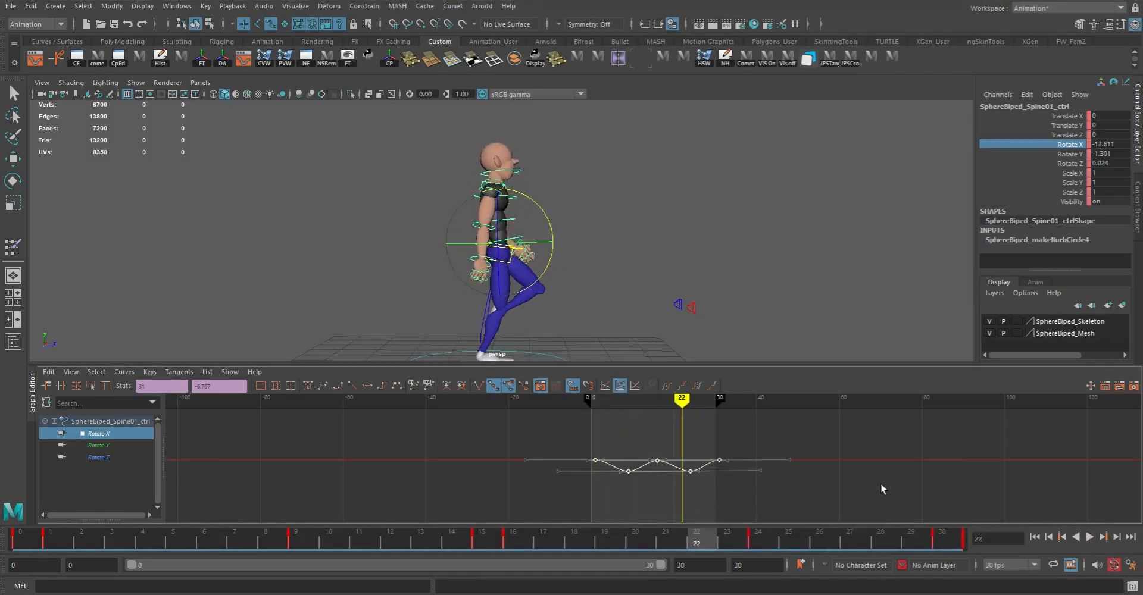
{"action": "middle_click_drag", "start_coordinate": [876, 497], "coordinate": [880, 476]}
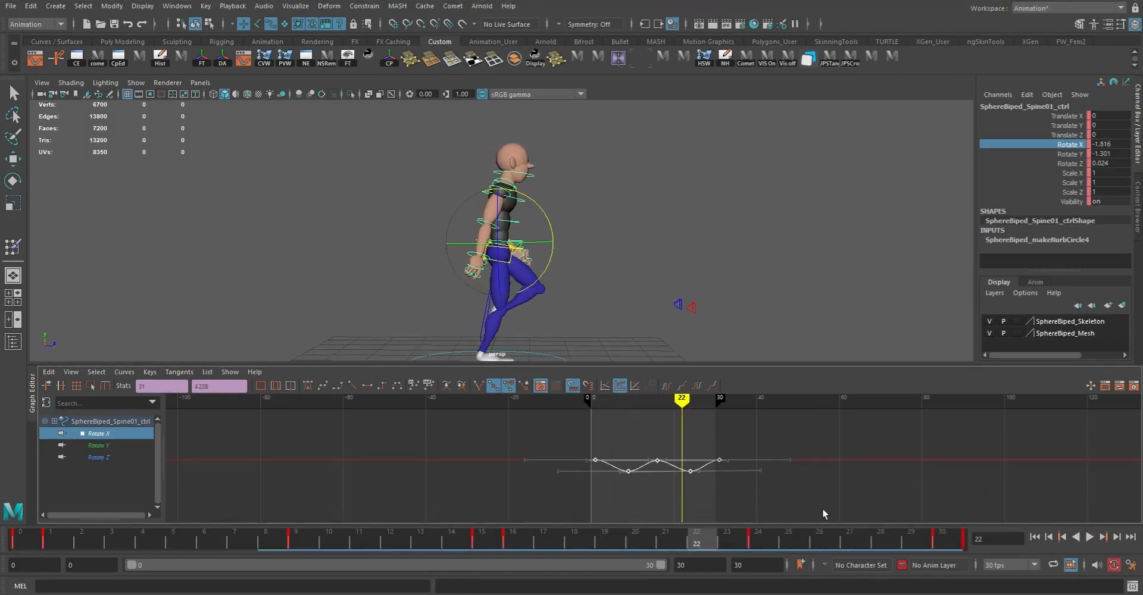
- Scrub through the run cycle from frame 0 and play it to check the spine's forward lean
{"action": "left_click", "coordinate": [15, 539]}
{"action": "left_click_drag", "start_coordinate": [15, 538], "coordinate": [910, 563]}
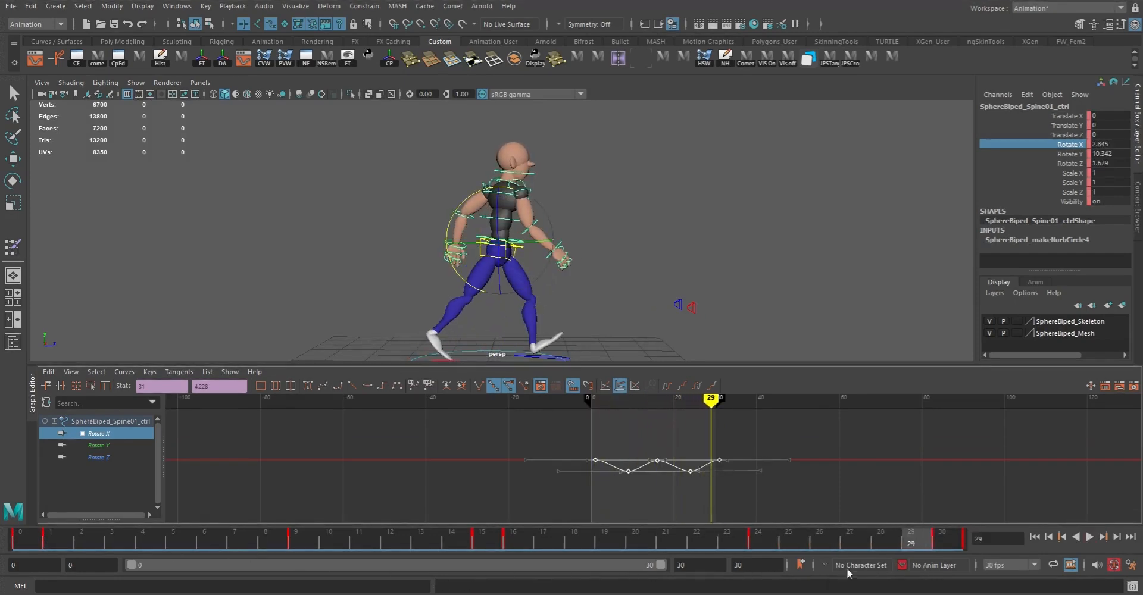
{"action": "left_click", "coordinate": [1091, 538]}
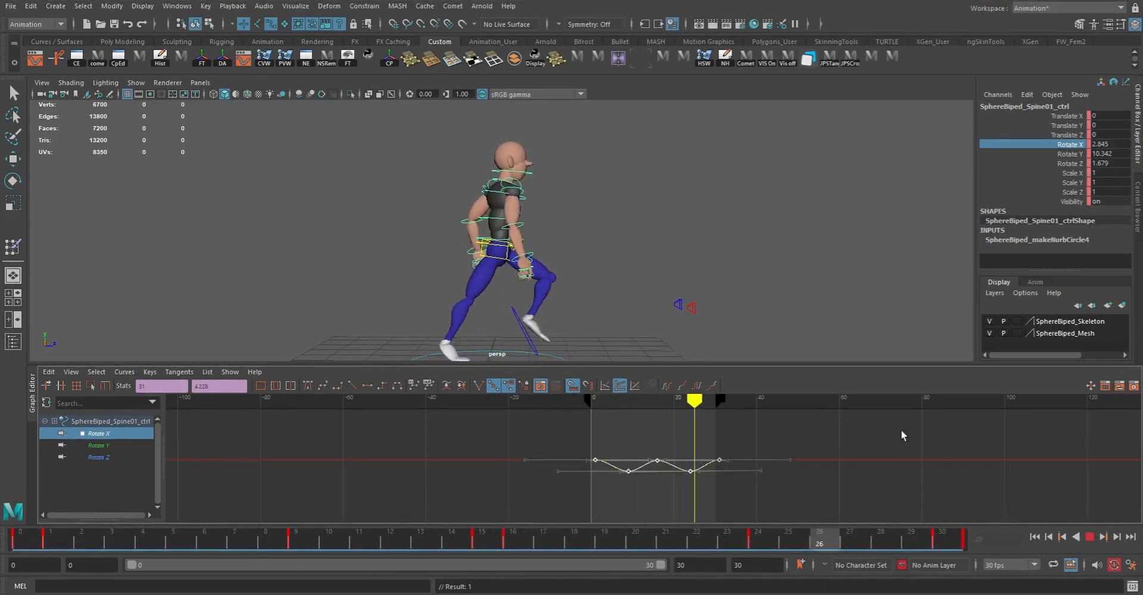
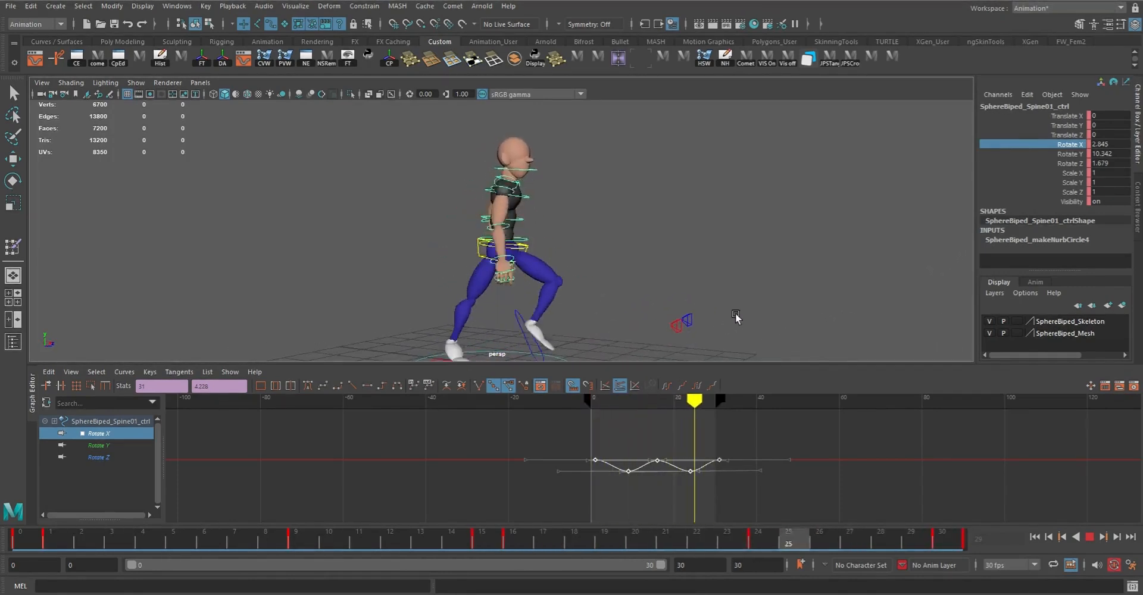
- Hide everything except polygons in the viewport and view the playing character from the front and side
{"action": "left_click", "coordinate": [136, 83]}
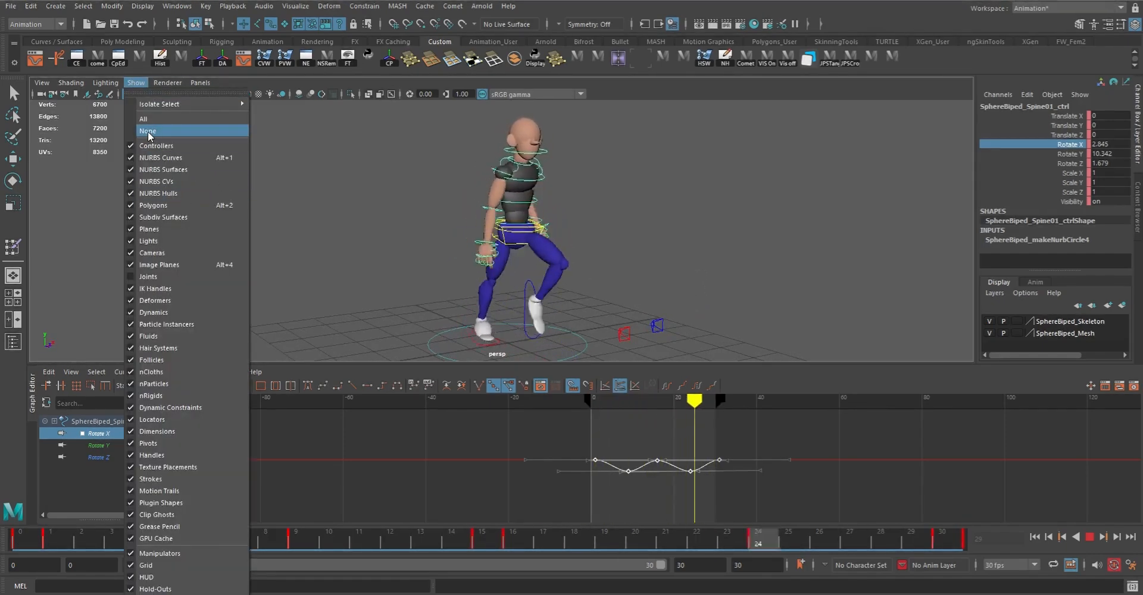
{"action": "left_click", "coordinate": [149, 134]}
{"action": "left_click", "coordinate": [135, 83]}
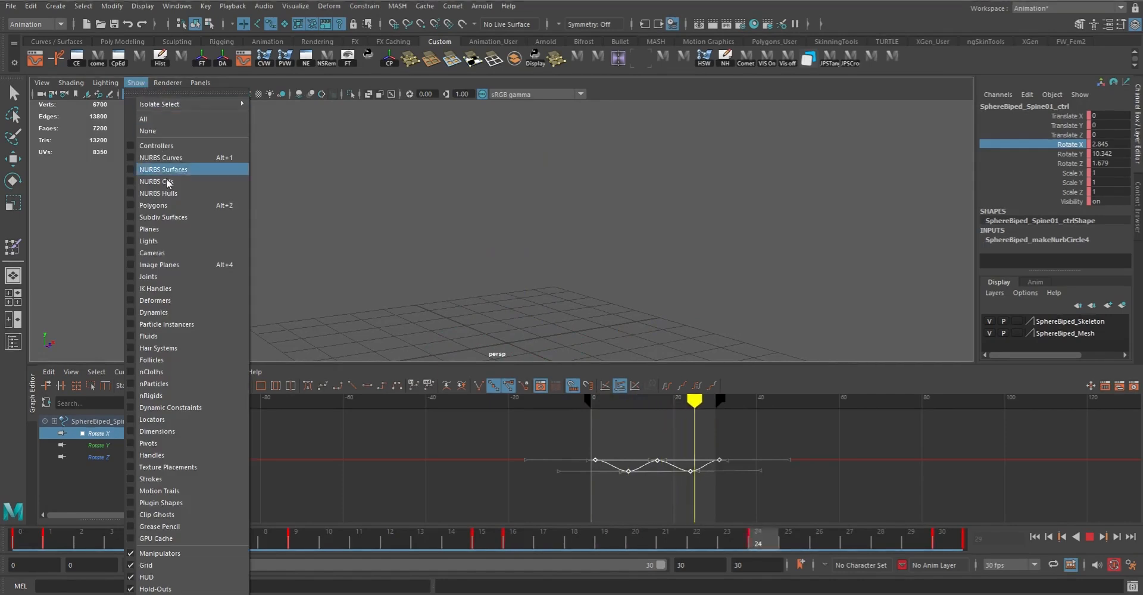
{"action": "left_click", "coordinate": [154, 205]}
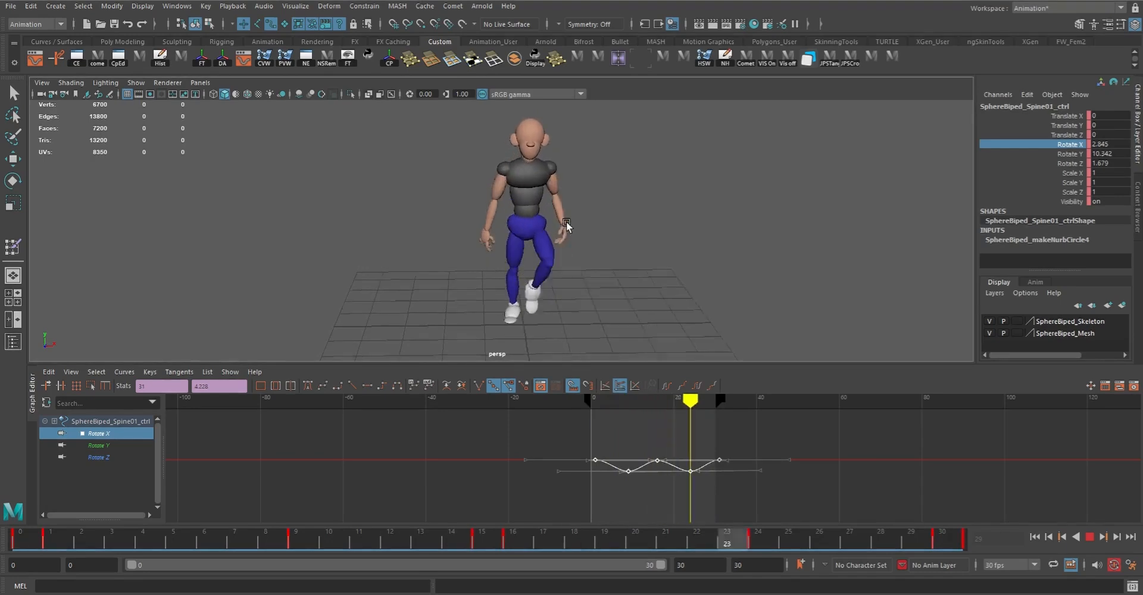
{"action": "left_click_drag", "start_coordinate": [689, 253], "coordinate": [635, 234], "text": "alt"}
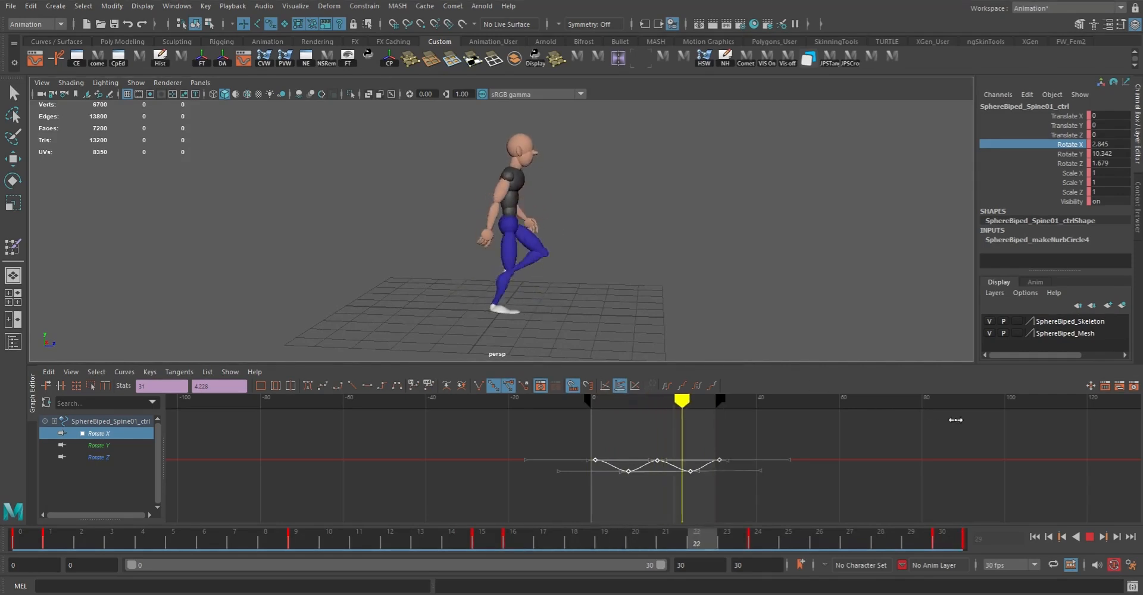
- Stop the playback and scrub the cycle from frame 0 to frame 18
{"action": "key", "text": "Escape"}
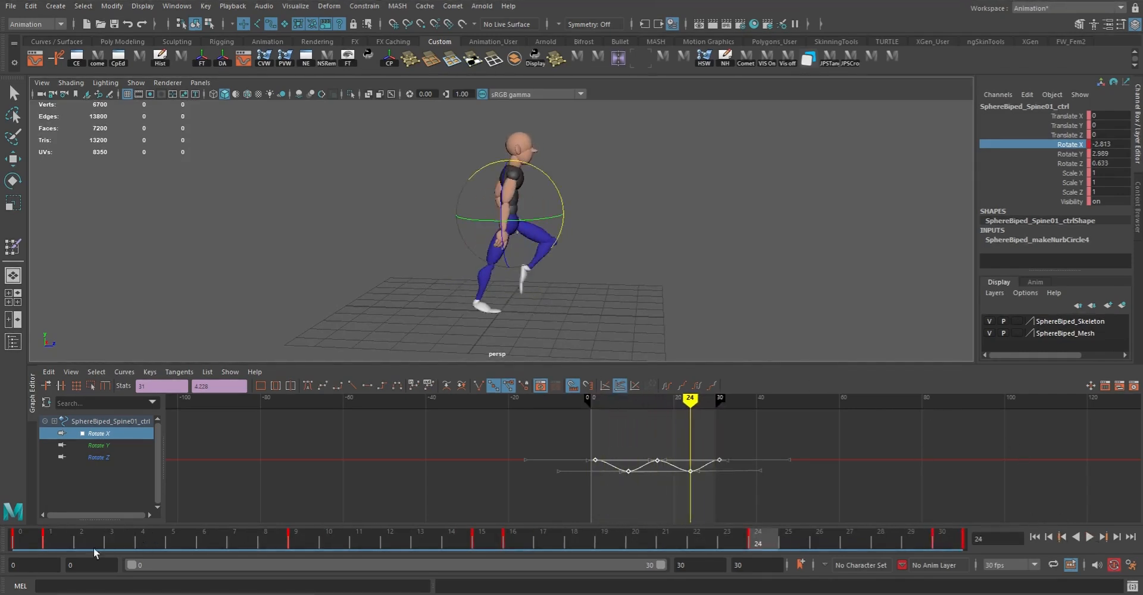
{"action": "left_click", "coordinate": [23, 541]}
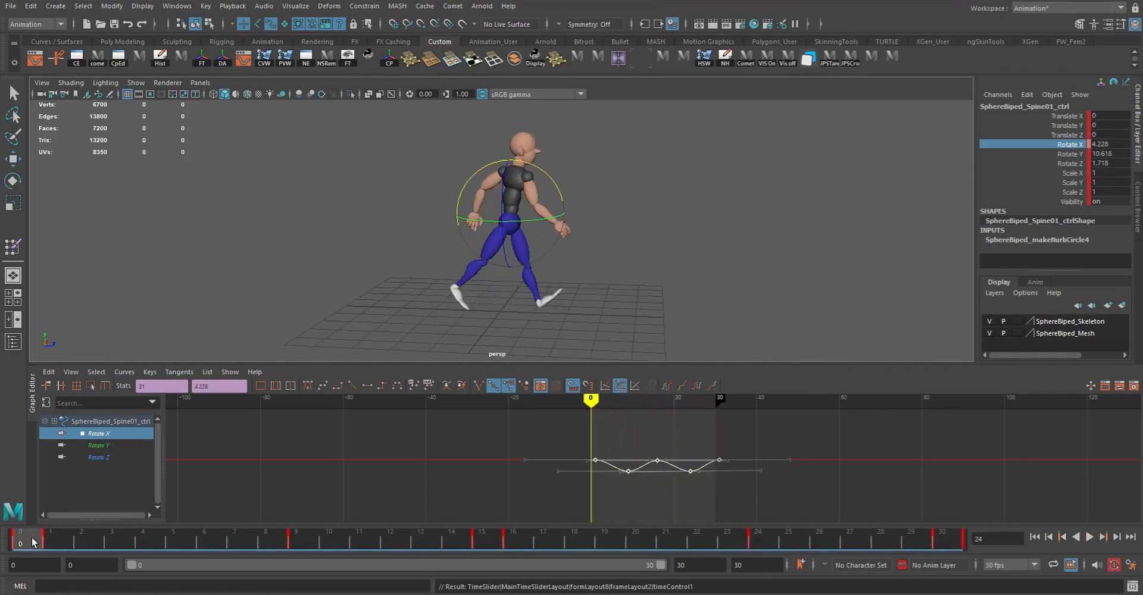
{"action": "left_click_drag", "start_coordinate": [33, 542], "coordinate": [574, 543]}
{"action": "key", "text": "w"}
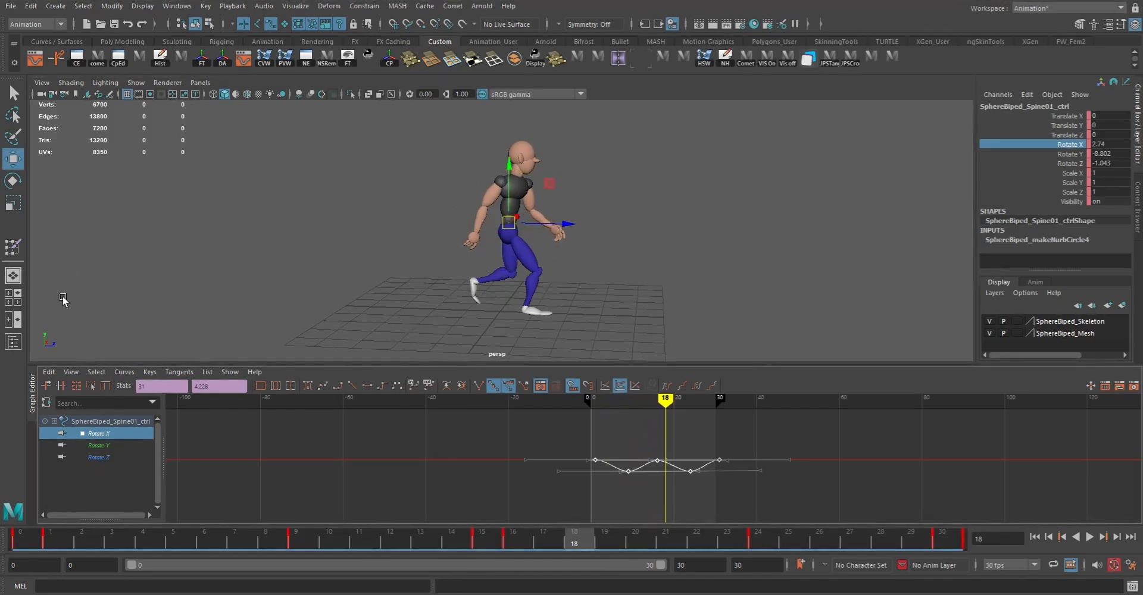
- Show the controllers in the viewport again and select the character's Root control
{"action": "left_click", "coordinate": [135, 88]}
{"action": "left_click", "coordinate": [155, 145]}
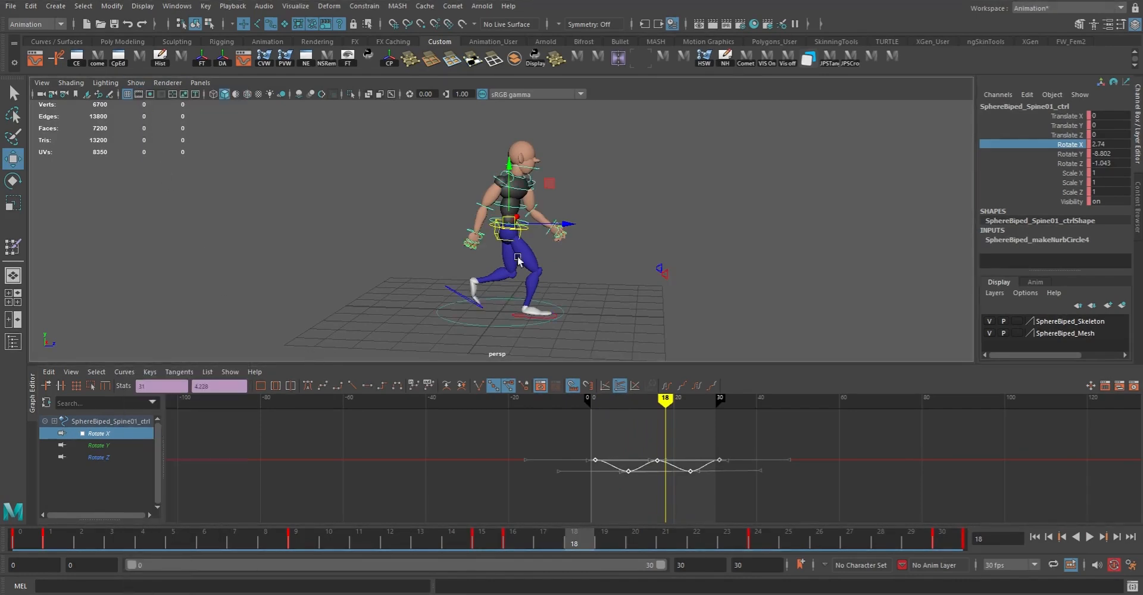
{"action": "left_click", "coordinate": [527, 230]}
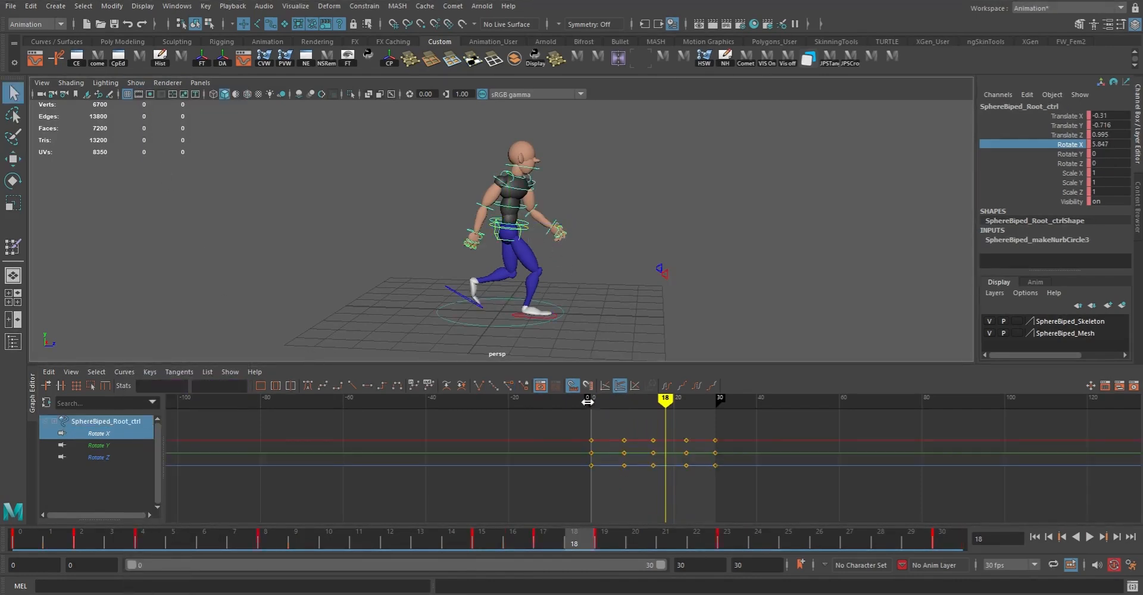
- Filter the Graph Editor attributes to Translate Z only and frame the Root control's Translate Z curve
{"action": "left_click", "coordinate": [229, 372]}
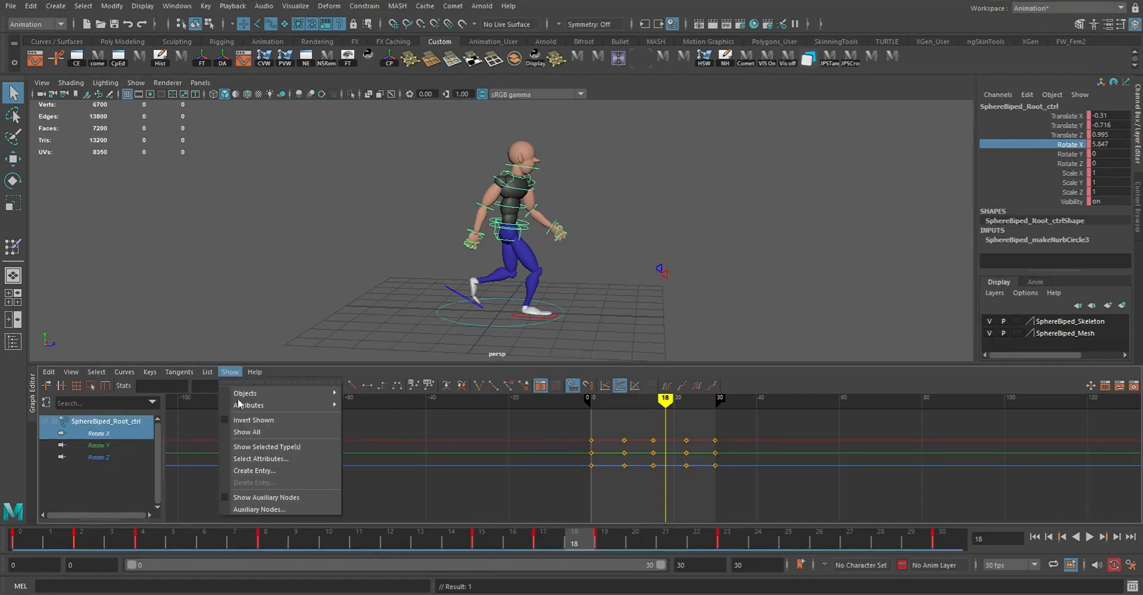
{"action": "left_click", "coordinate": [262, 459]}
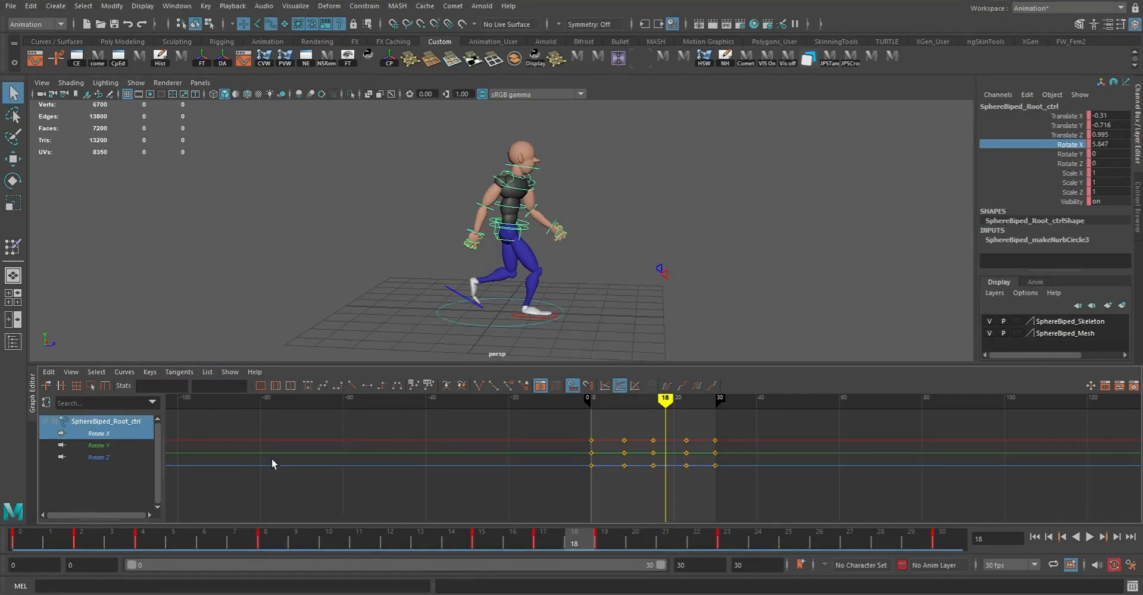
{"action": "left_click", "coordinate": [436, 223]}
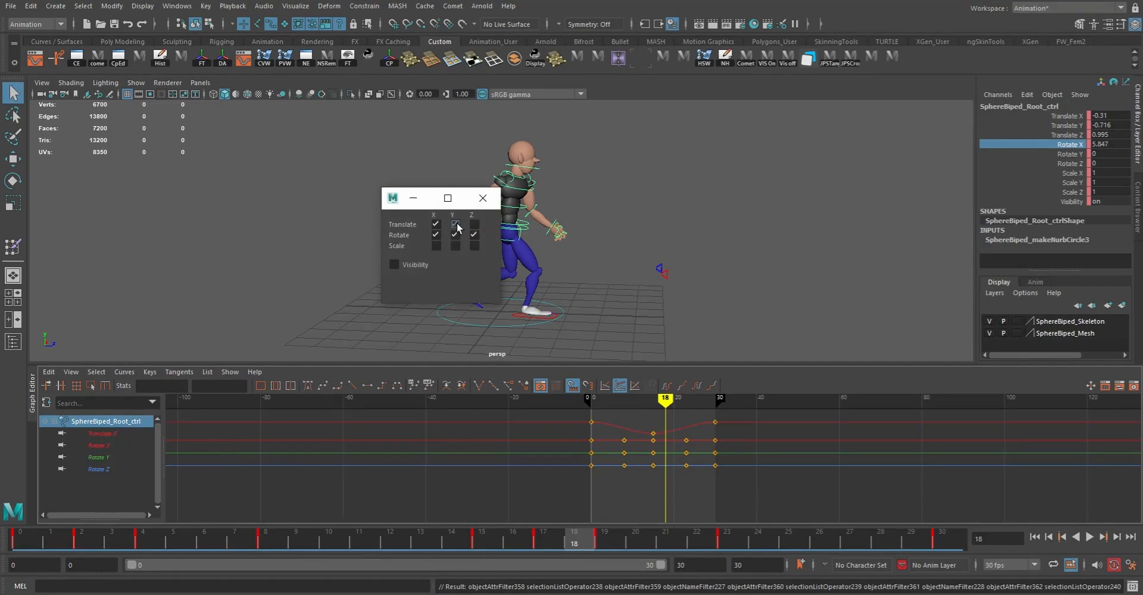
{"action": "left_click", "coordinate": [474, 224]}
{"action": "left_click", "coordinate": [455, 225]}
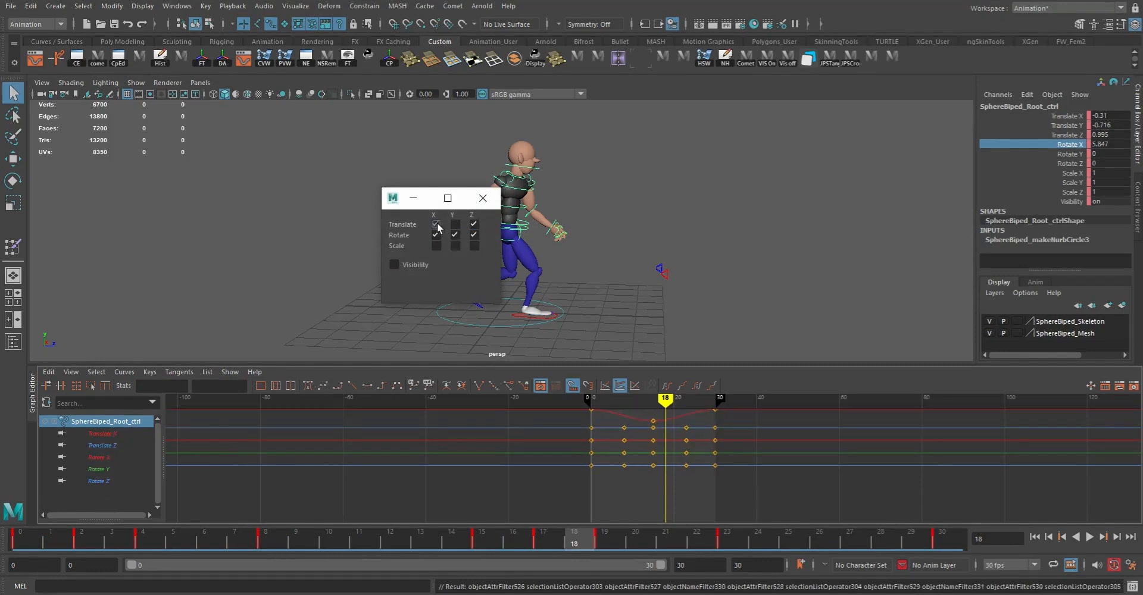
{"action": "left_click", "coordinate": [455, 235]}
{"action": "left_click", "coordinate": [474, 235]}
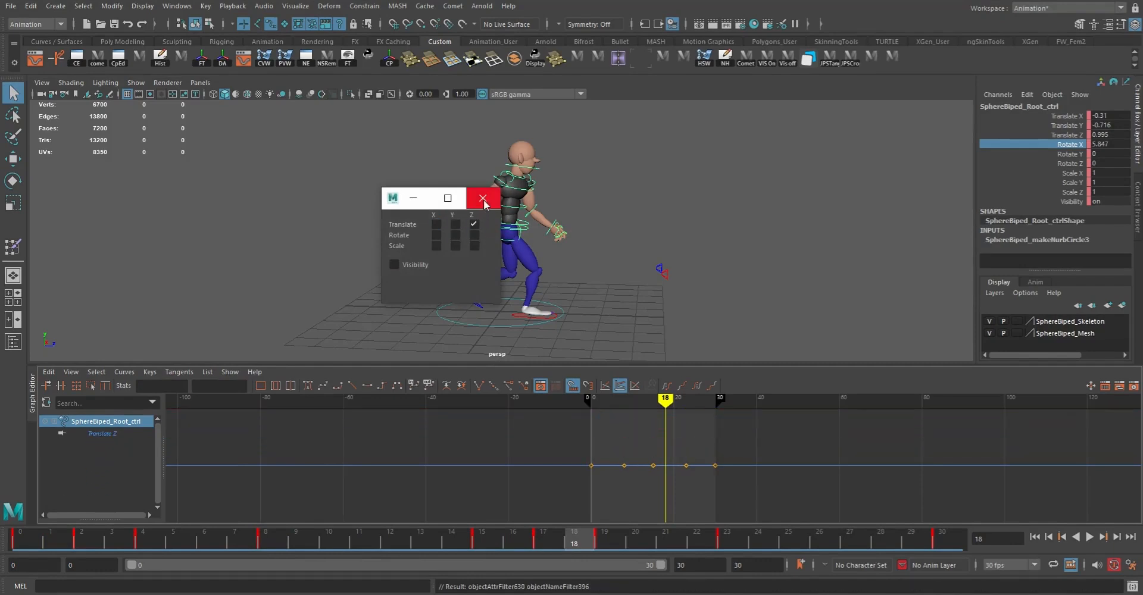
{"action": "left_click", "coordinate": [483, 198]}
{"action": "left_click", "coordinate": [102, 436]}
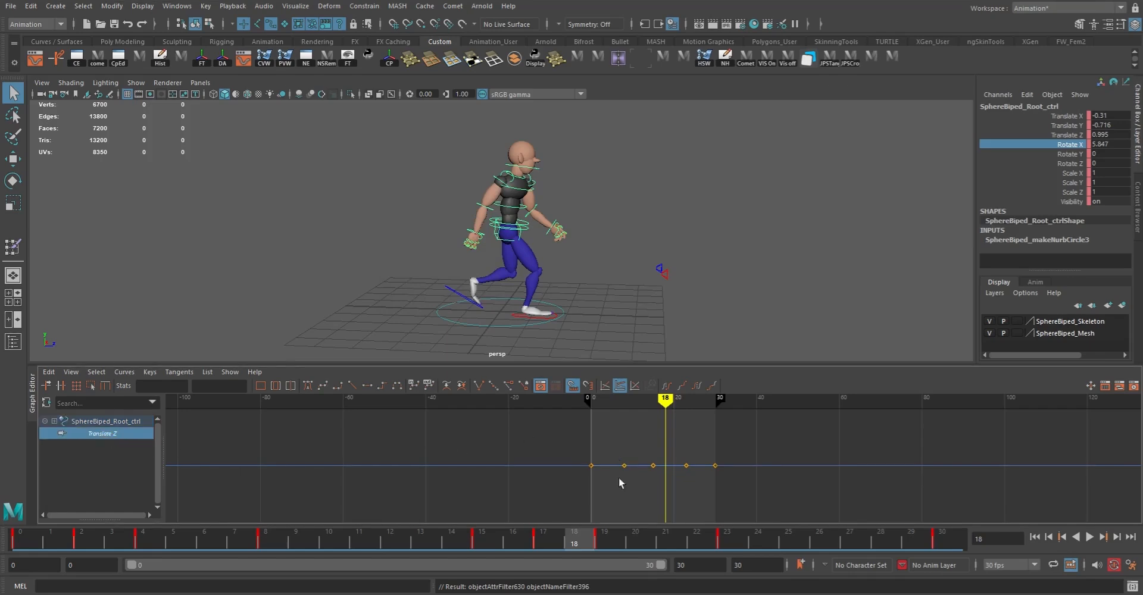
{"action": "key", "text": "f"}
{"action": "key", "text": "w"}
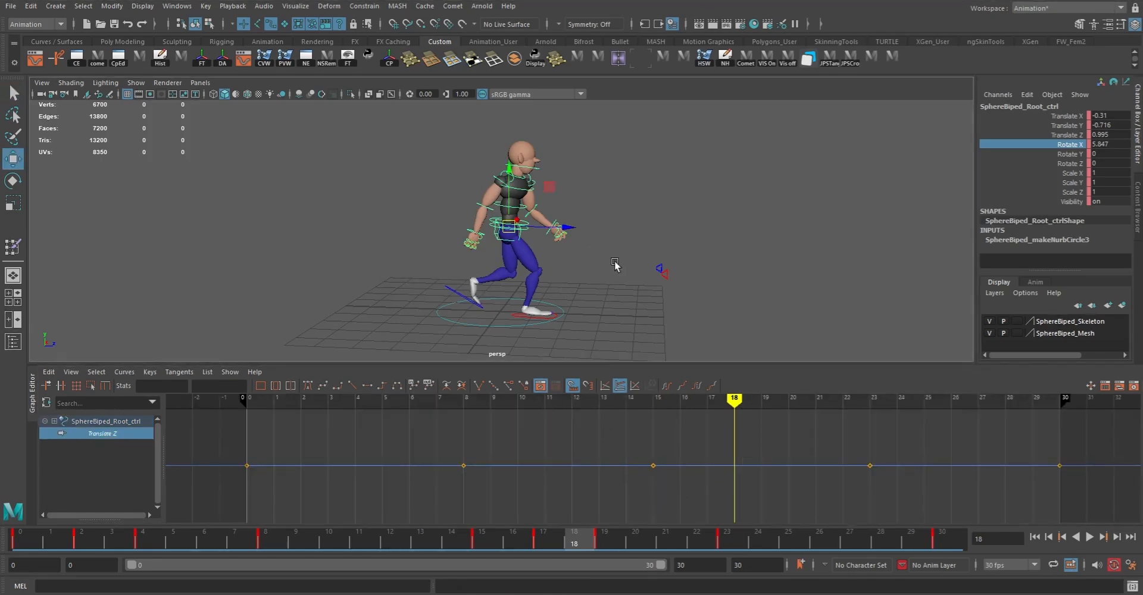
- Change the Graph Editor attribute filter from Translate Z to Translate Y only
{"action": "left_click", "coordinate": [229, 372]}
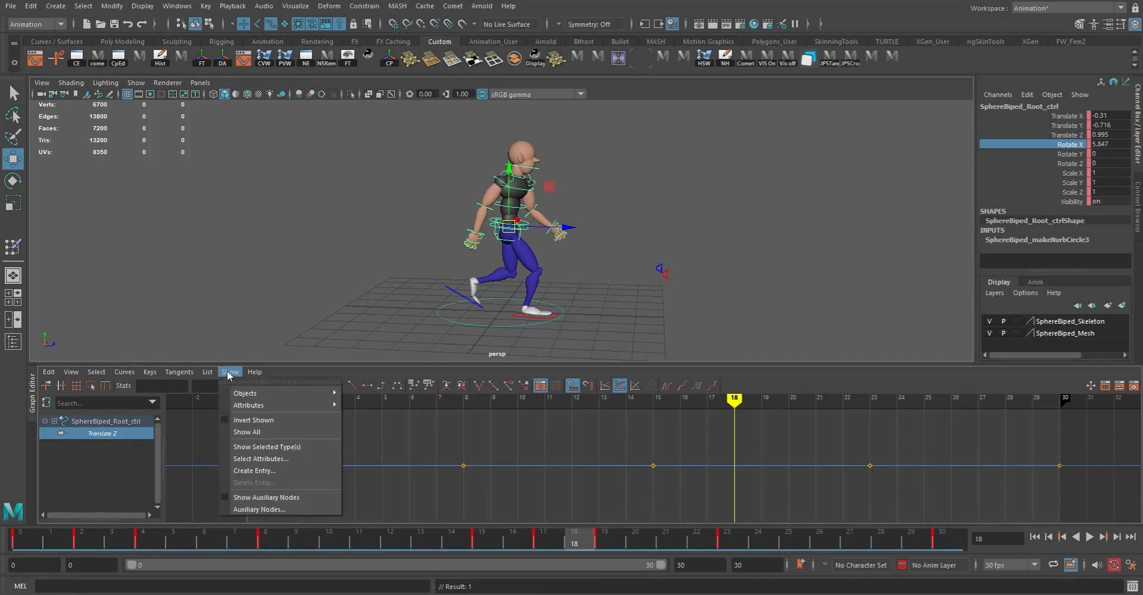
{"action": "left_click", "coordinate": [270, 460]}
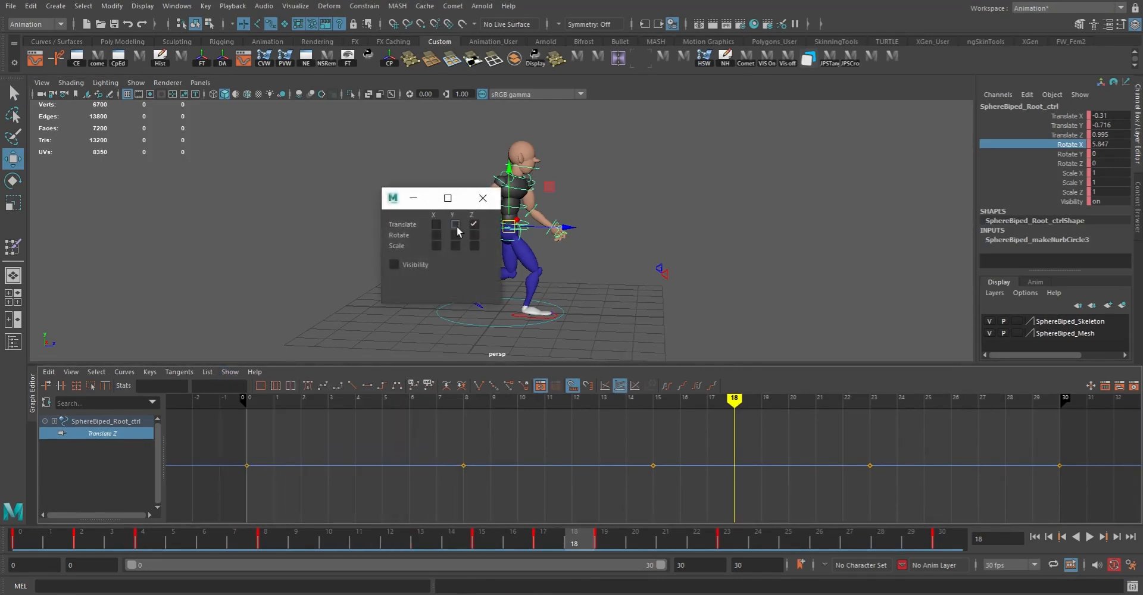
{"action": "left_click", "coordinate": [455, 225]}
{"action": "left_click", "coordinate": [474, 225]}
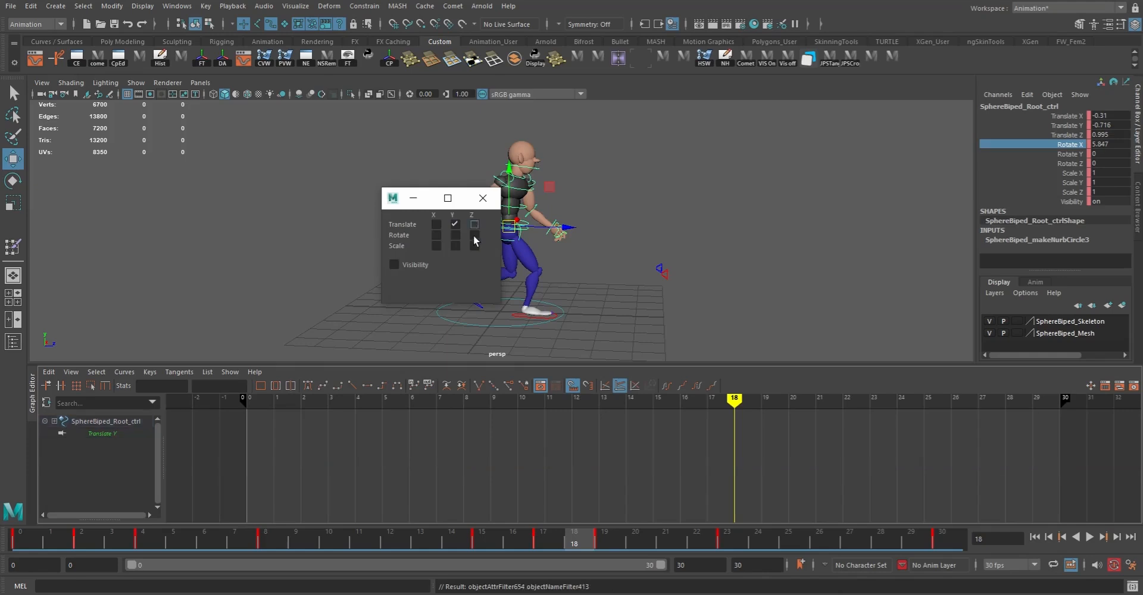
- Lower the whole Root Translate Y curve to about -0.49 at its last key and replay the cycle
{"action": "left_click", "coordinate": [113, 434]}
{"action": "left_click_drag", "start_coordinate": [536, 415], "coordinate": [582, 456]}
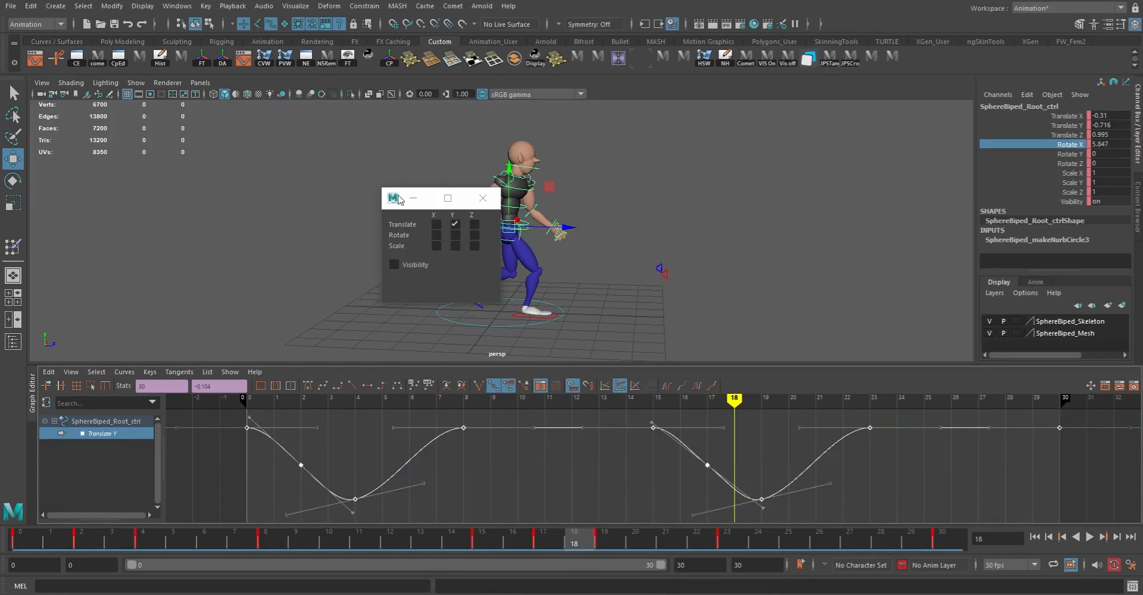
{"action": "left_click", "coordinate": [488, 198]}
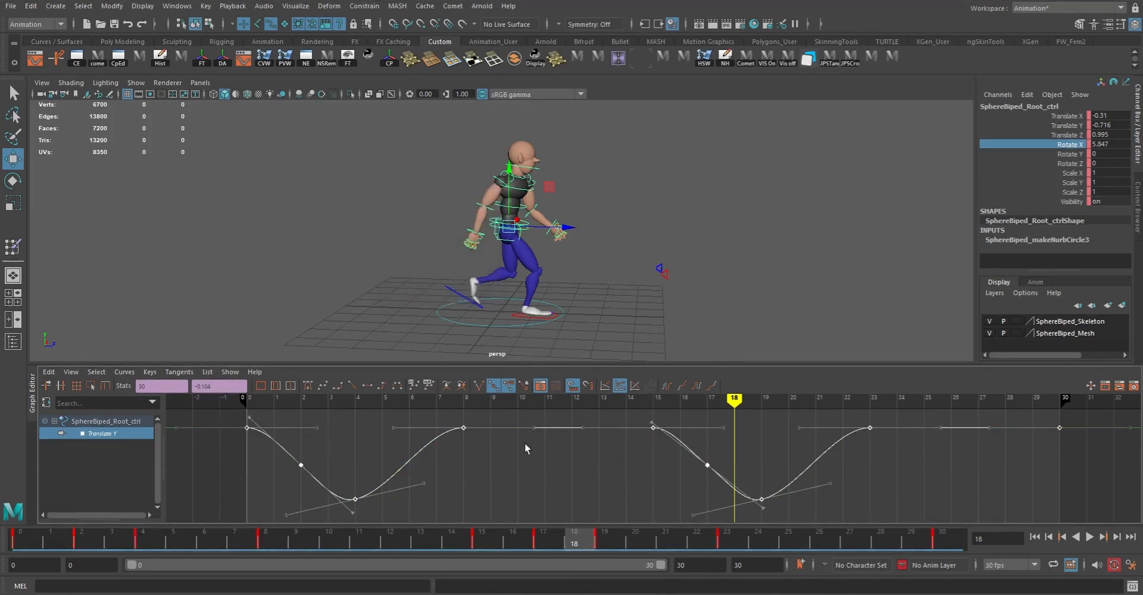
{"action": "middle_click_drag", "start_coordinate": [566, 472], "coordinate": [593, 506], "text": "shift"}
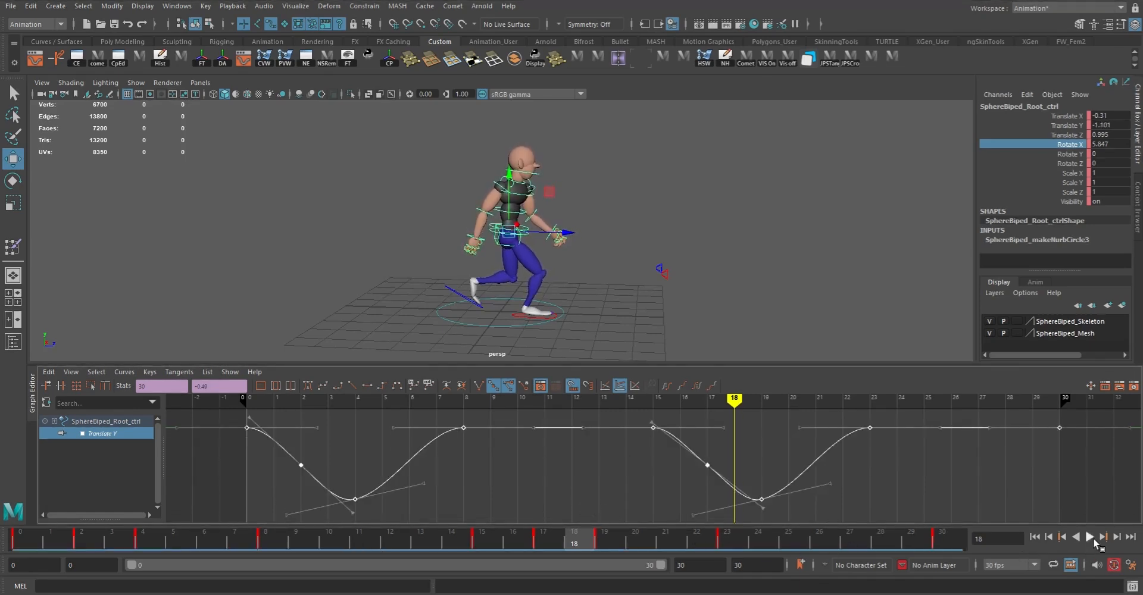
{"action": "left_click_drag", "start_coordinate": [749, 341], "coordinate": [497, 323], "text": "alt"}
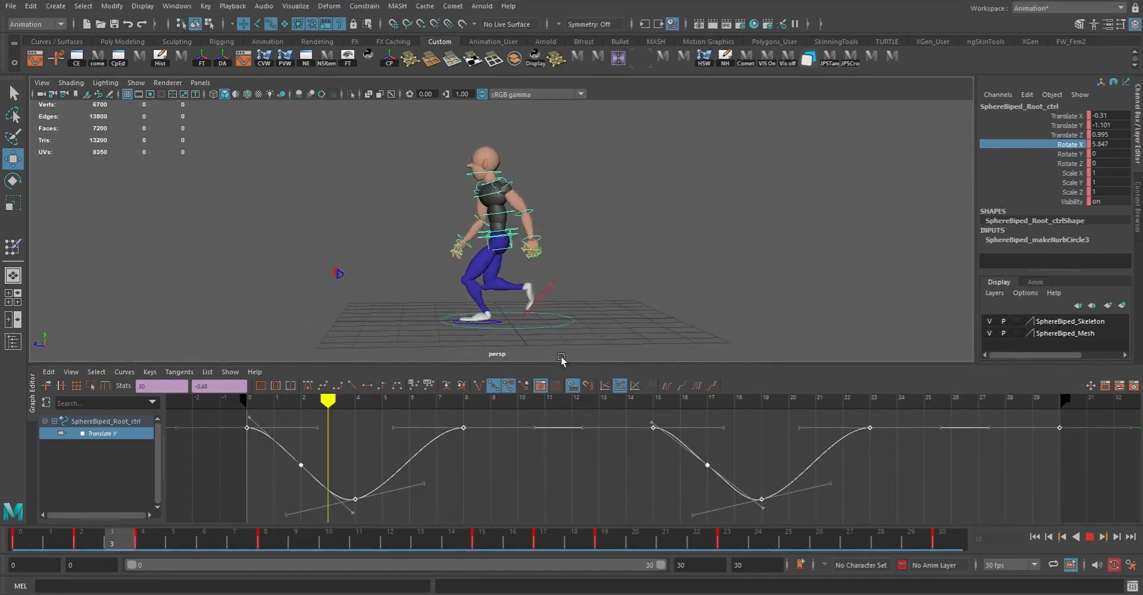
- Raise the Root Translate Y dip keys at frames 2, 4, 17 and 19, and set those at frames 2 and 17 to about -0.78
{"action": "left_click", "coordinate": [352, 470]}
{"action": "left_click_drag", "start_coordinate": [269, 448], "coordinate": [775, 542]}
{"action": "middle_click_drag", "start_coordinate": [860, 480], "coordinate": [860, 460], "text": "shift"}
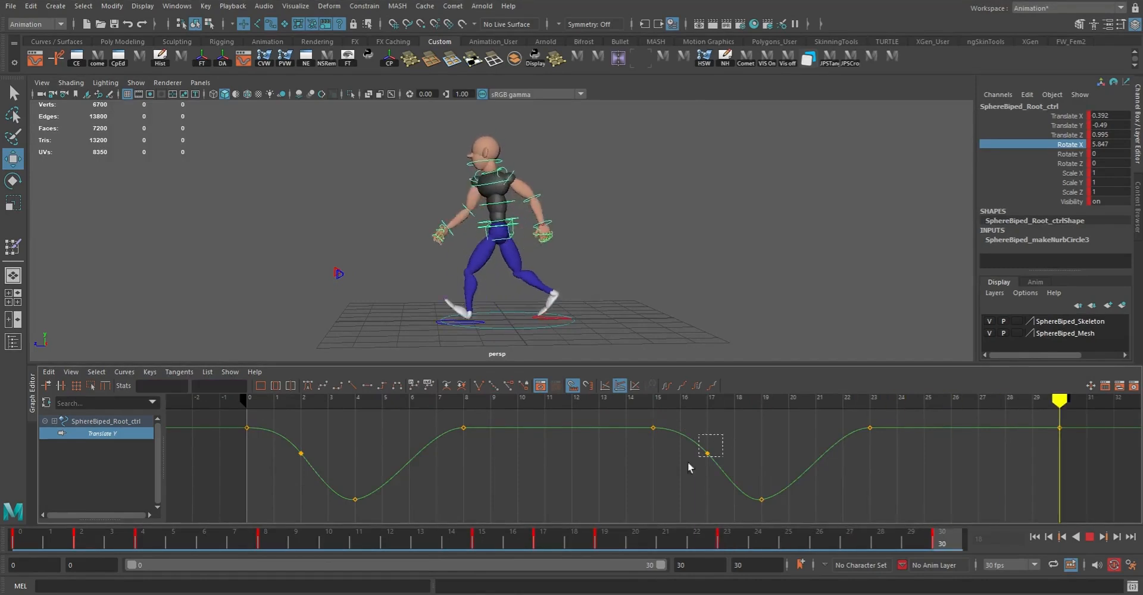
{"action": "left_click", "coordinate": [302, 454]}
{"action": "middle_click_drag", "start_coordinate": [307, 454], "coordinate": [329, 452], "text": "shift"}
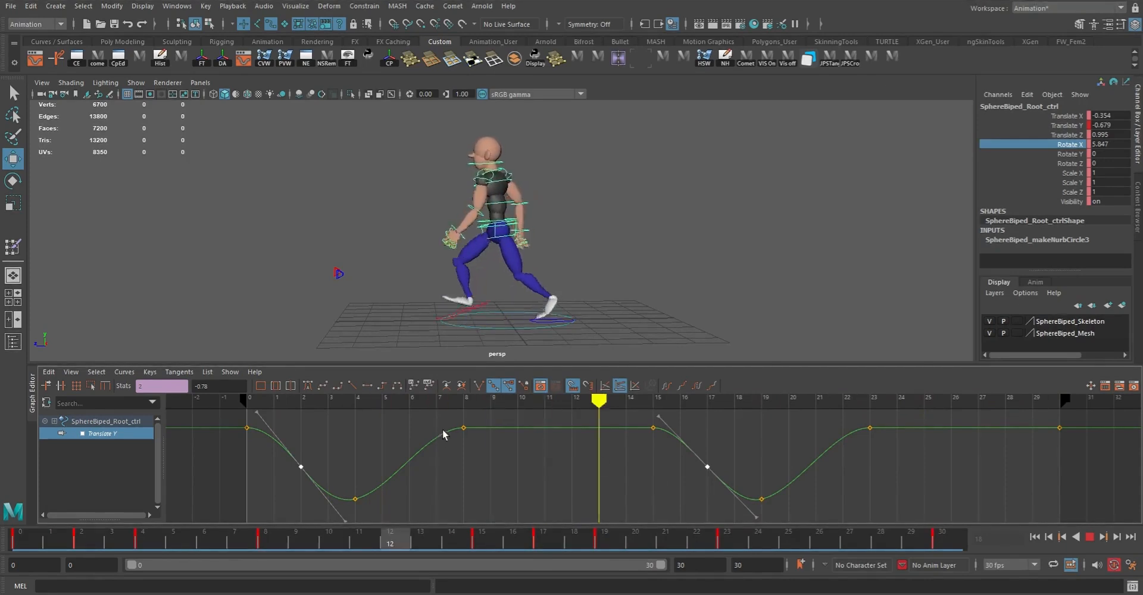
- Raise the Root Translate Y peak keys at frames 0, 8, 15, 23 and 30 to about -0.384
{"action": "scroll", "coordinate": [655, 466], "scroll_direction": "down", "scroll_amount": 3}
{"action": "left_click_drag", "start_coordinate": [365, 421], "coordinate": [665, 460]}
{"action": "left_click_drag", "start_coordinate": [913, 467], "coordinate": [867, 477]}
{"action": "middle_click_drag", "start_coordinate": [843, 477], "coordinate": [847, 473]}
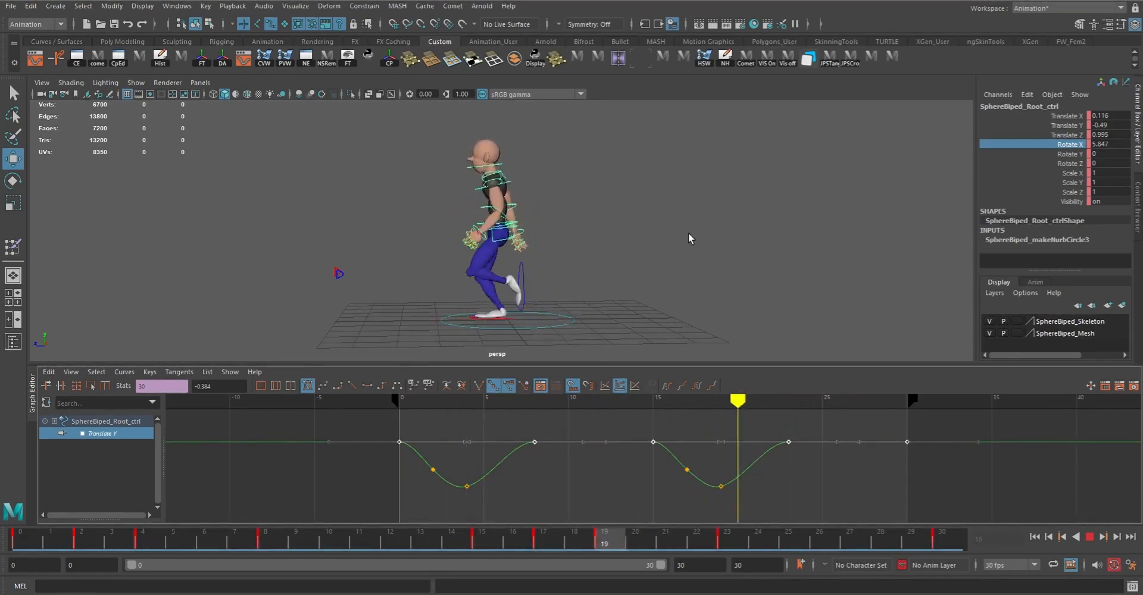
{"action": "left_click_drag", "start_coordinate": [690, 255], "coordinate": [826, 262], "text": "alt"}
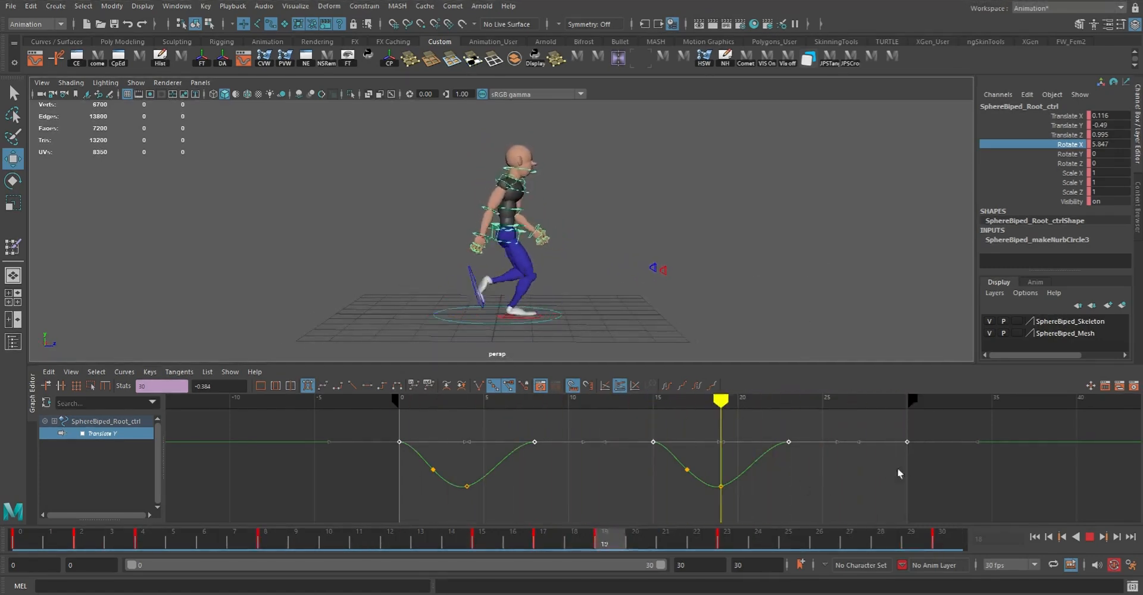
- Shift all Root Translate Y keys except the last one frame later, so they run from frame 1 to frame 24
{"action": "left_click_drag", "start_coordinate": [354, 423], "coordinate": [409, 451]}
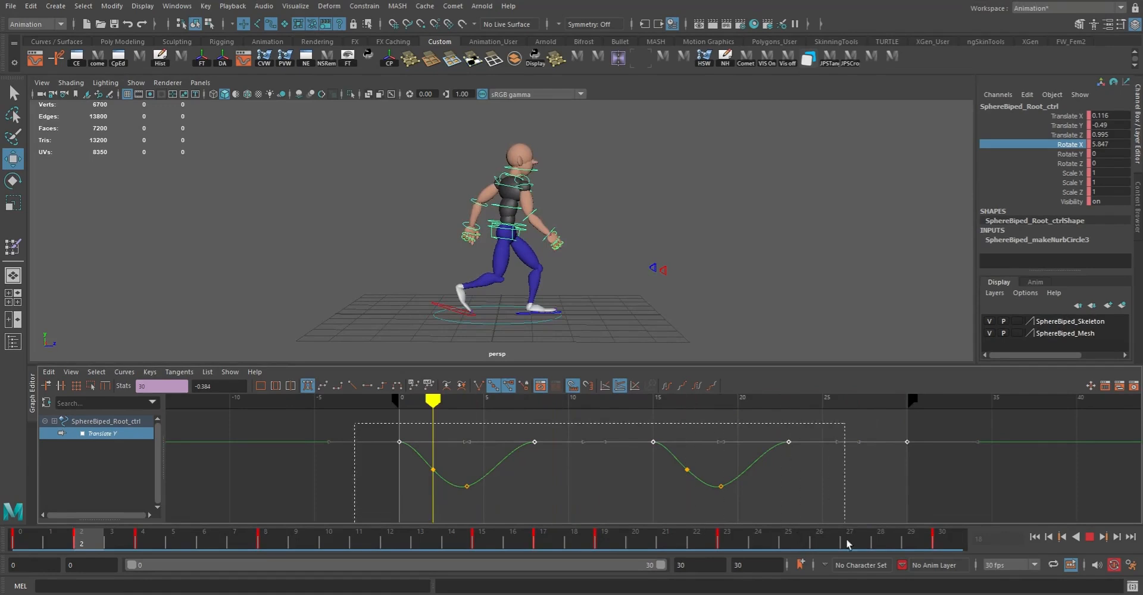
{"action": "left_click_drag", "start_coordinate": [845, 540], "coordinate": [846, 541]}
{"action": "middle_click_drag", "start_coordinate": [803, 486], "coordinate": [824, 490], "text": "shift"}
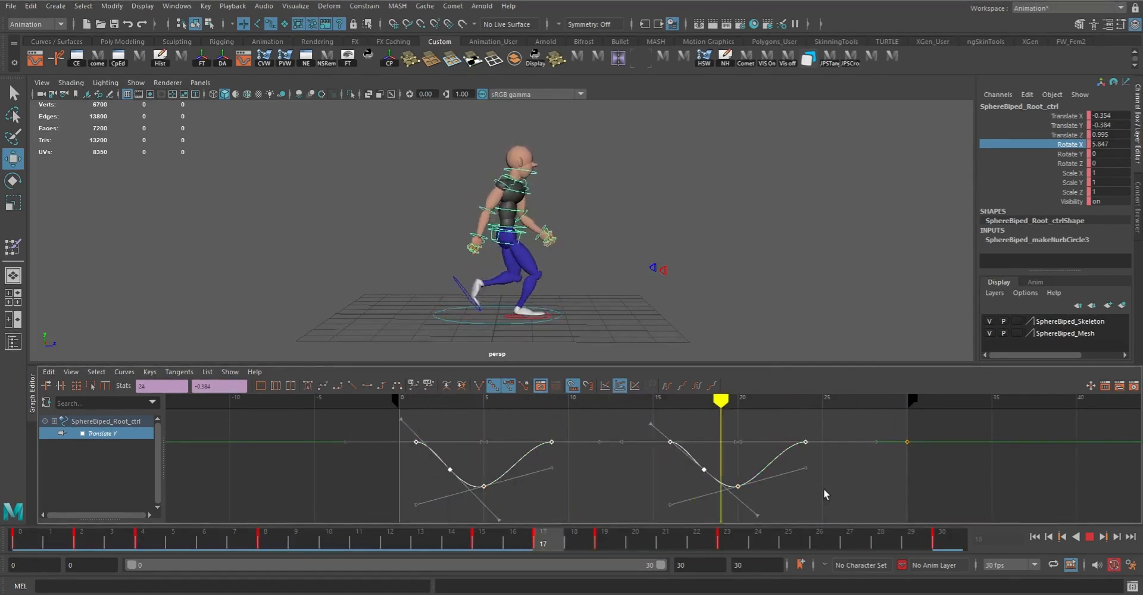
{"action": "left_click_drag", "start_coordinate": [689, 277], "coordinate": [655, 286], "text": "alt"}
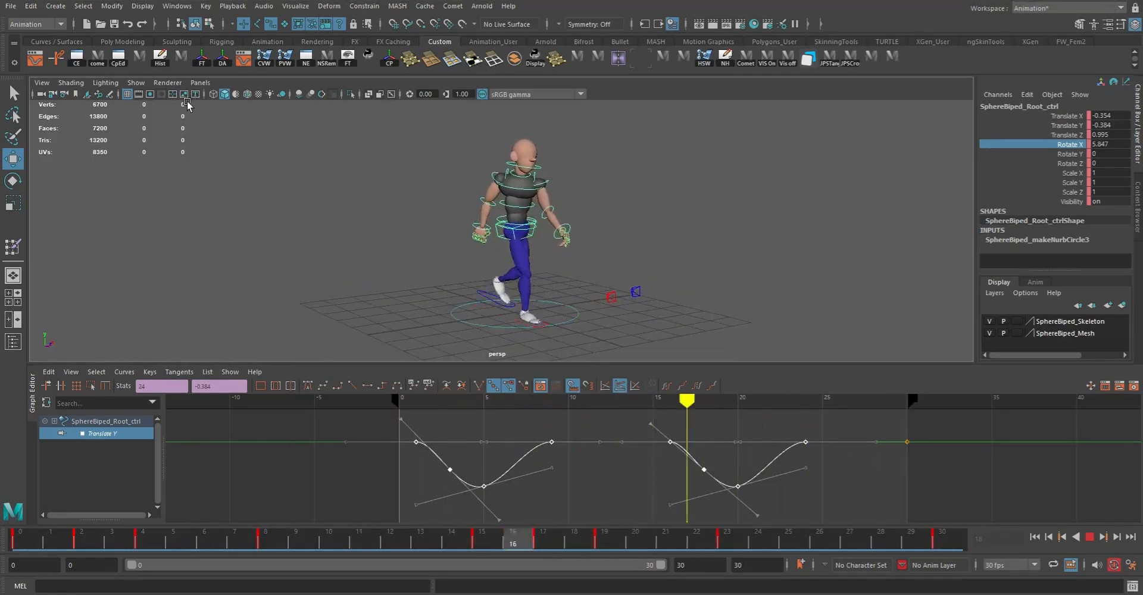
- Limit the viewport display to polygons again and check the playing run cycle from several angles
{"action": "left_click", "coordinate": [135, 82]}
{"action": "left_click", "coordinate": [141, 117]}
{"action": "left_click", "coordinate": [136, 82]}
{"action": "left_click", "coordinate": [156, 205]}
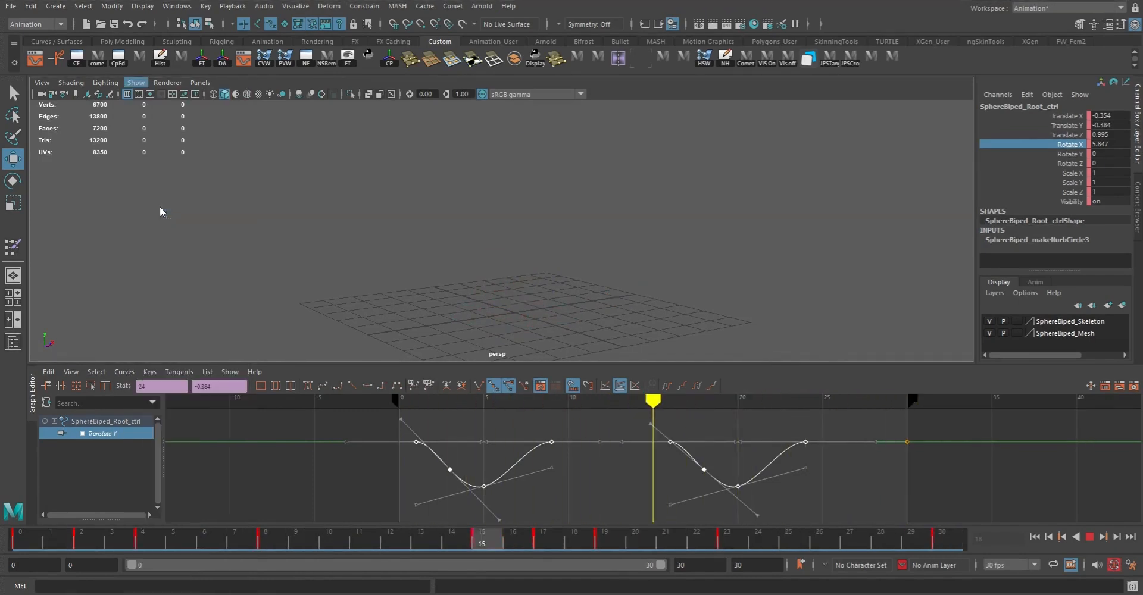
{"action": "left_click_drag", "start_coordinate": [620, 233], "coordinate": [731, 239], "text": "alt"}
{"action": "left_click_drag", "start_coordinate": [622, 245], "coordinate": [663, 239], "text": "alt"}
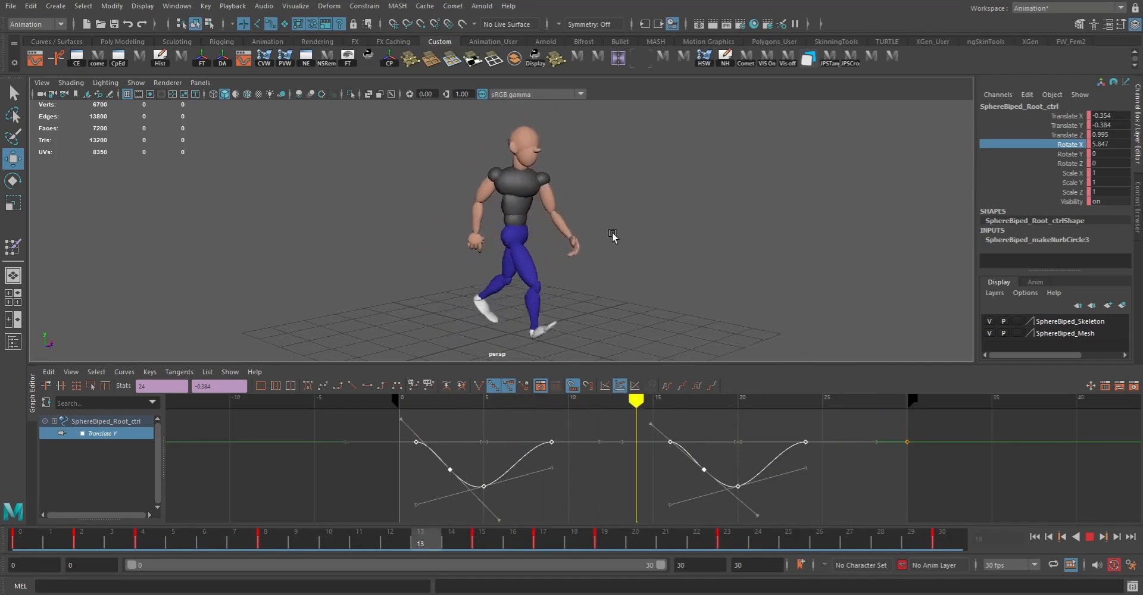
- Stop the run cycle playback and show the NURBS control curves in the viewport again
{"action": "left_click_drag", "start_coordinate": [580, 235], "coordinate": [529, 252], "text": "alt"}
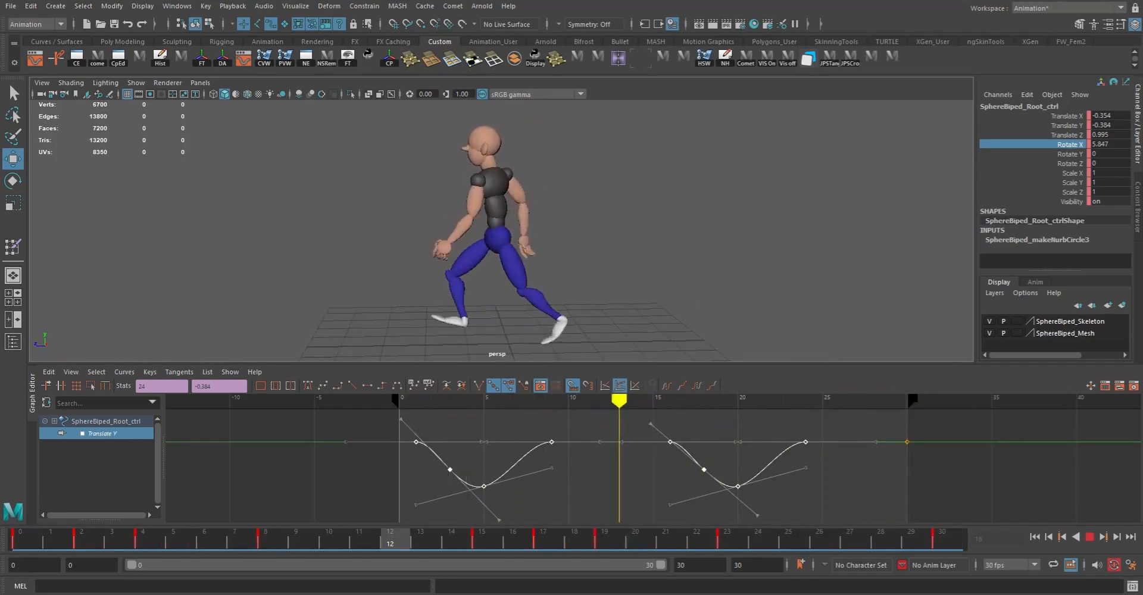
{"action": "left_click_drag", "start_coordinate": [563, 231], "coordinate": [554, 308], "text": "alt"}
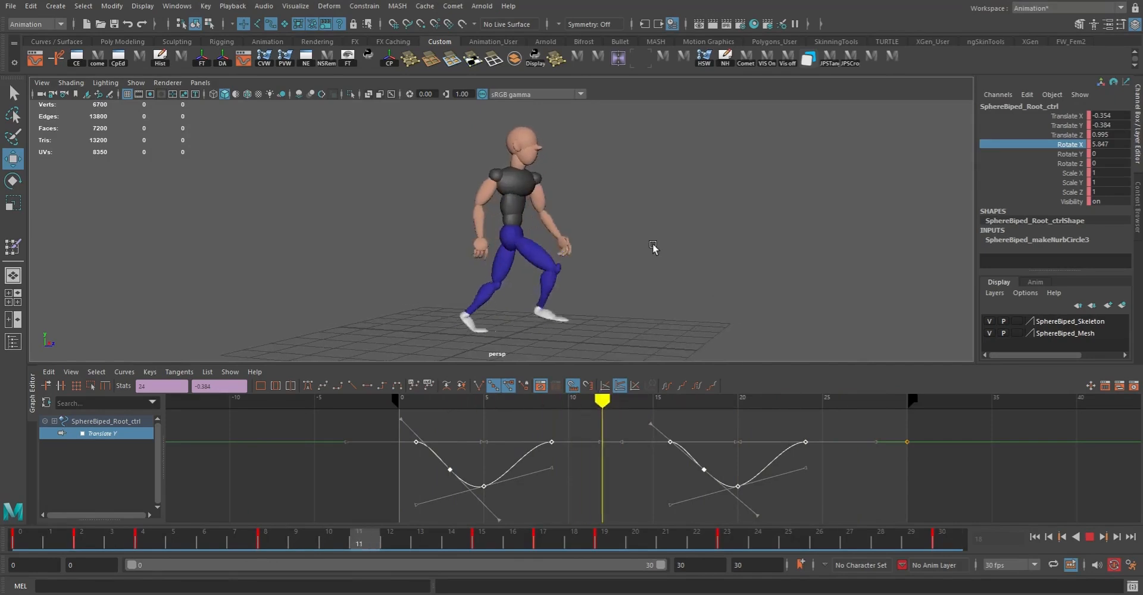
{"action": "left_click", "coordinate": [1090, 537]}
{"action": "key", "text": "q"}
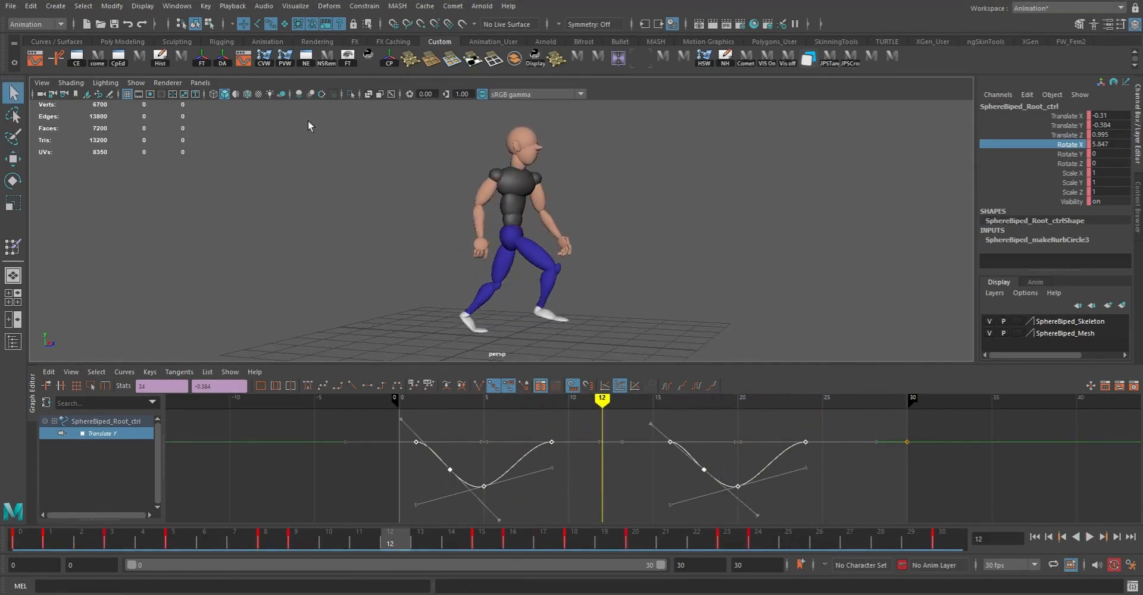
{"action": "left_click", "coordinate": [125, 83]}
{"action": "left_click", "coordinate": [170, 158]}
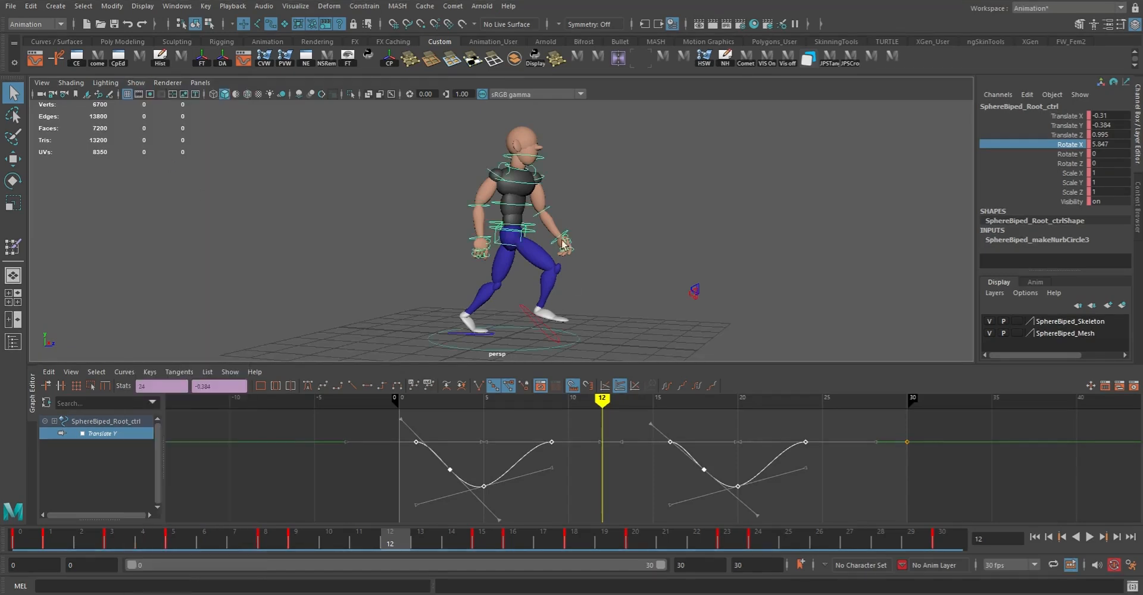
- At frame 0, rotate the right hand control to a Rotate Y of about -12.161
{"action": "left_click", "coordinate": [473, 242]}
{"action": "key", "text": "e"}
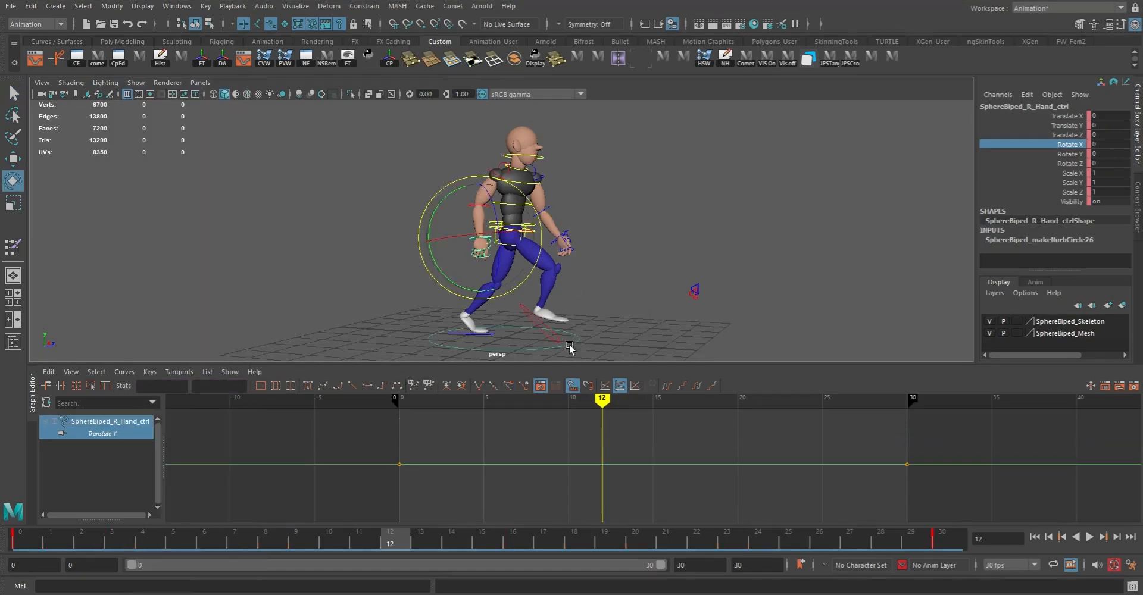
{"action": "key", "text": "alt+v"}
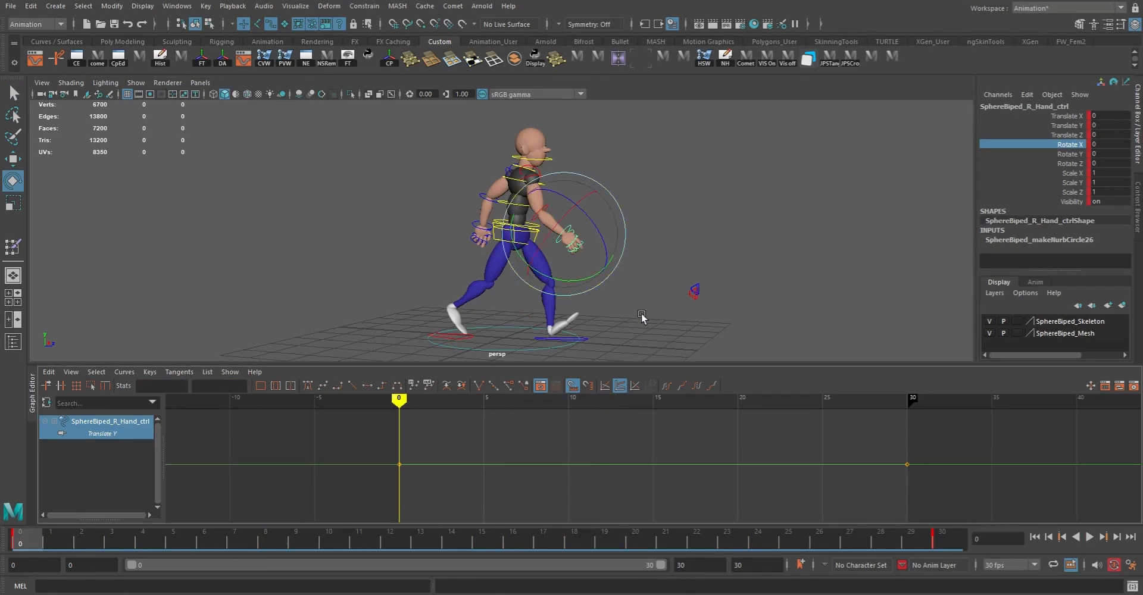
{"action": "left_click_drag", "start_coordinate": [570, 298], "coordinate": [669, 293], "text": "alt"}
{"action": "left_click_drag", "start_coordinate": [603, 249], "coordinate": [610, 245]}
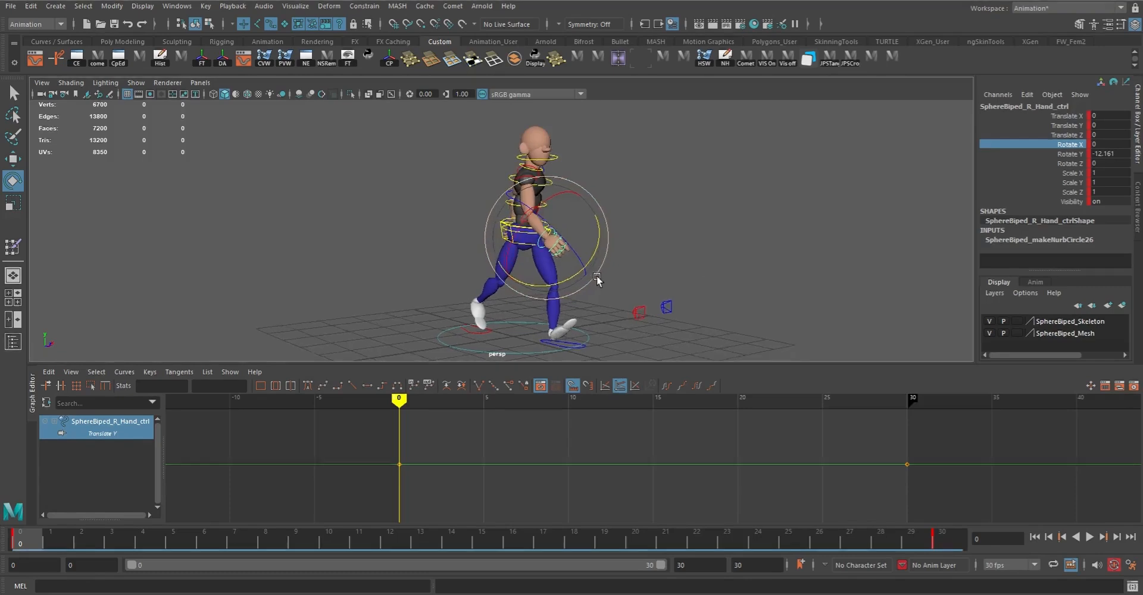
- Copy the right hand control's frame 0 pose to a key at frame 30 so the hand motion loops
{"action": "left_click_drag", "start_coordinate": [602, 280], "coordinate": [398, 365], "text": "alt"}
{"action": "left_click", "coordinate": [702, 253]}
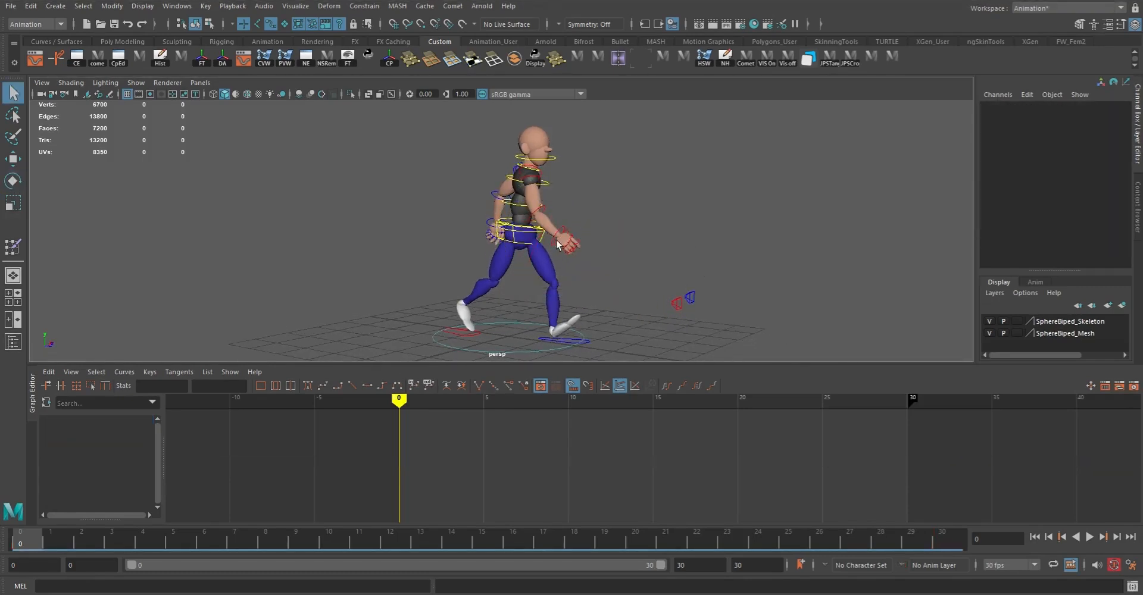
{"action": "left_click", "coordinate": [553, 248]}
{"action": "key", "text": "e"}
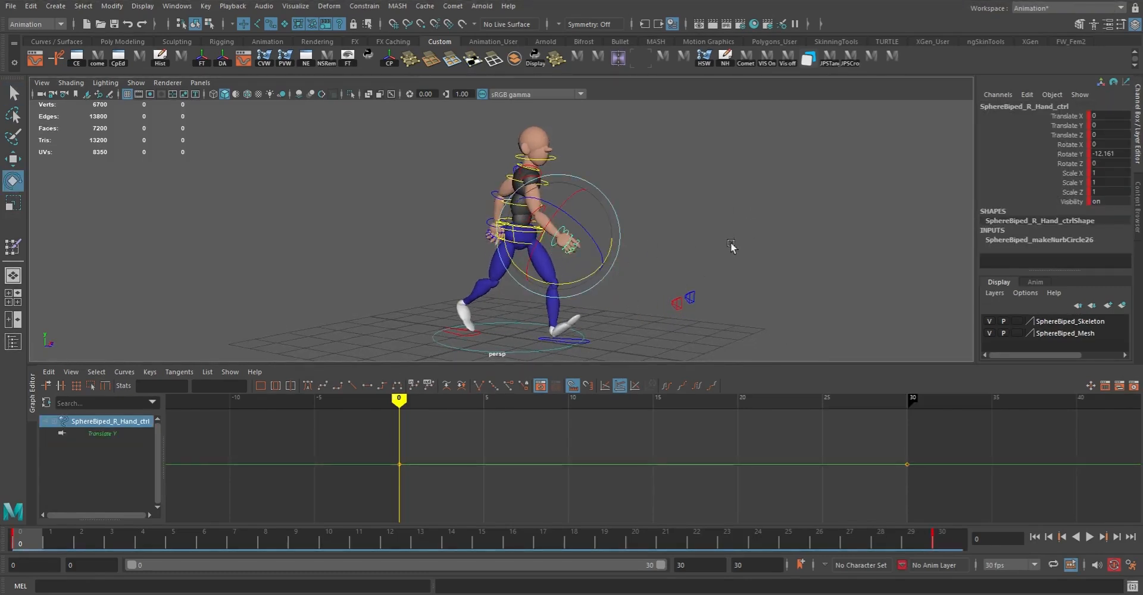
{"action": "left_click", "coordinate": [950, 539]}
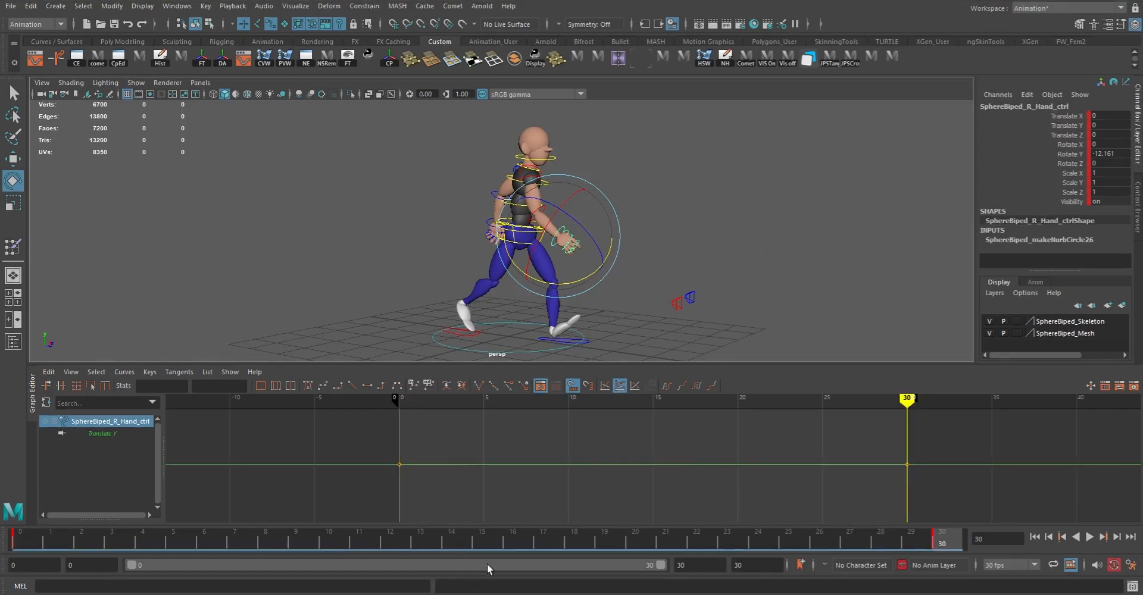
- Key the right hand's Rotate Y at about -35.037 on frame 8, and its rotation at about -11.145, 11.203, -5.437 on frame 22
{"action": "mouse_move", "coordinate": [35, 543]}
{"action": "left_mouse_down"}
{"action": "mouse_move", "coordinate": [21, 543]}
{"action": "mouse_move", "coordinate": [265, 543]}
{"action": "left_mouse_up"}
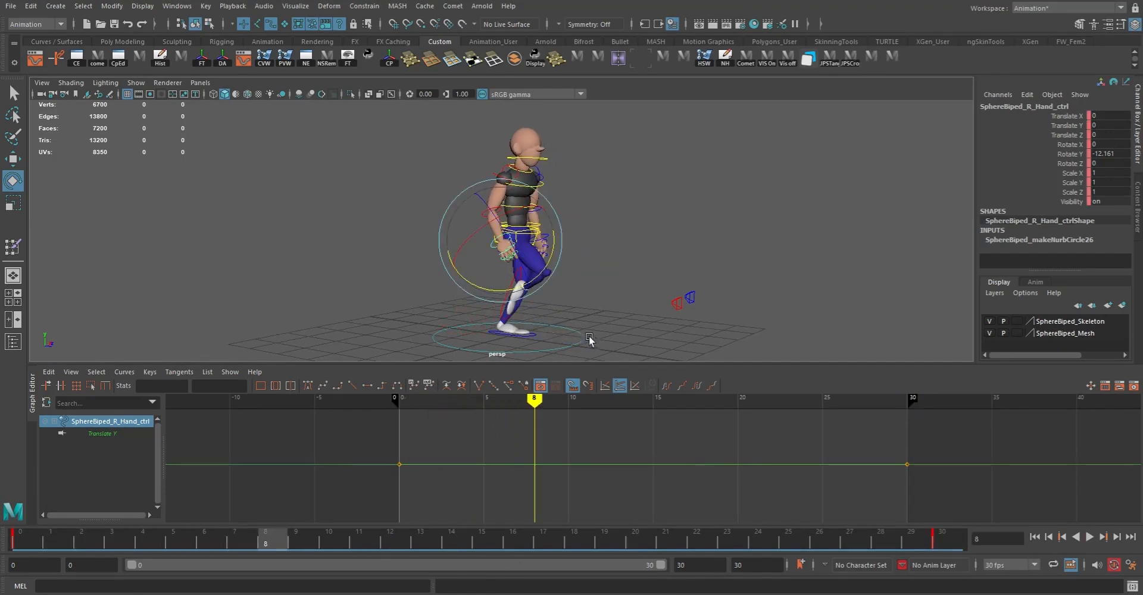
{"action": "left_click_drag", "start_coordinate": [639, 336], "coordinate": [681, 305], "text": "alt"}
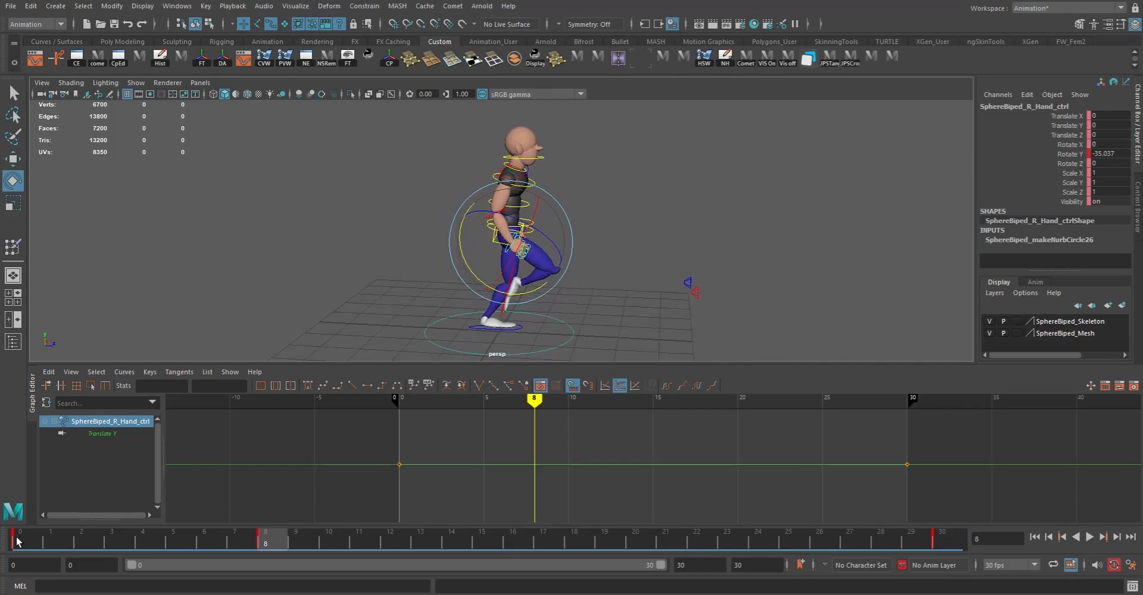
{"action": "key", "text": "alt+v"}
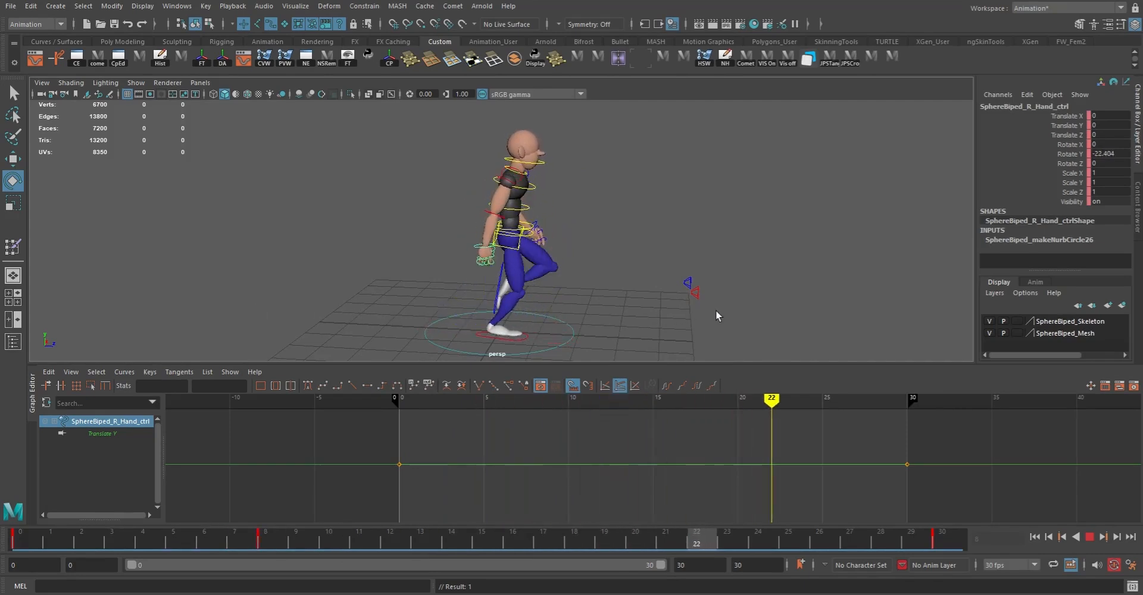
{"action": "key", "text": "alt+v"}
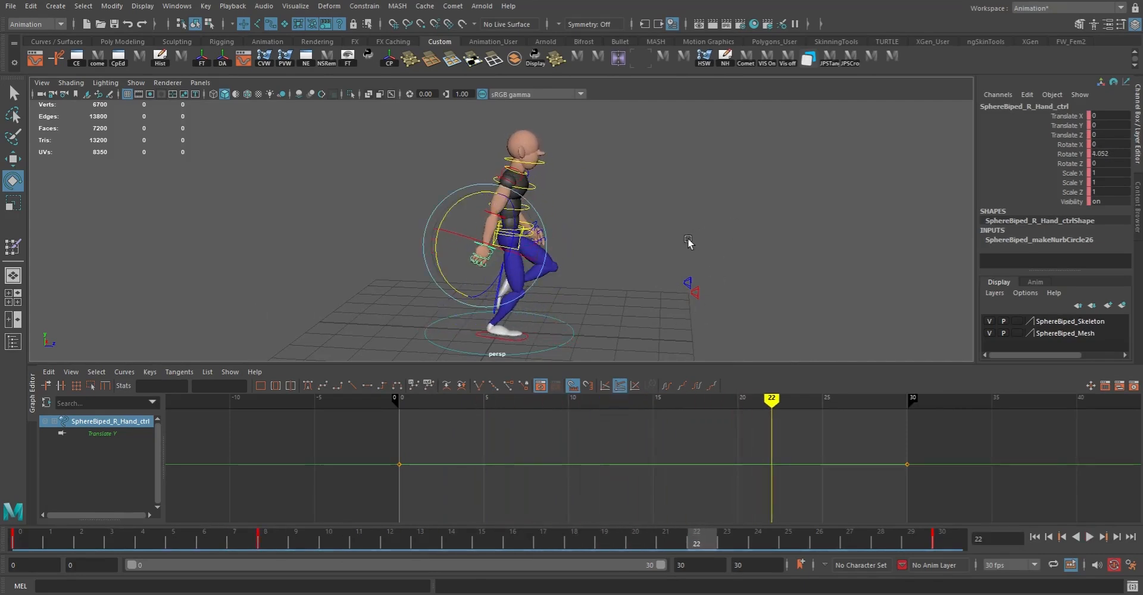
{"action": "left_click_drag", "start_coordinate": [510, 266], "coordinate": [516, 272]}
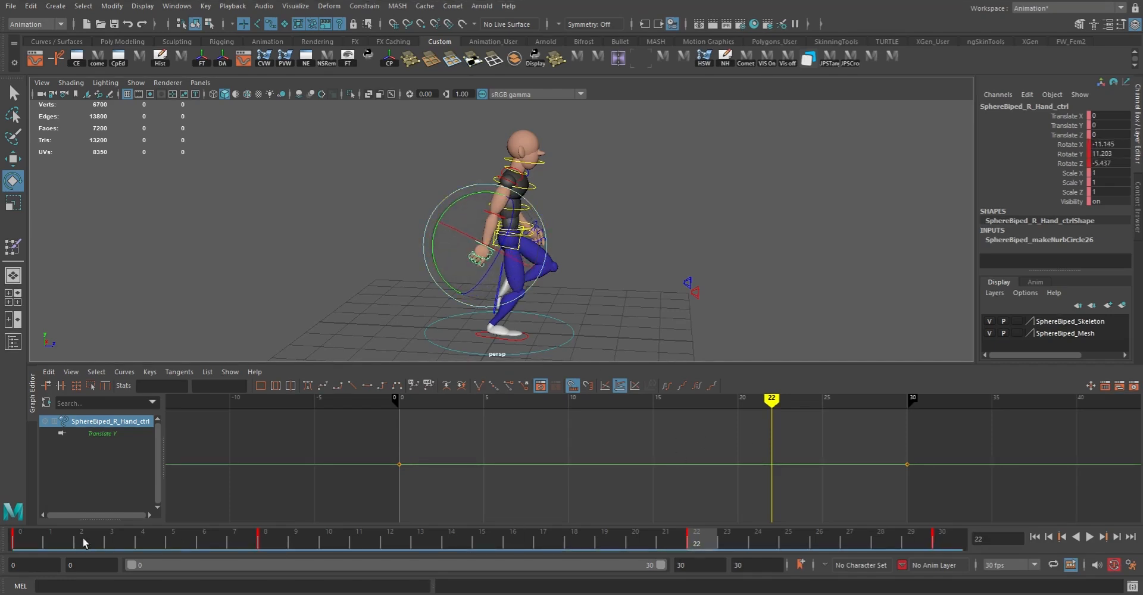
- Play the run cycle and check the right hand's motion from several angles
{"action": "key", "text": "alt+v"}
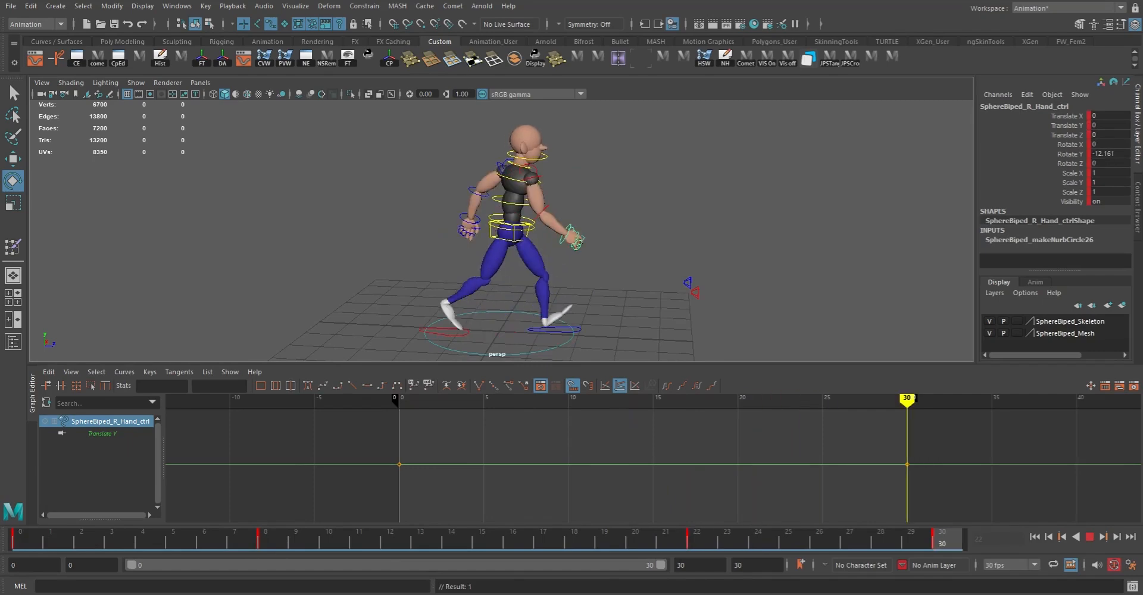
{"action": "left_click", "coordinate": [1092, 539]}
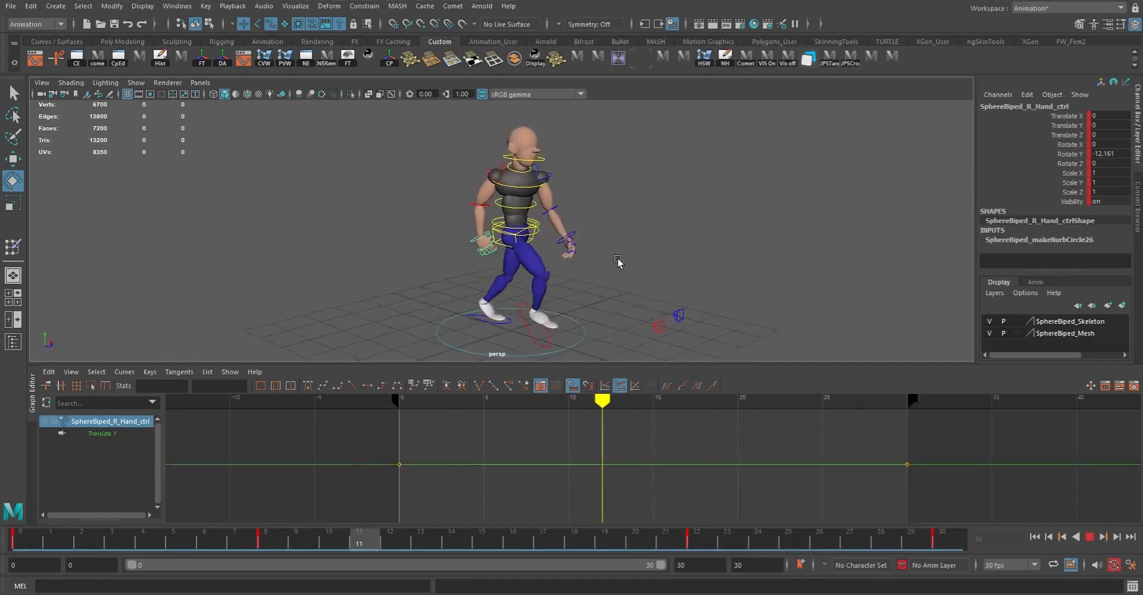
{"action": "left_click_drag", "start_coordinate": [638, 258], "coordinate": [438, 245], "text": "alt"}
{"action": "left_click_drag", "start_coordinate": [643, 311], "coordinate": [880, 312], "text": "alt"}
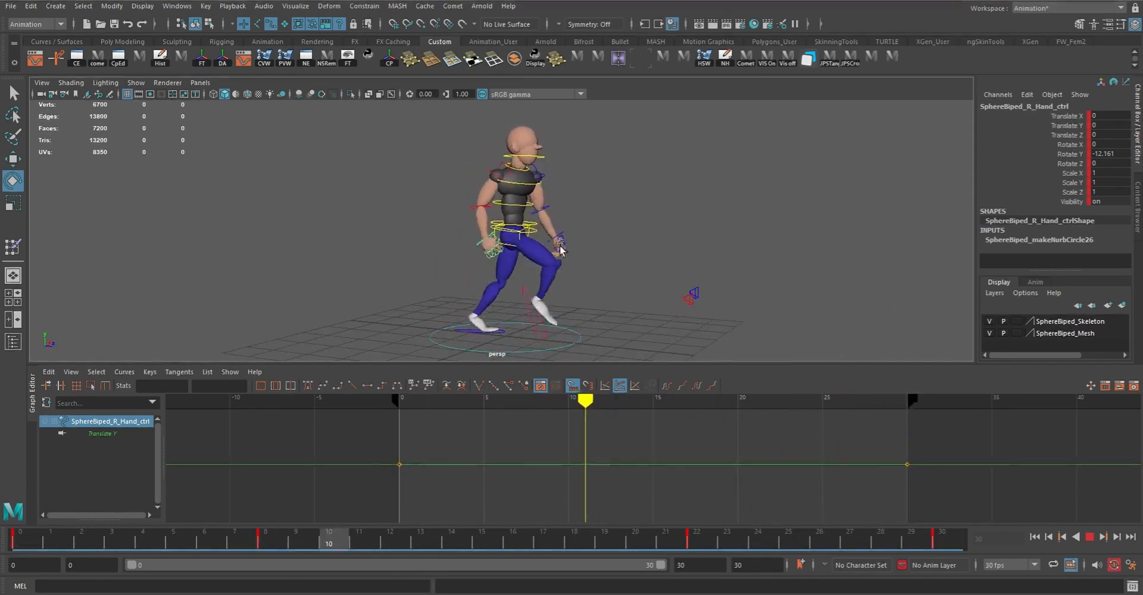
{"action": "left_click", "coordinate": [1089, 536]}
- Rotate the left hand control to about -32.327, 1.694, -0.609 at frame 0 and key the same pose at frame 30
{"action": "left_click_drag", "start_coordinate": [704, 215], "coordinate": [581, 251], "text": "alt"}
{"action": "key", "text": "q"}
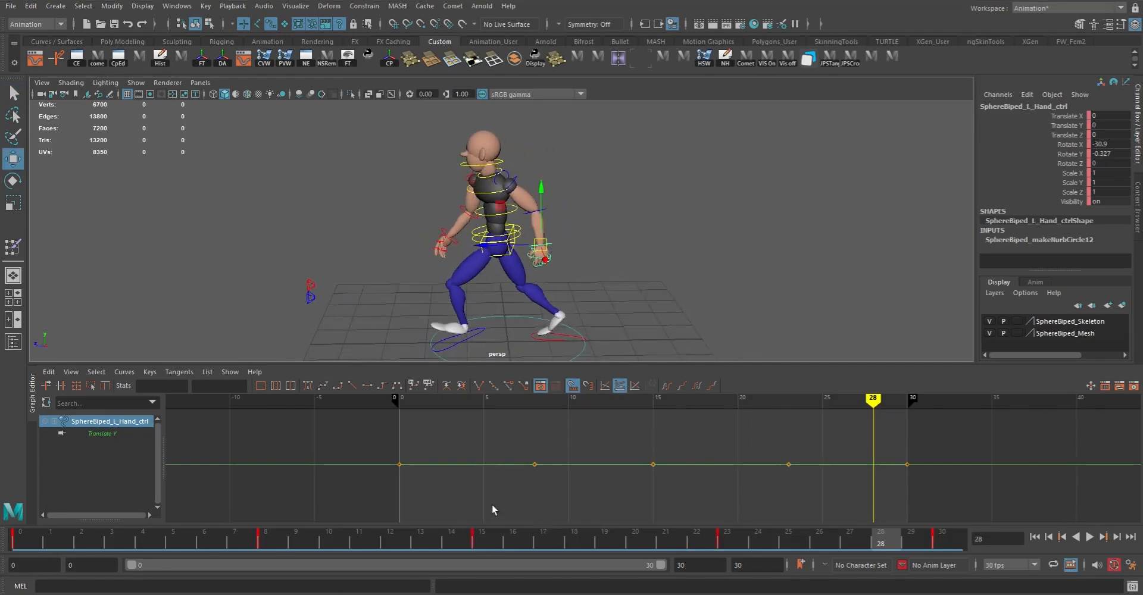
{"action": "key", "text": "e"}
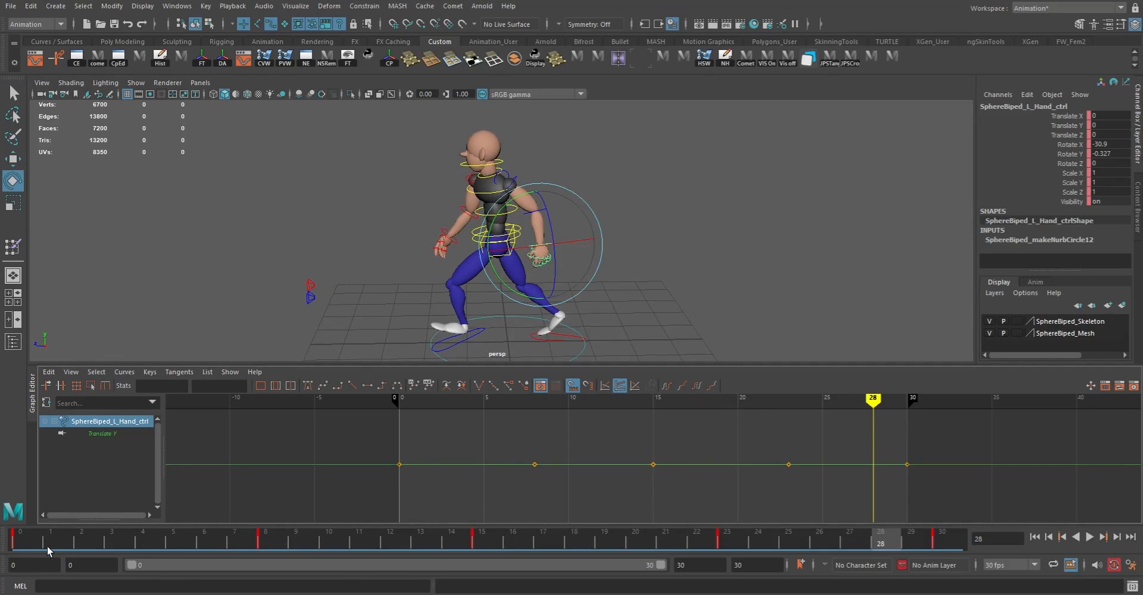
{"action": "left_click", "coordinate": [6, 546]}
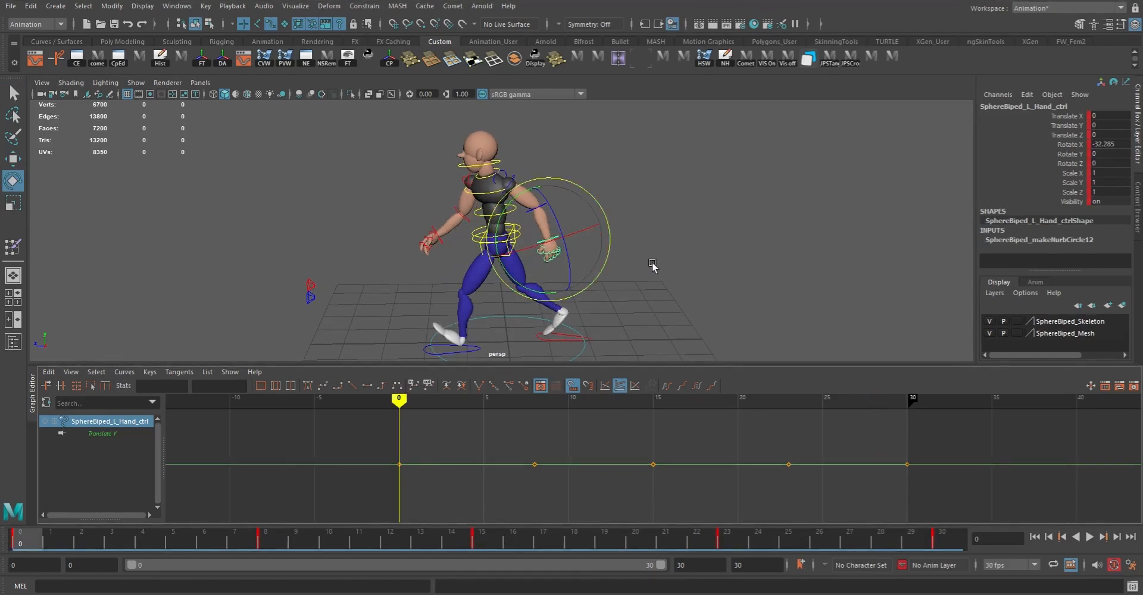
{"action": "middle_click_drag", "start_coordinate": [653, 267], "coordinate": [697, 266]}
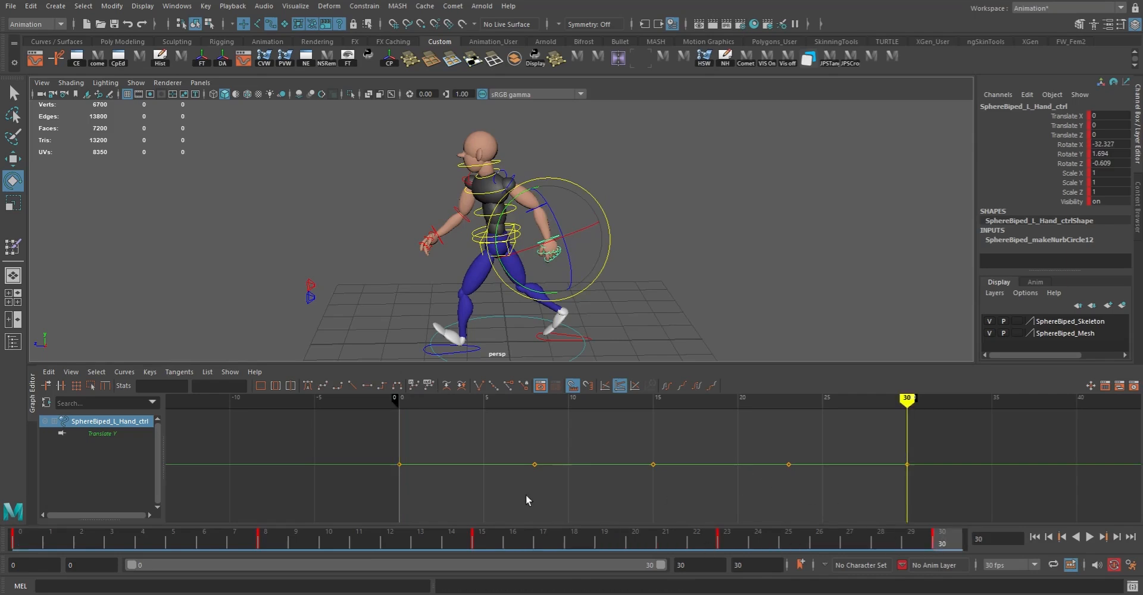
- Rotate the left hand to about -21.9, 23.8, -10.3 at frame 8 and about -25.769, -29.607, 12.445 at frame 23
{"action": "key", "text": "alt+v"}
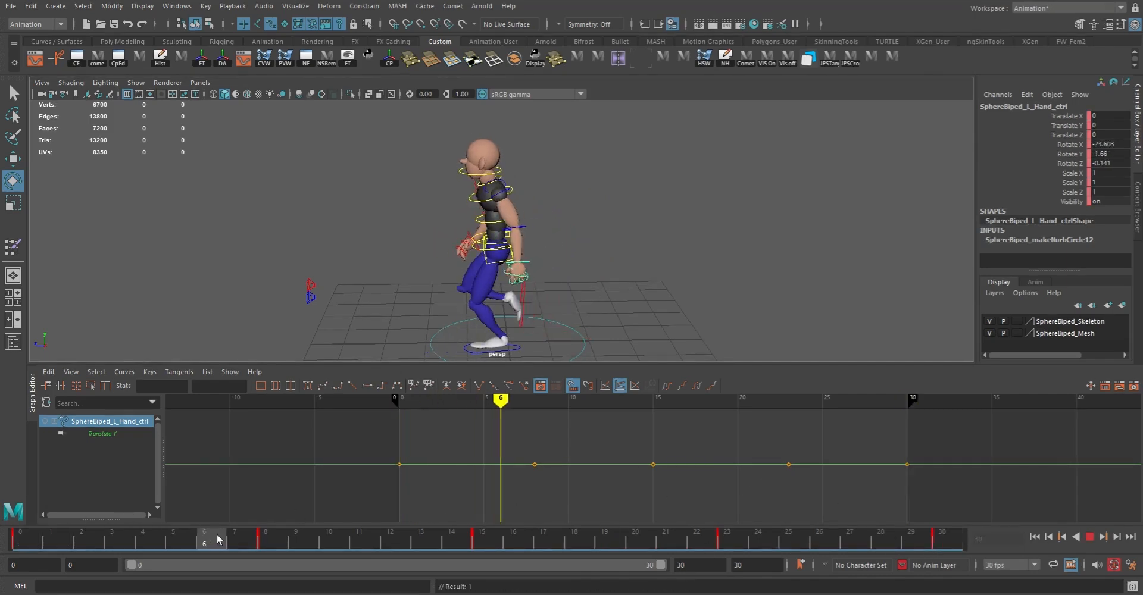
{"action": "left_click_drag", "start_coordinate": [237, 538], "coordinate": [281, 536]}
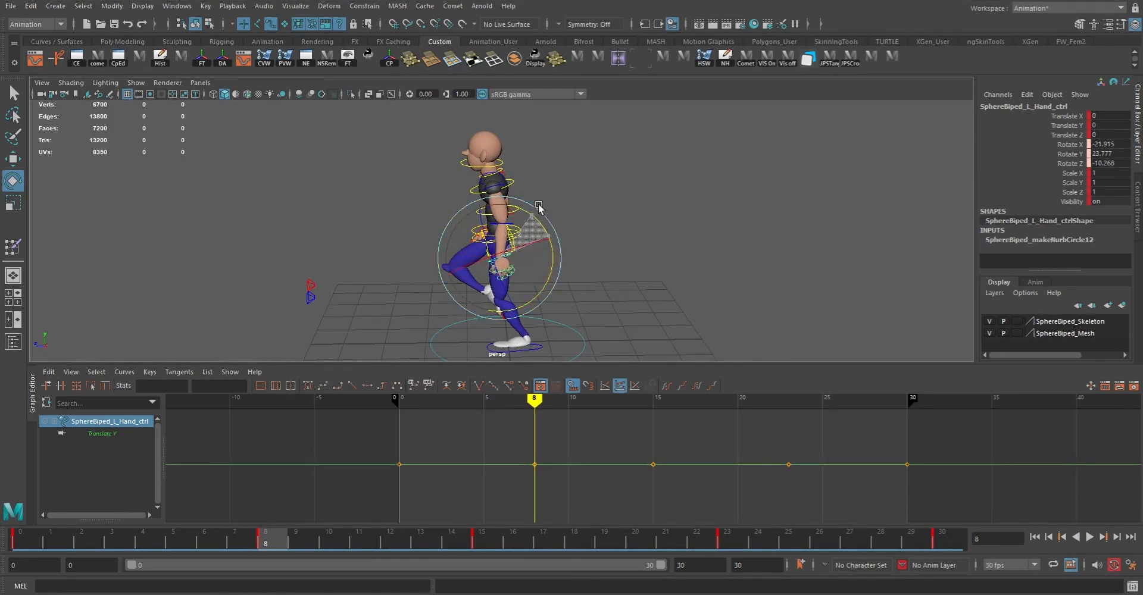
{"action": "left_click", "coordinate": [738, 542]}
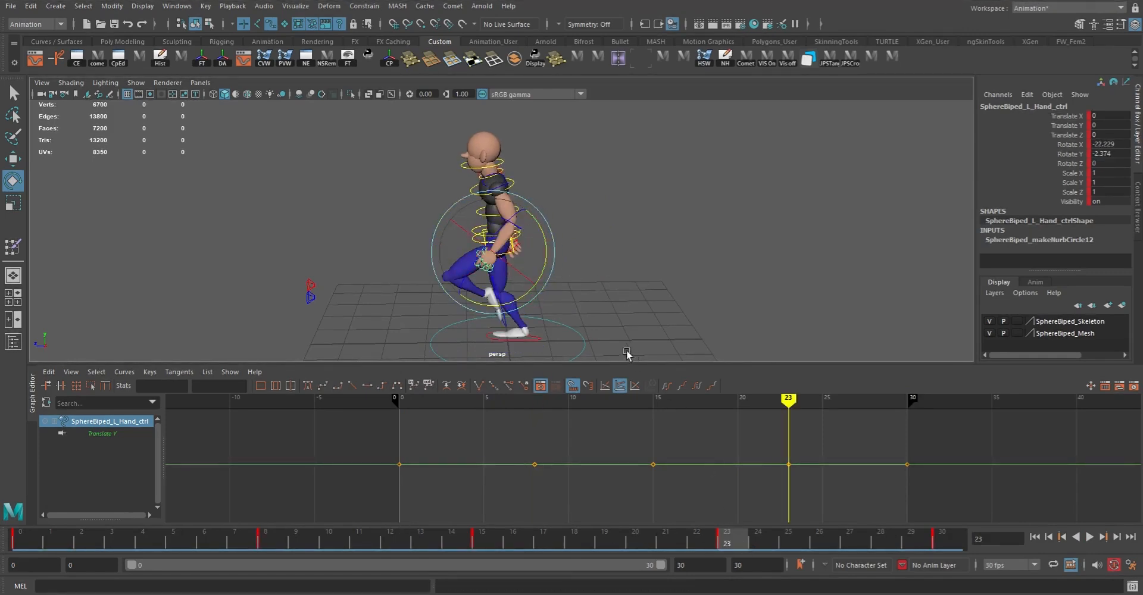
{"action": "middle_click_drag", "start_coordinate": [626, 353], "coordinate": [575, 361]}
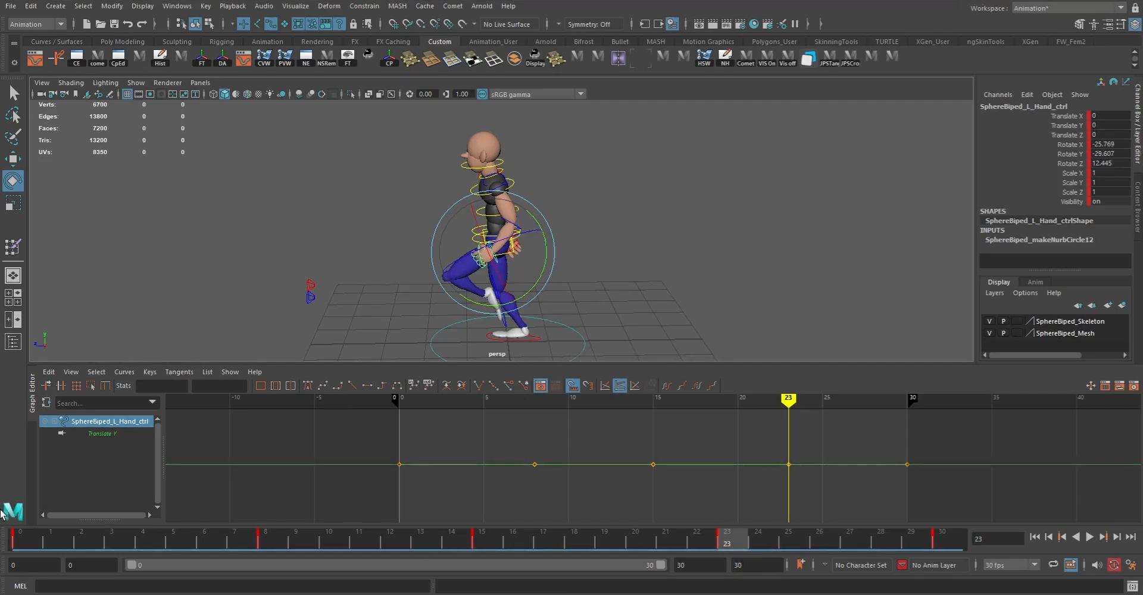
- Play the run cycle and check the left hand's motion from both sides of the character
{"action": "left_click", "coordinate": [24, 548]}
{"action": "key", "text": "alt+v"}
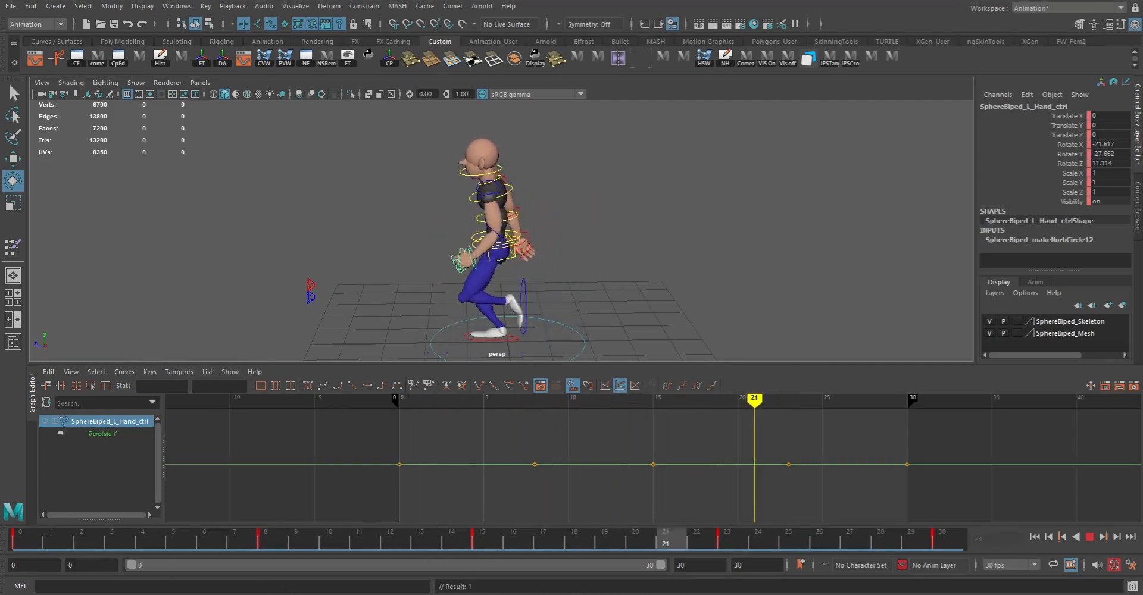
{"action": "key", "text": "alt+v"}
{"action": "left_click", "coordinate": [1090, 537]}
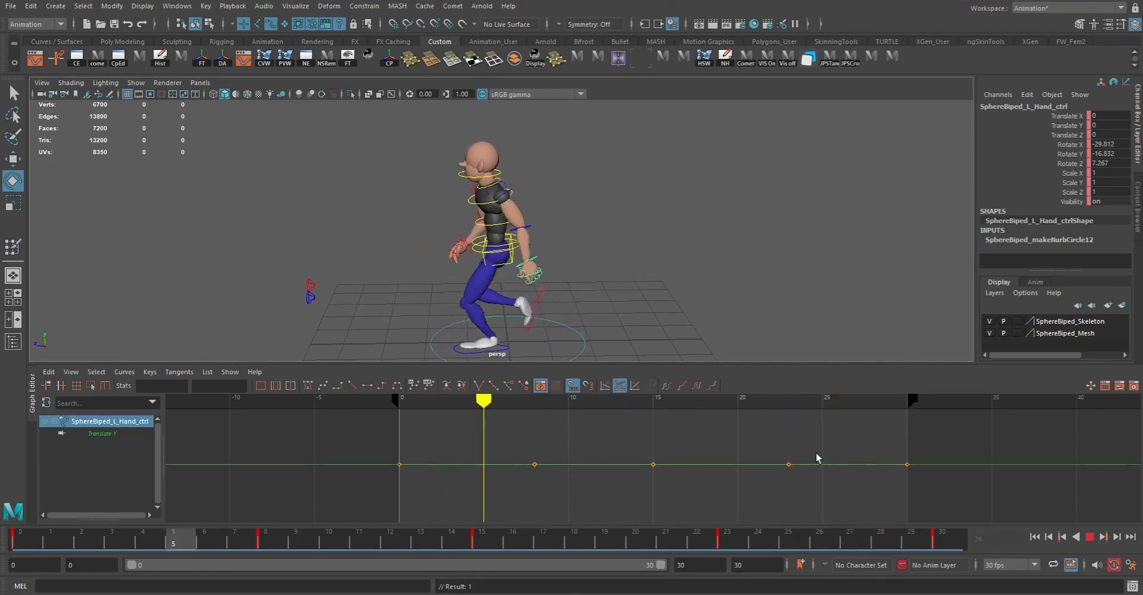
{"action": "left_click_drag", "start_coordinate": [640, 260], "coordinate": [819, 257], "text": "alt"}
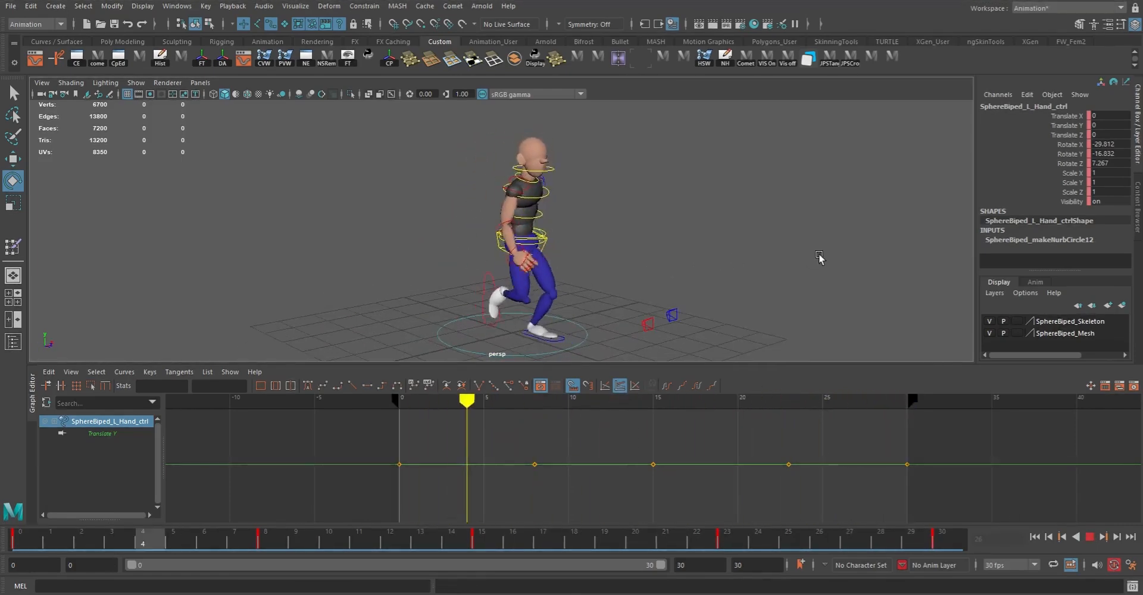
{"action": "left_click_drag", "start_coordinate": [753, 306], "coordinate": [765, 281], "text": "alt"}
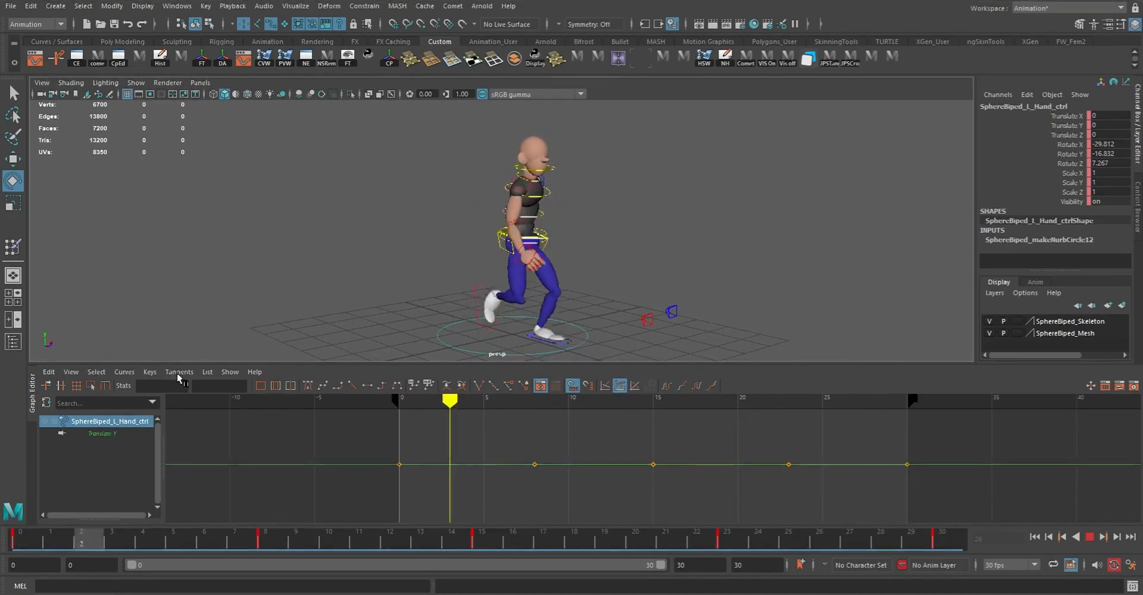
- Filter the Graph Editor attributes to show Rotate X, Y and Z and hide Translate Y
{"action": "left_click", "coordinate": [230, 371]}
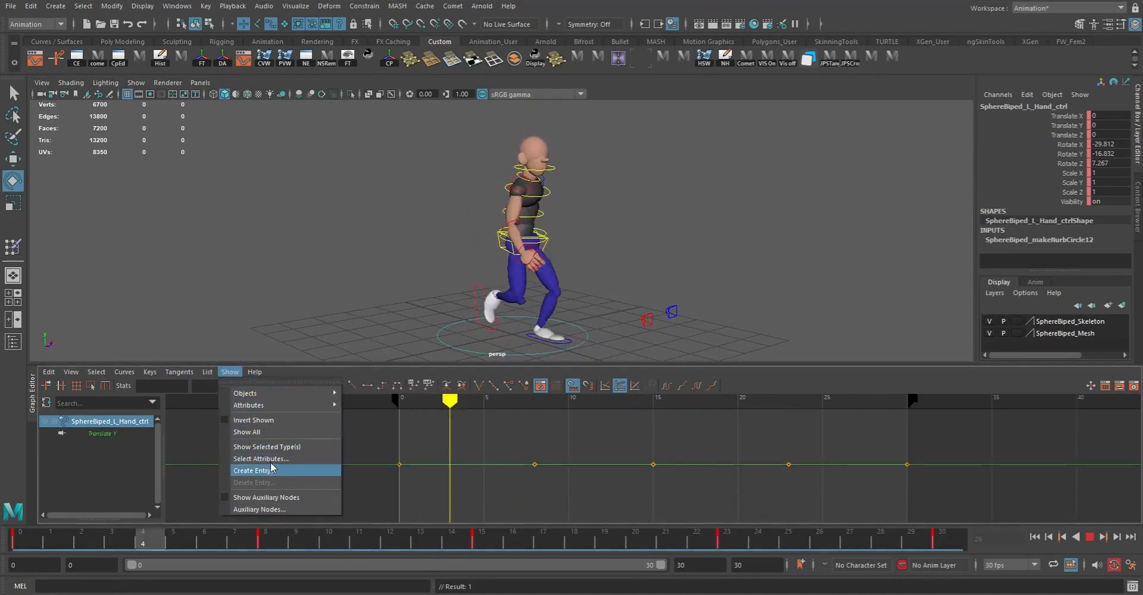
{"action": "left_click", "coordinate": [303, 471]}
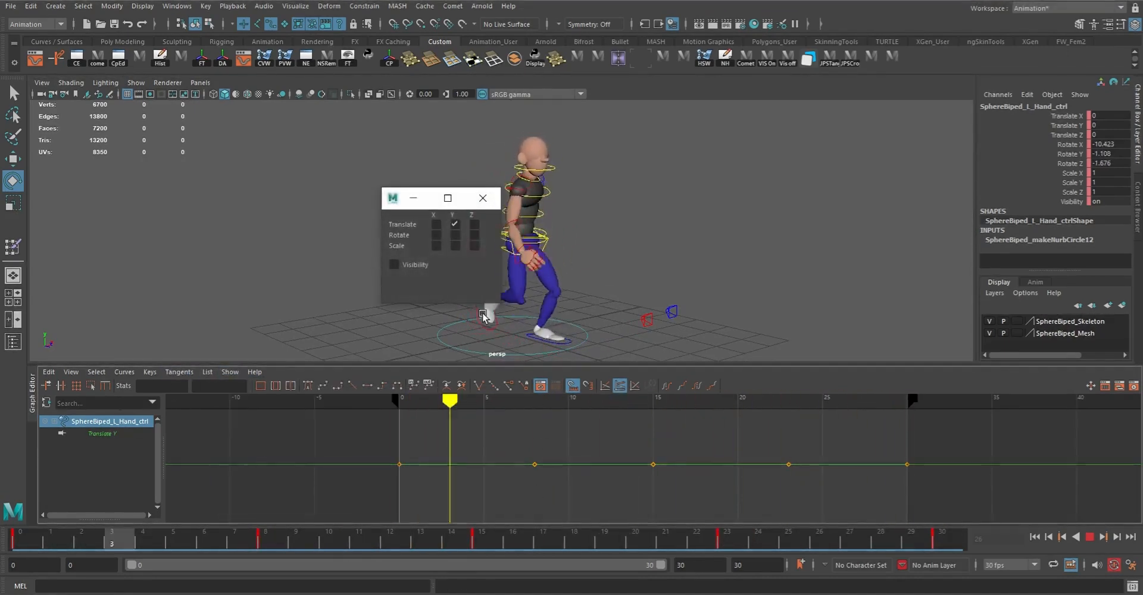
{"action": "left_click", "coordinate": [436, 234]}
{"action": "left_click", "coordinate": [455, 234]}
{"action": "left_click", "coordinate": [474, 235]}
{"action": "left_click", "coordinate": [454, 224]}
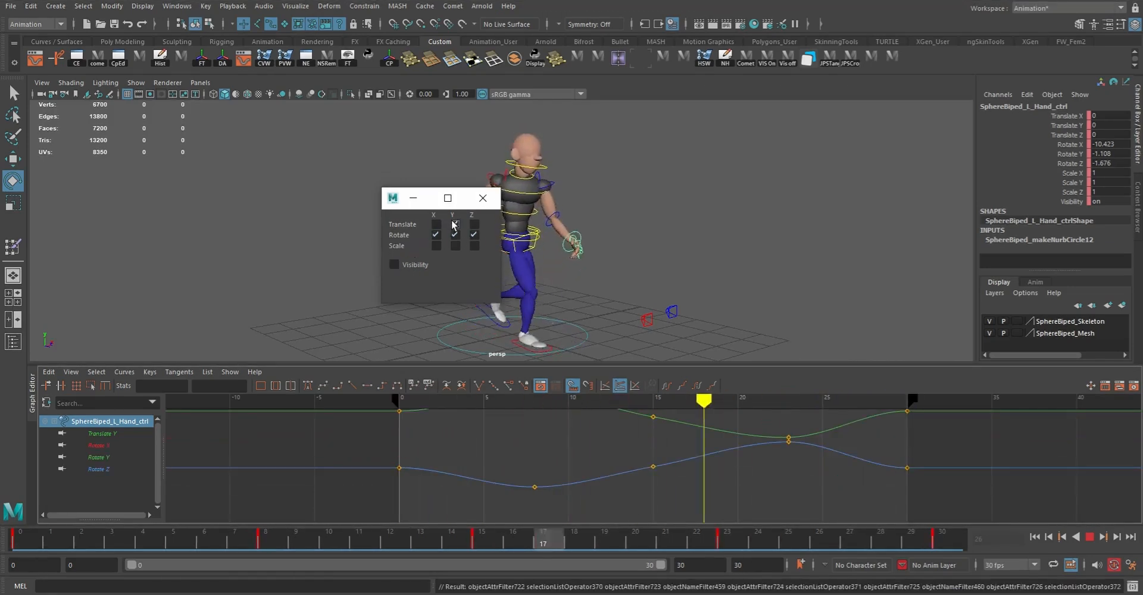
{"action": "left_click", "coordinate": [483, 198]}
- Slope the left hand's Rotate Y tangents upward at frames 0 and 30 so the curve flows through the loop
{"action": "left_click", "coordinate": [94, 433]}
{"action": "key", "text": "f"}
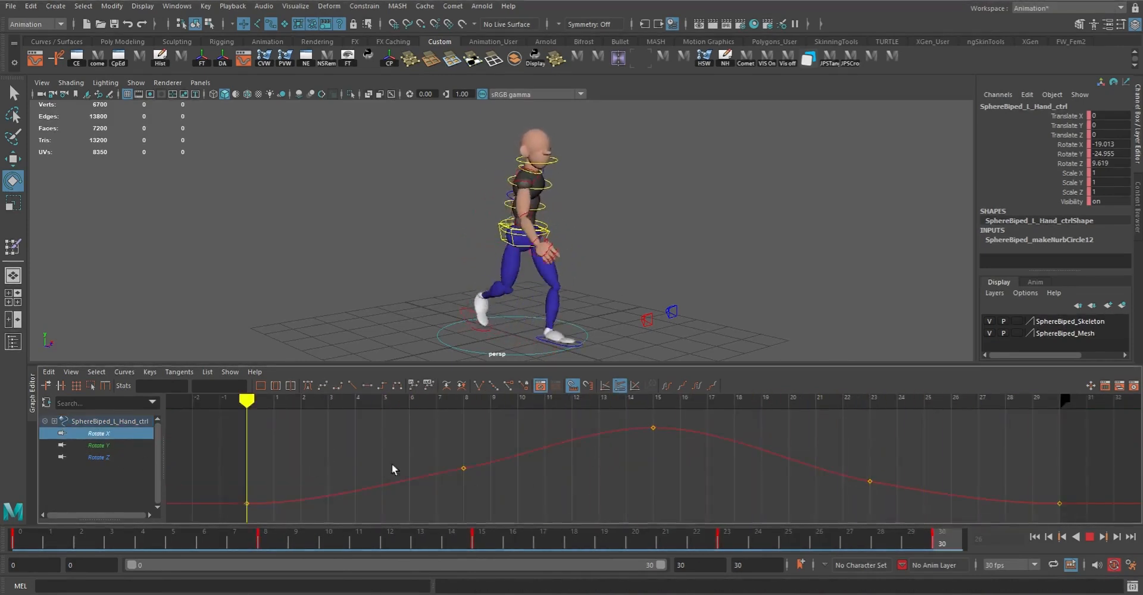
{"action": "left_click", "coordinate": [98, 446]}
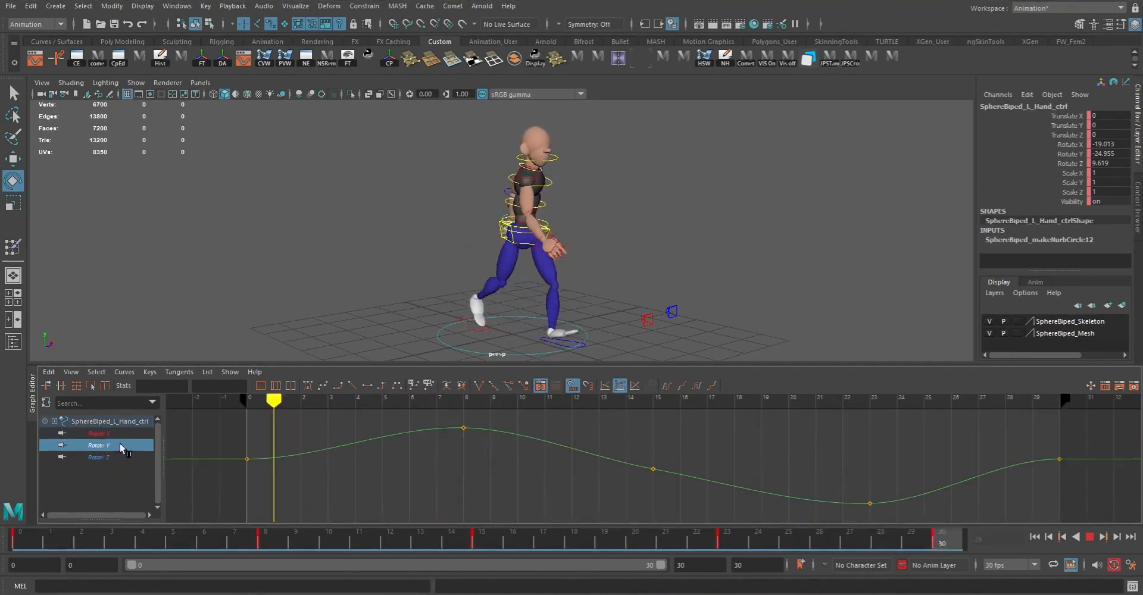
{"action": "left_click_drag", "start_coordinate": [1043, 437], "coordinate": [1070, 470]}
{"action": "left_click_drag", "start_coordinate": [232, 446], "coordinate": [288, 470], "text": "shift"}
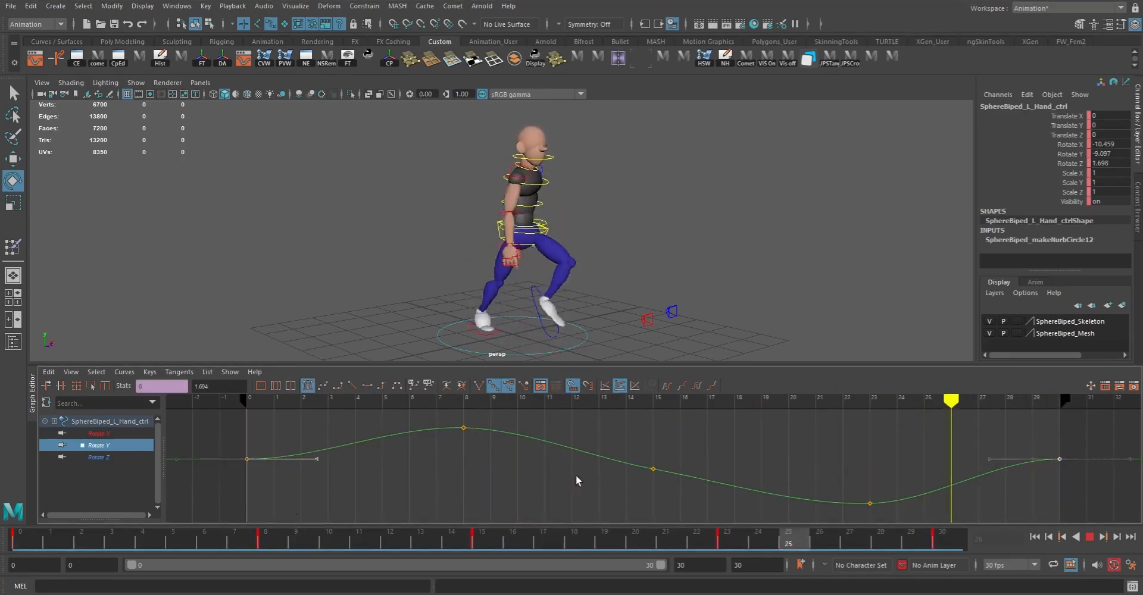
{"action": "middle_click_drag", "start_coordinate": [1107, 502], "coordinate": [1106, 472]}
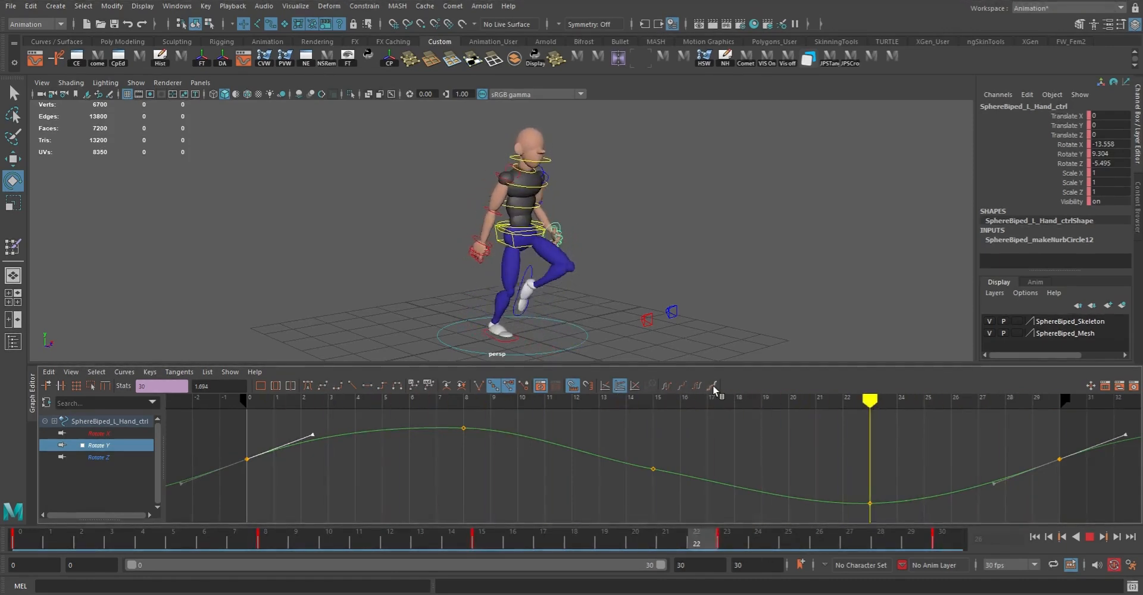
- Slope the left hand's Rotate Z tangents downward at frames 0 and 30, and review its Rotate Y and X curves
{"action": "left_click", "coordinate": [102, 456]}
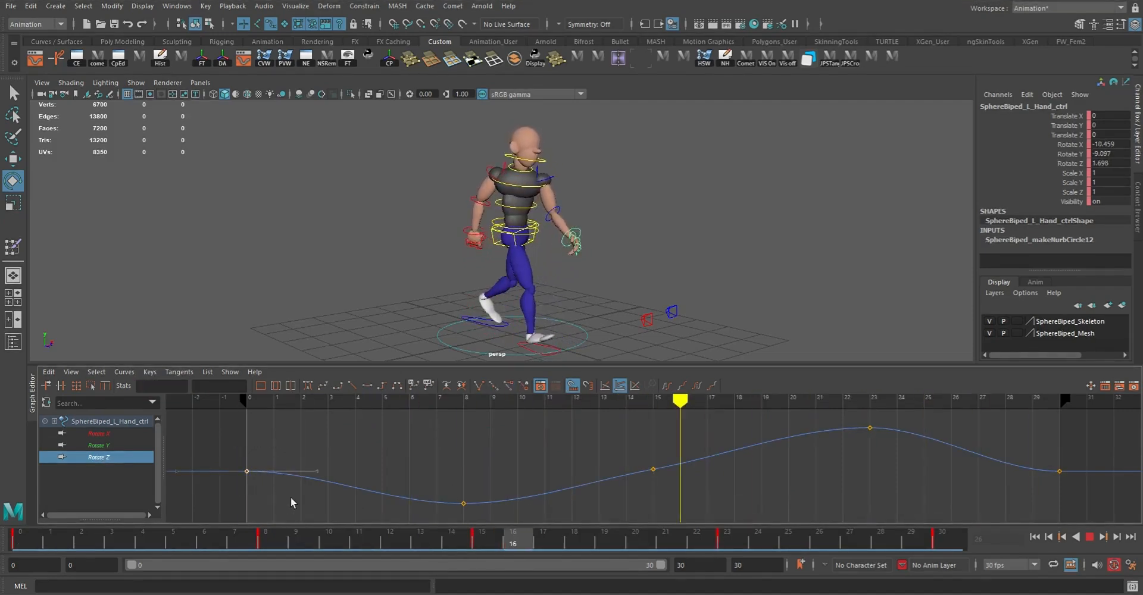
{"action": "left_click_drag", "start_coordinate": [286, 502], "coordinate": [281, 496]}
{"action": "left_click", "coordinate": [1057, 469]}
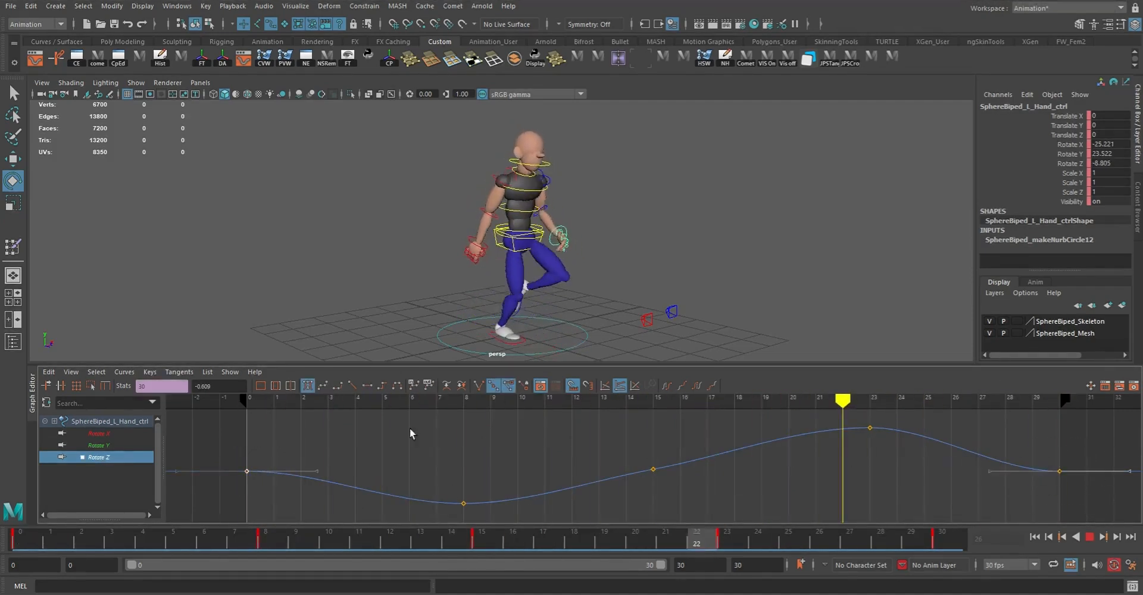
{"action": "left_click", "coordinate": [317, 472], "text": "shift"}
{"action": "middle_click_drag", "start_coordinate": [419, 457], "coordinate": [431, 495]}
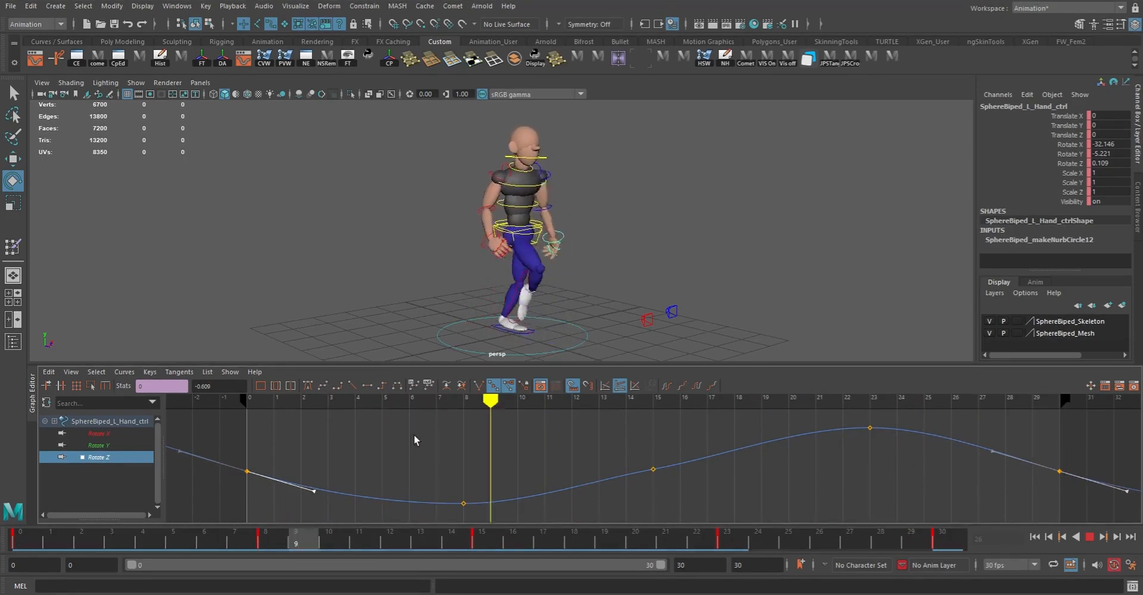
{"action": "left_click", "coordinate": [105, 446]}
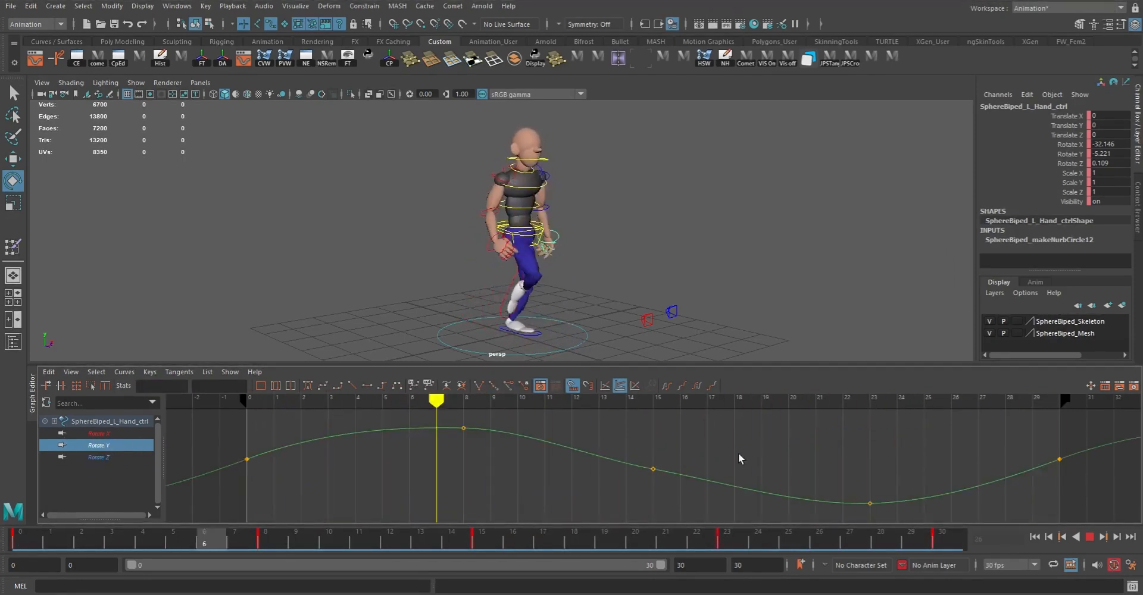
{"action": "left_click", "coordinate": [99, 434]}
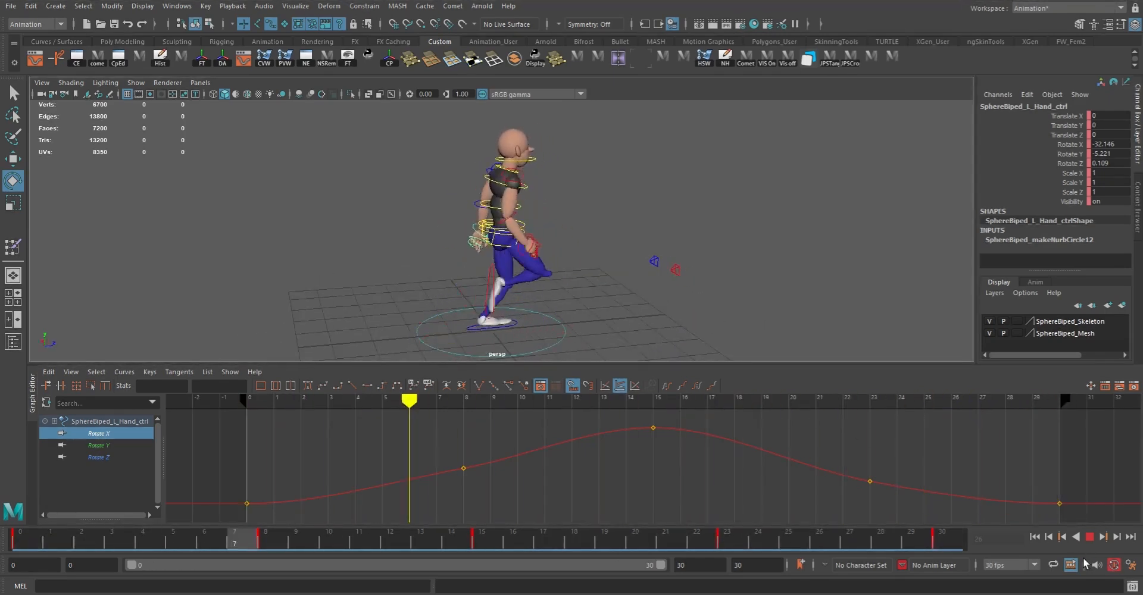
- Stop playback and give the right hand control's Rotate X, Y and Z keys at frames 0 and 30 flat tangents
{"action": "left_click", "coordinate": [1091, 537]}
{"action": "key", "text": "q"}
{"action": "left_click", "coordinate": [529, 251]}
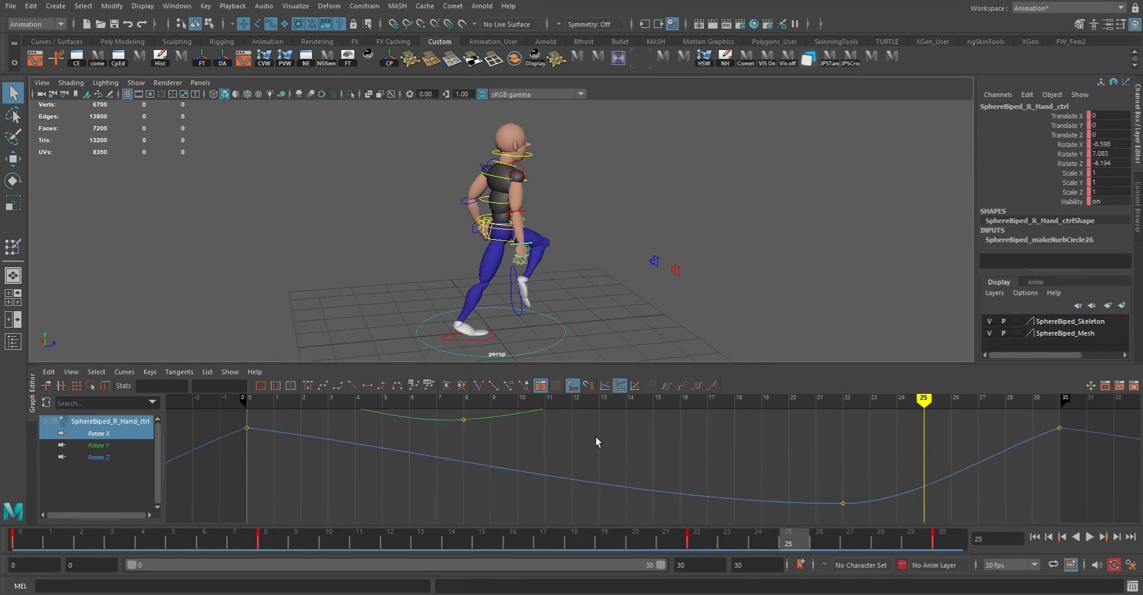
{"action": "left_click", "coordinate": [99, 434]}
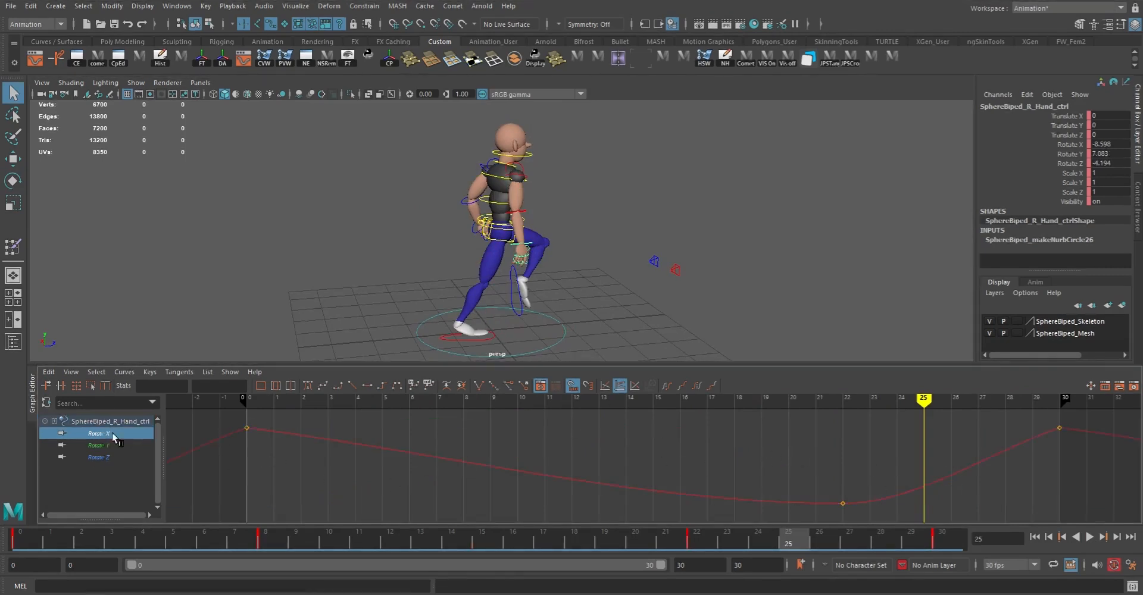
{"action": "right_click_drag", "start_coordinate": [809, 452], "coordinate": [499, 442], "text": "alt"}
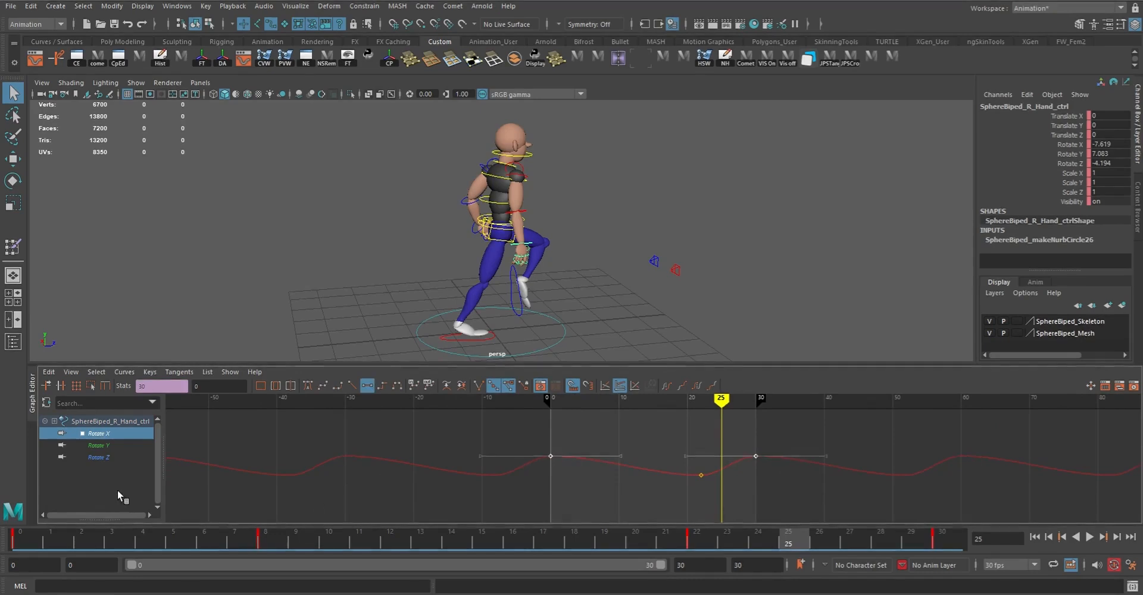
{"action": "left_click", "coordinate": [89, 446]}
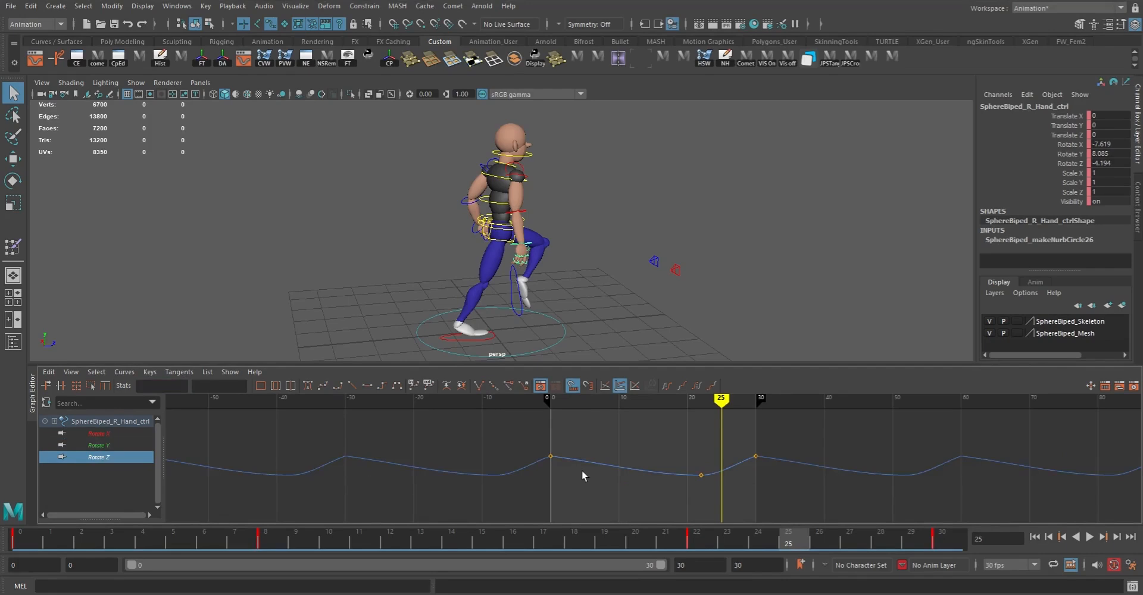
{"action": "left_click", "coordinate": [371, 386]}
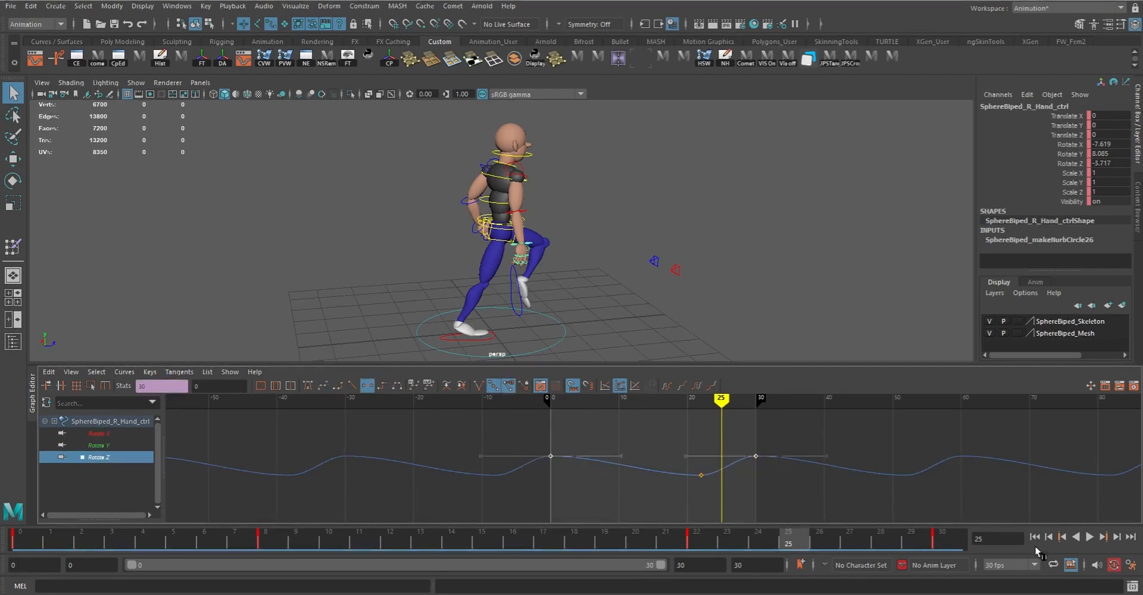
- Play the cycle from frame 0 and hide the NURBS curves in the perspective view
{"action": "left_click", "coordinate": [1036, 538]}
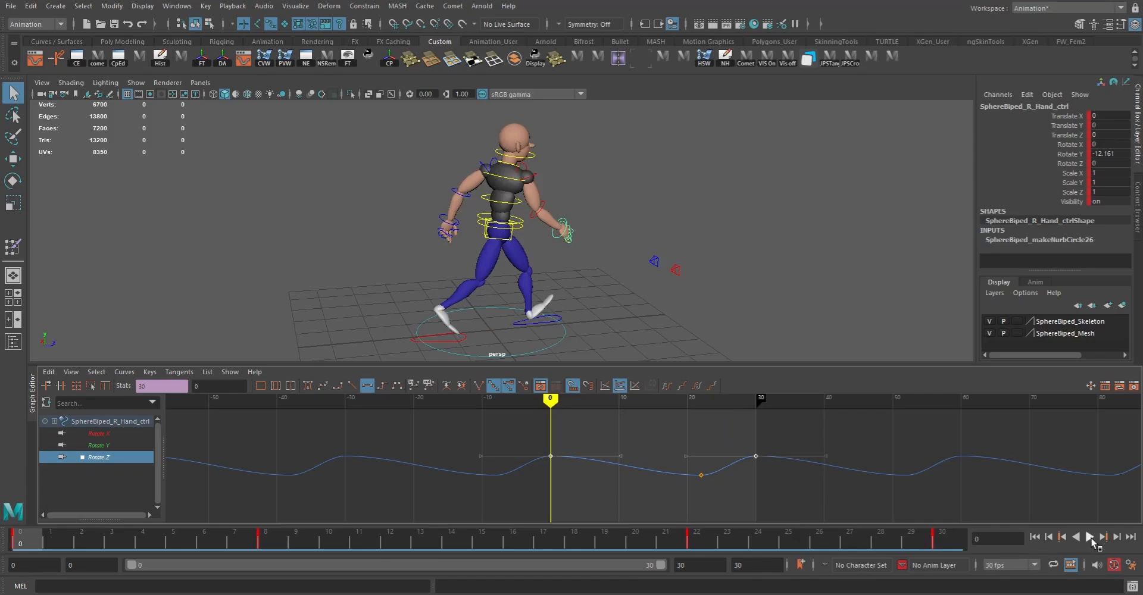
{"action": "left_click", "coordinate": [1090, 538]}
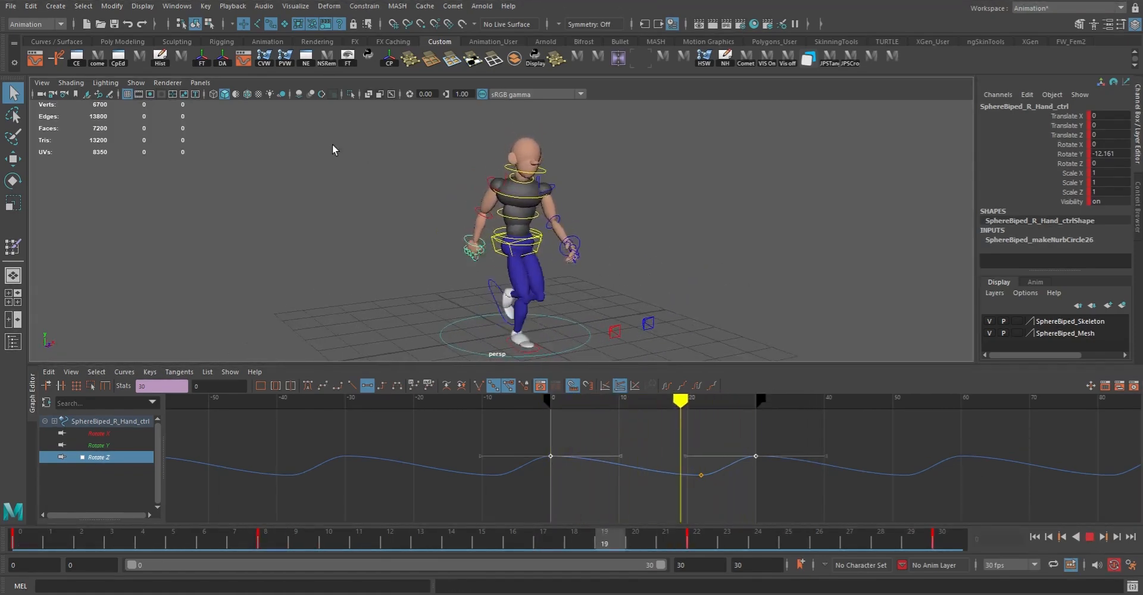
{"action": "left_click", "coordinate": [141, 83]}
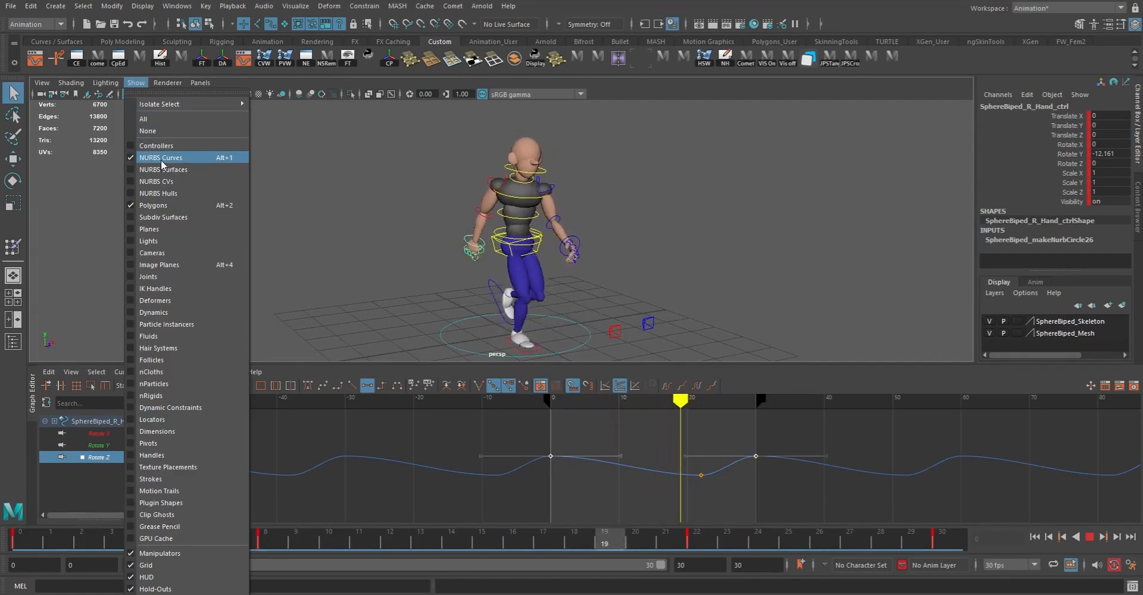
{"action": "left_click", "coordinate": [160, 158]}
- Check the looping motion of the bare character from behind, above and the front, and stop playback
{"action": "left_click_drag", "start_coordinate": [788, 212], "coordinate": [645, 248], "text": "alt"}
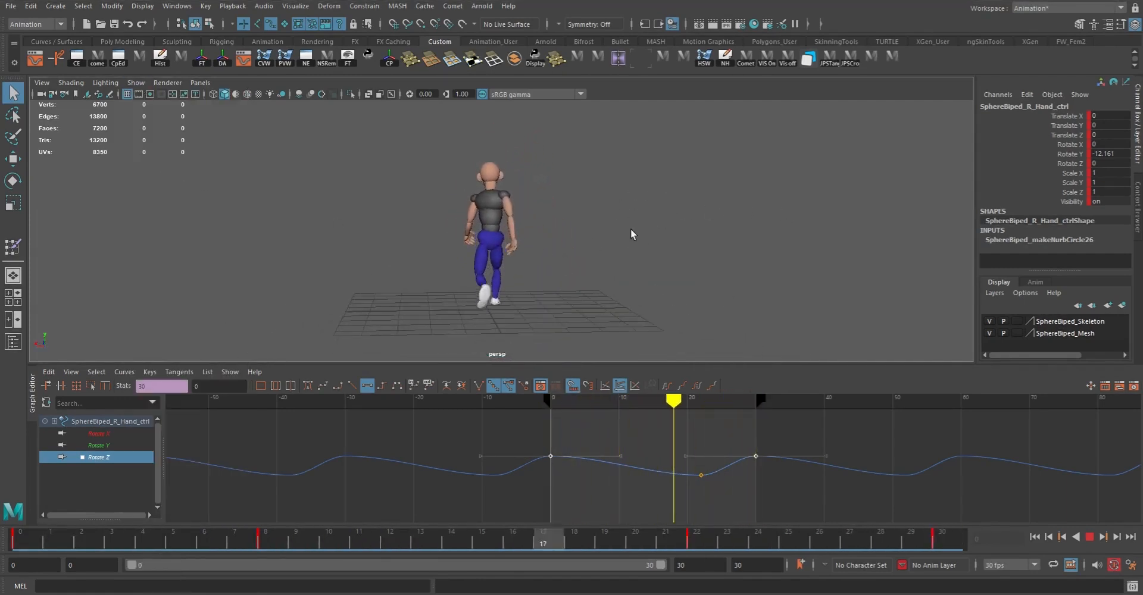
{"action": "left_click_drag", "start_coordinate": [579, 224], "coordinate": [565, 321], "text": "alt"}
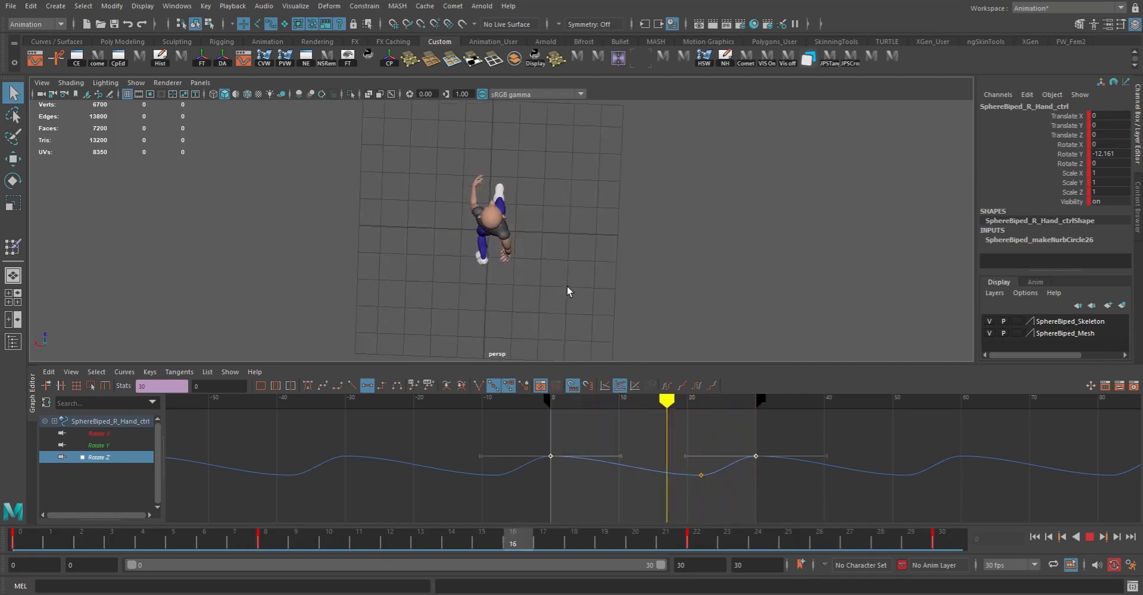
{"action": "mouse_move", "coordinate": [552, 273]}
{"action": "left_mouse_down", "text": "alt"}
{"action": "mouse_move", "coordinate": [516, 230]}
{"action": "mouse_move", "coordinate": [431, 234]}
{"action": "mouse_move", "coordinate": [497, 247]}
{"action": "mouse_move", "coordinate": [546, 291]}
{"action": "mouse_move", "coordinate": [660, 311]}
{"action": "mouse_move", "coordinate": [628, 326]}
{"action": "mouse_move", "coordinate": [559, 281]}
{"action": "left_mouse_up", "text": "alt"}
{"action": "right_click_drag", "start_coordinate": [559, 281], "coordinate": [549, 250], "text": "alt"}
{"action": "middle_click_drag", "start_coordinate": [601, 242], "coordinate": [650, 262], "text": "alt"}
{"action": "mouse_move", "coordinate": [594, 253]}
{"action": "left_mouse_down", "text": "alt"}
{"action": "mouse_move", "coordinate": [531, 246]}
{"action": "mouse_move", "coordinate": [645, 248]}
{"action": "mouse_move", "coordinate": [594, 246]}
{"action": "left_mouse_up", "text": "alt"}
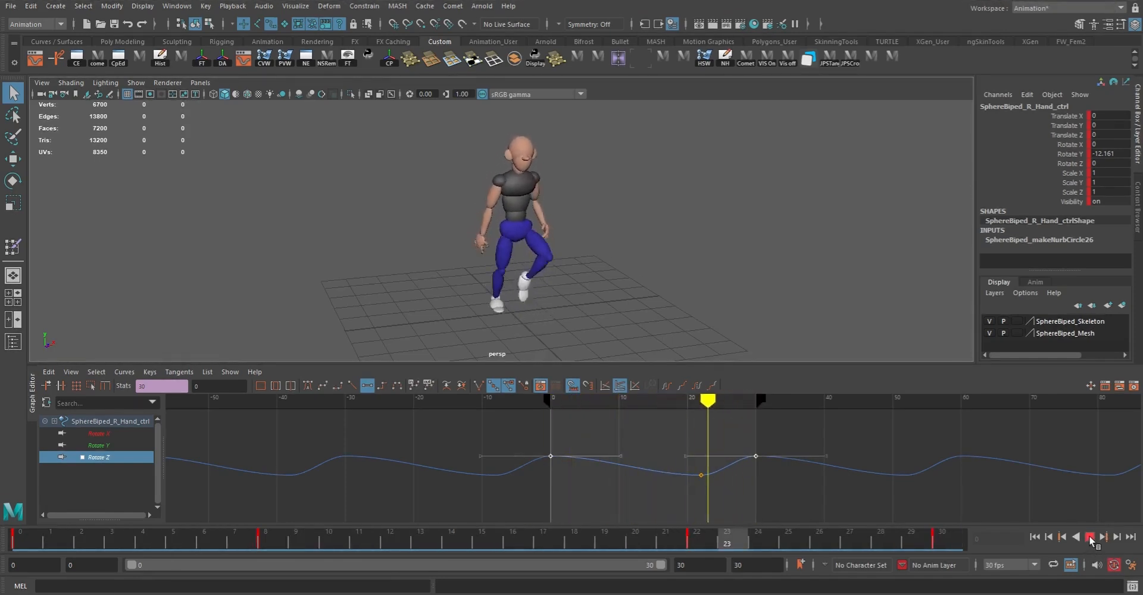
{"action": "left_click", "coordinate": [1090, 537]}
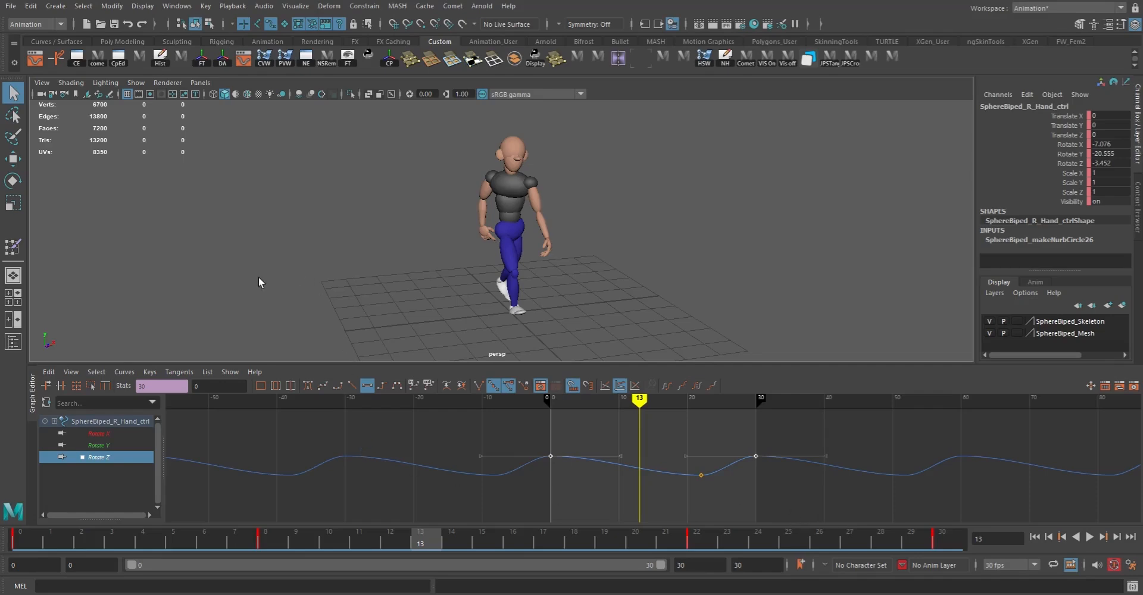
- Start saving the scene under a new name and browse to the D:\Work\3dGenToolkit\Maya folder
{"action": "left_click", "coordinate": [10, 6]}
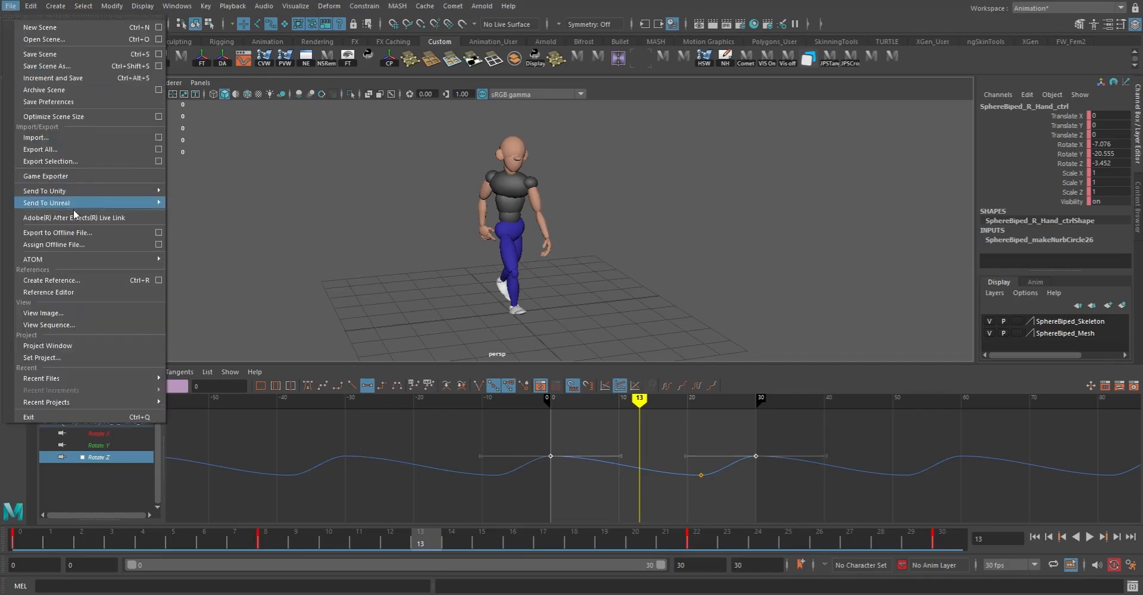
{"action": "left_click", "coordinate": [49, 67]}
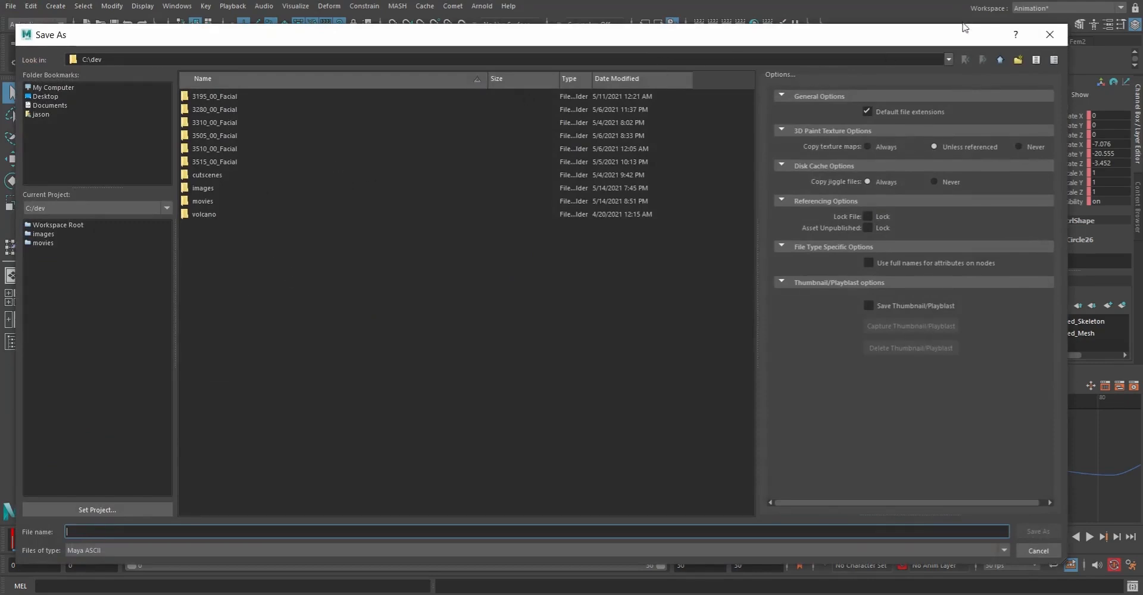
{"action": "left_click", "coordinate": [948, 59]}
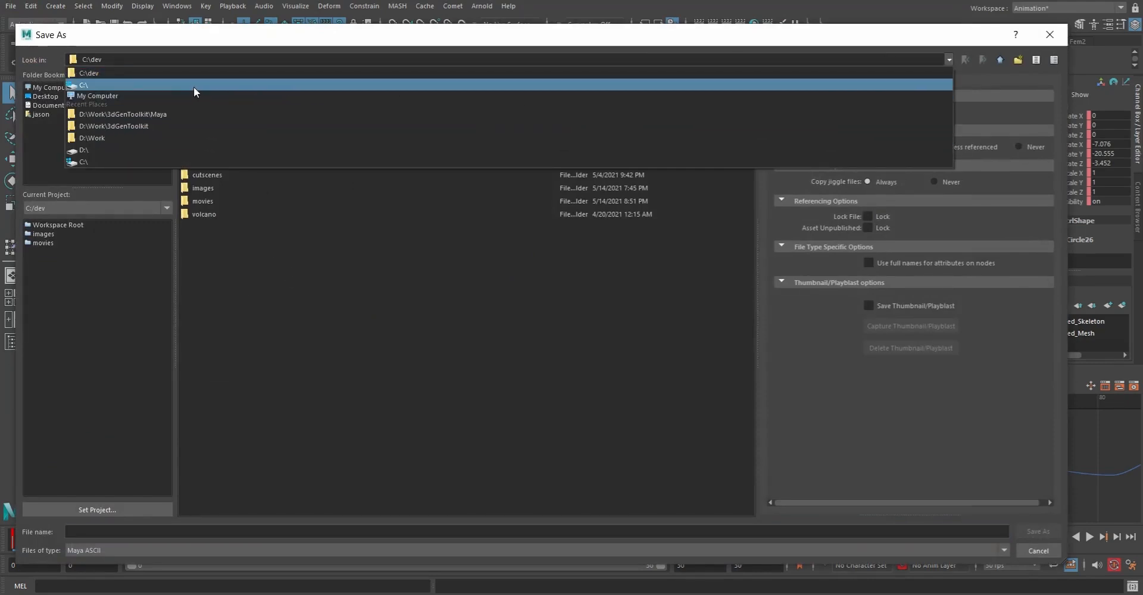
{"action": "left_click", "coordinate": [89, 149]}
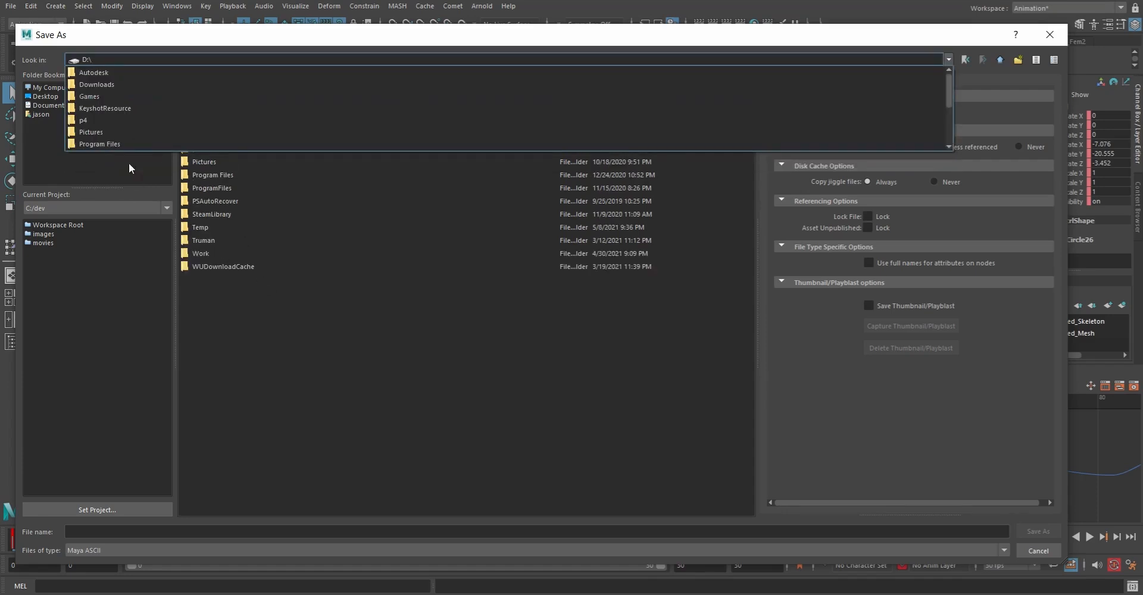
{"action": "left_click", "coordinate": [206, 253]}
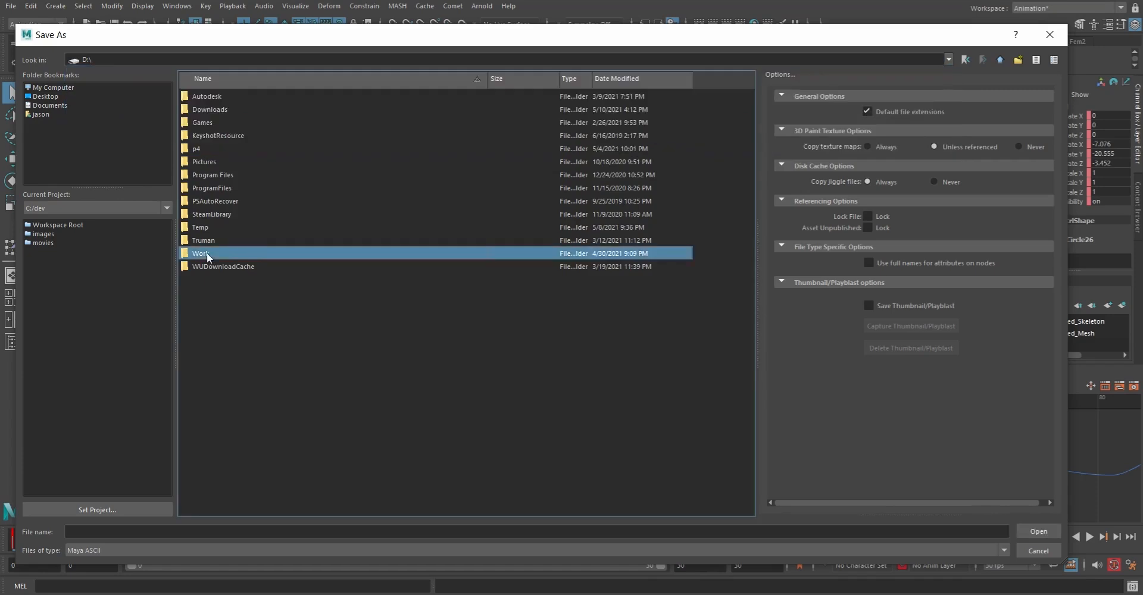
{"action": "double_click", "coordinate": [206, 253]}
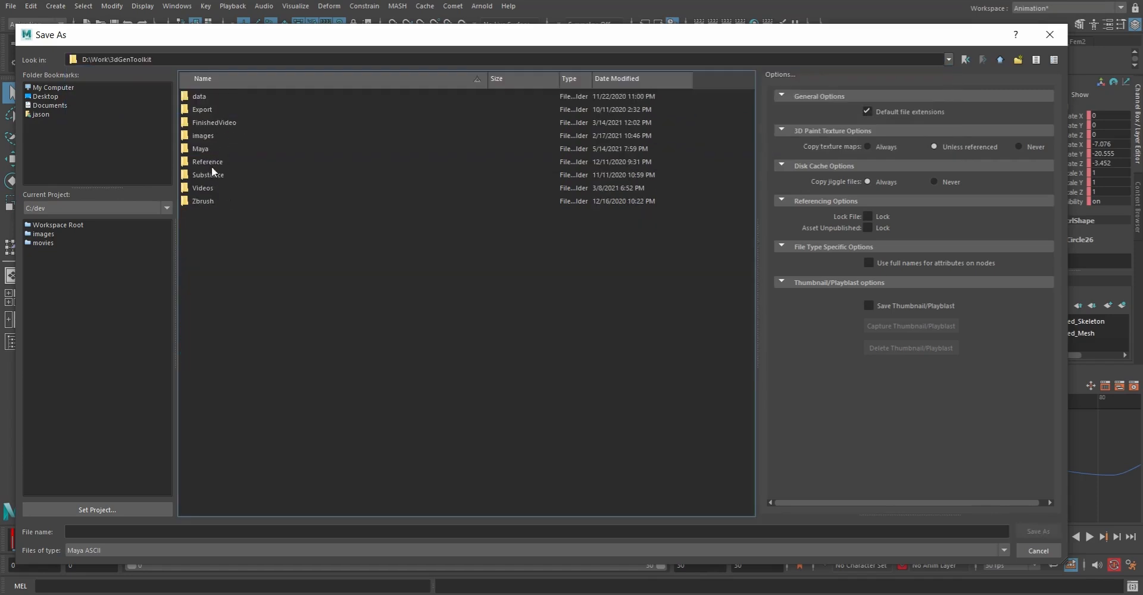
{"action": "double_click", "coordinate": [202, 147]}
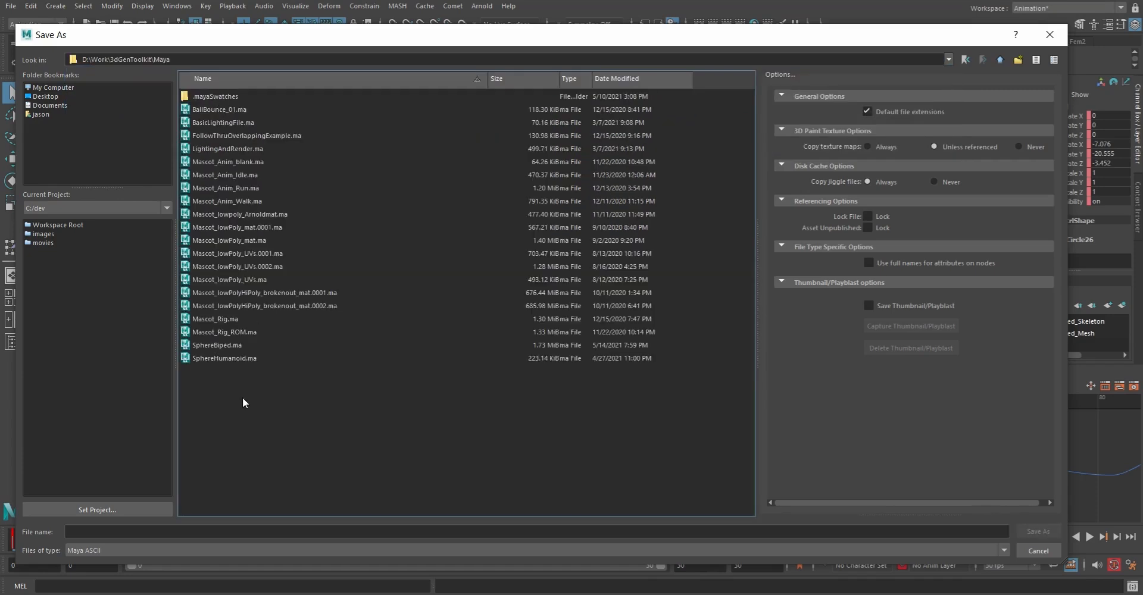
- Name the file SphereBiped_walk and save it as Maya ASCII
{"action": "left_click", "coordinate": [194, 530]}
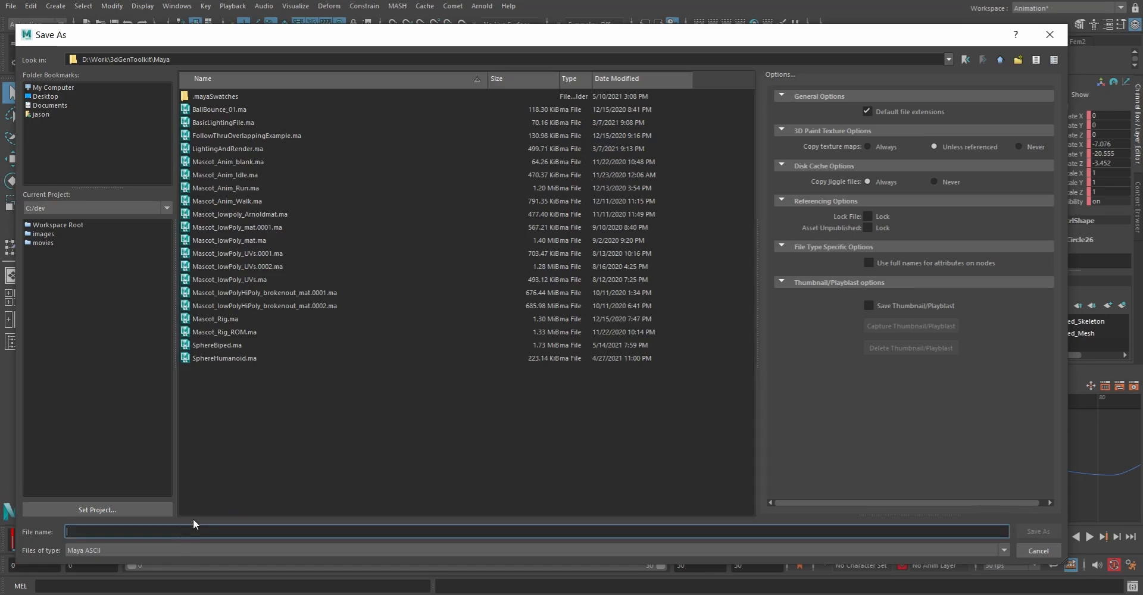
{"action": "type", "text": "Sph"}
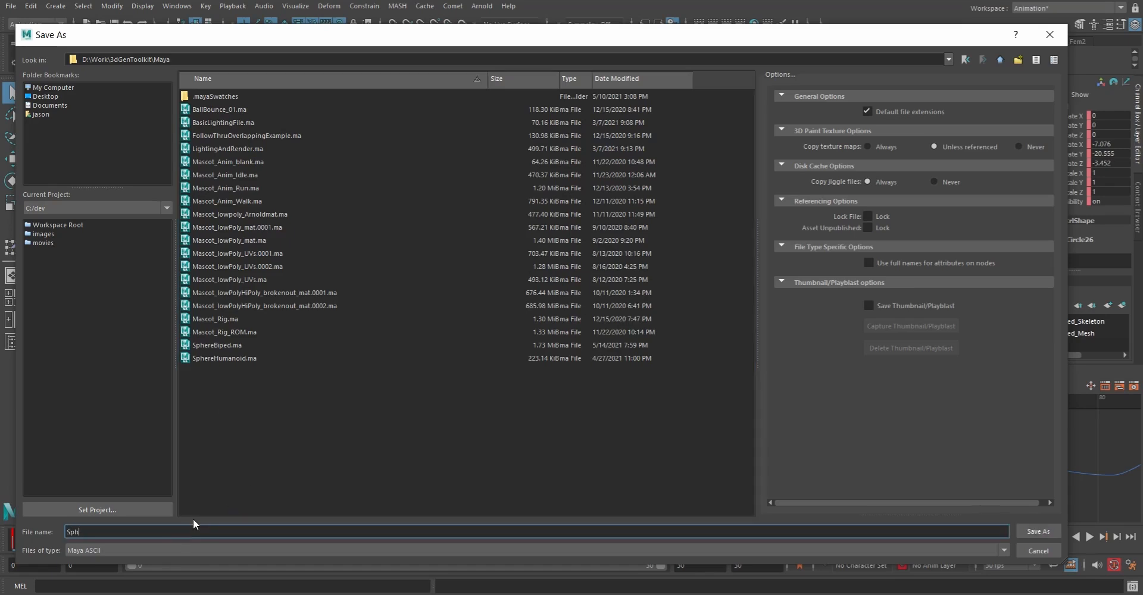
{"action": "type", "text": "ereBBipde"}
{"action": "key", "text": "BackSpace"}
{"action": "key", "text": "BackSpace"}
{"action": "type", "text": "ed_walk"}
{"action": "key", "text": "Return"}
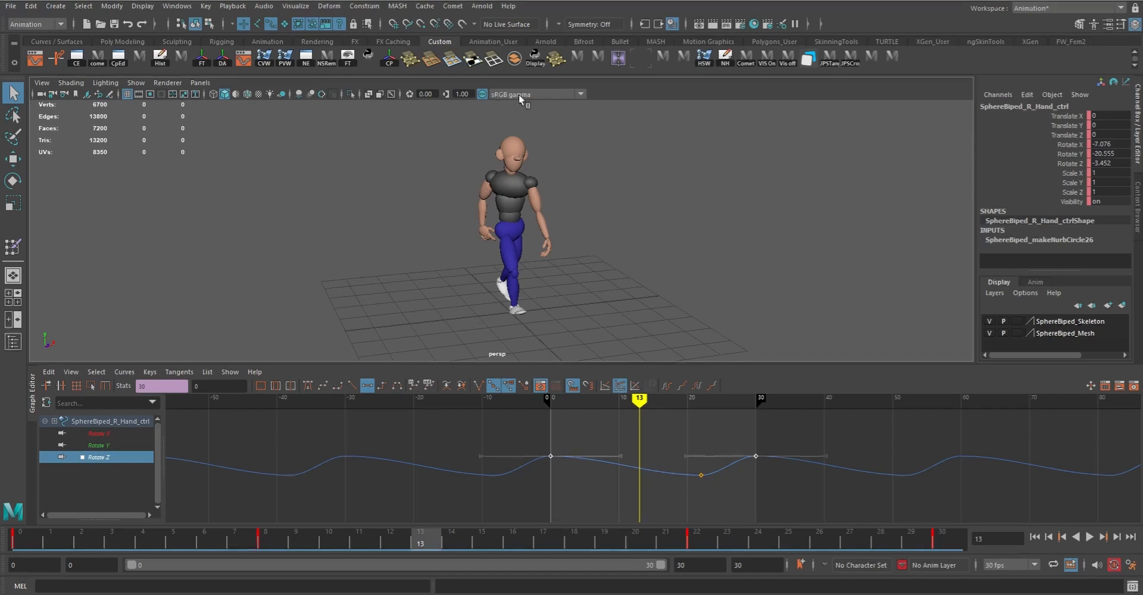
{"action": "left_click", "coordinate": [12, 6]}
{"action": "left_click", "coordinate": [9, 7]}
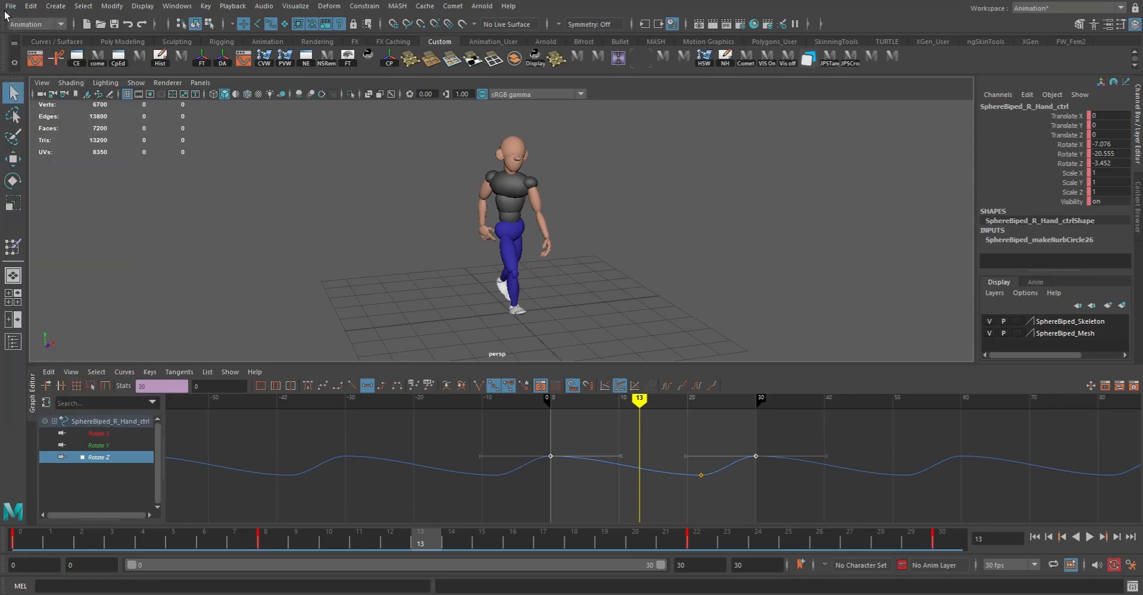